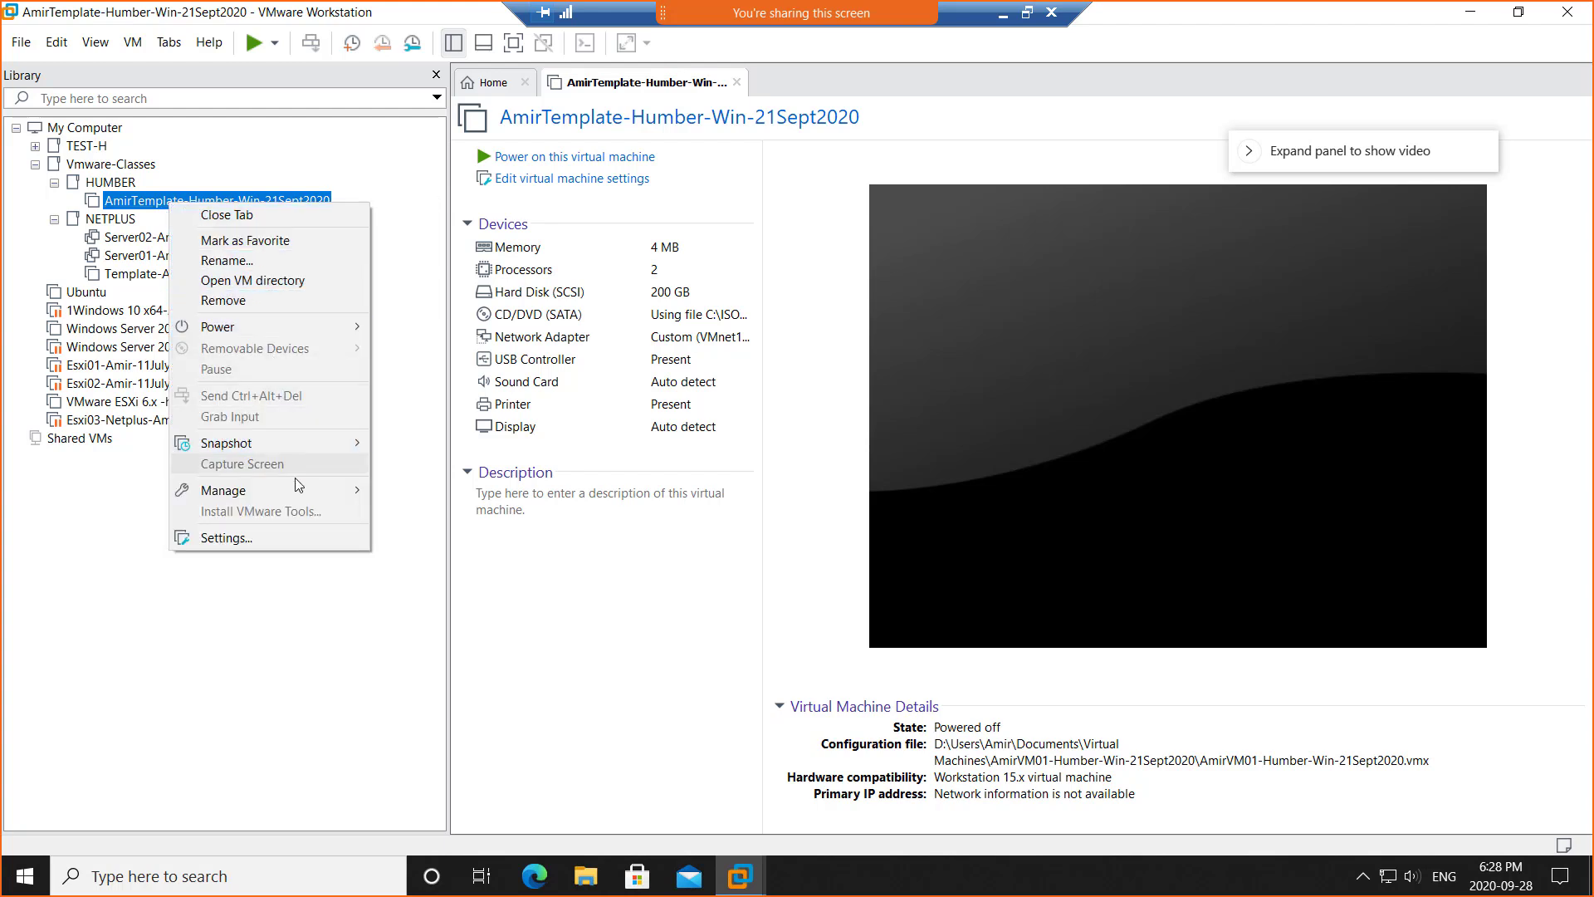
- Open the Clone Virtual Machine Wizard for the template VM in the HUMBER folder
{"action": "mouse_move", "coordinate": [301, 496]}
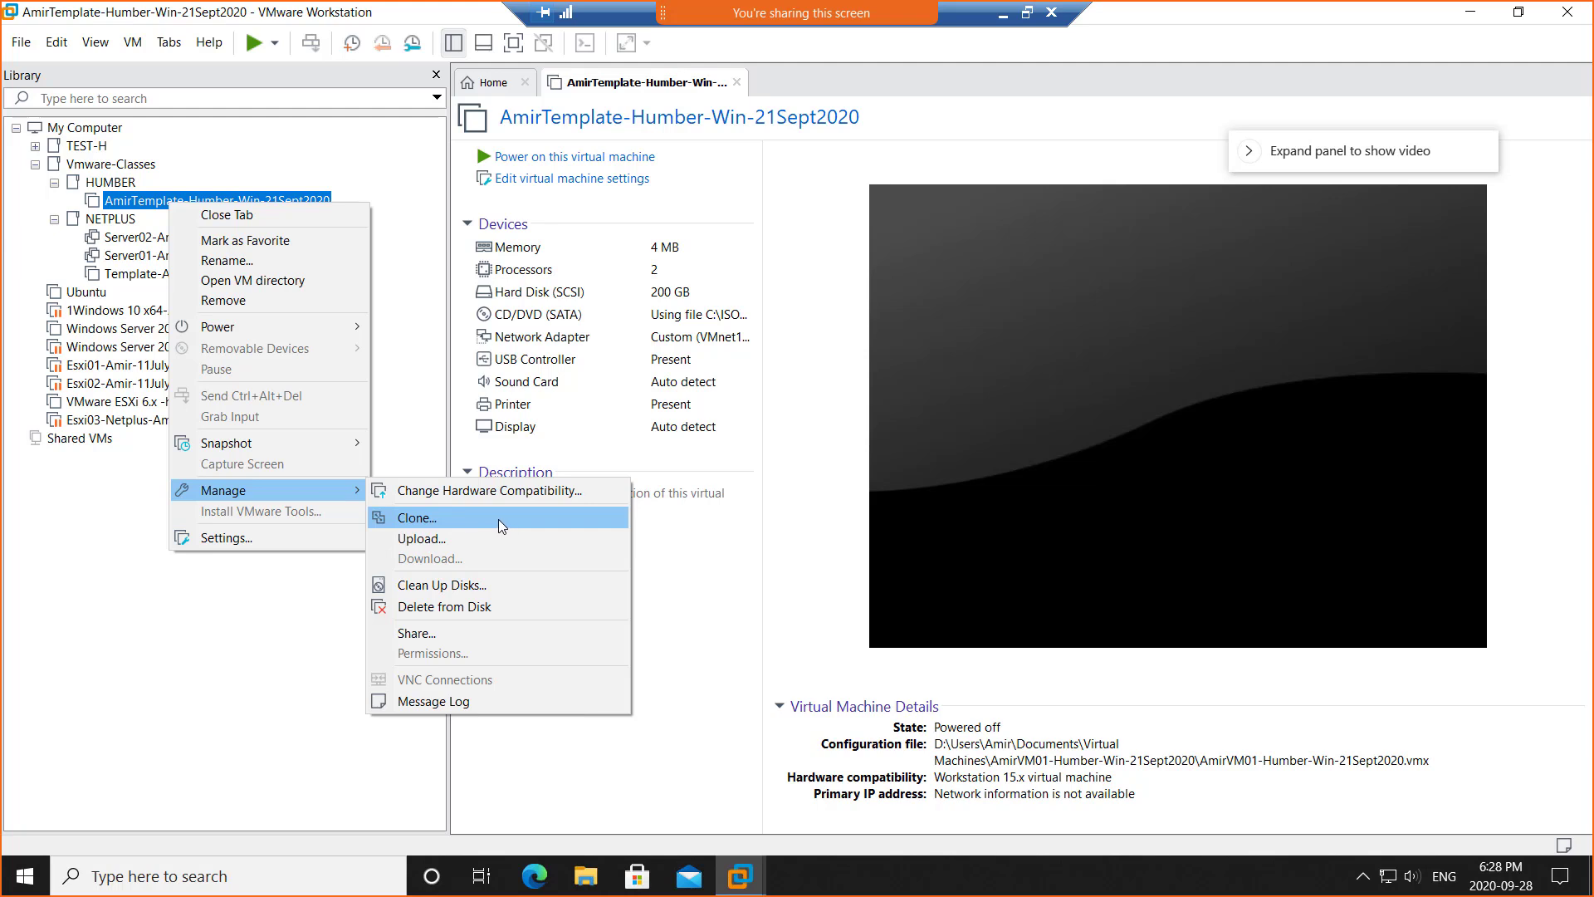
{"action": "left_click", "coordinate": [766, 220]}
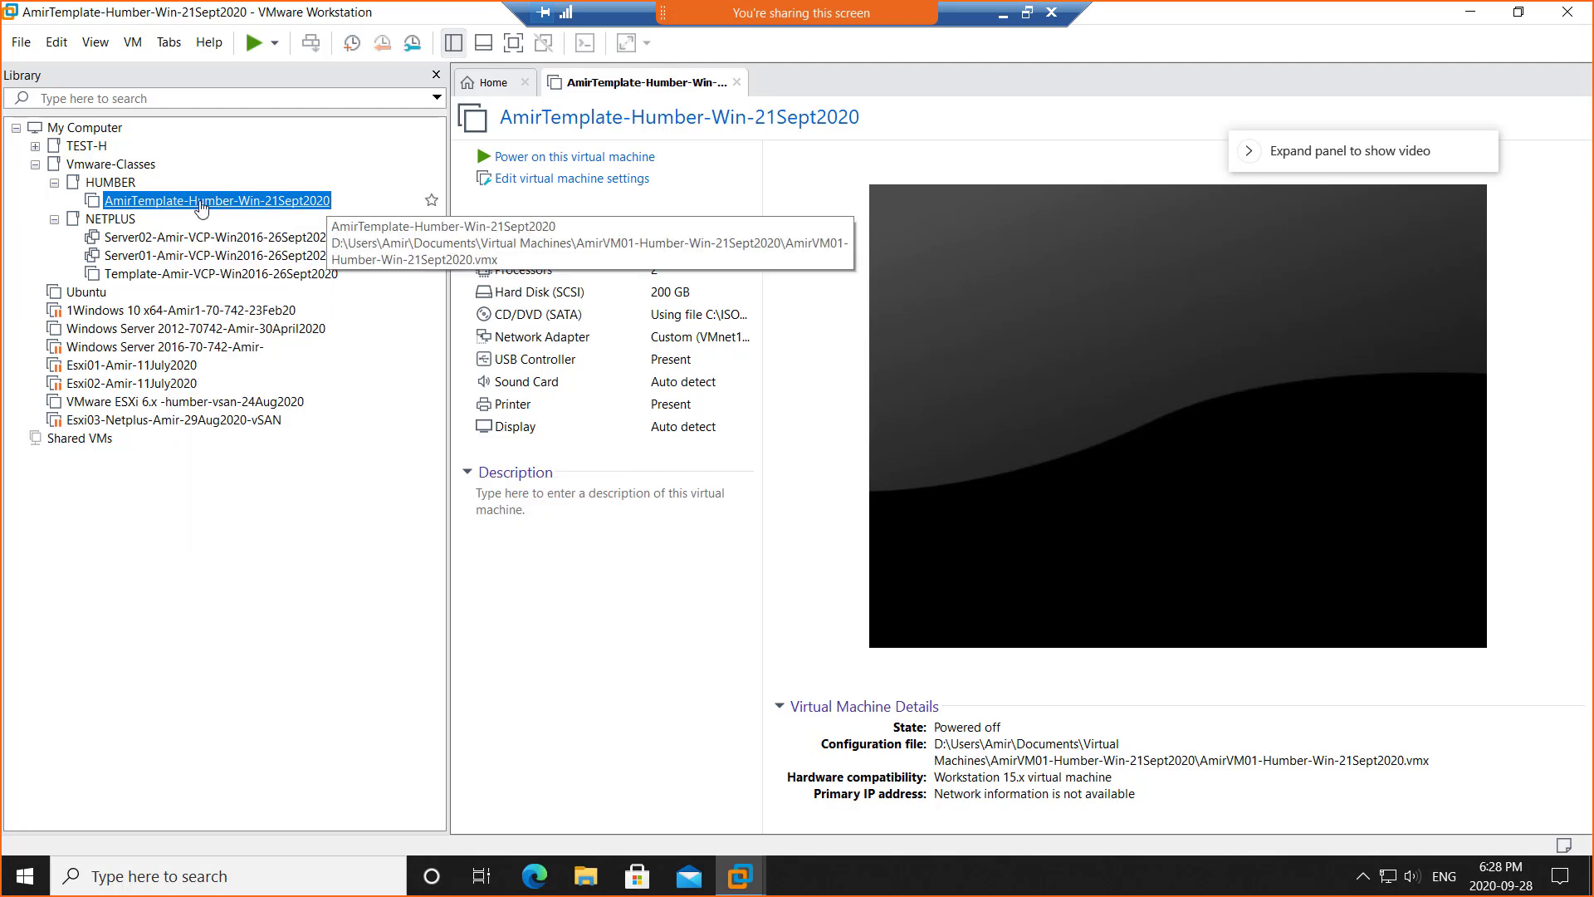
{"action": "right_click", "coordinate": [203, 208]}
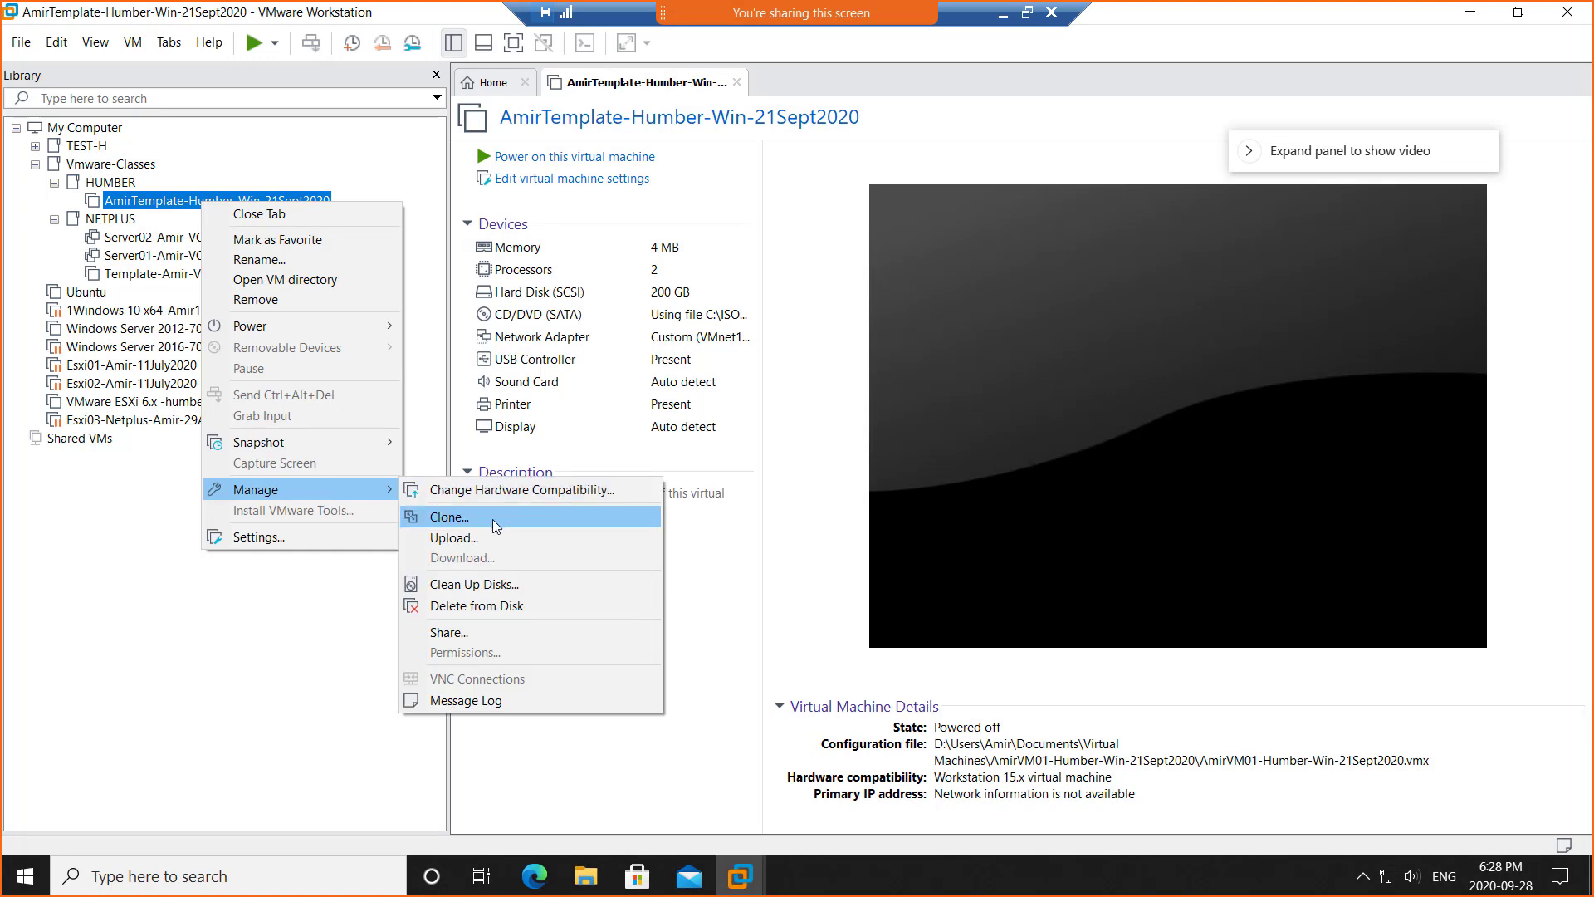
{"action": "left_click", "coordinate": [489, 526]}
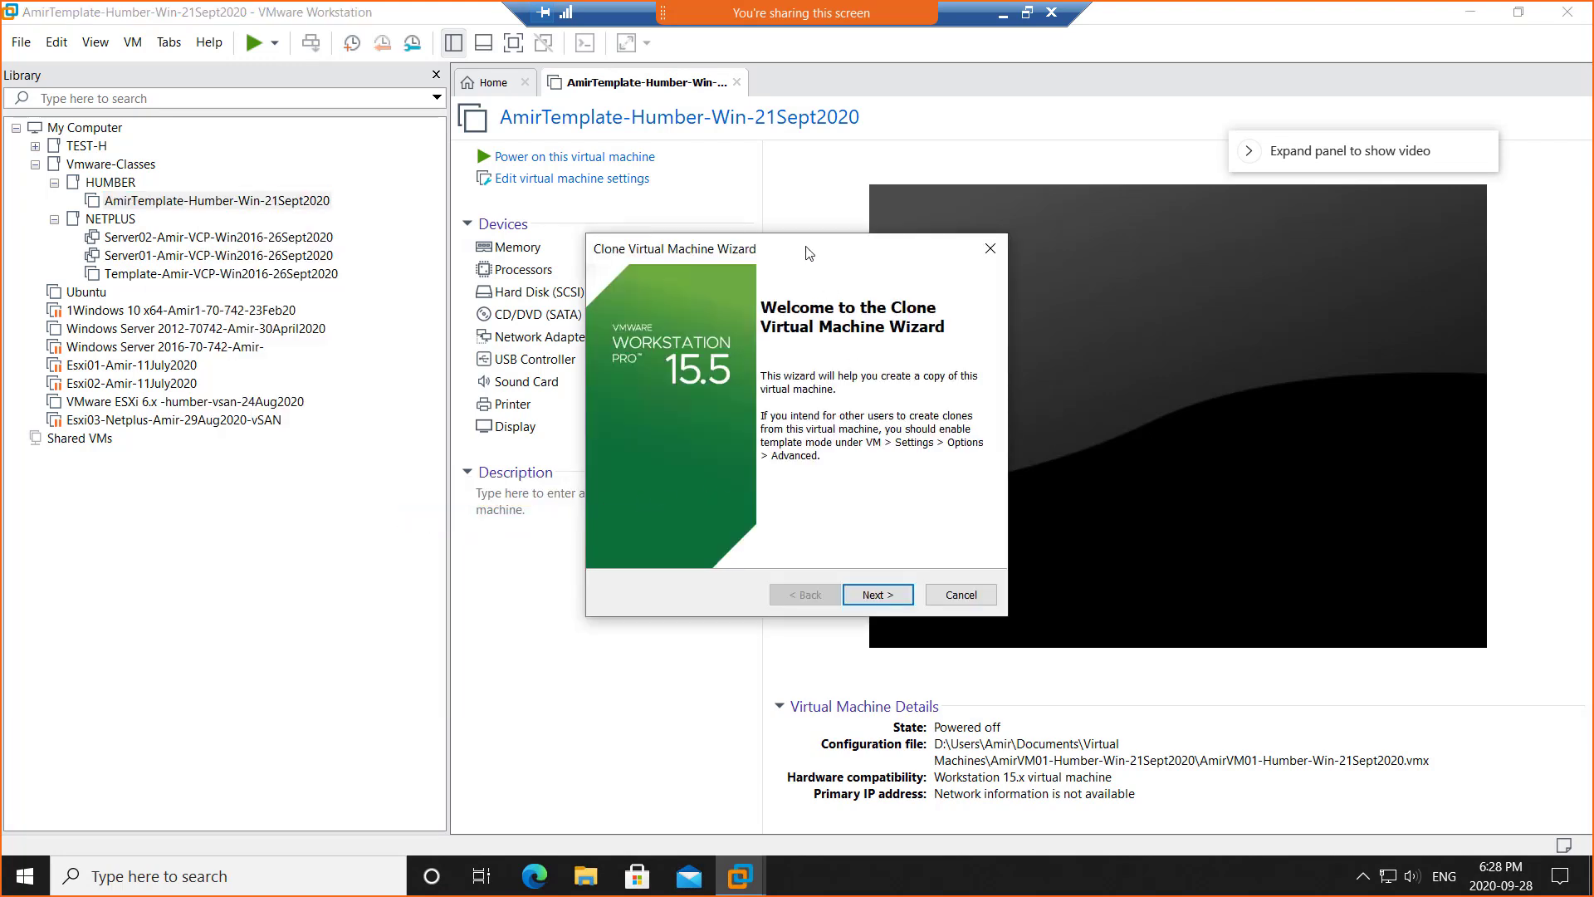
- Move the wizard aside and advance past the welcome page, cloning from the current state of the virtual machine
{"action": "left_click_drag", "start_coordinate": [804, 251], "coordinate": [614, 244]}
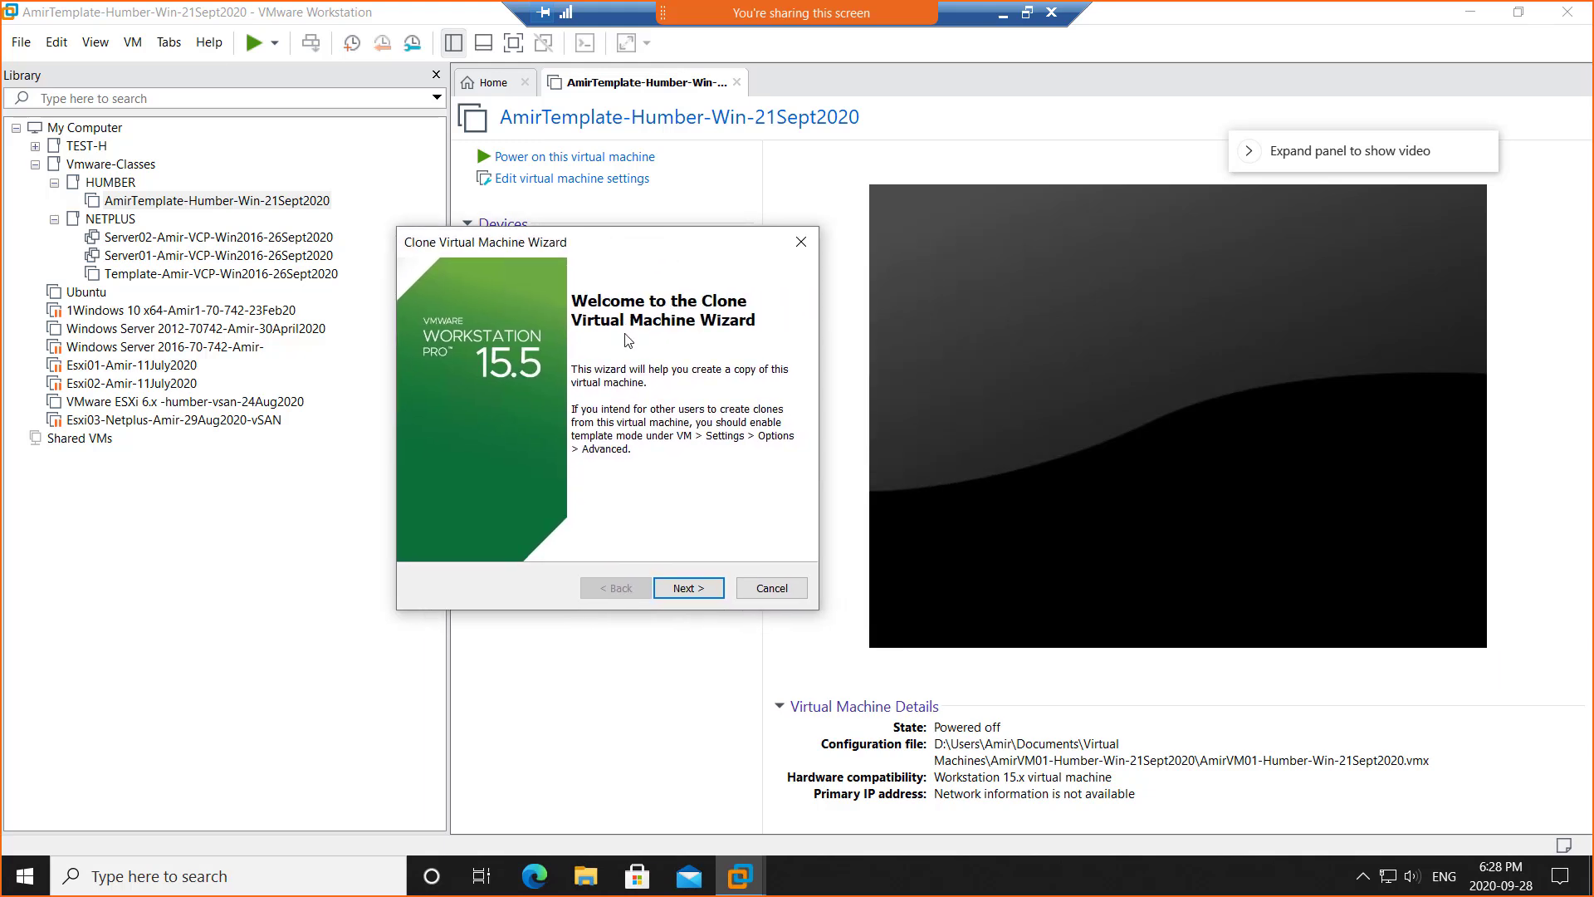
{"action": "left_click", "coordinate": [688, 591]}
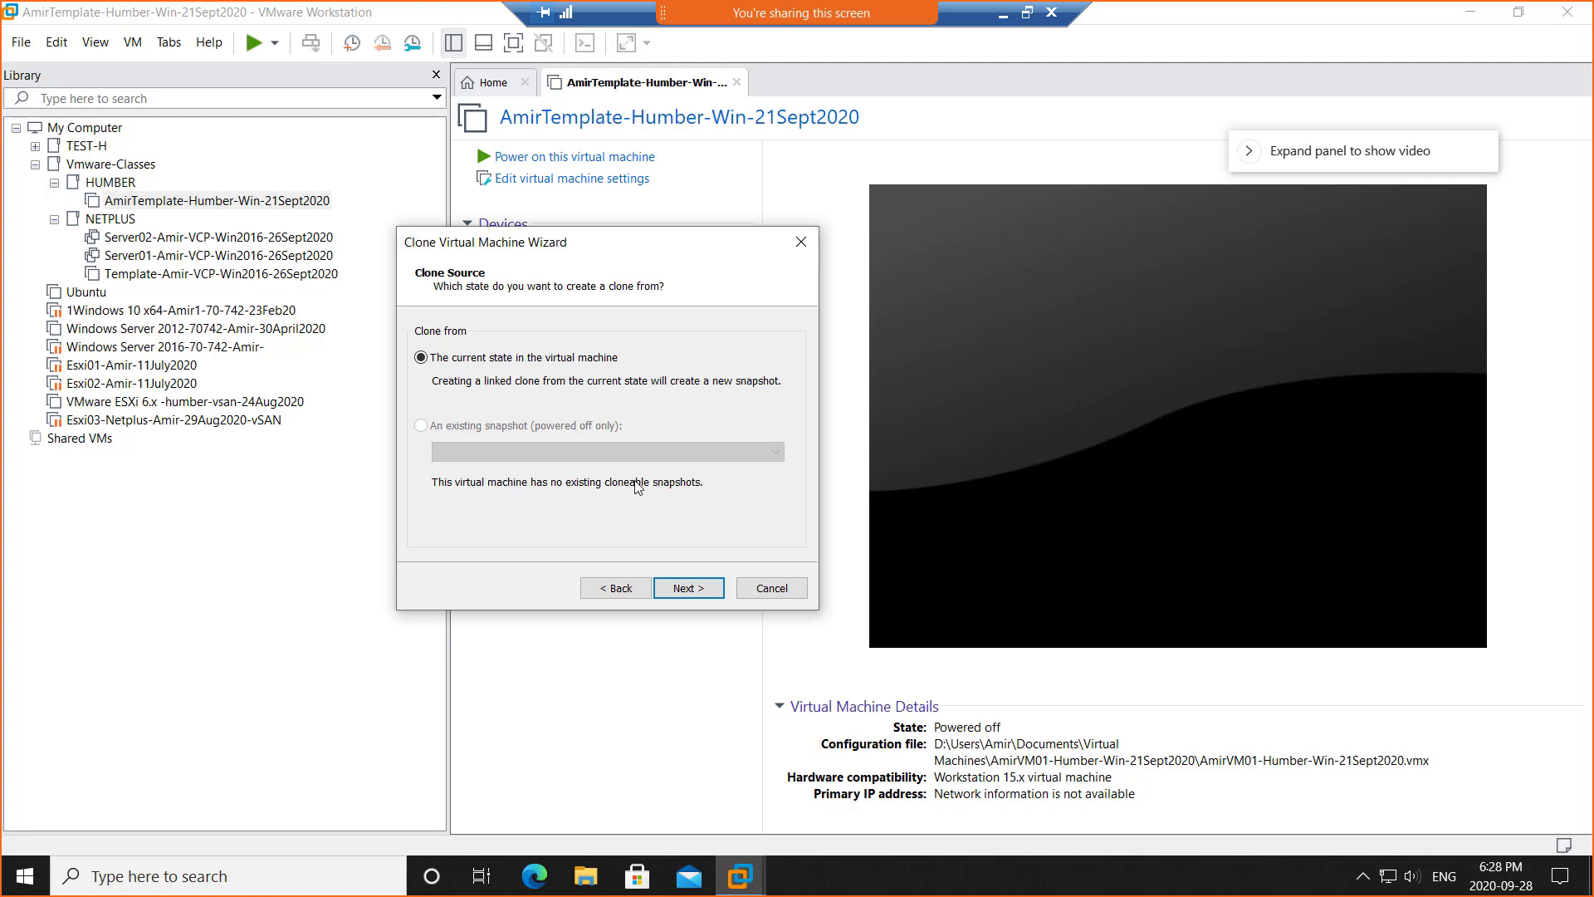
{"action": "left_click", "coordinate": [687, 592]}
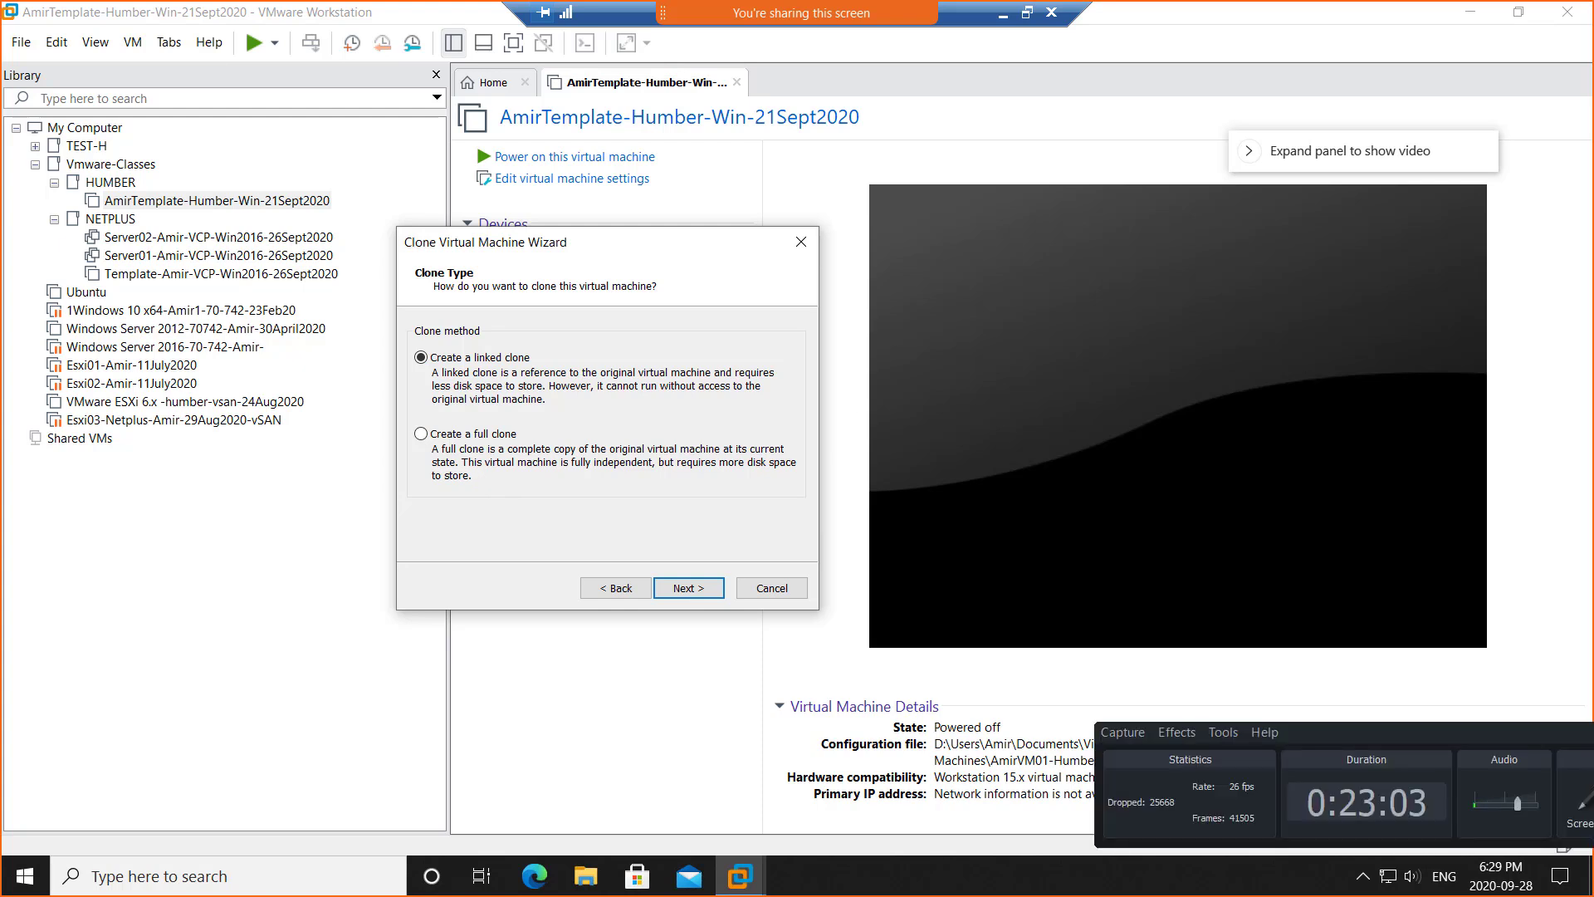
{"action": "mouse_move", "coordinate": [1472, 737]}
{"action": "left_mouse_down"}
{"action": "mouse_move", "coordinate": [474, 797]}
{"action": "mouse_move", "coordinate": [490, 799]}
{"action": "left_mouse_up"}
{"action": "left_click", "coordinate": [614, 854]}
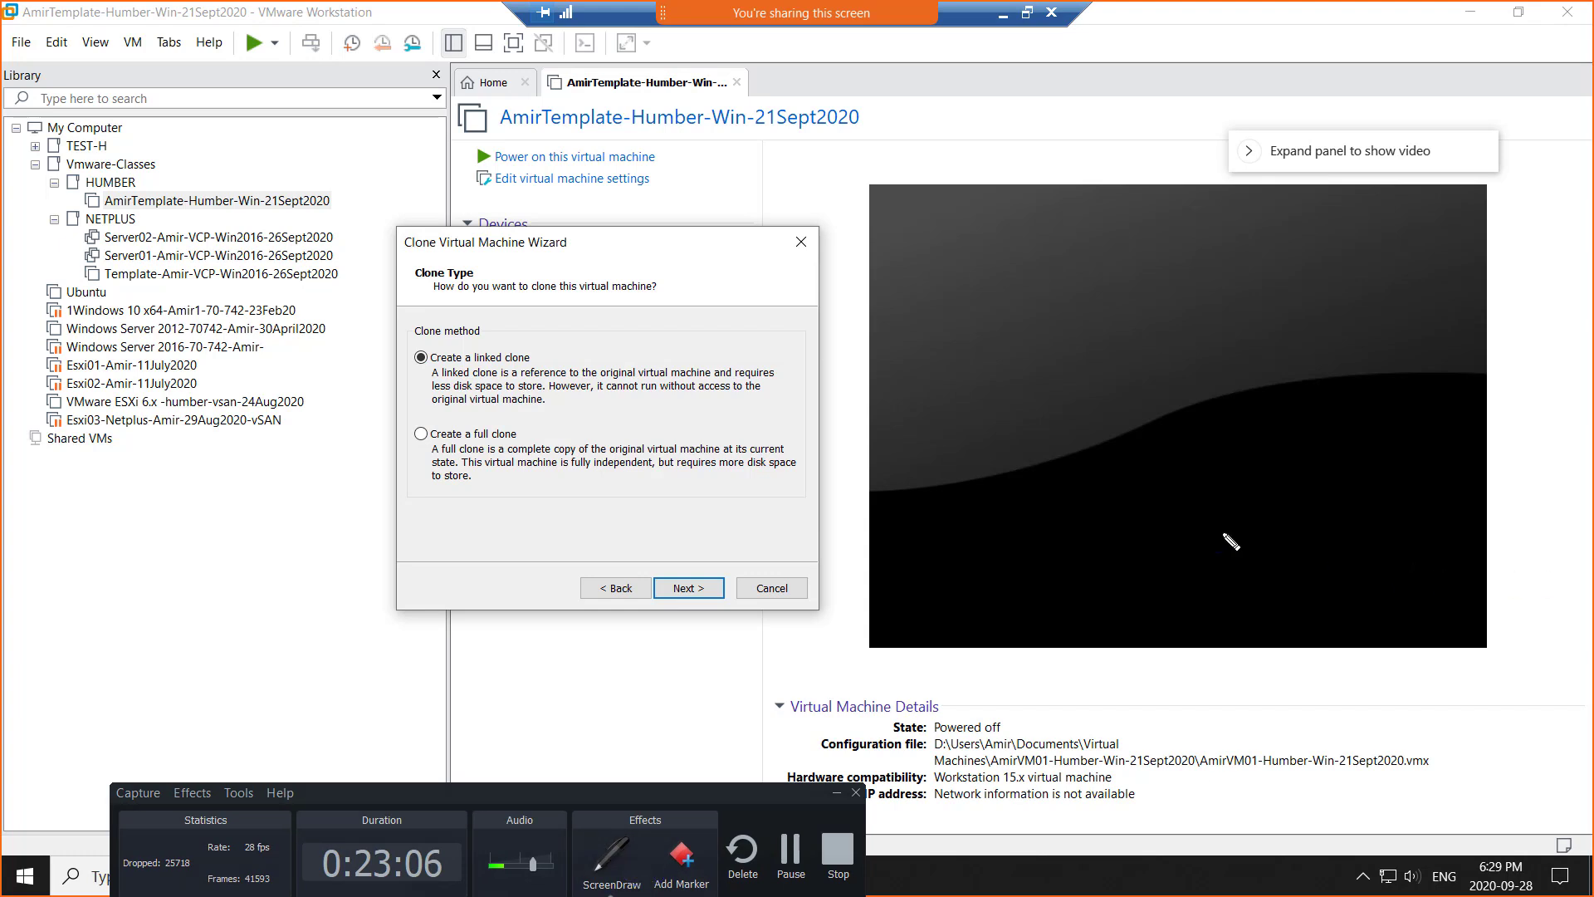
{"action": "mouse_move", "coordinate": [490, 342]}
{"action": "left_mouse_down"}
{"action": "mouse_move", "coordinate": [482, 309]}
{"action": "mouse_move", "coordinate": [247, 221]}
{"action": "left_mouse_up"}
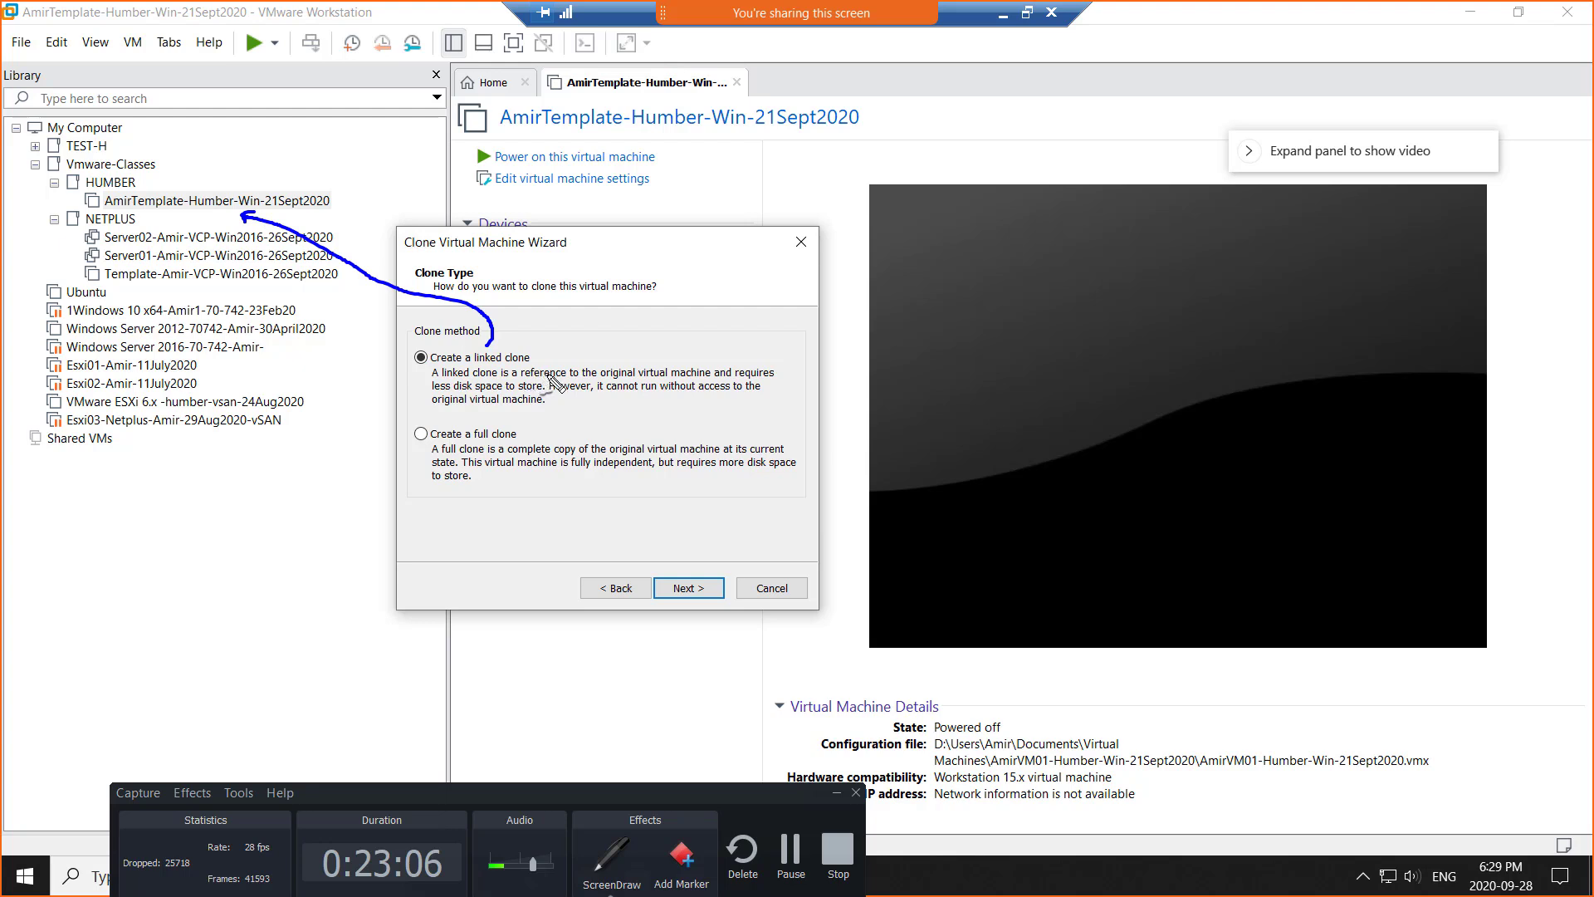
{"action": "left_click_drag", "start_coordinate": [534, 417], "coordinate": [548, 413]}
{"action": "left_click_drag", "start_coordinate": [535, 312], "coordinate": [658, 216]}
{"action": "mouse_move", "coordinate": [653, 271]}
{"action": "left_mouse_down"}
{"action": "mouse_move", "coordinate": [686, 233]}
{"action": "mouse_move", "coordinate": [671, 287]}
{"action": "mouse_move", "coordinate": [731, 259]}
{"action": "left_mouse_up"}
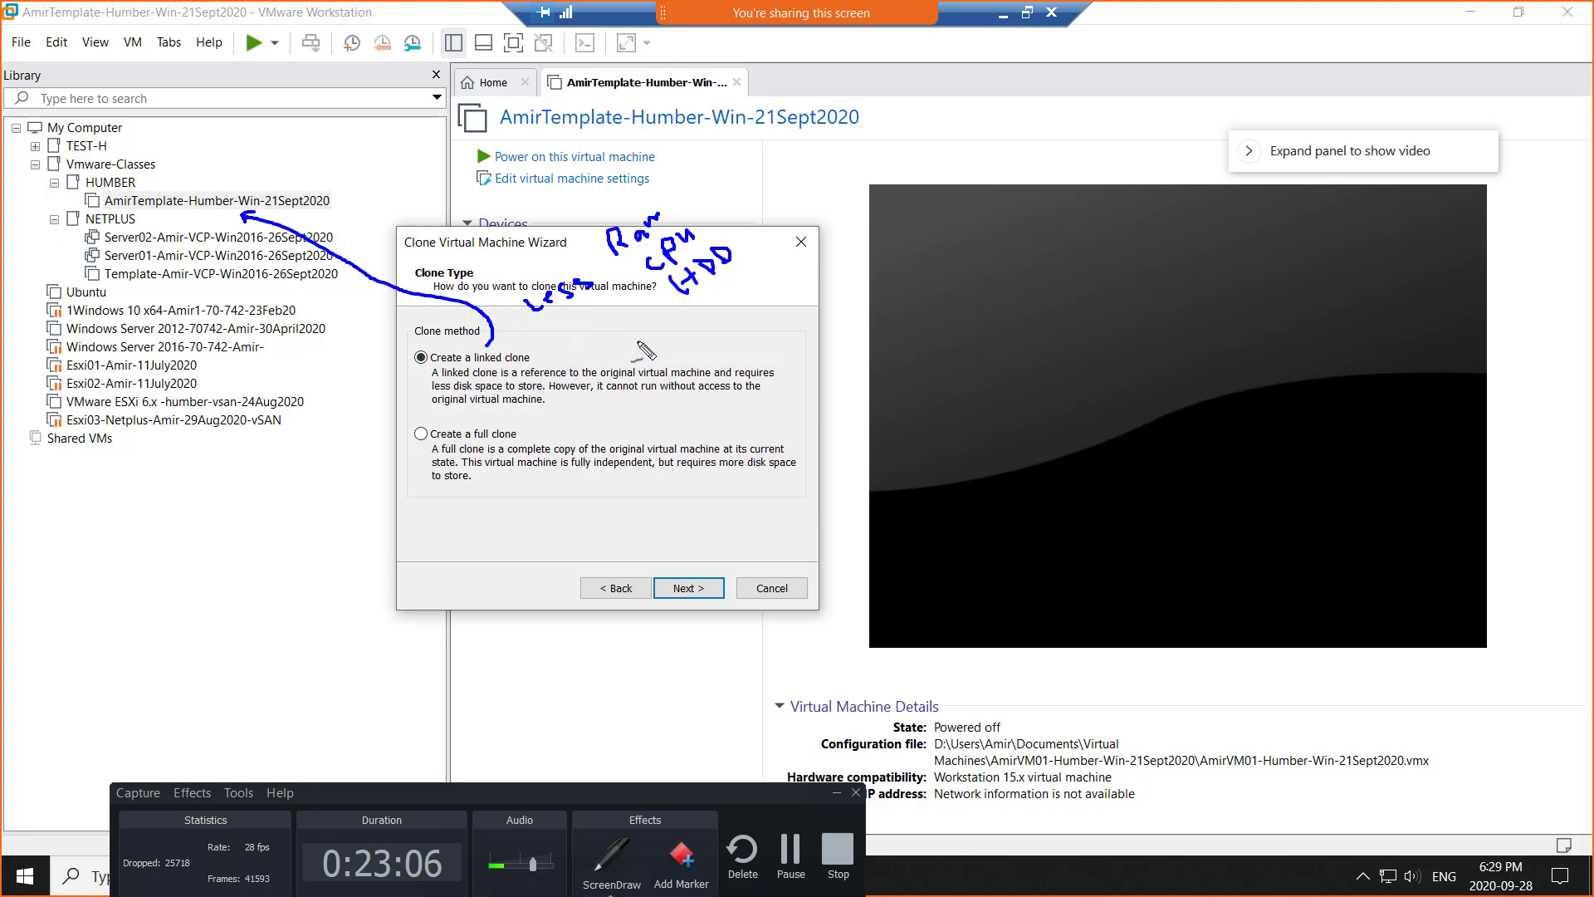
{"action": "mouse_move", "coordinate": [629, 342]}
{"action": "left_mouse_down"}
{"action": "mouse_move", "coordinate": [609, 353]}
{"action": "mouse_move", "coordinate": [656, 366]}
{"action": "mouse_move", "coordinate": [702, 295]}
{"action": "mouse_move", "coordinate": [695, 316]}
{"action": "left_mouse_up"}
{"action": "mouse_move", "coordinate": [741, 216]}
{"action": "left_mouse_down"}
{"action": "mouse_move", "coordinate": [743, 260]}
{"action": "mouse_move", "coordinate": [764, 228]}
{"action": "mouse_move", "coordinate": [809, 217]}
{"action": "left_mouse_up"}
{"action": "mouse_move", "coordinate": [798, 198]}
{"action": "left_mouse_down"}
{"action": "mouse_move", "coordinate": [816, 206]}
{"action": "mouse_move", "coordinate": [807, 217]}
{"action": "left_mouse_up"}
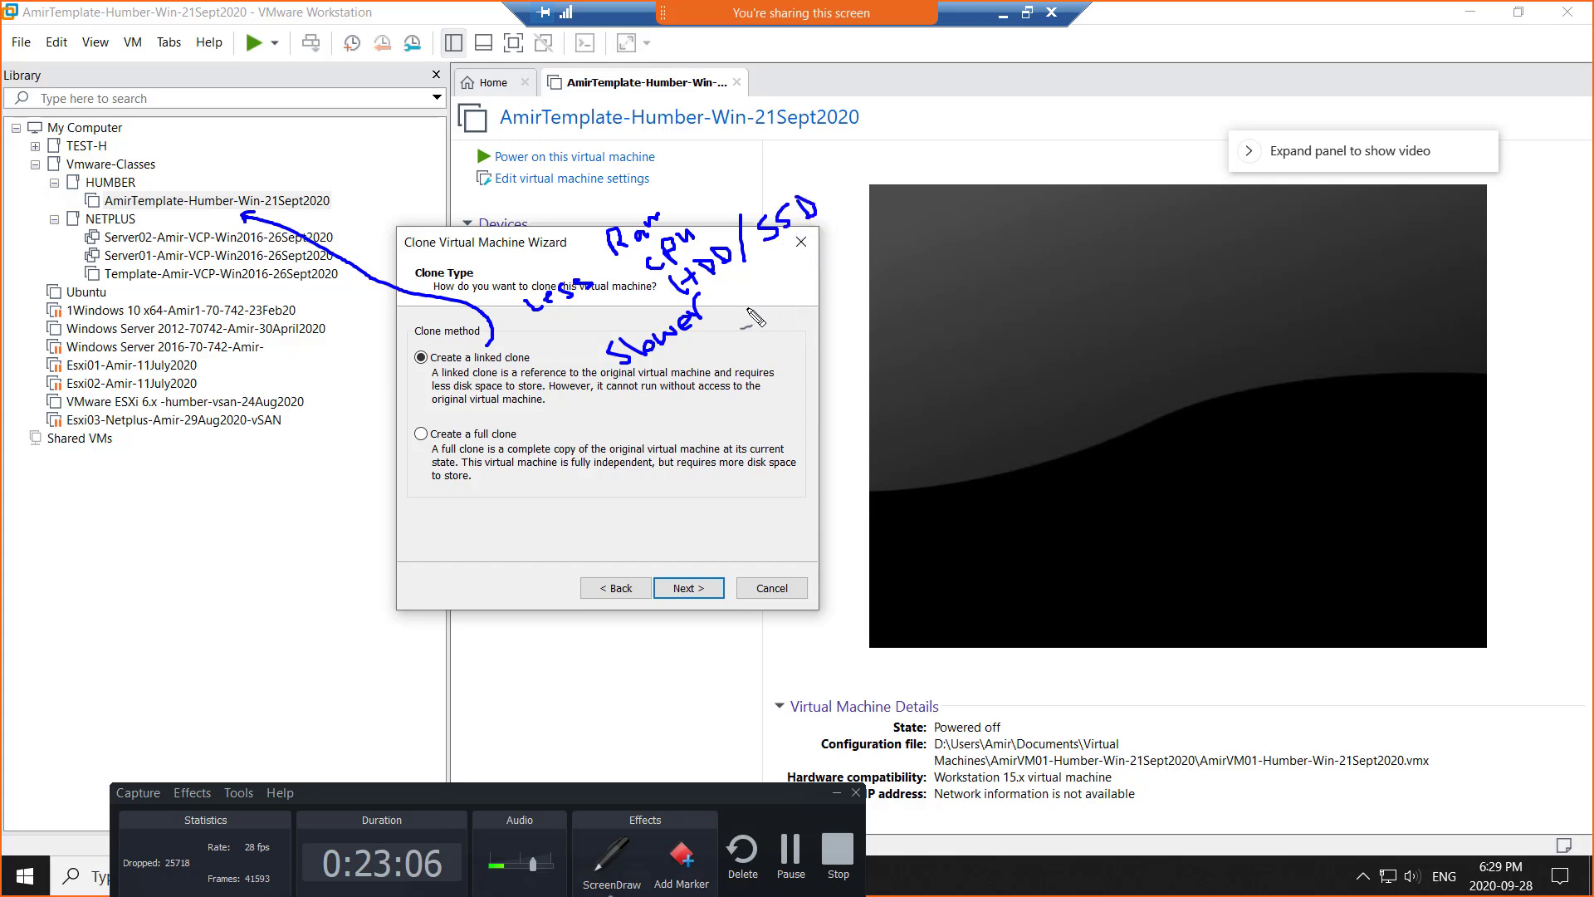
{"action": "left_click_drag", "start_coordinate": [766, 177], "coordinate": [794, 143]}
{"action": "mouse_move", "coordinate": [429, 442]}
{"action": "left_mouse_down"}
{"action": "mouse_move", "coordinate": [353, 453]}
{"action": "mouse_move", "coordinate": [195, 320]}
{"action": "mouse_move", "coordinate": [152, 224]}
{"action": "mouse_move", "coordinate": [163, 219]}
{"action": "left_mouse_up"}
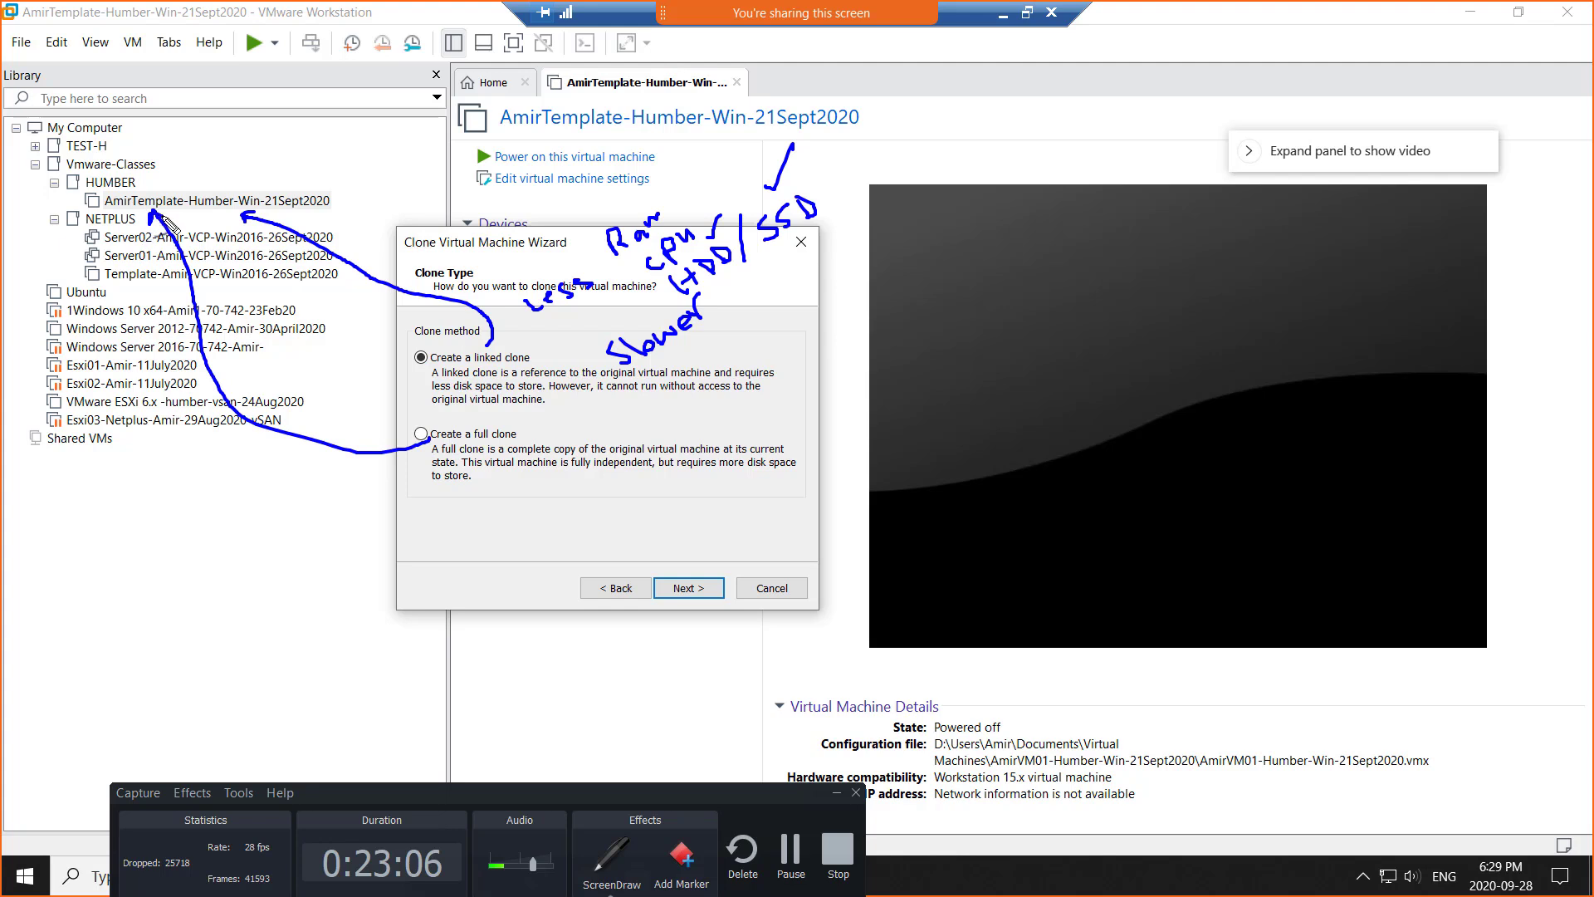
{"action": "mouse_move", "coordinate": [241, 392]}
{"action": "left_mouse_down"}
{"action": "mouse_move", "coordinate": [299, 450]}
{"action": "mouse_move", "coordinate": [246, 458]}
{"action": "left_mouse_up"}
{"action": "mouse_move", "coordinate": [538, 466]}
{"action": "left_mouse_down"}
{"action": "mouse_move", "coordinate": [527, 479]}
{"action": "mouse_move", "coordinate": [551, 504]}
{"action": "mouse_move", "coordinate": [569, 475]}
{"action": "mouse_move", "coordinate": [590, 485]}
{"action": "mouse_move", "coordinate": [600, 455]}
{"action": "mouse_move", "coordinate": [619, 472]}
{"action": "mouse_move", "coordinate": [646, 448]}
{"action": "left_mouse_up"}
{"action": "mouse_move", "coordinate": [548, 538]}
{"action": "left_mouse_down"}
{"action": "mouse_move", "coordinate": [587, 513]}
{"action": "mouse_move", "coordinate": [613, 540]}
{"action": "mouse_move", "coordinate": [635, 507]}
{"action": "mouse_move", "coordinate": [704, 492]}
{"action": "mouse_move", "coordinate": [733, 462]}
{"action": "left_mouse_up"}
{"action": "mouse_move", "coordinate": [747, 443]}
{"action": "left_mouse_down"}
{"action": "mouse_move", "coordinate": [761, 442]}
{"action": "mouse_move", "coordinate": [745, 456]}
{"action": "left_mouse_up"}
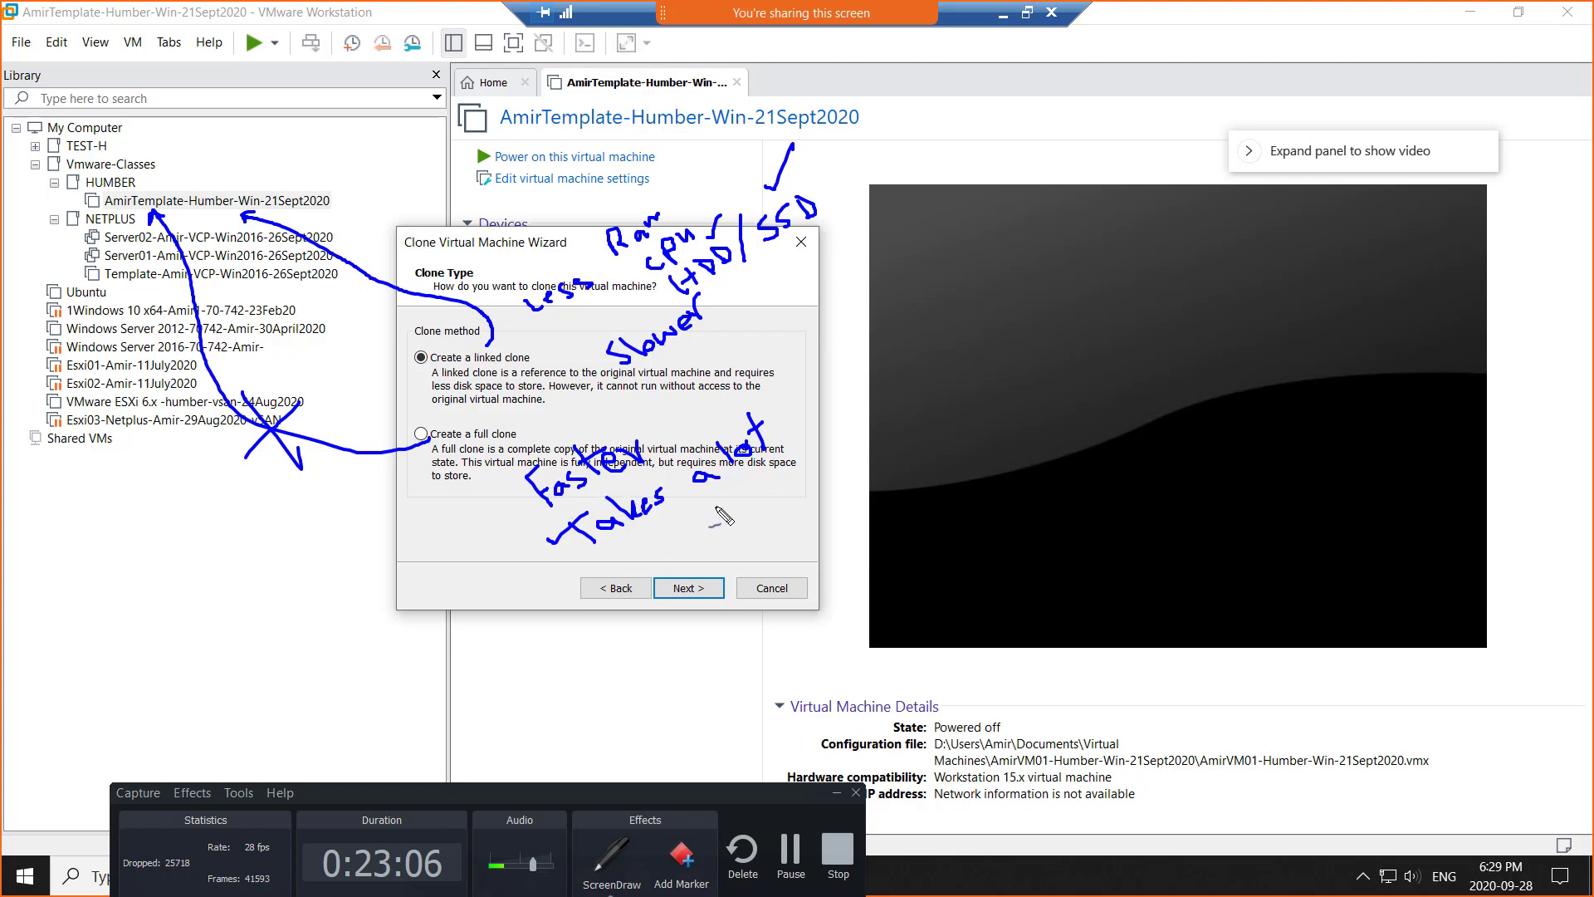
{"action": "left_click_drag", "start_coordinate": [801, 414], "coordinate": [822, 425]}
{"action": "left_click_drag", "start_coordinate": [803, 416], "coordinate": [817, 408]}
{"action": "mouse_move", "coordinate": [778, 480]}
{"action": "left_mouse_down"}
{"action": "mouse_move", "coordinate": [763, 502]}
{"action": "mouse_move", "coordinate": [802, 507]}
{"action": "mouse_move", "coordinate": [859, 440]}
{"action": "left_mouse_up"}
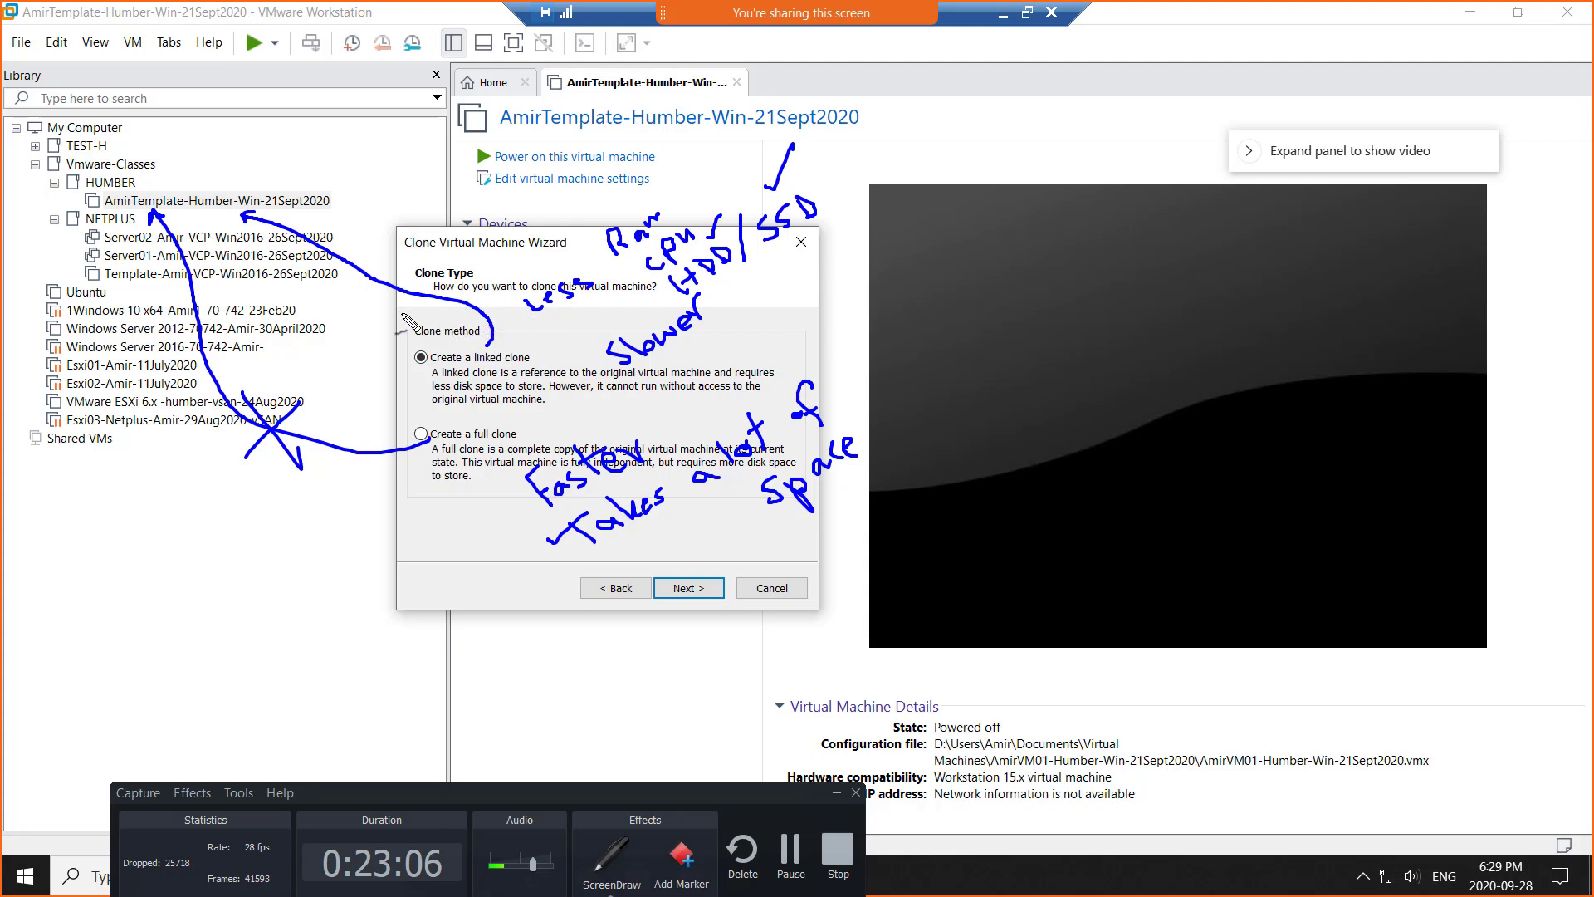
{"action": "left_click_drag", "start_coordinate": [161, 177], "coordinate": [186, 156]}
{"action": "left_click_drag", "start_coordinate": [452, 331], "coordinate": [466, 323]}
{"action": "mouse_move", "coordinate": [988, 380]}
{"action": "left_mouse_down"}
{"action": "mouse_move", "coordinate": [1061, 438]}
{"action": "mouse_move", "coordinate": [985, 387]}
{"action": "mouse_move", "coordinate": [1070, 350]}
{"action": "mouse_move", "coordinate": [1164, 399]}
{"action": "mouse_move", "coordinate": [1062, 358]}
{"action": "left_mouse_up"}
{"action": "mouse_move", "coordinate": [1123, 314]}
{"action": "left_mouse_down"}
{"action": "mouse_move", "coordinate": [1228, 377]}
{"action": "mouse_move", "coordinate": [1108, 278]}
{"action": "mouse_move", "coordinate": [1299, 258]}
{"action": "mouse_move", "coordinate": [1251, 392]}
{"action": "mouse_move", "coordinate": [1189, 304]}
{"action": "left_mouse_up"}
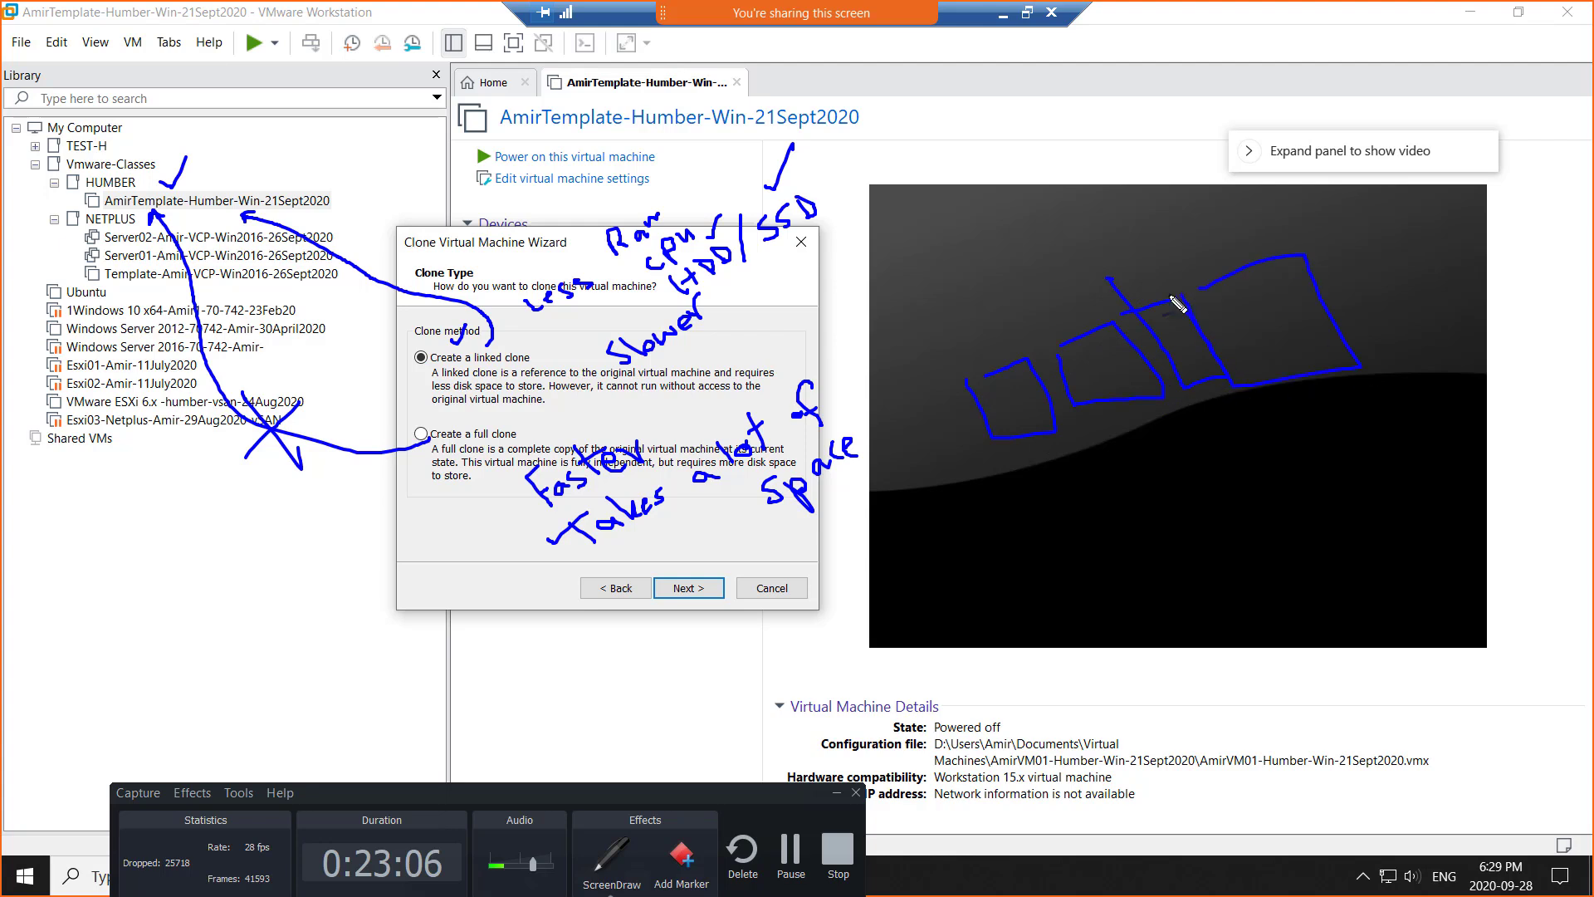
{"action": "mouse_move", "coordinate": [186, 189]}
{"action": "left_mouse_down"}
{"action": "mouse_move", "coordinate": [698, 183]}
{"action": "mouse_move", "coordinate": [937, 253]}
{"action": "mouse_move", "coordinate": [982, 338]}
{"action": "left_mouse_up"}
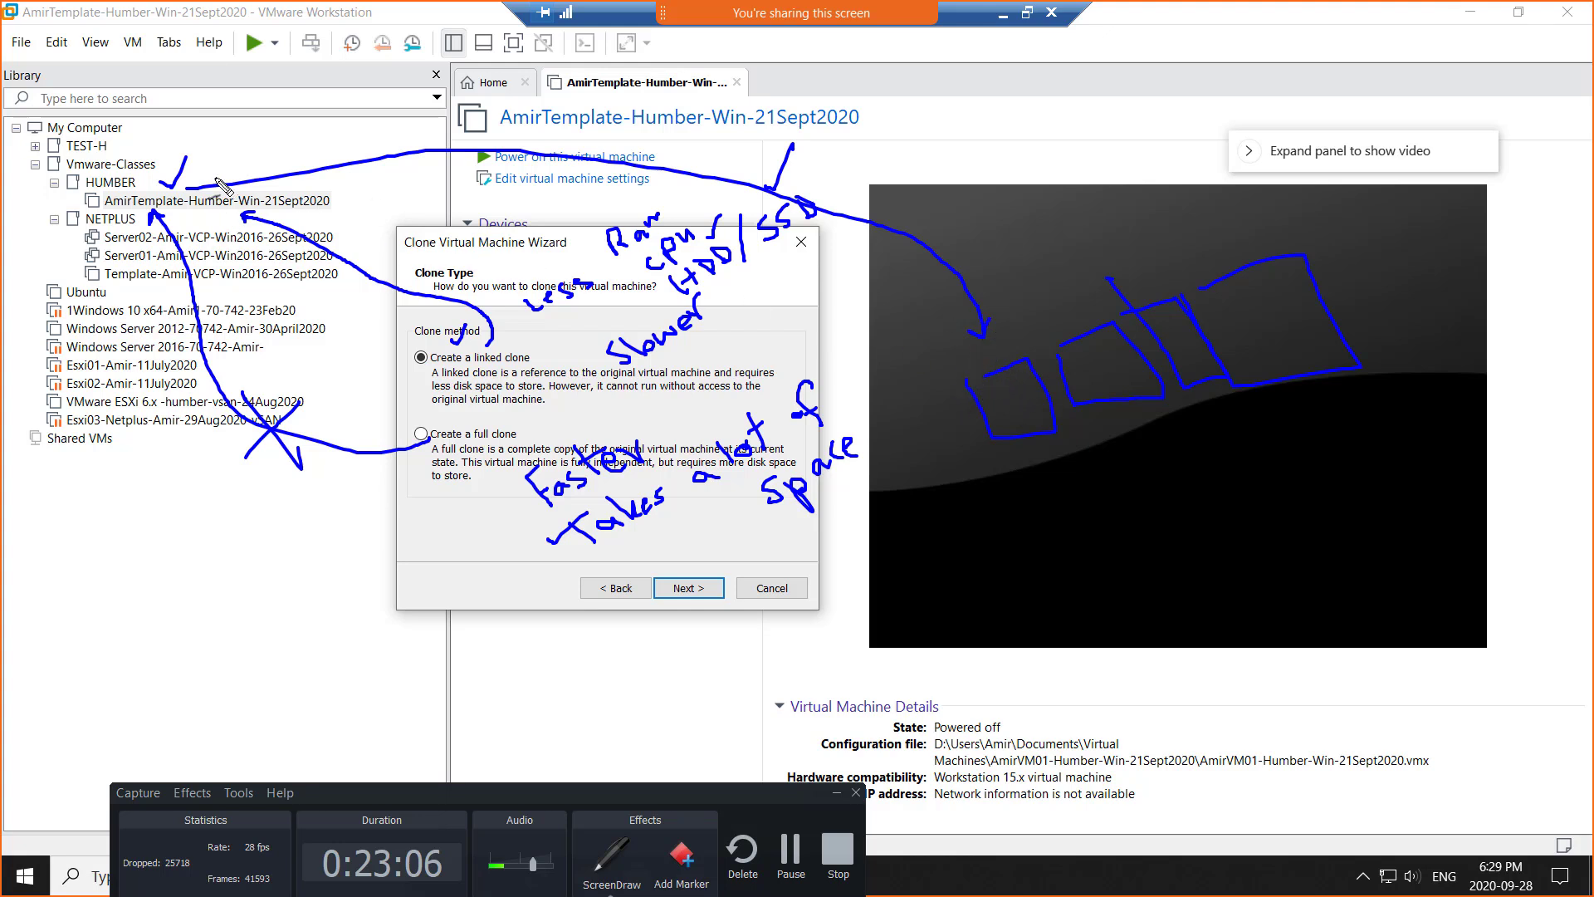
{"action": "mouse_move", "coordinate": [179, 185]}
{"action": "left_mouse_down"}
{"action": "mouse_move", "coordinate": [550, 136]}
{"action": "mouse_move", "coordinate": [923, 190]}
{"action": "mouse_move", "coordinate": [1064, 313]}
{"action": "left_mouse_up"}
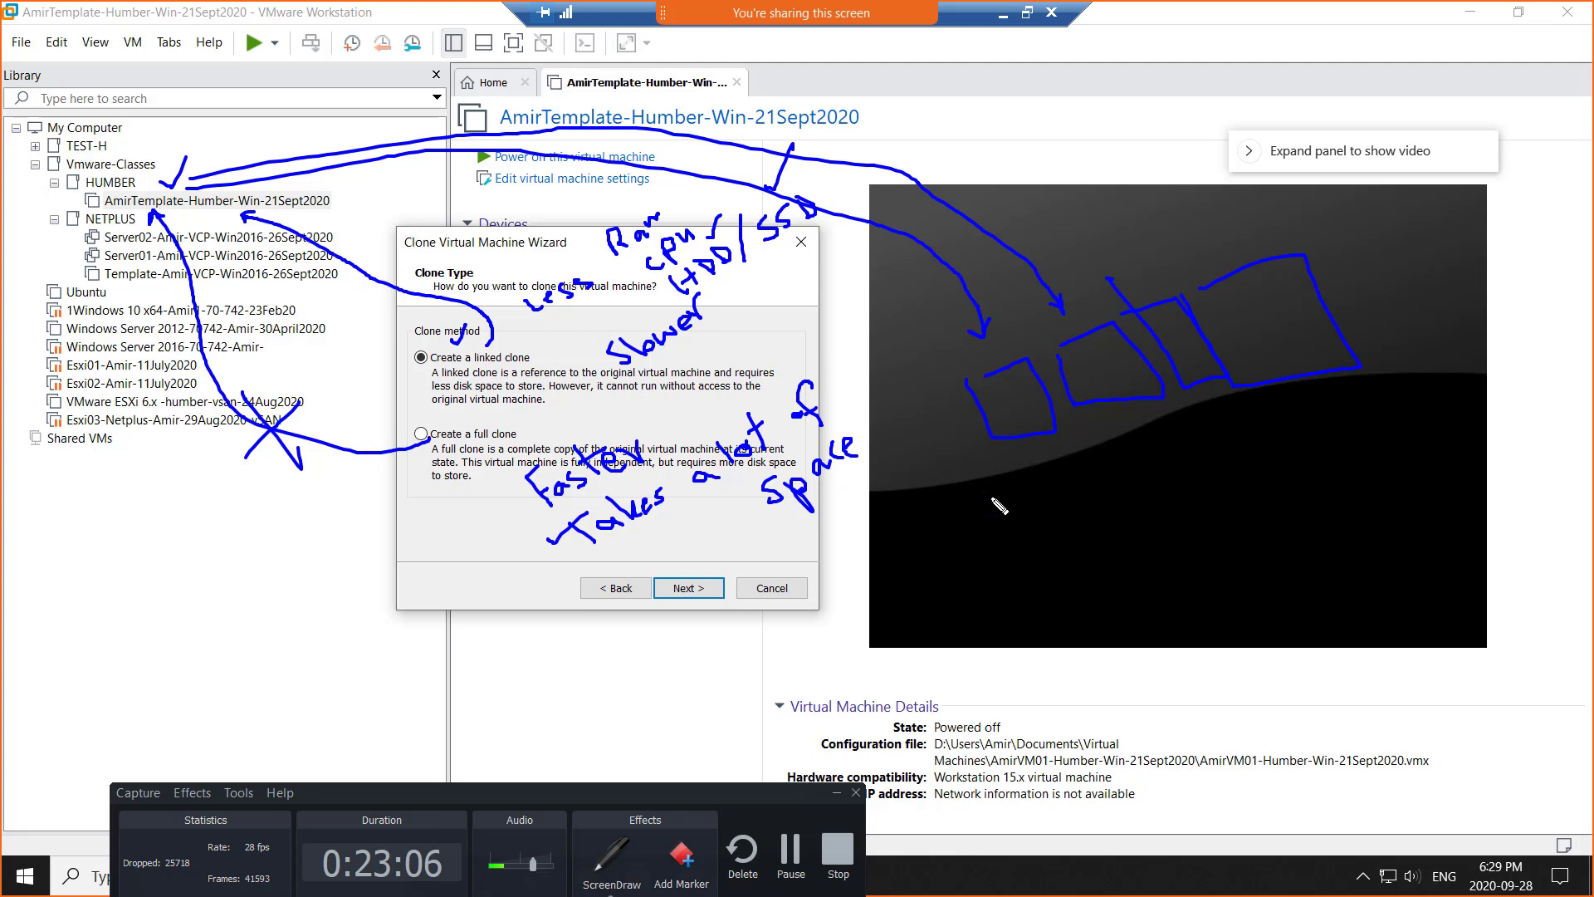
{"action": "mouse_move", "coordinate": [1021, 479]}
{"action": "left_mouse_down"}
{"action": "mouse_move", "coordinate": [1044, 460]}
{"action": "mouse_move", "coordinate": [1029, 492]}
{"action": "mouse_move", "coordinate": [1051, 476]}
{"action": "mouse_move", "coordinate": [1059, 494]}
{"action": "mouse_move", "coordinate": [1098, 475]}
{"action": "mouse_move", "coordinate": [1111, 487]}
{"action": "left_mouse_up"}
{"action": "mouse_move", "coordinate": [1001, 396]}
{"action": "left_mouse_down"}
{"action": "mouse_move", "coordinate": [1107, 373]}
{"action": "mouse_move", "coordinate": [1122, 352]}
{"action": "left_mouse_up"}
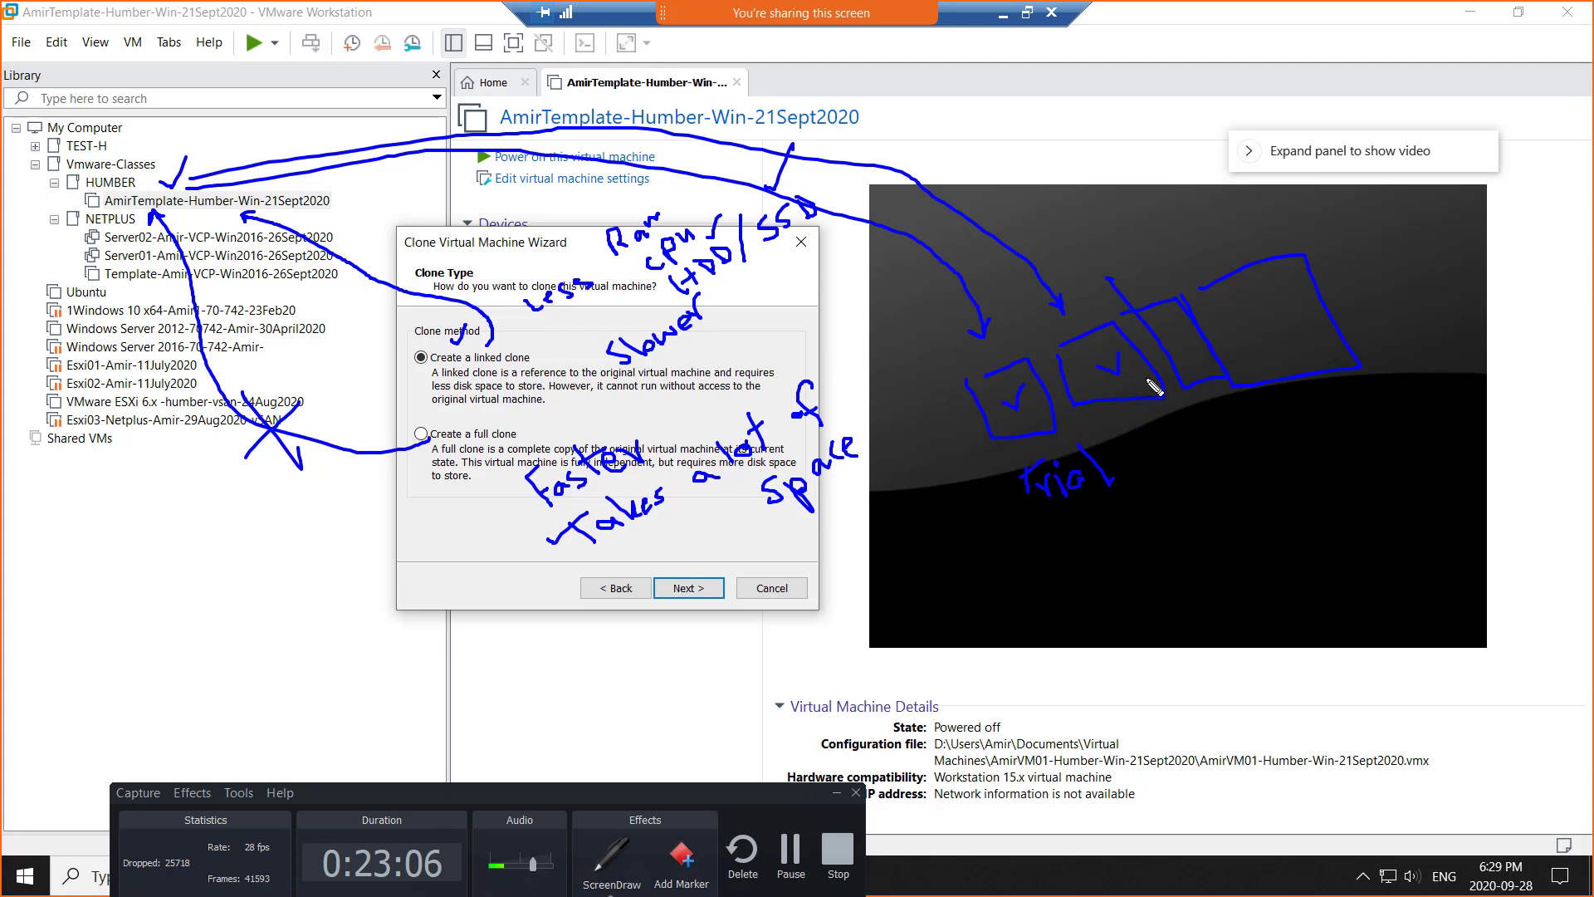
{"action": "mouse_move", "coordinate": [1210, 433]}
{"action": "left_mouse_down"}
{"action": "mouse_move", "coordinate": [1266, 448]}
{"action": "mouse_move", "coordinate": [1282, 421]}
{"action": "mouse_move", "coordinate": [1288, 433]}
{"action": "mouse_move", "coordinate": [1278, 408]}
{"action": "mouse_move", "coordinate": [1368, 416]}
{"action": "mouse_move", "coordinate": [1423, 387]}
{"action": "left_mouse_up"}
{"action": "left_click", "coordinate": [1270, 400]}
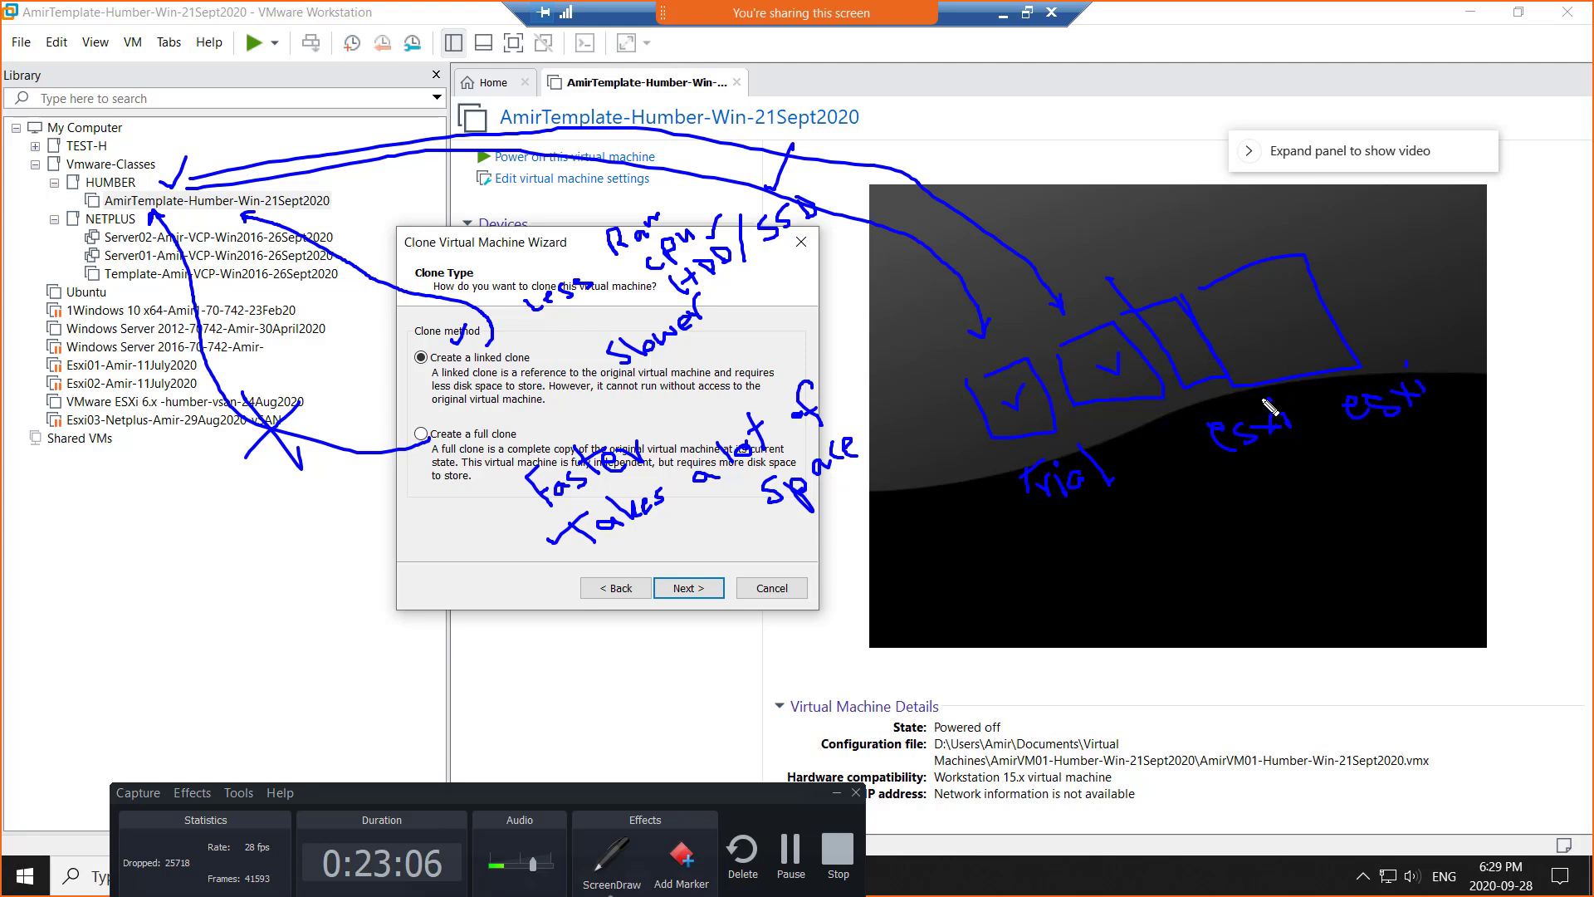
{"action": "mouse_move", "coordinate": [1220, 303]}
{"action": "left_mouse_down"}
{"action": "mouse_move", "coordinate": [1247, 290]}
{"action": "mouse_move", "coordinate": [1262, 308]}
{"action": "mouse_move", "coordinate": [1226, 310]}
{"action": "mouse_move", "coordinate": [1299, 282]}
{"action": "mouse_move", "coordinate": [1271, 295]}
{"action": "mouse_move", "coordinate": [1259, 350]}
{"action": "mouse_move", "coordinate": [1307, 316]}
{"action": "mouse_move", "coordinate": [1275, 332]}
{"action": "left_mouse_up"}
{"action": "mouse_move", "coordinate": [1207, 263]}
{"action": "left_mouse_down"}
{"action": "mouse_move", "coordinate": [1210, 242]}
{"action": "mouse_move", "coordinate": [1222, 267]}
{"action": "mouse_move", "coordinate": [1268, 226]}
{"action": "left_mouse_up"}
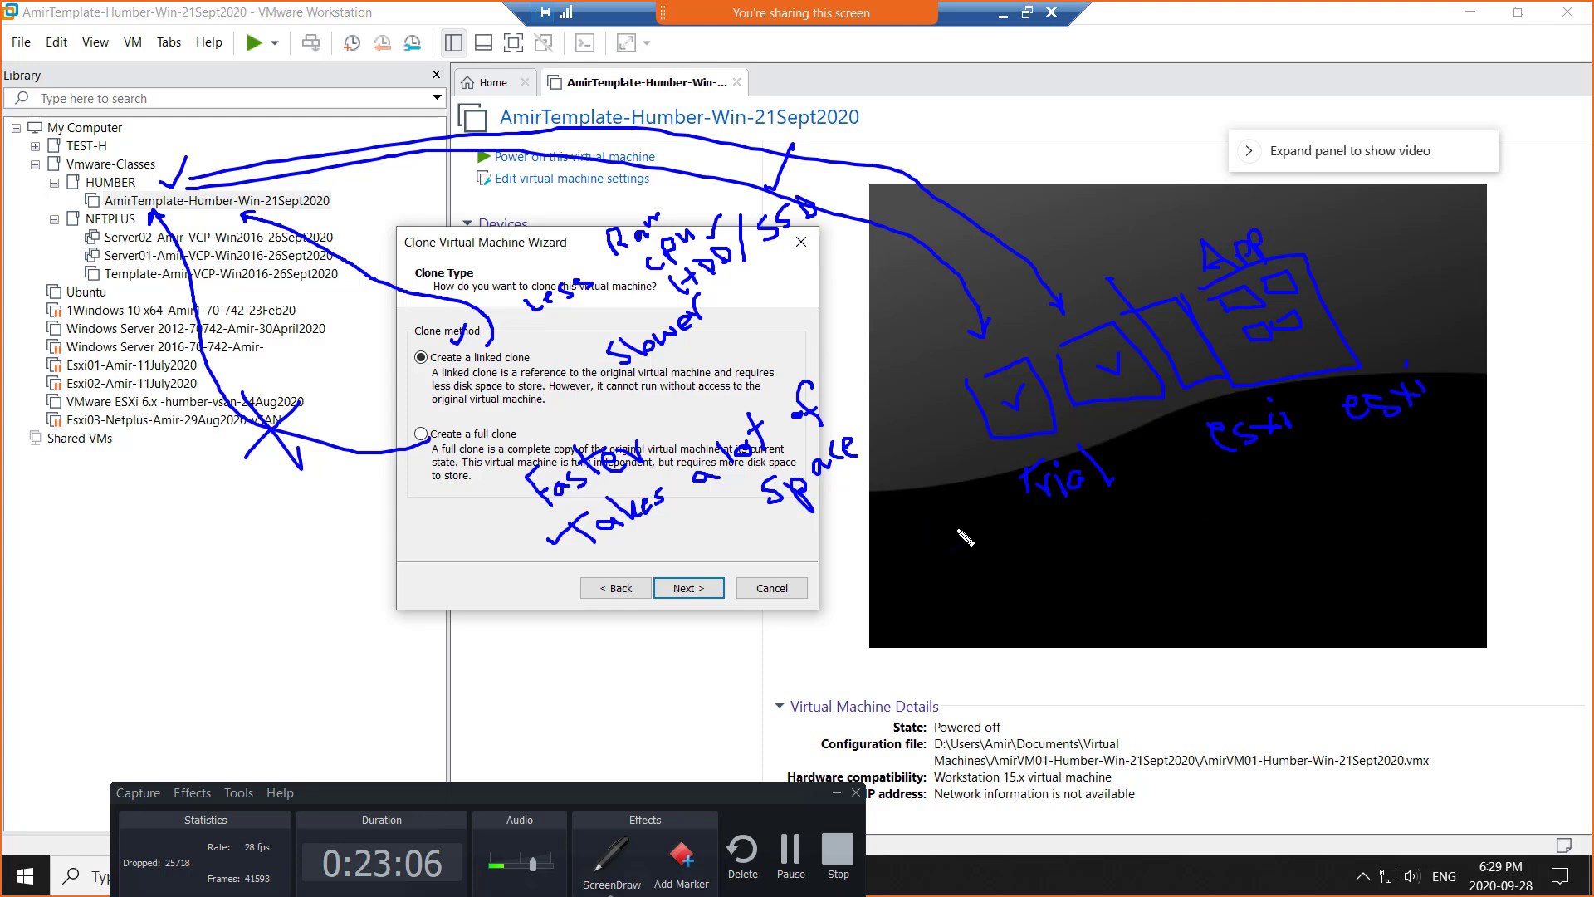
- Capture a screen snip of the whole screen and minimize the remote session bar
{"action": "key", "text": "super+shift+s"}
{"action": "mouse_move", "coordinate": [5, 2]}
{"action": "left_mouse_down"}
{"action": "mouse_move", "coordinate": [1253, 560]}
{"action": "mouse_move", "coordinate": [1511, 722]}
{"action": "mouse_move", "coordinate": [1486, 757]}
{"action": "mouse_move", "coordinate": [1456, 758]}
{"action": "left_mouse_up"}
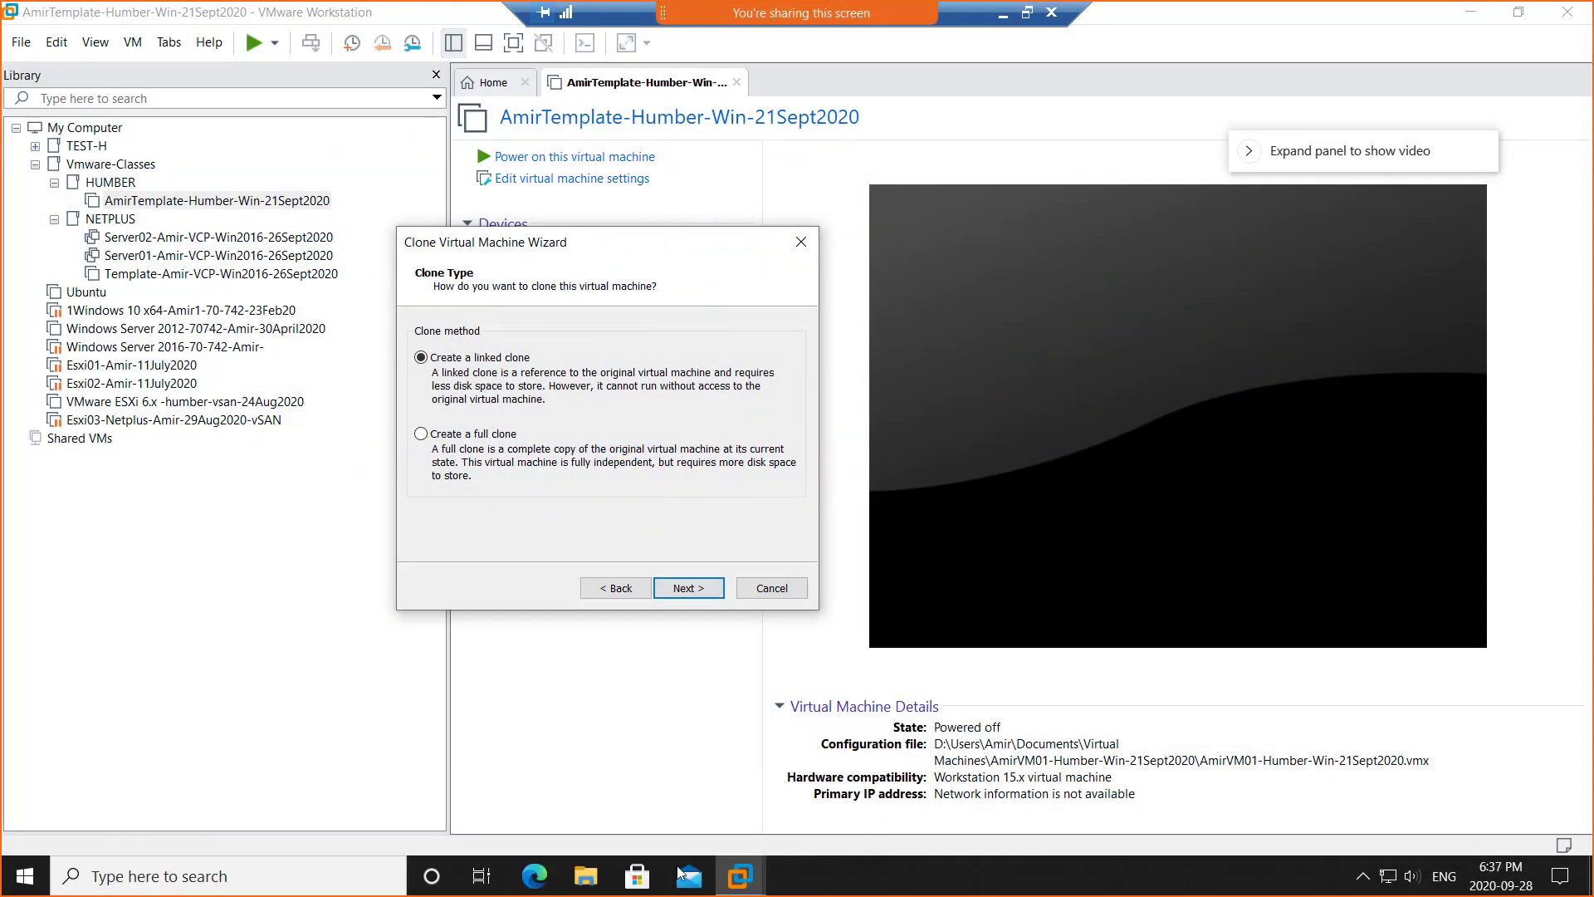
{"action": "left_click", "coordinate": [1027, 15]}
- Switch to OneNote and add a new section to the Vmware-Classes notebook
{"action": "left_click", "coordinate": [1048, 876]}
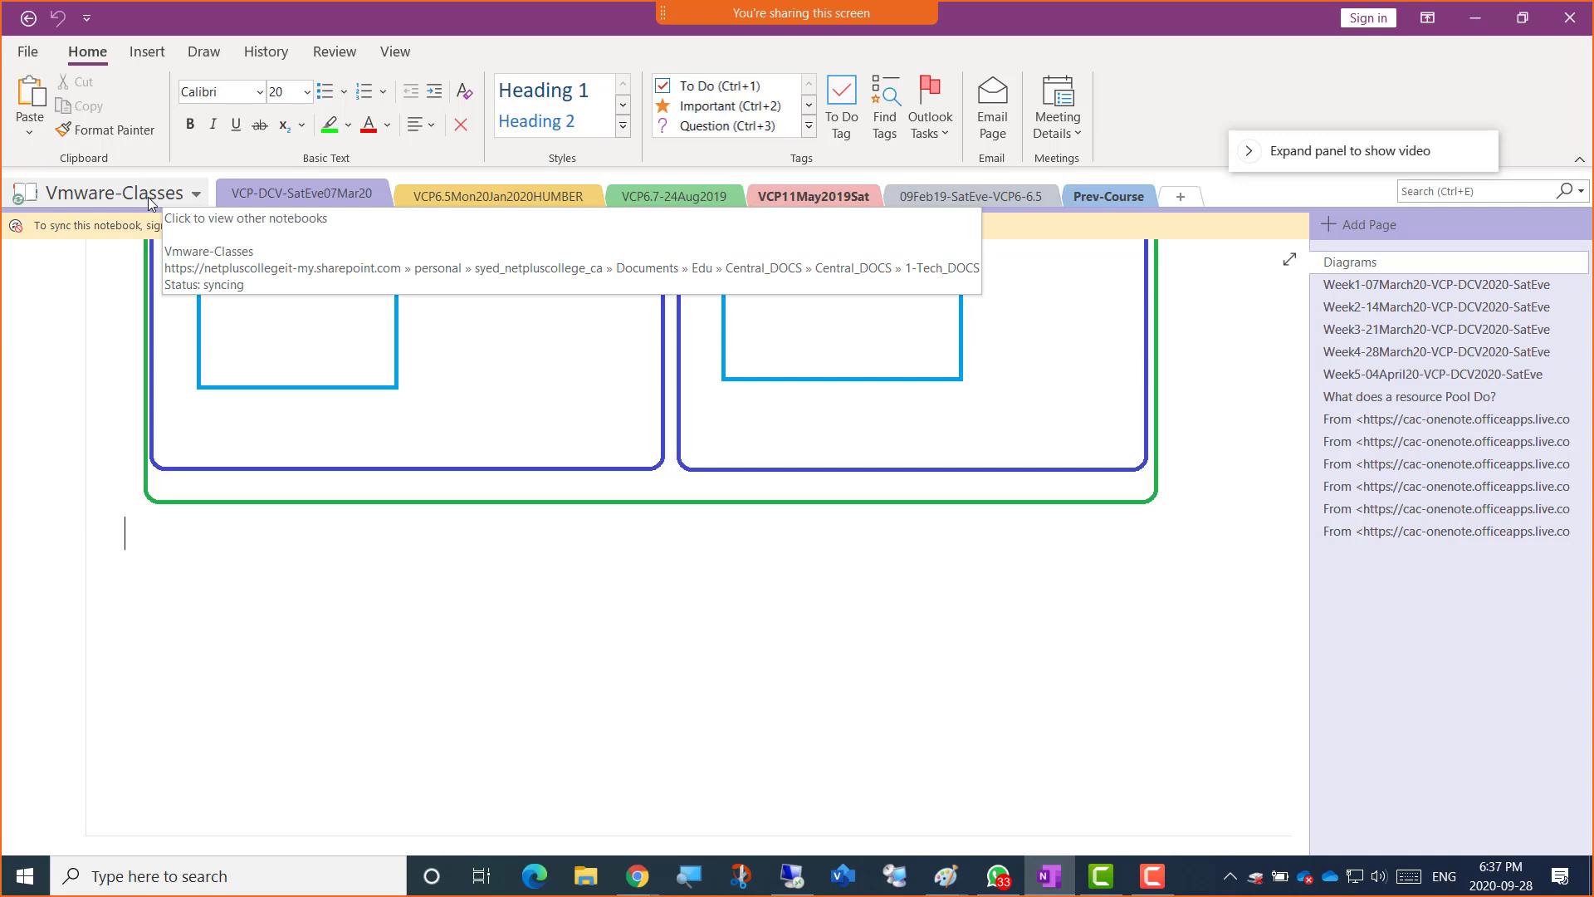
{"action": "right_click", "coordinate": [151, 199]}
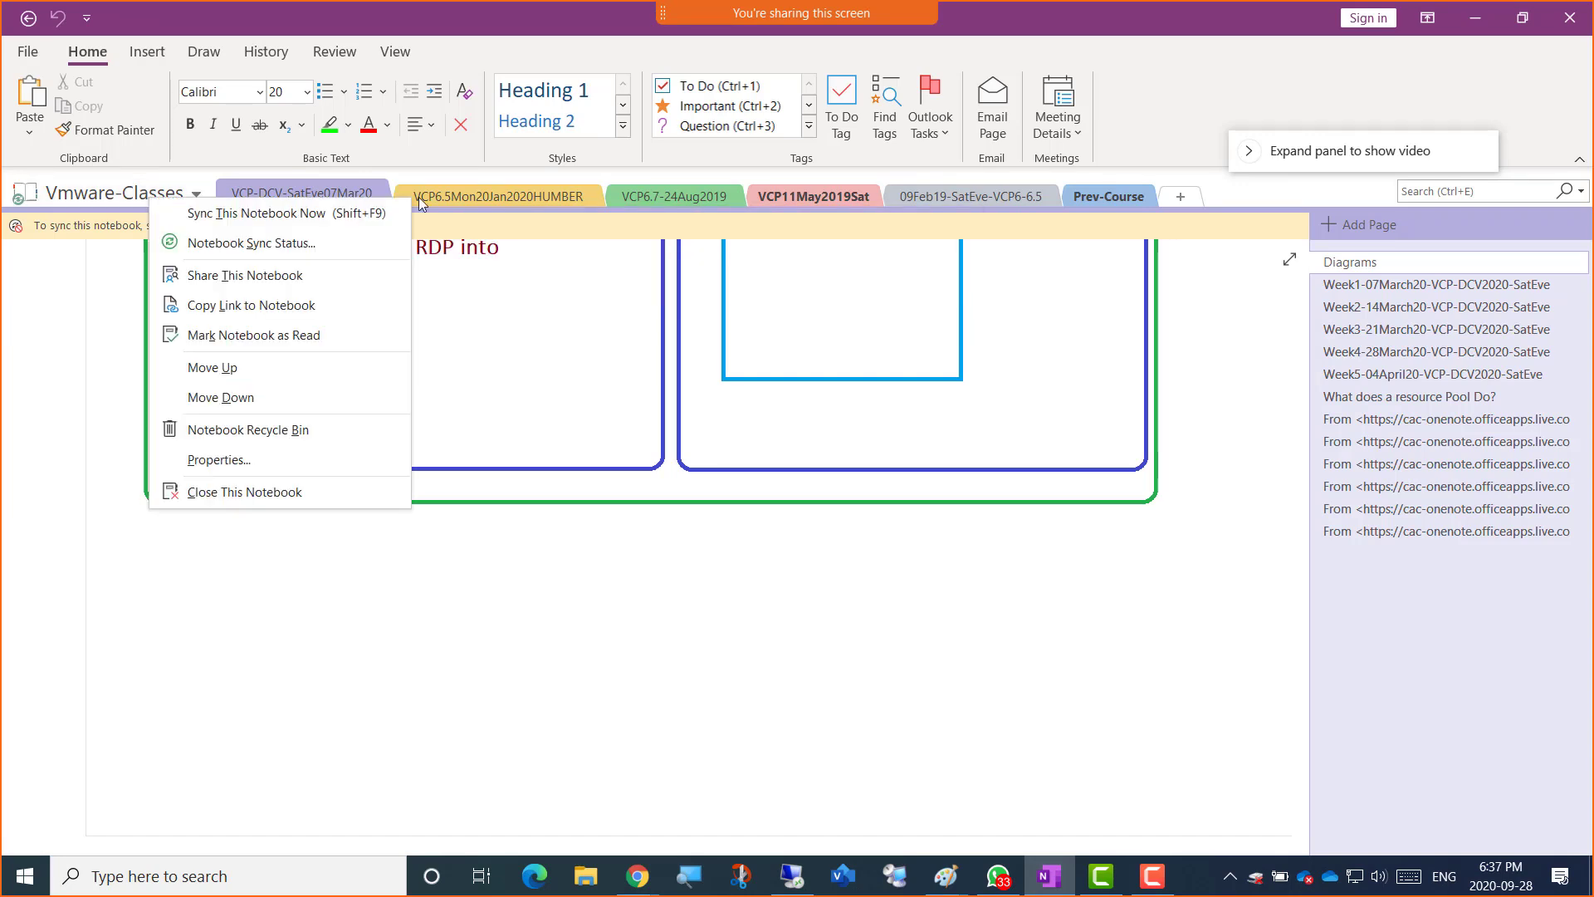
{"action": "left_click", "coordinate": [1184, 196]}
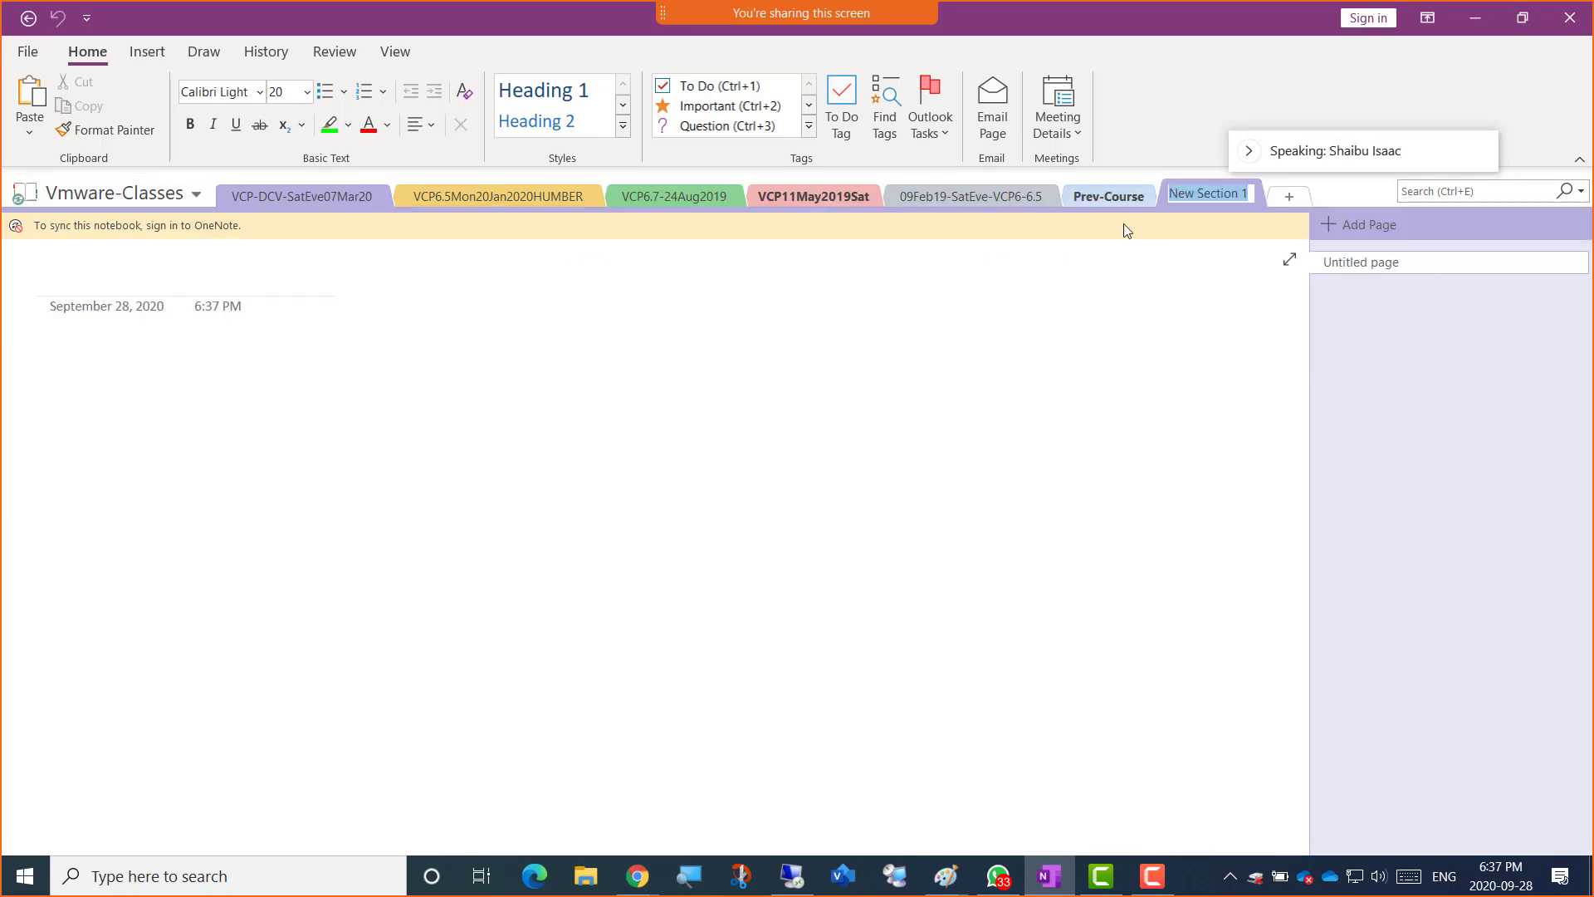
{"action": "key", "text": "Return"}
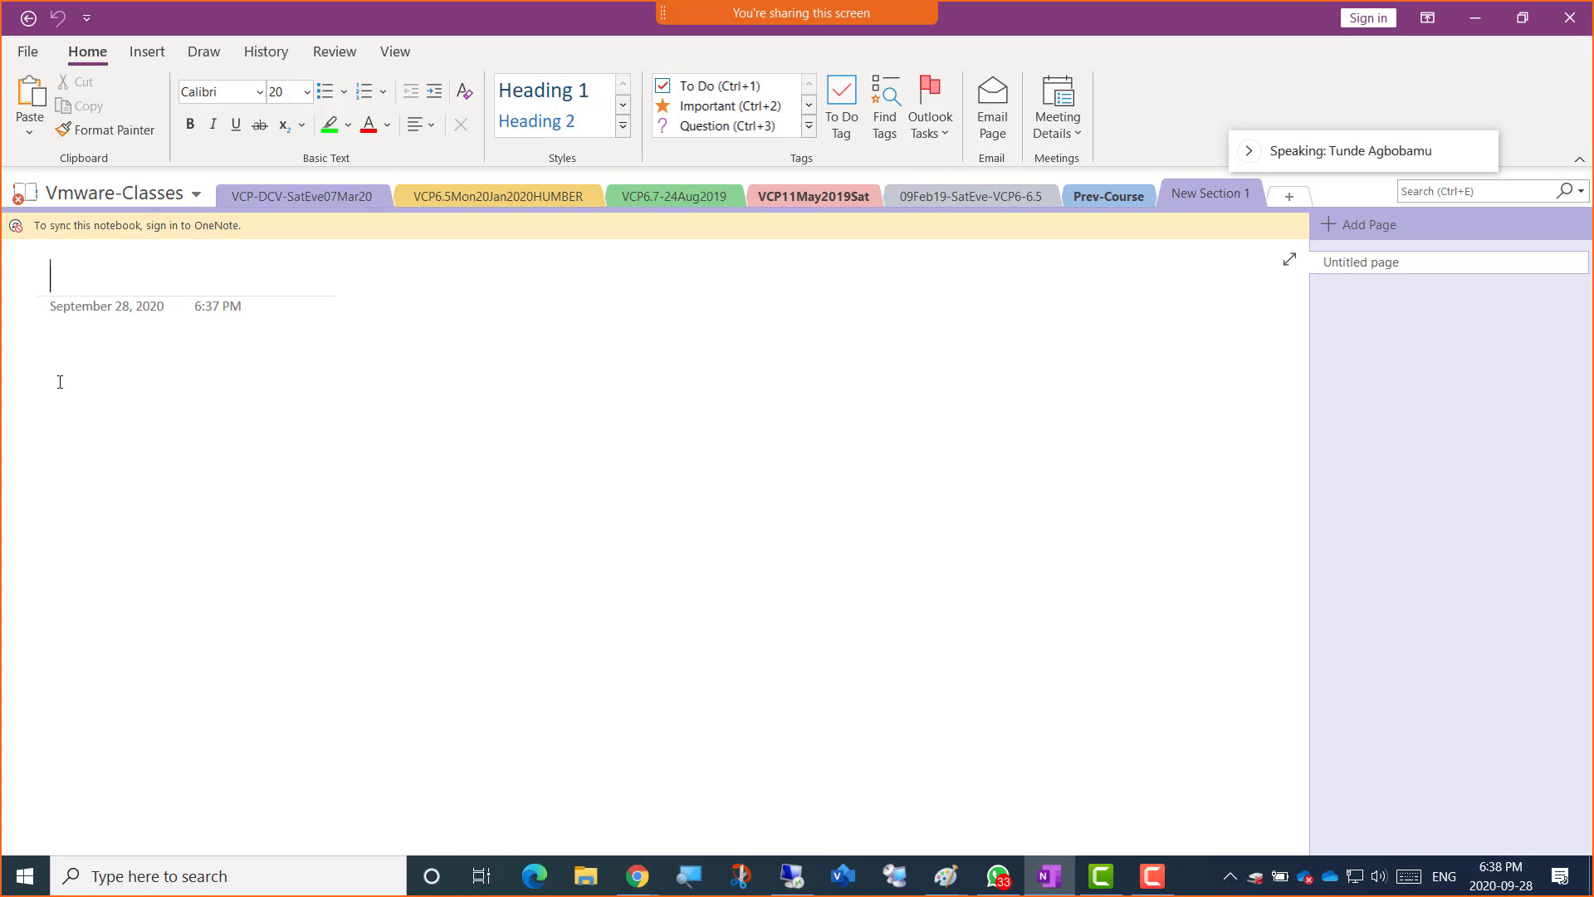
- Title the new page 28Sept2020
{"action": "left_click", "coordinate": [52, 272]}
{"action": "type", "text": "28"}
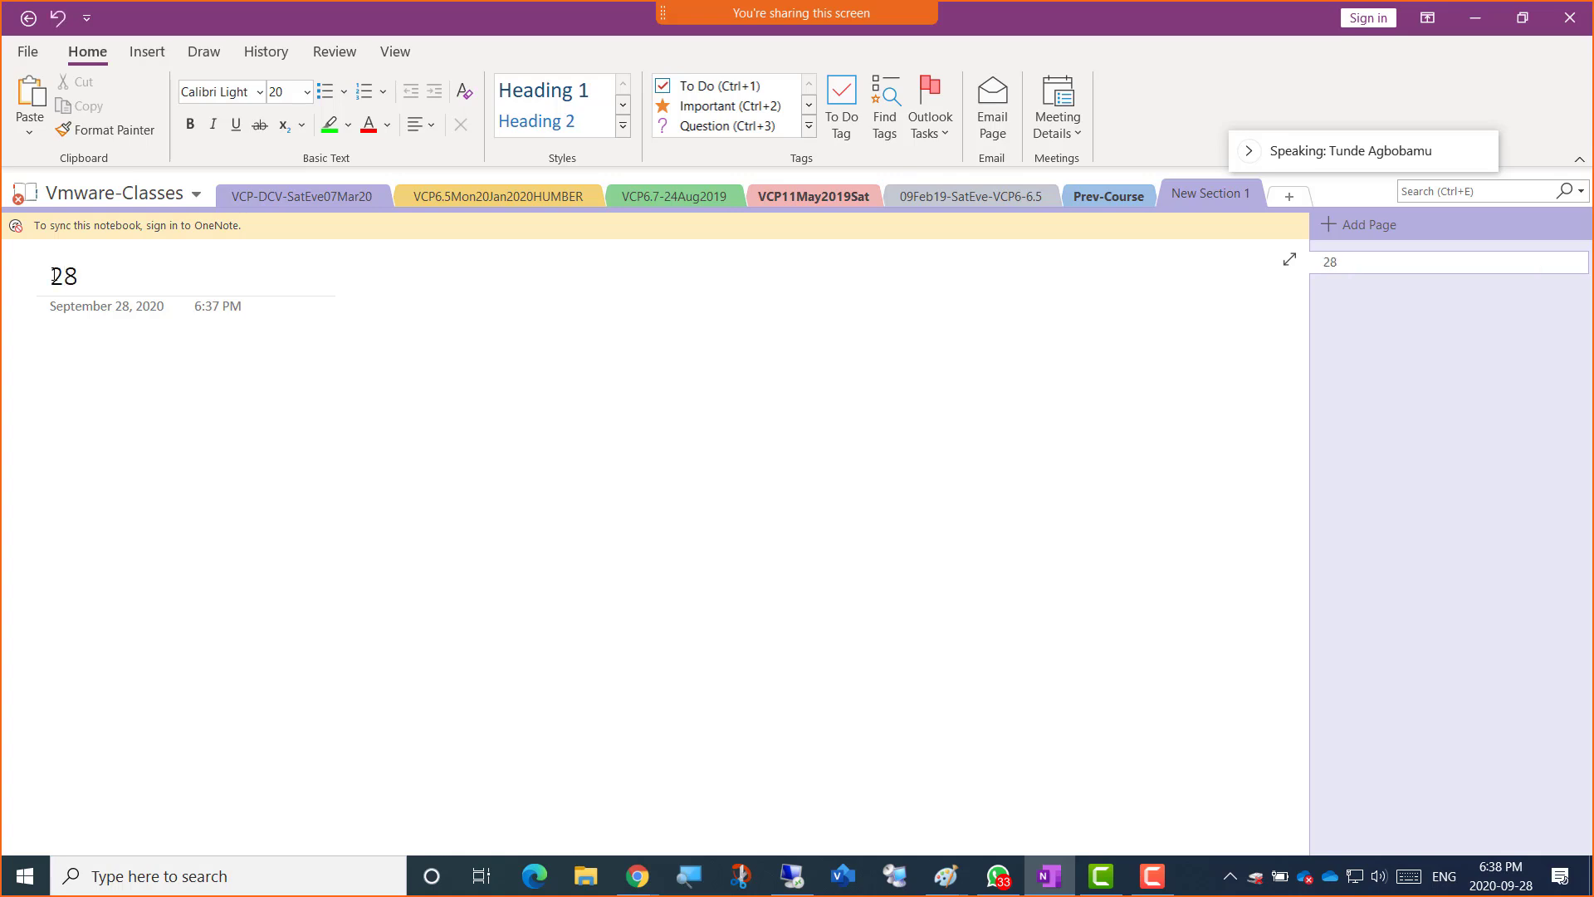
{"action": "type", "text": "Sept2020"}
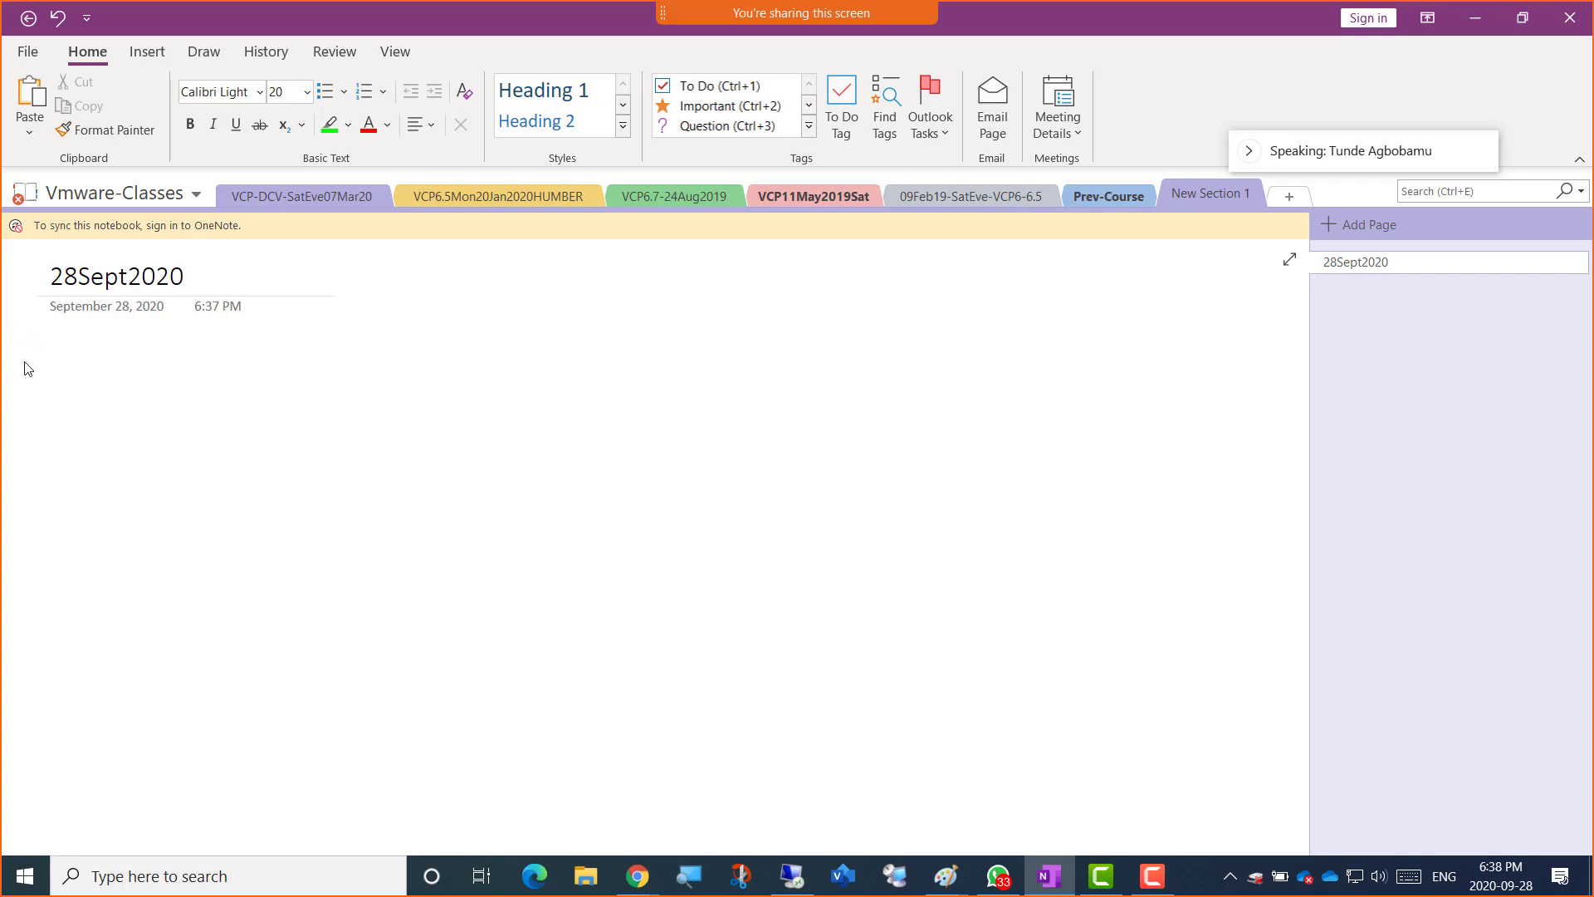
- Paste the captured screen snip into the page body
{"action": "left_click", "coordinate": [59, 365]}
{"action": "key", "text": "ctrl+v"}
{"action": "scroll", "coordinate": [61, 360], "scroll_direction": "down", "scroll_amount": 2}
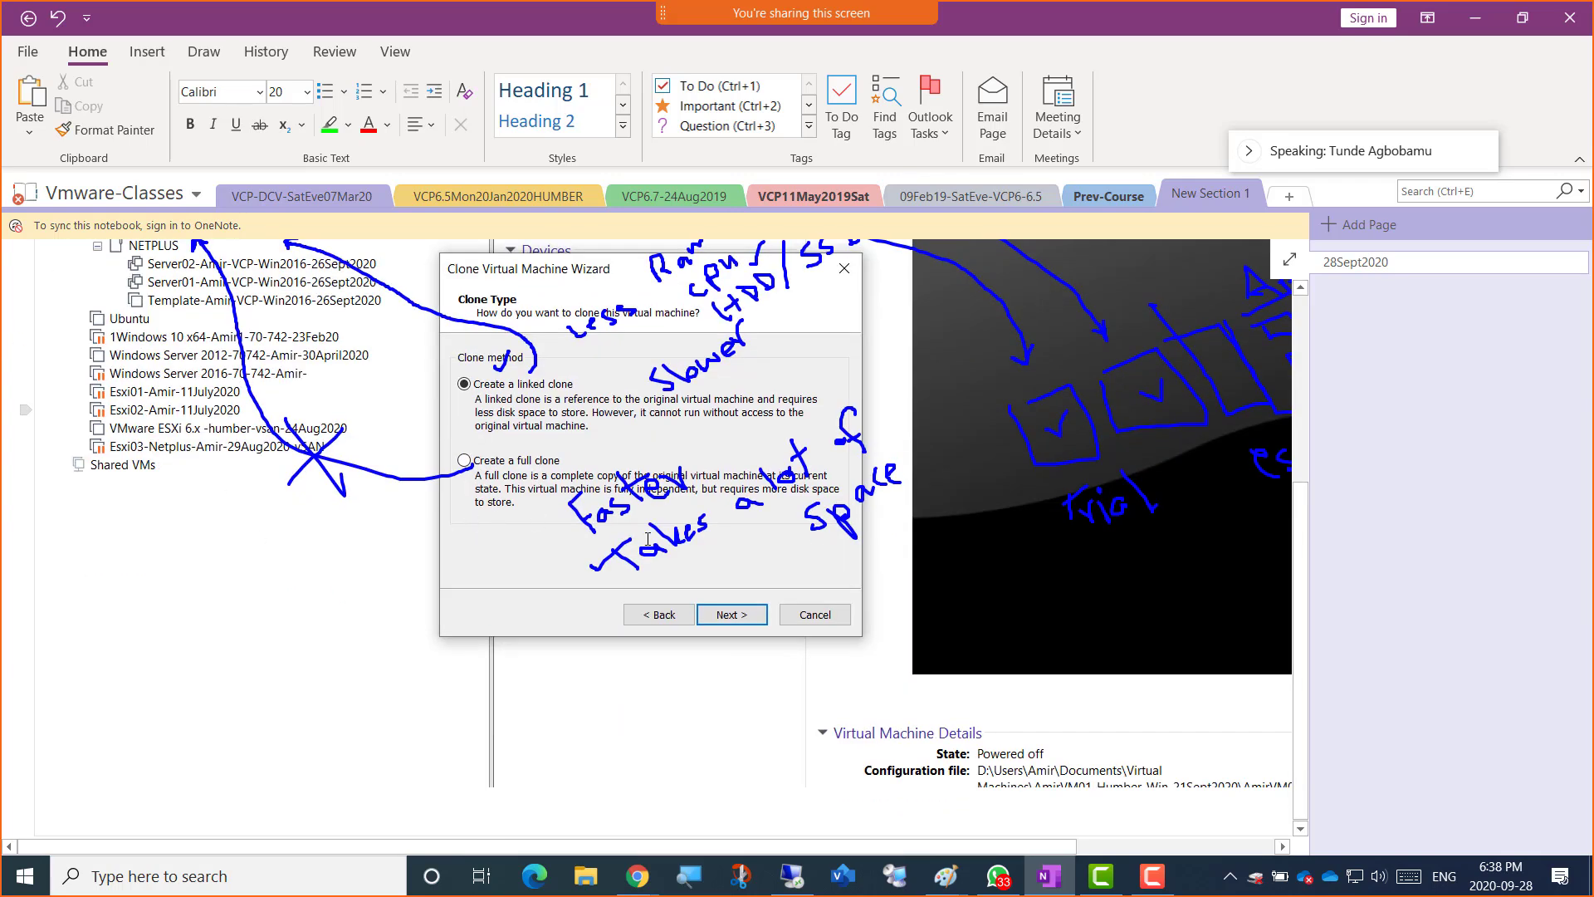
- Return to the clone wizard and continue with Create a linked clone selected
{"action": "left_click", "coordinate": [1481, 20]}
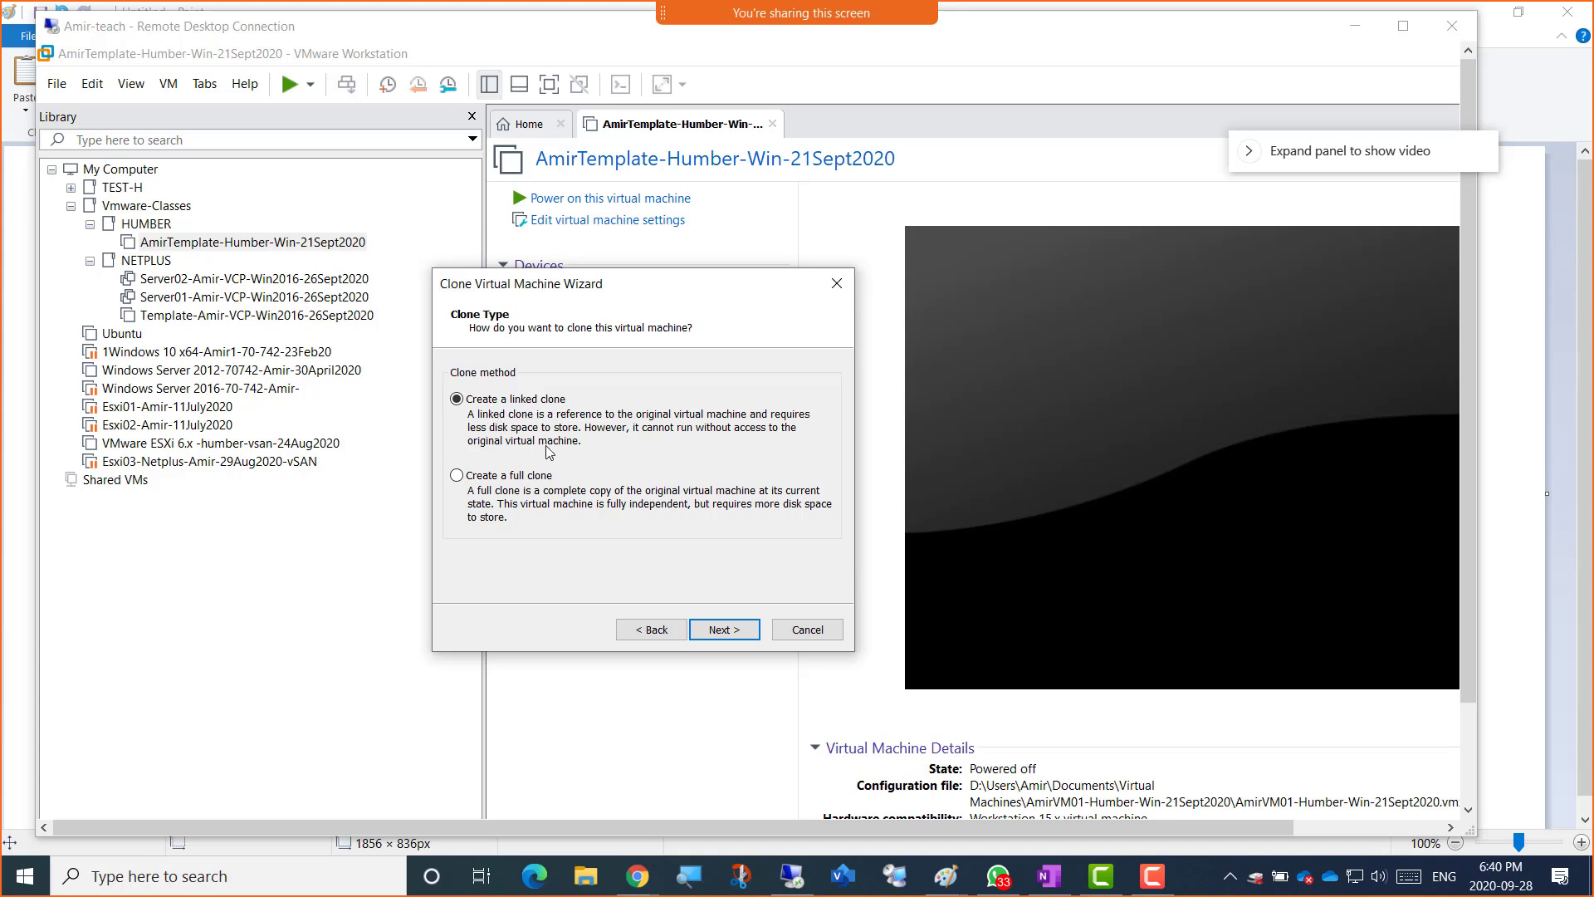
{"action": "left_click", "coordinate": [730, 632]}
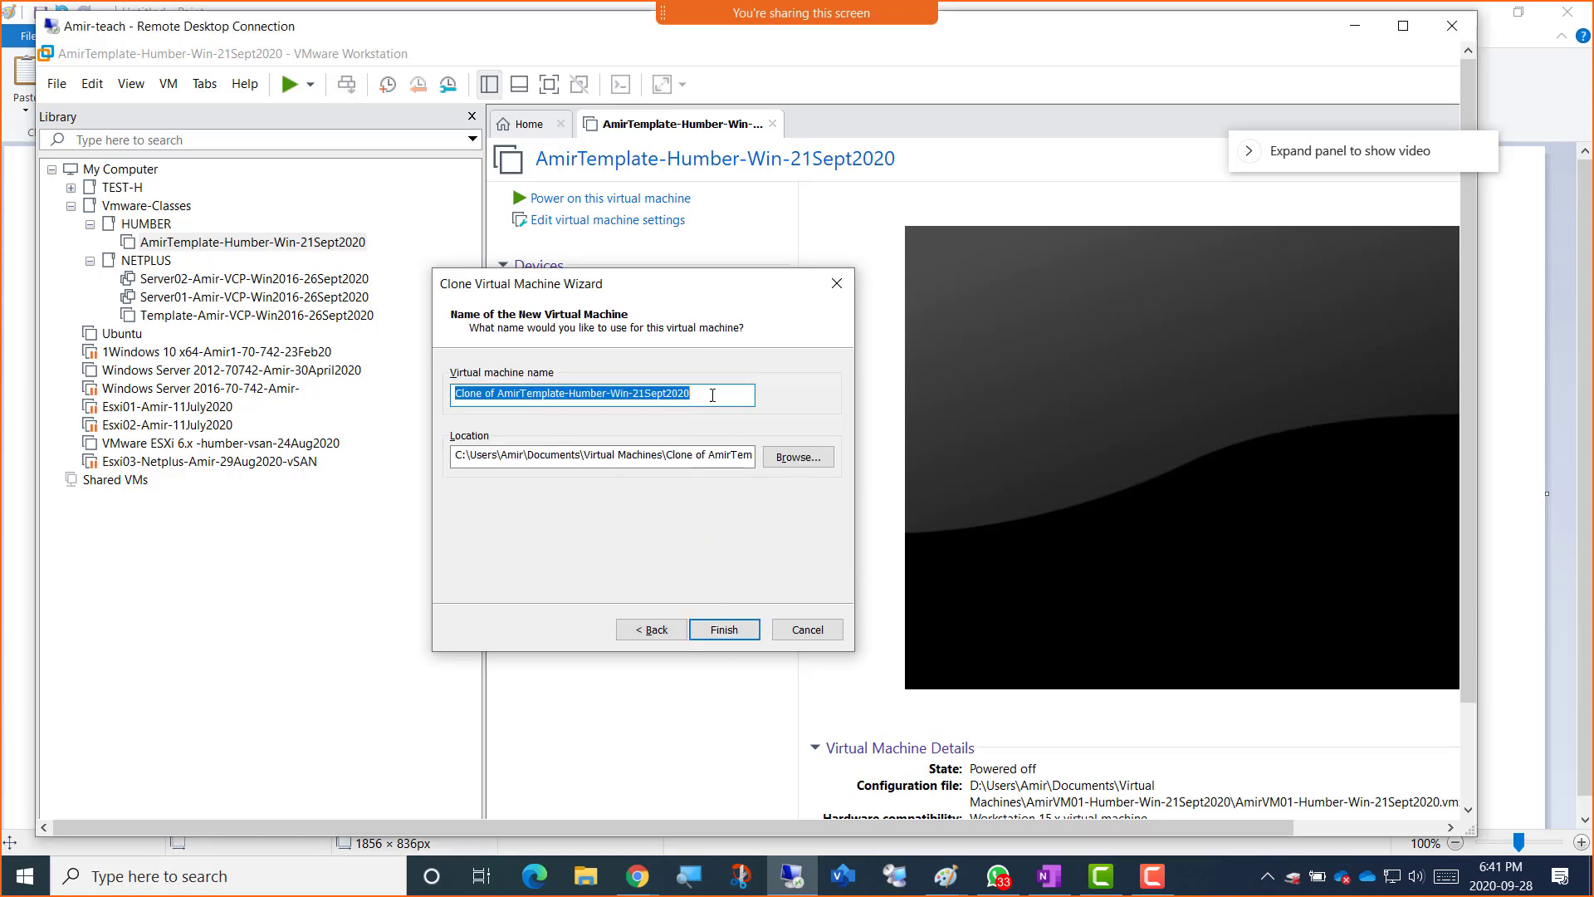
- Rename the new virtual machine to the owner's first name followed by Serv1-Humber-Win-21Sept2020
{"action": "left_click", "coordinate": [714, 391]}
{"action": "key", "text": "Left"}
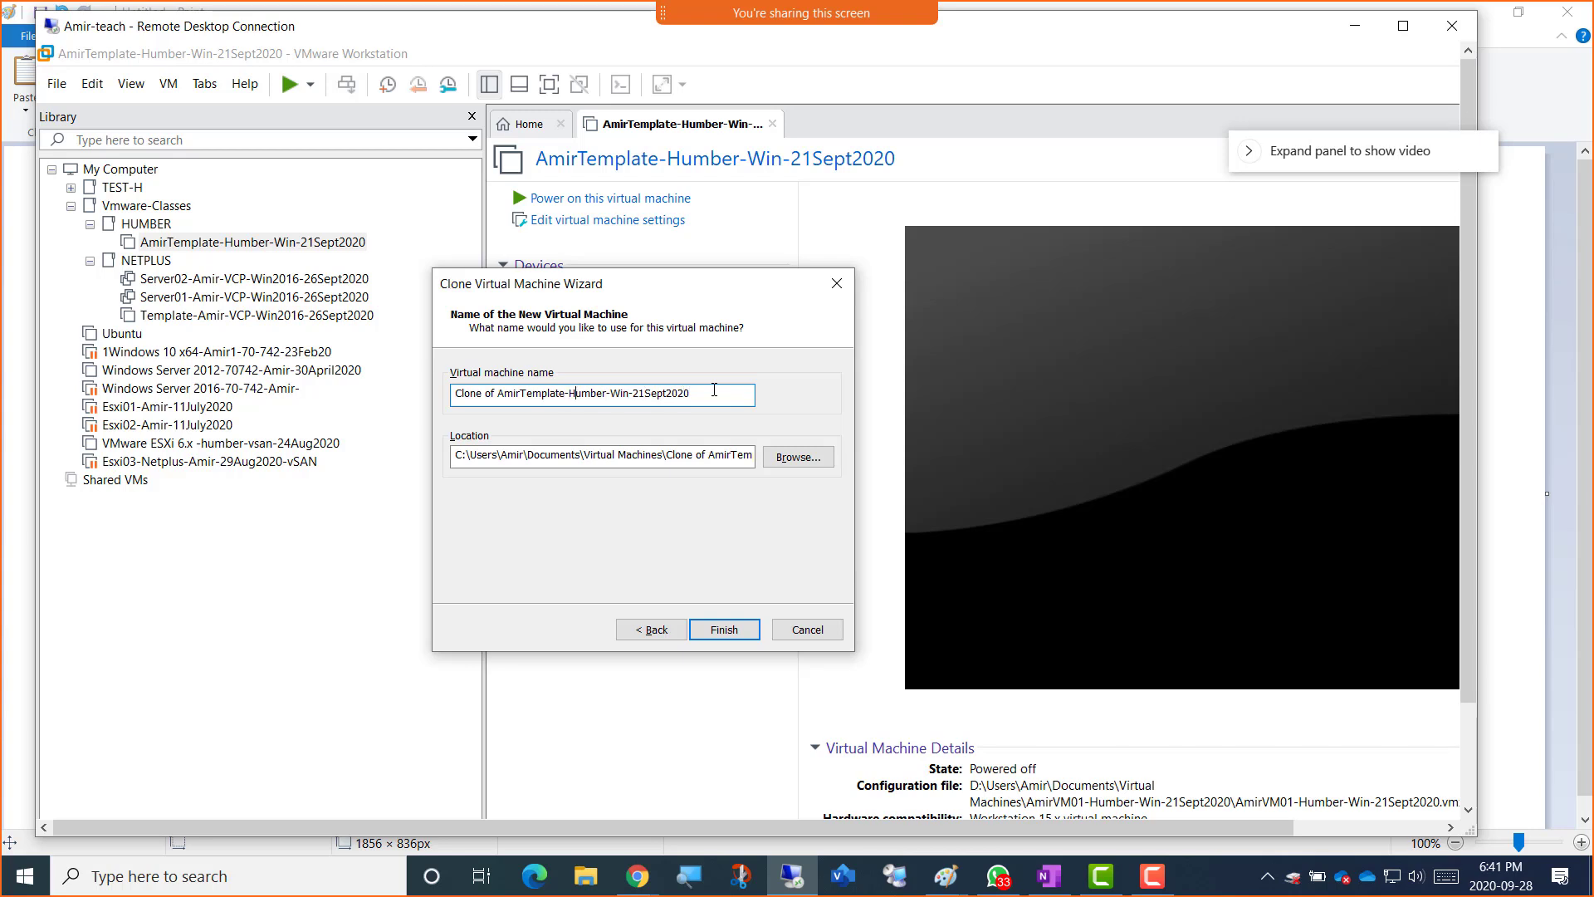
{"action": "key", "text": "Left"}
{"action": "key", "text": "Left"}
{"action": "key", "text": "shift+Left"}
{"action": "key", "text": "shift+Left"}
{"action": "key", "text": "shift+Left"}
{"action": "key", "text": "shift+Left"}
{"action": "key", "text": "shift+Left"}
{"action": "key", "text": "shift+Left"}
{"action": "key", "text": "shift+Left"}
{"action": "key", "text": "shift+Left"}
{"action": "key", "text": "shift+Left"}
{"action": "key", "text": "shift+Left"}
{"action": "key", "text": "shift+Left"}
{"action": "key", "text": "shift+Left"}
{"action": "key", "text": "shift+Left"}
{"action": "key", "text": "shift+Left"}
{"action": "key", "text": "shift+Left"}
{"action": "key", "text": "shift+Left"}
{"action": "key", "text": "shift+Left"}
{"action": "key", "text": "shift+Left"}
{"action": "key", "text": "shift+Left"}
{"action": "key", "text": "shift+Left"}
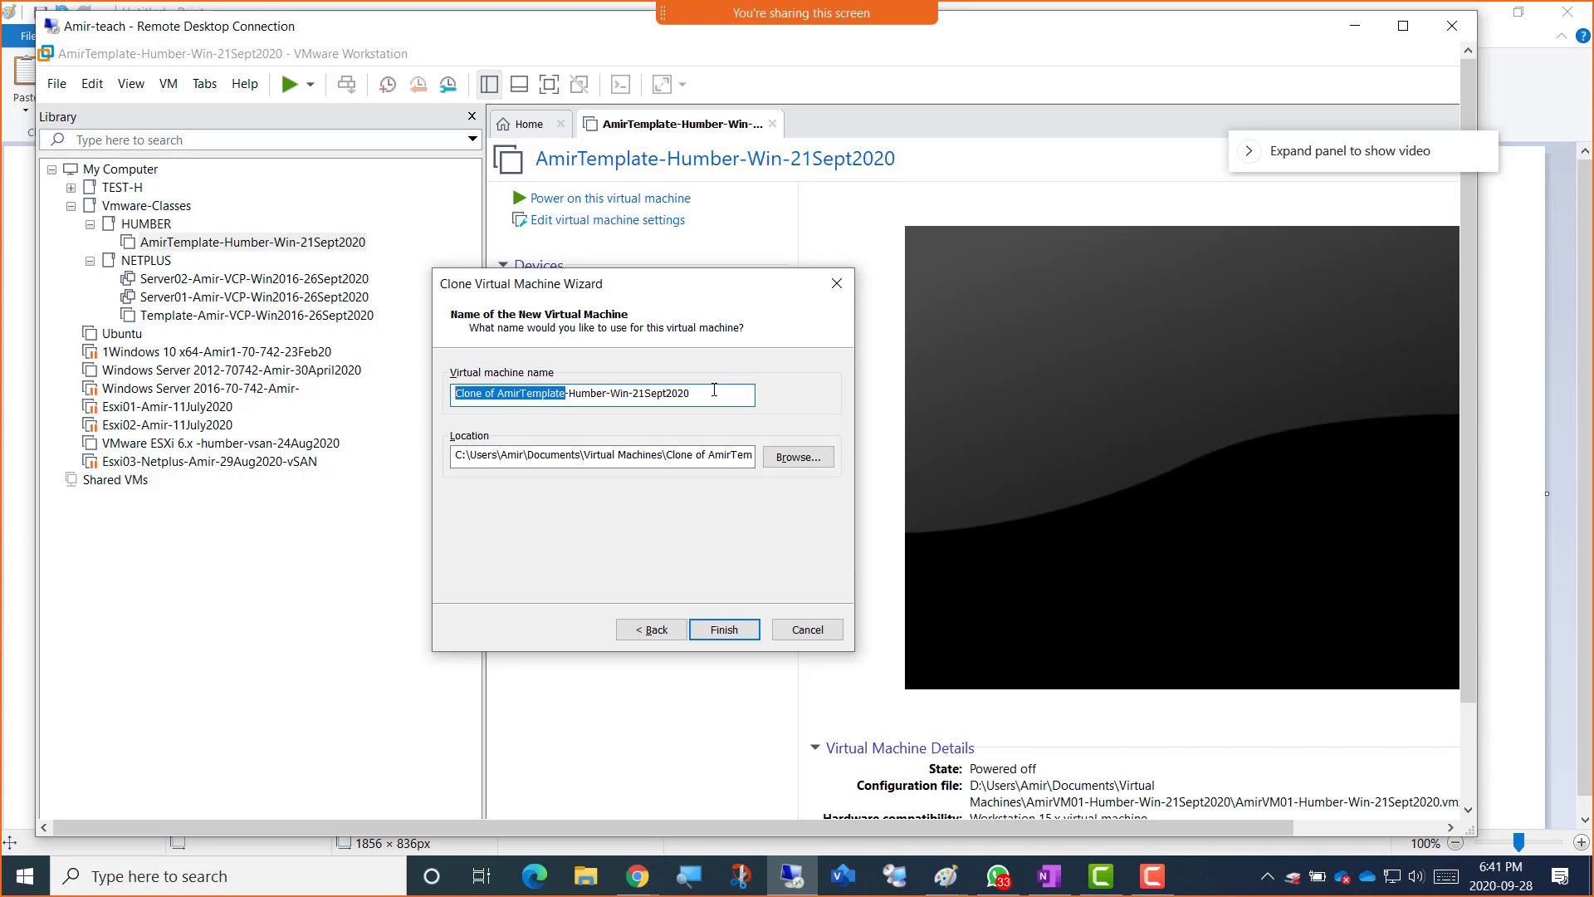
{"action": "type", "text": "Server"}
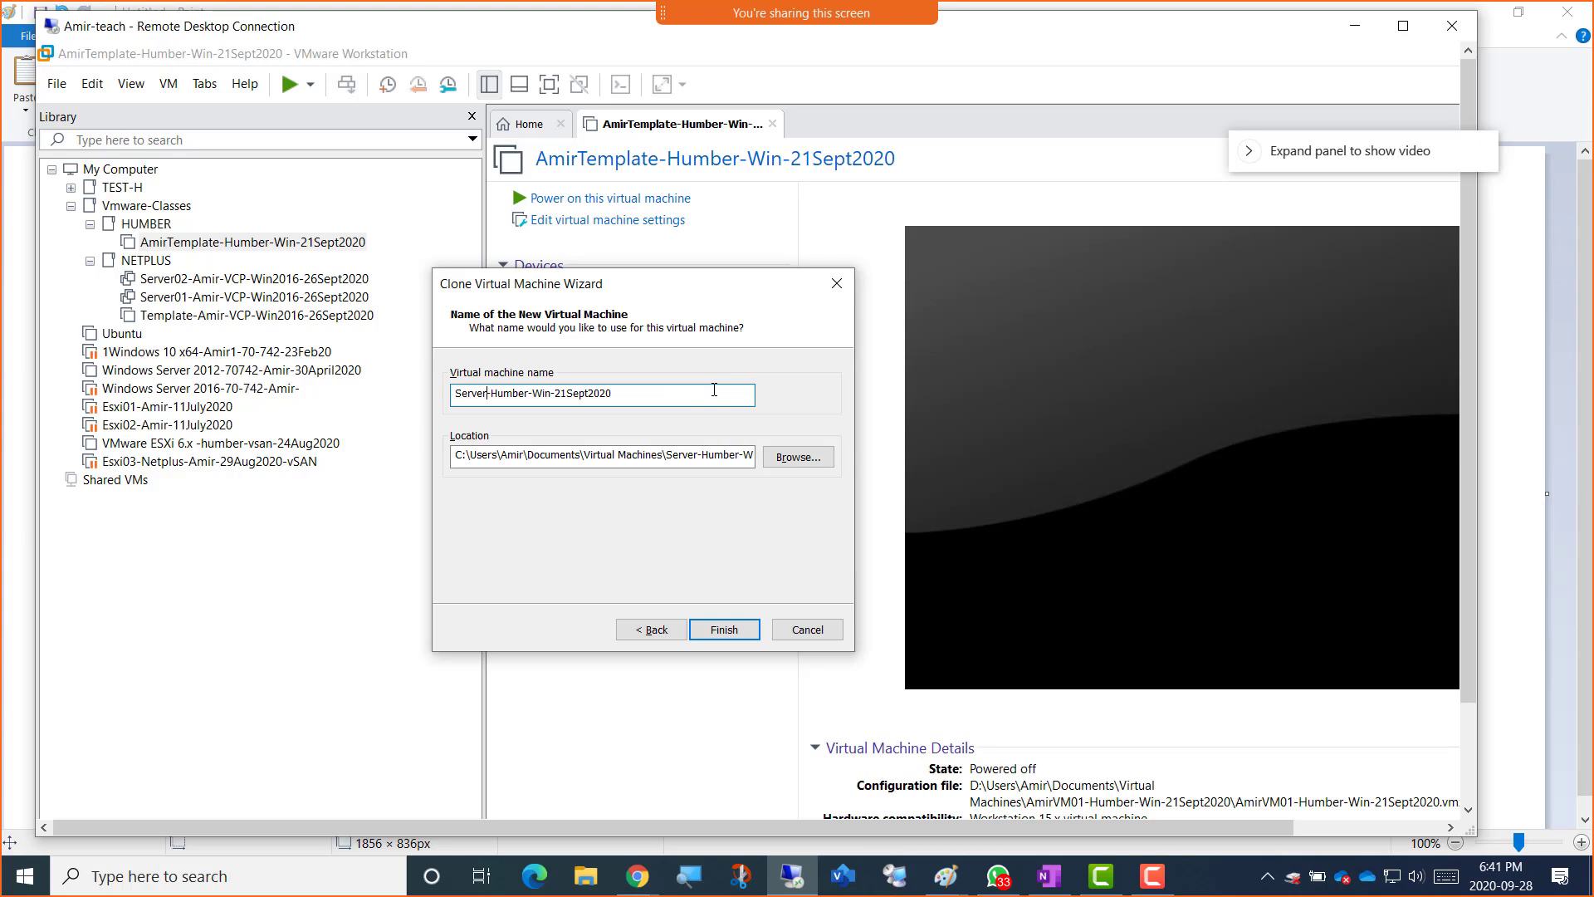
{"action": "key", "text": "BackSpace"}
{"action": "key", "text": "BackSpace"}
{"action": "key", "text": "BackSpace"}
{"action": "key", "text": "BackSpace"}
{"action": "key", "text": "BackSpace"}
{"action": "key", "text": "BackSpace"}
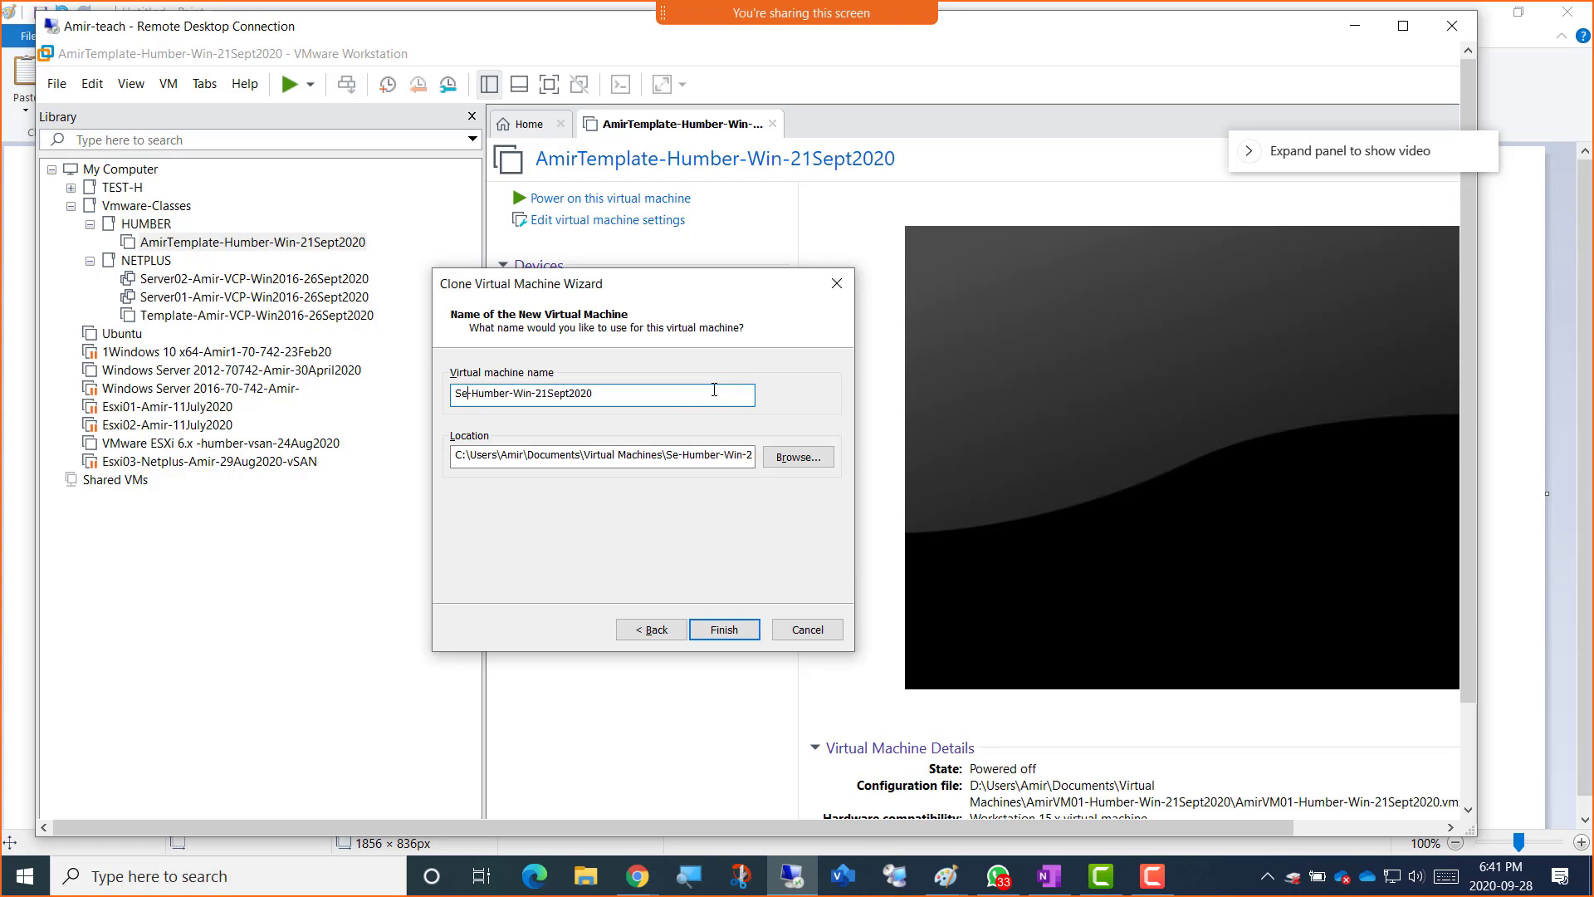
{"action": "type", "text": "AmirServ1"}
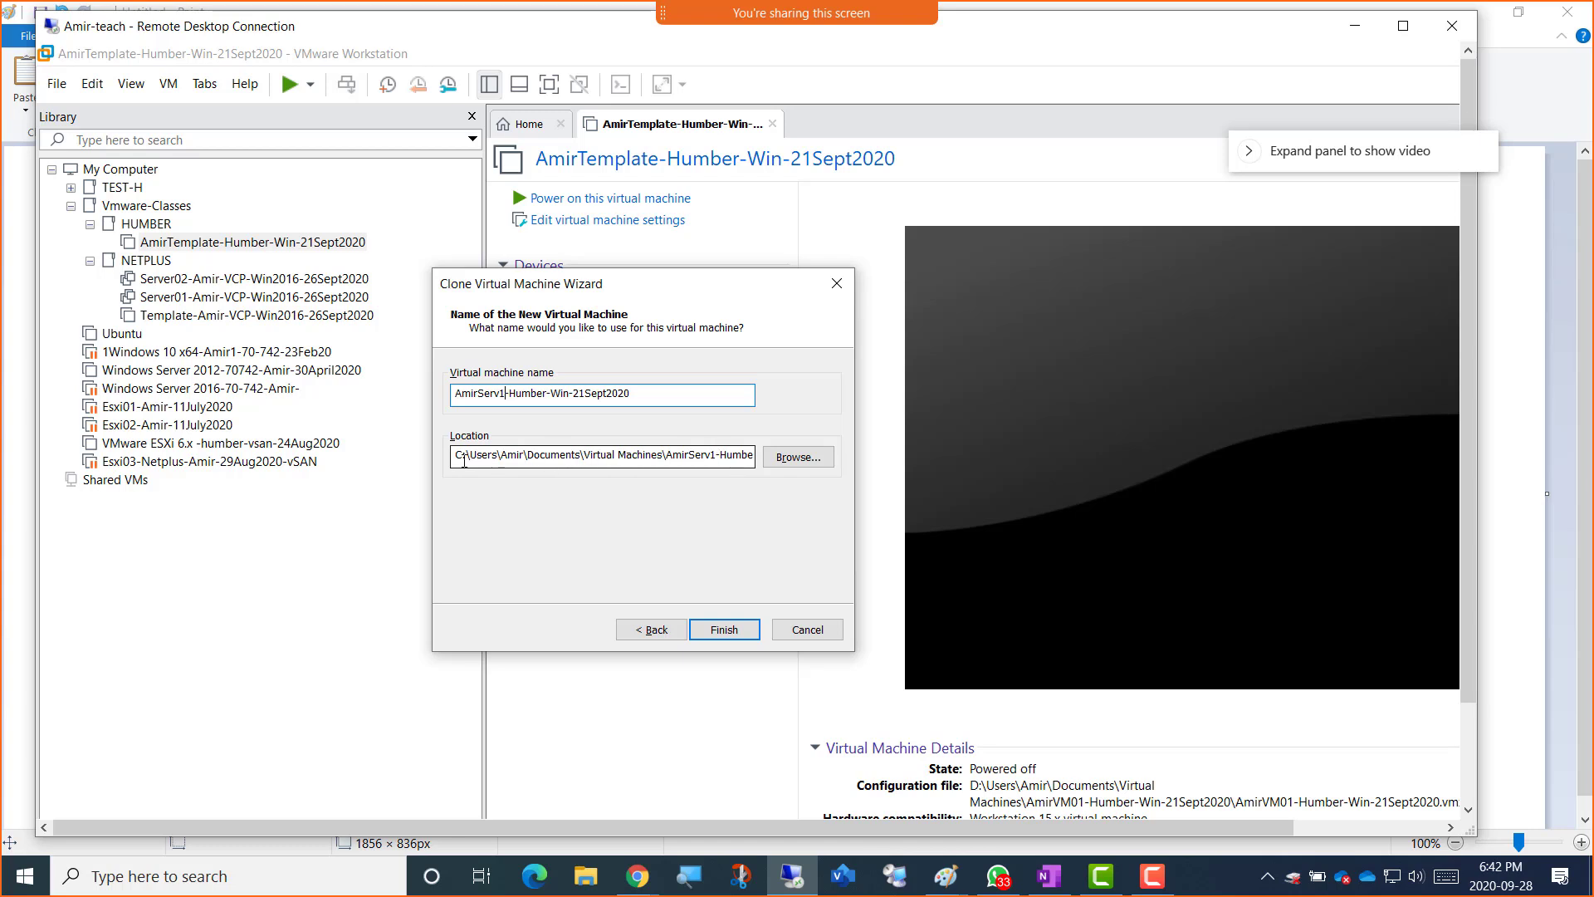
- Change the clone's location drive to D, finish the linked clone, and move it into the HUMBER folder
{"action": "left_click_drag", "start_coordinate": [461, 455], "coordinate": [455, 455]}
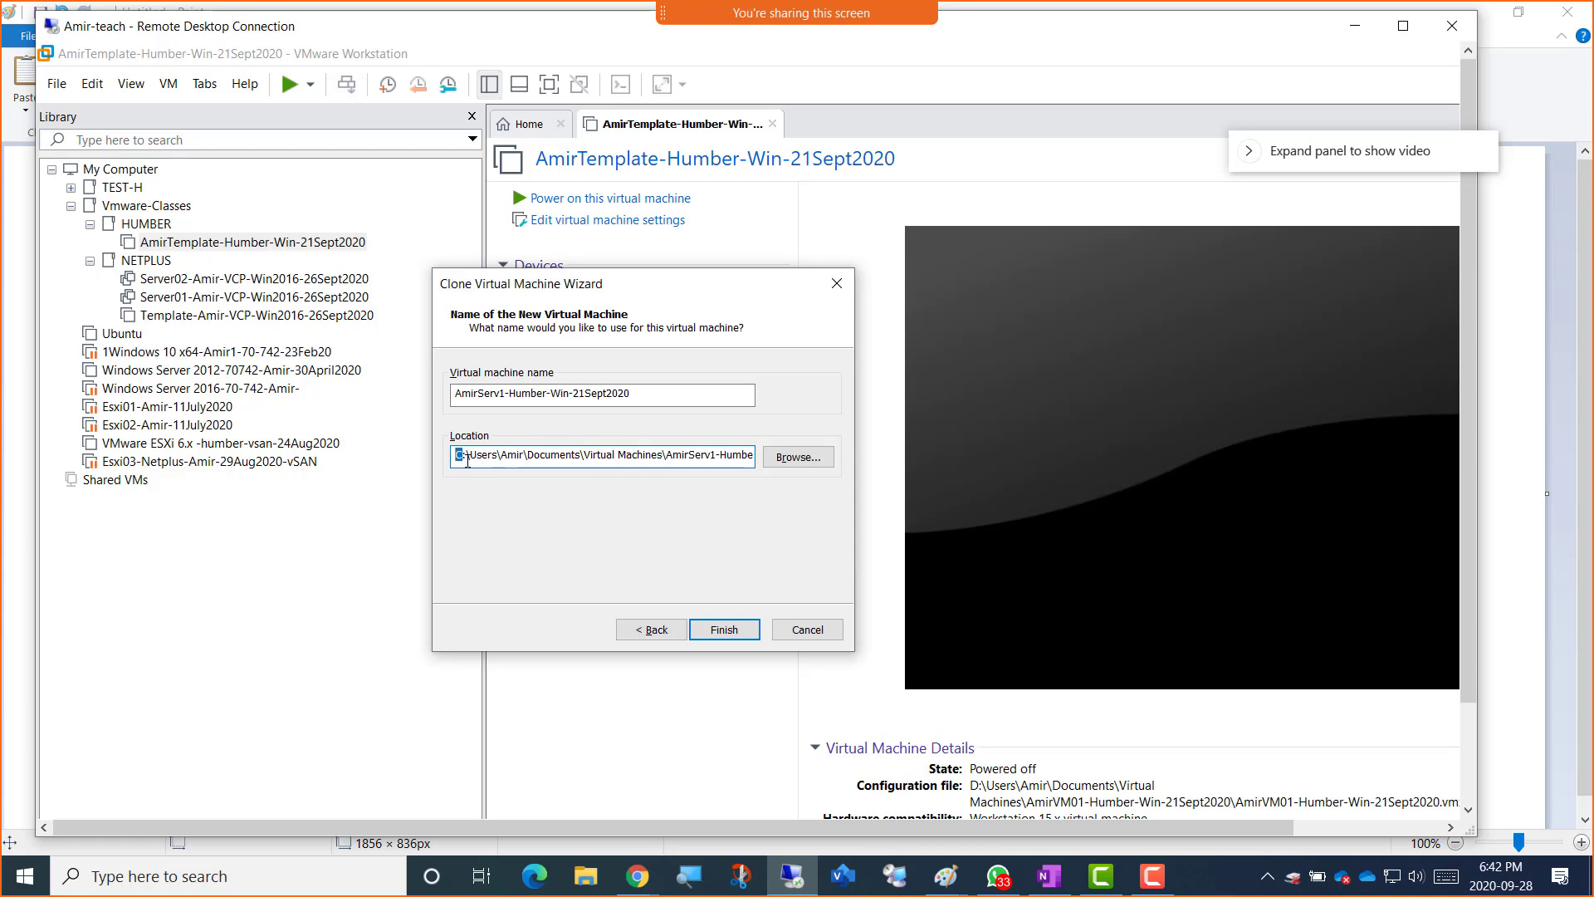
{"action": "left_click", "coordinate": [463, 465]}
{"action": "left_click_drag", "start_coordinate": [463, 457], "coordinate": [454, 458]}
{"action": "type", "text": "d"}
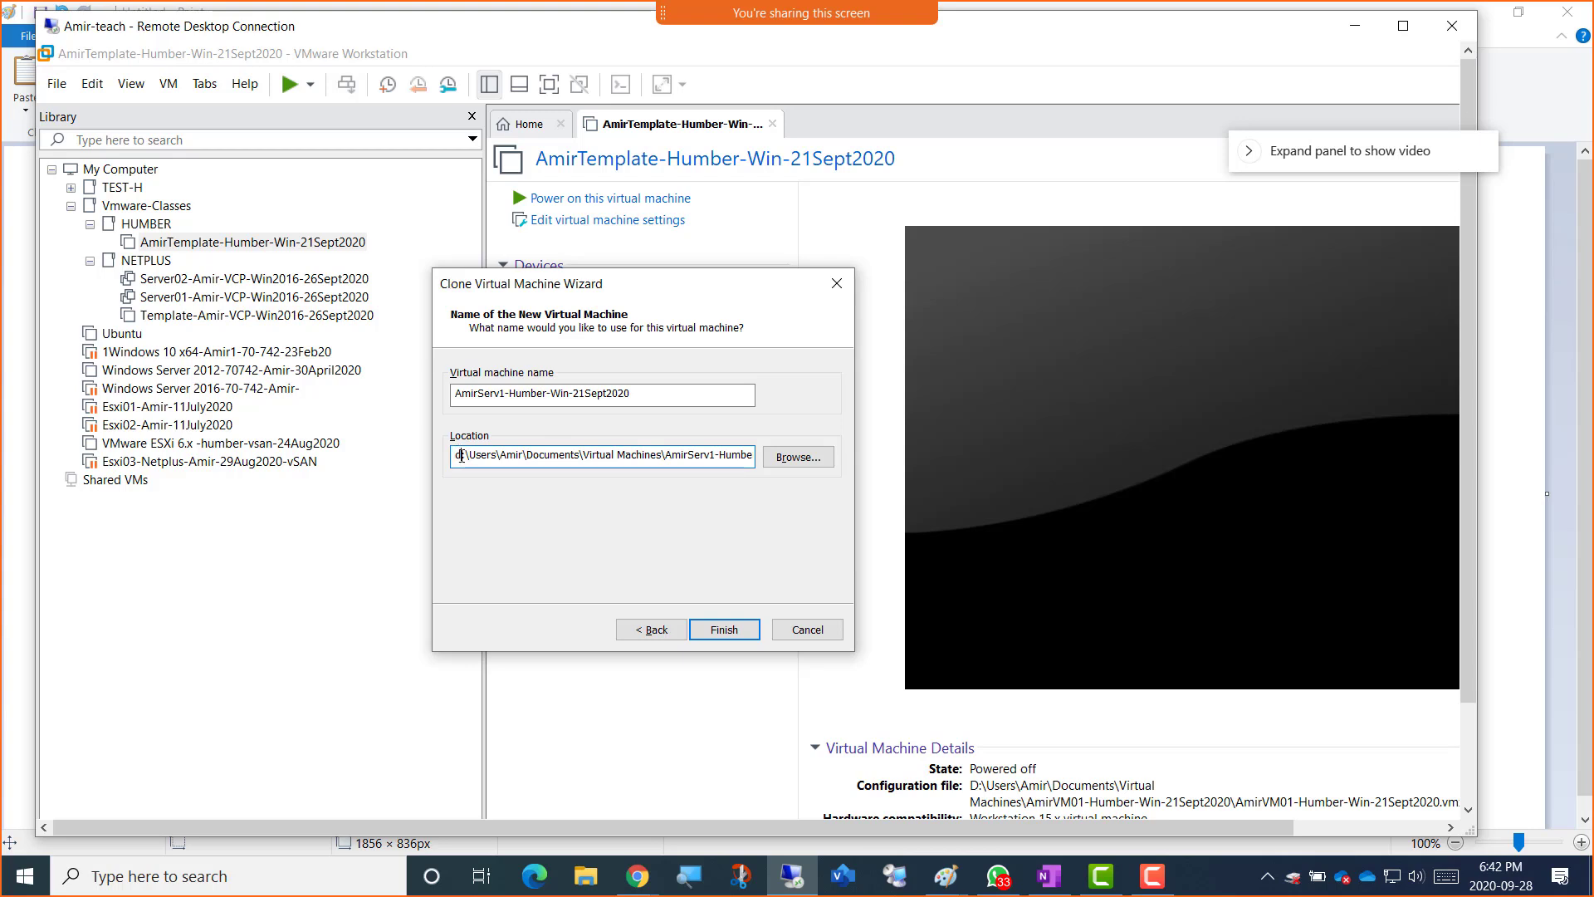
{"action": "left_click_drag", "start_coordinate": [453, 456], "coordinate": [463, 462]}
{"action": "left_click", "coordinate": [722, 631]}
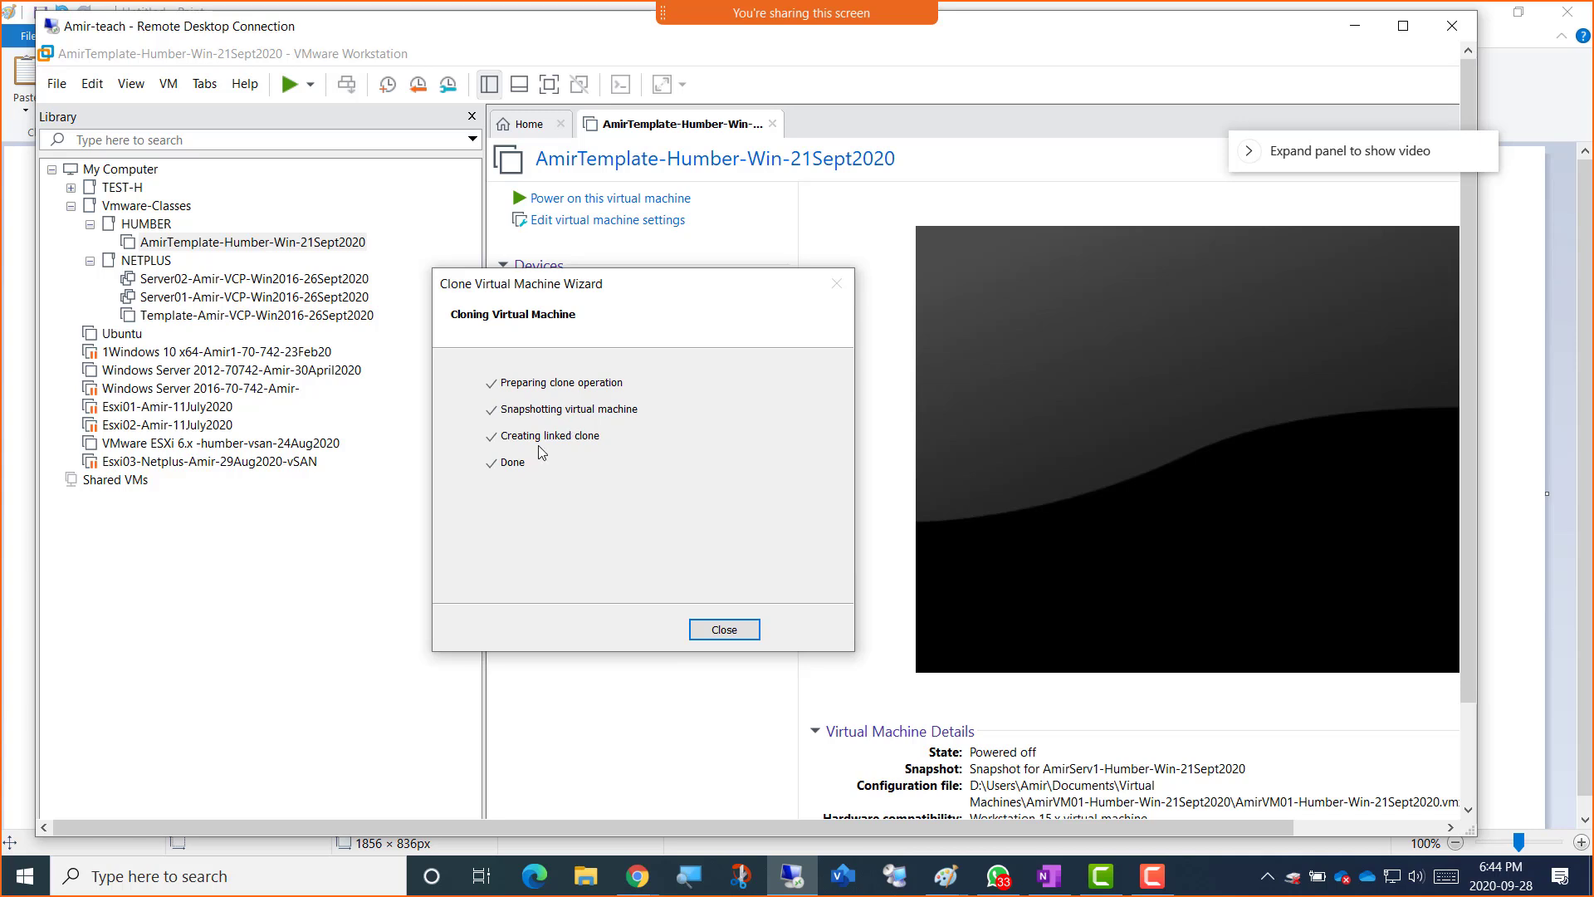
{"action": "left_click", "coordinate": [724, 631]}
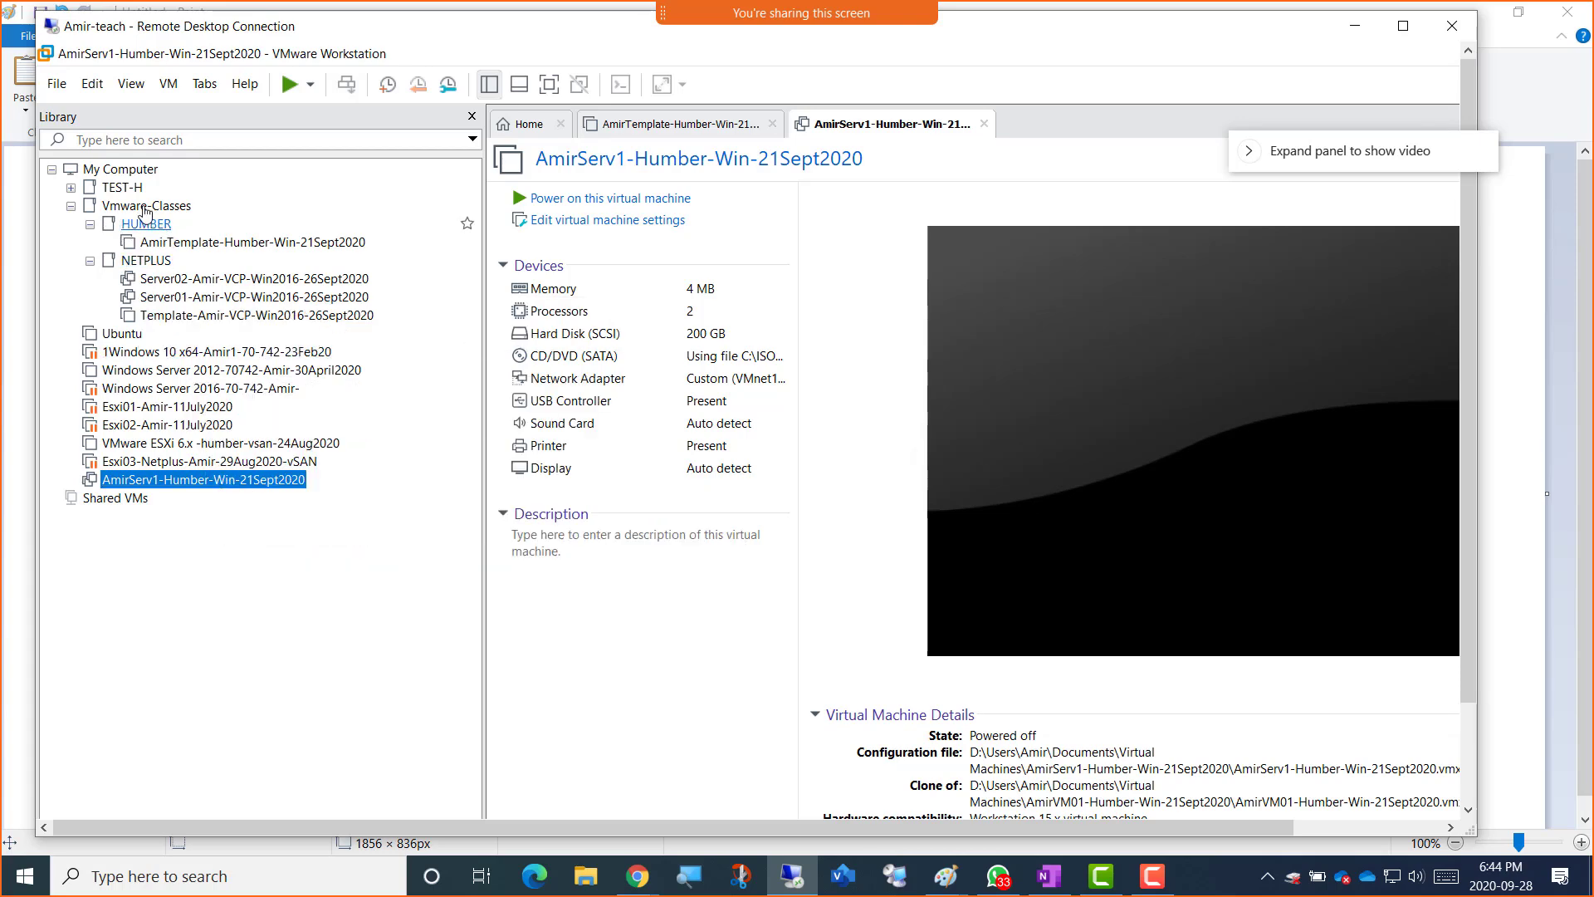
{"action": "left_click_drag", "start_coordinate": [243, 480], "coordinate": [199, 243]}
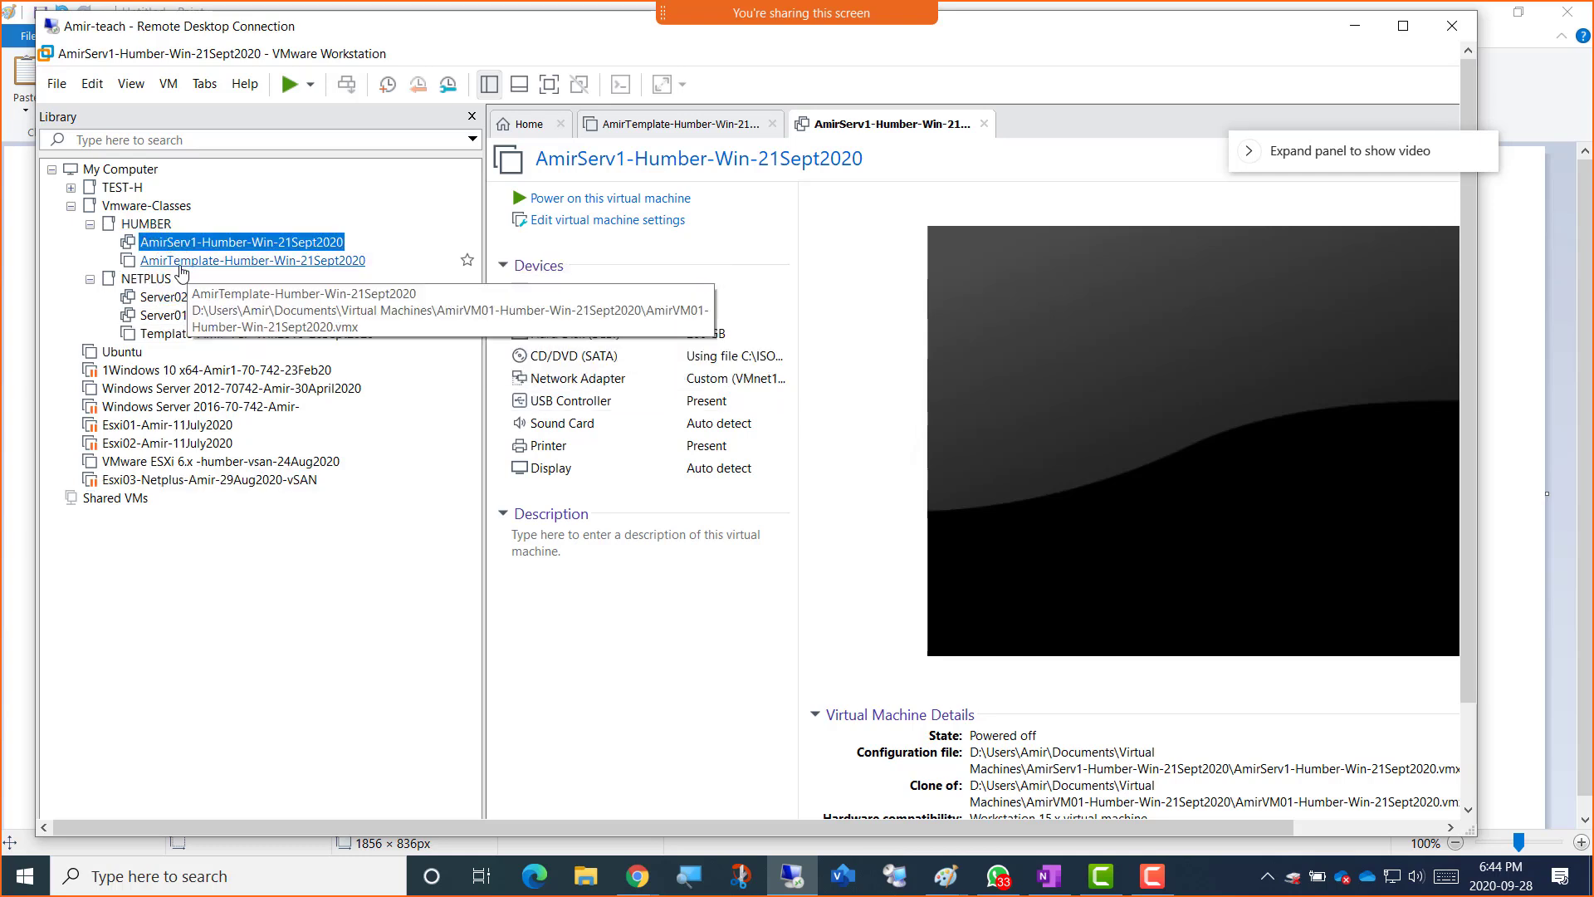
{"action": "left_click", "coordinate": [217, 261]}
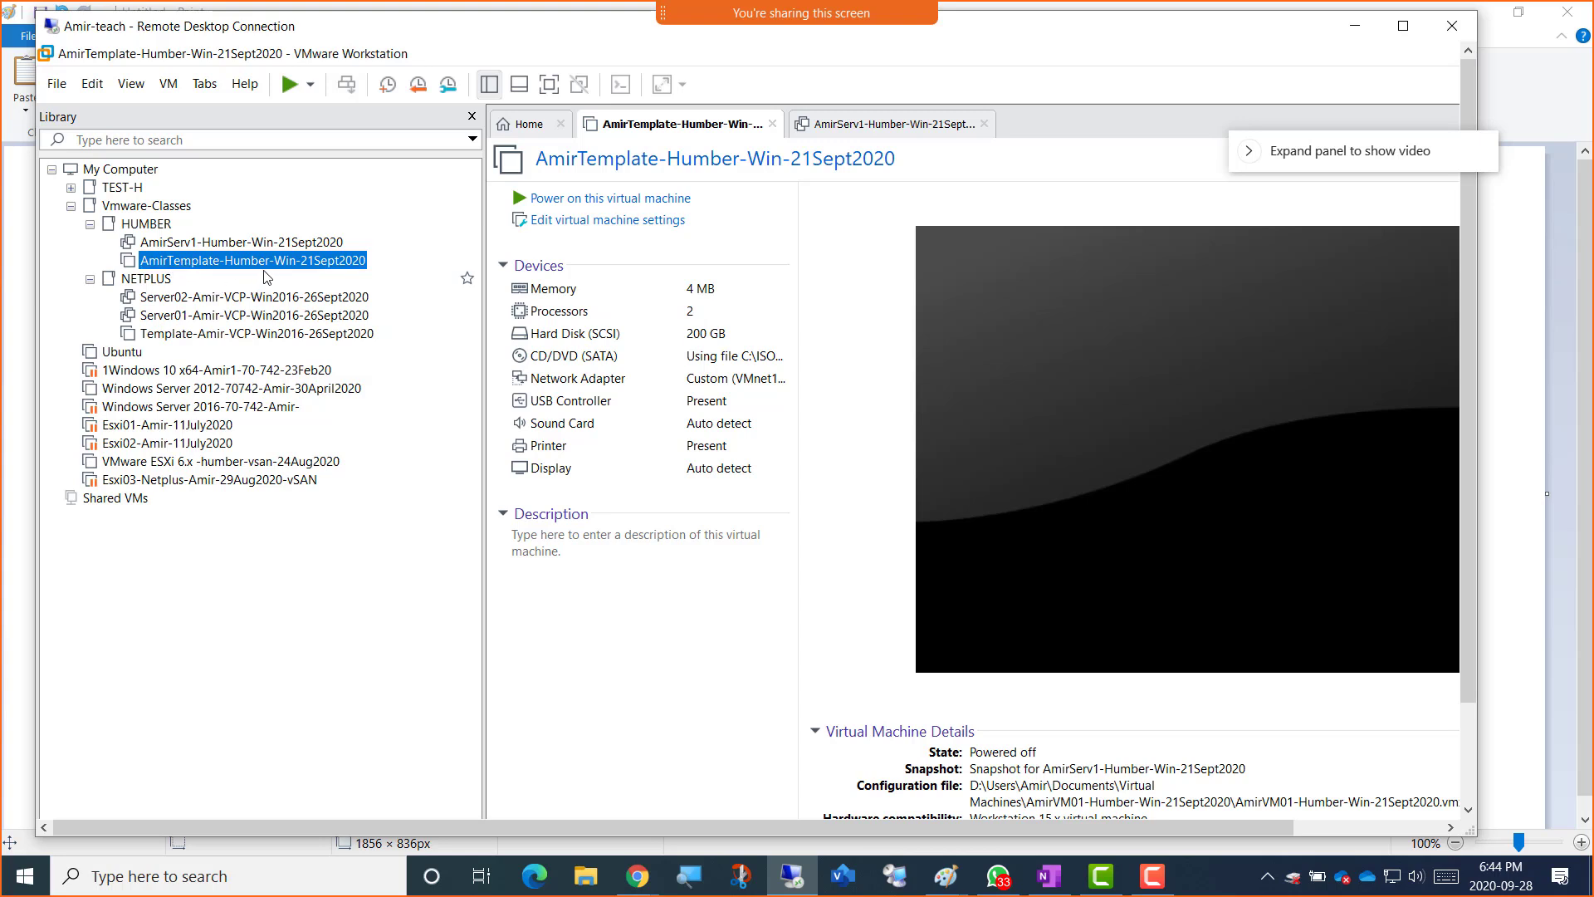
{"action": "left_click", "coordinate": [192, 246]}
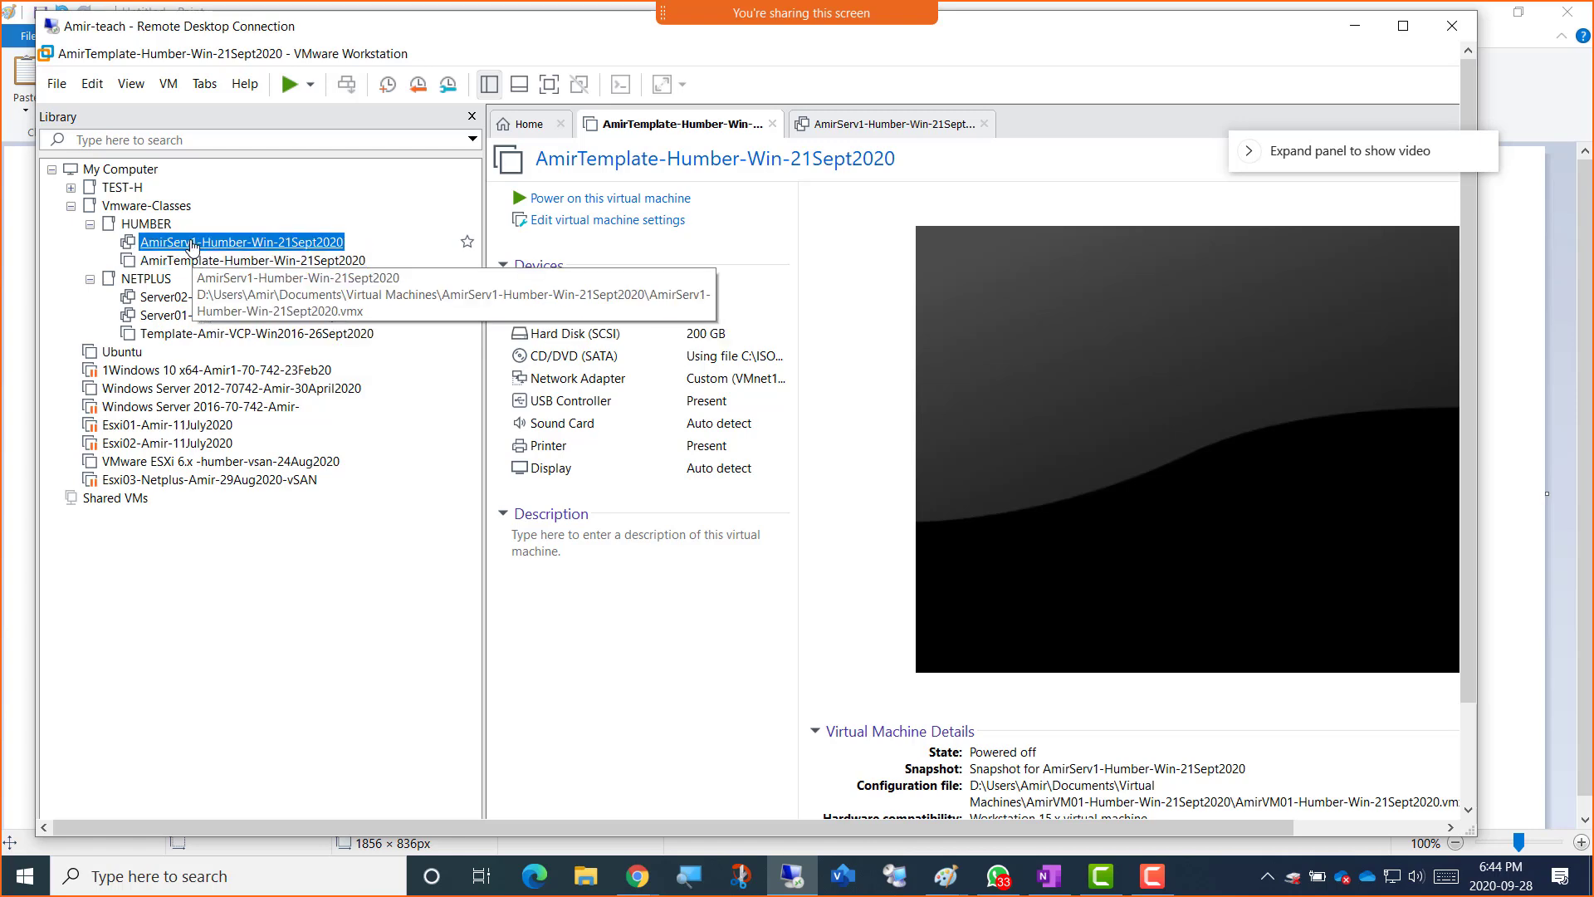
{"action": "right_click", "coordinate": [191, 246]}
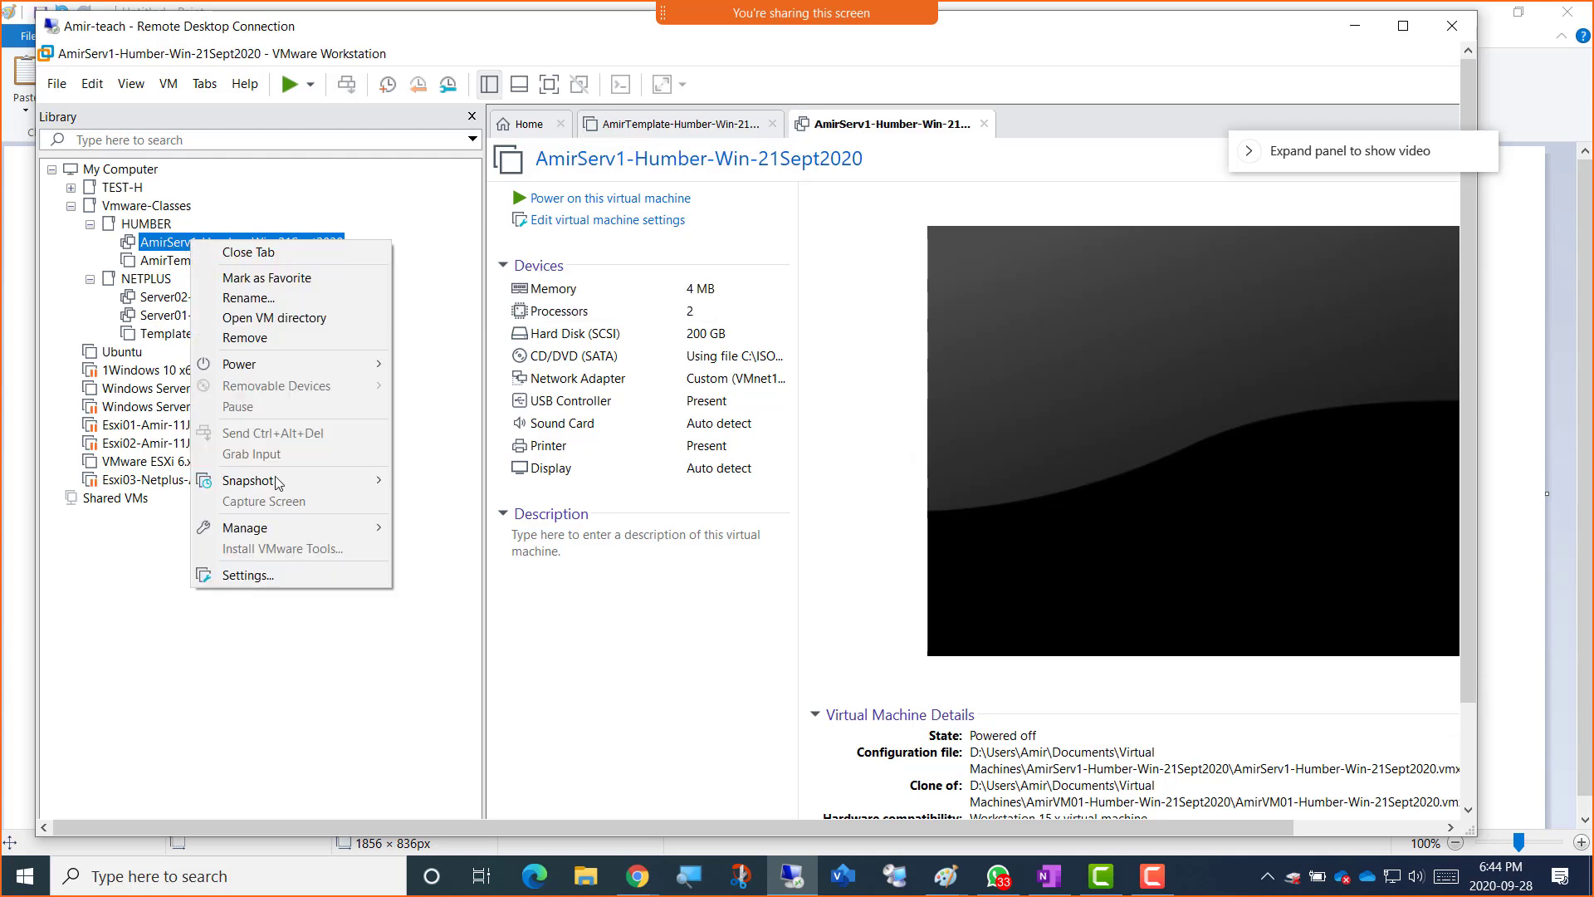
{"action": "mouse_move", "coordinate": [332, 528]}
{"action": "left_click", "coordinate": [280, 190]}
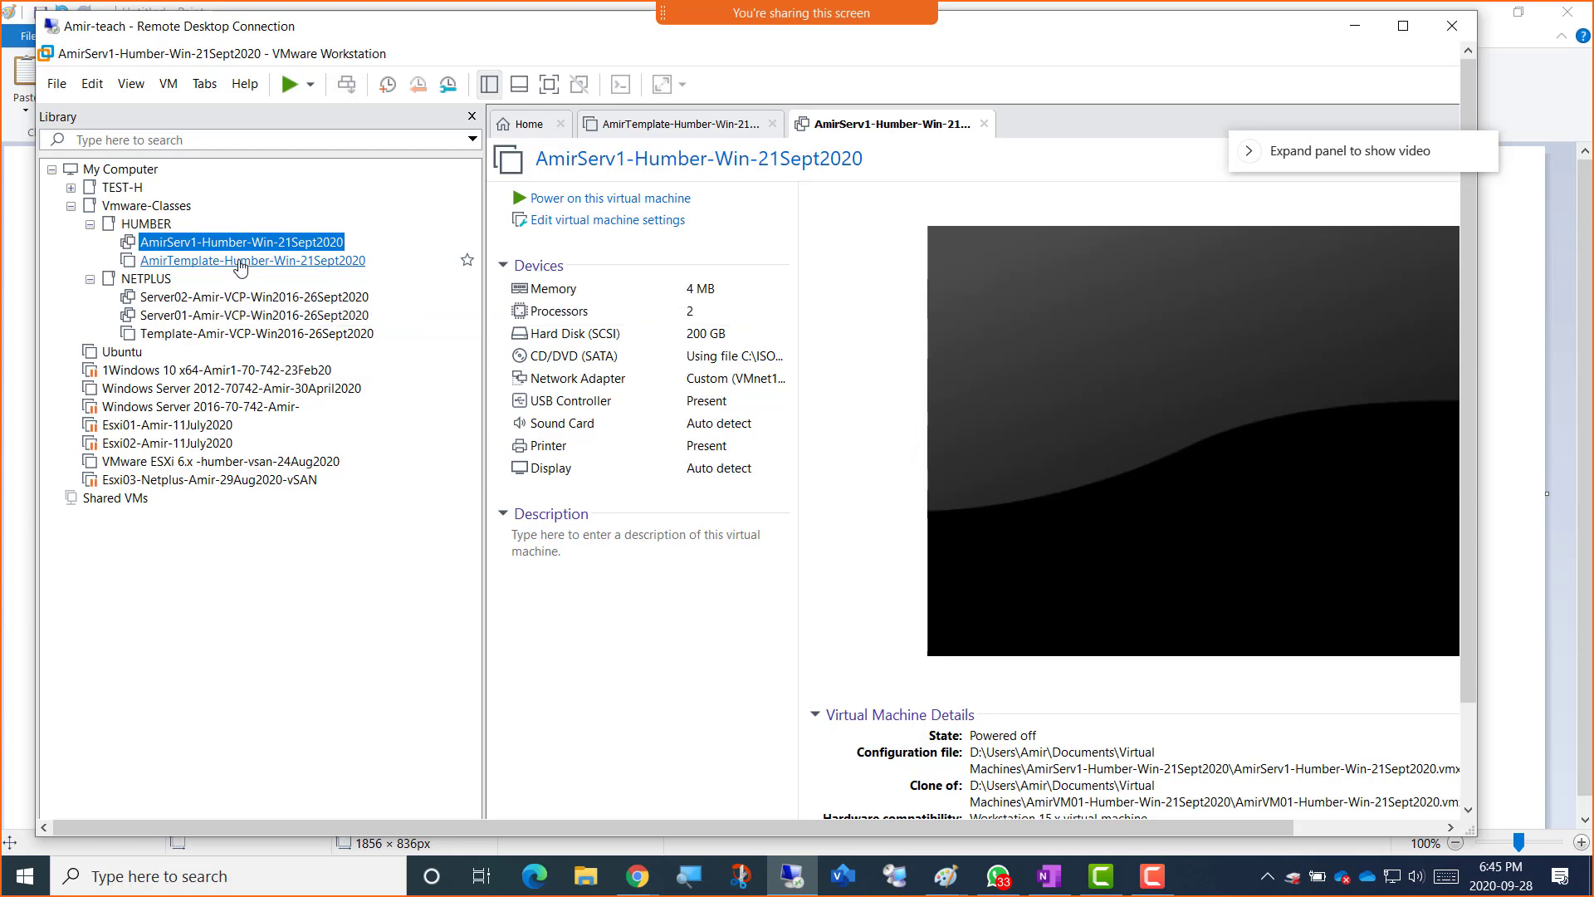
- Start another clone of the template from its current state as a linked clone
{"action": "left_click", "coordinate": [213, 263]}
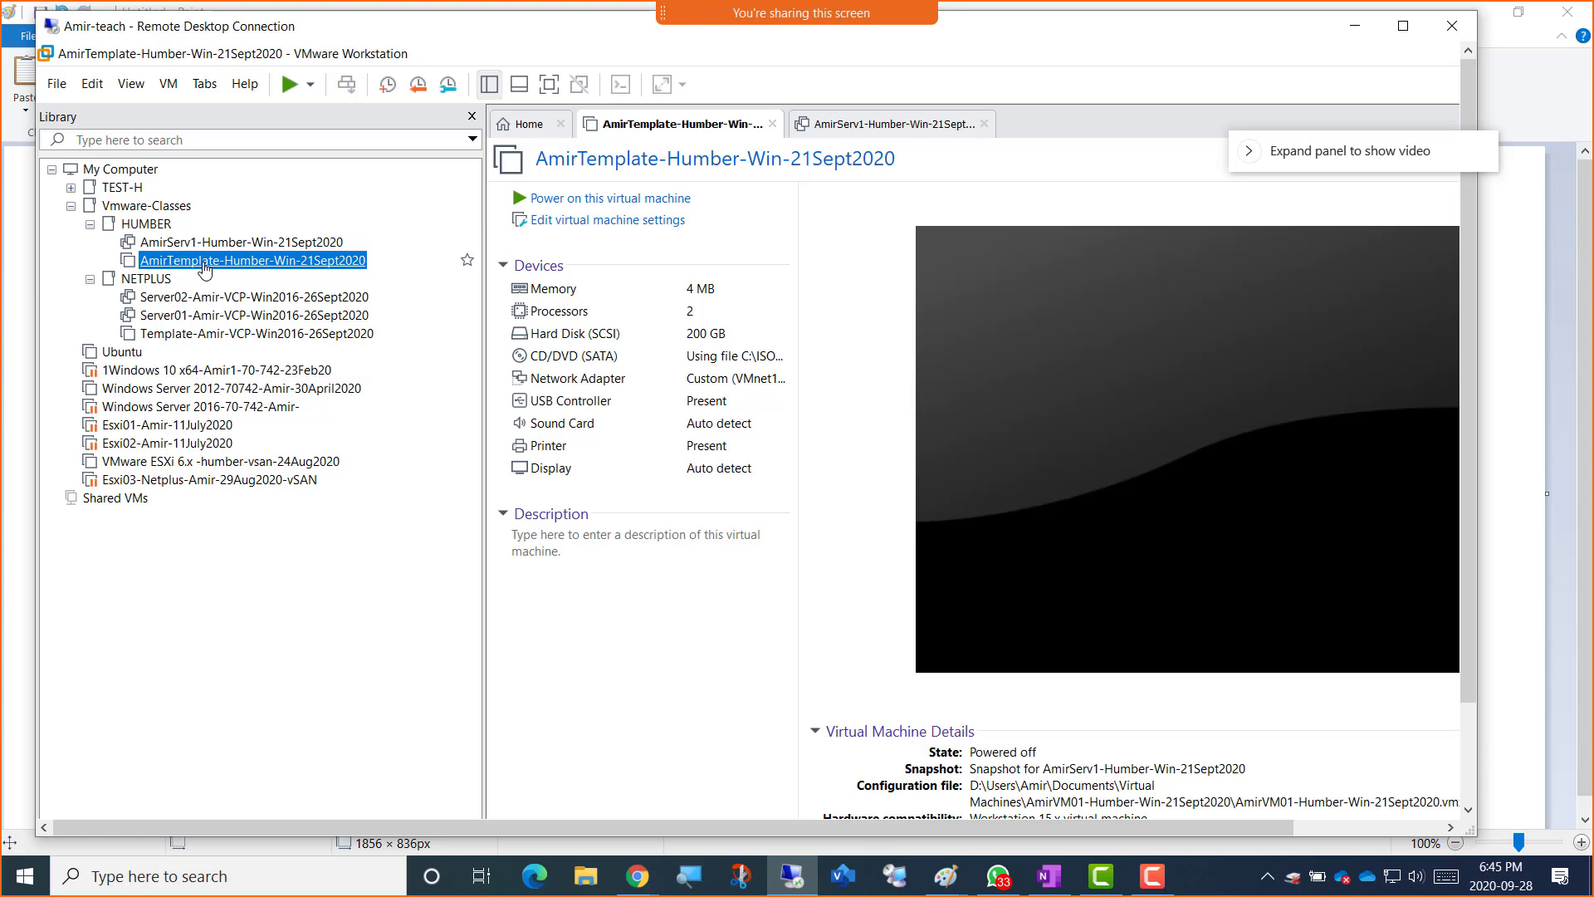
{"action": "right_click", "coordinate": [204, 266]}
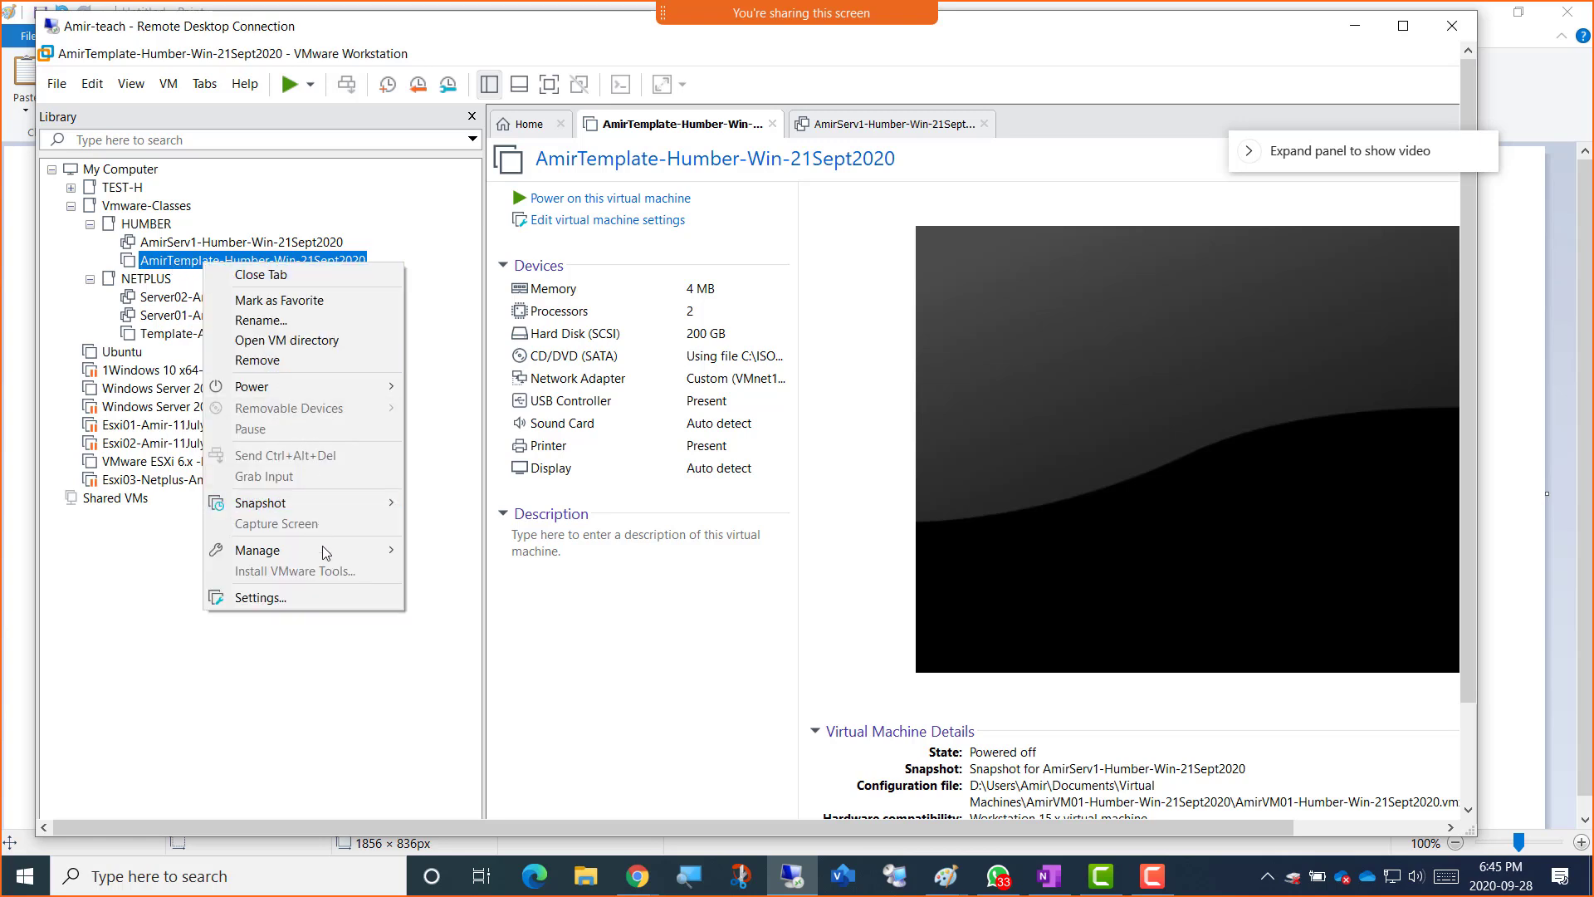
{"action": "mouse_move", "coordinate": [324, 551]}
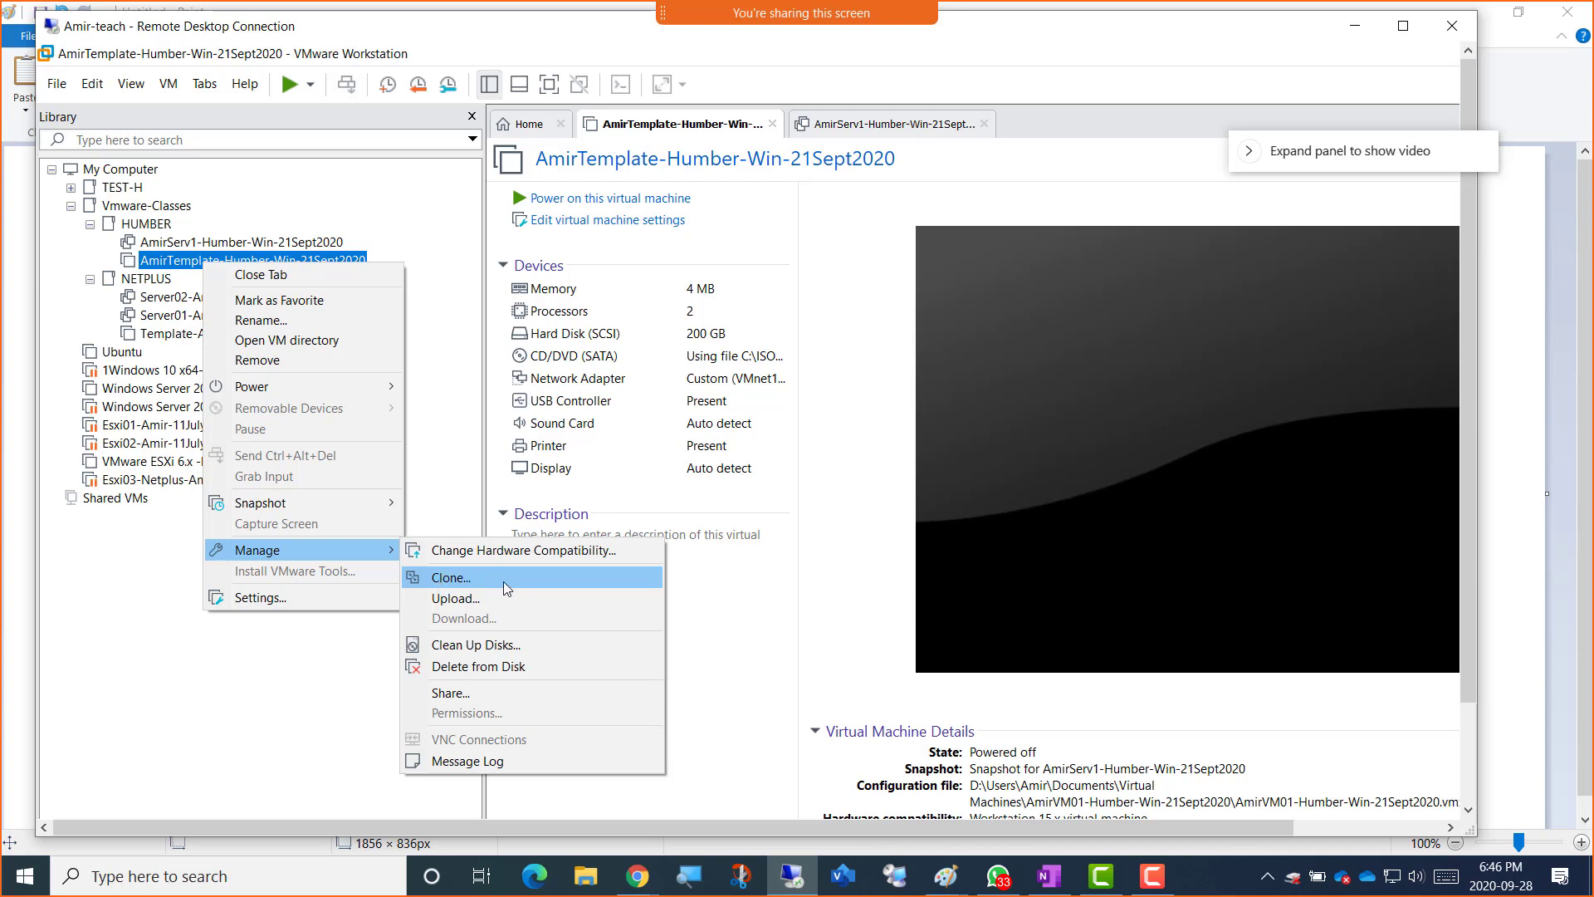
{"action": "left_click", "coordinate": [503, 579]}
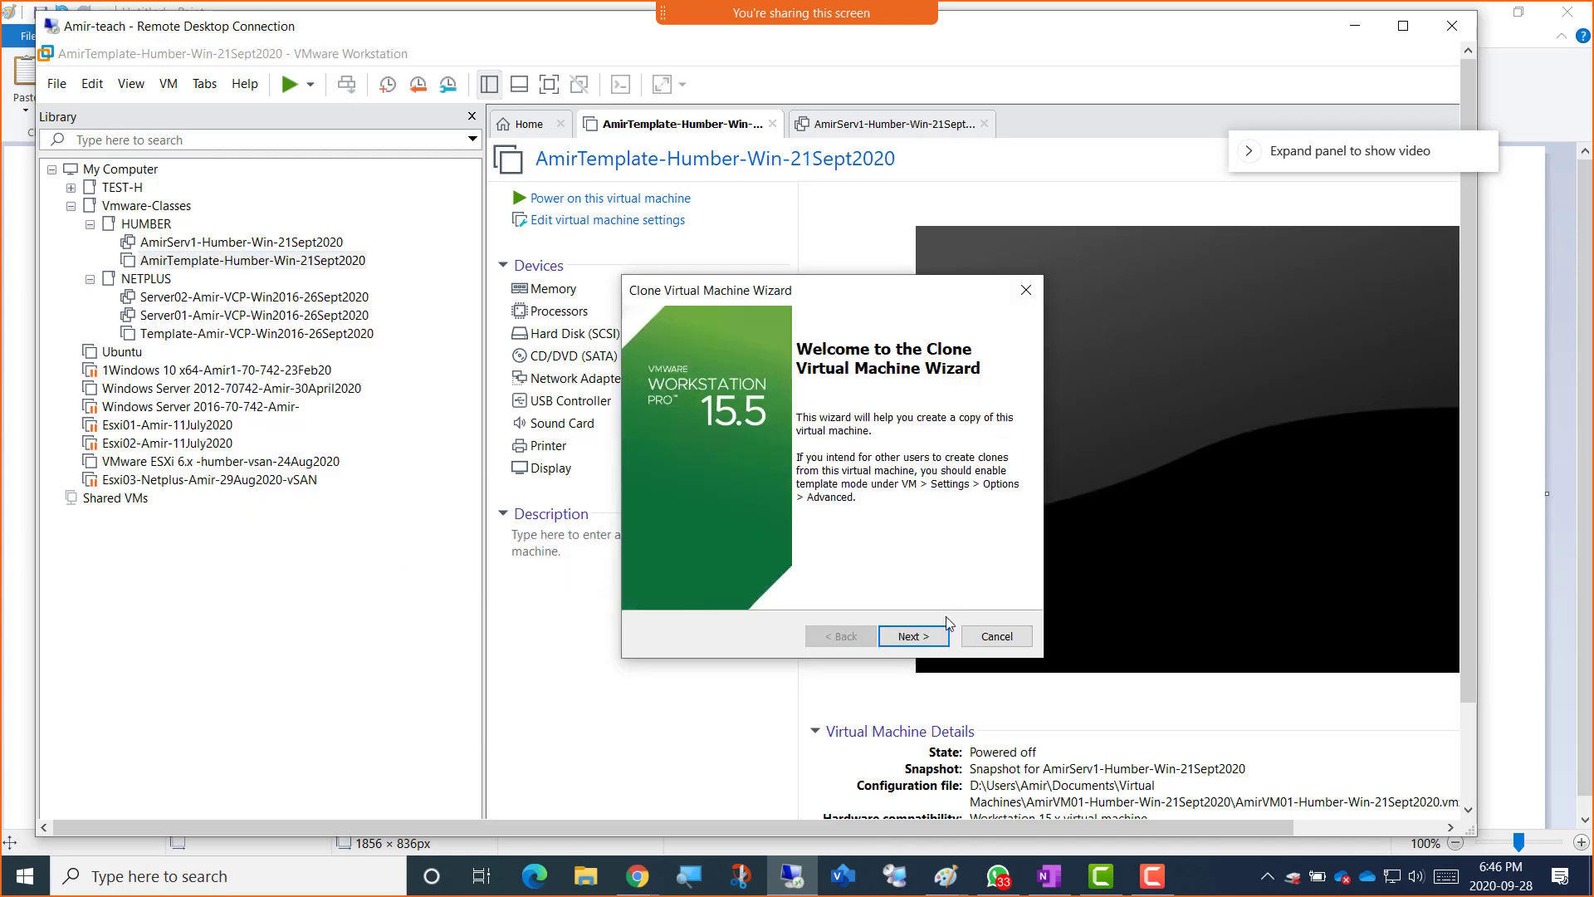
{"action": "left_click", "coordinate": [913, 636]}
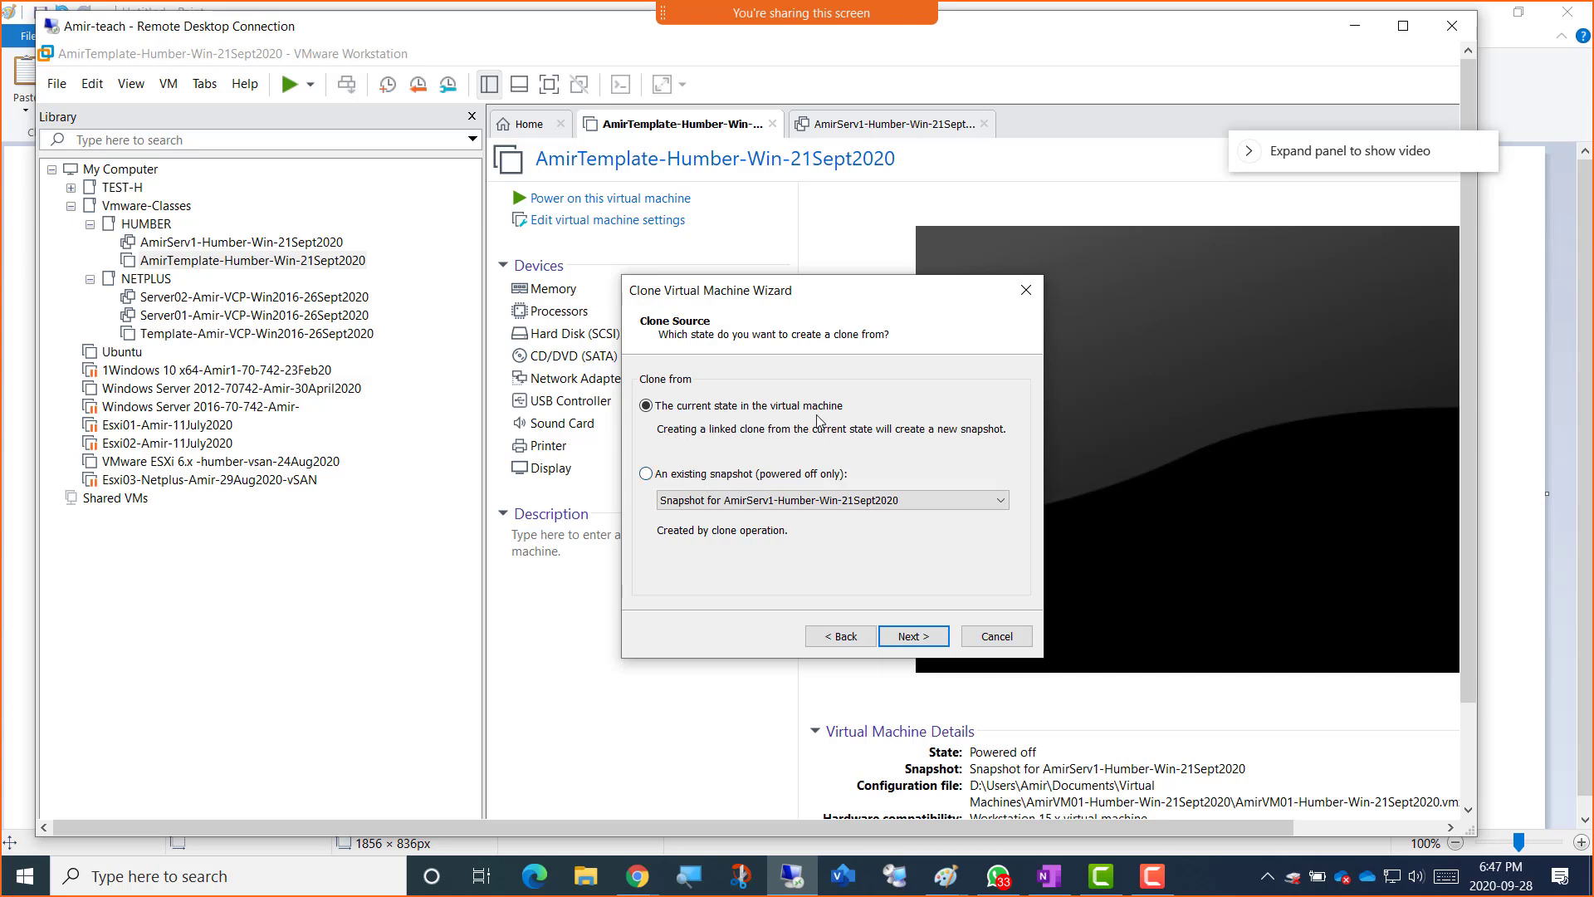
{"action": "left_click", "coordinate": [915, 636]}
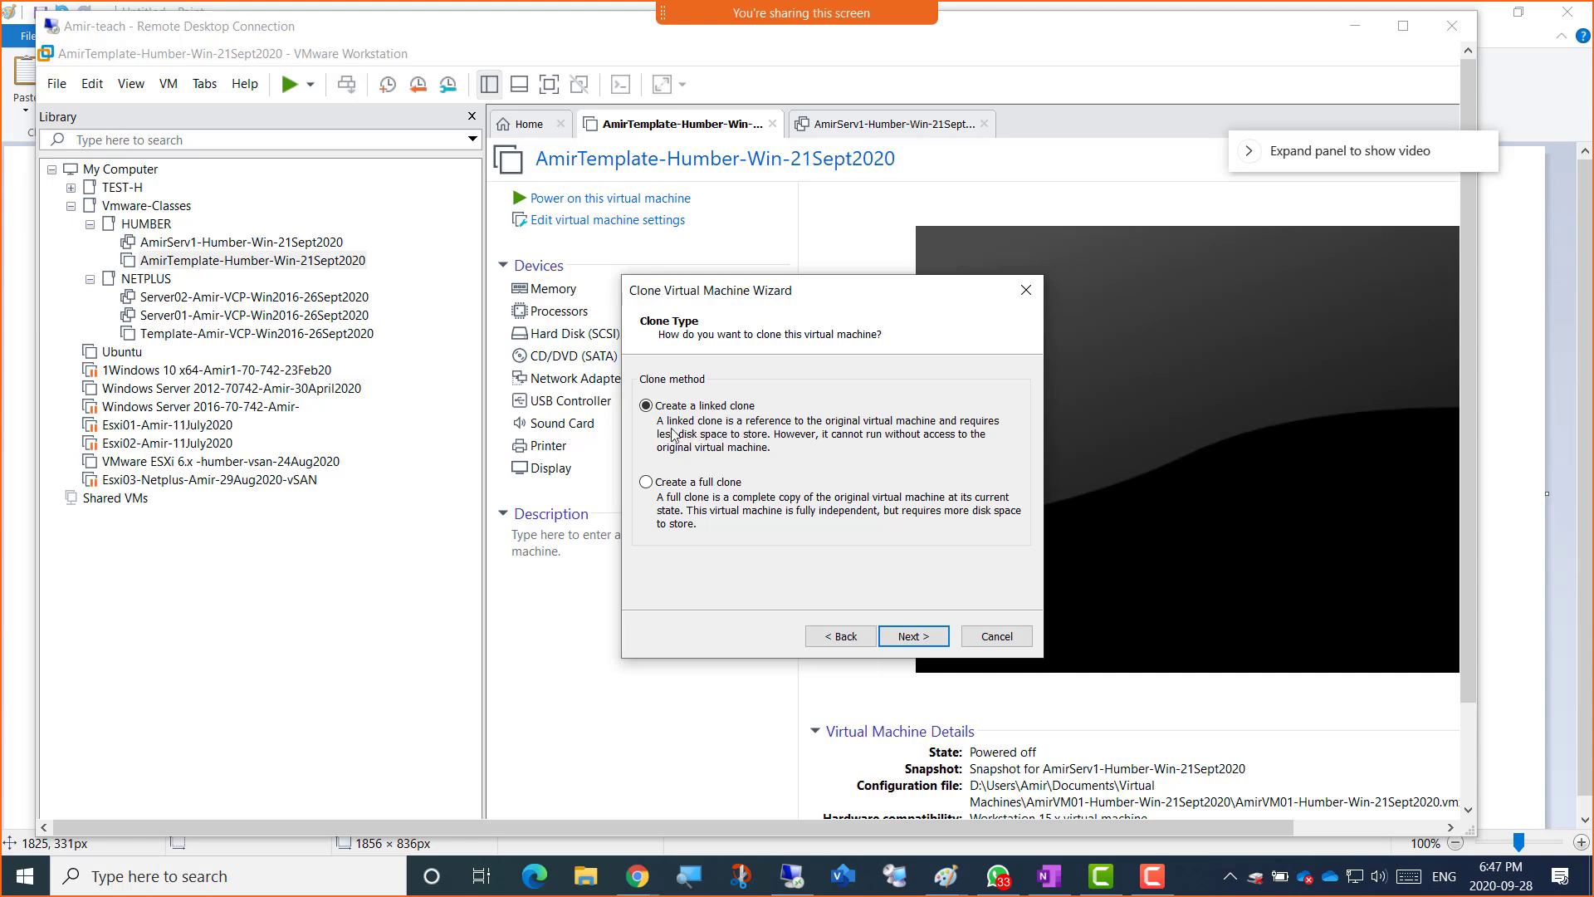
{"action": "left_click", "coordinate": [913, 636]}
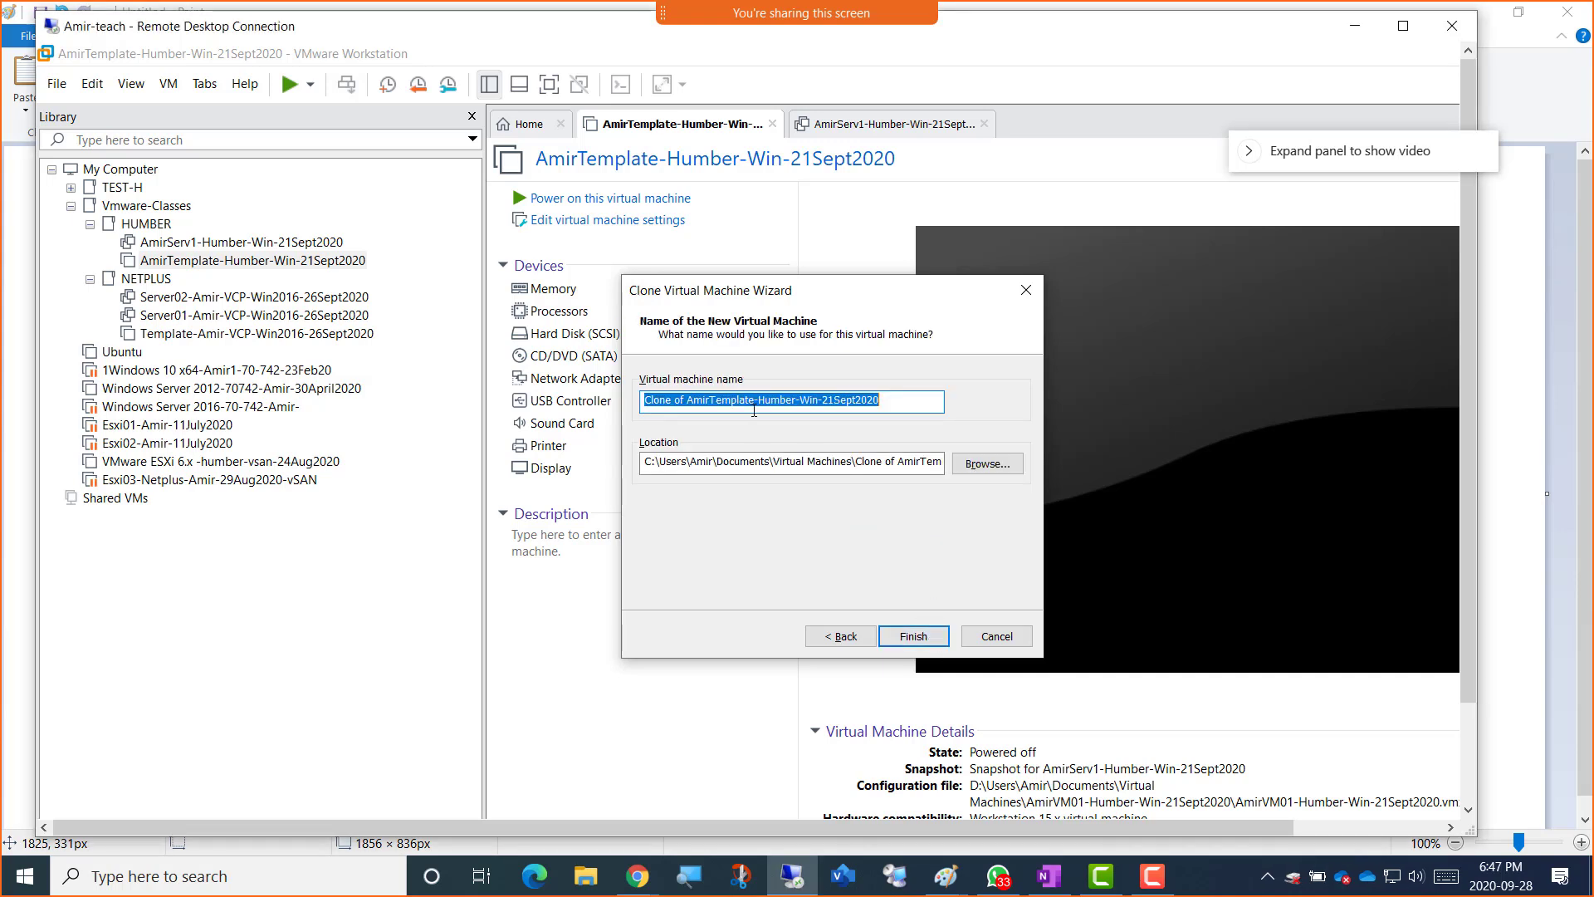
- Name the new virtual machine with the owner's first name followed by Serv2-Humber-Win-21Sept2020
{"action": "left_click", "coordinate": [897, 401]}
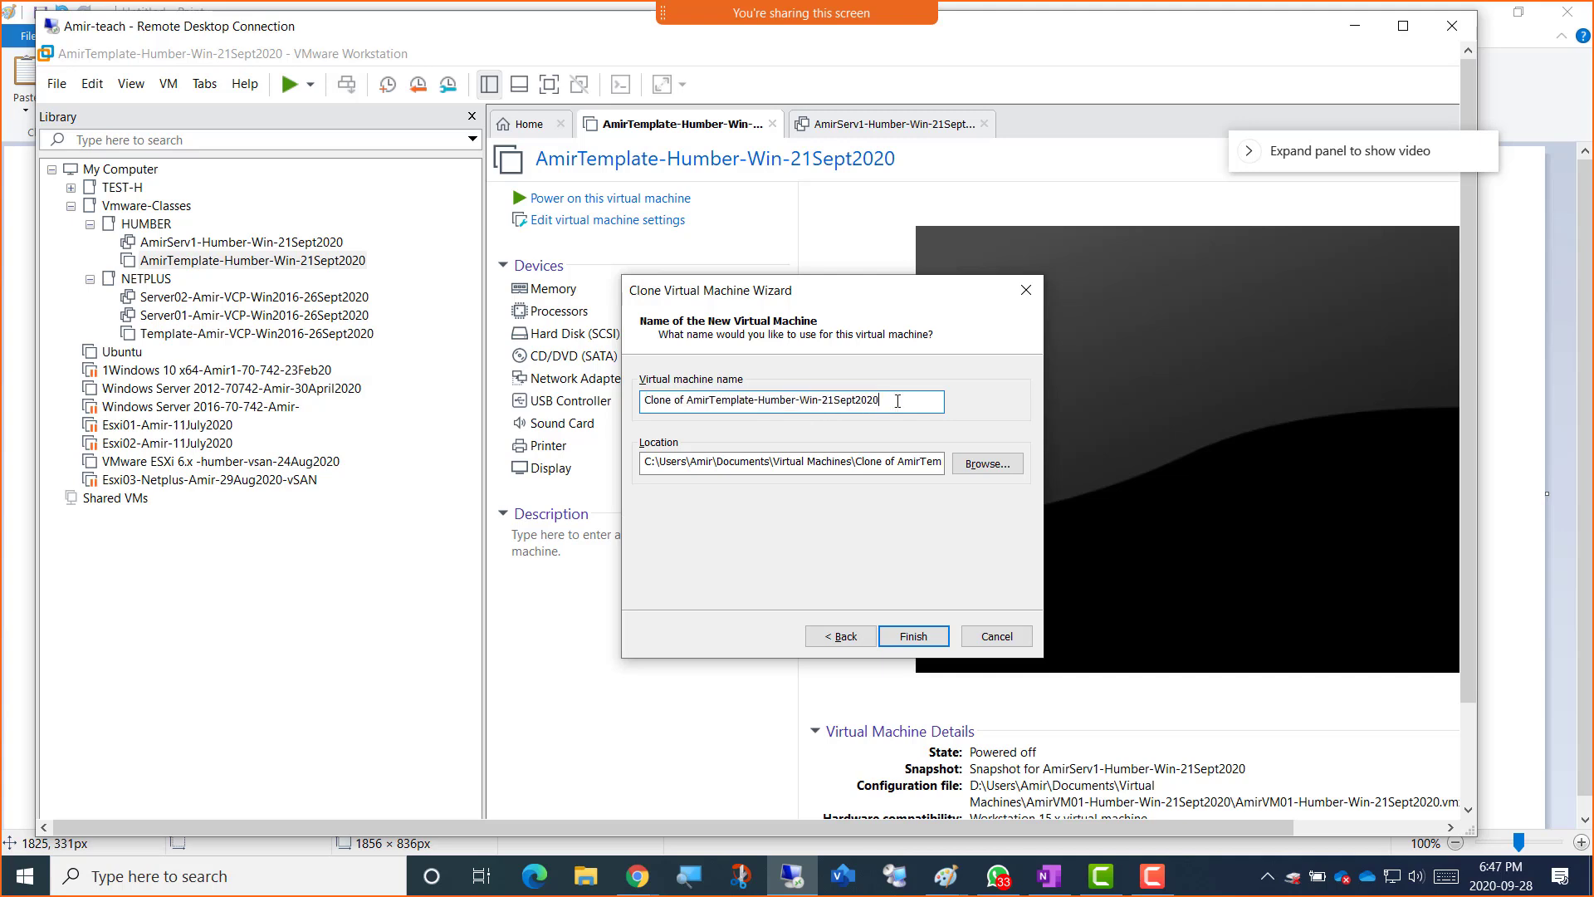
{"action": "key", "text": "Right"}
{"action": "key", "text": "shift+Left"}
{"action": "key", "text": "shift+Left"}
{"action": "key", "text": "shift+Left"}
{"action": "key", "text": "shift+Left"}
{"action": "key", "text": "shift+Left"}
{"action": "key", "text": "shift+Left"}
{"action": "key", "text": "shift+Left"}
{"action": "key", "text": "shift+Left"}
{"action": "key", "text": "shift+Left"}
{"action": "key", "text": "shift+Left"}
{"action": "key", "text": "shift+Left"}
{"action": "key", "text": "shift+Left"}
{"action": "key", "text": "shift+Left"}
{"action": "key", "text": "shift+Left"}
{"action": "key", "text": "shift+Left"}
{"action": "key", "text": "shift+Left"}
{"action": "key", "text": "shift+Left"}
{"action": "key", "text": "shift+Left"}
{"action": "key", "text": "shift+Left"}
{"action": "key", "text": "shift+Left"}
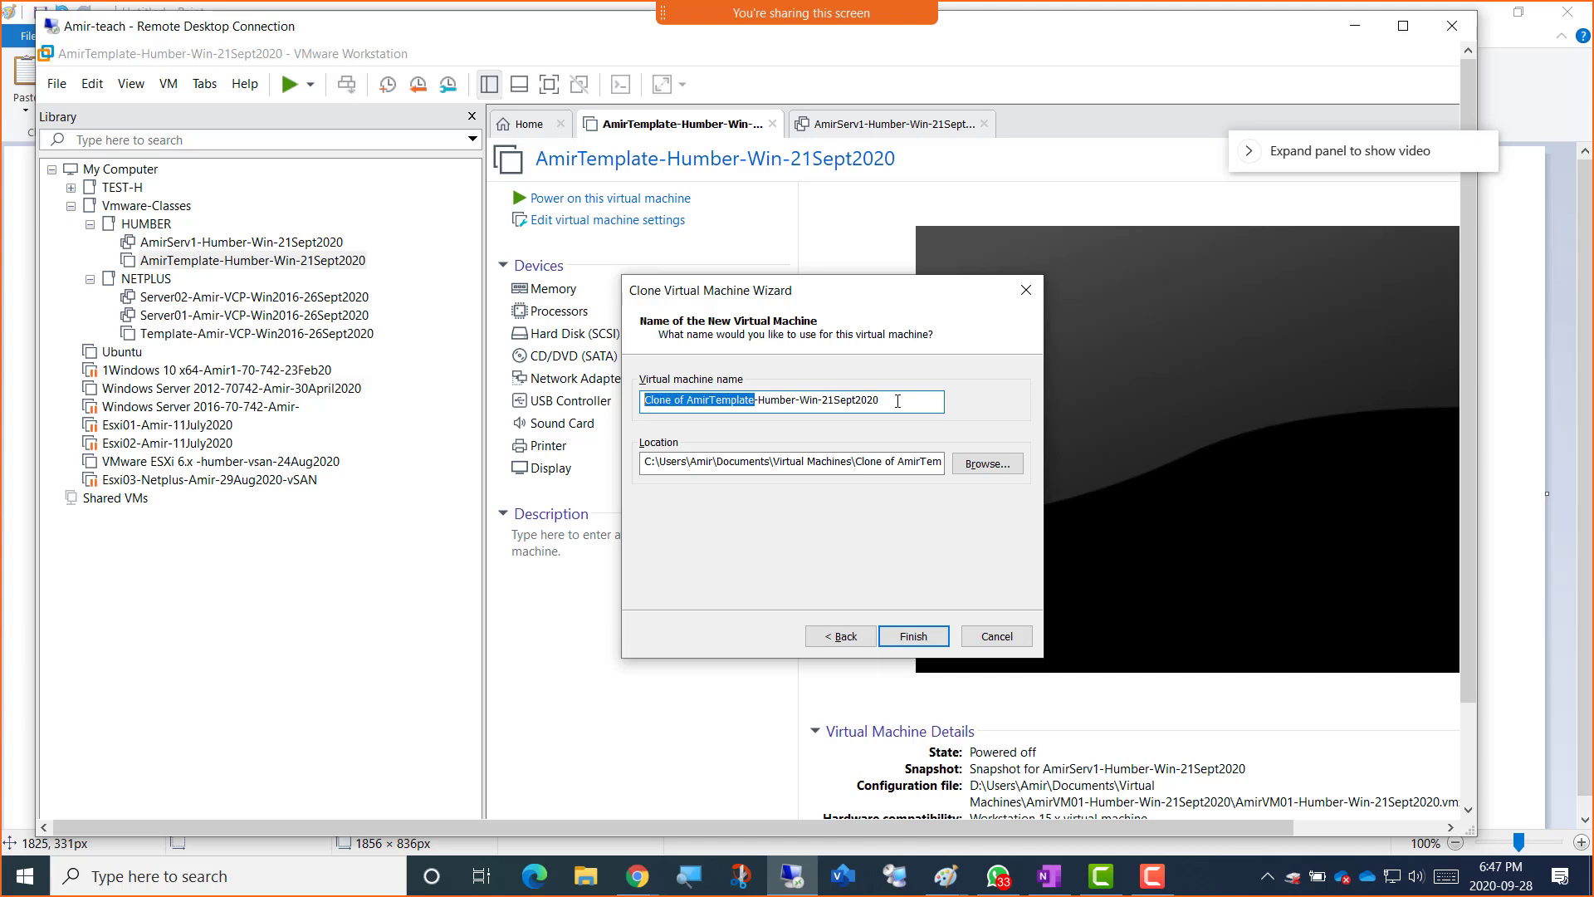
{"action": "type", "text": "Amir"}
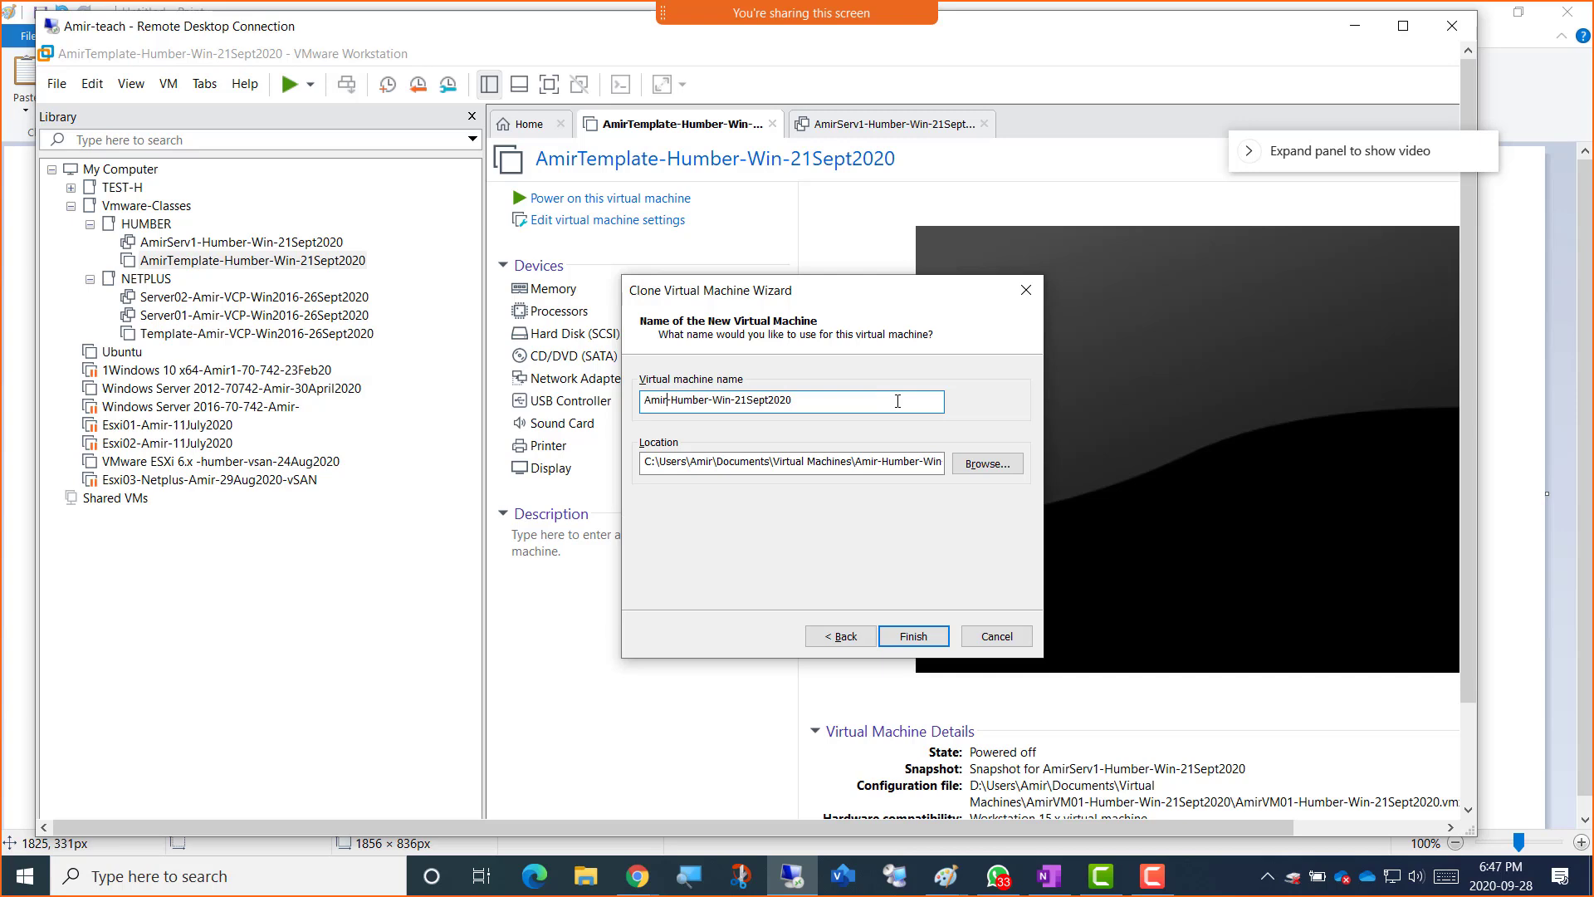
{"action": "type", "text": "Serv2"}
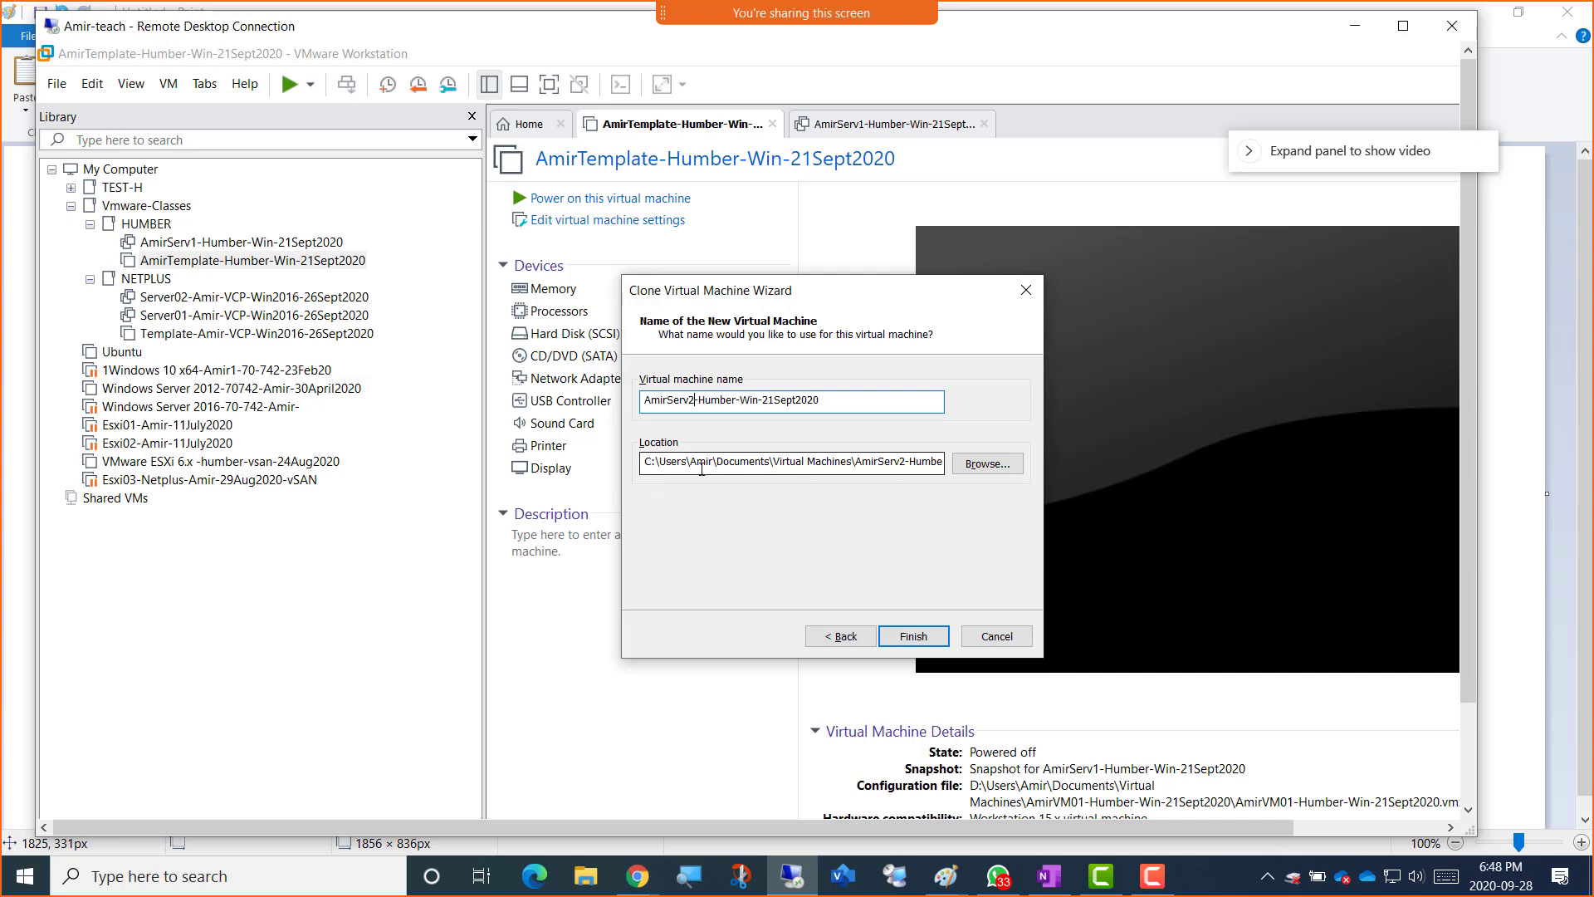
- Change the location drive to D, finish the second linked clone, and file it in the HUMBER folder
{"action": "left_click_drag", "start_coordinate": [694, 400], "coordinate": [640, 400]}
{"action": "left_click", "coordinate": [651, 463]}
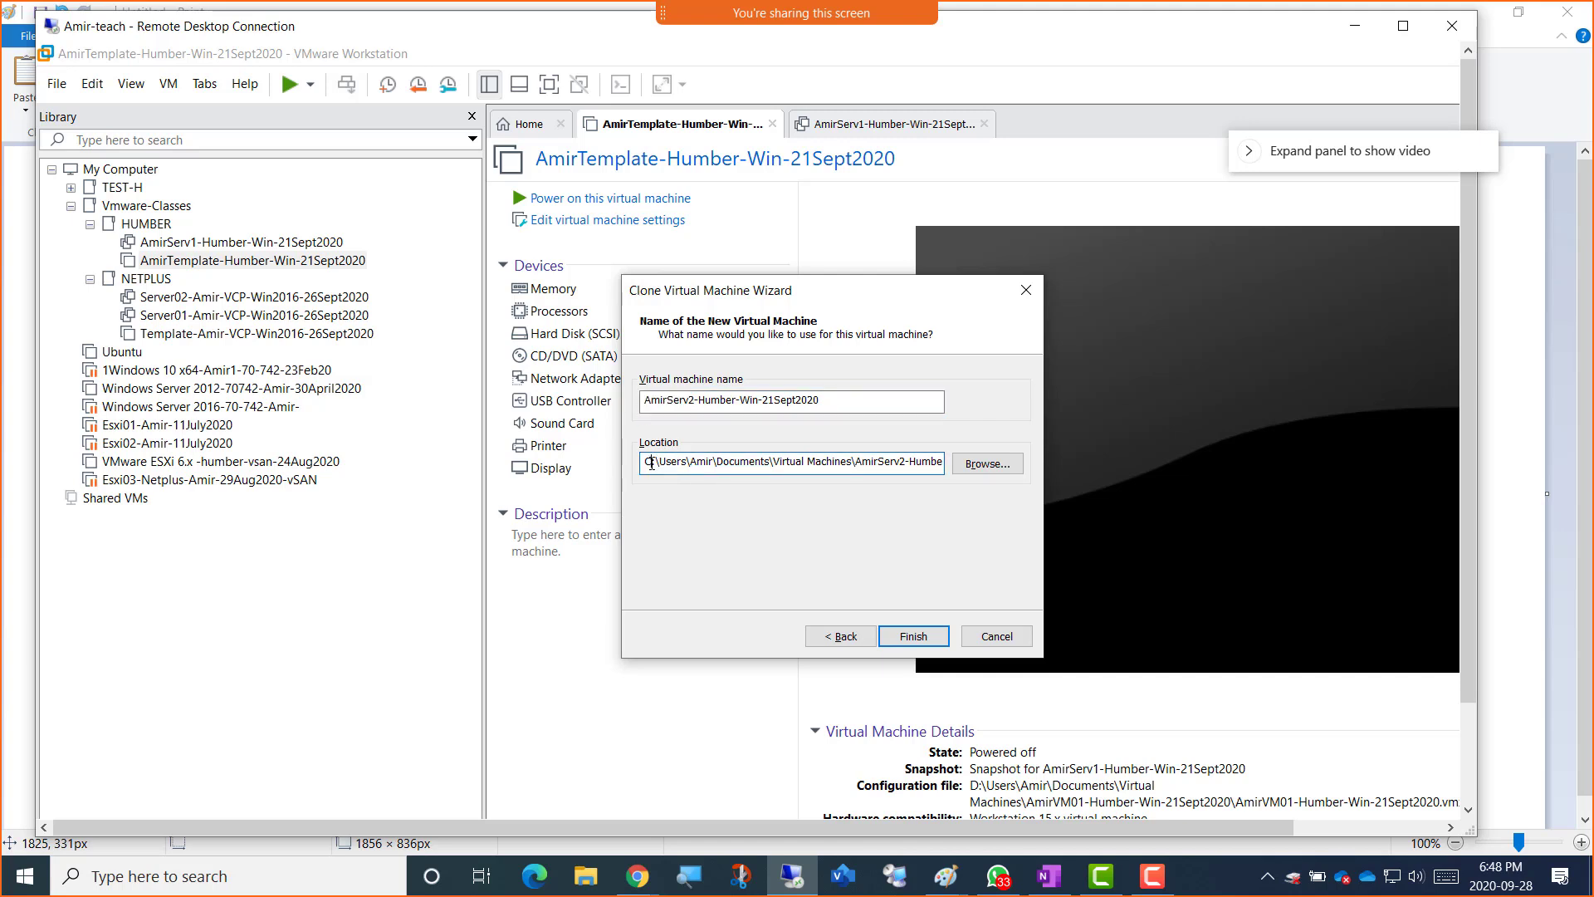
{"action": "left_click_drag", "start_coordinate": [652, 463], "coordinate": [617, 463]}
{"action": "type", "text": "d"}
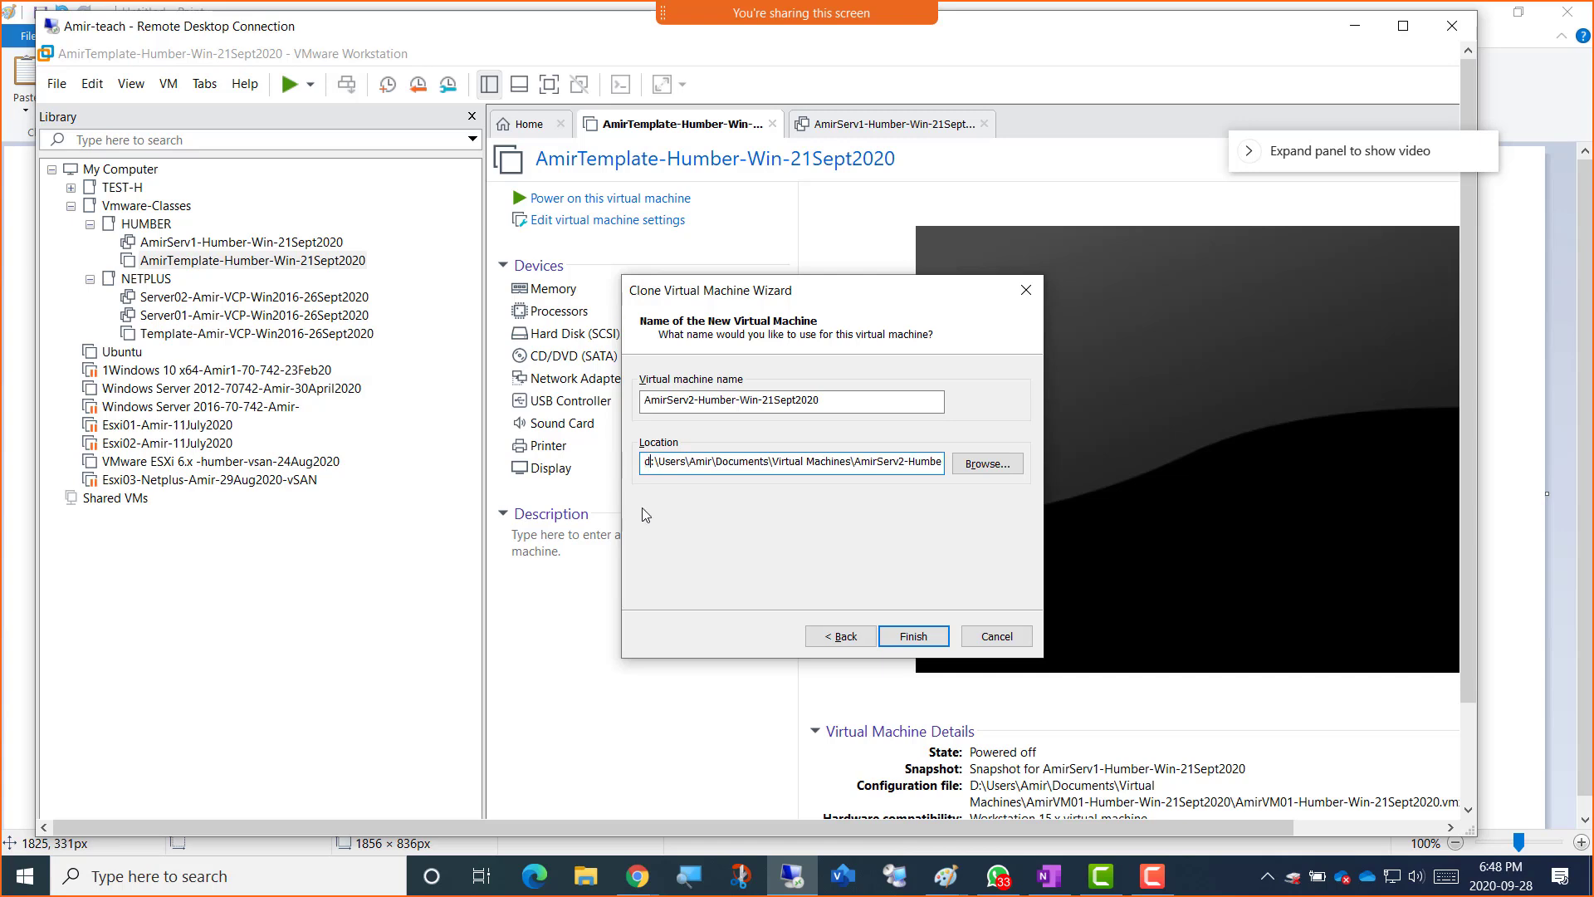
{"action": "left_click", "coordinate": [916, 640]}
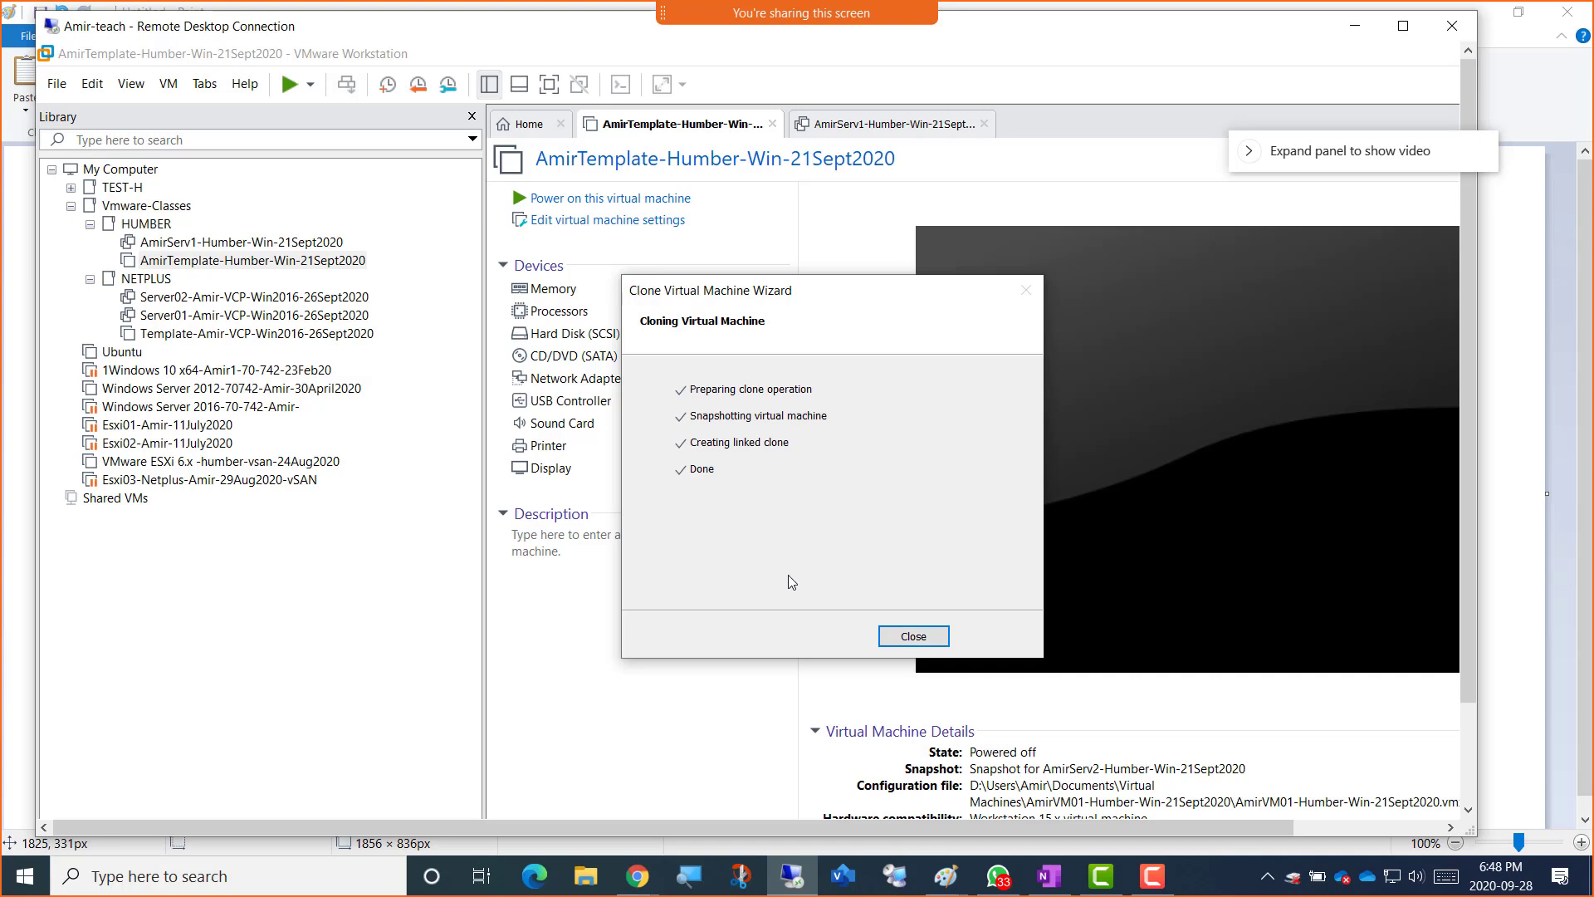
{"action": "left_click", "coordinate": [888, 637]}
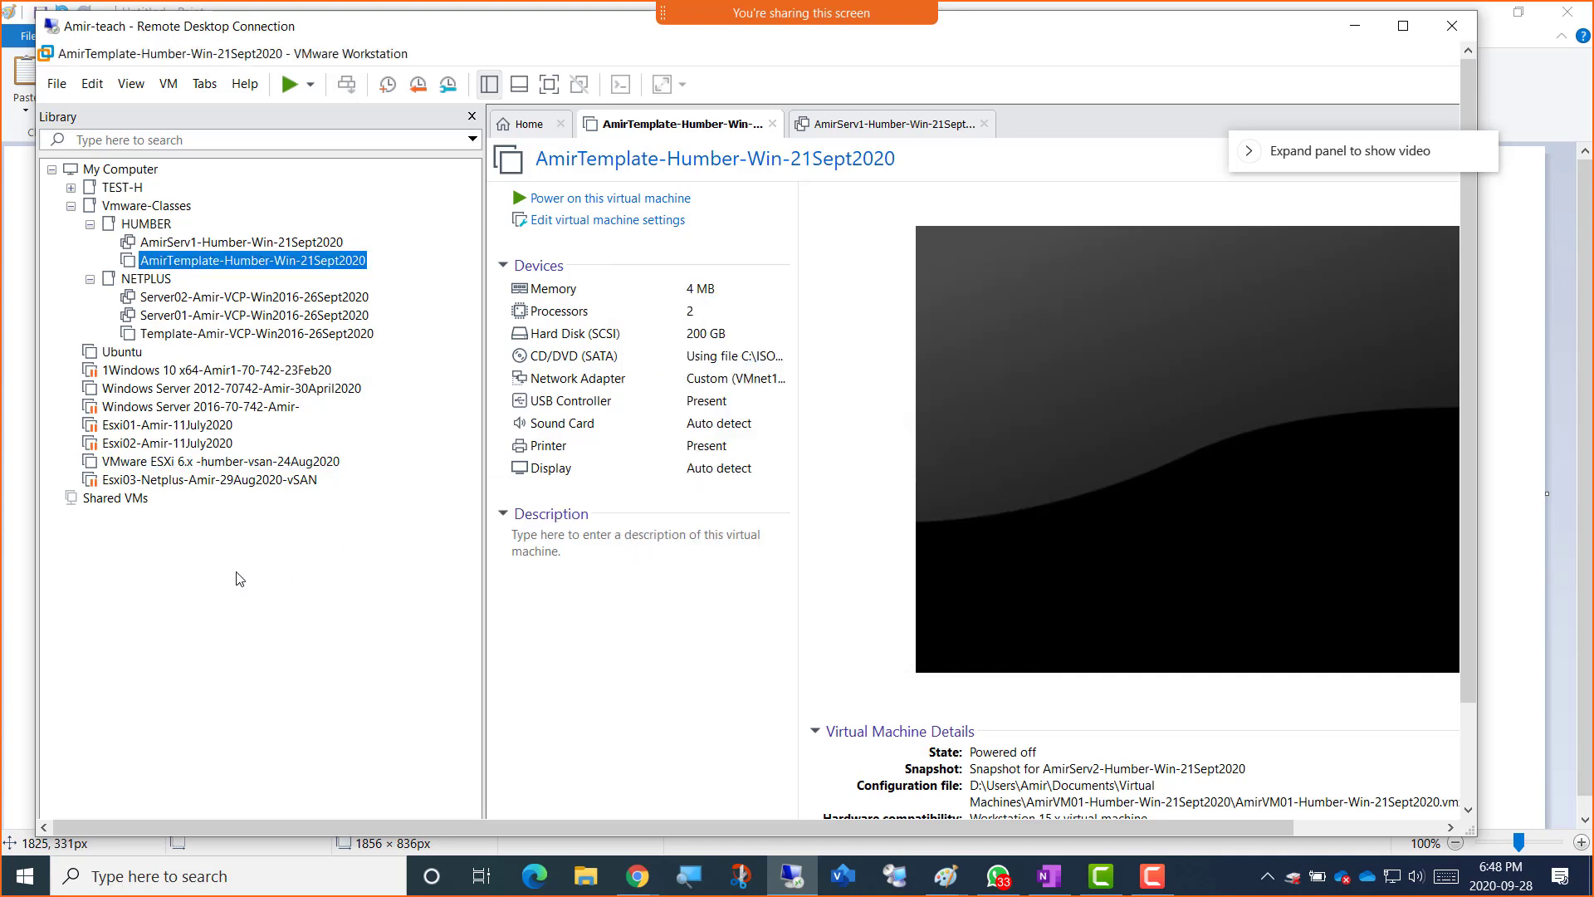
{"action": "left_click_drag", "start_coordinate": [204, 498], "coordinate": [180, 227]}
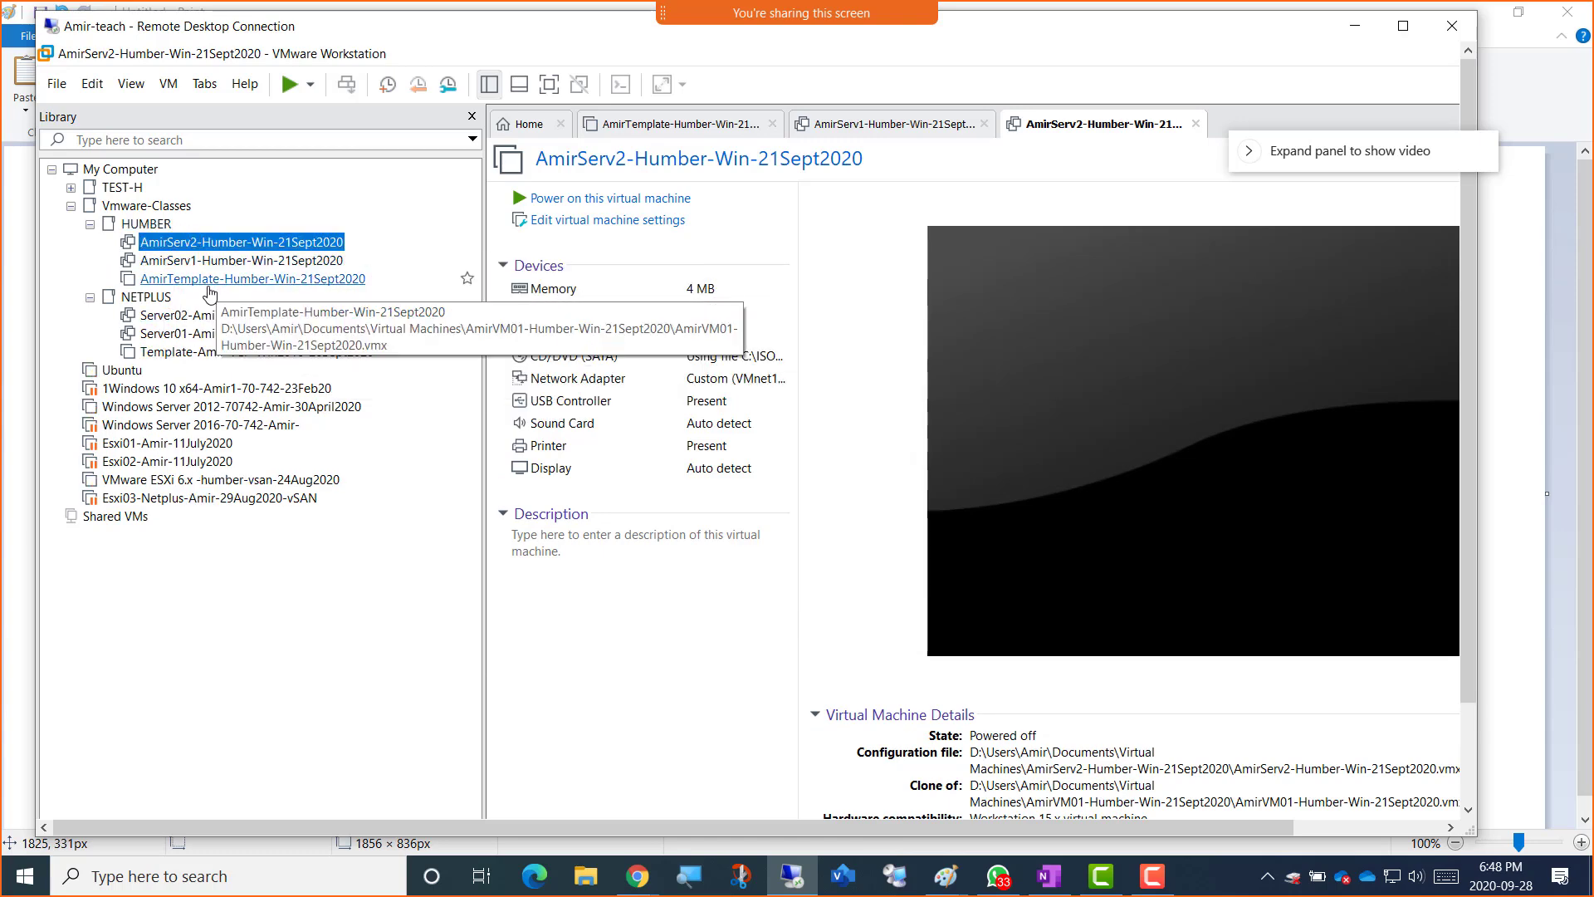
- Switch to Paint and circle the 8GB and 4GB RAM notes with the pencil, then minimize it
{"action": "left_click", "coordinate": [946, 876]}
{"action": "left_click", "coordinate": [1104, 793]}
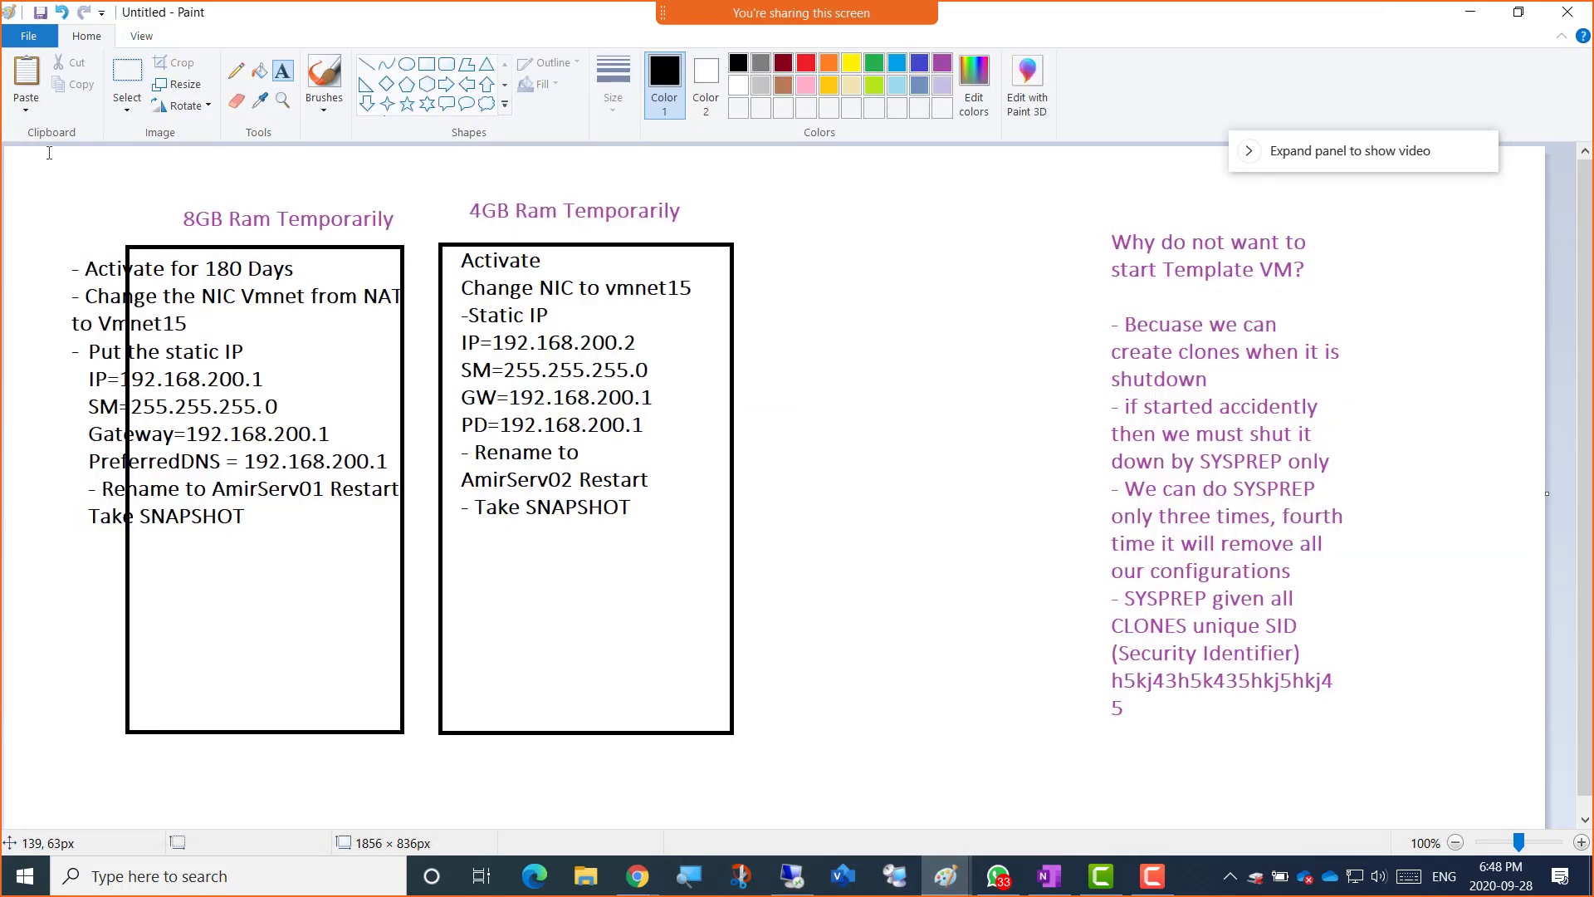
{"action": "left_click", "coordinate": [236, 71]}
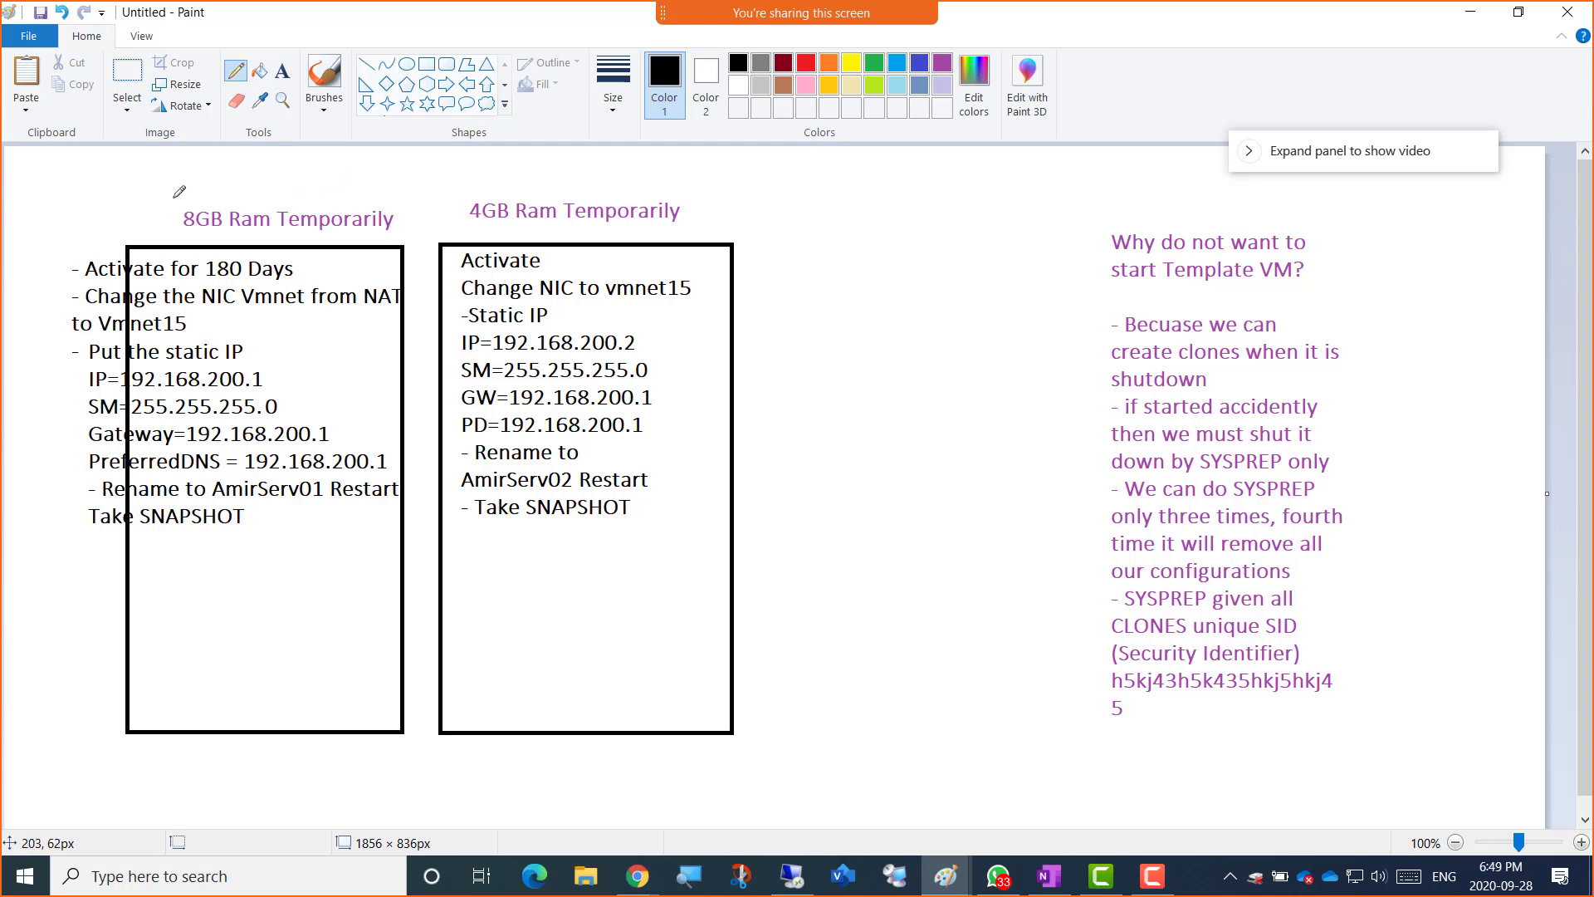
{"action": "mouse_move", "coordinate": [205, 200]}
{"action": "left_mouse_down"}
{"action": "mouse_move", "coordinate": [195, 234]}
{"action": "mouse_move", "coordinate": [219, 203]}
{"action": "left_mouse_up"}
{"action": "mouse_move", "coordinate": [511, 192]}
{"action": "left_mouse_down"}
{"action": "mouse_move", "coordinate": [485, 181]}
{"action": "mouse_move", "coordinate": [481, 231]}
{"action": "mouse_move", "coordinate": [509, 194]}
{"action": "left_mouse_up"}
{"action": "left_click", "coordinate": [1469, 22]}
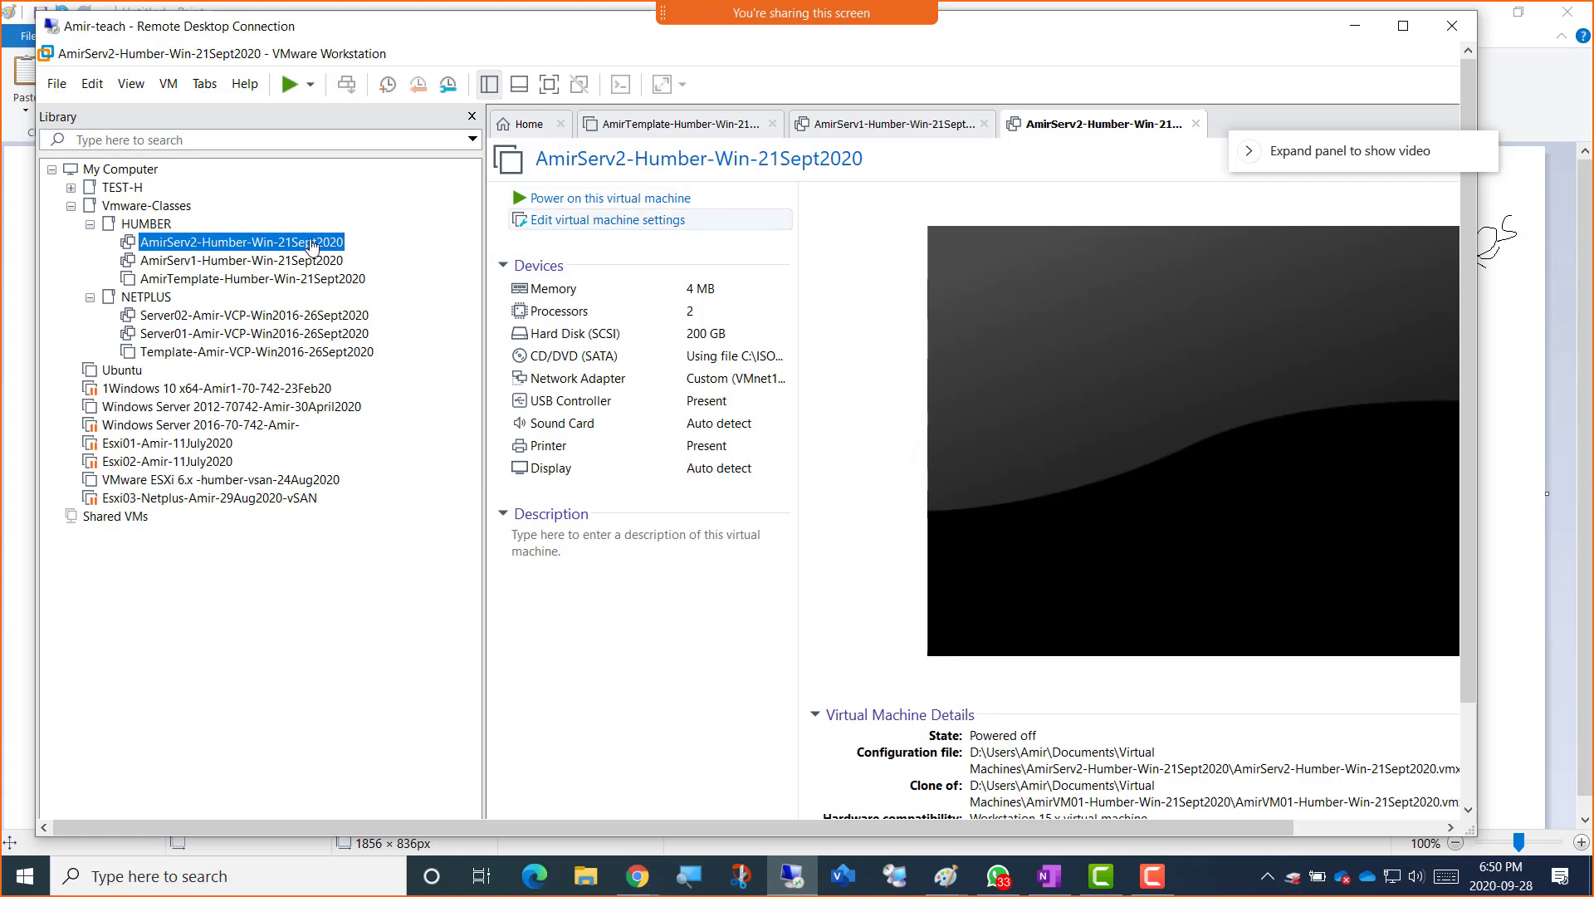
- Set the first clone's memory to 8 GB (8192 MB) in its virtual machine settings
{"action": "left_click", "coordinate": [185, 262]}
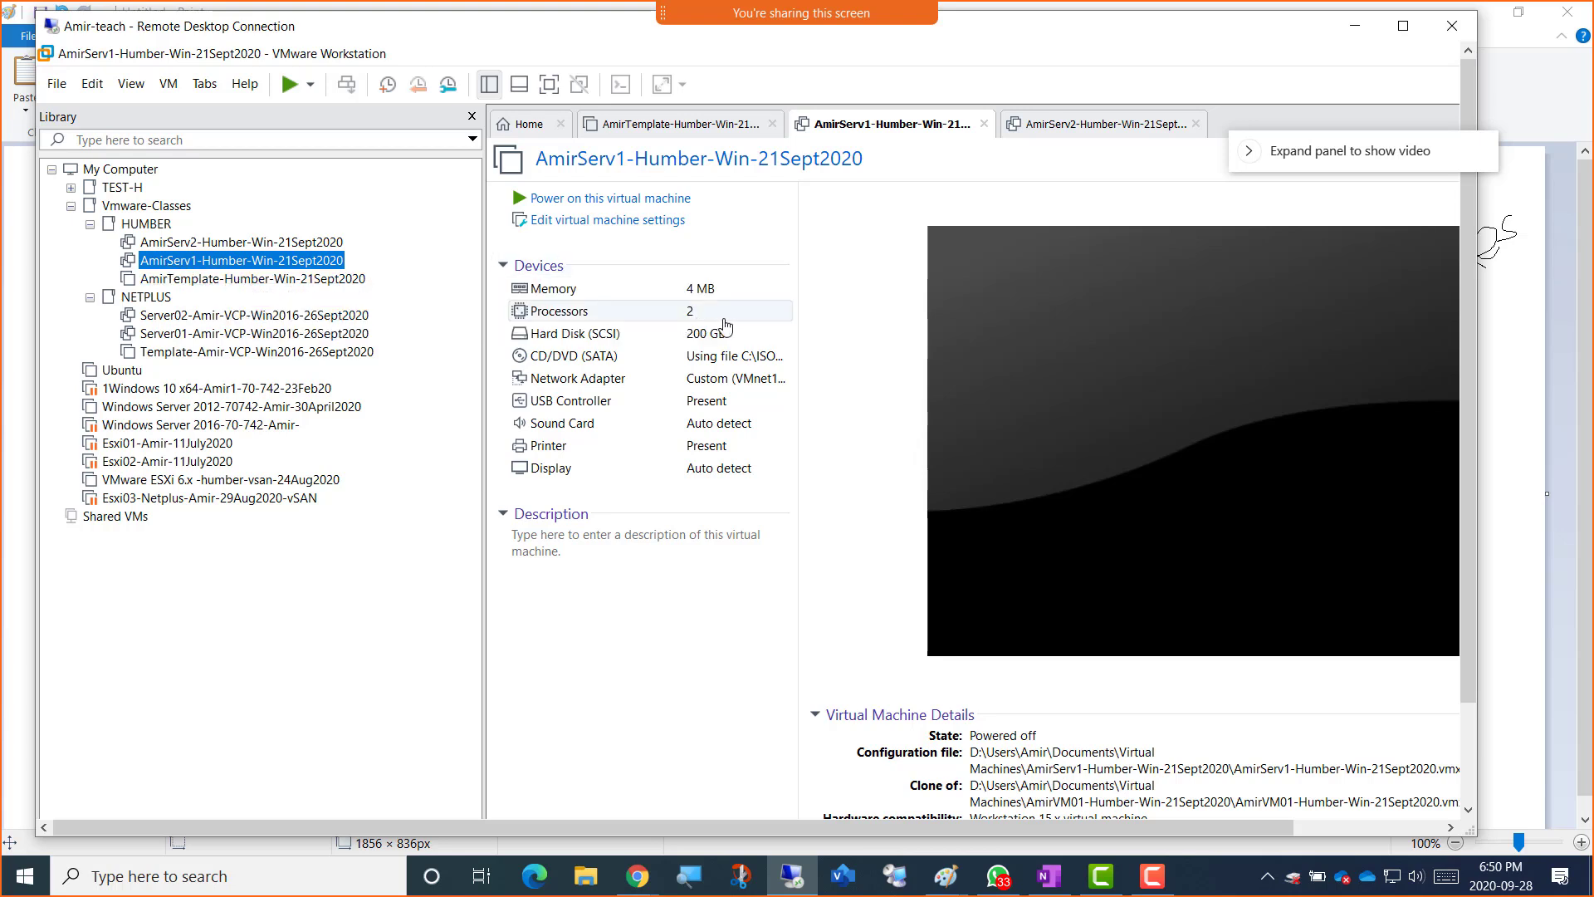
{"action": "left_click", "coordinate": [611, 295]}
{"action": "double_click", "coordinate": [611, 295]}
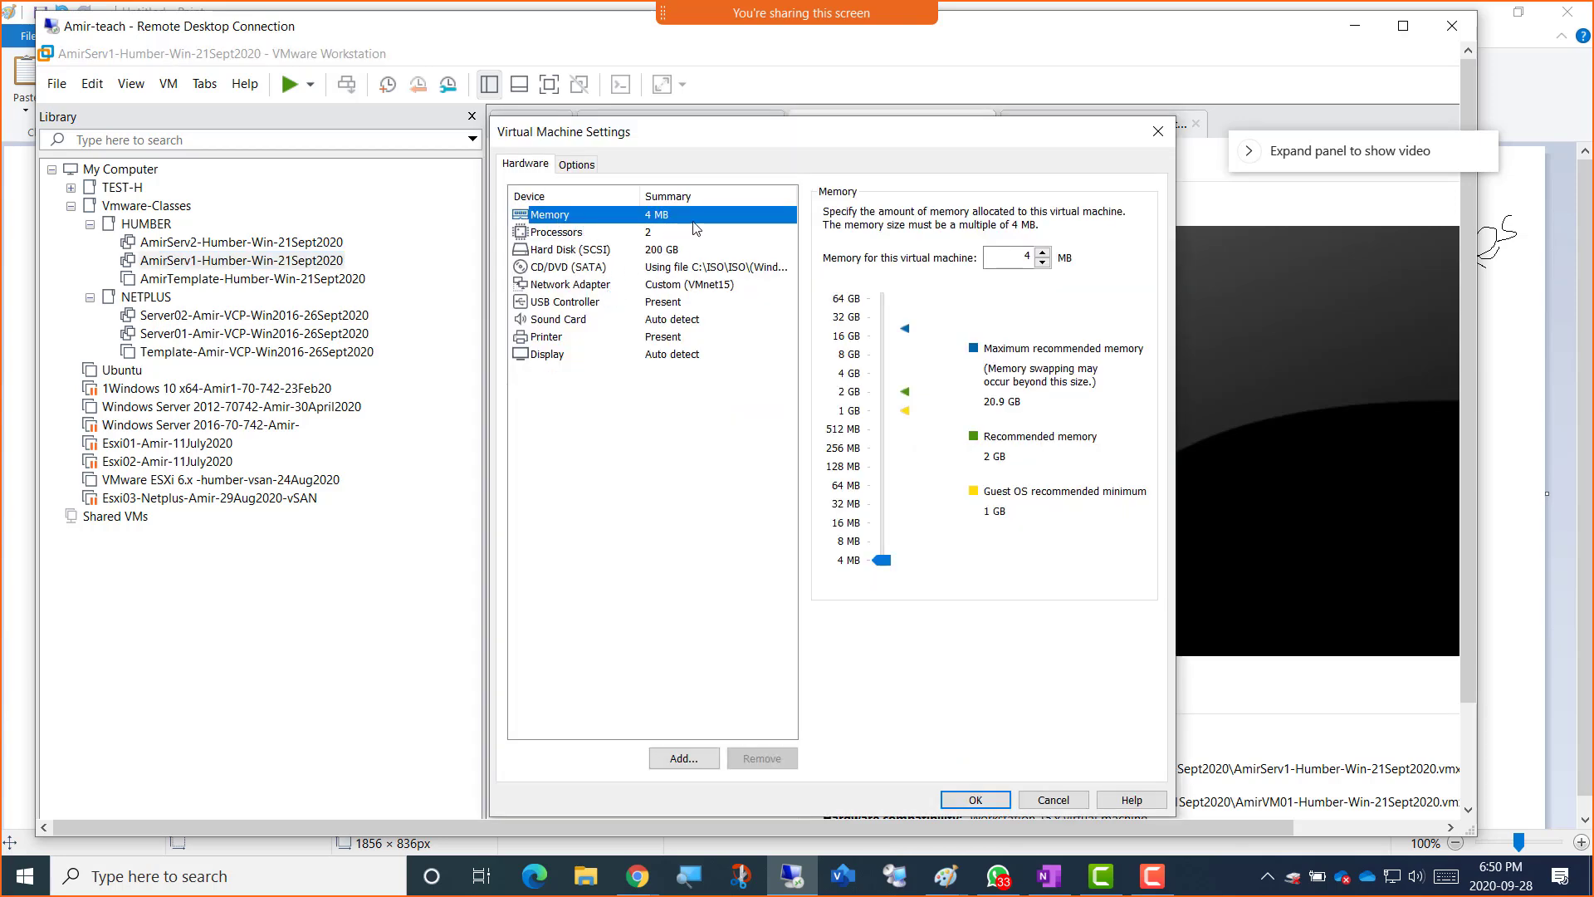
{"action": "left_click", "coordinate": [849, 360]}
{"action": "left_click", "coordinate": [975, 799]}
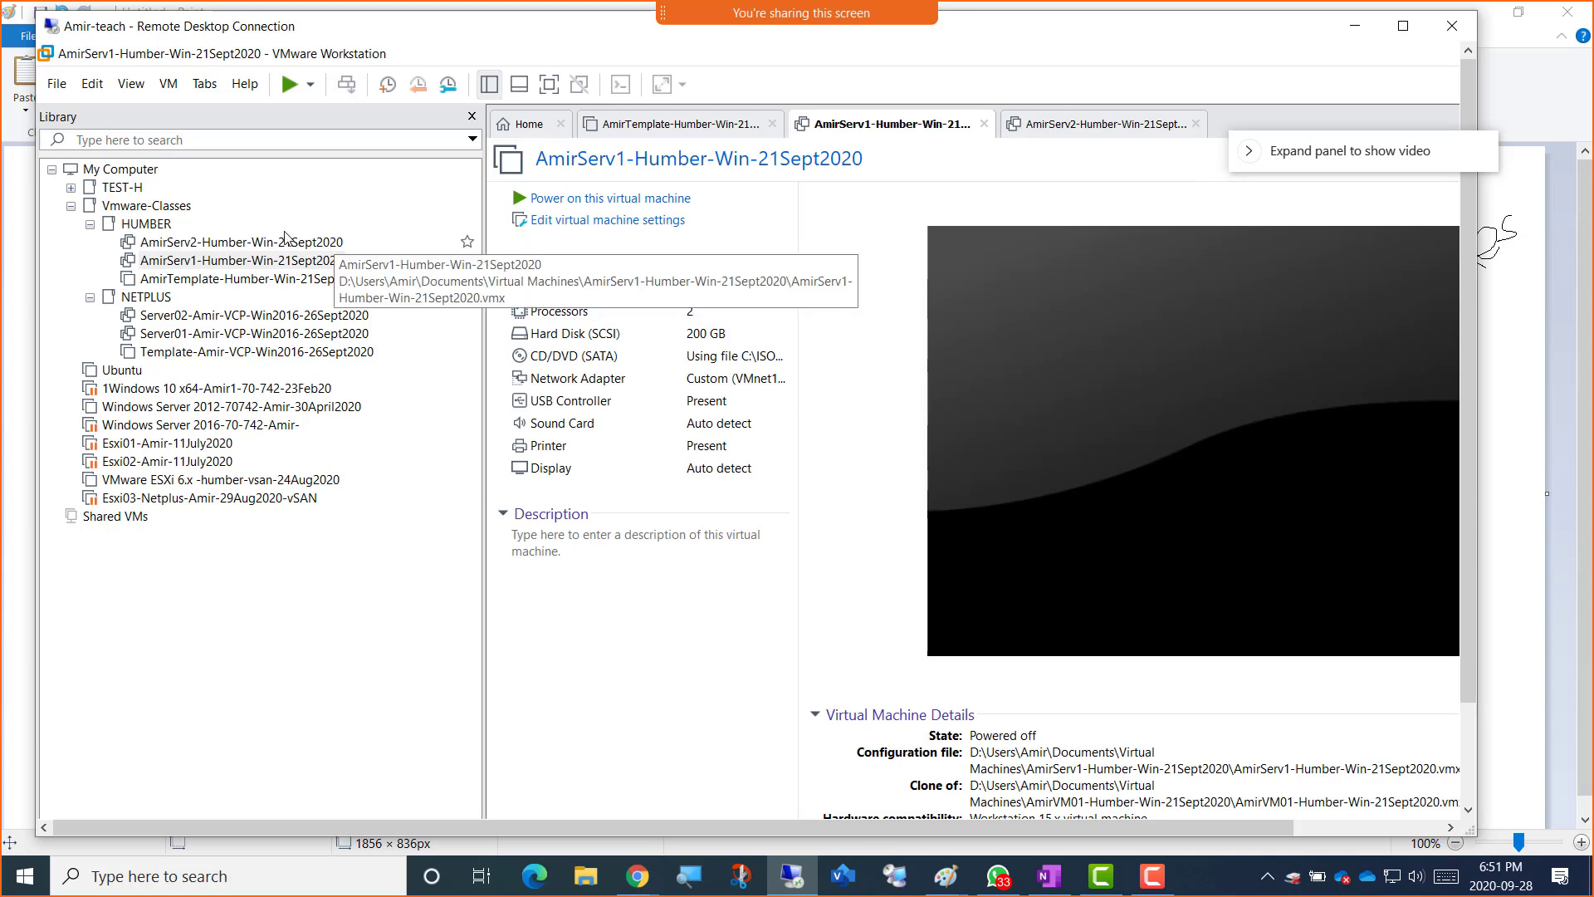
- Set the second clone's memory to 4 GB (4096 MB) in its virtual machine settings
{"action": "left_click", "coordinate": [203, 246]}
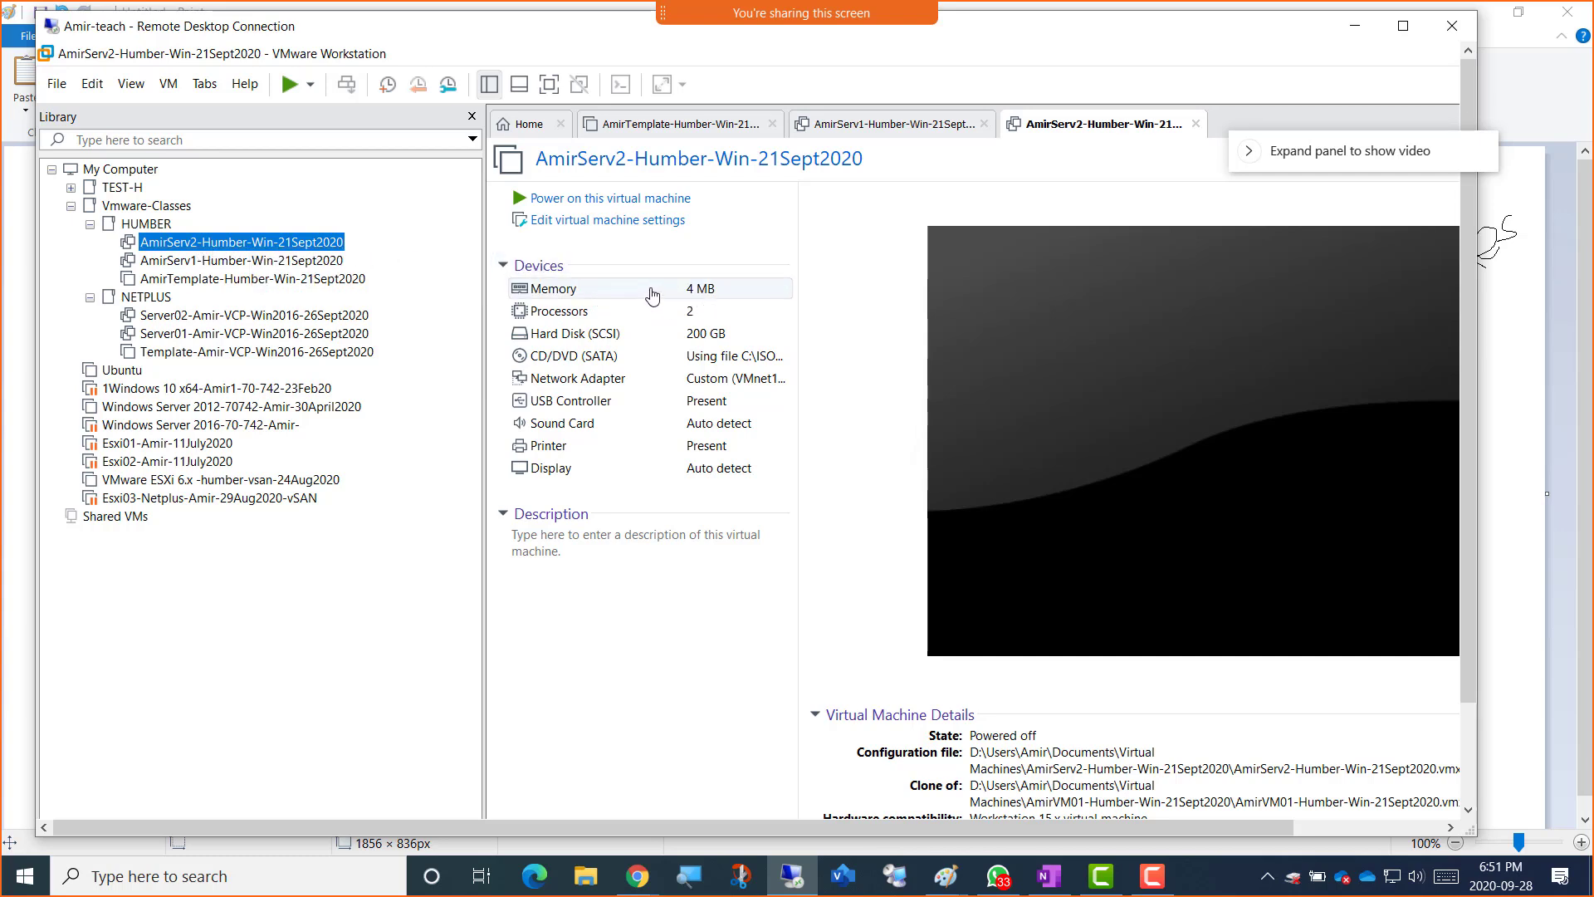
{"action": "left_click", "coordinate": [643, 295]}
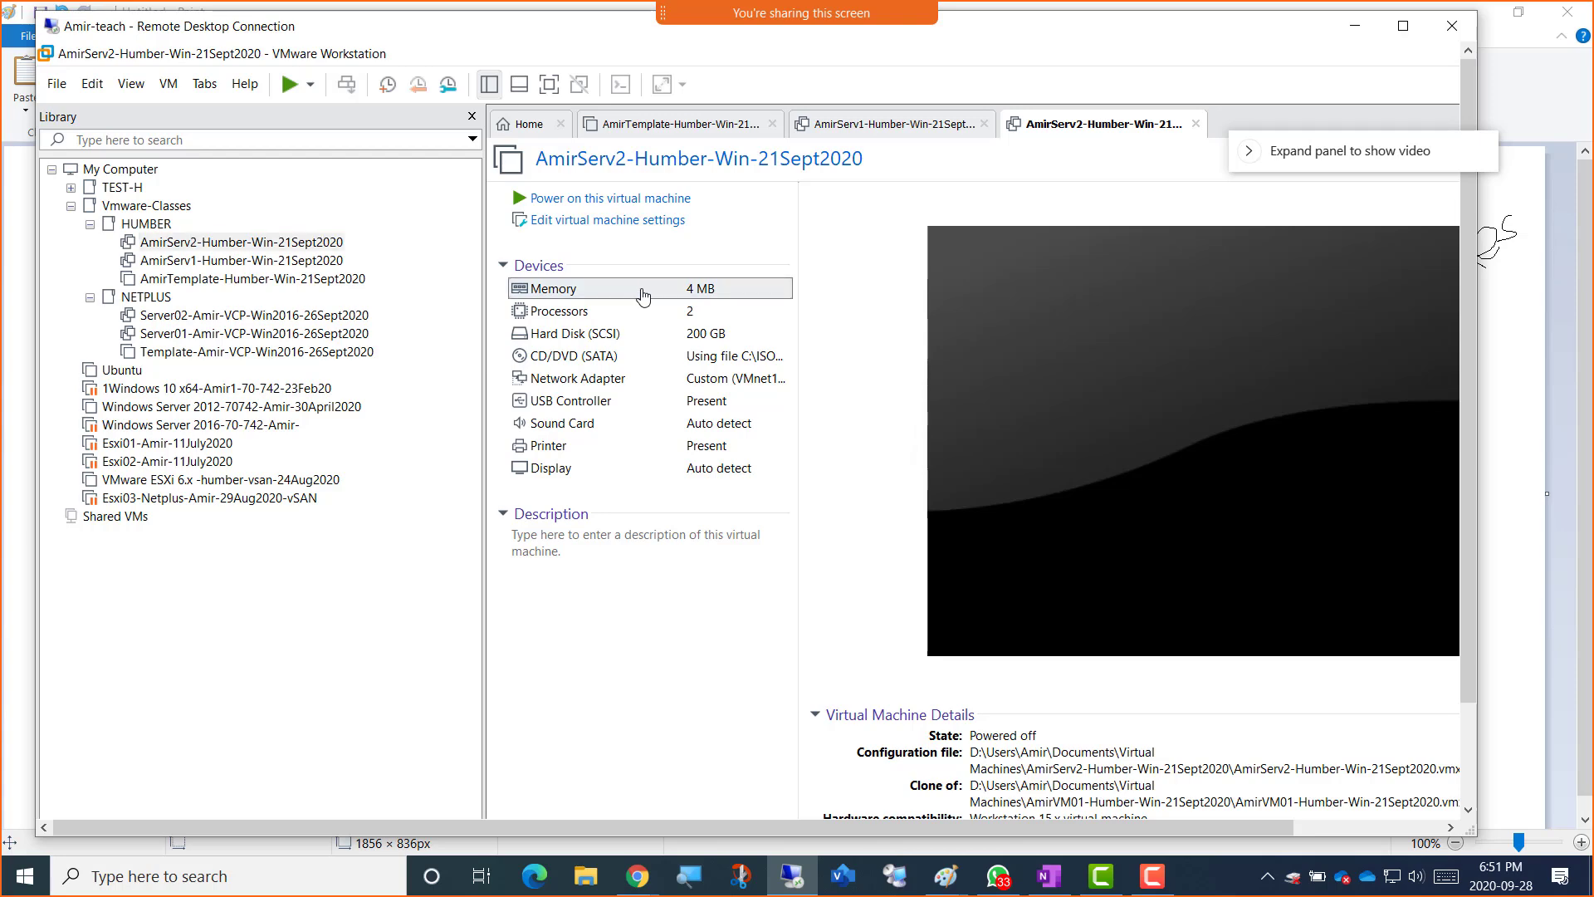
{"action": "double_click", "coordinate": [643, 295]}
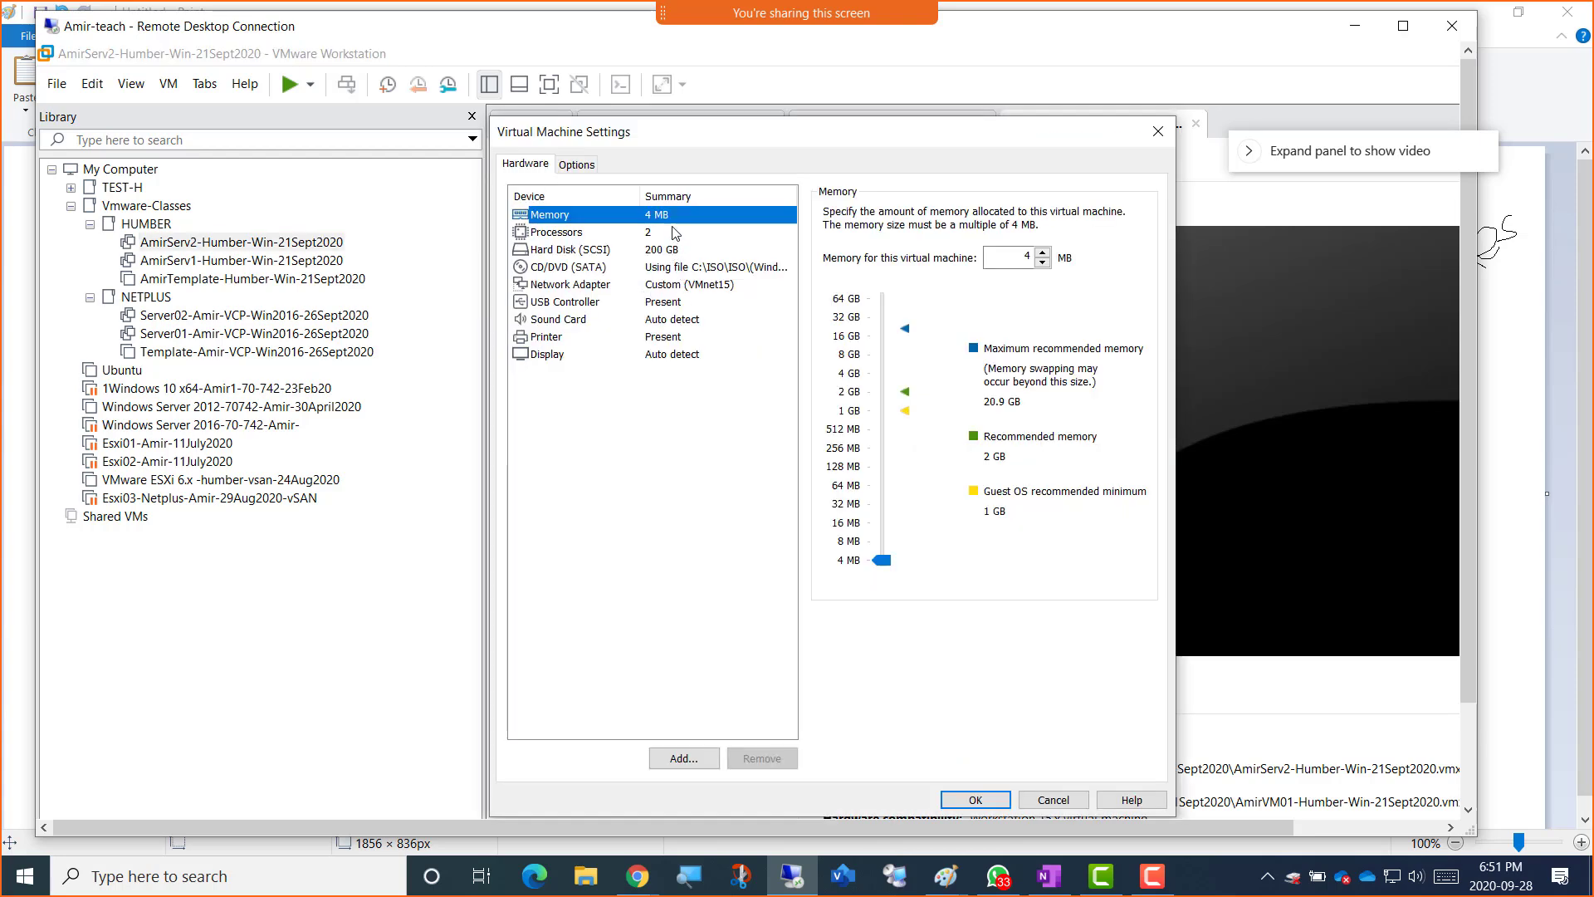
{"action": "left_click", "coordinate": [852, 377]}
{"action": "left_click", "coordinate": [976, 799]}
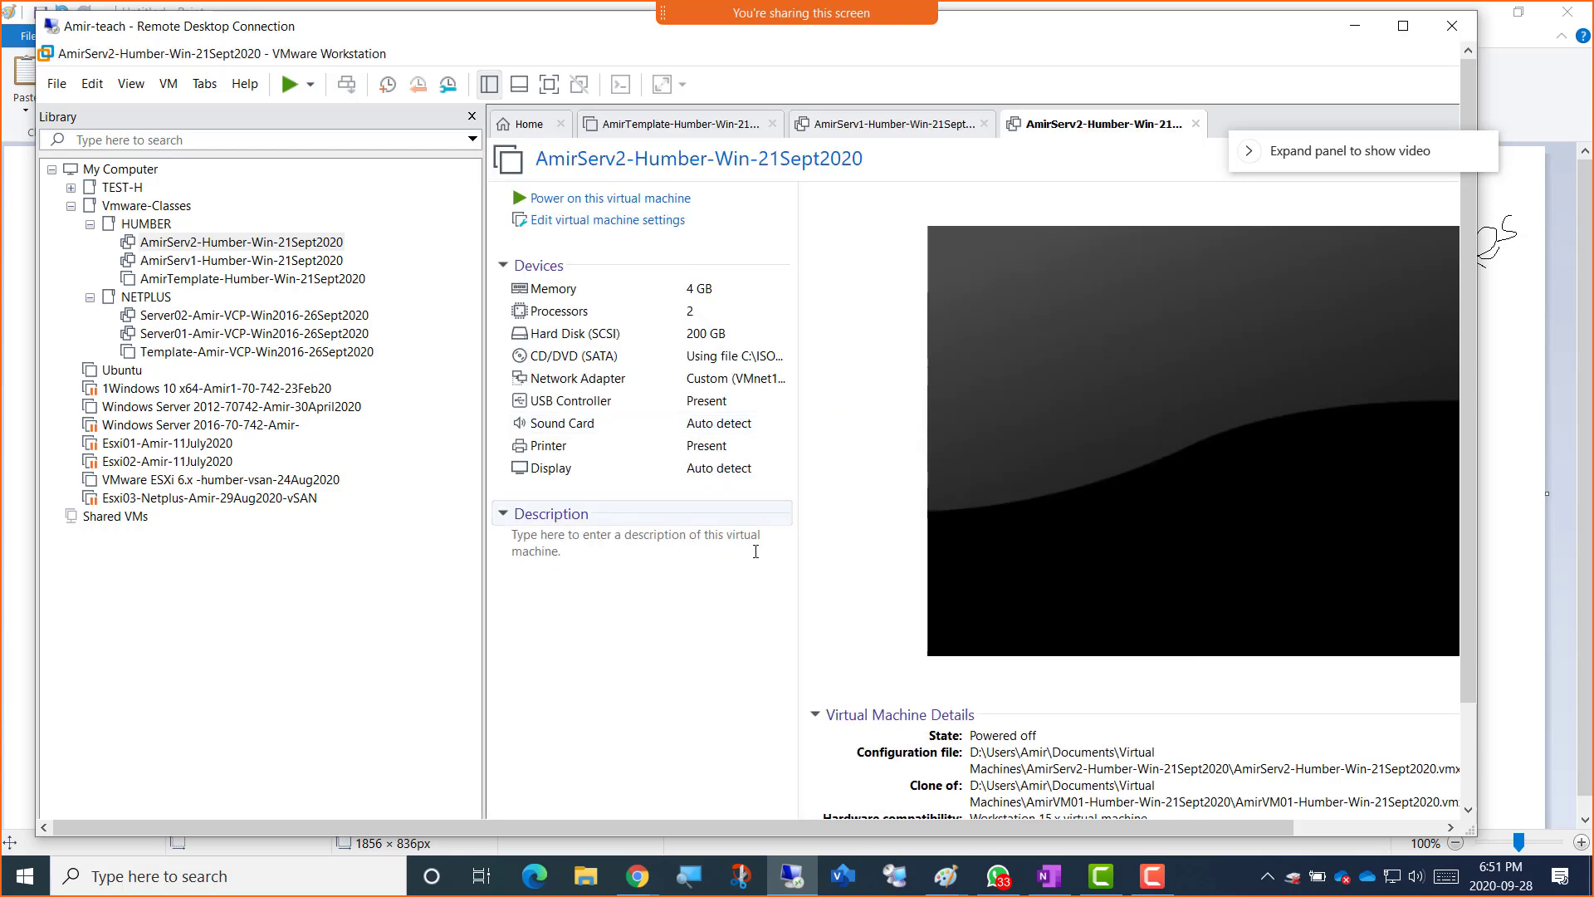
- Compare the memory settings of the two clones by switching between their tabs
{"action": "left_click", "coordinate": [872, 133]}
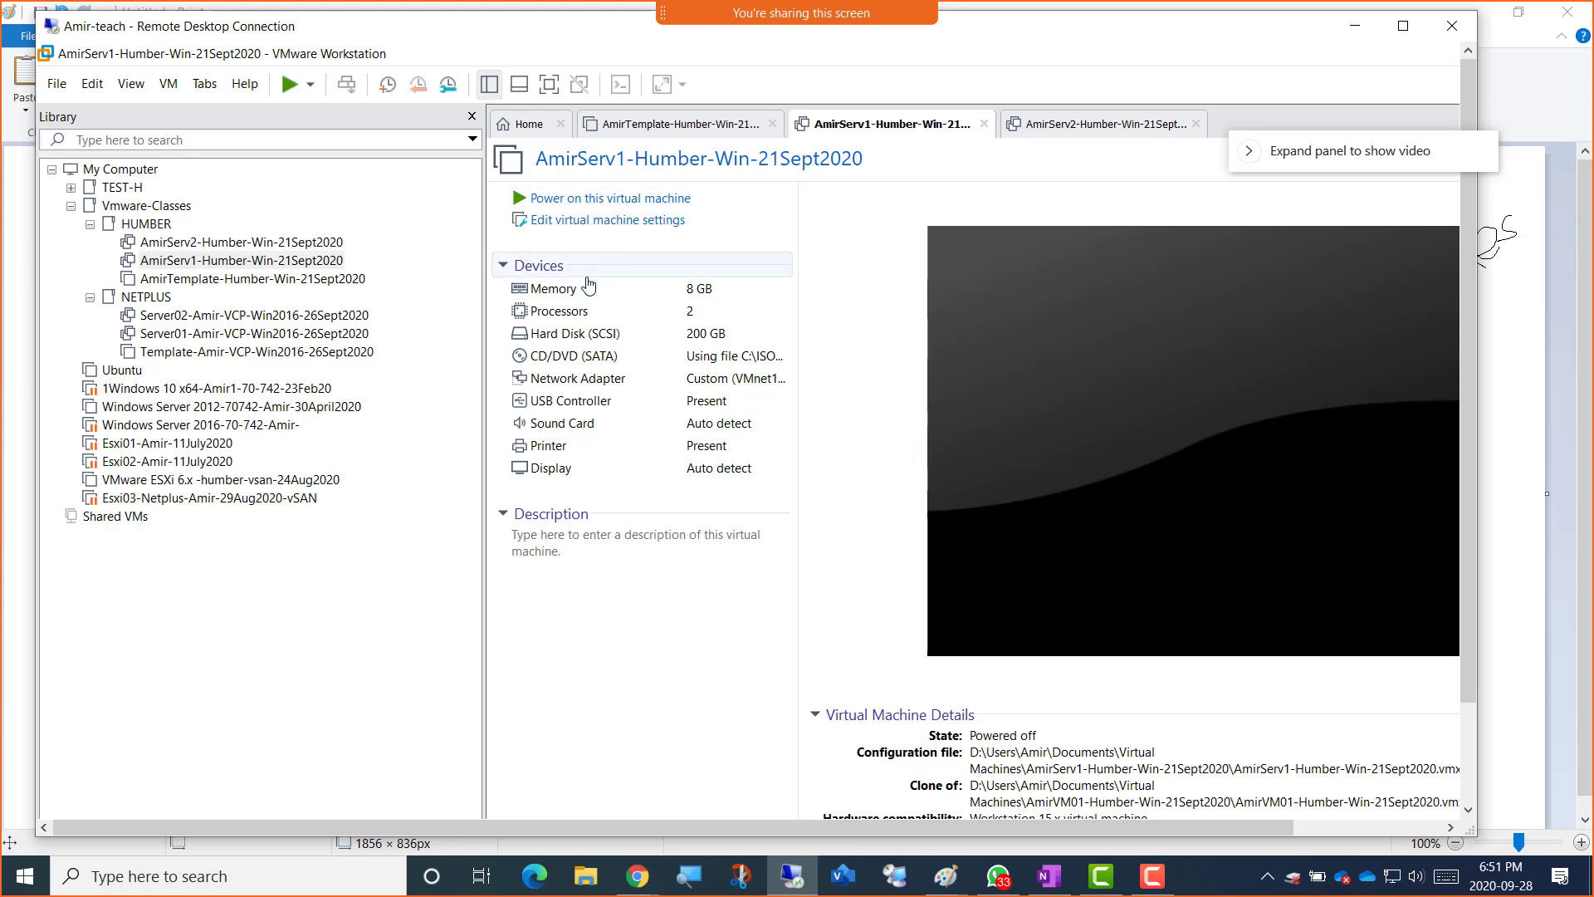
{"action": "left_click", "coordinate": [1060, 124]}
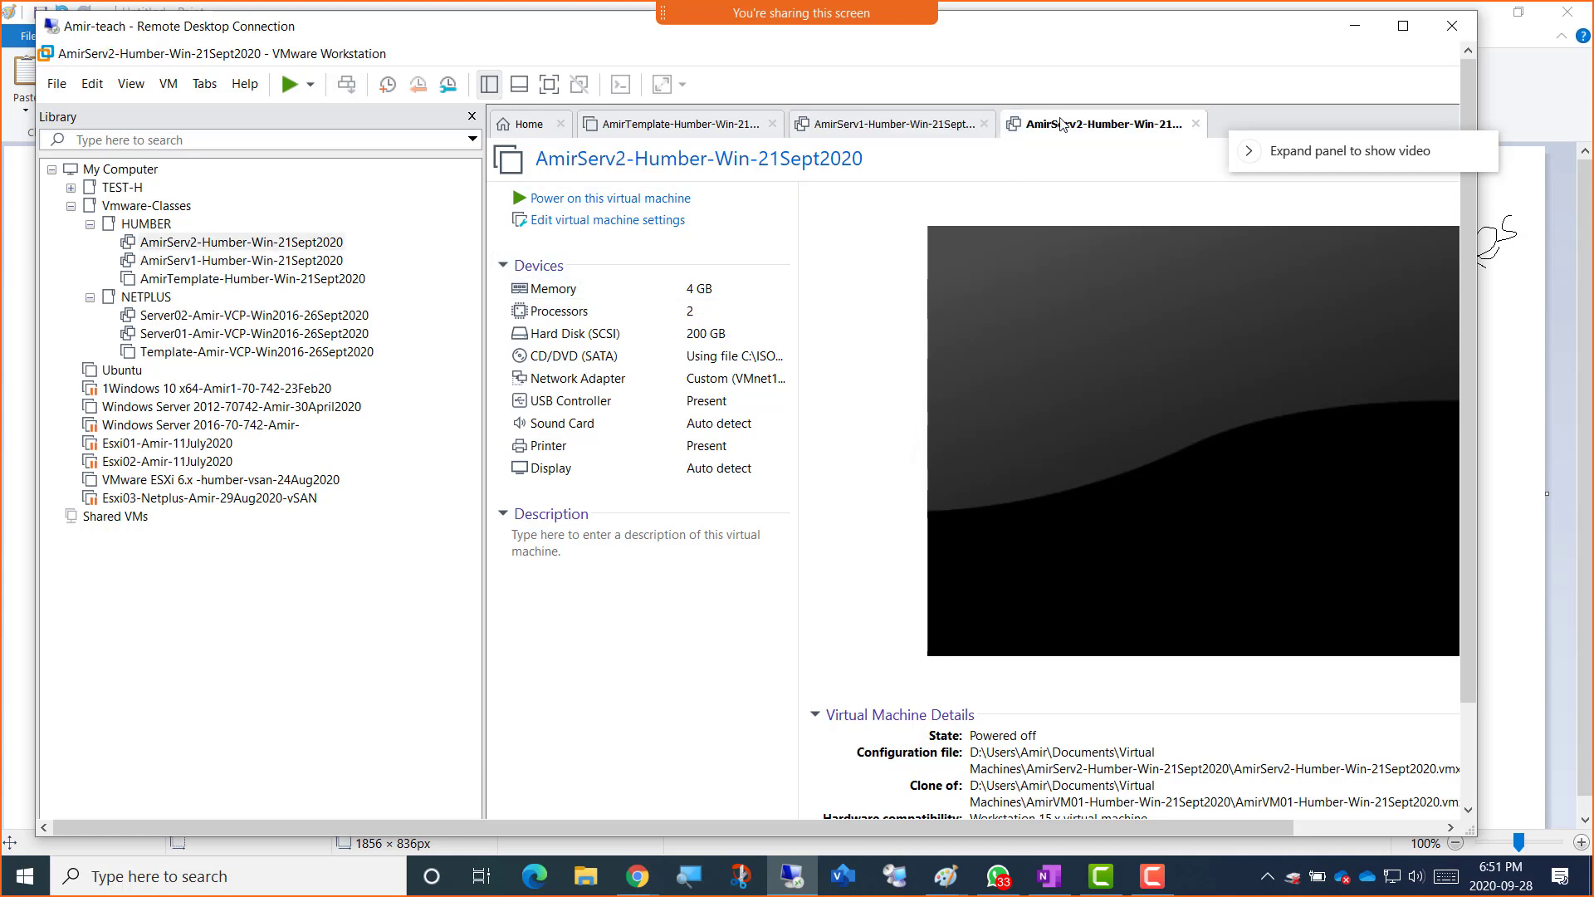
{"action": "left_click", "coordinate": [847, 129]}
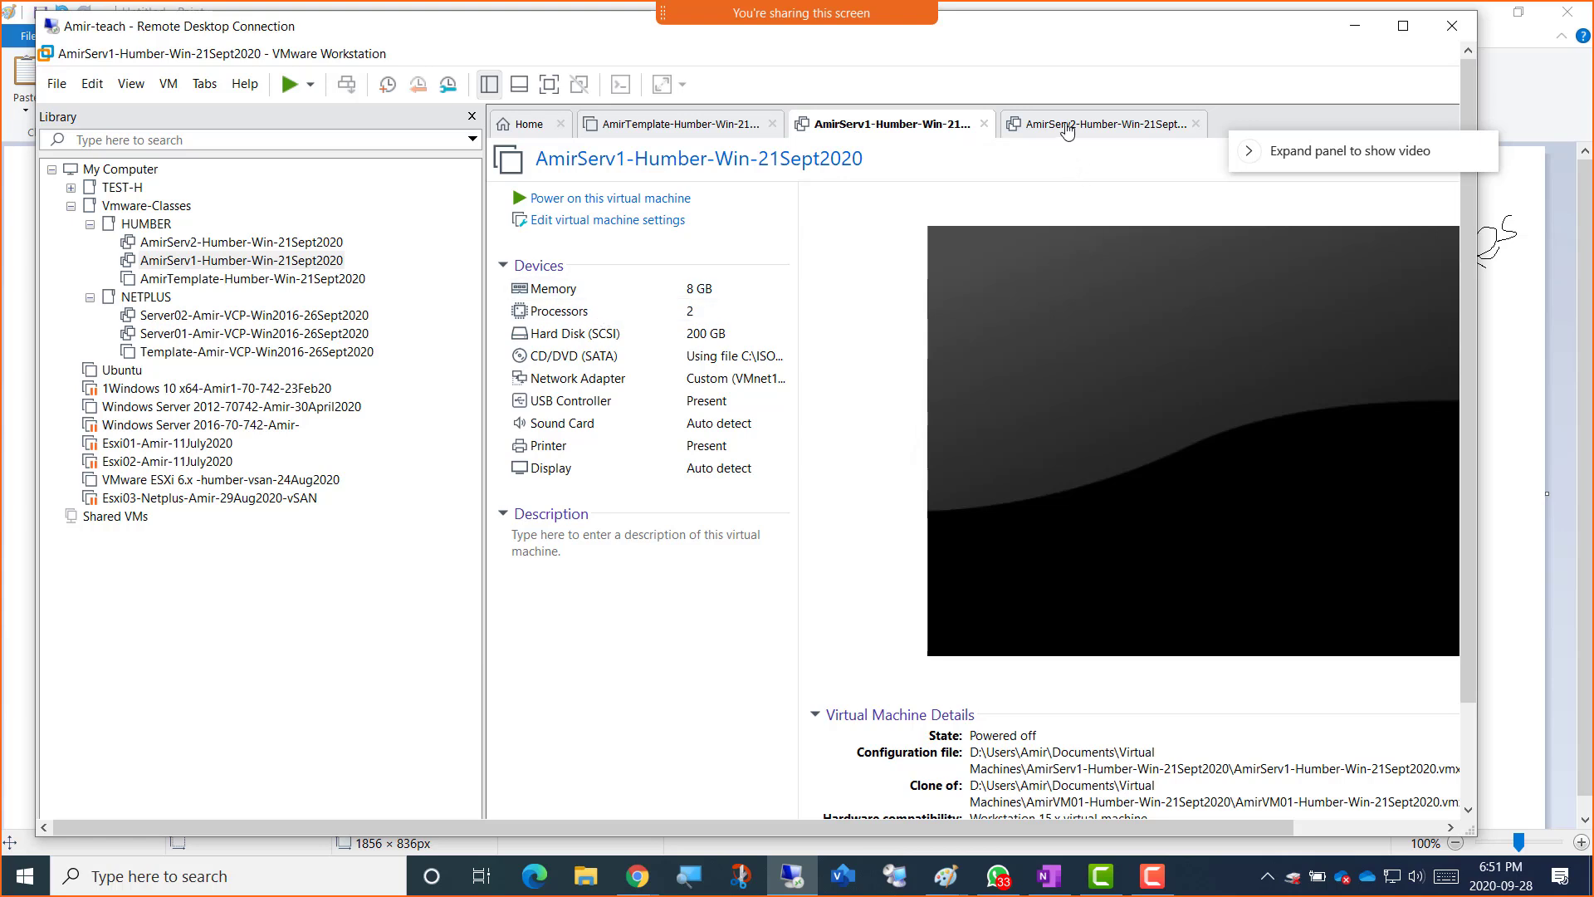
{"action": "left_click", "coordinate": [1068, 131]}
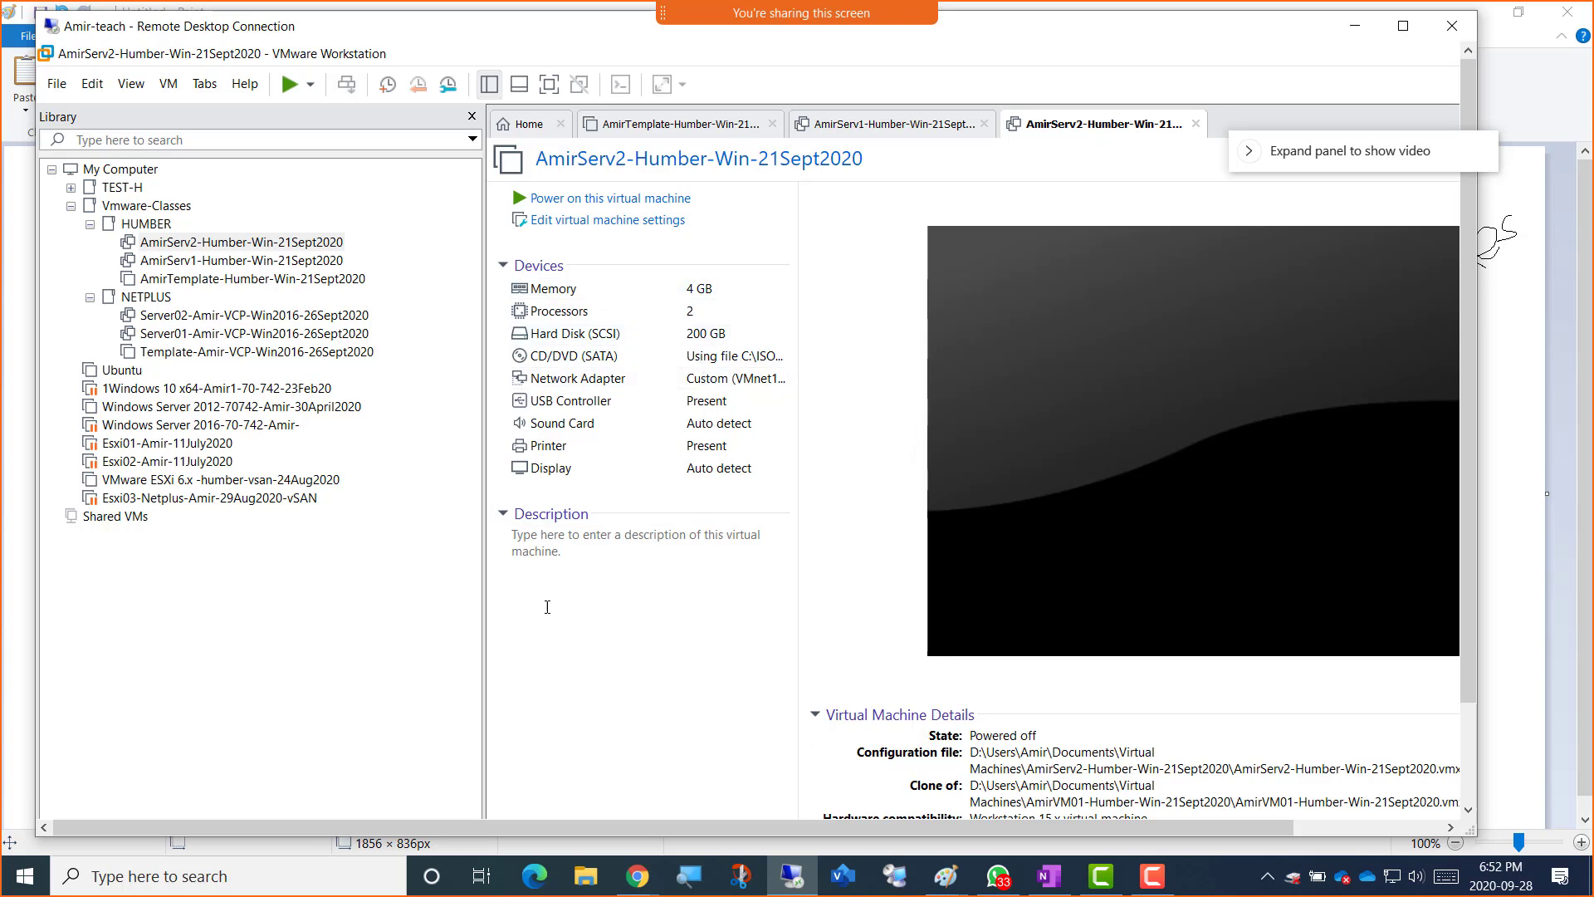
- Snip a screenshot of the VMware window showing the second clone's details and switch to Paint
{"action": "key", "text": "super+shift+s"}
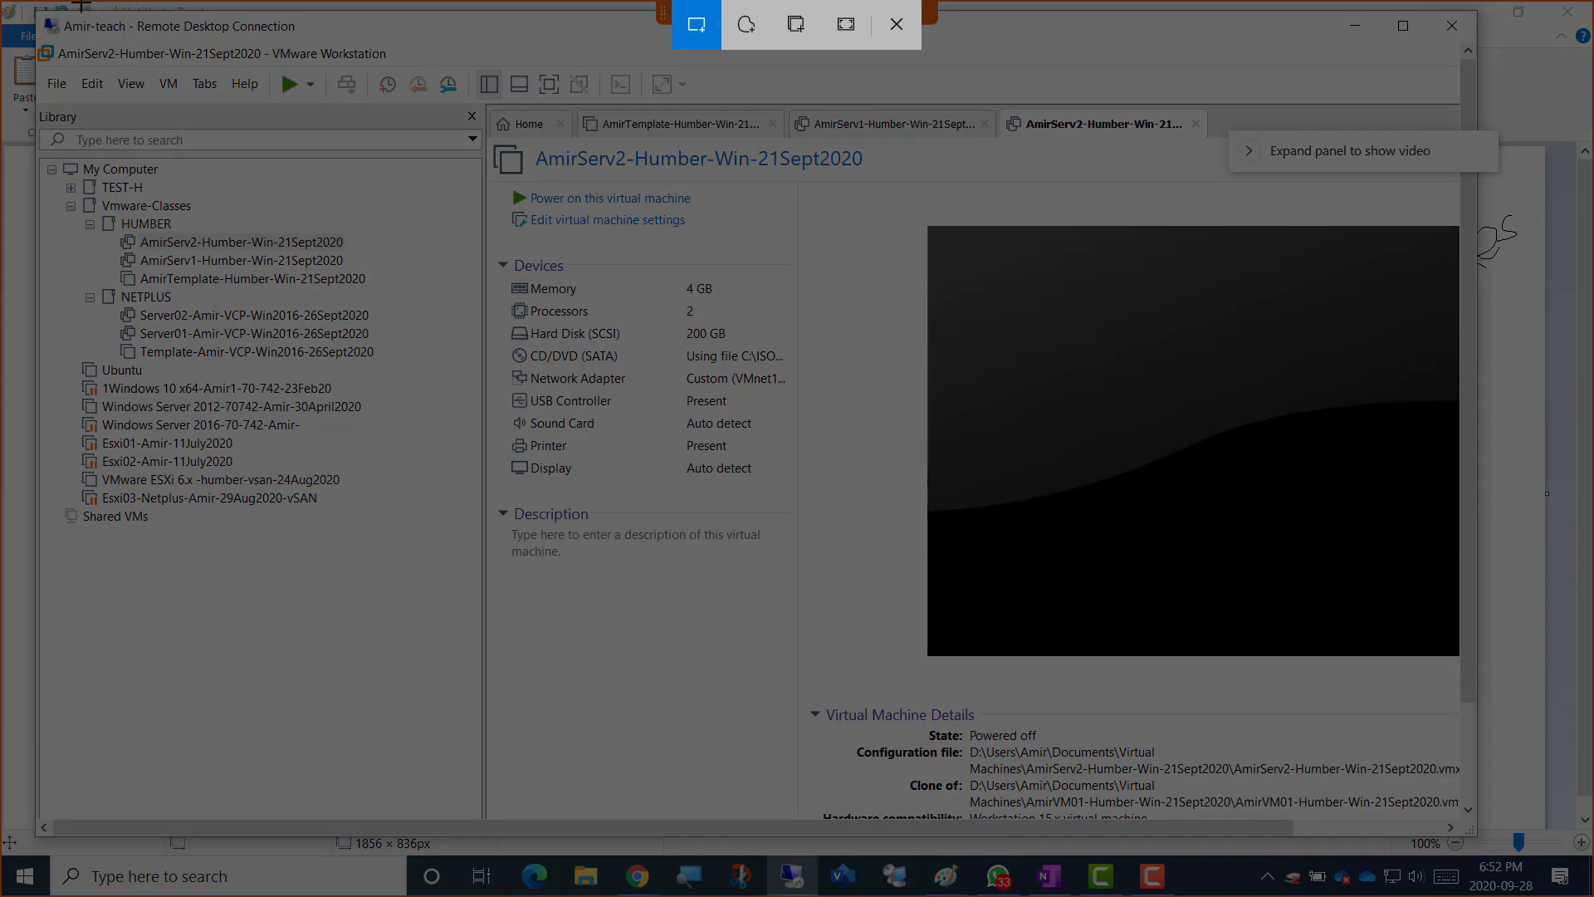
{"action": "left_click_drag", "start_coordinate": [47, 18], "coordinate": [1134, 769]}
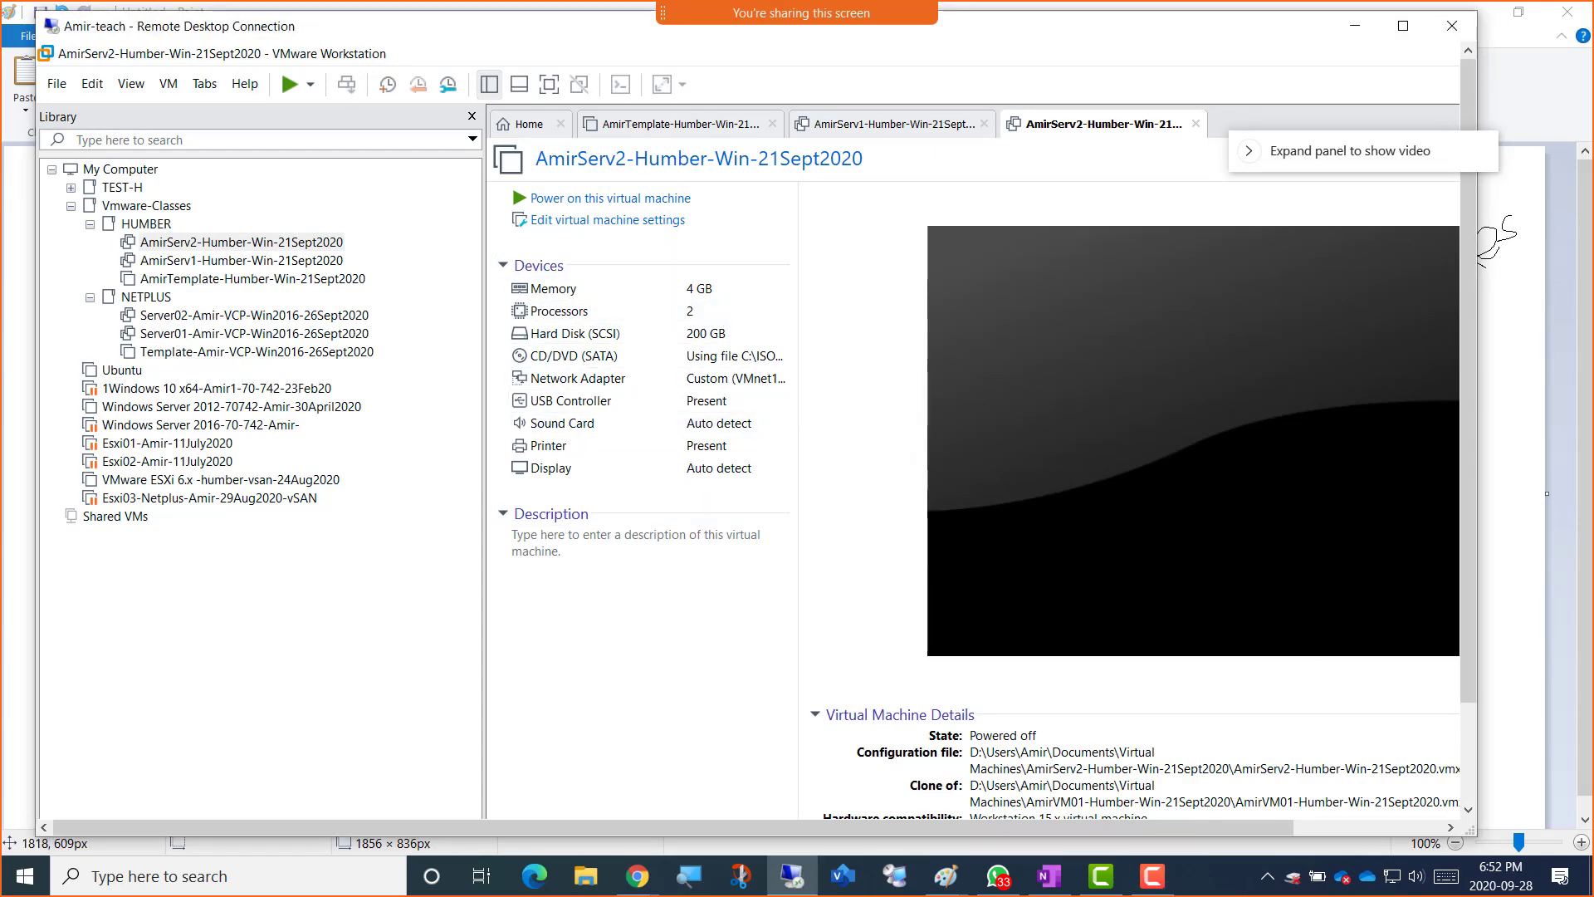
{"action": "left_click", "coordinate": [998, 876]}
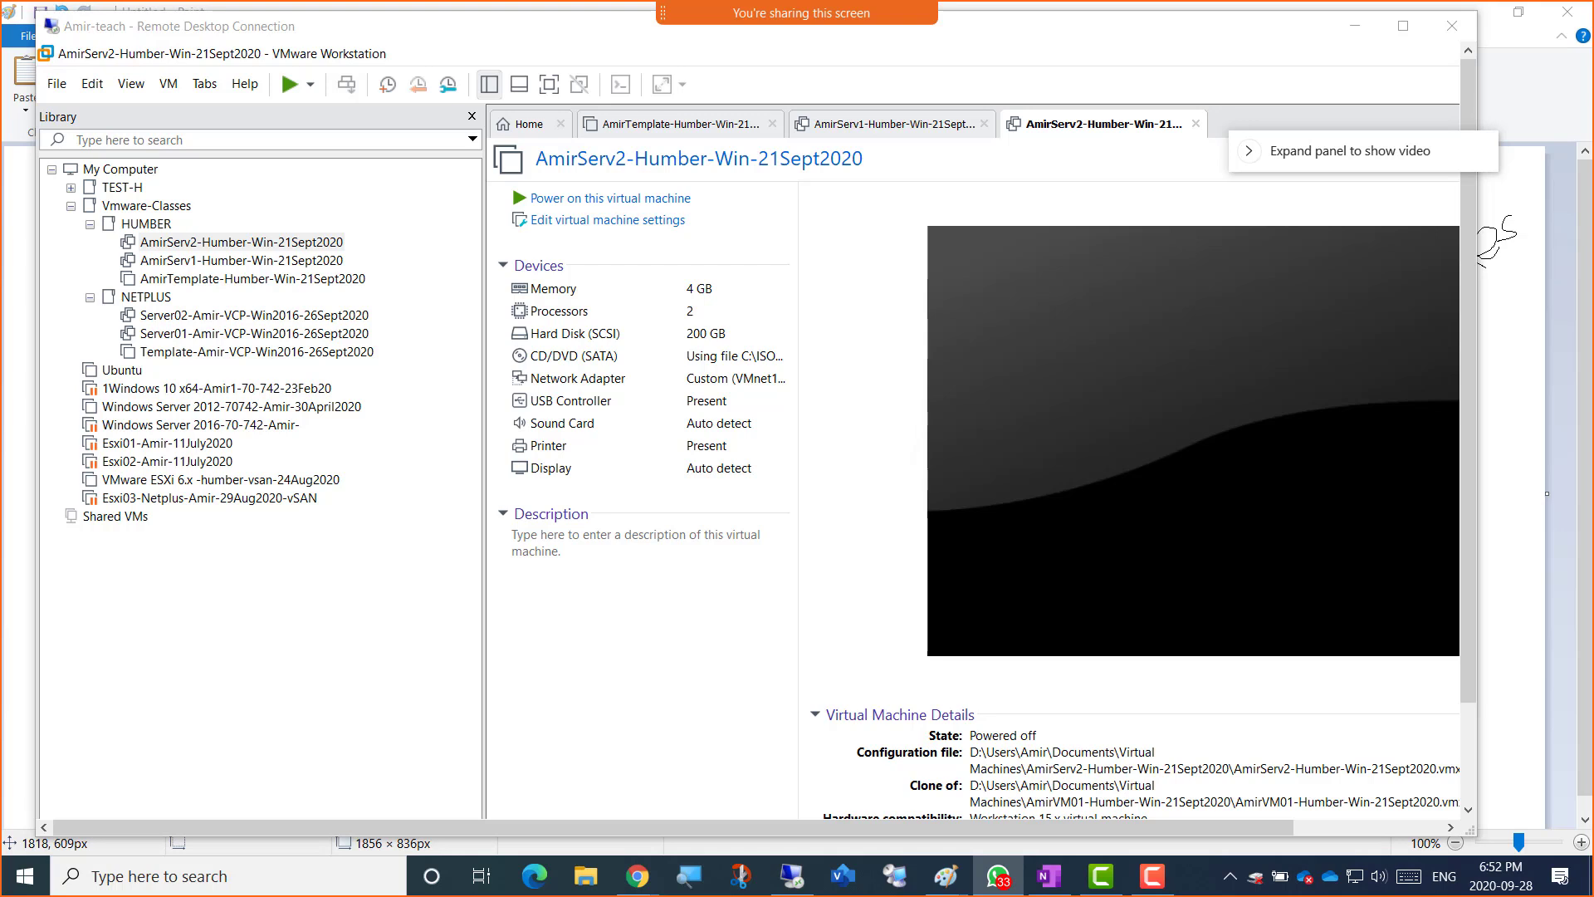
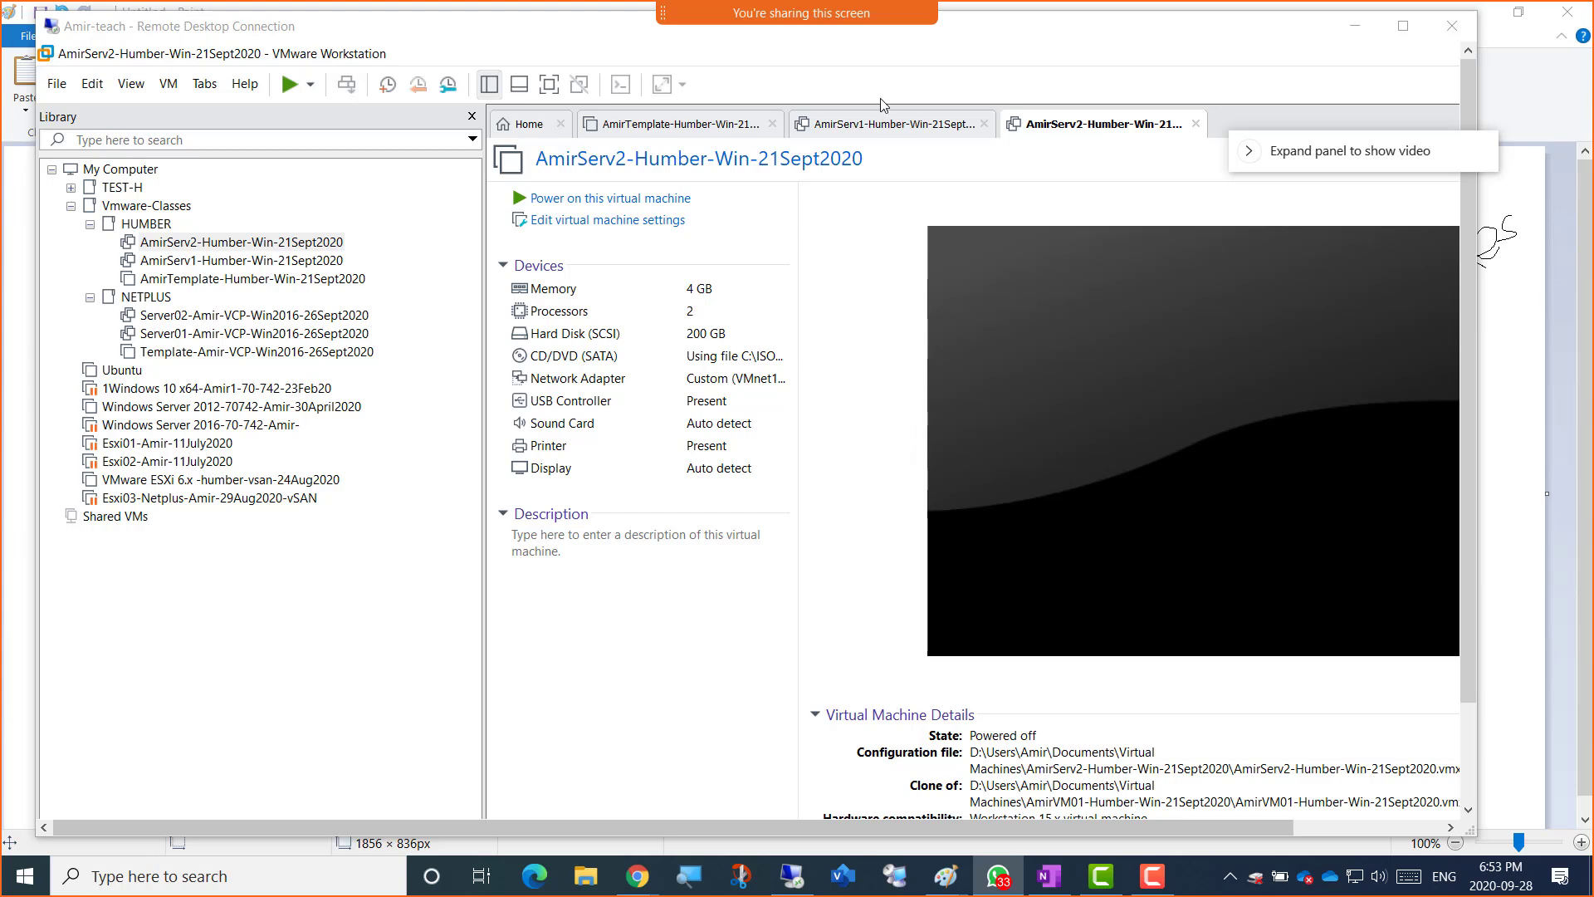
- Snip screenshots of the first clone's details view showing its devices and memory
{"action": "left_click", "coordinate": [899, 126]}
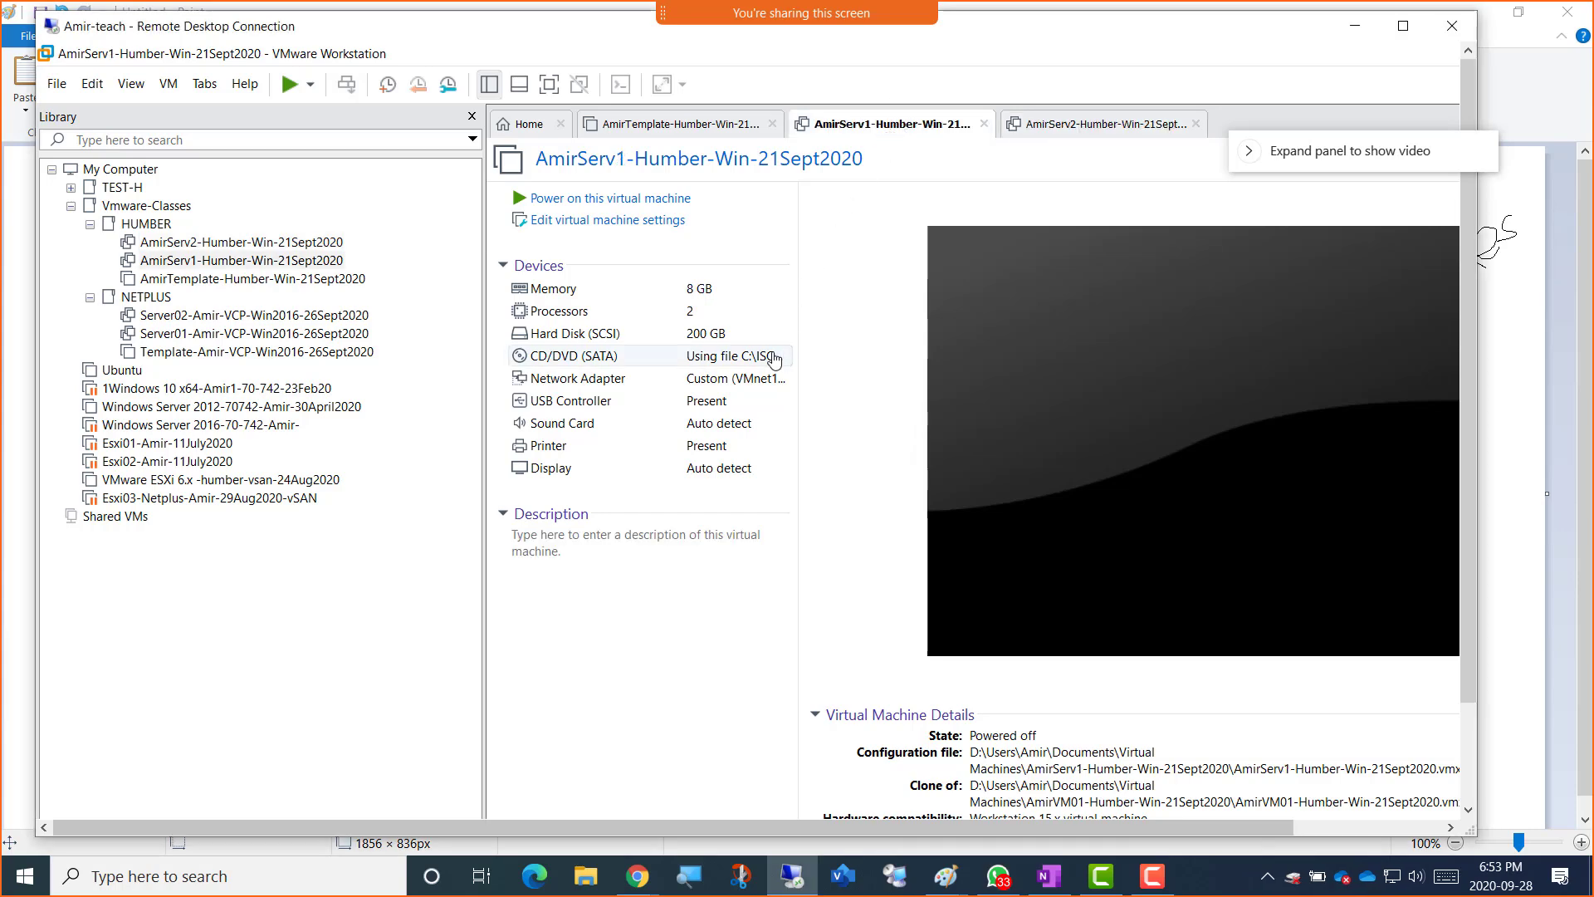
{"action": "key", "text": "super+shift+s"}
{"action": "mouse_move", "coordinate": [230, 55]}
{"action": "left_mouse_down"}
{"action": "mouse_move", "coordinate": [683, 184]}
{"action": "mouse_move", "coordinate": [1377, 727]}
{"action": "mouse_move", "coordinate": [1395, 765]}
{"action": "mouse_move", "coordinate": [1382, 754]}
{"action": "left_mouse_up"}
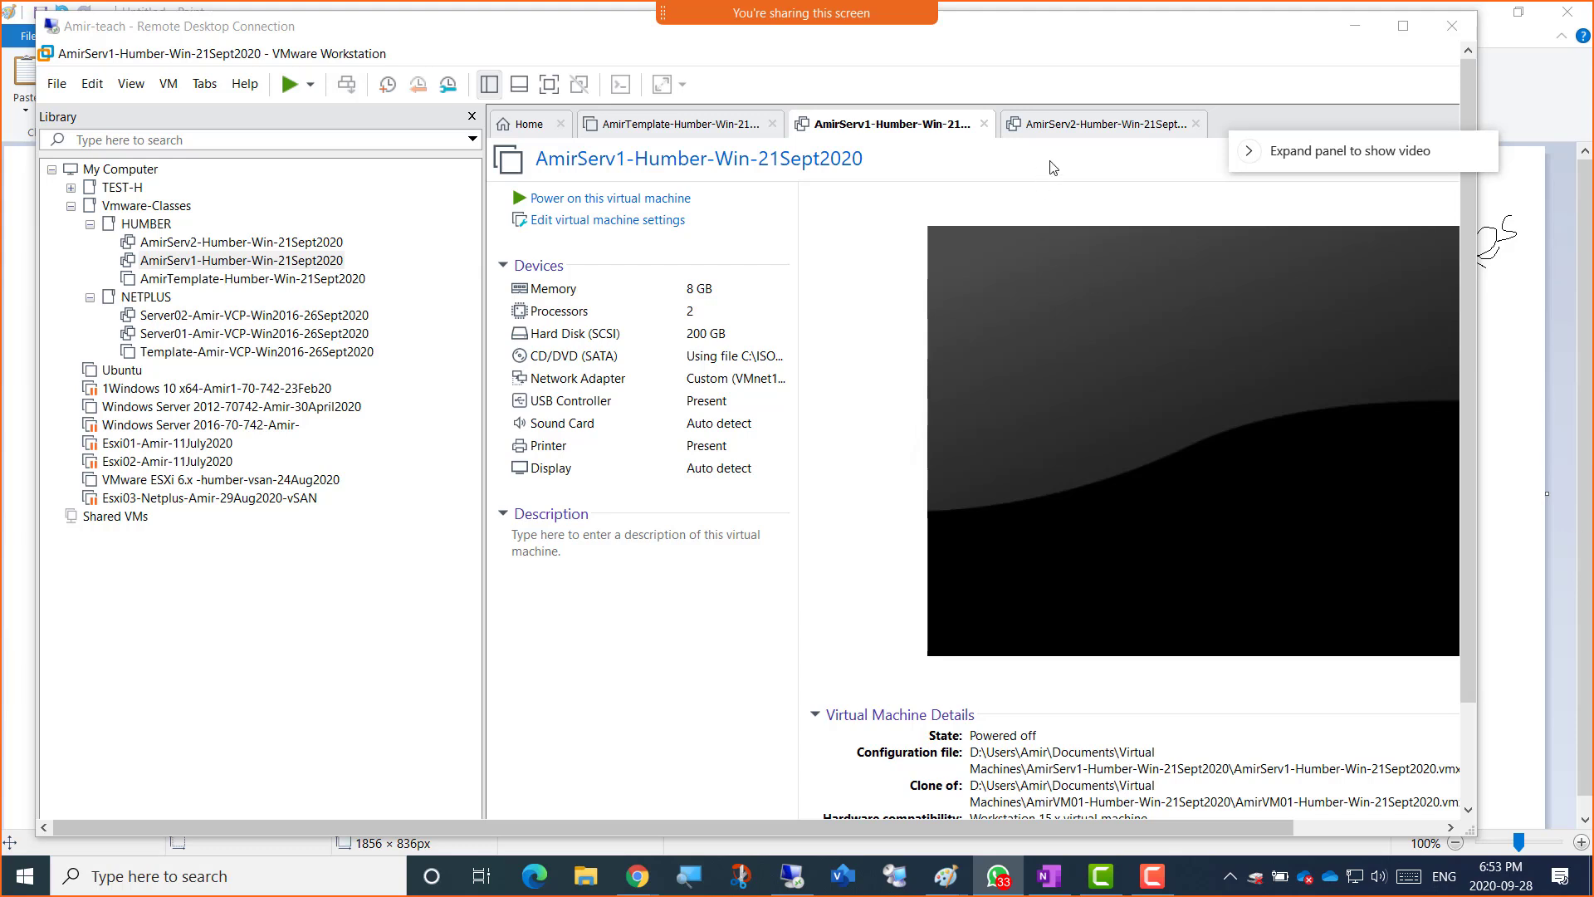
{"action": "left_click", "coordinate": [1063, 132]}
{"action": "key", "text": "super+shift+s"}
{"action": "mouse_move", "coordinate": [419, 63]}
{"action": "left_mouse_down"}
{"action": "mouse_move", "coordinate": [1080, 348]}
{"action": "mouse_move", "coordinate": [1342, 674]}
{"action": "left_mouse_up"}
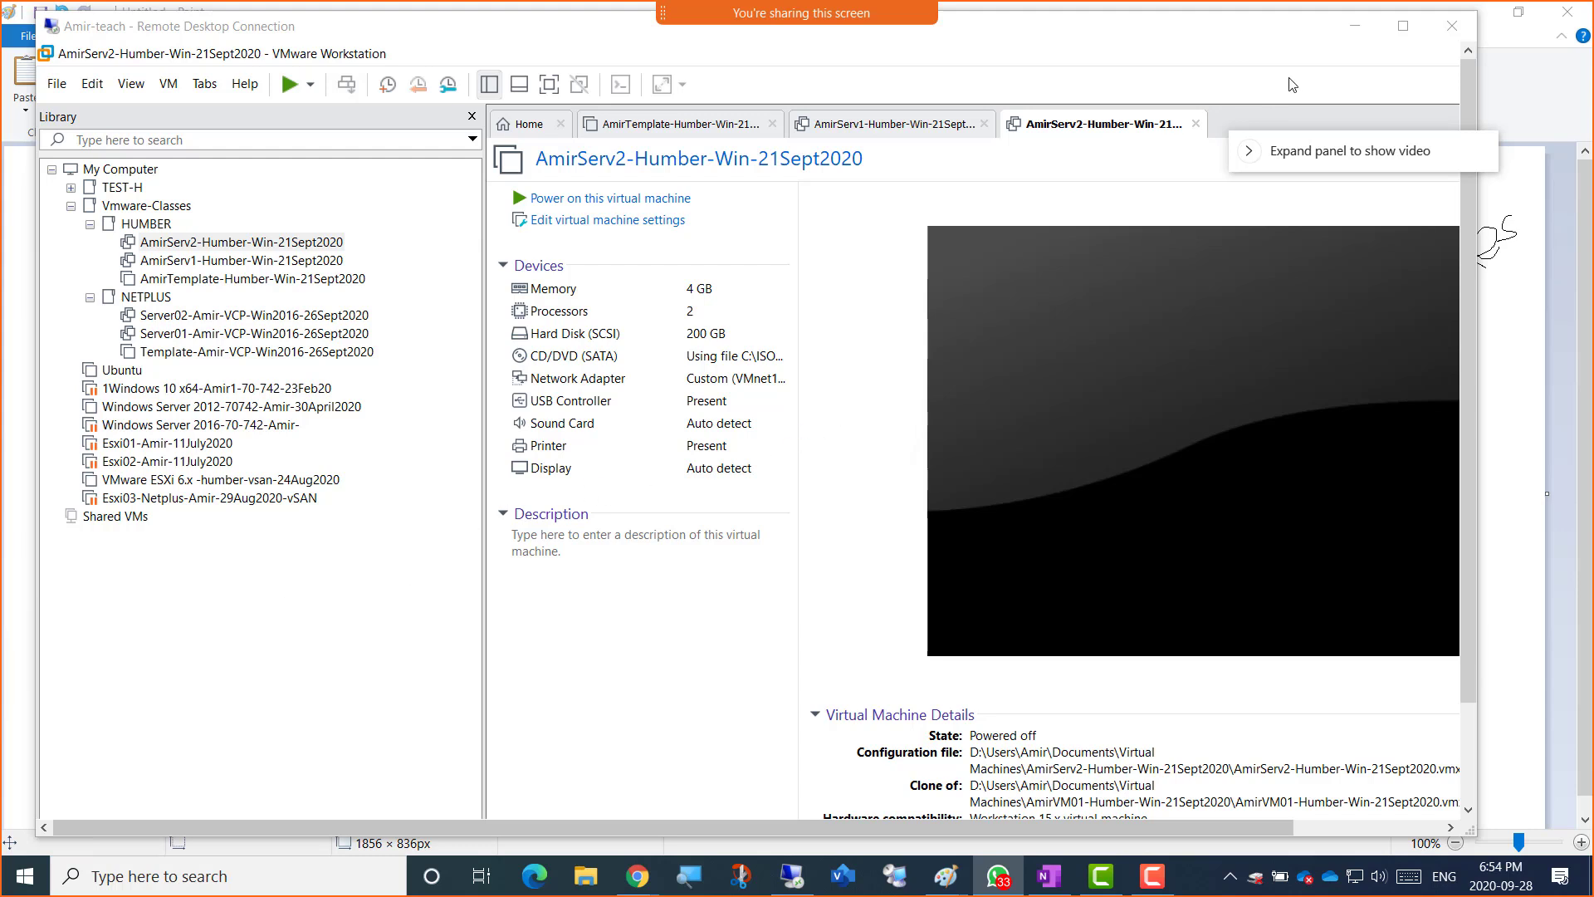
- Maximize the remote desktop window and open the first clone's tab menu without choosing anything
{"action": "left_click", "coordinate": [1405, 28]}
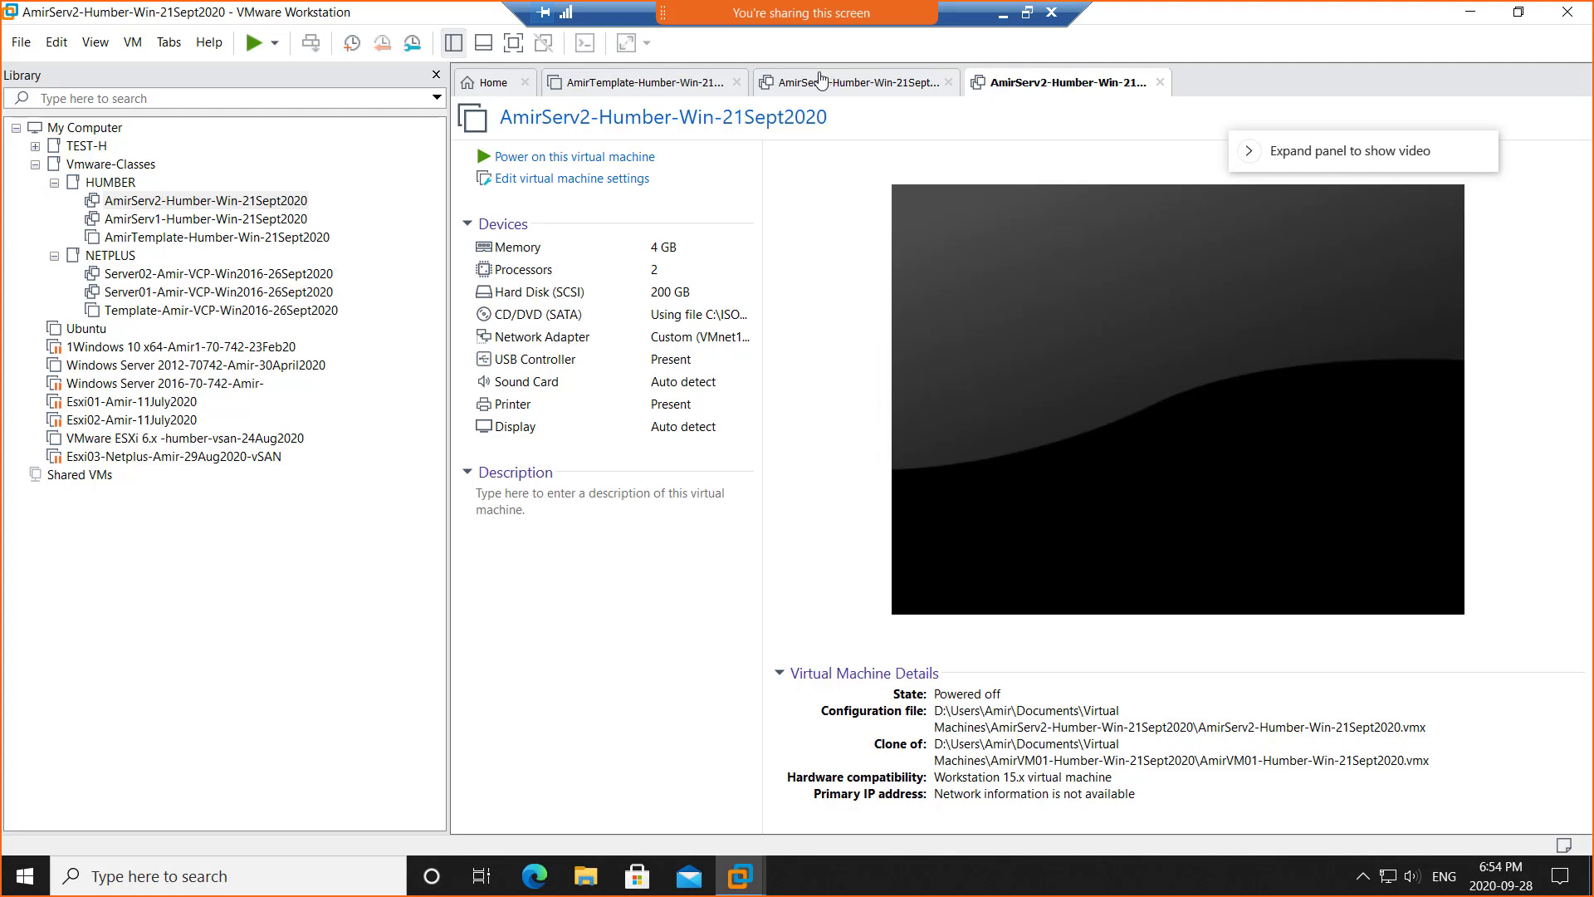
{"action": "left_click", "coordinate": [822, 83]}
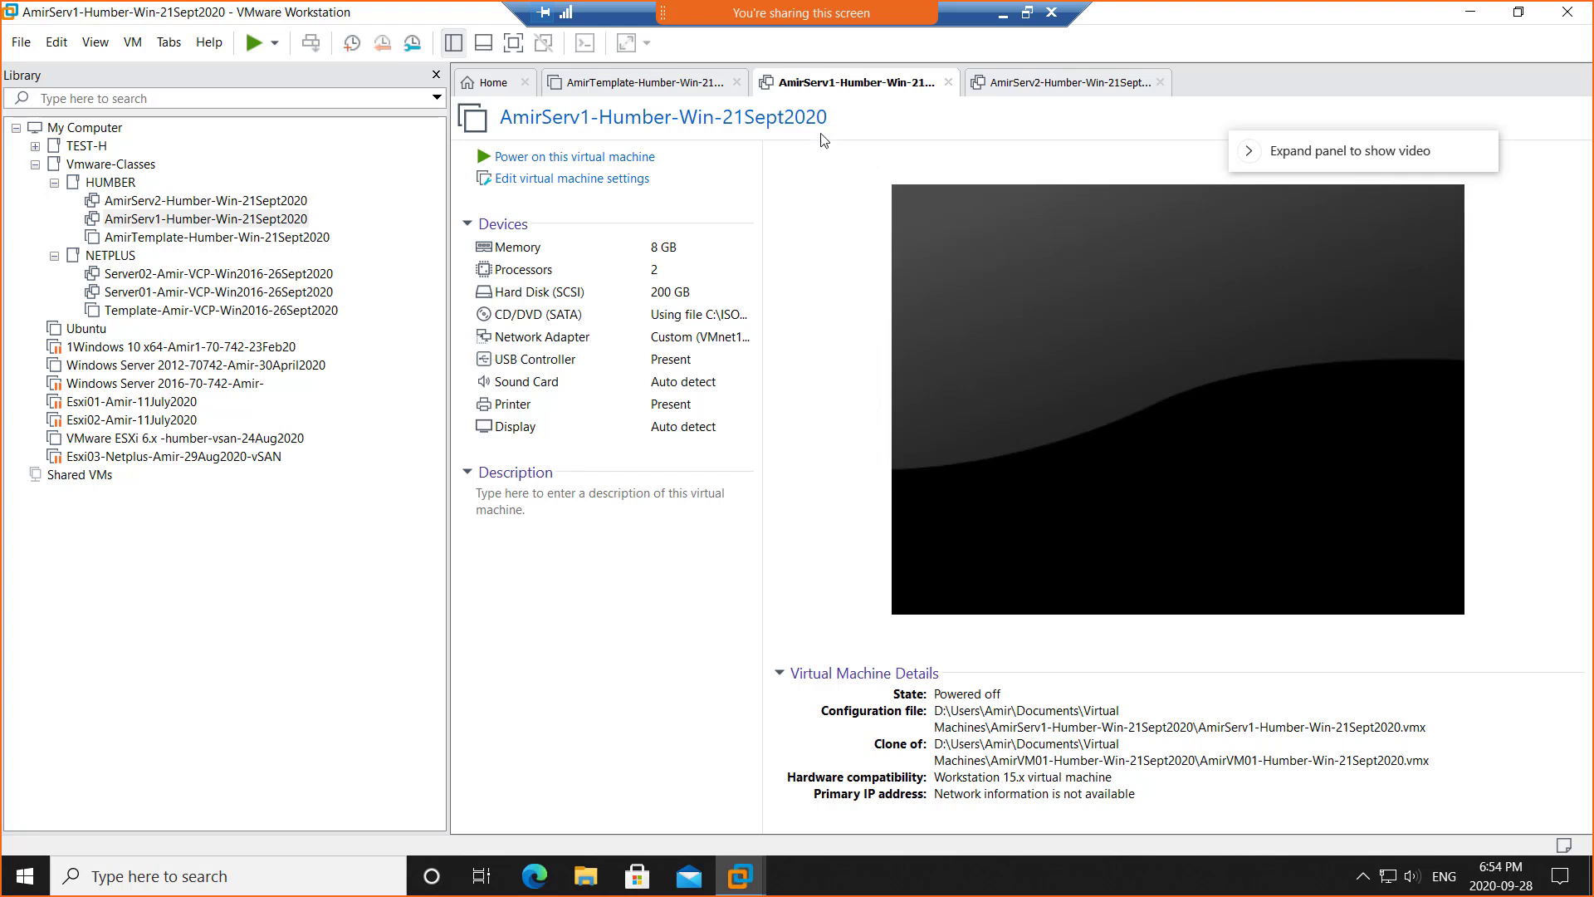
{"action": "right_click", "coordinate": [804, 81]}
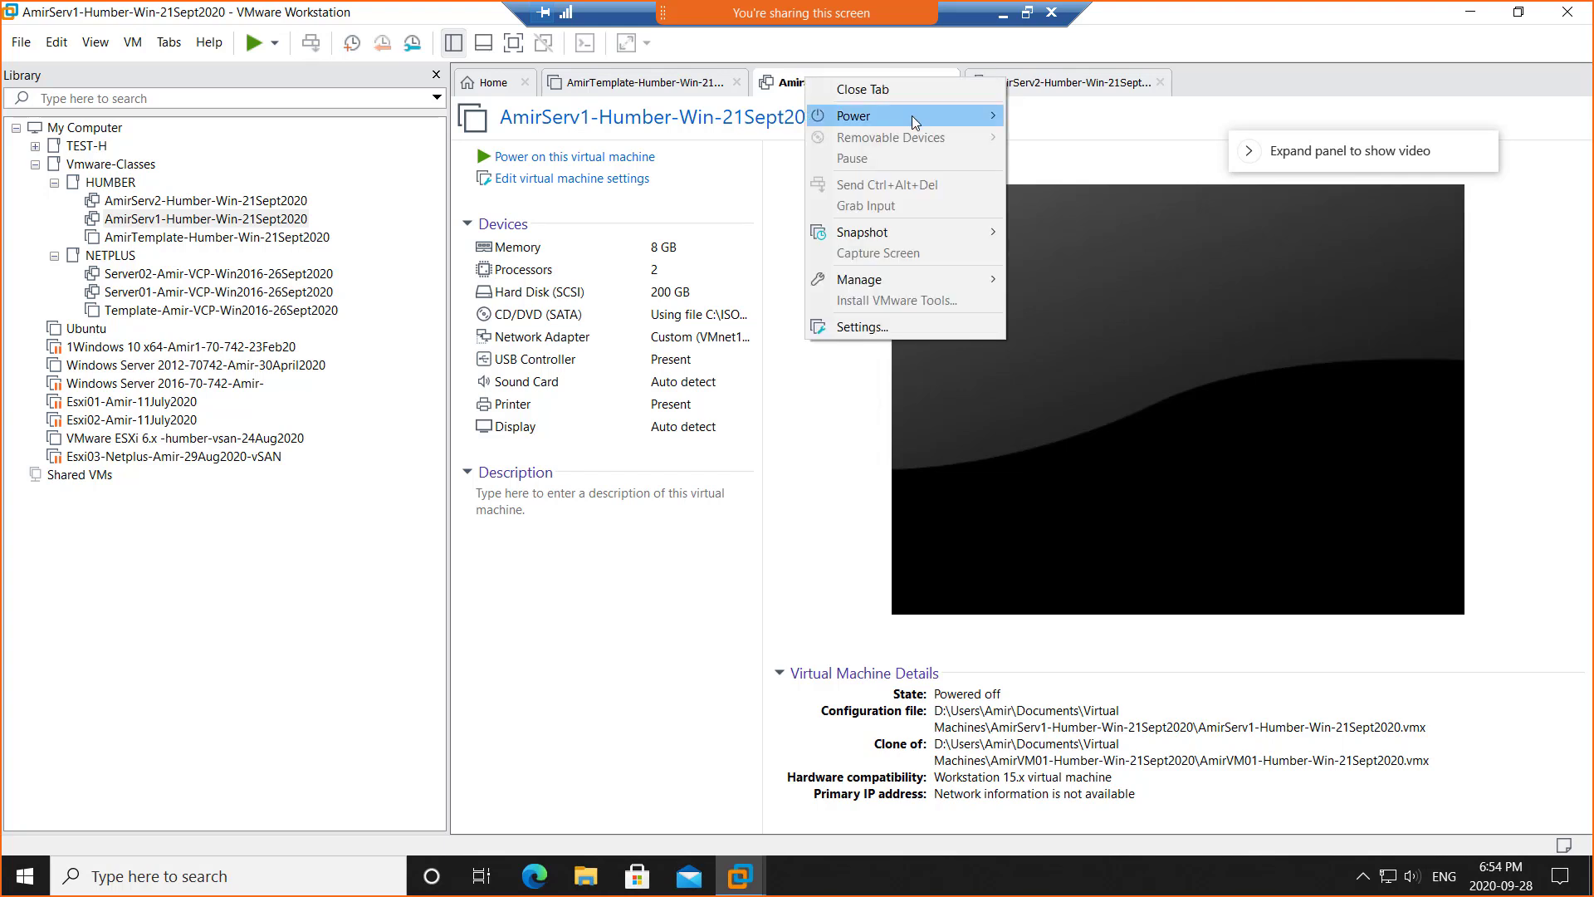
{"action": "mouse_move", "coordinate": [911, 116]}
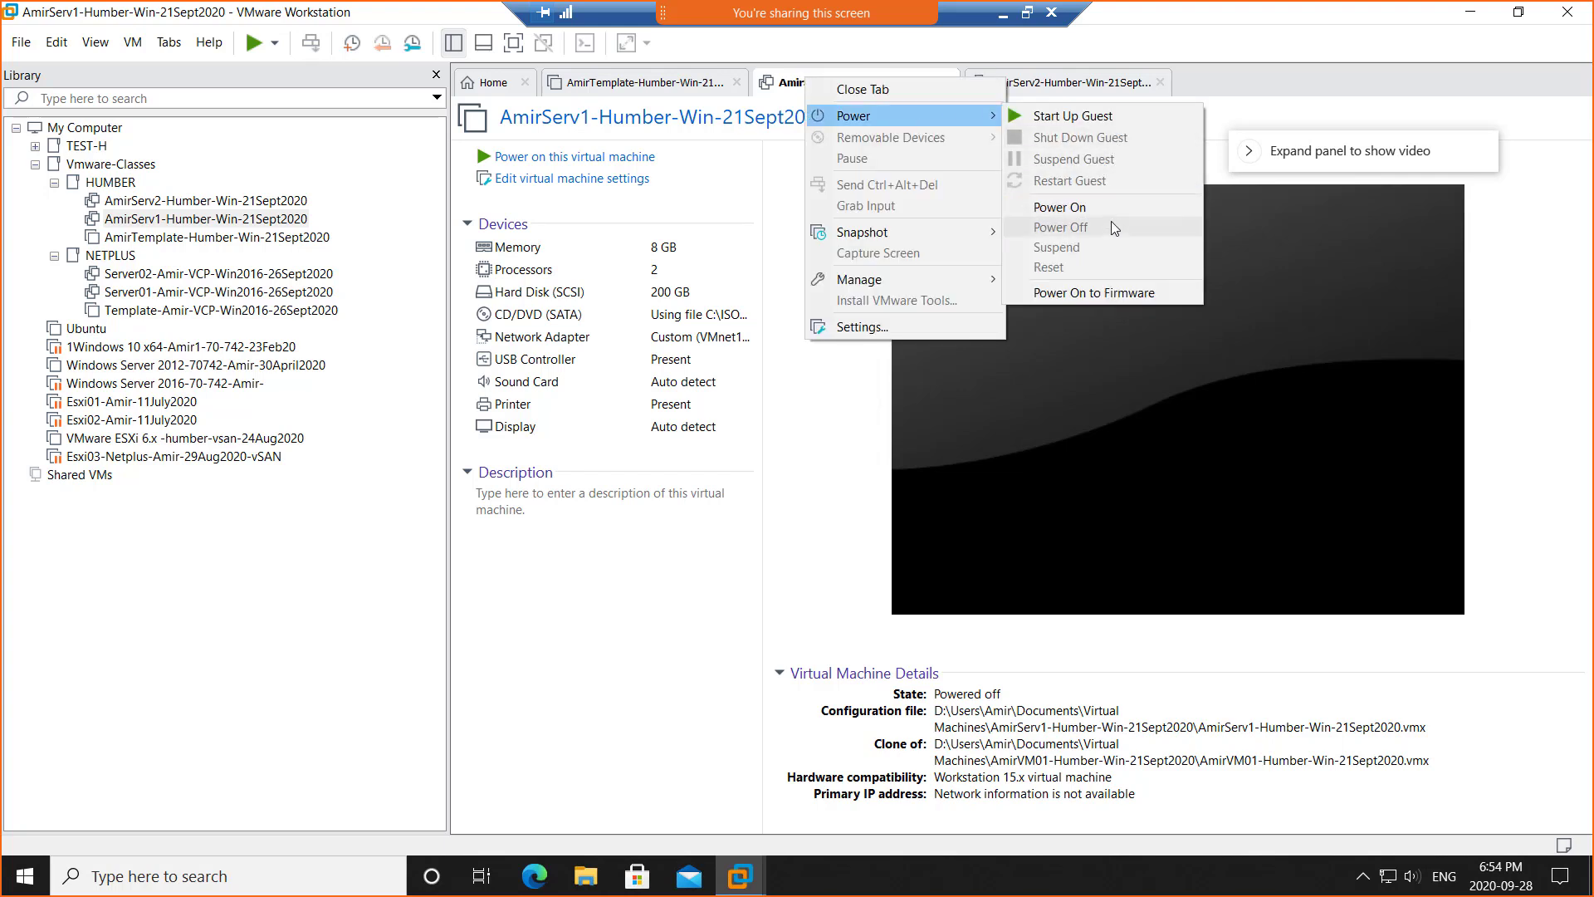
{"action": "left_click", "coordinate": [595, 598]}
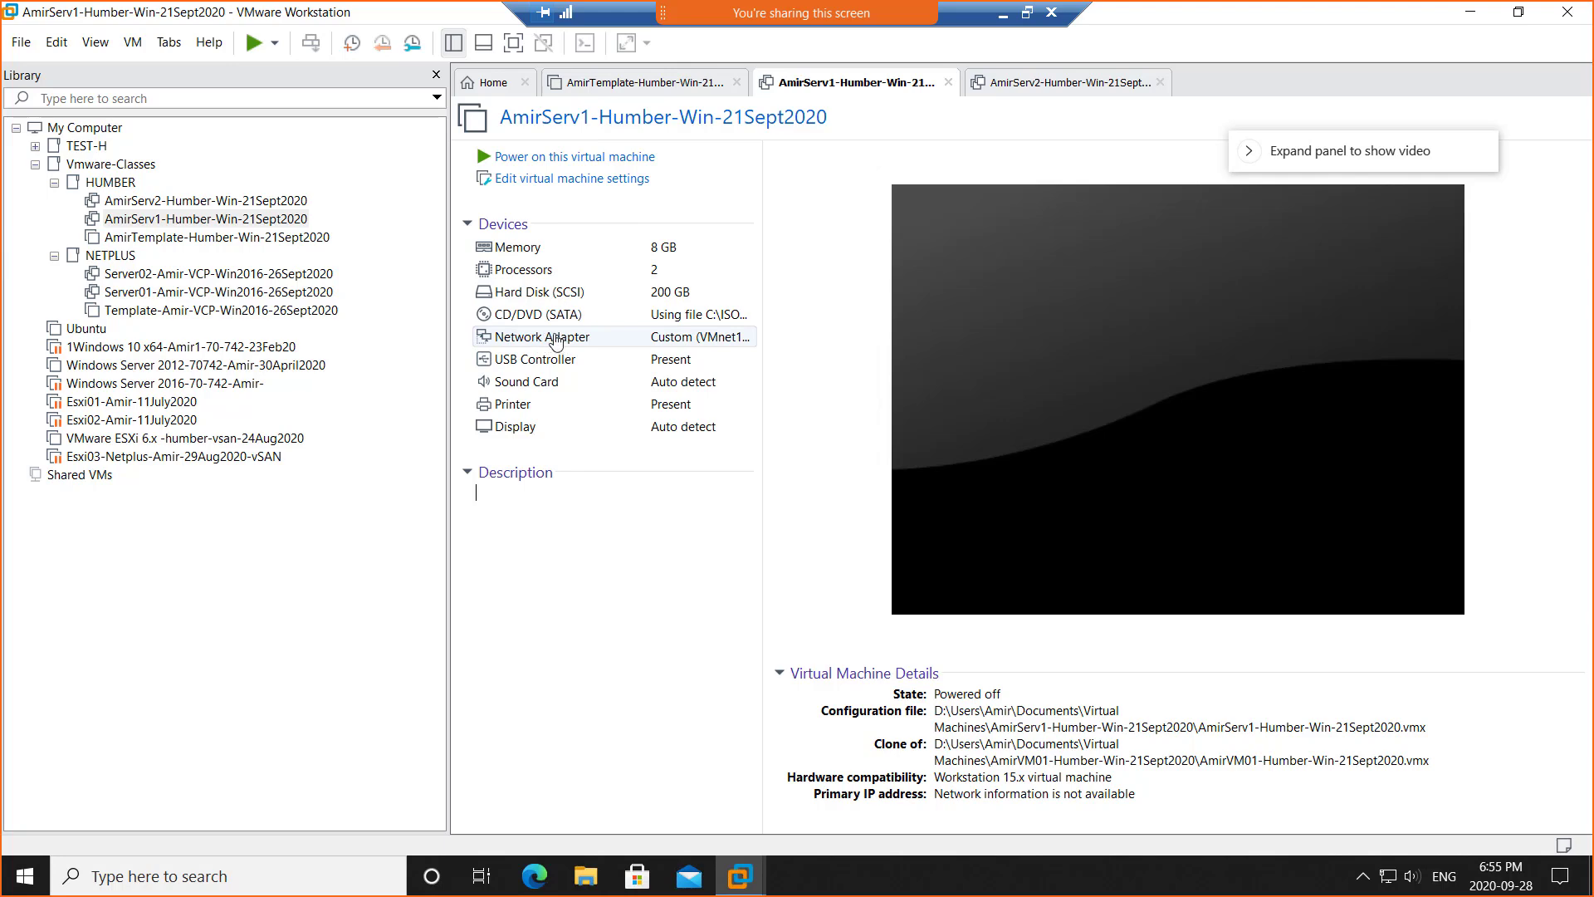
- Change the first clone's network adapter connection to NAT in its virtual machine settings
{"action": "left_click", "coordinate": [573, 339]}
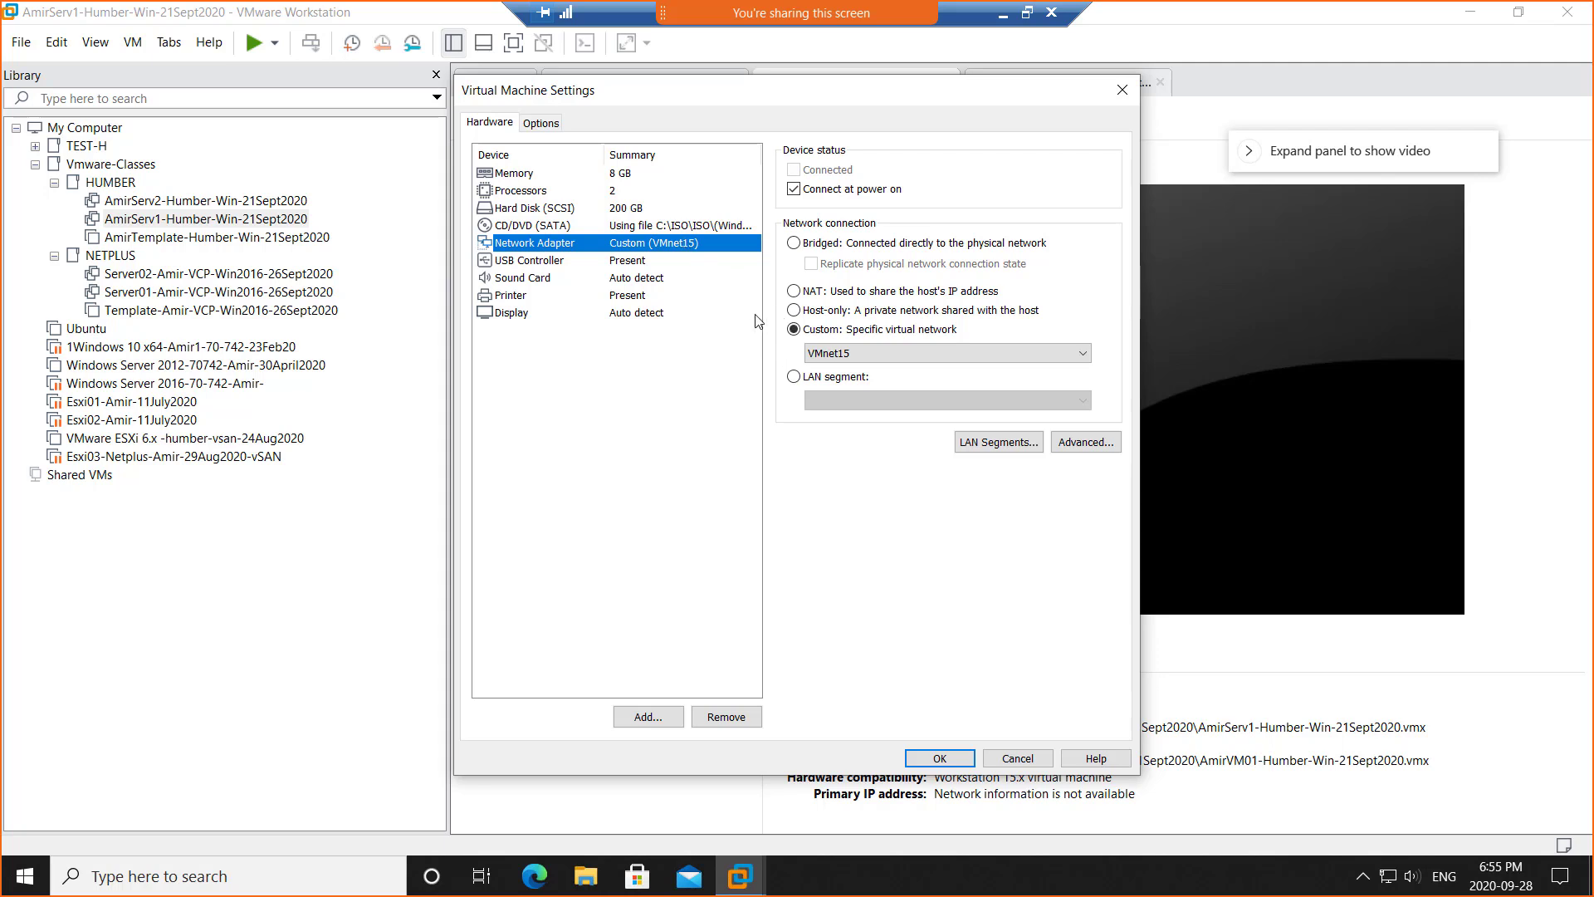
{"action": "left_click", "coordinate": [793, 292]}
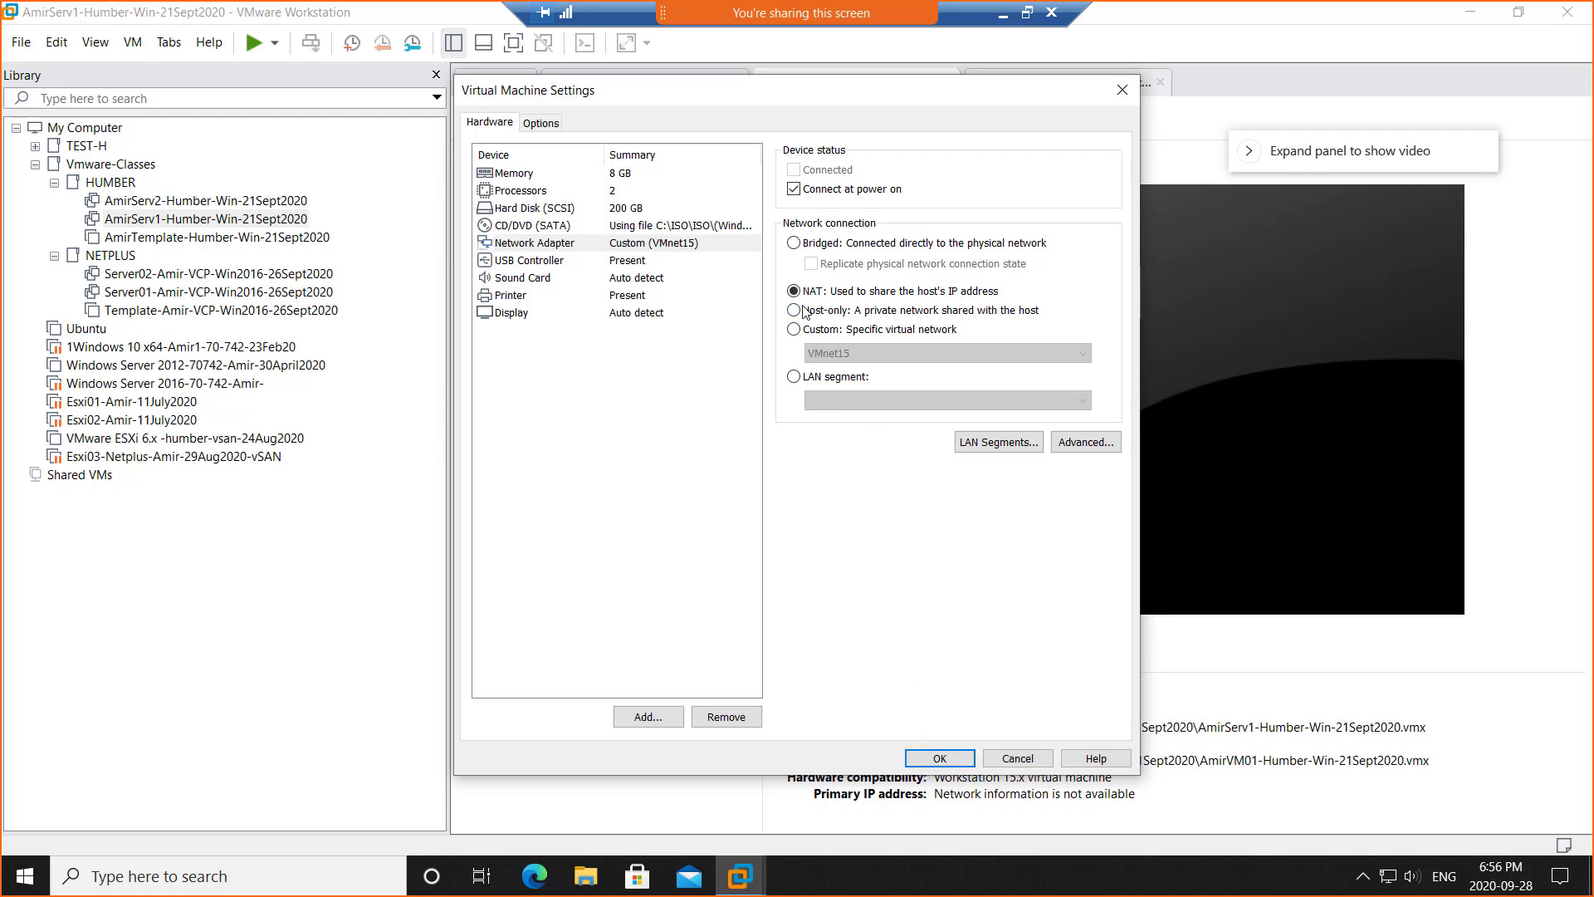
{"action": "left_click", "coordinate": [939, 758]}
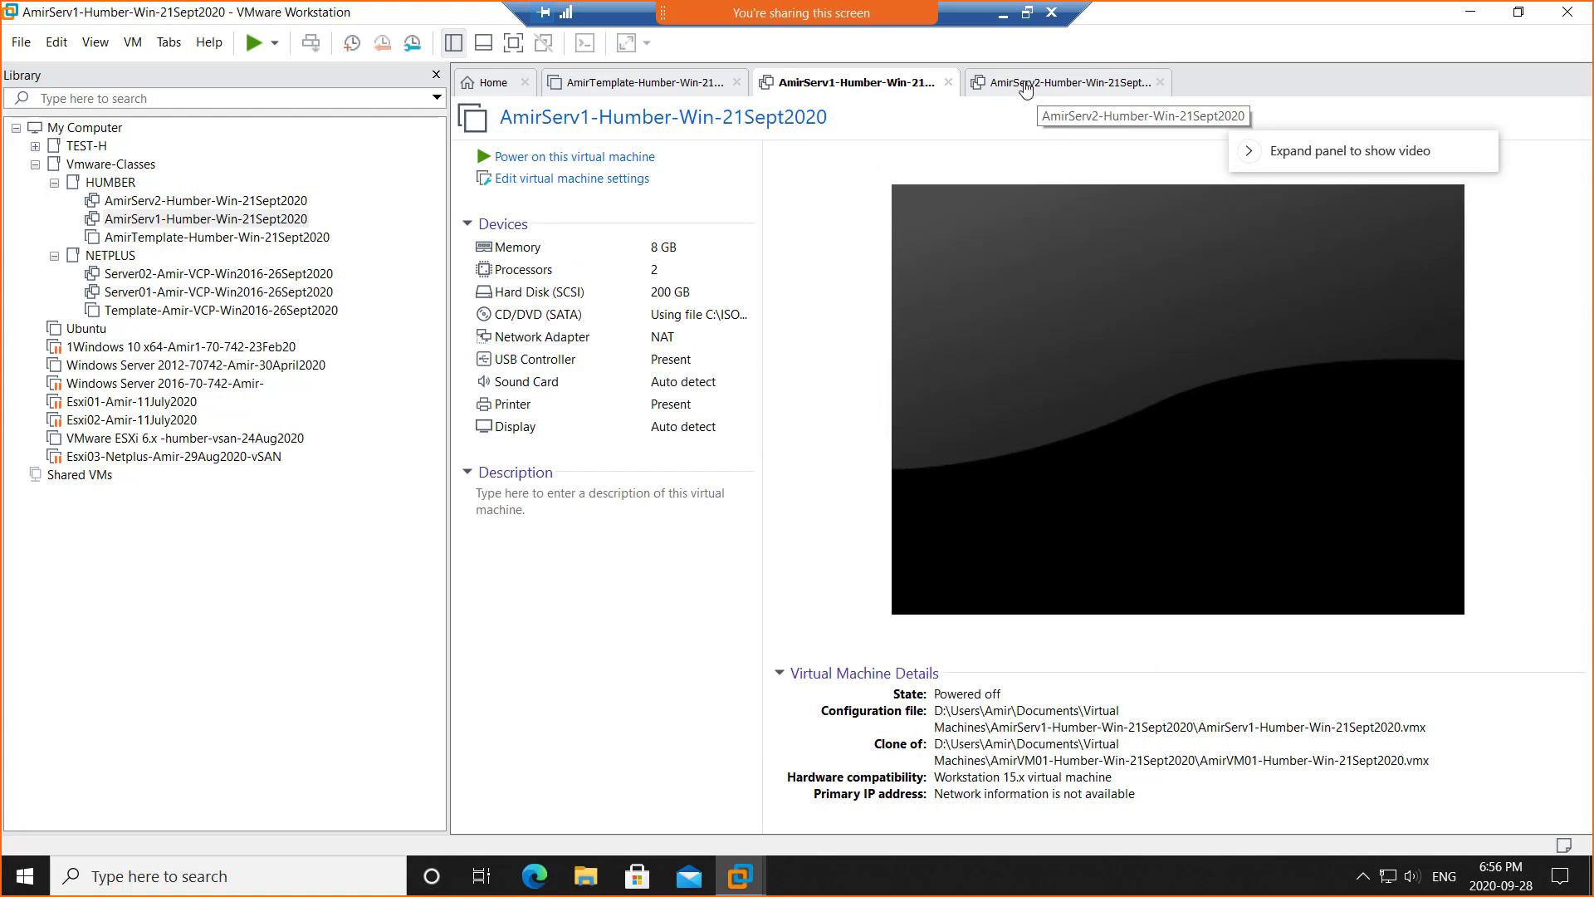
- Change the second clone's network adapter connection to NAT in its virtual machine settings
{"action": "left_click", "coordinate": [1021, 86]}
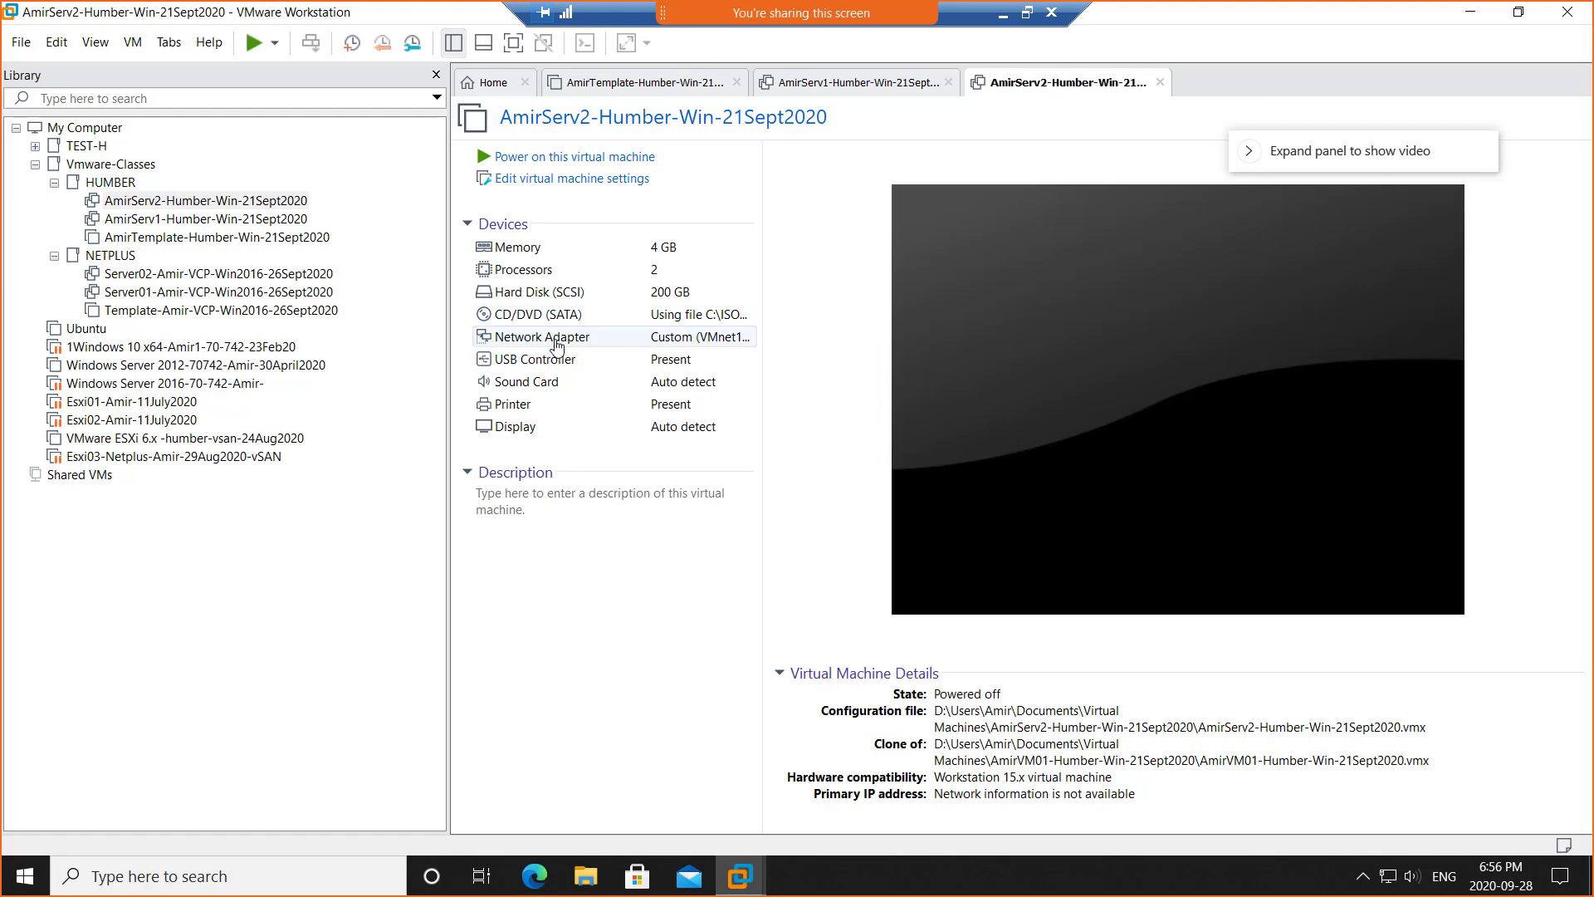
{"action": "left_click", "coordinate": [656, 341]}
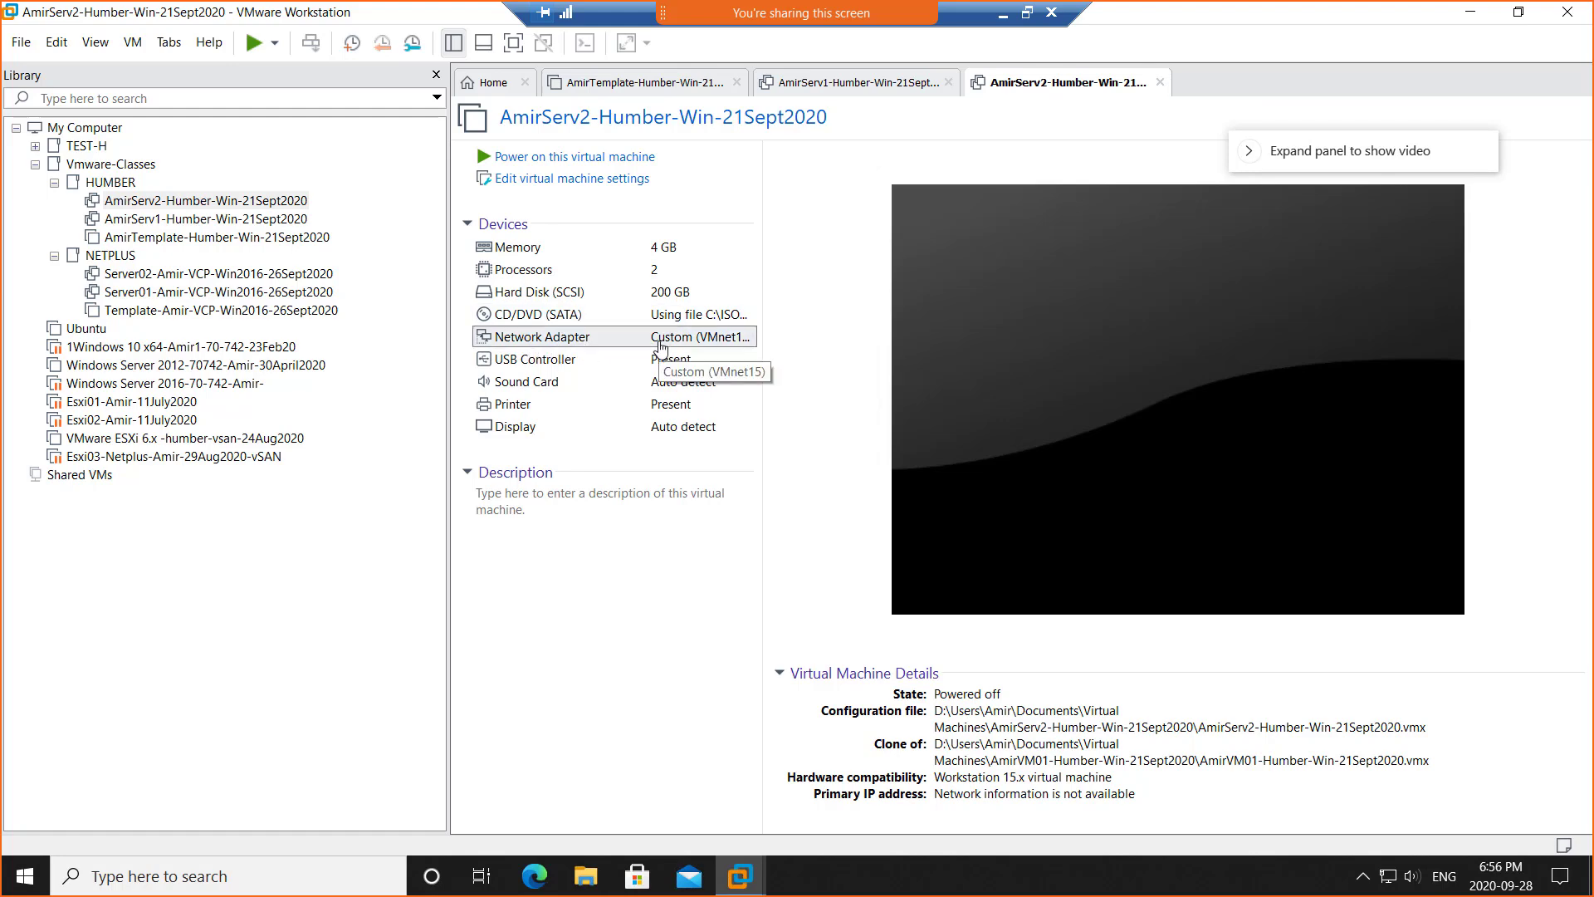
{"action": "double_click", "coordinate": [660, 347]}
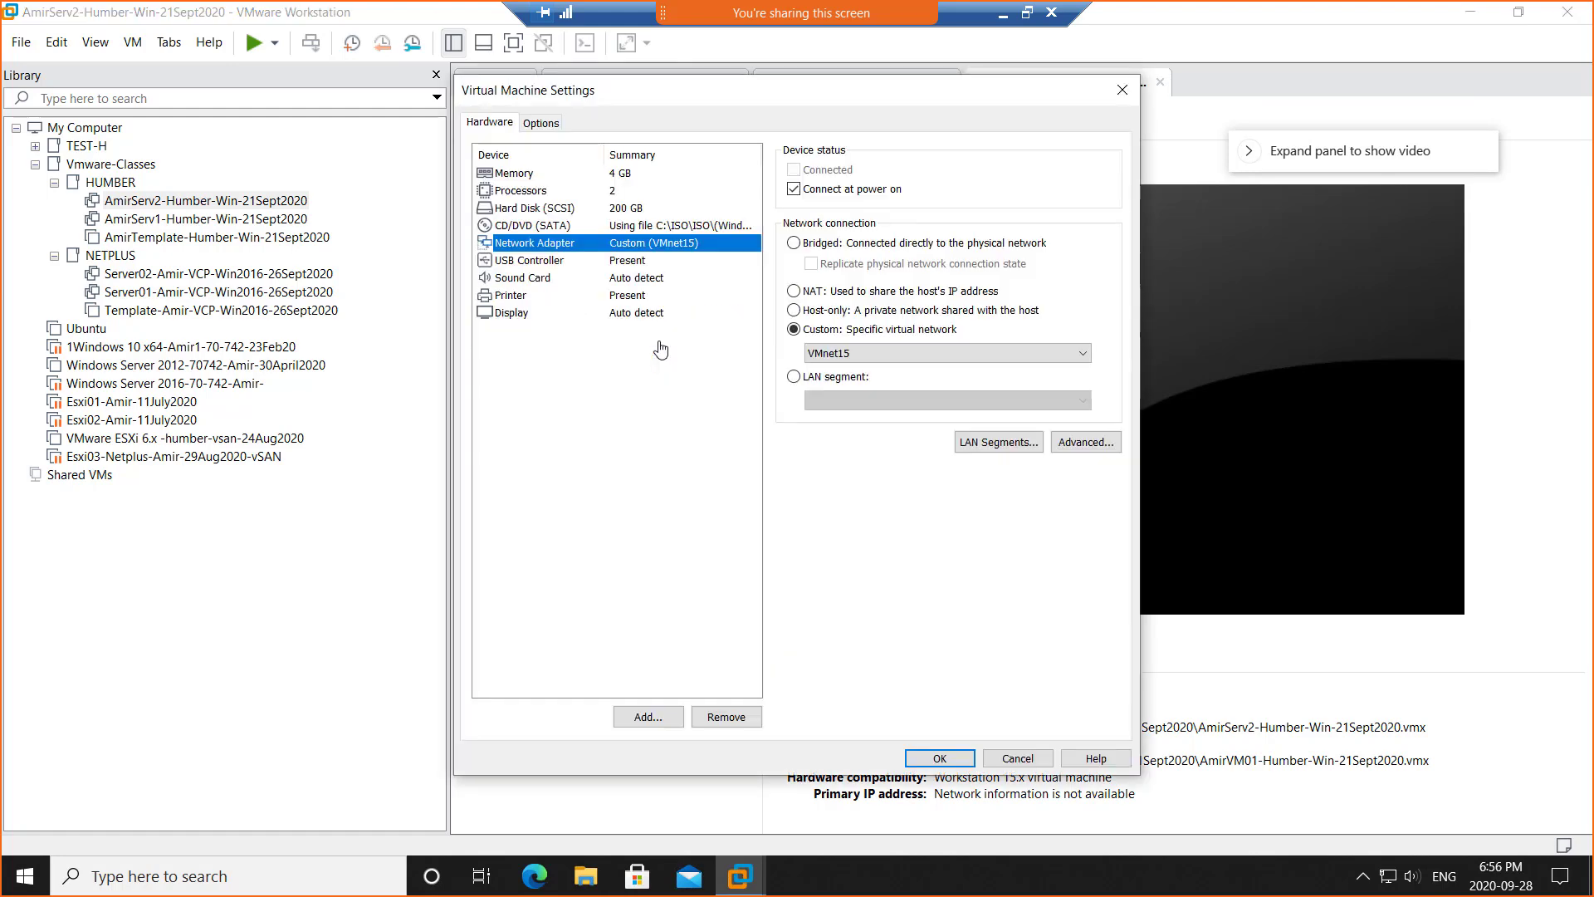
{"action": "left_click", "coordinate": [795, 290]}
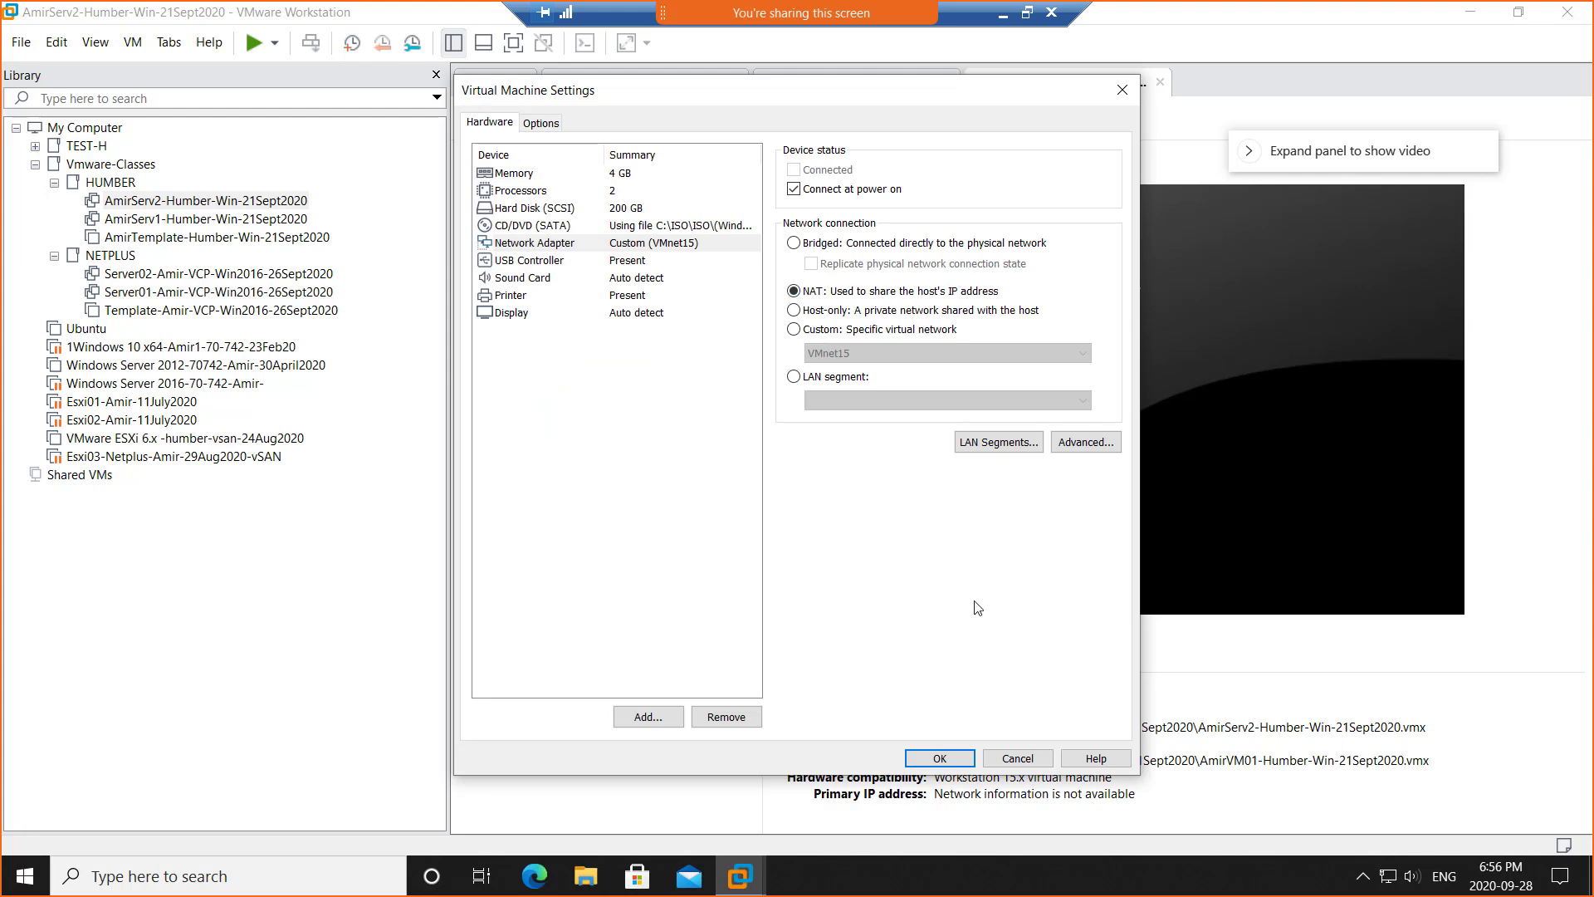
{"action": "left_click", "coordinate": [937, 759]}
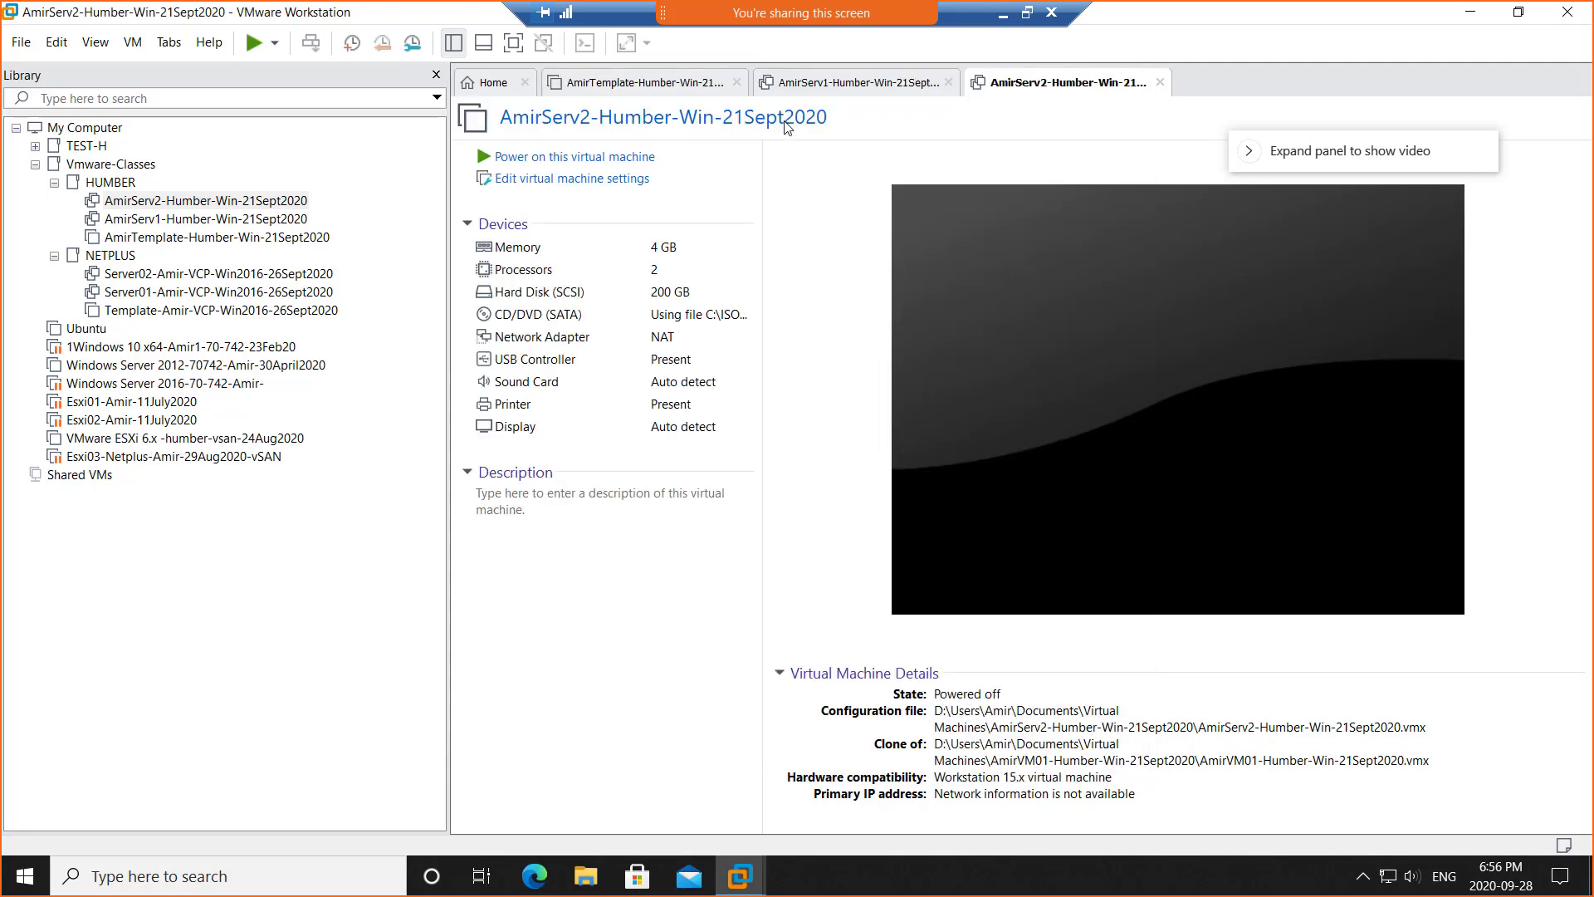
- Power on the first clone after checking both clones' network settings
{"action": "left_click", "coordinate": [825, 88]}
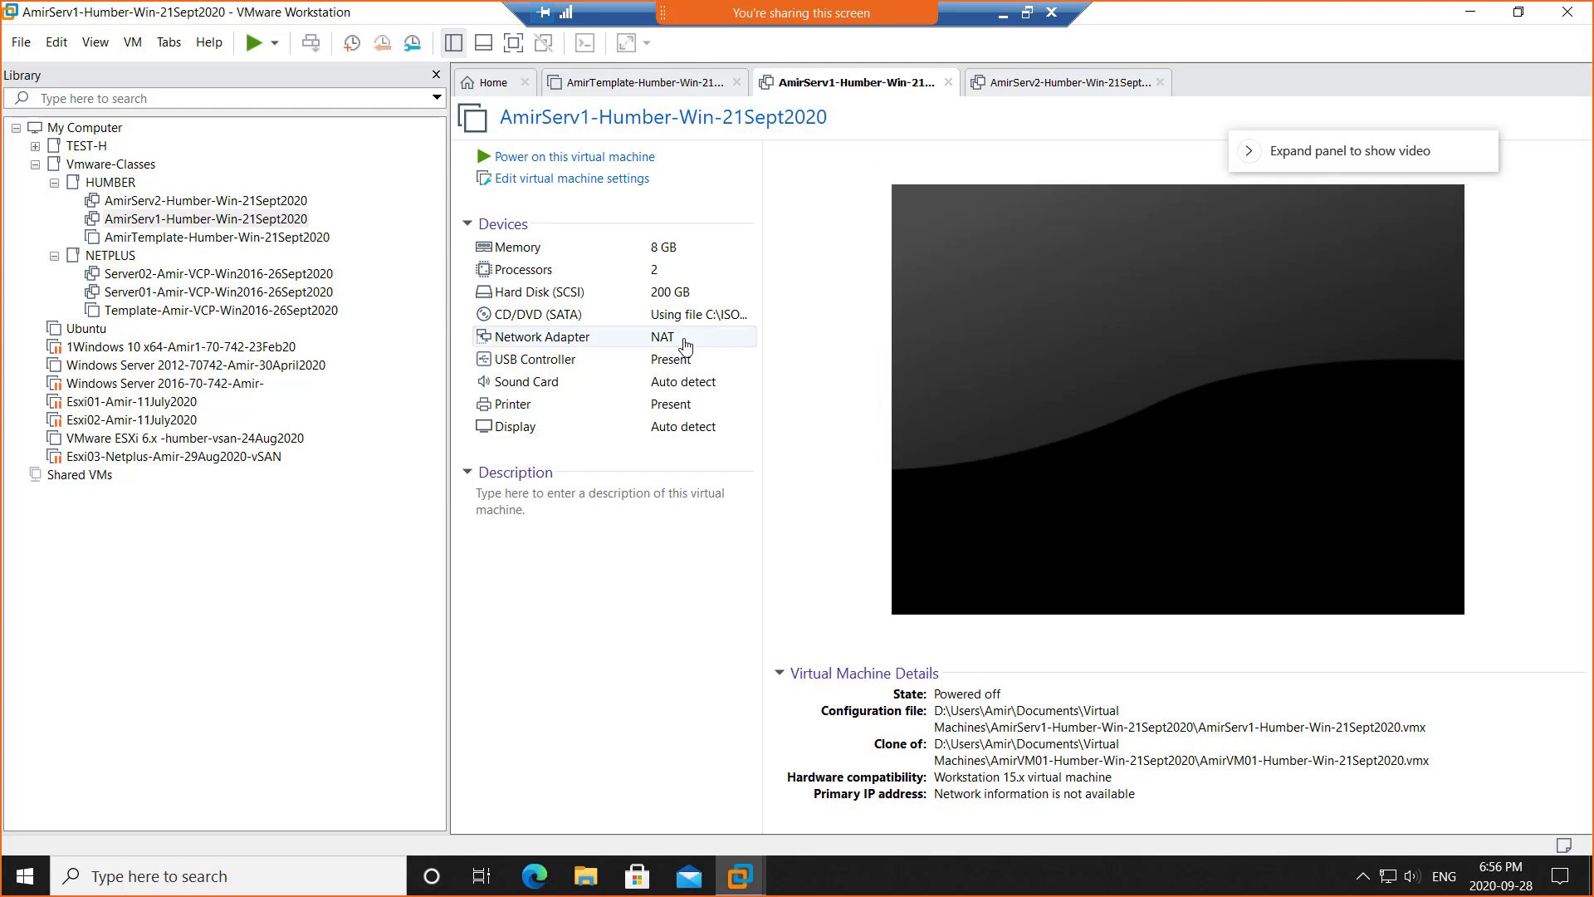
{"action": "left_click", "coordinate": [1030, 84]}
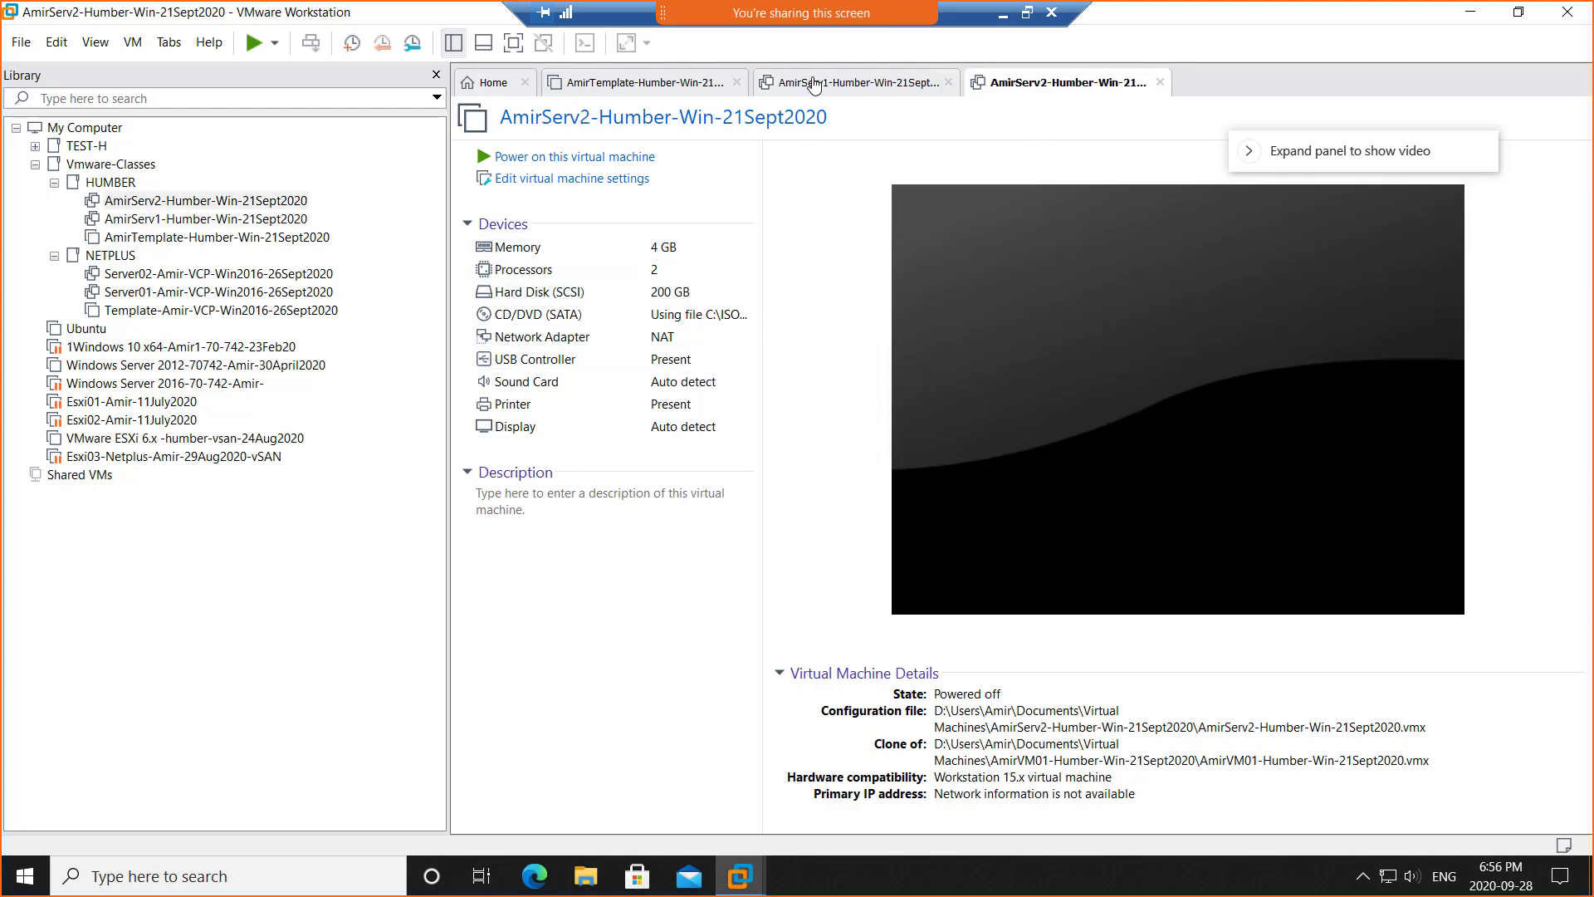
{"action": "left_click", "coordinate": [814, 88]}
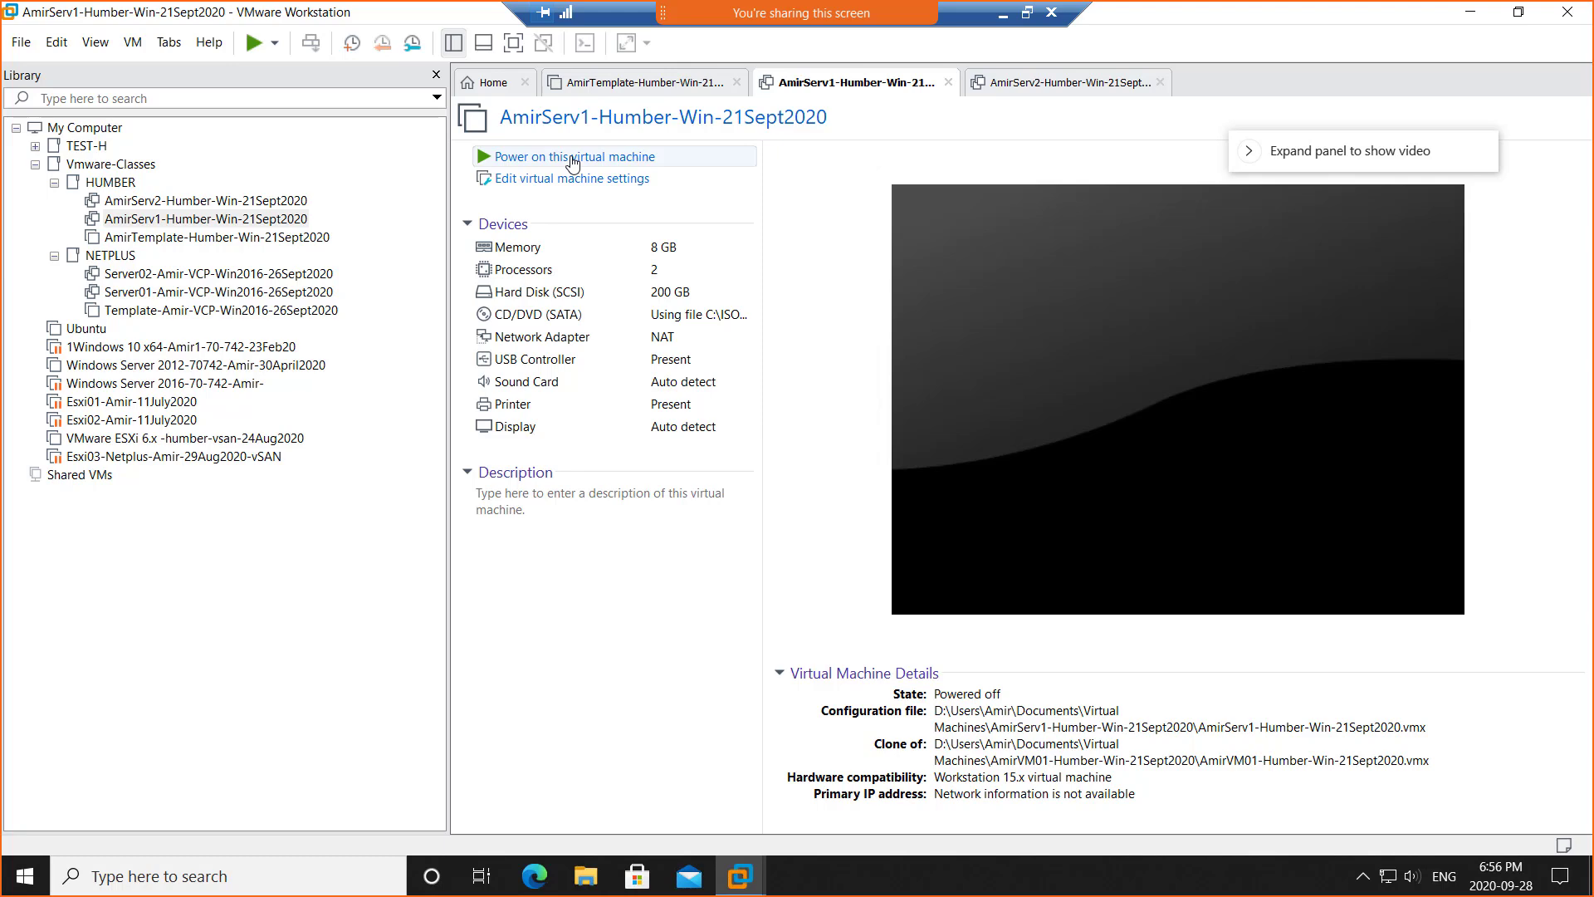
{"action": "left_click", "coordinate": [572, 158]}
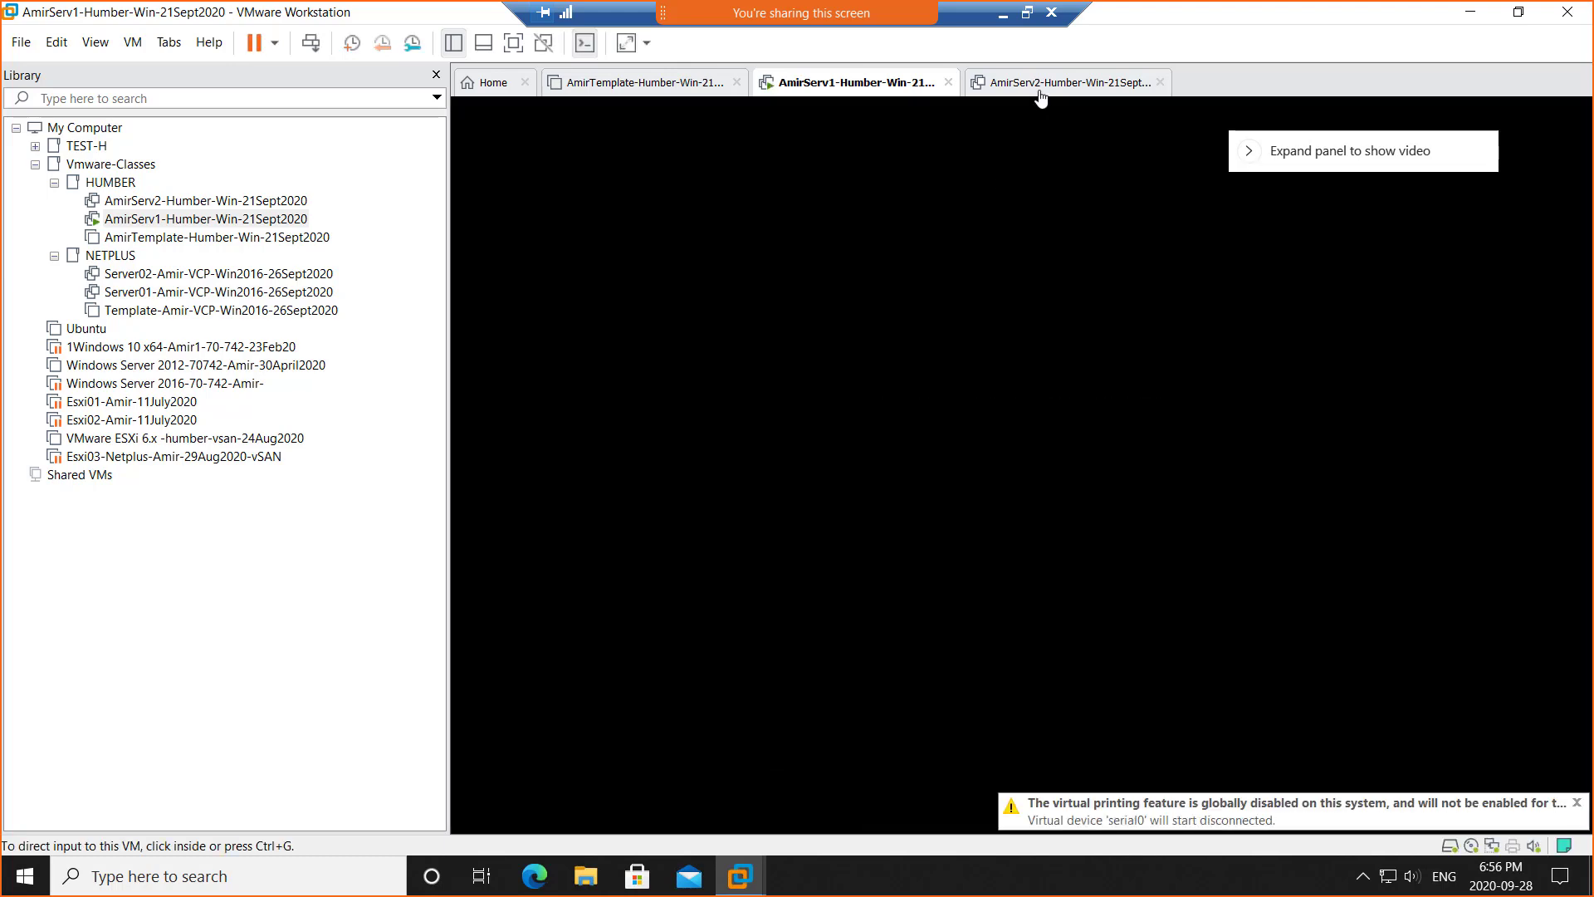
- Power on the second clone and narrow the library pane
{"action": "left_click", "coordinate": [1039, 83]}
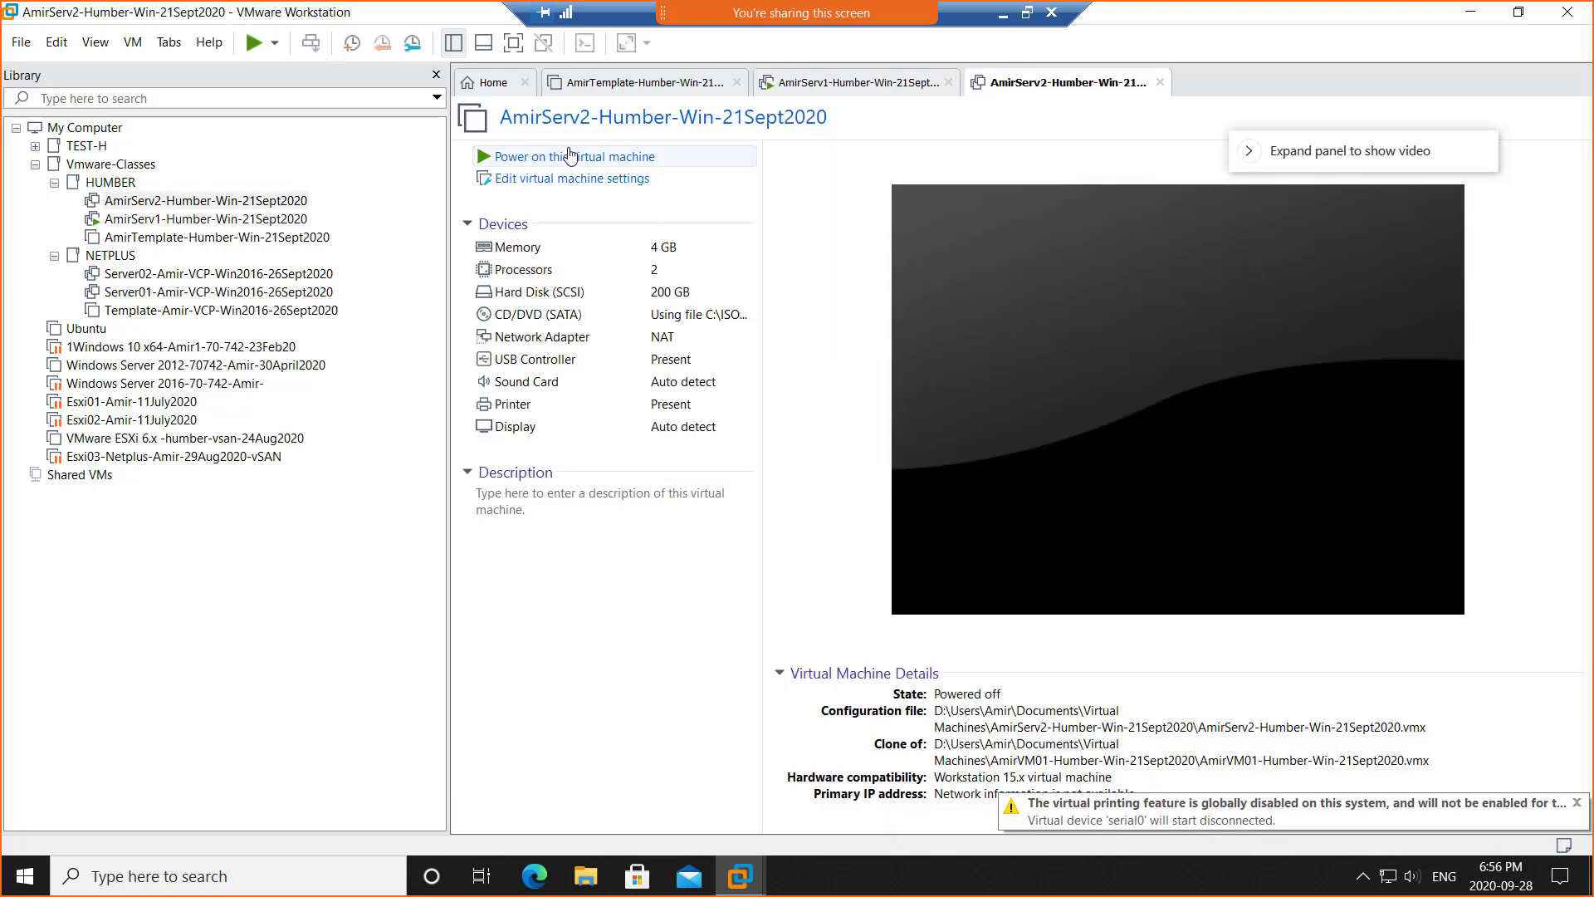
{"action": "left_click", "coordinate": [565, 156]}
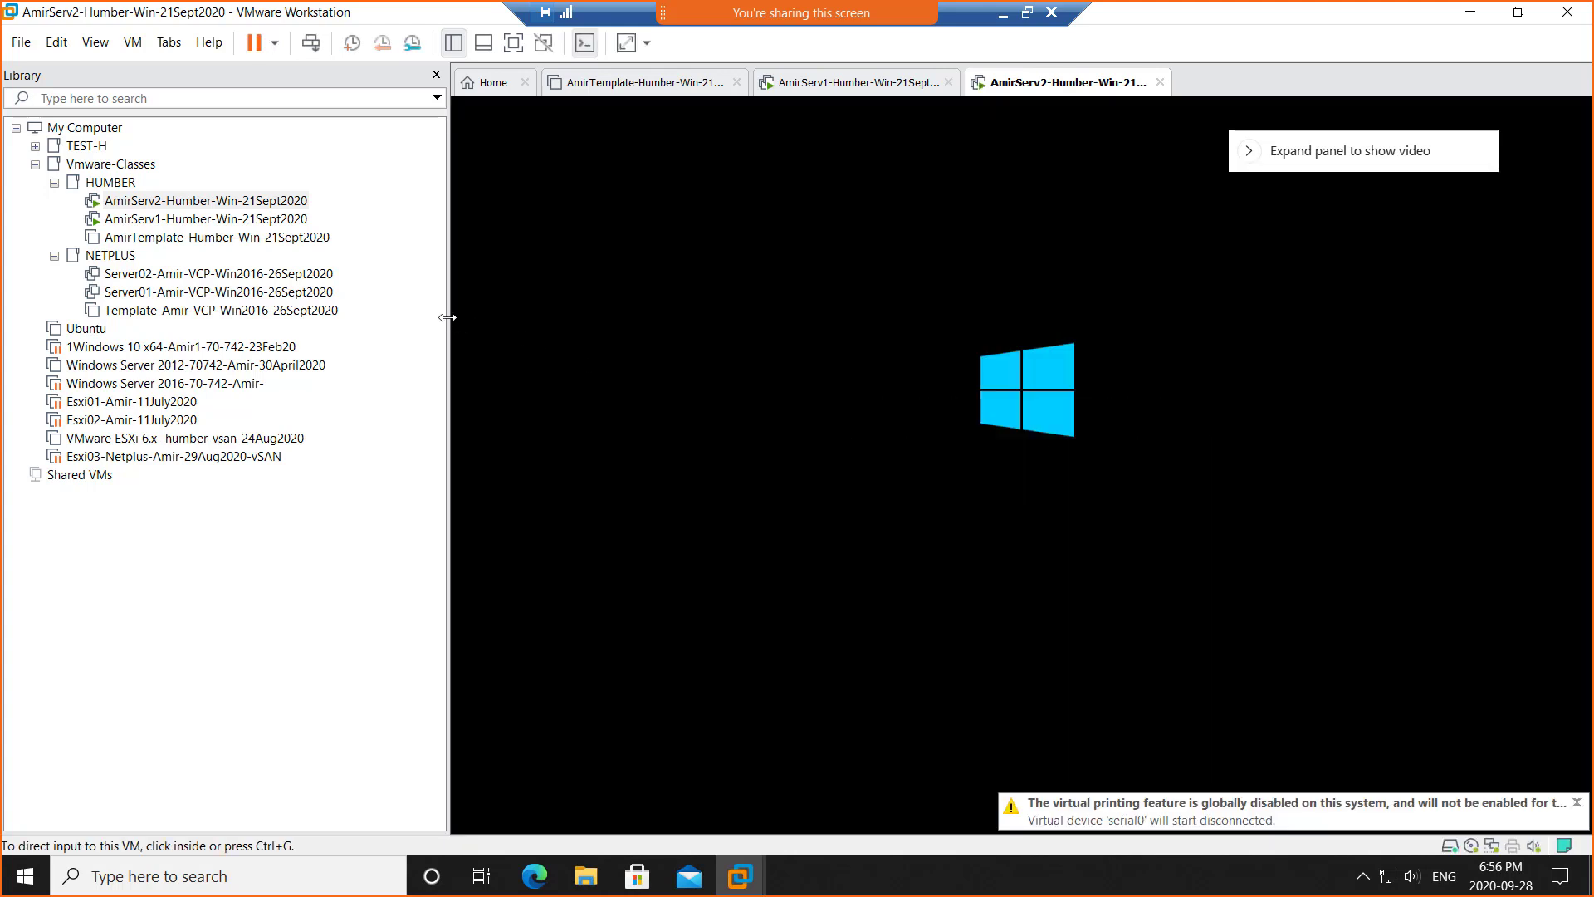
{"action": "left_click_drag", "start_coordinate": [447, 317], "coordinate": [221, 317]}
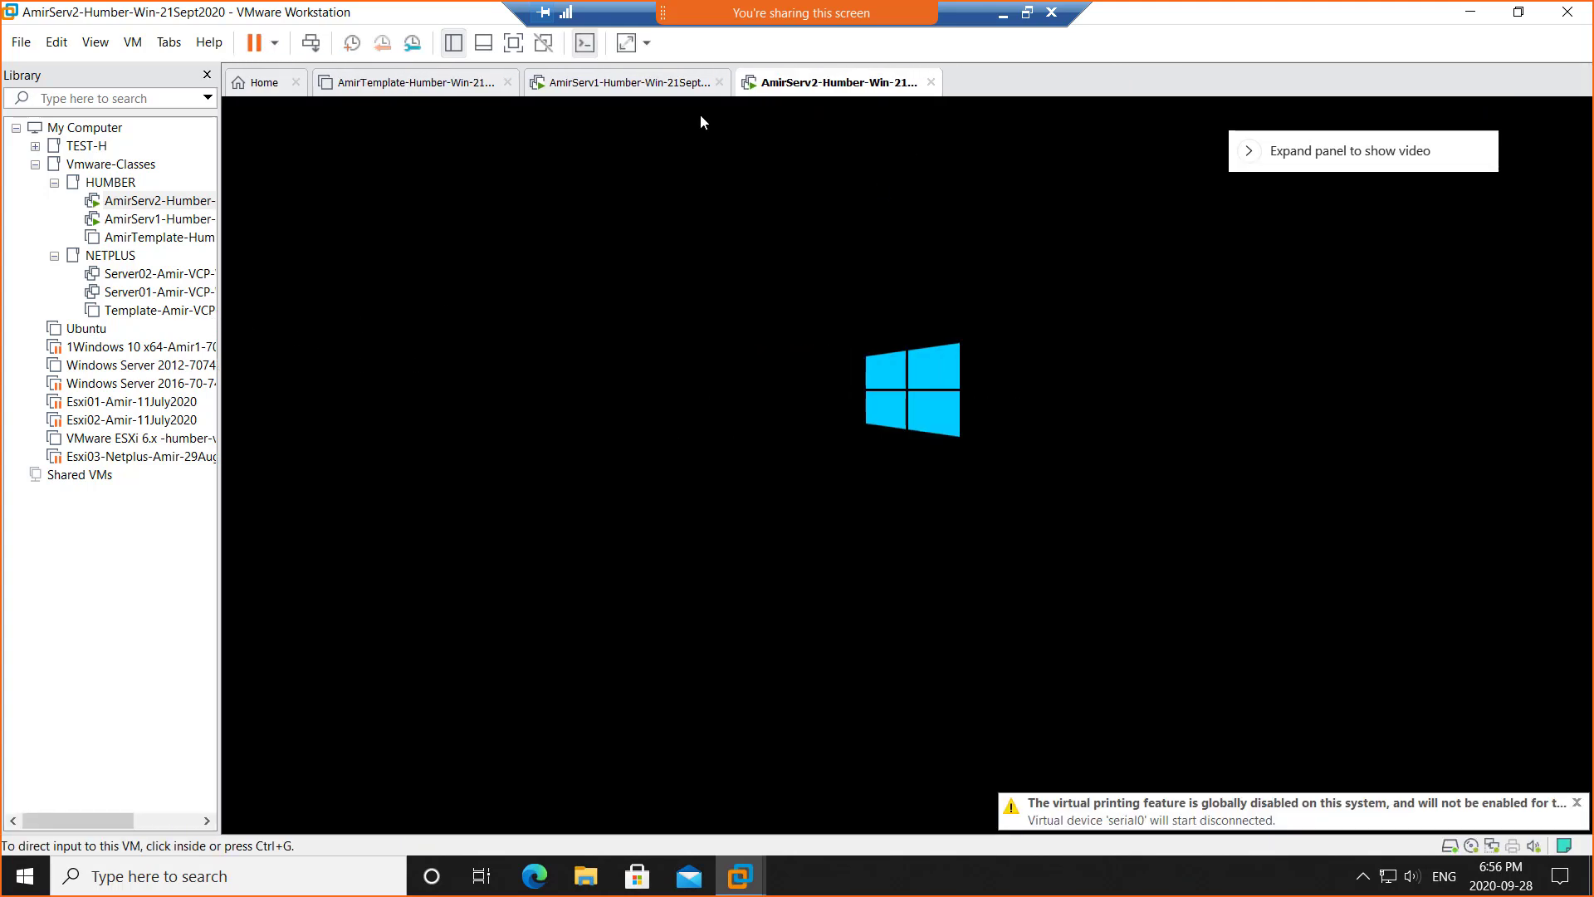
- Check both clones' boot progress by switching between their tabs
{"action": "left_click", "coordinate": [603, 86]}
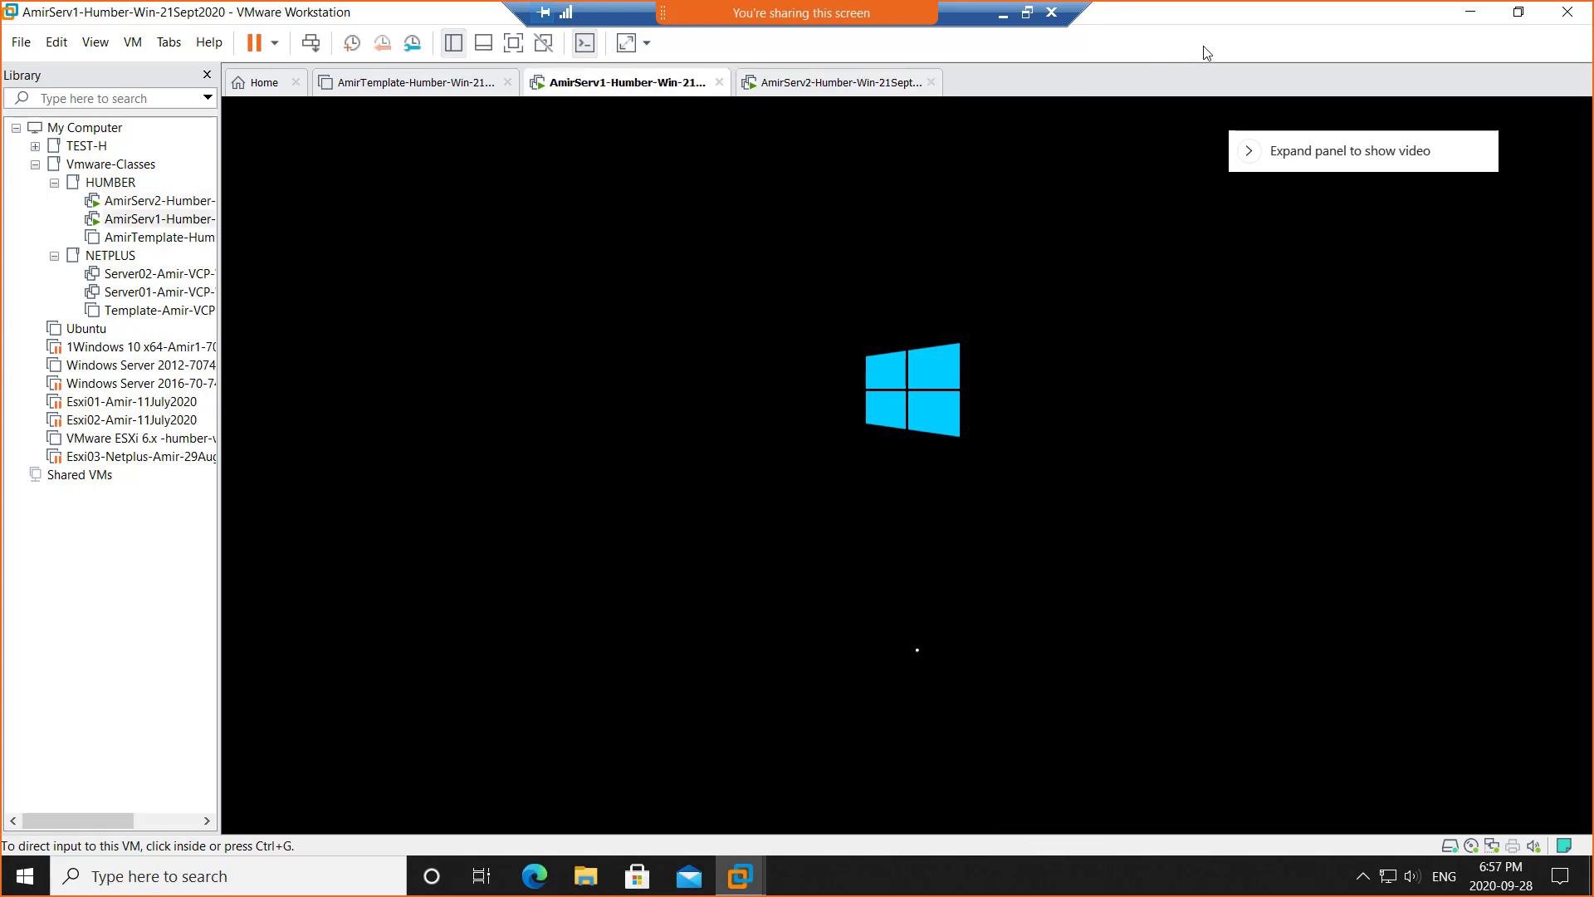
{"action": "left_click", "coordinate": [818, 86]}
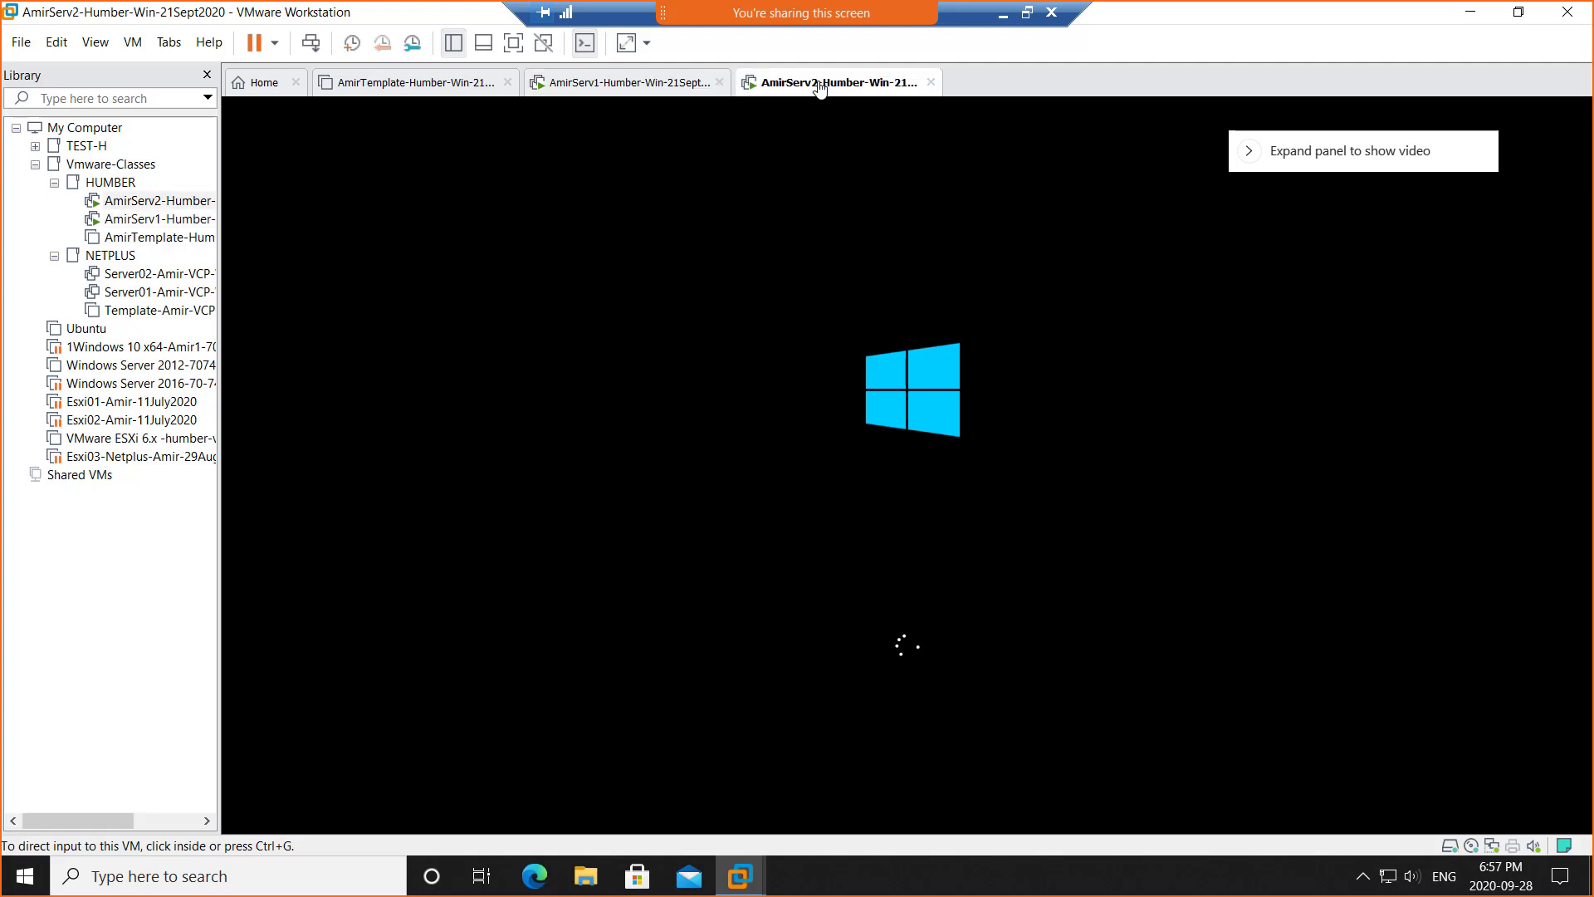
{"action": "left_click", "coordinate": [618, 86]}
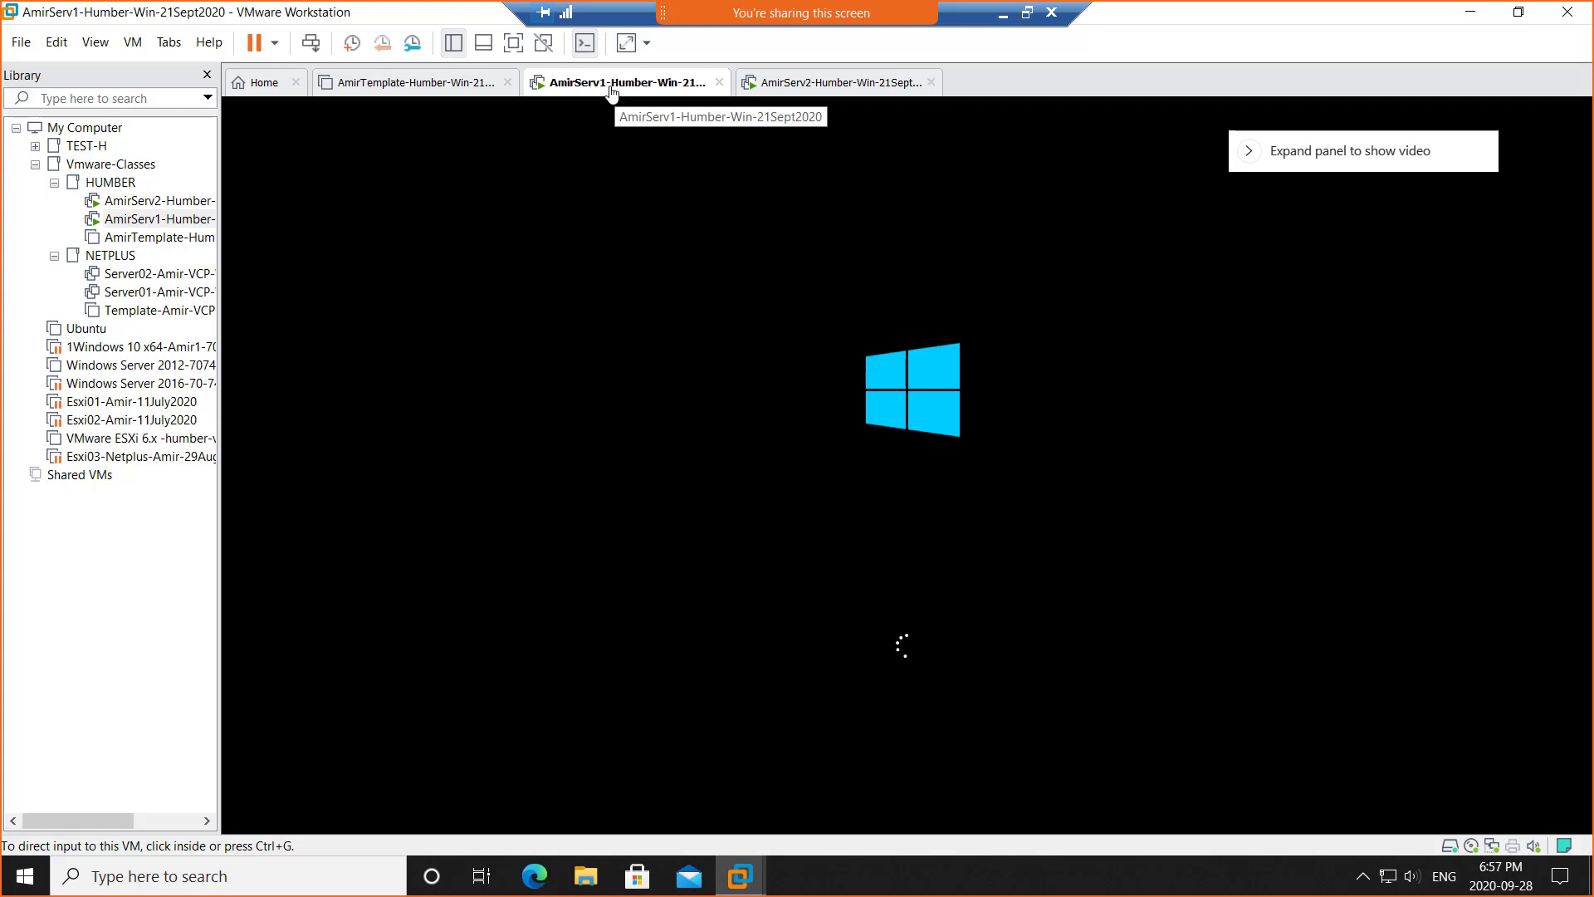
- Restore the remote window and add a class password line to the OneNote class notes
{"action": "left_click", "coordinate": [1028, 13]}
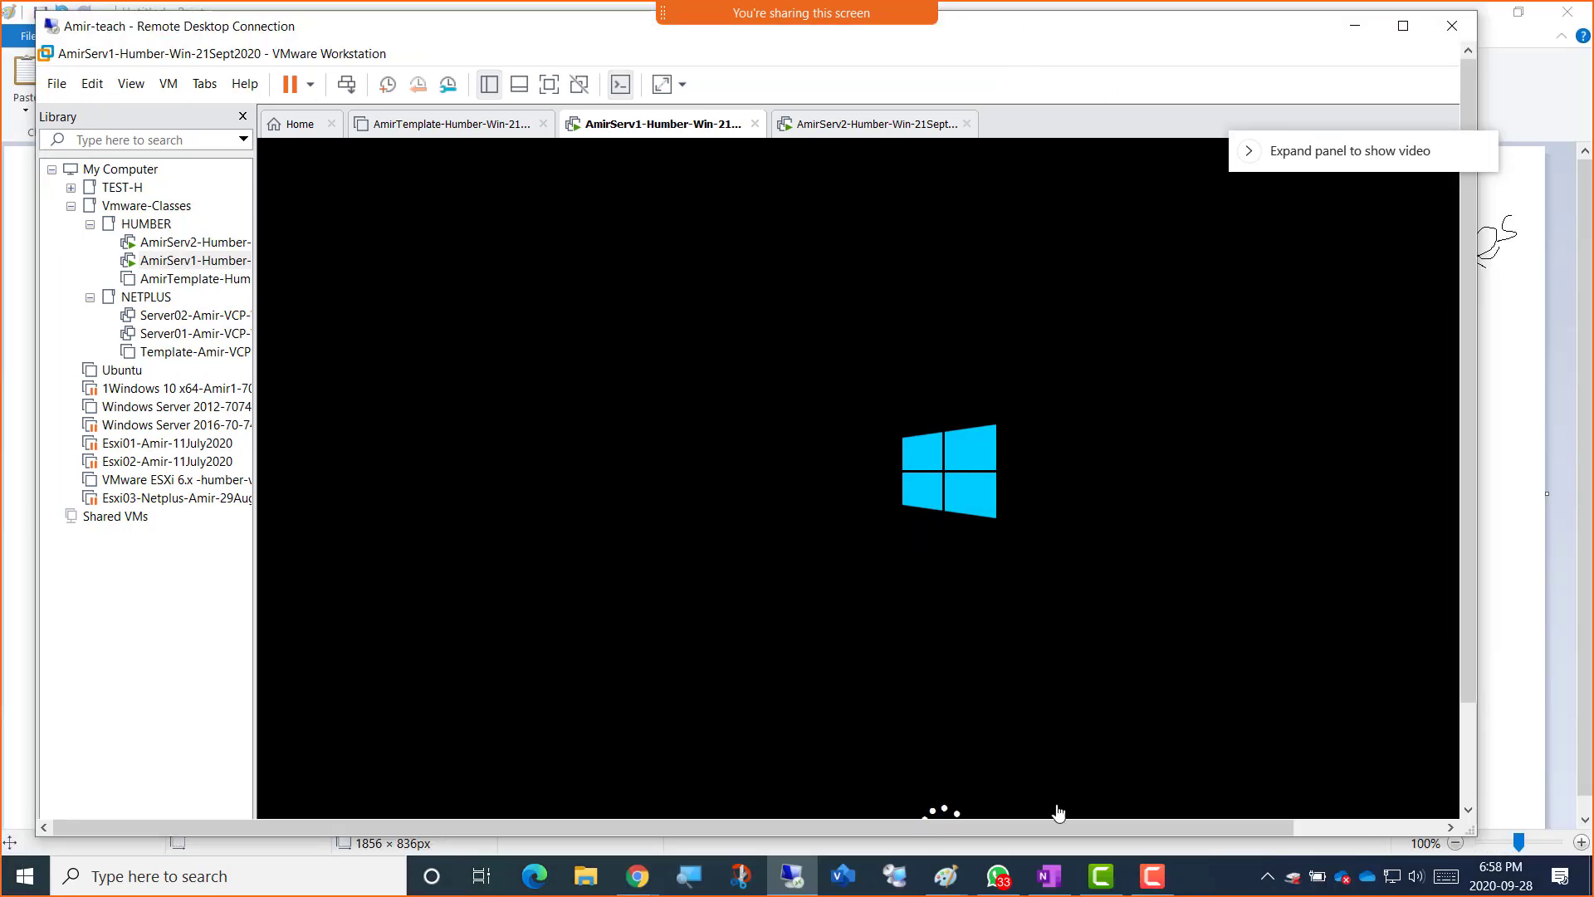
{"action": "left_click", "coordinate": [1056, 885]}
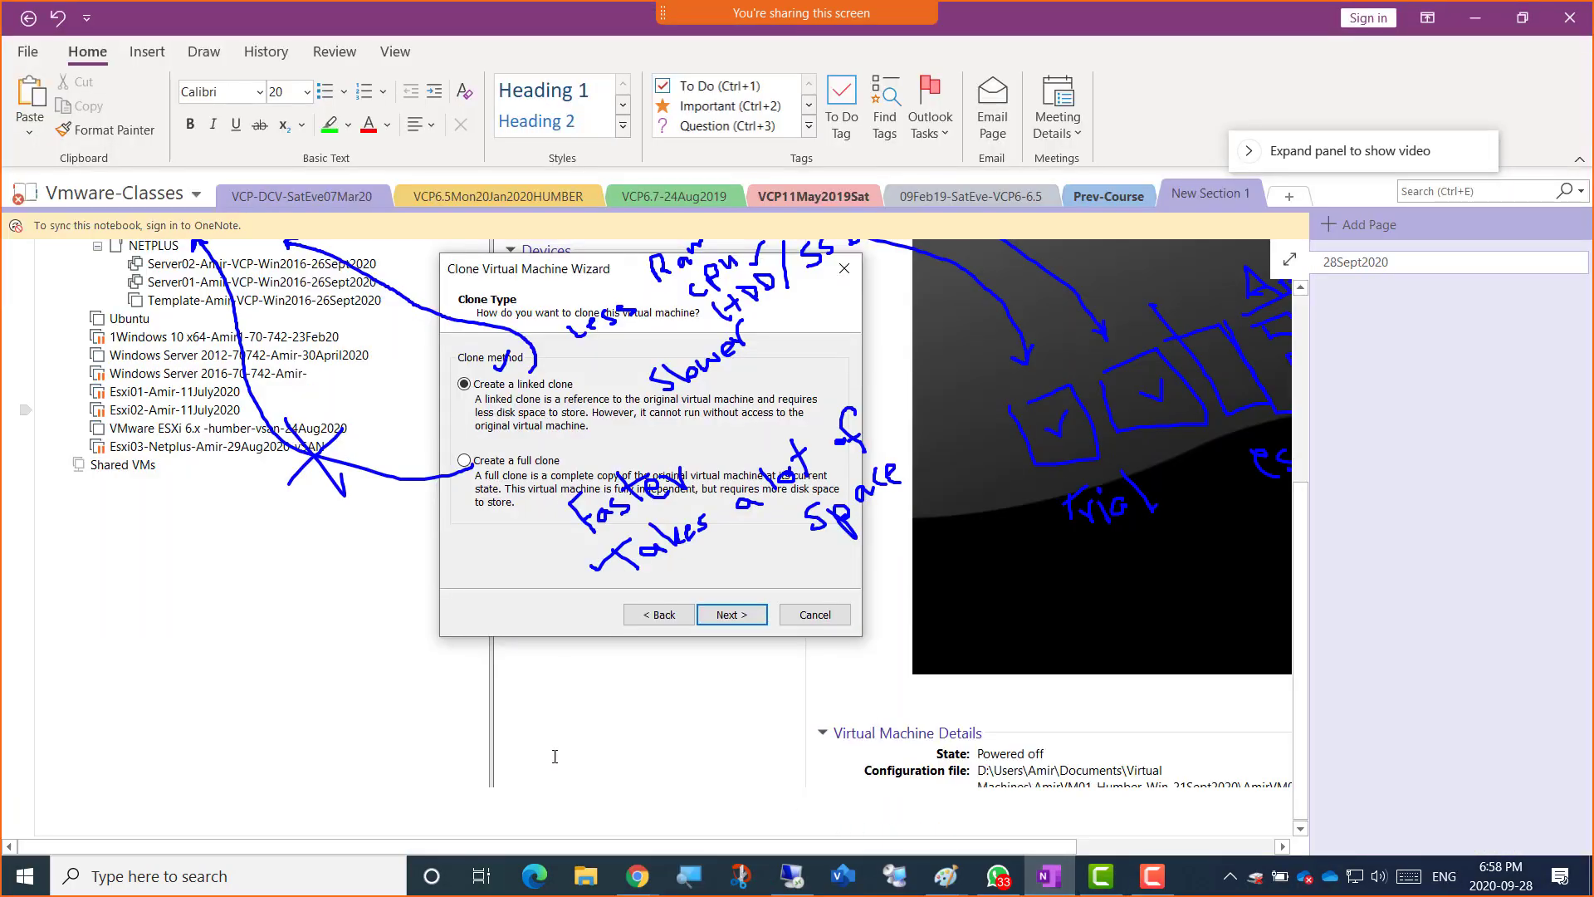
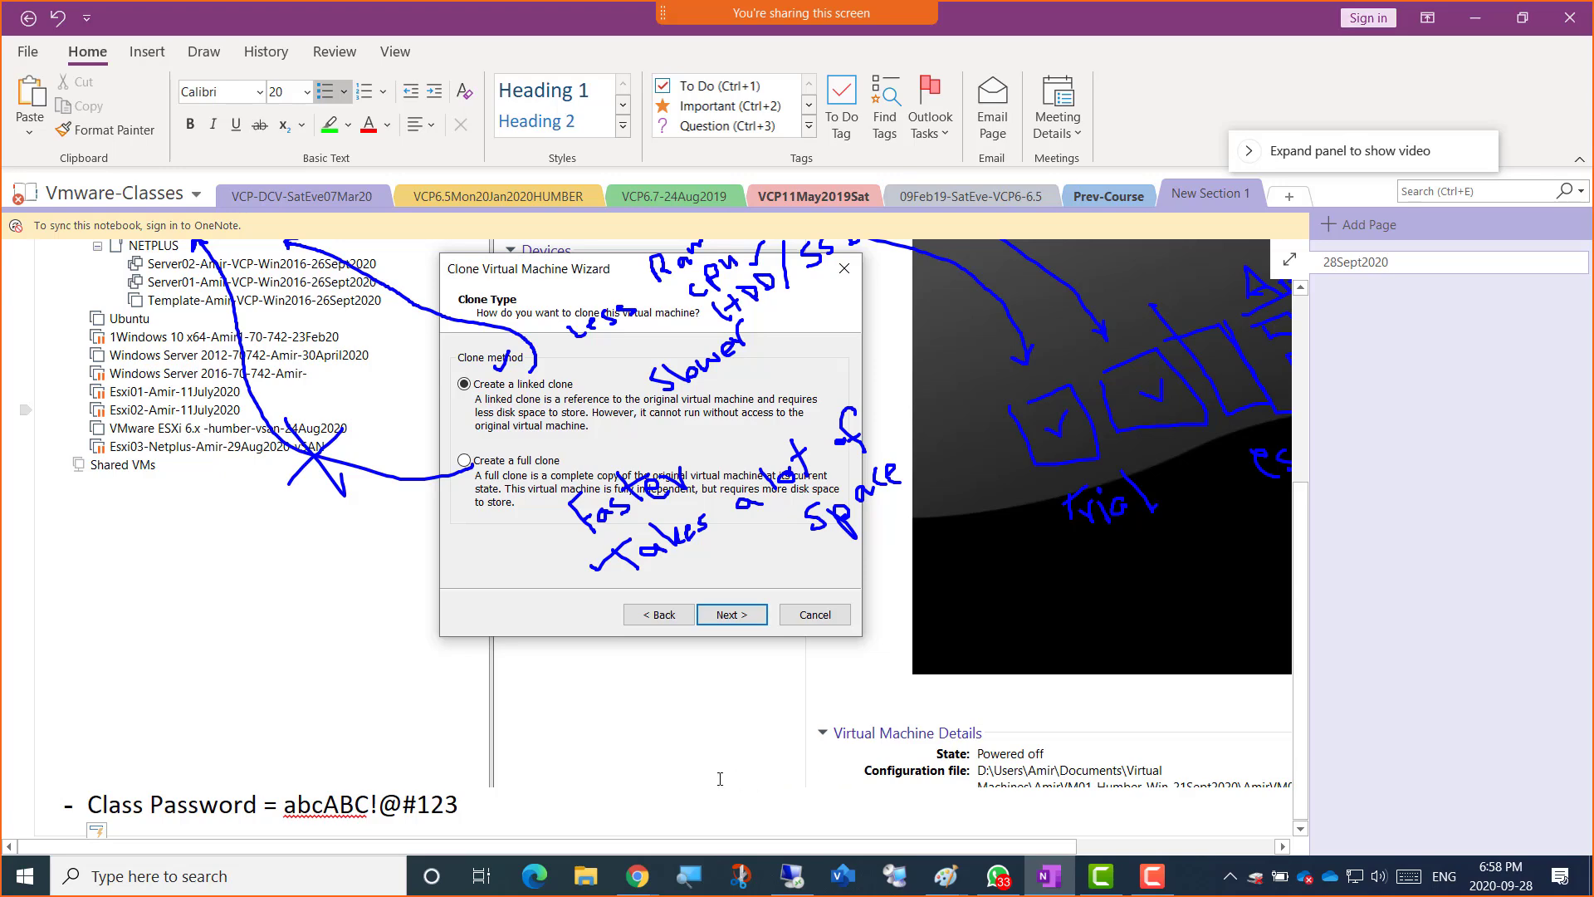
- Return to the first clone and accept the default region settings and licence terms in Windows setup
{"action": "key", "text": "alt+Tab"}
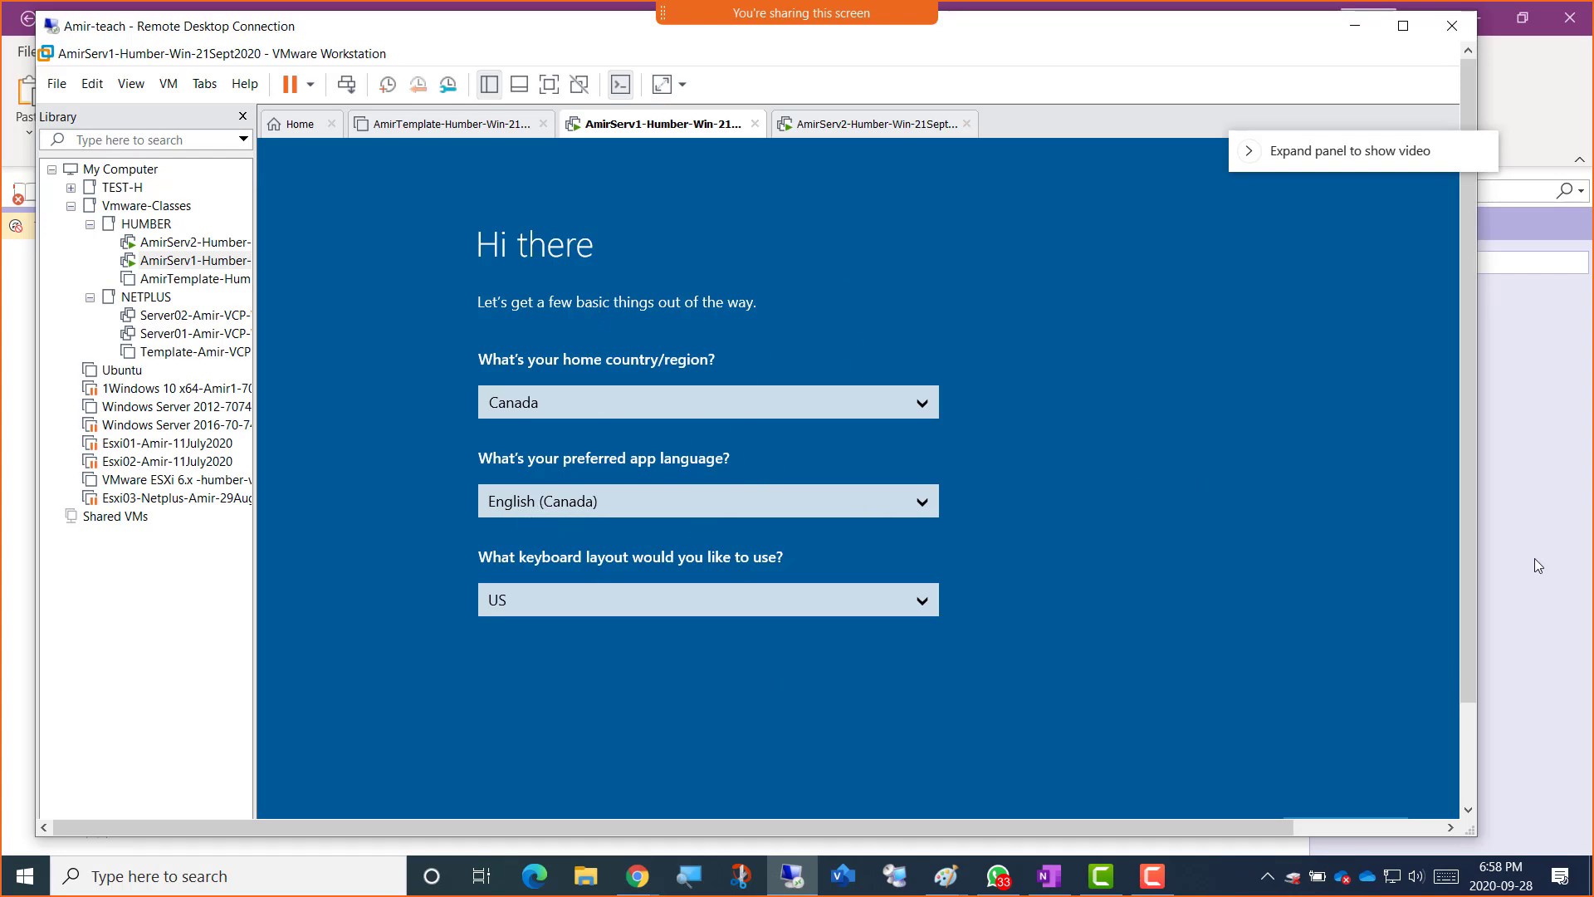
{"action": "left_click_drag", "start_coordinate": [1472, 544], "coordinate": [1471, 654]}
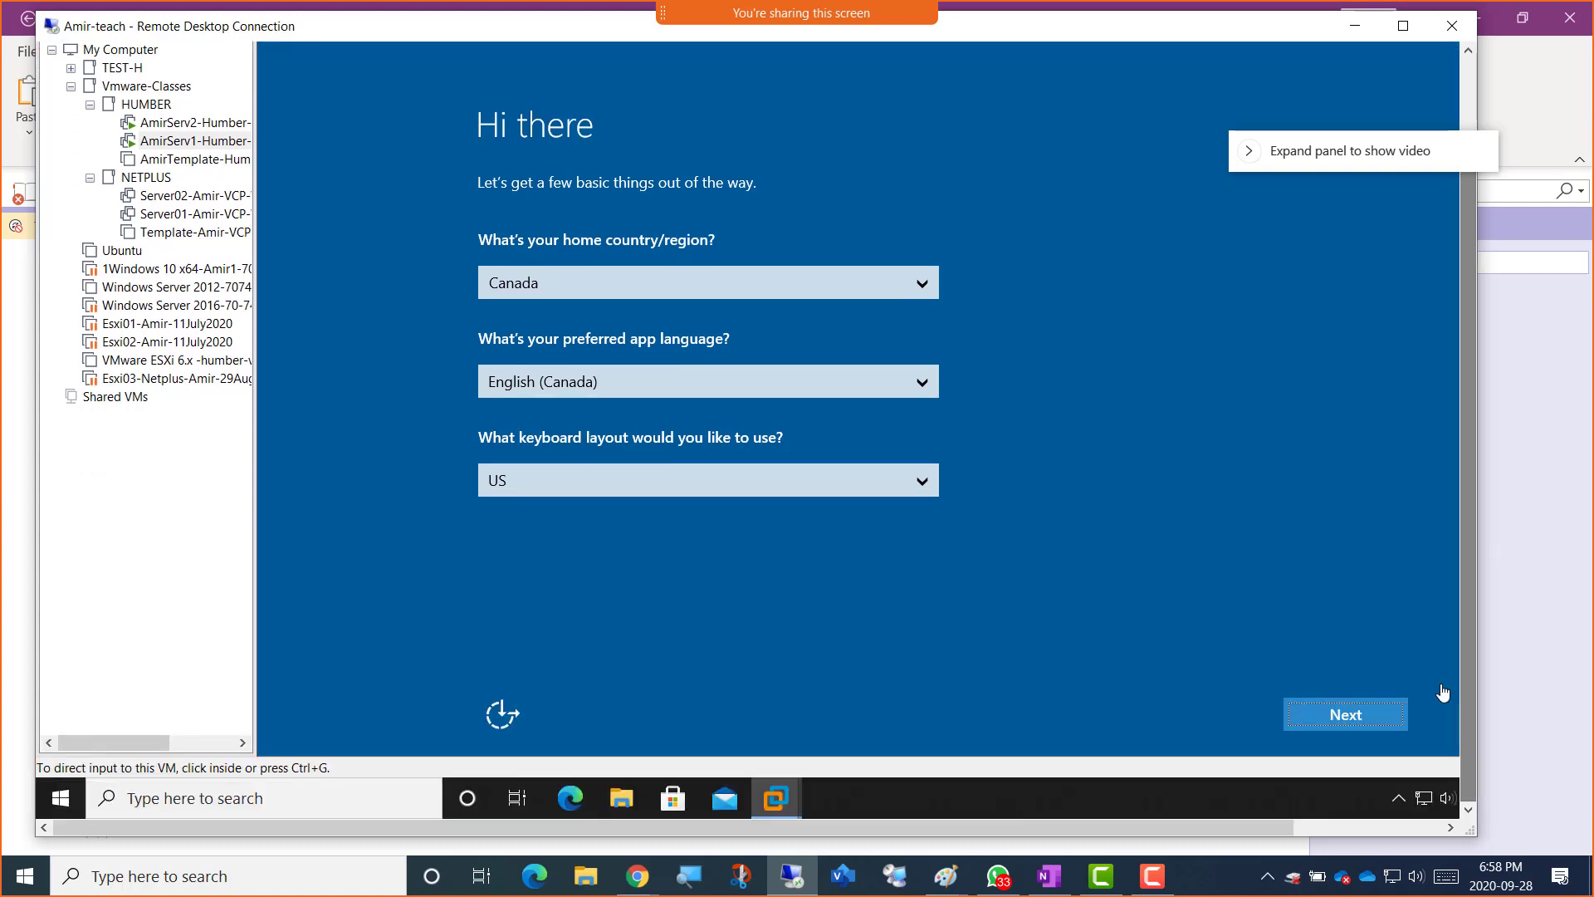
{"action": "left_click", "coordinate": [1348, 719]}
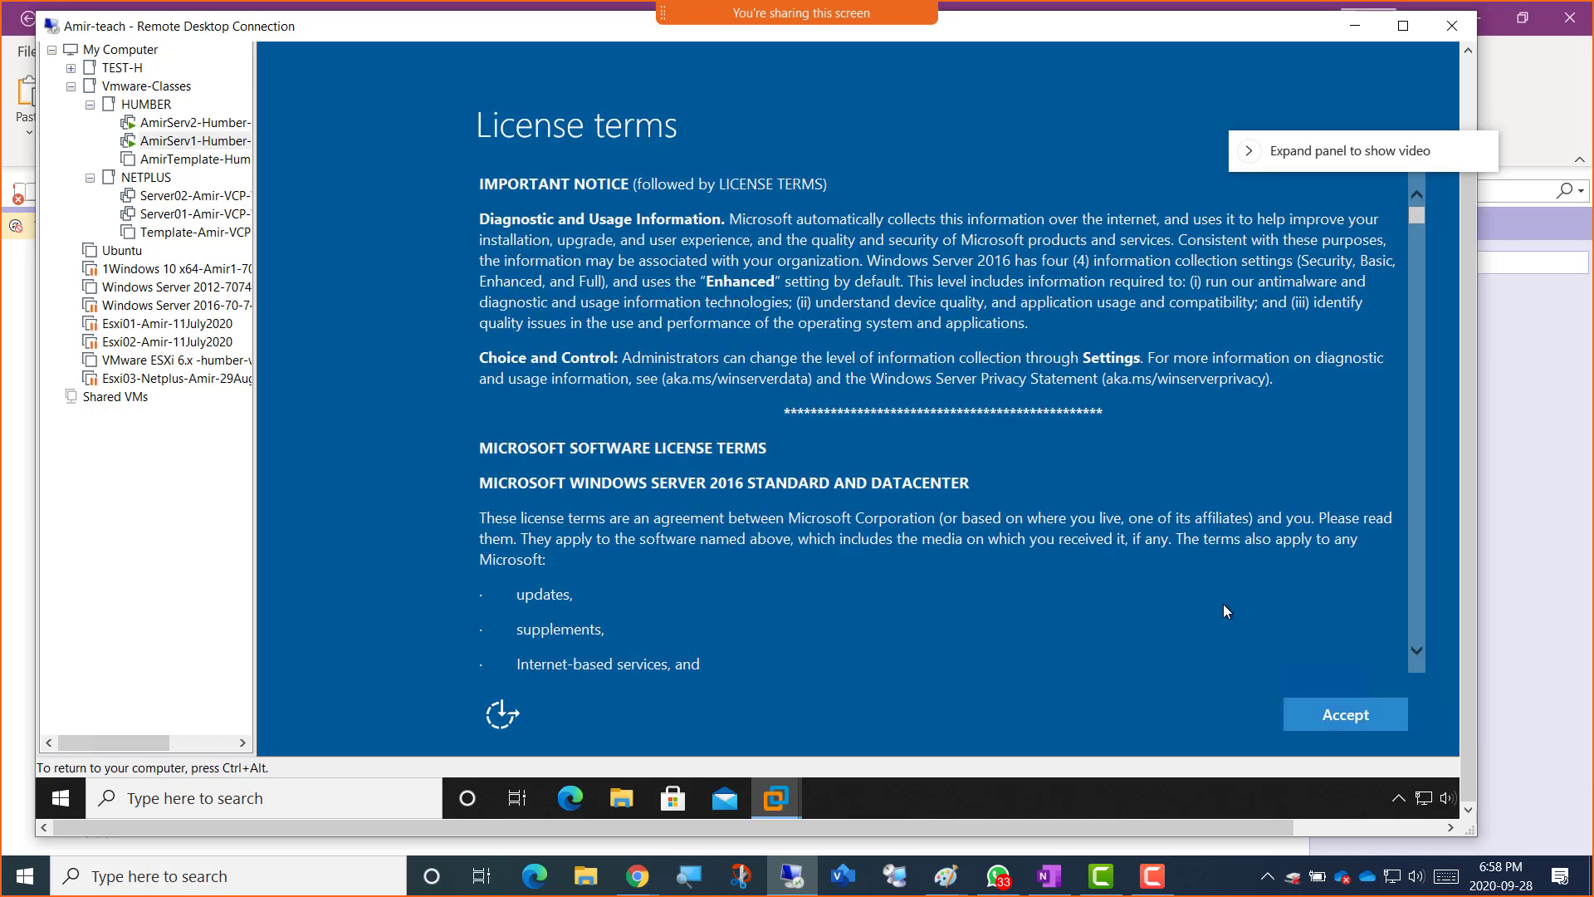
{"action": "left_click", "coordinate": [1341, 716]}
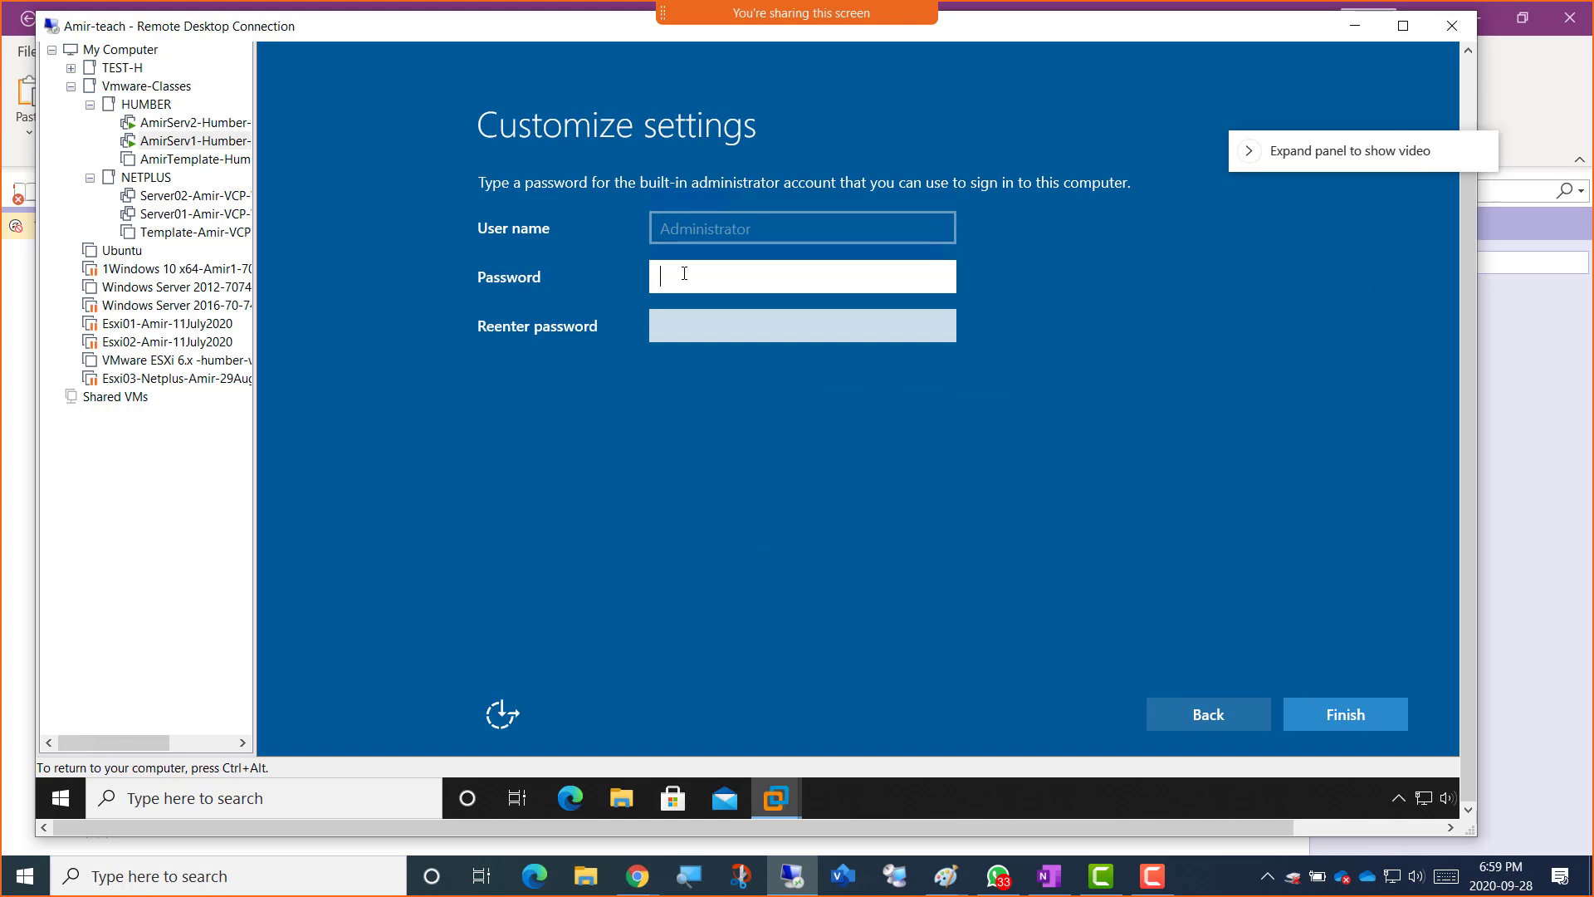
- Enter and re-enter the built-in Administrator account password in the setup's Customize settings
{"action": "type", "text": "••••••••••••"}
{"action": "key", "text": "Tab"}
{"action": "type", "text": "••••••••••••"}
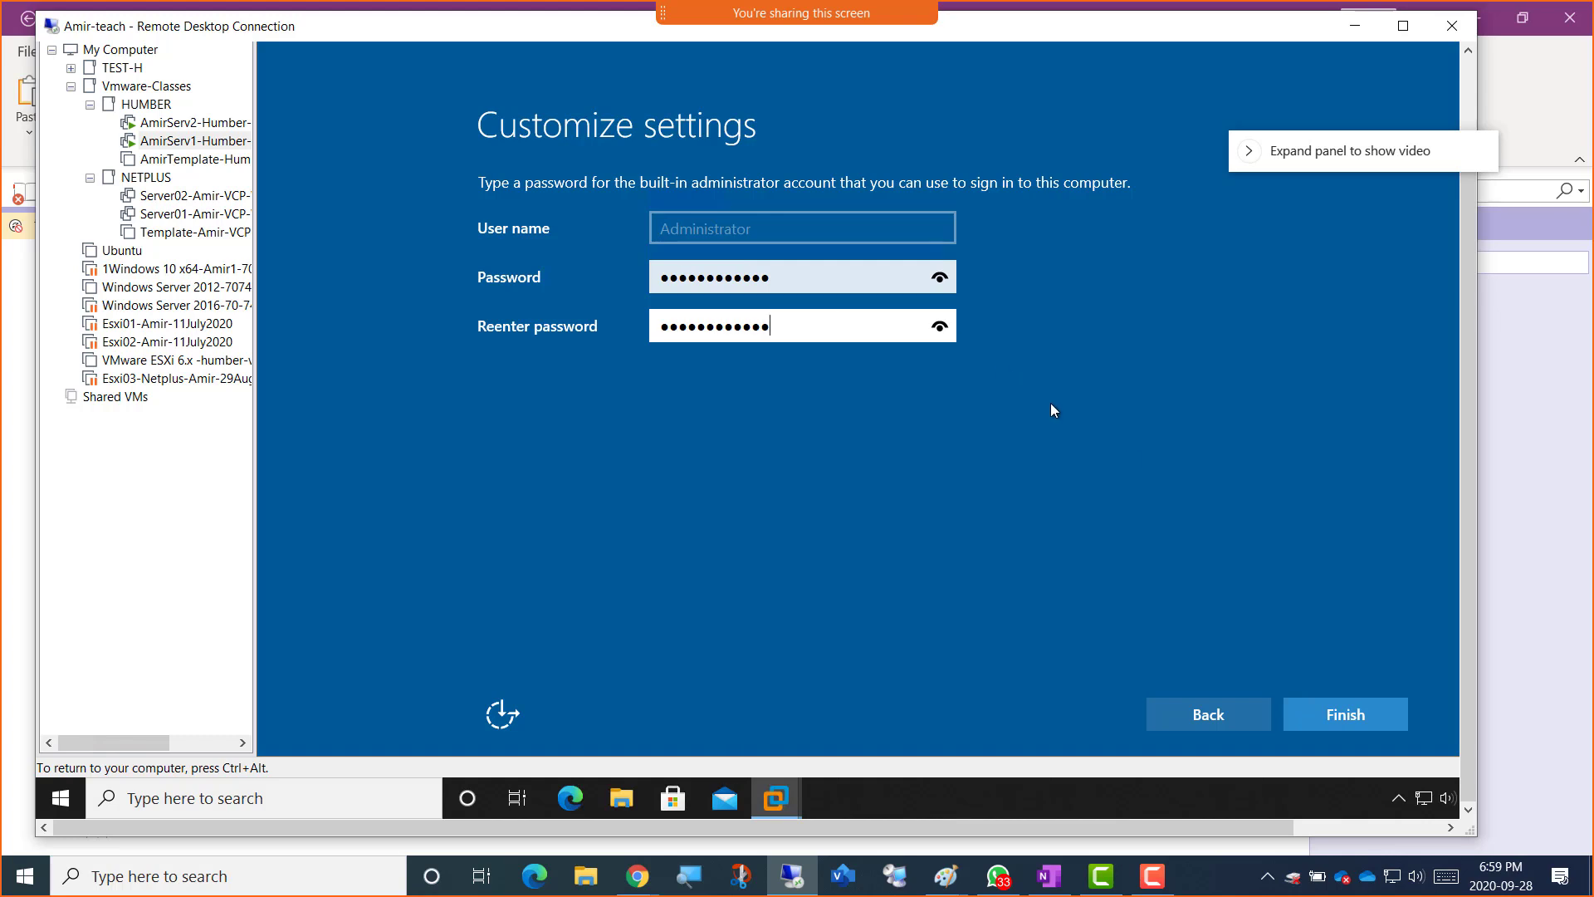
- Finish Windows setup on the first clone and send Ctrl+Alt+Del to bring up the Administrator sign-in
{"action": "left_click", "coordinate": [1358, 719]}
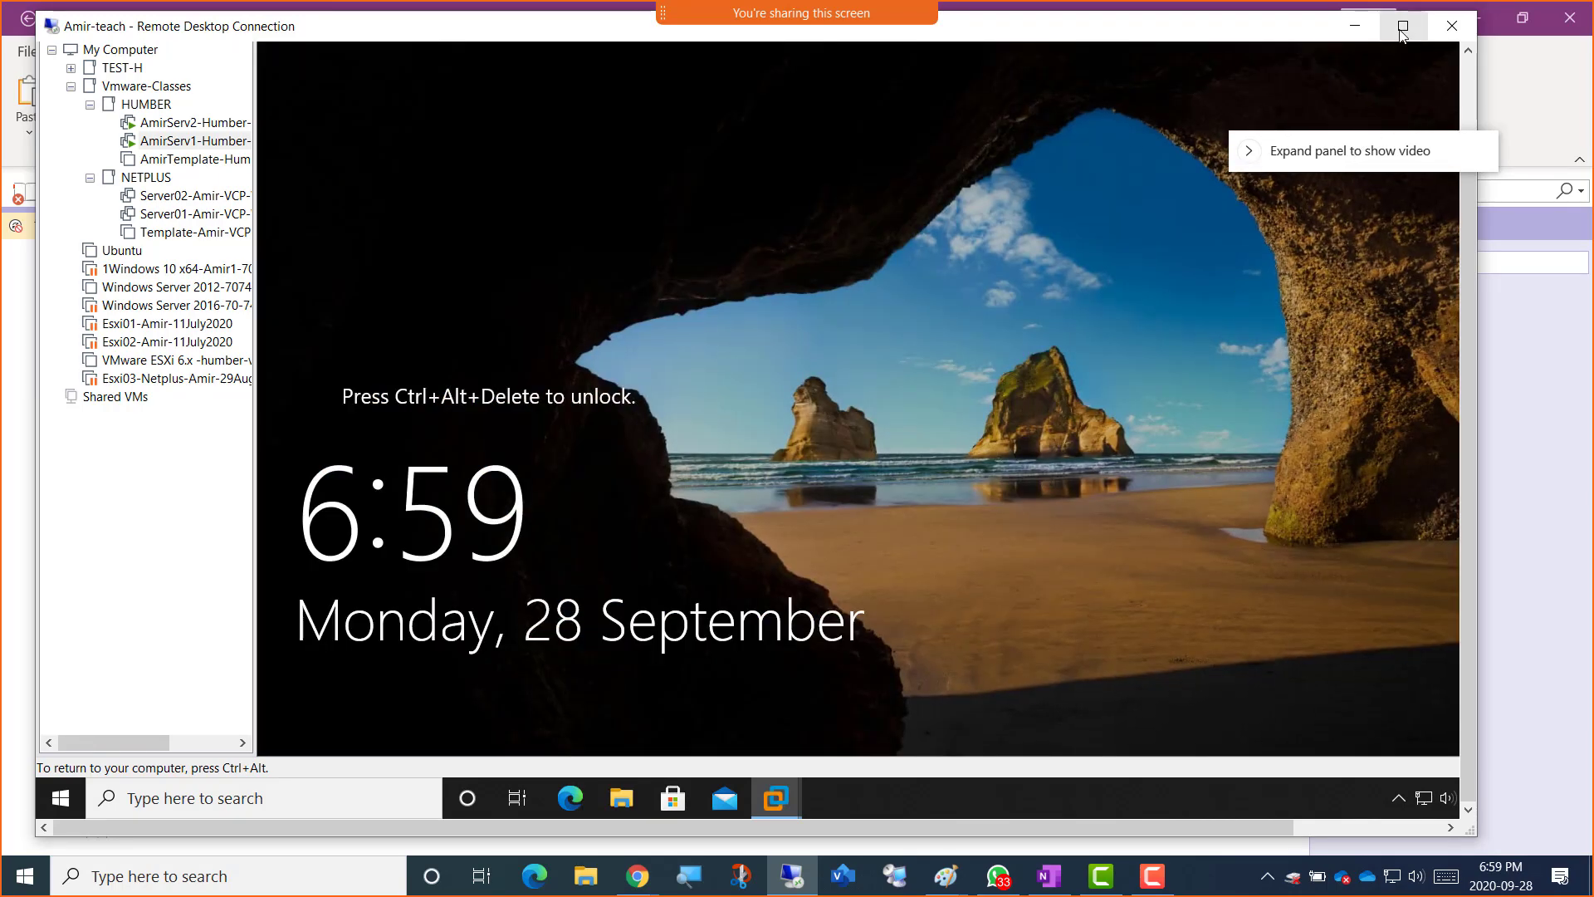
{"action": "left_click", "coordinate": [1402, 29]}
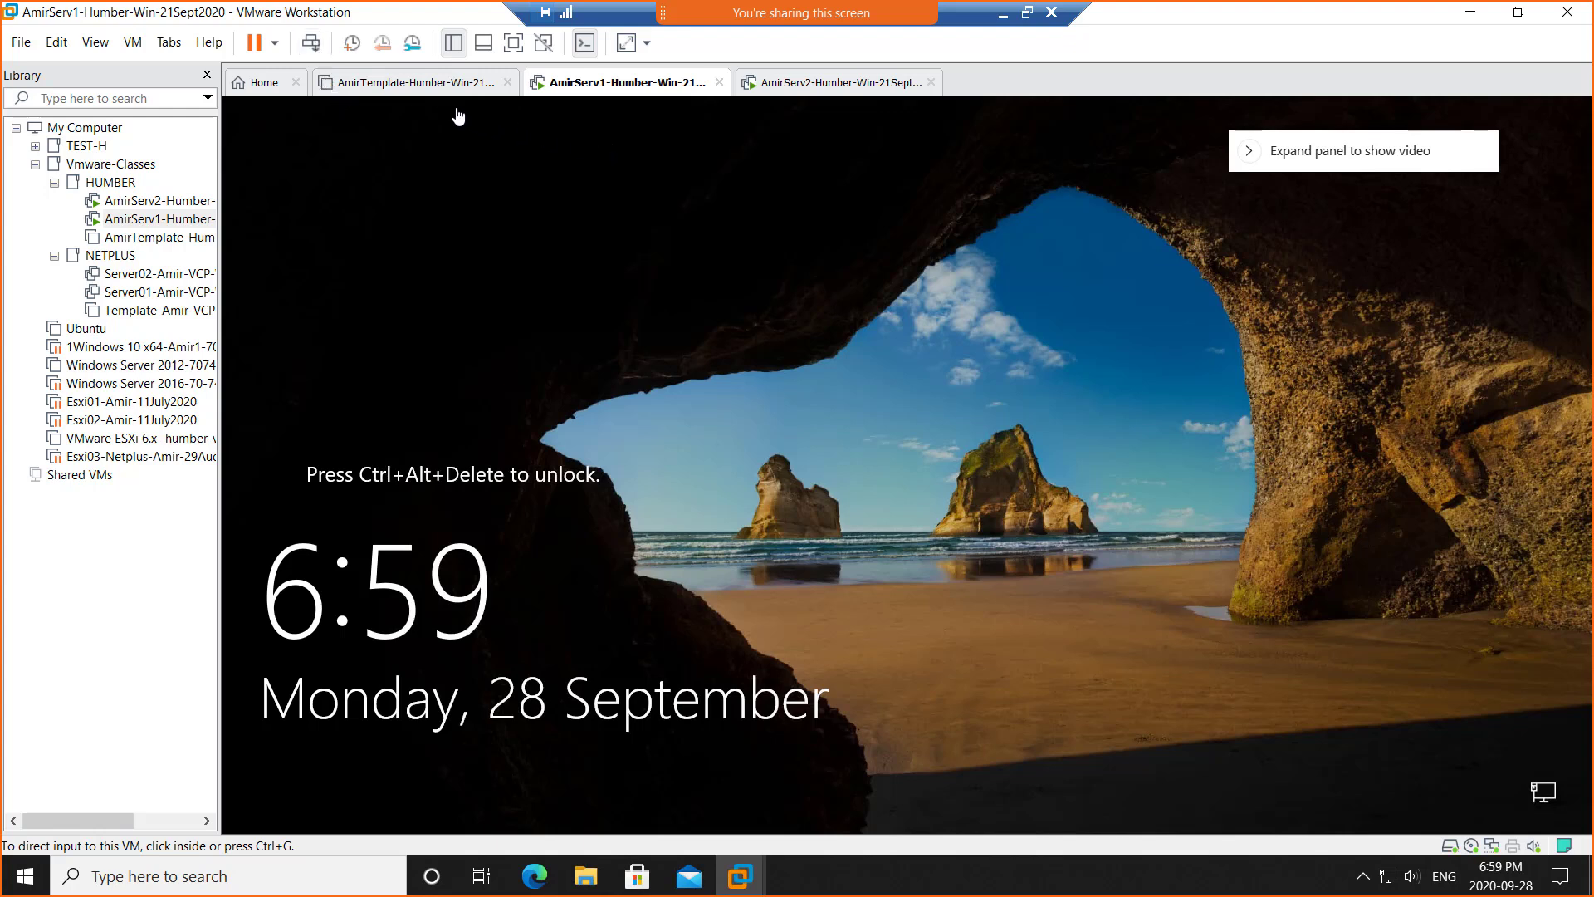
{"action": "left_click", "coordinate": [311, 51]}
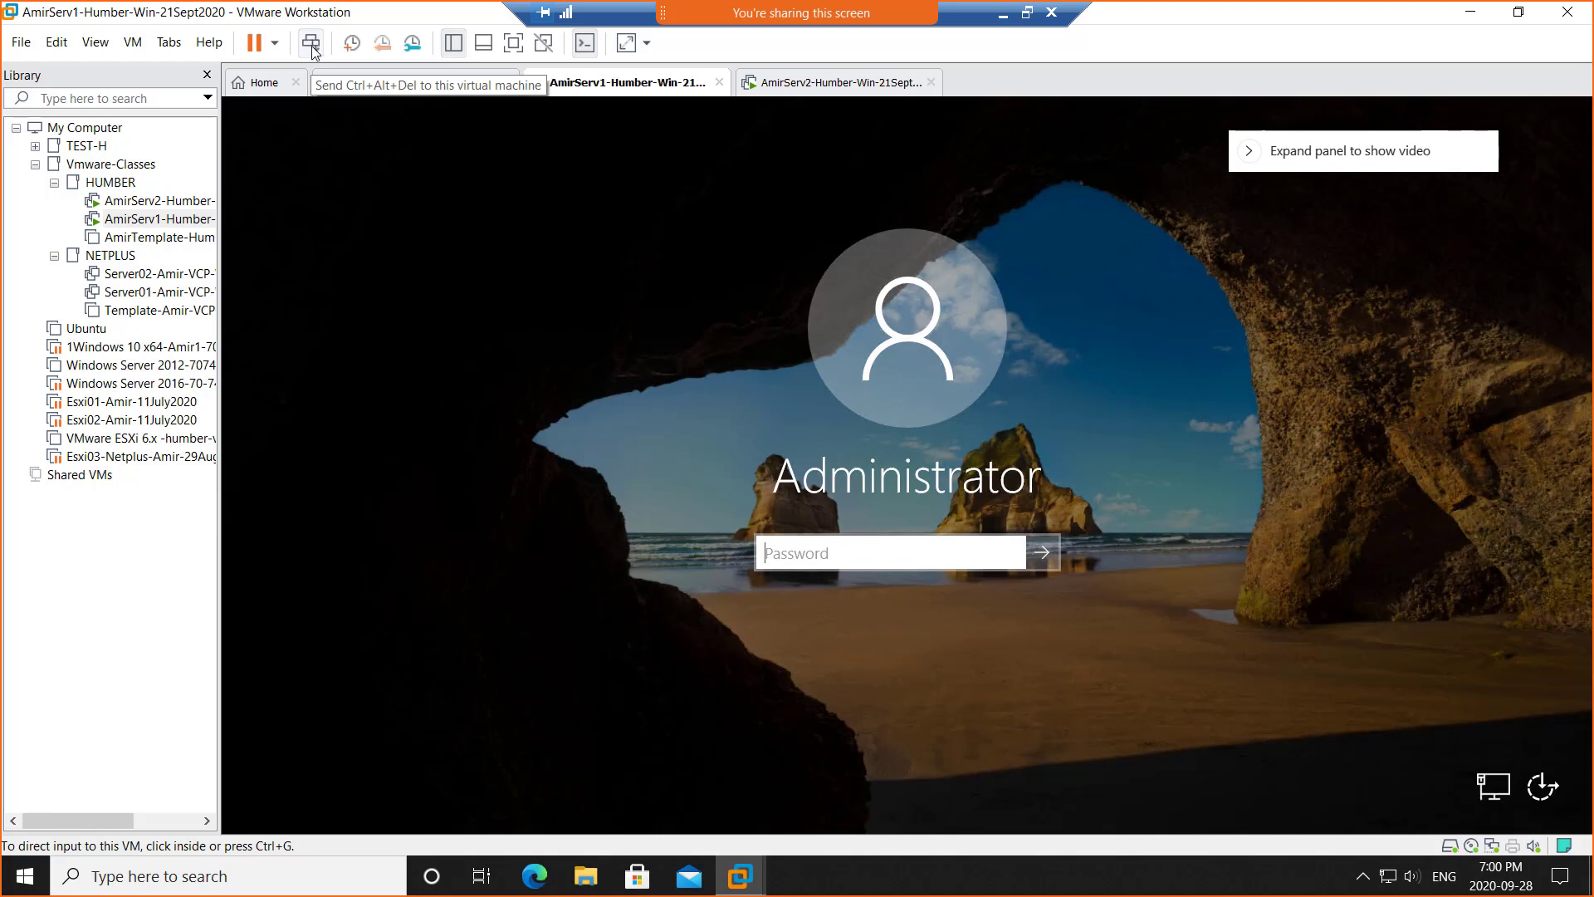
{"action": "left_click", "coordinate": [868, 550]}
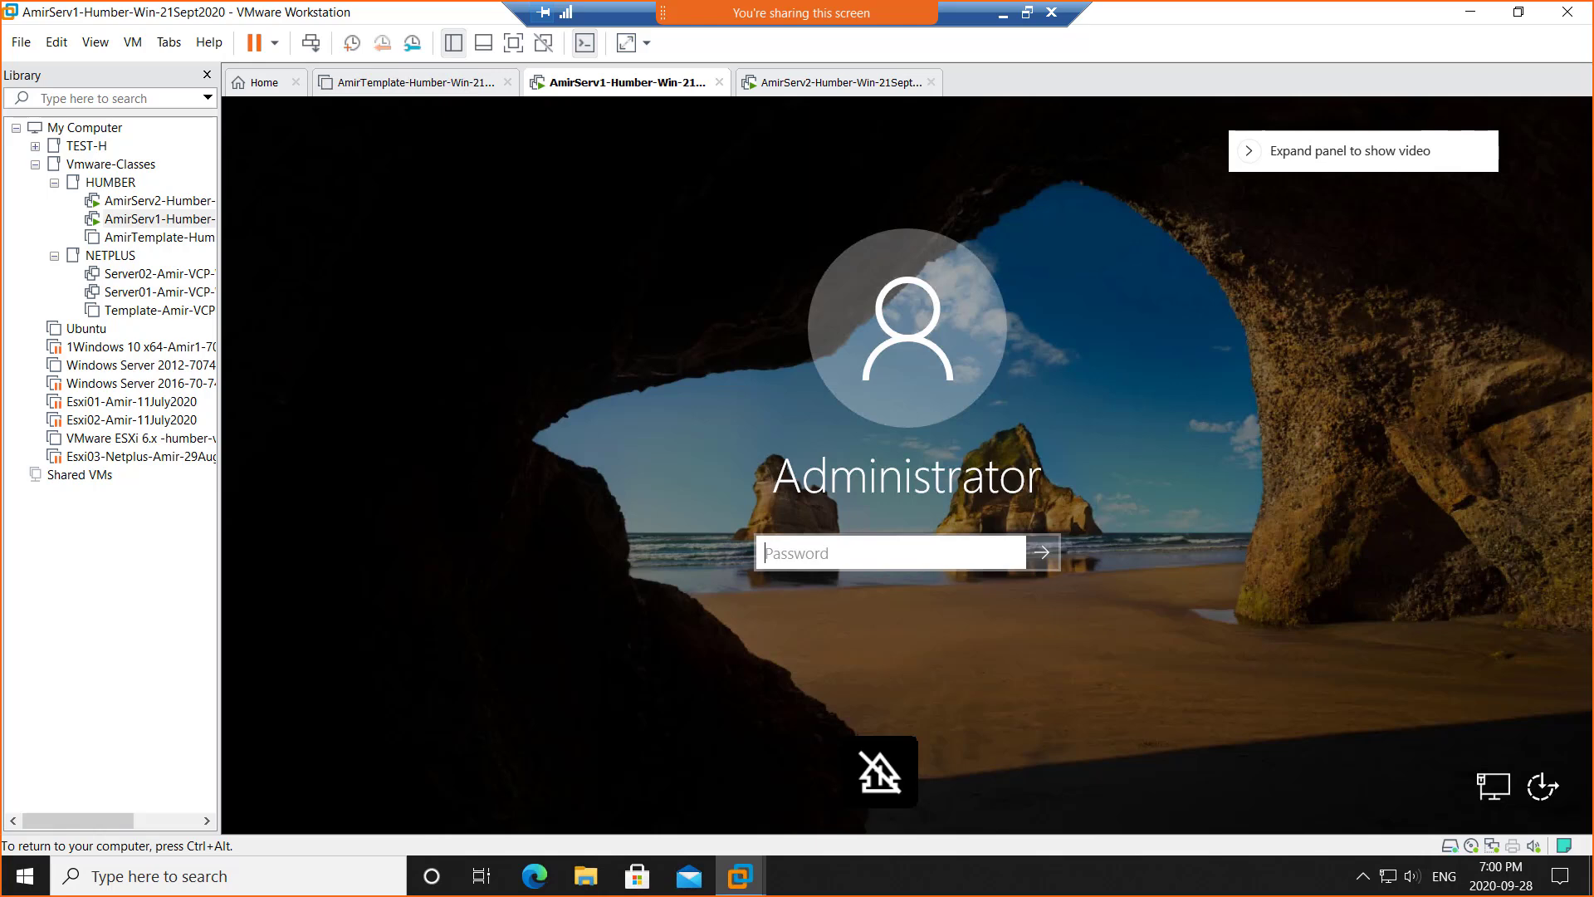
- Examine a student's shared photo of the VMware not-enough-memory error message
{"action": "left_click_drag", "start_coordinate": [1593, 34], "coordinate": [694, 45]}
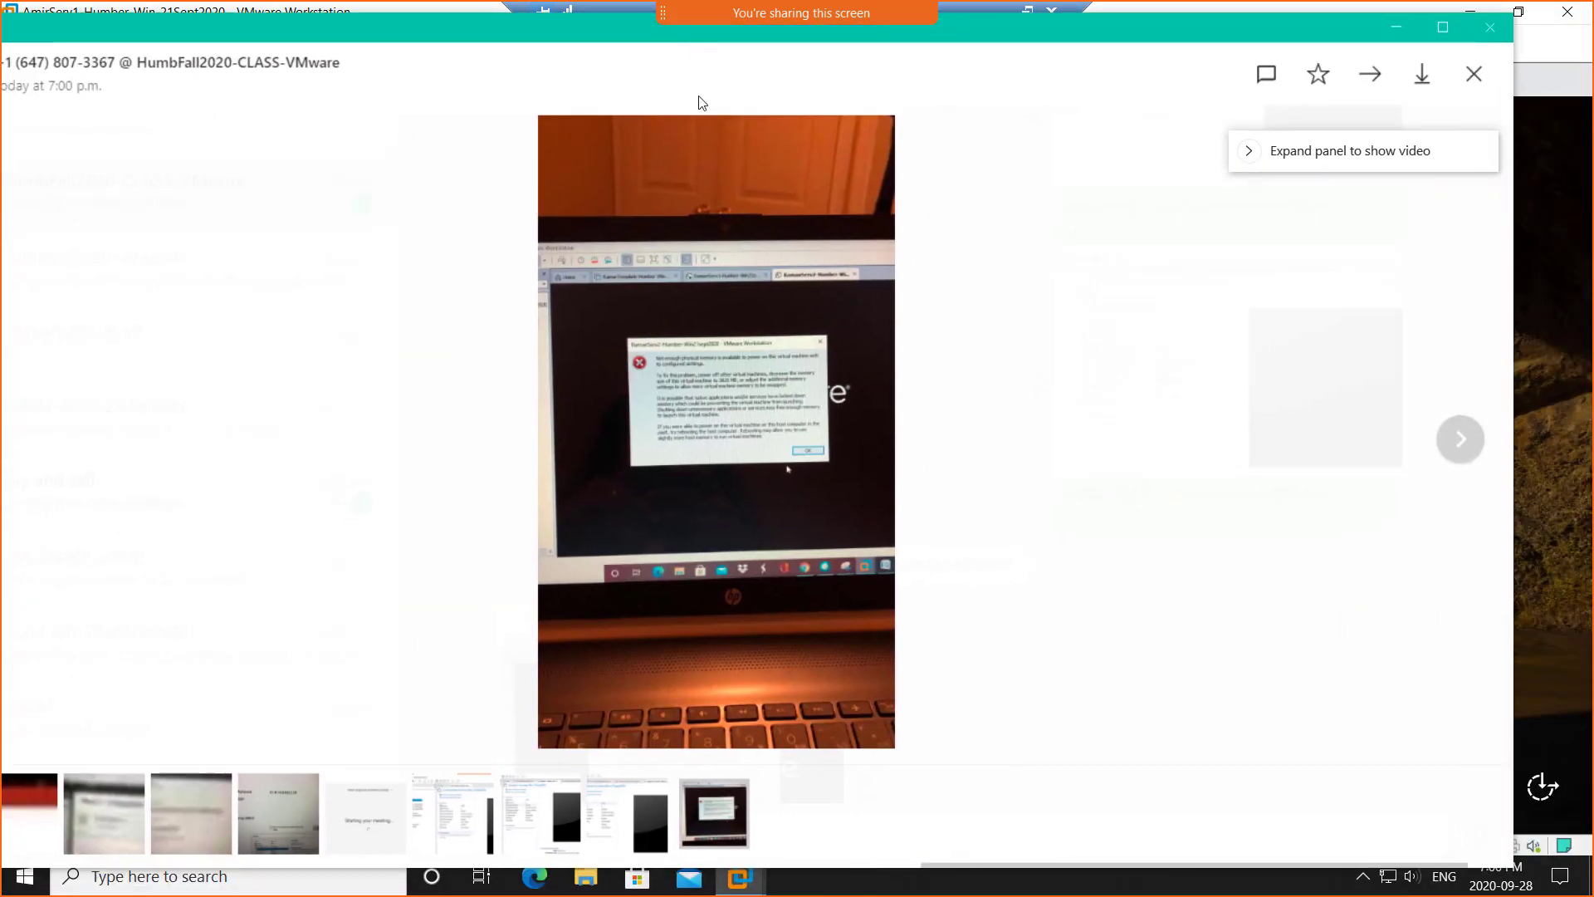
{"action": "left_click", "coordinate": [732, 392]}
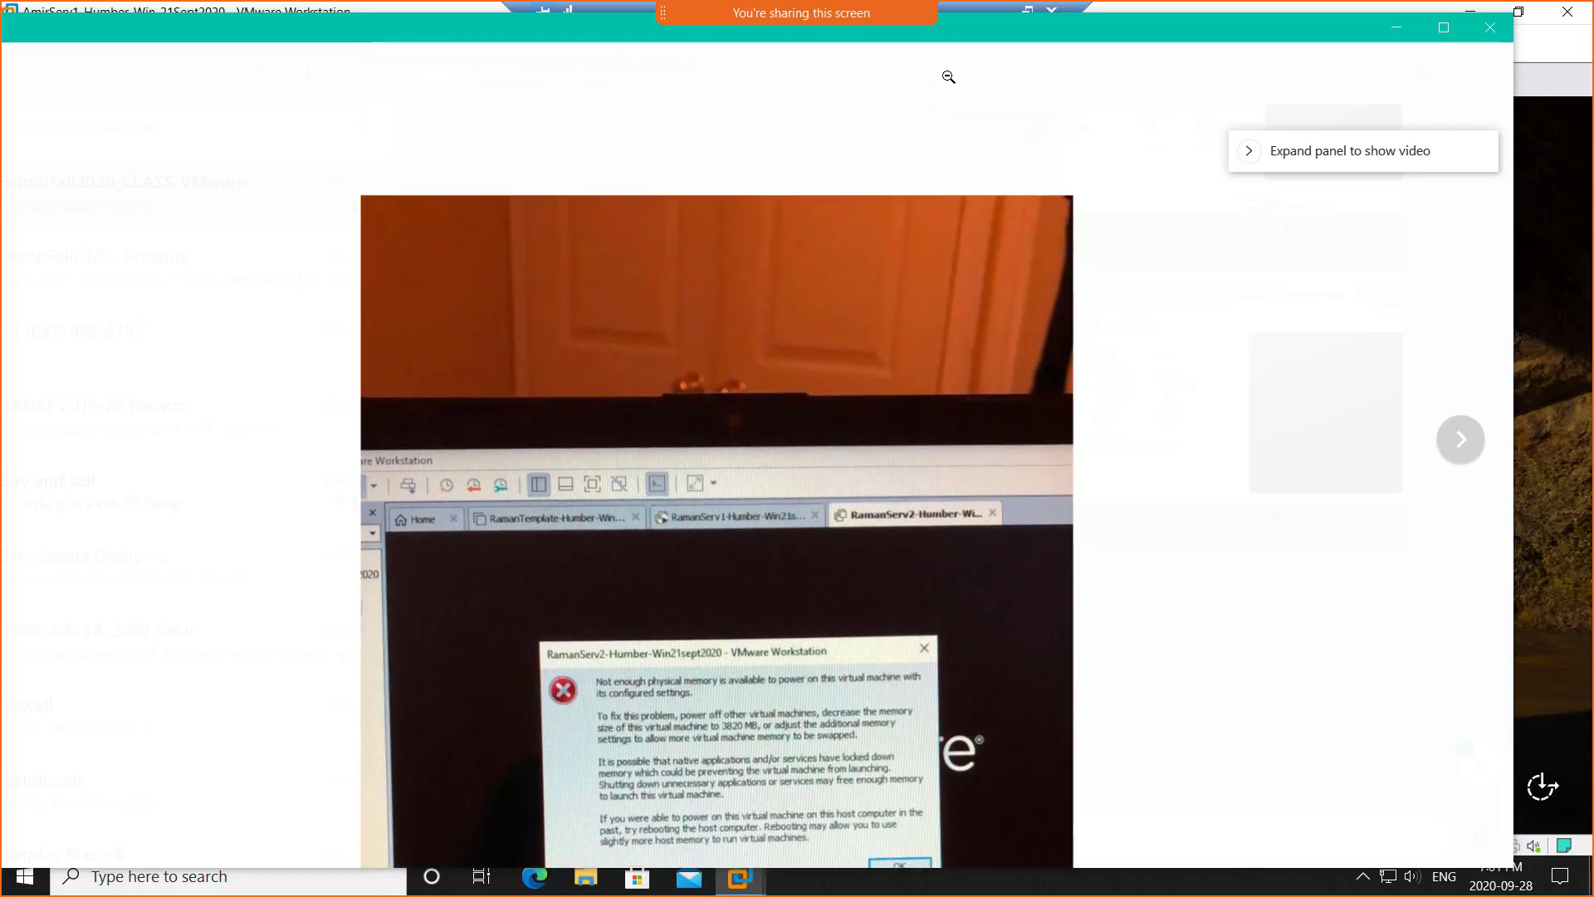
{"action": "left_click_drag", "start_coordinate": [951, 35], "coordinate": [1593, 33]}
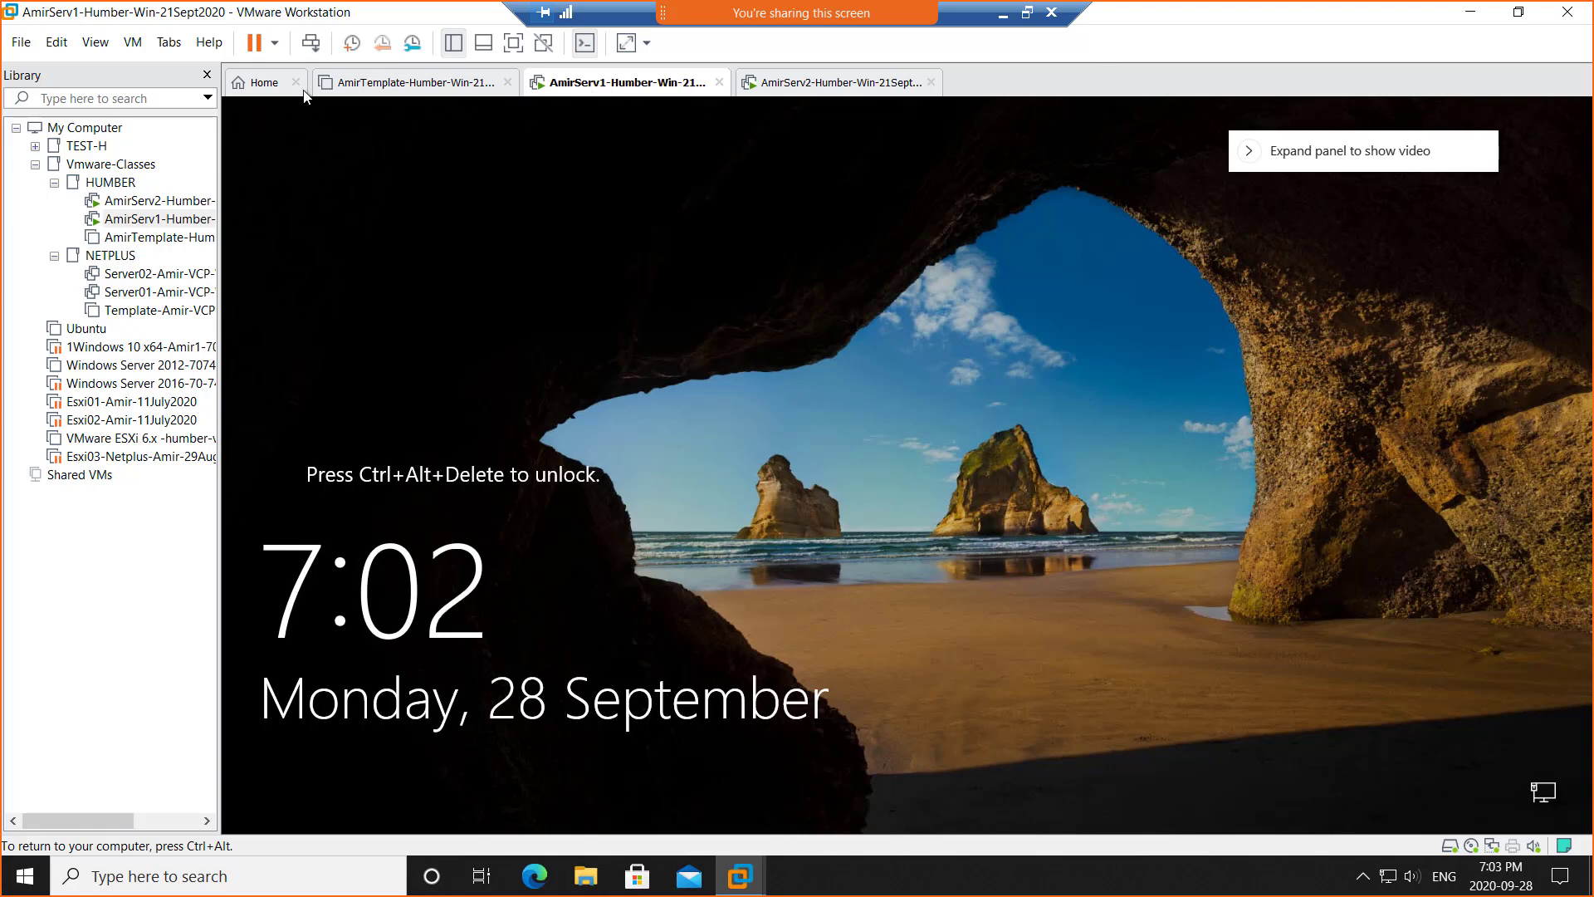
- Unlock the first clone and sign in as Administrator with the account password
{"action": "left_click", "coordinate": [309, 44]}
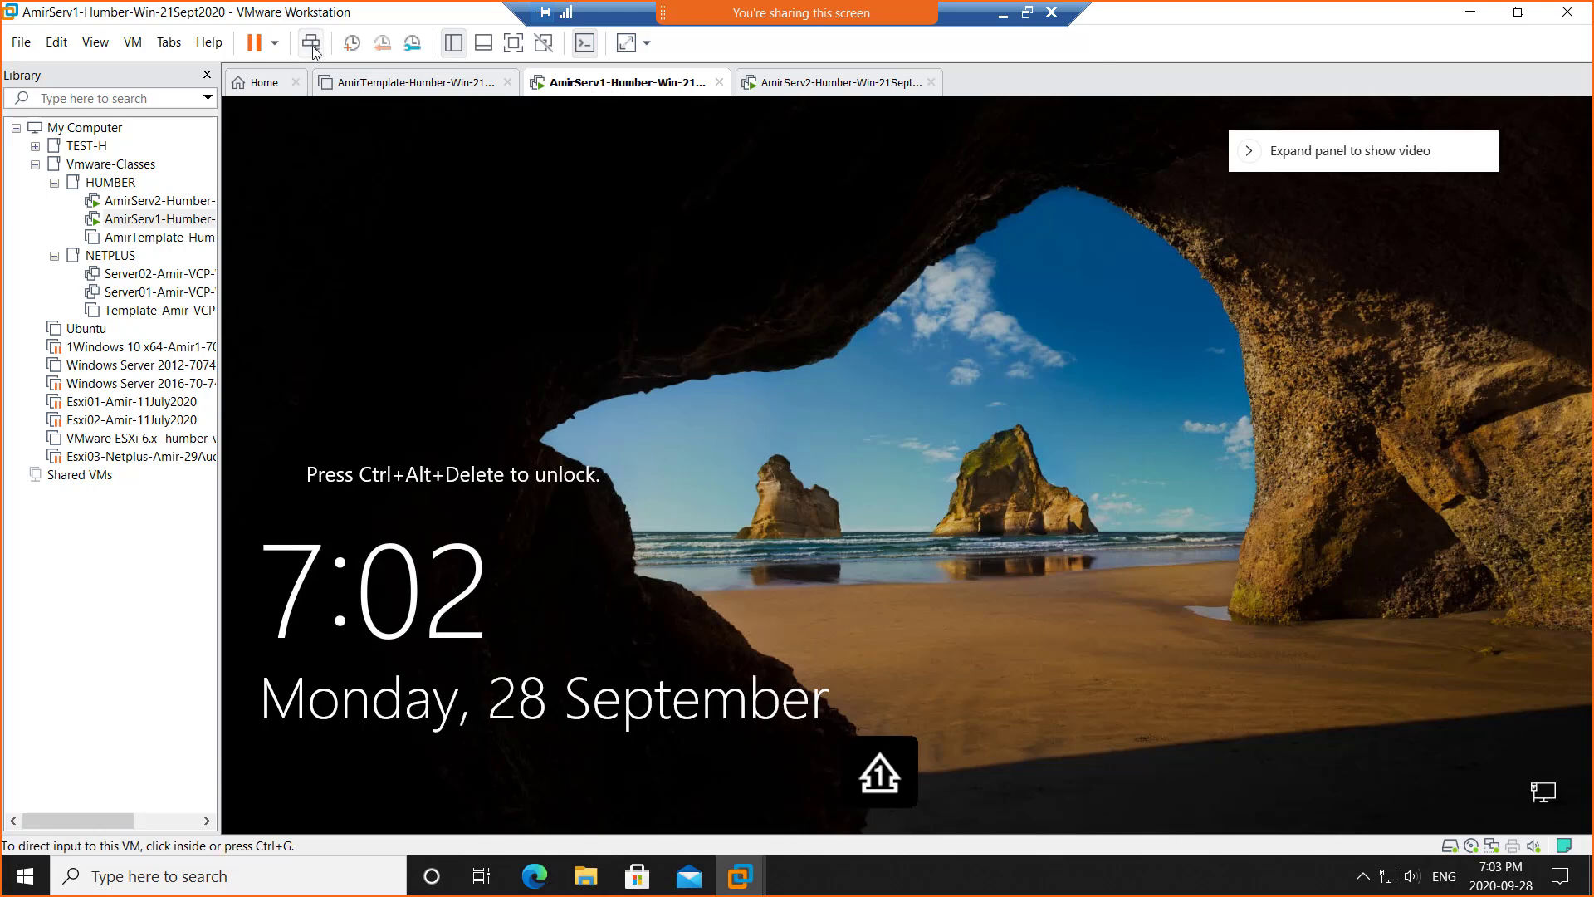
{"action": "left_click", "coordinate": [840, 575]}
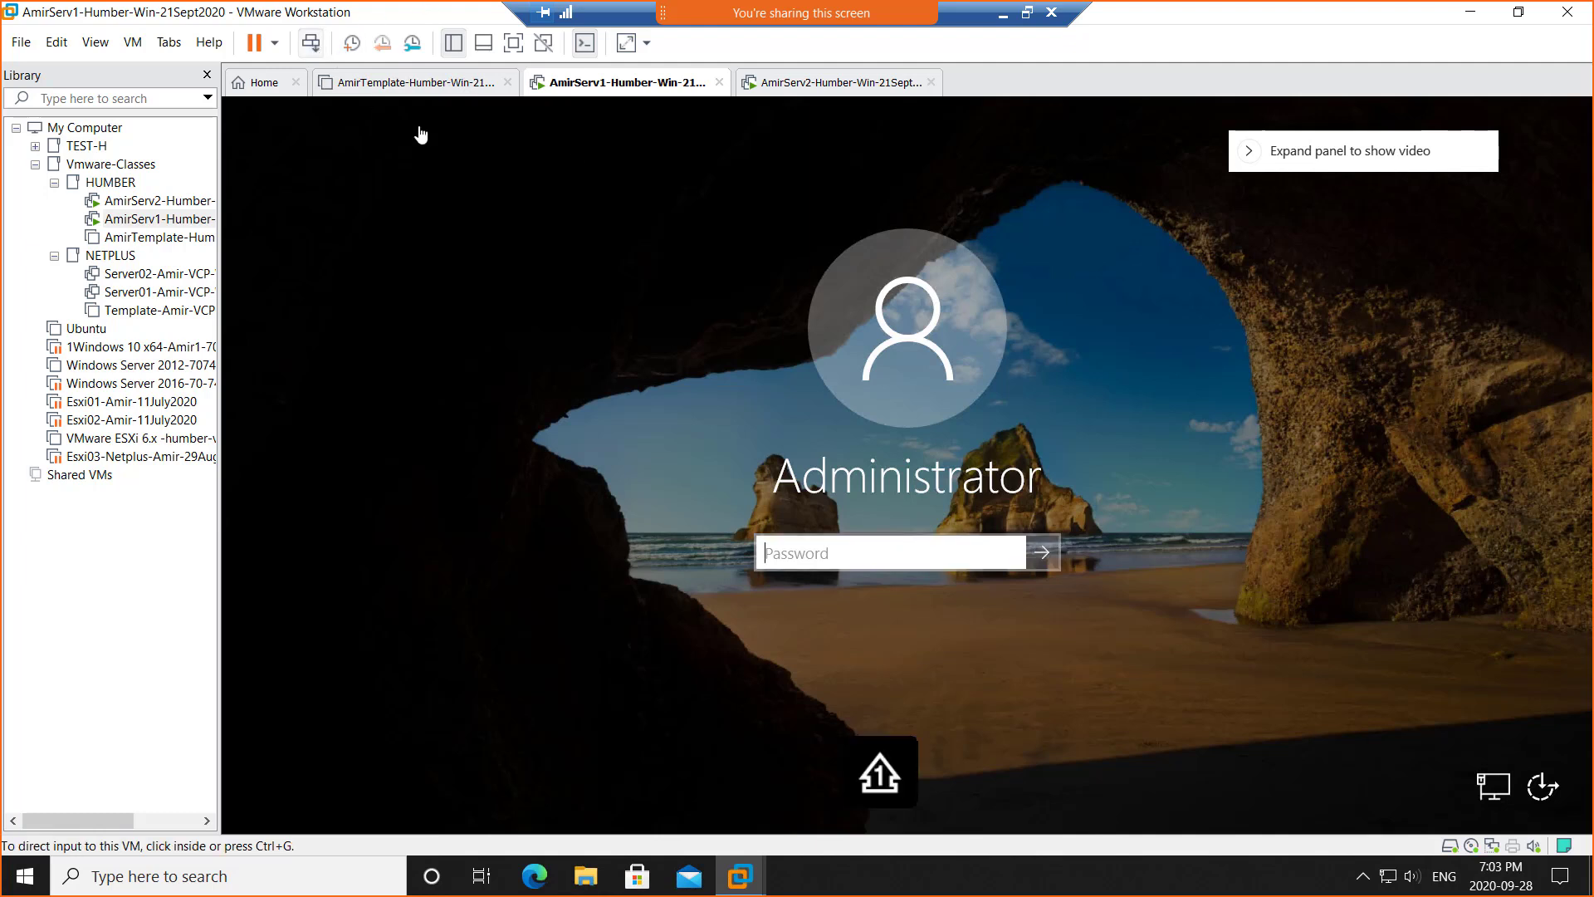
{"action": "type", "text": "*********"}
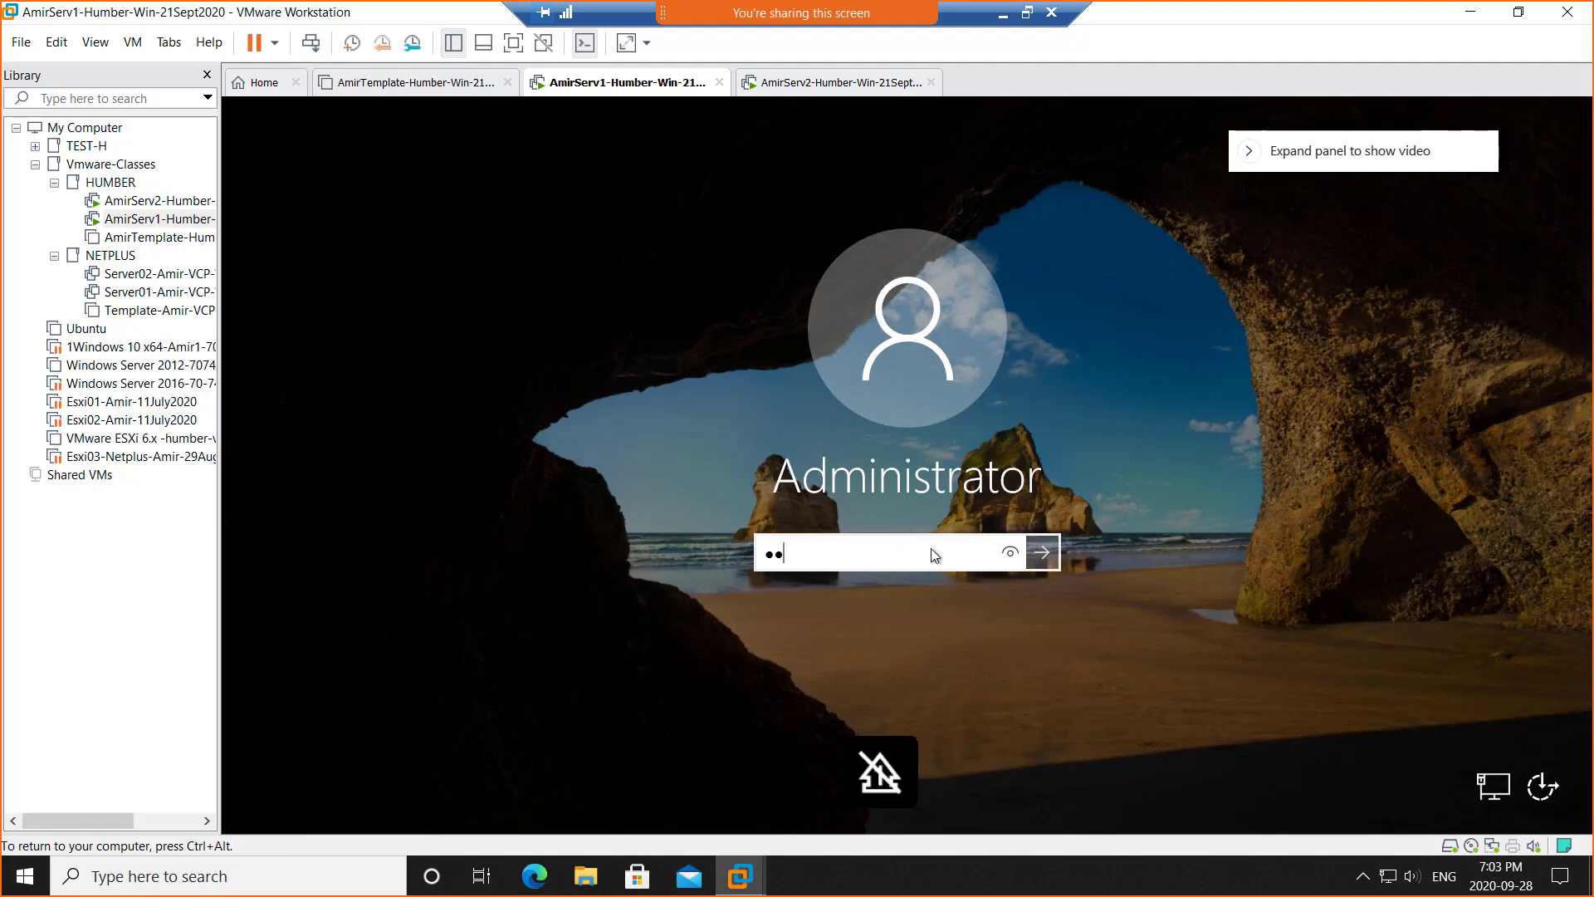
{"action": "type", "text": "**"}
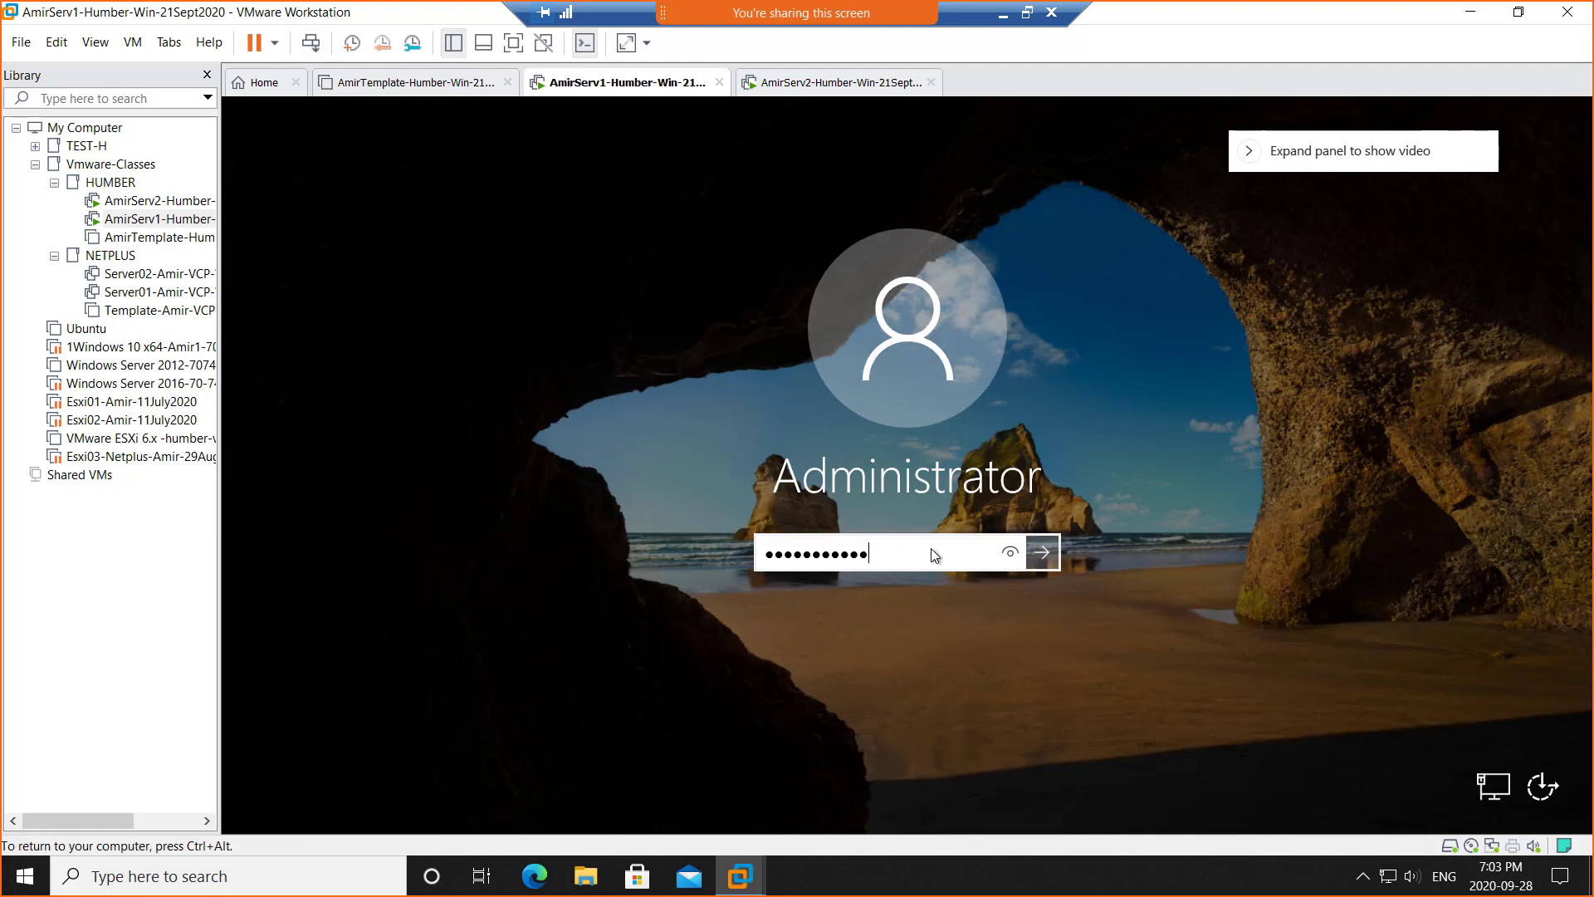
{"action": "key", "text": "Return"}
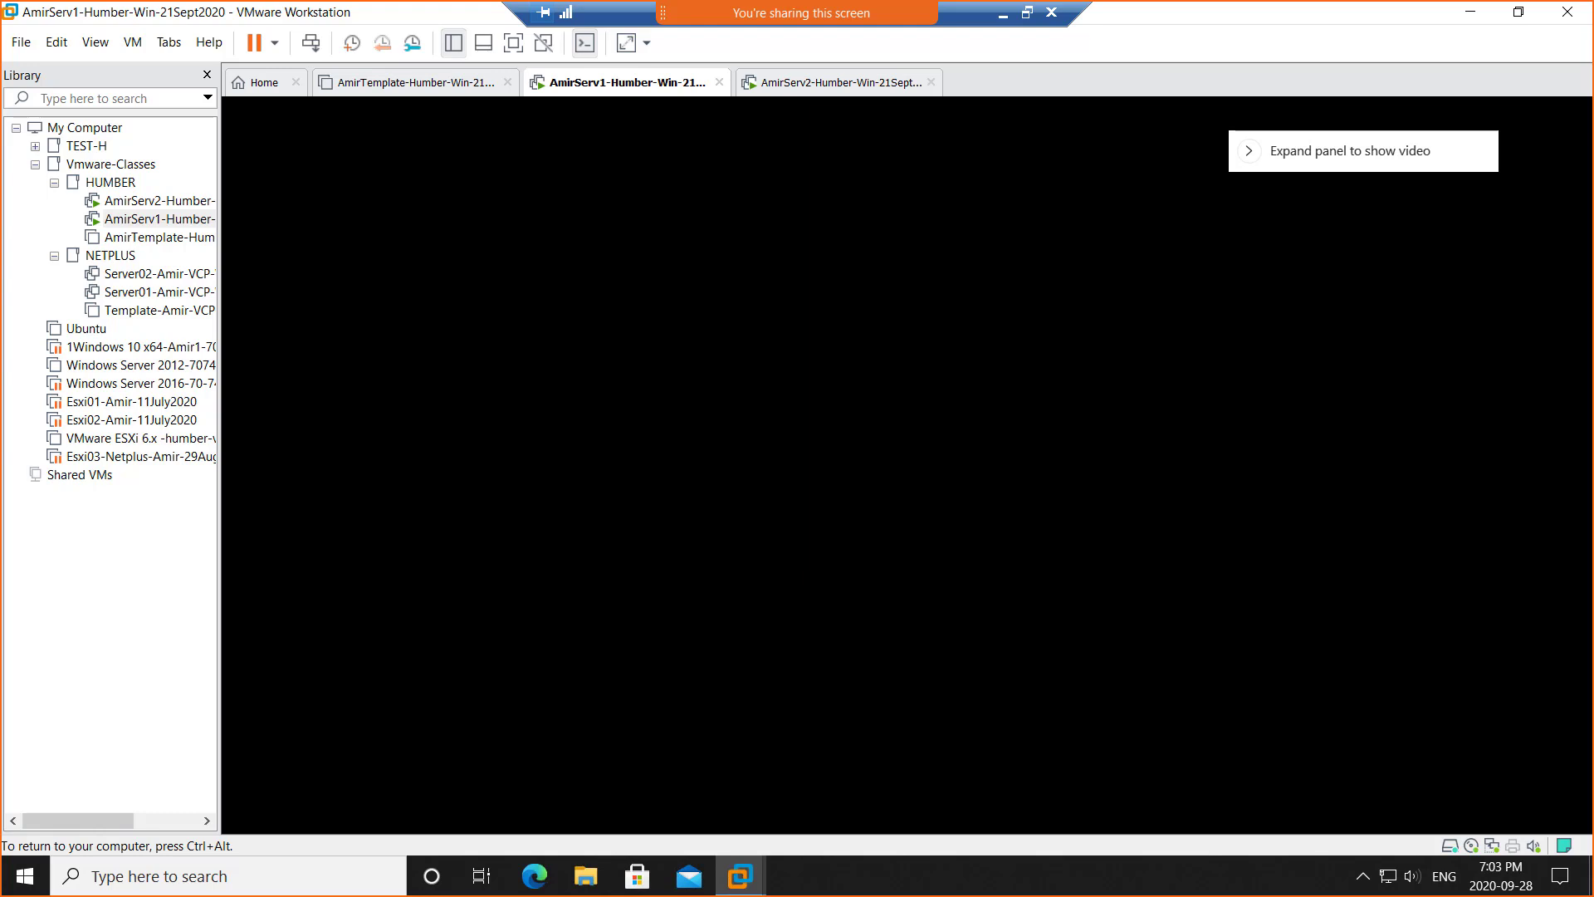
{"action": "key", "text": "ctrl+alt"}
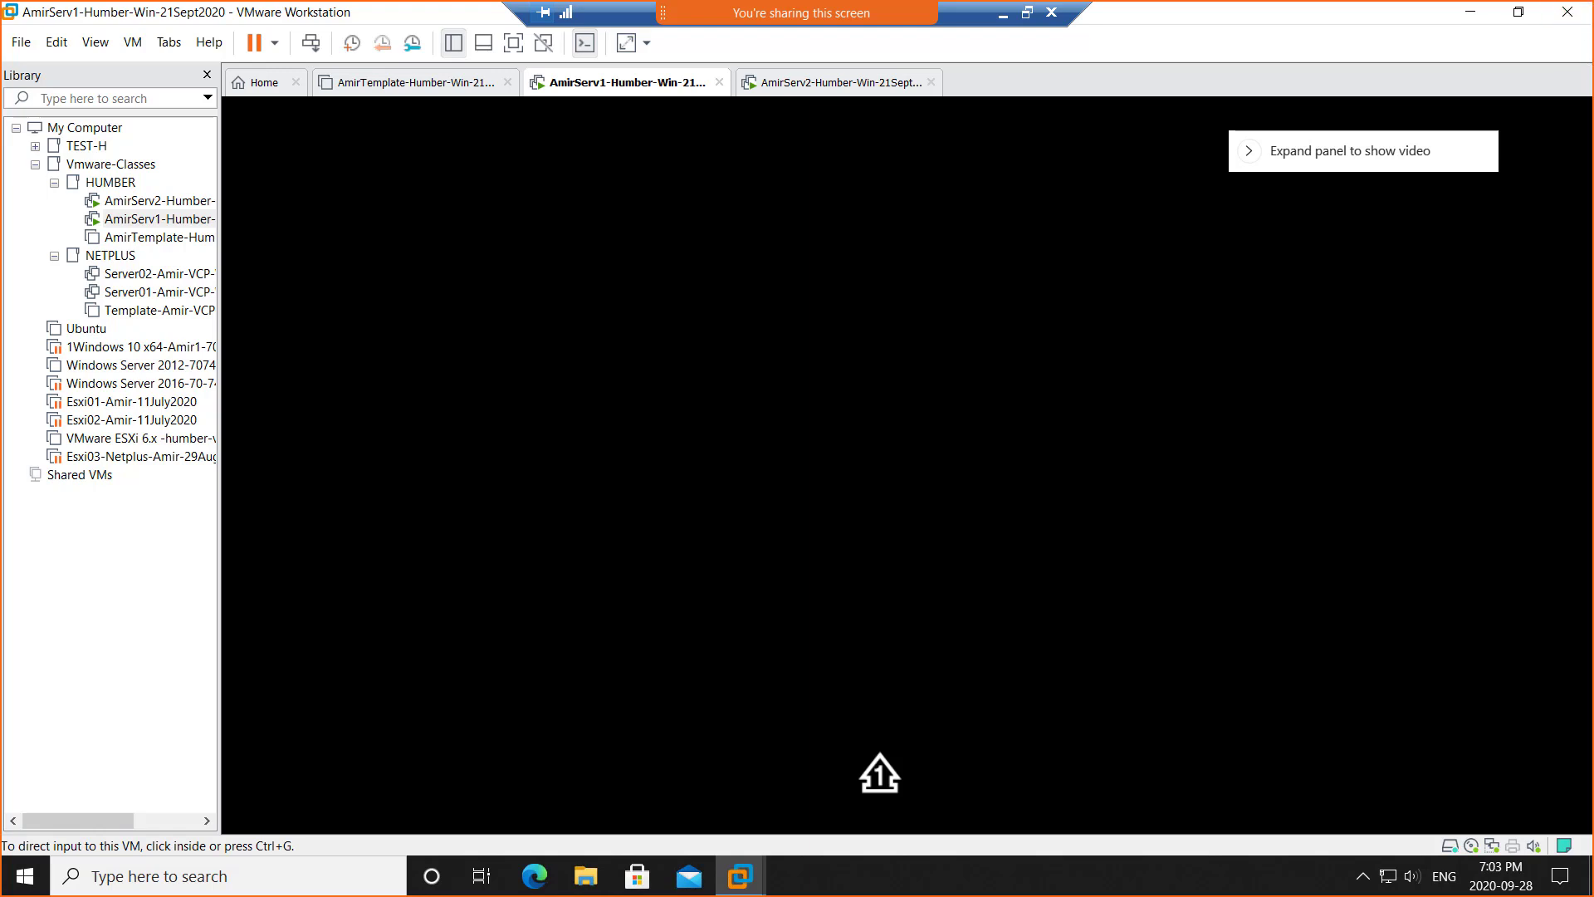
{"action": "mouse_move", "coordinate": [1073, 58]}
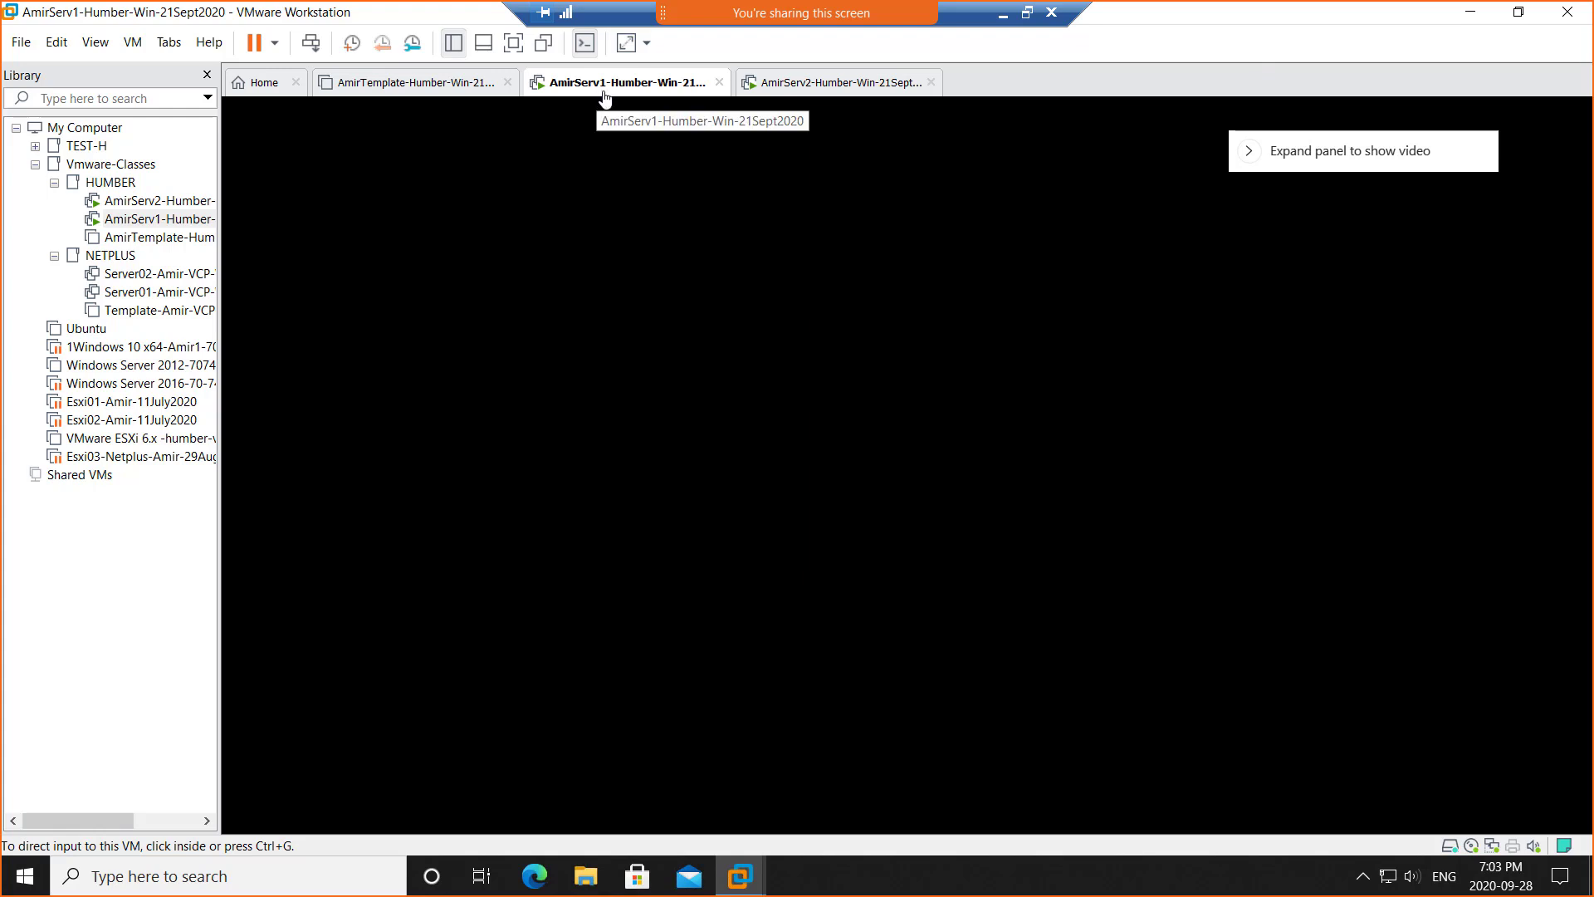
- Switch to the second clone and accept the default region settings and licence terms in Windows setup
{"action": "left_click", "coordinate": [814, 90]}
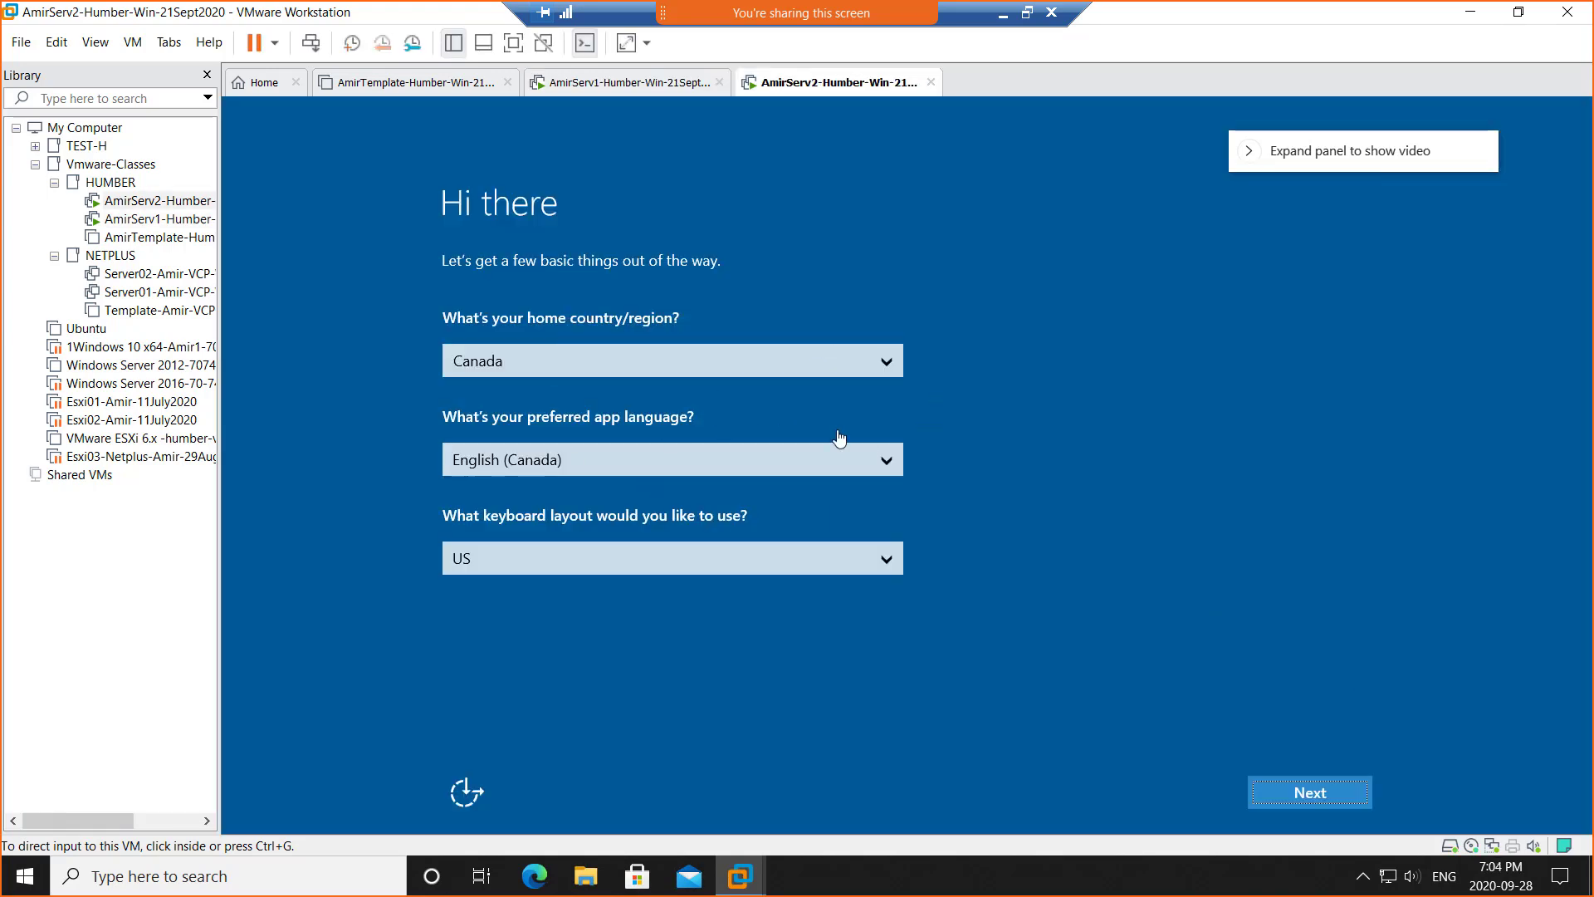
{"action": "left_click", "coordinate": [1312, 803]}
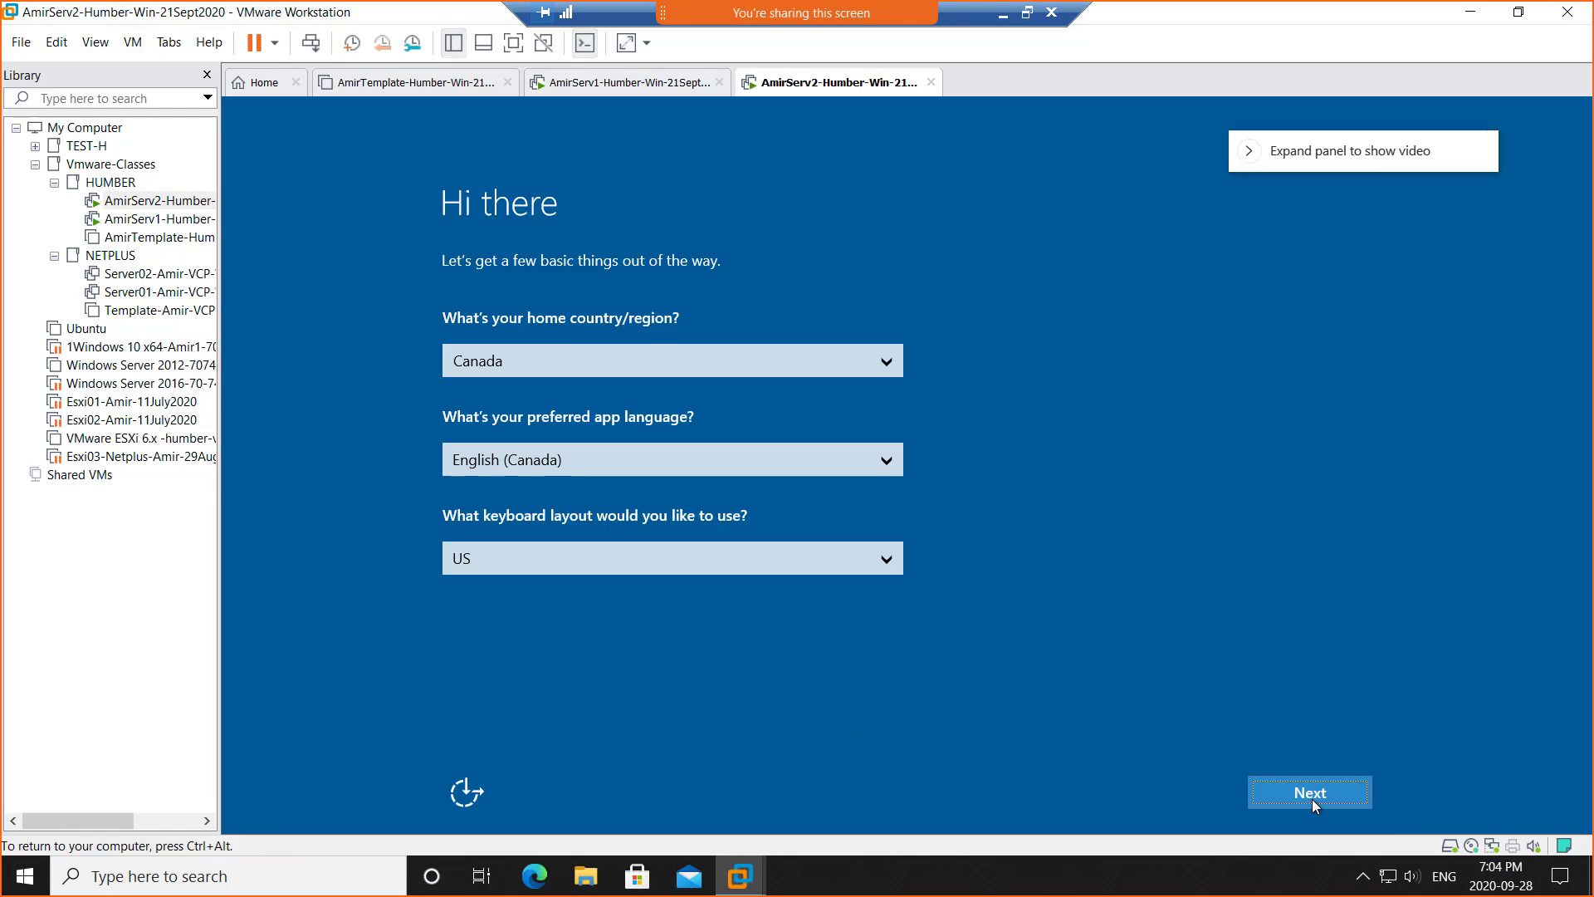
{"action": "left_click", "coordinate": [1312, 803]}
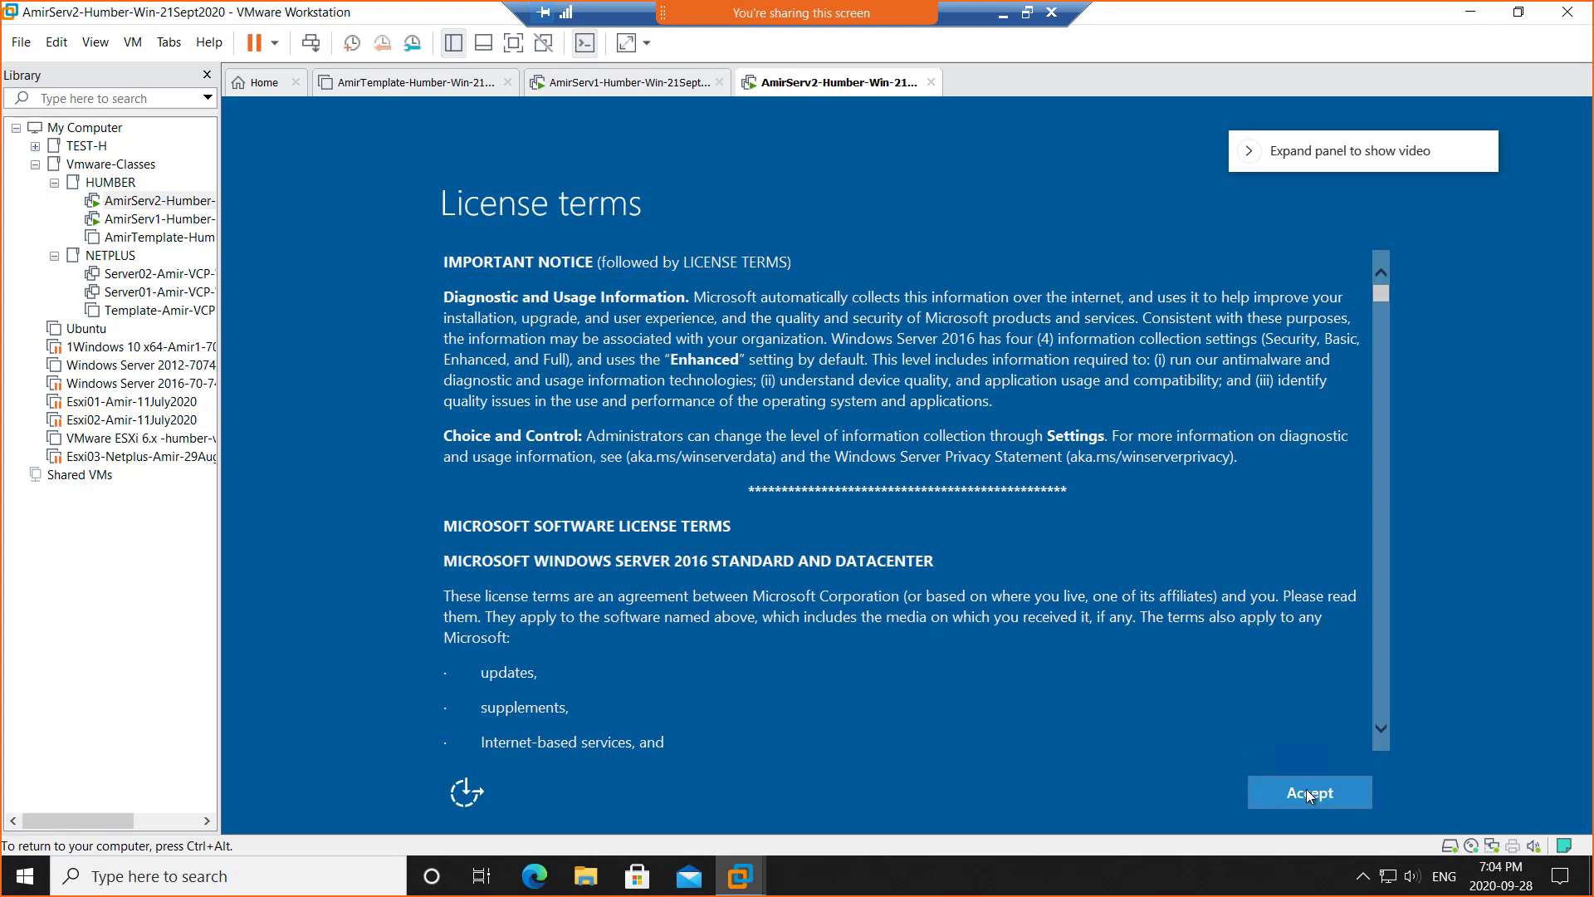
{"action": "left_click", "coordinate": [1310, 793]}
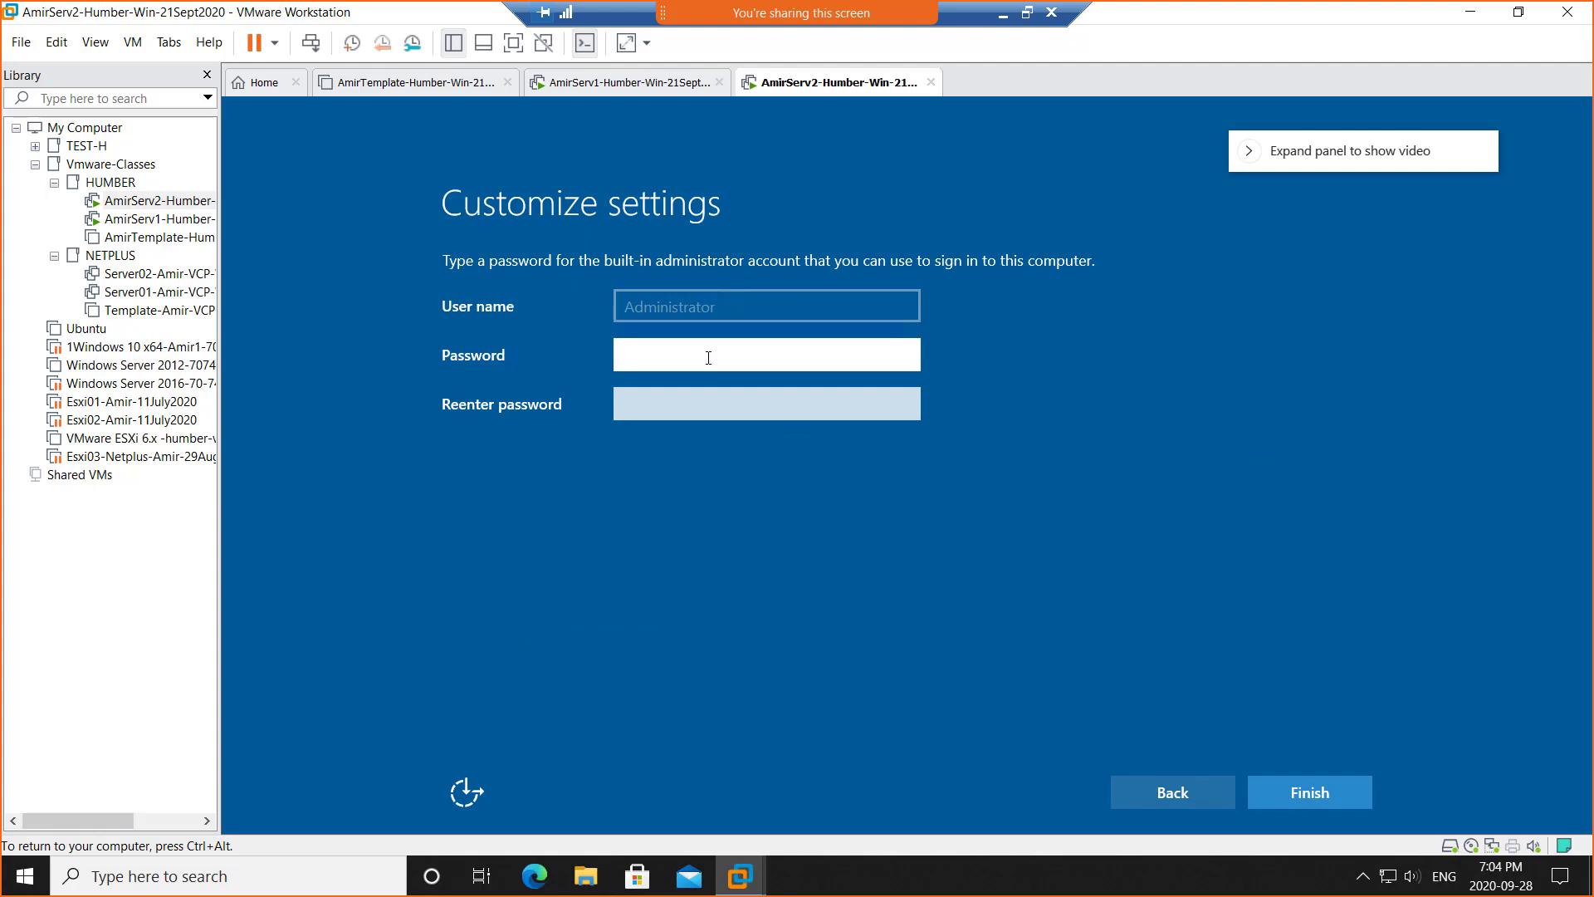
- Enter and re-enter the built-in Administrator password on the second clone and finish setup
{"action": "type", "text": "************"}
{"action": "key", "text": "Tab"}
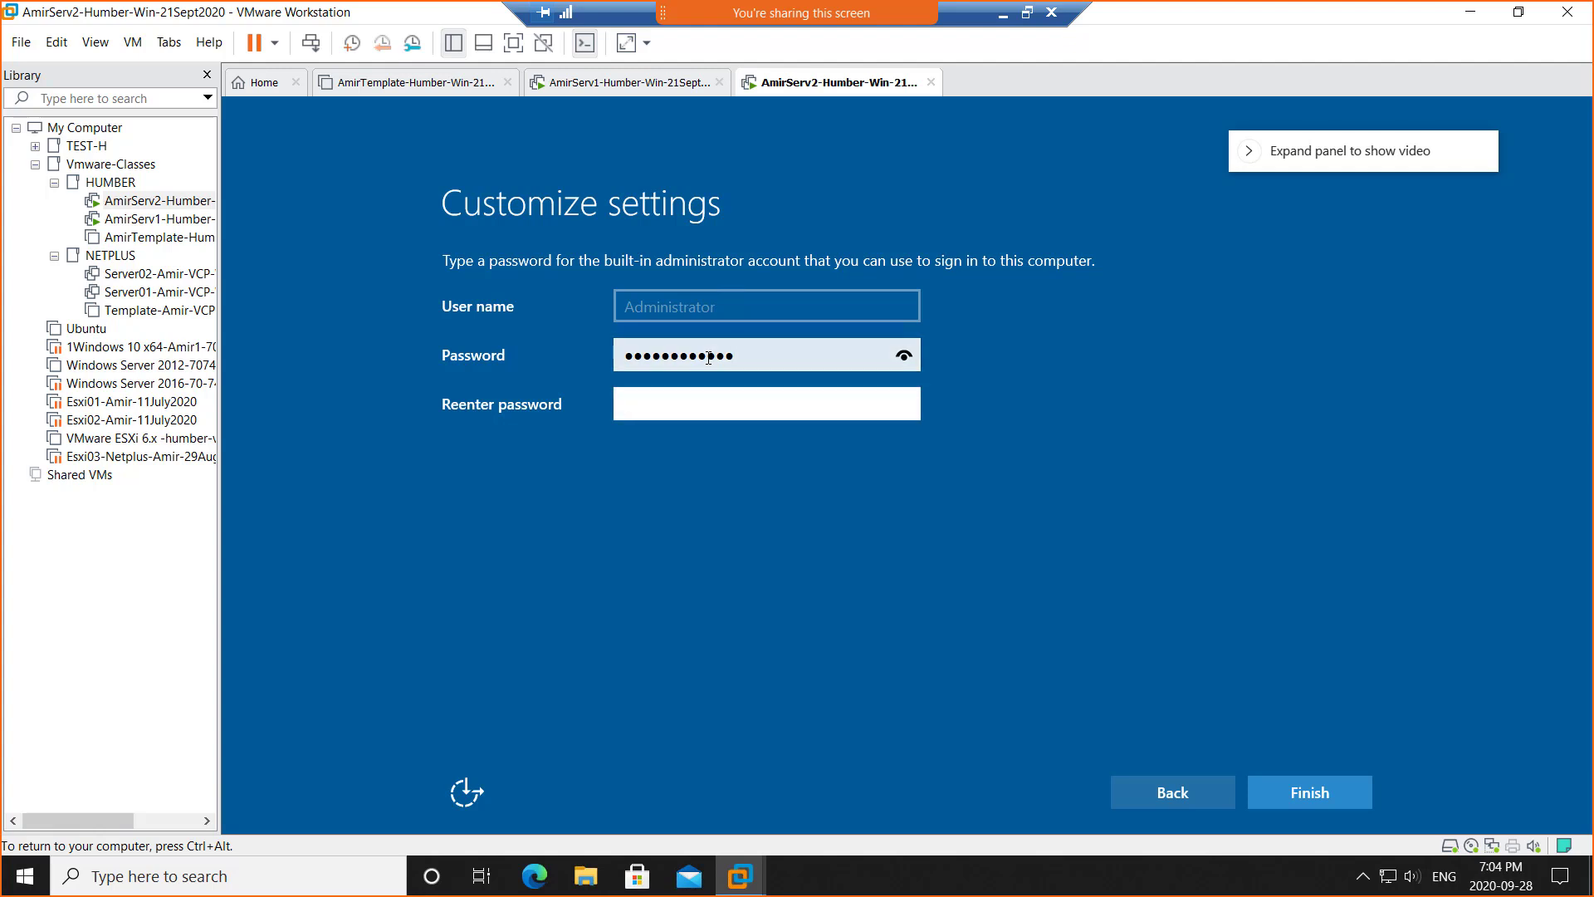
{"action": "key", "text": "shift+Tab"}
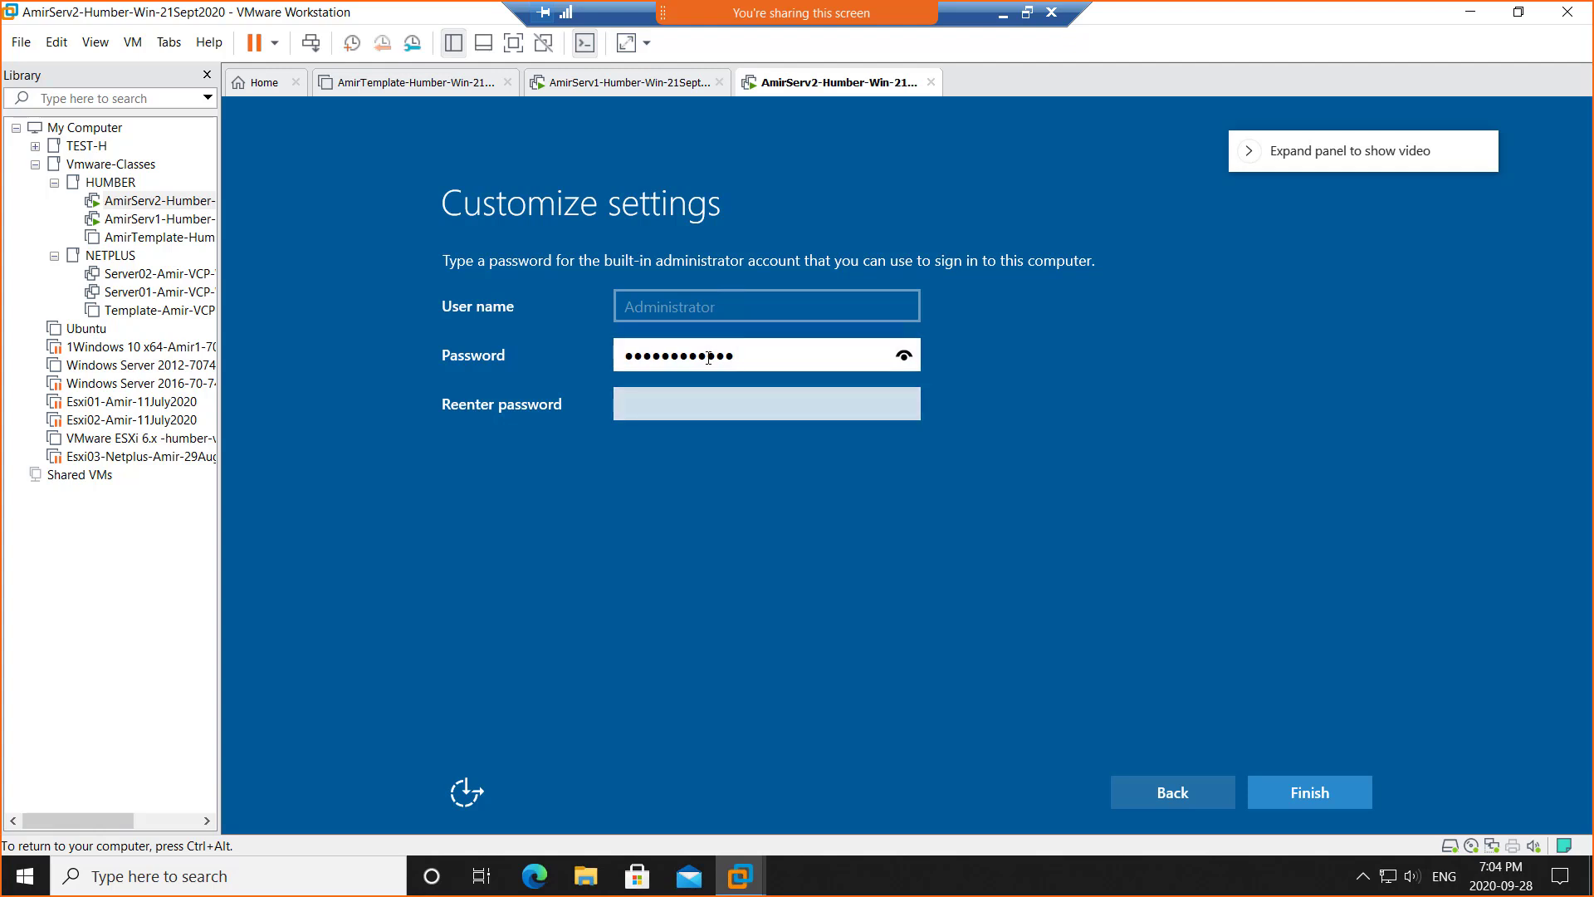
{"action": "key", "text": "BackSpace"}
{"action": "key", "text": "BackSpace"}
{"action": "key", "text": "BackSpace"}
{"action": "key", "text": "BackSpace"}
{"action": "key", "text": "BackSpace"}
{"action": "key", "text": "BackSpace"}
{"action": "key", "text": "BackSpace"}
{"action": "key", "text": "BackSpace"}
{"action": "key", "text": "BackSpace"}
{"action": "key", "text": "BackSpace"}
{"action": "key", "text": "BackSpace"}
{"action": "key", "text": "BackSpace"}
{"action": "type", "text": "************"}
{"action": "key", "text": "Tab"}
{"action": "type", "text": "************"}
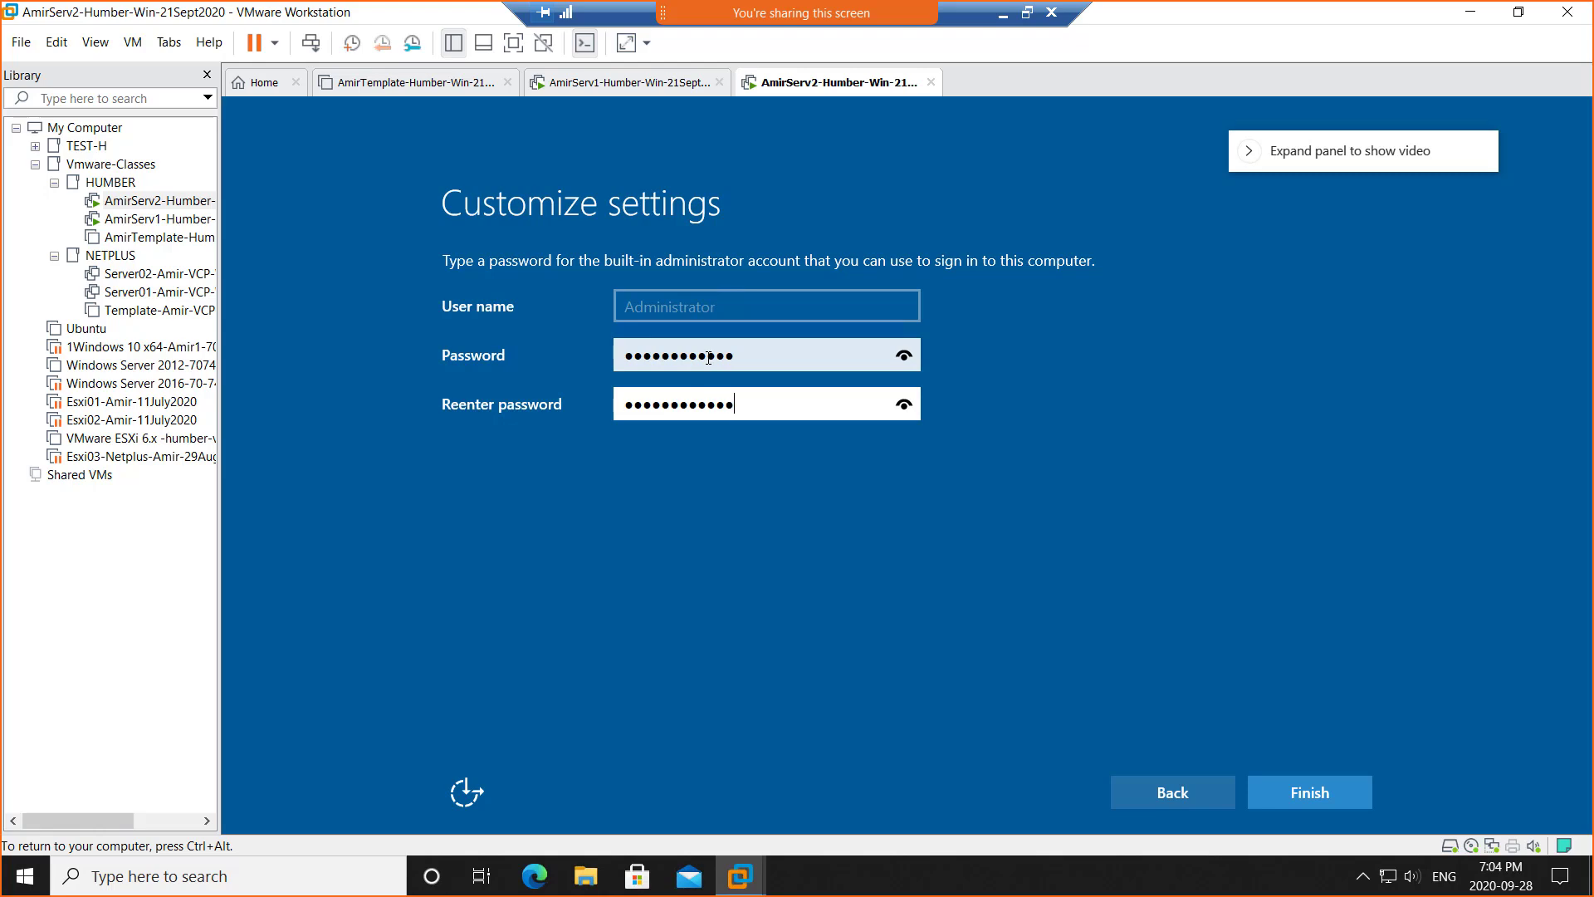
{"action": "left_click", "coordinate": [1307, 793]}
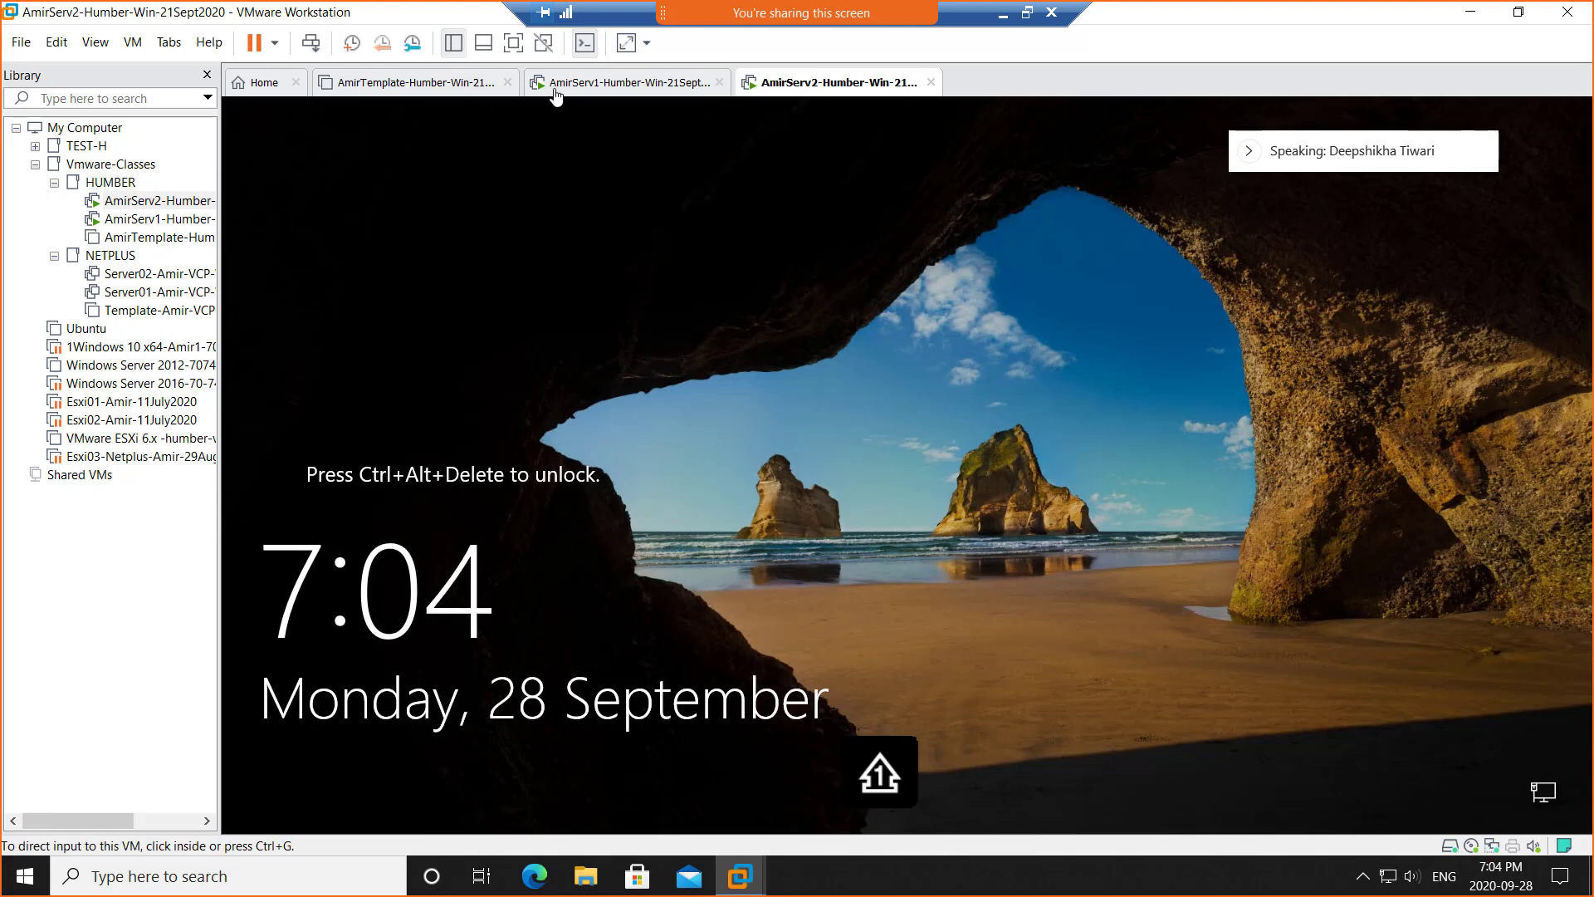
- Restart the first clone's guest operating system
{"action": "left_click", "coordinate": [615, 82]}
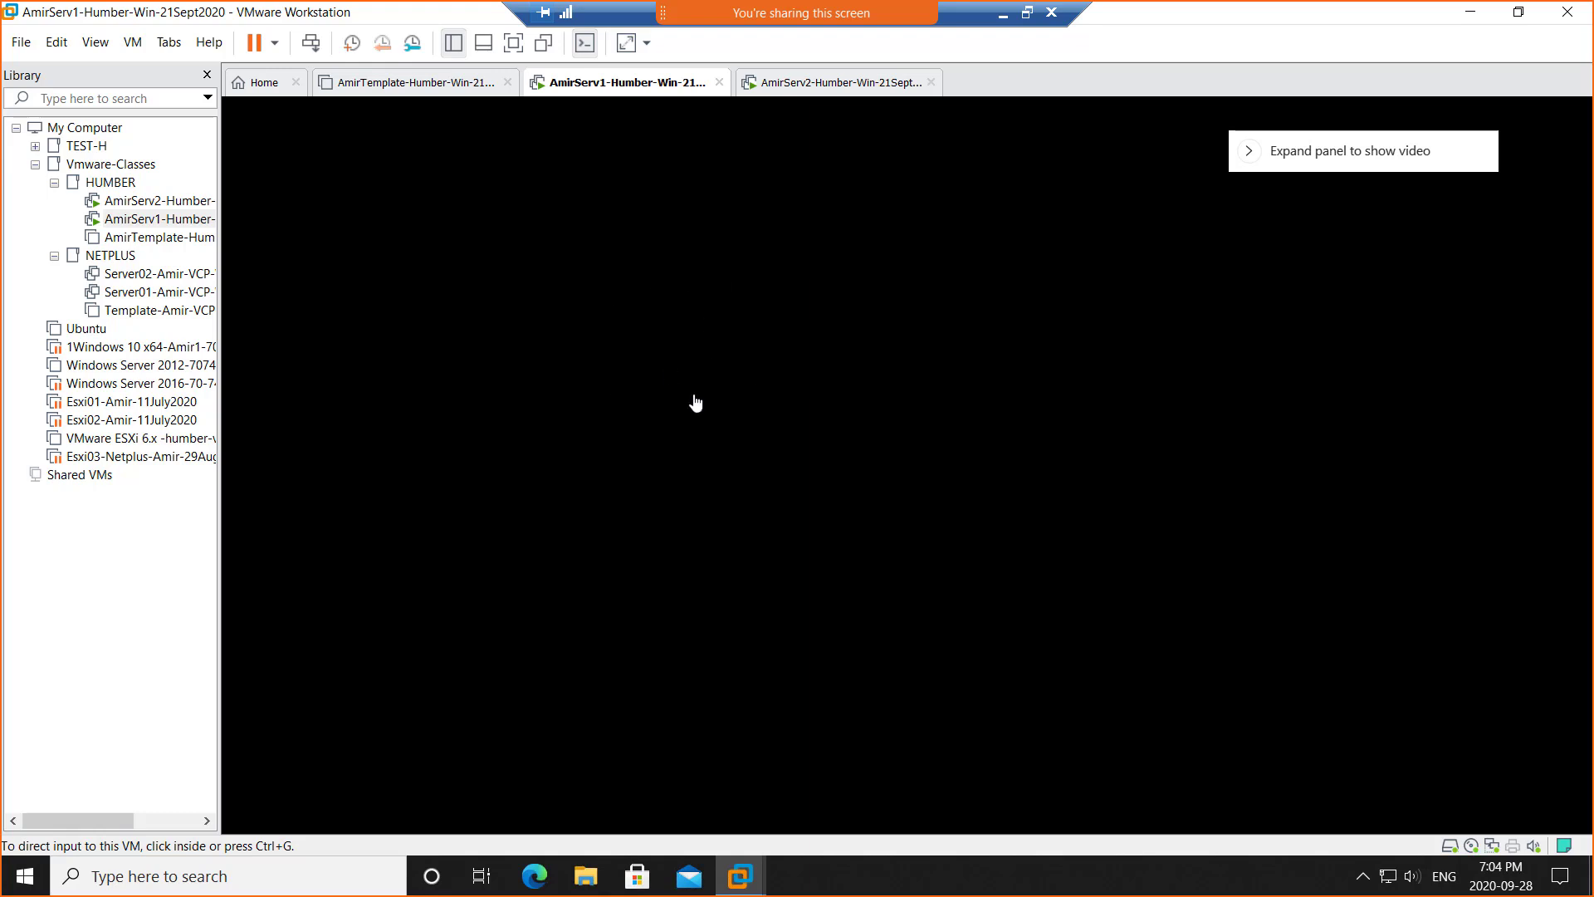
{"action": "right_click", "coordinate": [583, 84]}
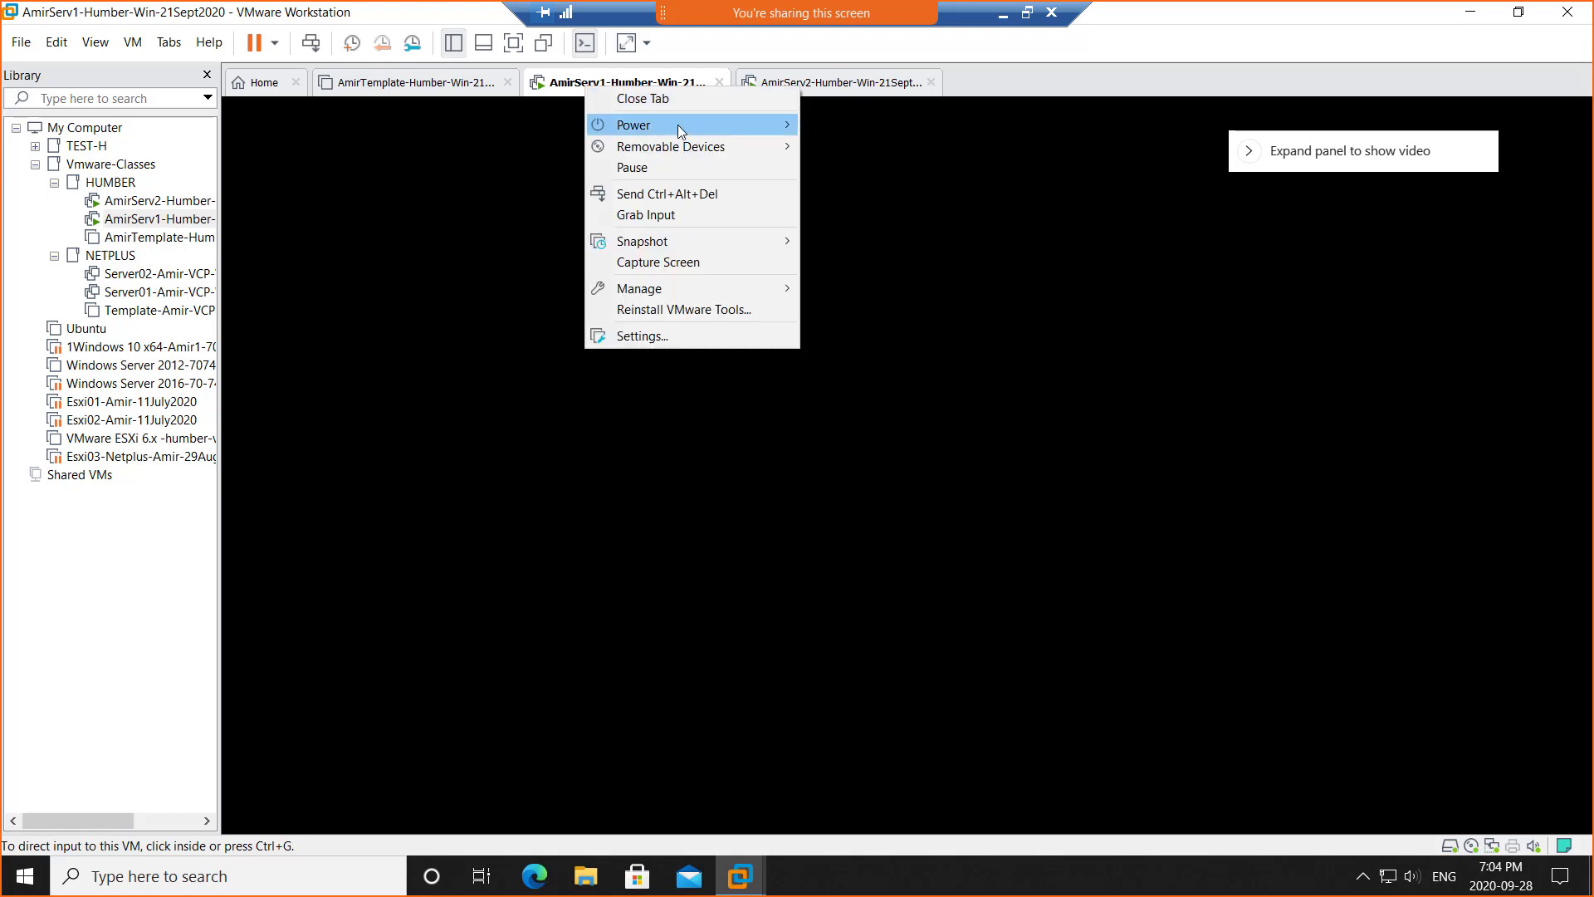
{"action": "mouse_move", "coordinate": [677, 124]}
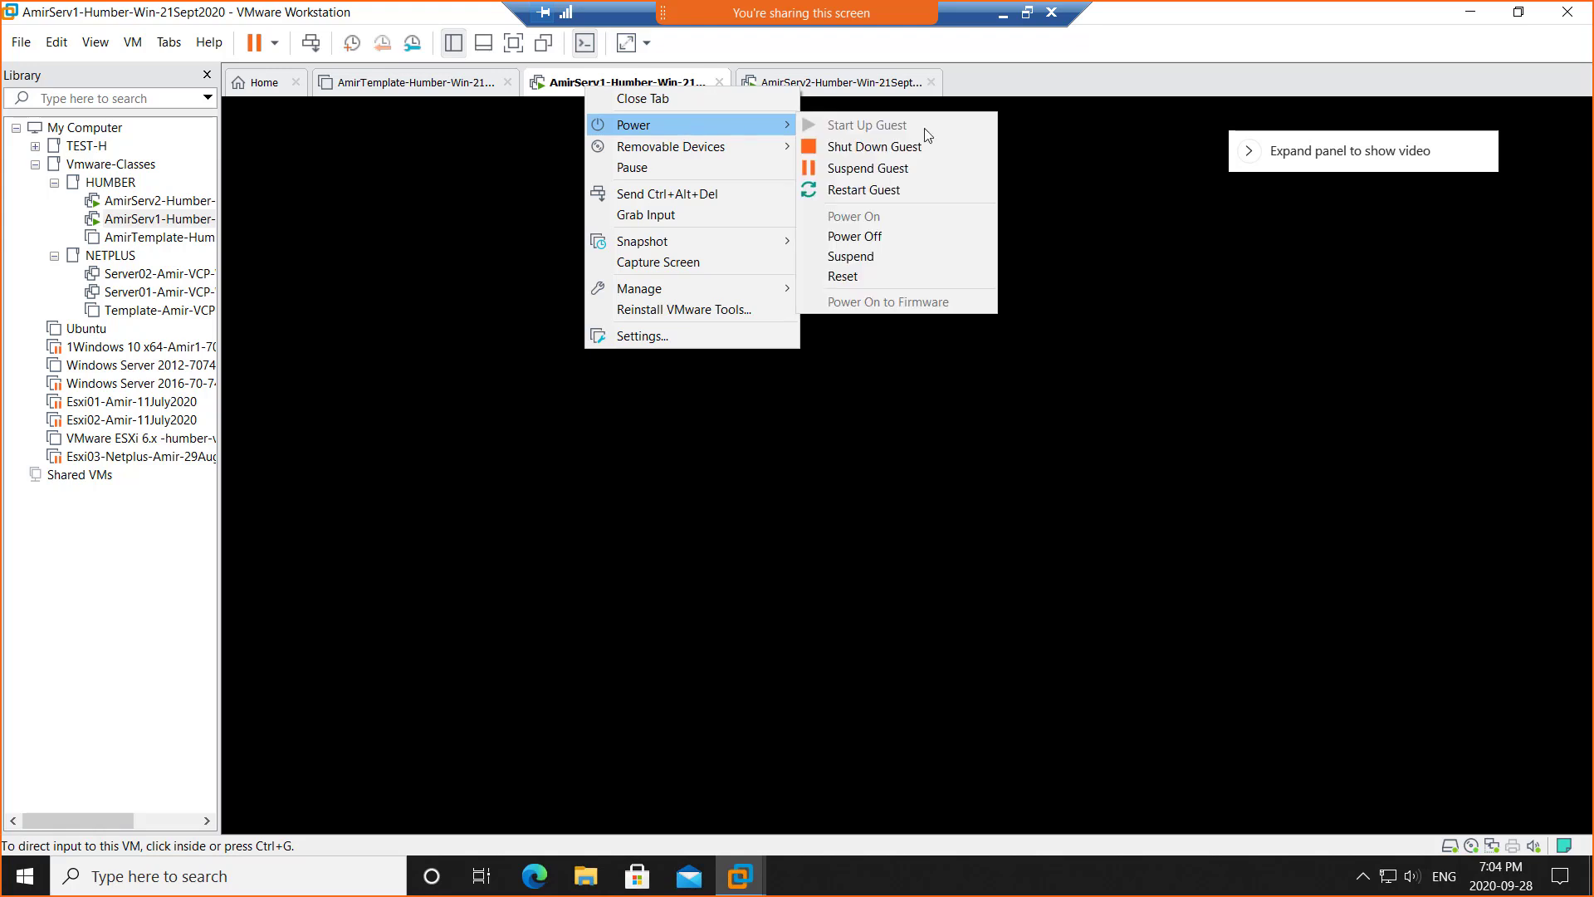
{"action": "left_click", "coordinate": [884, 189]}
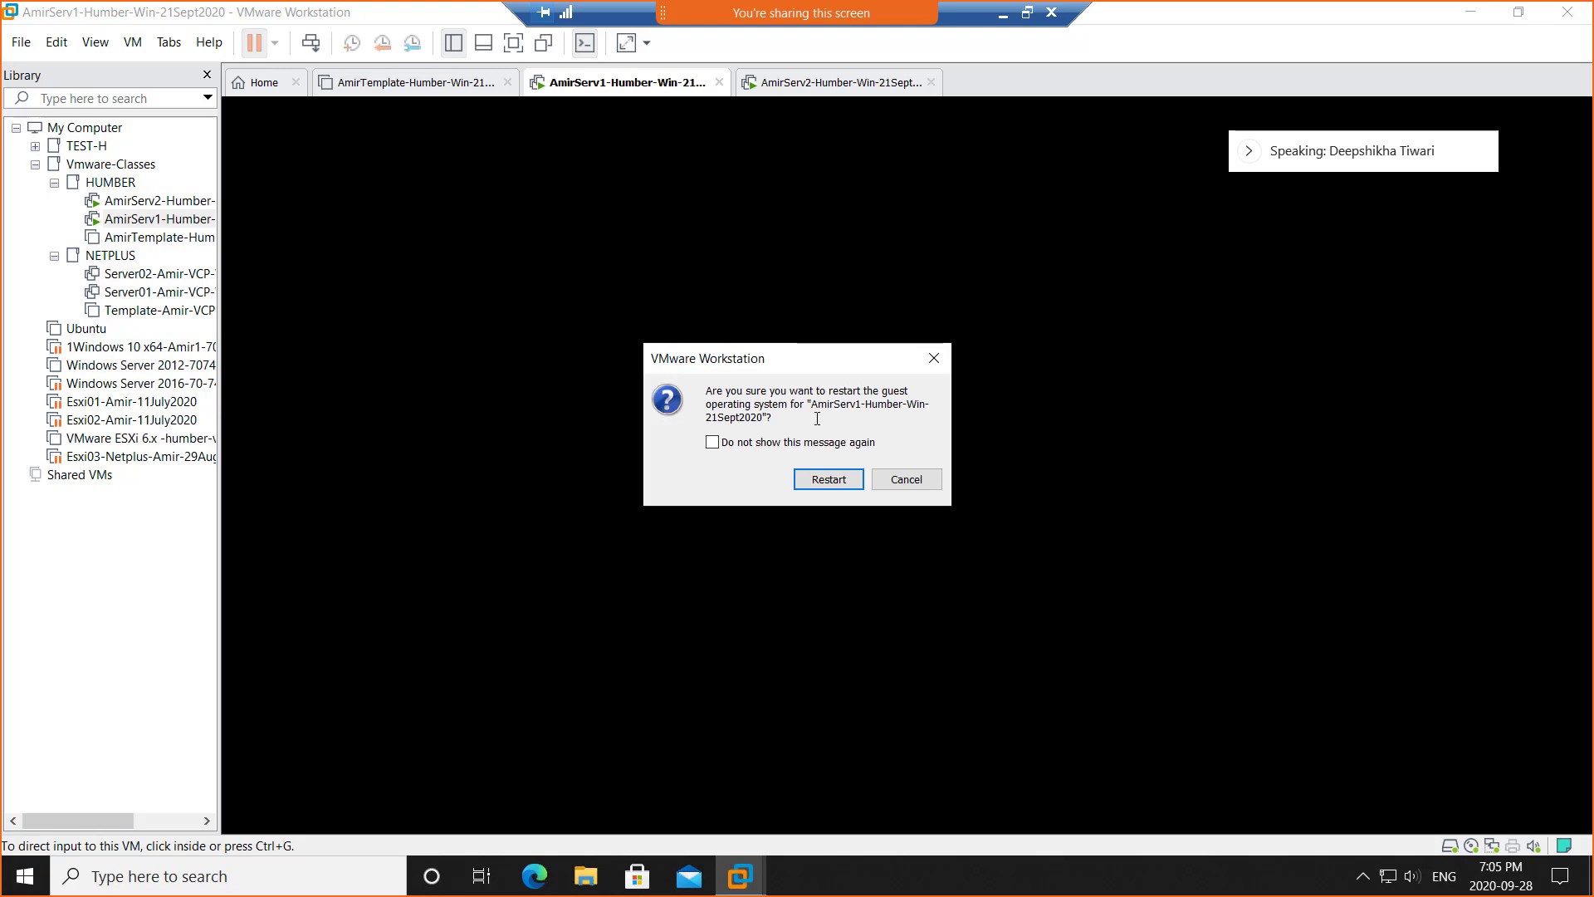
{"action": "left_click", "coordinate": [827, 484]}
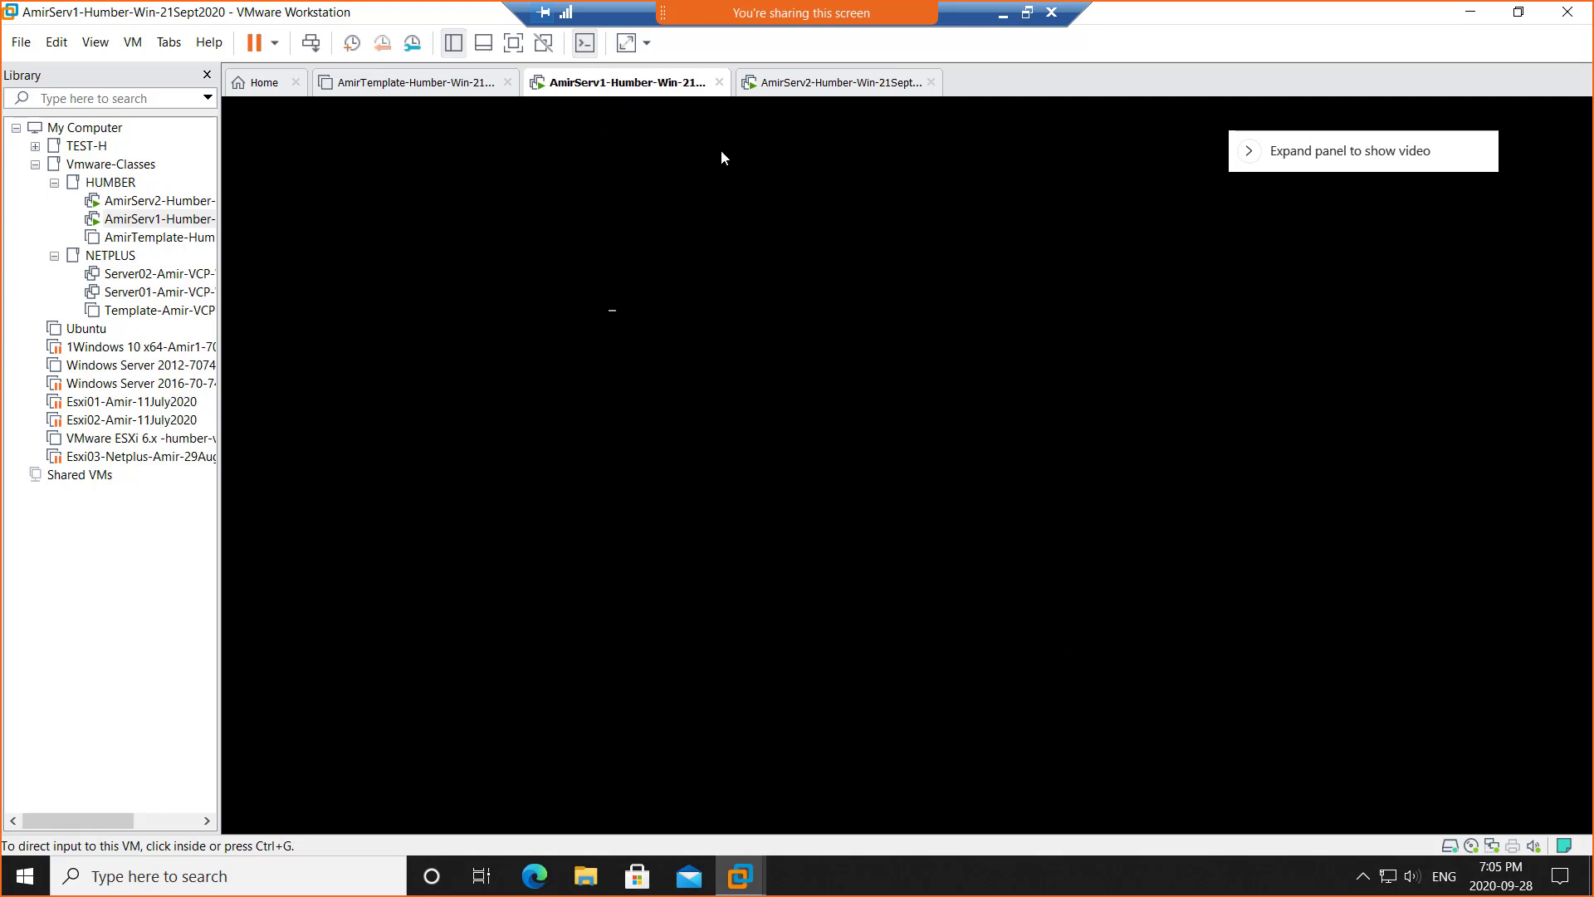
- Unlock the second clone and sign in as Administrator with the account password
{"action": "left_click", "coordinate": [824, 83]}
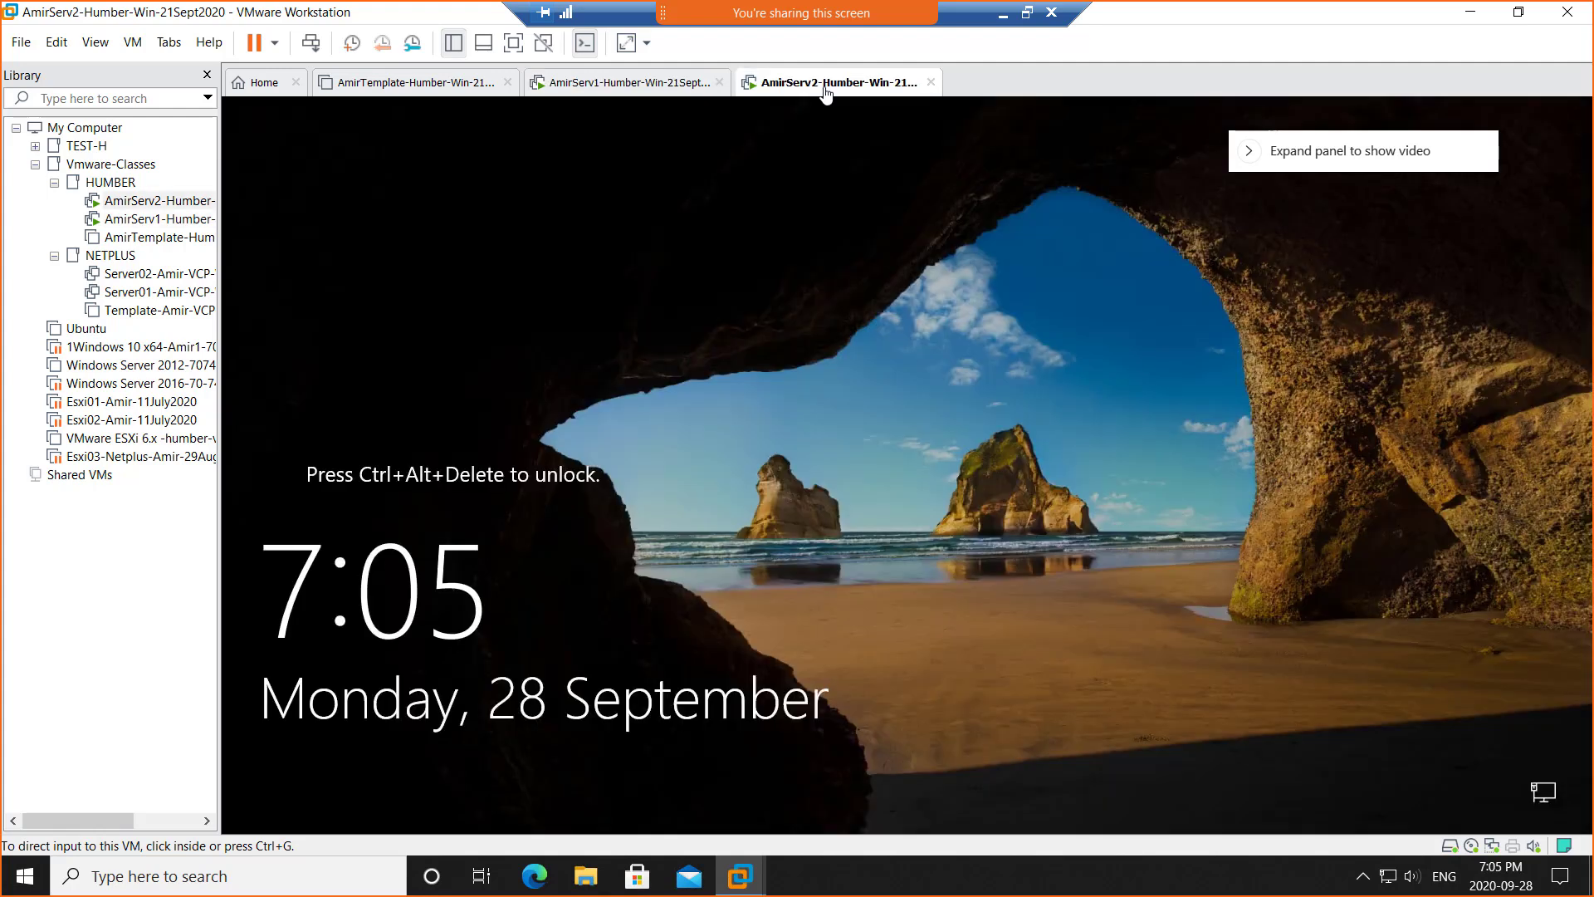
{"action": "left_click", "coordinate": [311, 50]}
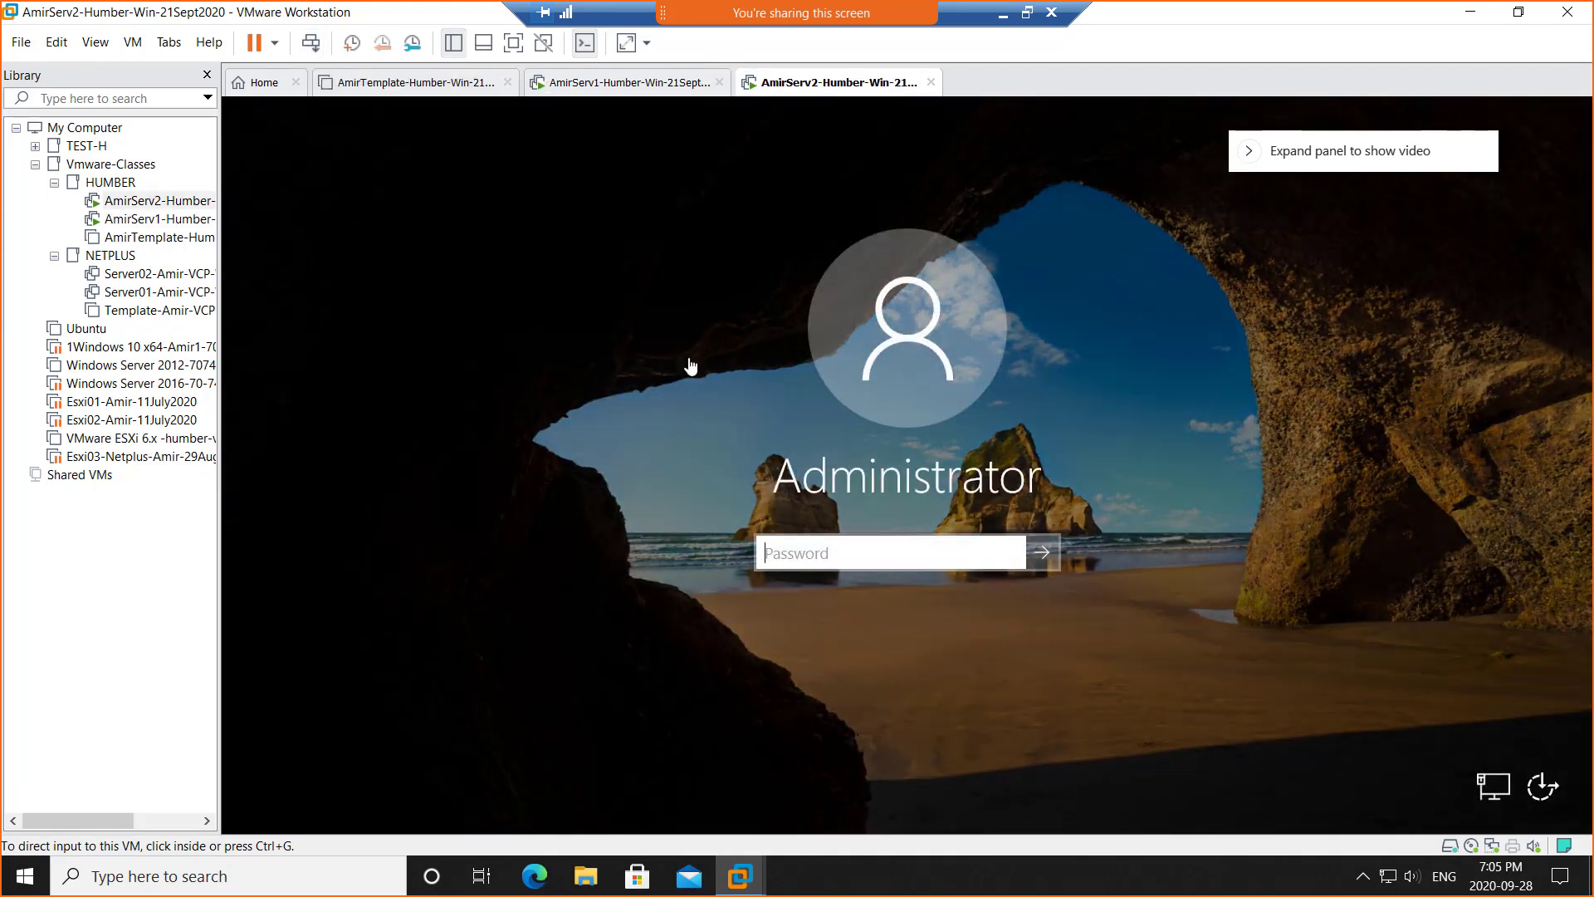
{"action": "left_click", "coordinate": [889, 550]}
{"action": "type", "text": "***"}
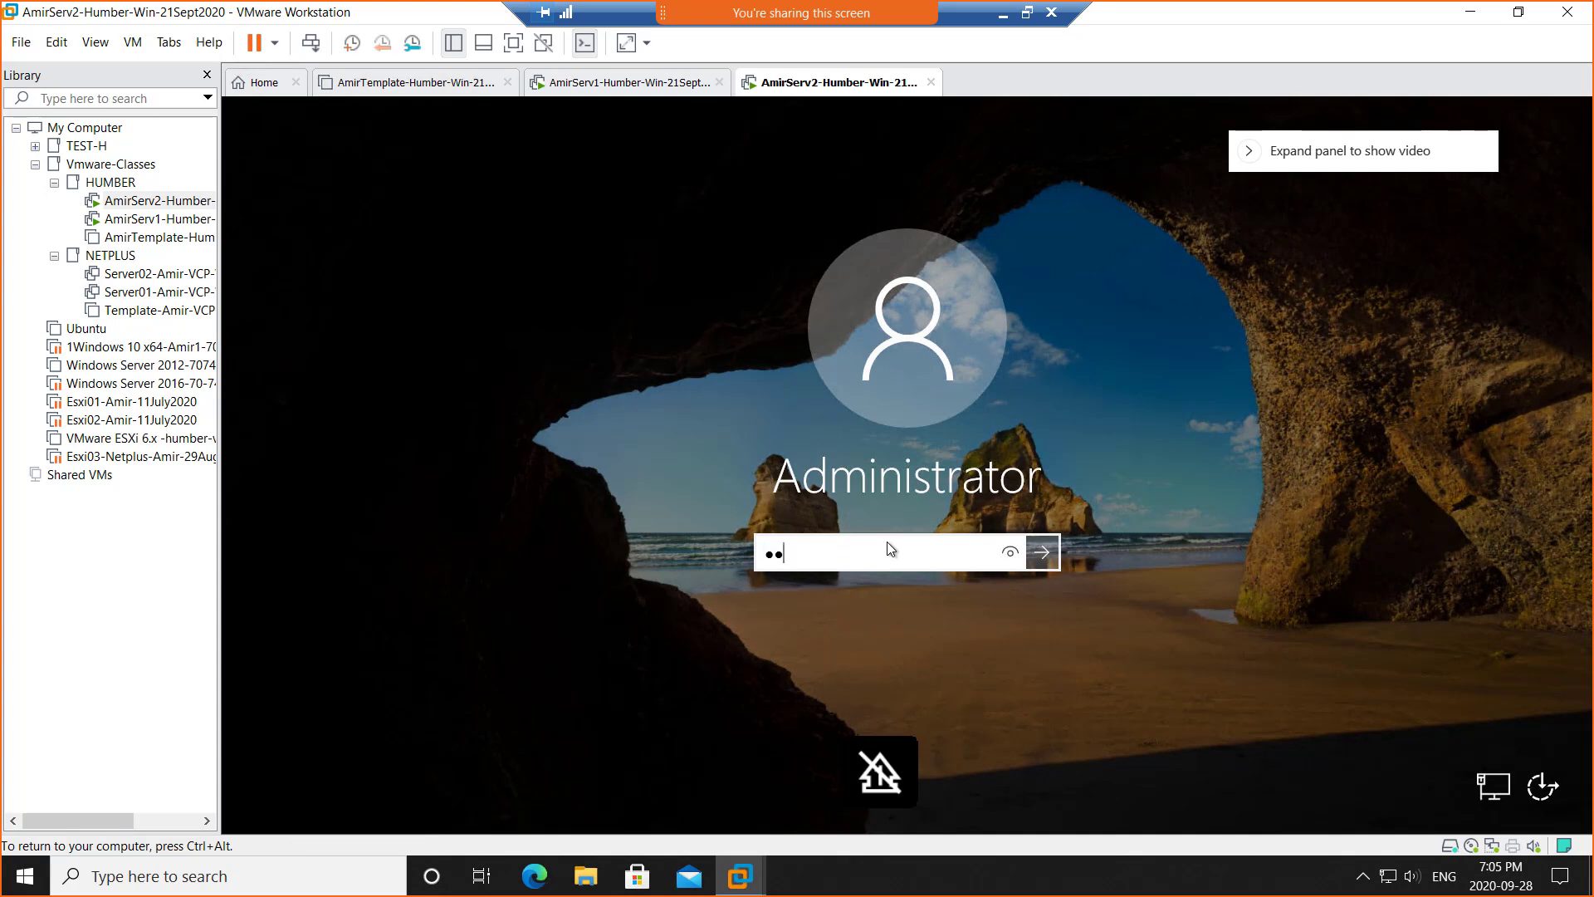
{"action": "type", "text": "********"}
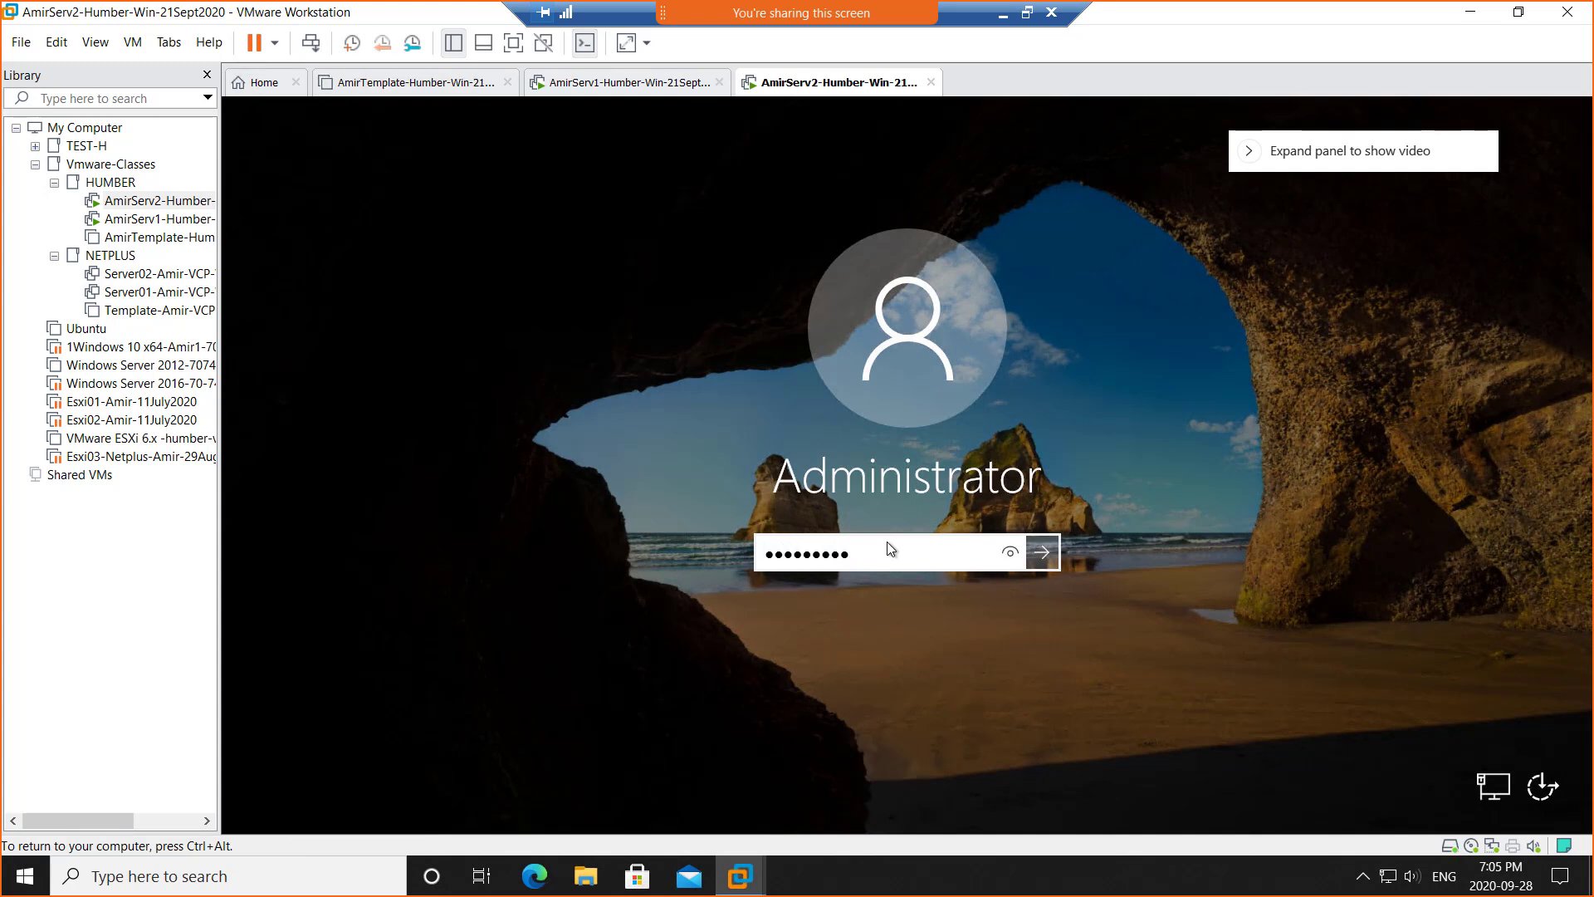
{"action": "key", "text": "Return"}
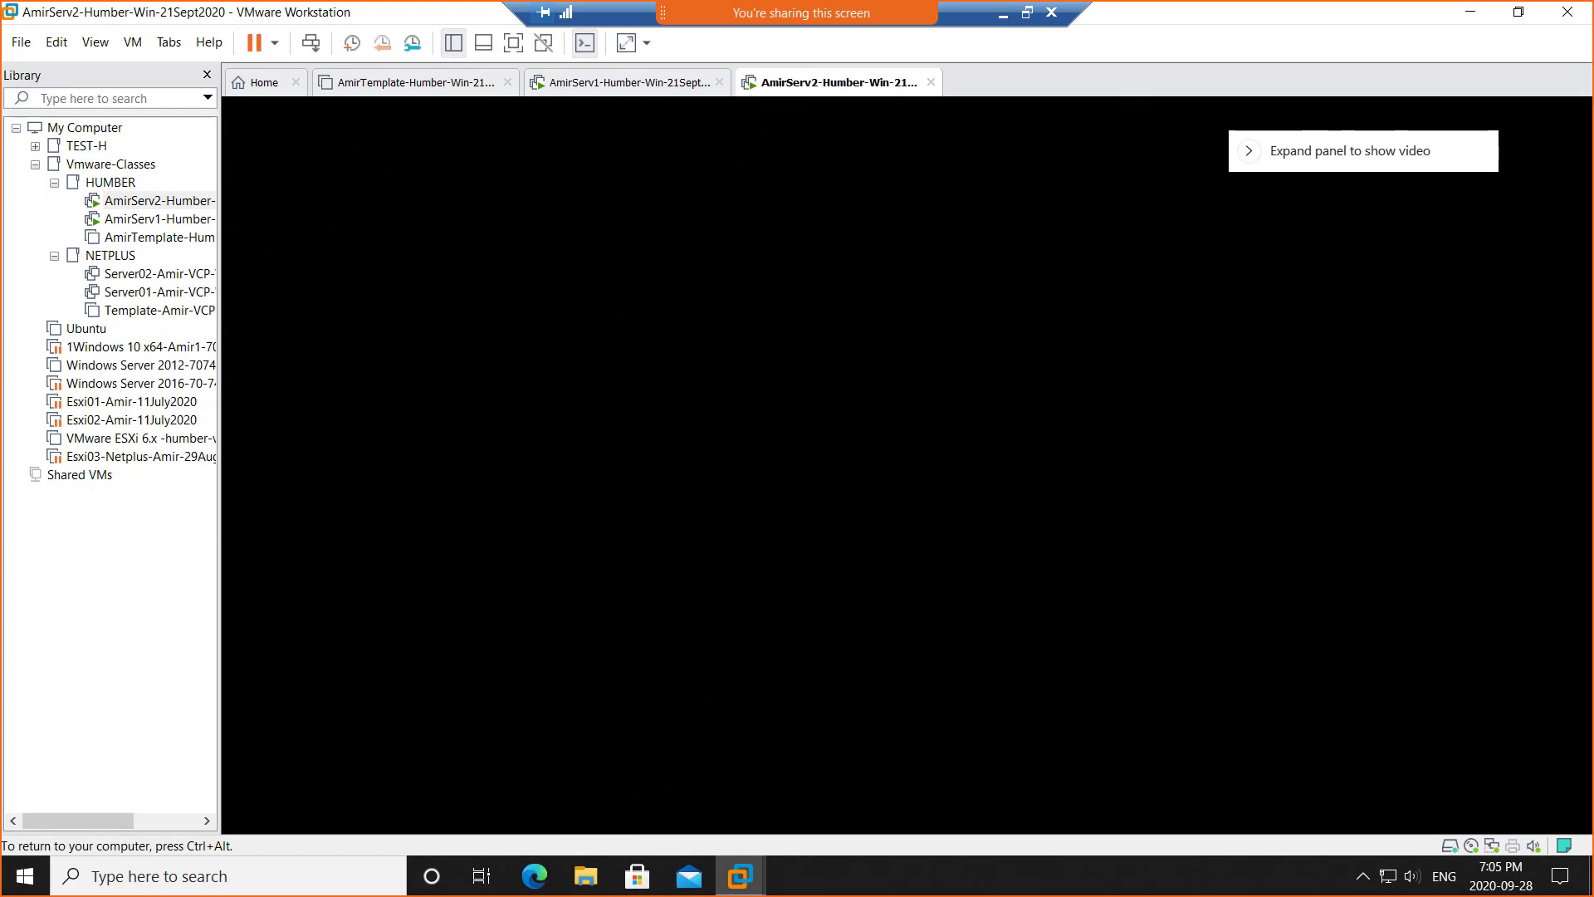
{"action": "key", "text": "ctrl+alt"}
{"action": "left_click", "coordinate": [911, 425]}
{"action": "key", "text": "ctrl+alt"}
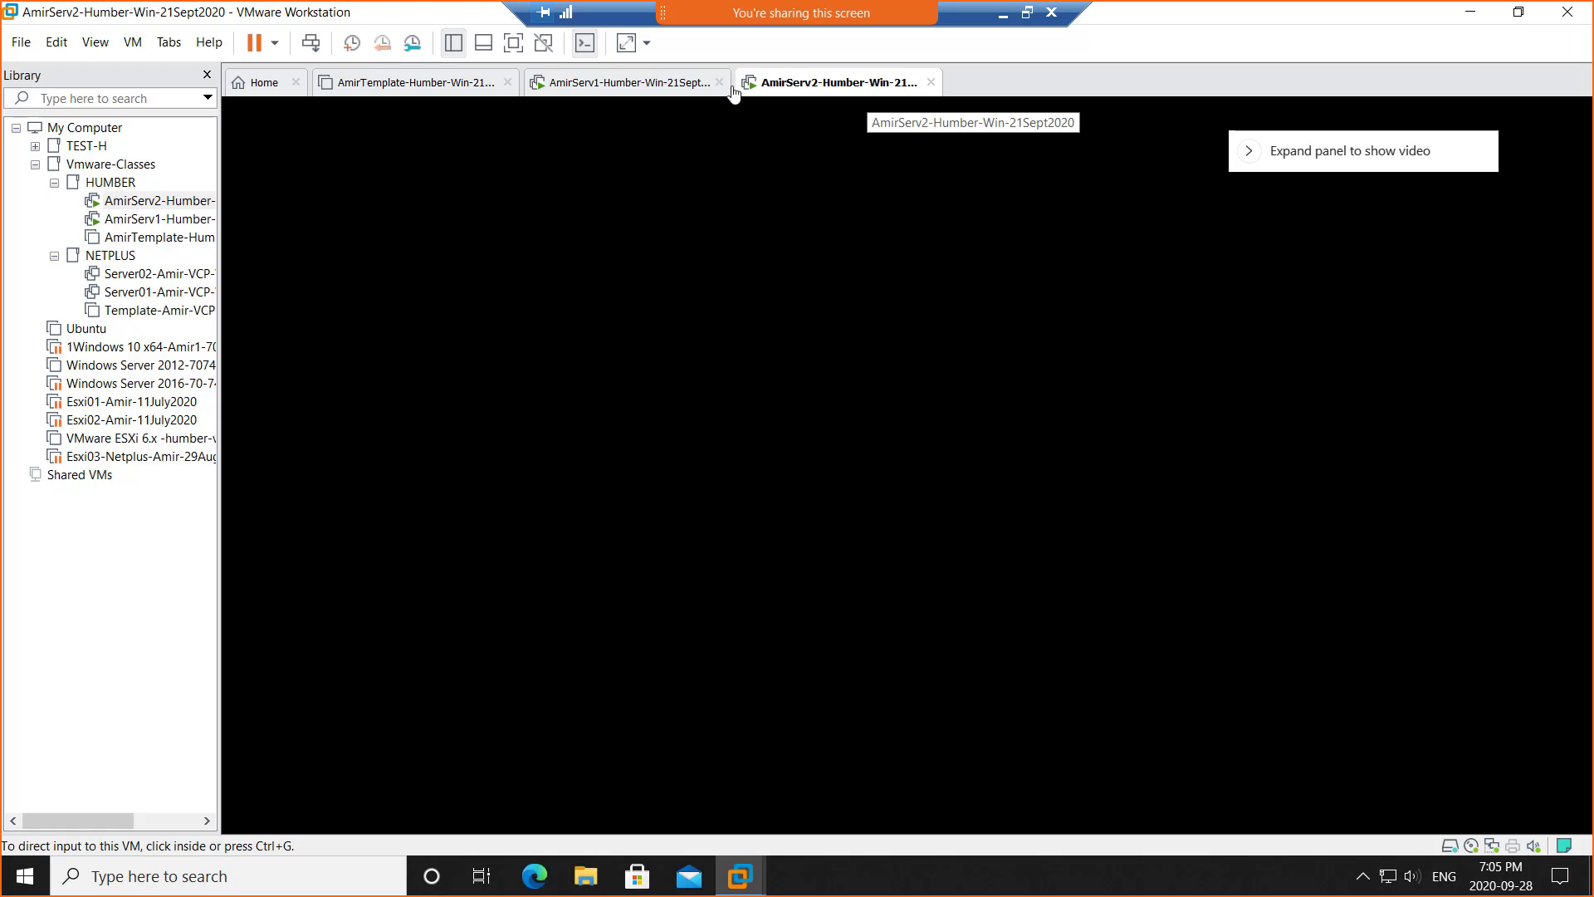
- Switch to the first clone, unlock it and sign in as Administrator with the account password
{"action": "left_click", "coordinate": [628, 90]}
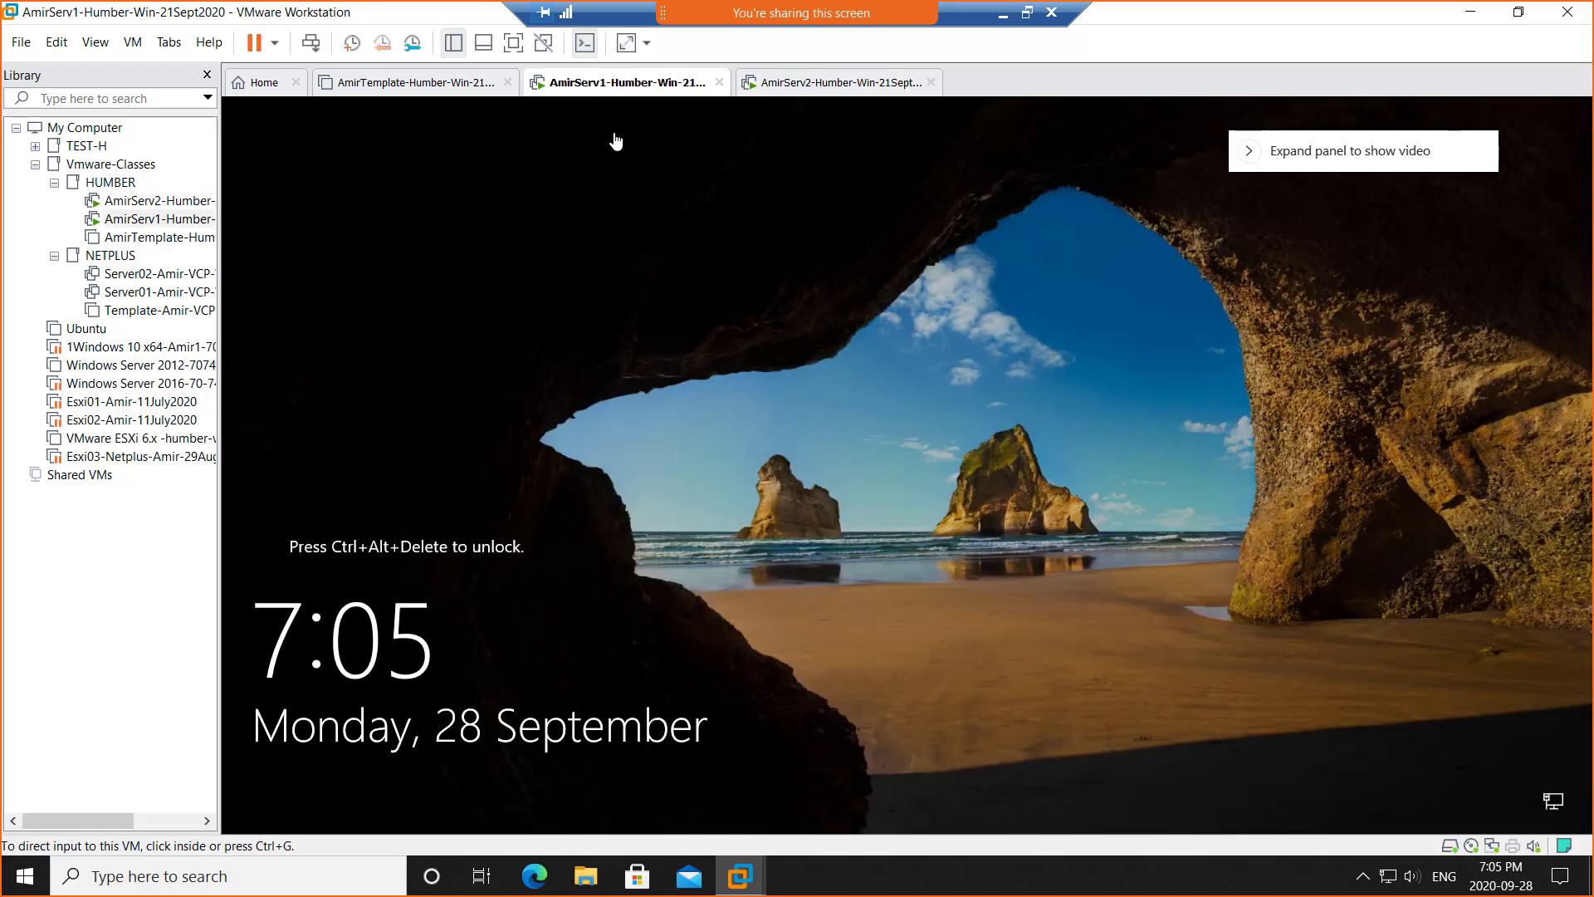
{"action": "left_click", "coordinate": [312, 45]}
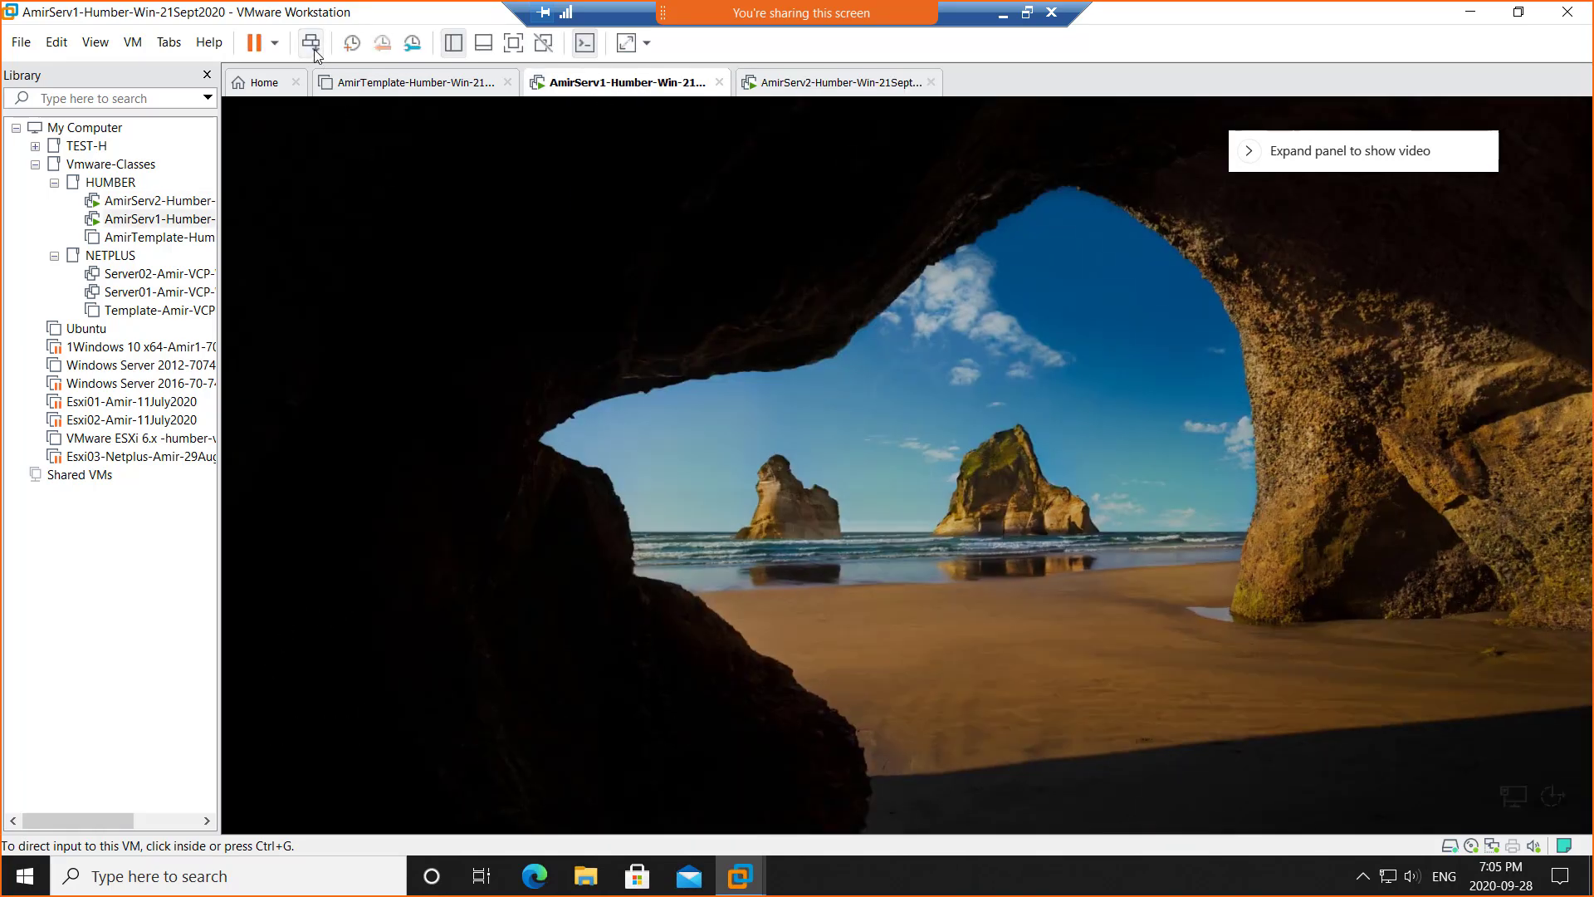
{"action": "left_click", "coordinate": [837, 534]}
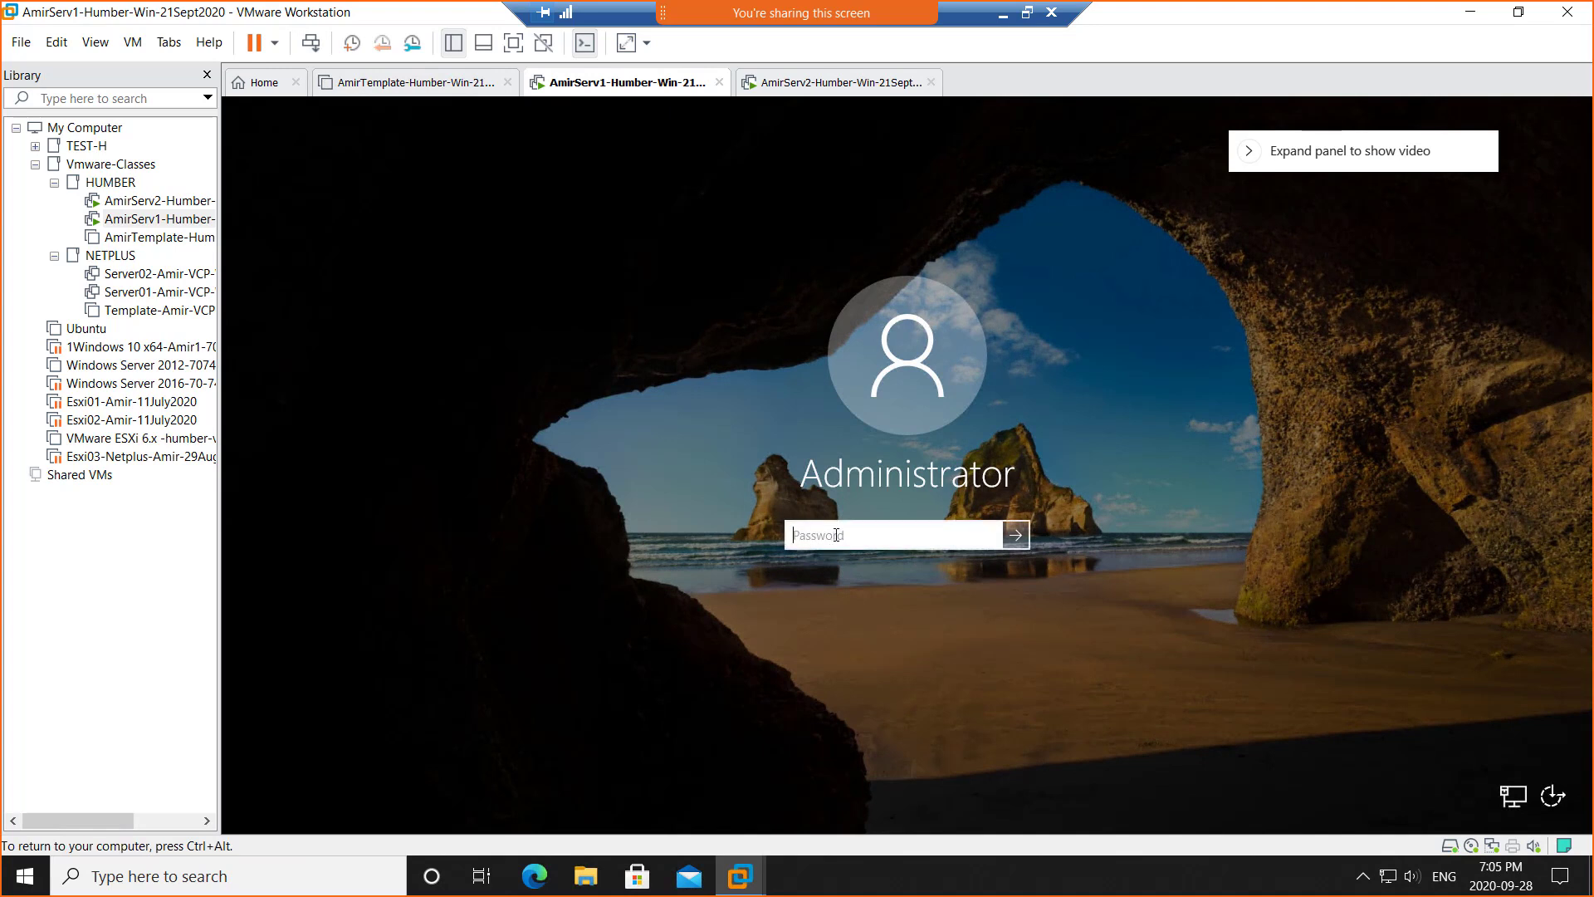
{"action": "type", "text": "•"}
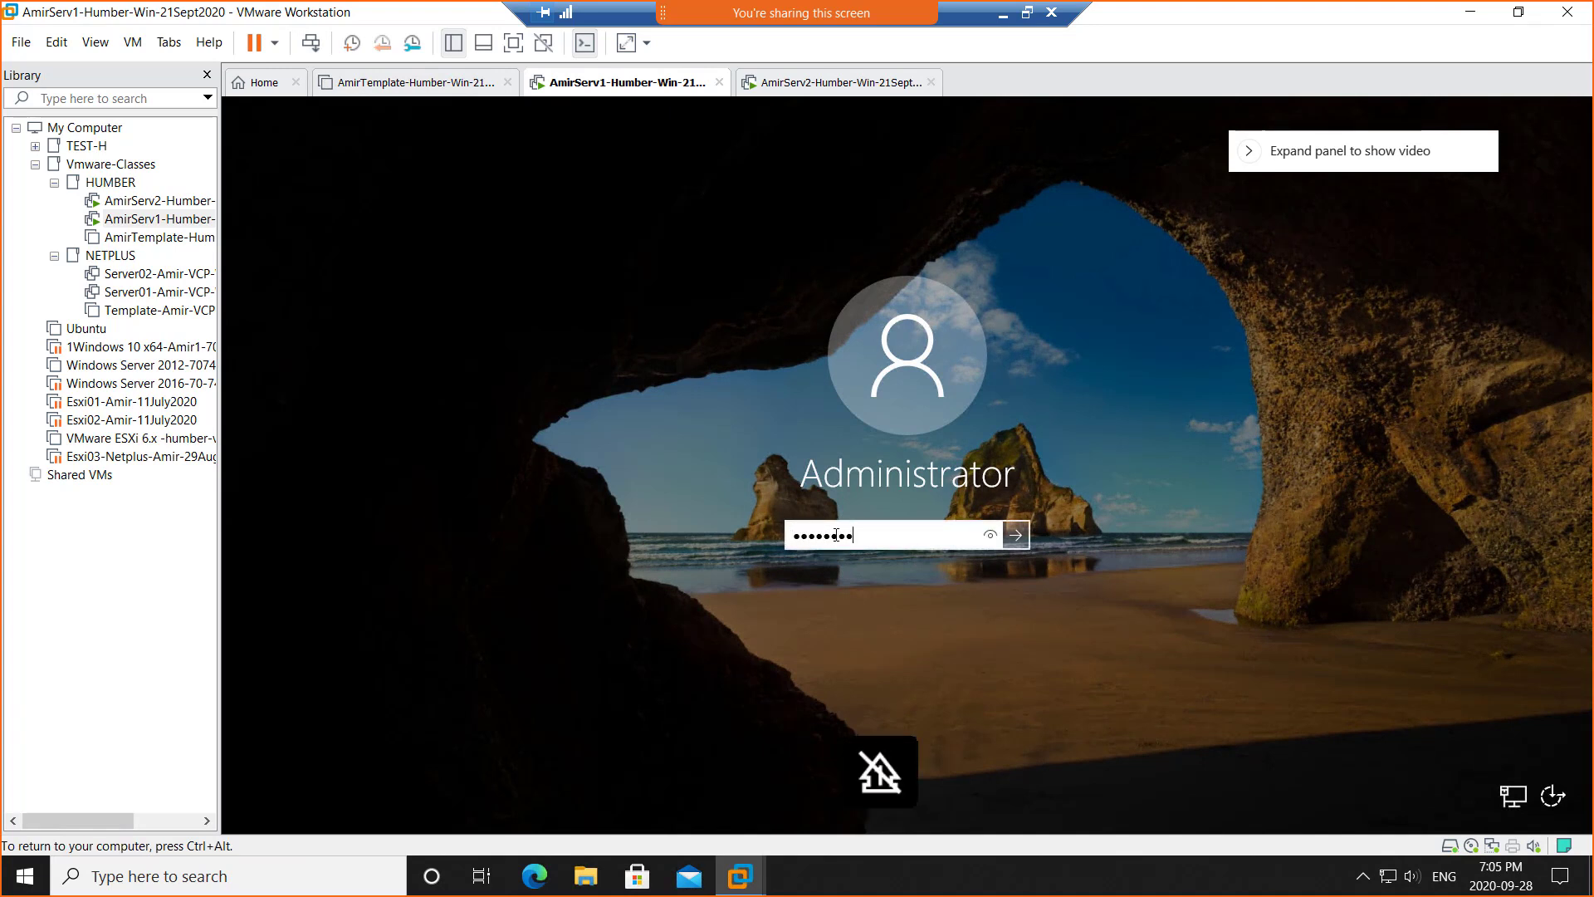
{"action": "type", "text": "••••••••••"}
{"action": "key", "text": "Return"}
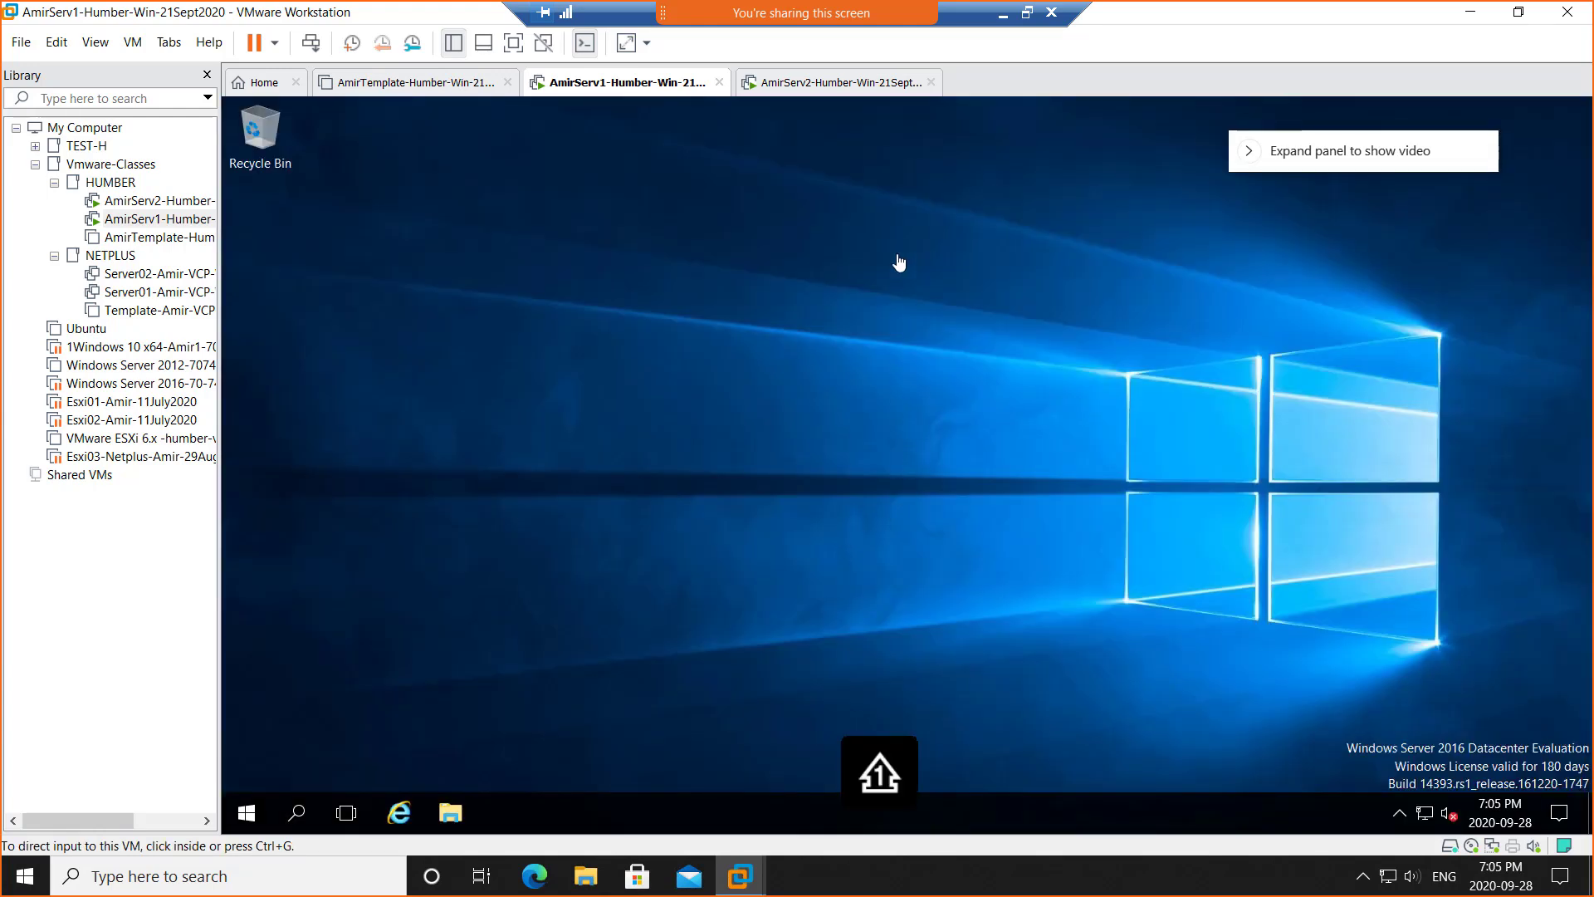
- Restart the second clone's guest operating system from its tab's power options
{"action": "left_click", "coordinate": [813, 94]}
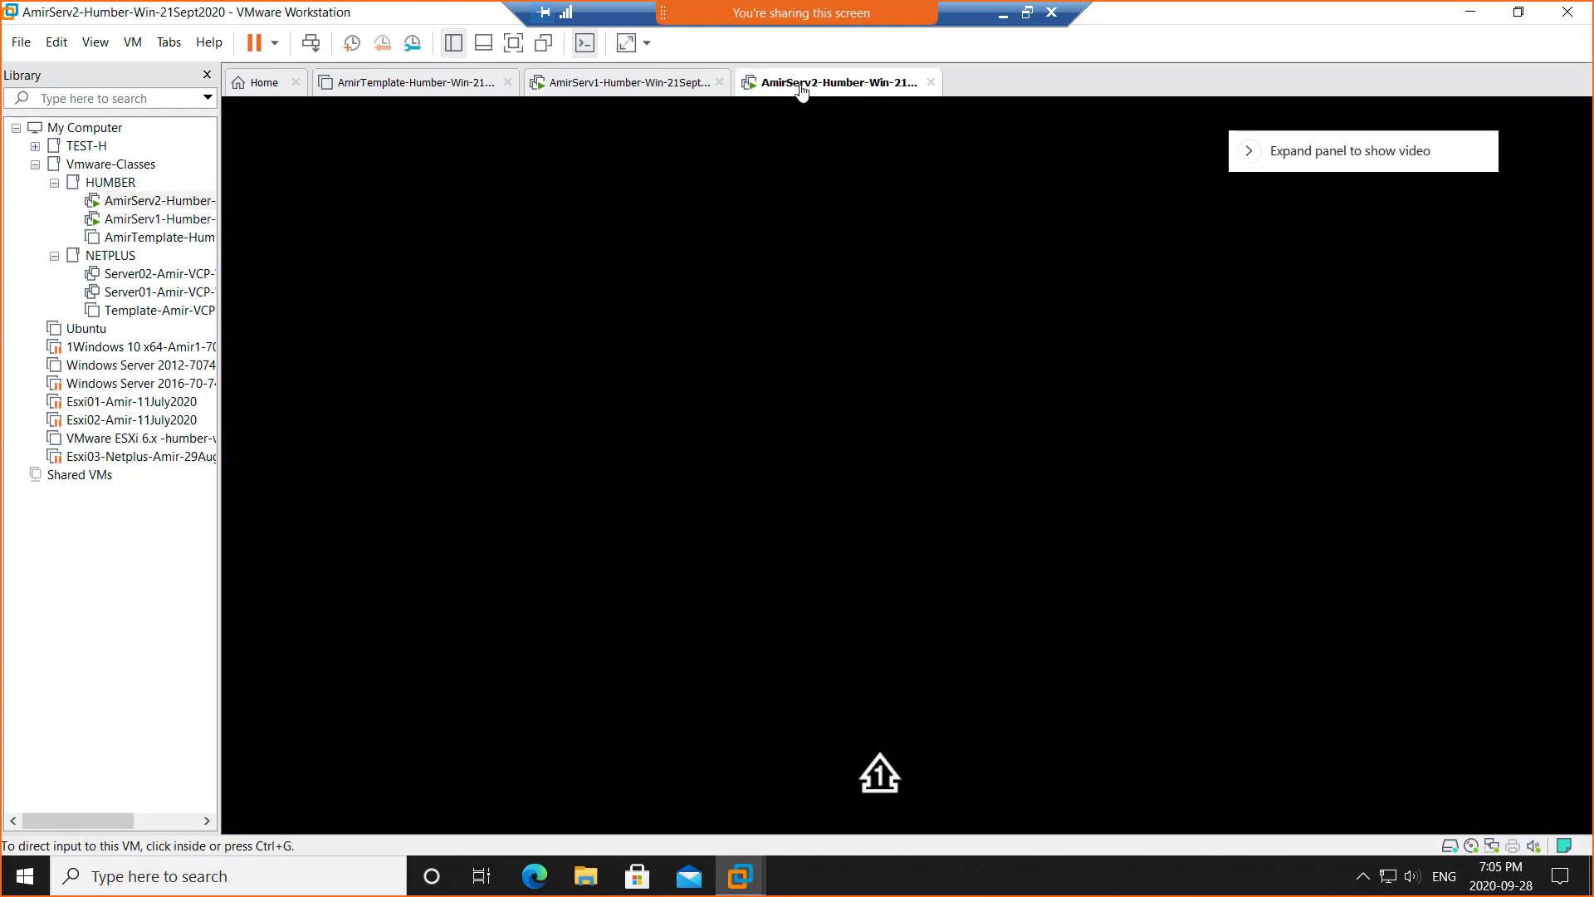
{"action": "right_click", "coordinate": [813, 88]}
{"action": "mouse_move", "coordinate": [887, 122]}
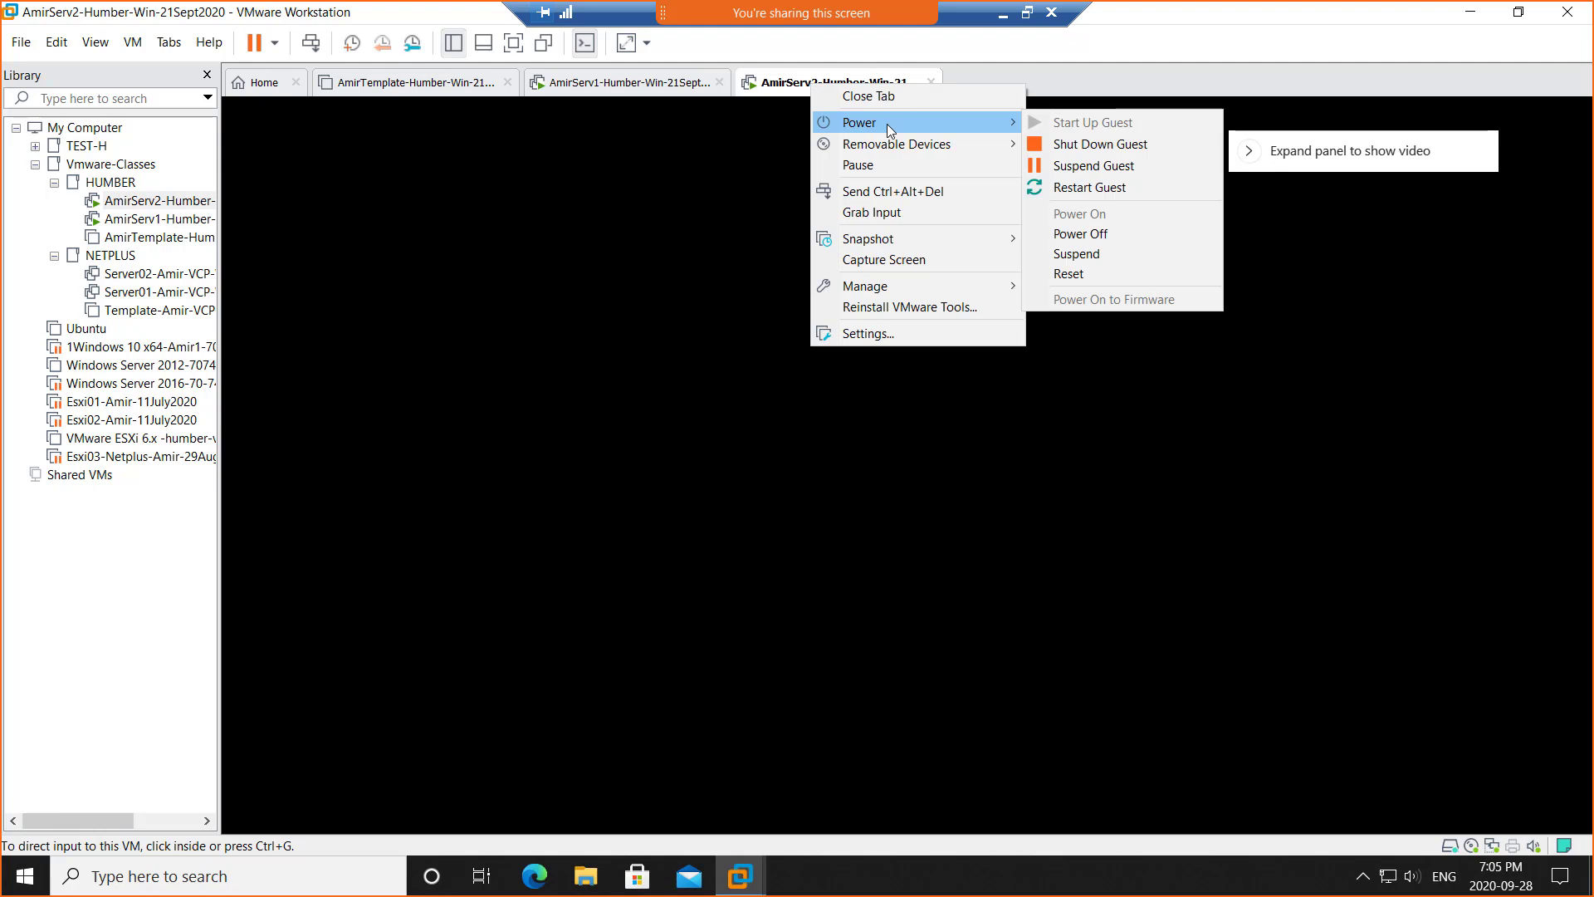
{"action": "left_click", "coordinate": [1114, 187]}
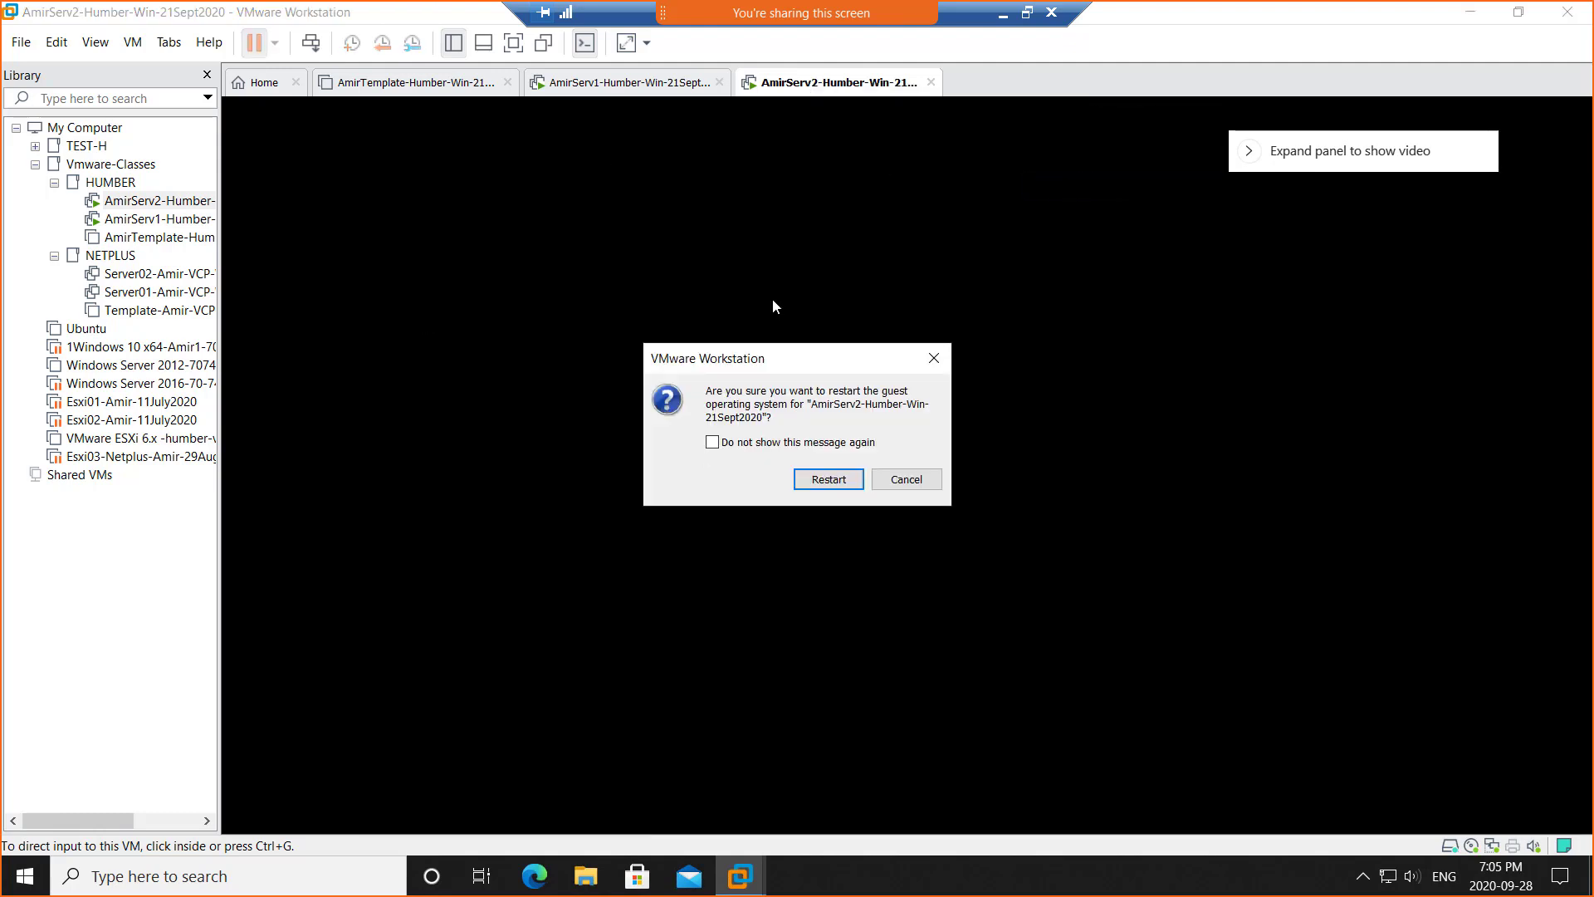
{"action": "left_click", "coordinate": [817, 482]}
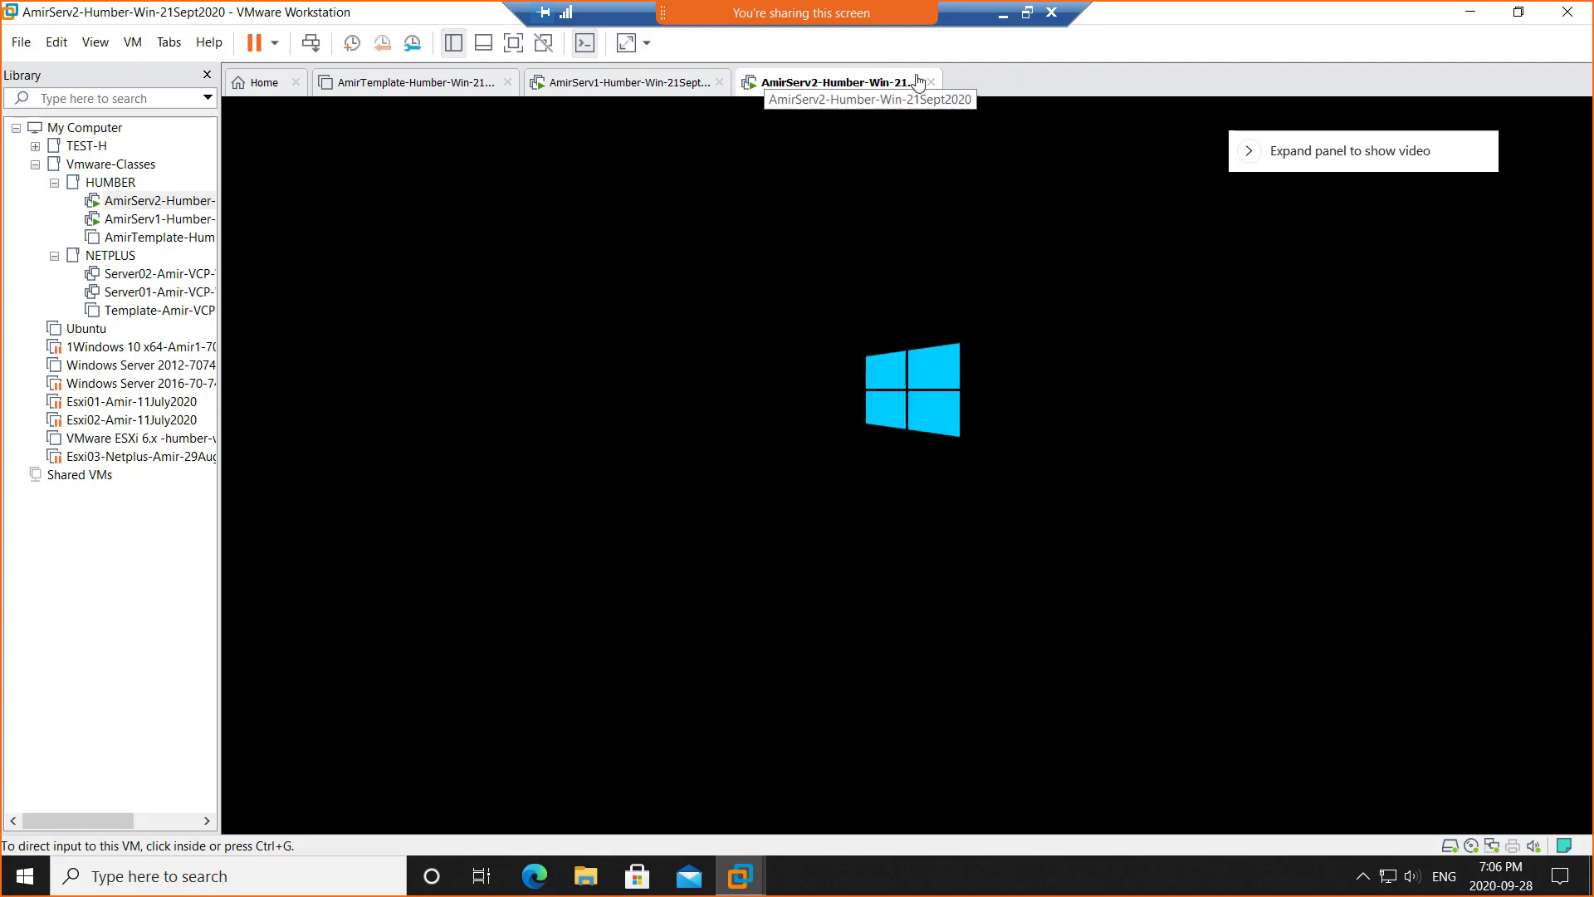
- Switch to Paint and tick off the completed tasks in the first server's checklist and Activate in the second
{"action": "left_click", "coordinate": [1026, 15]}
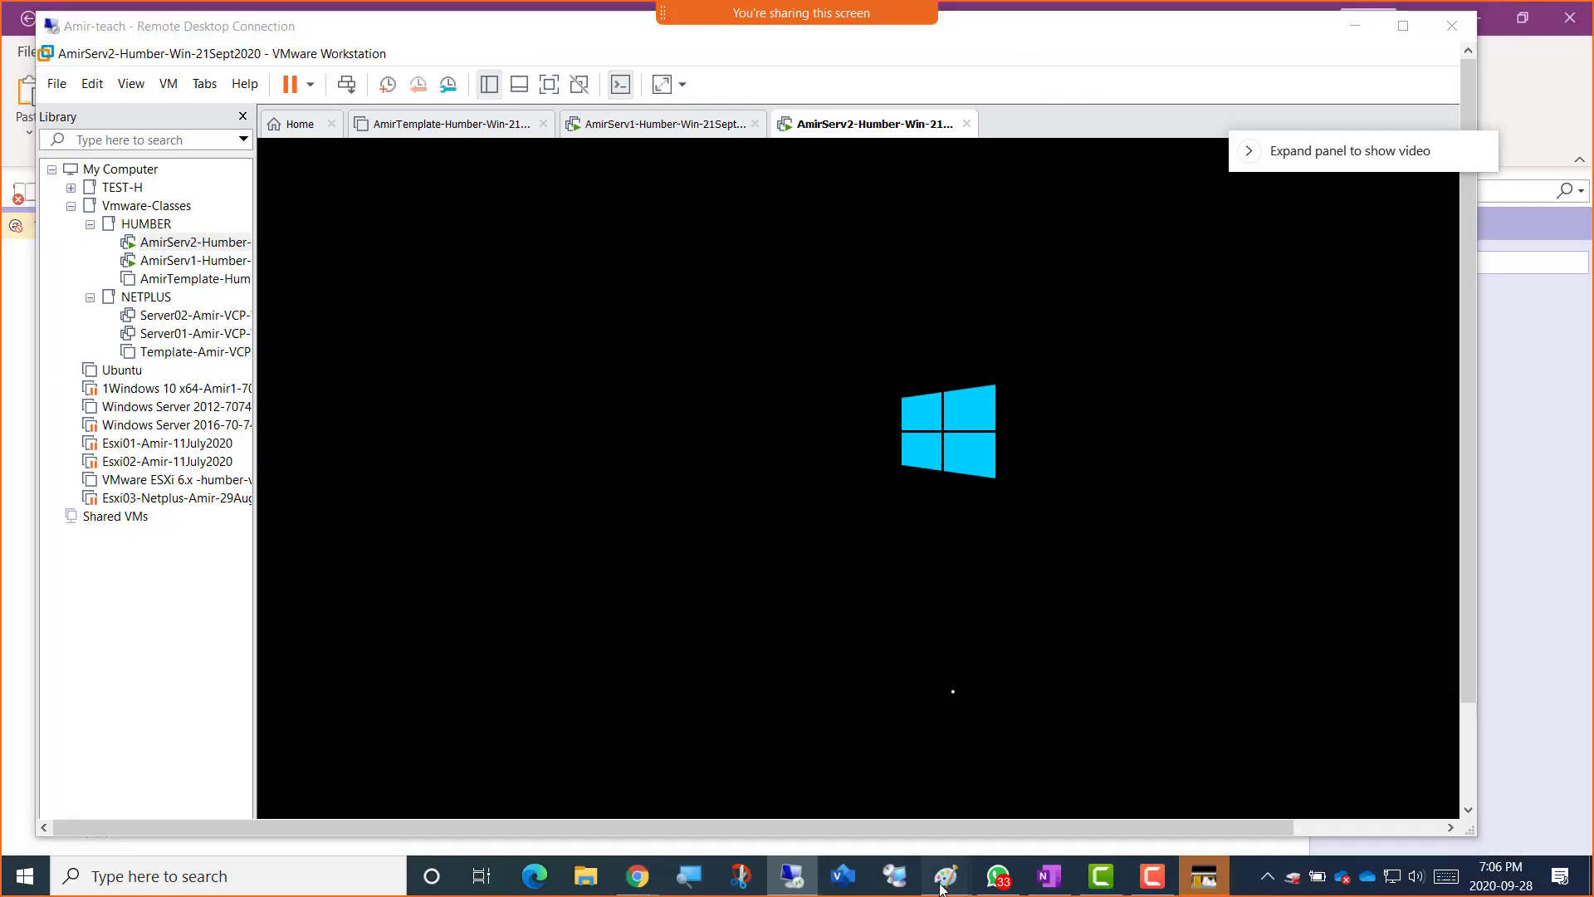
{"action": "left_click", "coordinate": [1034, 809]}
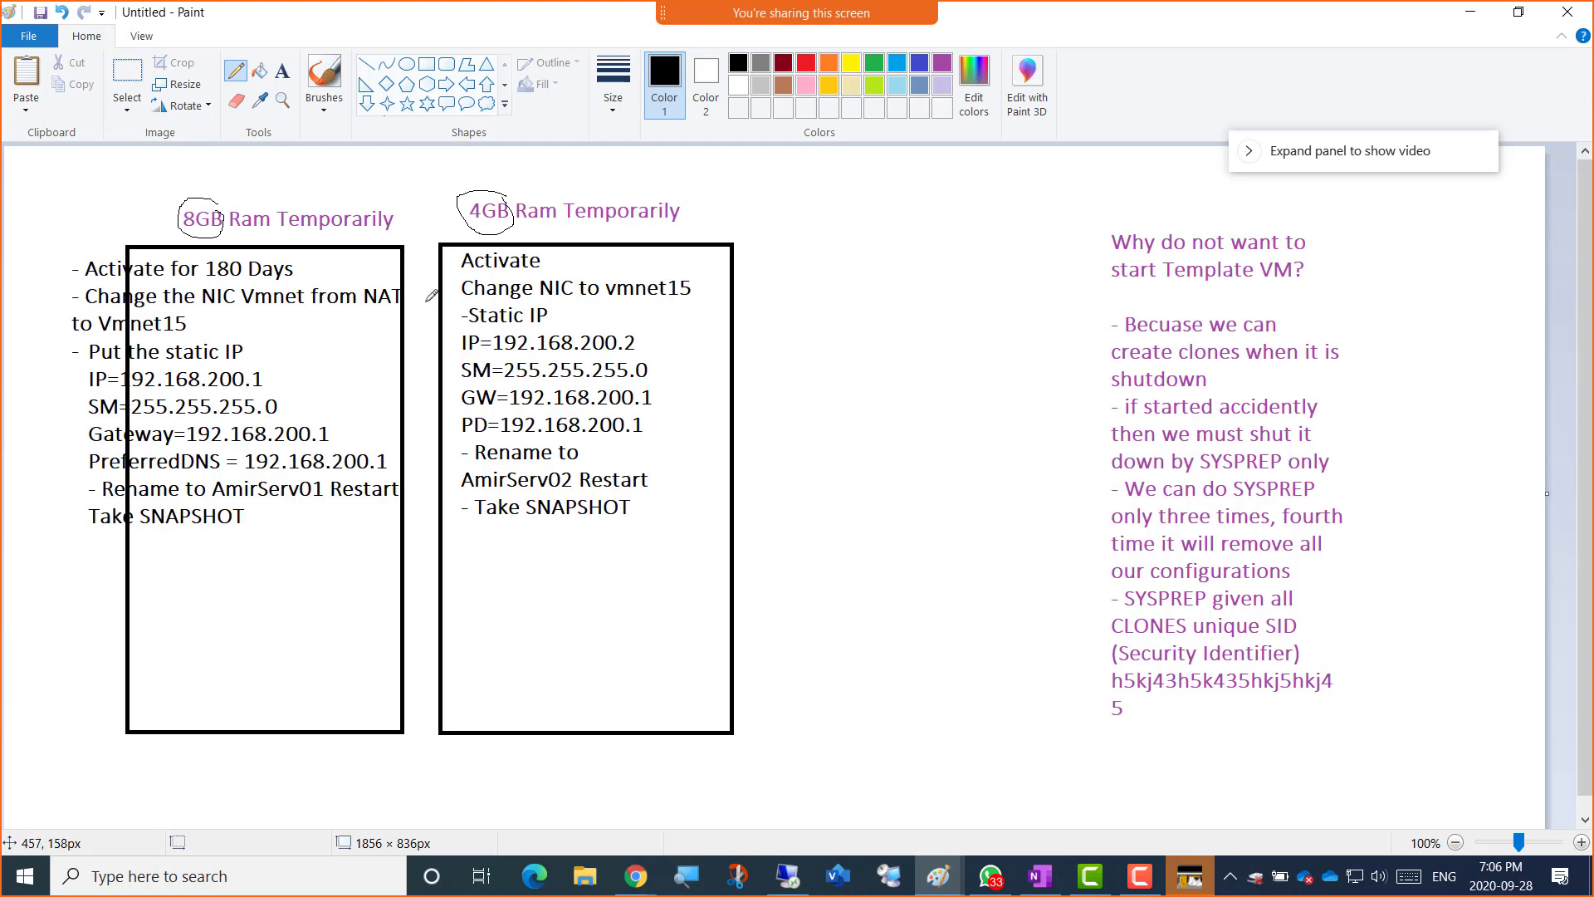
{"action": "left_click_drag", "start_coordinate": [45, 264], "coordinate": [71, 246]}
{"action": "left_click_drag", "start_coordinate": [35, 298], "coordinate": [59, 288]}
{"action": "left_click_drag", "start_coordinate": [34, 356], "coordinate": [60, 339]}
{"action": "left_click_drag", "start_coordinate": [48, 490], "coordinate": [73, 467]}
{"action": "left_click_drag", "start_coordinate": [46, 529], "coordinate": [72, 504]}
{"action": "left_click_drag", "start_coordinate": [449, 249], "coordinate": [463, 236]}
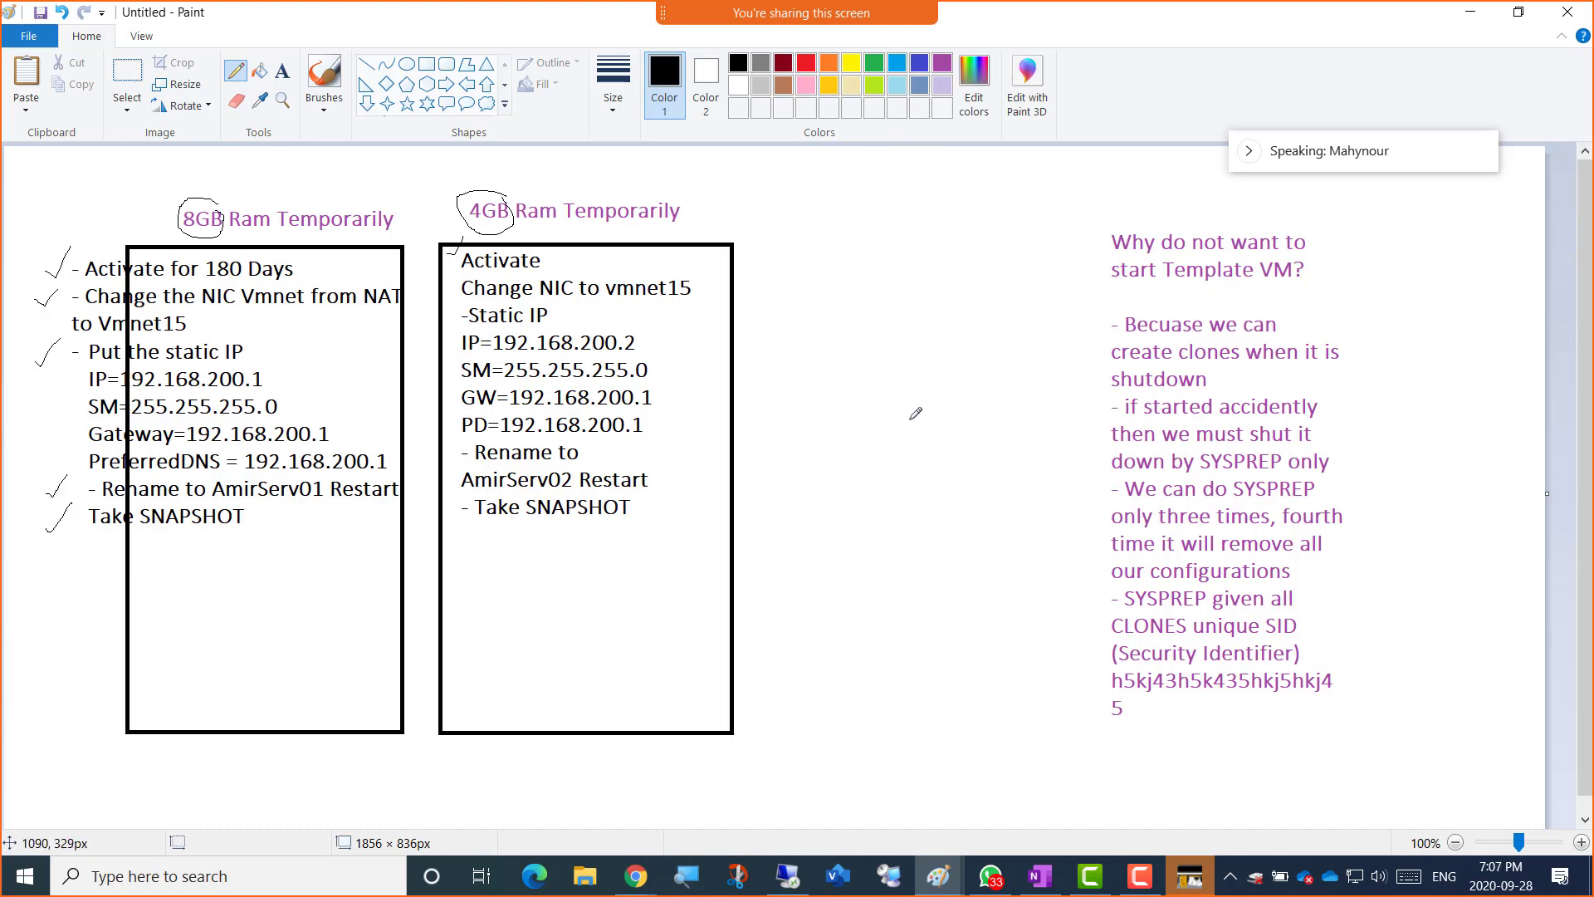
- Return to the VMs, unlock the second clone and sign in as Administrator with the account password
{"action": "key", "text": "alt+Tab"}
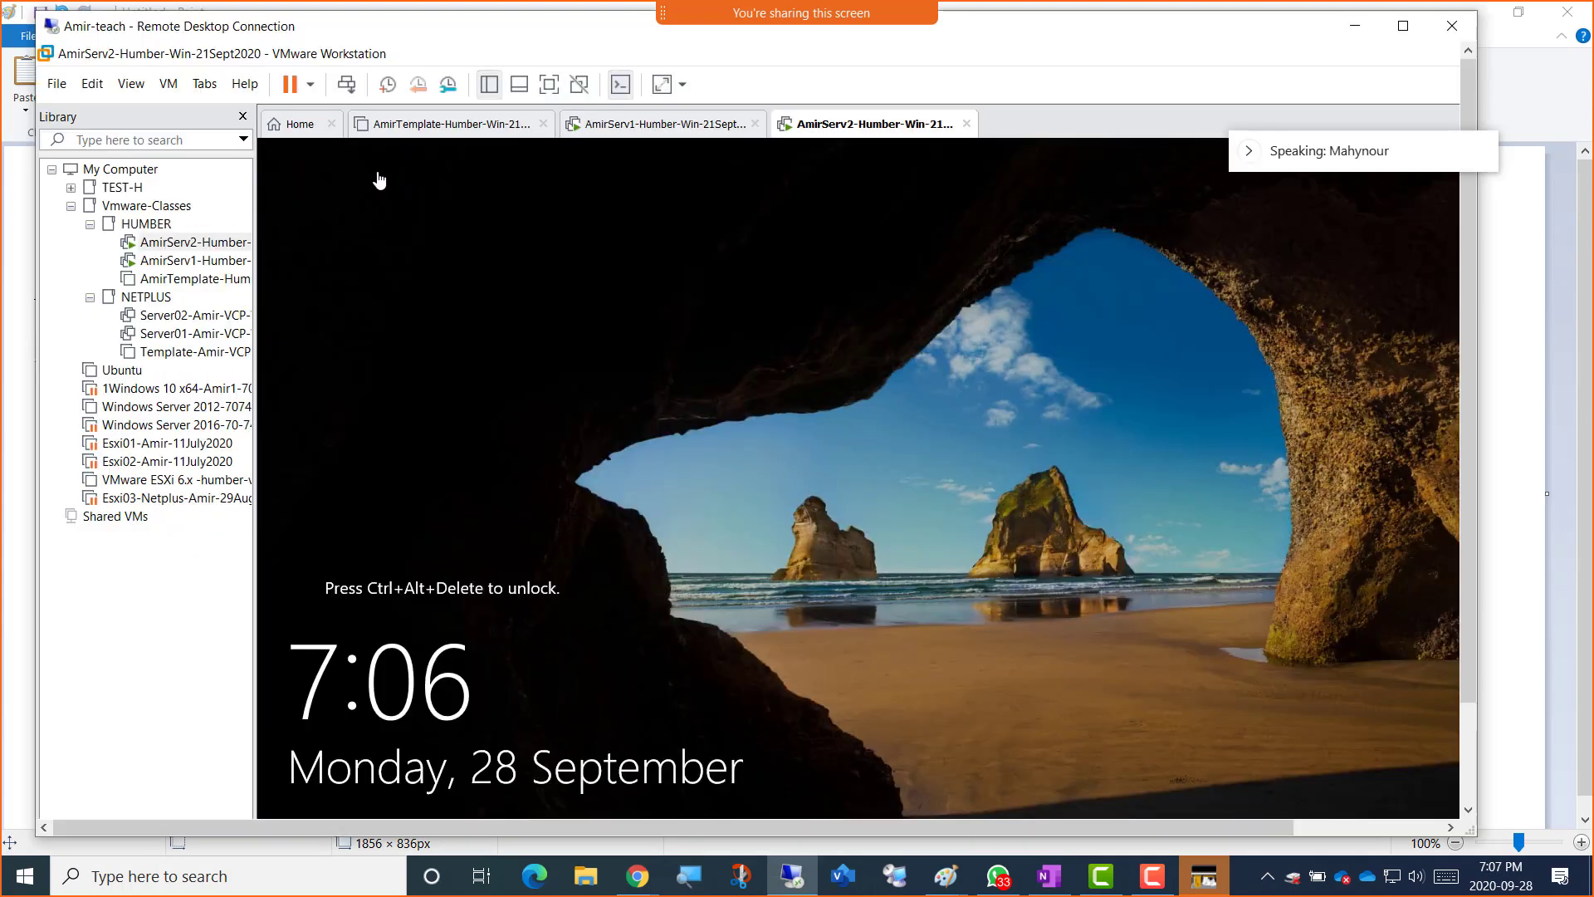
{"action": "left_click", "coordinate": [348, 86]}
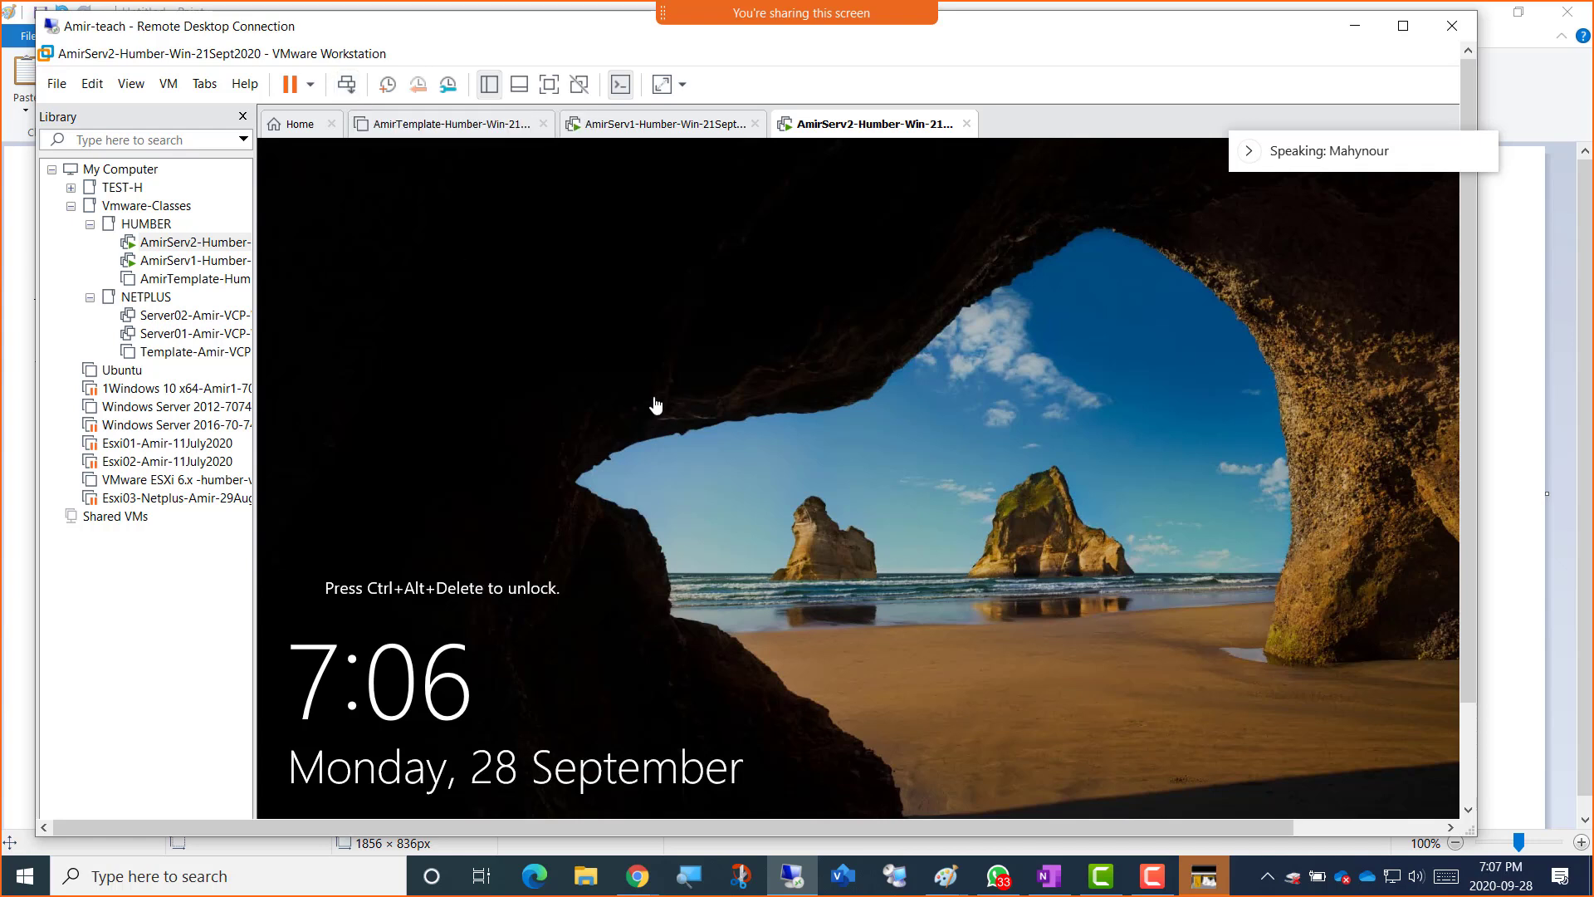
{"action": "left_click", "coordinate": [657, 127]}
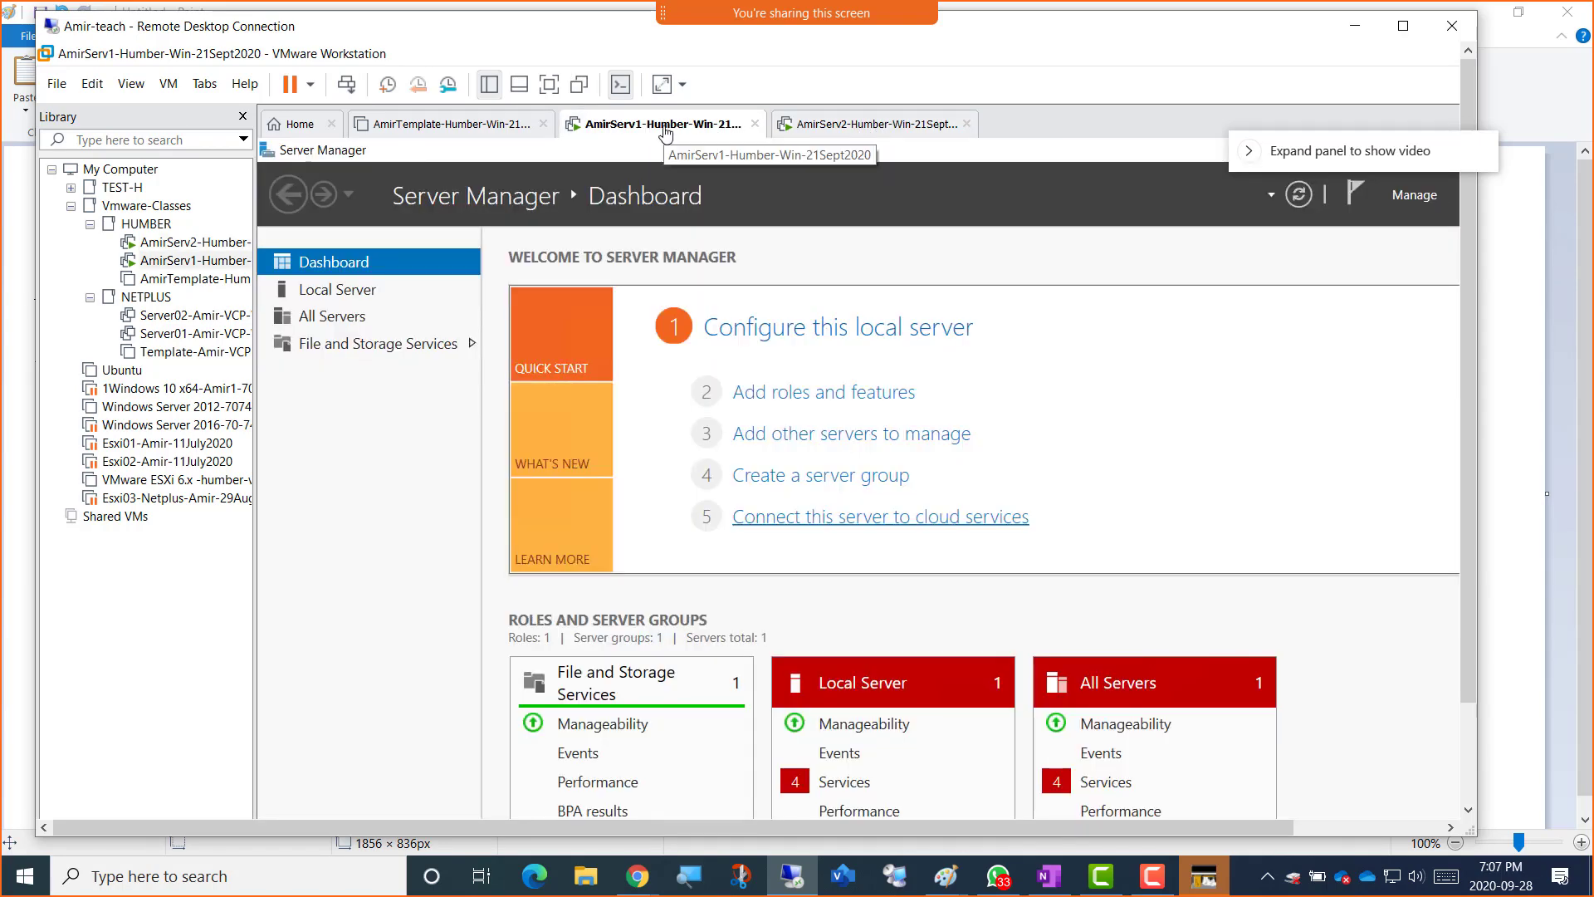
{"action": "left_click", "coordinate": [860, 131]}
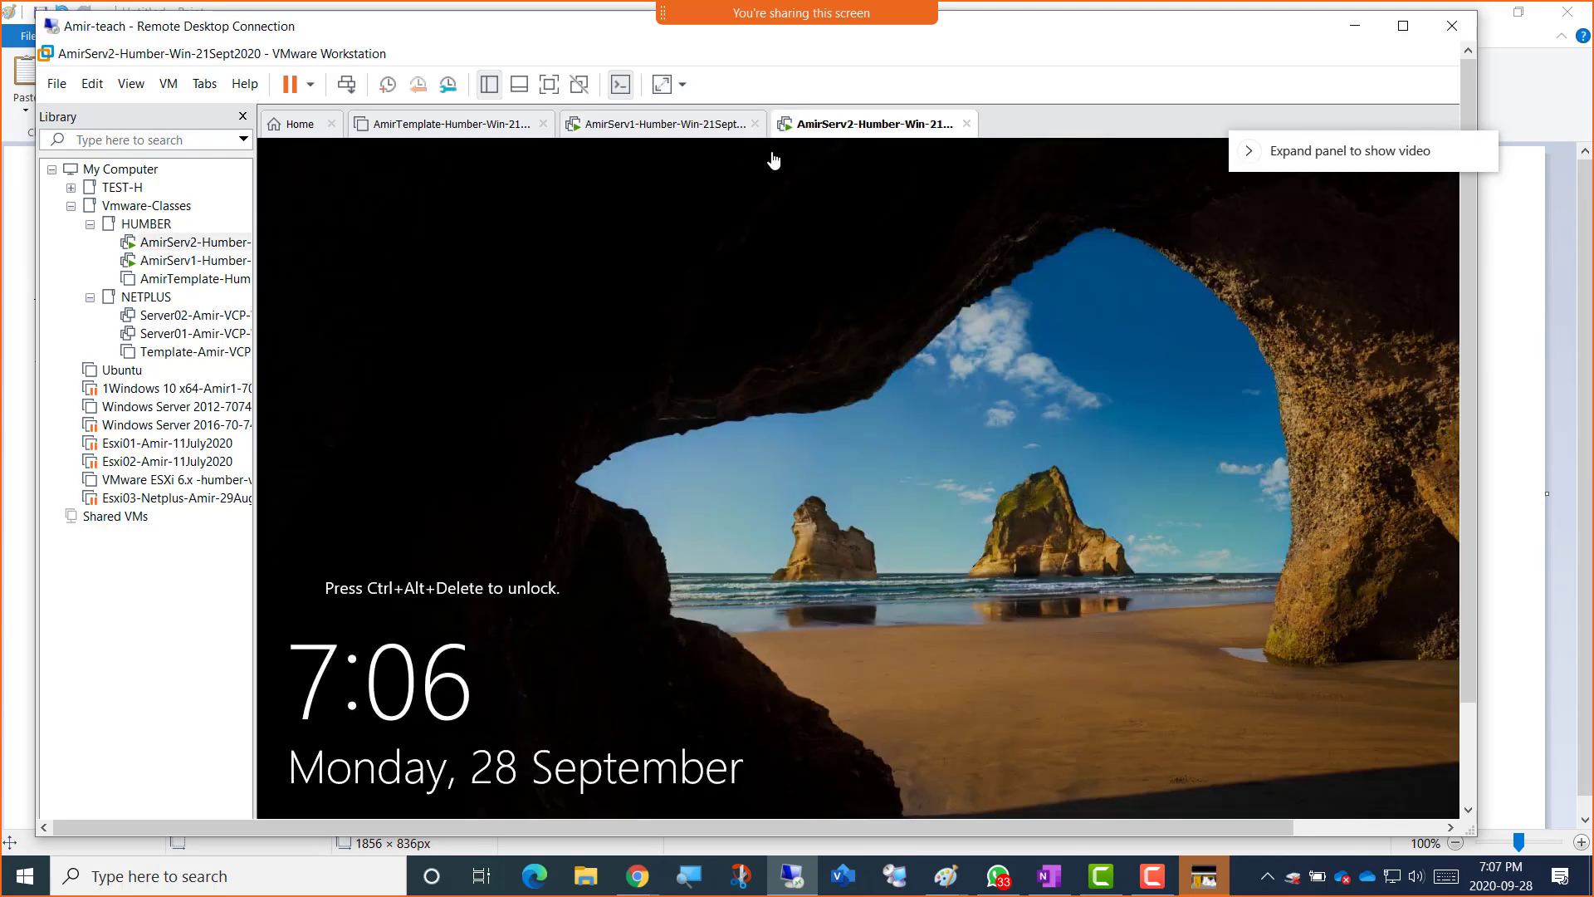
{"action": "left_click", "coordinate": [347, 90]}
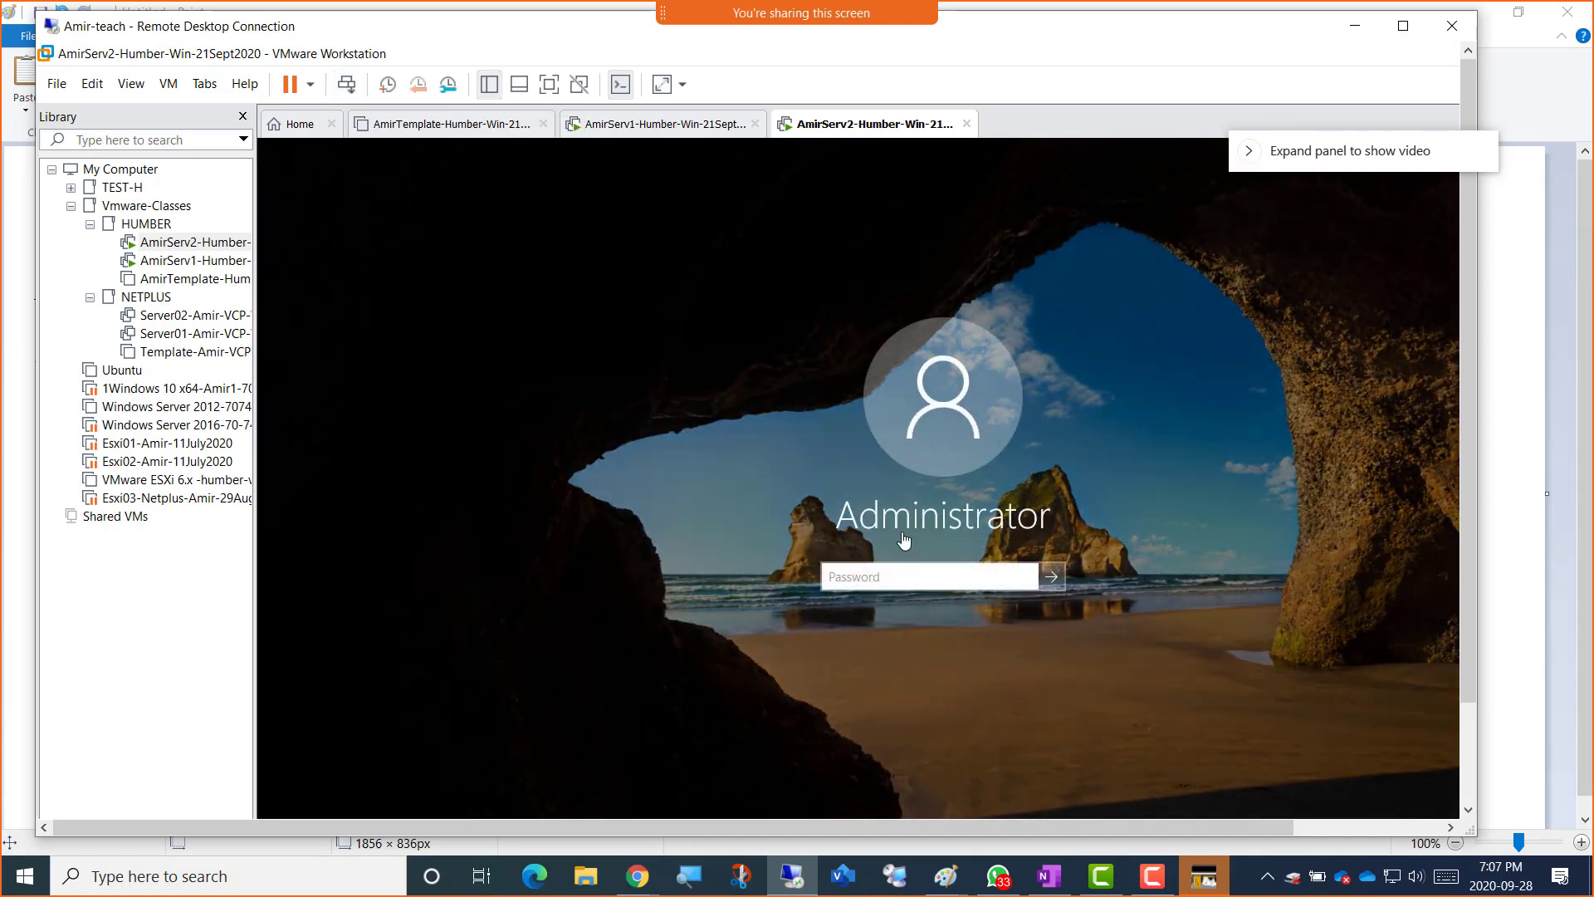
{"action": "type", "text": "Pa"}
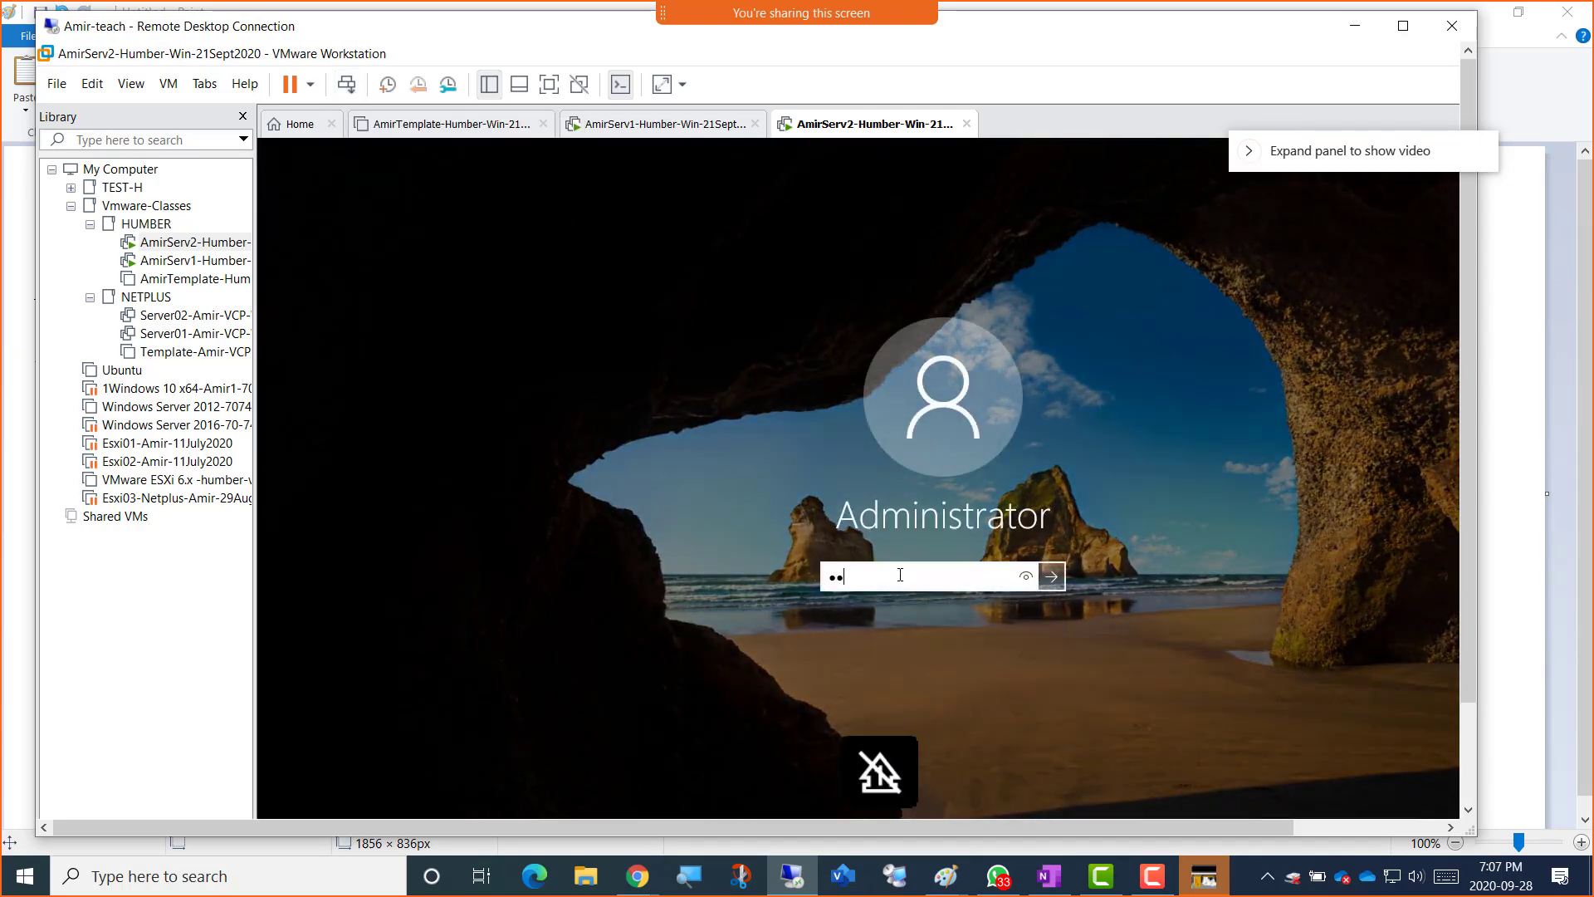
{"action": "key", "text": "BackSpace"}
{"action": "type", "text": "••"}
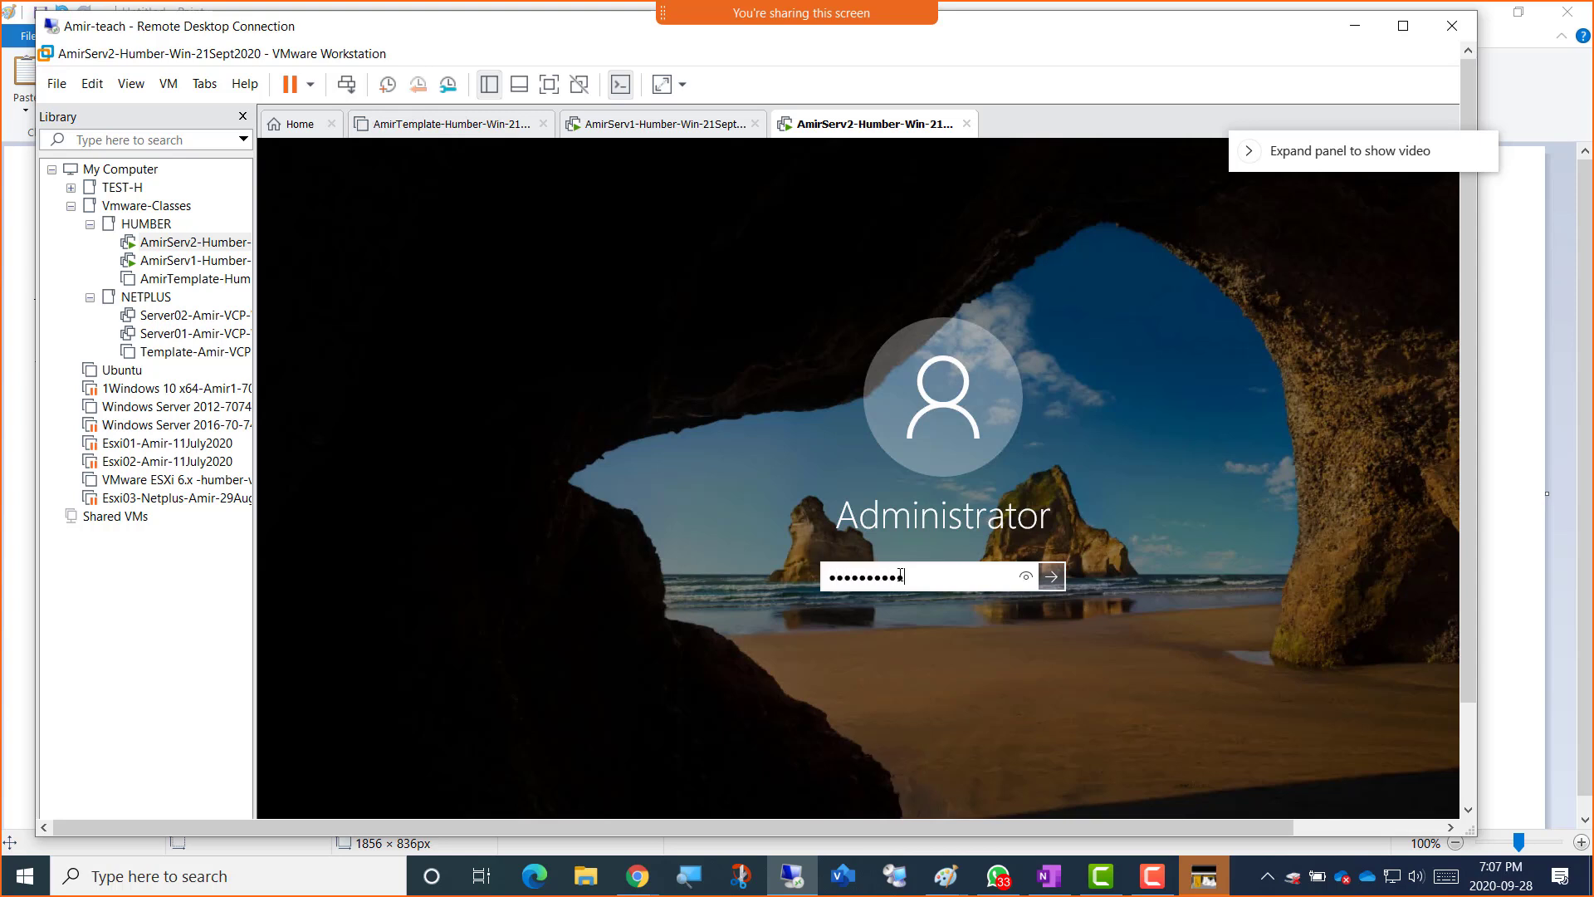
{"action": "key", "text": "Return"}
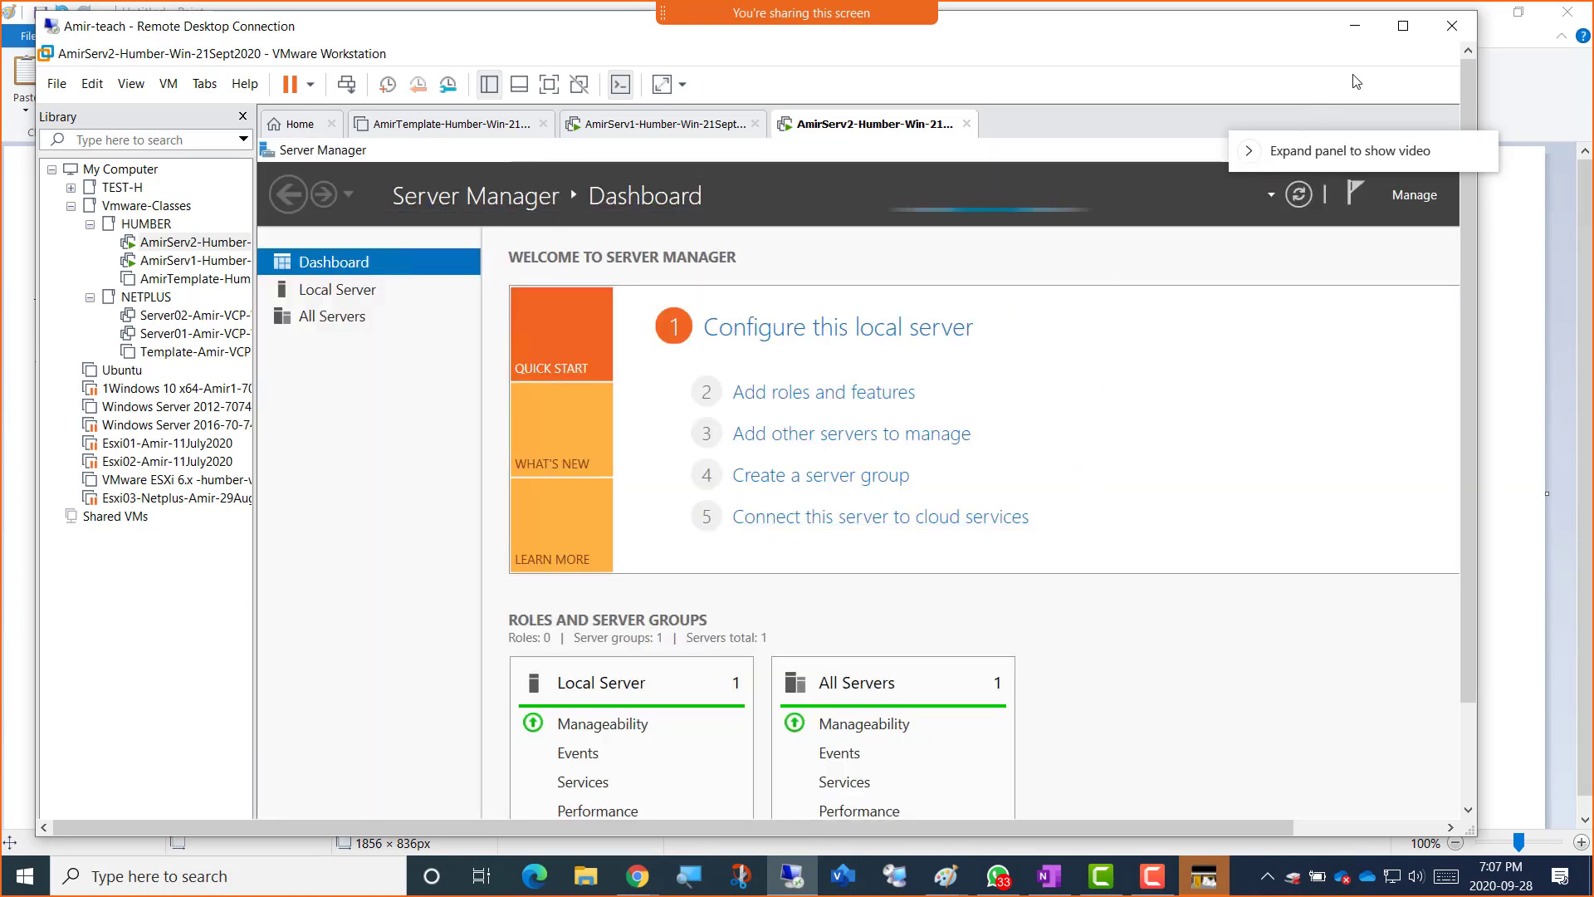
- Open and enlarge a student's shared screenshot of their second server to examine it
{"action": "left_click", "coordinate": [1403, 26]}
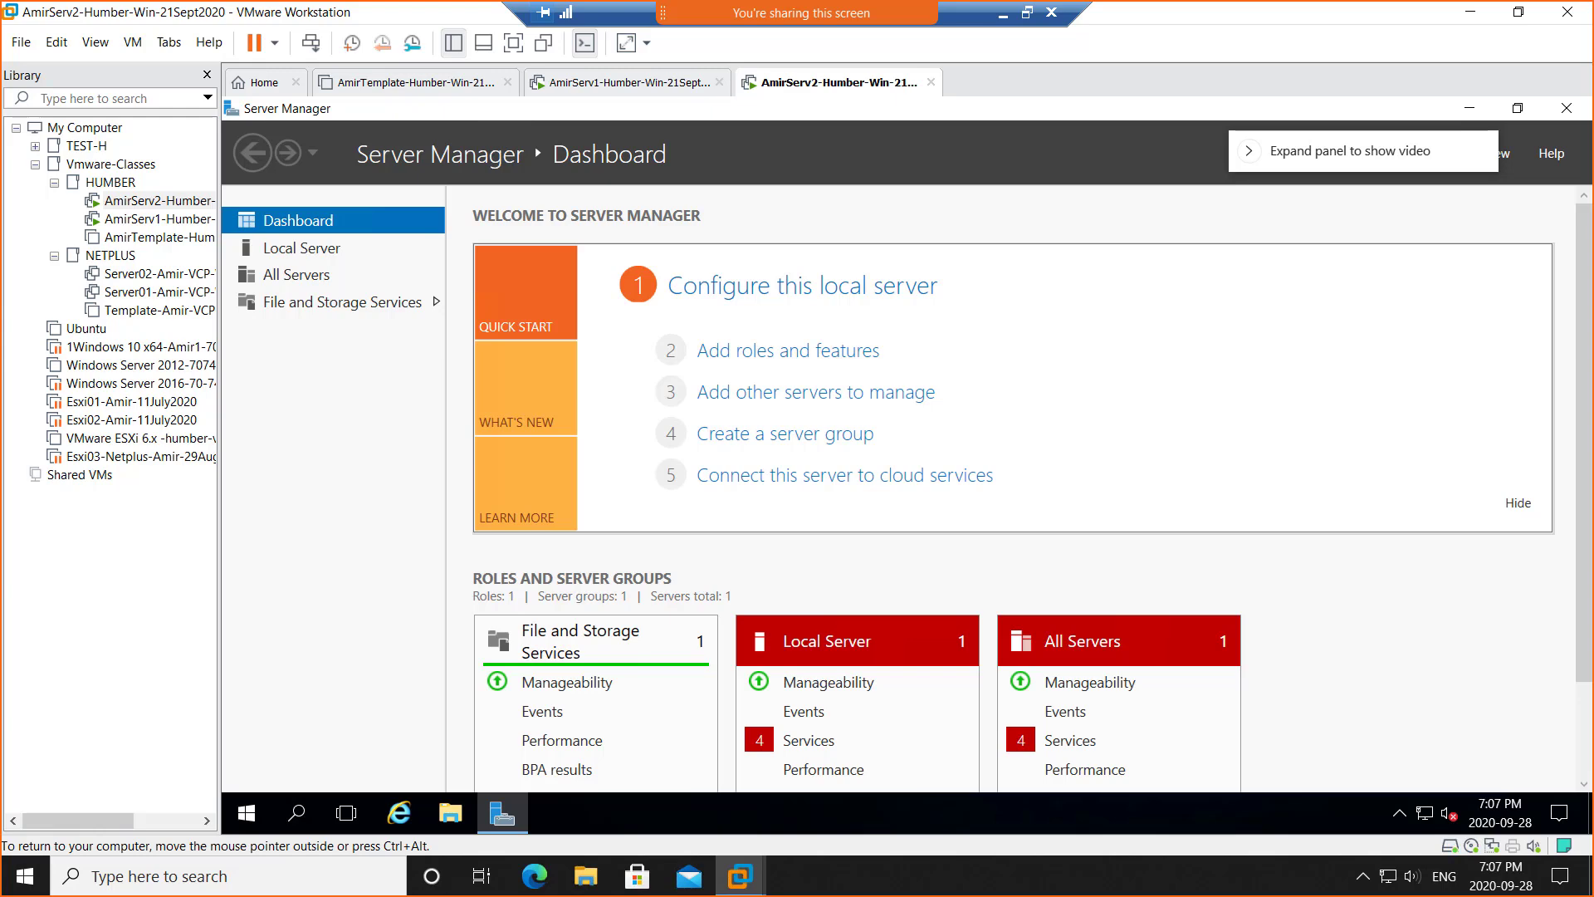
{"action": "left_click_drag", "start_coordinate": [1593, 73], "coordinate": [729, 75]}
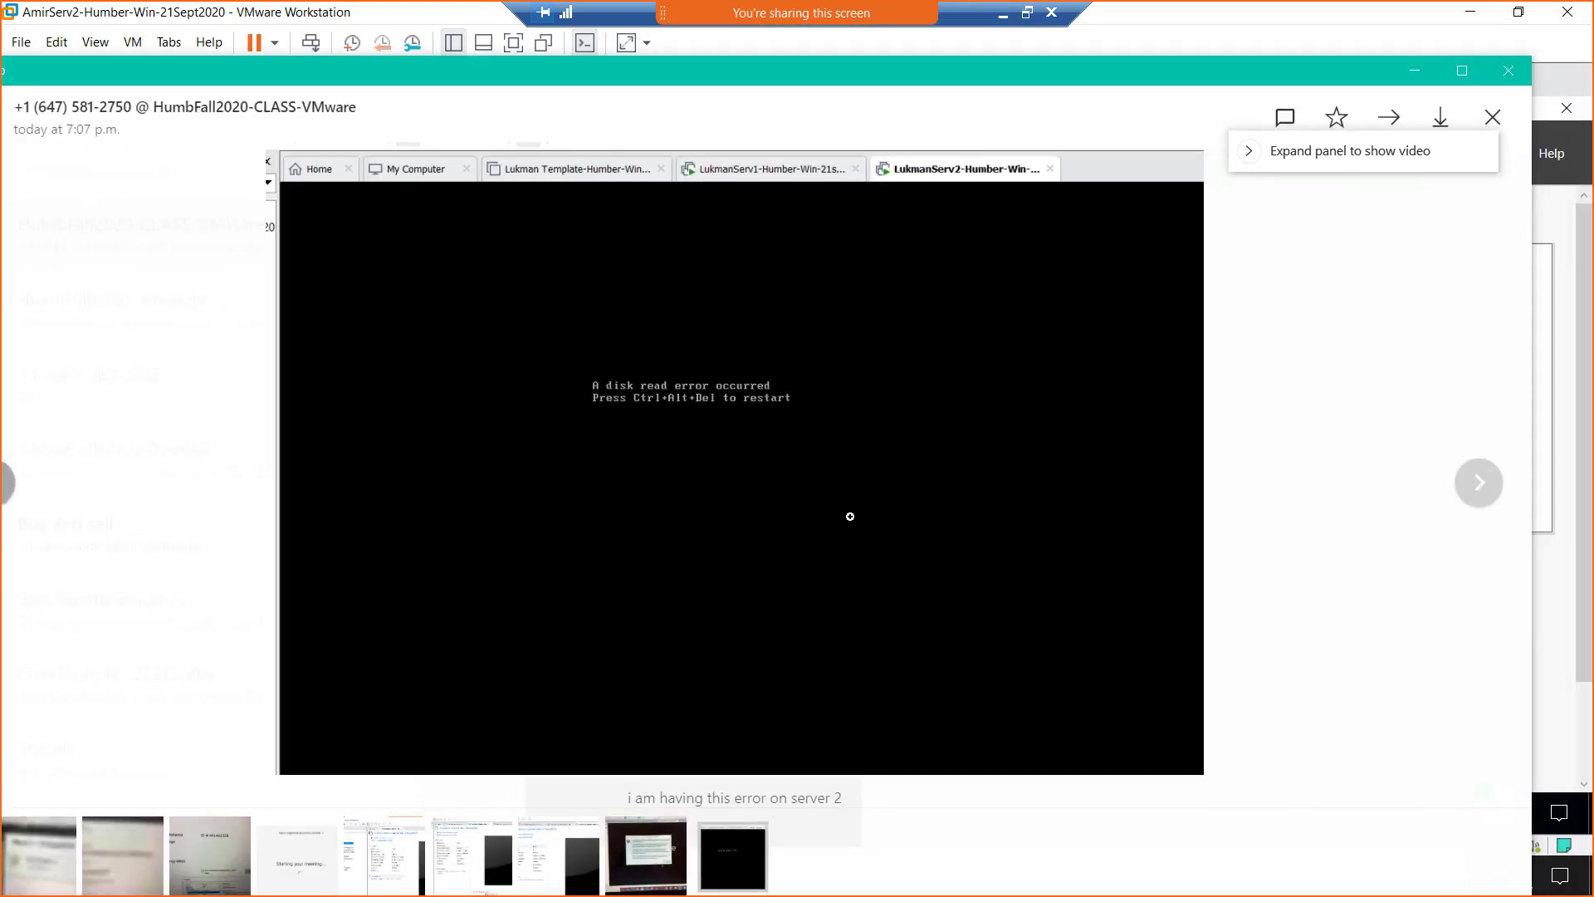
{"action": "left_click", "coordinate": [797, 431]}
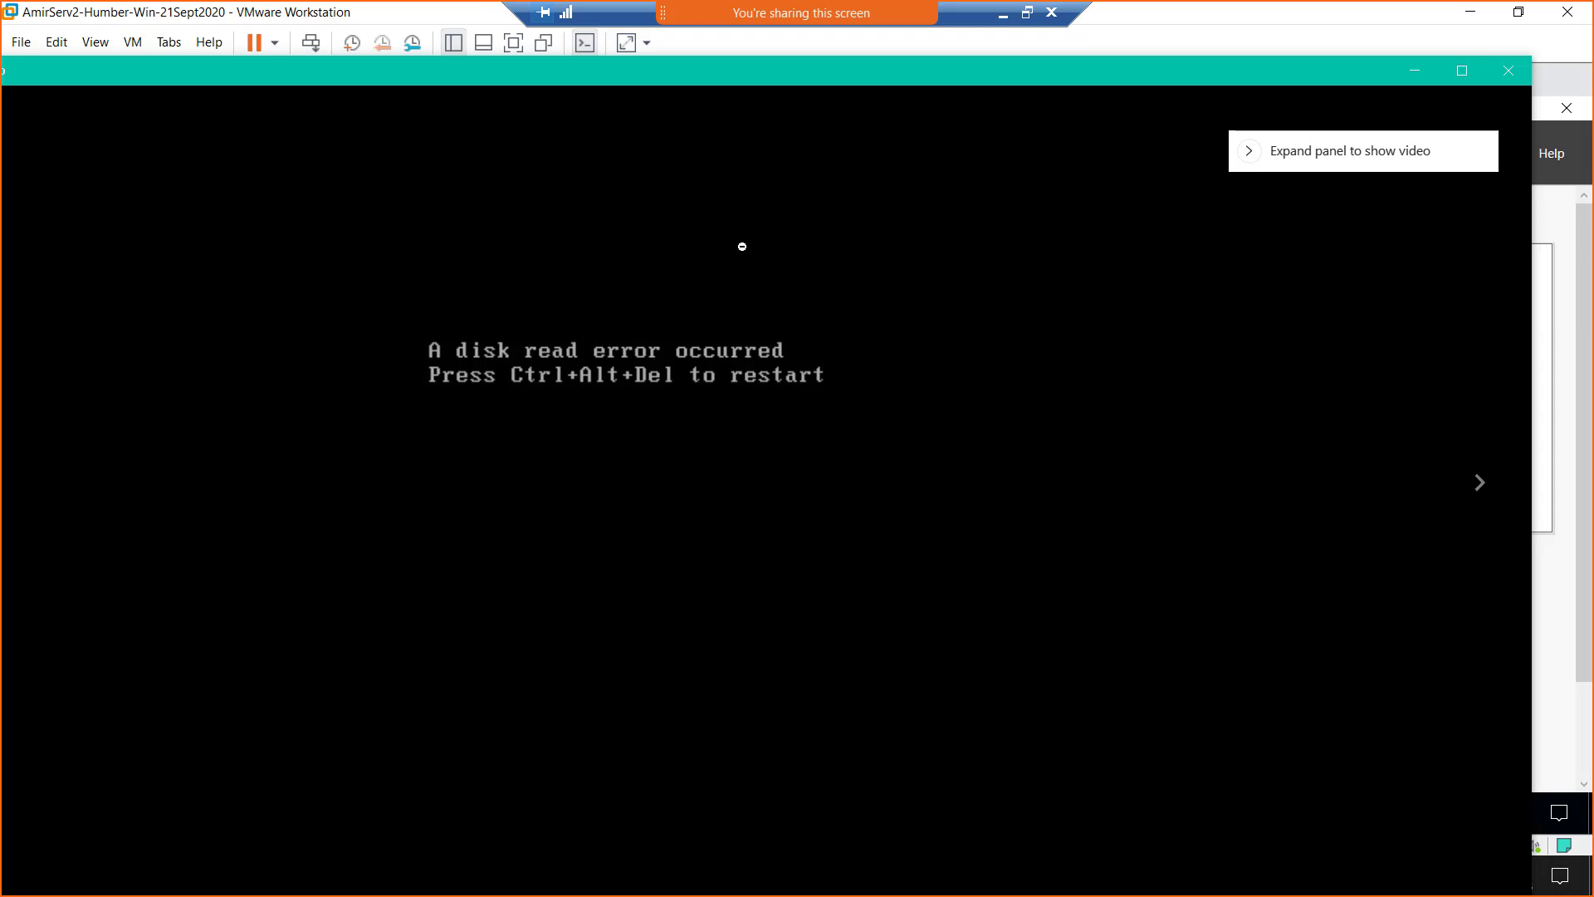
{"action": "double_click", "coordinate": [667, 70]}
{"action": "left_click_drag", "start_coordinate": [1332, 83], "coordinate": [1593, 50]}
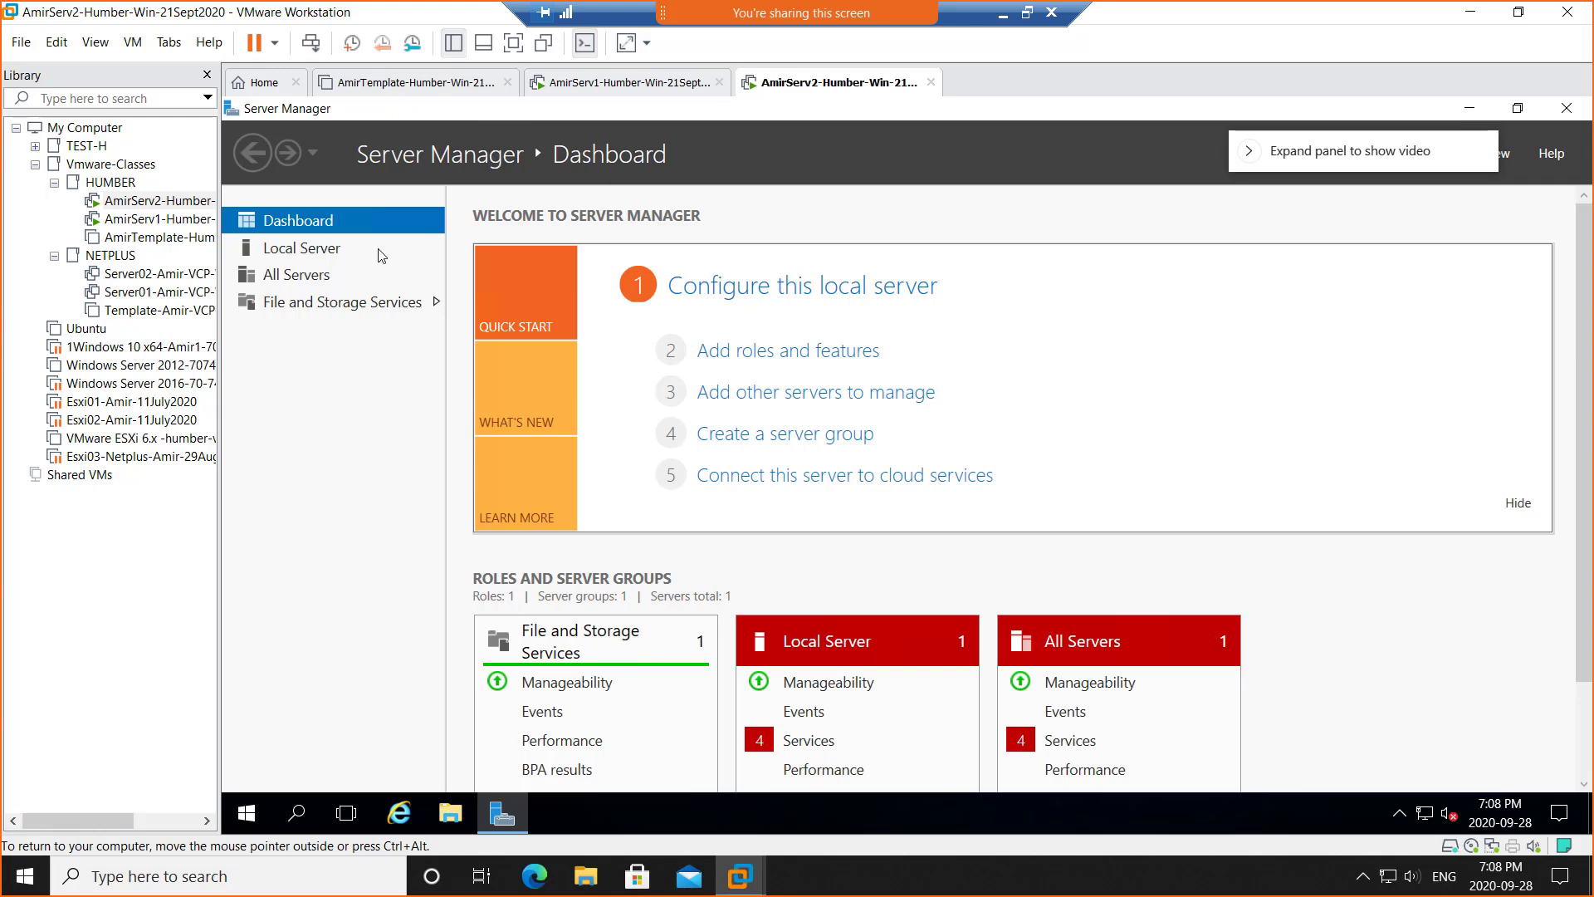
- Minimize Server Manager on both the first and second clones to show their desktops
{"action": "left_click", "coordinate": [603, 91]}
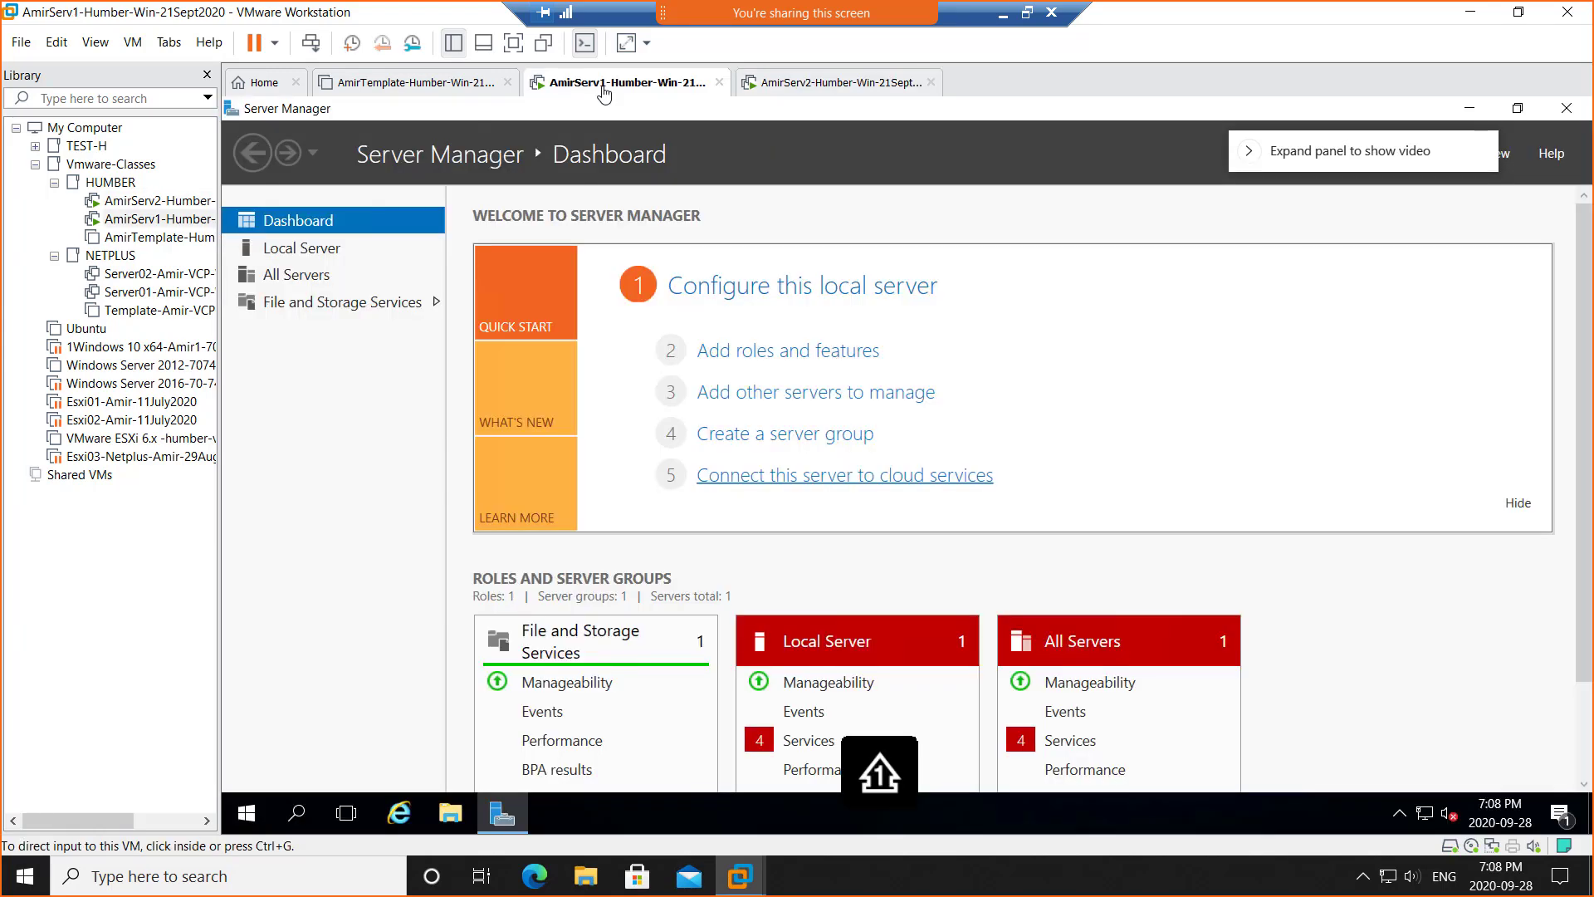
{"action": "left_click", "coordinate": [841, 87]}
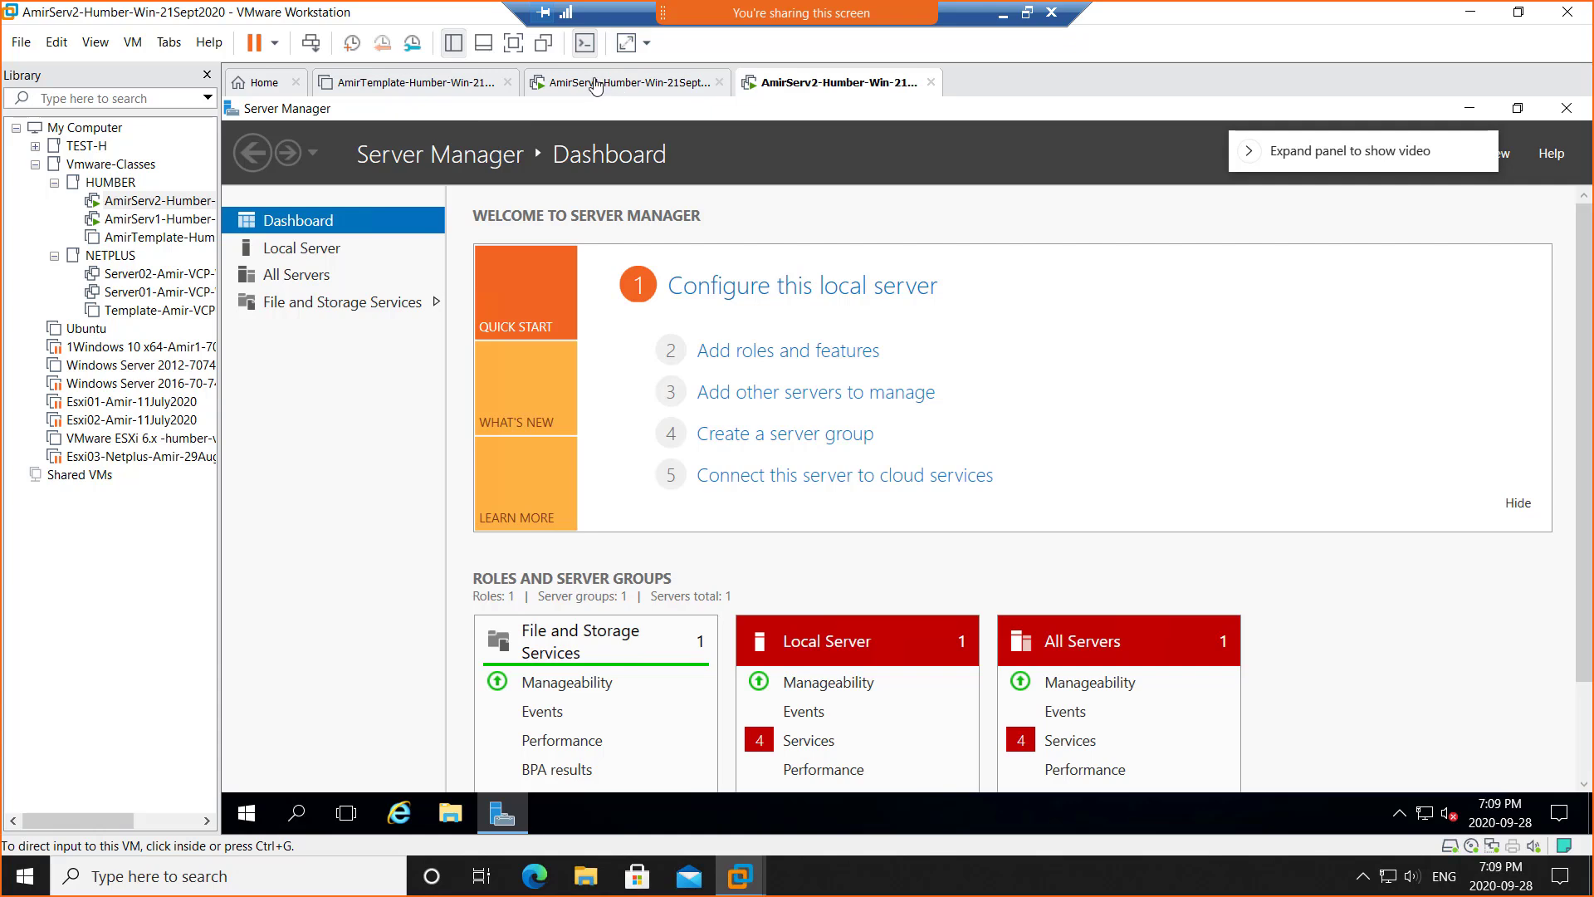
{"action": "left_click", "coordinate": [595, 83]}
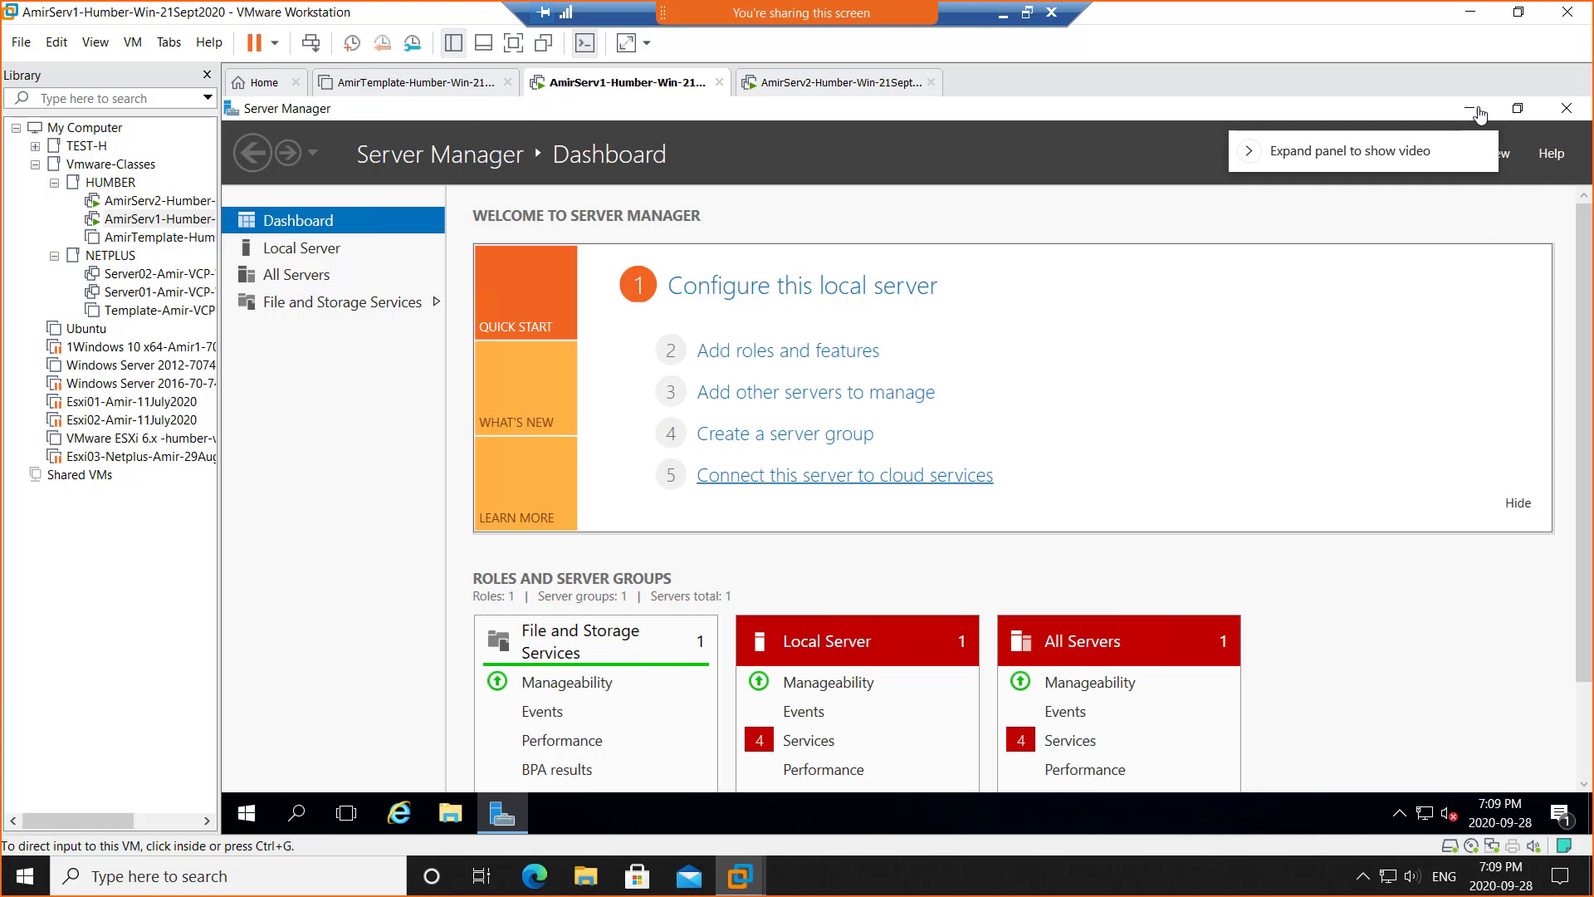
{"action": "left_click_drag", "start_coordinate": [1406, 153], "coordinate": [1359, 47]}
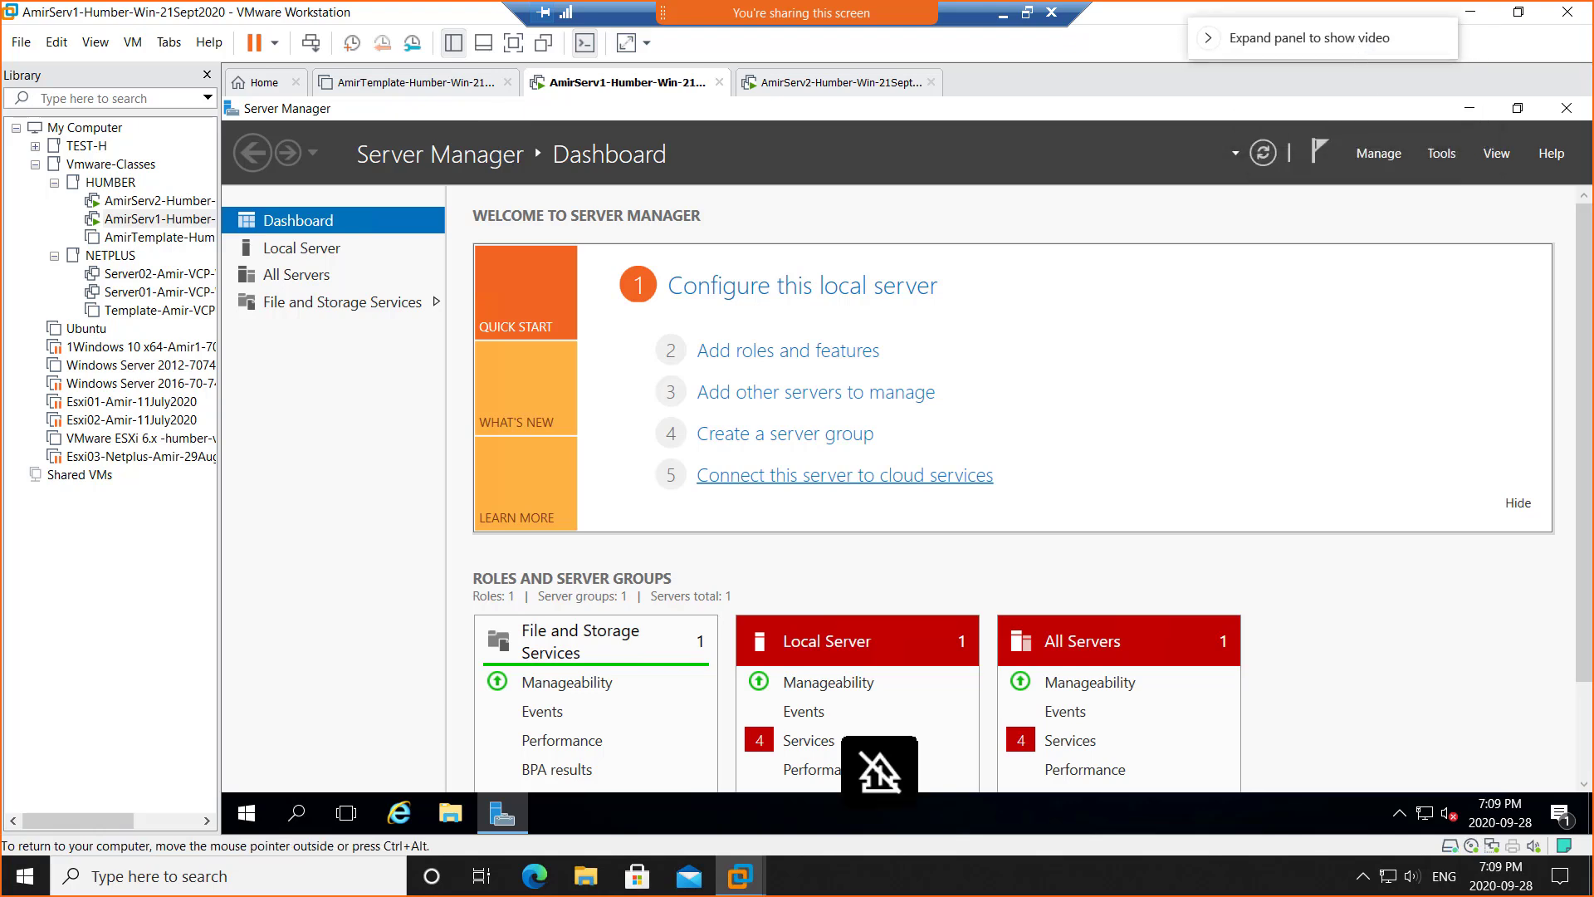
{"action": "left_click", "coordinate": [1471, 111]}
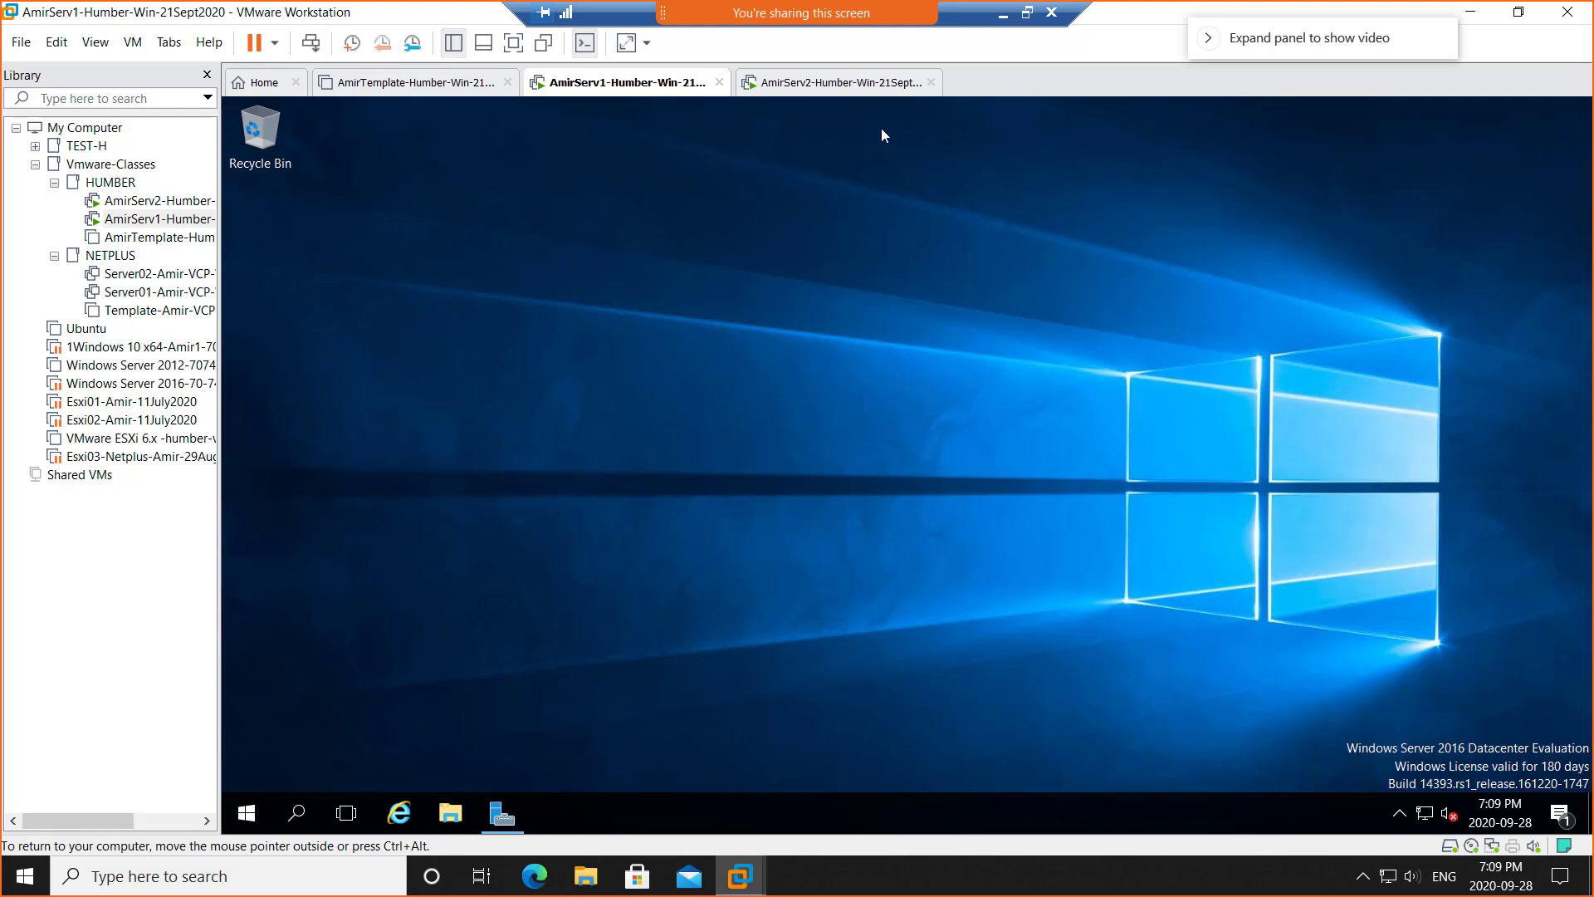
{"action": "left_click", "coordinate": [820, 83]}
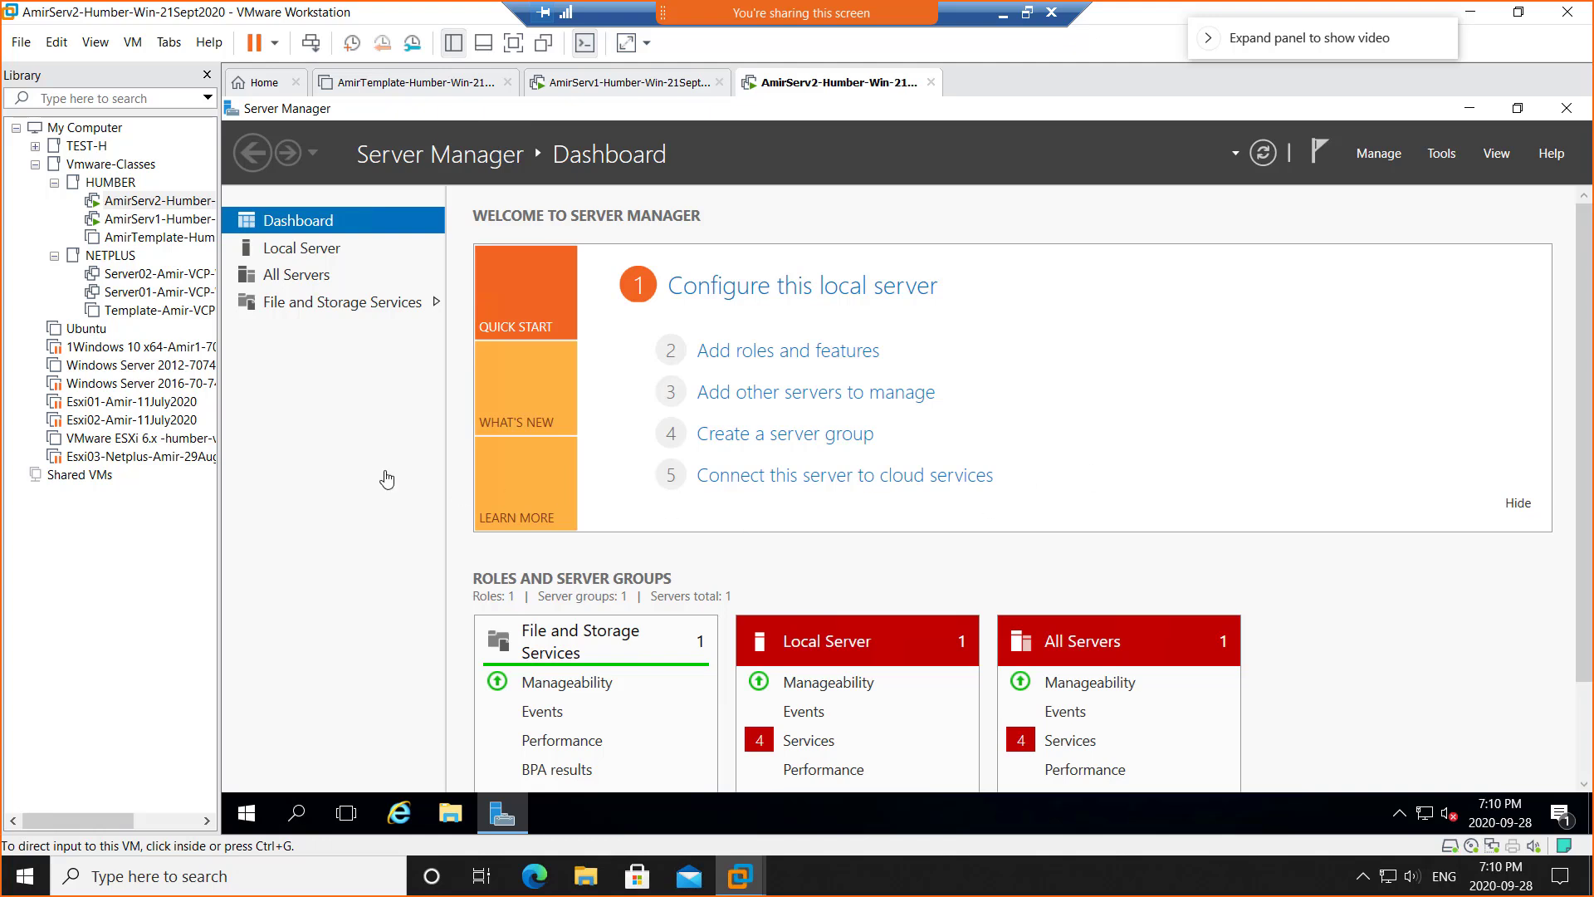
{"action": "left_click", "coordinate": [300, 450]}
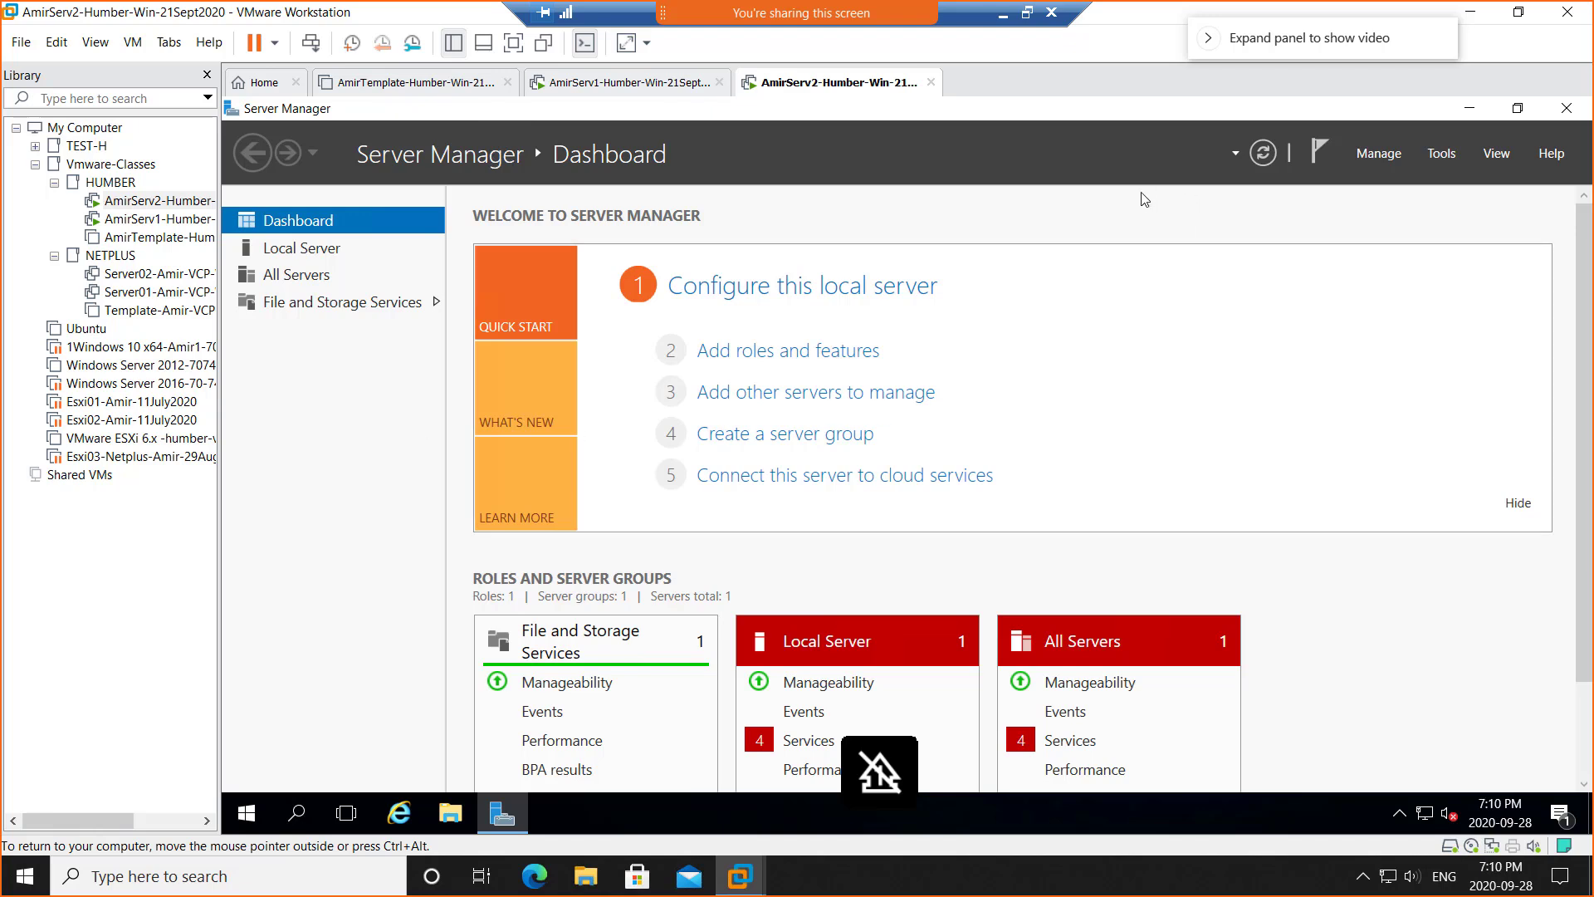
{"action": "left_click", "coordinate": [1468, 109]}
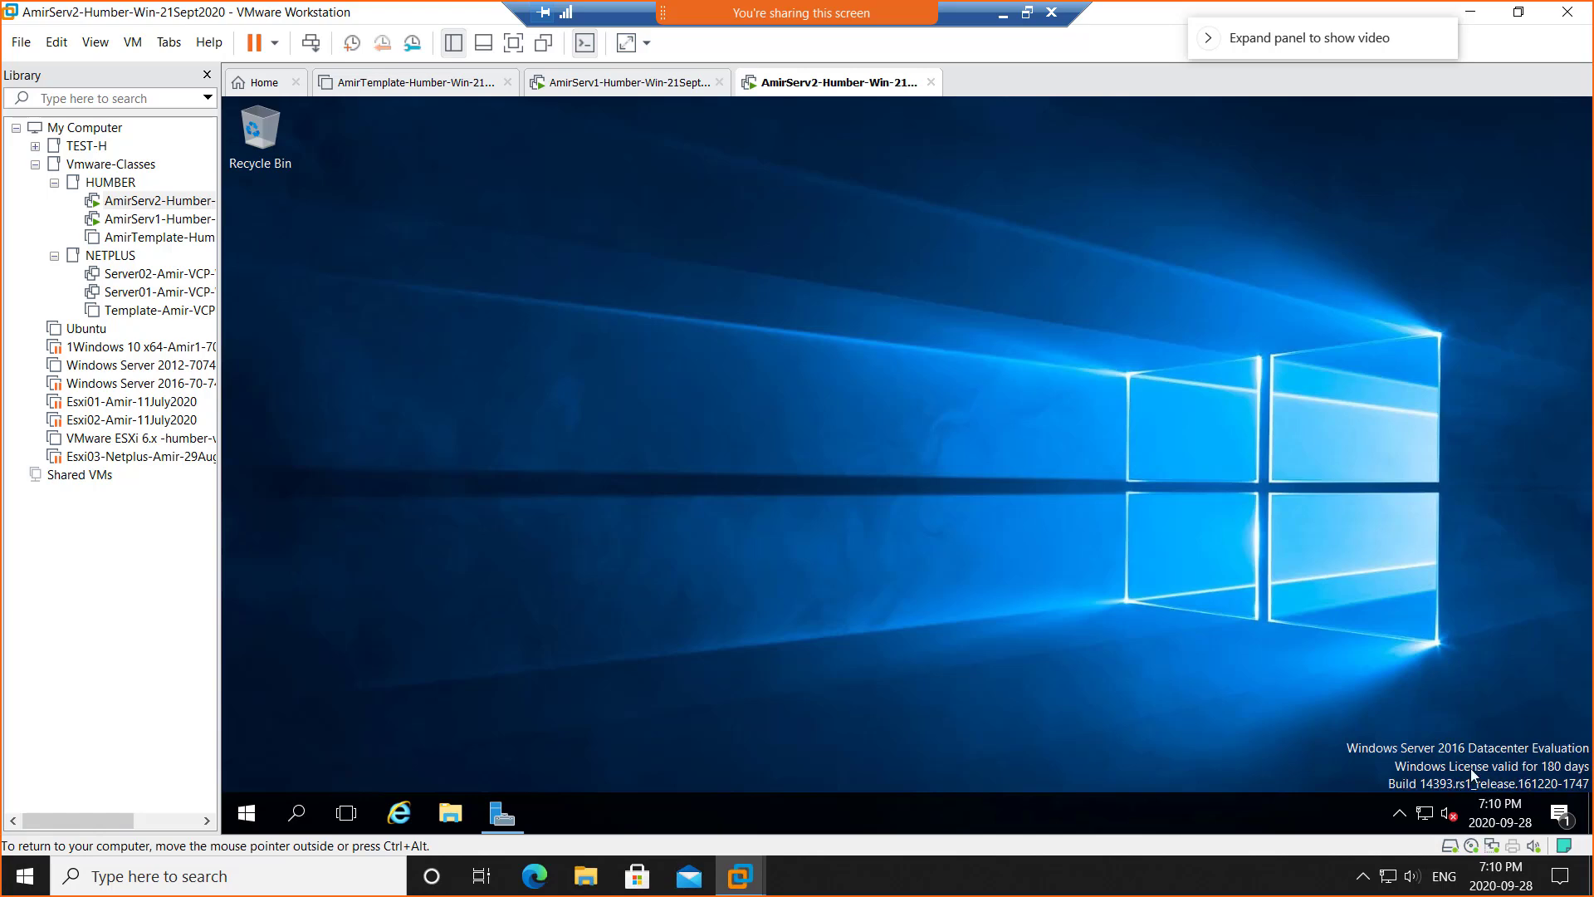
{"action": "left_click", "coordinate": [604, 98]}
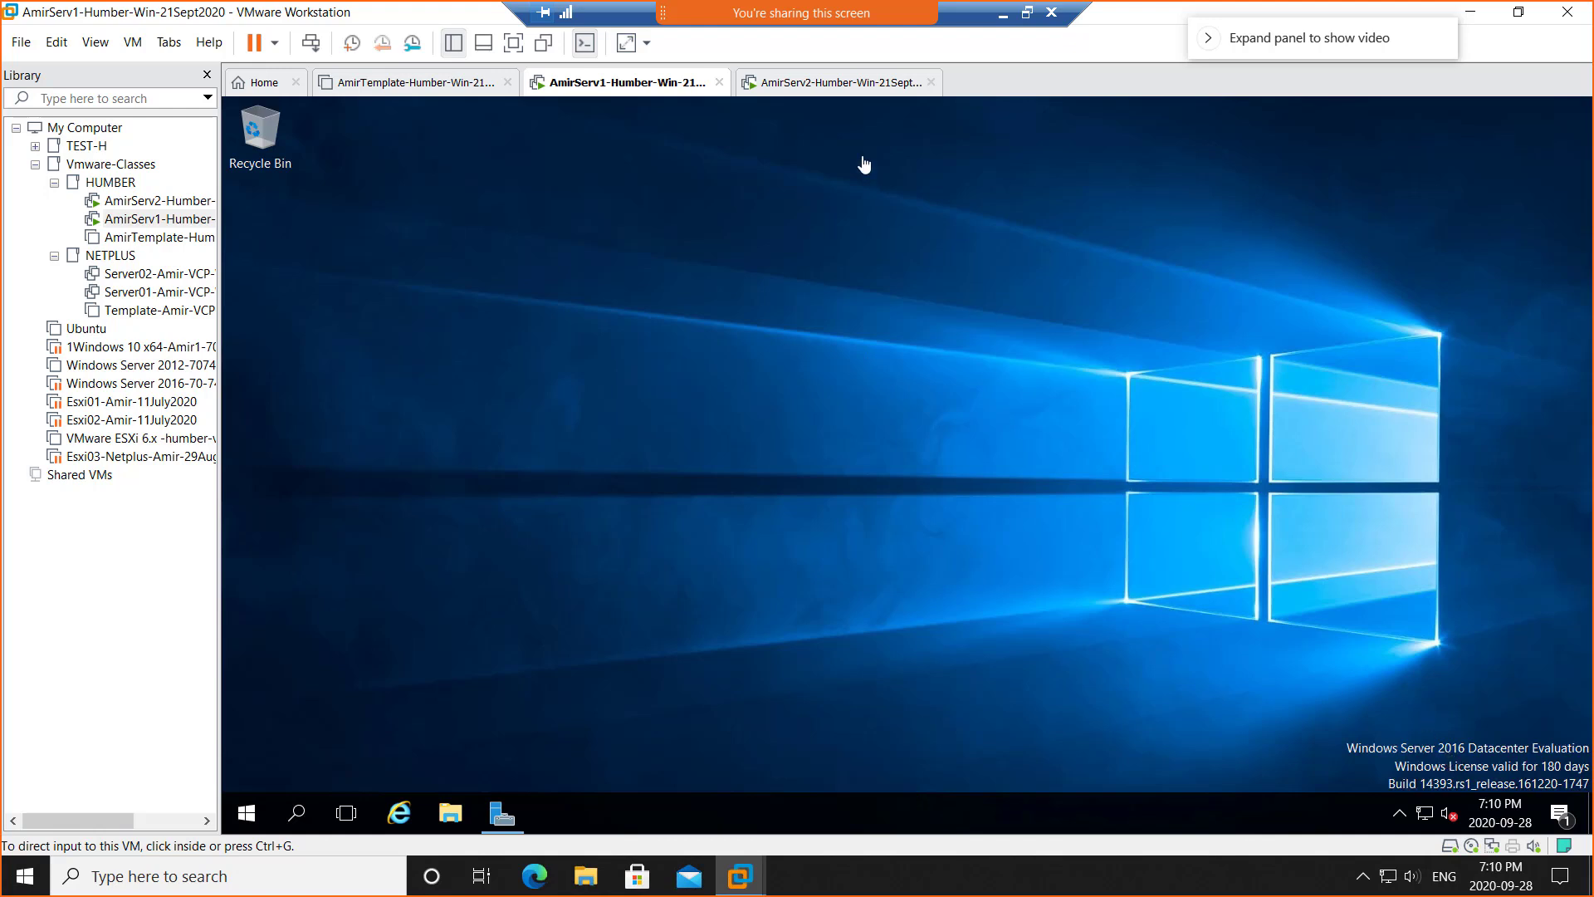
{"action": "left_click", "coordinate": [822, 85]}
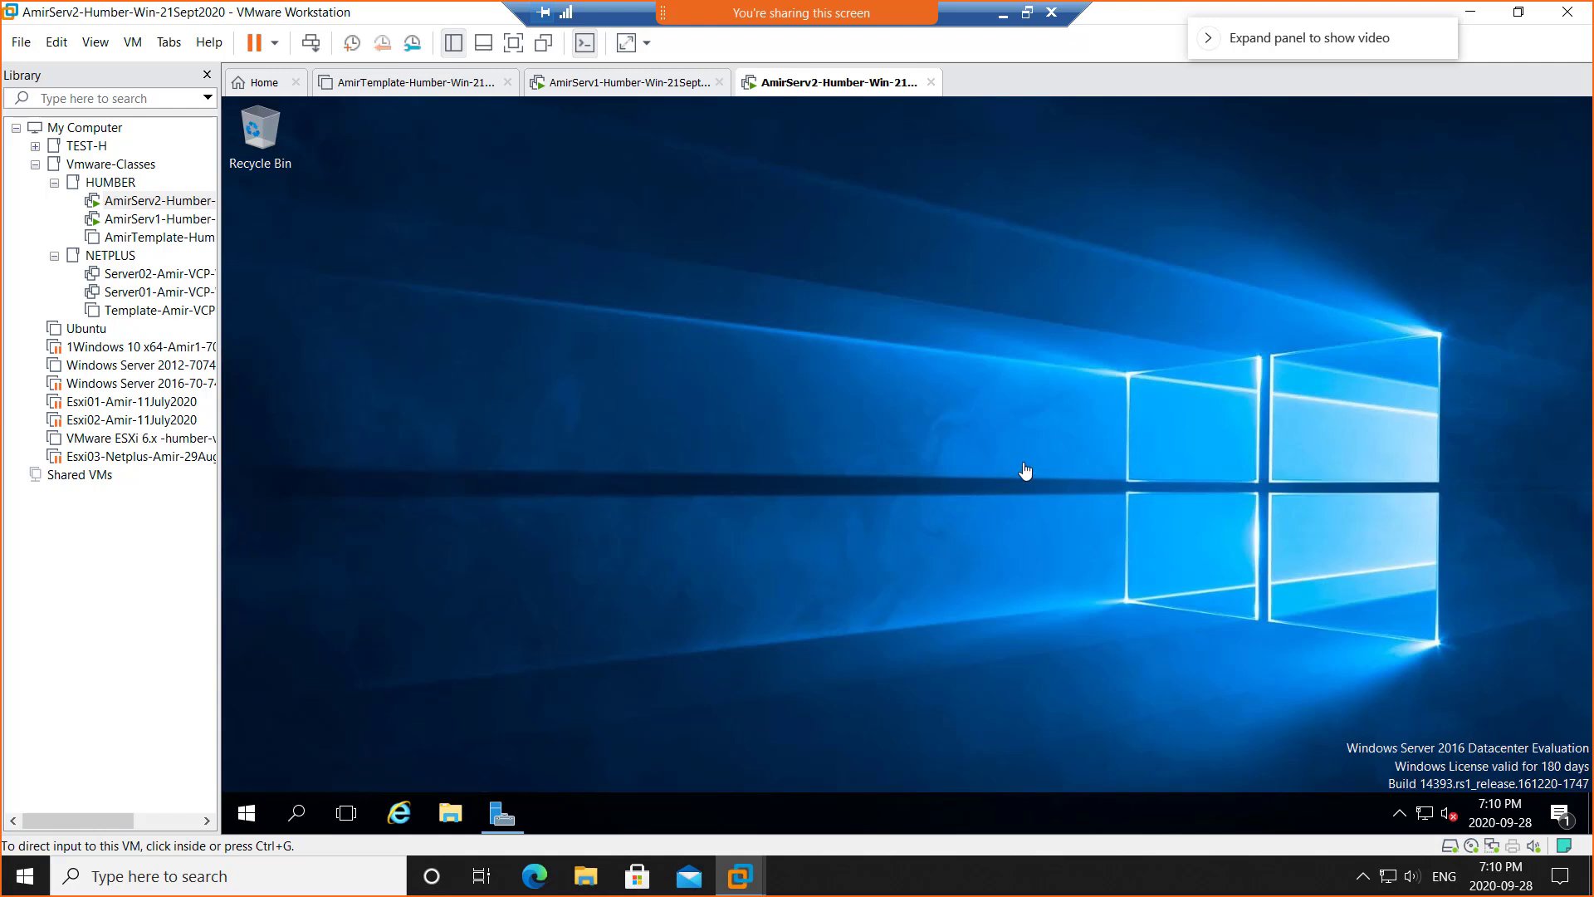
{"action": "left_click", "coordinate": [605, 84]}
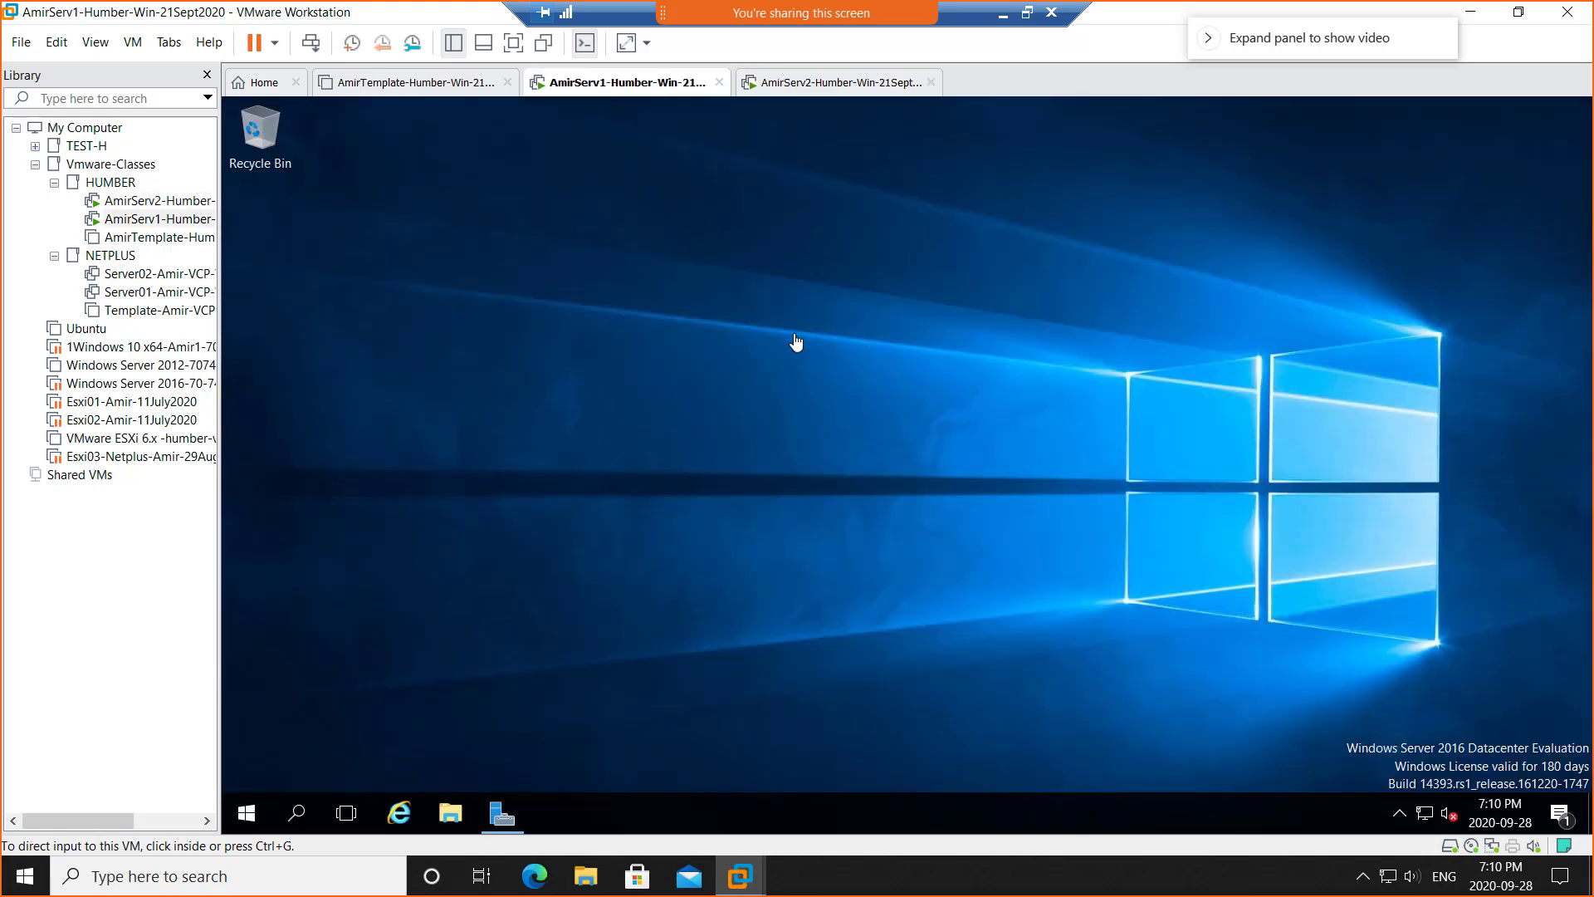
- Capture a screen snip of the first clone's desktop inside the VM window
{"action": "key", "text": "ctrl+2"}
{"action": "left_click_drag", "start_coordinate": [408, 48], "coordinate": [1593, 834]}
- Switch to the second clone's tab and capture a screen snip of its desktop
{"action": "left_click", "coordinate": [804, 83]}
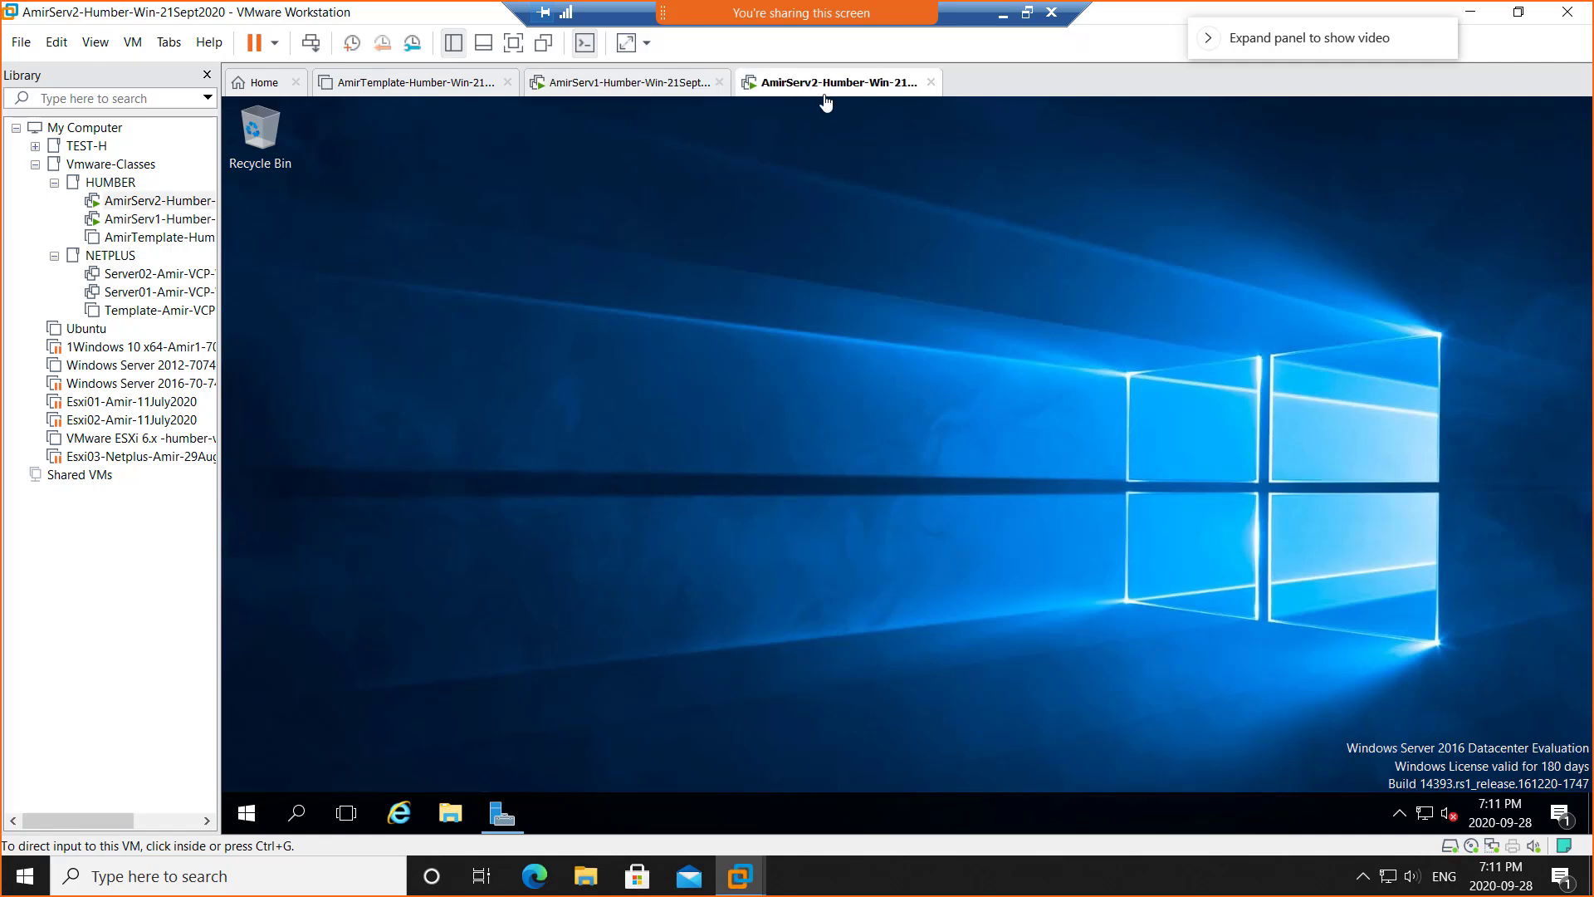
{"action": "key", "text": "super+shift+s"}
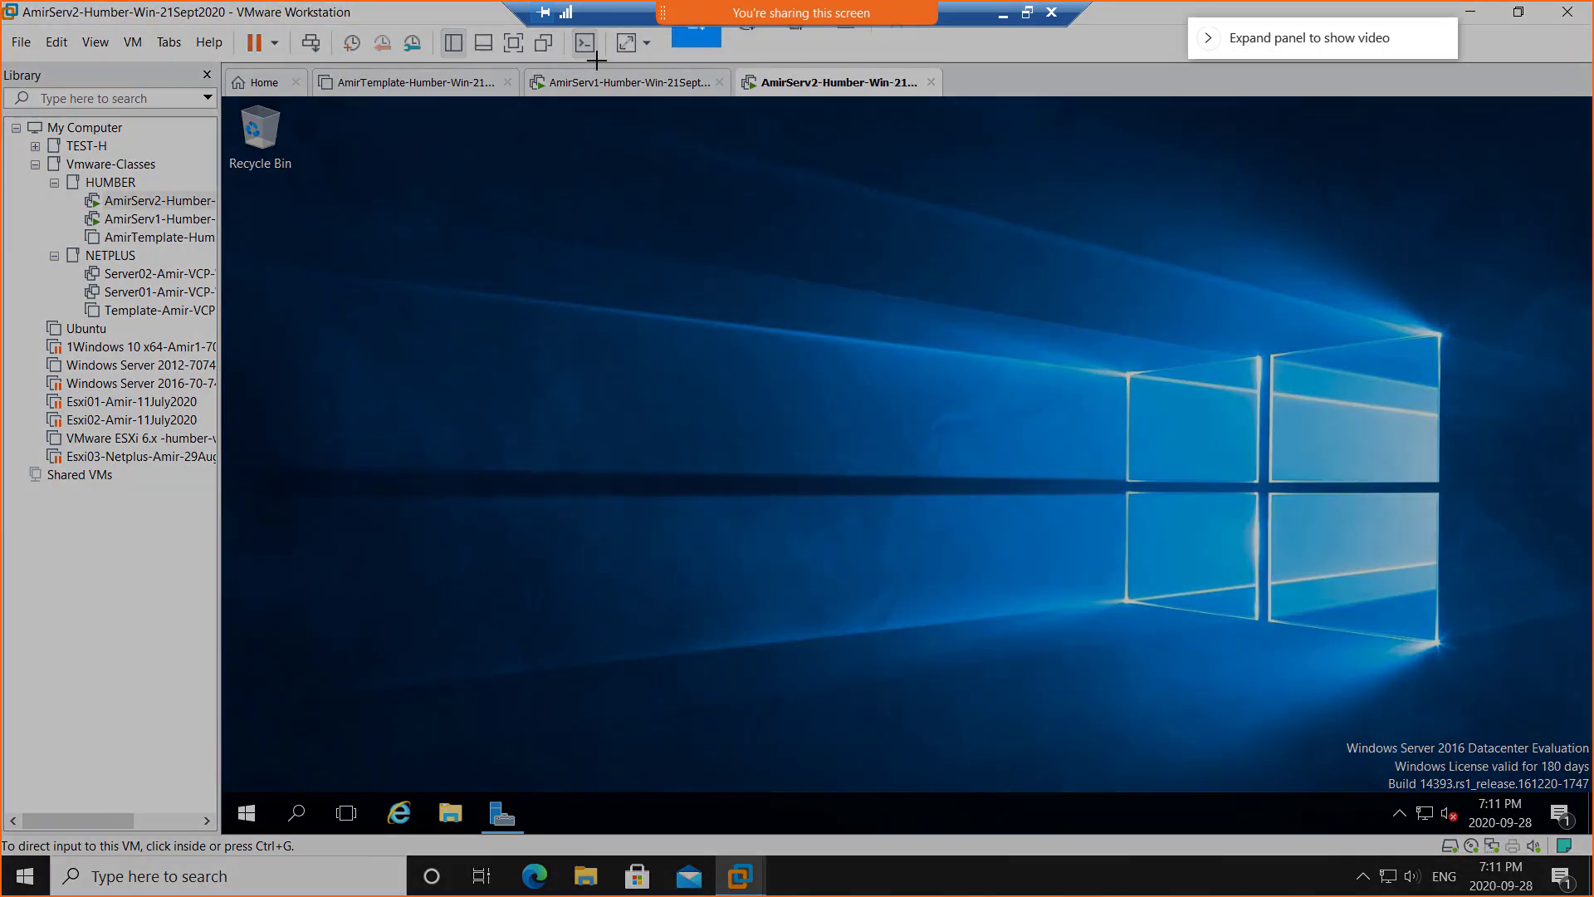
{"action": "mouse_move", "coordinate": [580, 53]}
{"action": "left_mouse_down"}
{"action": "mouse_move", "coordinate": [1462, 434]}
{"action": "mouse_move", "coordinate": [1593, 737]}
{"action": "mouse_move", "coordinate": [1593, 837]}
{"action": "left_mouse_up"}
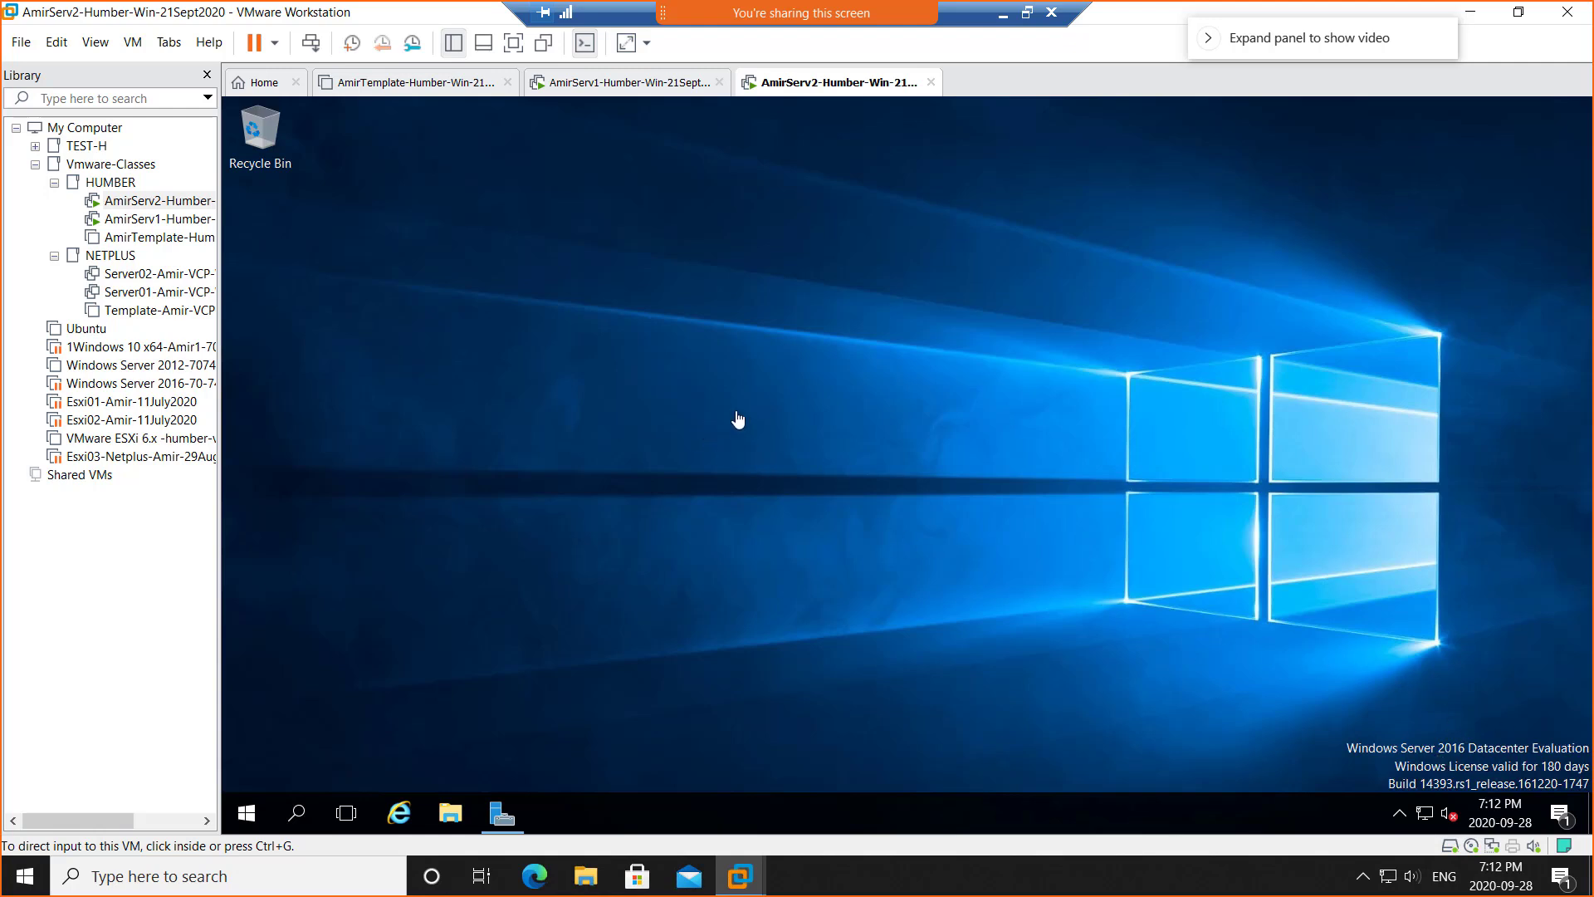
{"action": "left_click", "coordinate": [726, 349]}
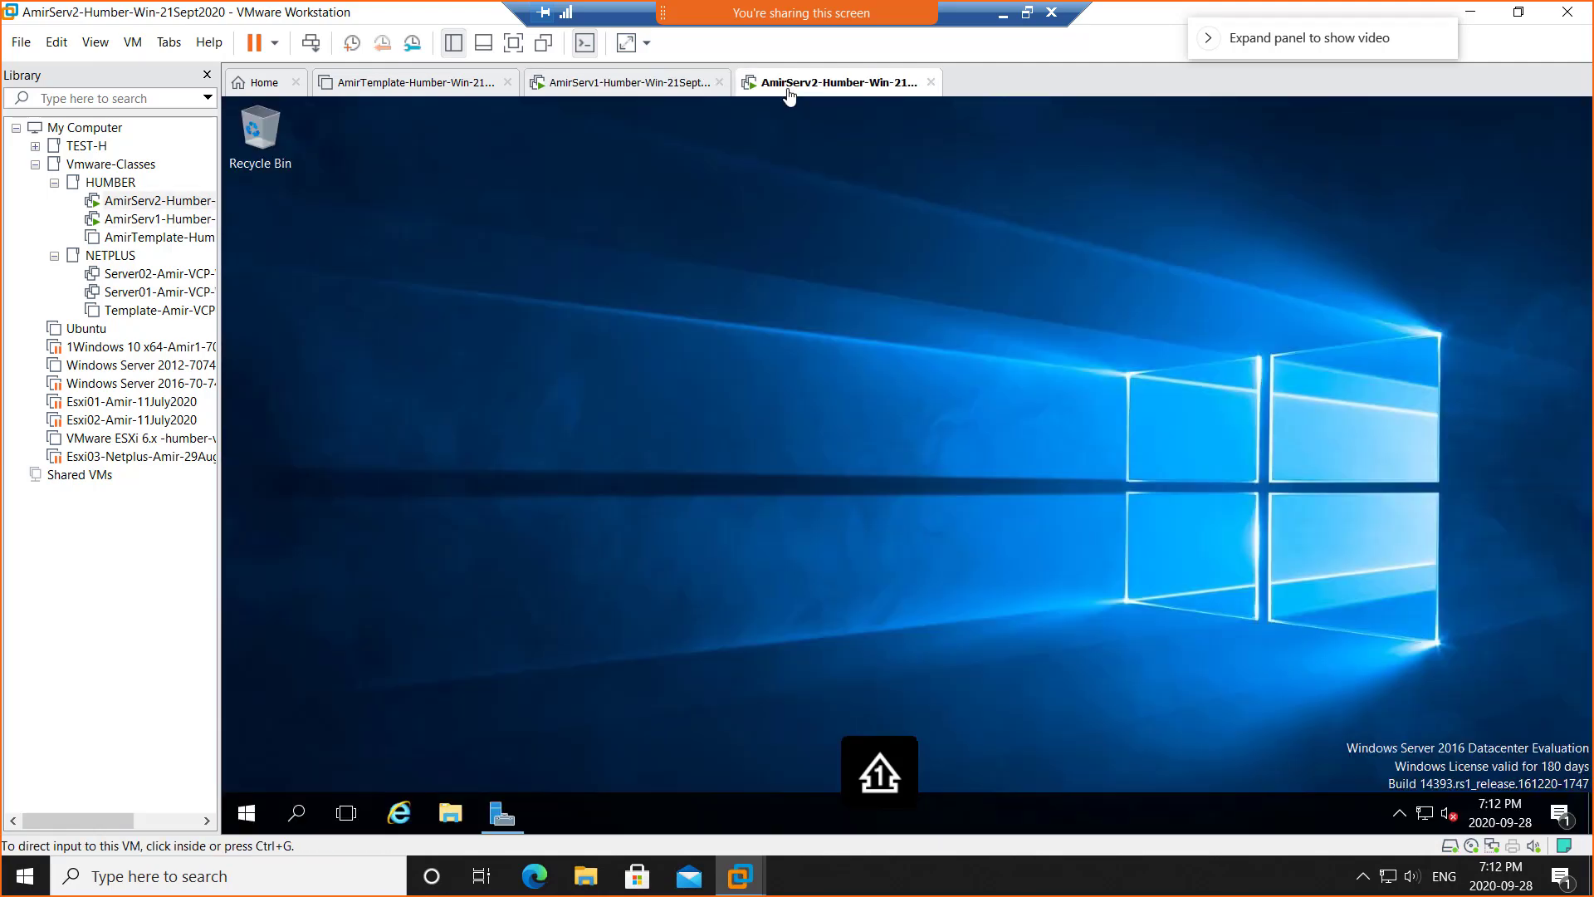
{"action": "left_click", "coordinate": [611, 86]}
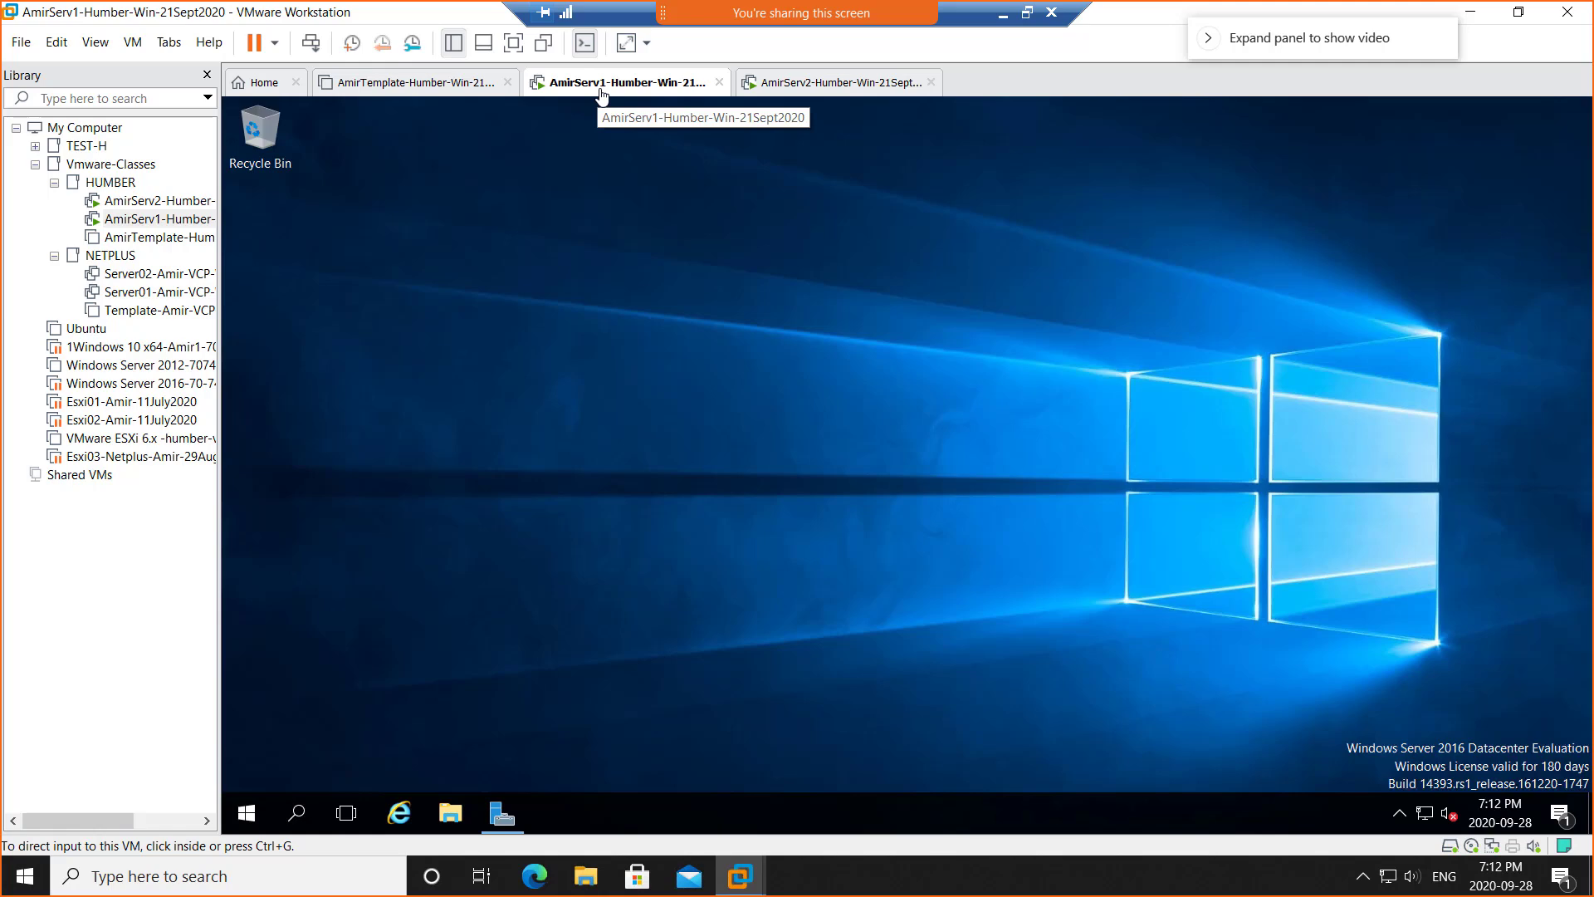
{"action": "left_click", "coordinate": [828, 90]}
{"action": "left_click", "coordinate": [587, 90]}
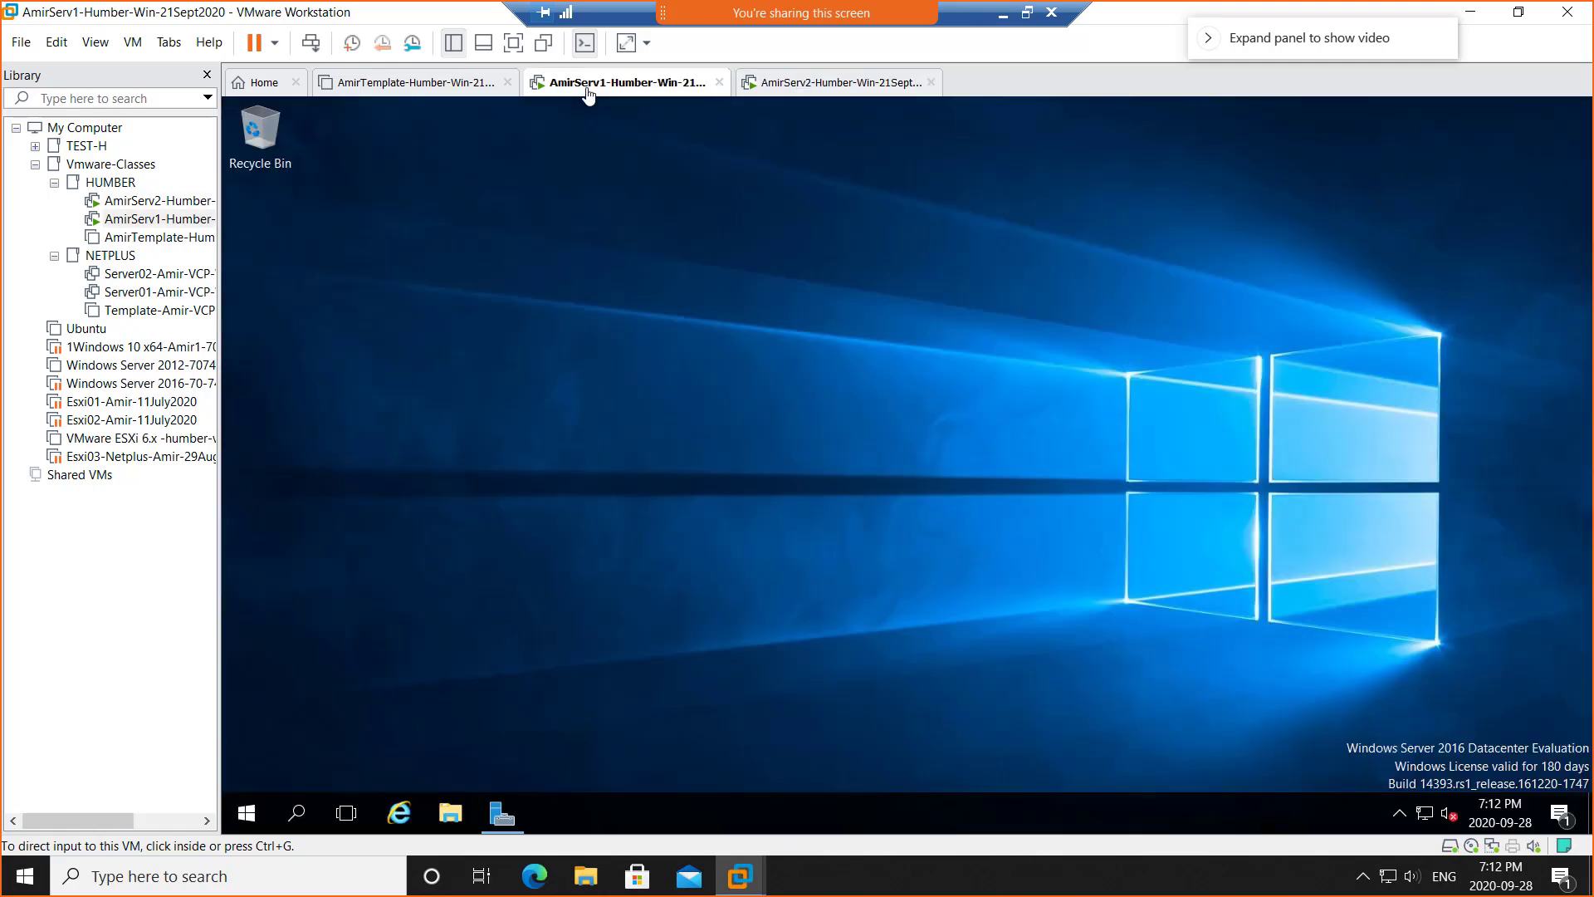
- Switch to Paint and add another tick beside Activate for 180 Days in the first server's checklist
{"action": "left_click", "coordinate": [1027, 15]}
{"action": "mouse_move", "coordinate": [938, 876]}
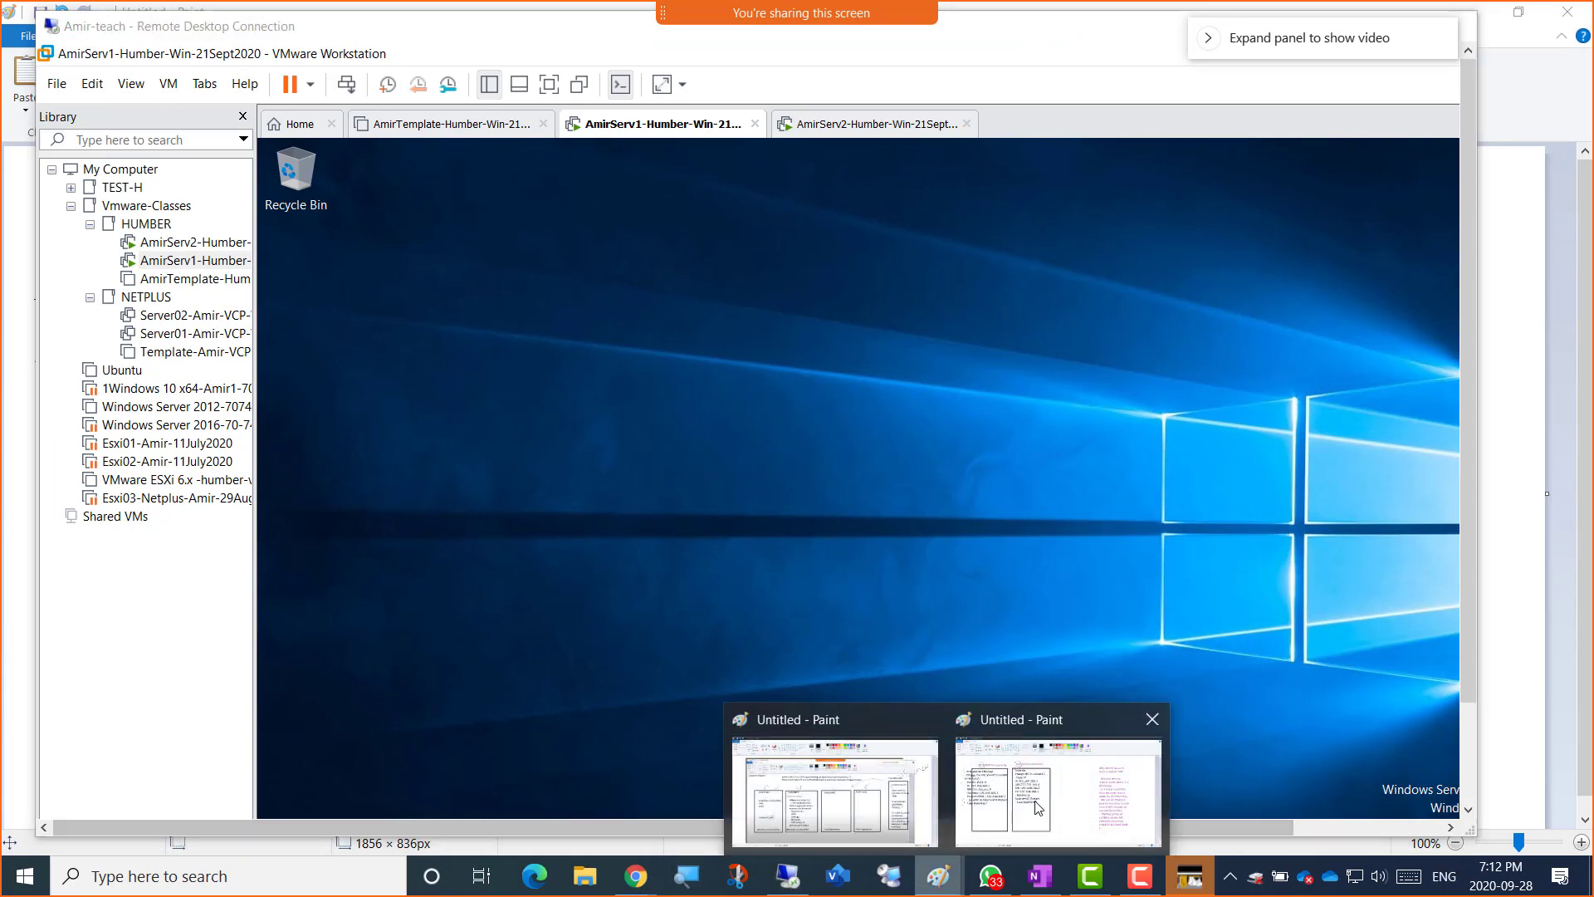
{"action": "left_click", "coordinate": [1038, 809]}
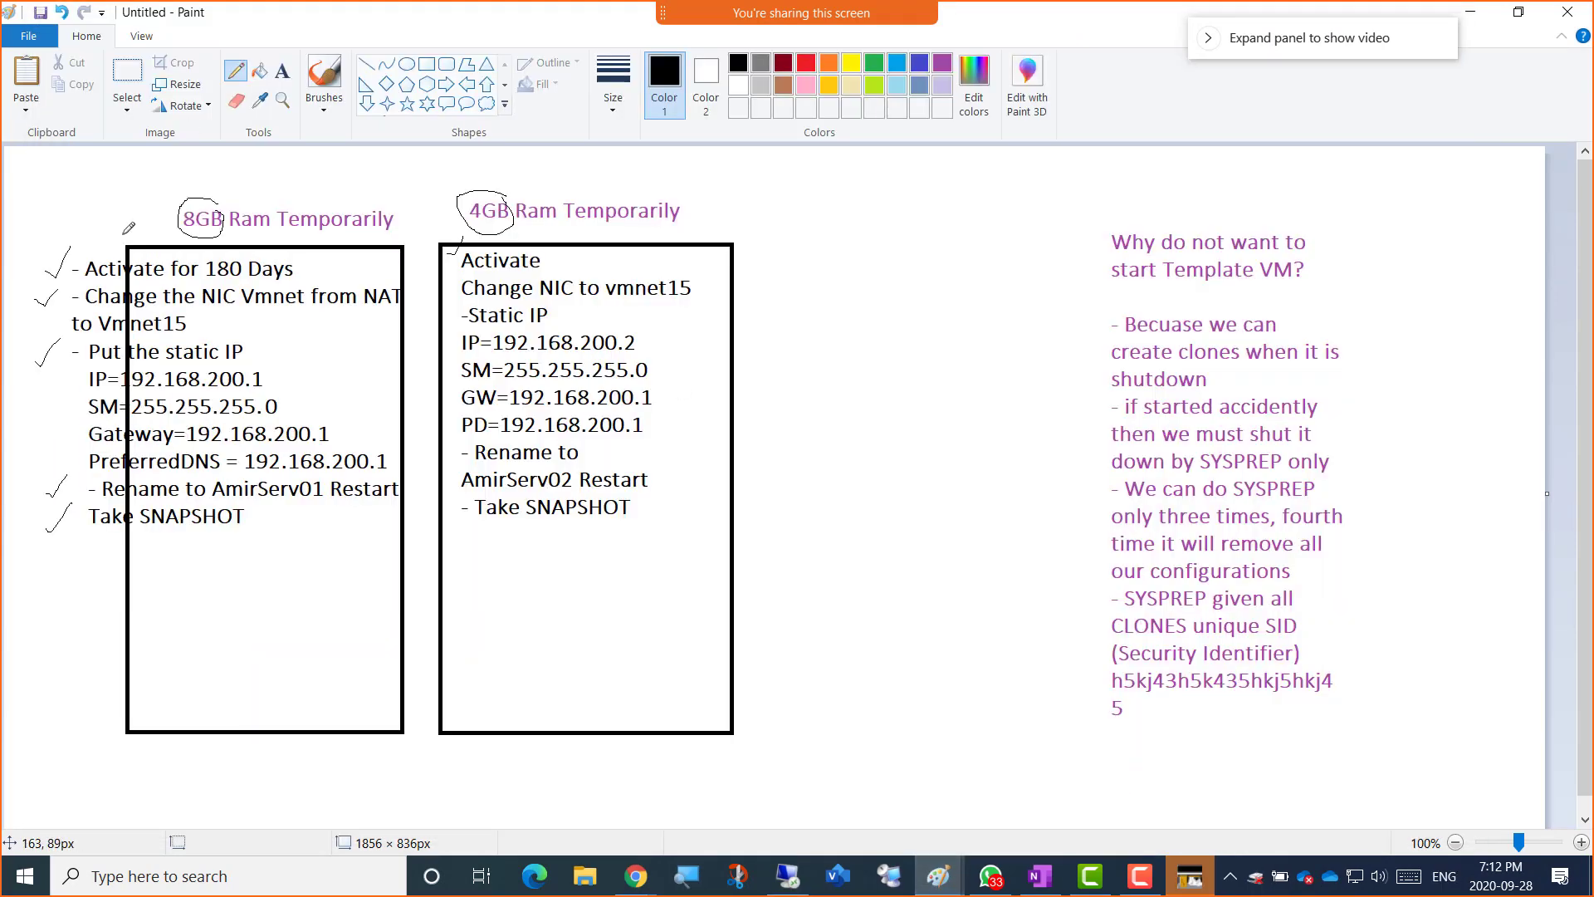
{"action": "left_click_drag", "start_coordinate": [50, 269], "coordinate": [70, 247]}
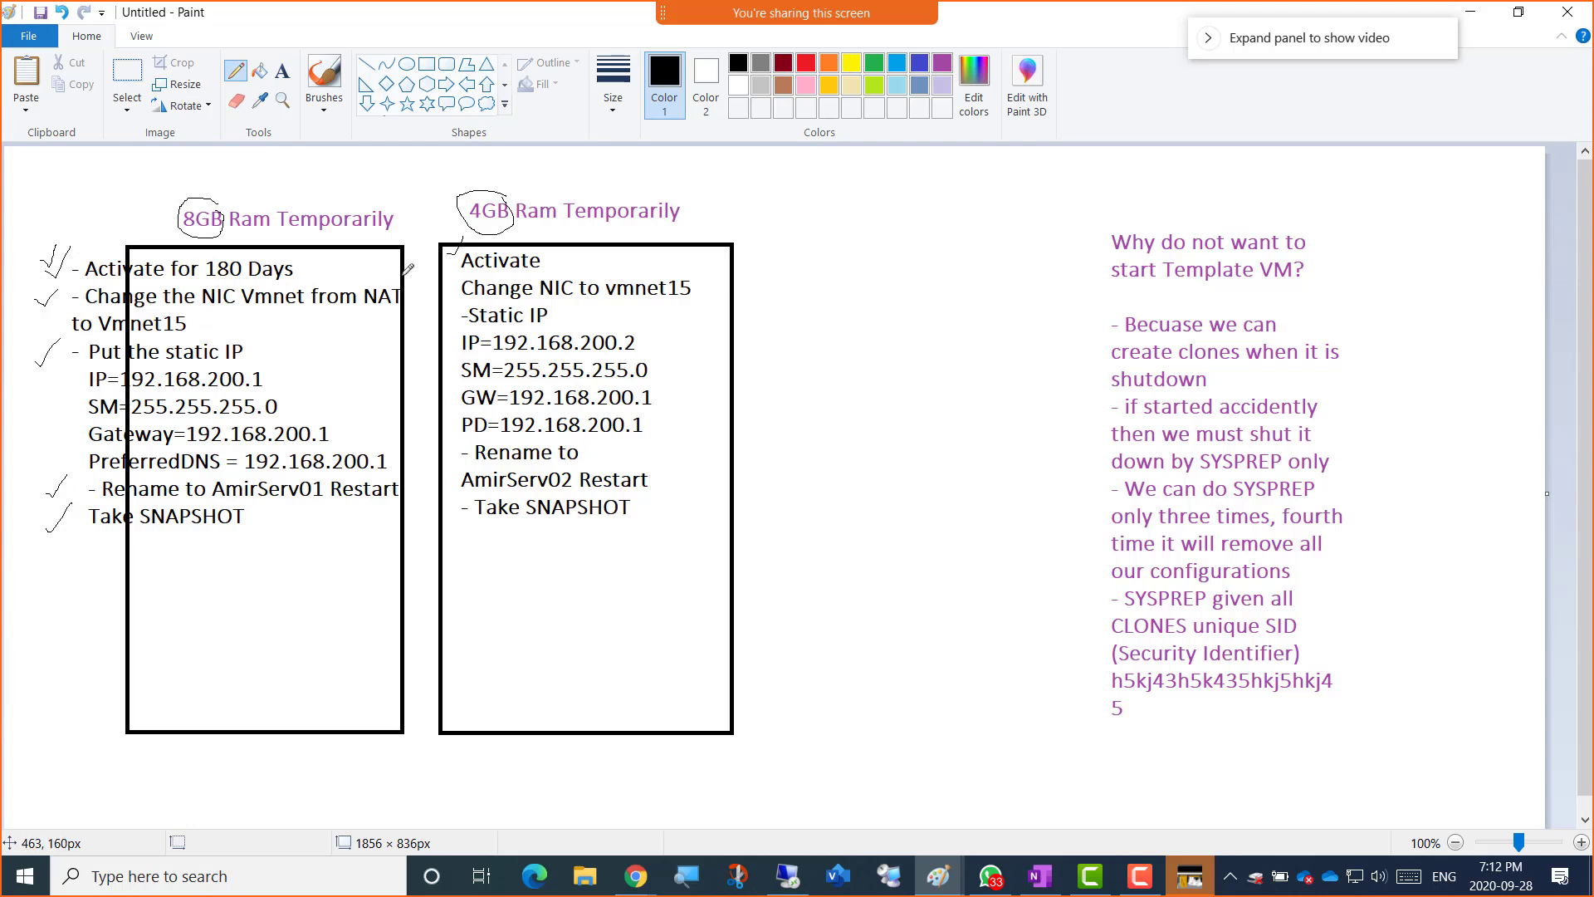
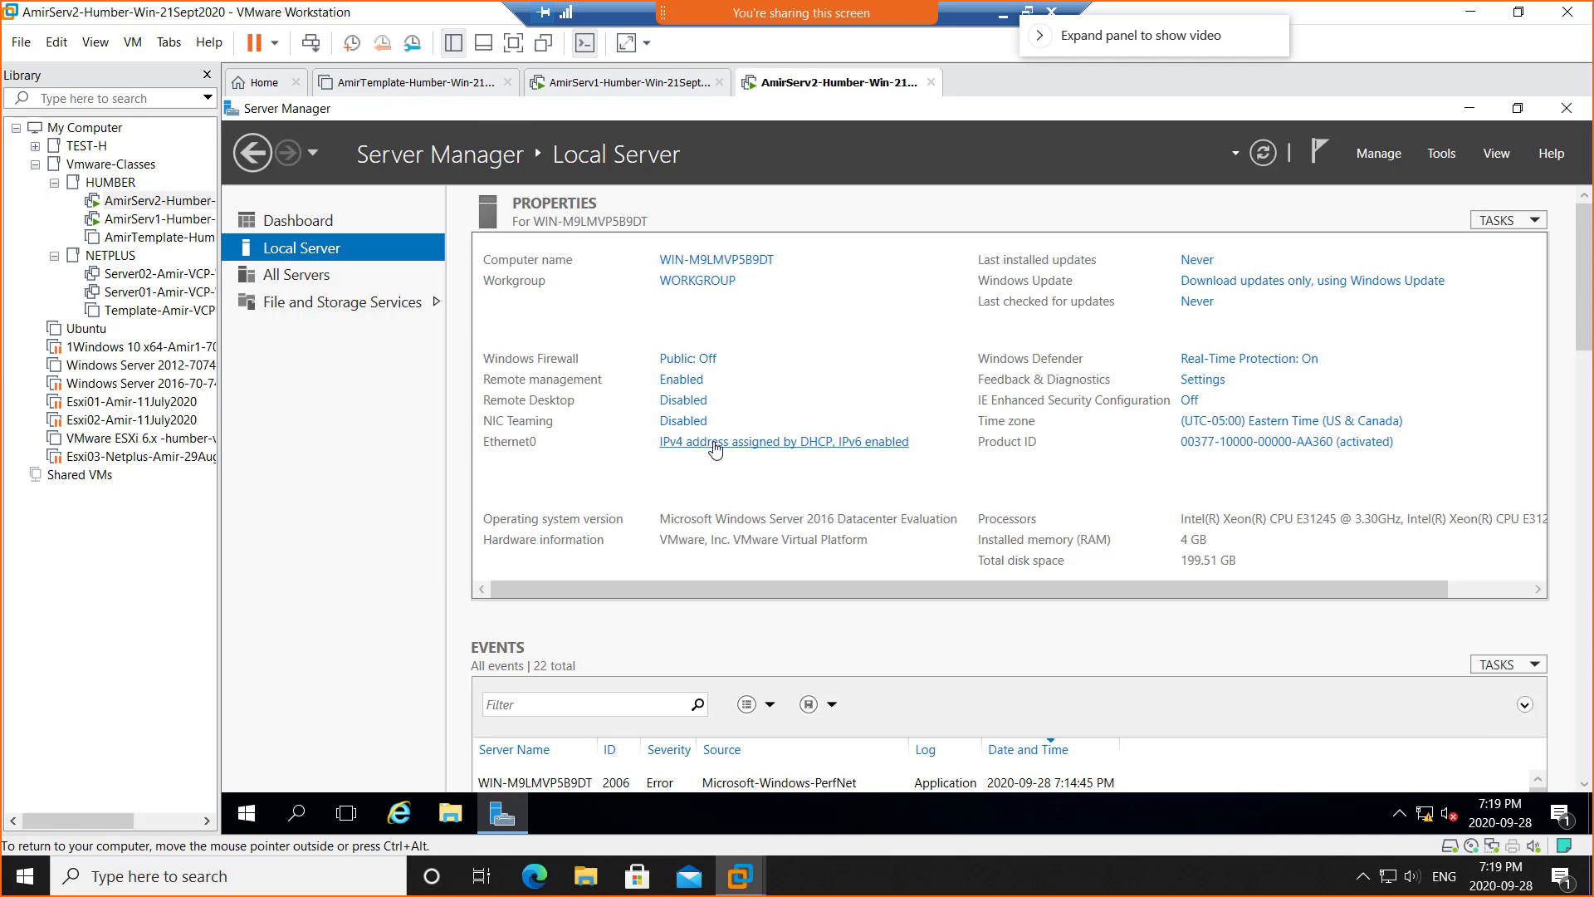
- On the second clone, open Ethernet0's adapter properties from Server Manager and clear Internet Protocol Version 6 (TCP/IPv6)
{"action": "left_click", "coordinate": [715, 443]}
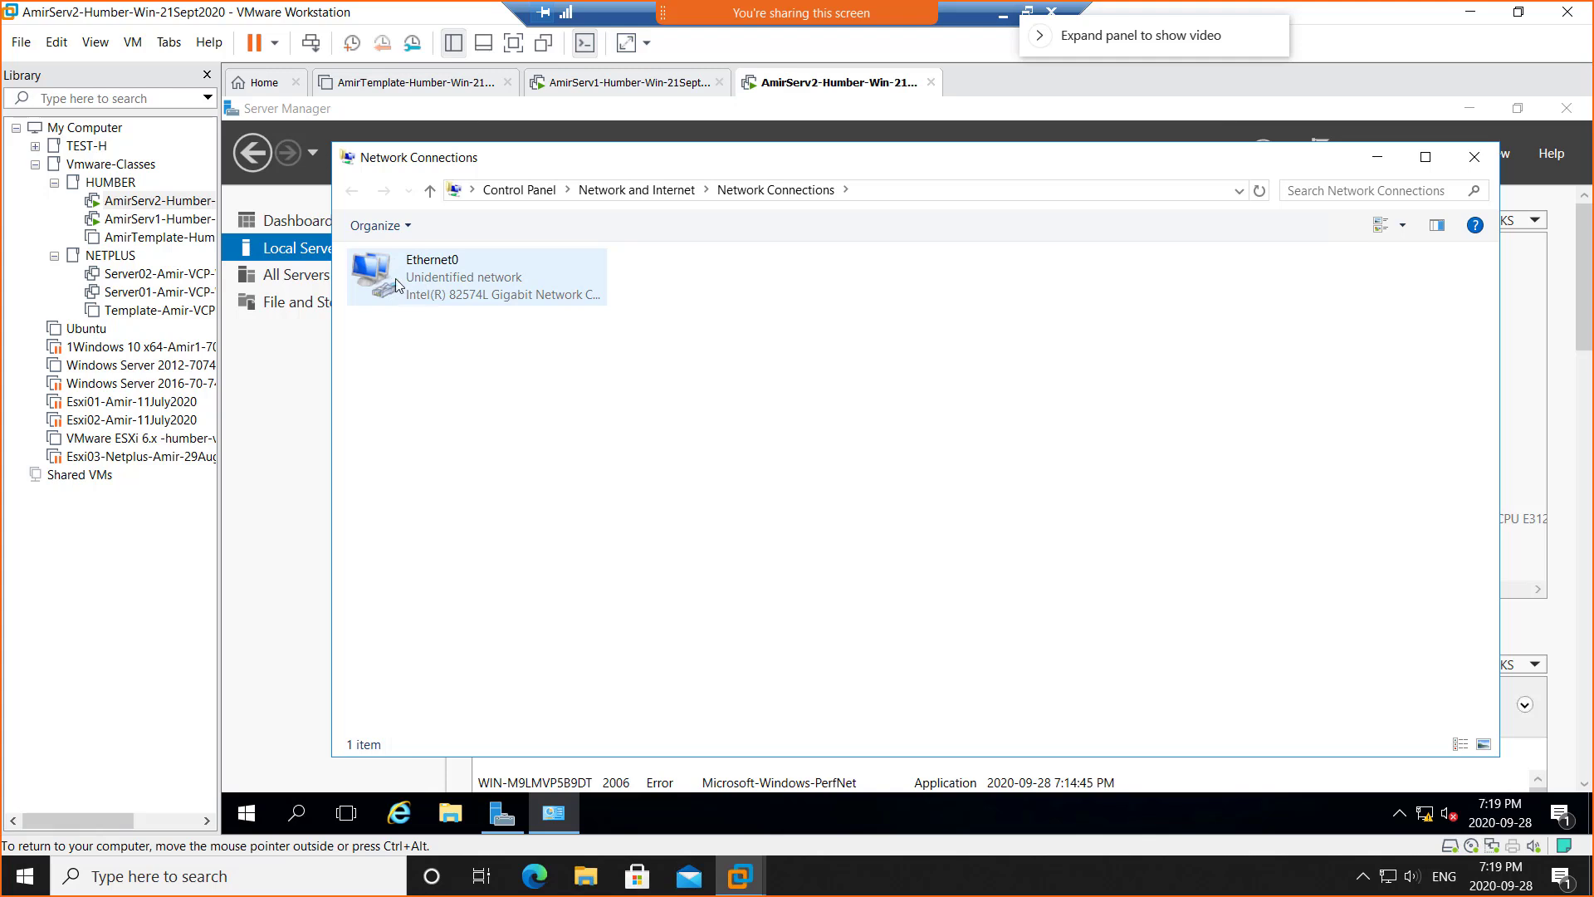
{"action": "double_click", "coordinate": [416, 283]}
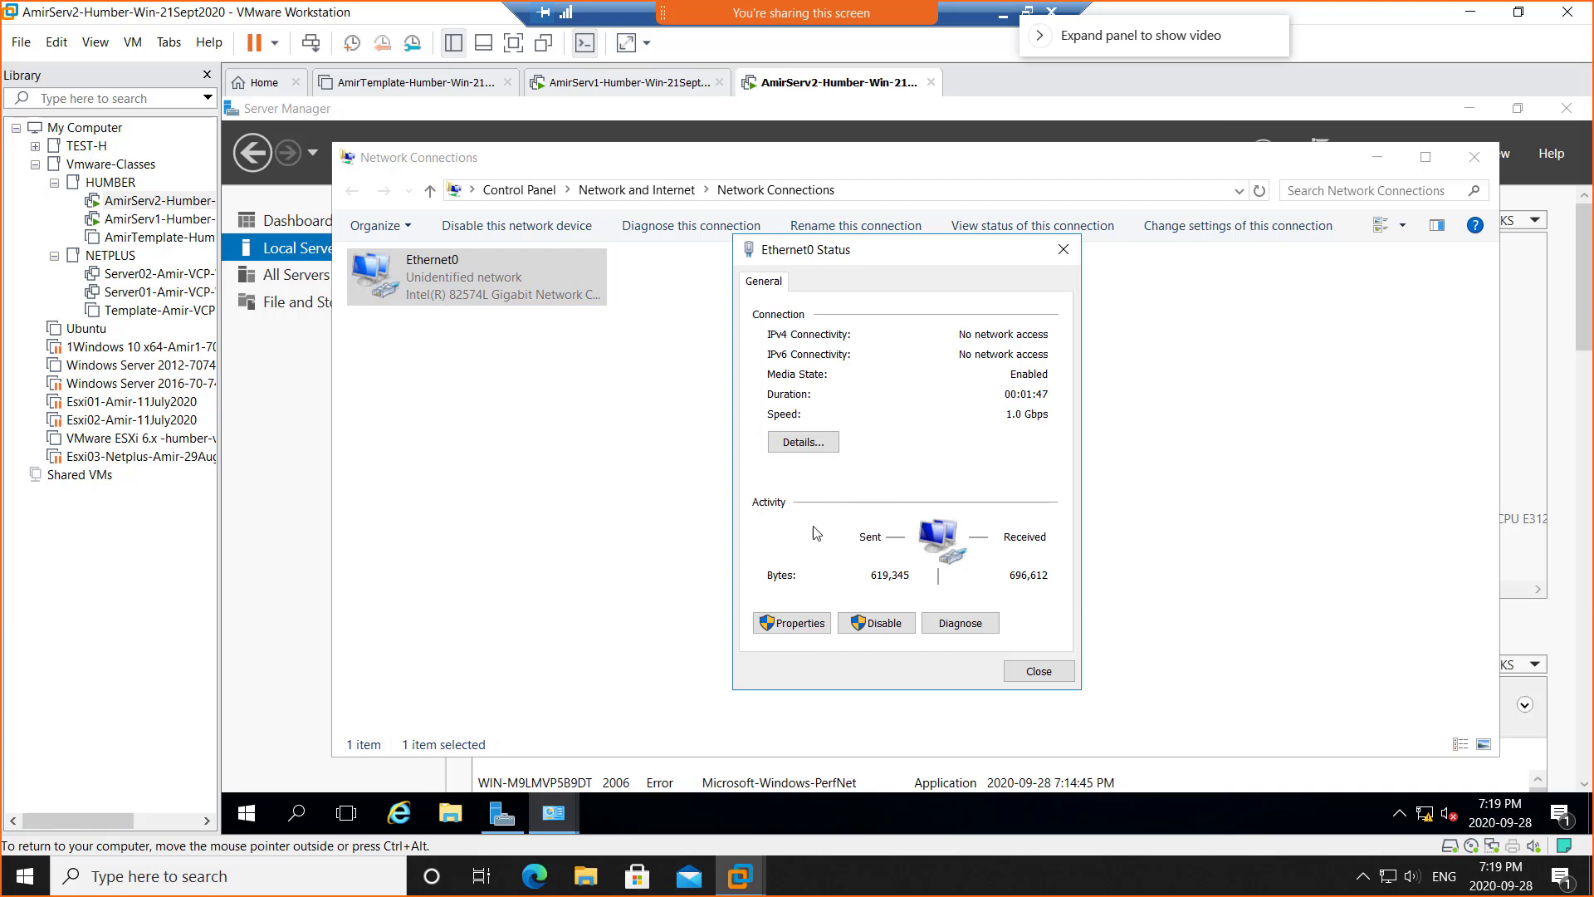
{"action": "left_click", "coordinate": [797, 631]}
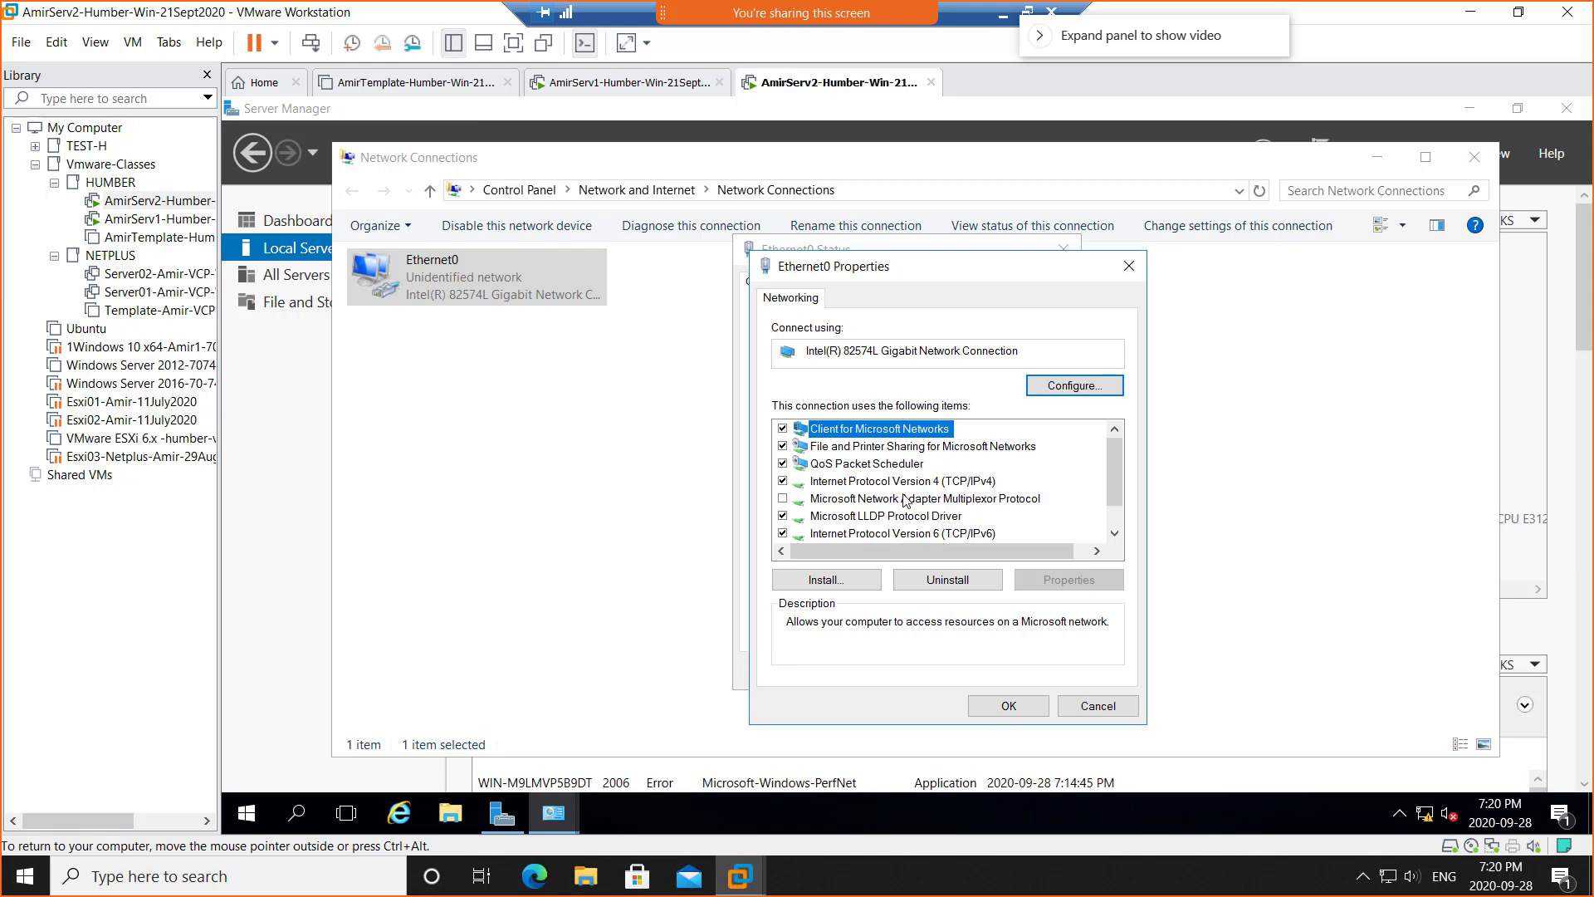
{"action": "left_click", "coordinate": [783, 534]}
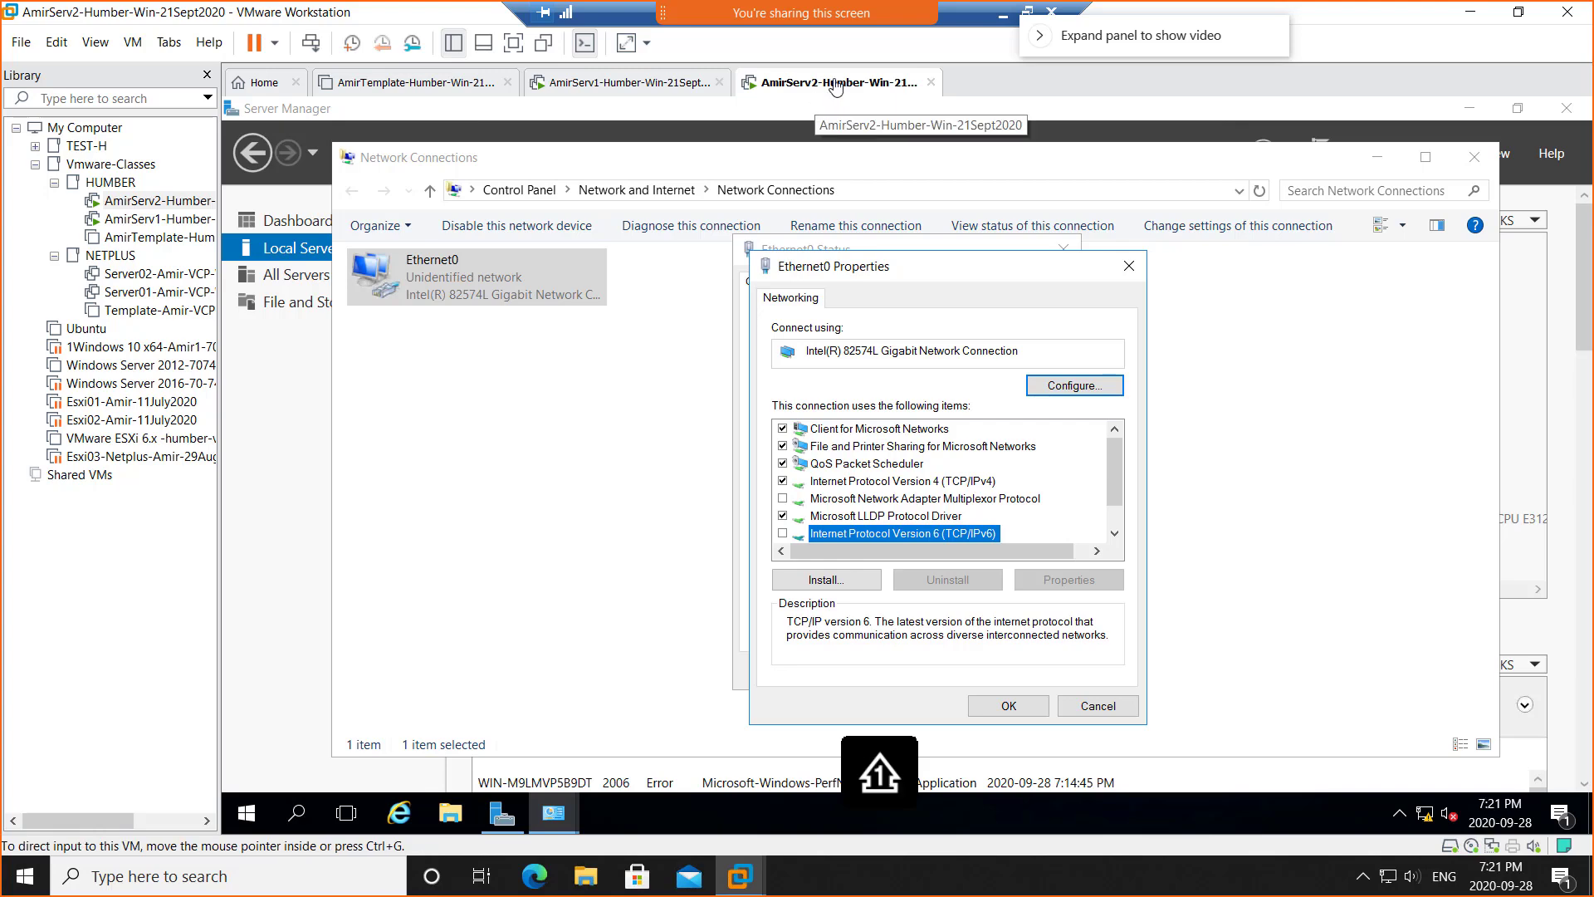
- Switch to the first clone and open its Network Connections from Server Manager's Local Server Ethernet0 link
{"action": "left_click", "coordinate": [585, 89]}
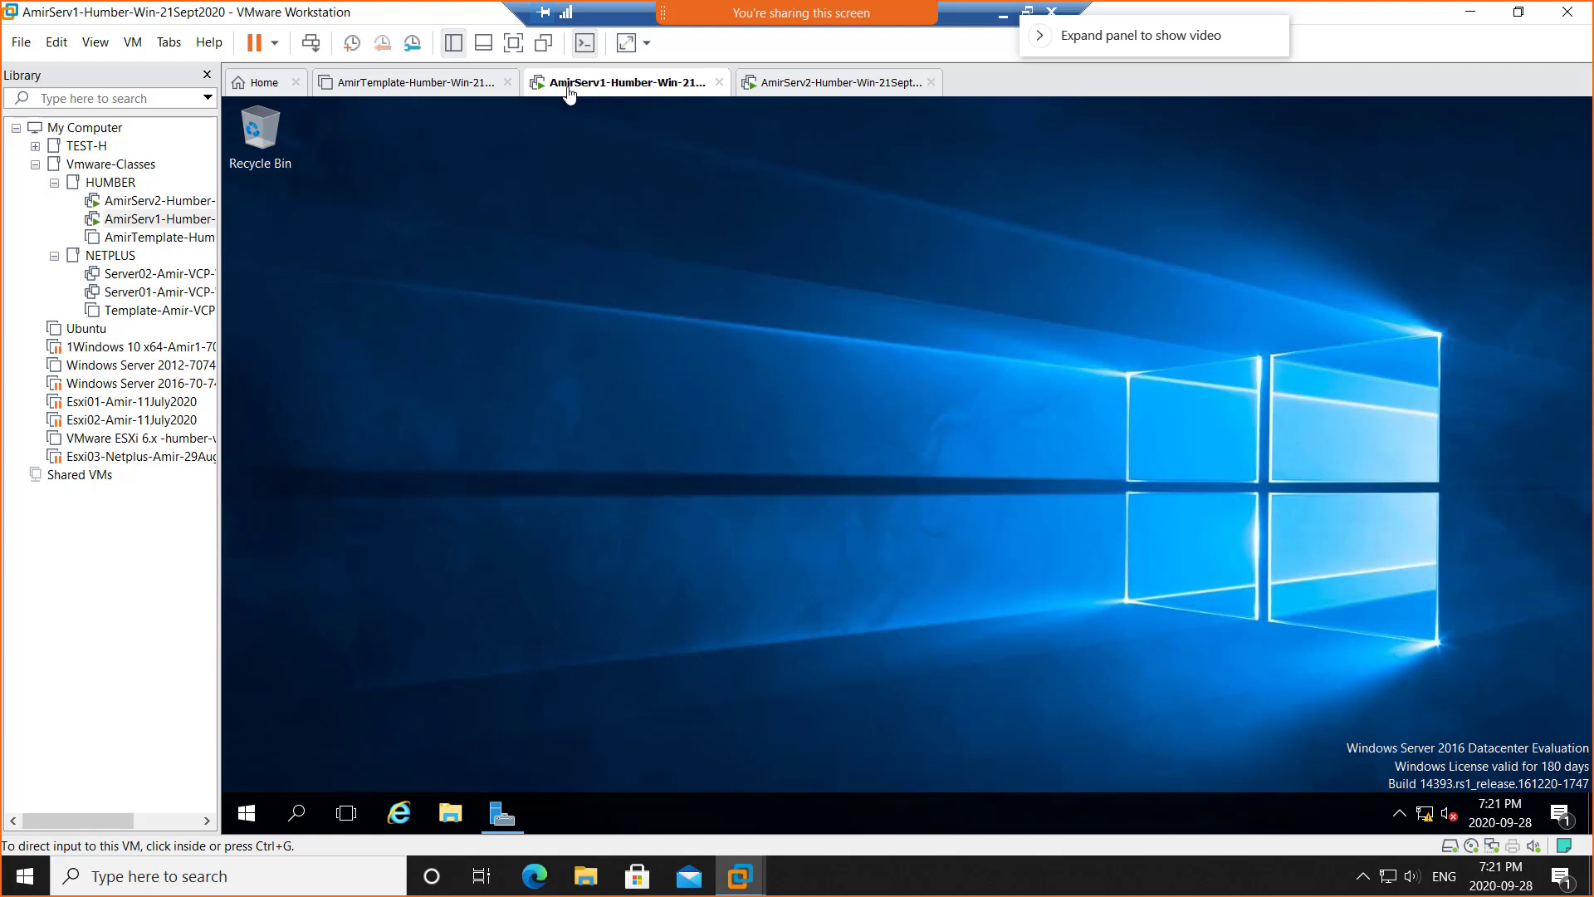
{"action": "left_click", "coordinate": [500, 820]}
{"action": "mouse_move", "coordinate": [503, 822]}
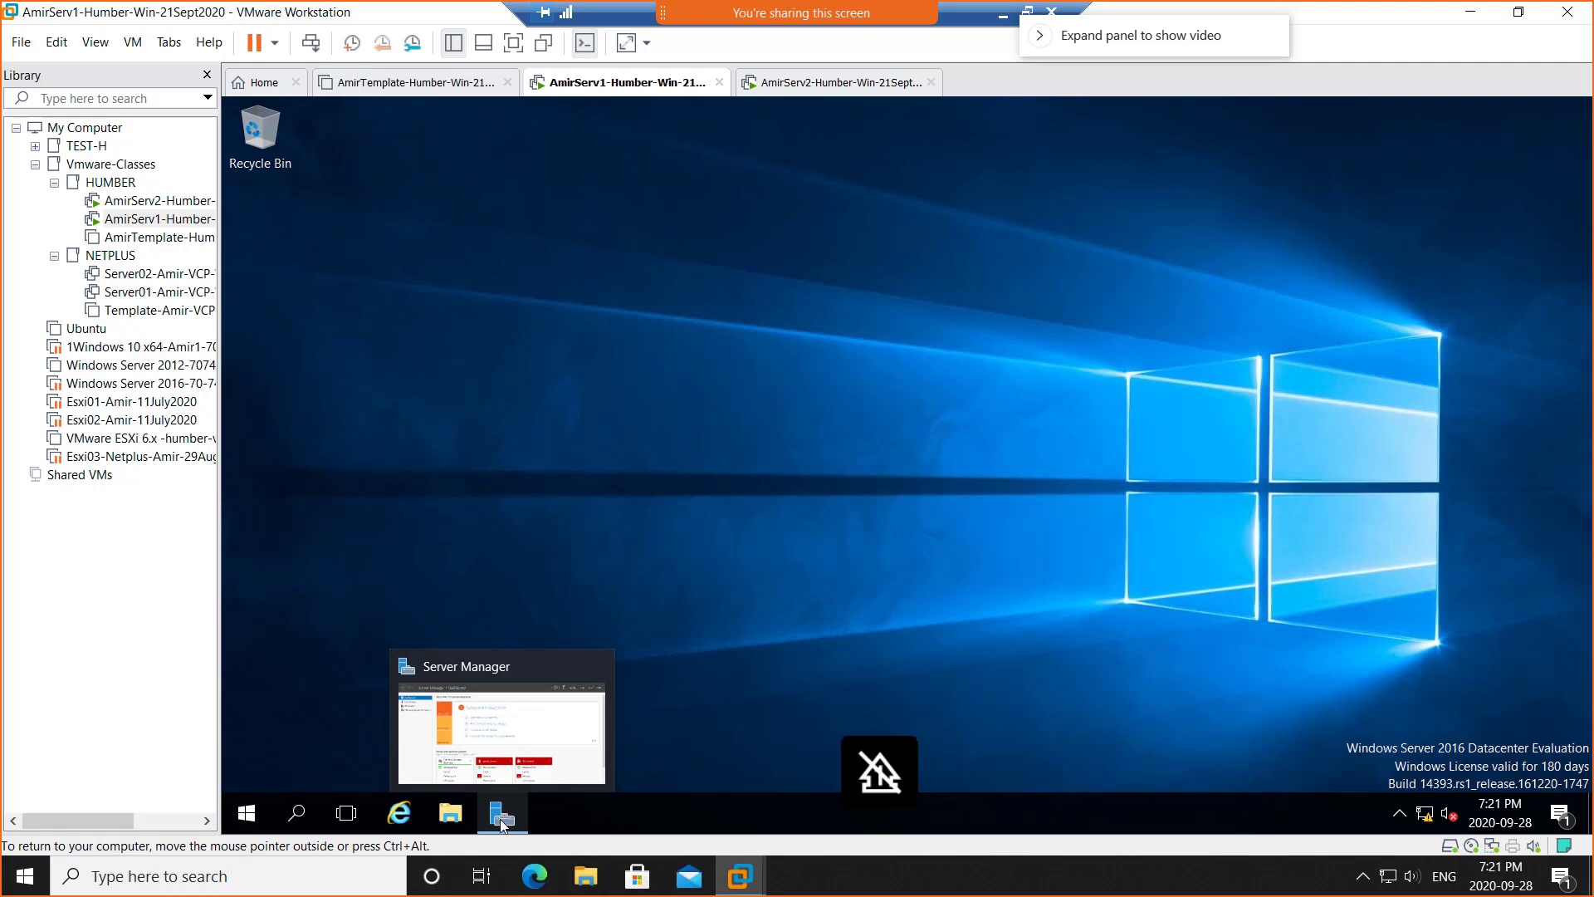
{"action": "left_click", "coordinate": [497, 821]}
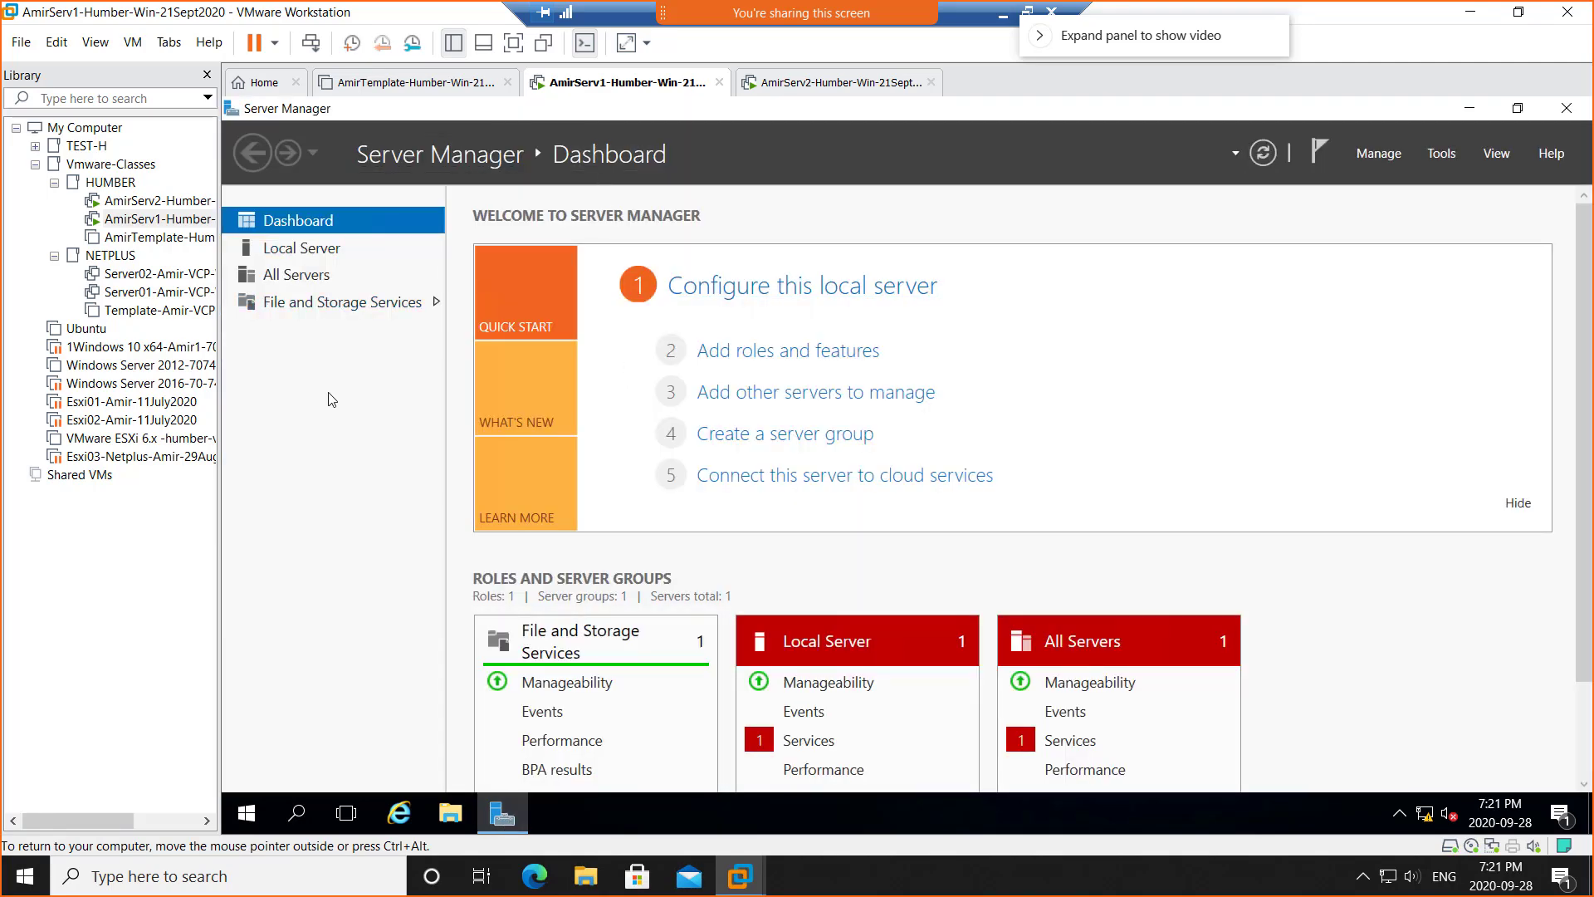
{"action": "left_click", "coordinate": [314, 250]}
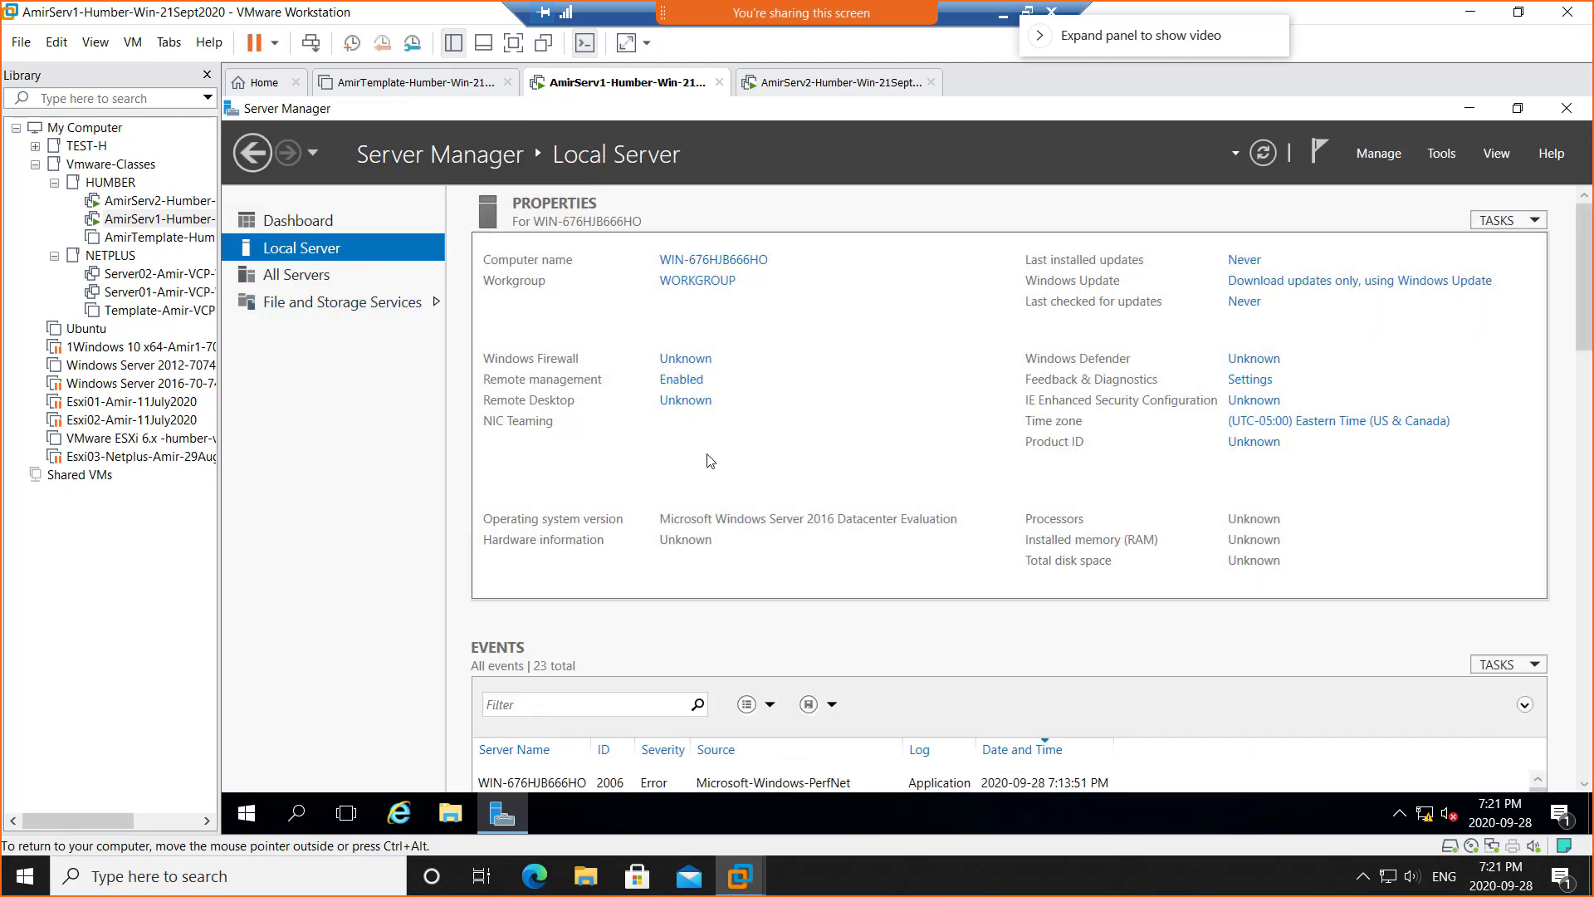
{"action": "left_click", "coordinate": [742, 446]}
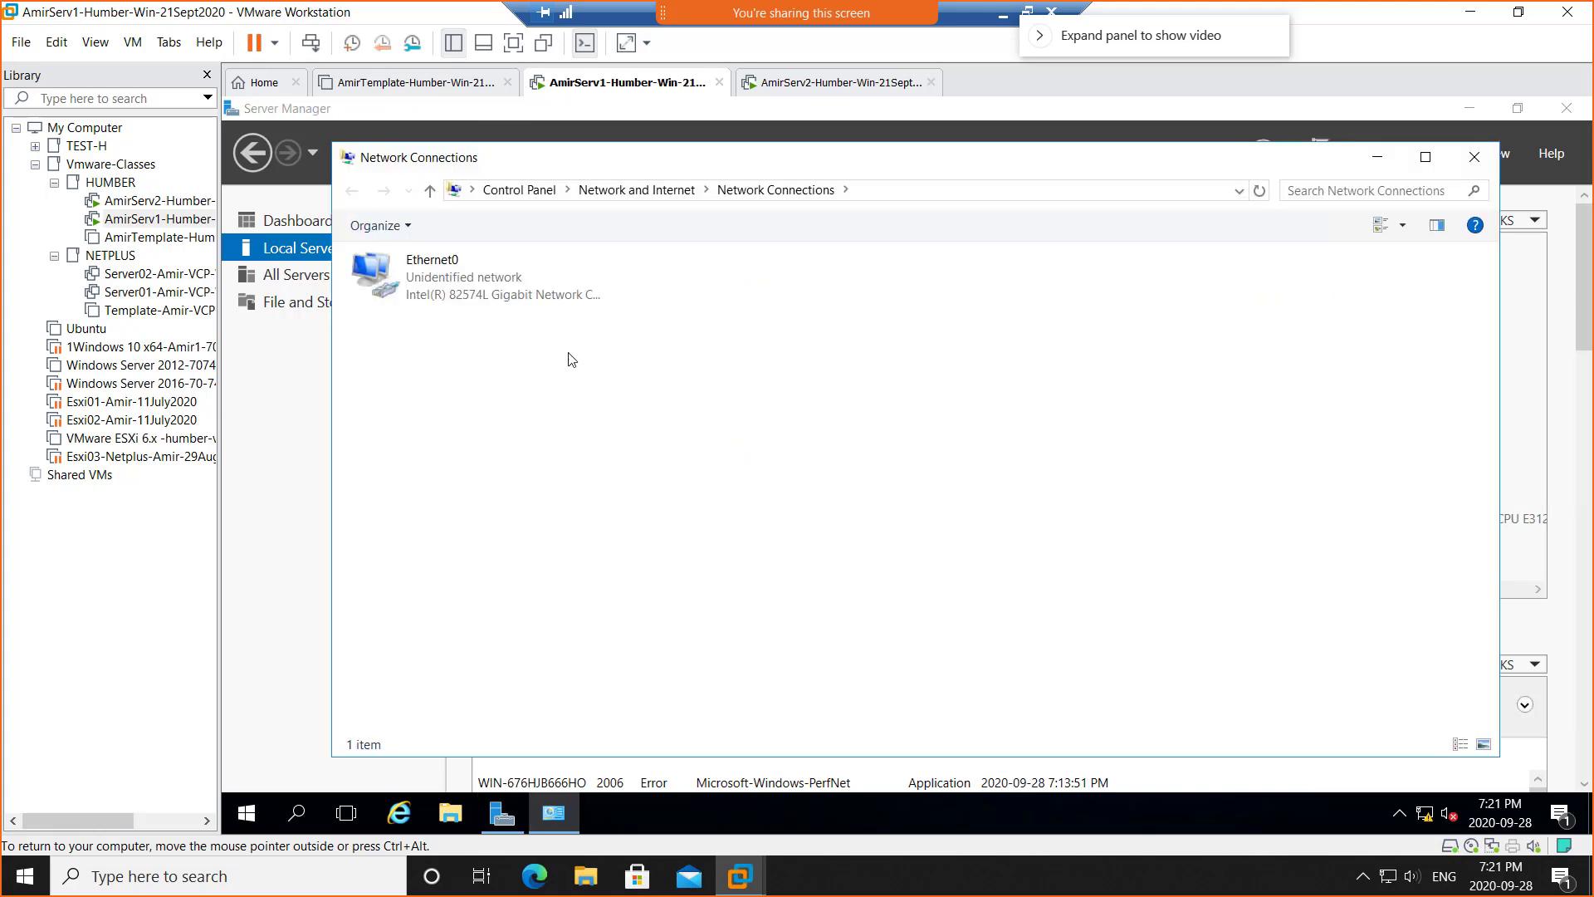
- Open the first clone's Ethernet0 properties and clear Internet Protocol Version 6 (TCP/IPv6)
{"action": "double_click", "coordinate": [424, 280]}
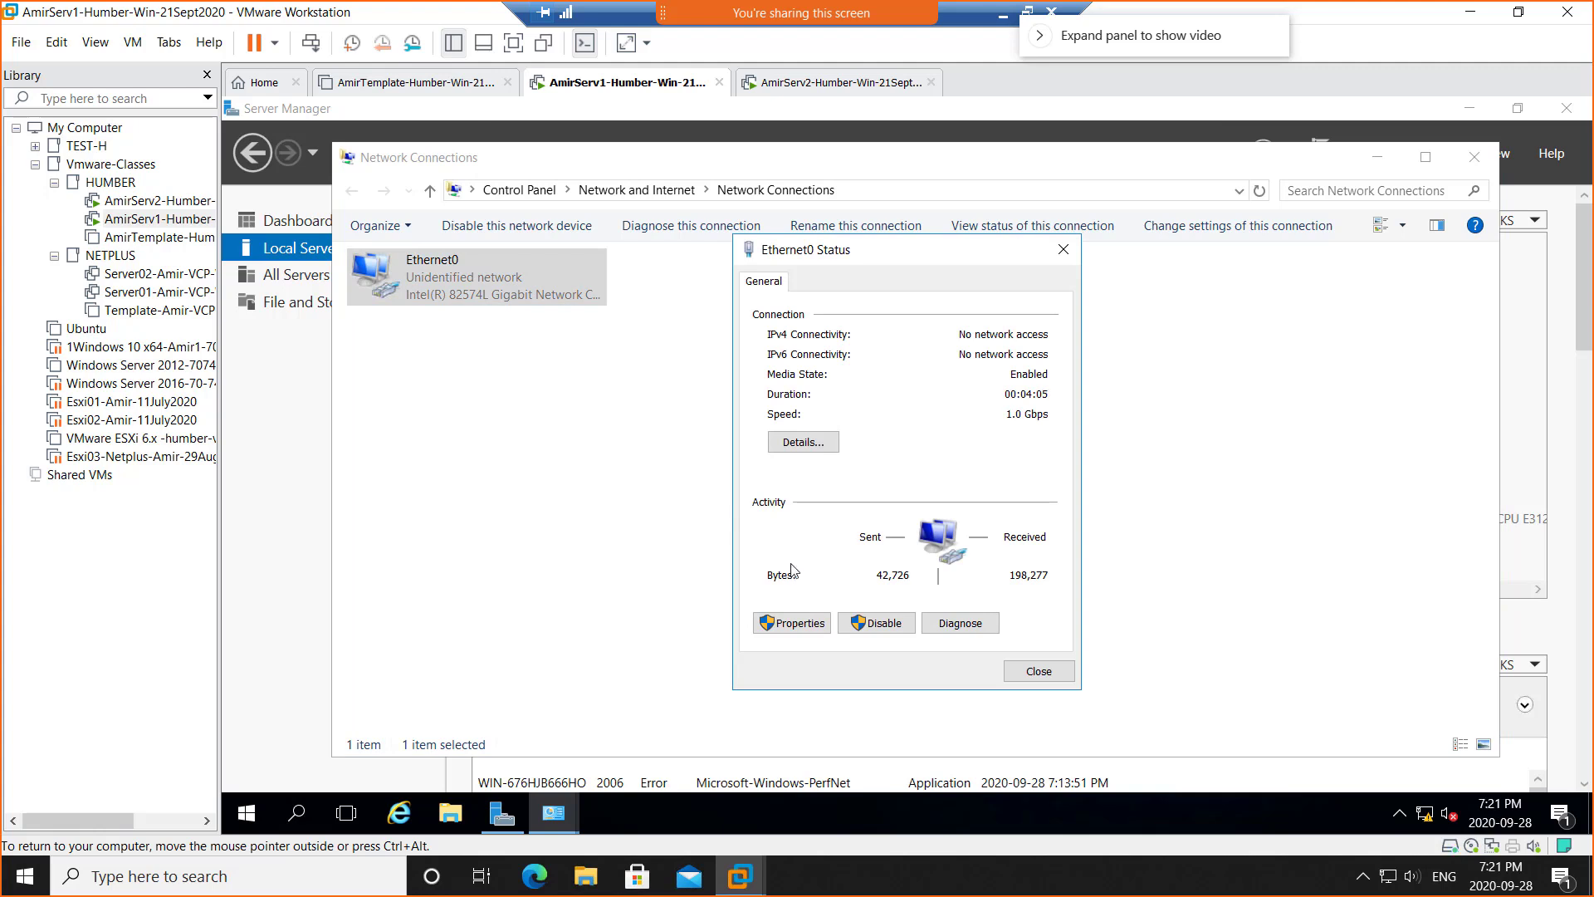
{"action": "left_click", "coordinate": [792, 623]}
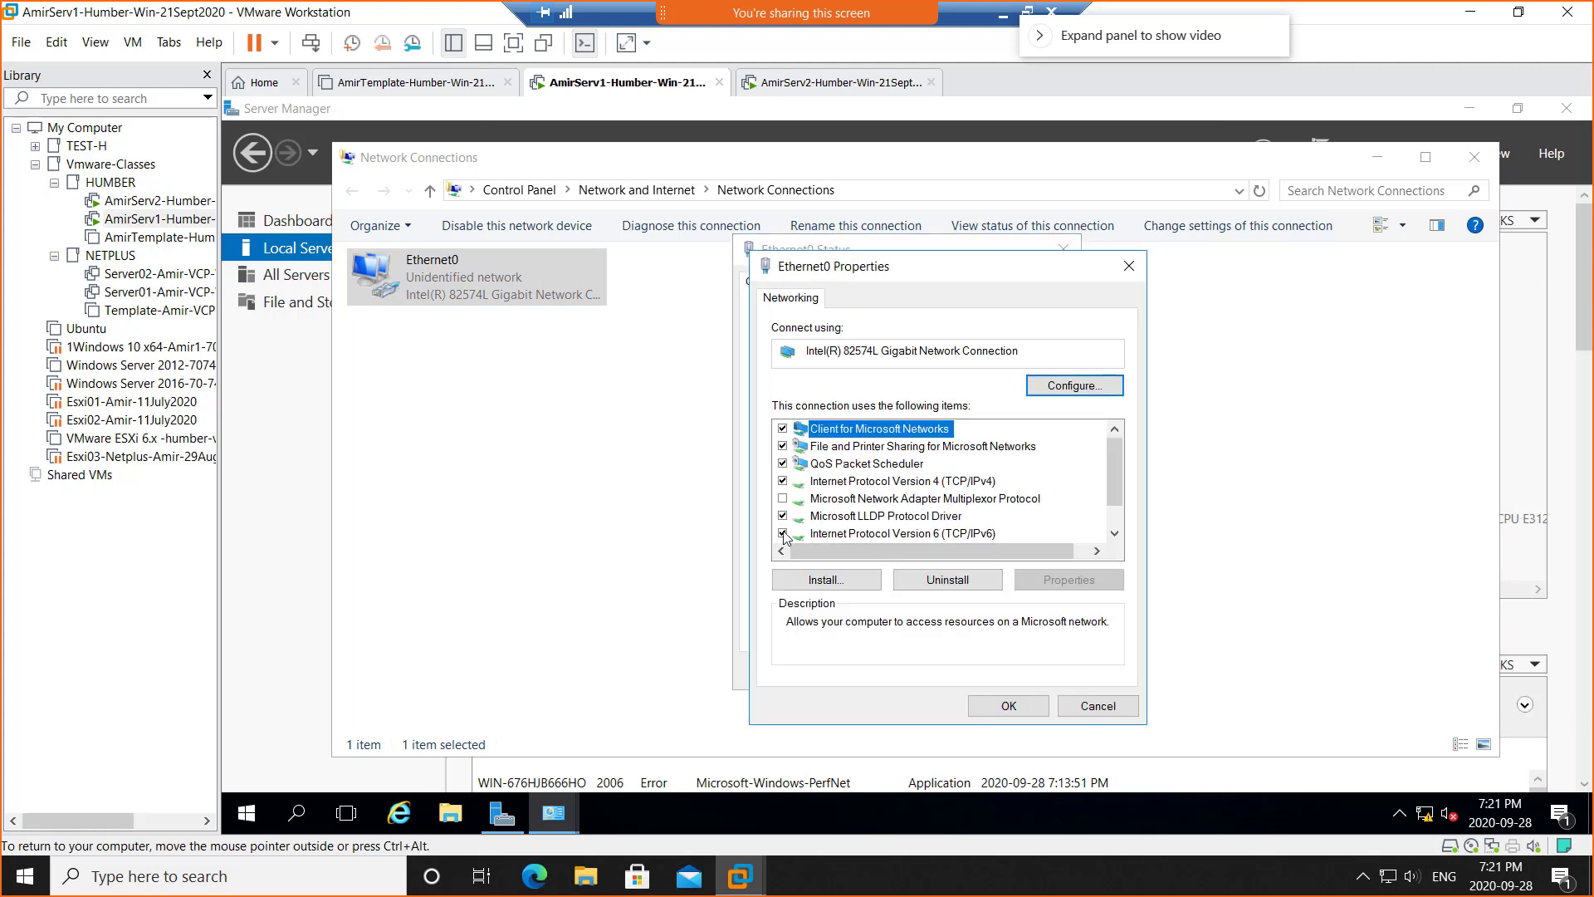
{"action": "left_click", "coordinate": [783, 534]}
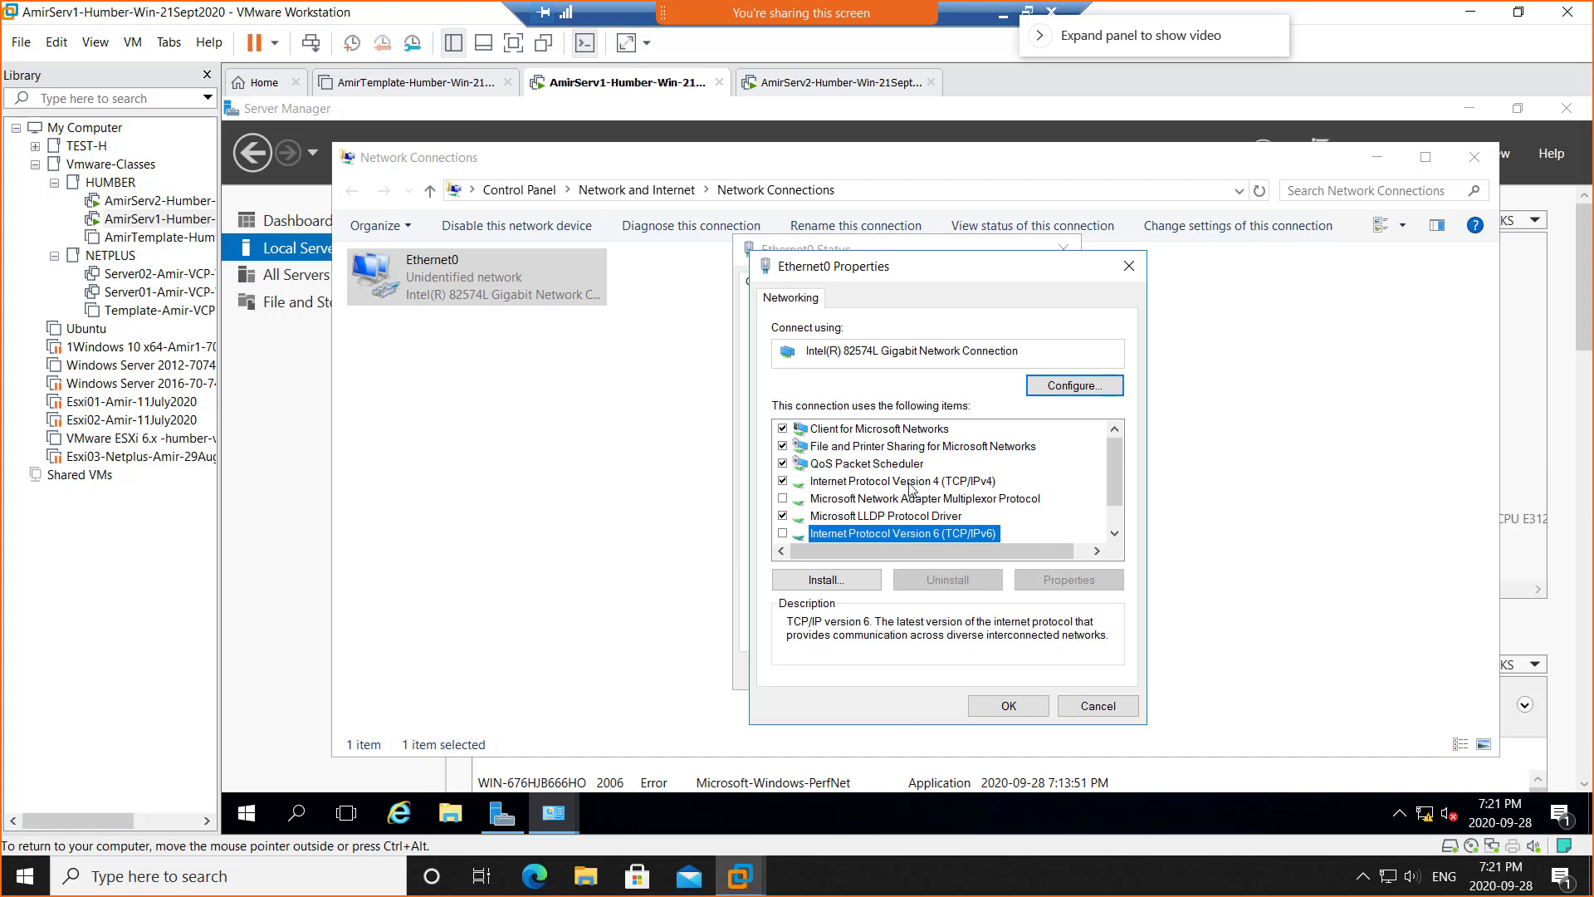
- Try assigning a static IPv4 address 192.168.200.1 with subnet mask 255.255.255.0 to Ethernet0, cancelling the dialogs
{"action": "left_click", "coordinate": [874, 482]}
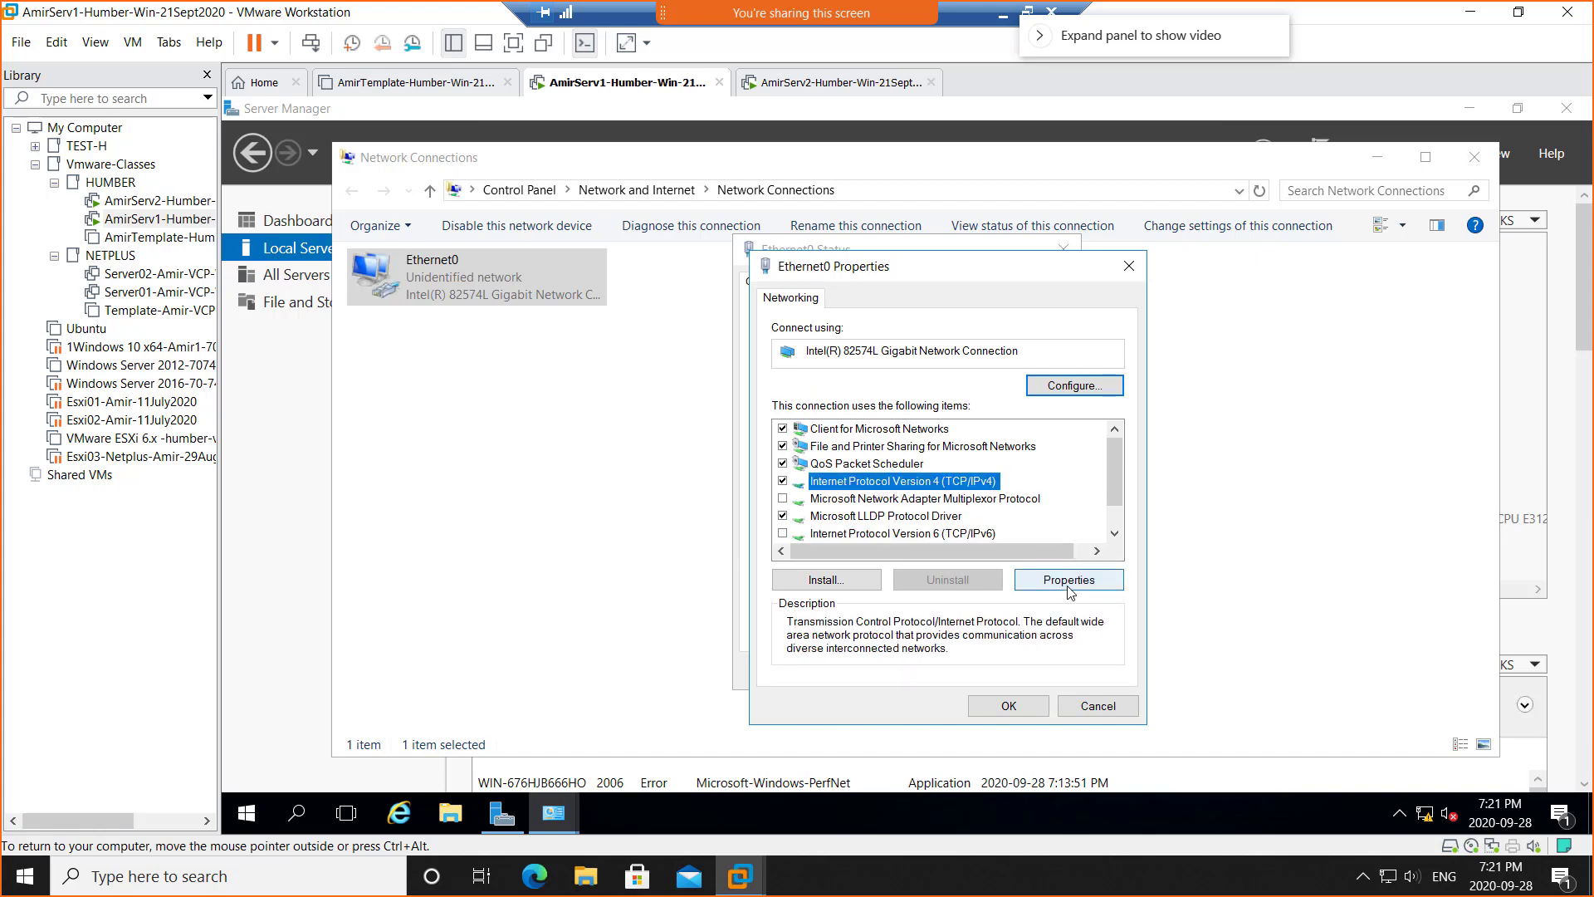
{"action": "left_click", "coordinate": [1048, 579]}
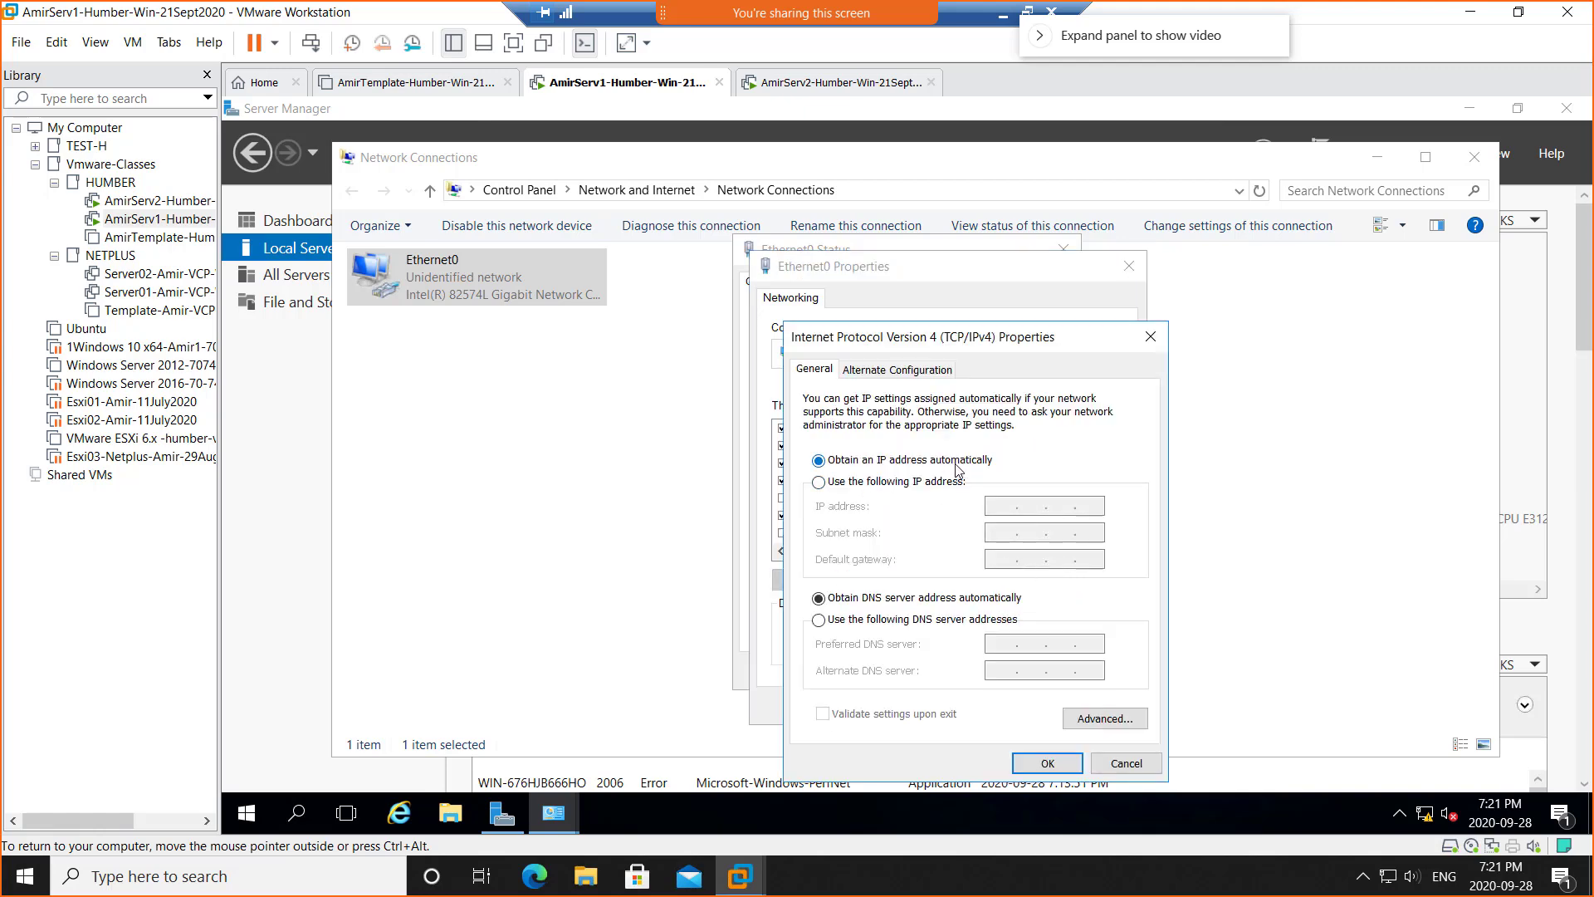
{"action": "left_click", "coordinate": [900, 483]}
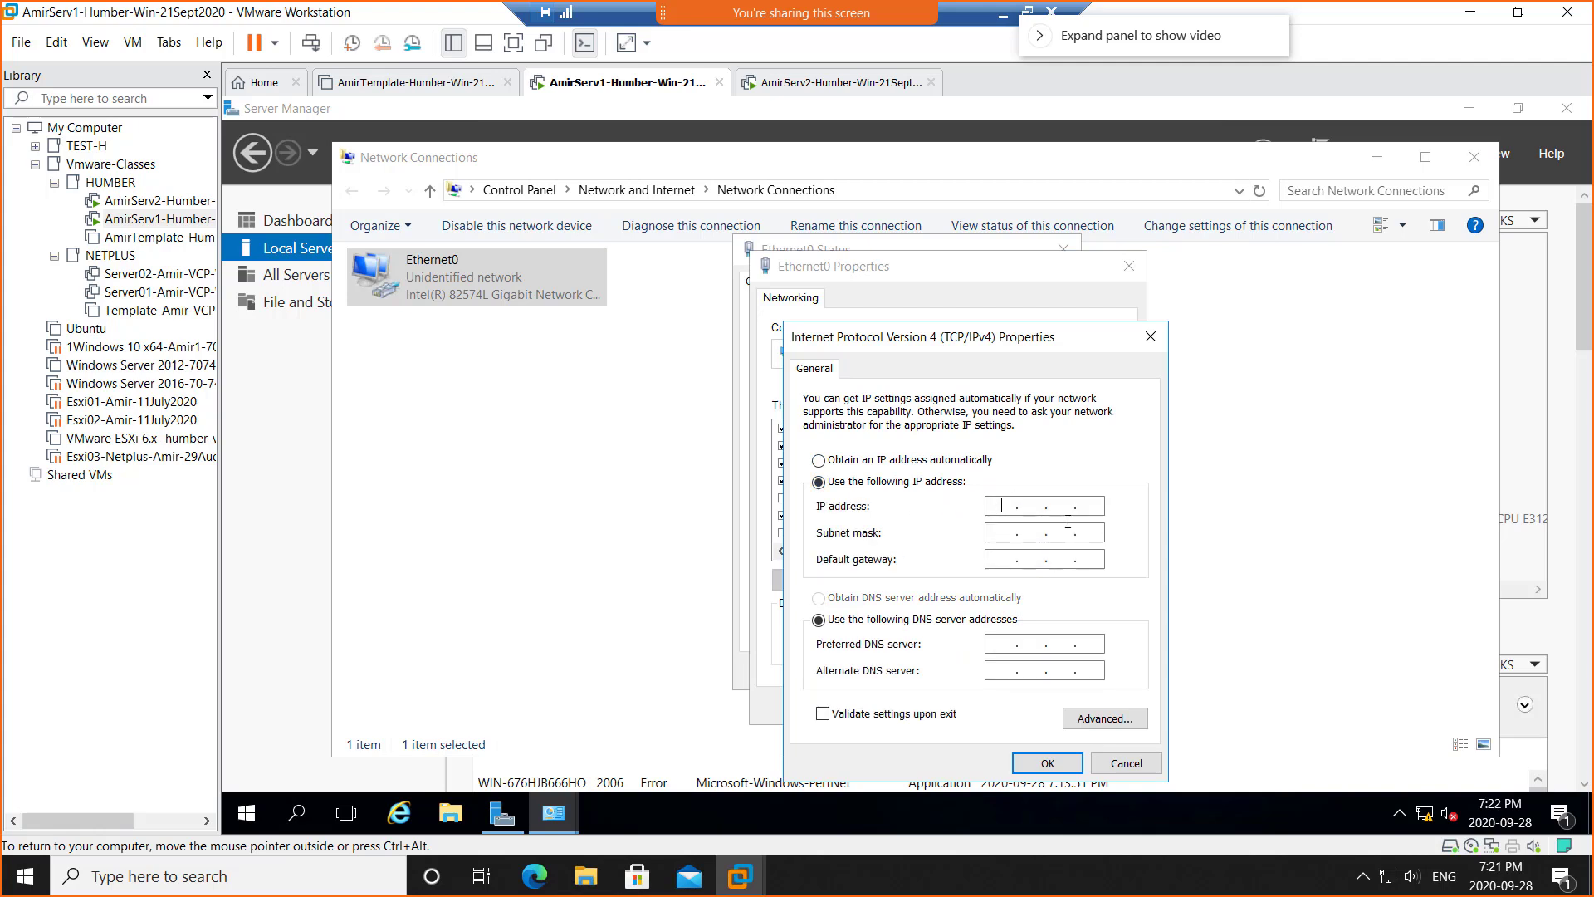
{"action": "key", "text": "shift"}
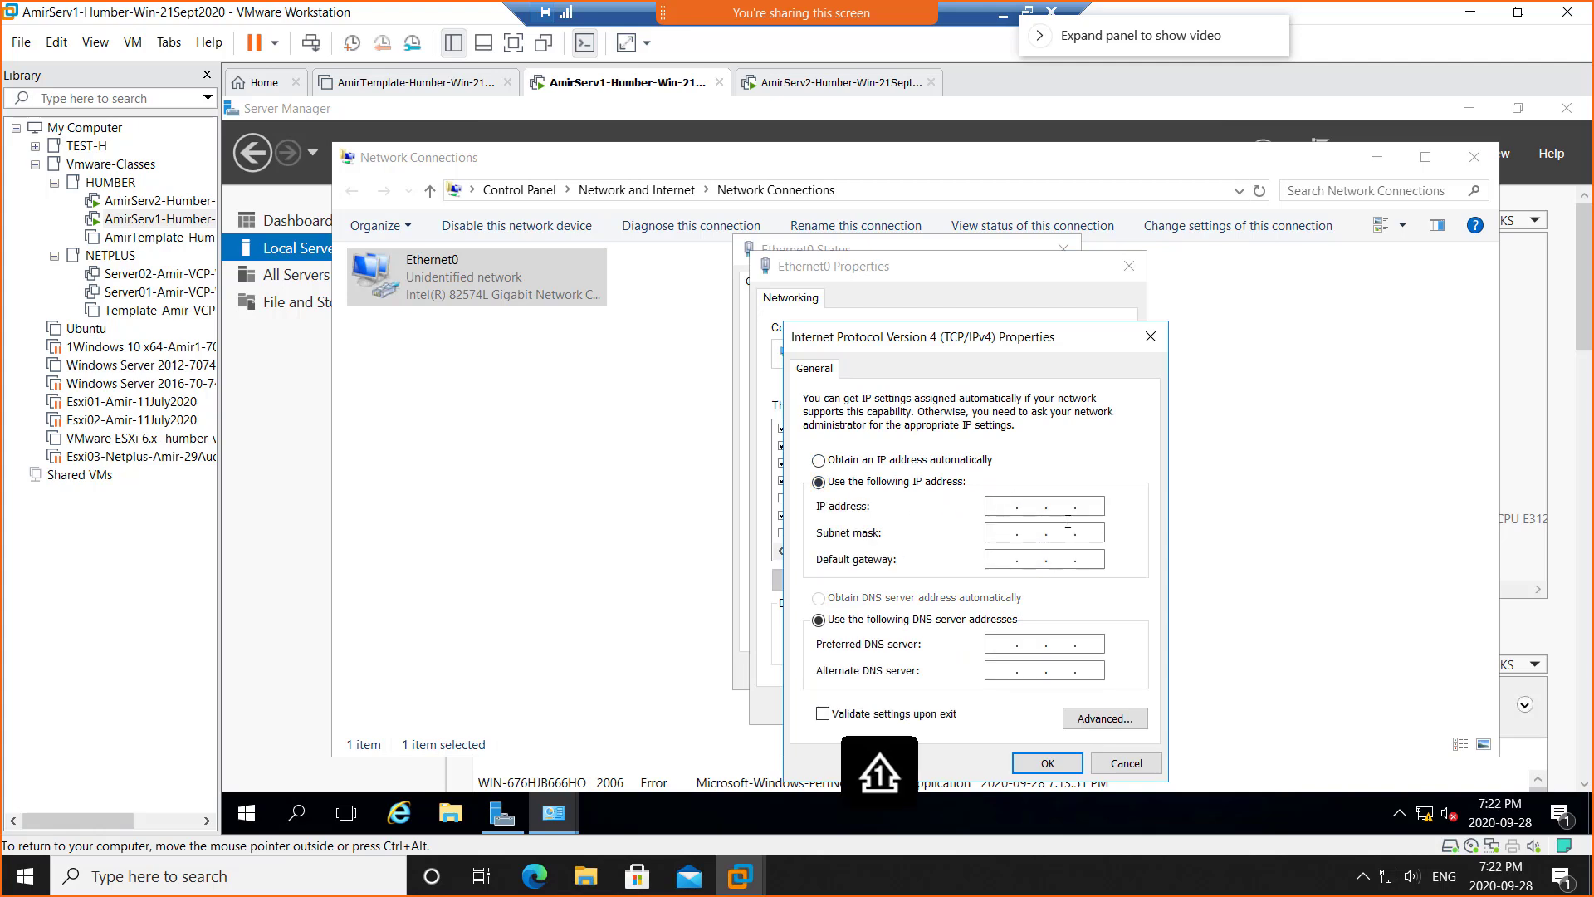
{"action": "type", "text": "192.168.200.1"}
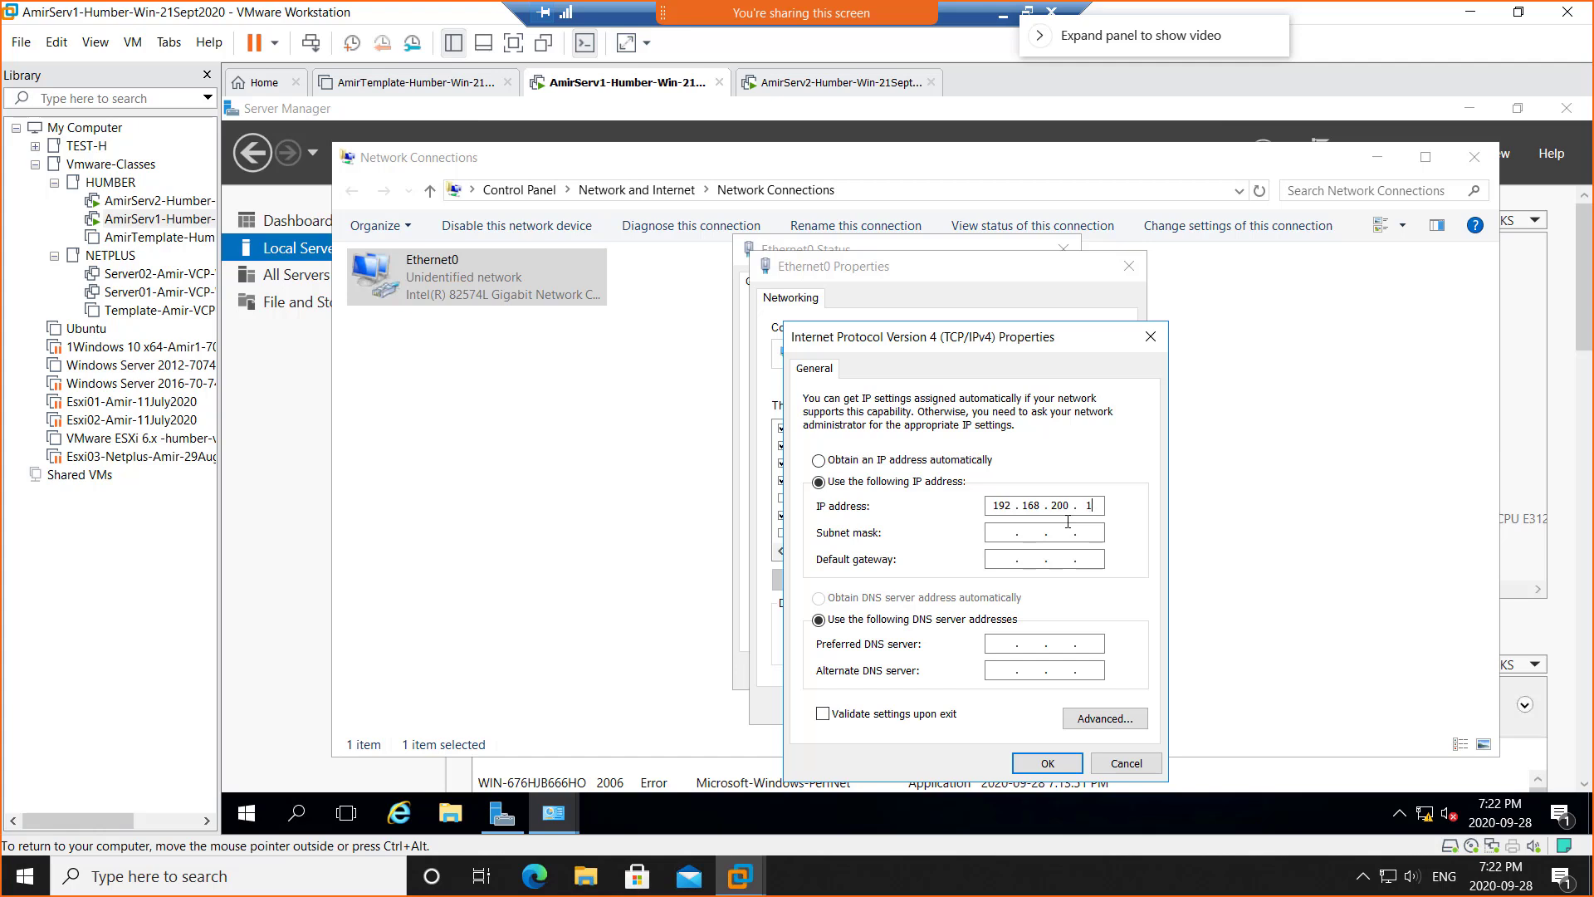
{"action": "key", "text": "Tab"}
{"action": "left_click", "coordinate": [1000, 559]}
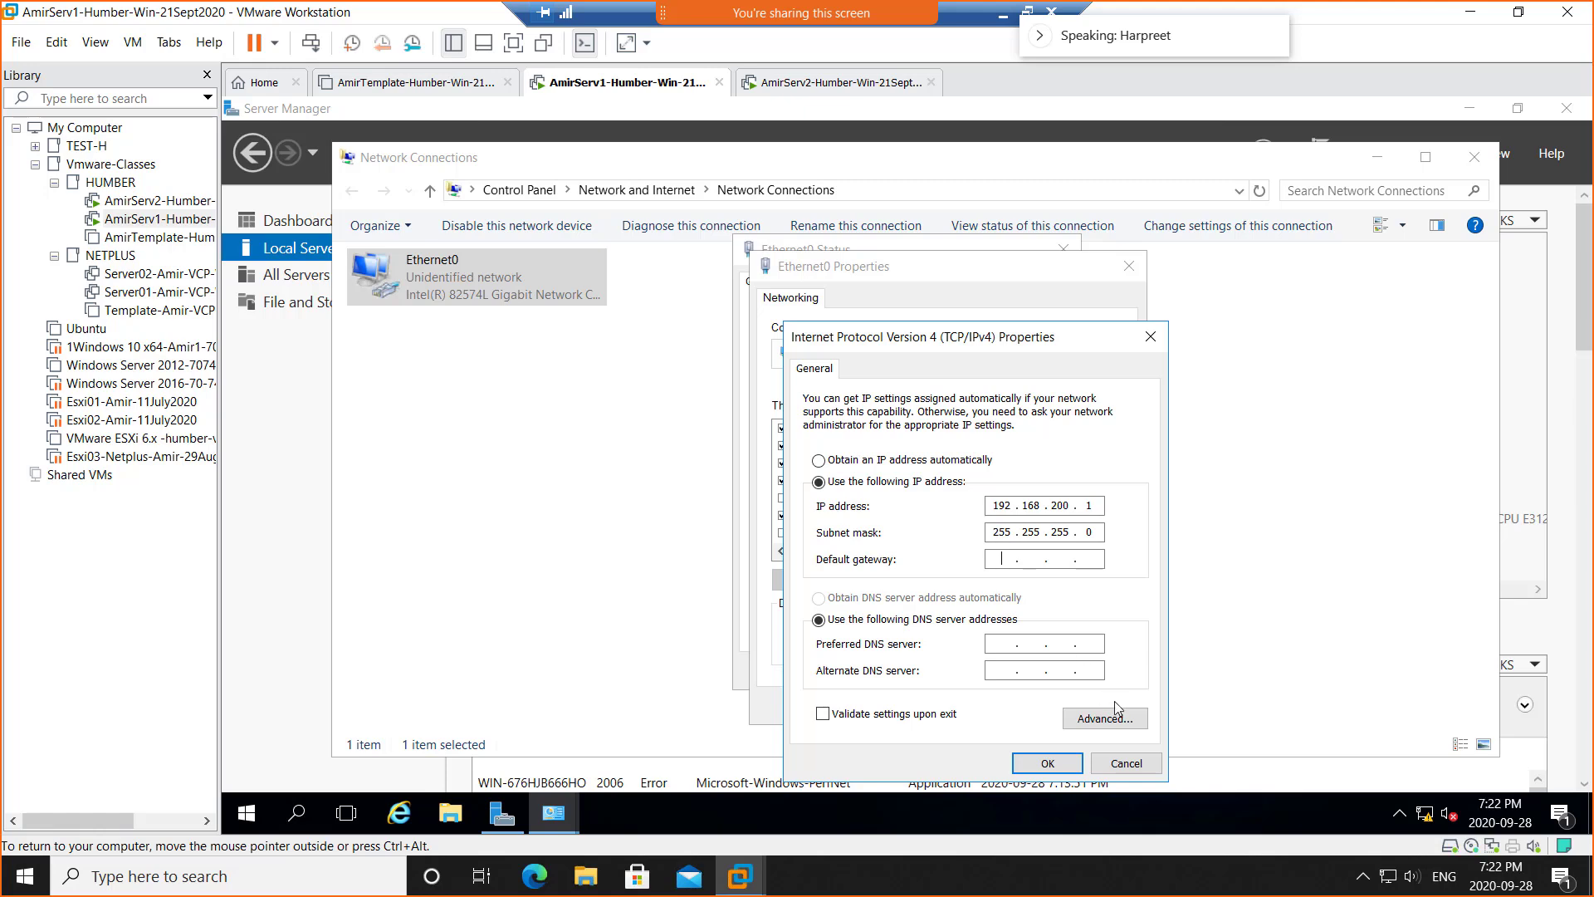
{"action": "left_click", "coordinate": [1119, 772]}
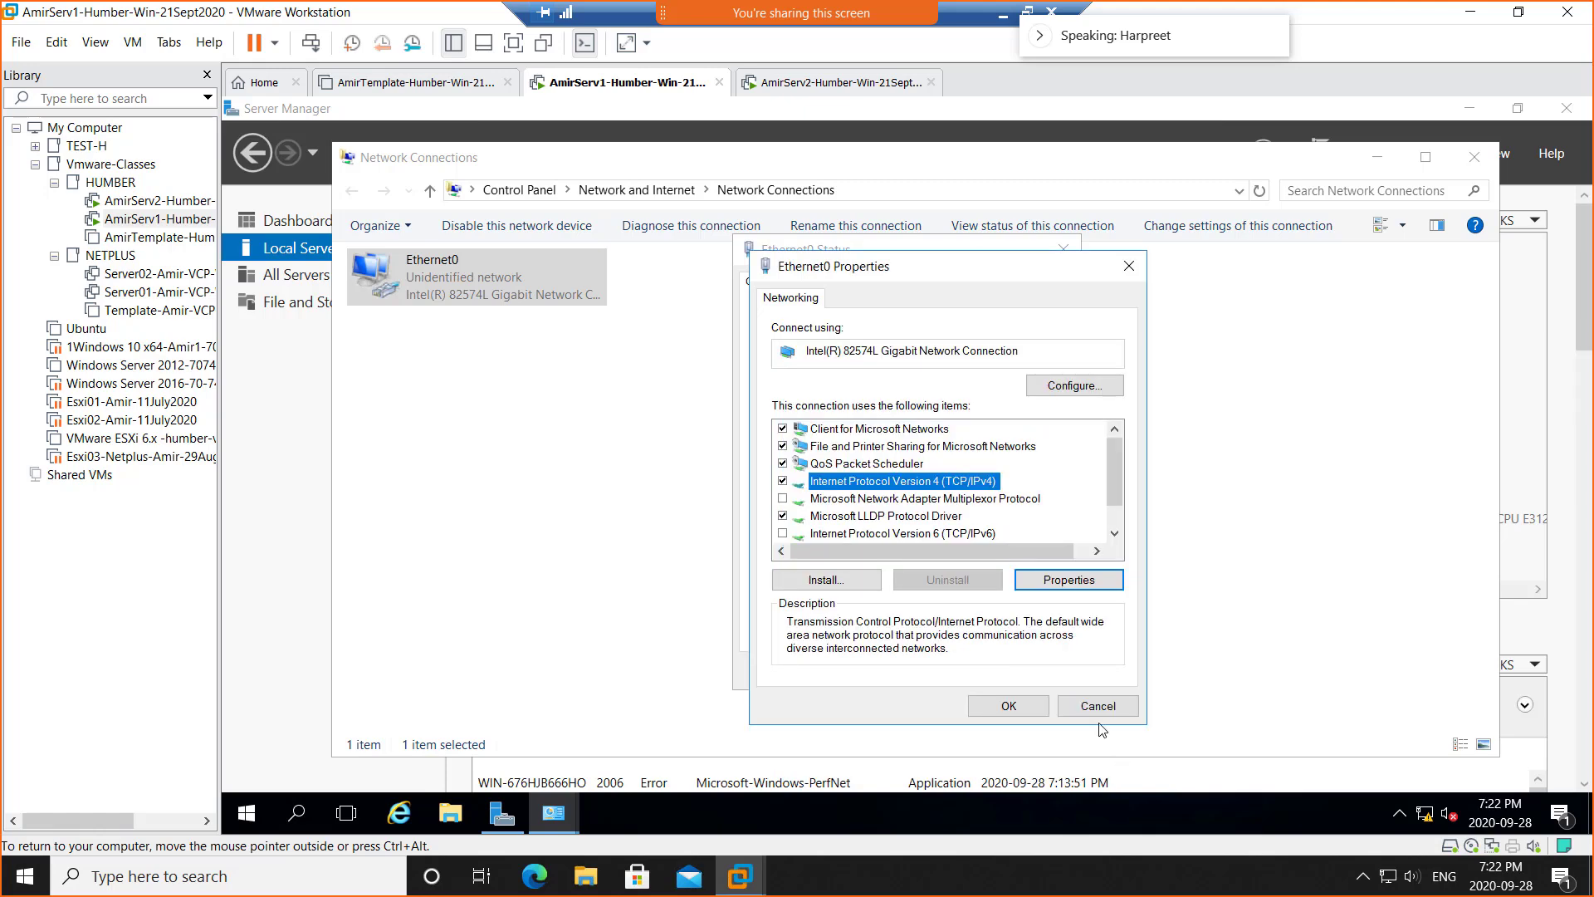
{"action": "left_click", "coordinate": [1096, 710]}
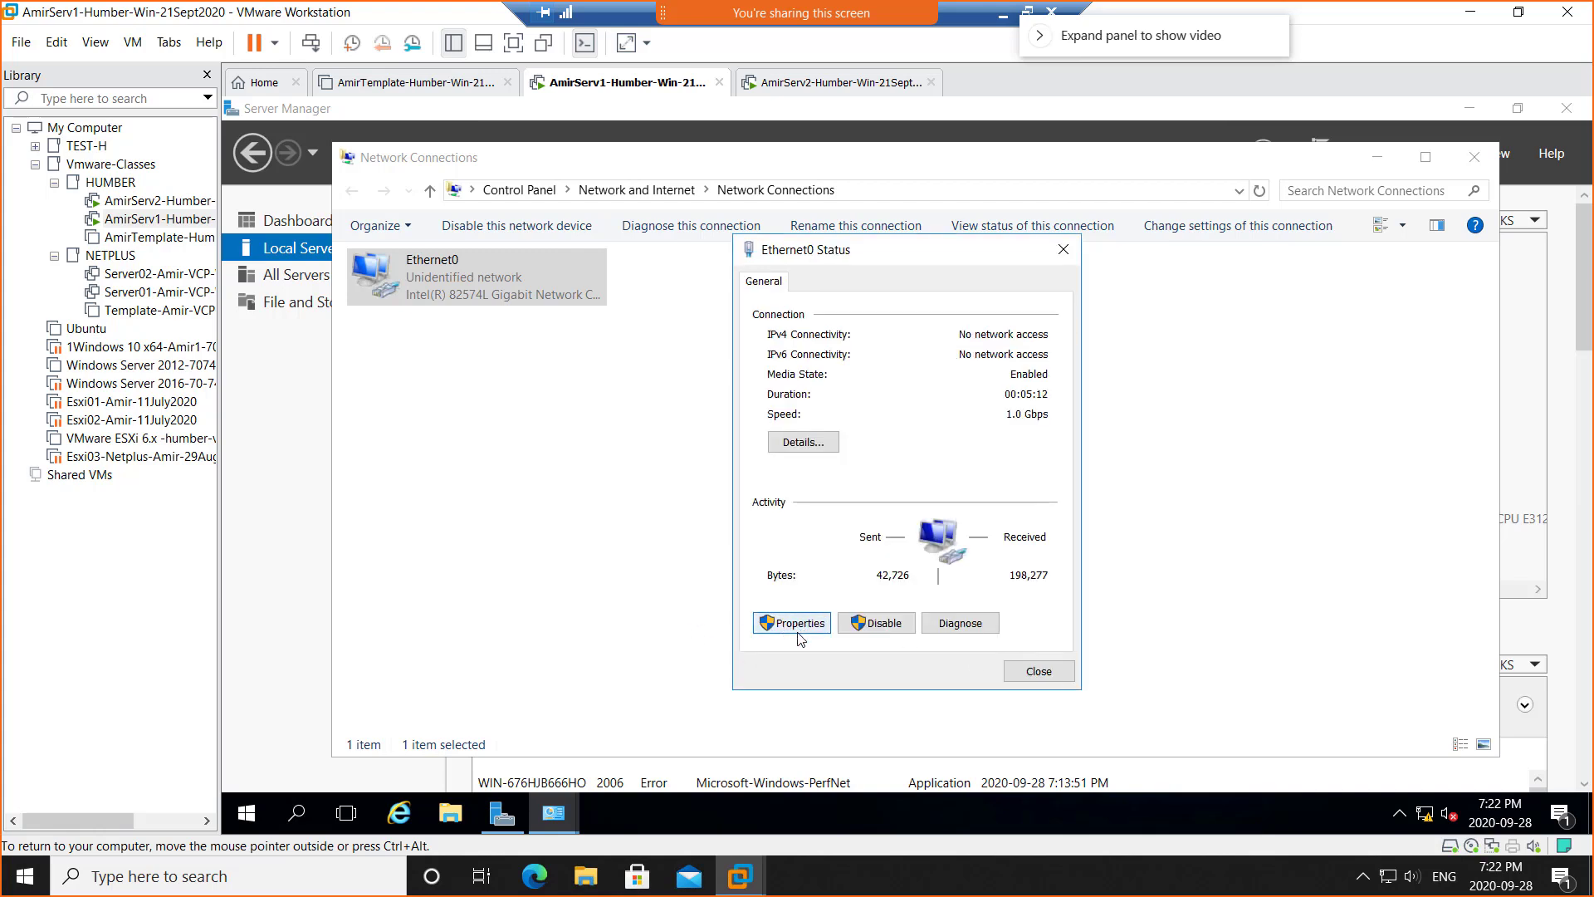
{"action": "left_click", "coordinate": [1038, 671]}
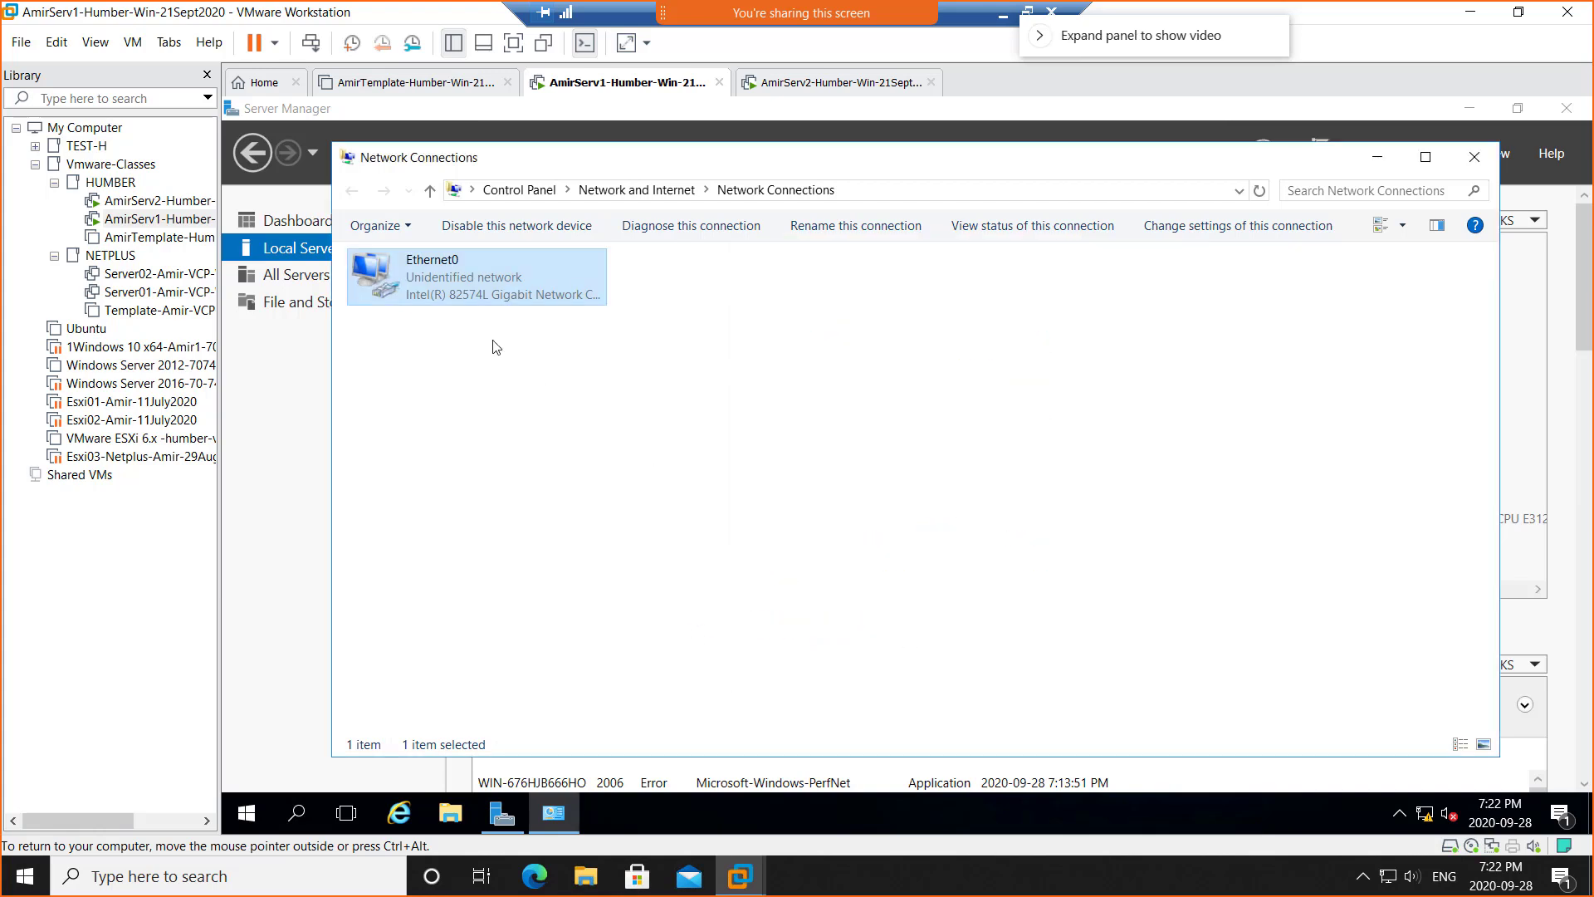
- Reopen Ethernet0's IPv4 properties and set a static IP address of 192.168.200.1
{"action": "double_click", "coordinate": [446, 282]}
{"action": "left_click", "coordinate": [788, 626]}
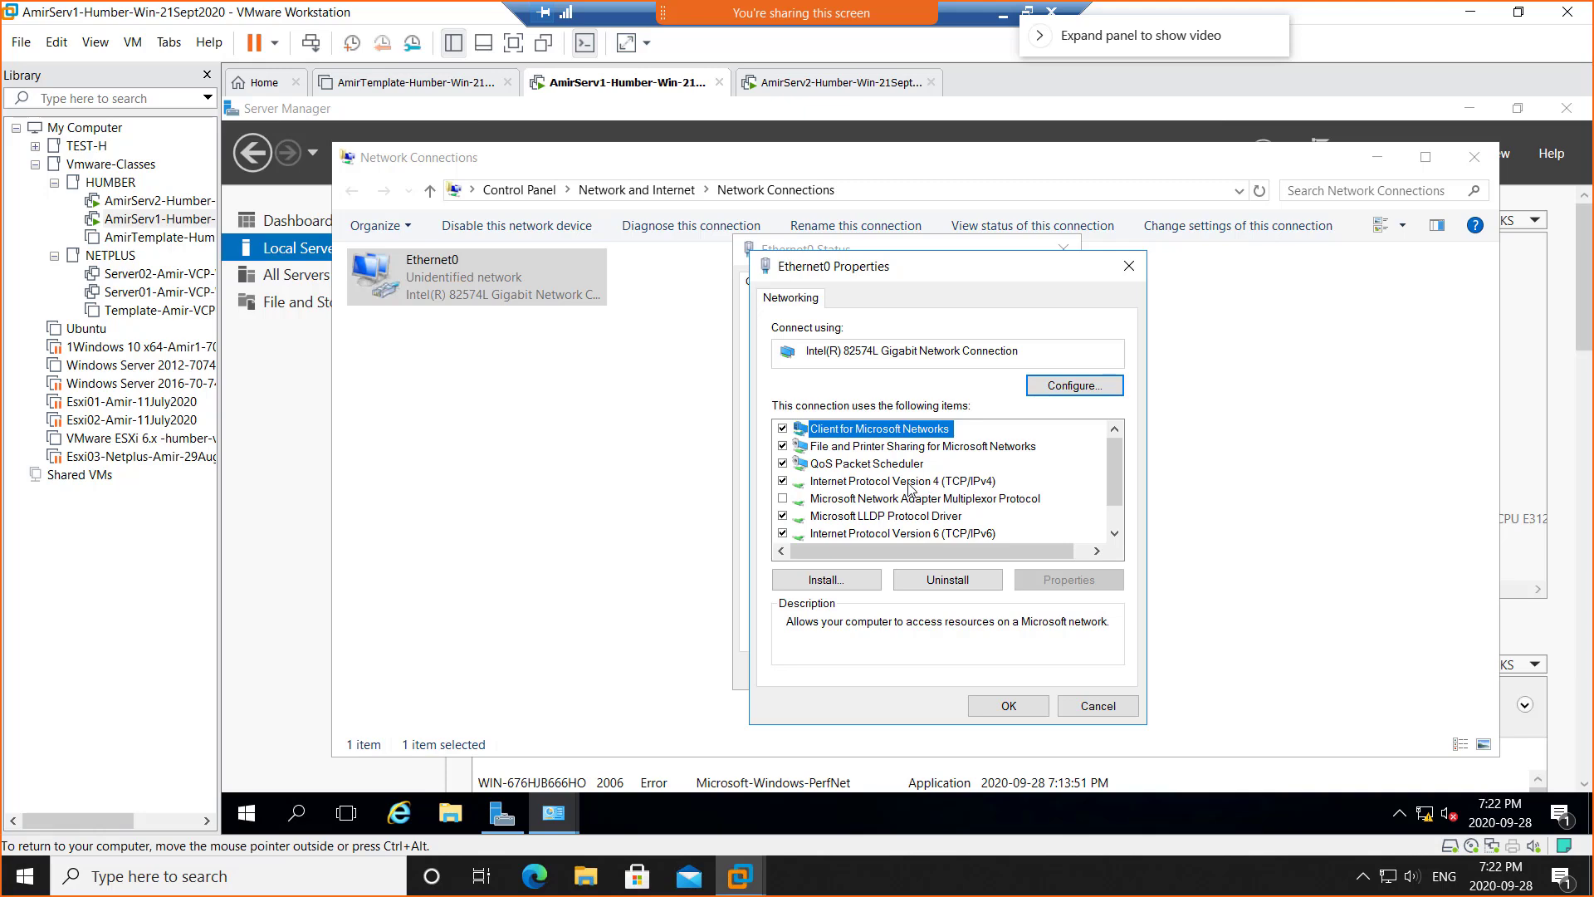
{"action": "double_click", "coordinate": [909, 488]}
{"action": "left_click", "coordinate": [867, 484]}
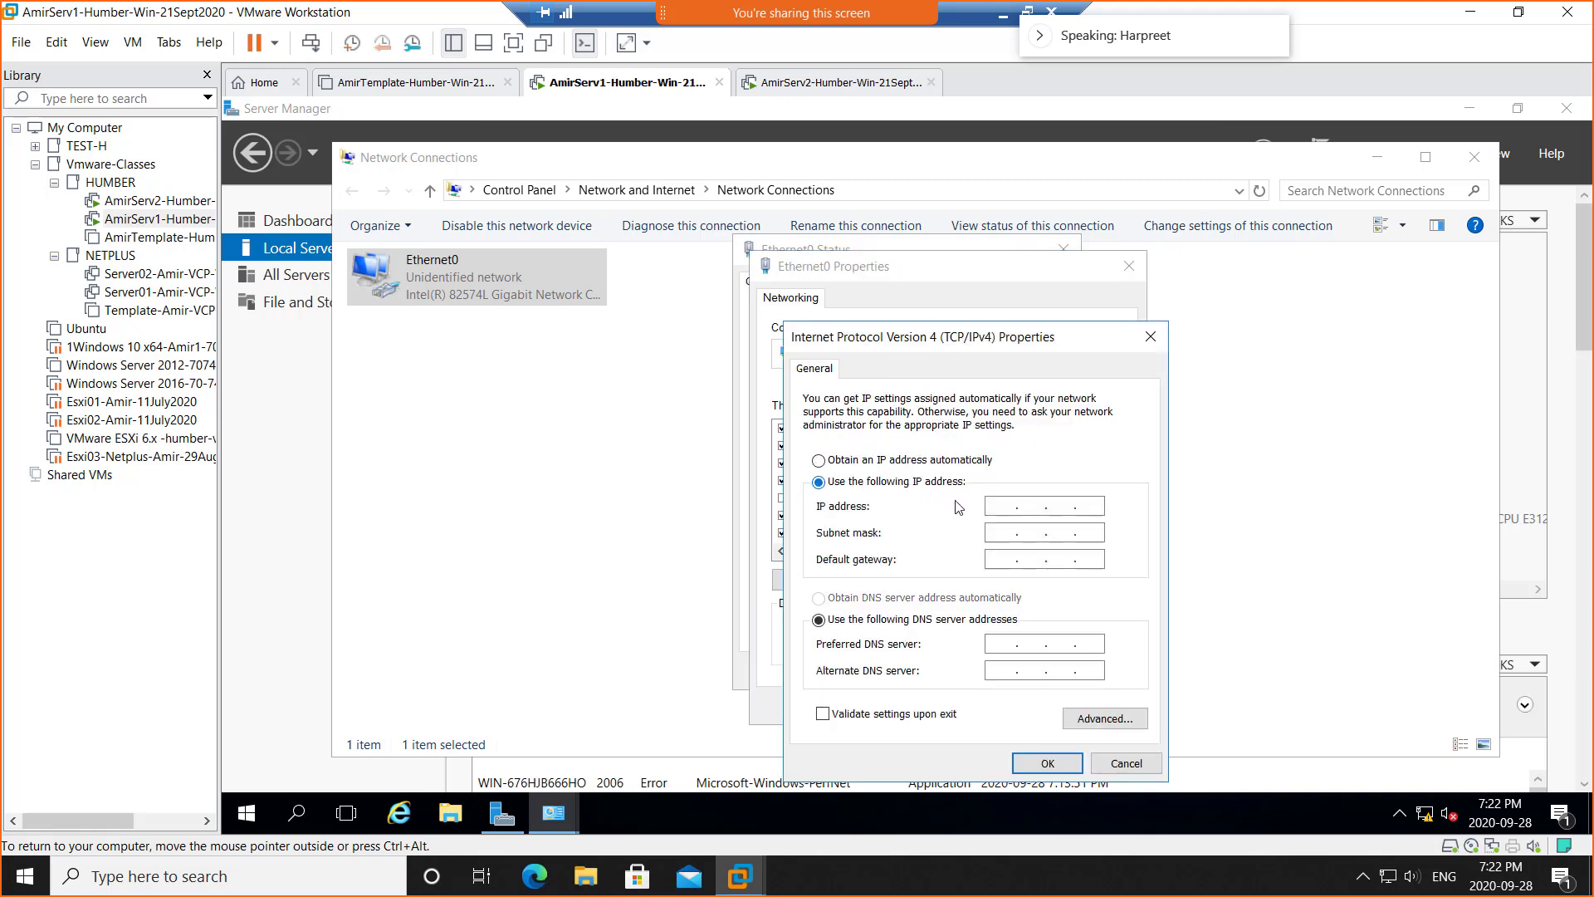
{"action": "left_click", "coordinate": [999, 508]}
{"action": "type", "text": "192 . 168 . 200 . 1"}
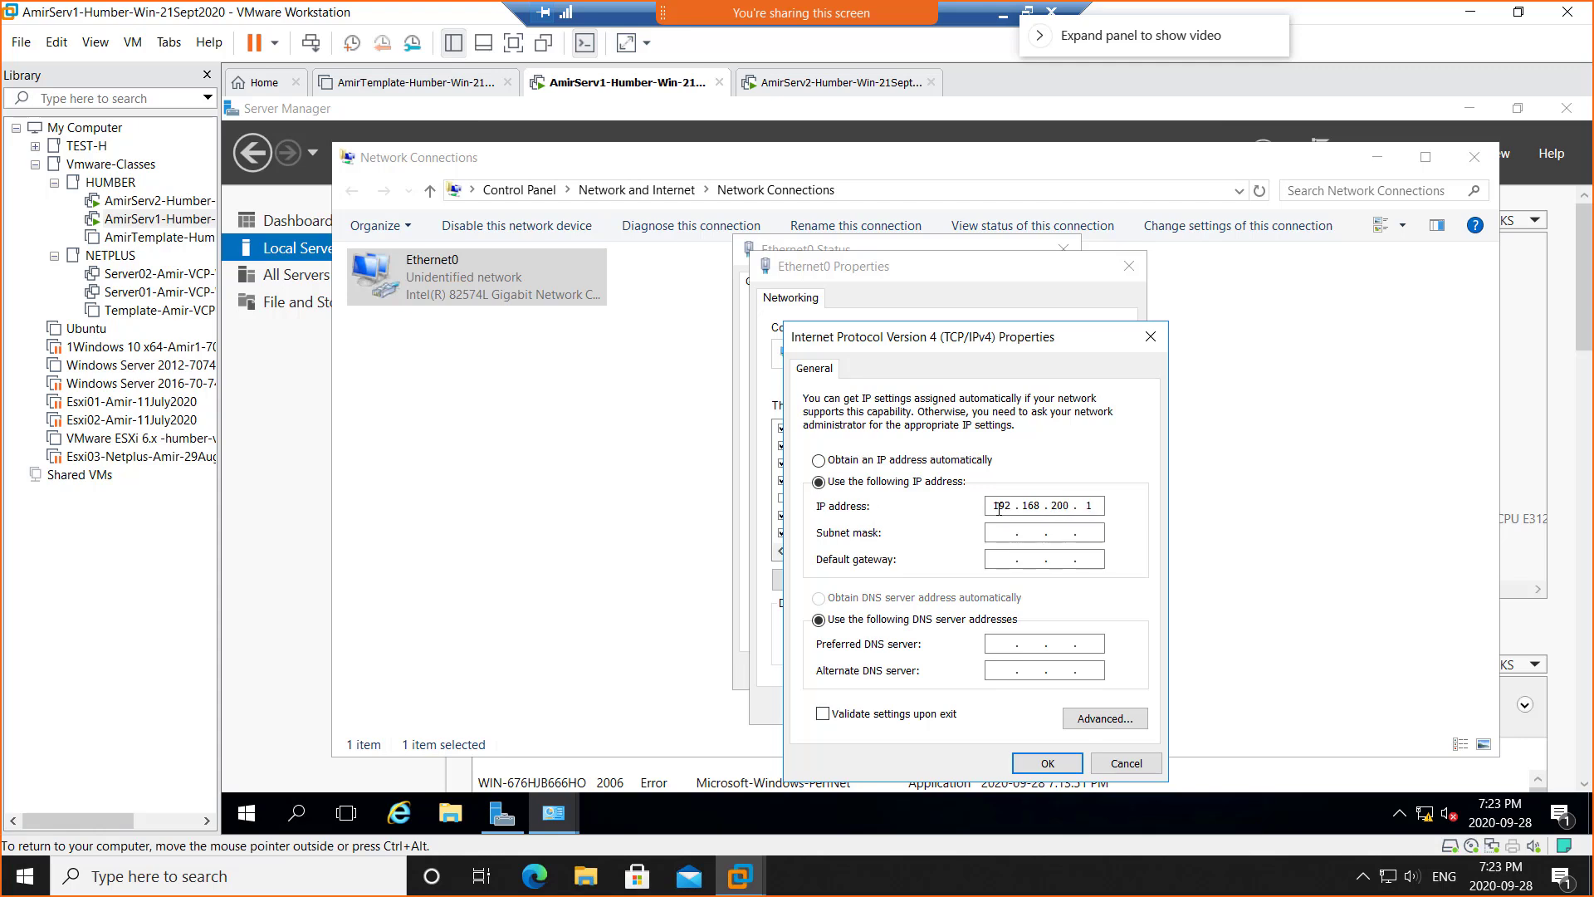
- Set the default gateway and preferred DNS server to 192.168.200.1 and apply the IPv4 settings
{"action": "key", "text": "Tab"}
{"action": "key", "text": "Tab"}
{"action": "type", "text": "192.168.200.1"}
{"action": "key", "text": "Tab"}
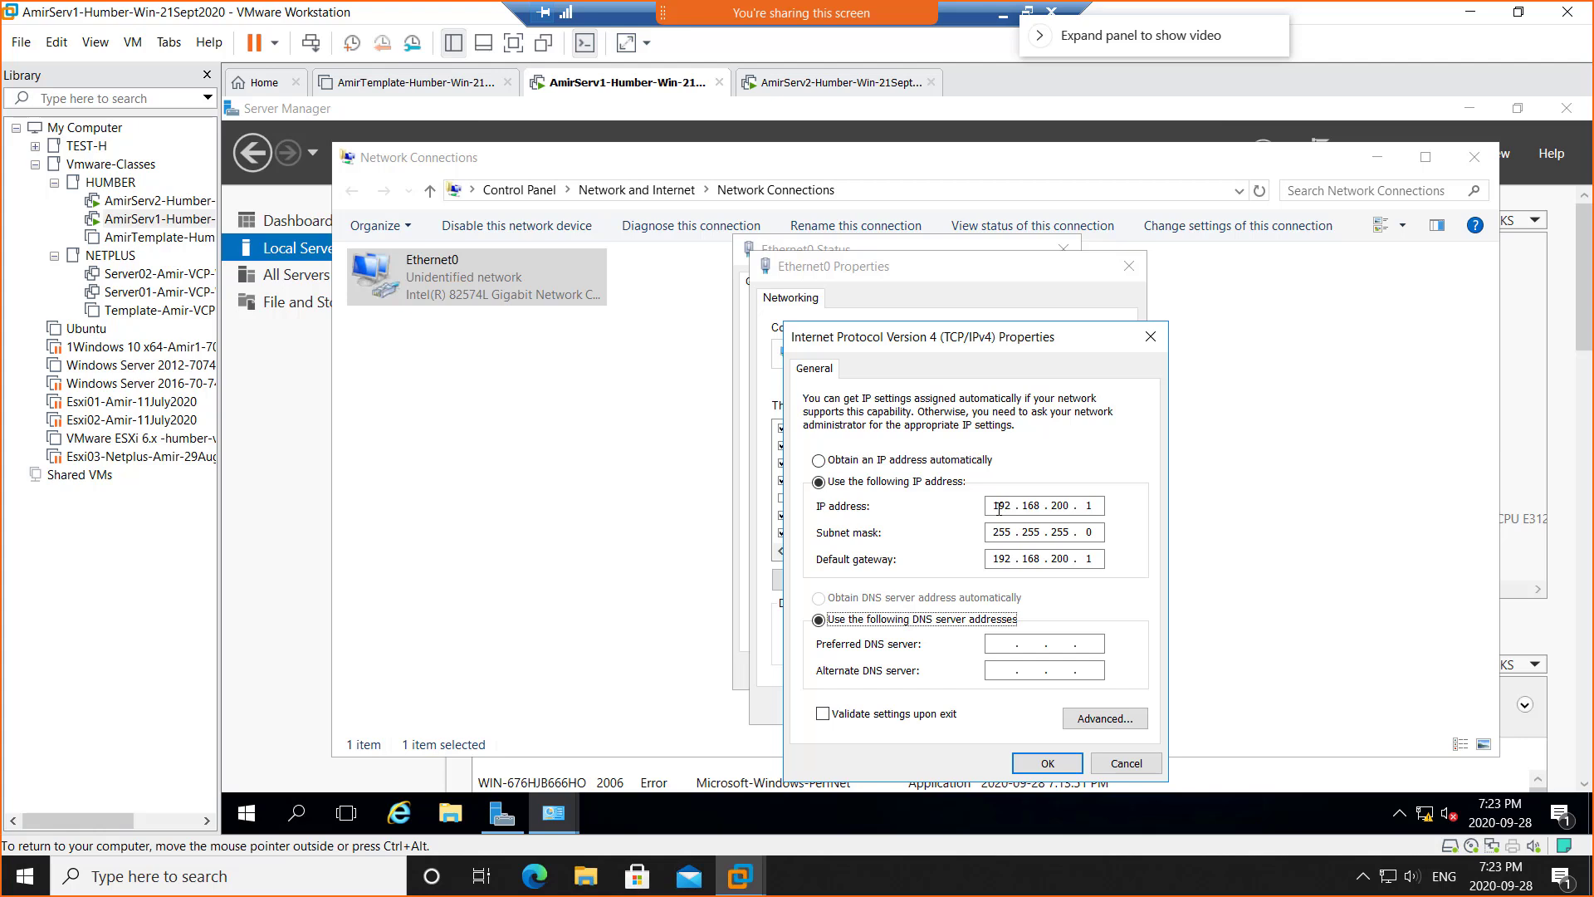
{"action": "key", "text": "Tab"}
{"action": "type", "text": "192 . 168 . 200 . "}
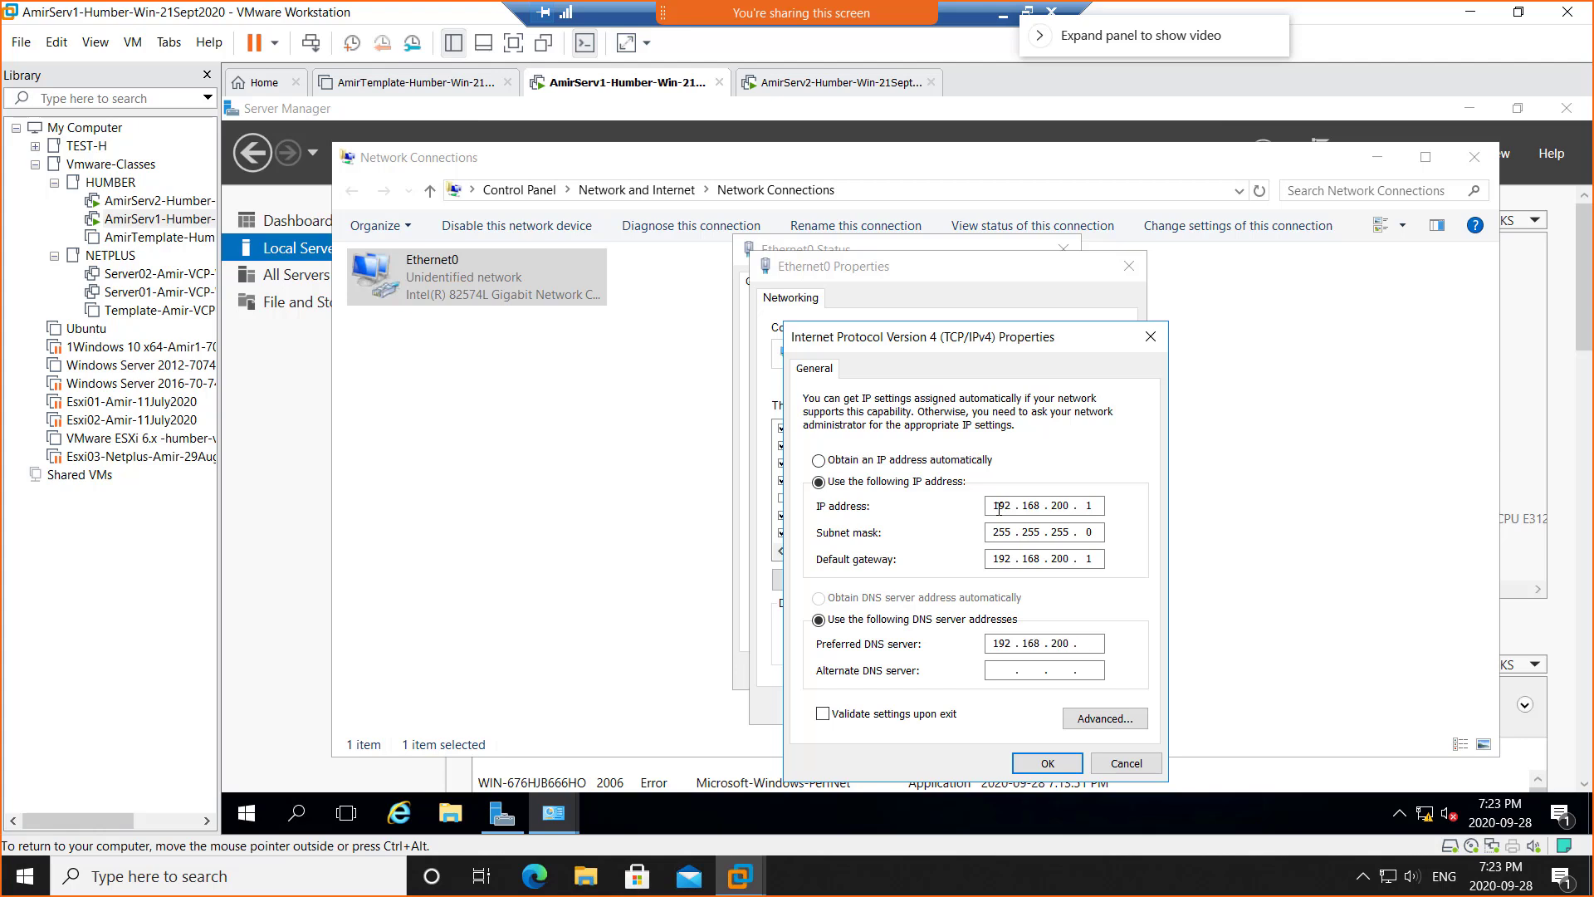
{"action": "type", "text": "1"}
{"action": "left_click", "coordinate": [1051, 766]}
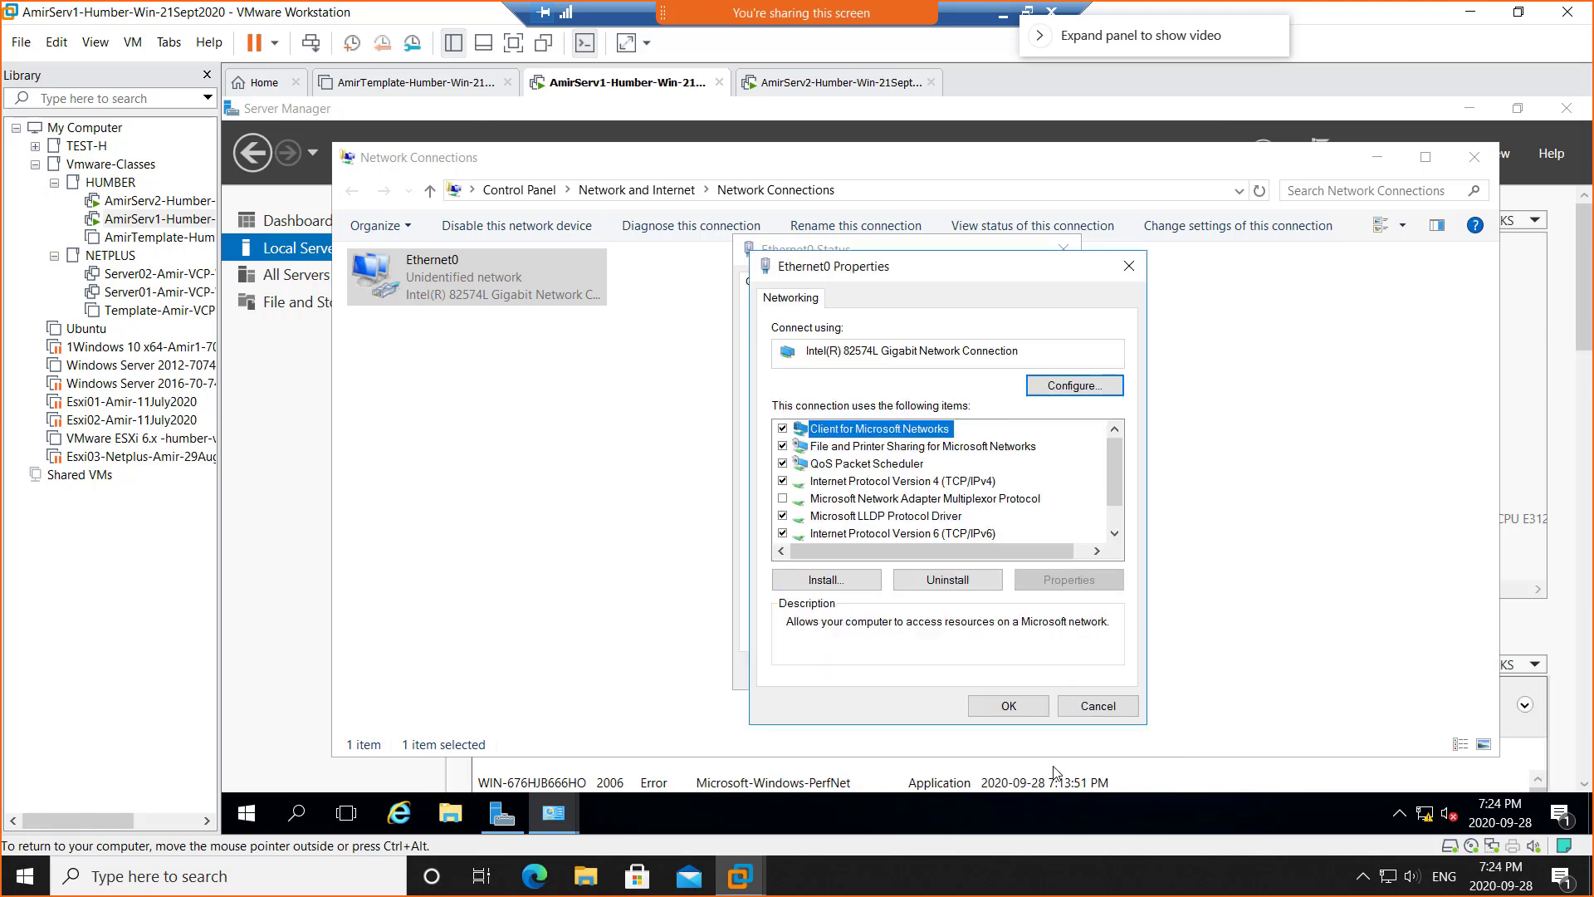
- Apply Ethernet0's adapter properties and close the status and Network Connections windows
{"action": "left_click", "coordinate": [1010, 707]}
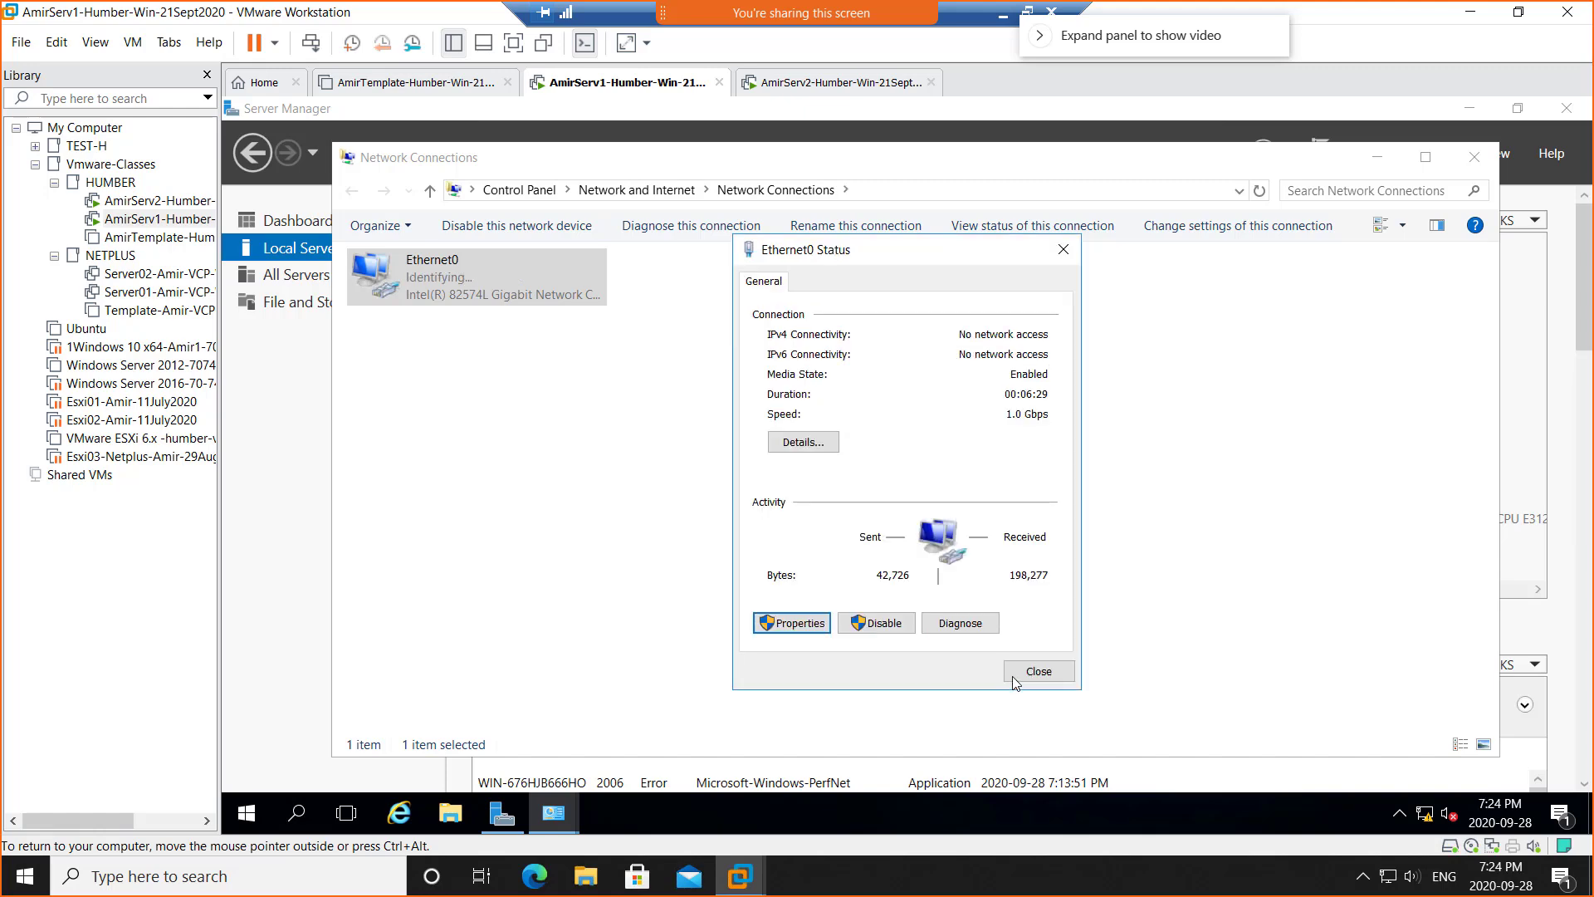
{"action": "left_click", "coordinate": [1033, 673]}
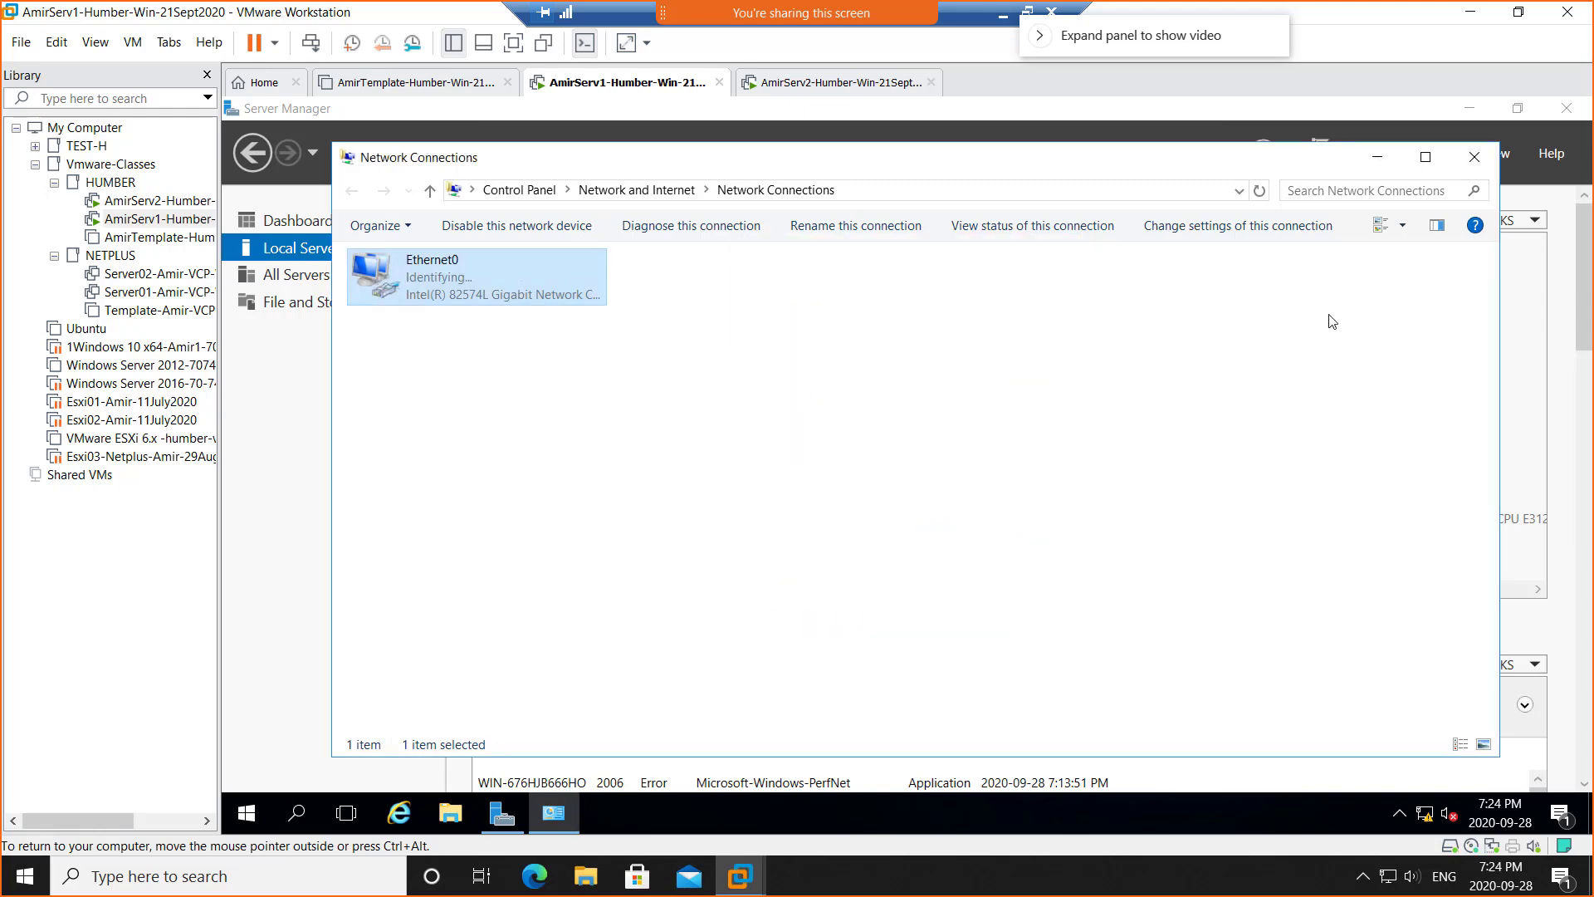
{"action": "left_click", "coordinate": [1475, 157]}
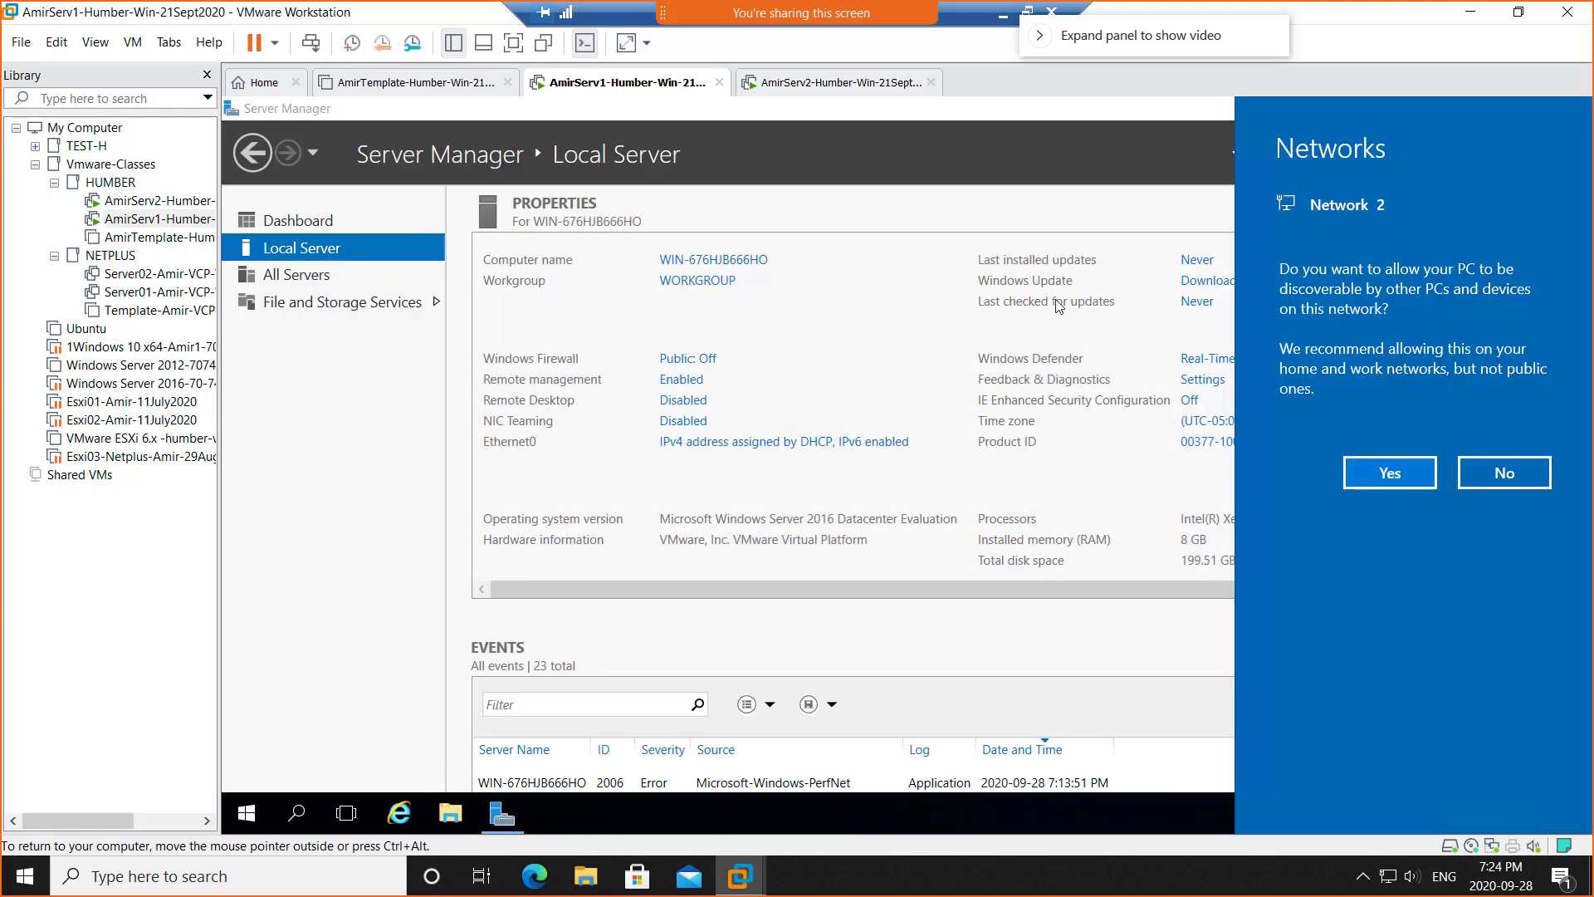
- Allow the PC to be discoverable on the network and reopen Ethernet0's IPv4 properties to check the settings
{"action": "left_click", "coordinate": [1383, 476]}
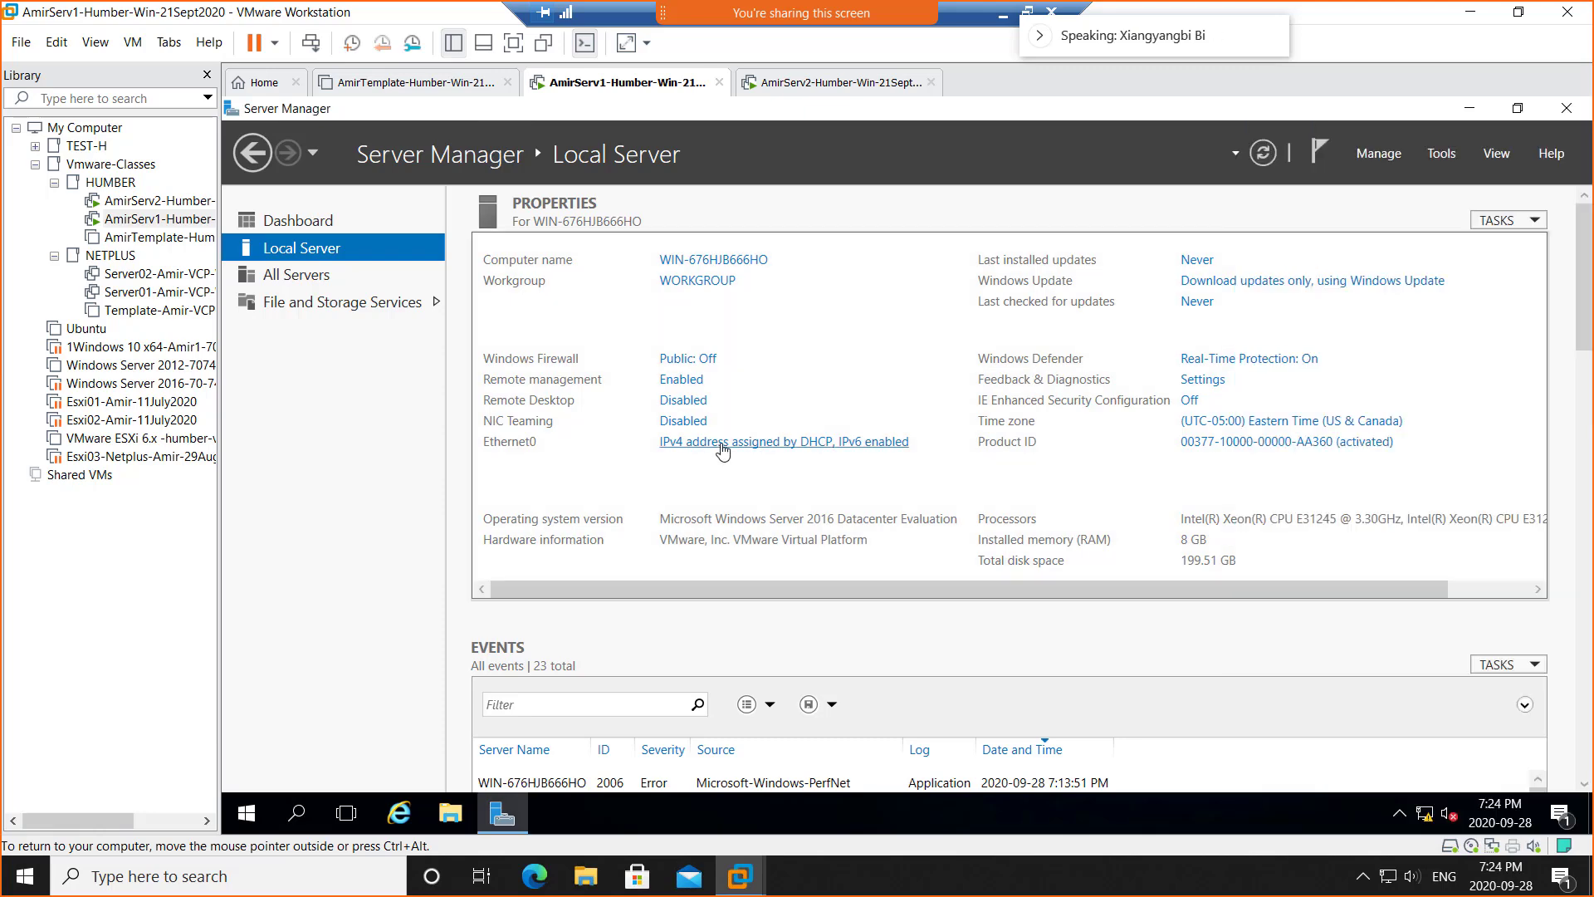
{"action": "left_click", "coordinate": [723, 447]}
{"action": "double_click", "coordinate": [432, 286]}
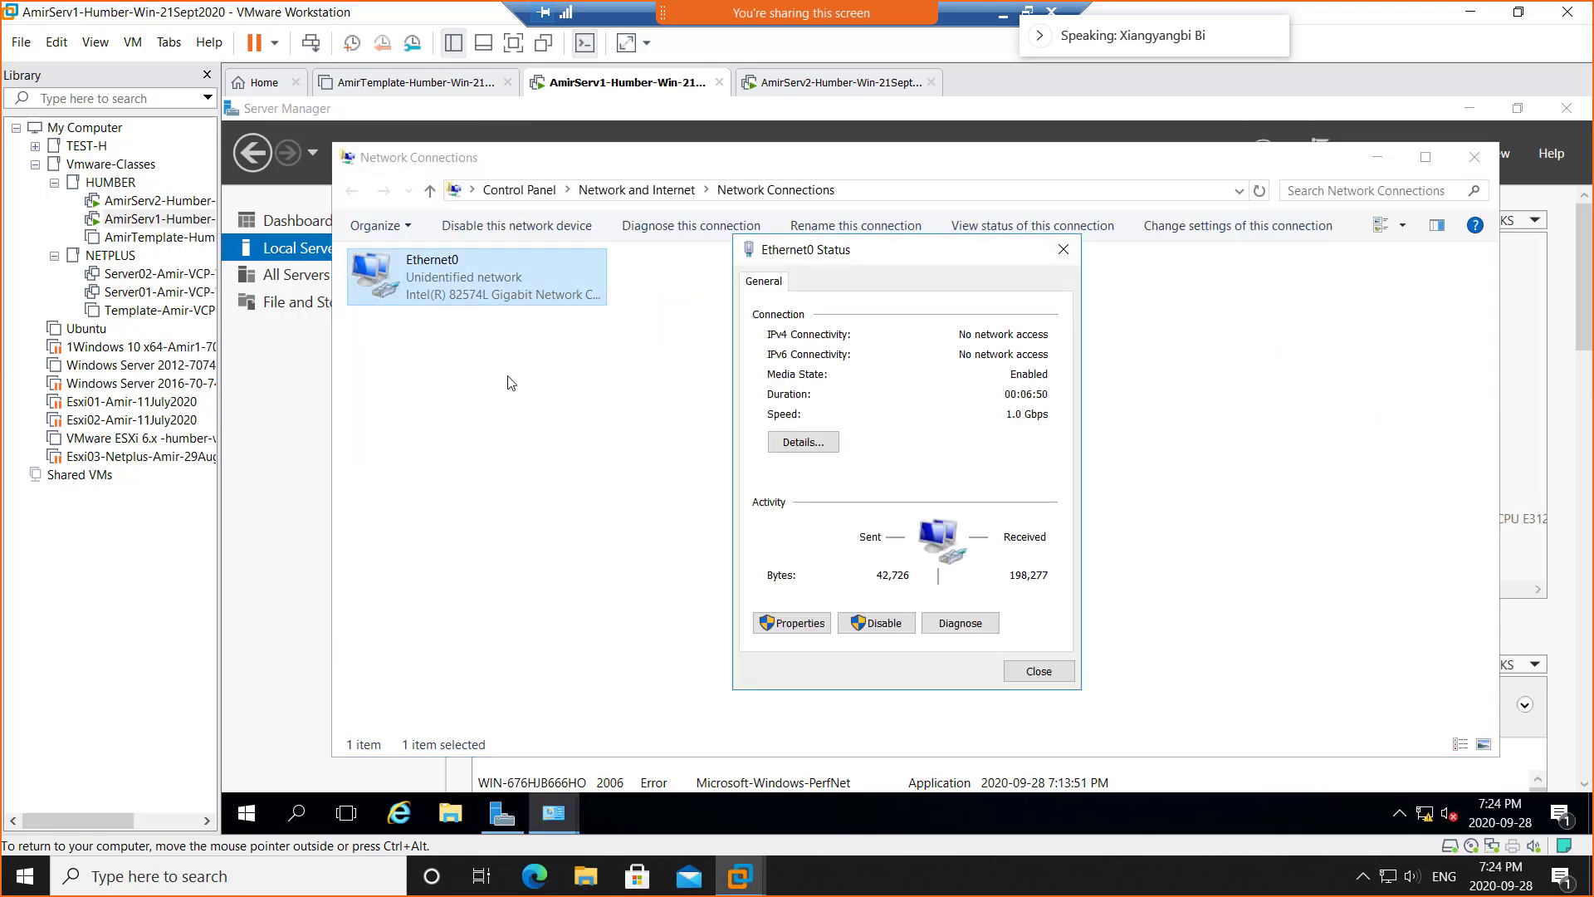
{"action": "left_click", "coordinate": [793, 623]}
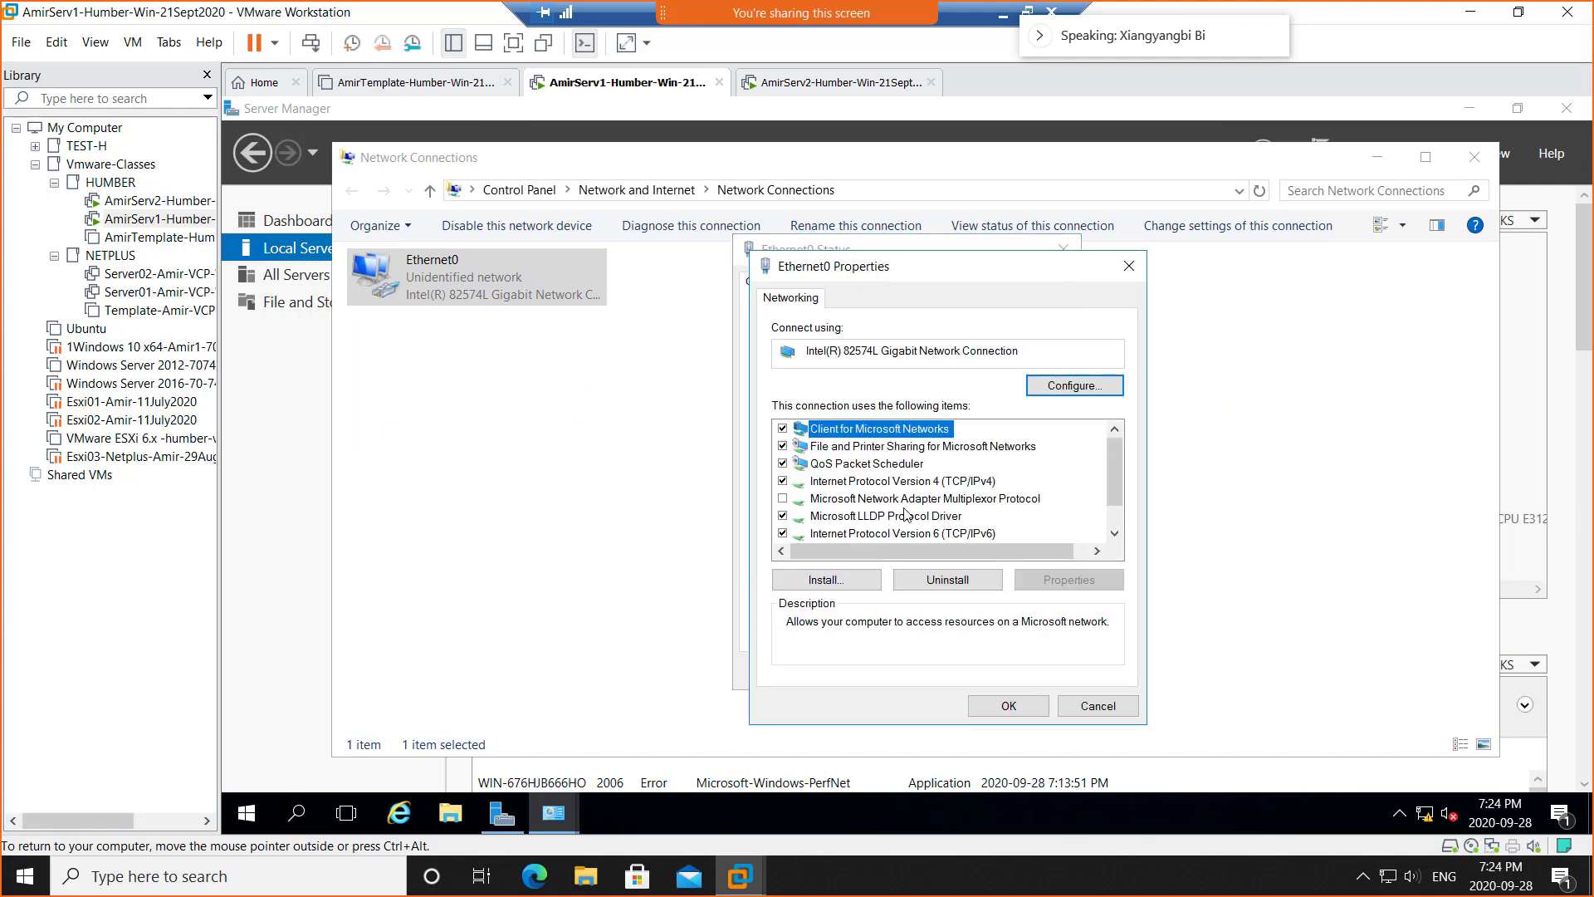
{"action": "double_click", "coordinate": [920, 482]}
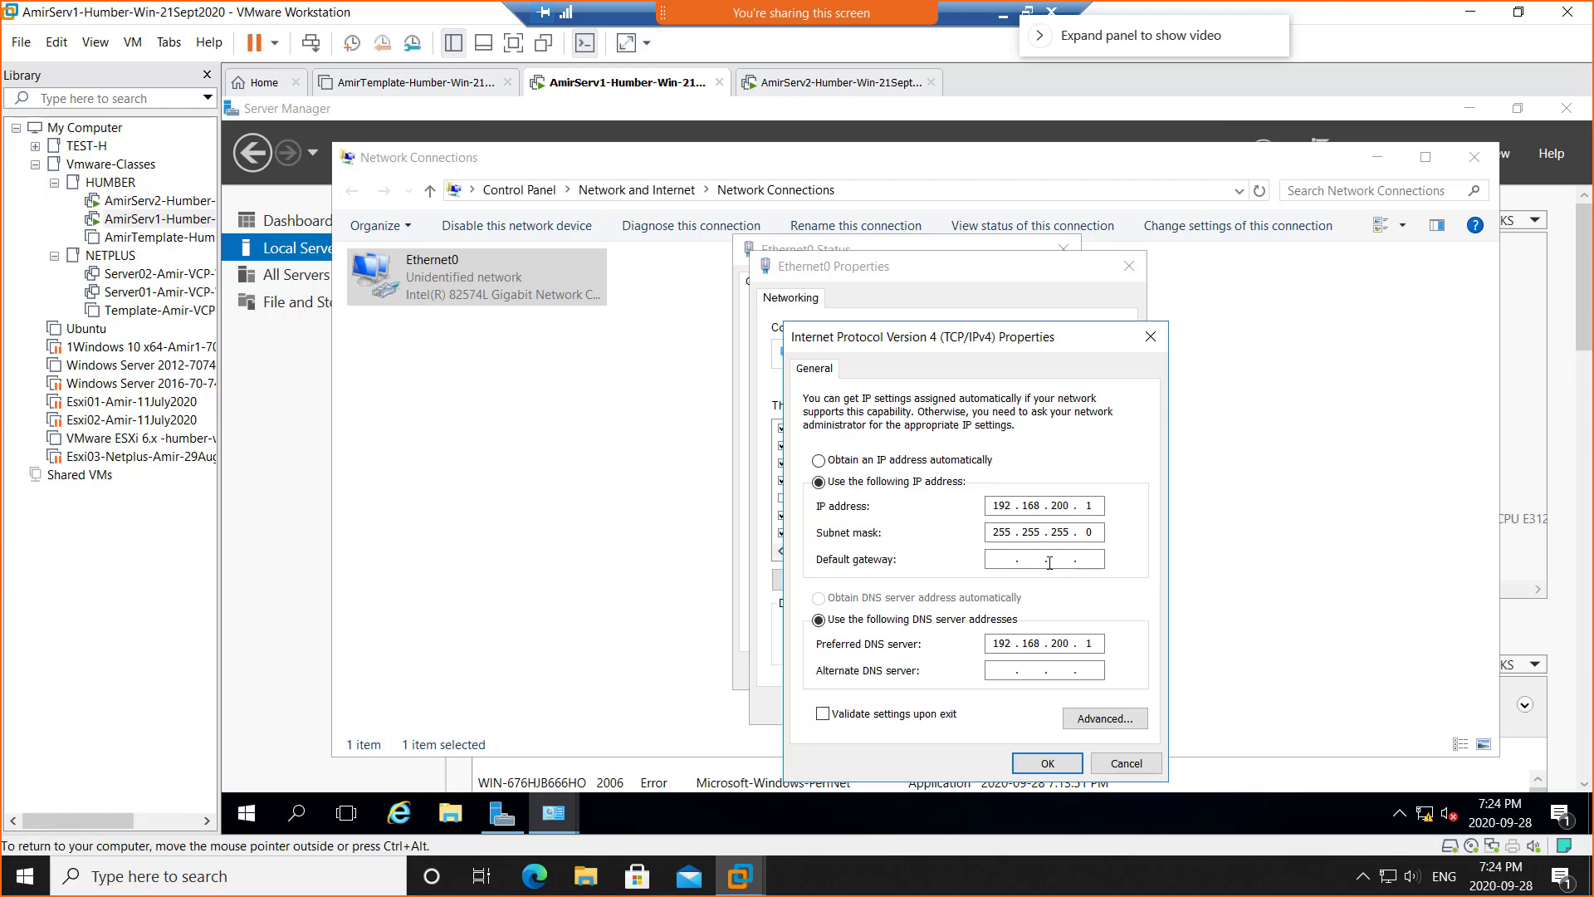
- Close AmirServ1's IPv4 properties, adapter properties, status and Network Connections windows without changes
{"action": "left_click", "coordinate": [807, 89]}
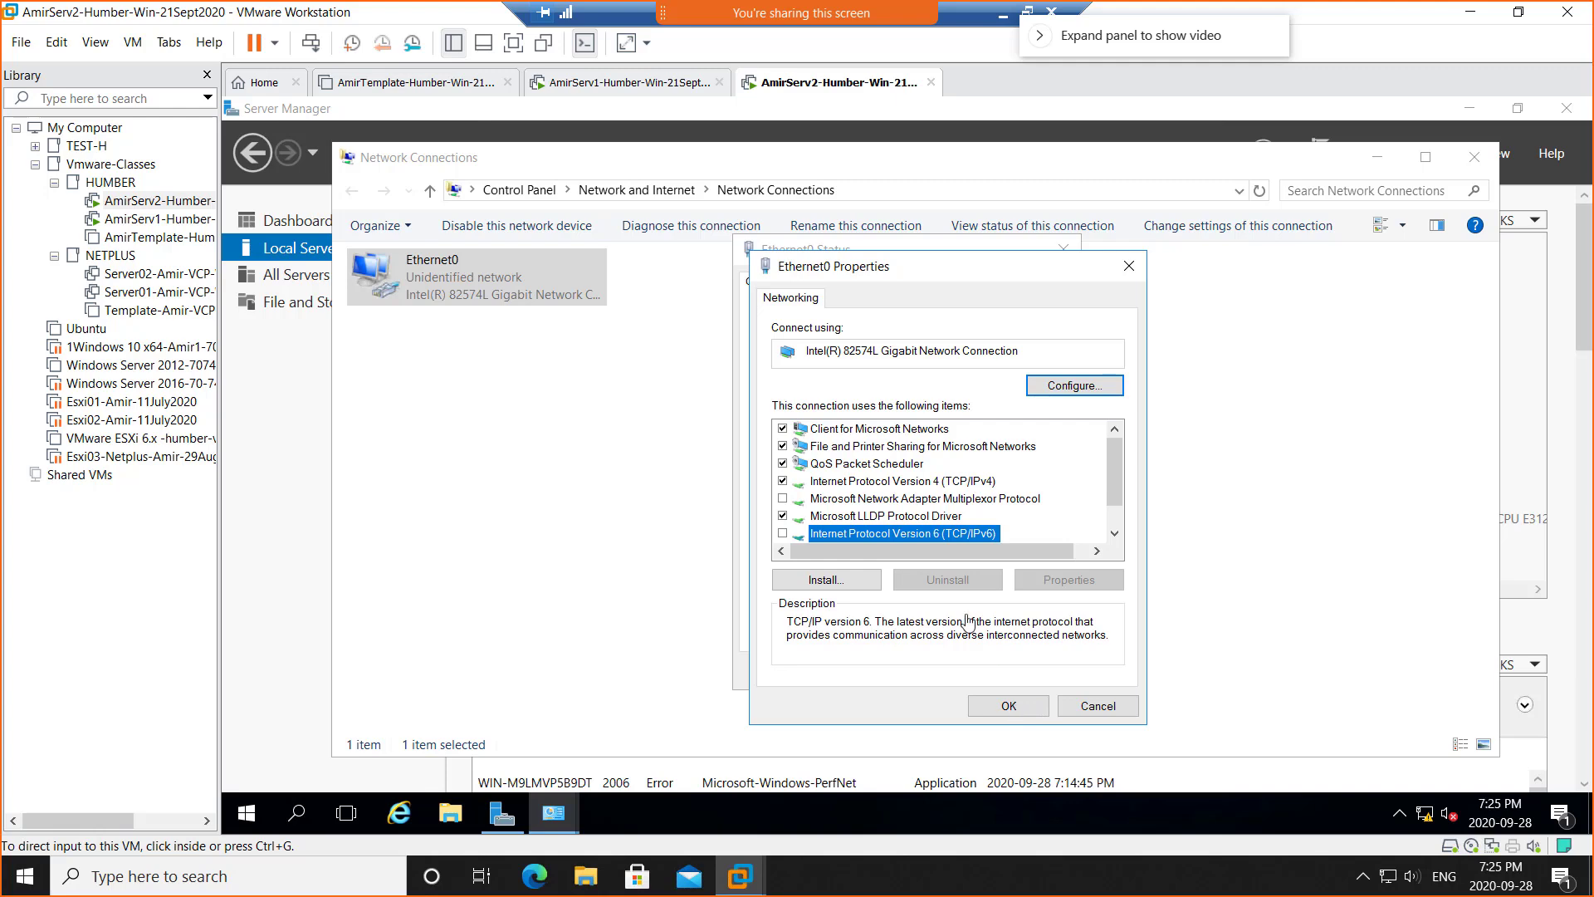
{"action": "left_click", "coordinate": [598, 87]}
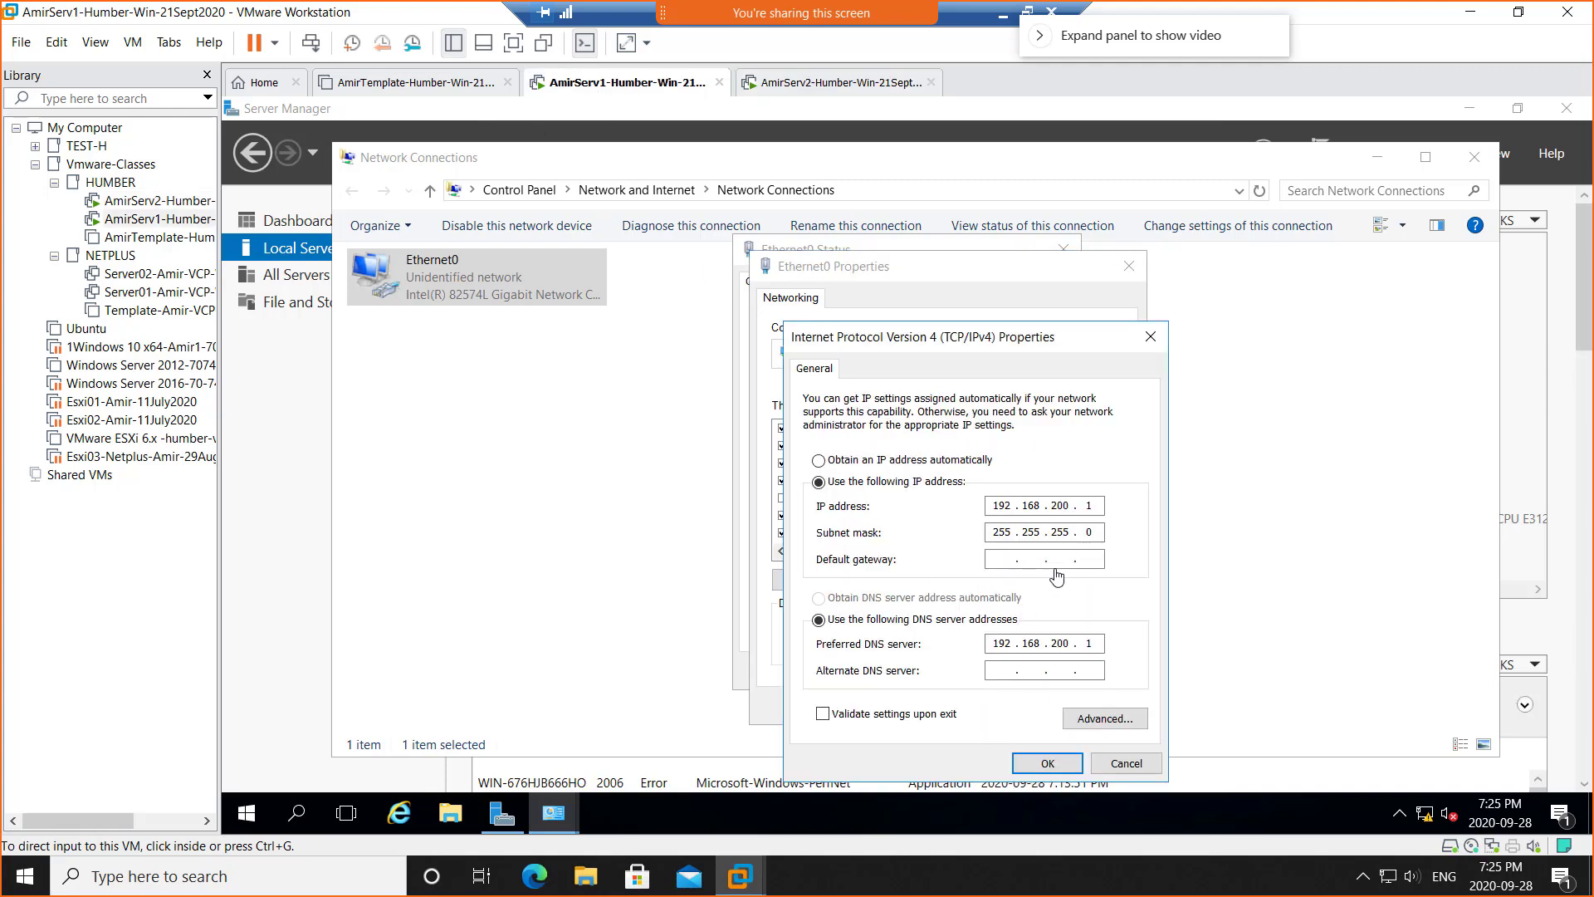
{"action": "left_click", "coordinate": [1048, 765]}
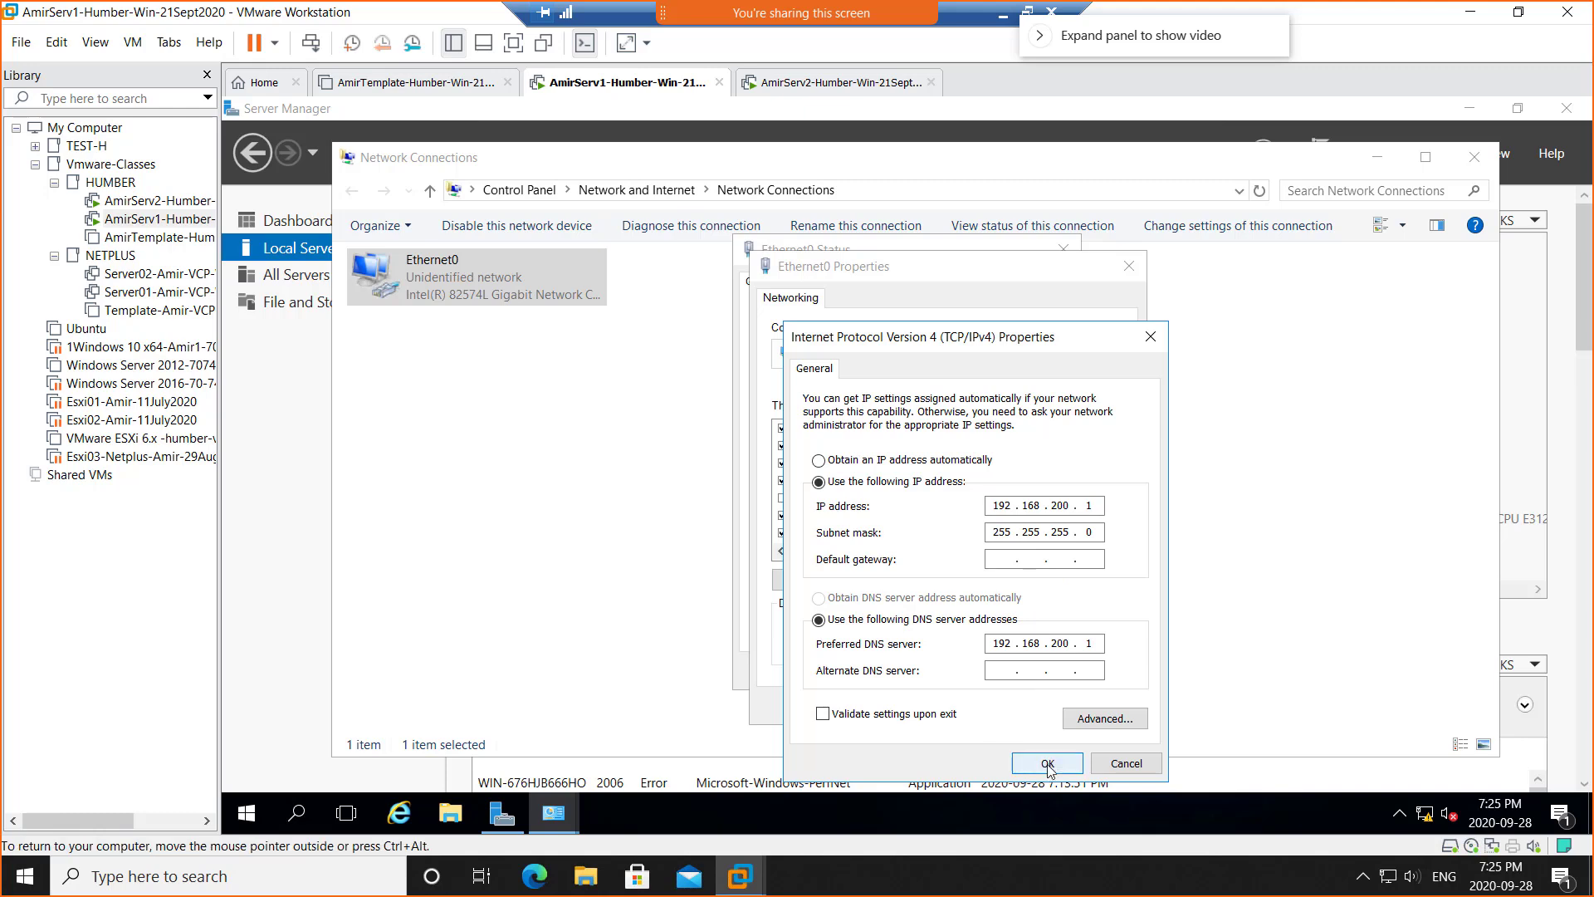
{"action": "left_click", "coordinate": [1020, 702]}
{"action": "left_click", "coordinate": [1019, 679]}
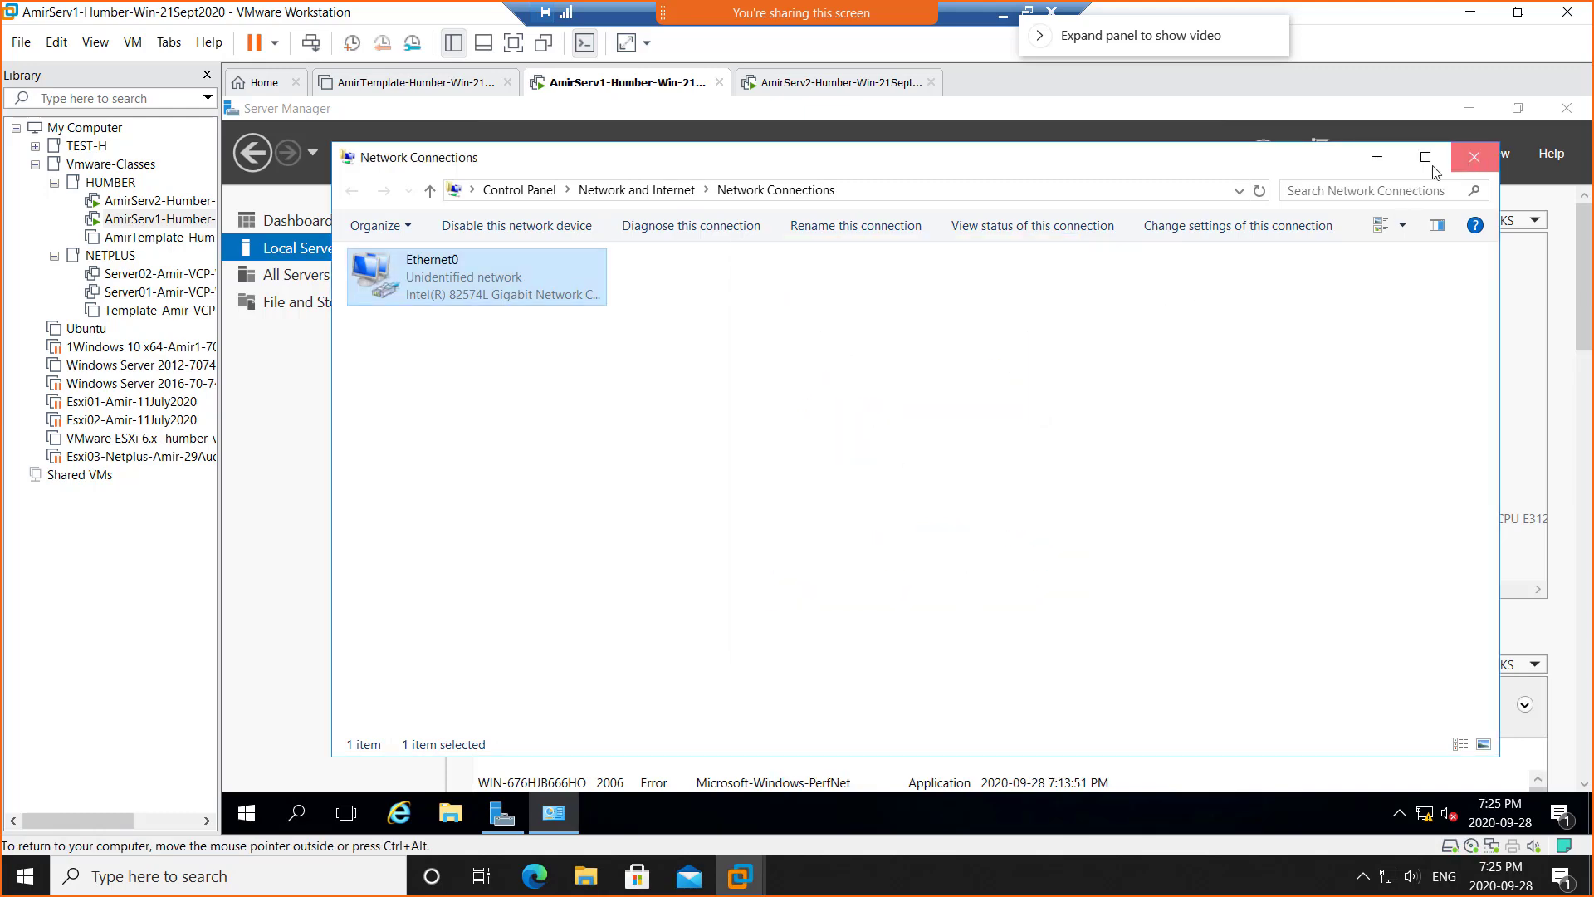
{"action": "left_click", "coordinate": [1474, 157]}
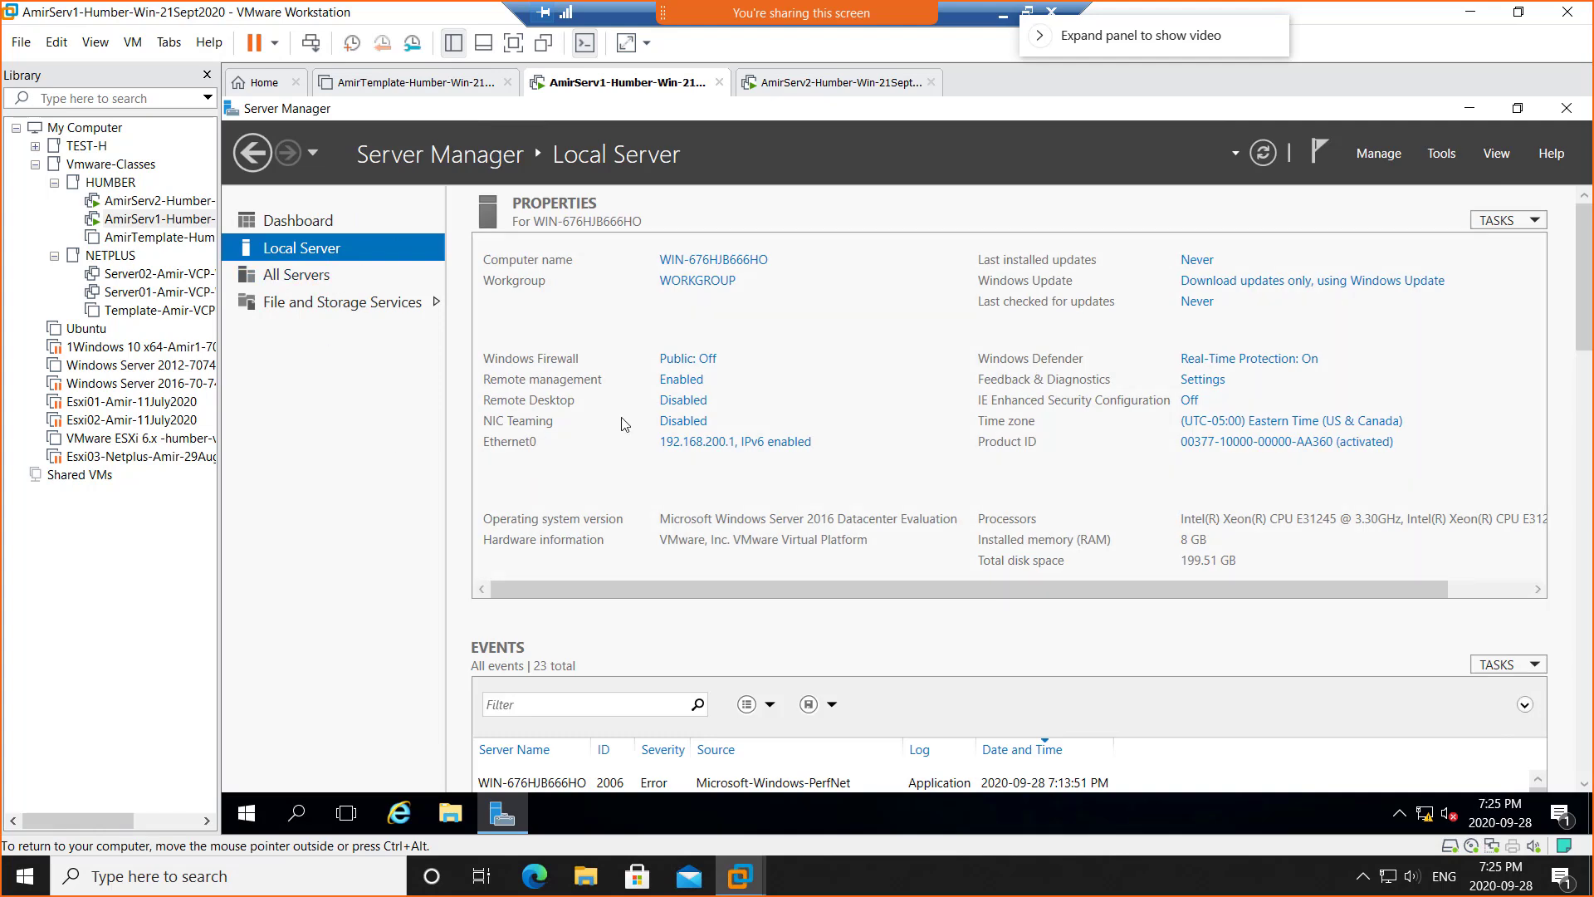
- Switch to AmirServ2 and cancel its open Ethernet0 properties and status dialogs
{"action": "left_click", "coordinate": [800, 83]}
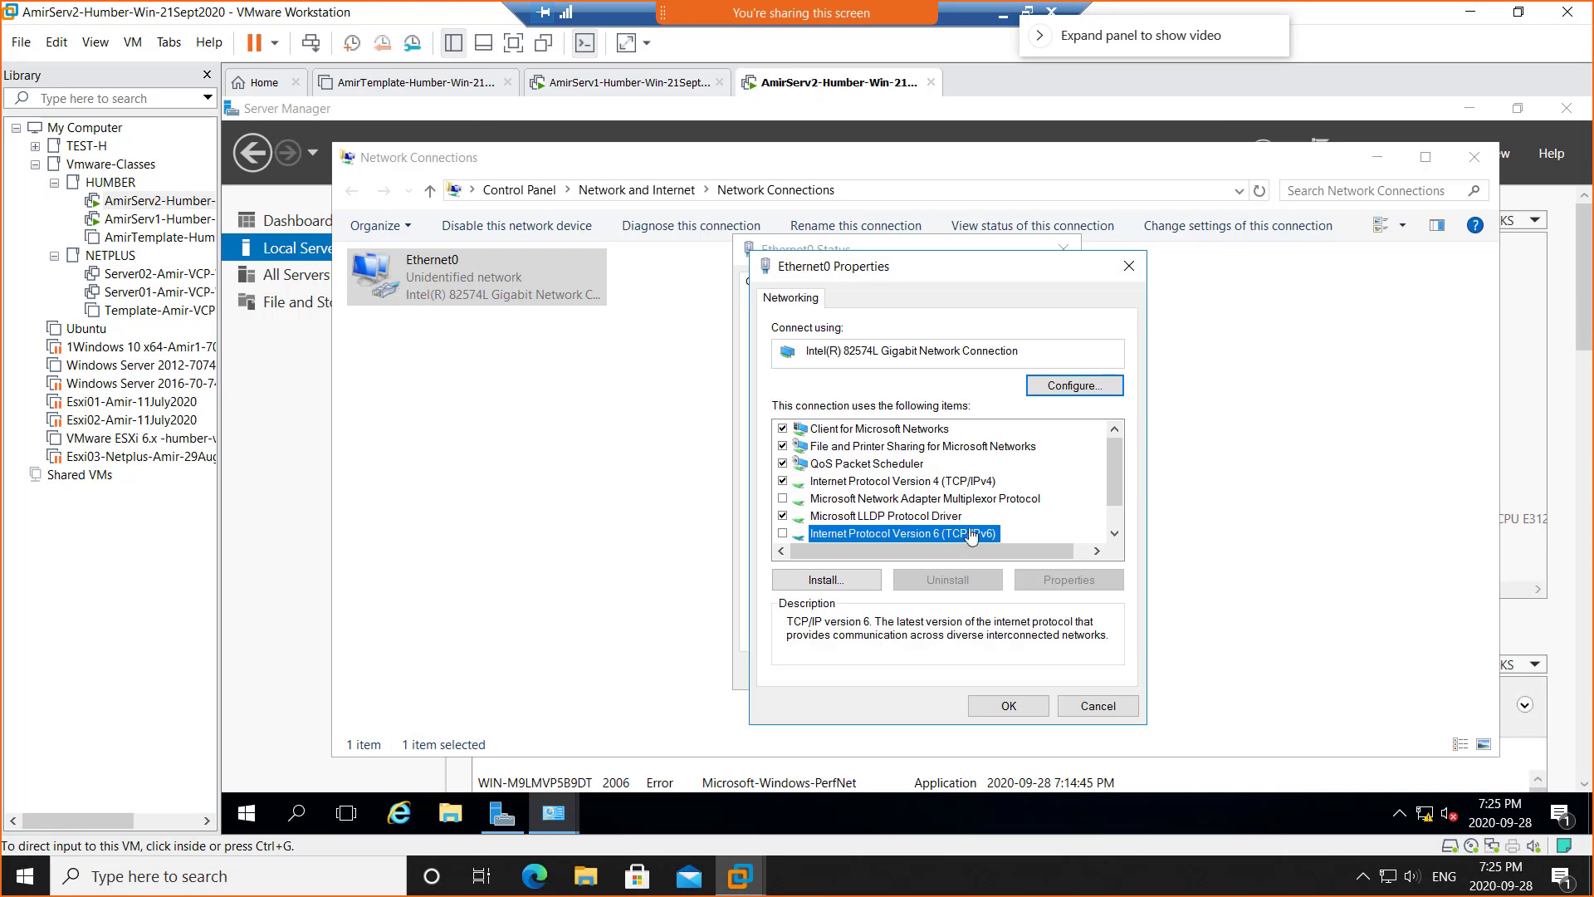
{"action": "left_click", "coordinate": [1082, 712]}
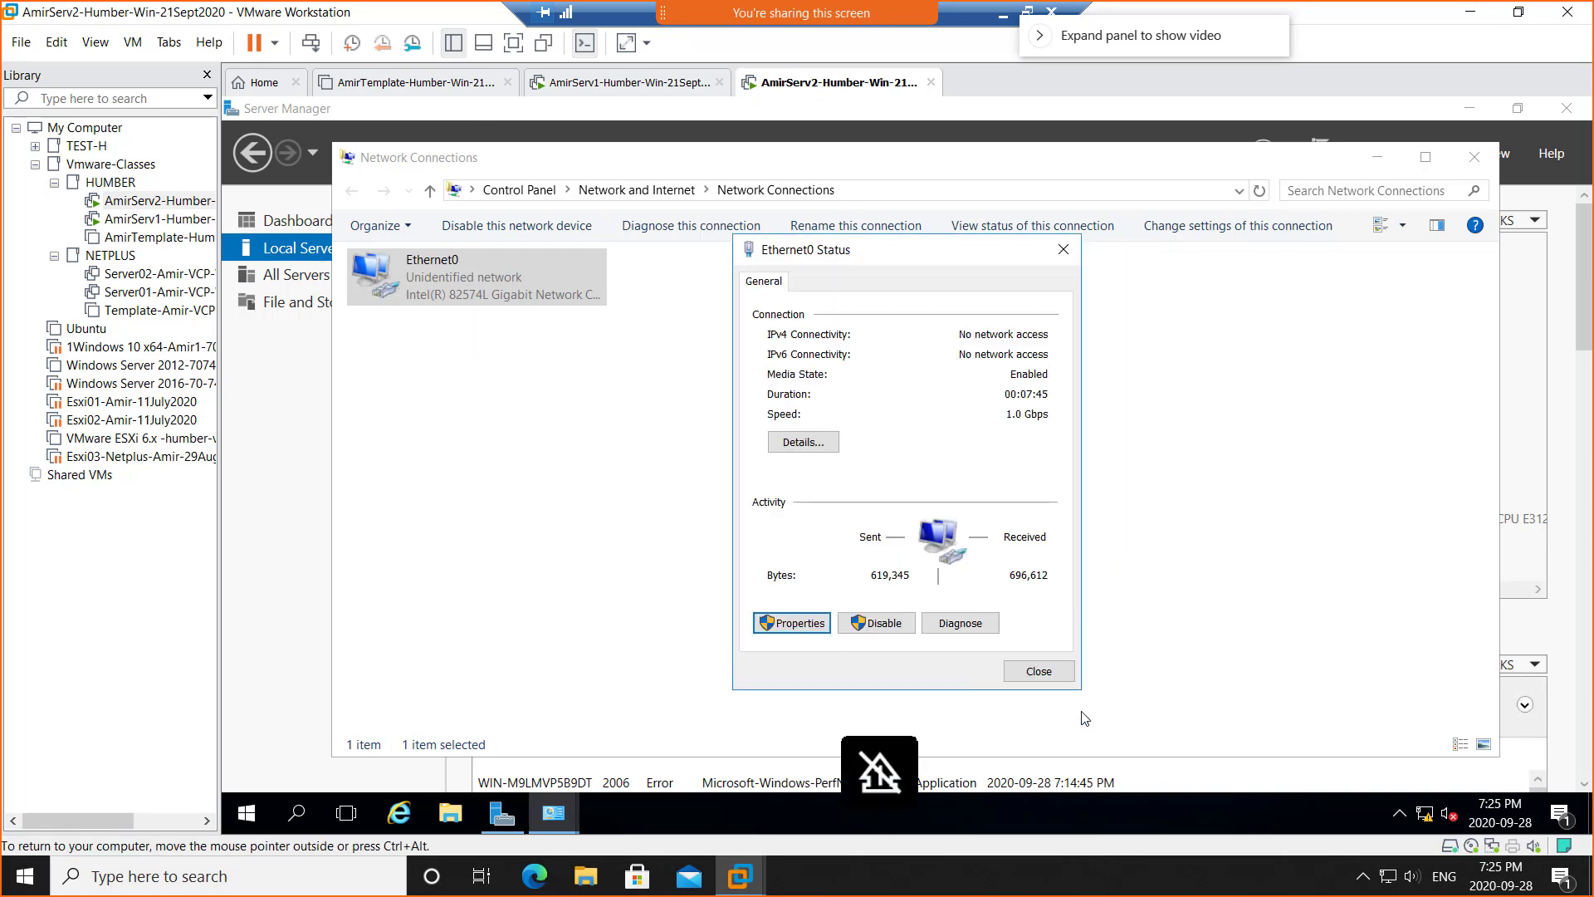
{"action": "left_click", "coordinate": [1035, 669]}
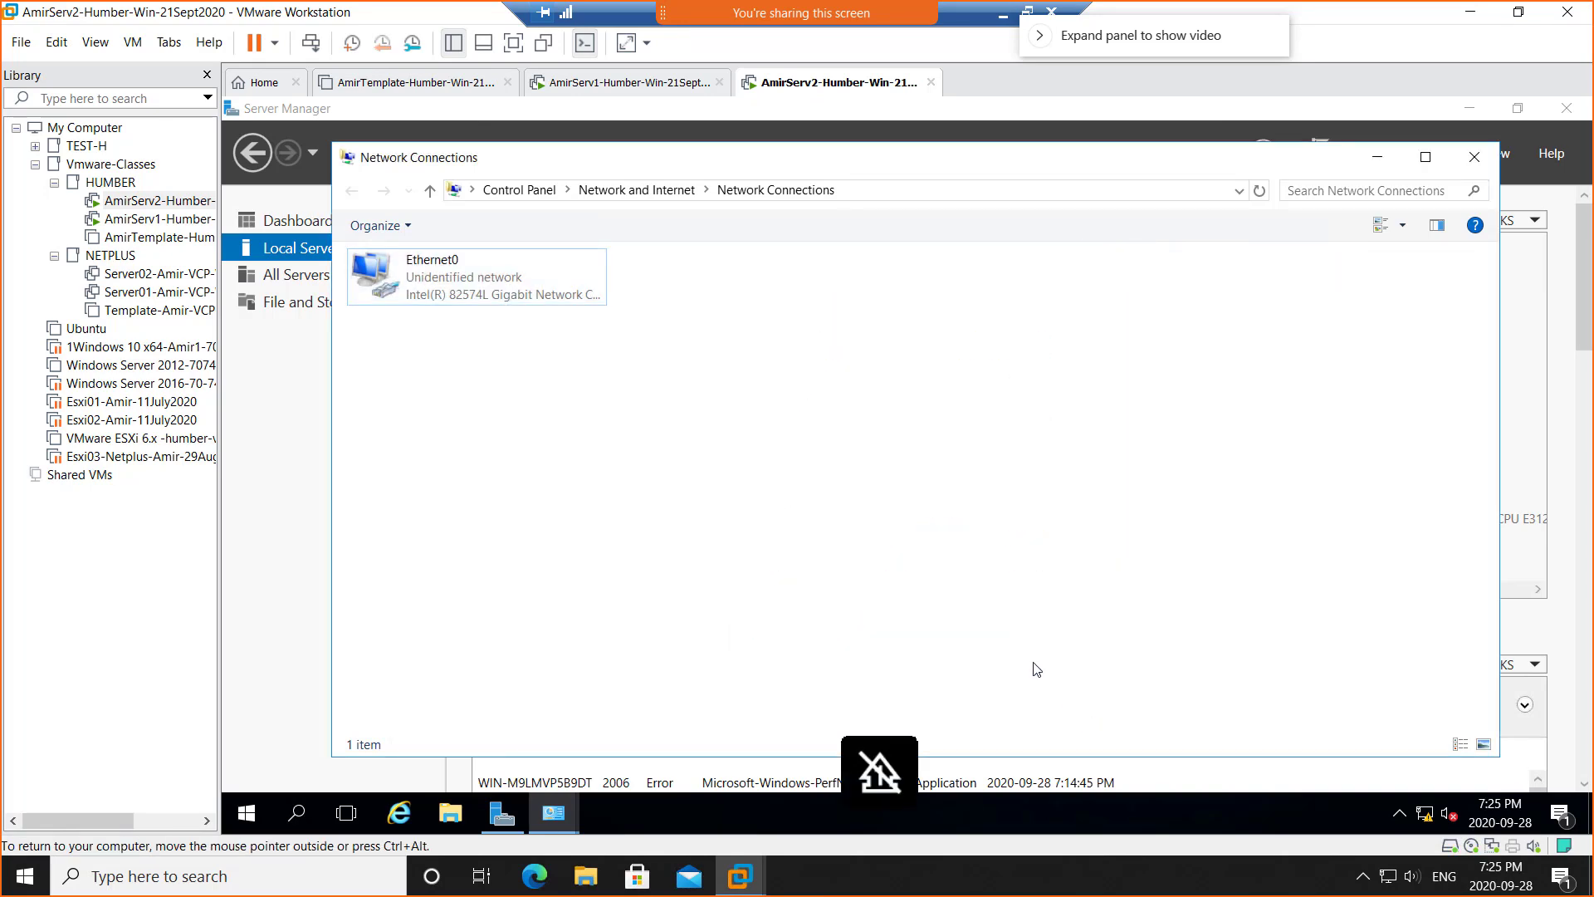
{"action": "left_click", "coordinate": [267, 249]}
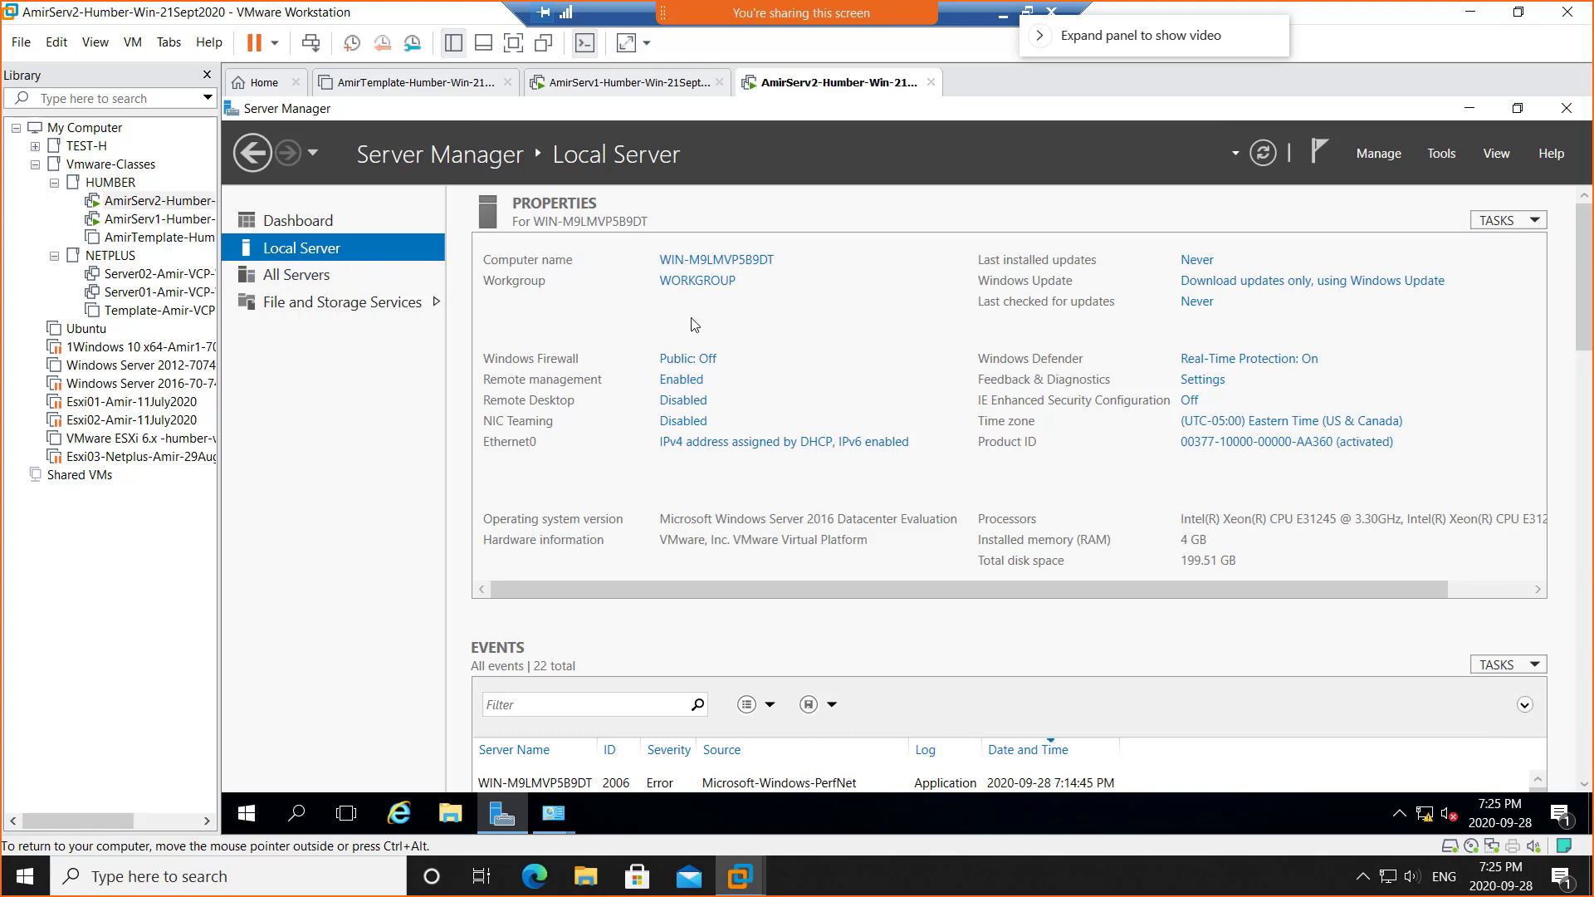
- Reopen AmirServ2's Ethernet0 adapter properties from Server Manager and disable Internet Protocol Version 6
{"action": "left_click", "coordinate": [727, 446]}
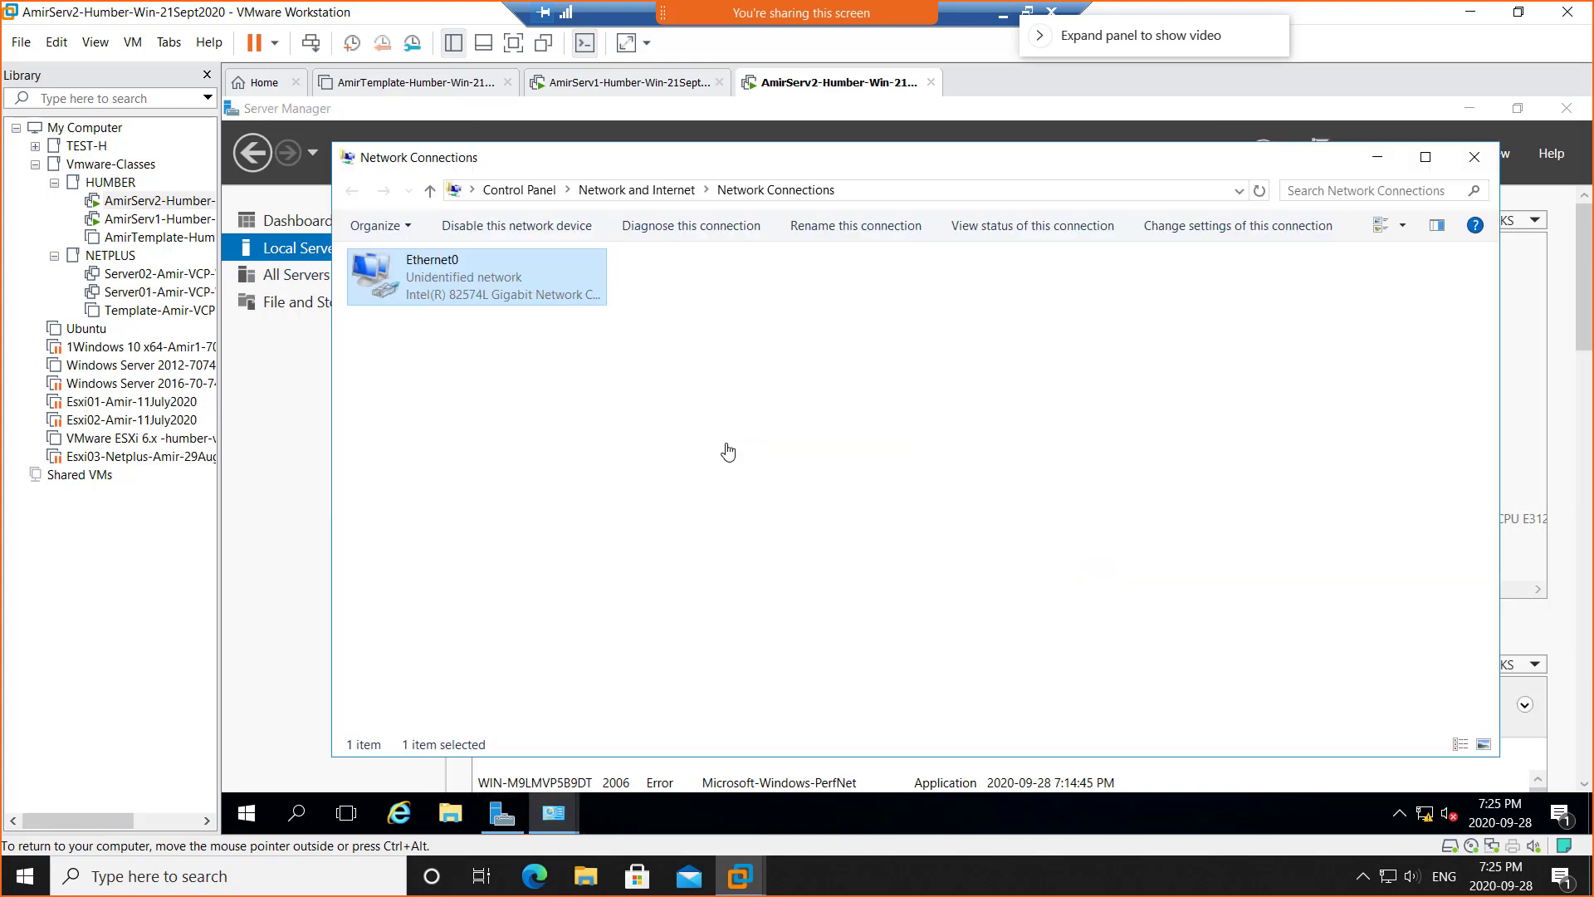
{"action": "double_click", "coordinate": [440, 294]}
{"action": "left_click", "coordinate": [804, 627]}
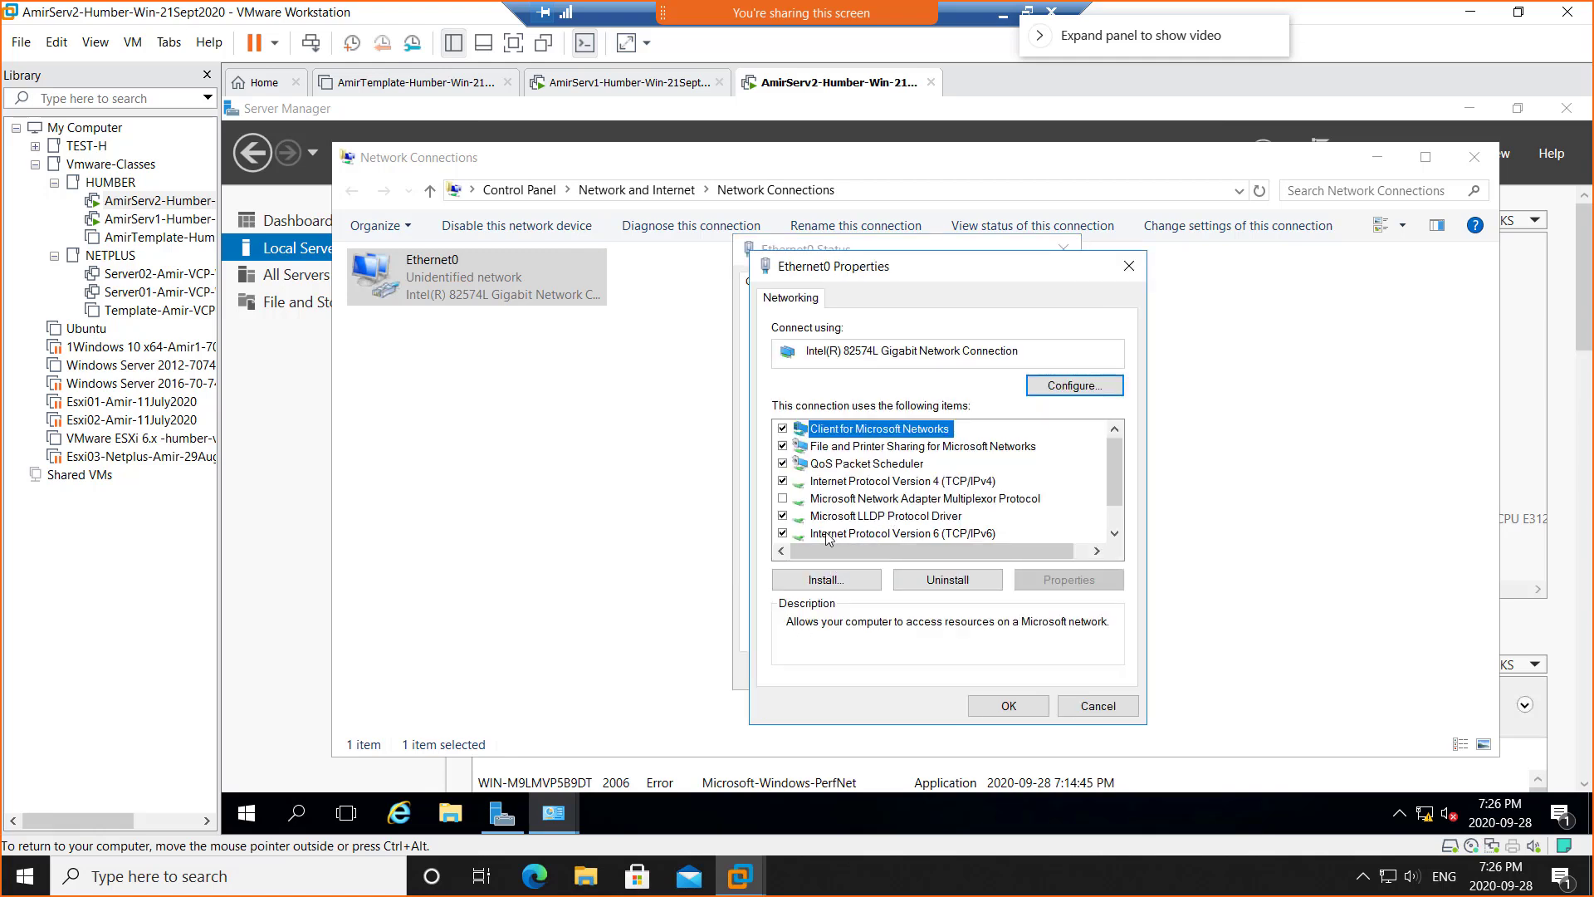
{"action": "left_click", "coordinate": [783, 533]}
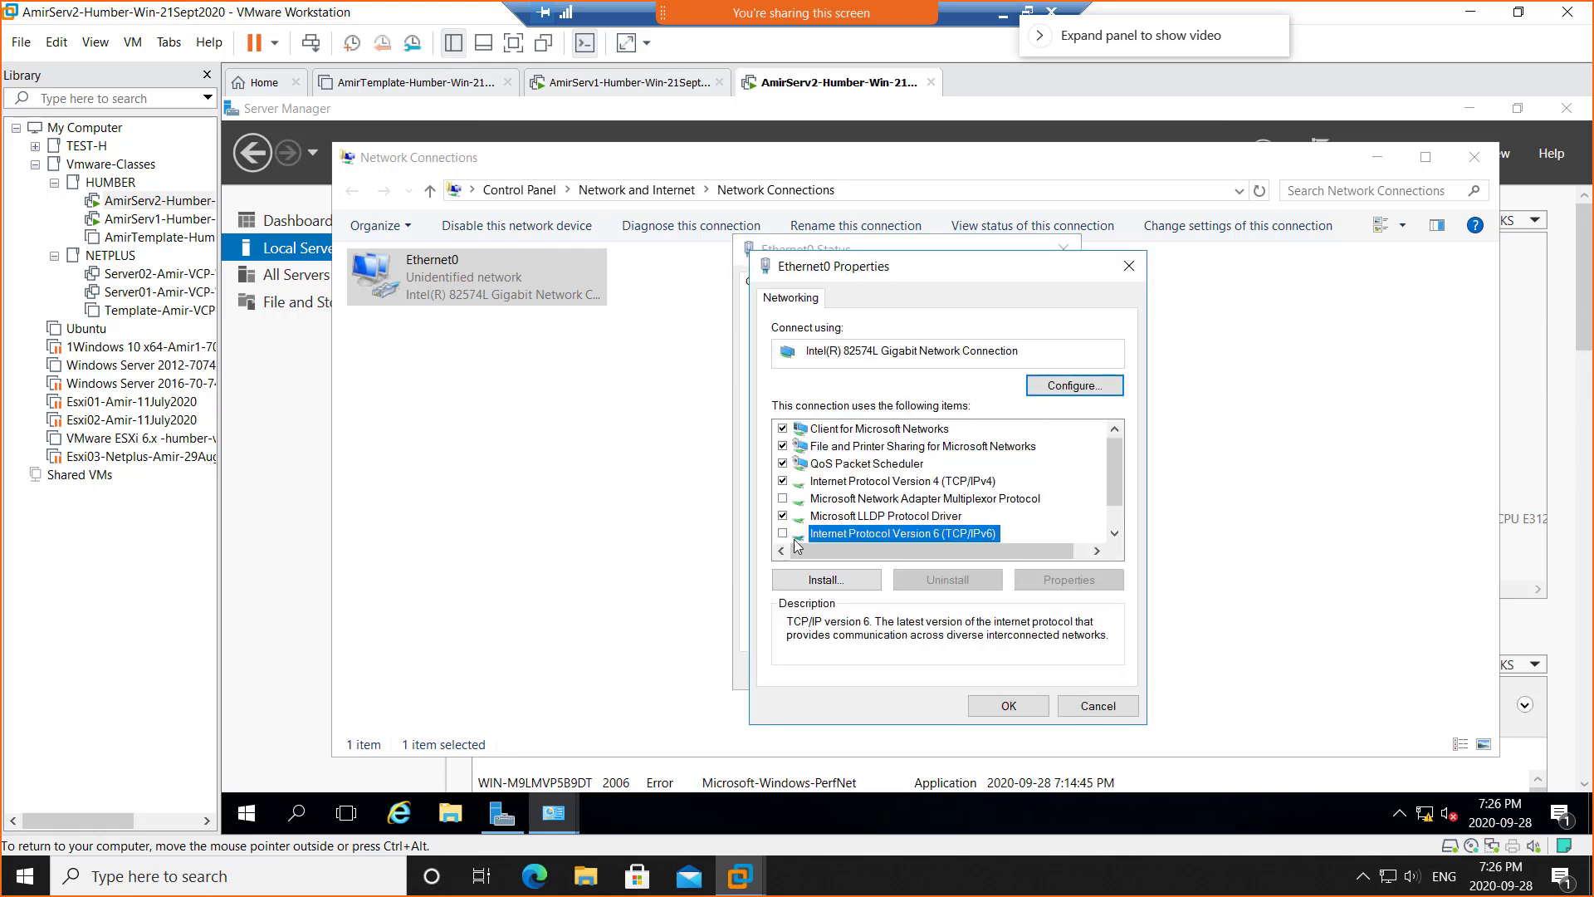
- Set a static IPv4 address of 192.168.200.2, subnet mask 255.255.255.0 and gateway 192.168.200.1 on AmirServ2
{"action": "double_click", "coordinate": [913, 483]}
{"action": "left_click", "coordinate": [913, 483]}
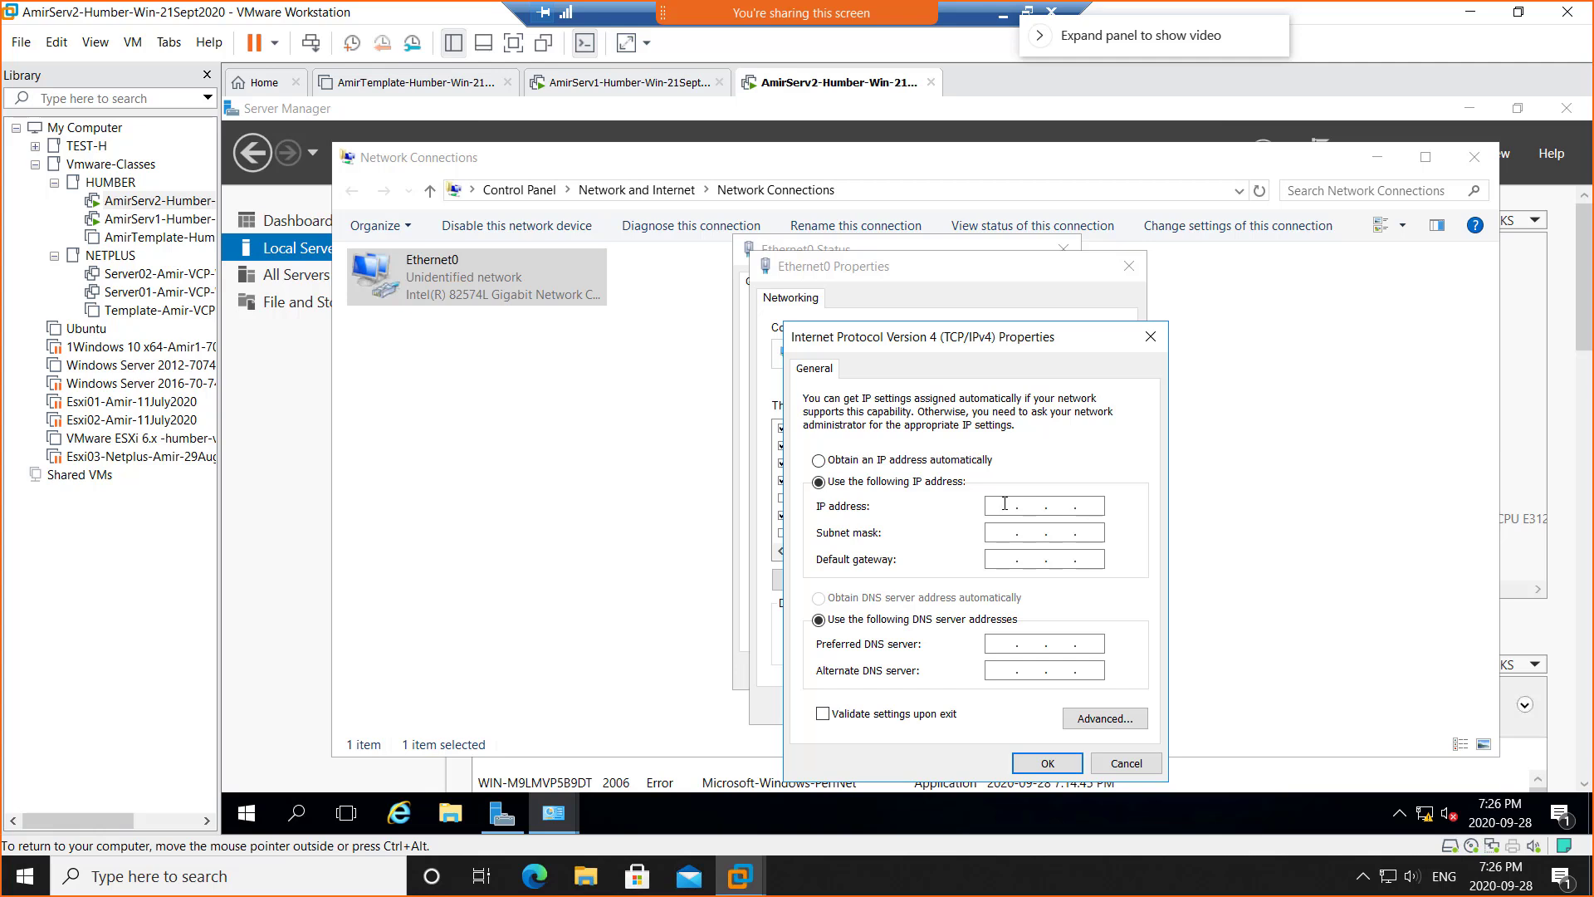
{"action": "left_click", "coordinate": [1004, 503]}
{"action": "type", "text": "192 . 168 . 200 . 2"}
{"action": "key", "text": "Tab"}
{"action": "key", "text": "Tab"}
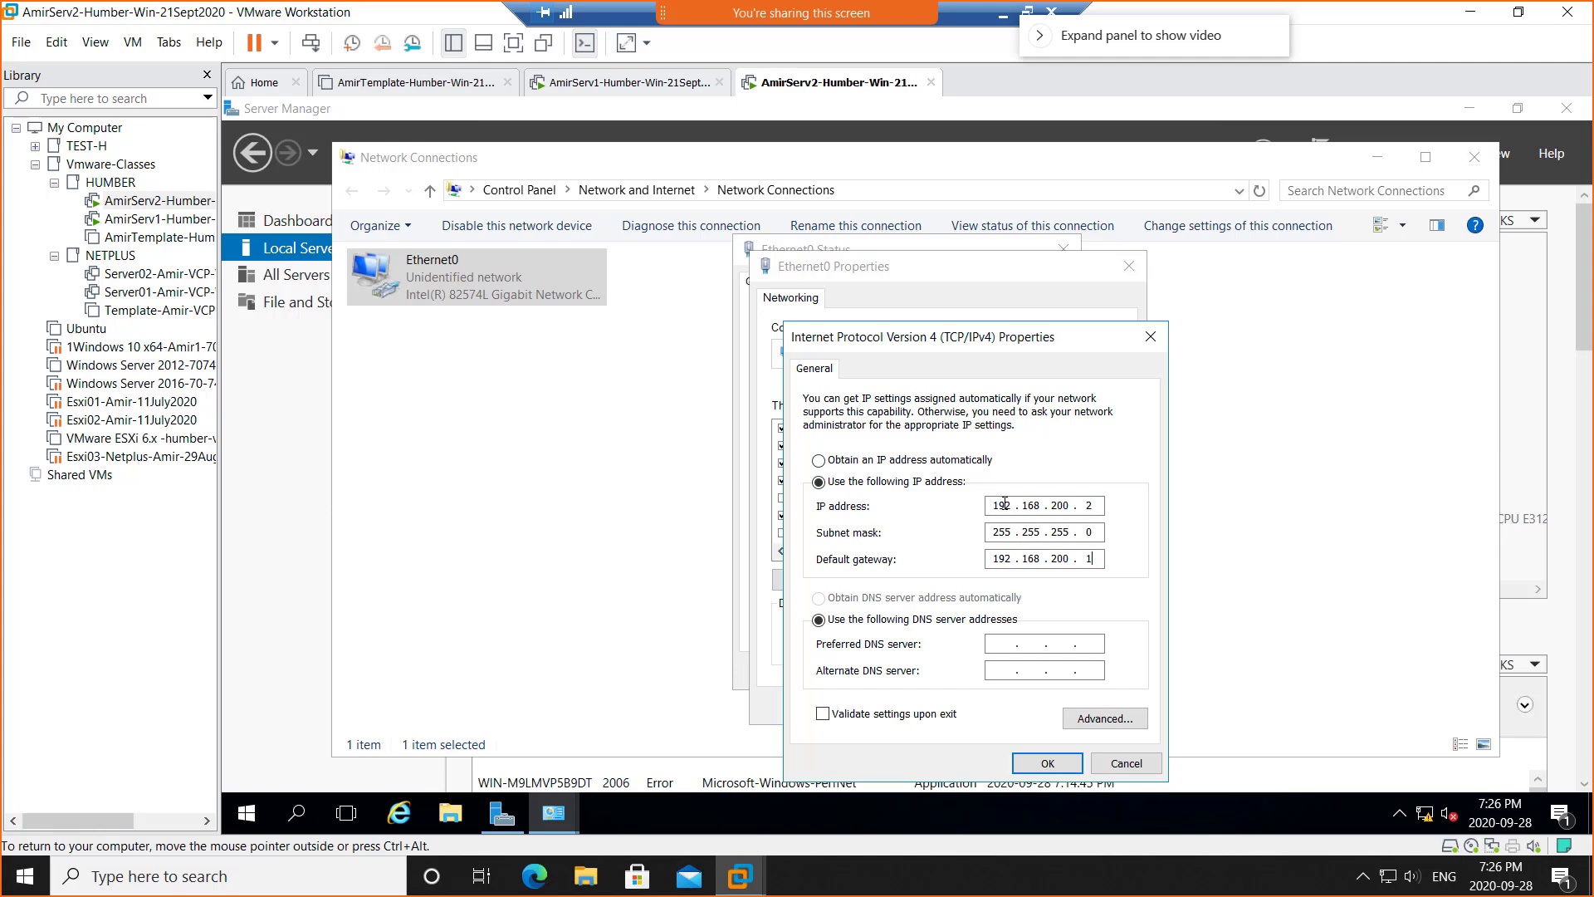
- Apply the IPv4 and adapter settings and allow the PC to be discoverable on the network
{"action": "key", "text": "Tab"}
{"action": "key", "text": "Tab"}
{"action": "left_click", "coordinate": [1038, 759]}
{"action": "left_click", "coordinate": [1008, 707]}
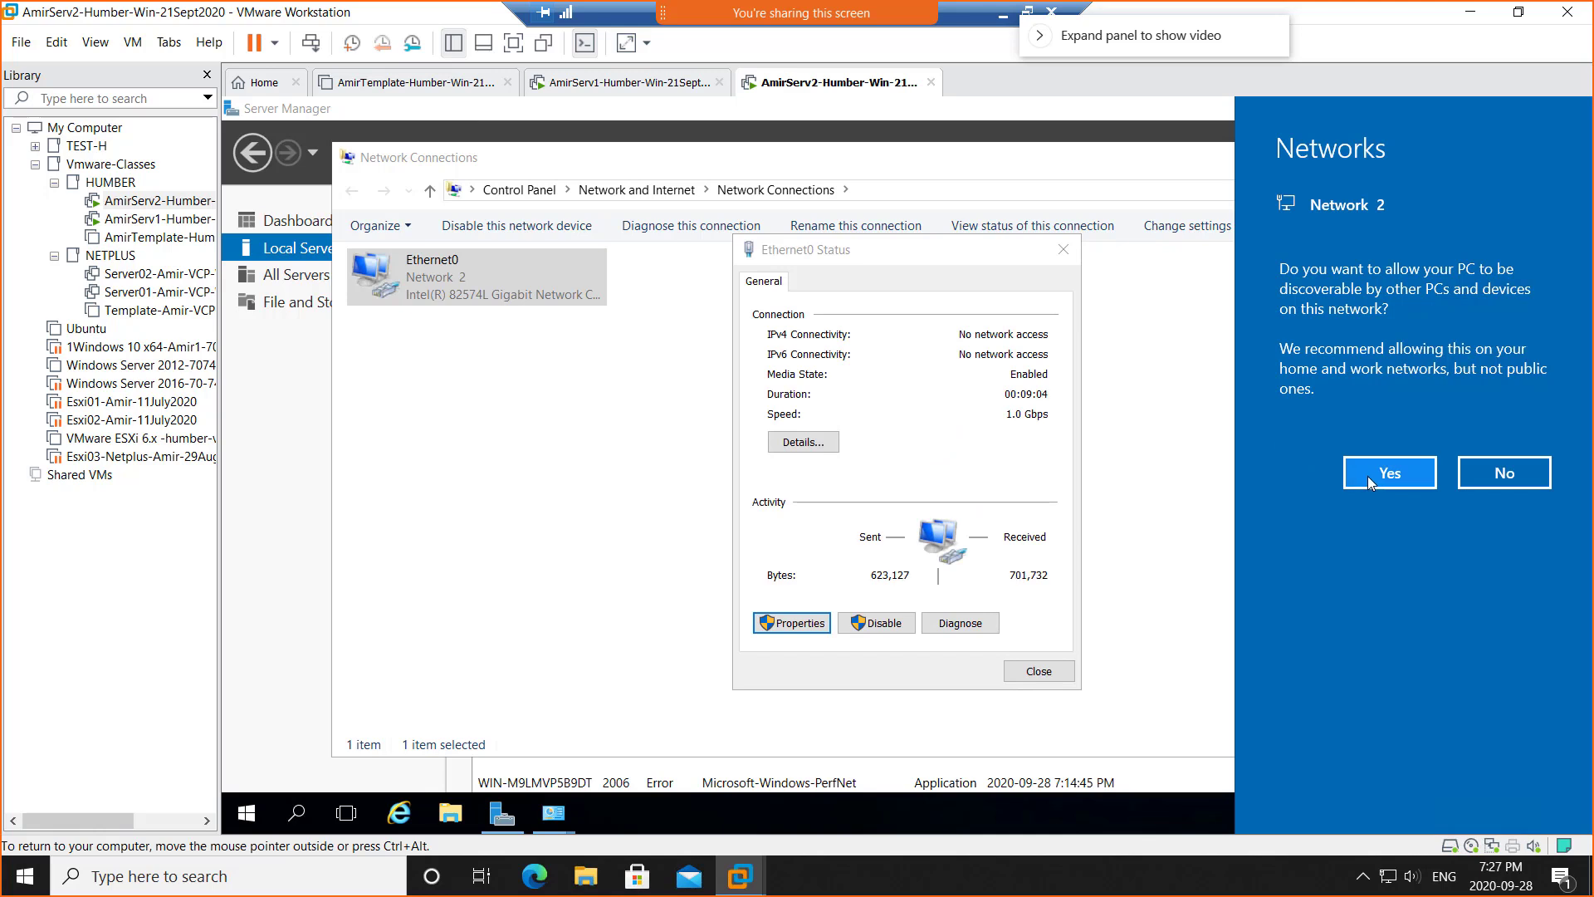
{"action": "left_click", "coordinate": [1395, 474]}
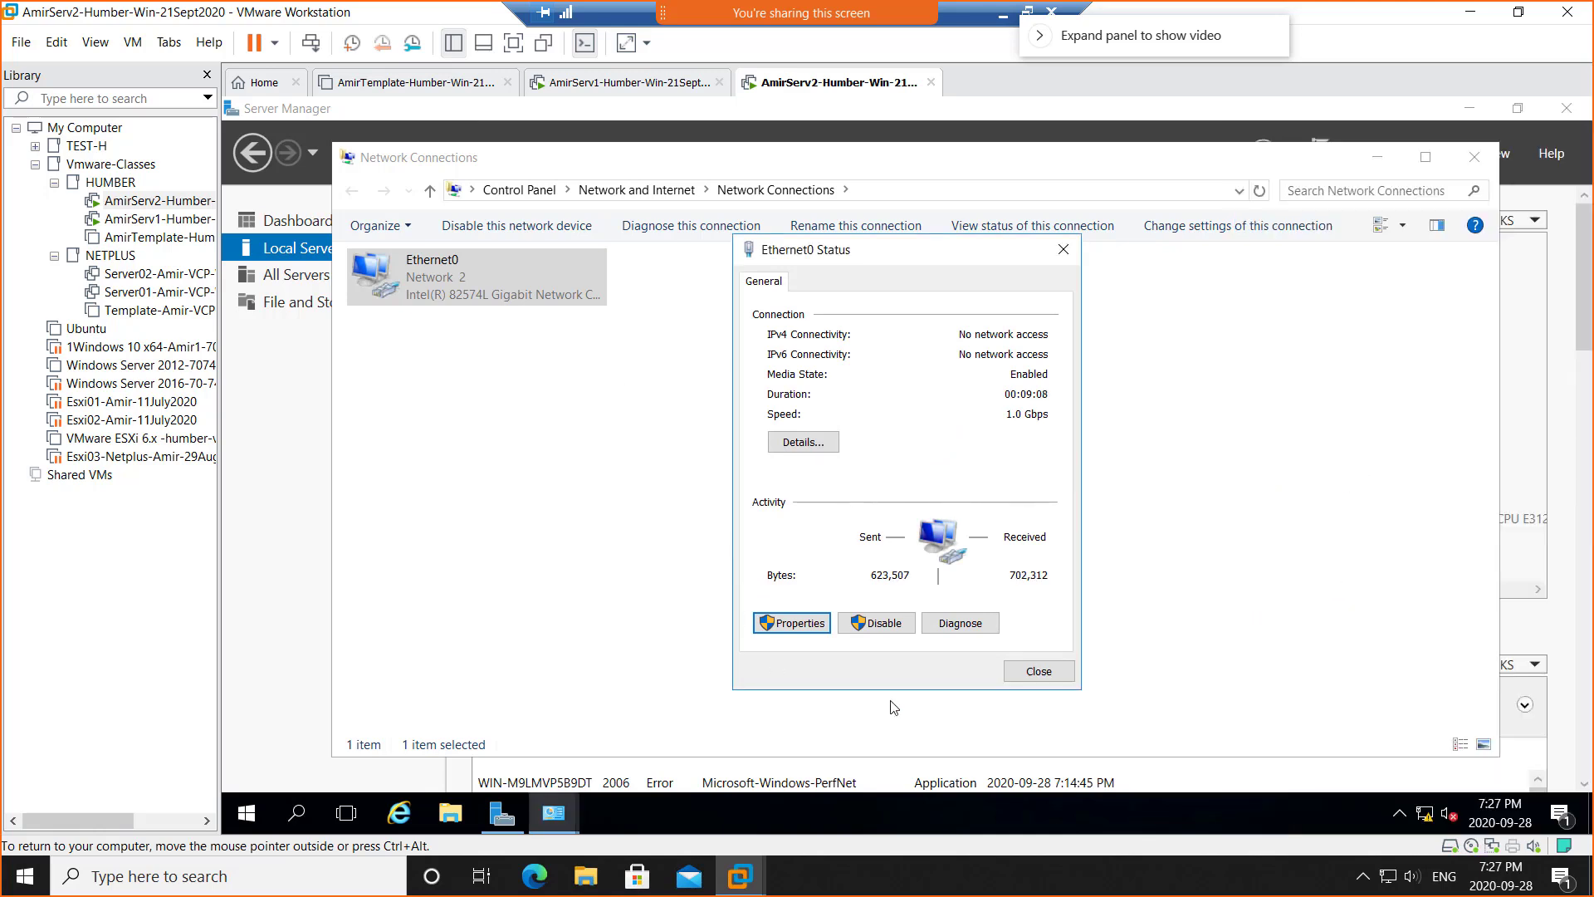
- Close the Ethernet0 status and Network Connections windows and leave the full-screen VM view
{"action": "left_click", "coordinate": [1037, 674]}
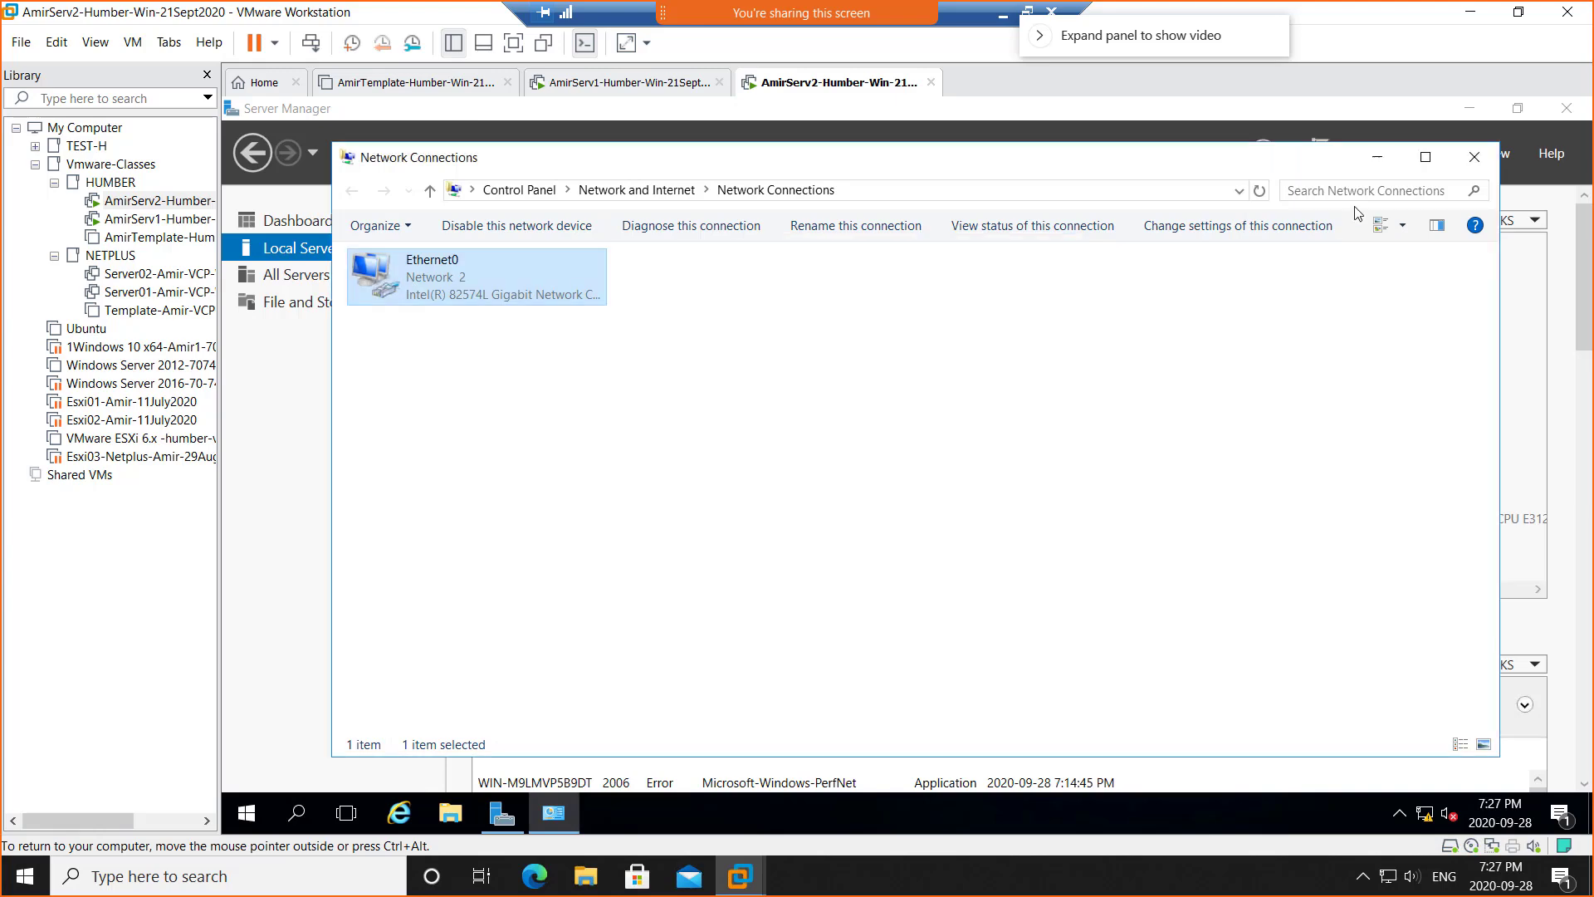
{"action": "left_click", "coordinate": [1479, 159]}
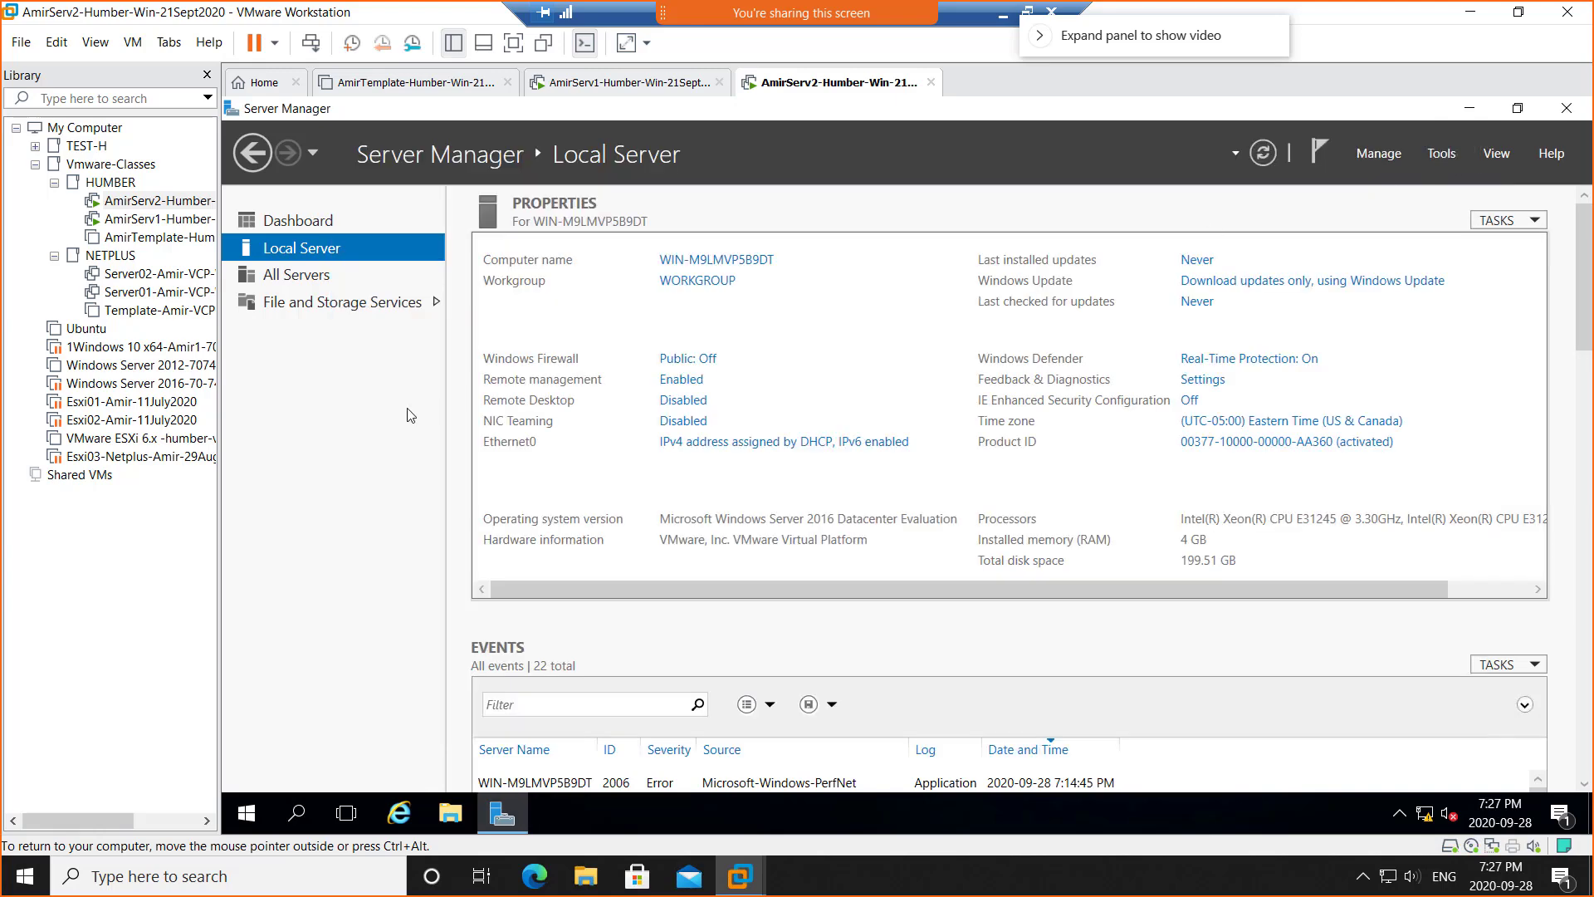
{"action": "left_click", "coordinate": [1028, 15]}
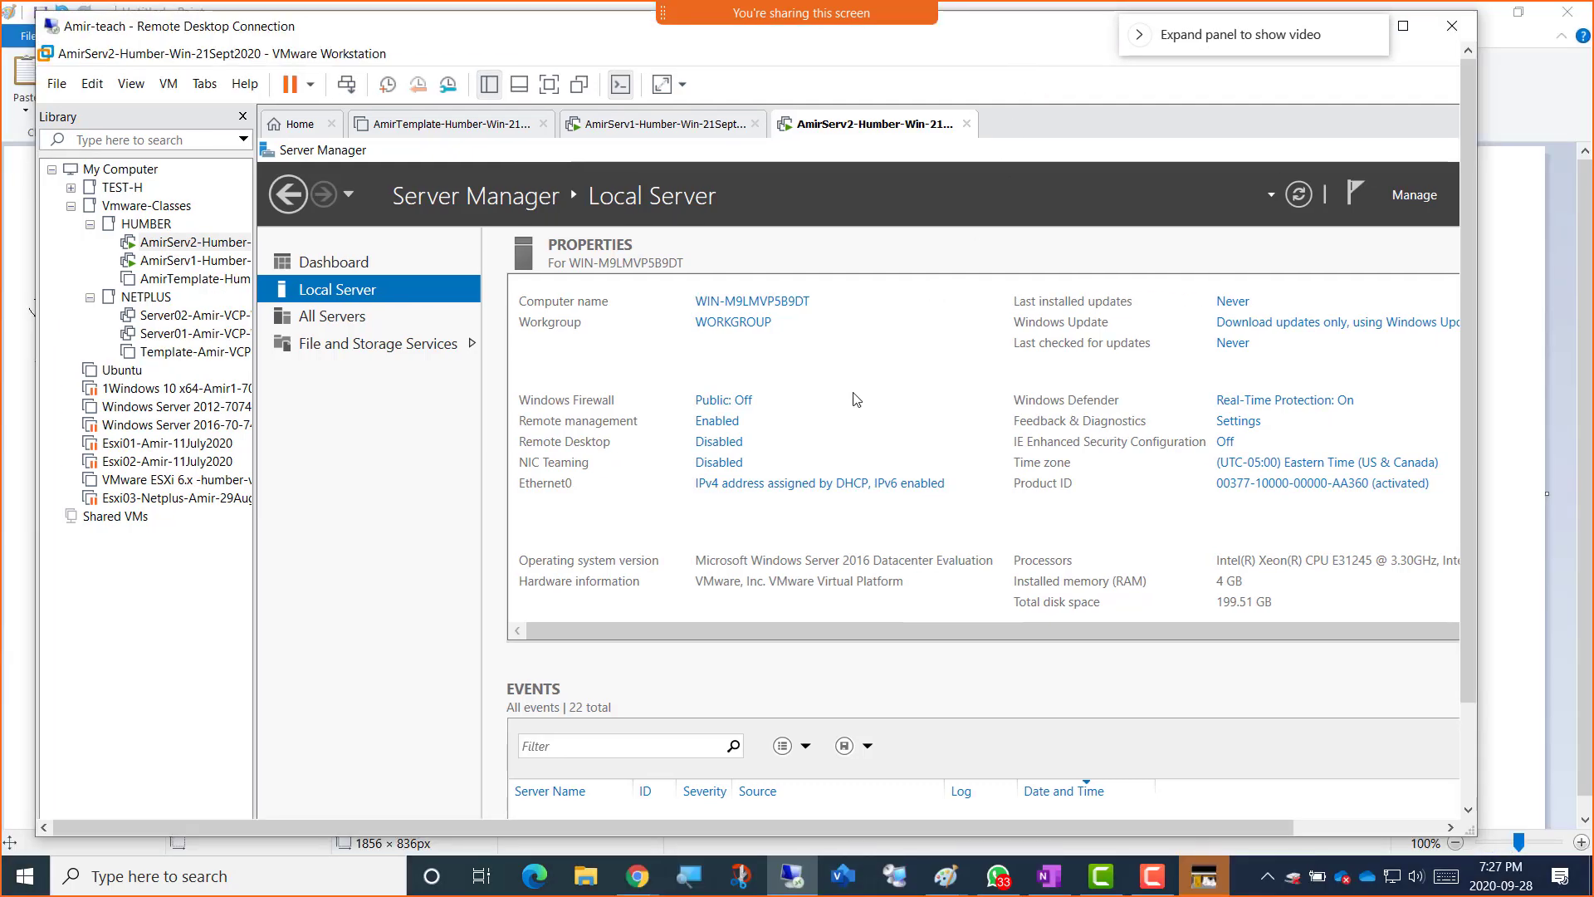
- On the Paint checklist, tick the static IP items for both servers and underline AmirServ01's rename item
{"action": "mouse_move", "coordinate": [957, 883]}
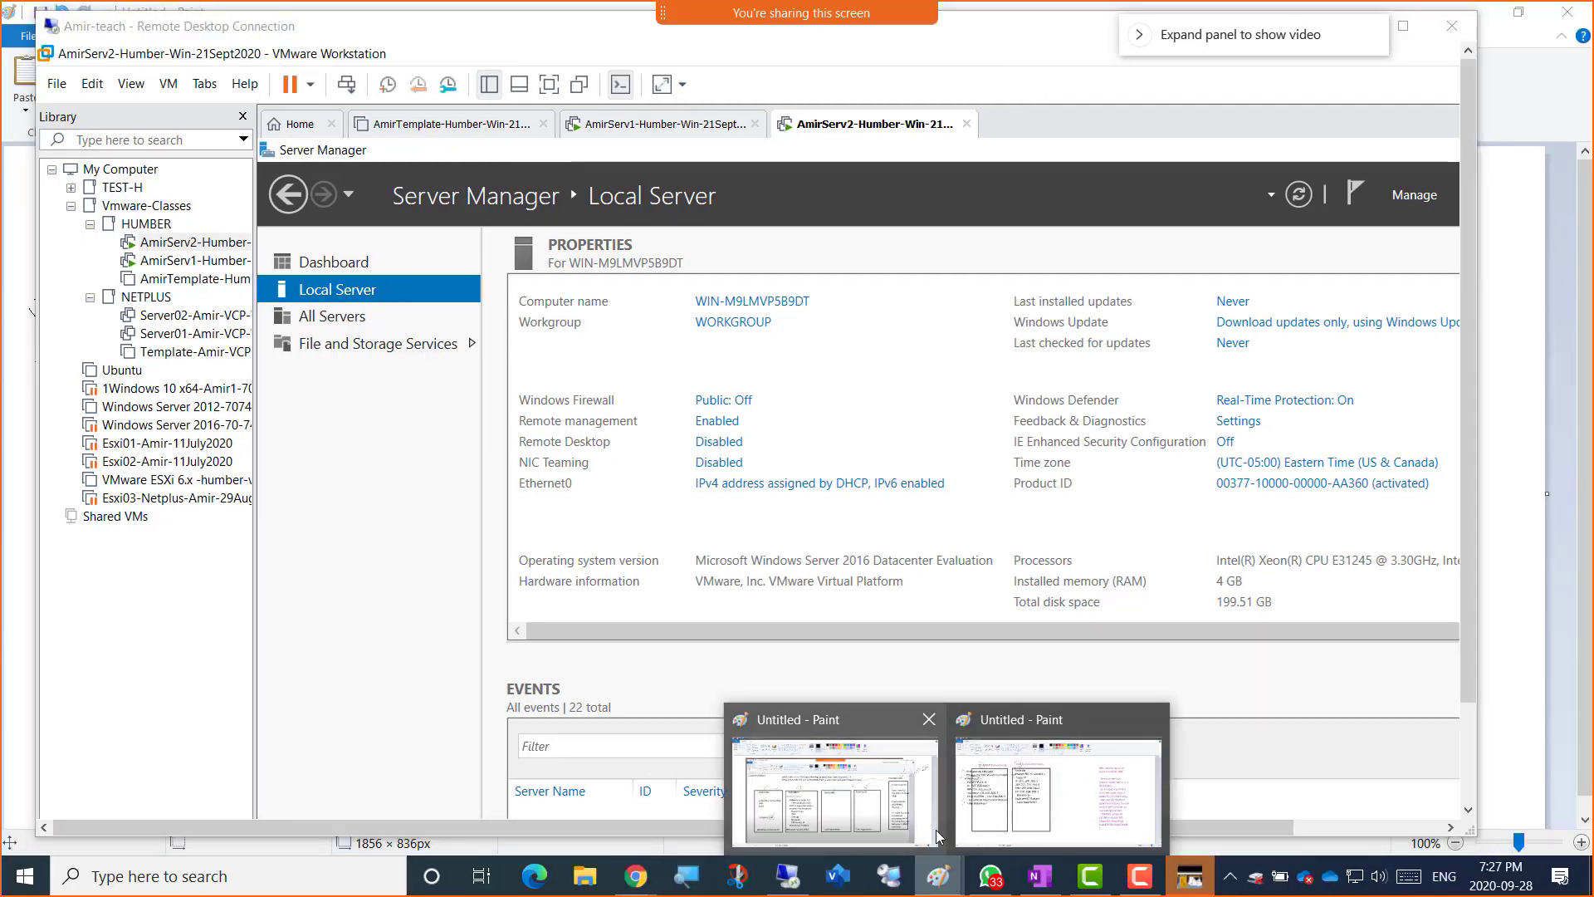
{"action": "left_click", "coordinate": [1038, 764]}
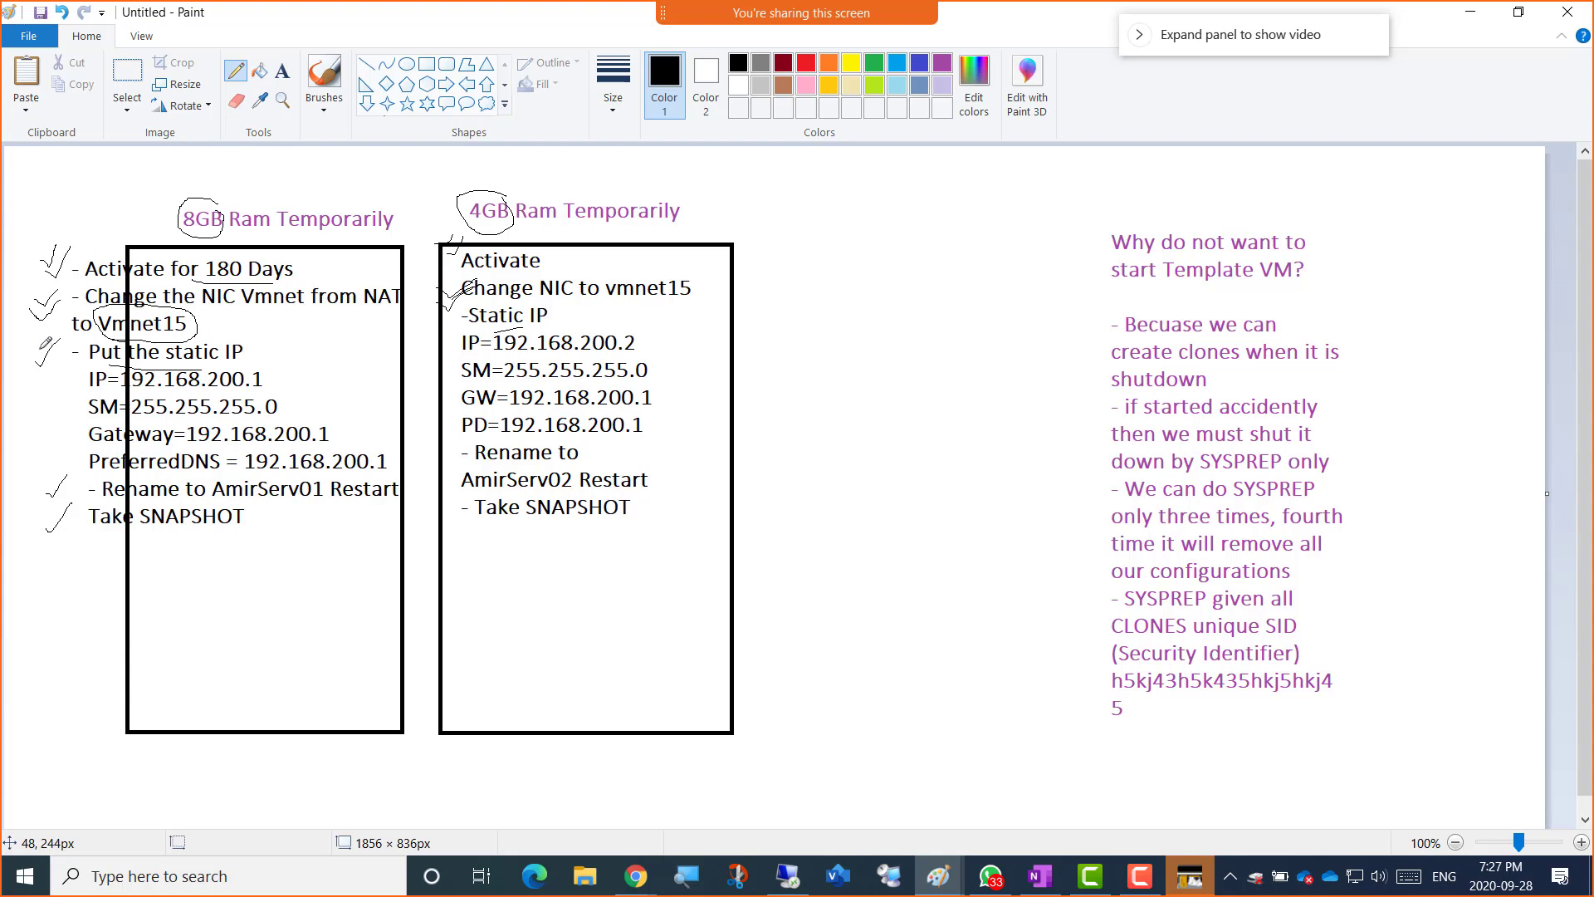
{"action": "left_click_drag", "start_coordinate": [32, 349], "coordinate": [62, 341]}
{"action": "left_click_drag", "start_coordinate": [449, 333], "coordinate": [492, 319]}
{"action": "left_click_drag", "start_coordinate": [100, 505], "coordinate": [396, 503]}
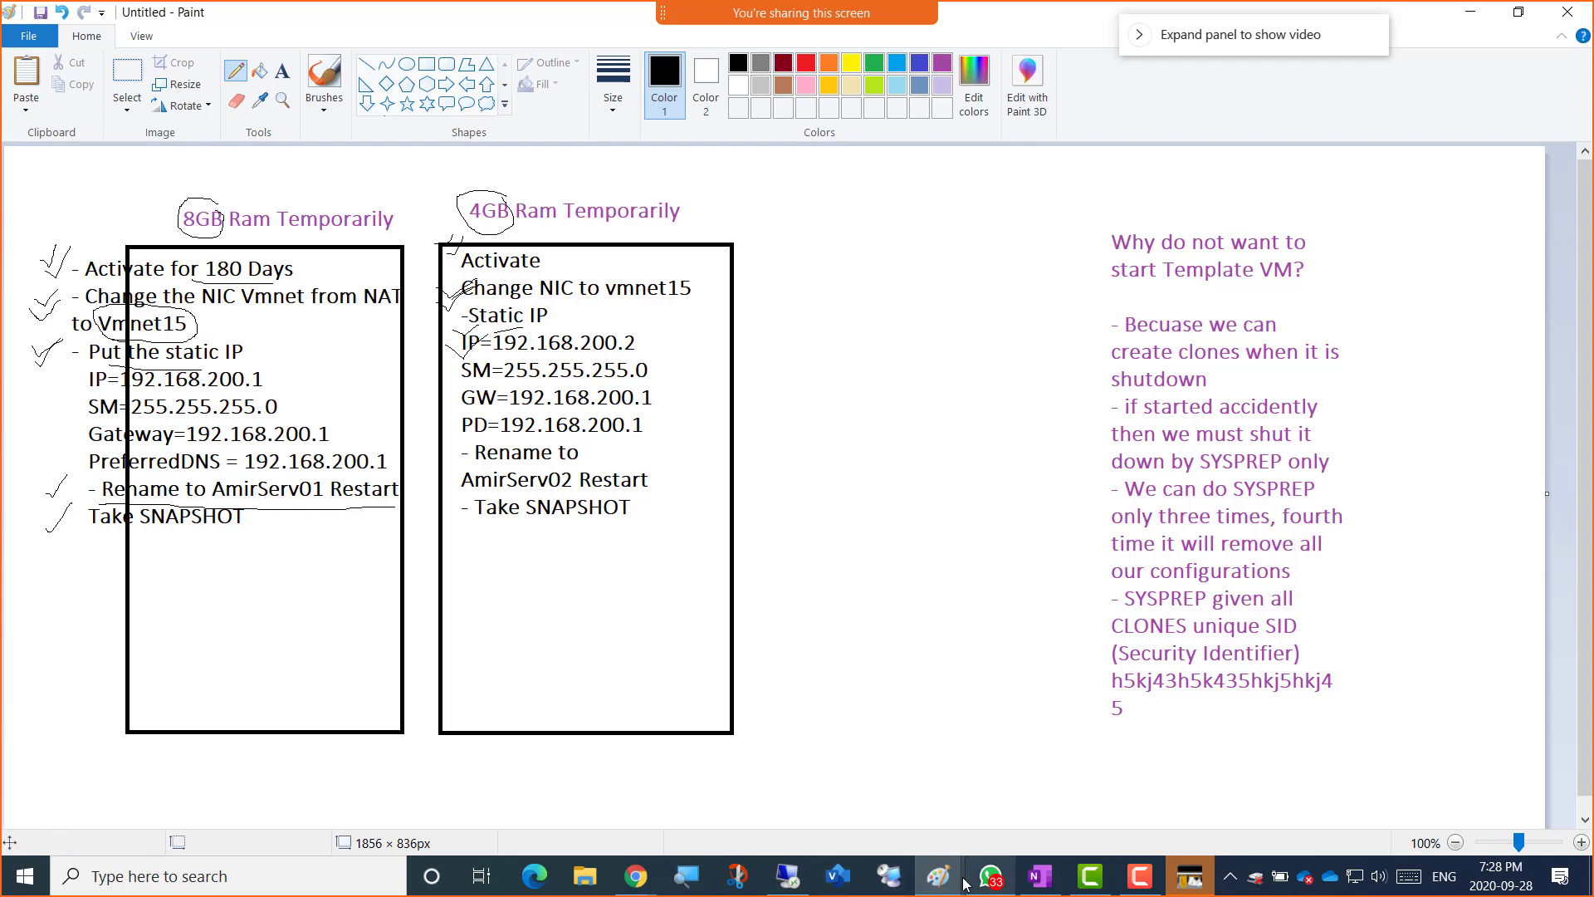
- Switch to AmirServ1 and change its computer name to AmirServ01
{"action": "left_click", "coordinate": [786, 878]}
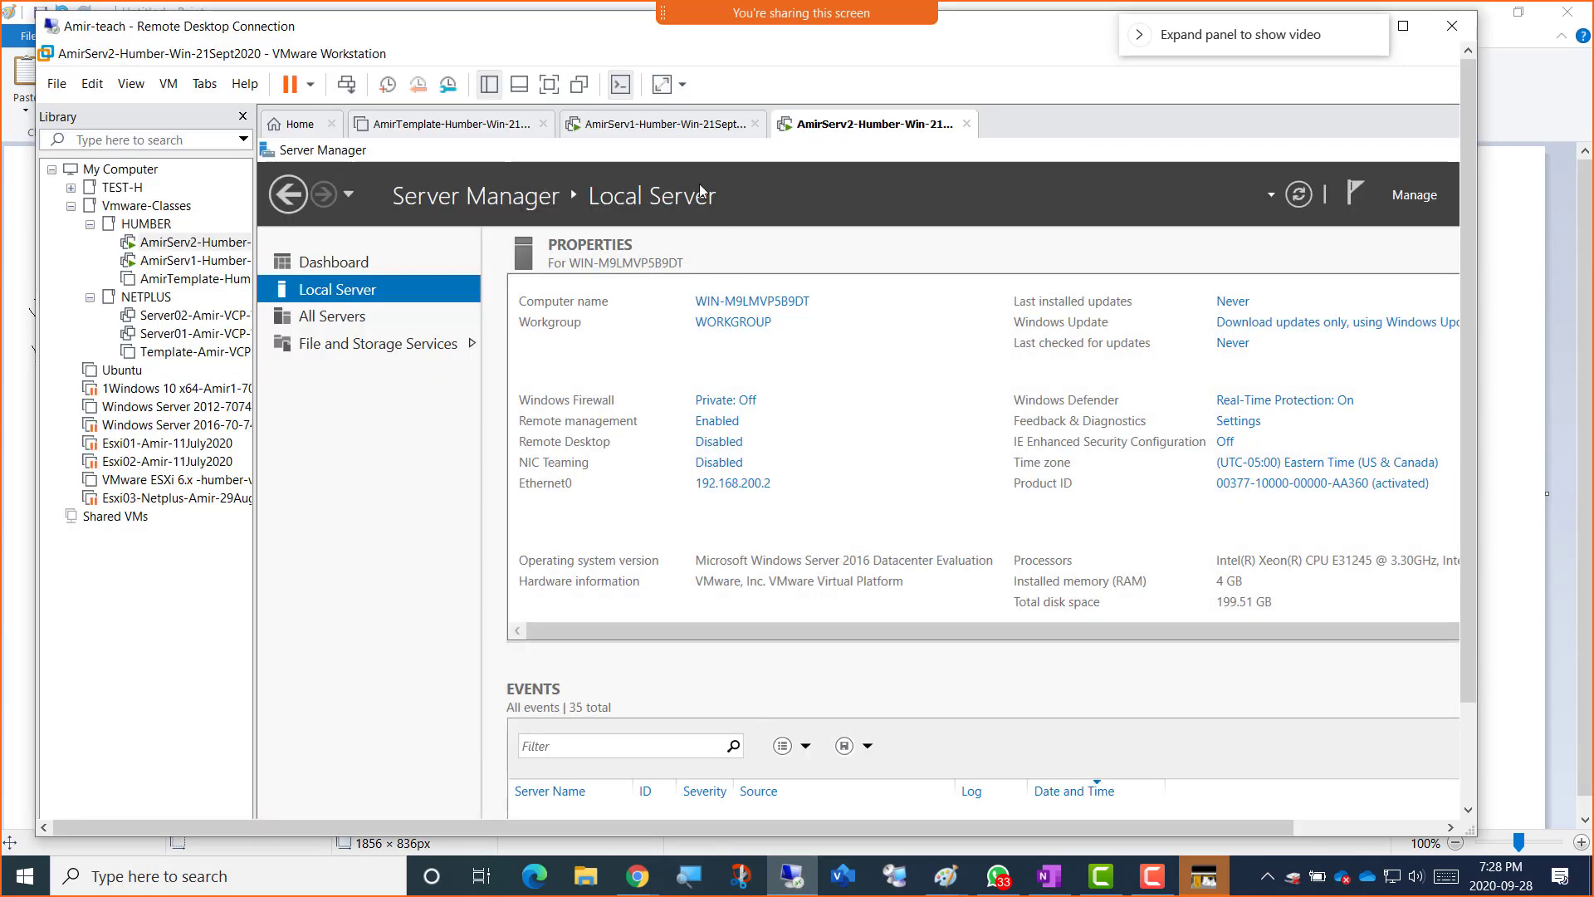
{"action": "left_click", "coordinate": [625, 138]}
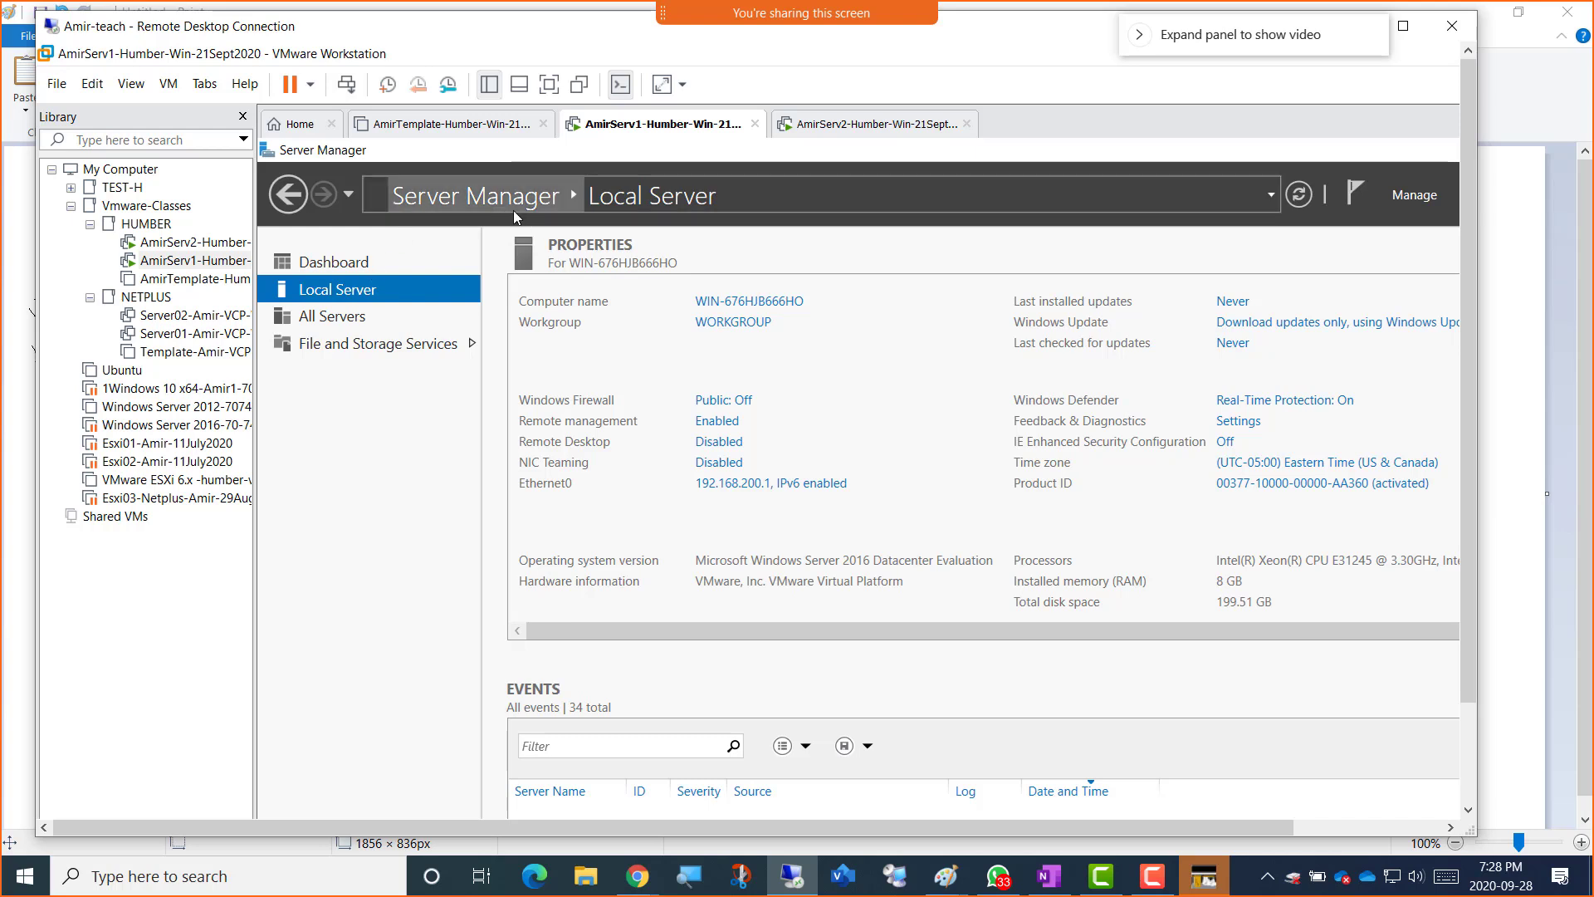
{"action": "left_click", "coordinate": [755, 303]}
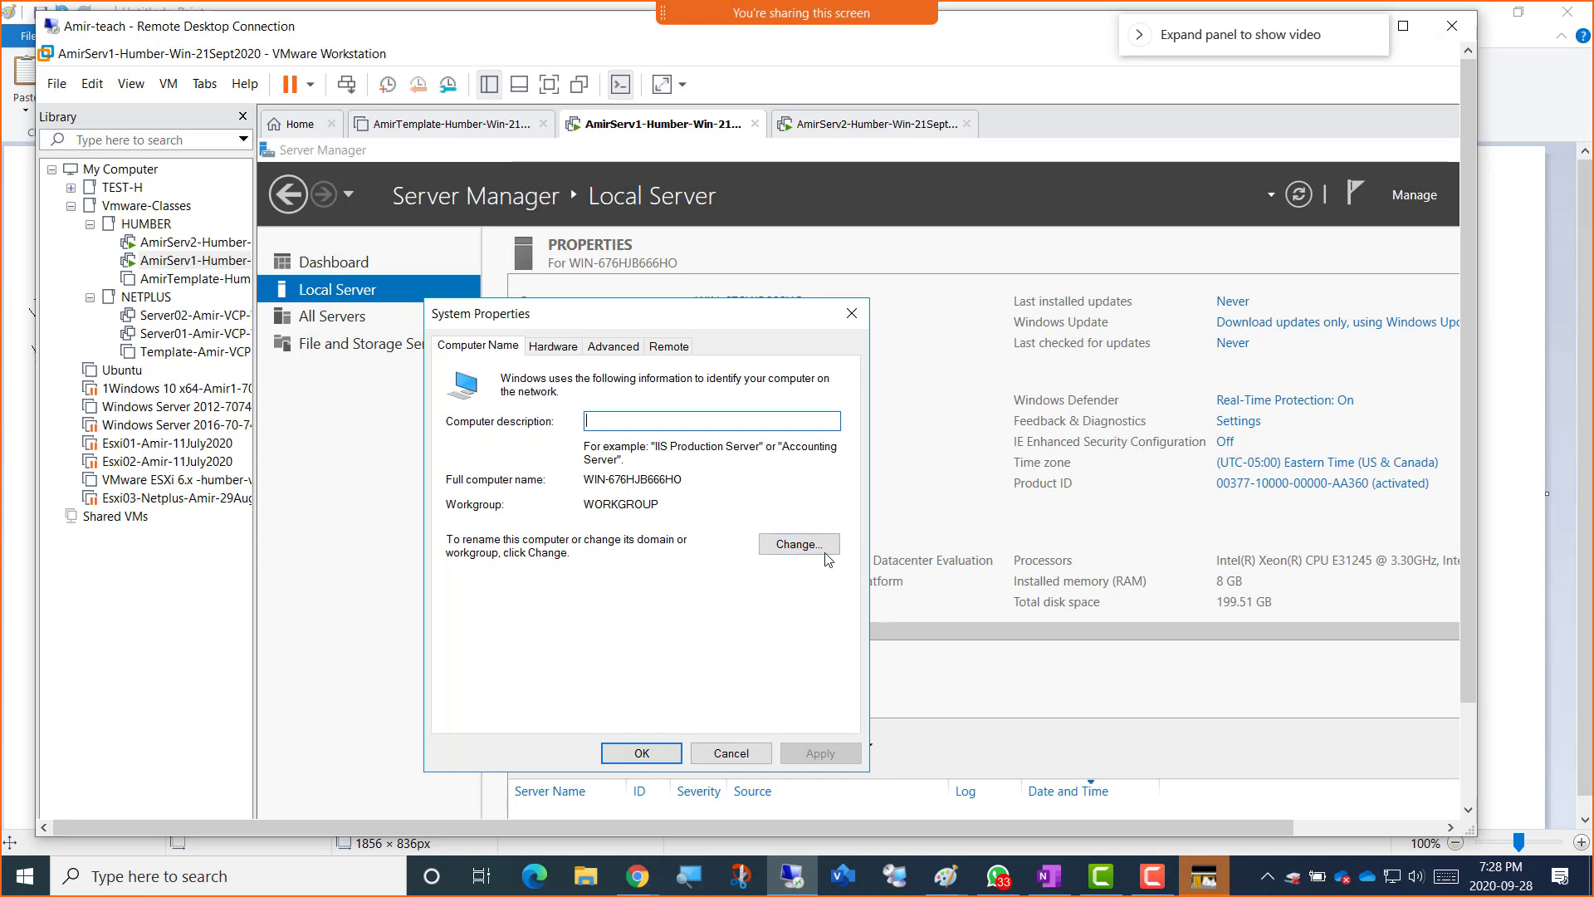
{"action": "left_click", "coordinate": [793, 547]}
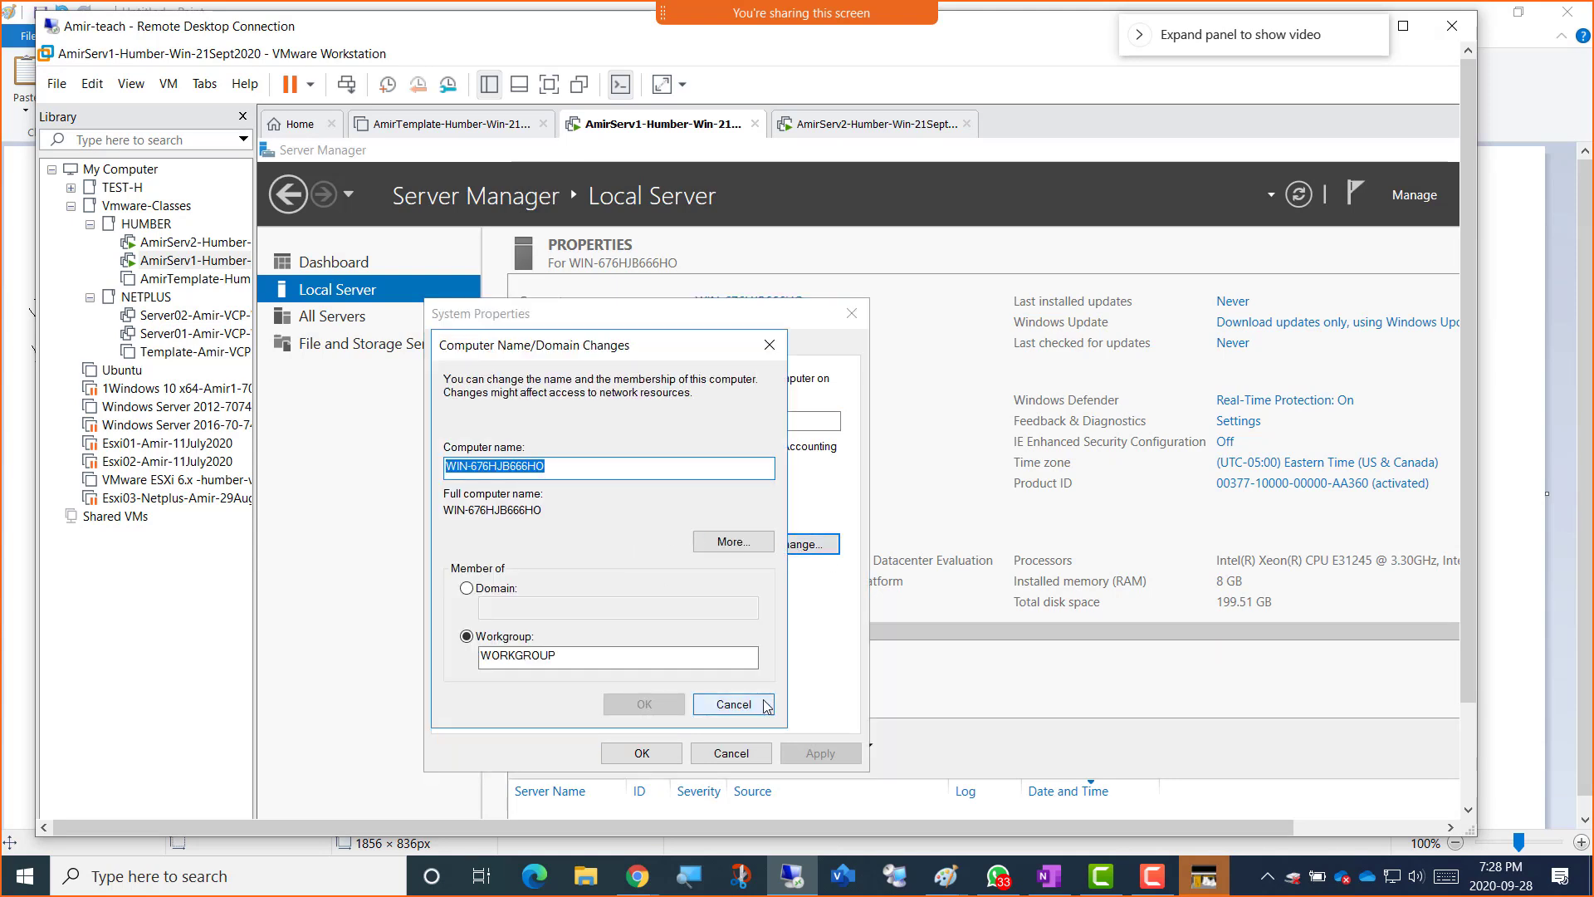
{"action": "type", "text": "Ami"}
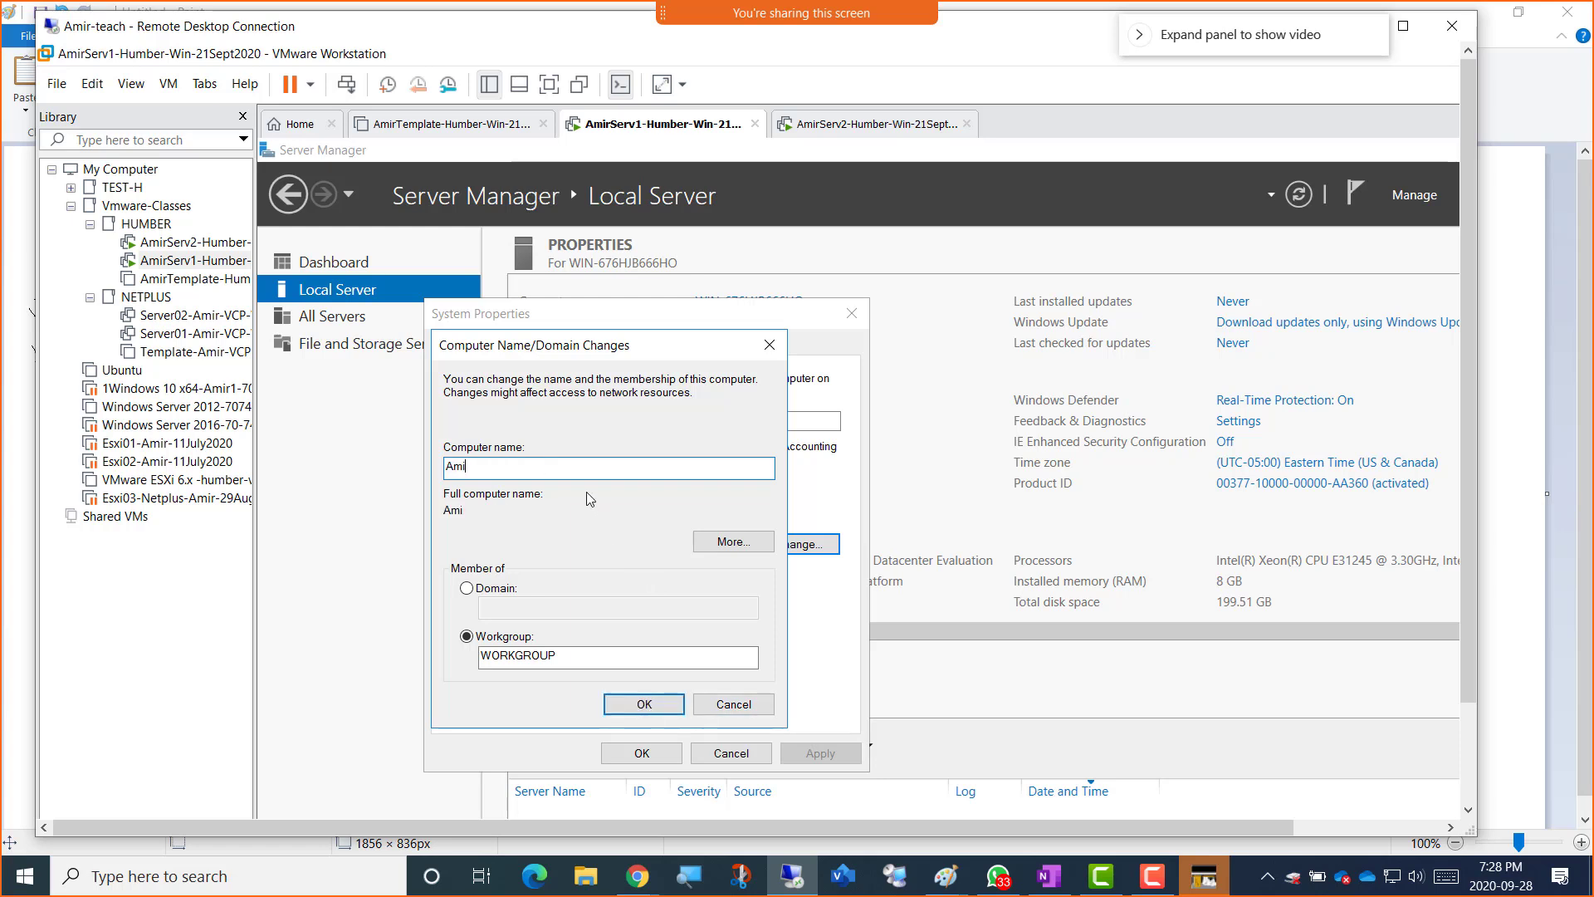
{"action": "type", "text": "rServ01"}
{"action": "left_click_drag", "start_coordinate": [511, 465], "coordinate": [418, 460]}
{"action": "left_click_drag", "start_coordinate": [509, 347], "coordinate": [941, 441]}
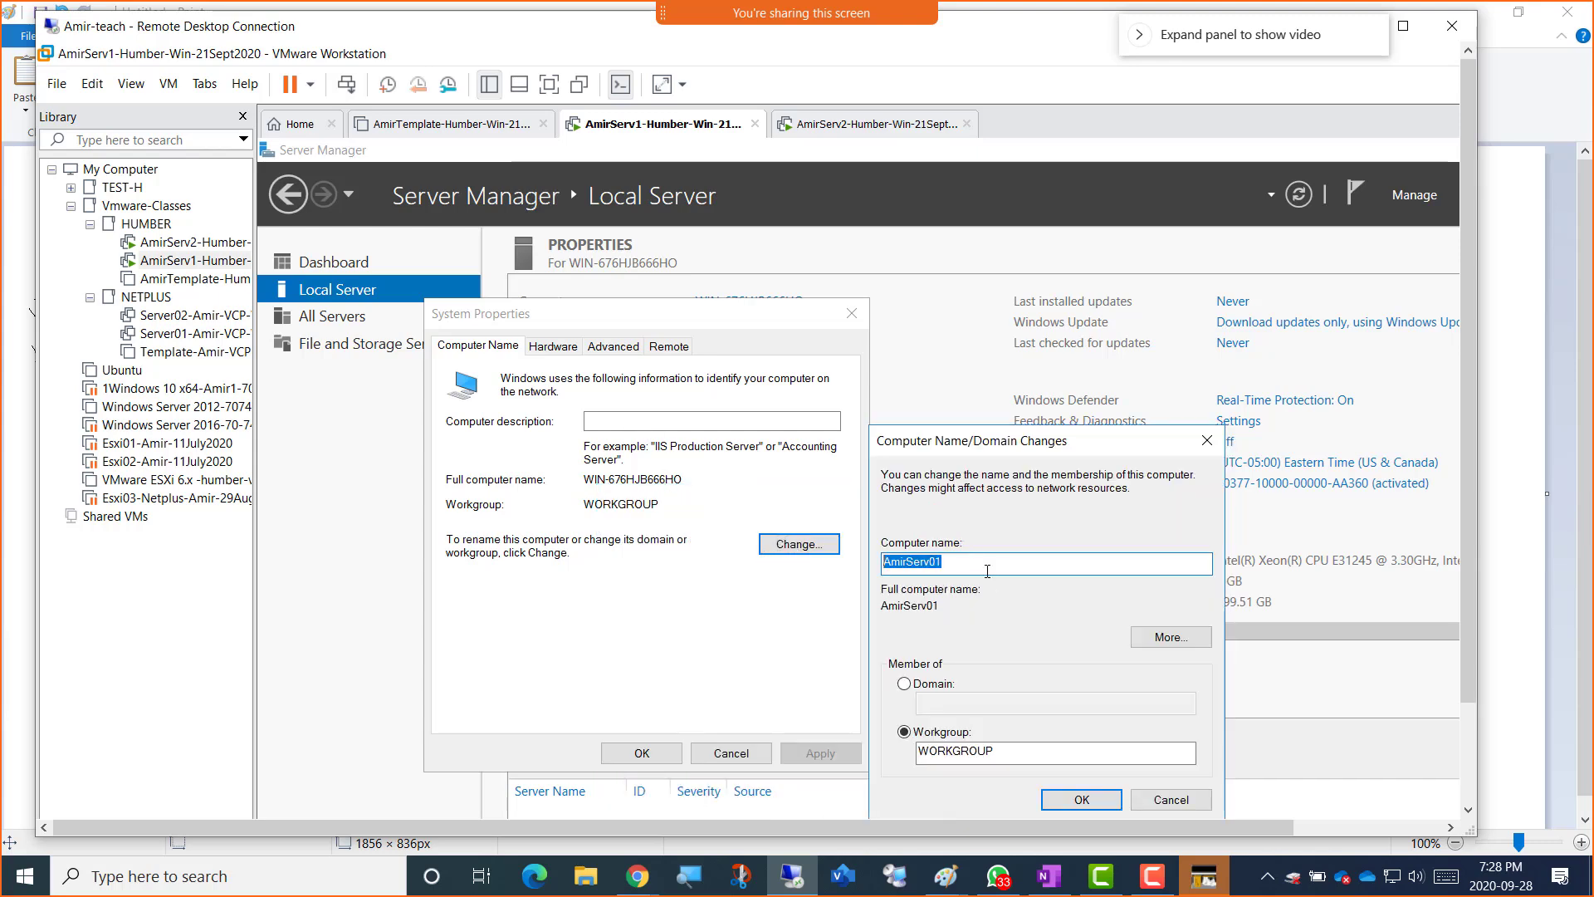
{"action": "left_click_drag", "start_coordinate": [938, 440], "coordinate": [565, 299]}
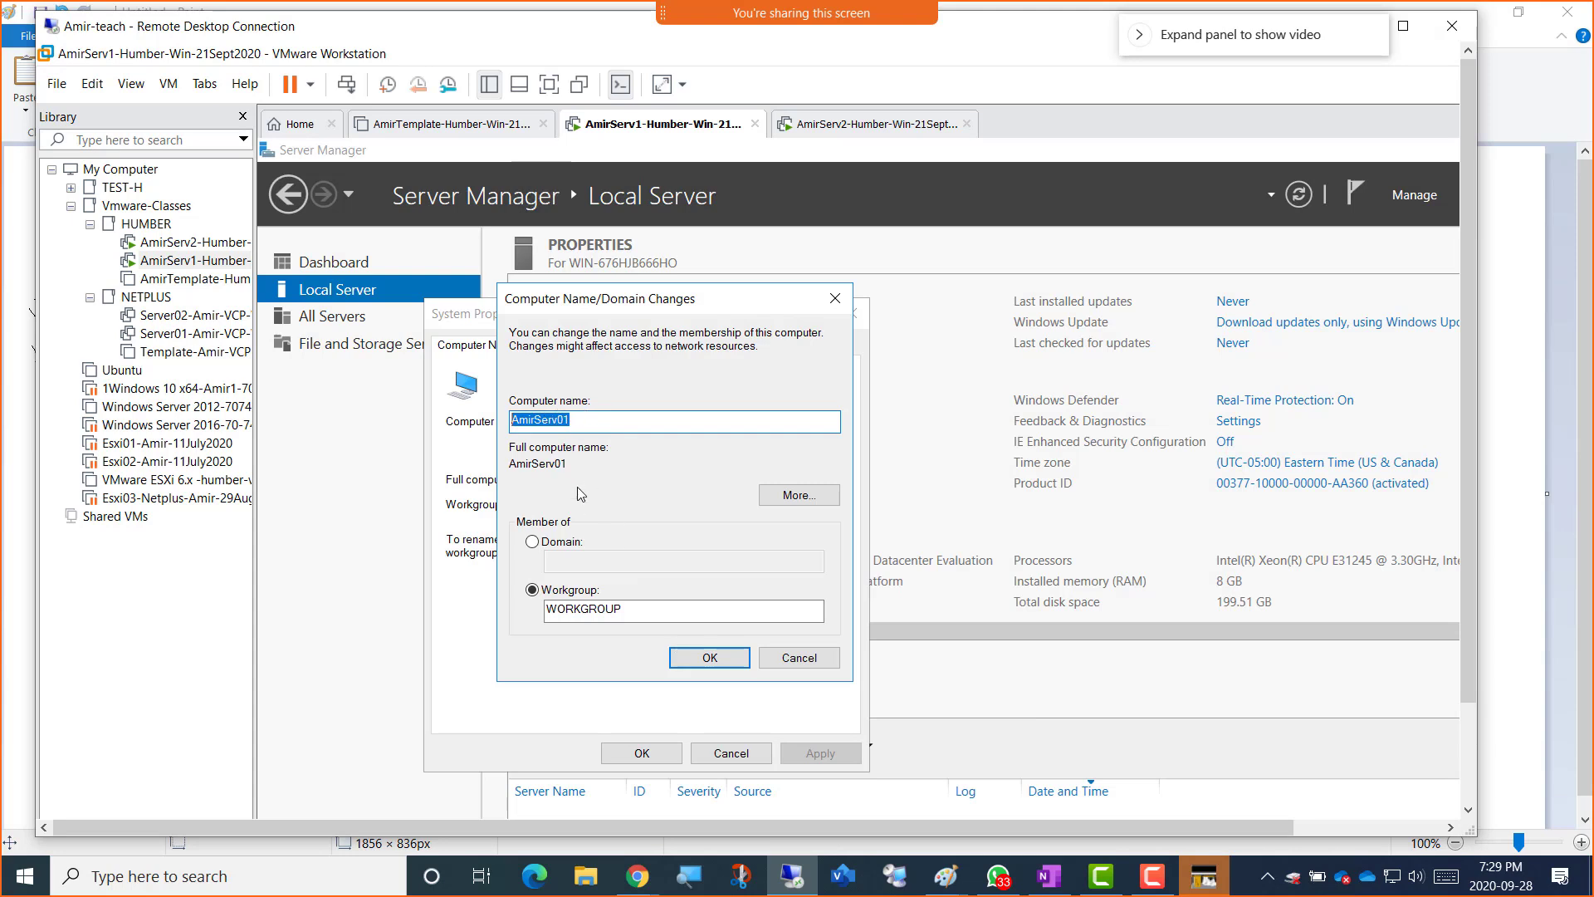
{"action": "left_click", "coordinate": [710, 661]}
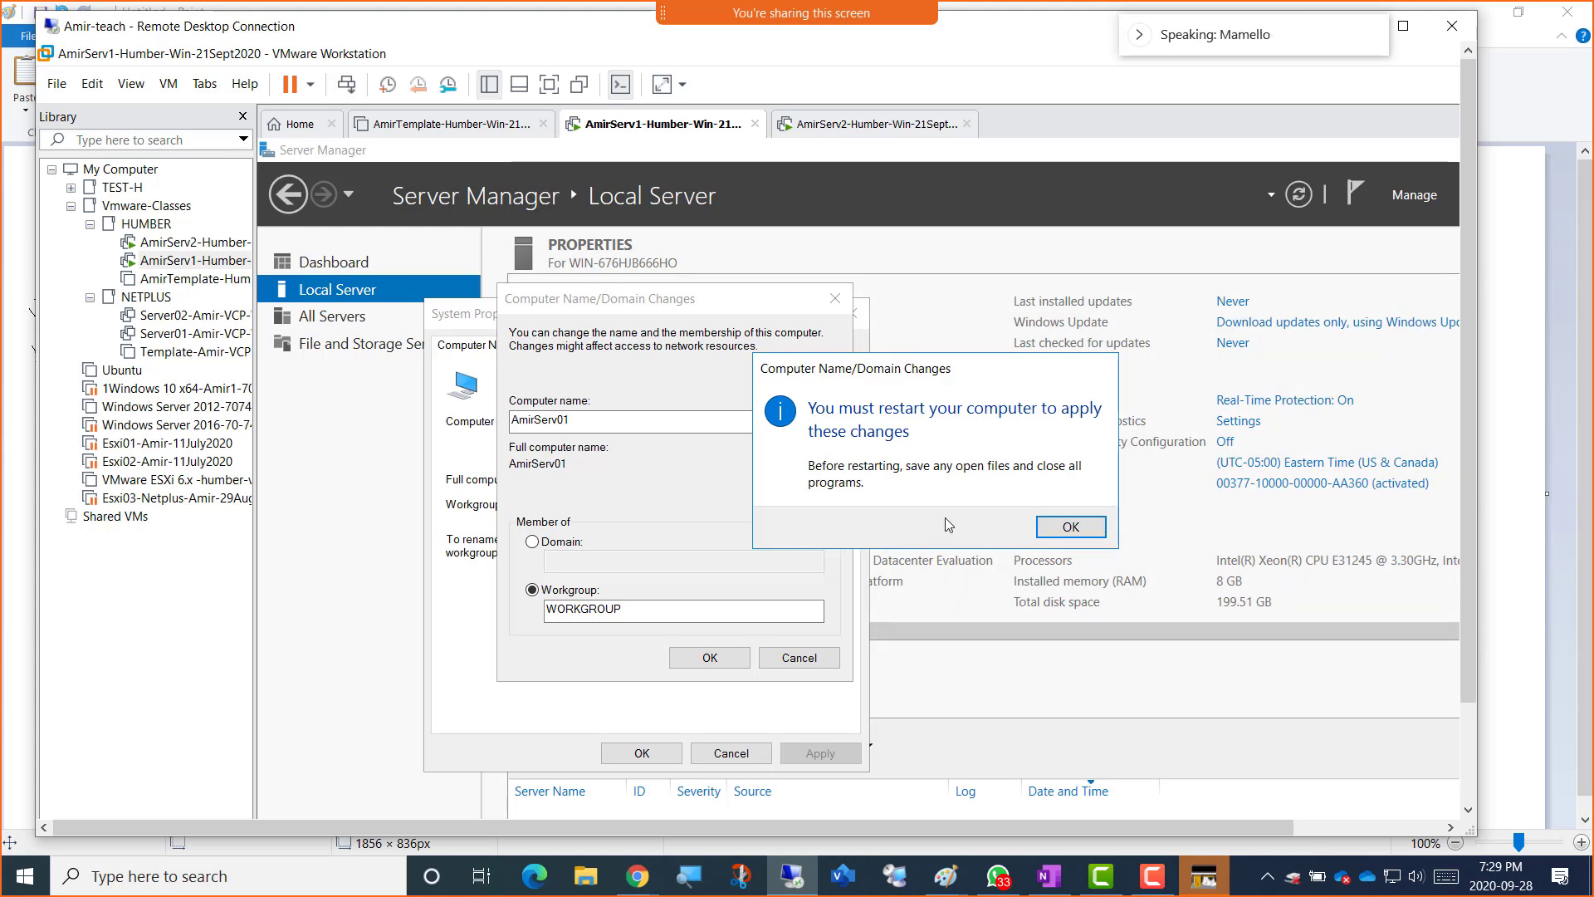
- Acknowledge the restart notice, close System Properties and restart AmirServ1 now
{"action": "left_click", "coordinate": [1073, 530]}
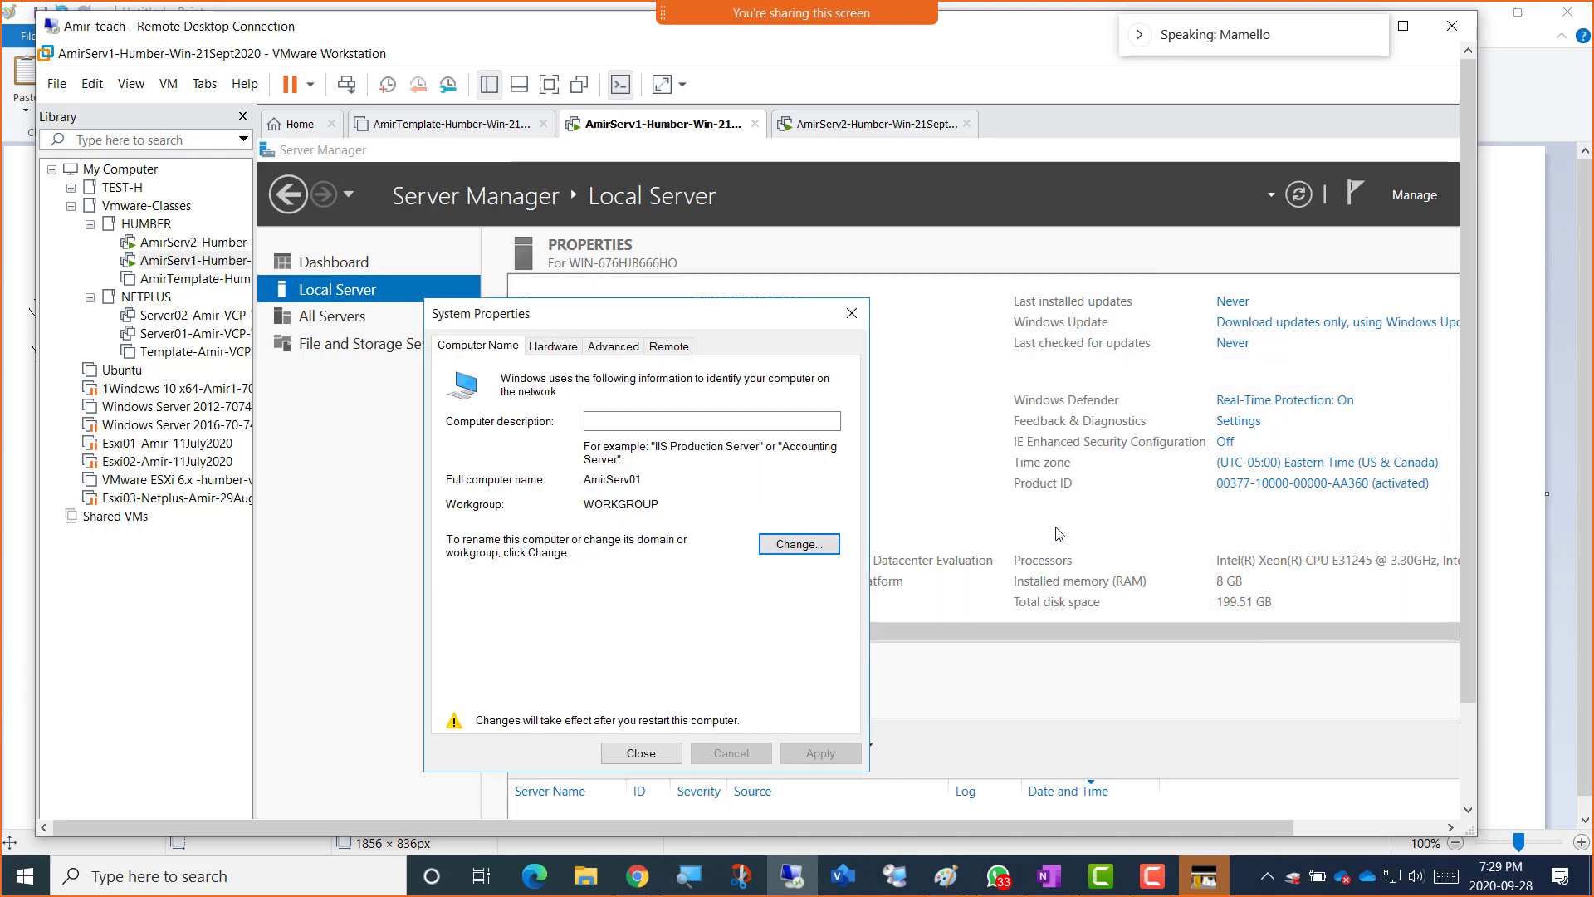
{"action": "left_click", "coordinate": [647, 757]}
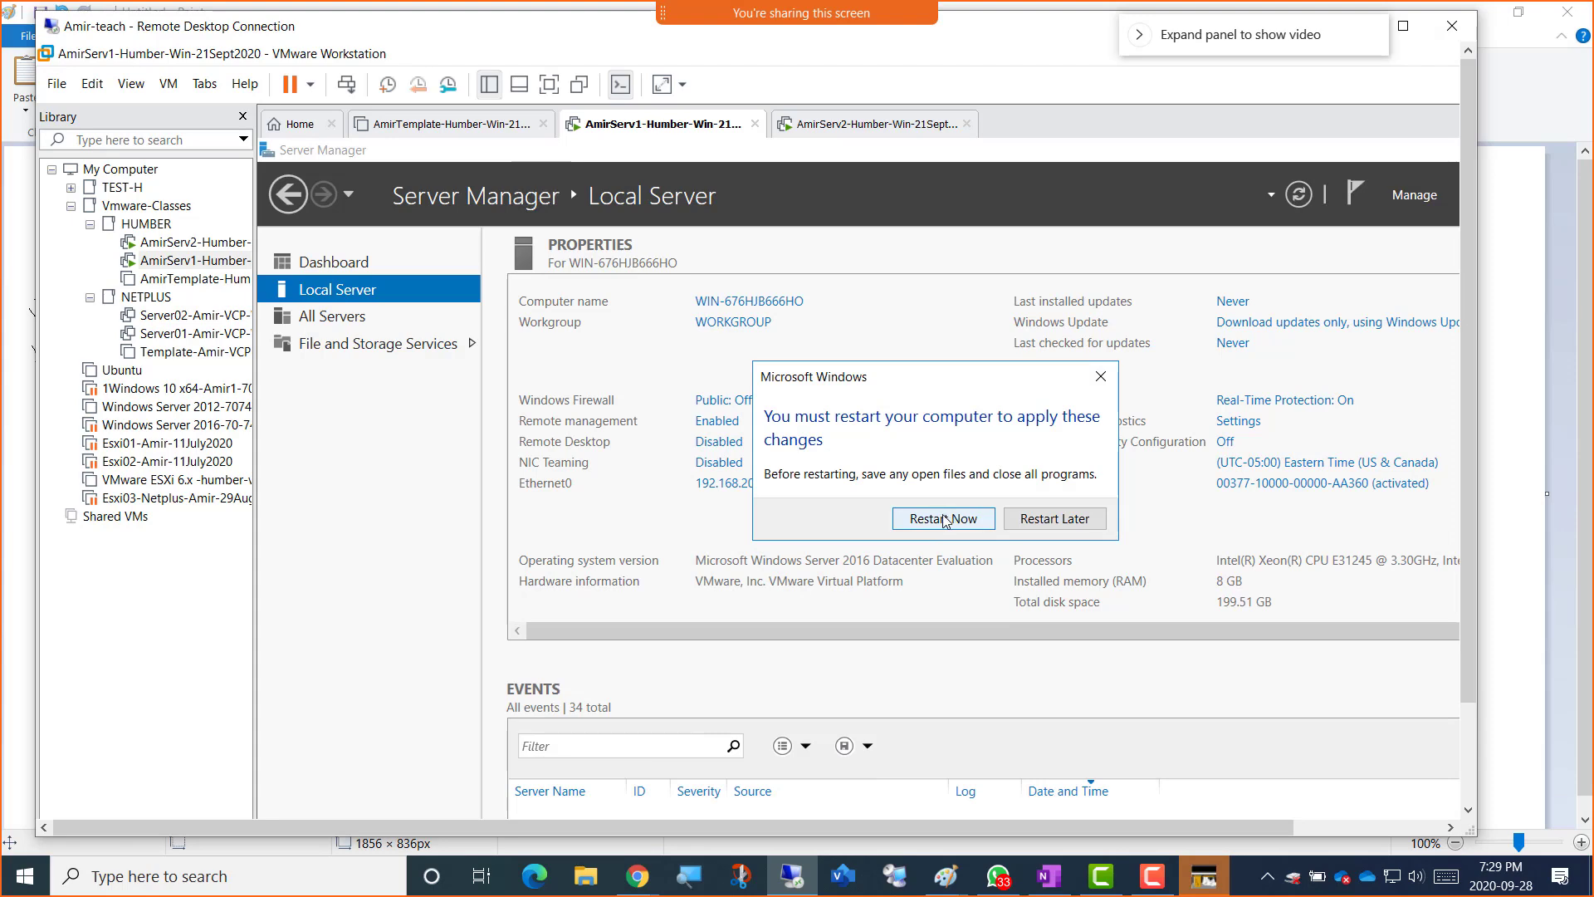
{"action": "left_click", "coordinate": [944, 519]}
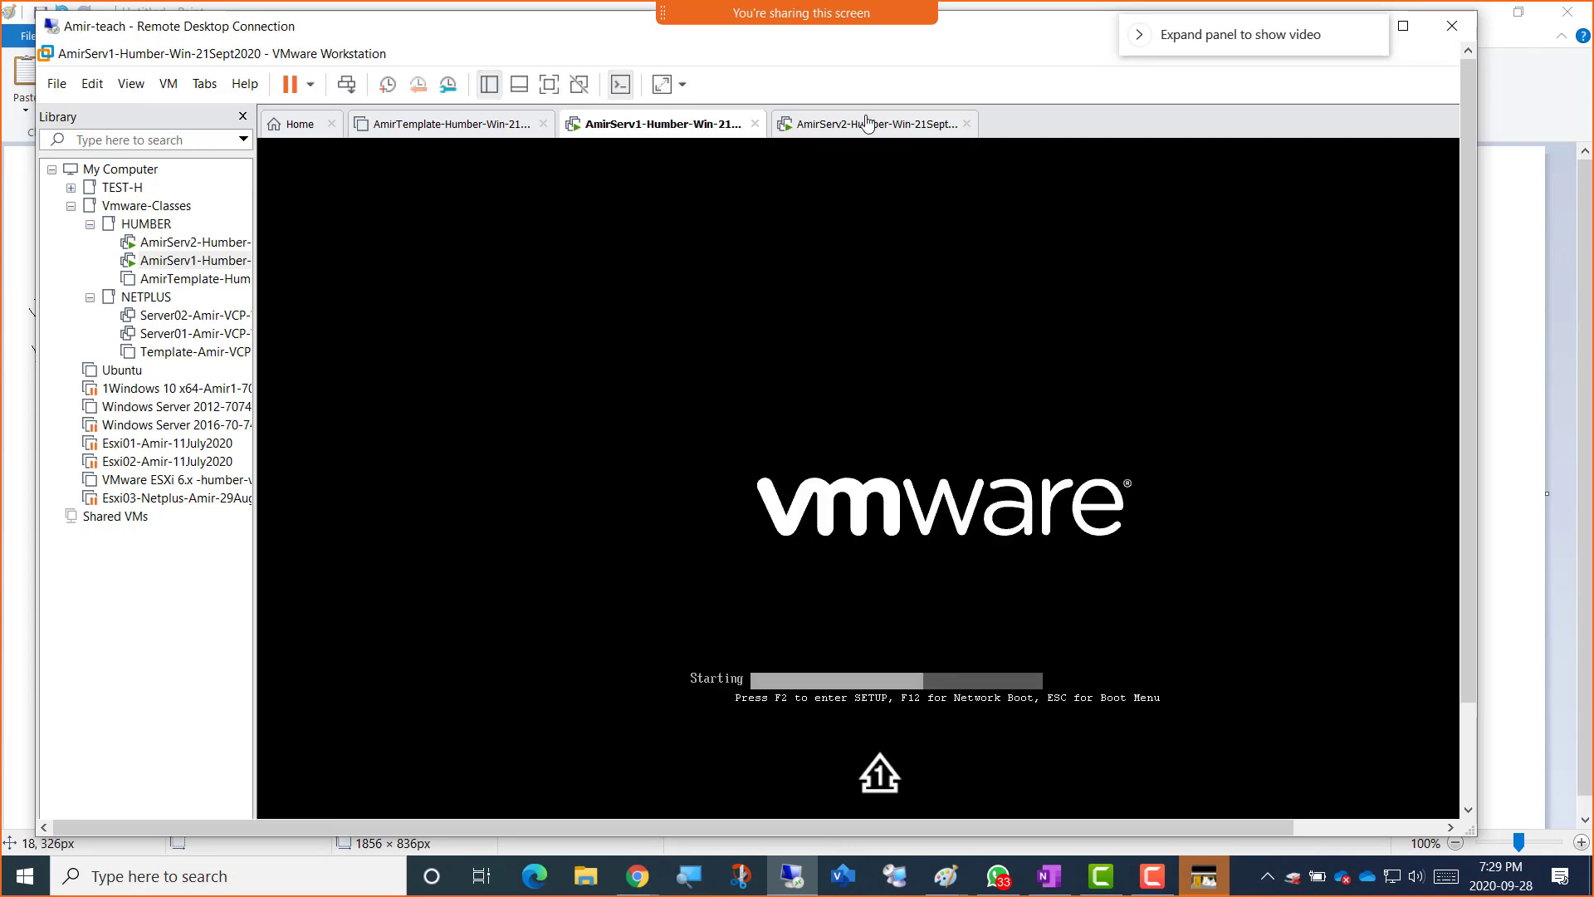
{"action": "left_click", "coordinate": [866, 131]}
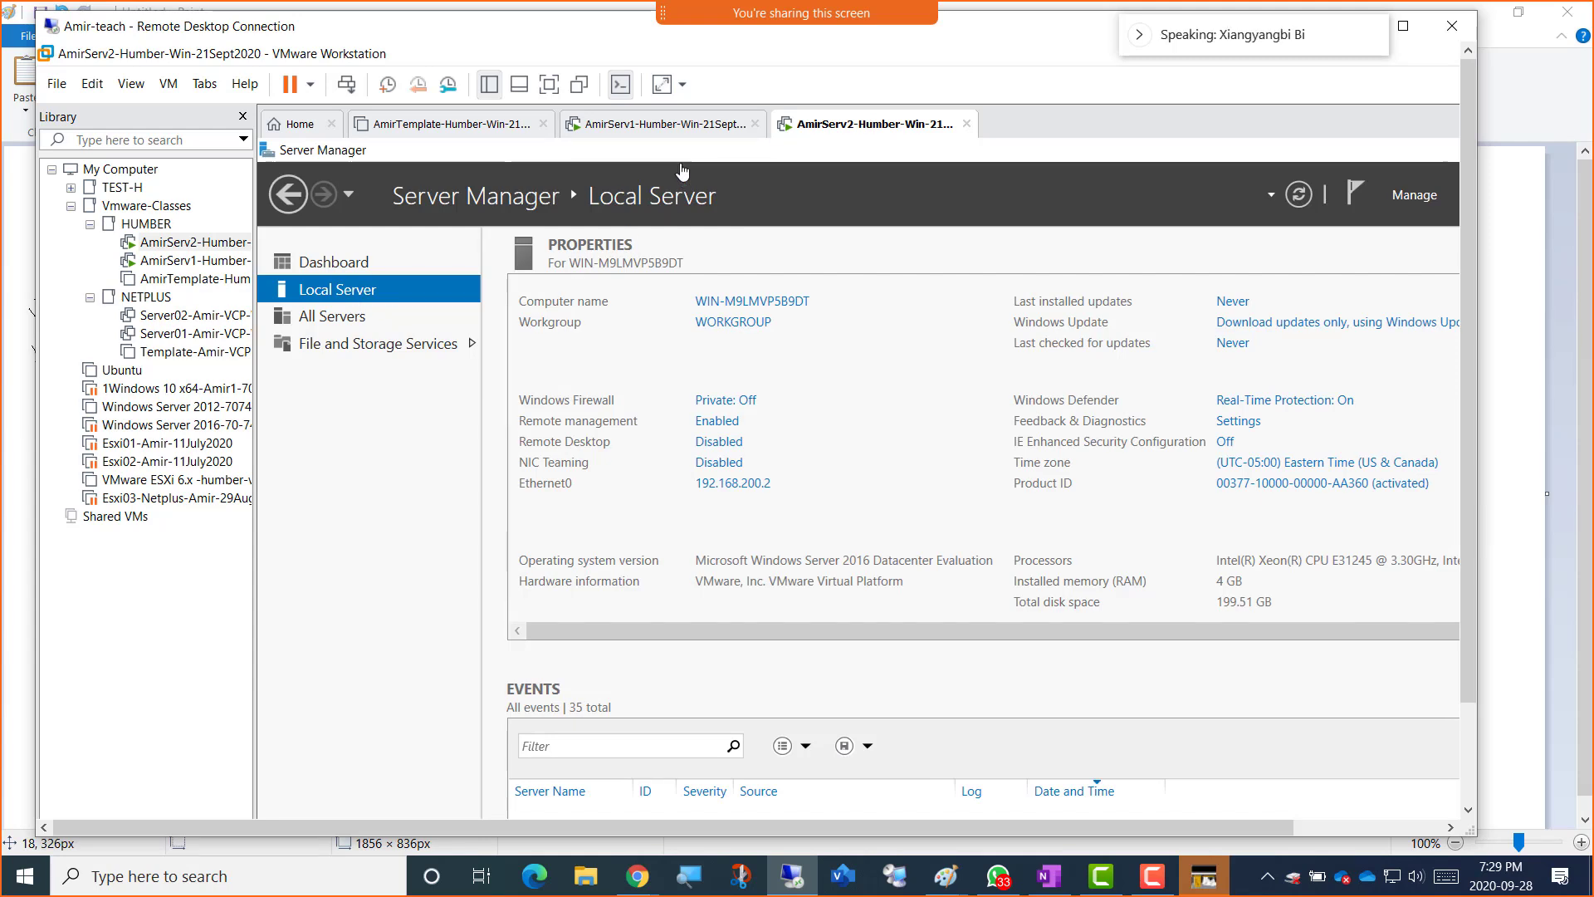
{"action": "left_click", "coordinate": [647, 135]}
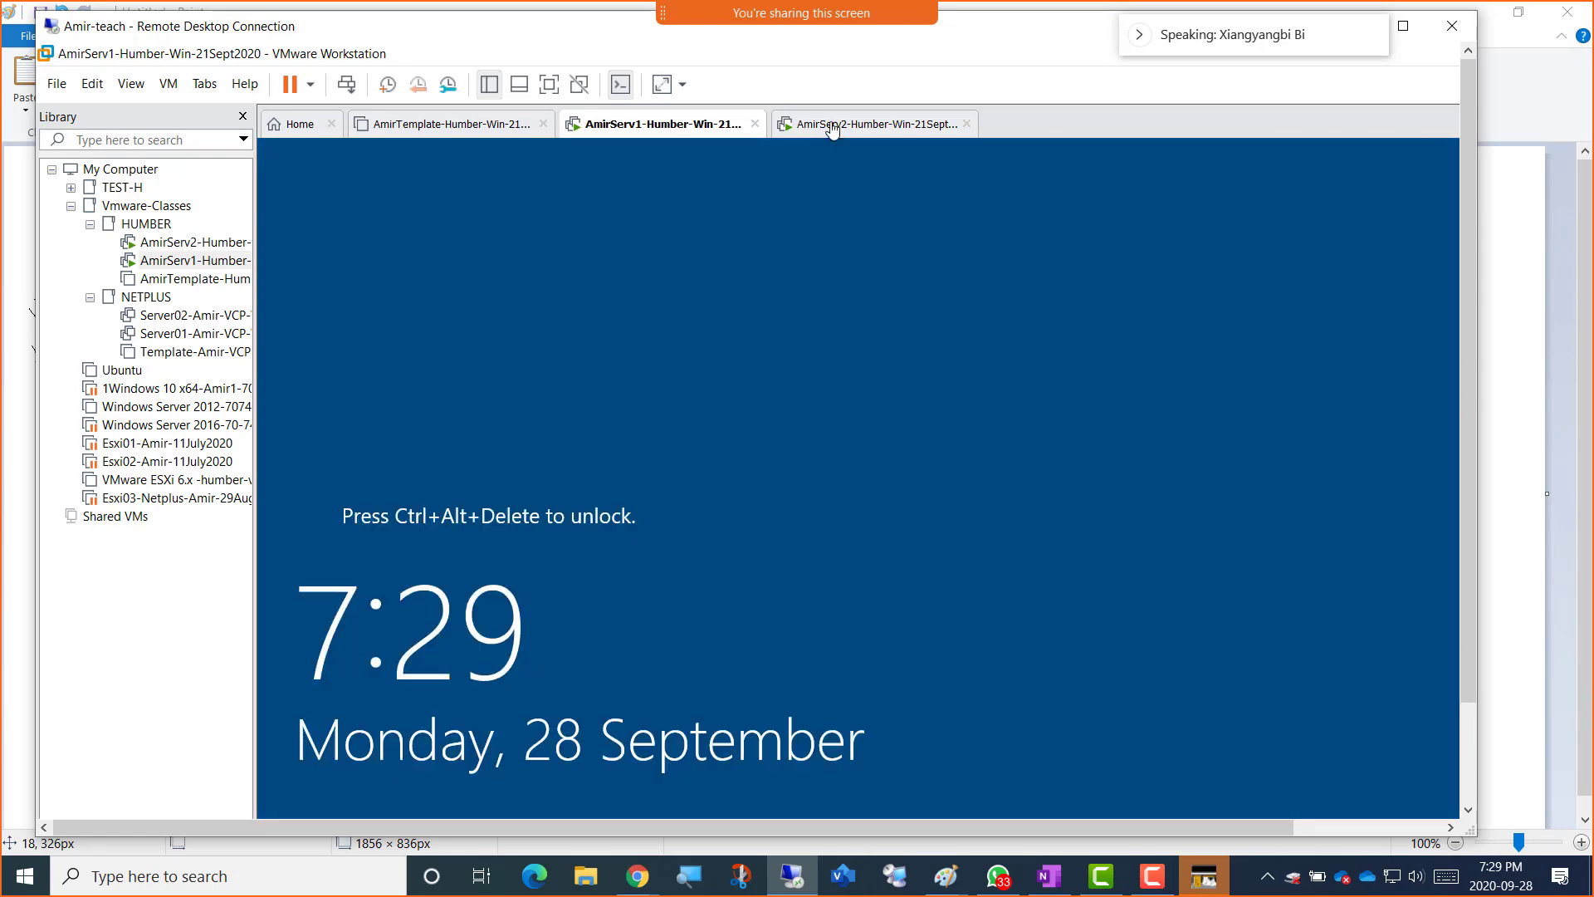
{"action": "left_click", "coordinate": [830, 130]}
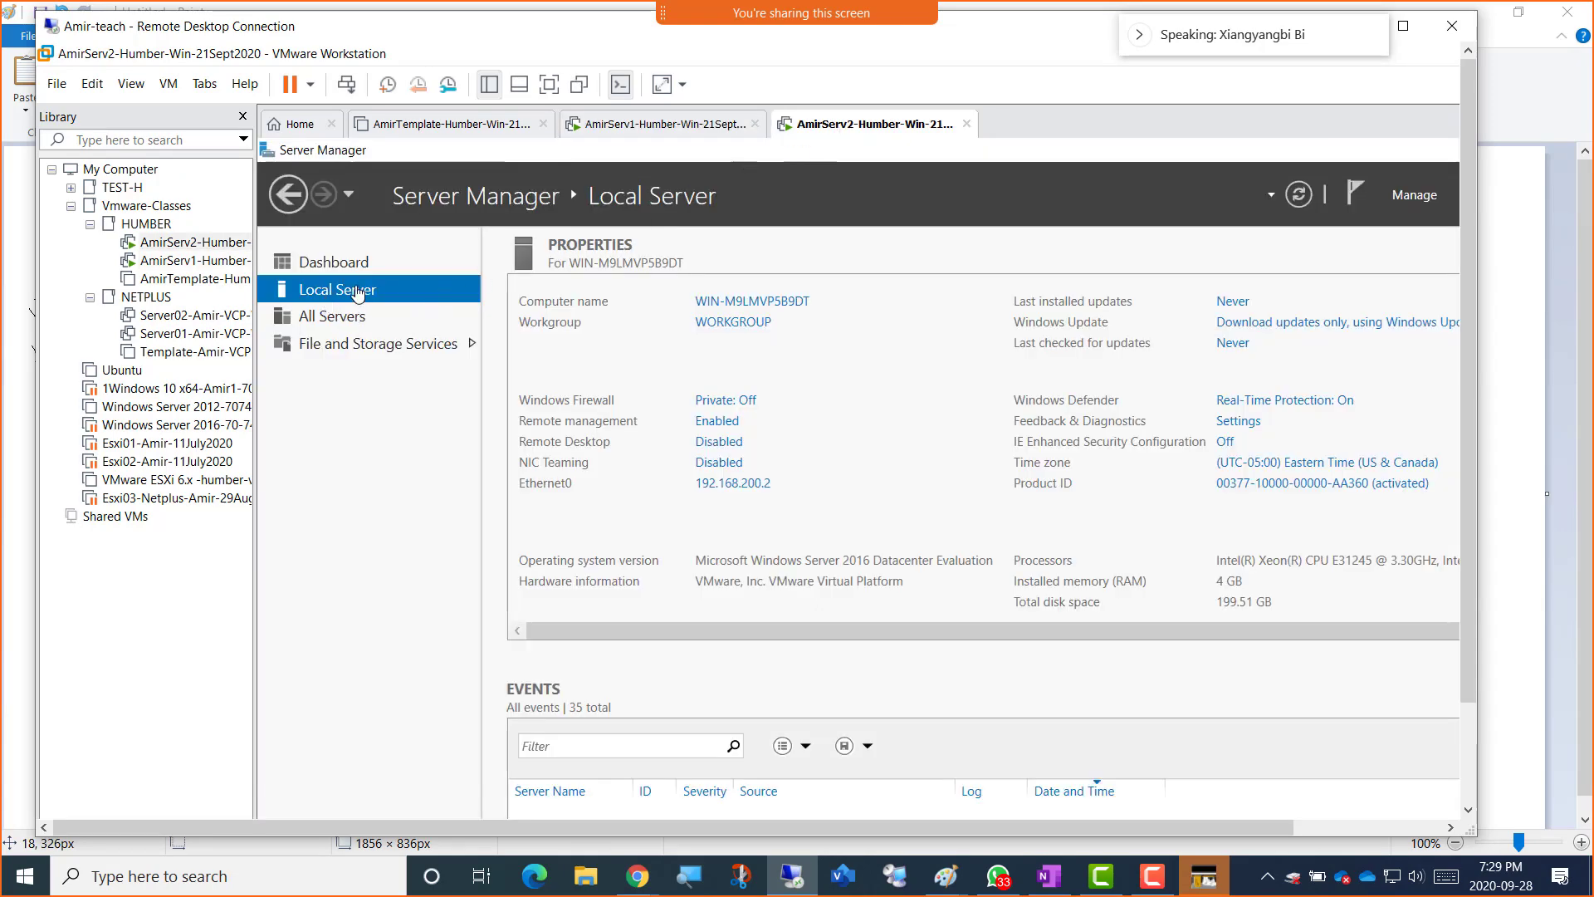
- On AmirServ2, change the computer name to AmirServ2 through System Properties
{"action": "left_click", "coordinate": [741, 302]}
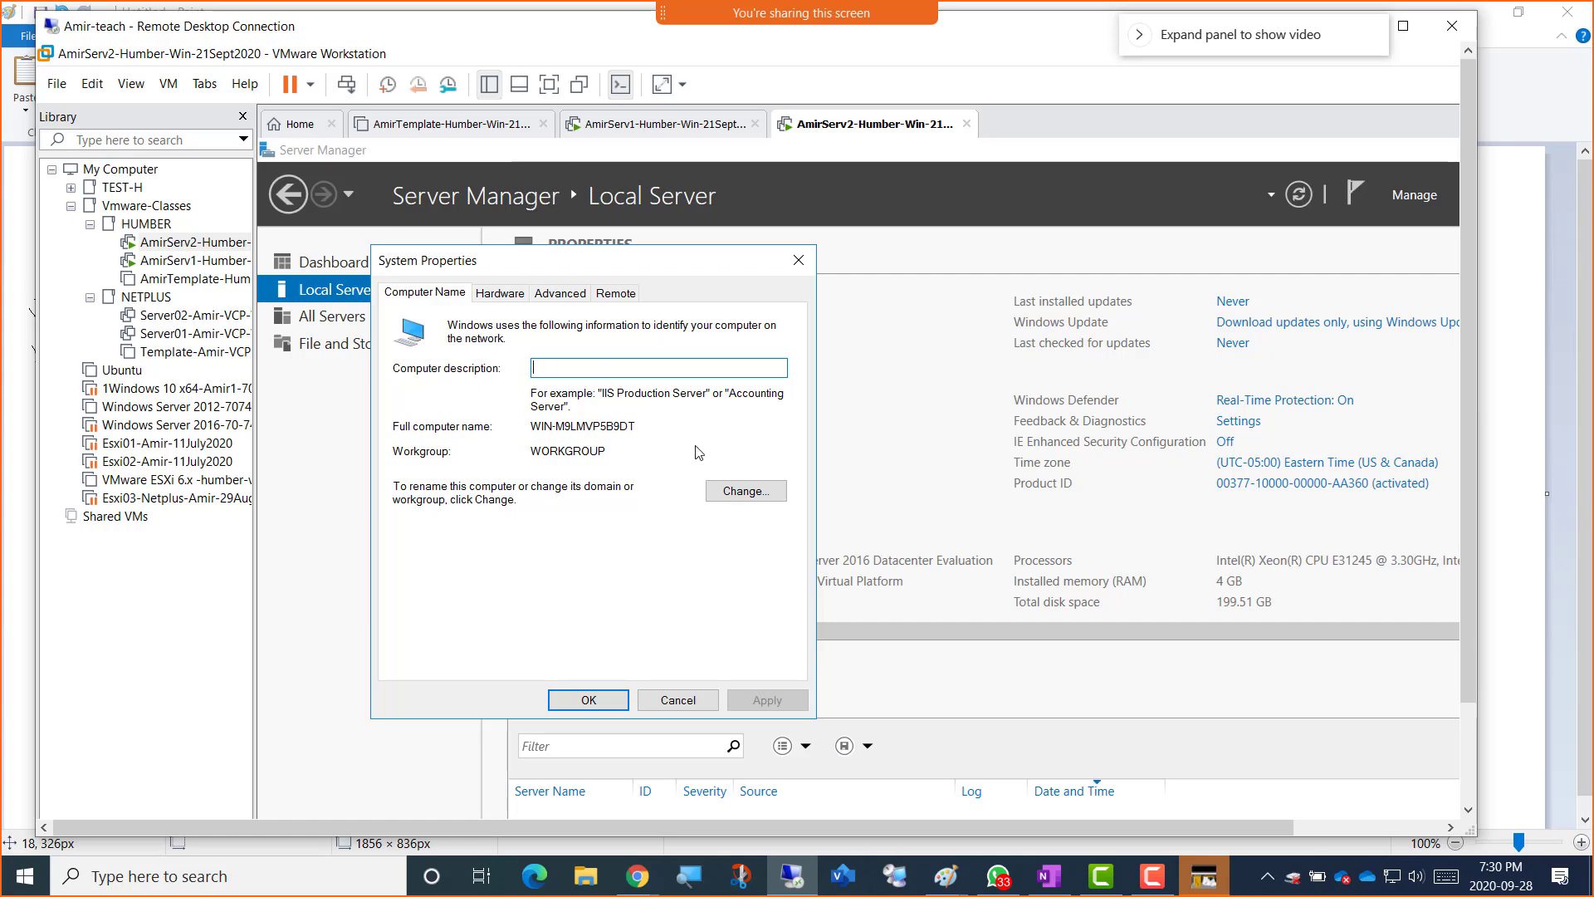
{"action": "left_click", "coordinate": [743, 493]}
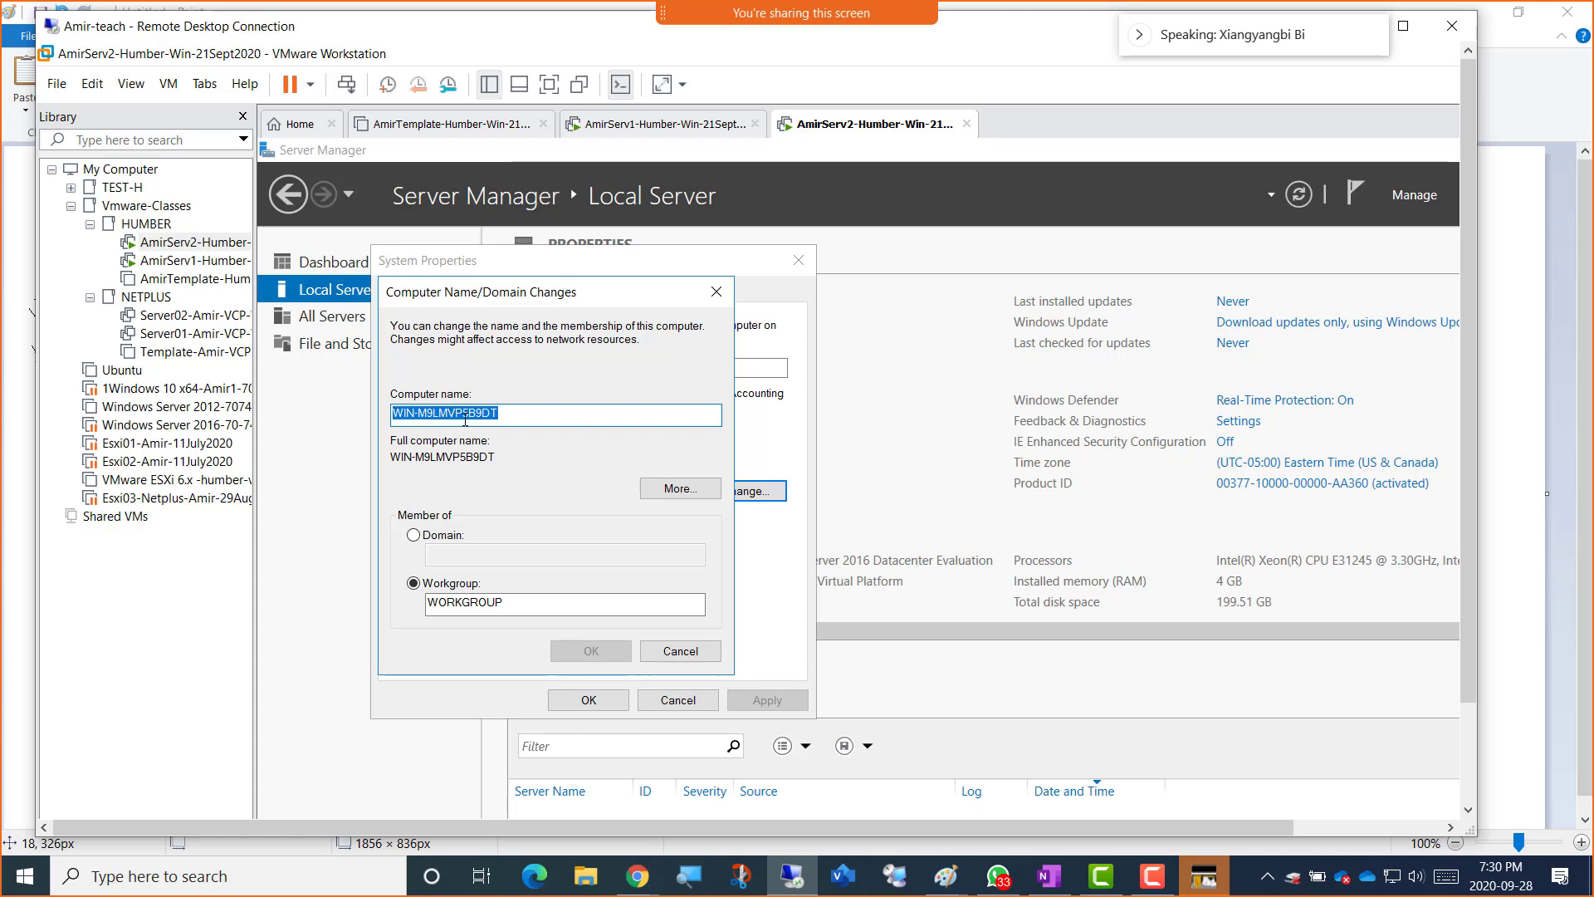
{"action": "type", "text": "Am"}
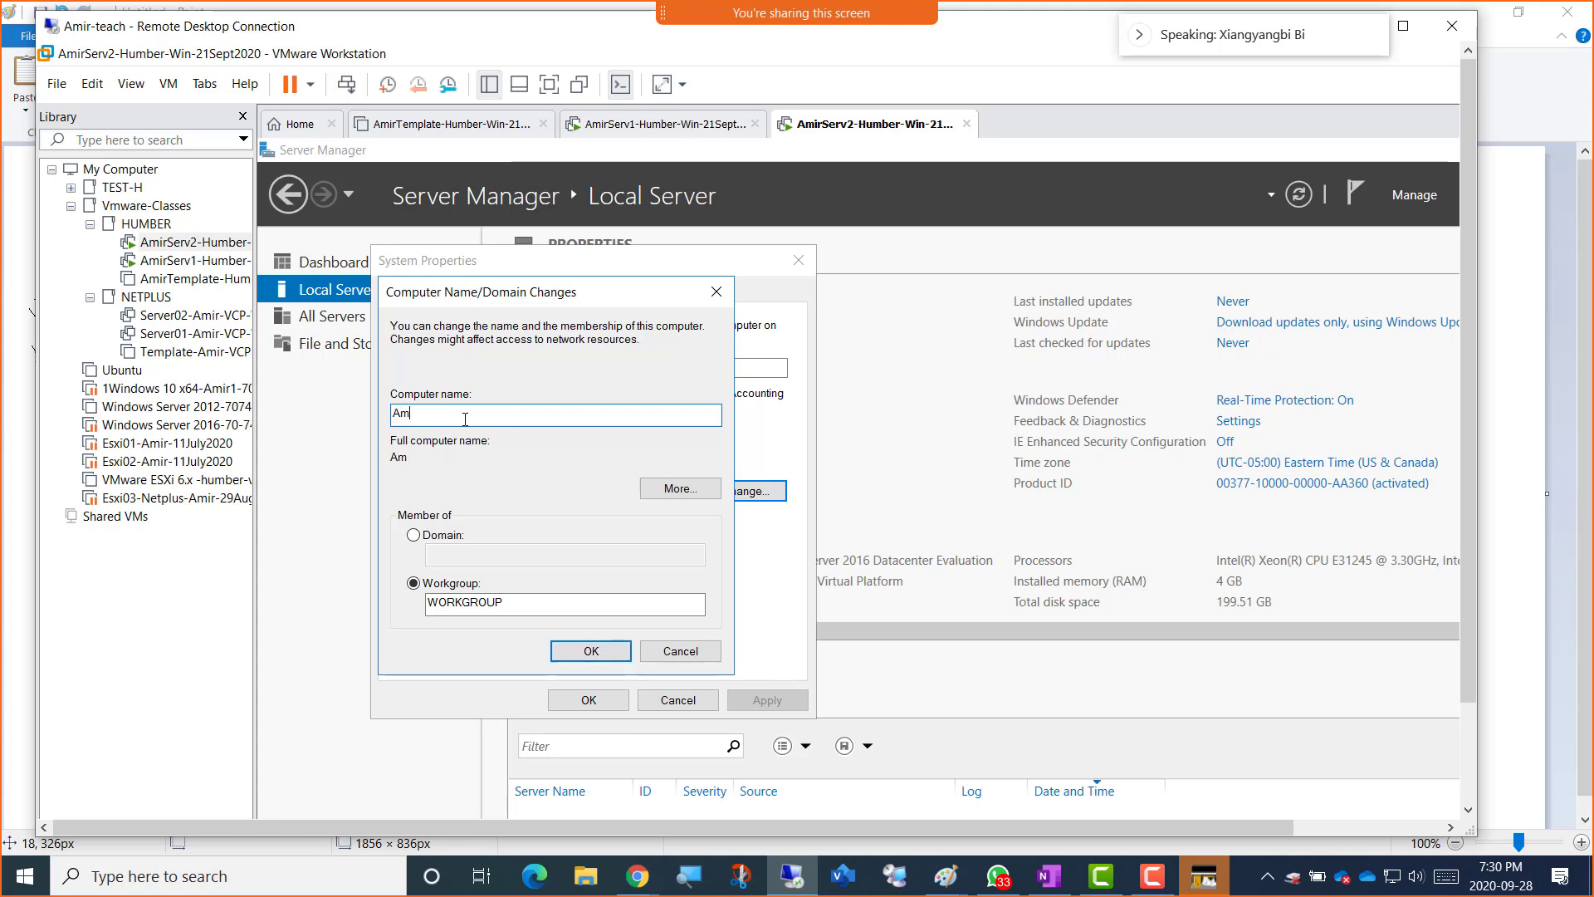
{"action": "type", "text": "irServ2"}
{"action": "left_click", "coordinate": [591, 652]}
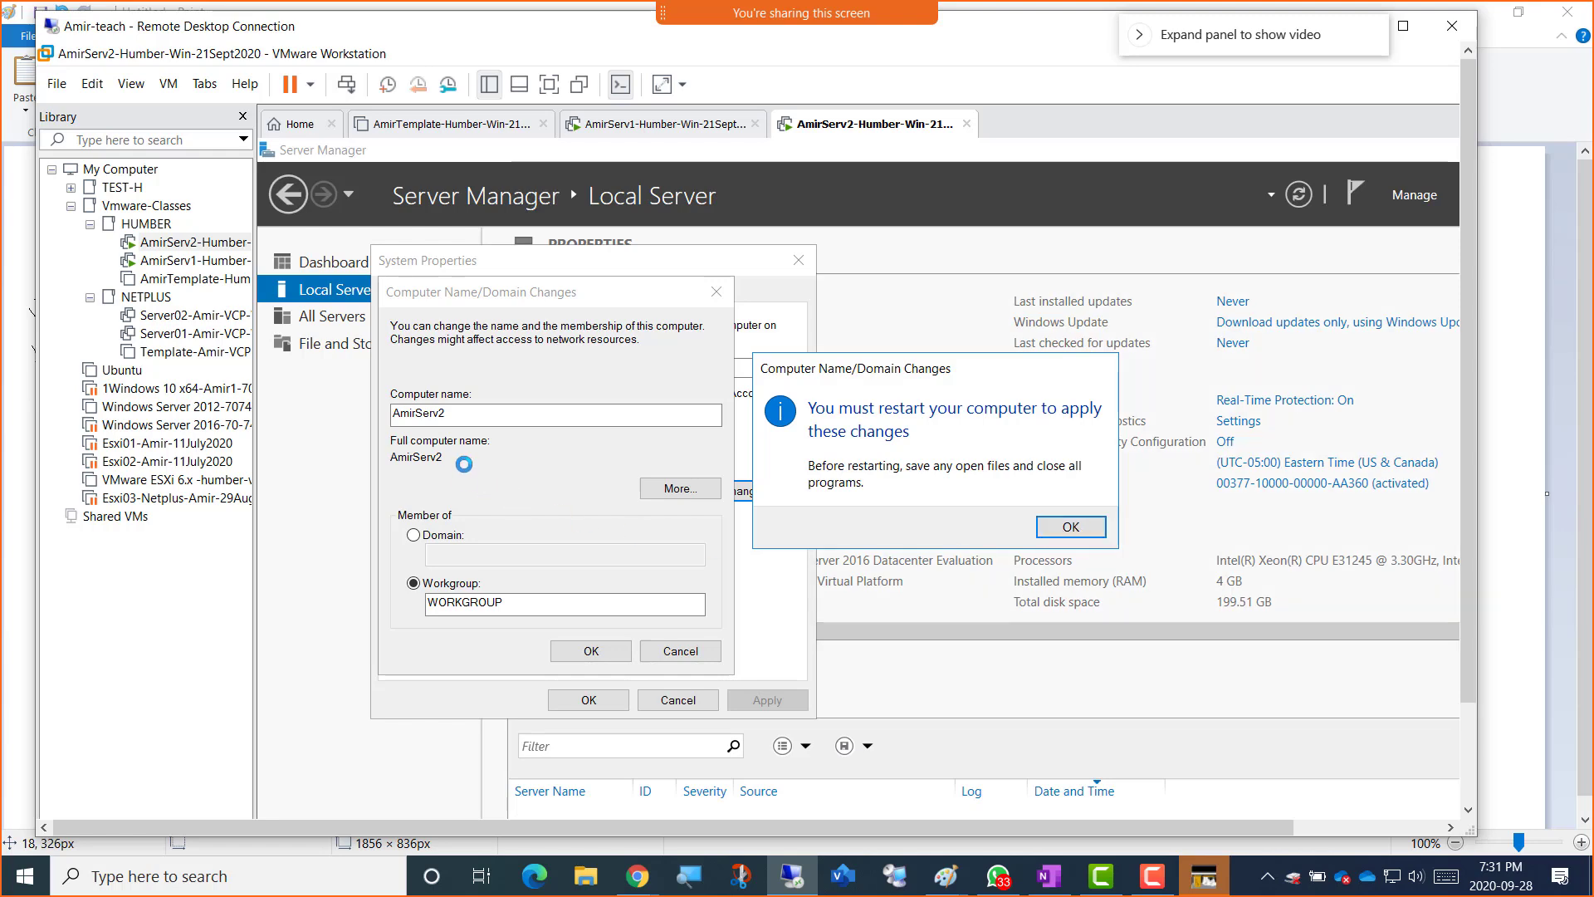
- Acknowledge the restart notice, close System Properties and restart AmirServ2 now
{"action": "left_click", "coordinate": [1068, 535]}
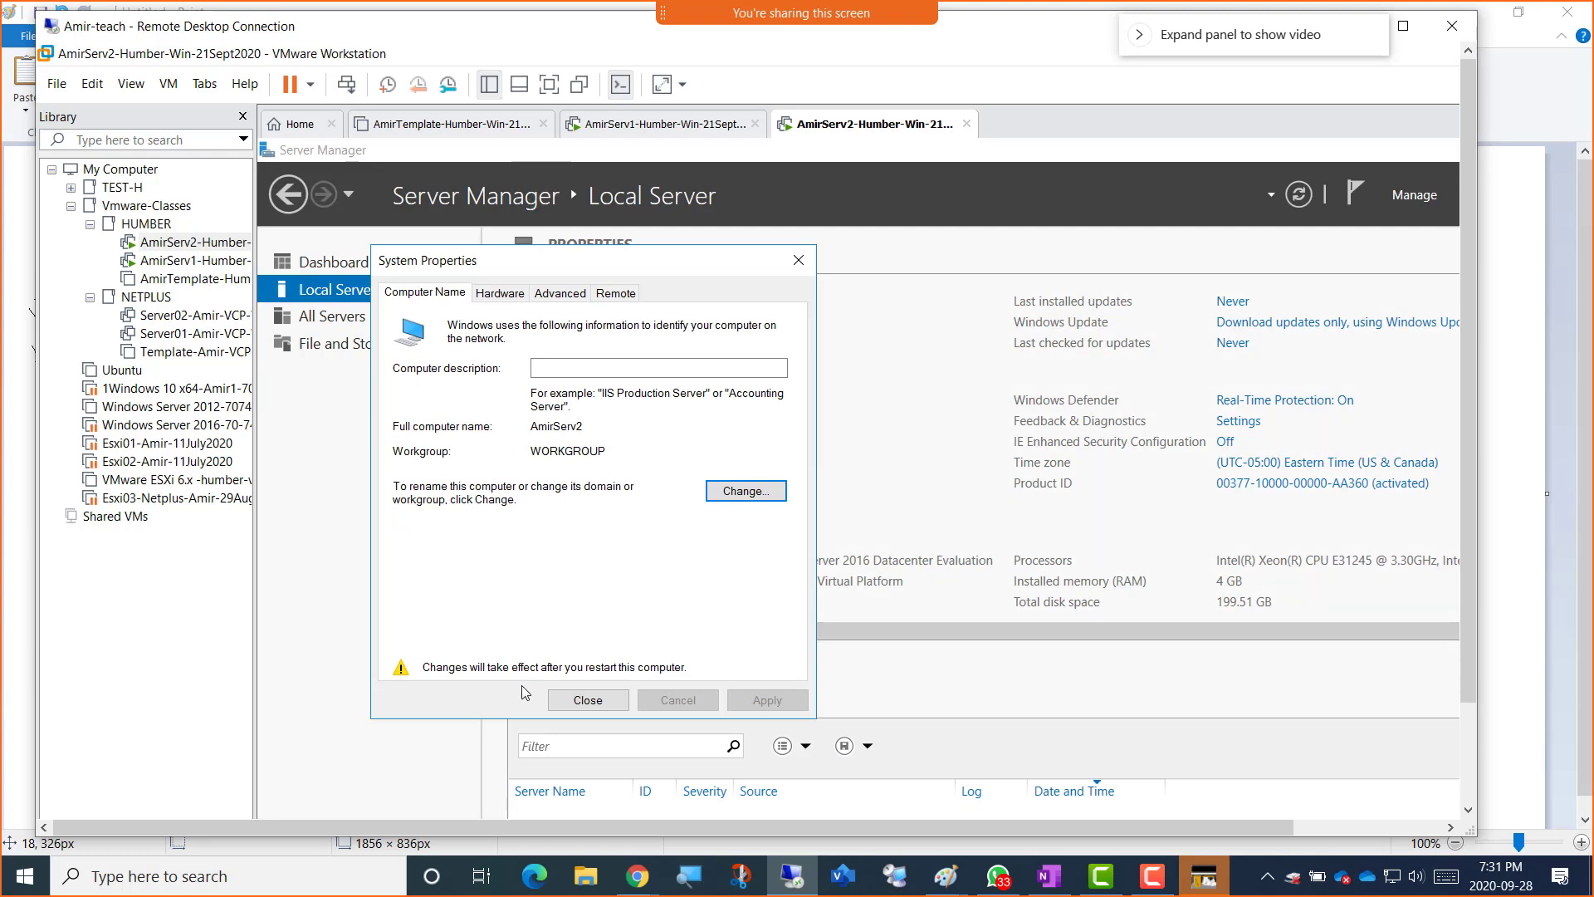
{"action": "left_click", "coordinate": [563, 701]}
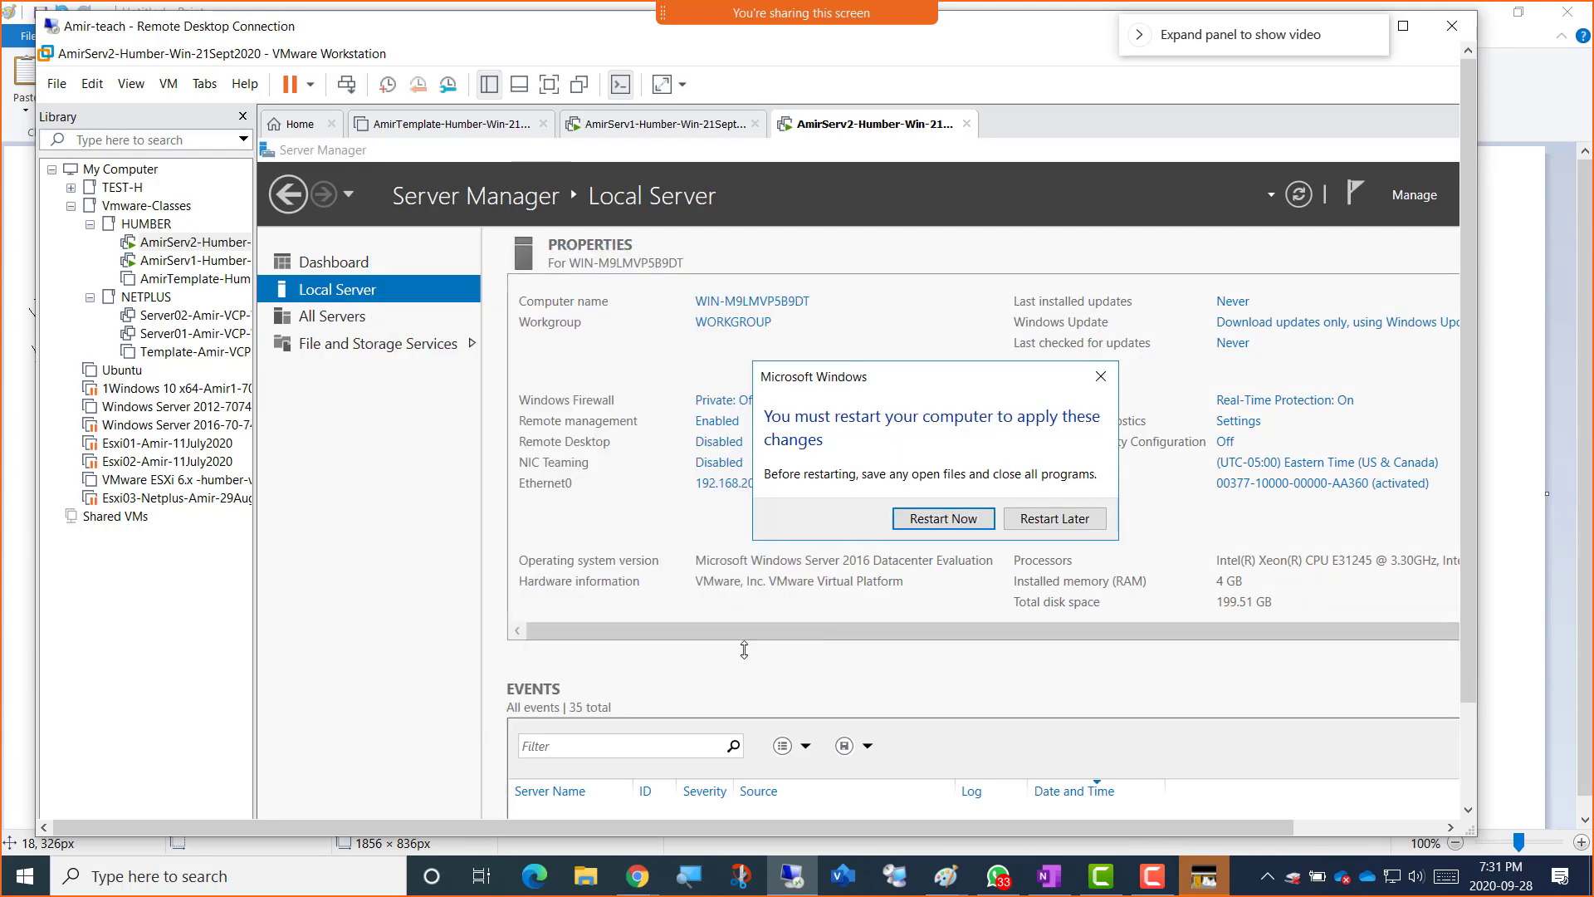
{"action": "left_click", "coordinate": [949, 521]}
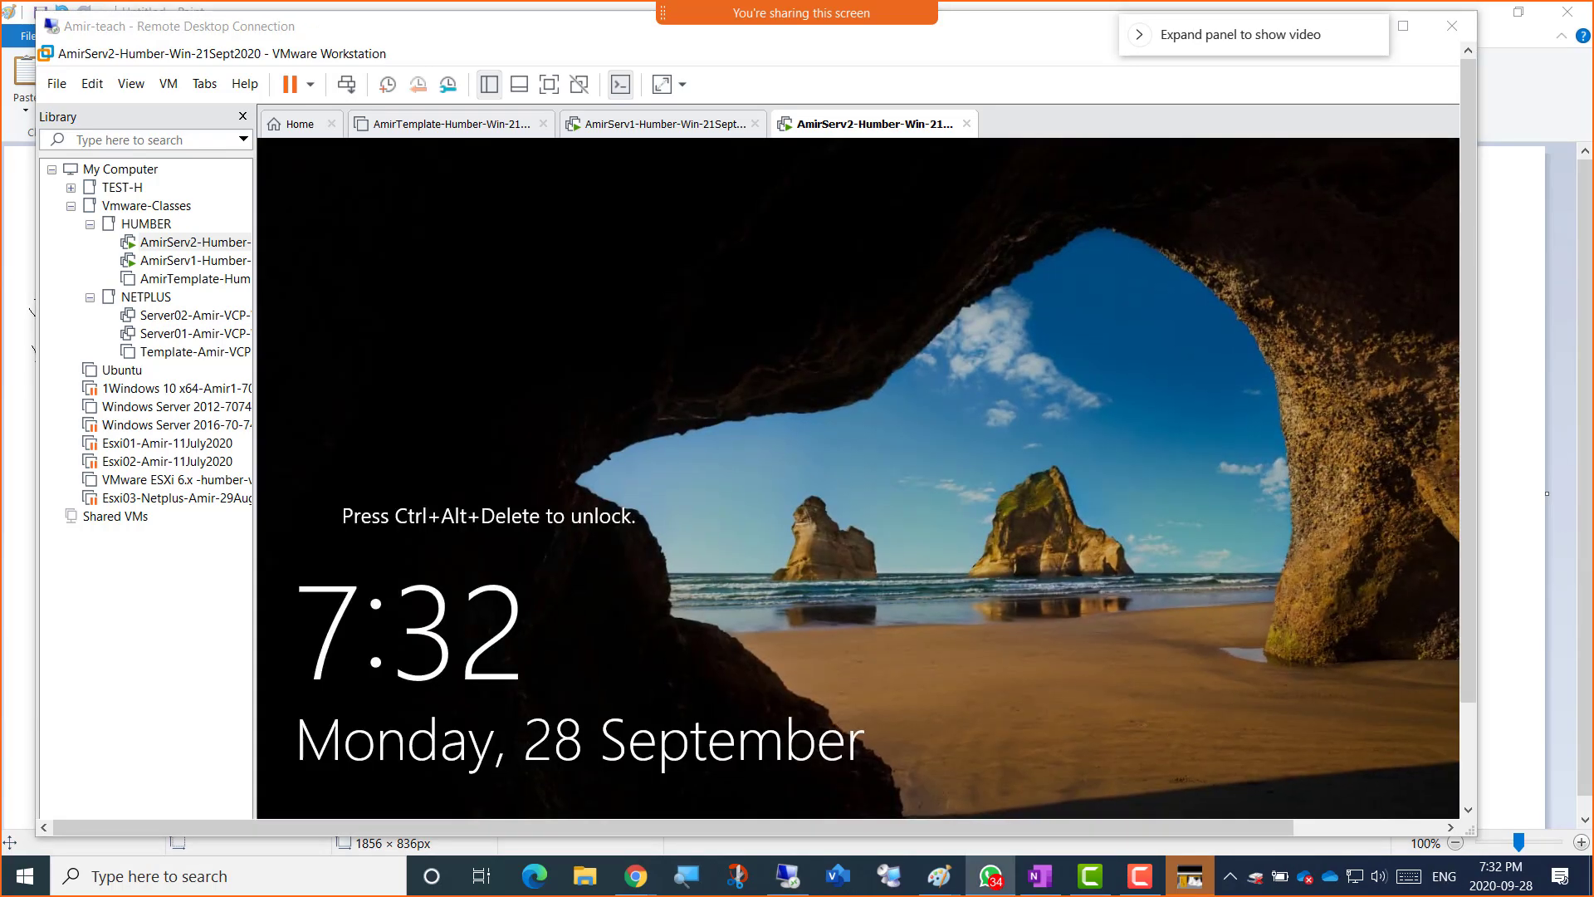
{"action": "left_click_drag", "start_coordinate": [1593, 10], "coordinate": [581, 17]}
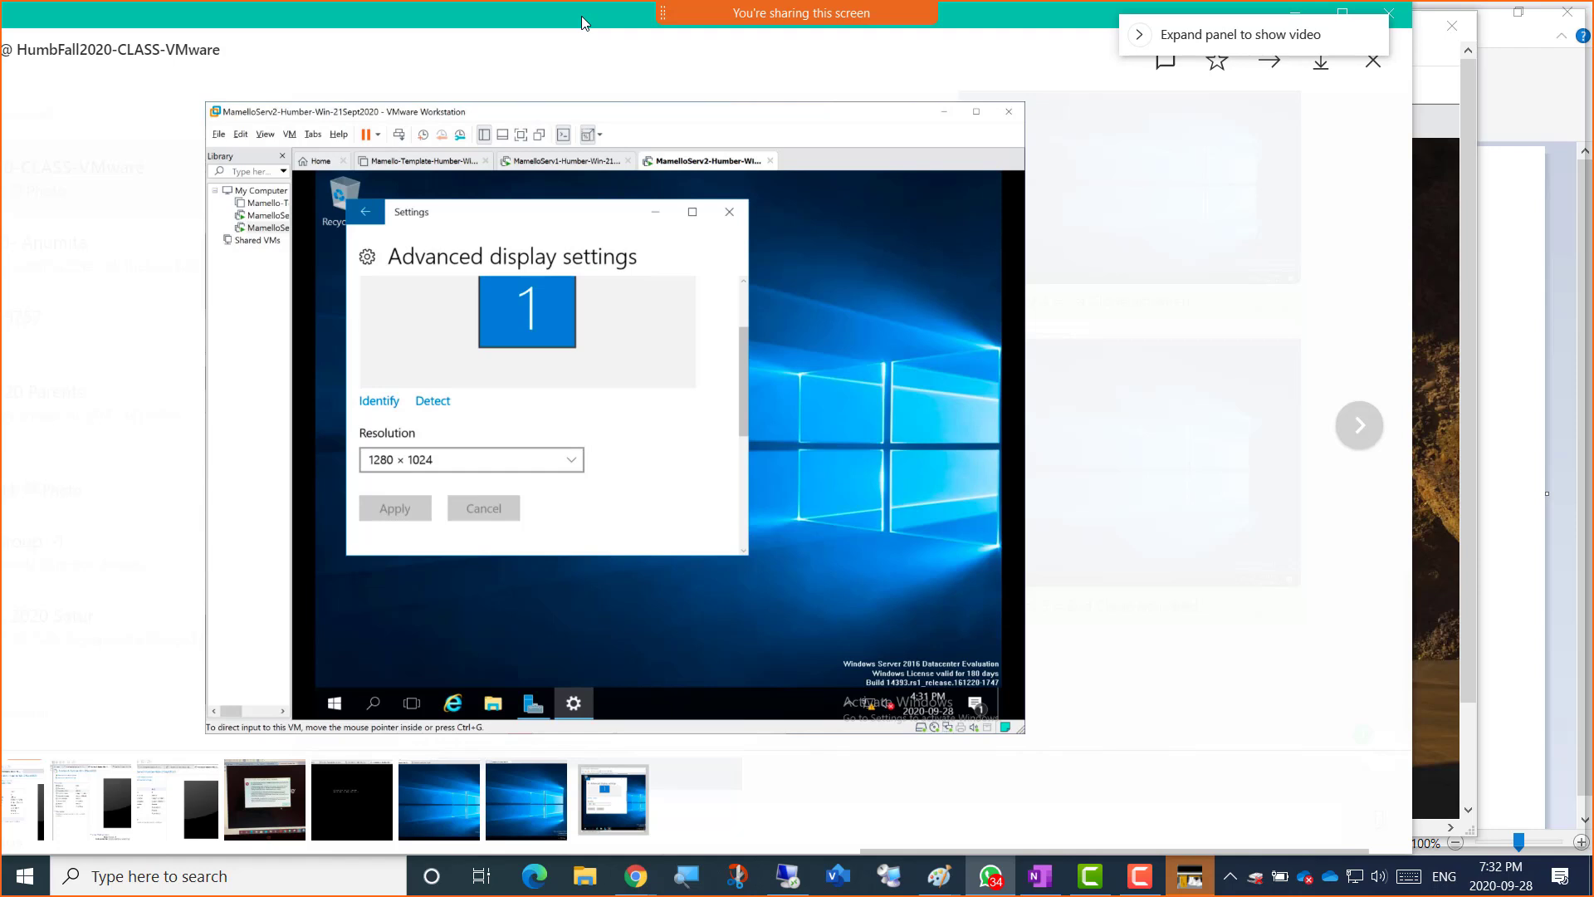
{"action": "mouse_move", "coordinate": [581, 16]}
{"action": "left_mouse_down"}
{"action": "mouse_move", "coordinate": [554, 25]}
{"action": "mouse_move", "coordinate": [572, 33]}
{"action": "left_mouse_up"}
{"action": "left_click", "coordinate": [1592, 877]}
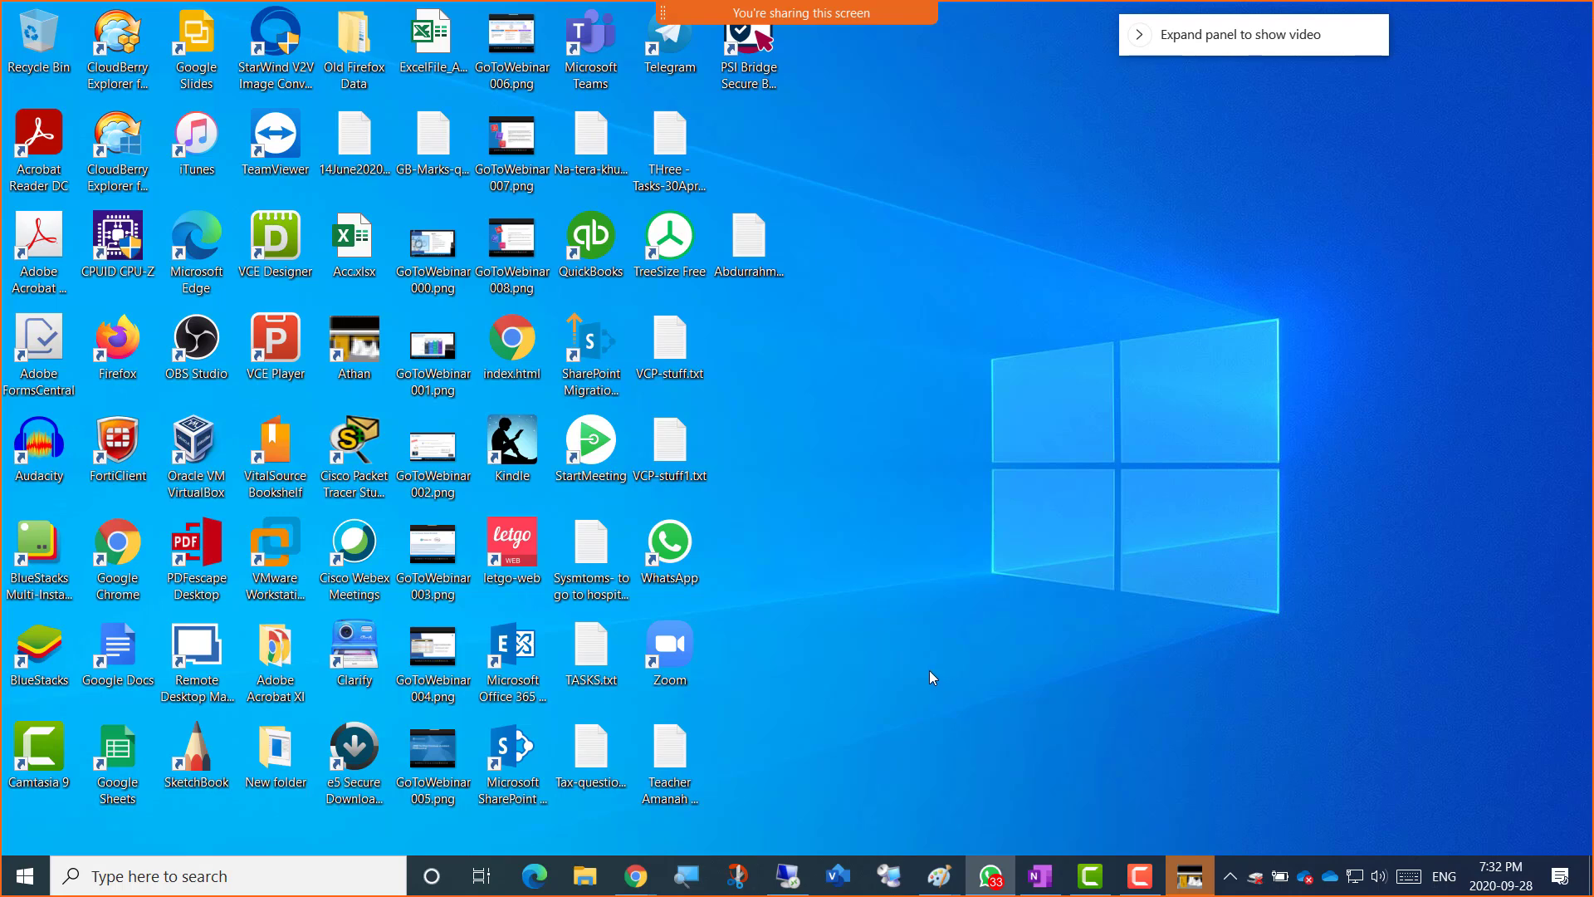
- Start a snapshot of AmirServ1 with the description lines Activated, Static IP Given and Renamed
{"action": "left_click", "coordinate": [787, 877]}
{"action": "left_click", "coordinate": [655, 133]}
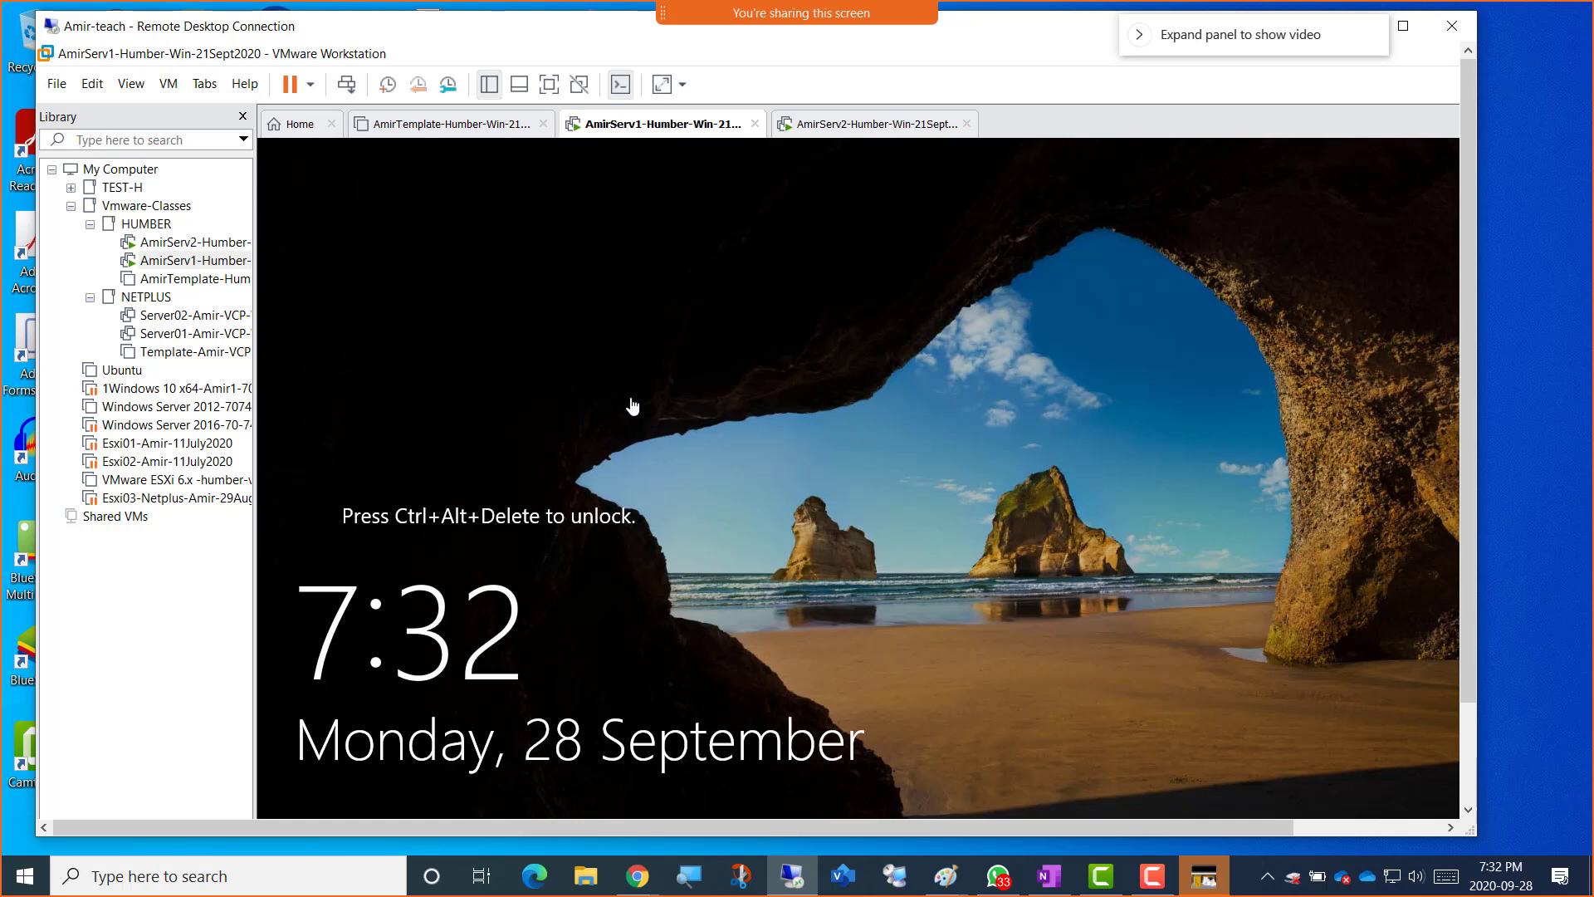
{"action": "right_click", "coordinate": [628, 130]}
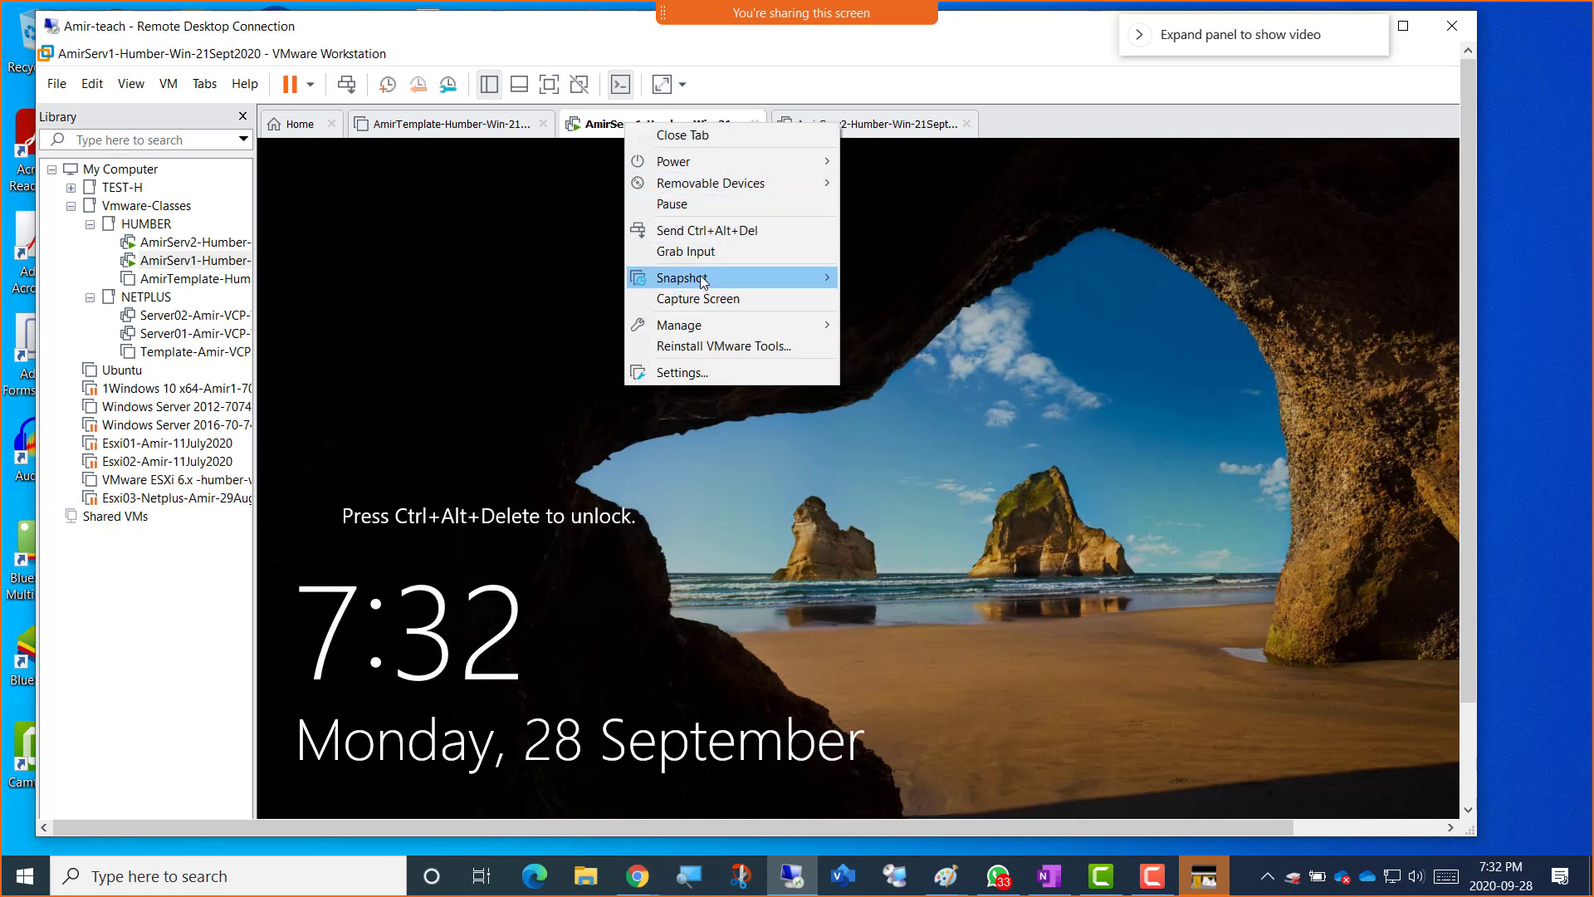
{"action": "mouse_move", "coordinate": [700, 276]}
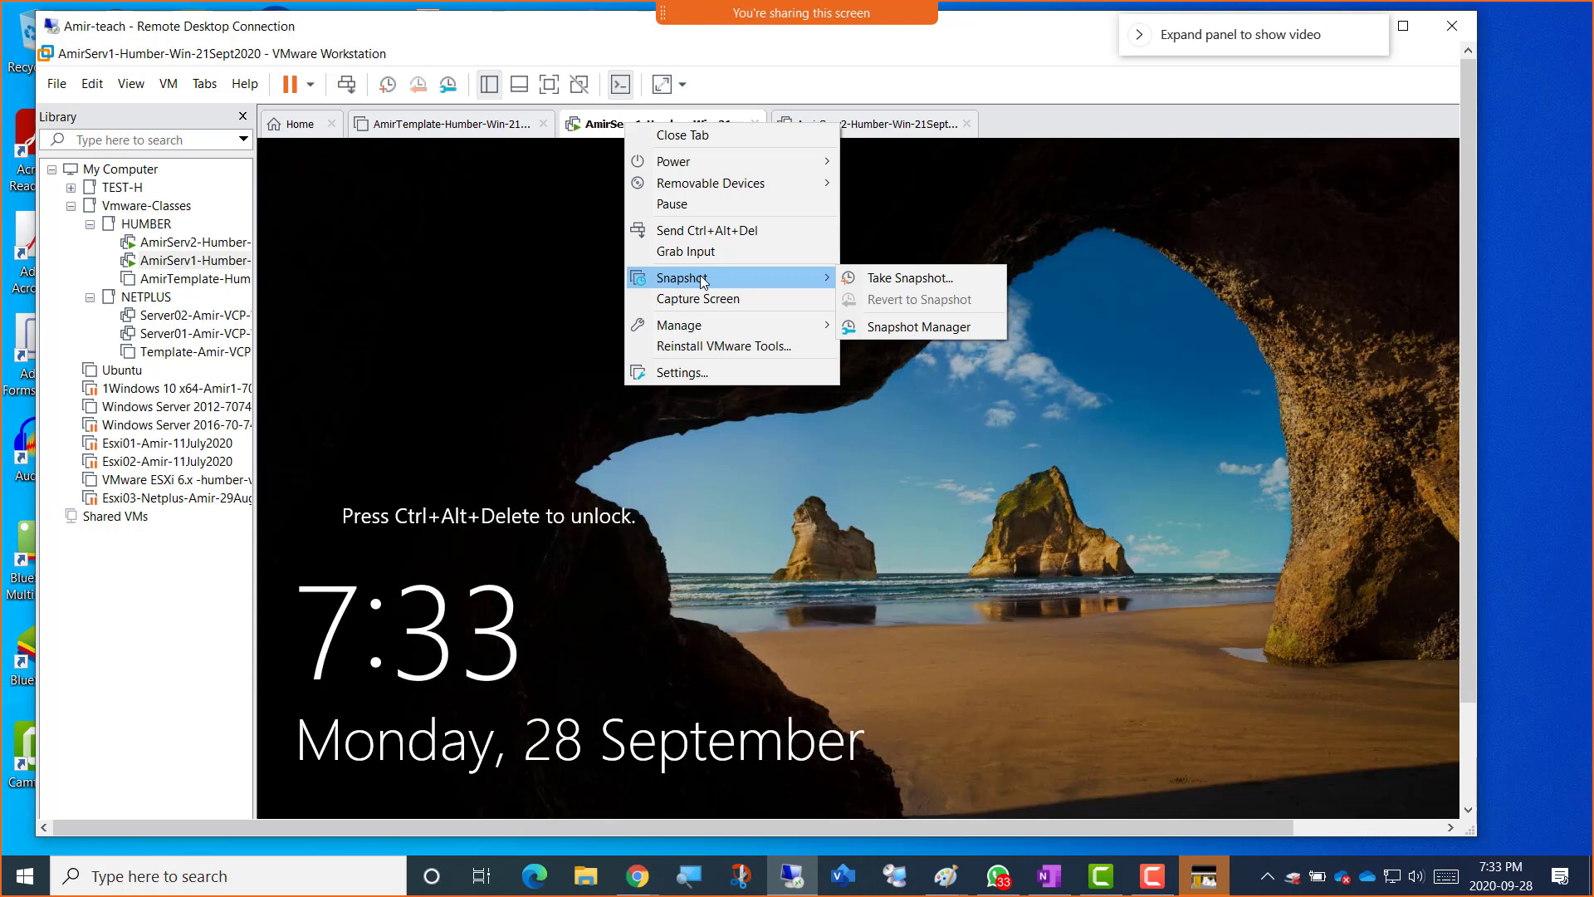
{"action": "mouse_move", "coordinate": [707, 280]}
{"action": "left_click", "coordinate": [950, 276]}
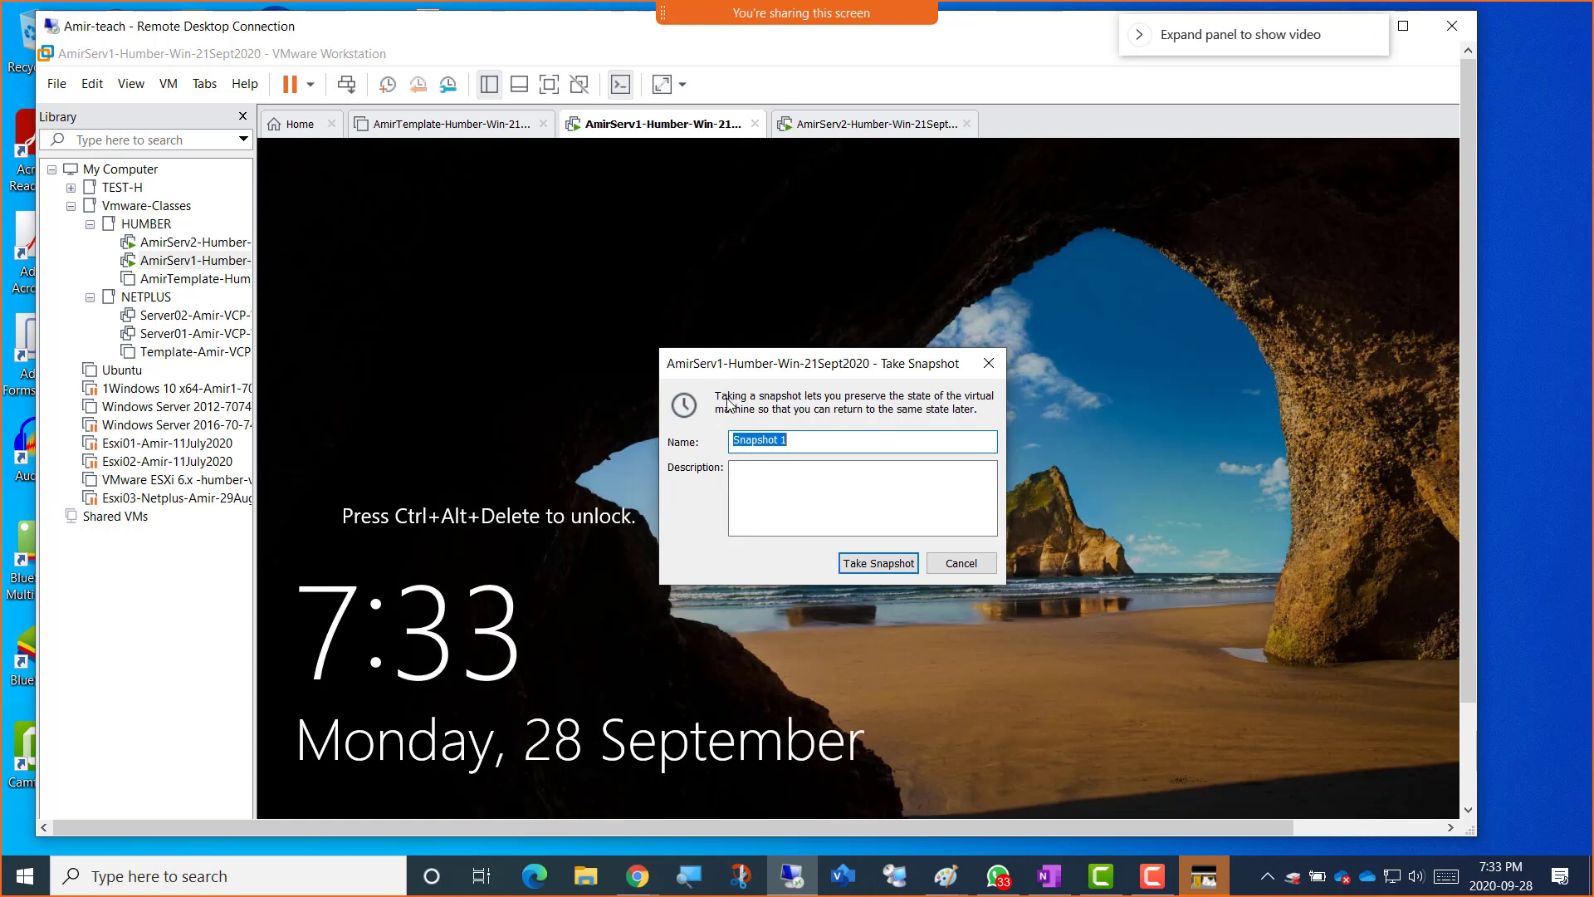
{"action": "left_click", "coordinate": [756, 495]}
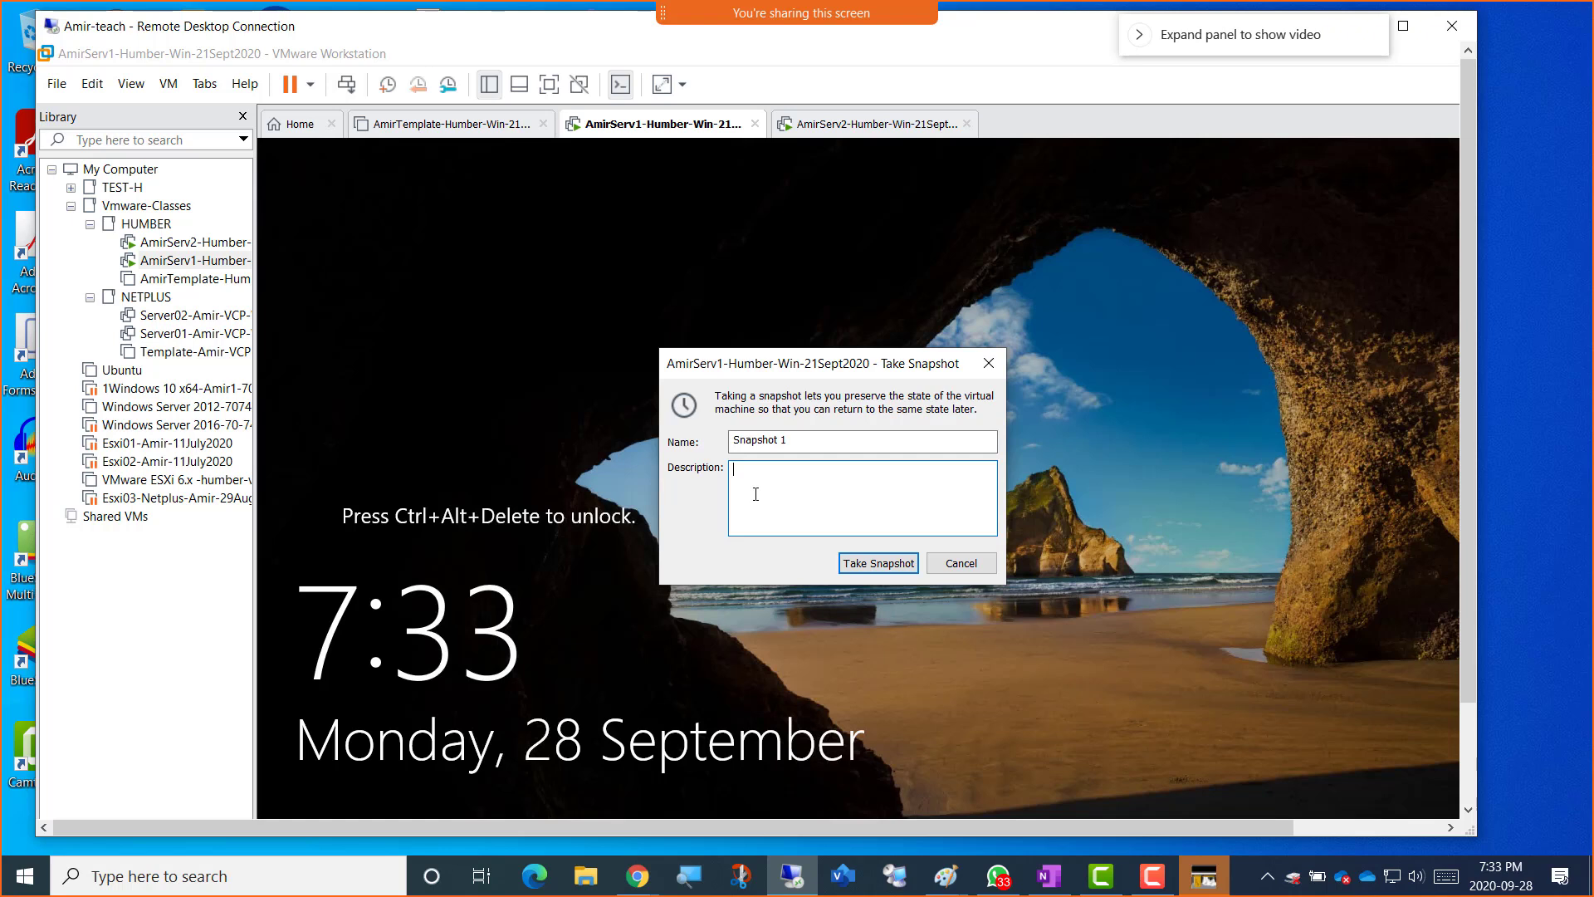
{"action": "type", "text": "Activated"}
{"action": "type", "text": "Sta"}
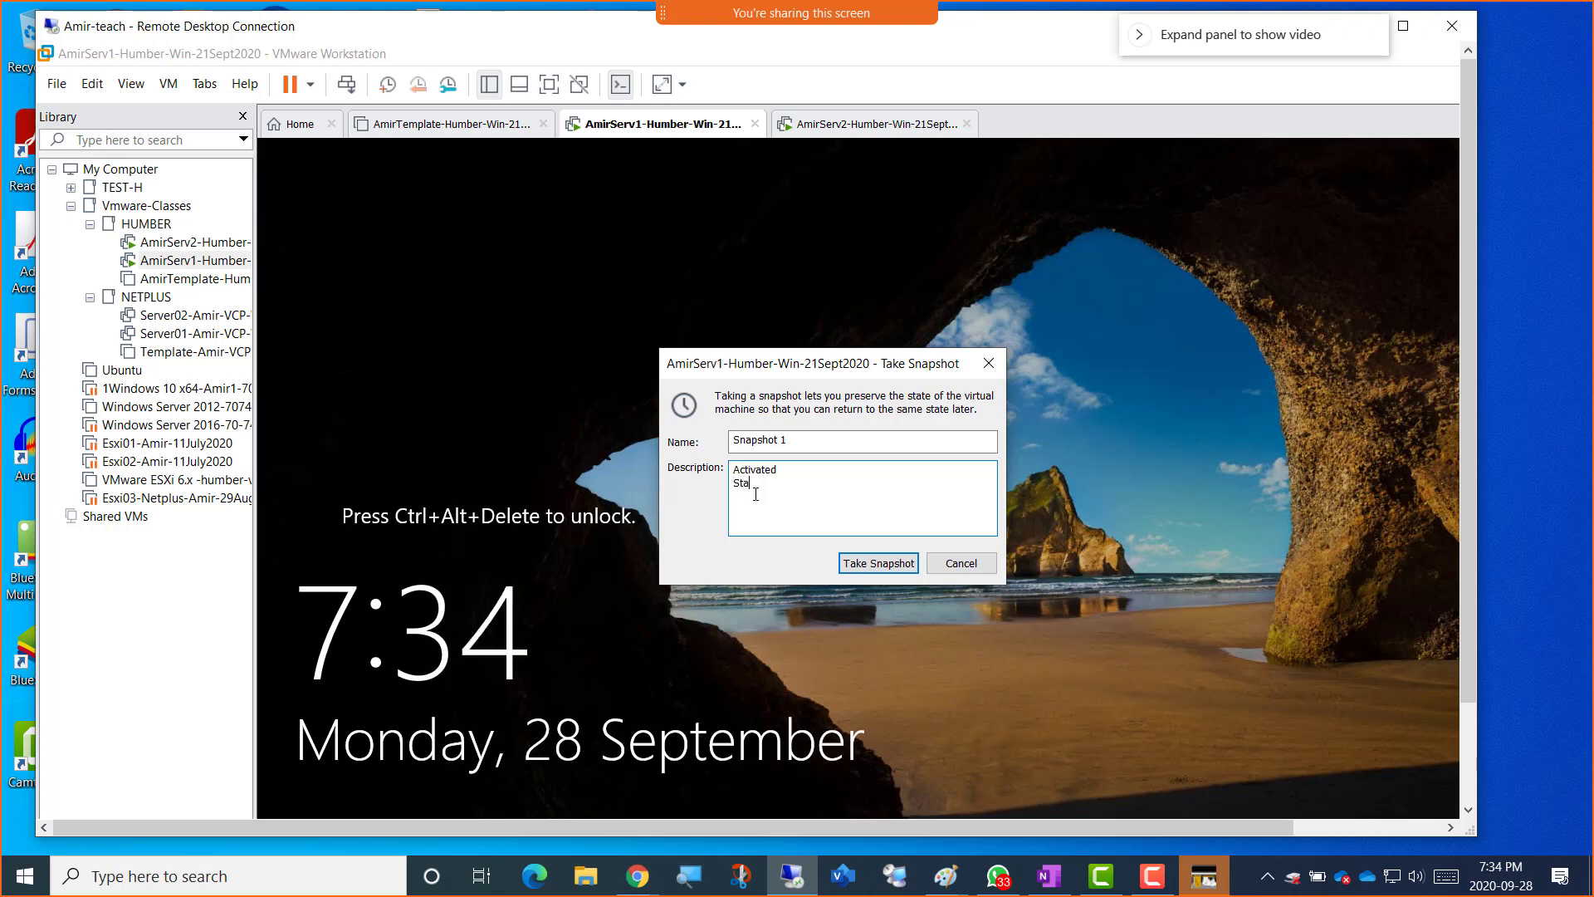
{"action": "type", "text": "tic IP "}
{"action": "type", "text": "Given "}
{"action": "type", "text": "Renamed"}
- Copy the snapshot description text and take the AmirServ1 snapshot
{"action": "left_click_drag", "start_coordinate": [778, 497], "coordinate": [732, 469]}
{"action": "key", "text": "ctrl+c"}
{"action": "right_click", "coordinate": [750, 477]}
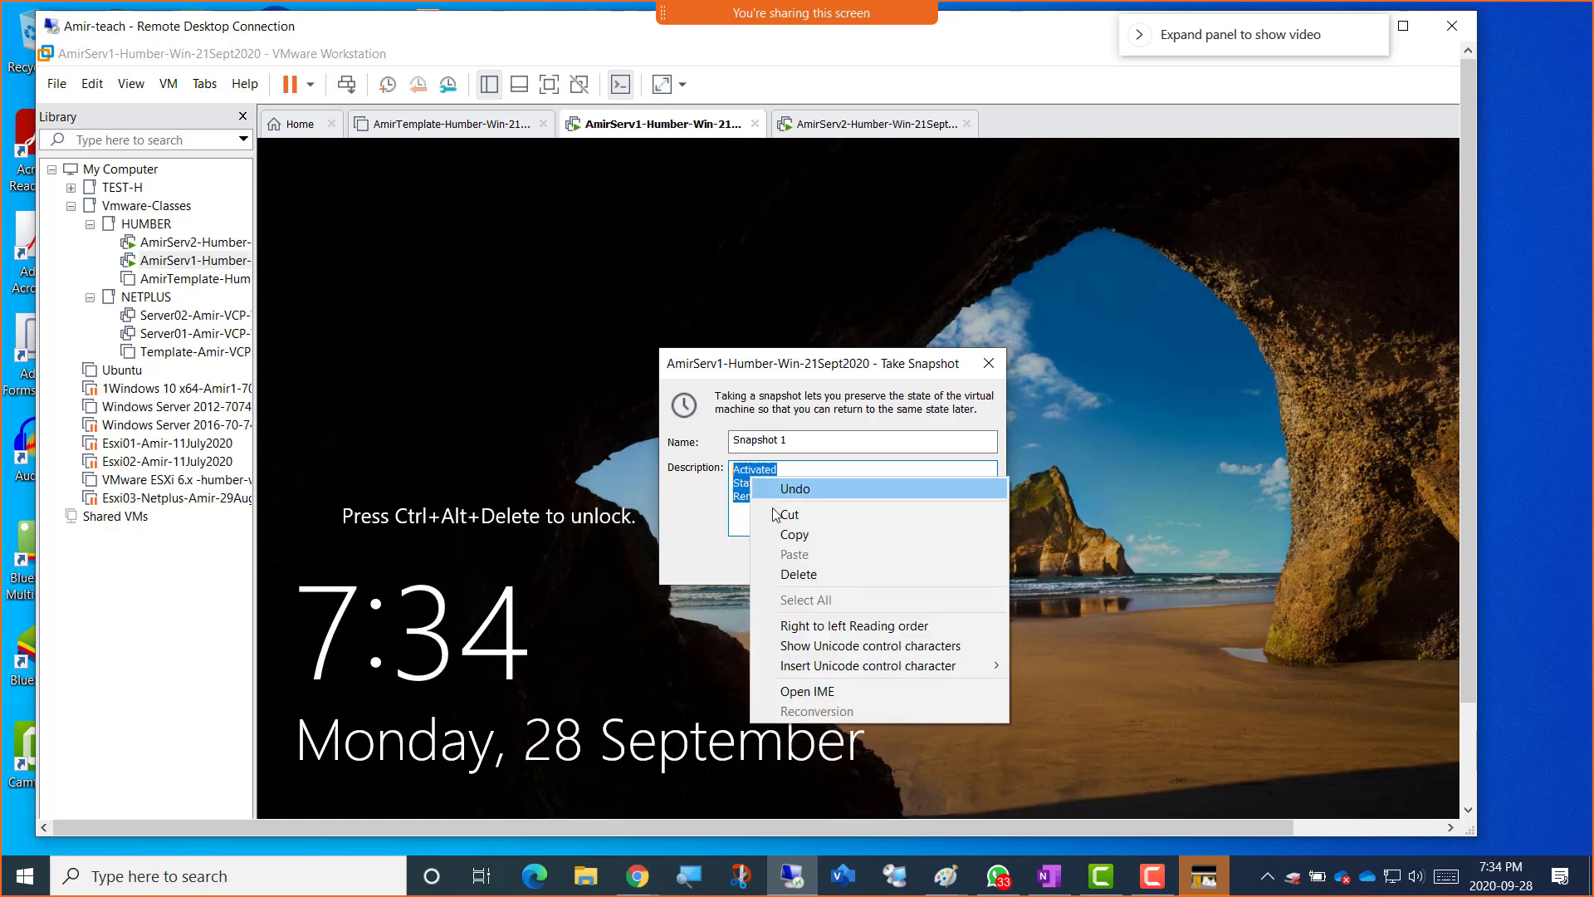
{"action": "left_click", "coordinate": [794, 535]}
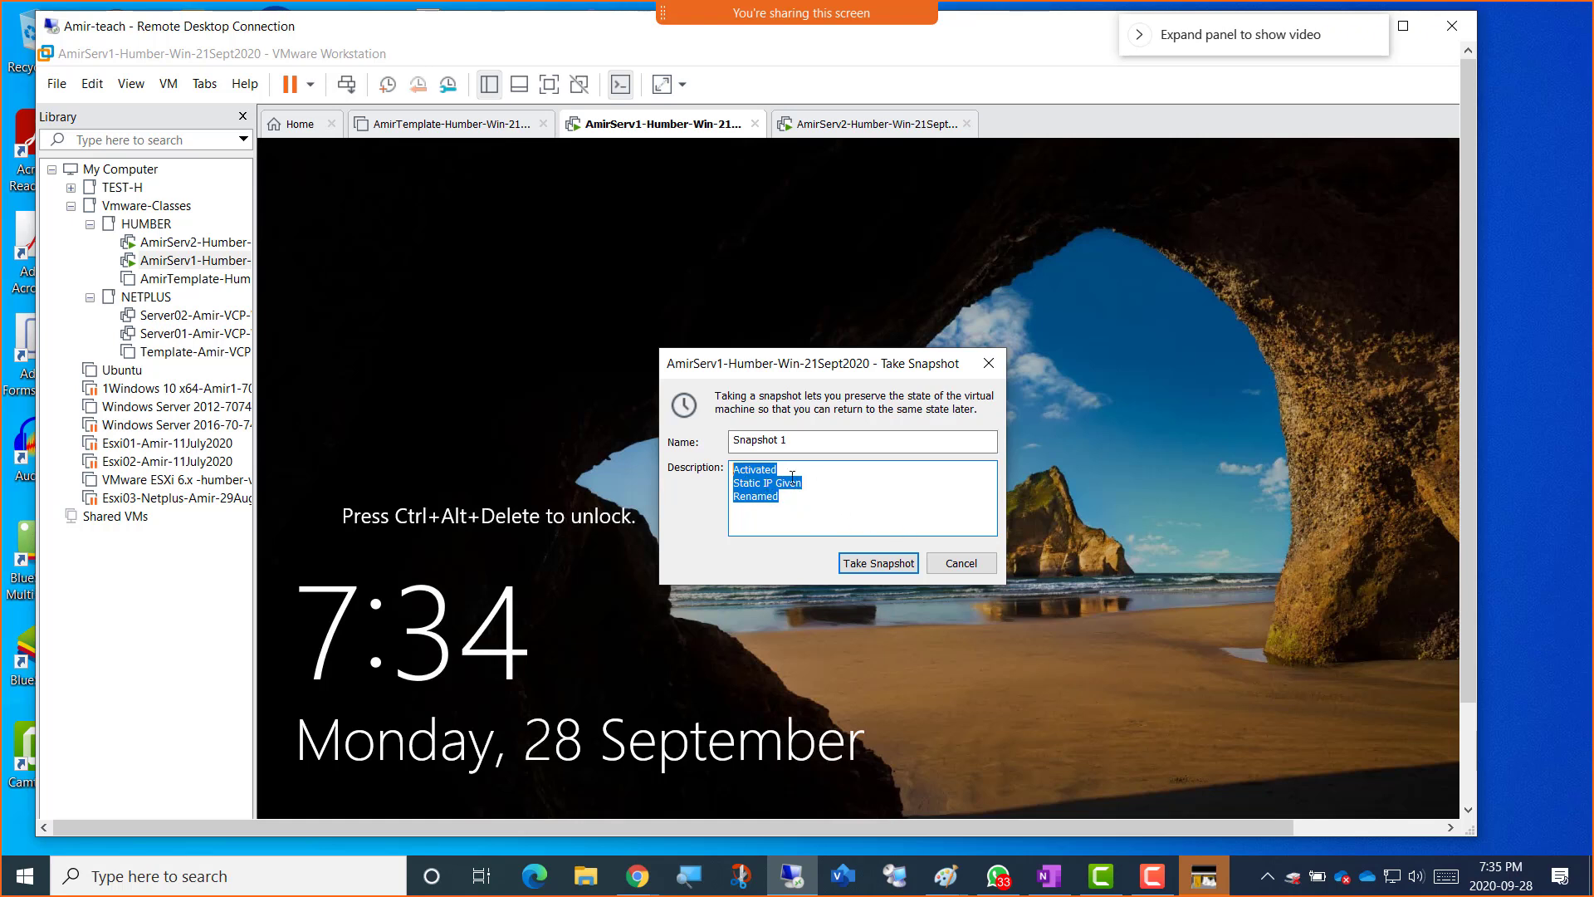
{"action": "left_click", "coordinate": [880, 568]}
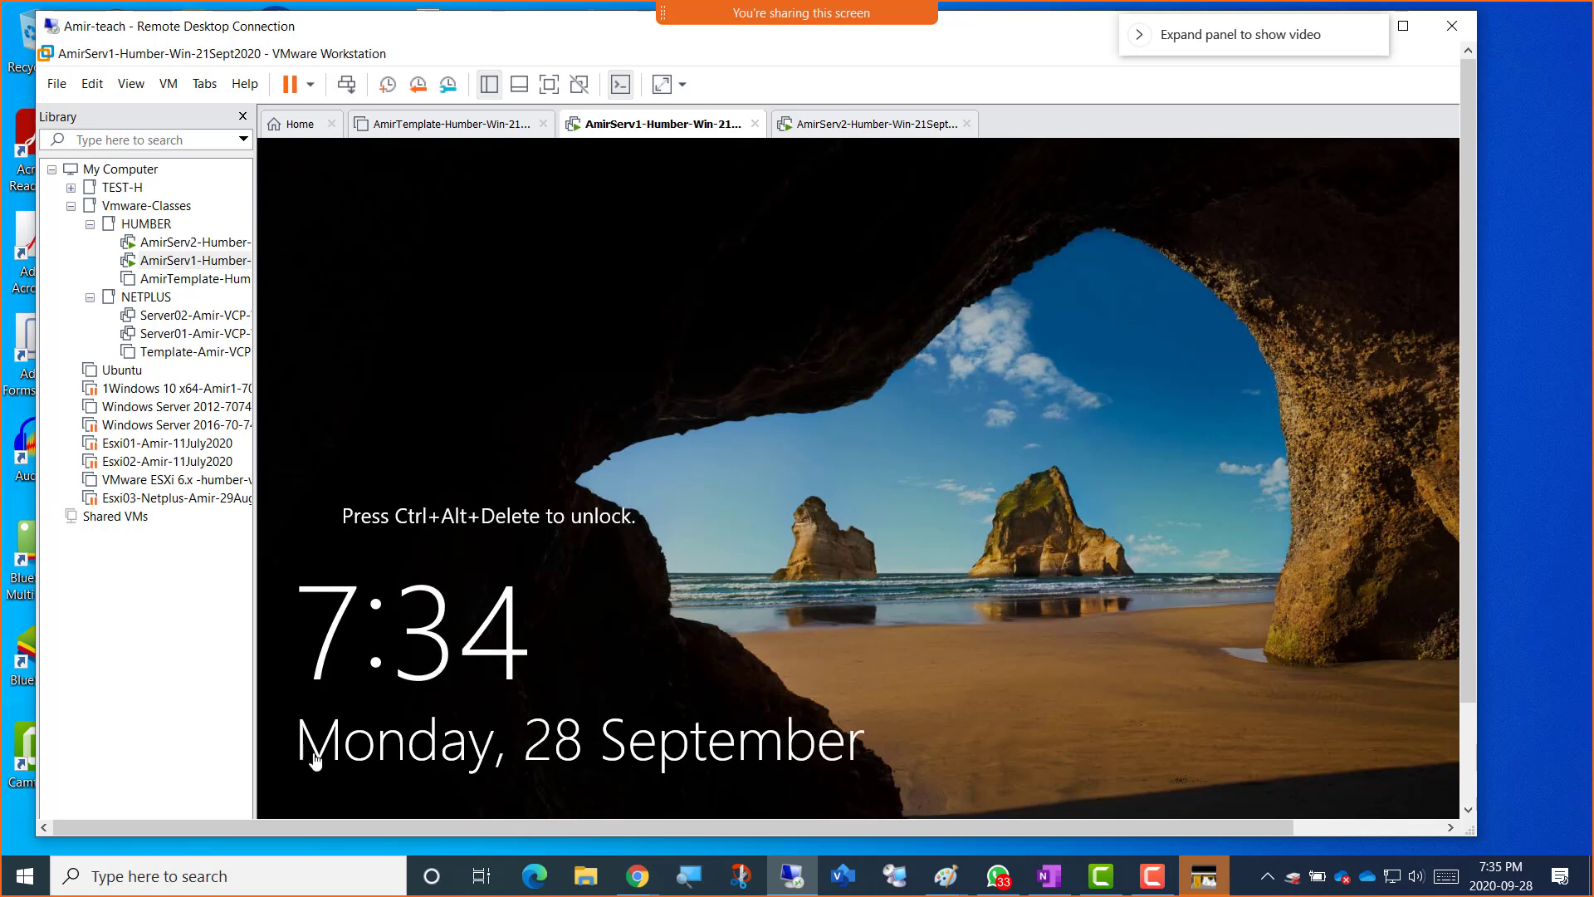
- Take a snapshot of AmirServ2, pasting the same description into it
{"action": "left_click", "coordinate": [1405, 27]}
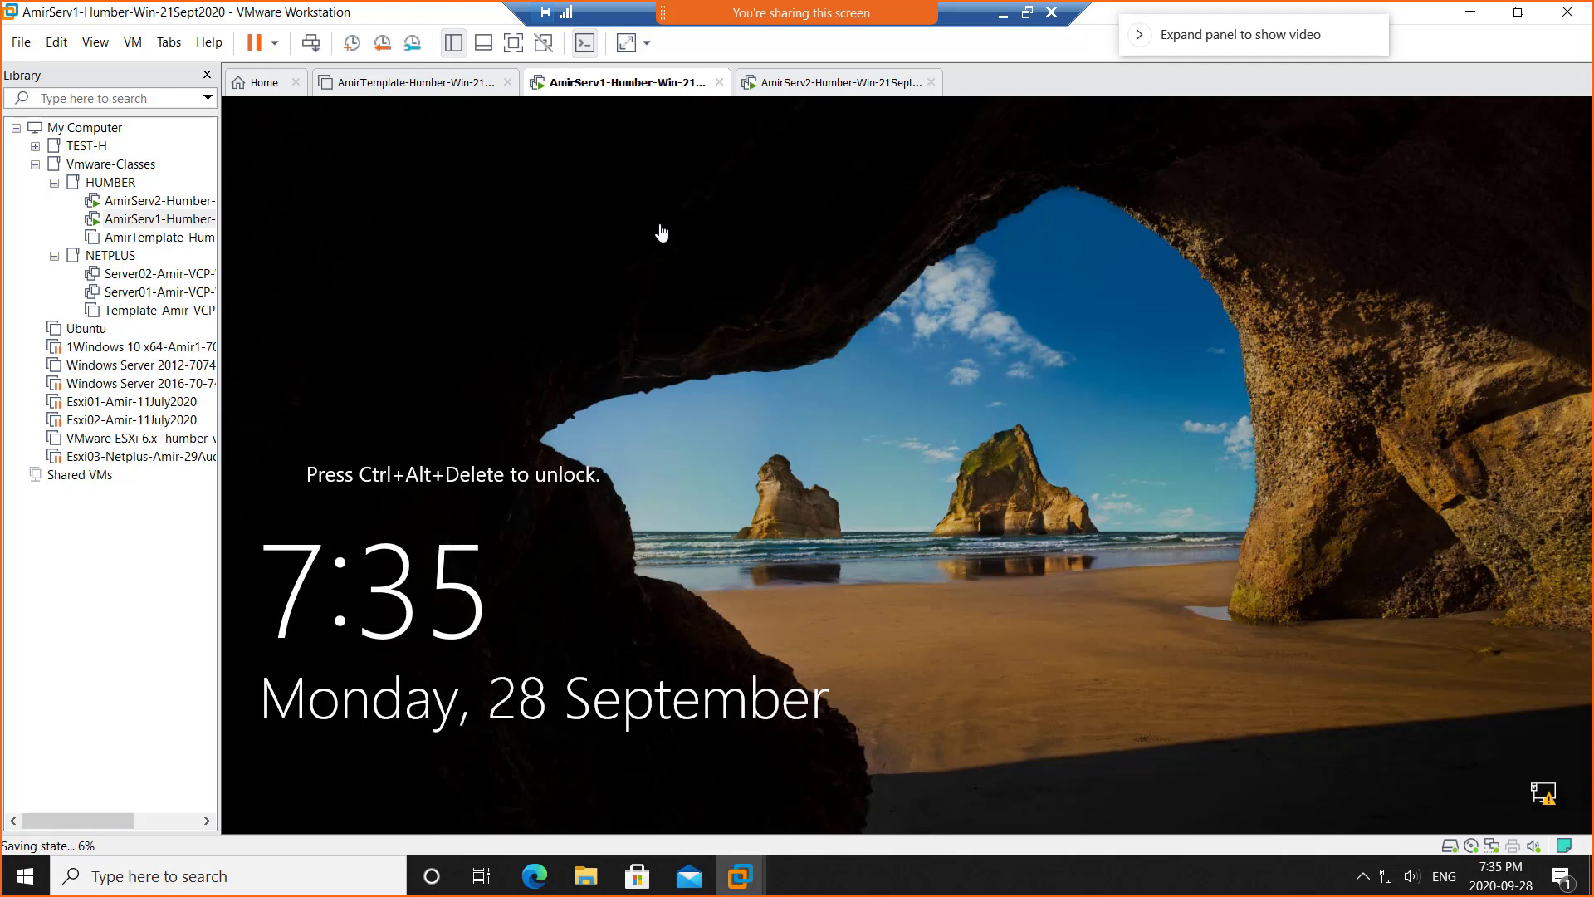
{"action": "left_click", "coordinate": [813, 89]}
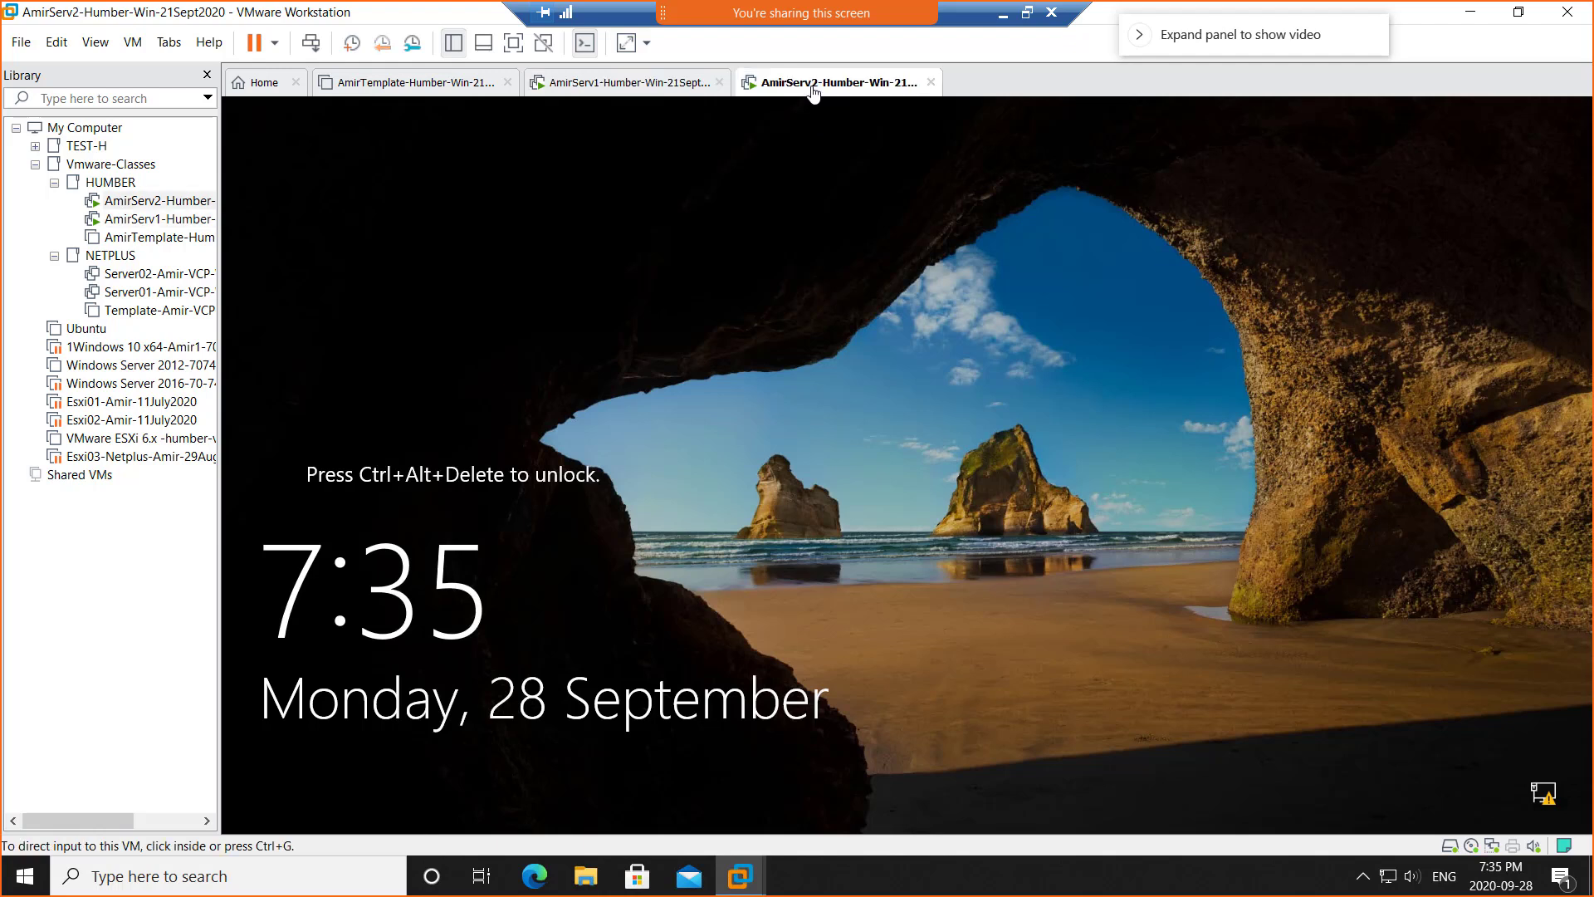
{"action": "right_click", "coordinate": [813, 92]}
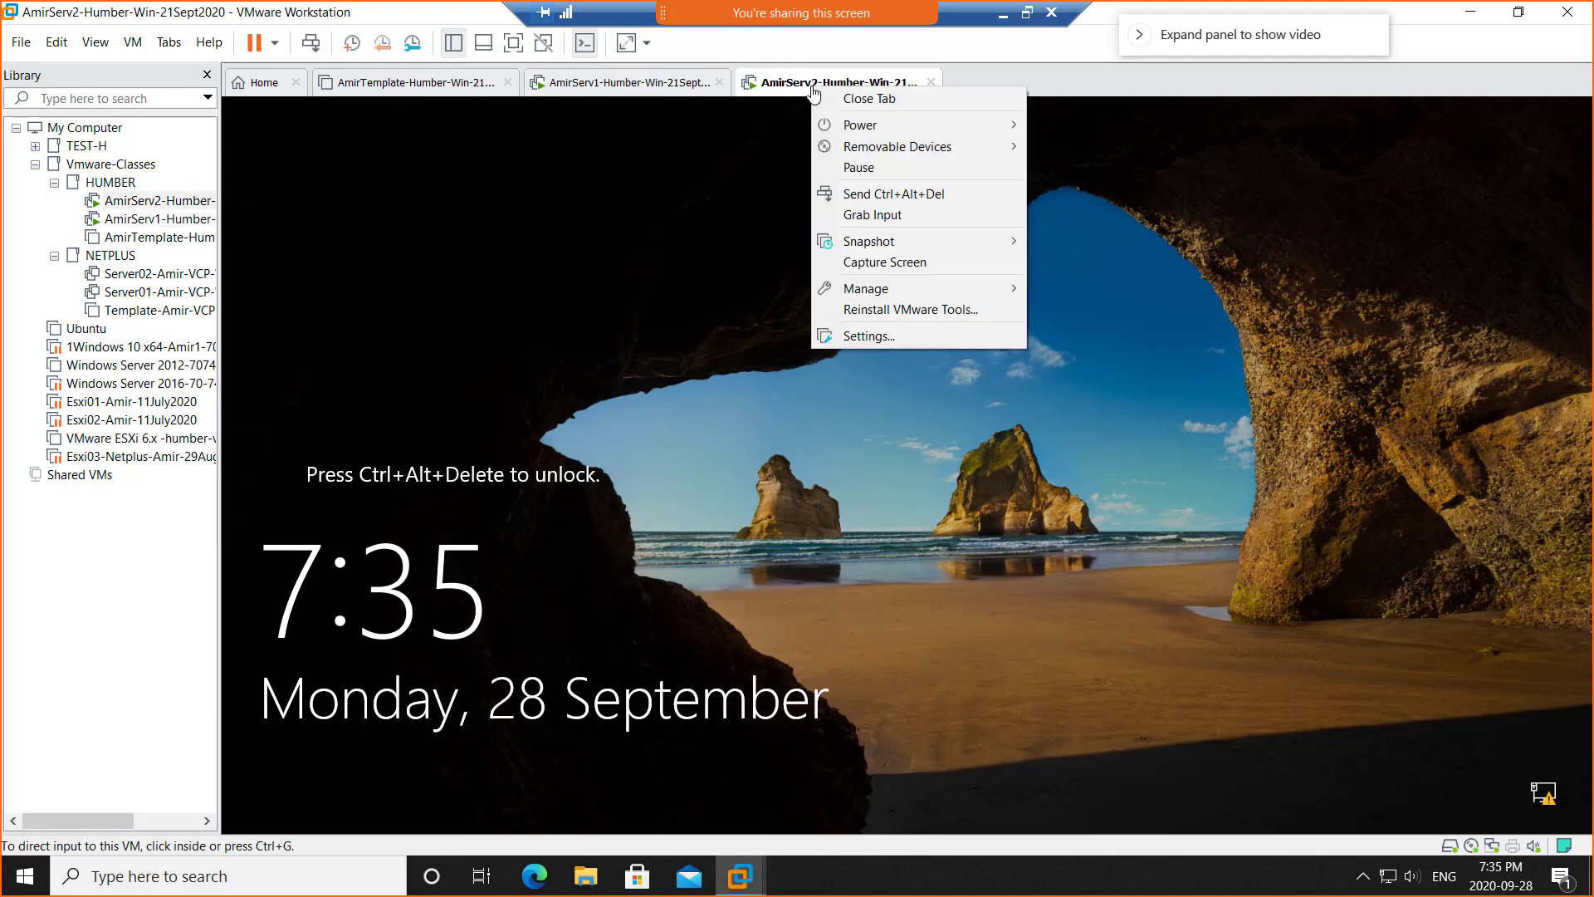
{"action": "mouse_move", "coordinate": [893, 248]}
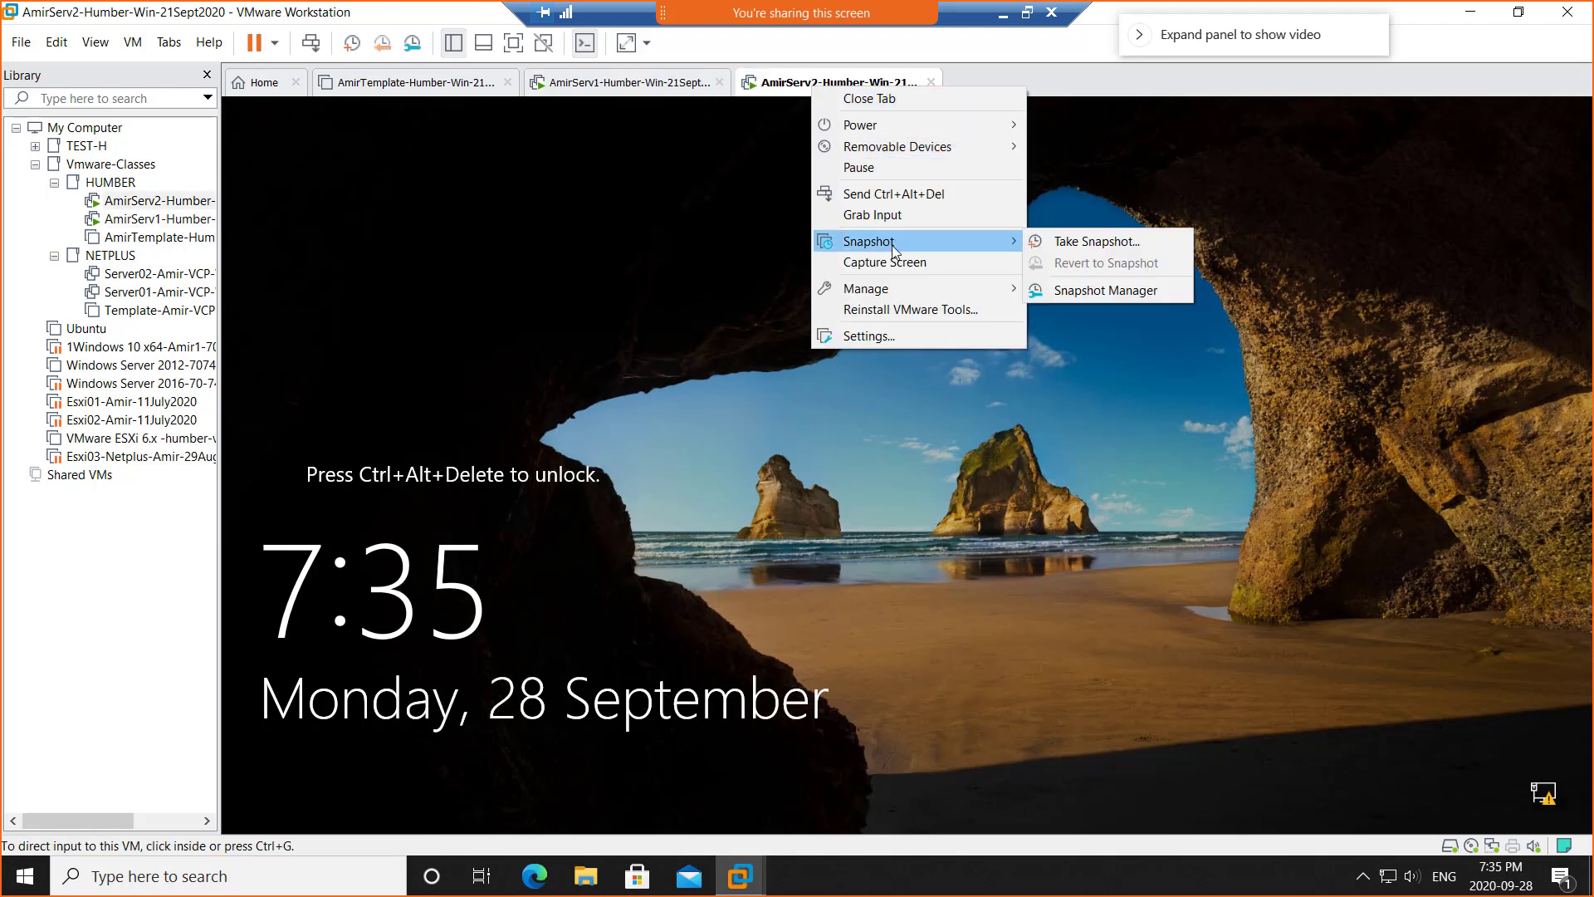
{"action": "left_click", "coordinate": [1109, 241]}
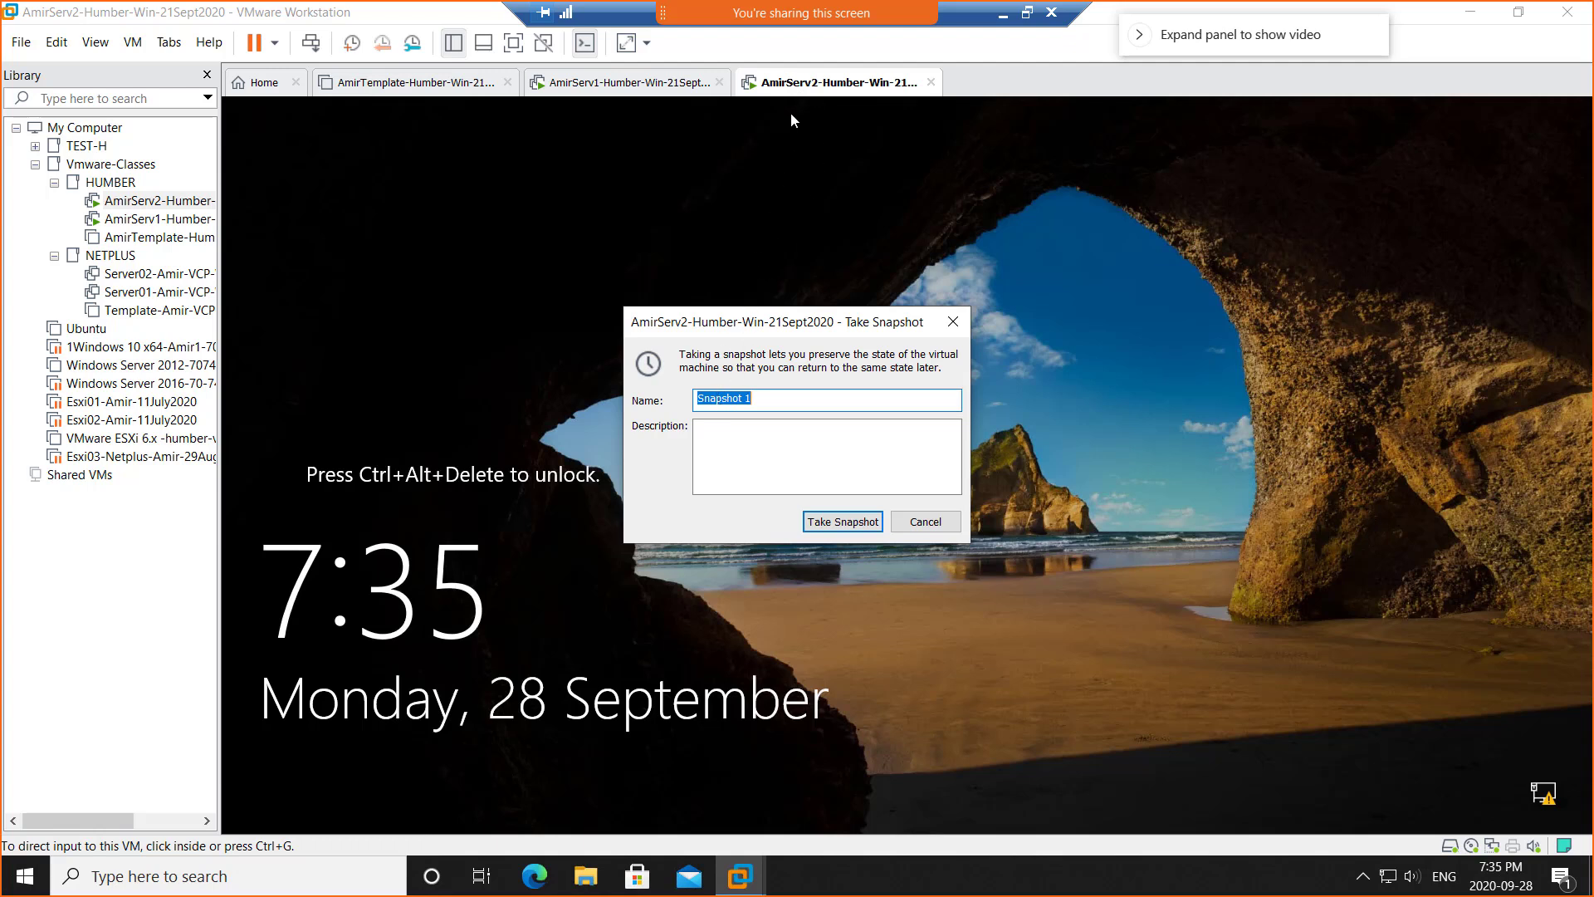
{"action": "left_click", "coordinate": [740, 441]}
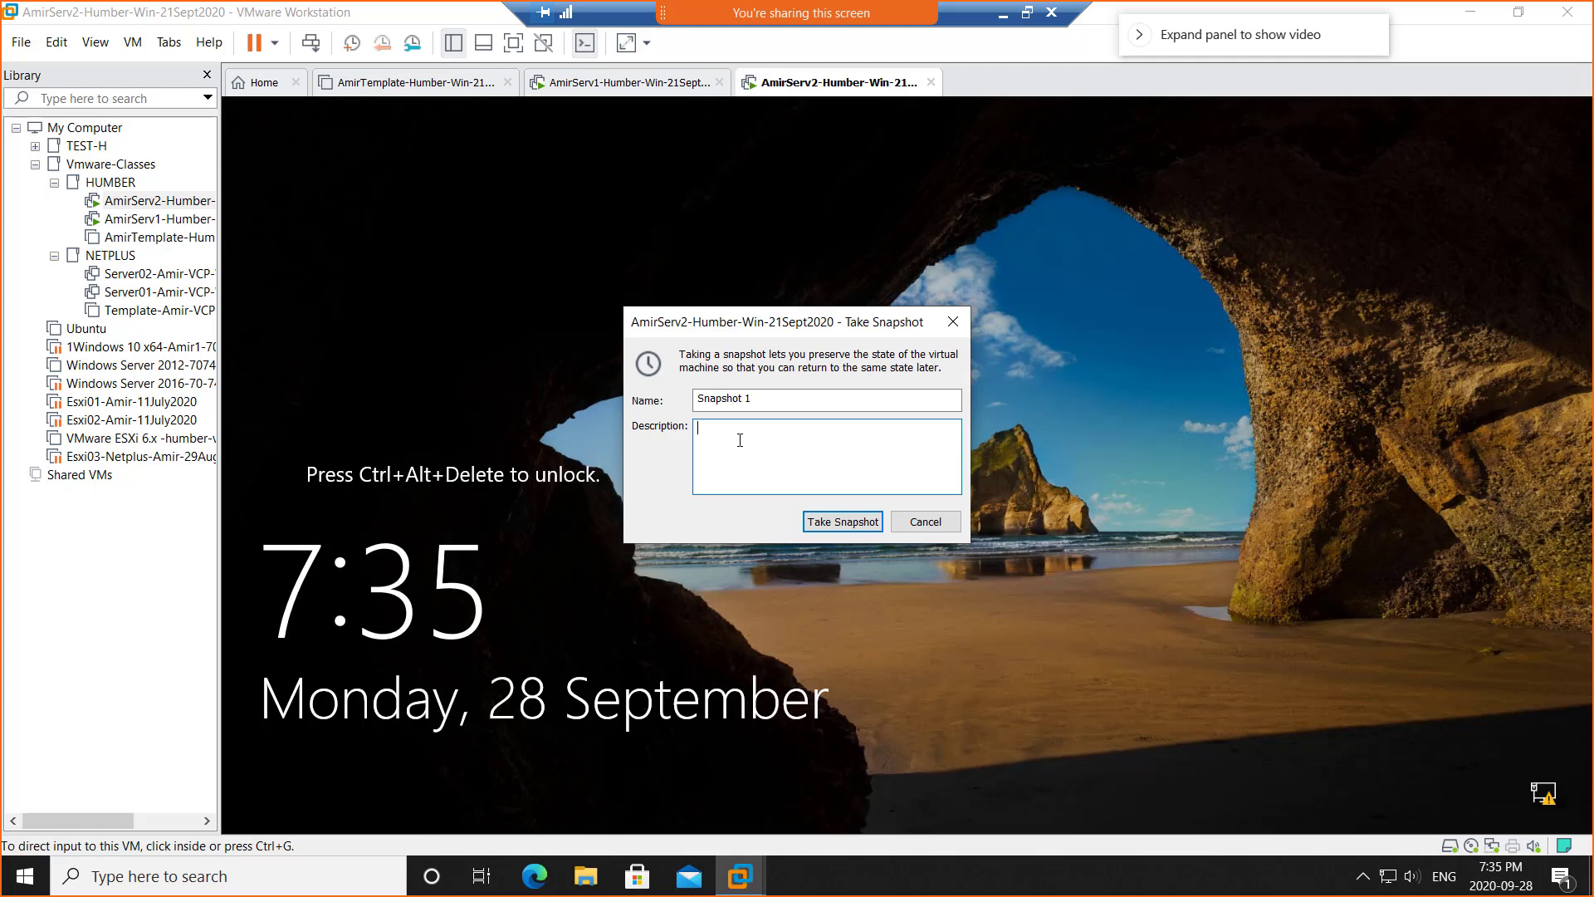
{"action": "right_click", "coordinate": [740, 440]}
{"action": "left_click", "coordinate": [806, 520]}
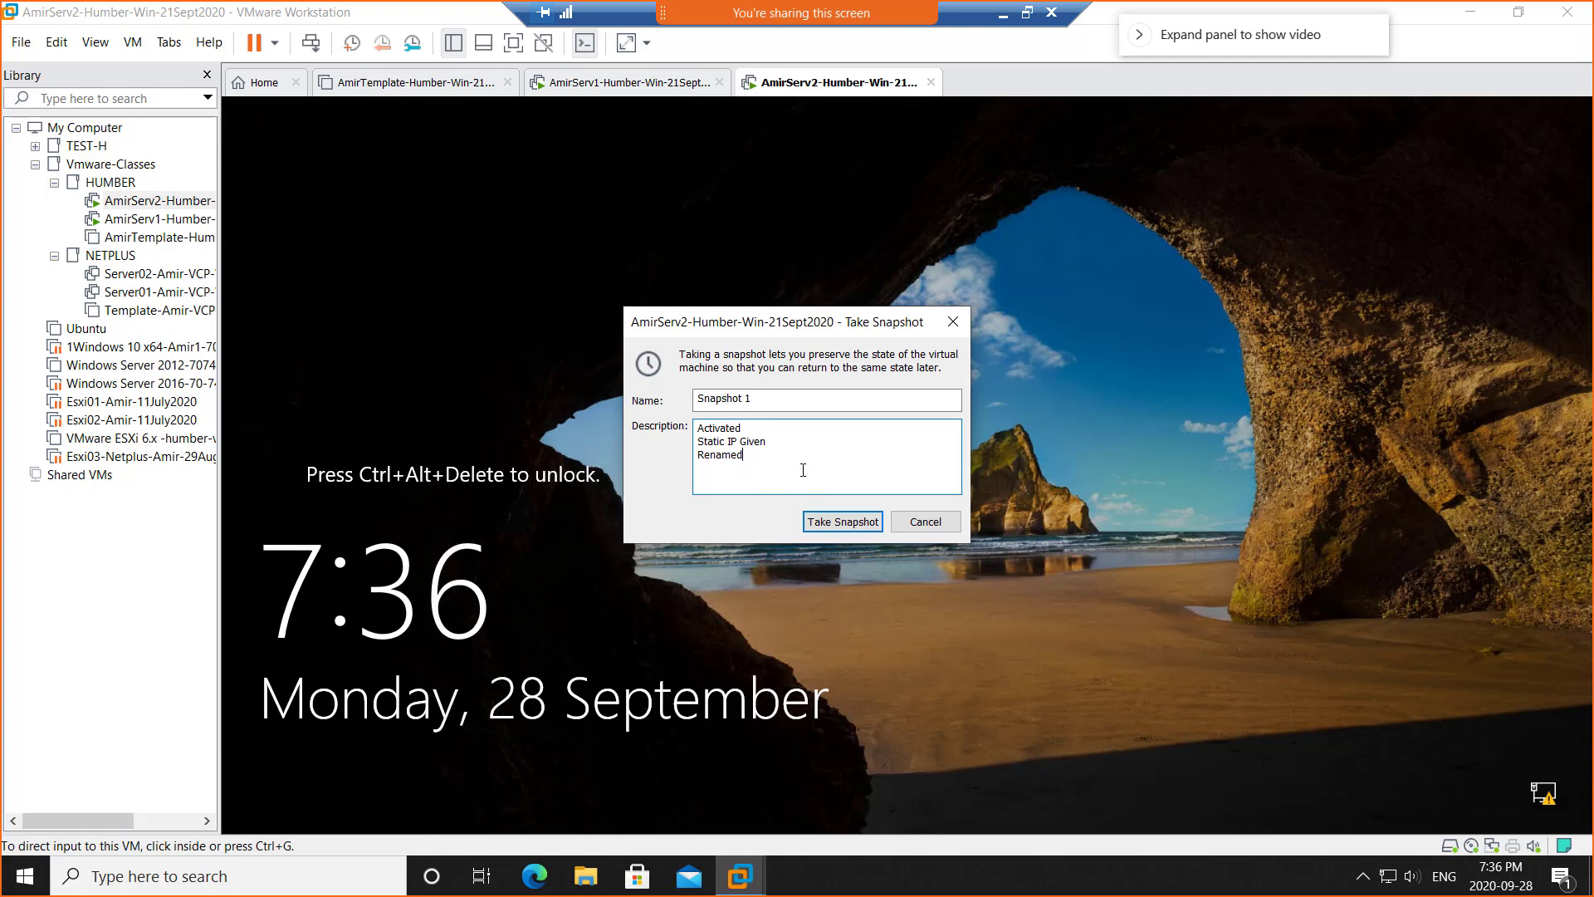
{"action": "left_click", "coordinate": [833, 529]}
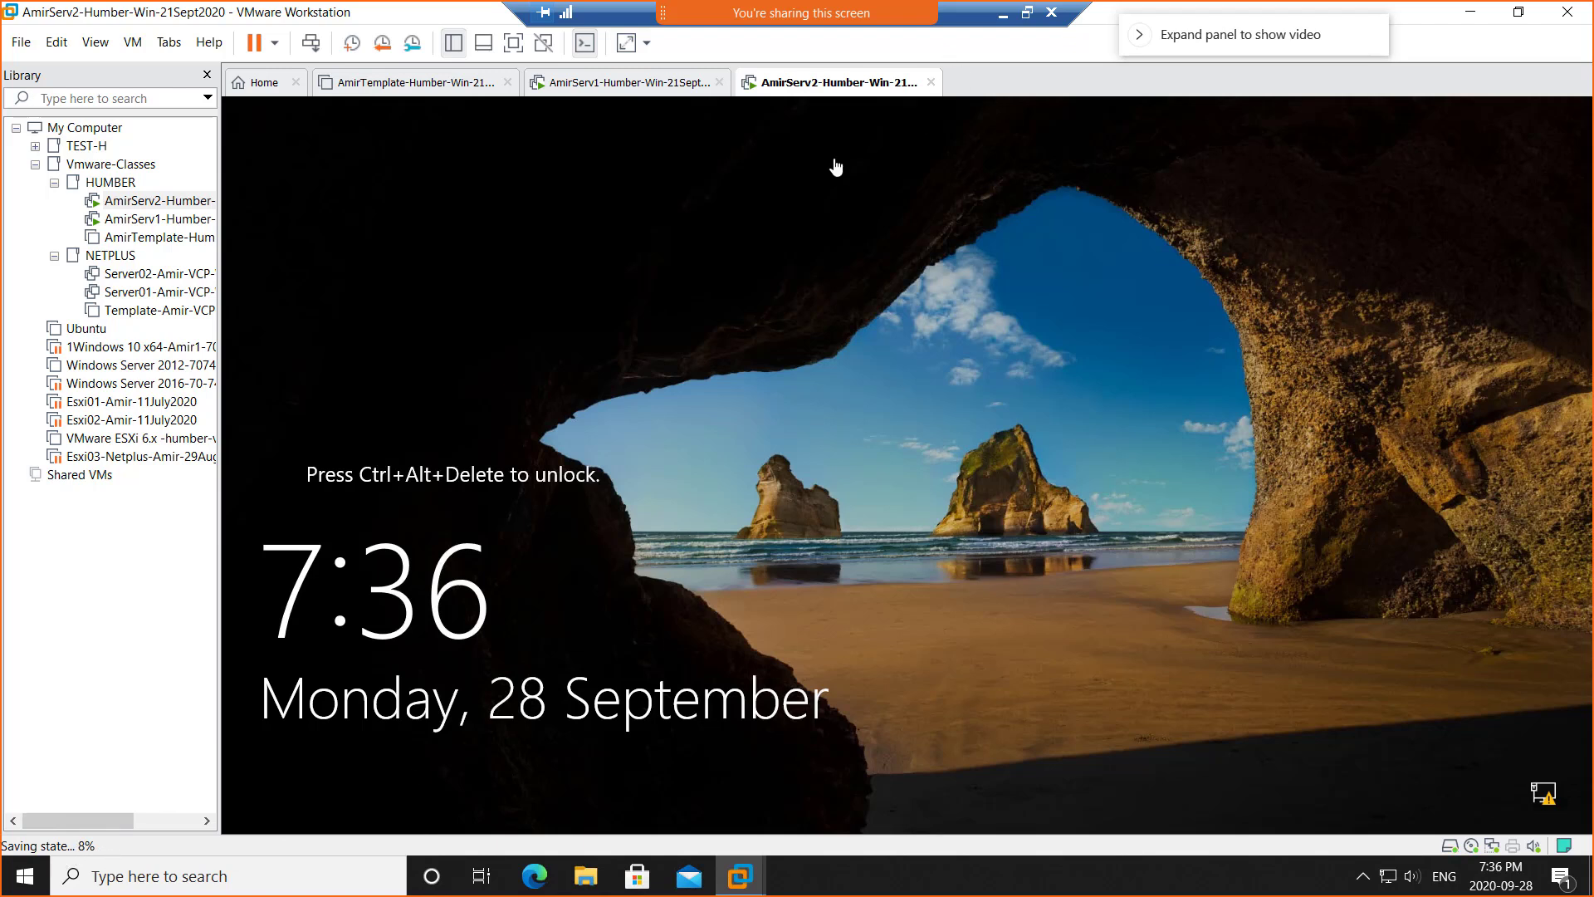
- Return to the Paint checklist and tick the rename and snapshot items for both servers
{"action": "left_click", "coordinate": [591, 87]}
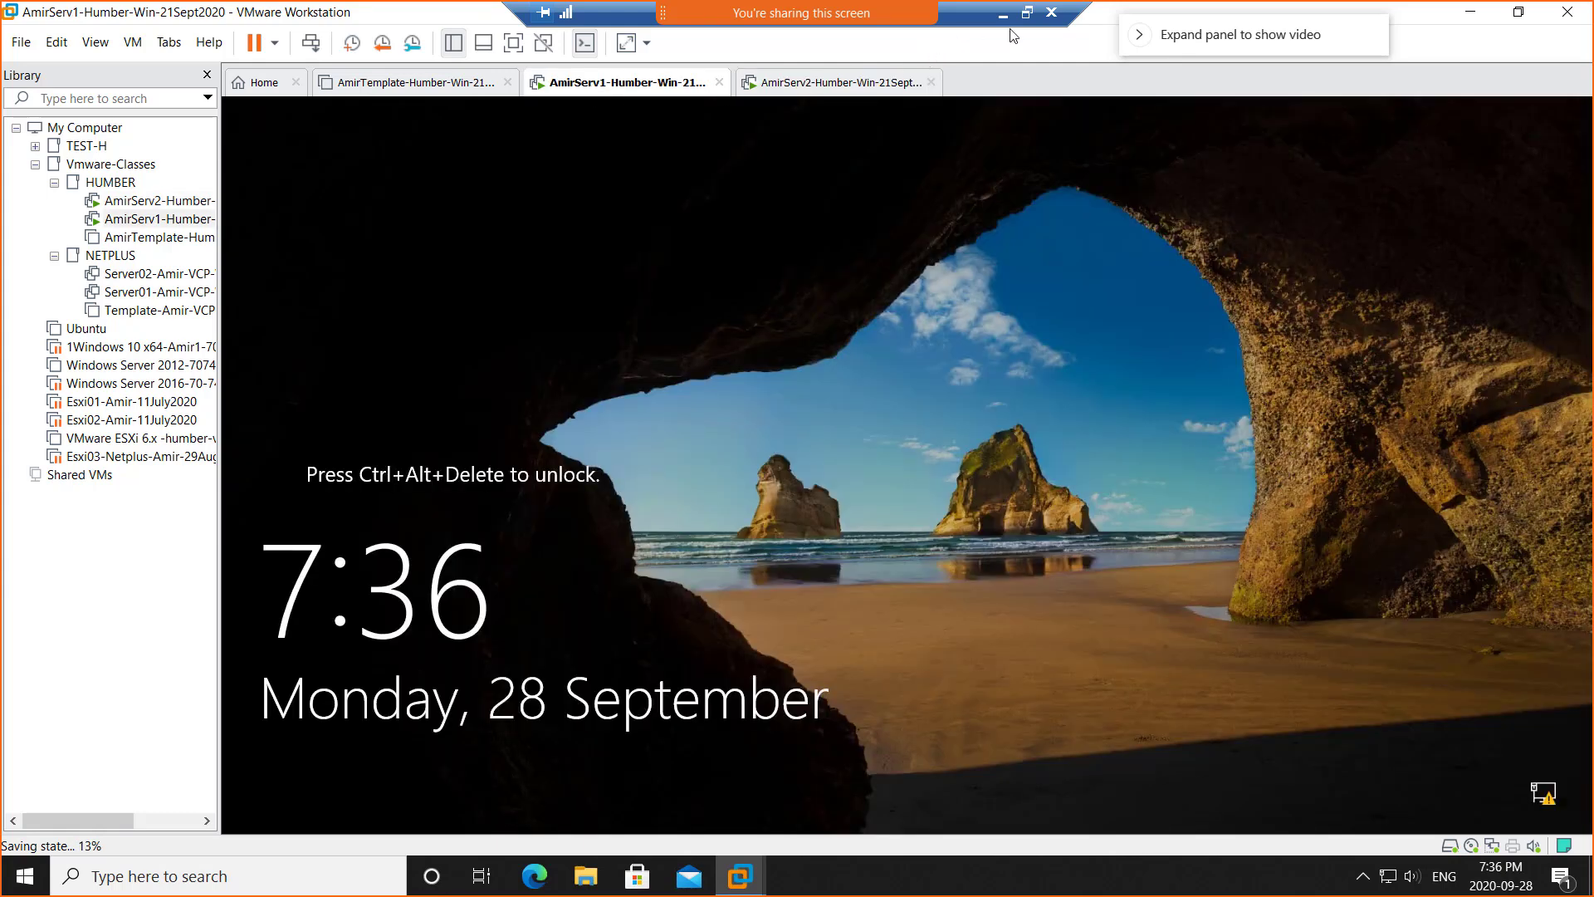
{"action": "left_click", "coordinate": [1027, 14]}
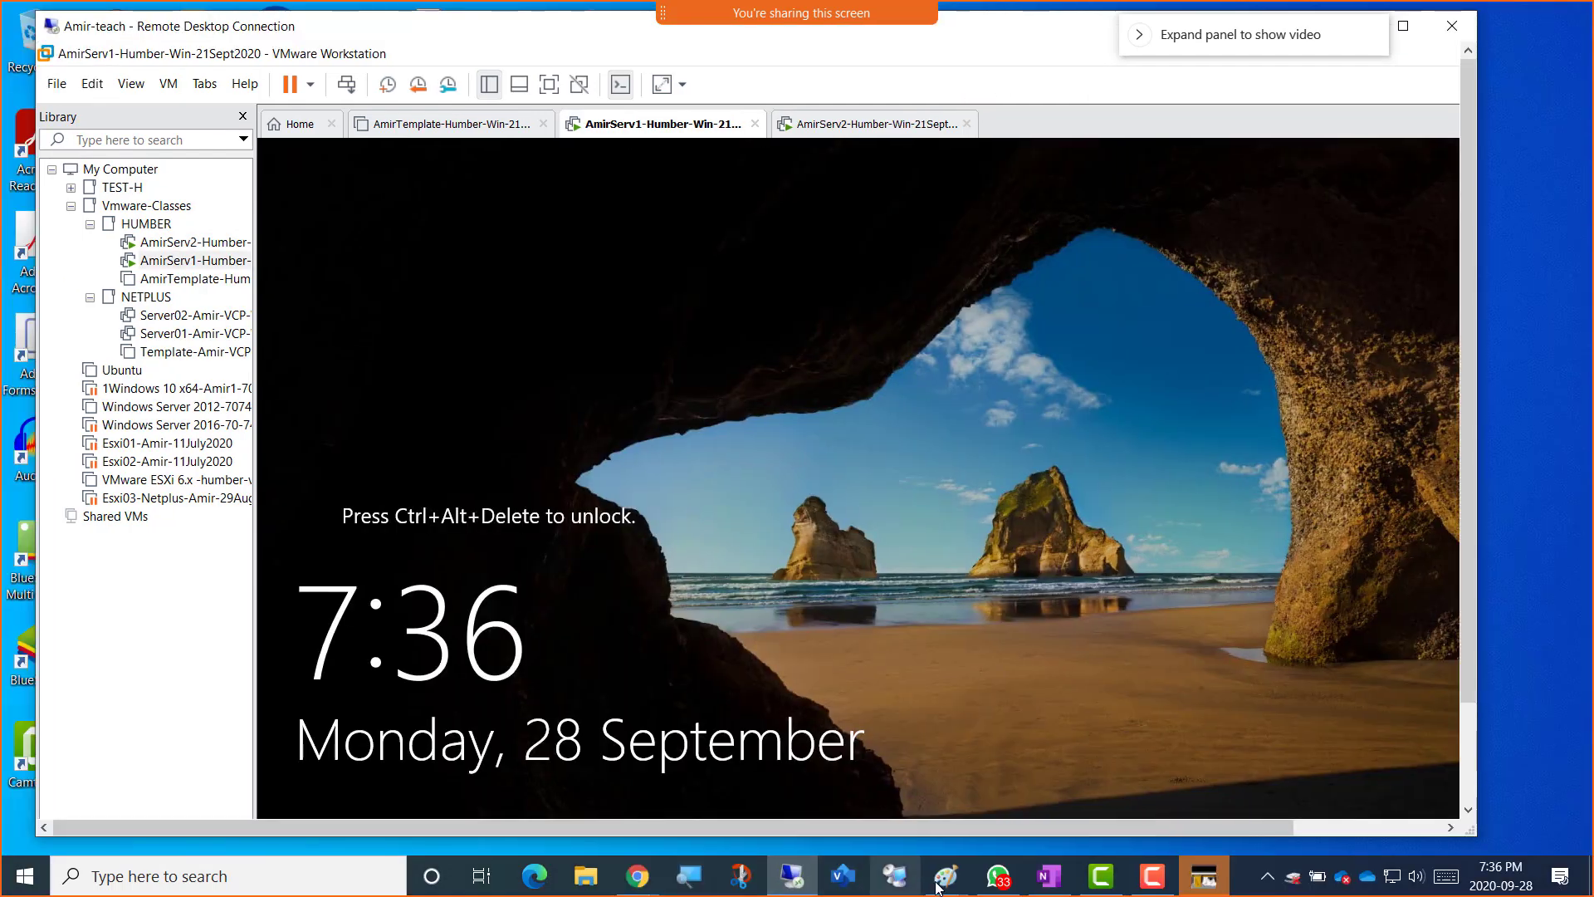
{"action": "mouse_move", "coordinate": [963, 885]}
{"action": "left_click", "coordinate": [1053, 801]}
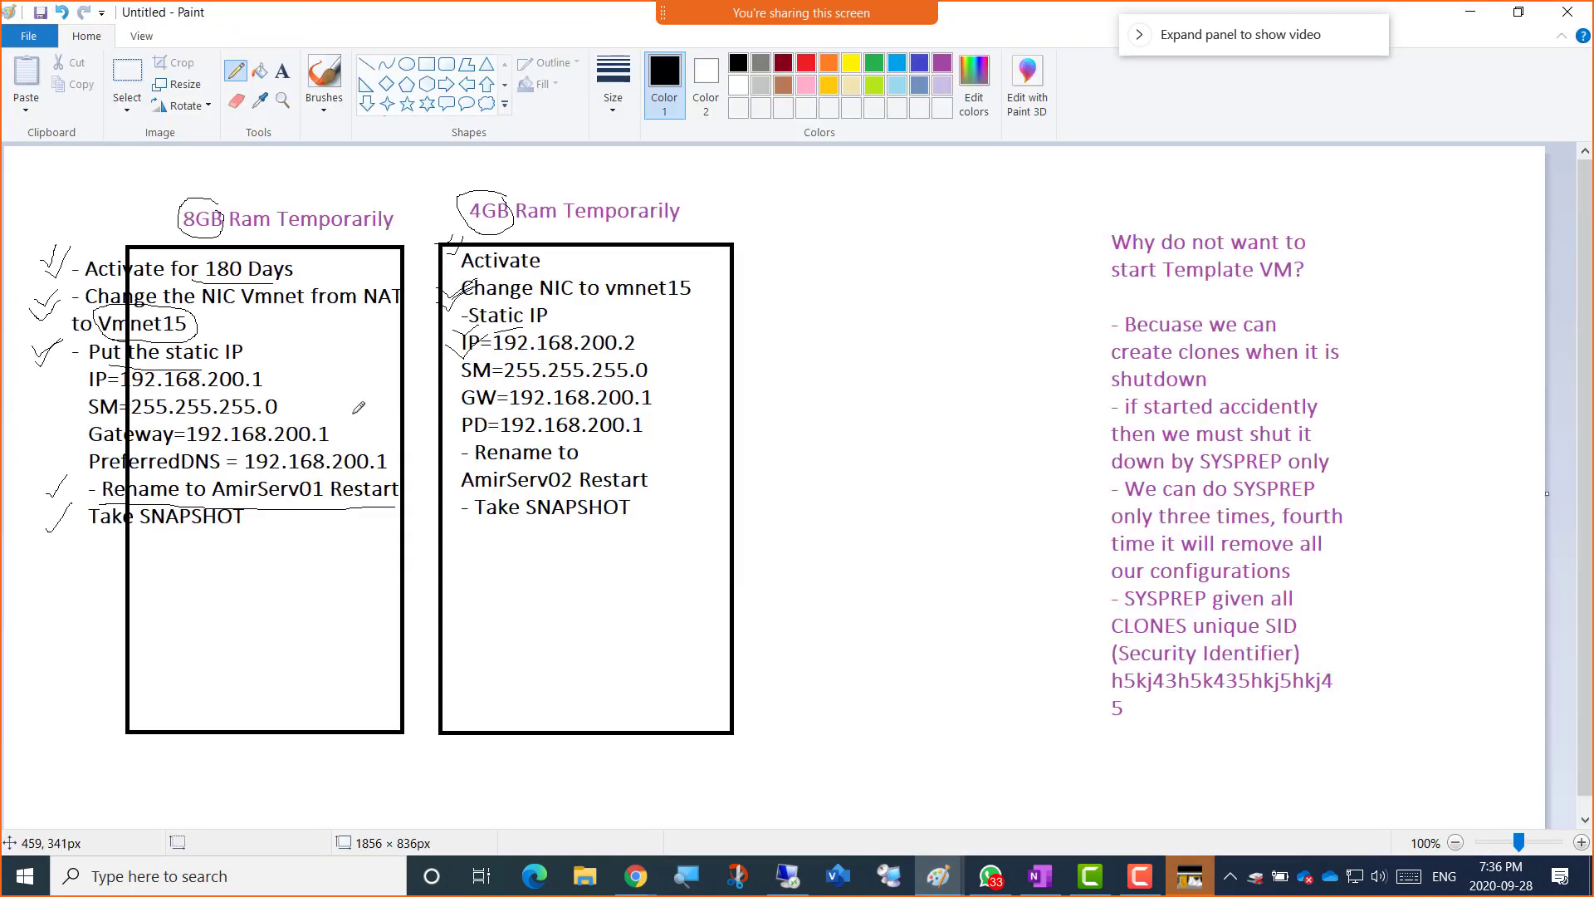
{"action": "left_click_drag", "start_coordinate": [41, 475], "coordinate": [82, 454]}
{"action": "left_click_drag", "start_coordinate": [43, 505], "coordinate": [71, 489]}
{"action": "mouse_move", "coordinate": [446, 478]}
{"action": "left_mouse_down"}
{"action": "mouse_move", "coordinate": [463, 475]}
{"action": "mouse_move", "coordinate": [470, 499]}
{"action": "left_mouse_up"}
- Select the whole Paint checklist canvas and place it on the OneNote 28Sept2020 page
{"action": "left_click", "coordinate": [127, 75]}
{"action": "left_click_drag", "start_coordinate": [14, 155], "coordinate": [1414, 819]}
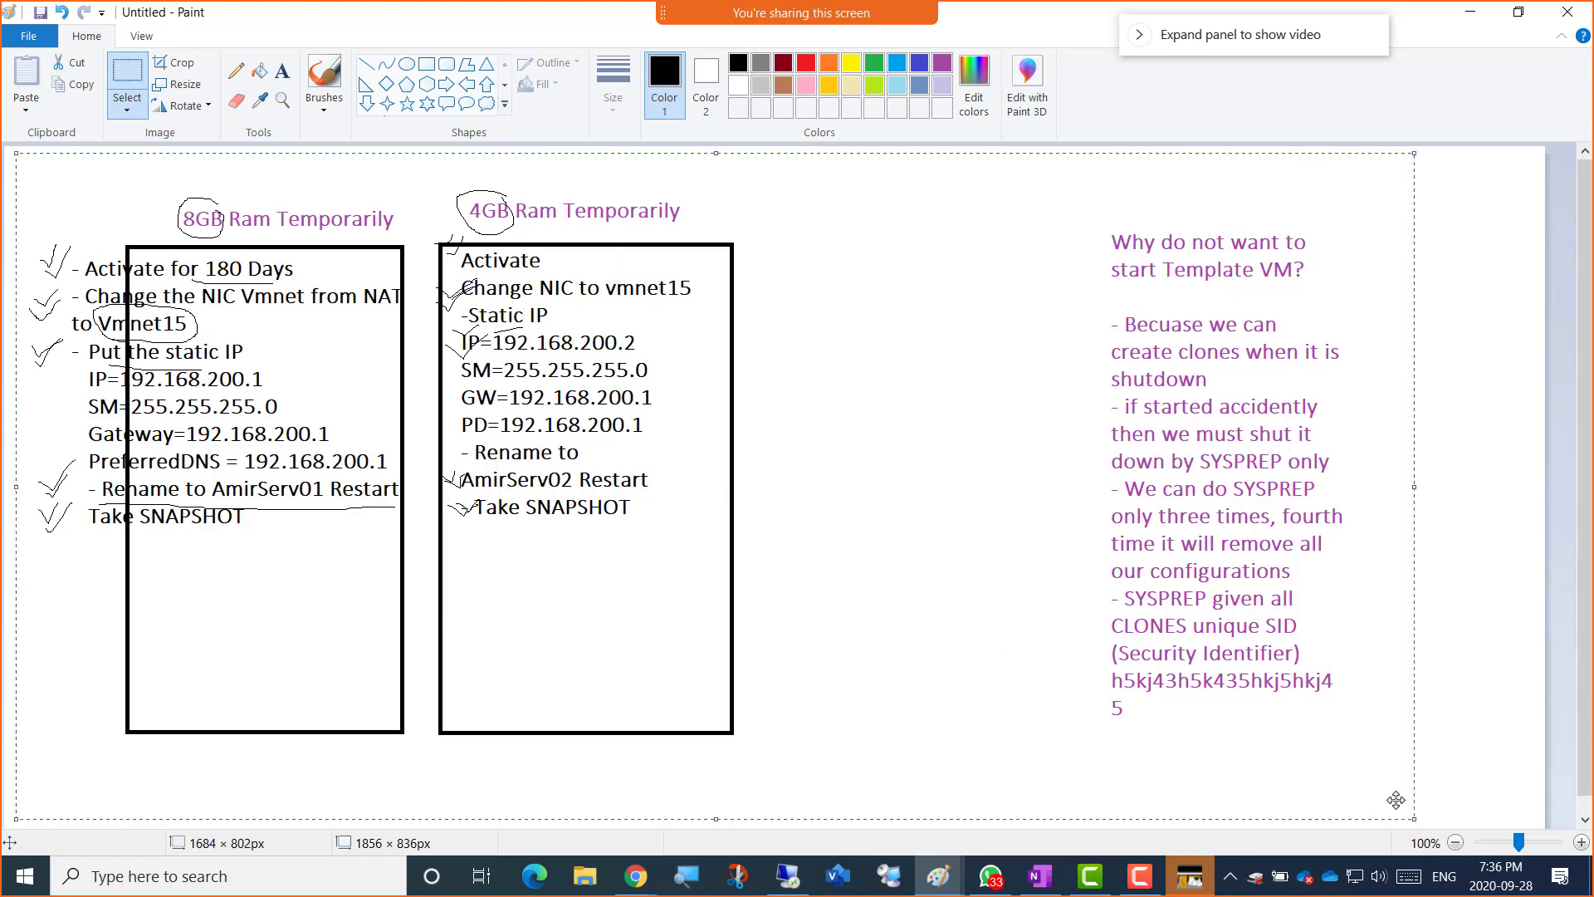
{"action": "left_click", "coordinate": [1040, 876]}
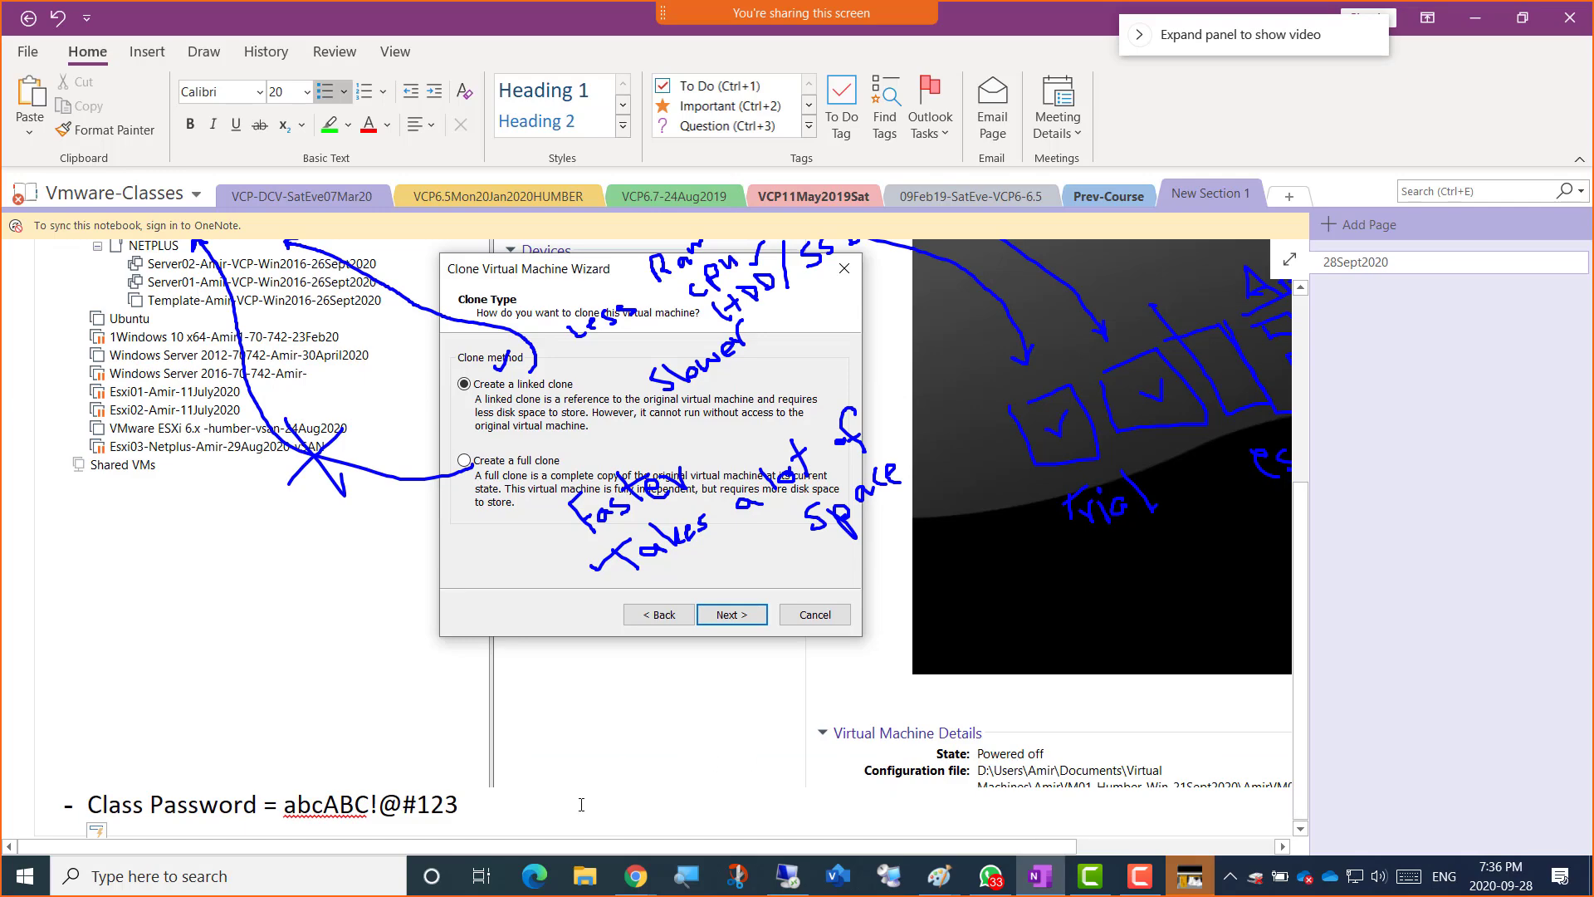
{"action": "scroll", "coordinate": [582, 804], "scroll_direction": "down", "scroll_amount": 10}
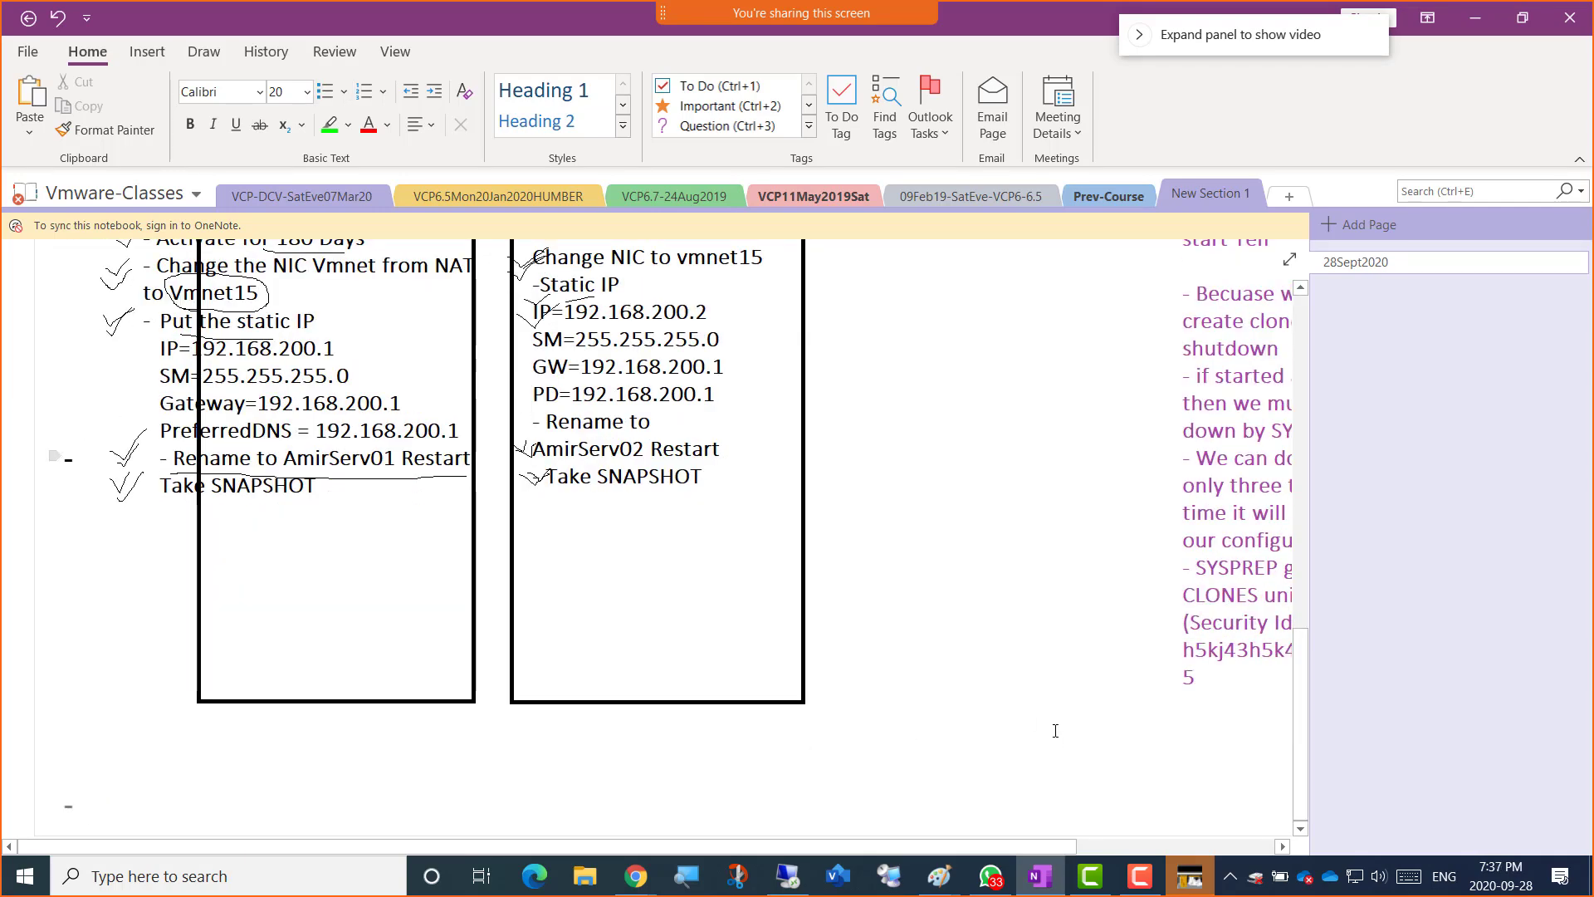
{"action": "key", "text": "alt+Tab"}
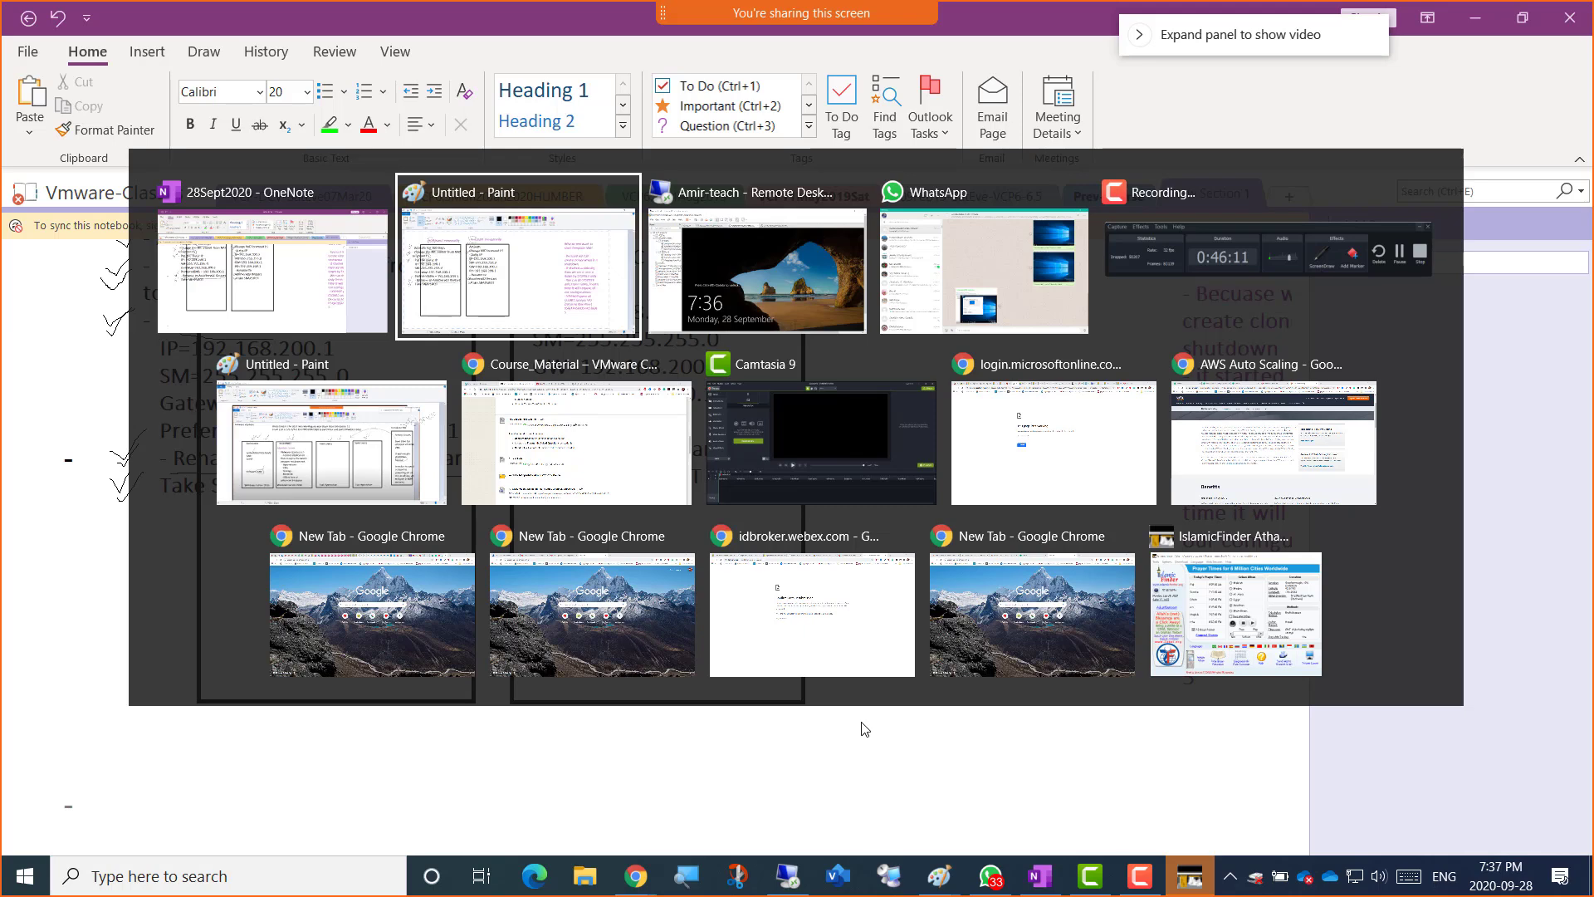
- Select the vSphere diagram in the older Paint window and paste it onto the OneNote page
{"action": "key", "text": "alt+Tab"}
{"action": "key", "text": "alt+Tab"}
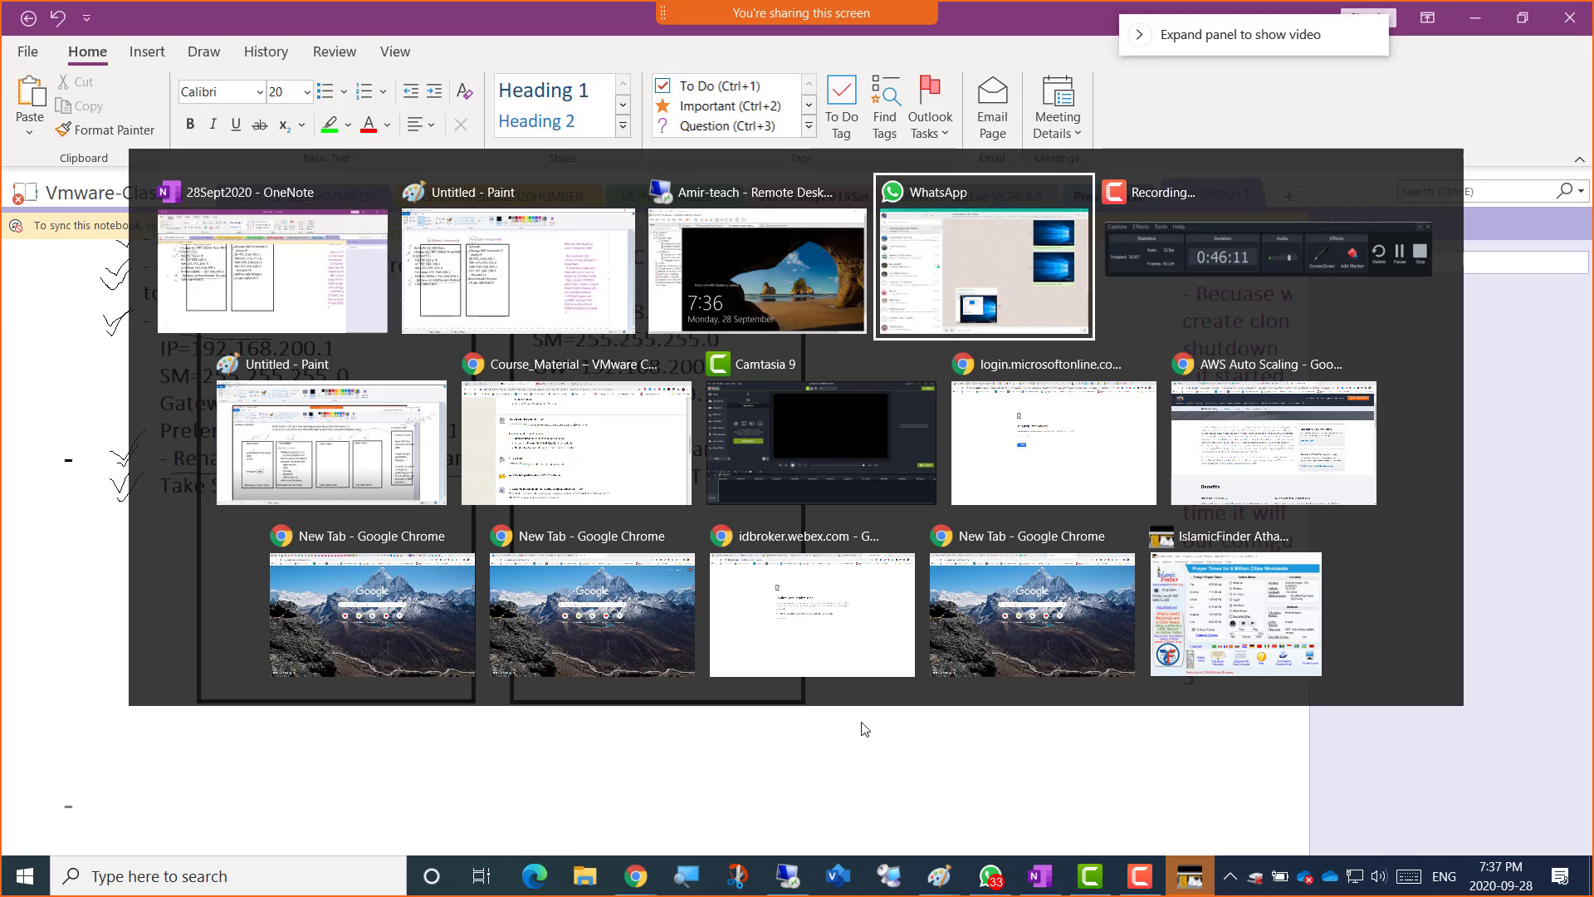
{"action": "key", "text": "alt+Tab"}
{"action": "key", "text": "alt+Tab"}
{"action": "key", "text": "alt+Tab"}
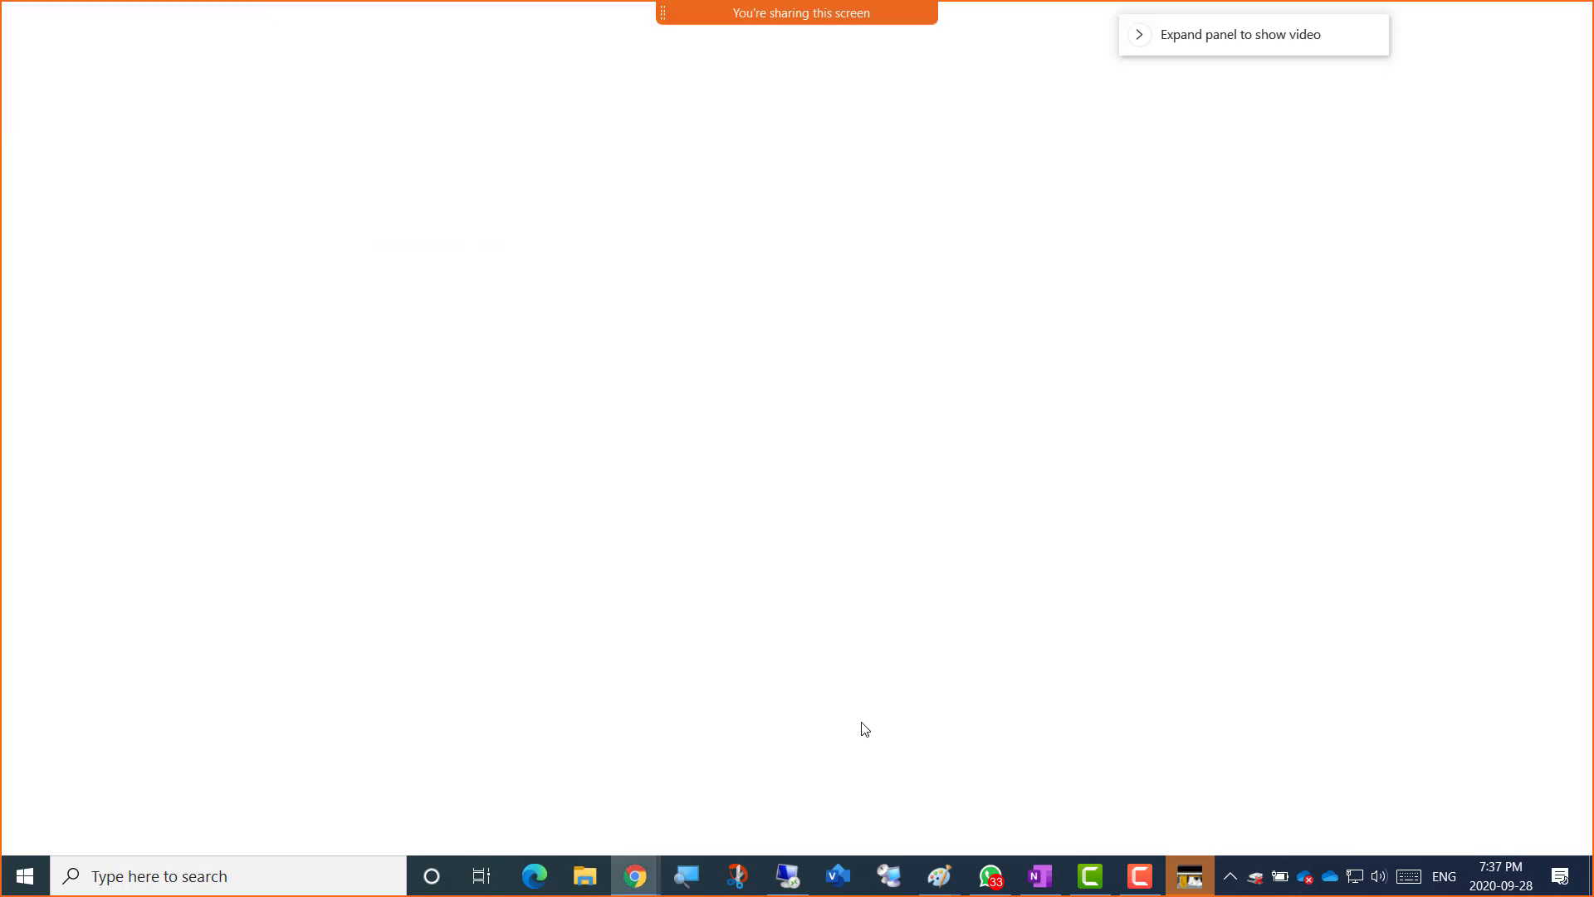
{"action": "key", "text": "alt+Tab"}
{"action": "key", "text": "alt+Tab"}
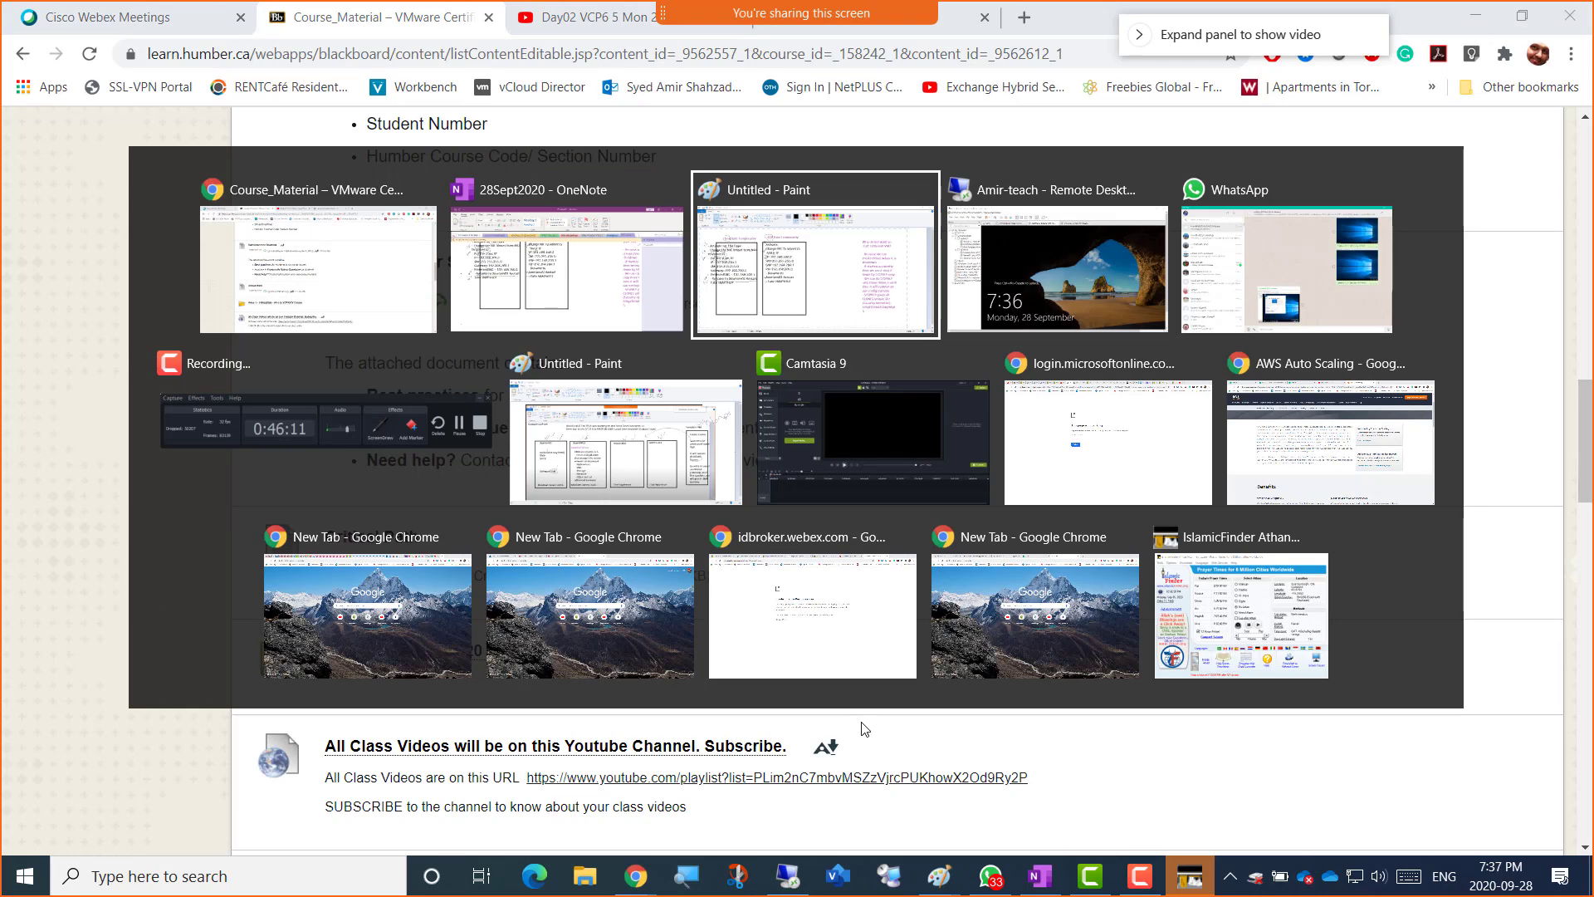
{"action": "key", "text": "alt+Tab"}
{"action": "key", "text": "alt+Tab"}
{"action": "key", "text": "alt+Tab"}
{"action": "key", "text": "alt+Tab"}
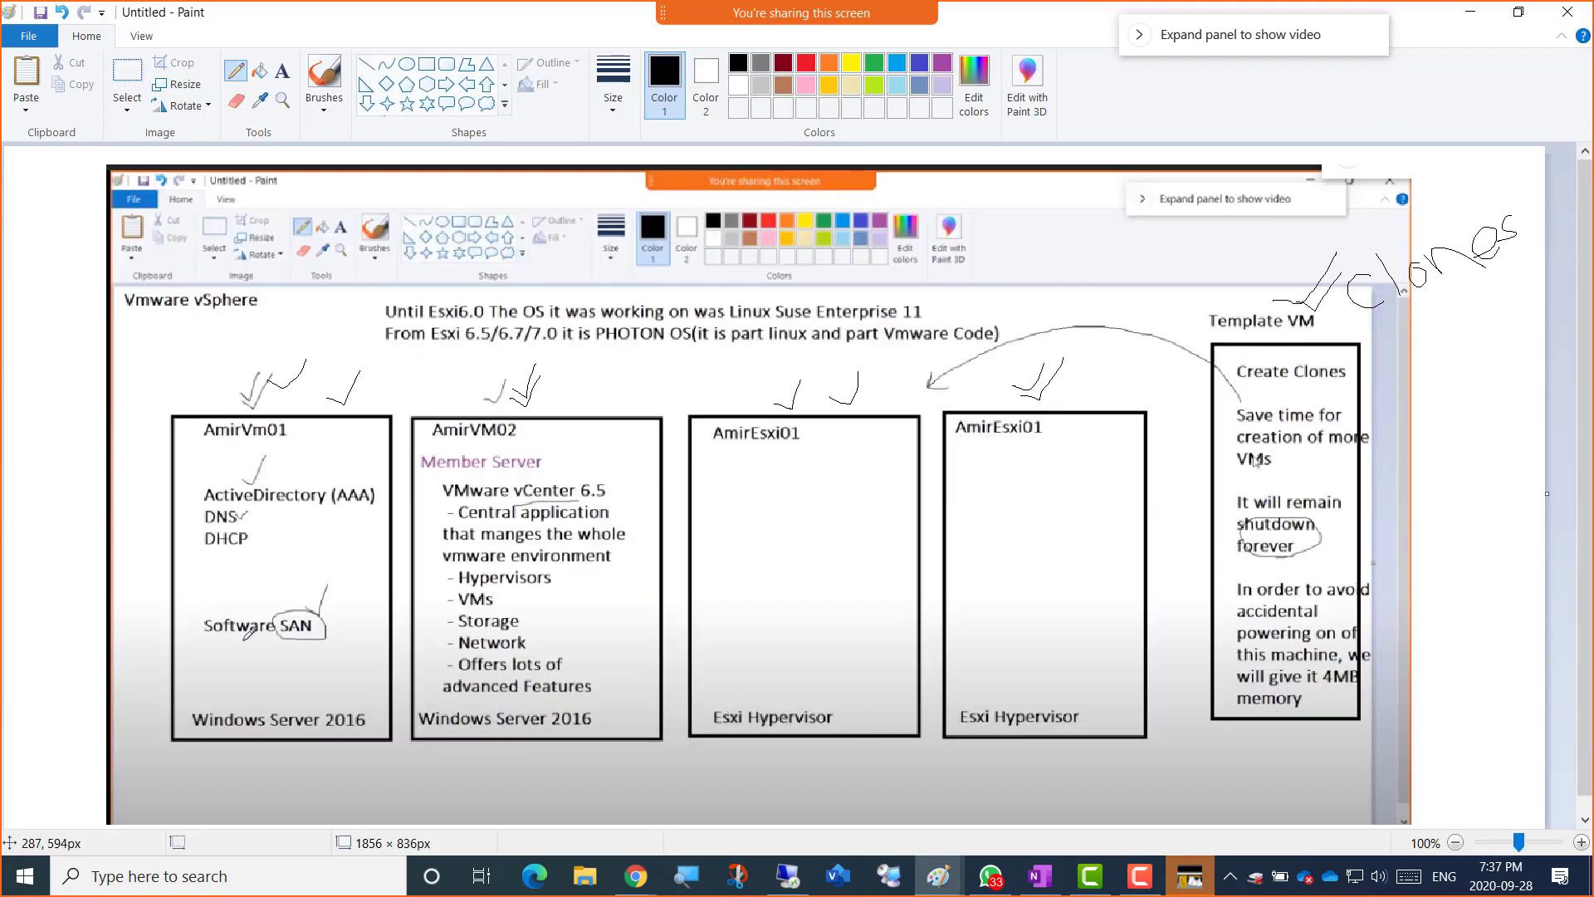
{"action": "left_click", "coordinate": [127, 75]}
{"action": "left_click_drag", "start_coordinate": [43, 152], "coordinate": [1441, 824]}
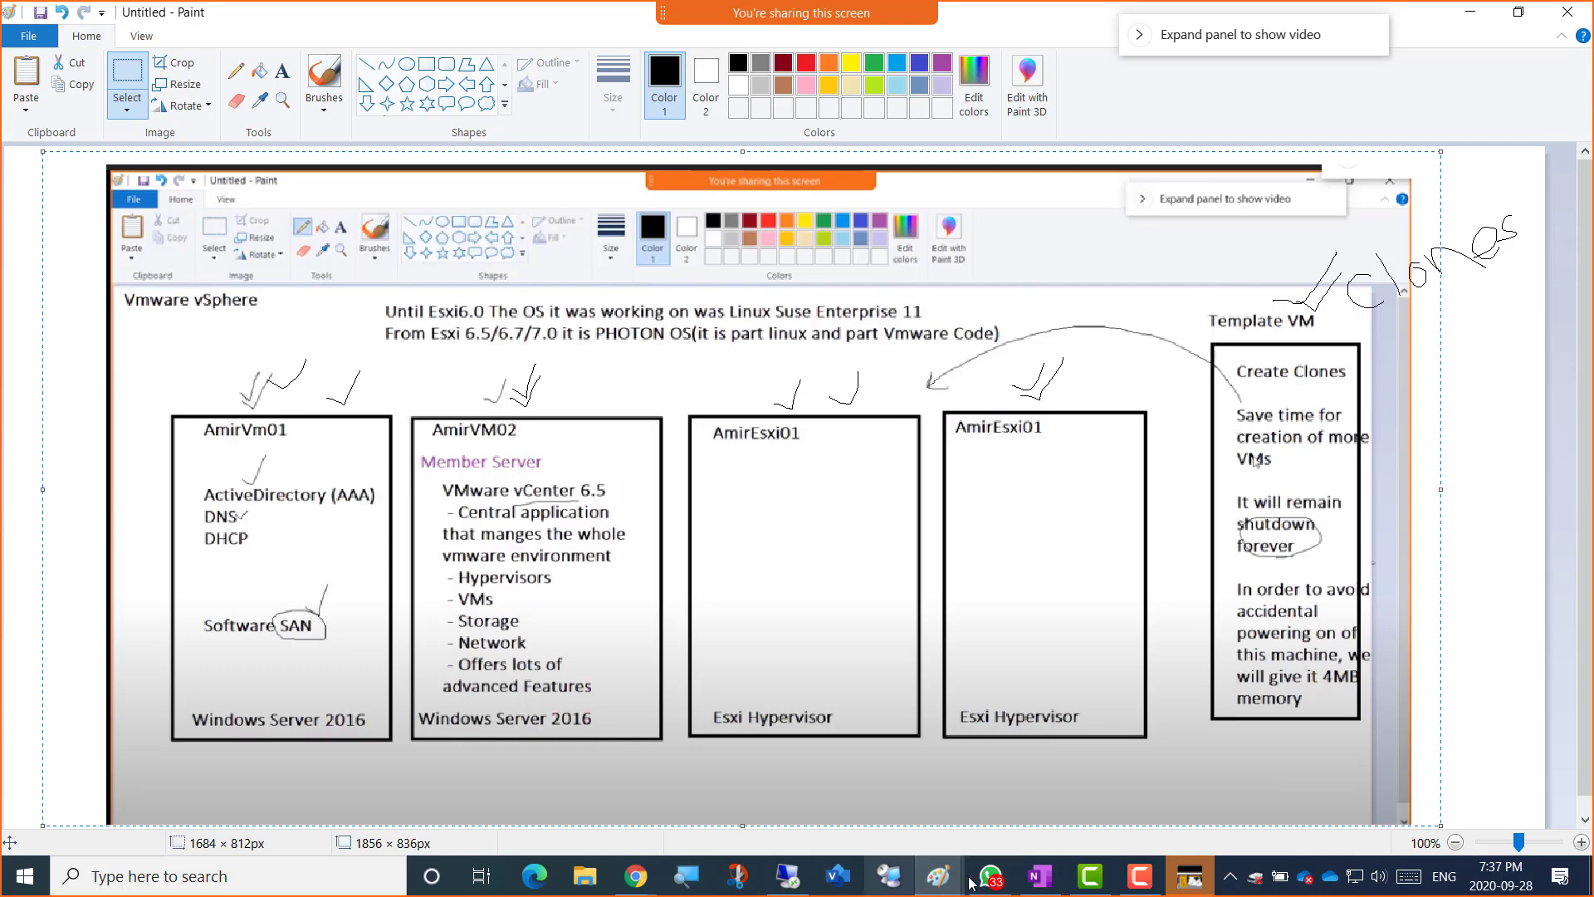
{"action": "left_click", "coordinate": [1040, 876]}
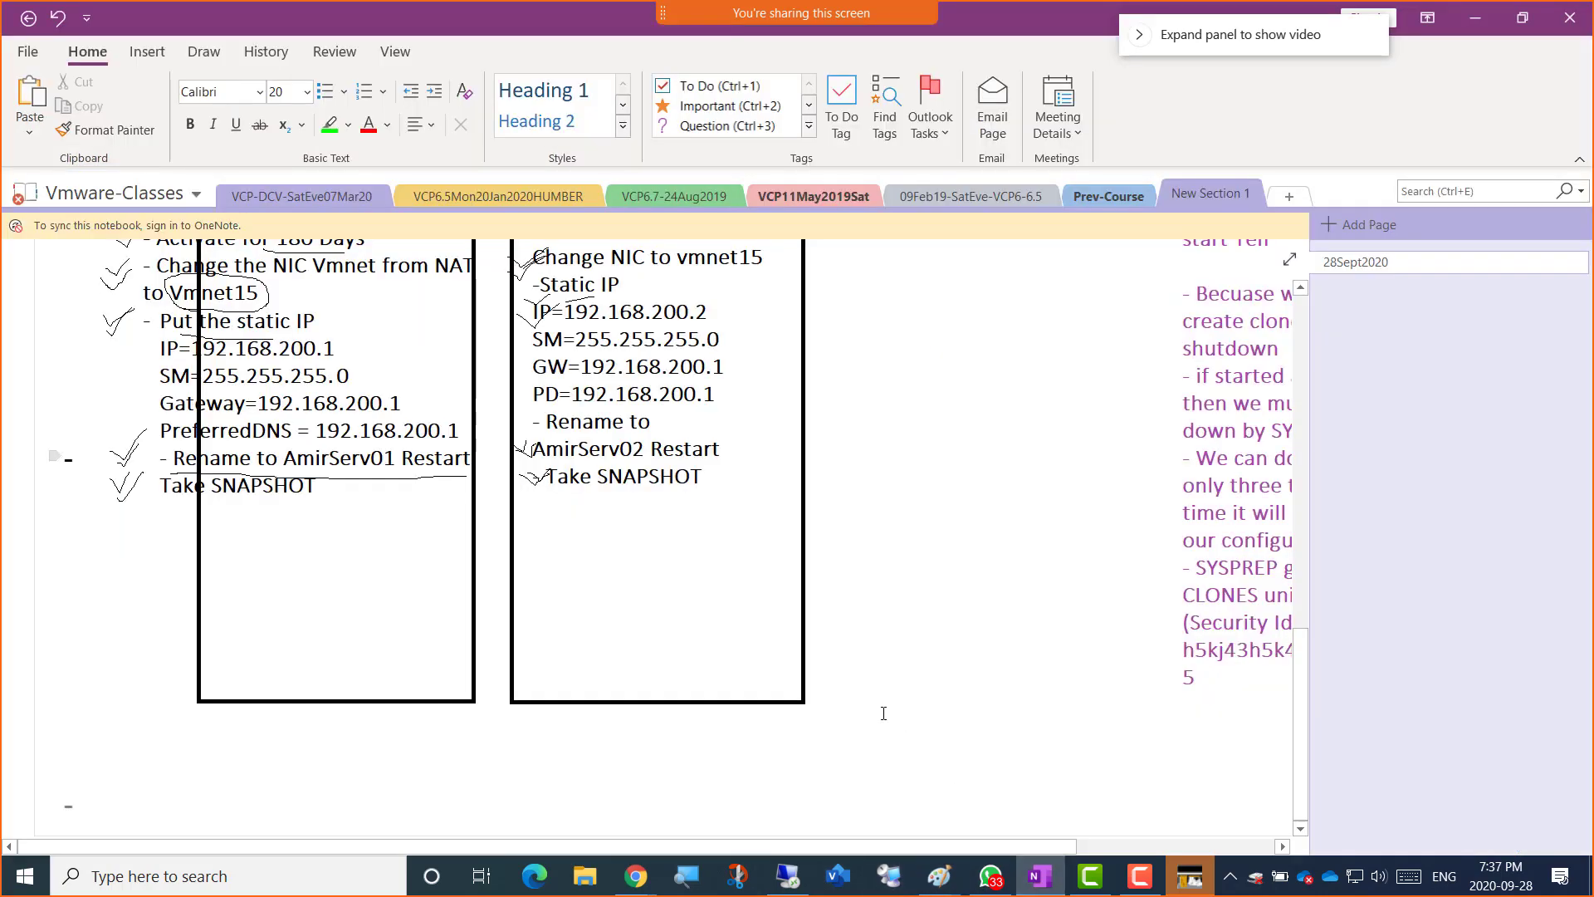
{"action": "key", "text": "ctrl+v"}
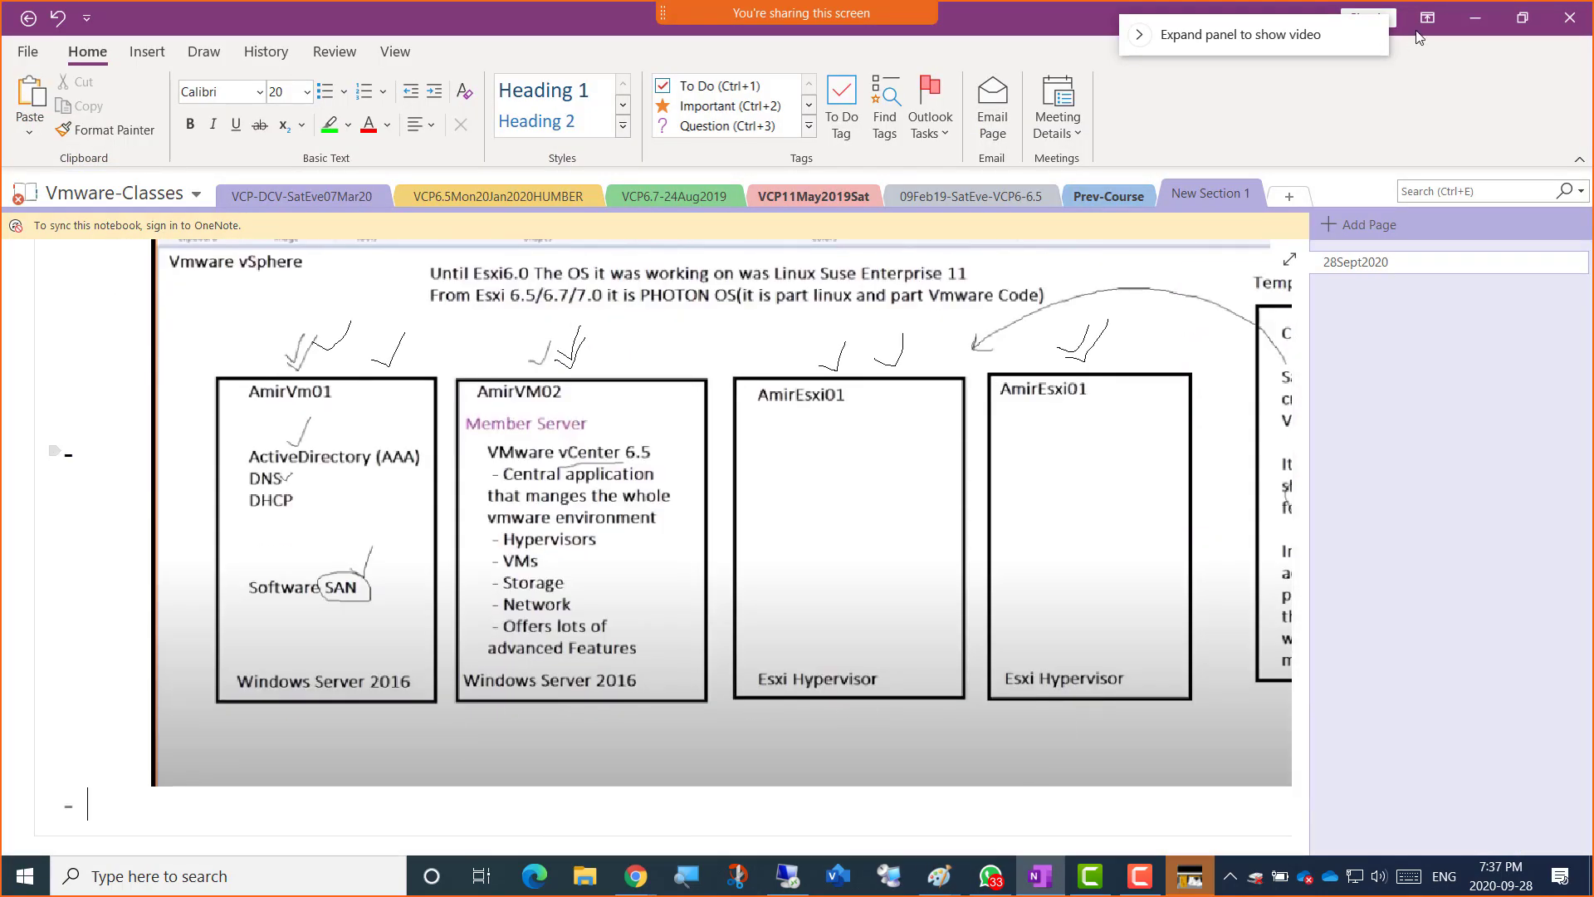
- Open a new Paint window and draw two tall rectangles side by side
{"action": "left_click", "coordinate": [1476, 18]}
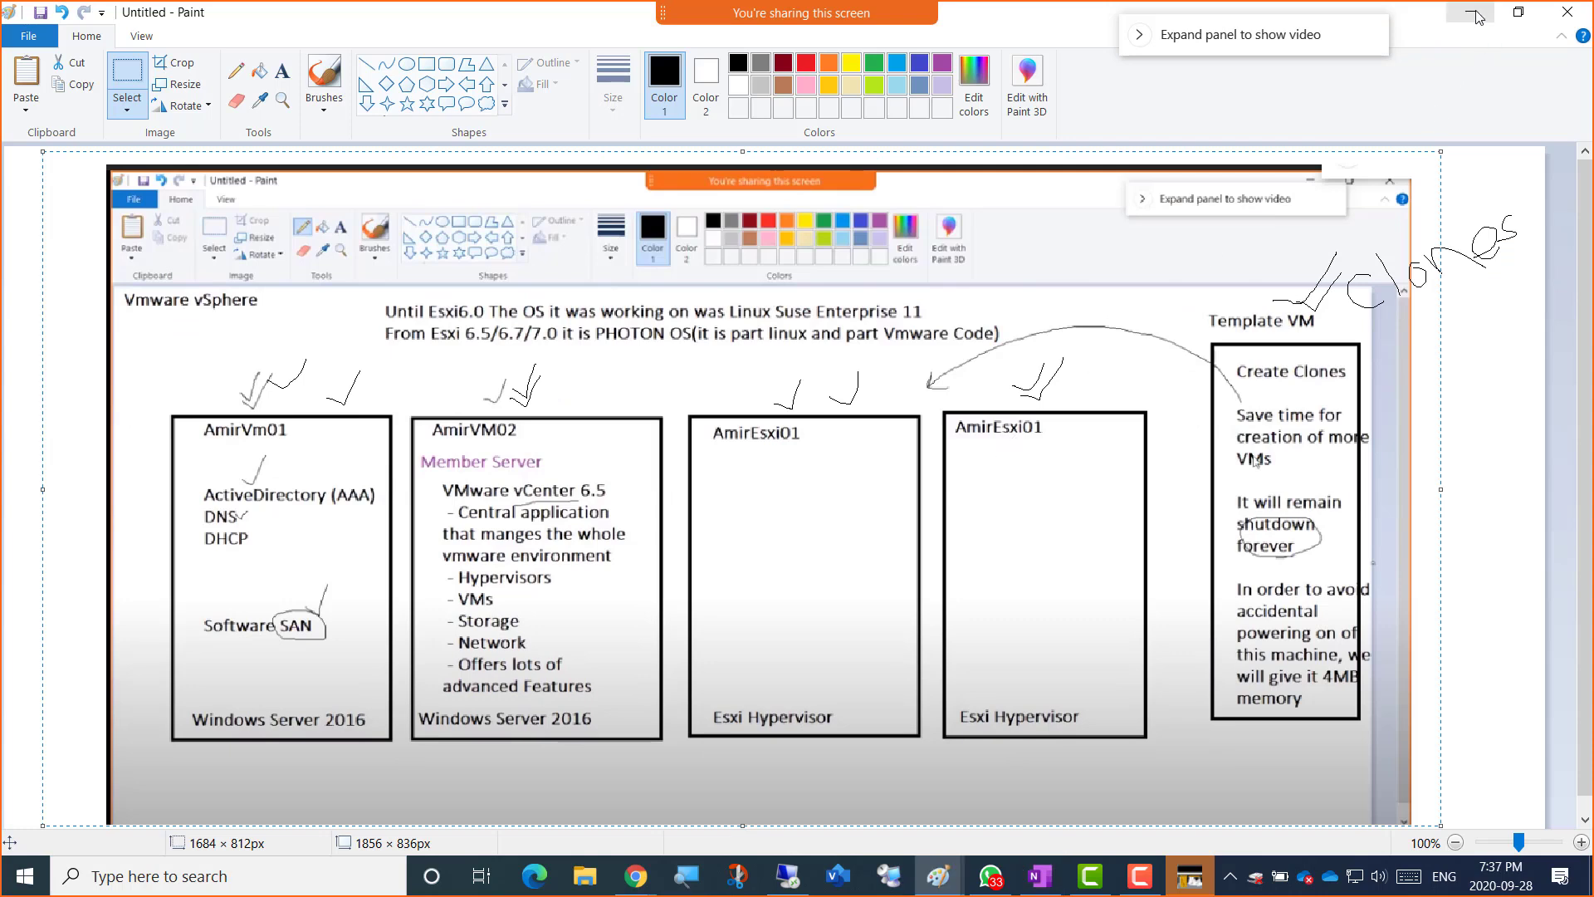
{"action": "left_click", "coordinate": [945, 886]}
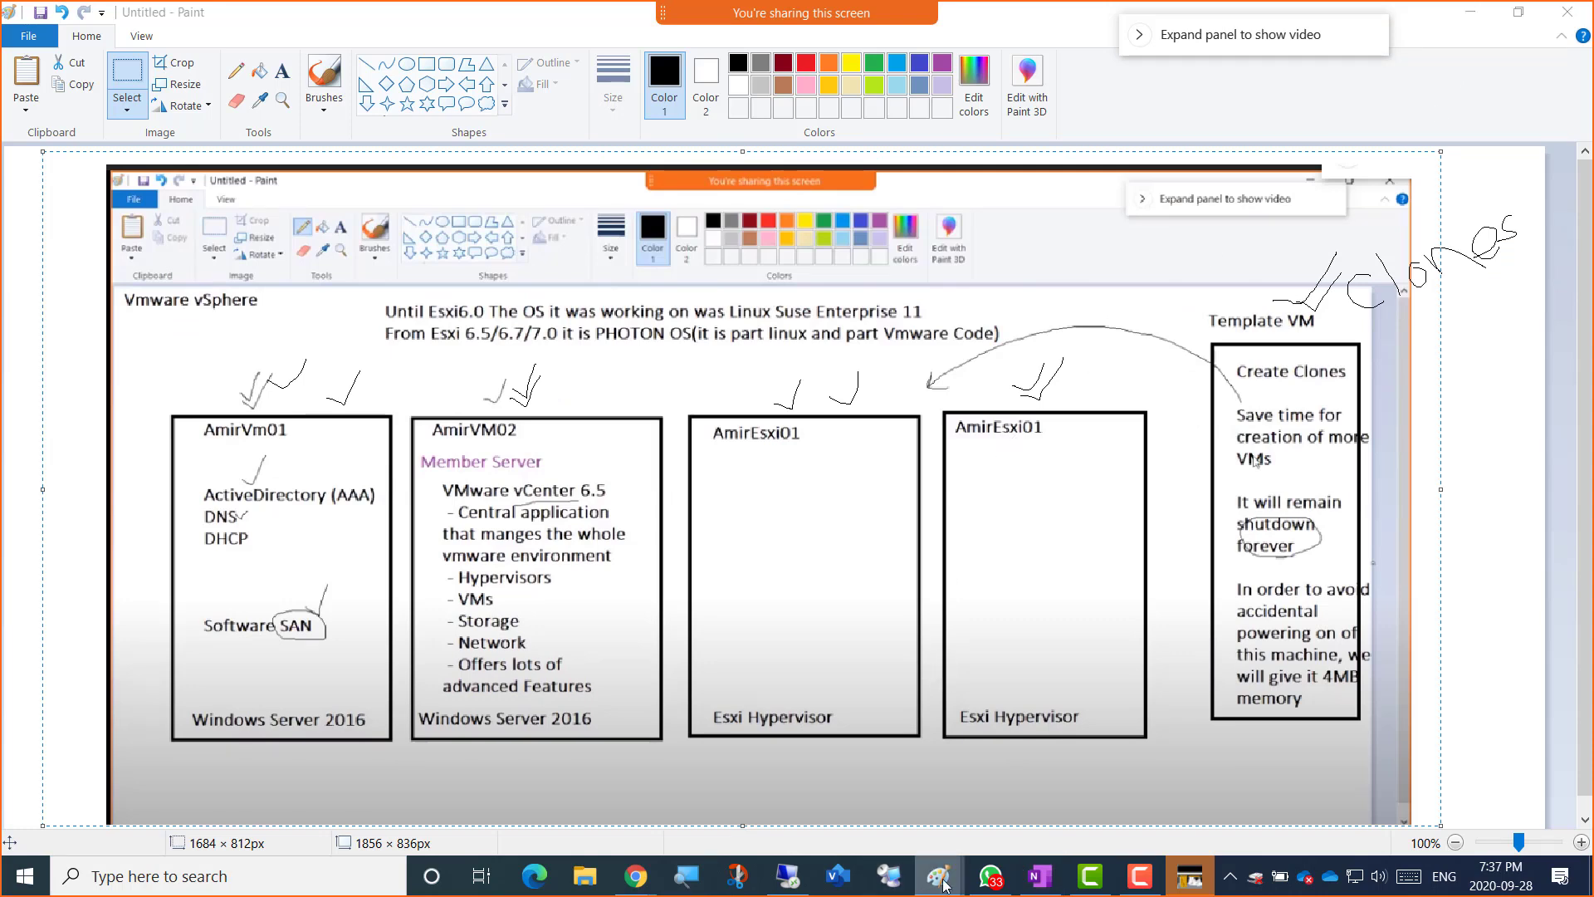
{"action": "right_click", "coordinate": [945, 886]}
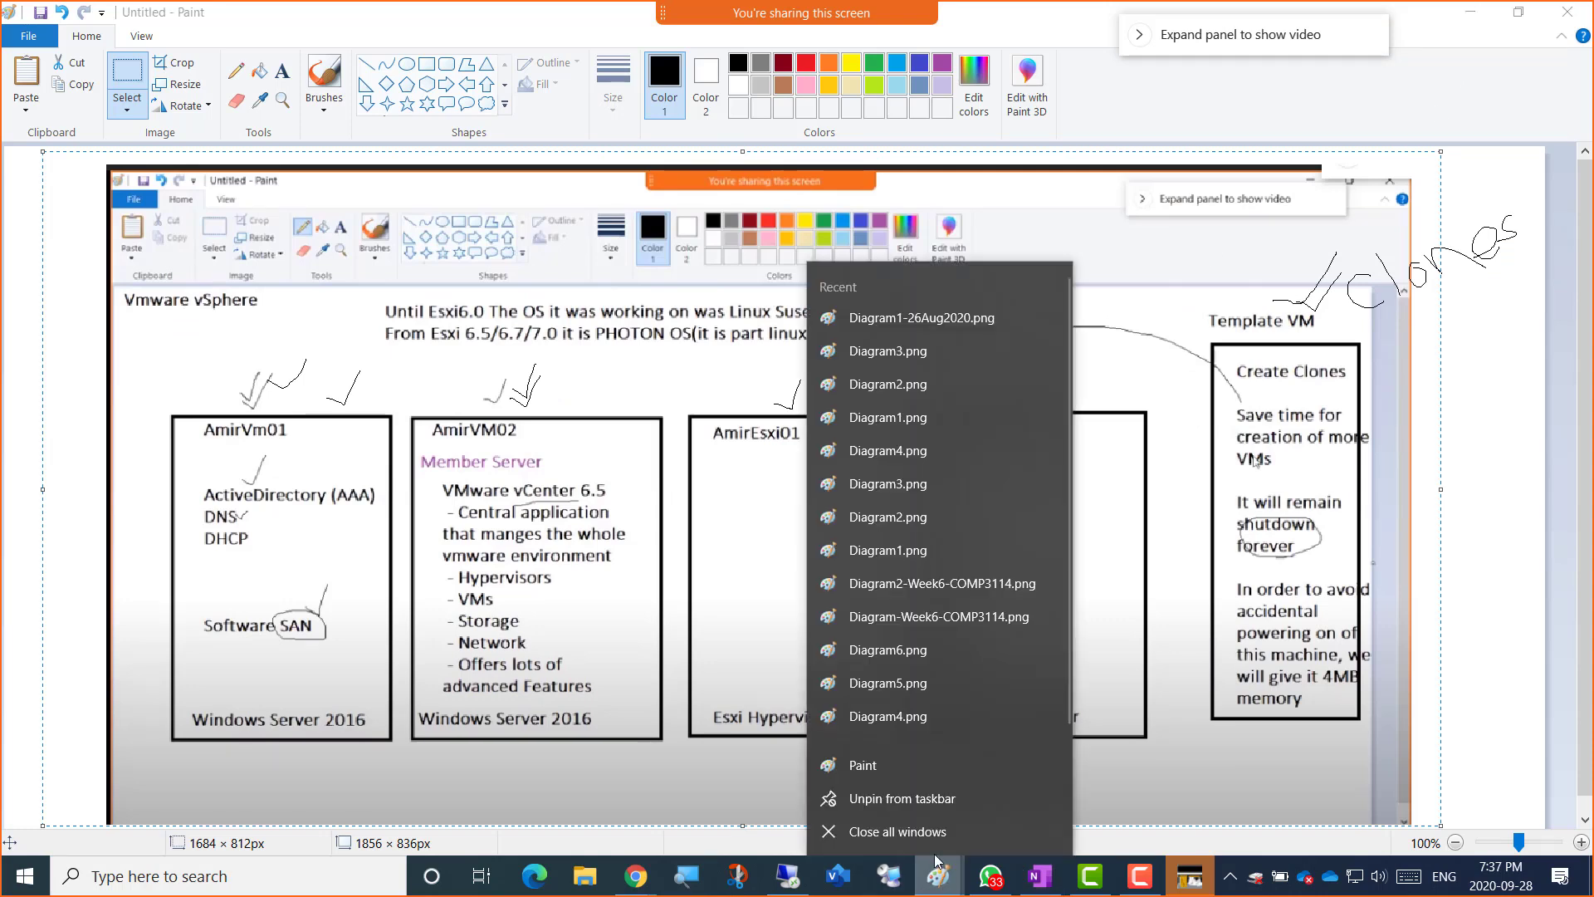
{"action": "left_click", "coordinate": [905, 774]}
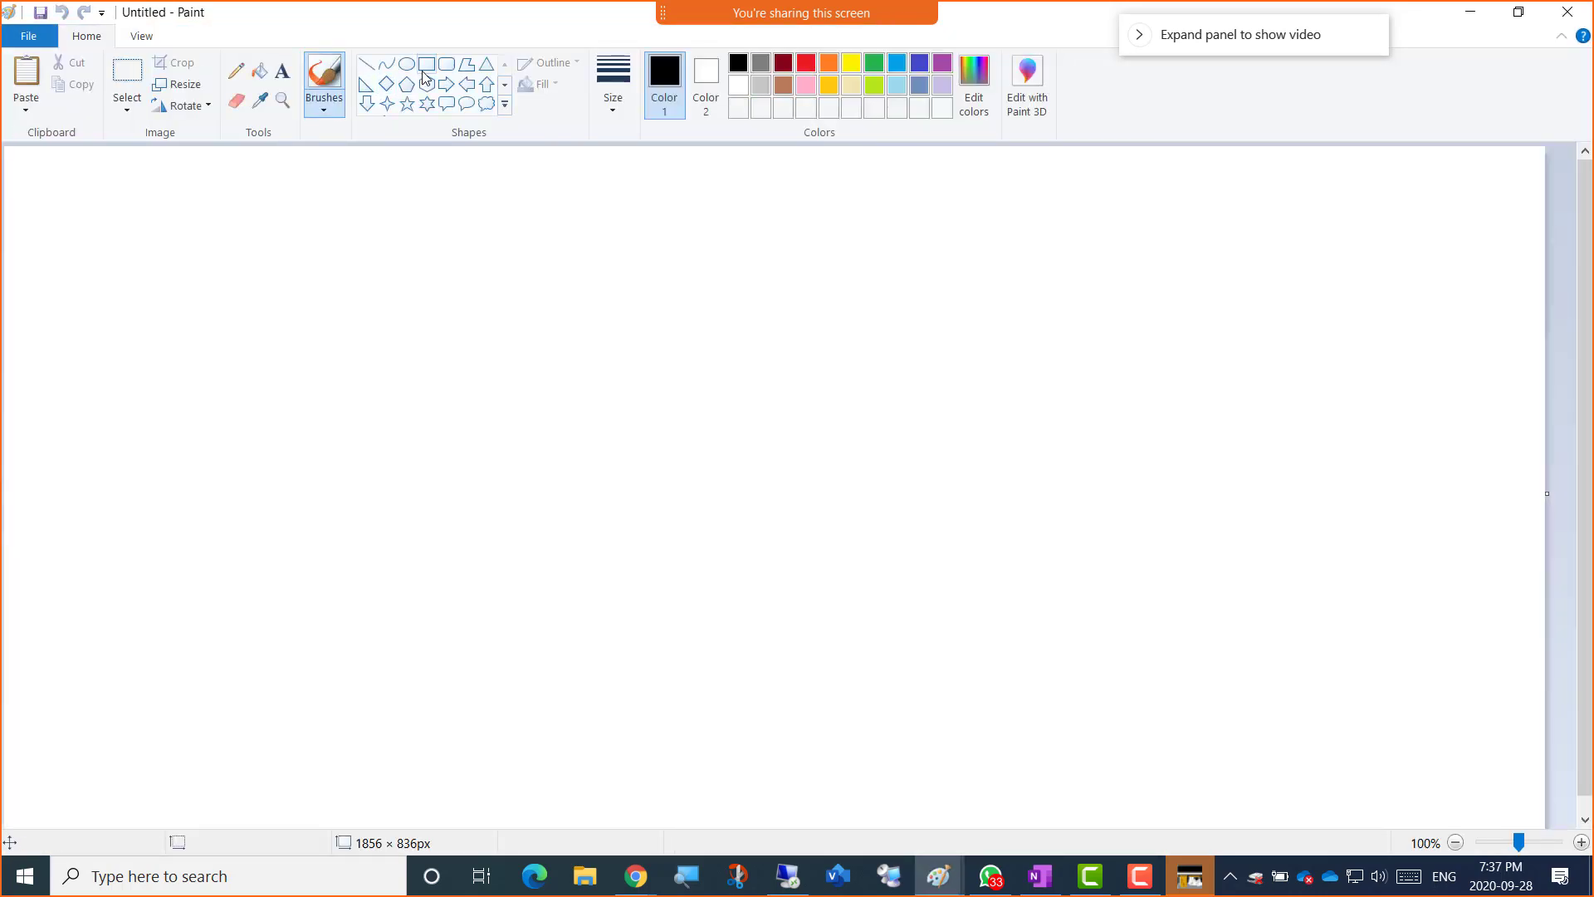
{"action": "left_click_drag", "start_coordinate": [89, 235], "coordinate": [399, 753]}
{"action": "mouse_move", "coordinate": [450, 230]}
{"action": "left_mouse_down"}
{"action": "mouse_move", "coordinate": [755, 651]}
{"action": "mouse_move", "coordinate": [790, 752]}
{"action": "left_mouse_up"}
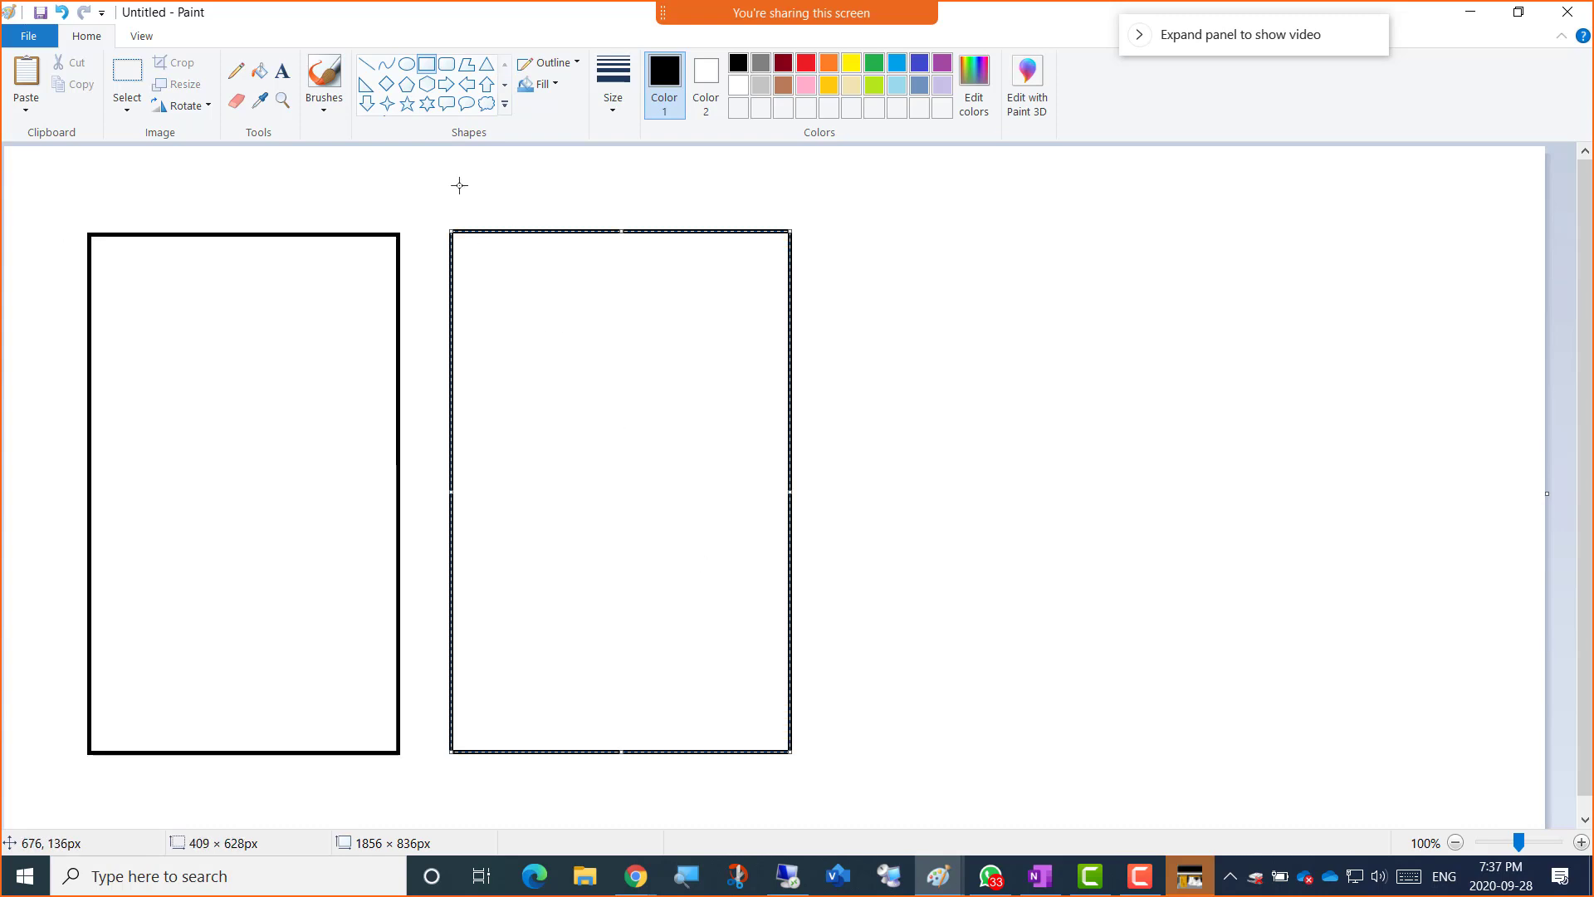
- Add text in the first rectangle: AmirServ01, then ActiveDirectory, DNS and DHCP on separate lines
{"action": "left_click", "coordinate": [283, 75]}
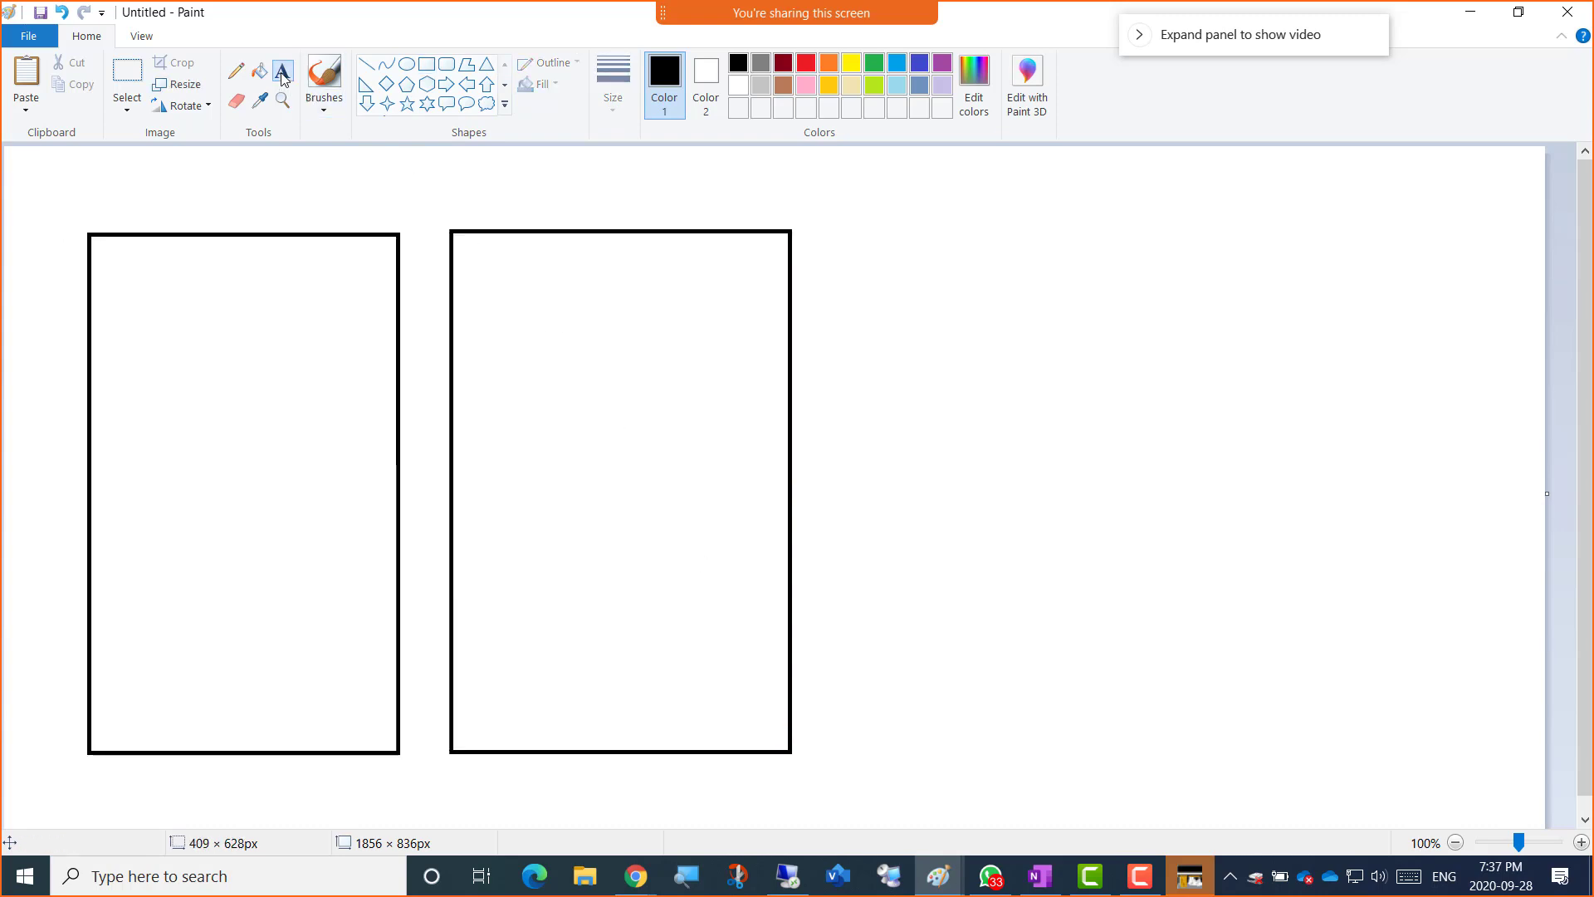
{"action": "left_click", "coordinate": [138, 267]}
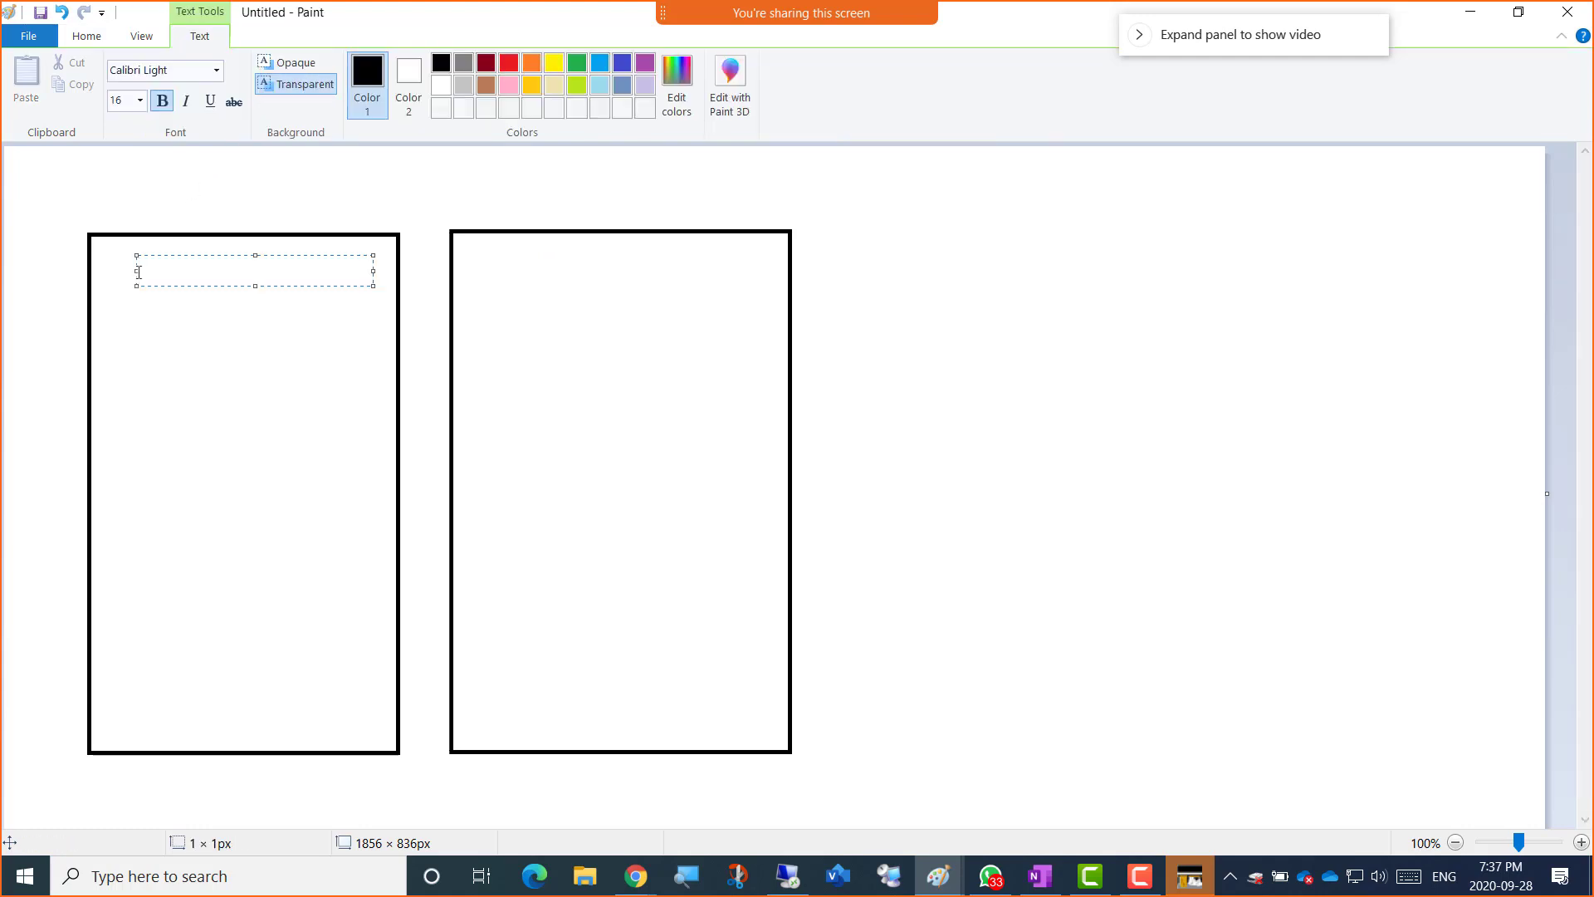
{"action": "type", "text": "AmirServ01"}
{"action": "key", "text": "Return"}
{"action": "type", "text": "ActiveDirectory"}
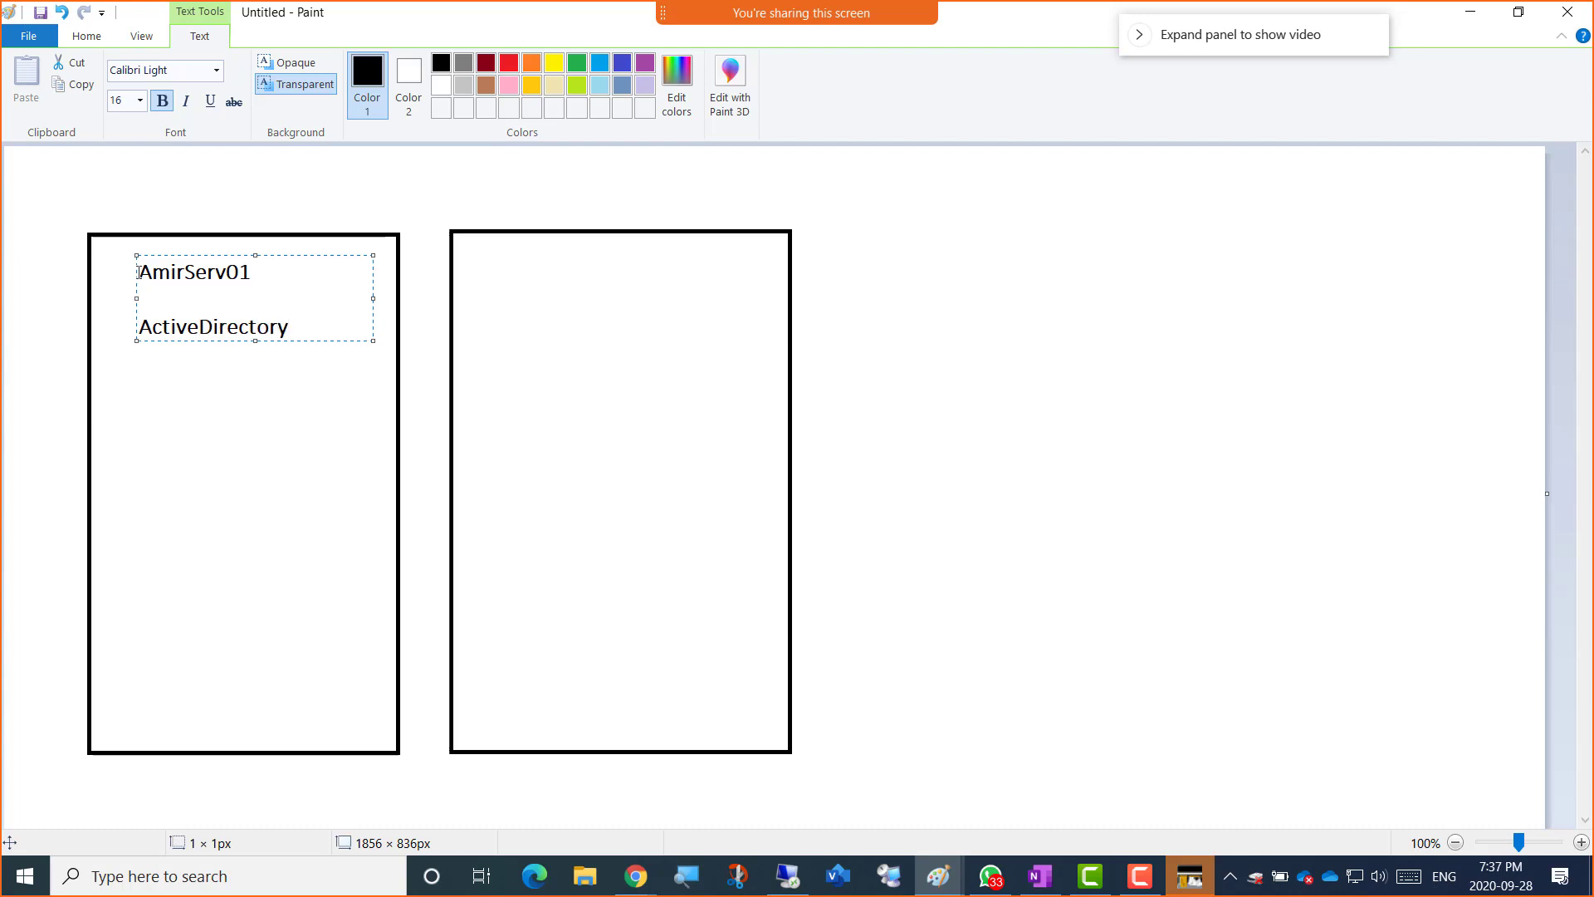
{"action": "key", "text": "Return"}
{"action": "type", "text": "DNS"}
{"action": "key", "text": "Return"}
{"action": "type", "text": "DHCP"}
{"action": "key", "text": "Return"}
{"action": "key", "text": "Return"}
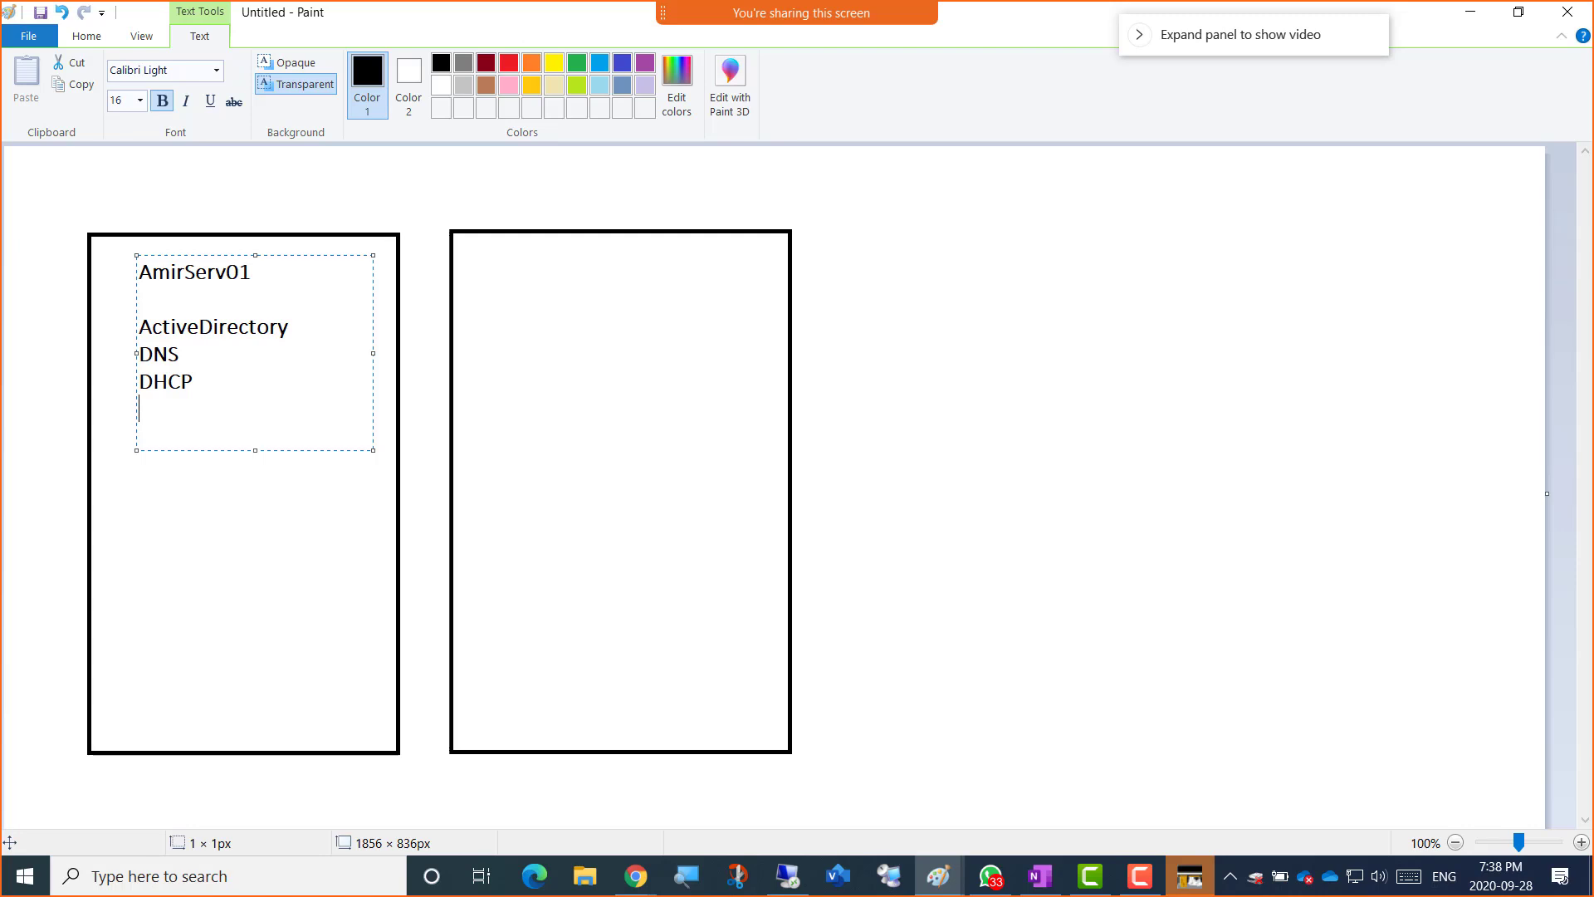
- Copy the first rectangle's text and paste it into the second rectangle
{"action": "key", "text": "ctrl+a"}
{"action": "key", "text": "ctrl+c"}
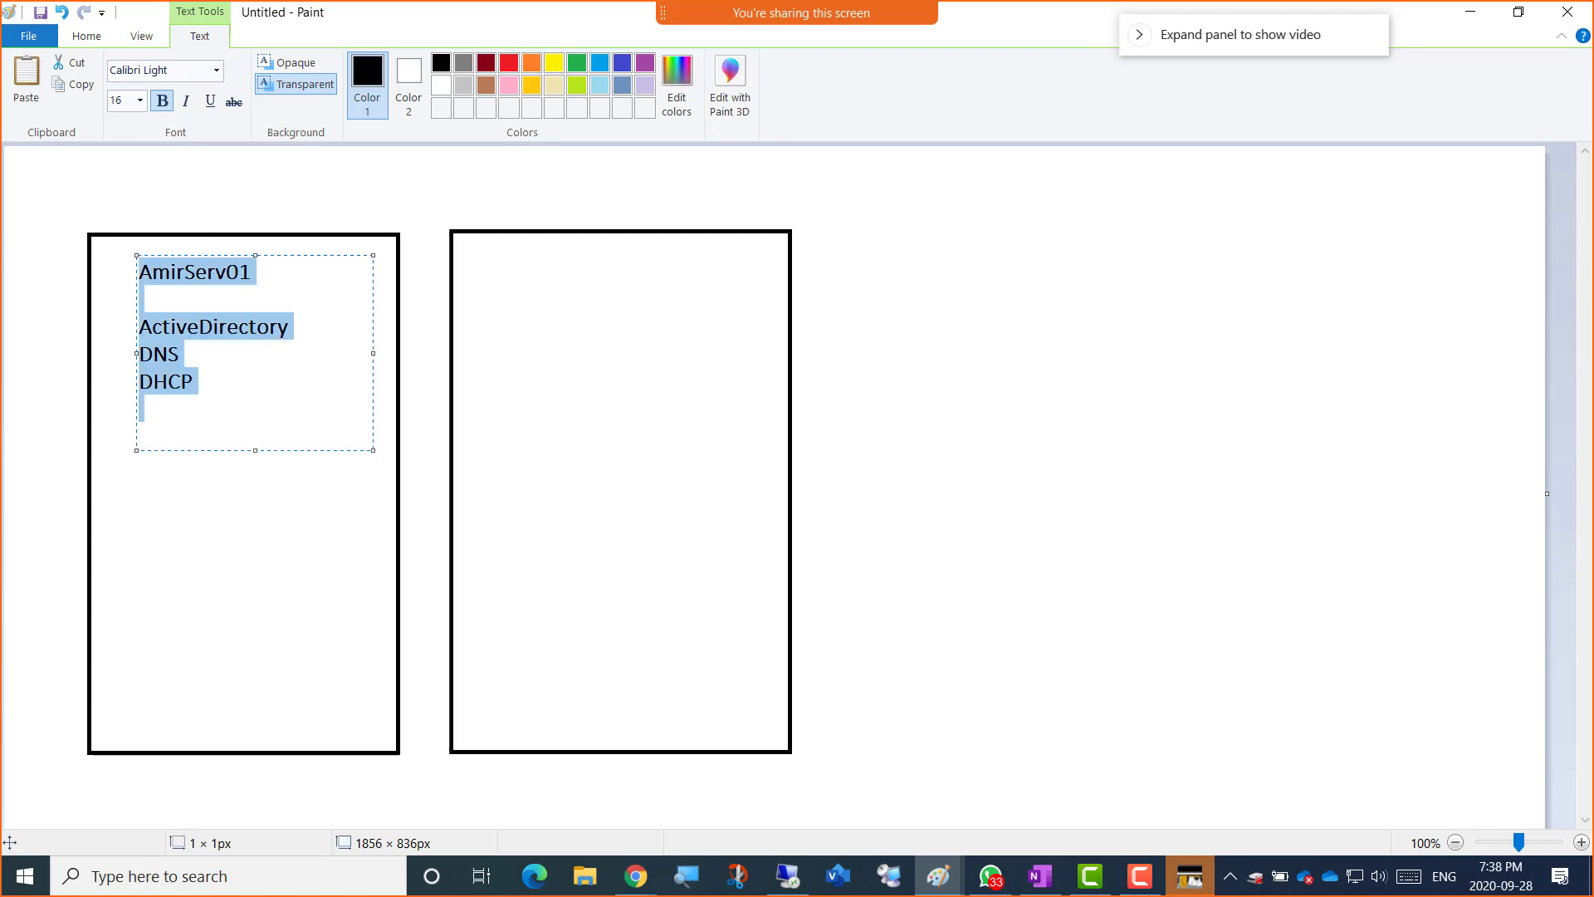
{"action": "left_click", "coordinate": [491, 261]}
{"action": "key", "text": "ctrl+v"}
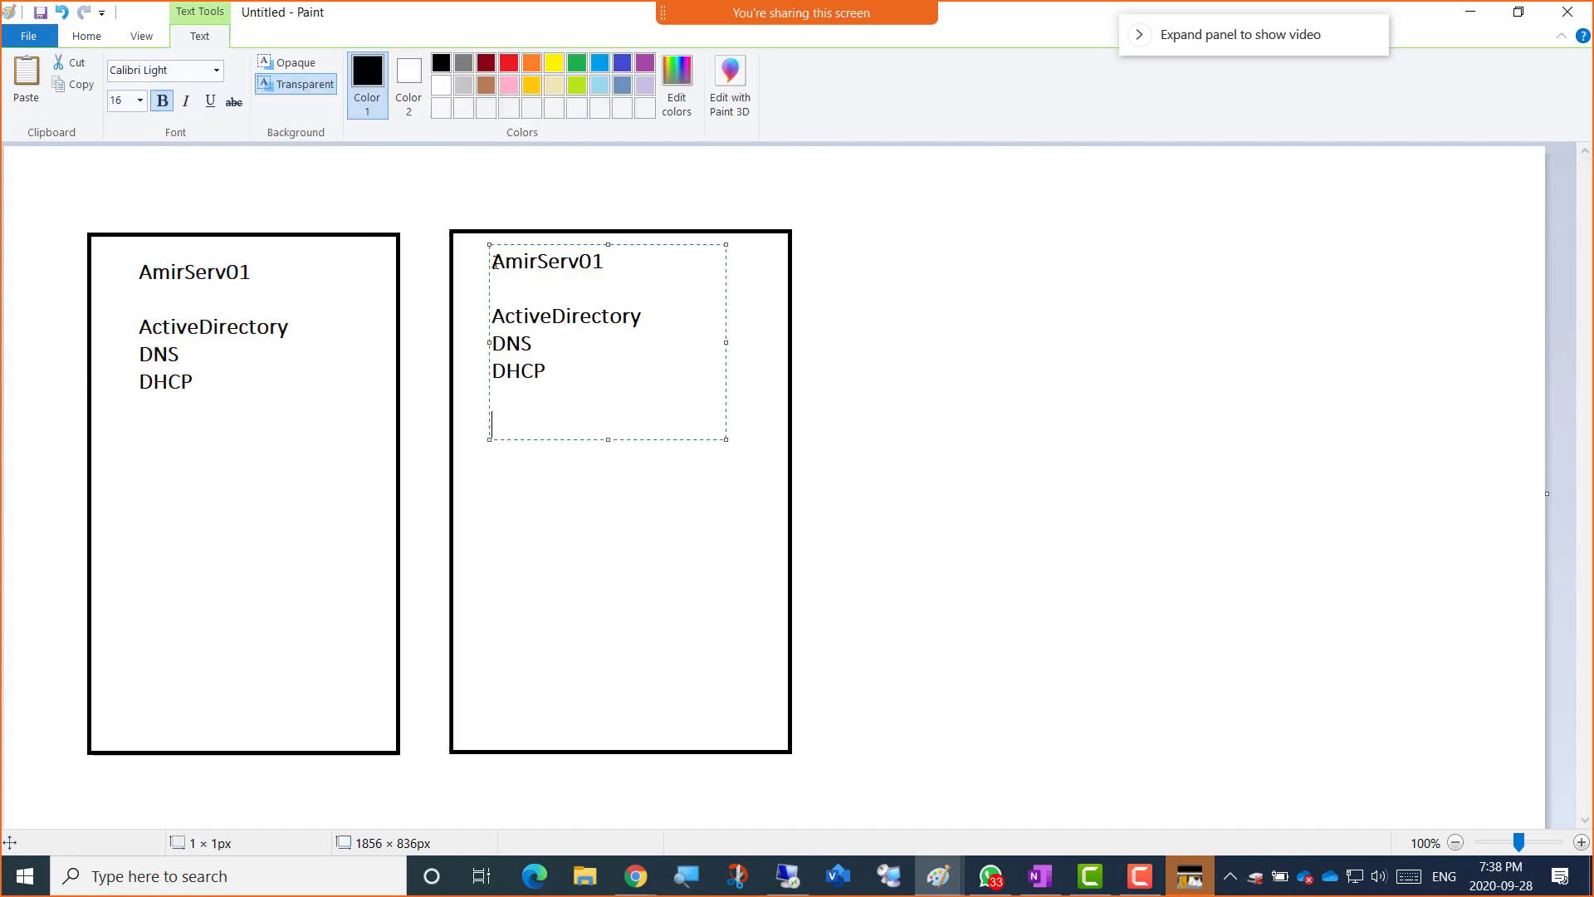
- Change the pasted name to AmirServ02 and replace its role lines with Member Server
{"action": "left_click_drag", "start_coordinate": [599, 262], "coordinate": [596, 264]}
{"action": "type", "text": "2"}
{"action": "left_click_drag", "start_coordinate": [549, 373], "coordinate": [491, 317]}
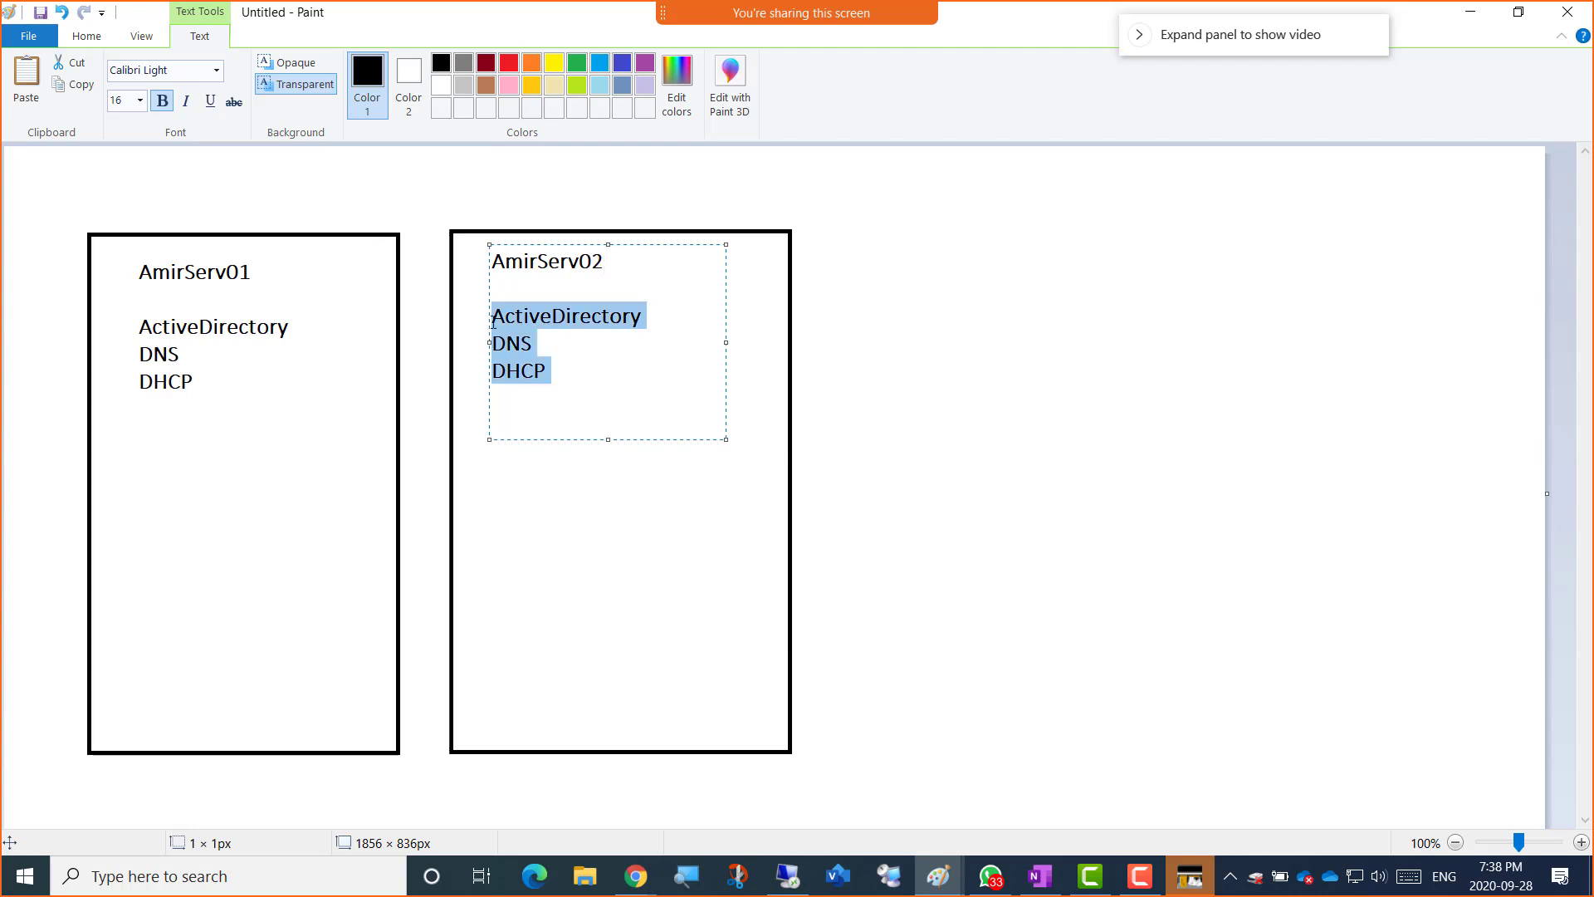
{"action": "type", "text": "Member Server"}
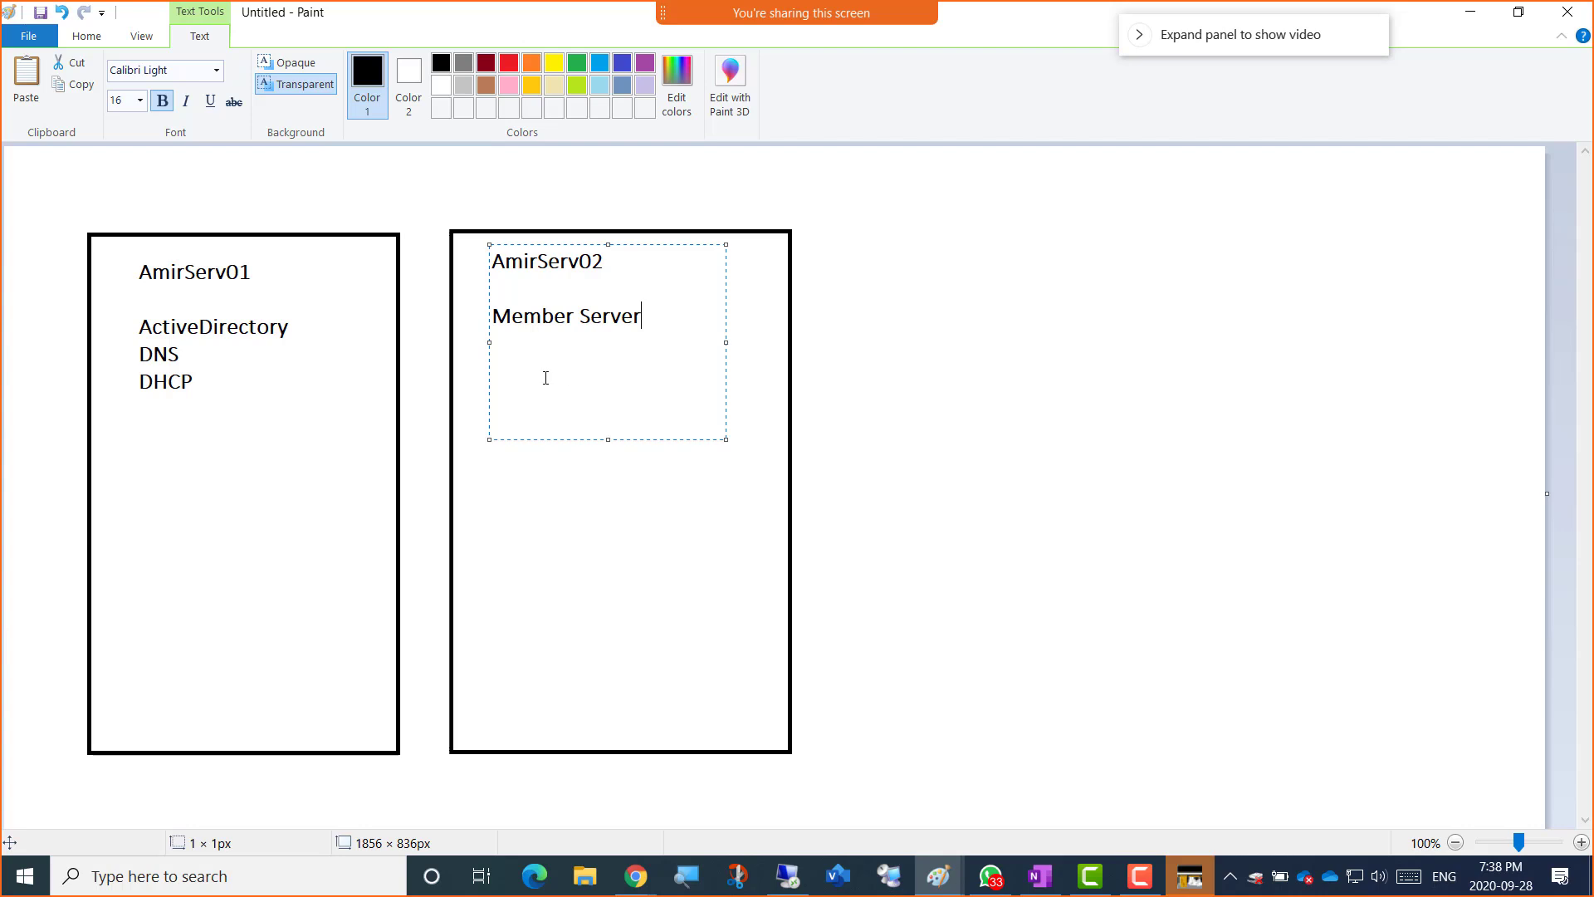
- Add a note under DHCP: "- Inside ActiveDirectory Users and computers we will create a copy of the domain administrator AmirAdmin"
{"action": "left_click", "coordinate": [117, 415]}
{"action": "type", "text": "Inside ActiveD"}
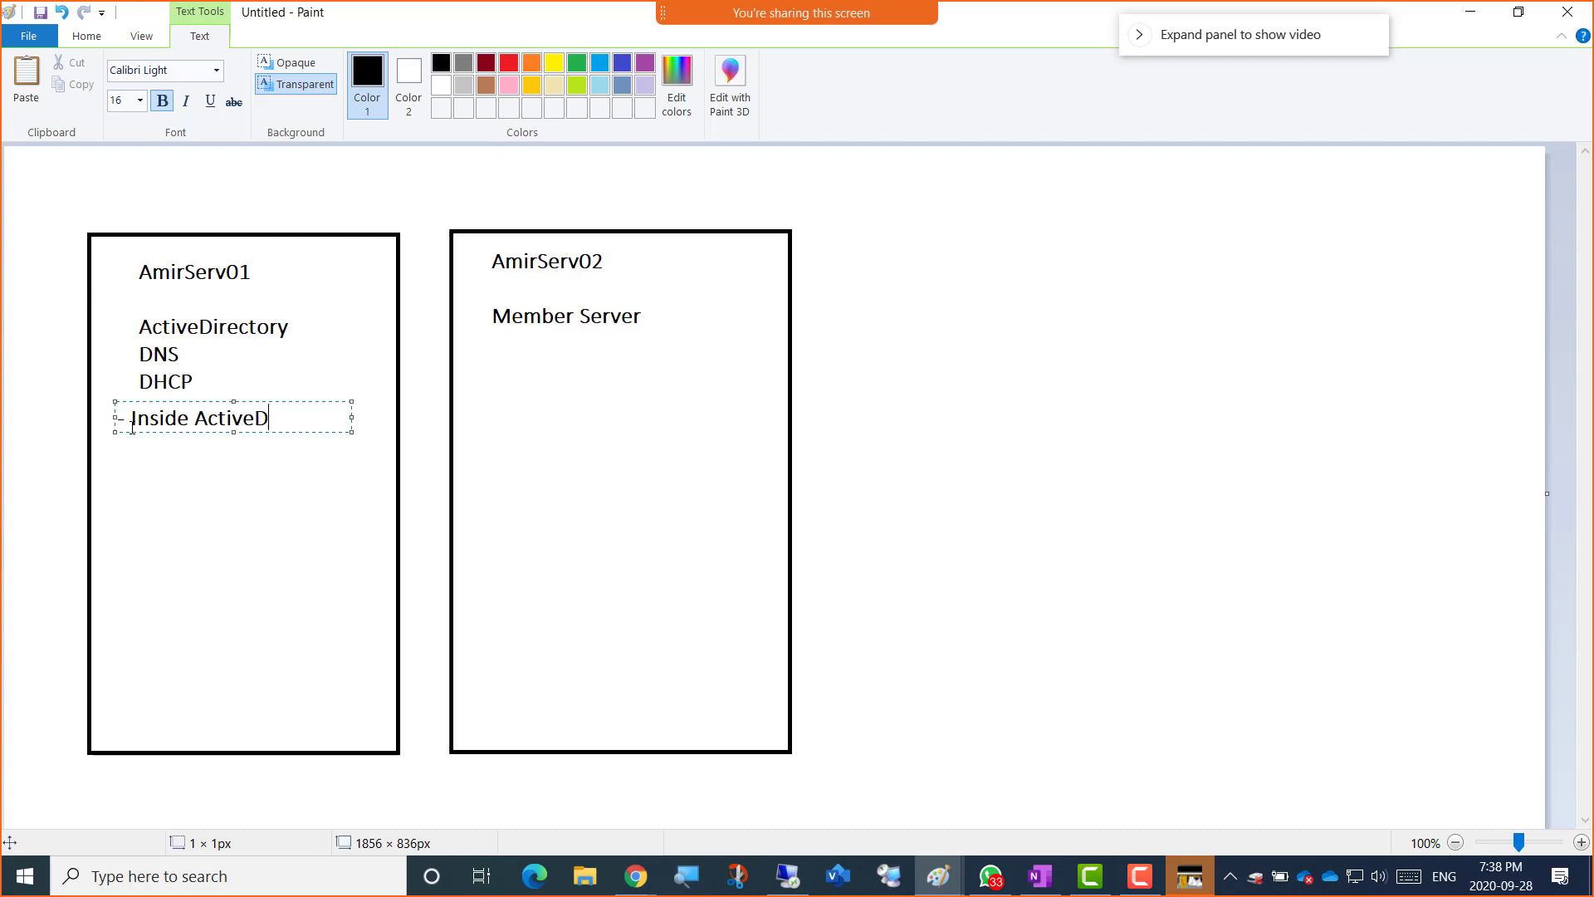
{"action": "type", "text": "irectory Users and compute"}
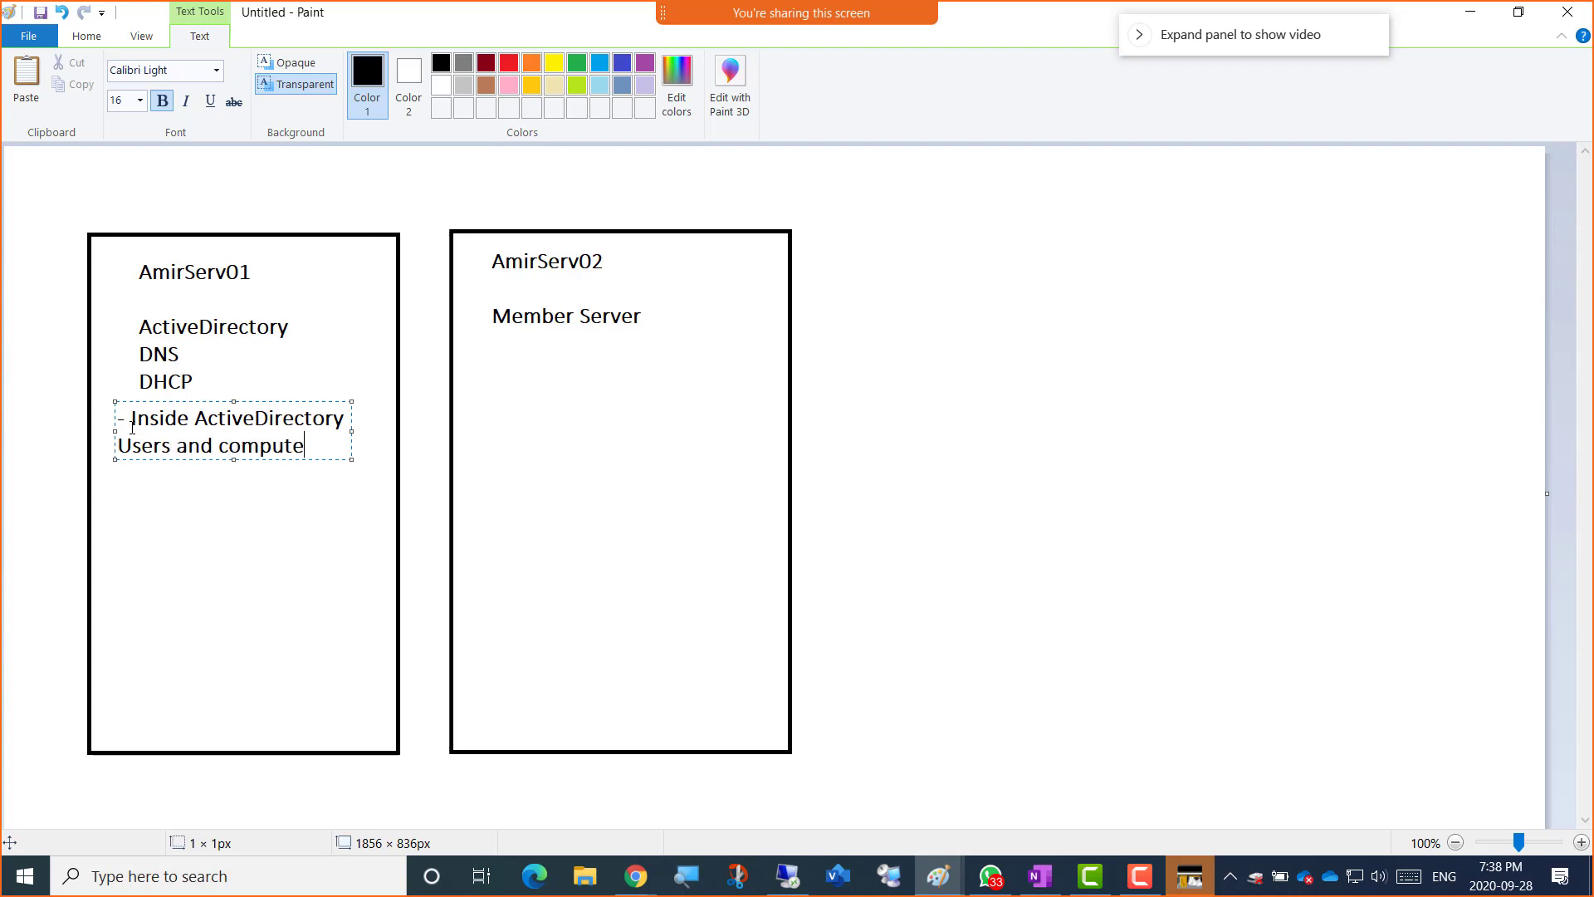
{"action": "type", "text": "rs "}
{"action": "type", "text": "we will creat"}
{"action": "type", "text": "e acc"}
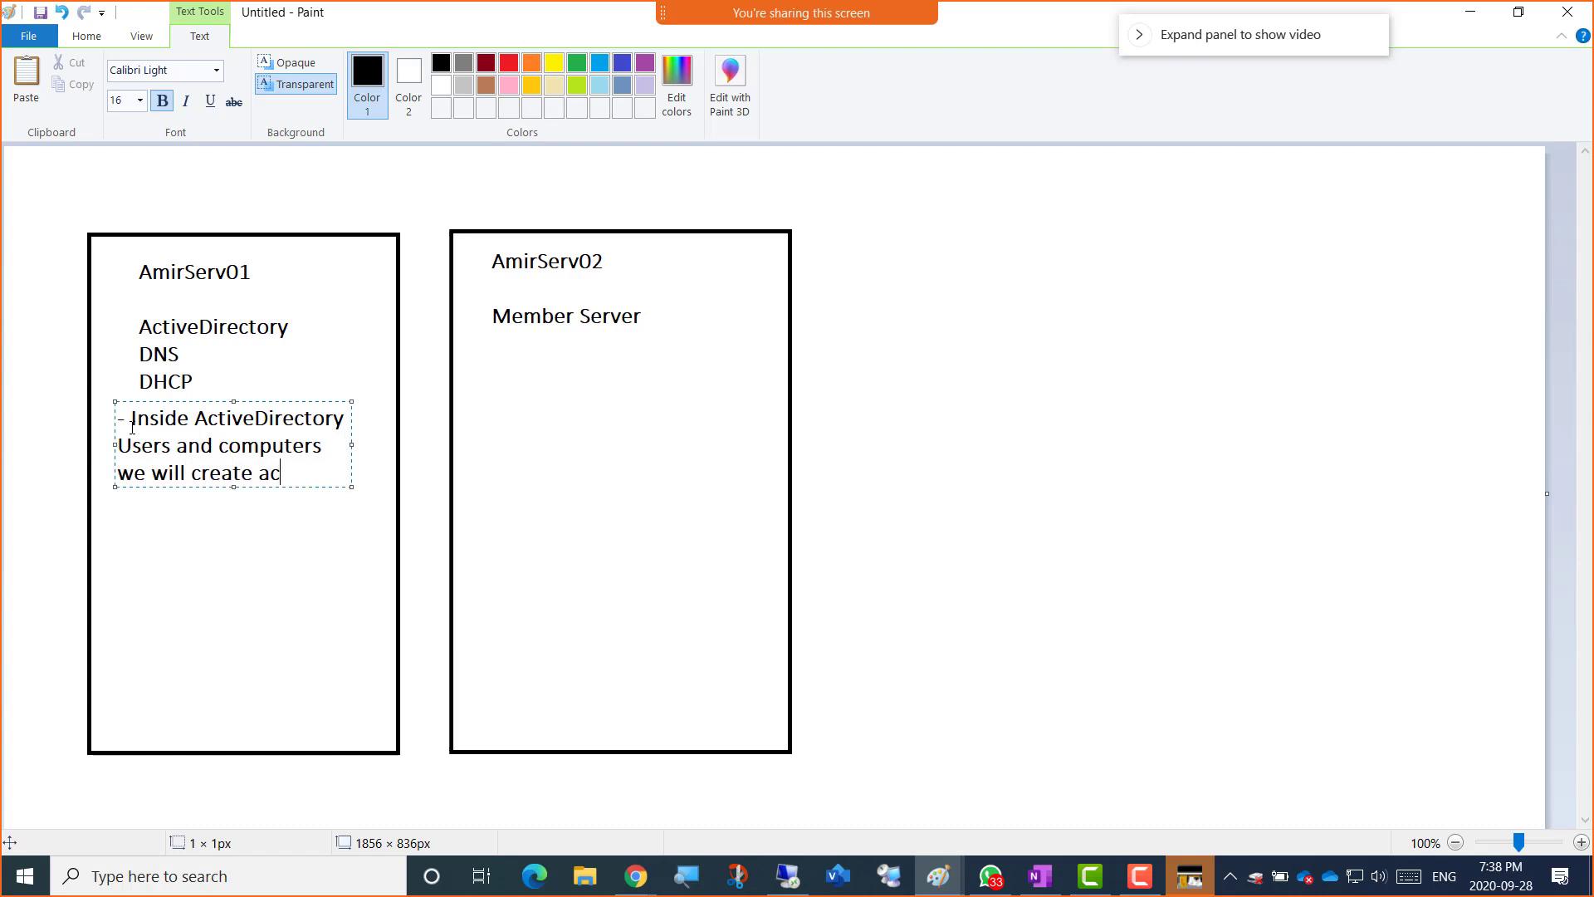
{"action": "key", "text": "BackSpace"}
{"action": "type", "text": "copy of the domai"}
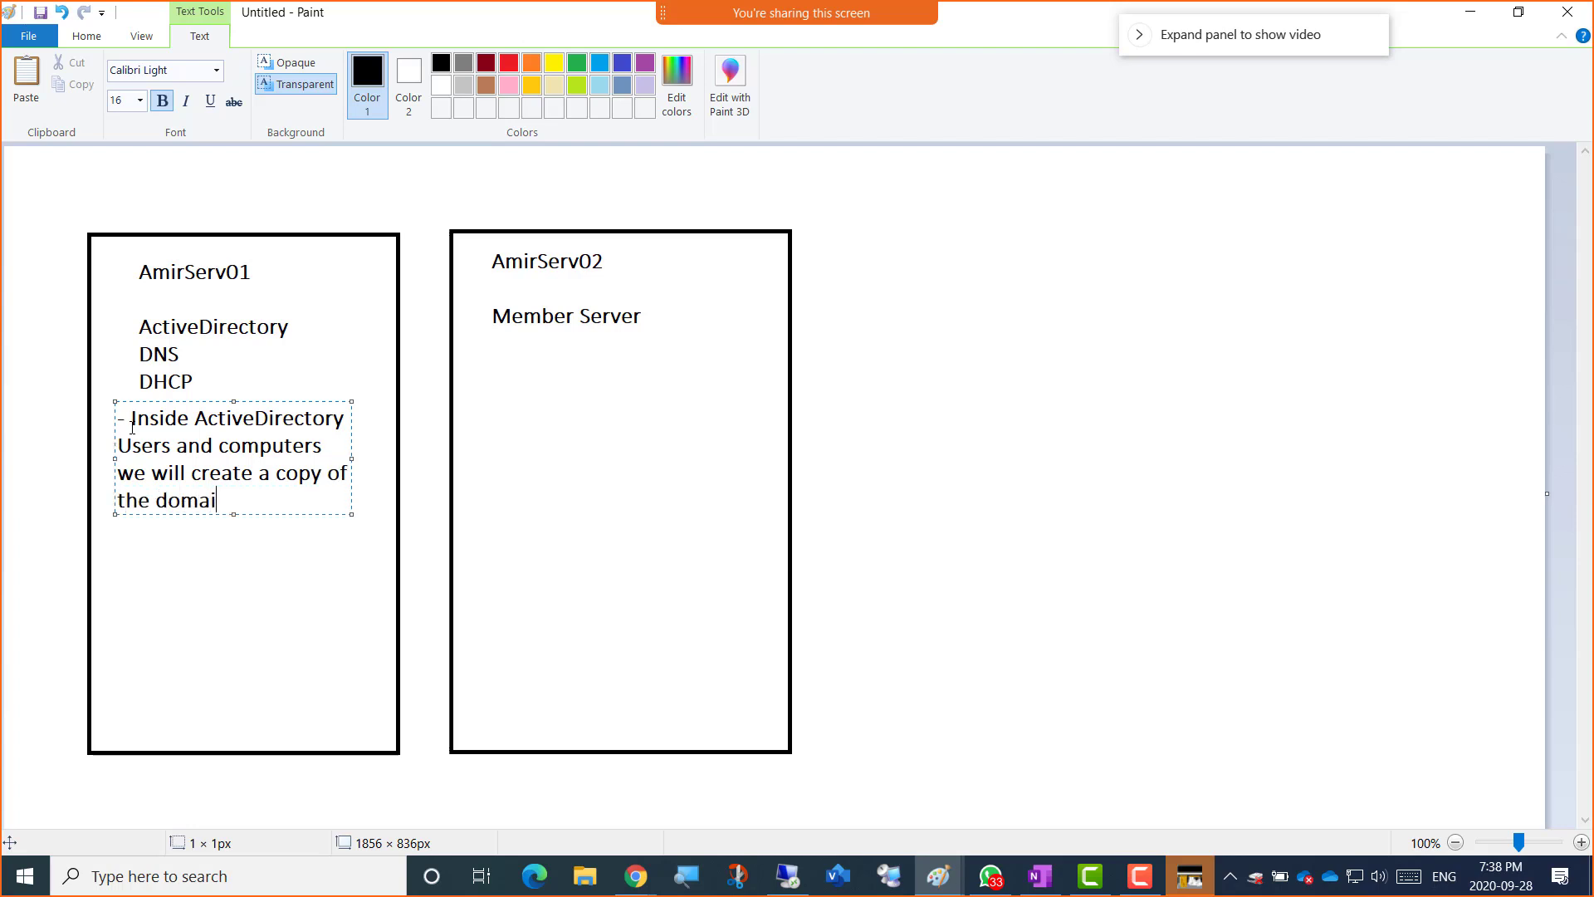
{"action": "type", "text": "n administrator"}
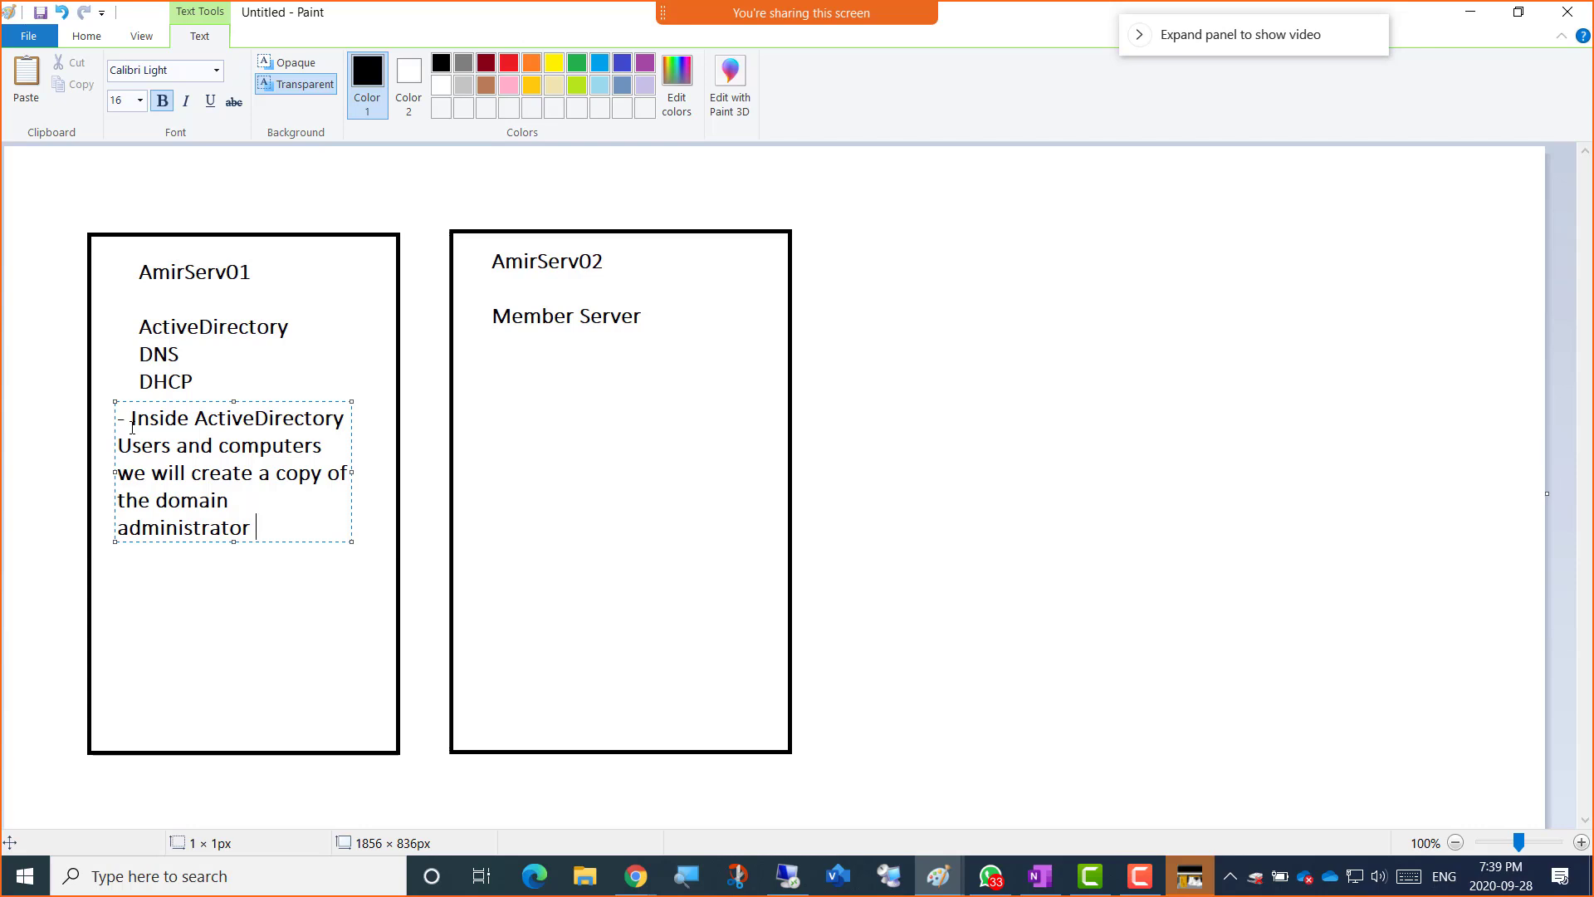
{"action": "type", "text": "AmirAD"}
{"action": "key", "text": "BackSpace"}
{"action": "type", "text": "dmin"}
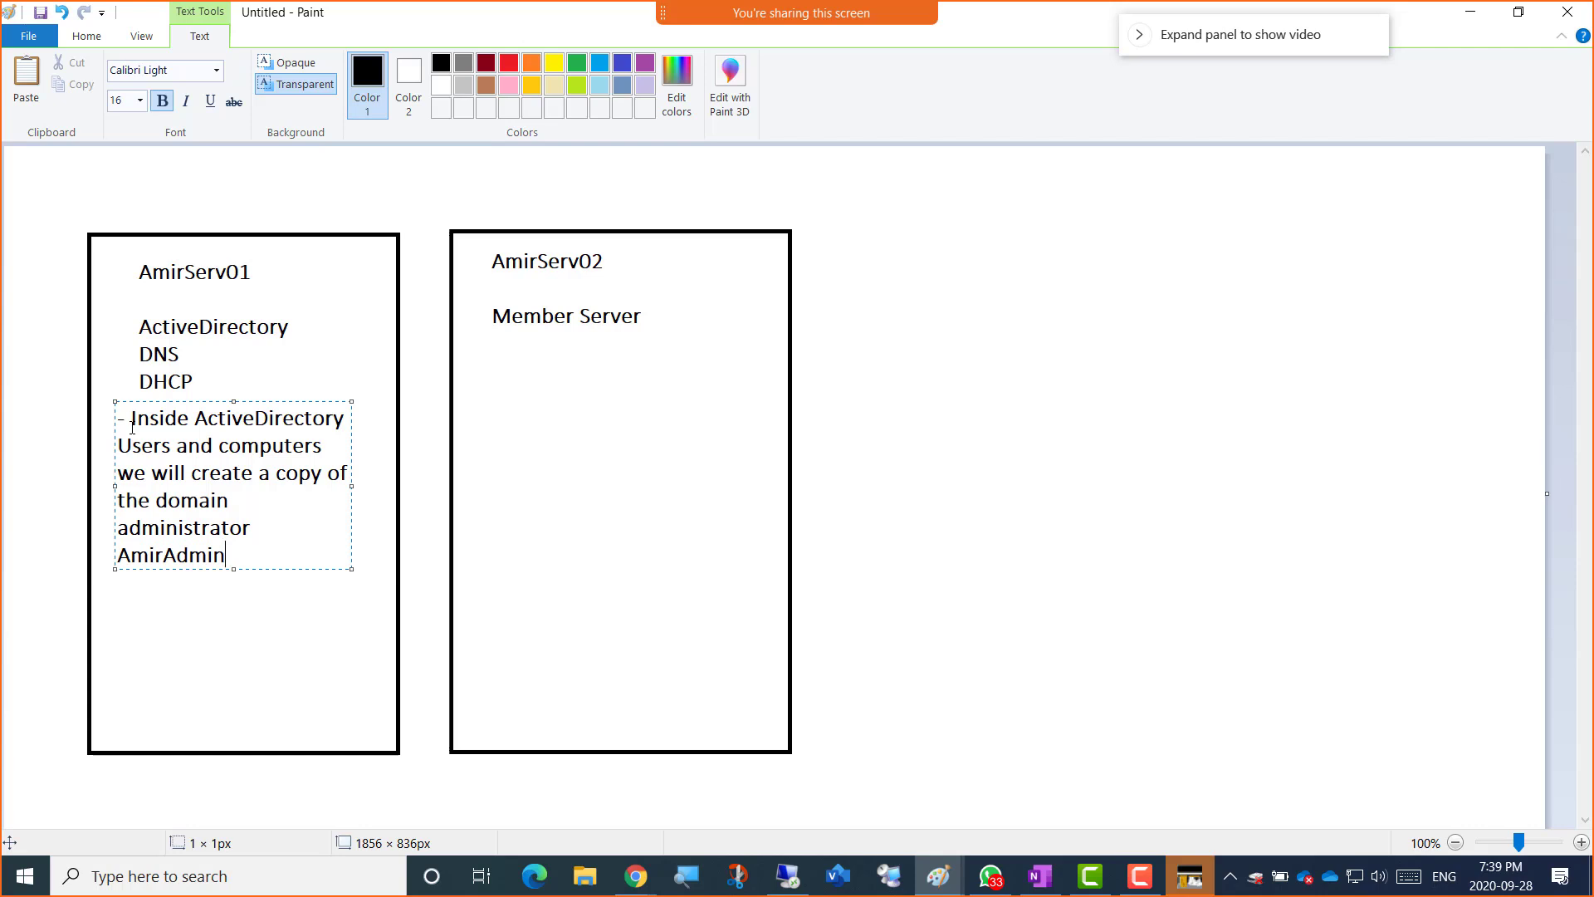
{"action": "key", "text": "Up"}
{"action": "key", "text": "Down"}
{"action": "key", "text": "shift+Left"}
{"action": "key", "text": "shift+Left"}
{"action": "key", "text": "shift+Left"}
{"action": "key", "text": "shift+Left"}
{"action": "key", "text": "shift+Left"}
{"action": "key", "text": "shift+Left"}
{"action": "key", "text": "shift+Left"}
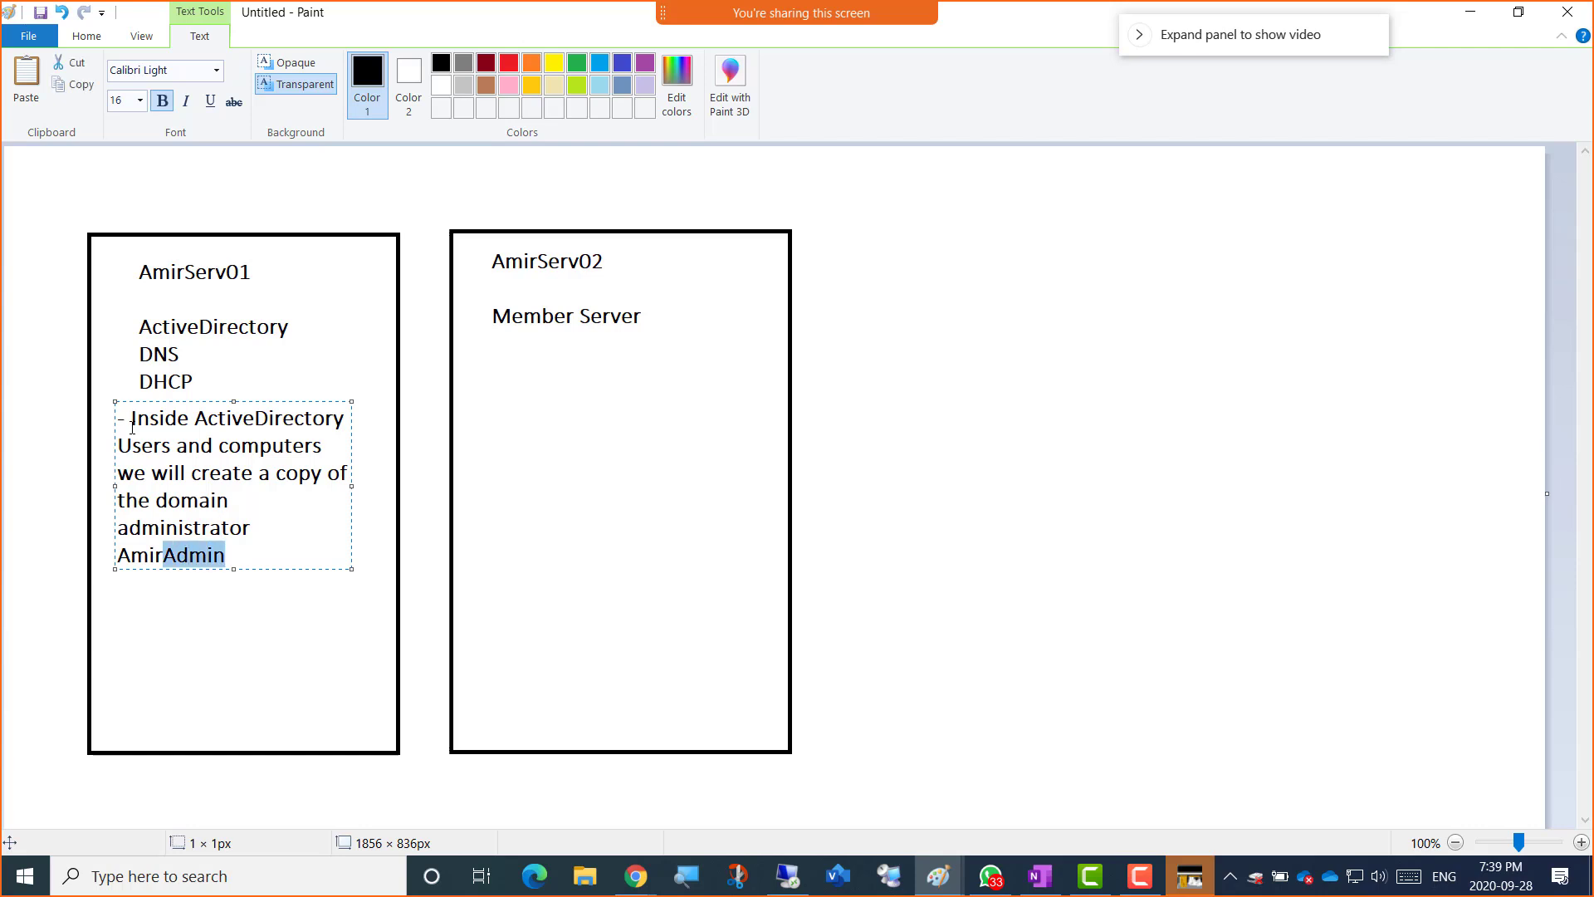
{"action": "key", "text": "shift+Left"}
{"action": "key", "text": "Up"}
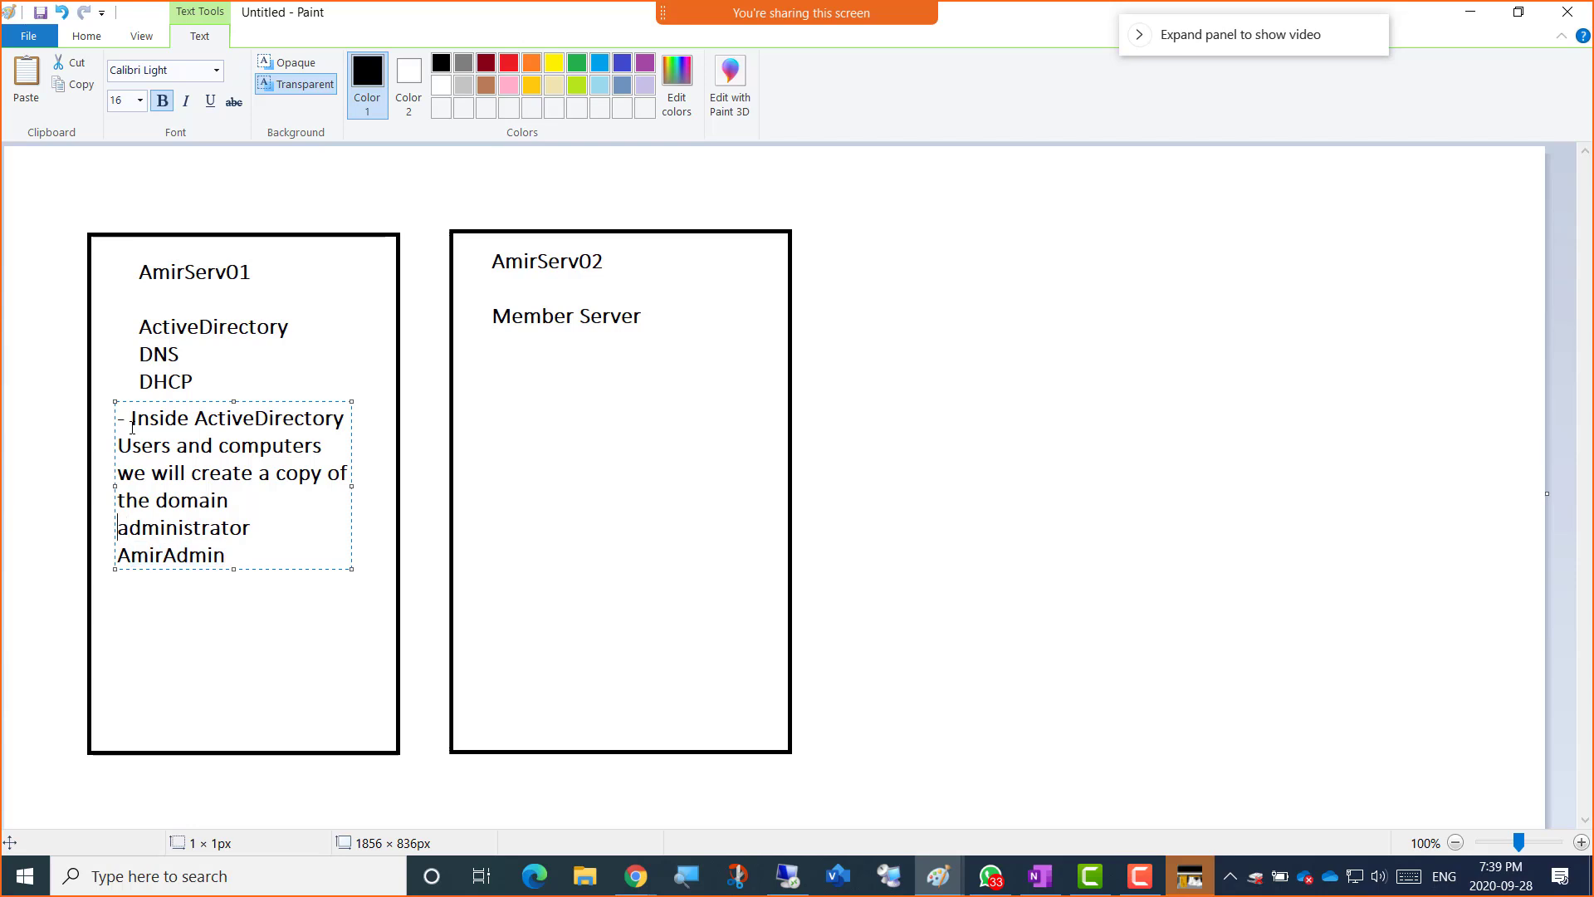
{"action": "key", "text": "shift+Right"}
{"action": "key", "text": "shift+Right"}
{"action": "key", "text": "shift+Right"}
{"action": "key", "text": "shift+Right"}
{"action": "key", "text": "shift+Right"}
{"action": "key", "text": "shift+Right"}
{"action": "key", "text": "shift+Right"}
{"action": "key", "text": "shift+Right"}
{"action": "key", "text": "shift+Right"}
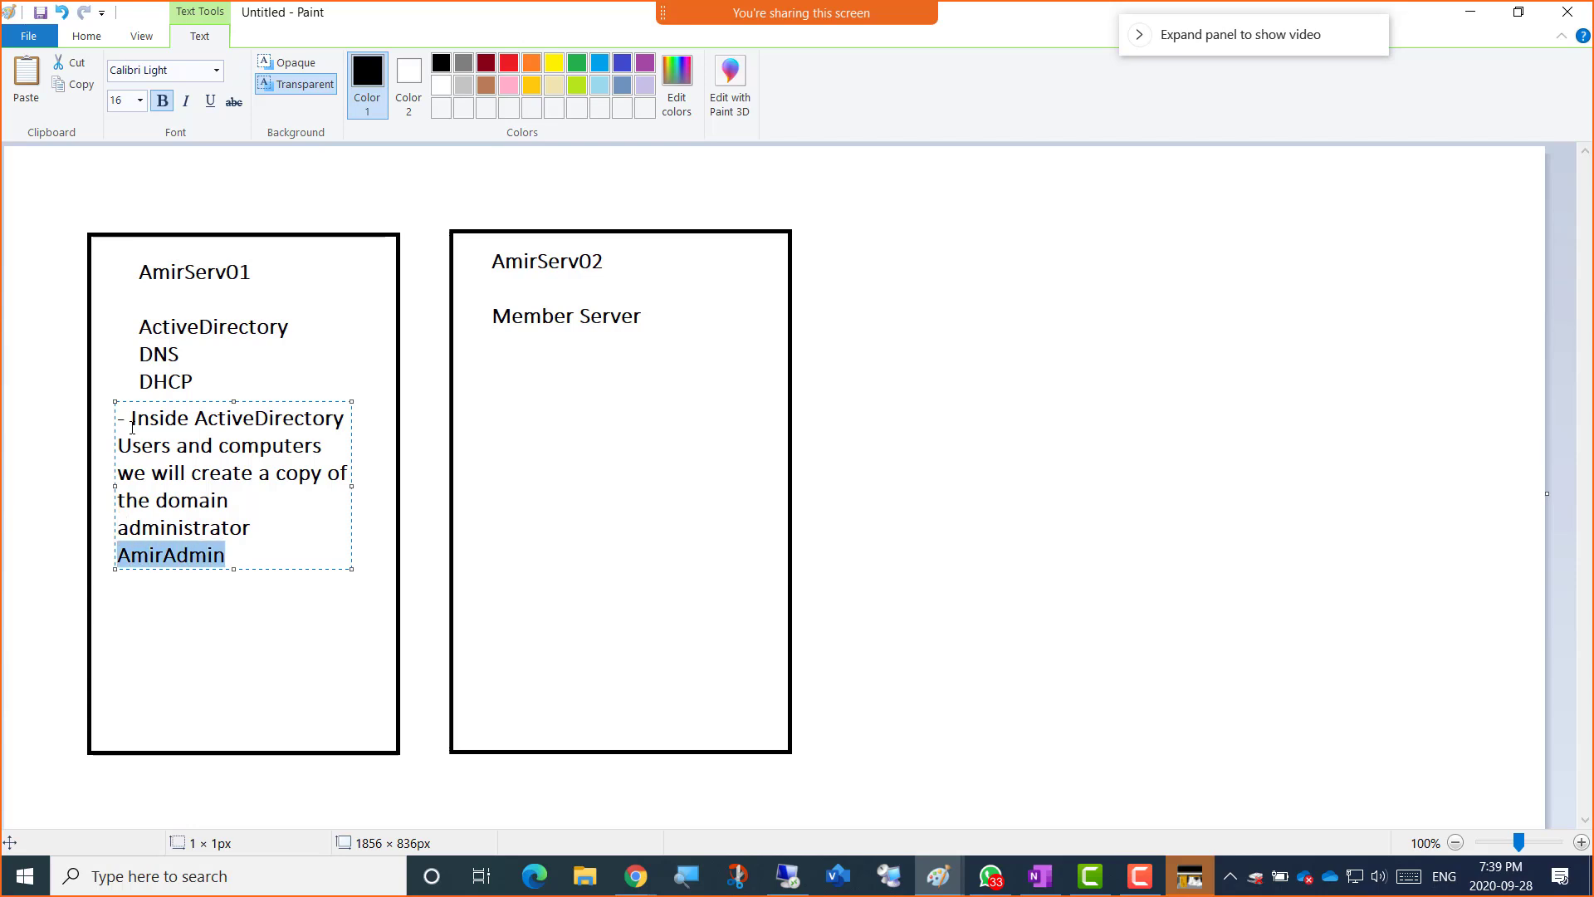
{"action": "key", "text": "Up"}
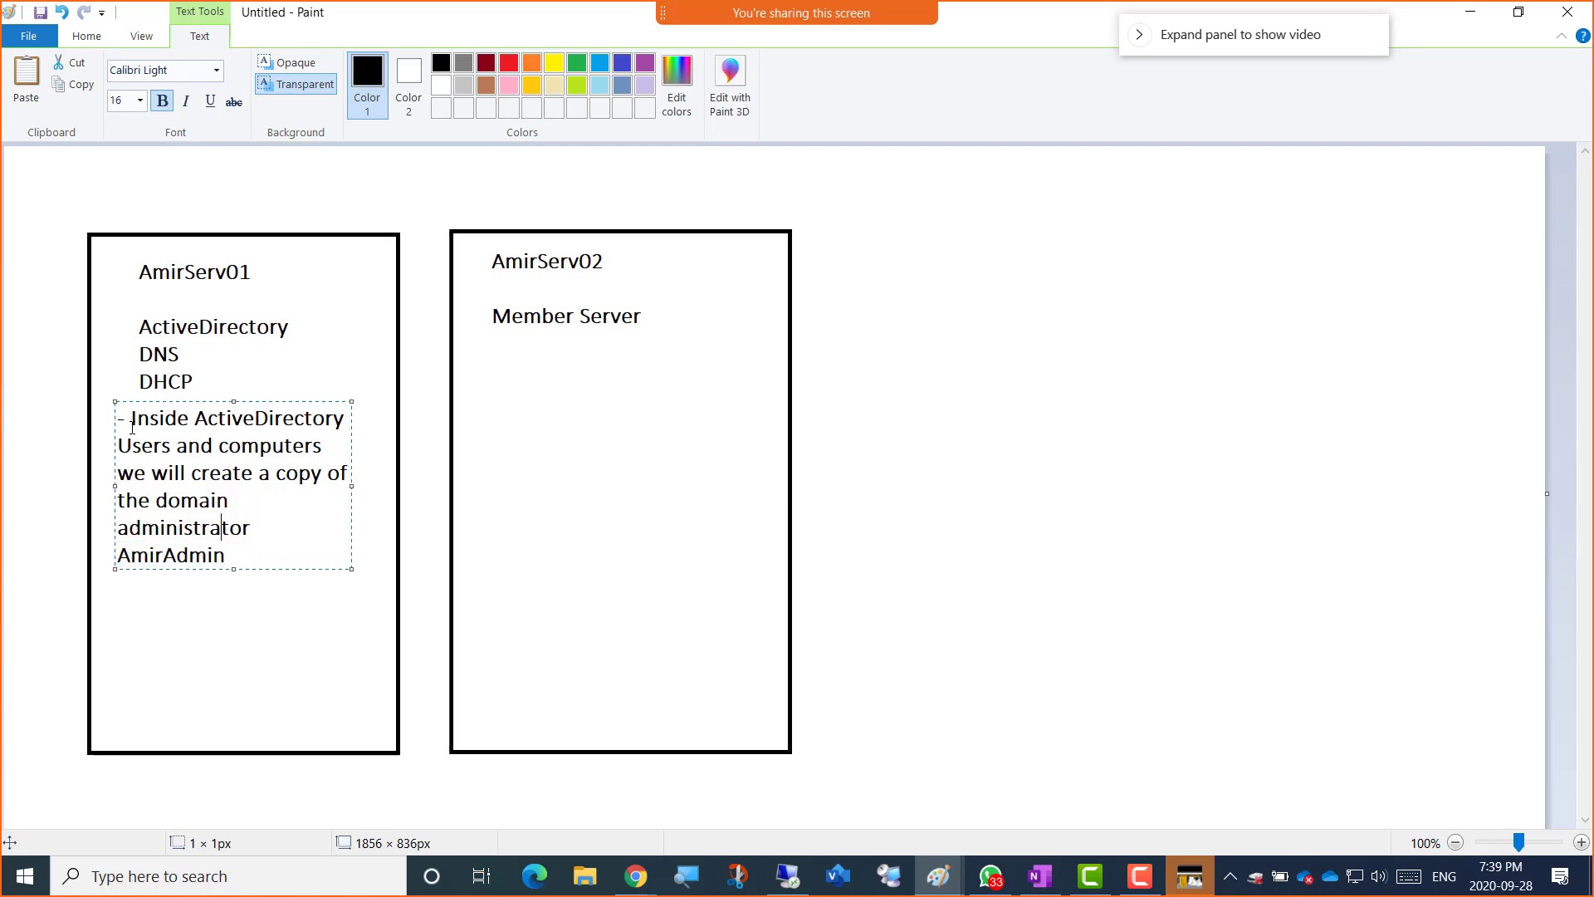
{"action": "key", "text": "Home"}
{"action": "key", "text": "shift+Right"}
{"action": "key", "text": "shift+Right"}
{"action": "key", "text": "shift+Right"}
{"action": "key", "text": "shift+Right"}
{"action": "key", "text": "shift+Right"}
{"action": "key", "text": "shift+Right"}
{"action": "key", "text": "shift+Right"}
{"action": "key", "text": "shift+Right"}
{"action": "key", "text": "shift+Right"}
{"action": "key", "text": "shift+Right"}
{"action": "key", "text": "shift+Right"}
{"action": "key", "text": "shift+Right"}
{"action": "key", "text": "shift+Right"}
{"action": "key", "text": "shift+Right"}
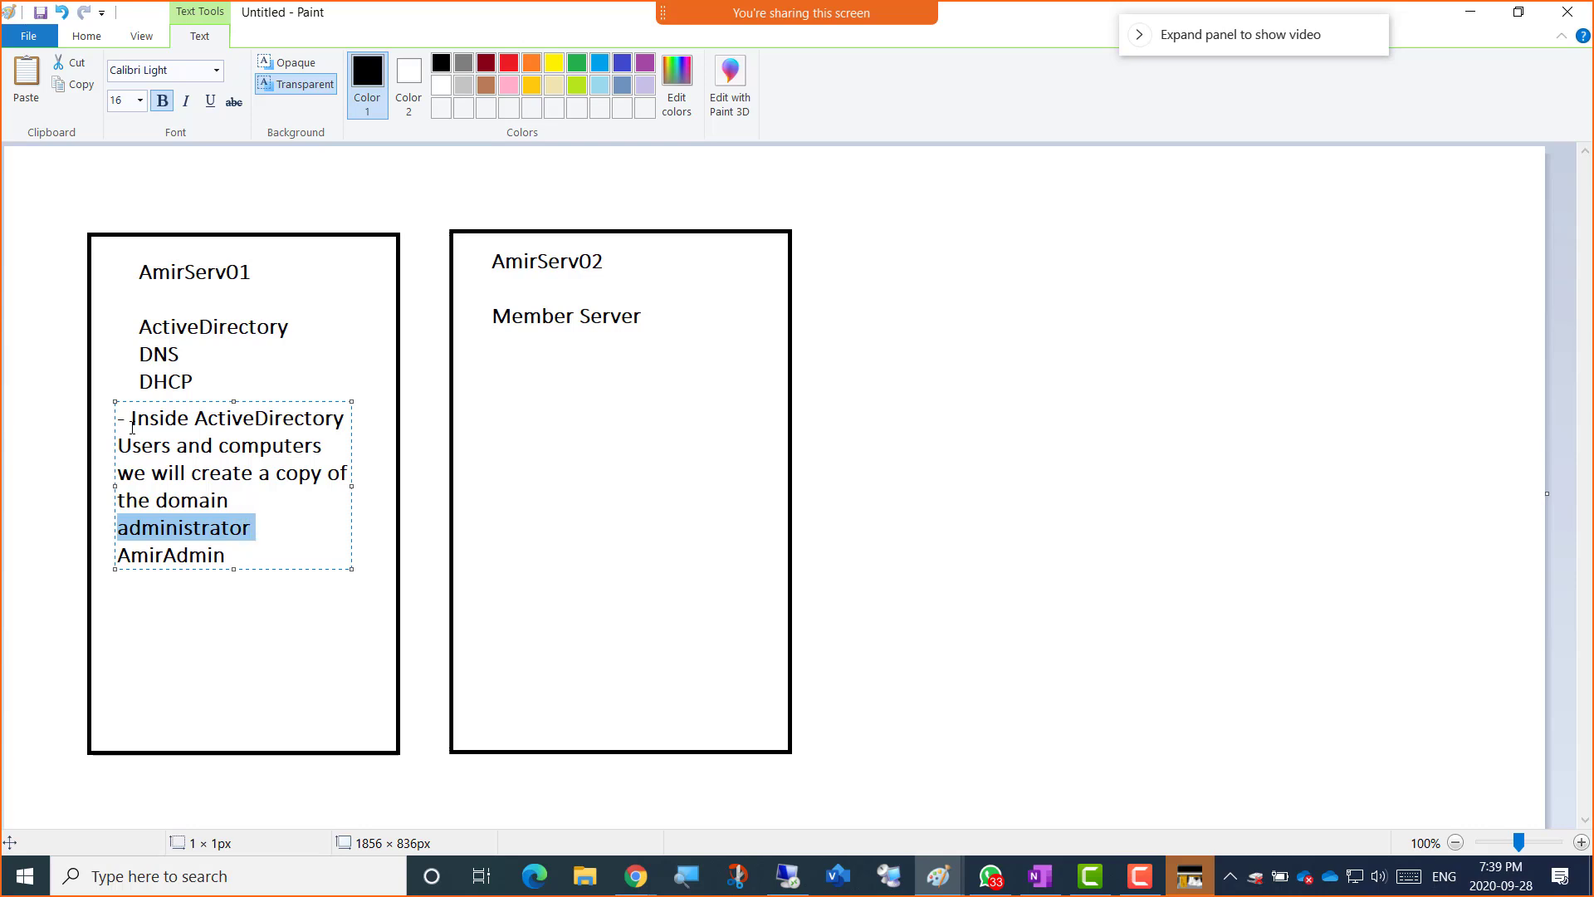
{"action": "key", "text": "End"}
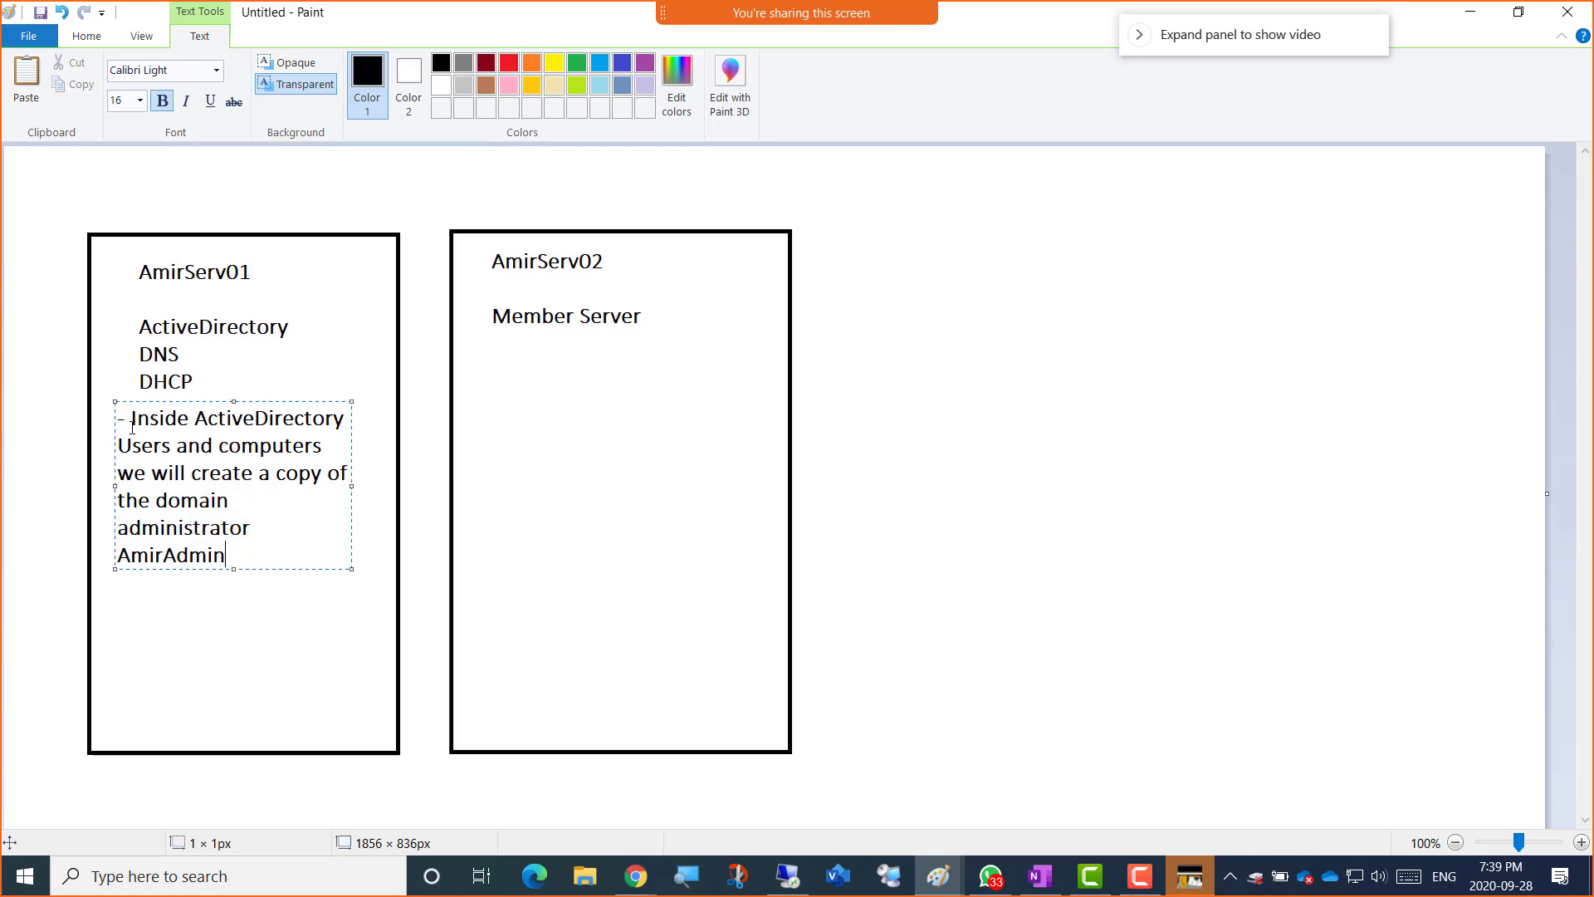
- Colour the whole note text purple and commit it
{"action": "key", "text": "ctrl+a"}
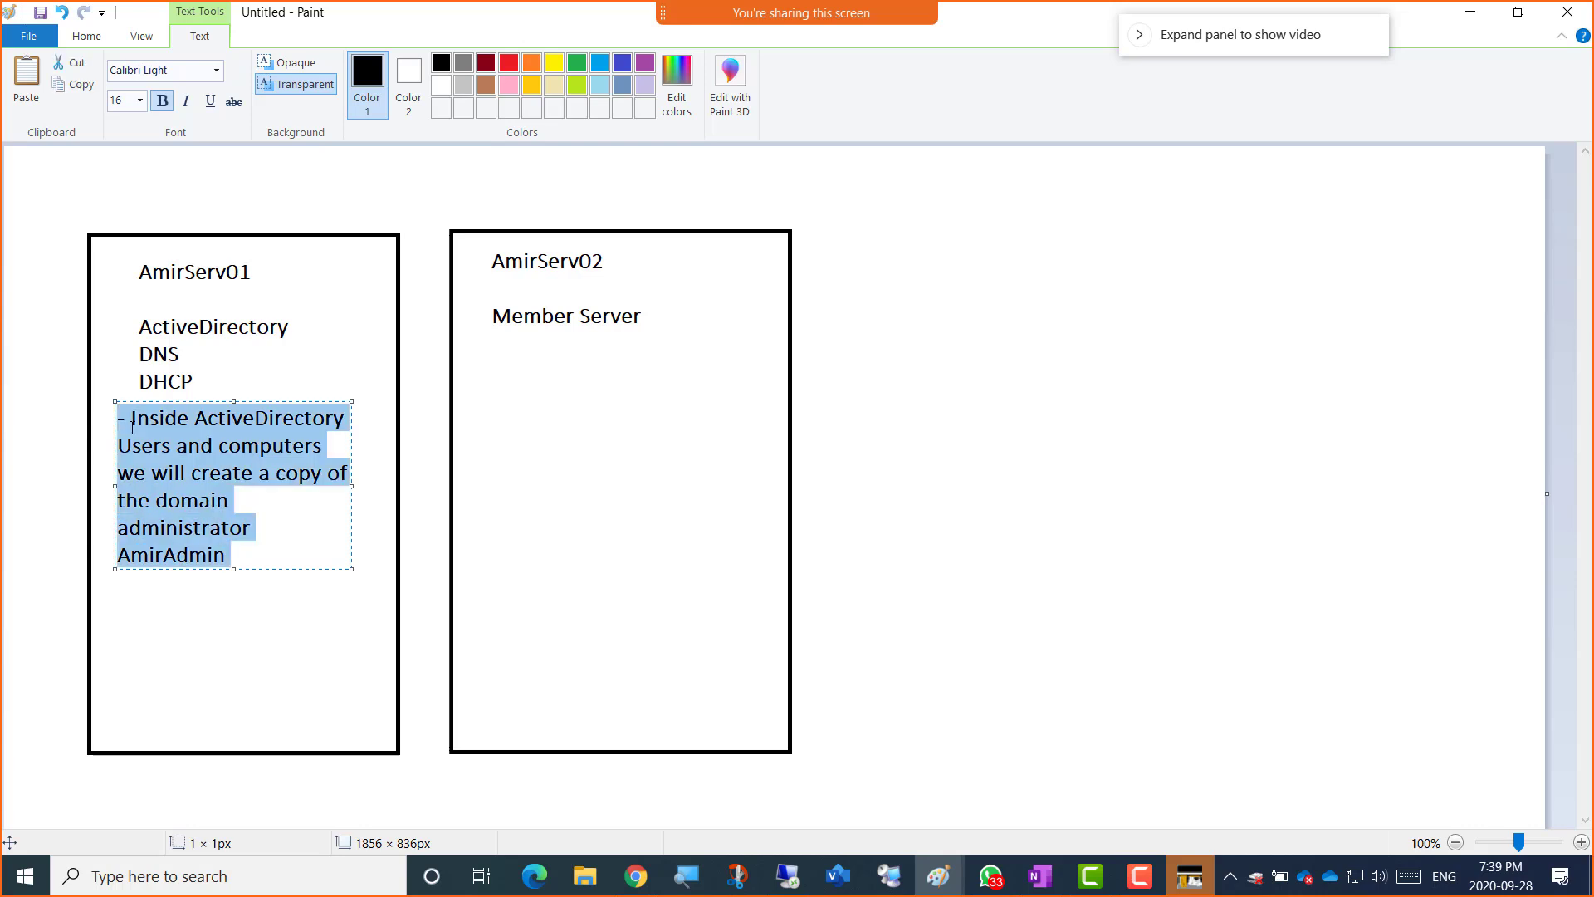
{"action": "left_click", "coordinate": [647, 64]}
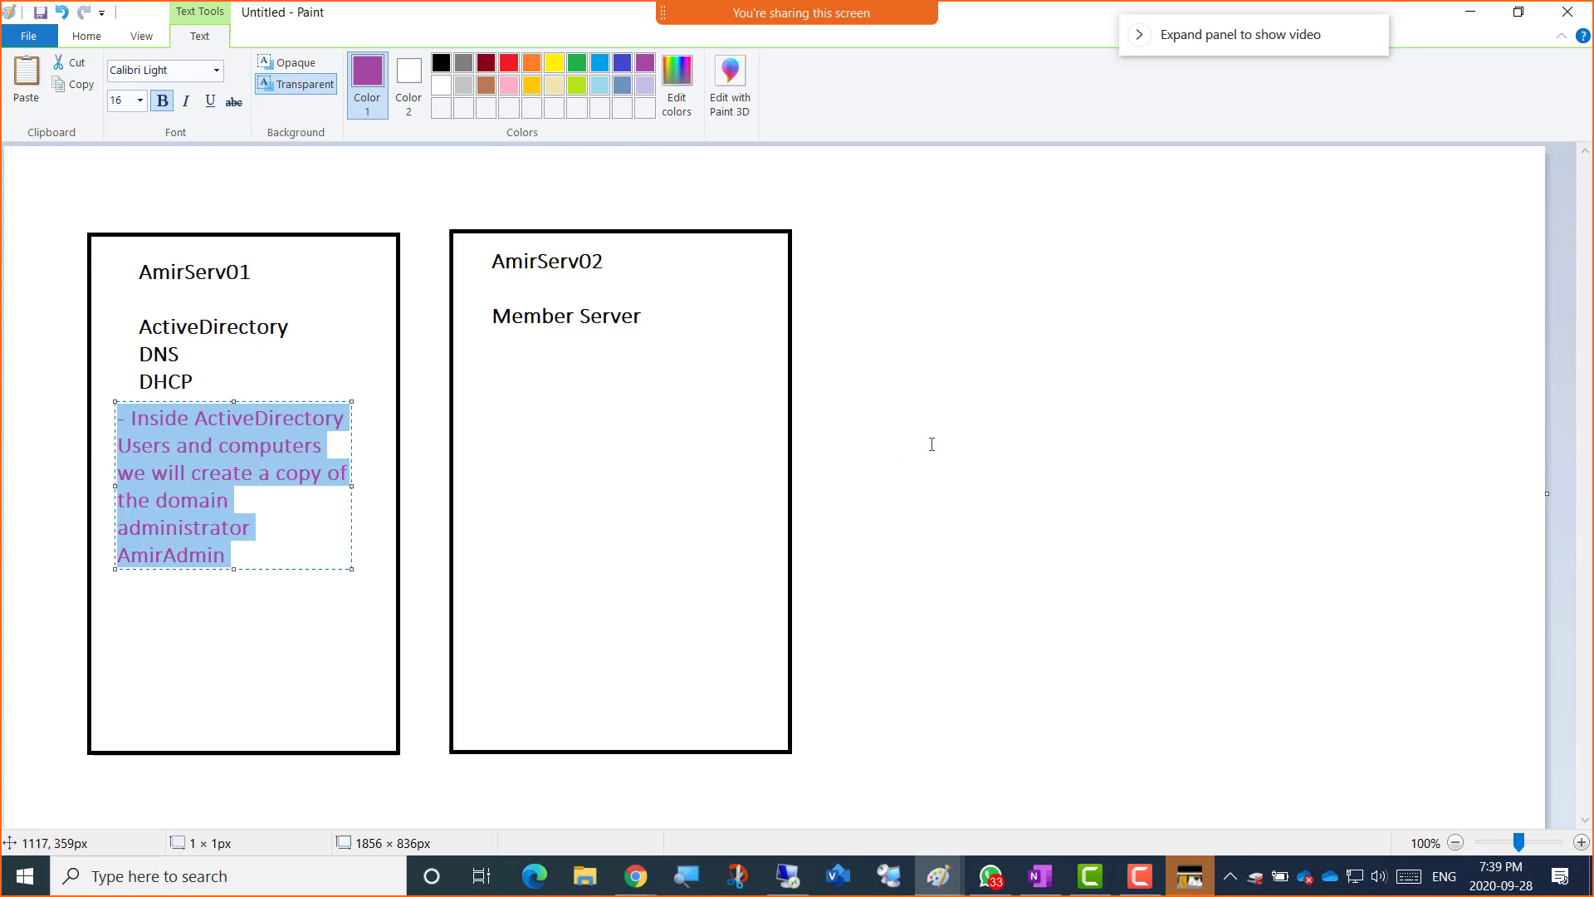
{"action": "left_click", "coordinate": [965, 489]}
- Switch to the VMware Workstation window showing the AmirServ1 console
{"action": "left_click", "coordinate": [787, 876]}
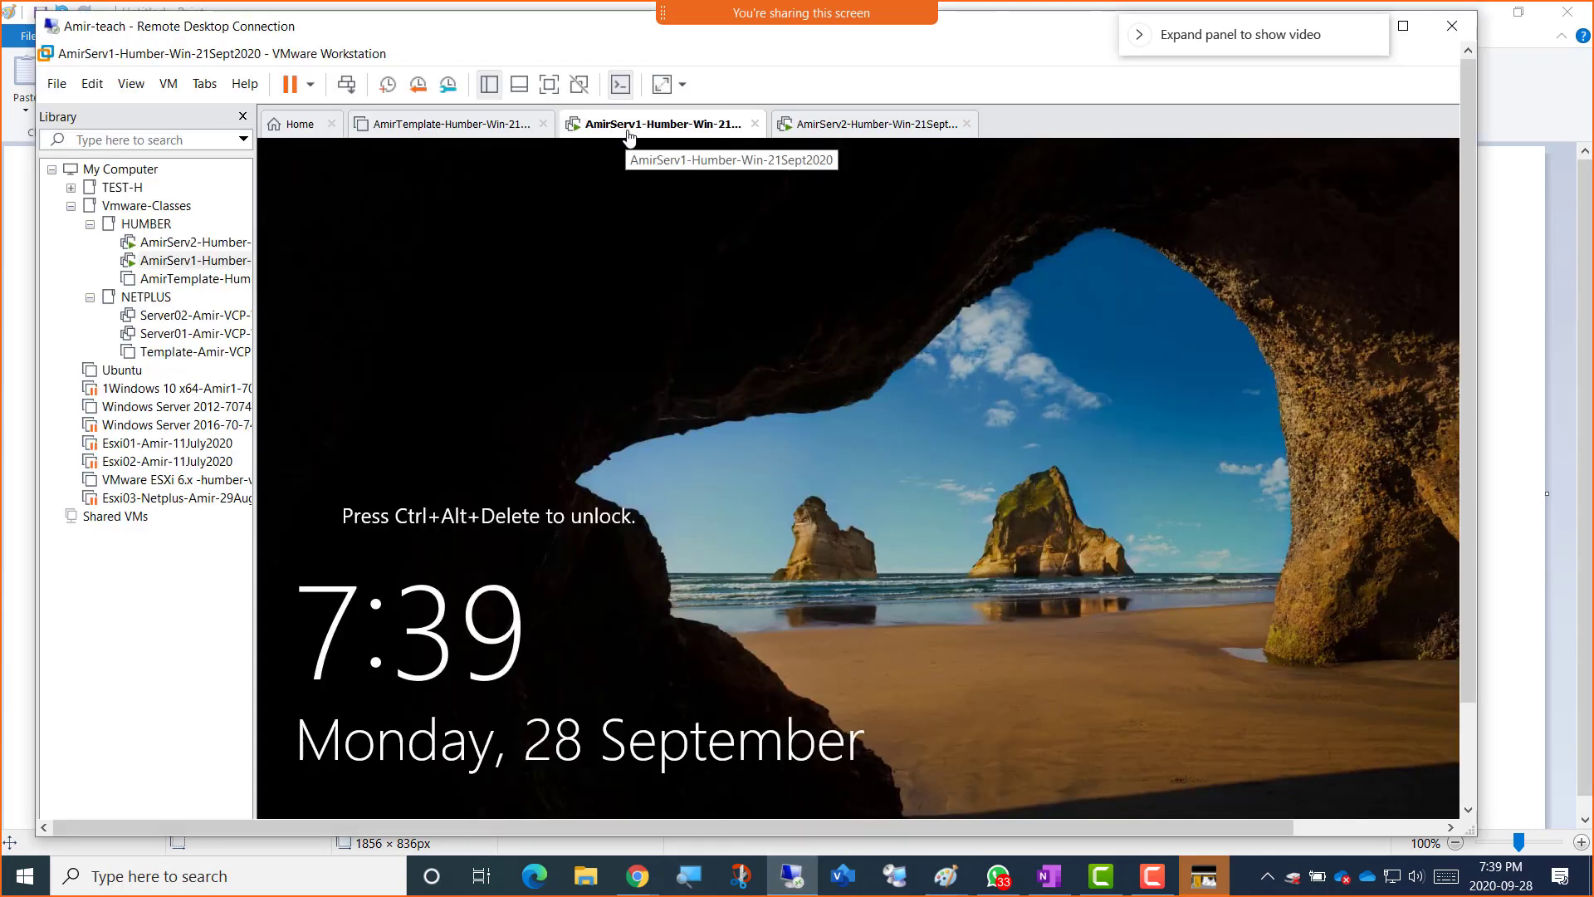
- Unlock the AmirServ1 console and sign in as Administrator with the account password
{"action": "left_click", "coordinate": [349, 86]}
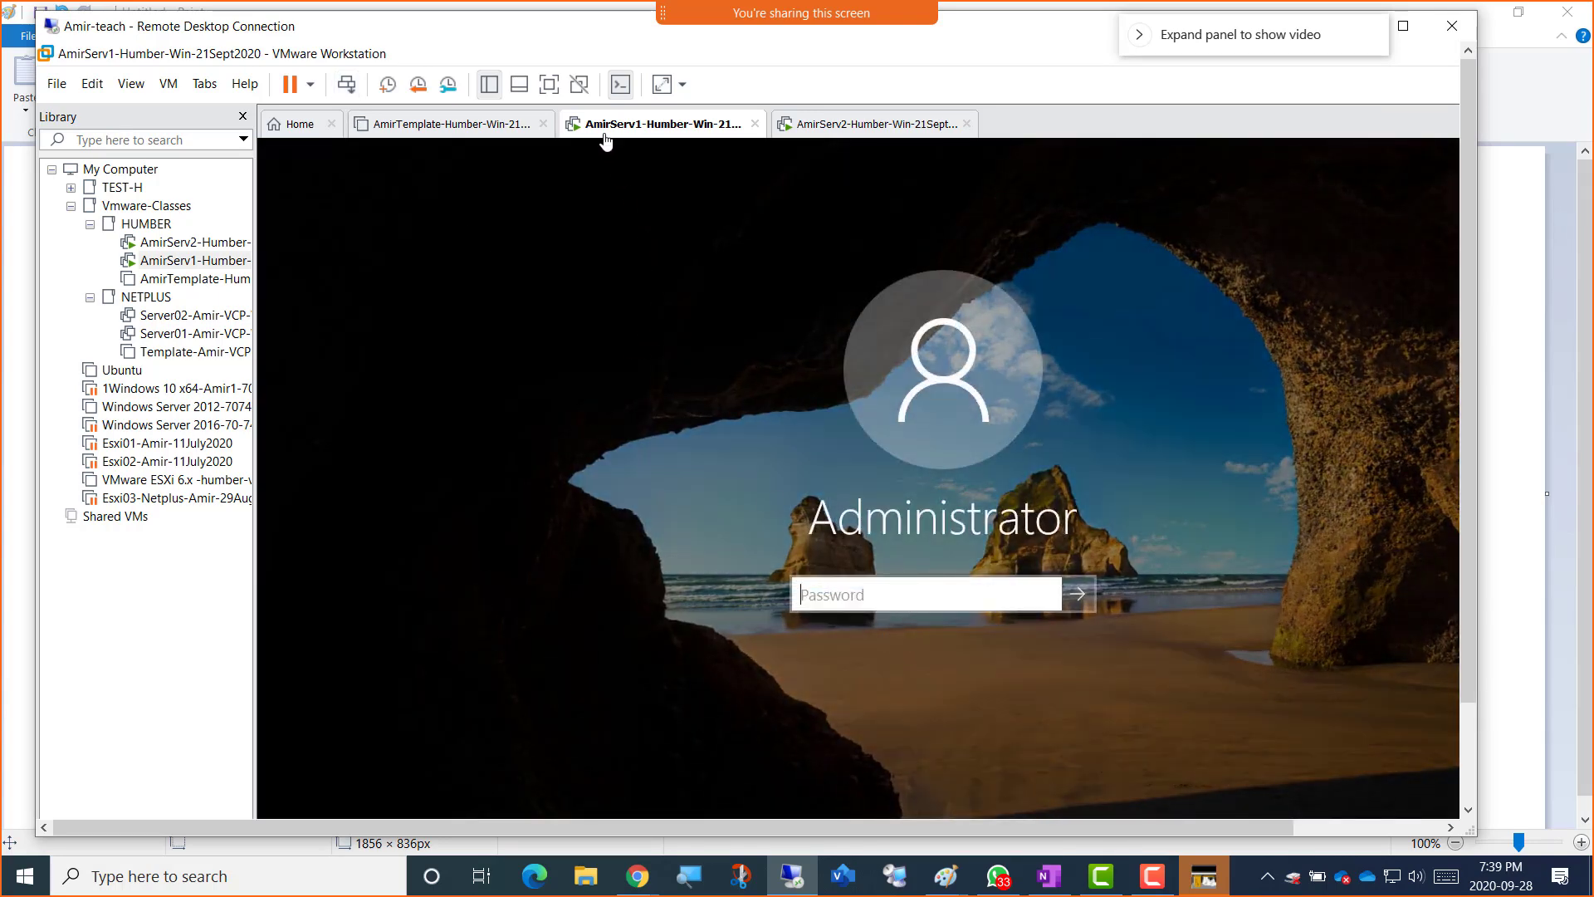
{"action": "left_click", "coordinate": [848, 589]}
{"action": "key", "text": "Caps_Lock"}
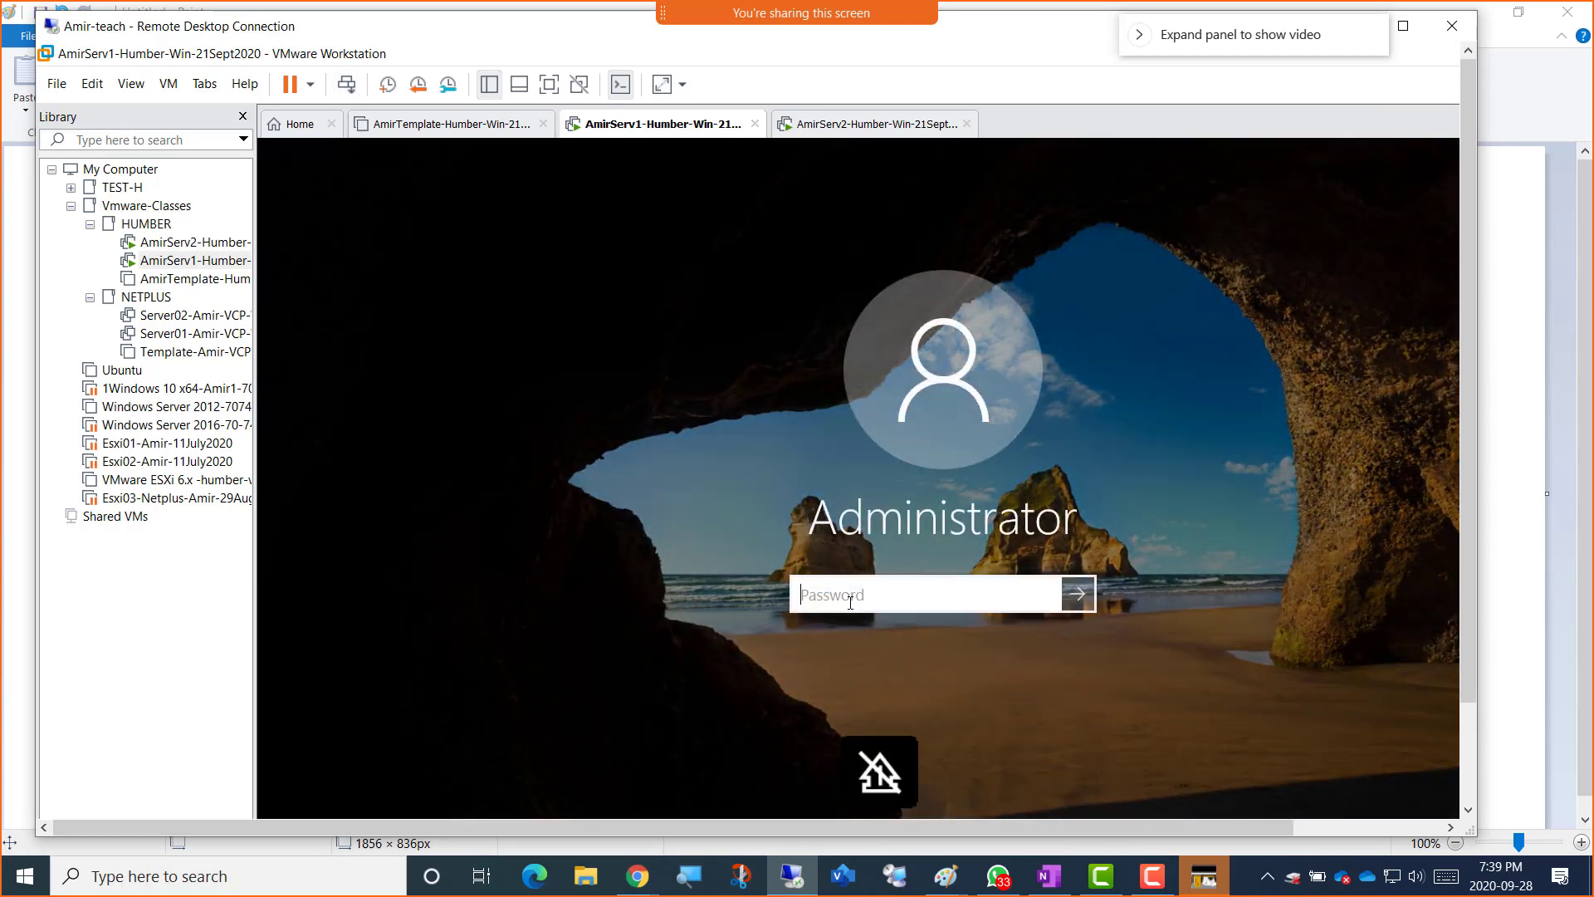
{"action": "type", "text": "••••••••••"}
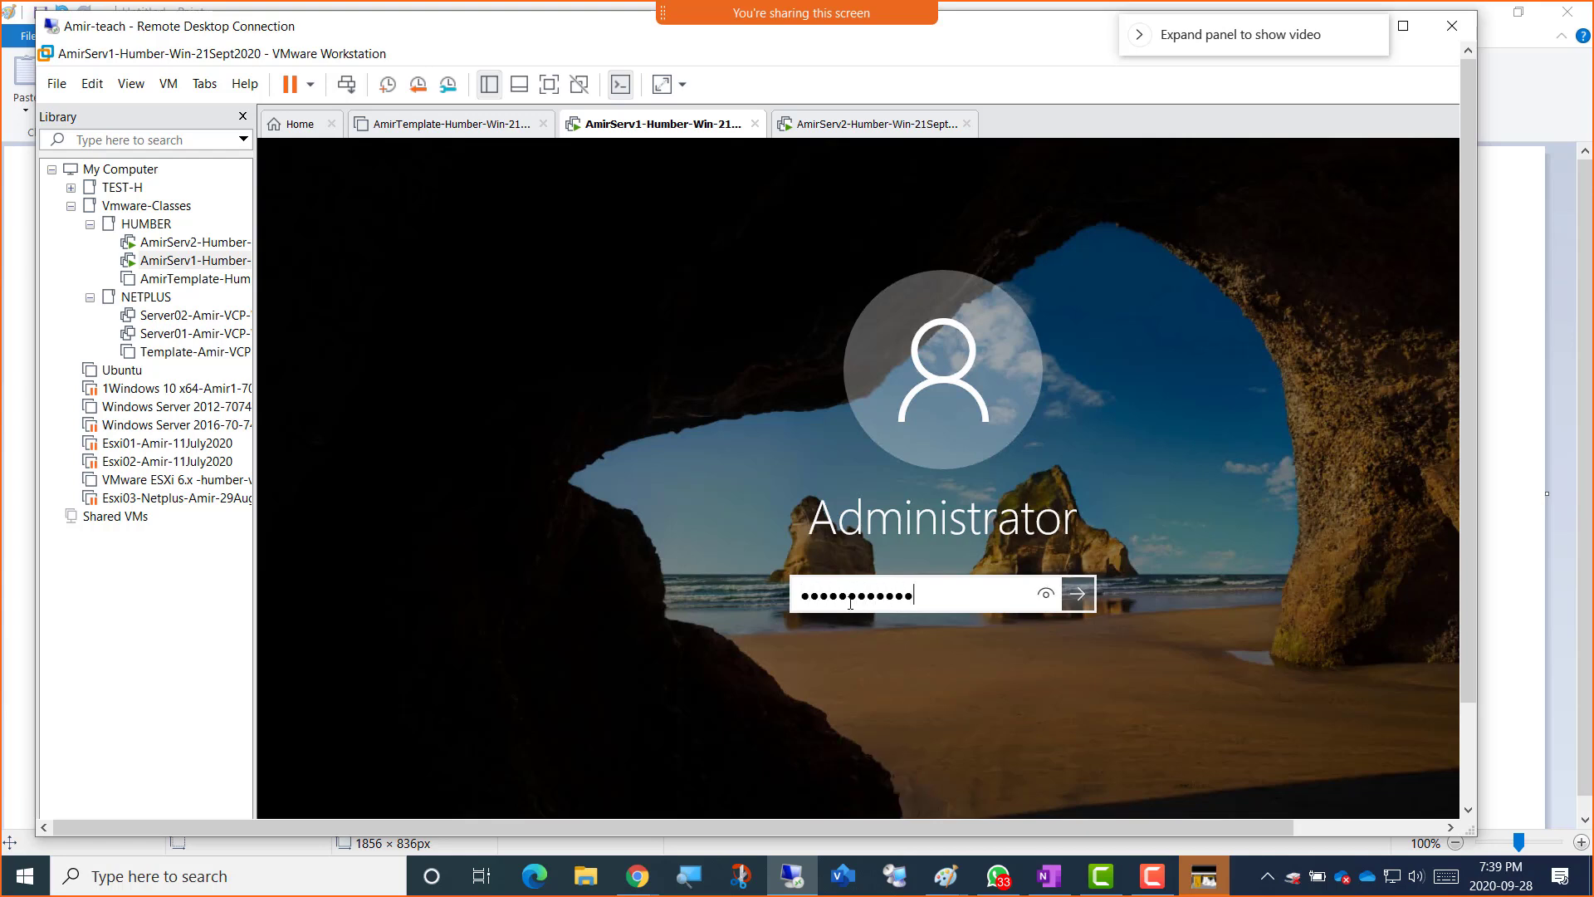
{"action": "key", "text": "Return"}
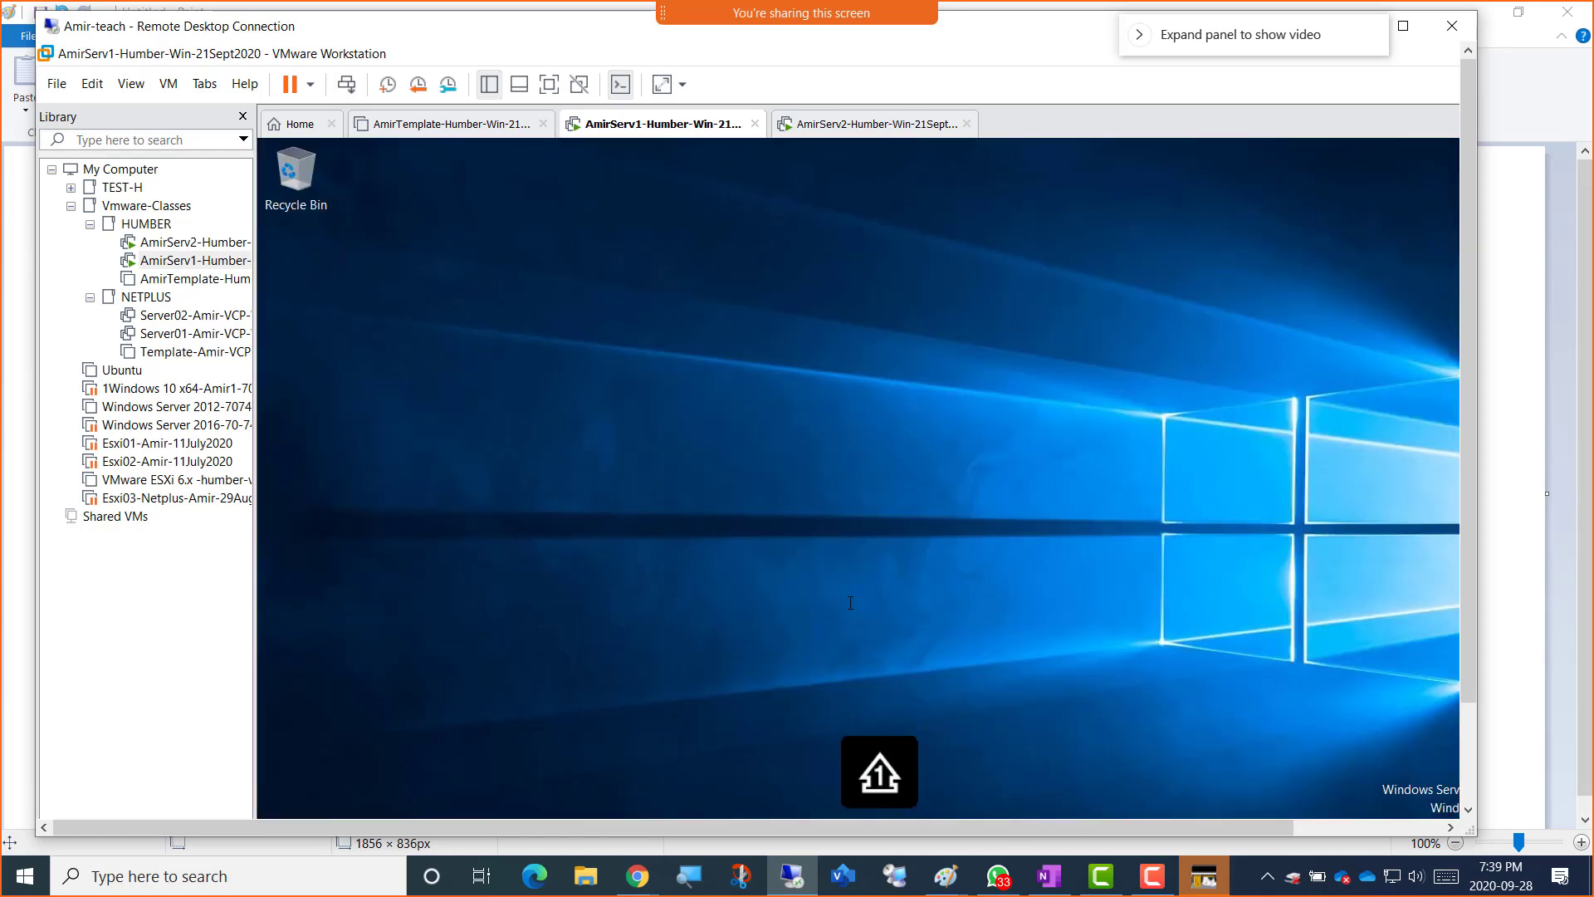
- Open the Add Roles and Features Wizard and continue with a role-based installation on AmirServ01 to the server roles page
{"action": "left_click", "coordinate": [1404, 25]}
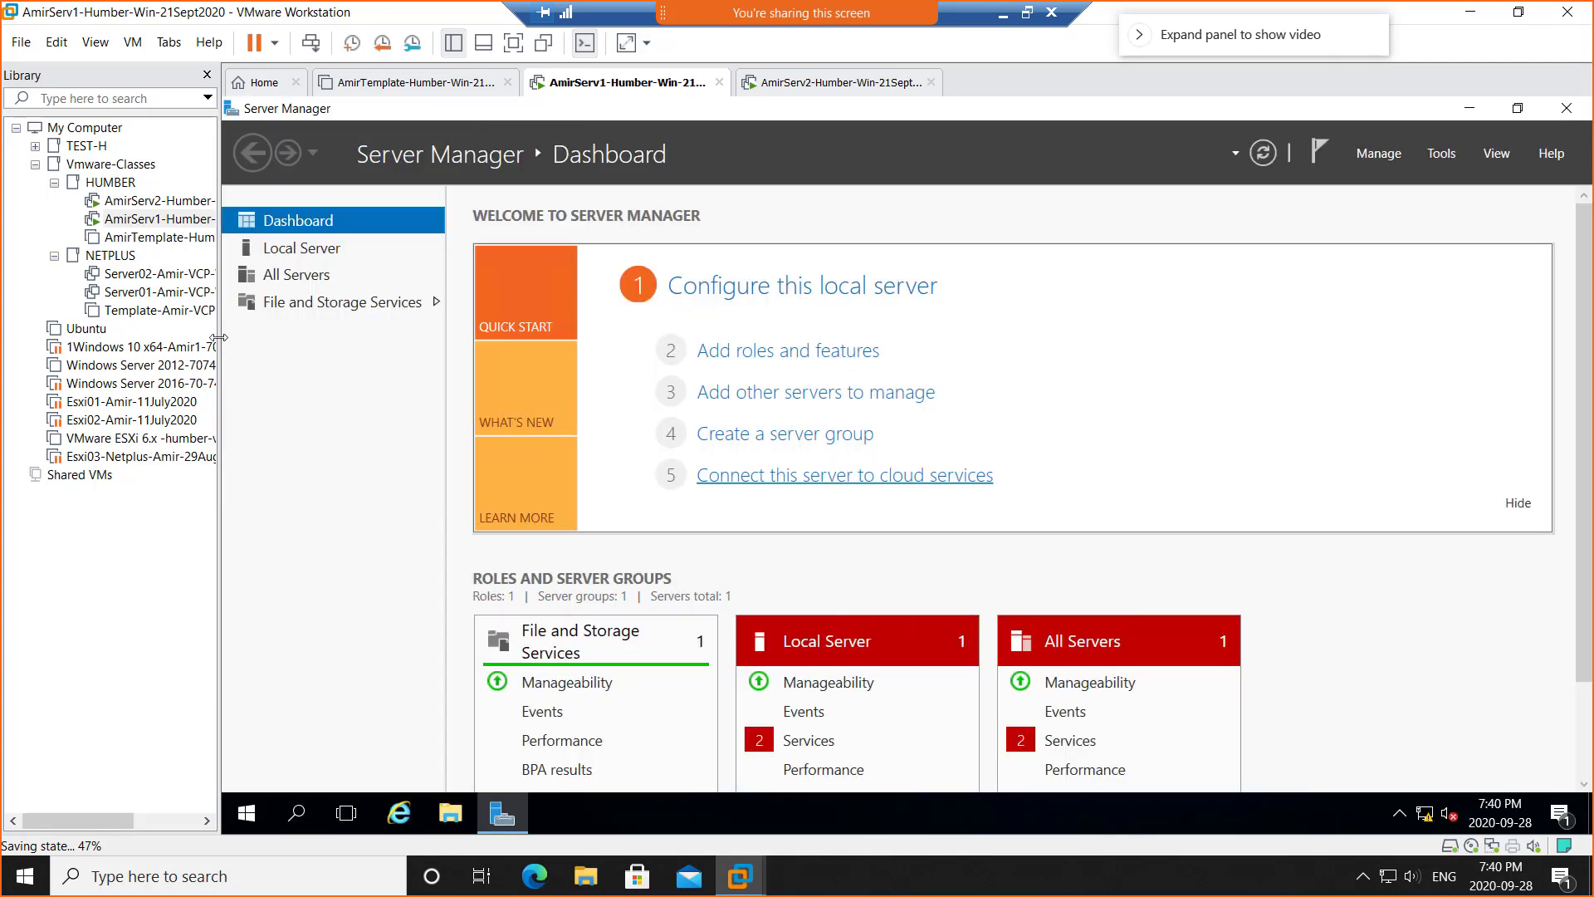
{"action": "left_click_drag", "start_coordinate": [218, 337], "coordinate": [163, 339]}
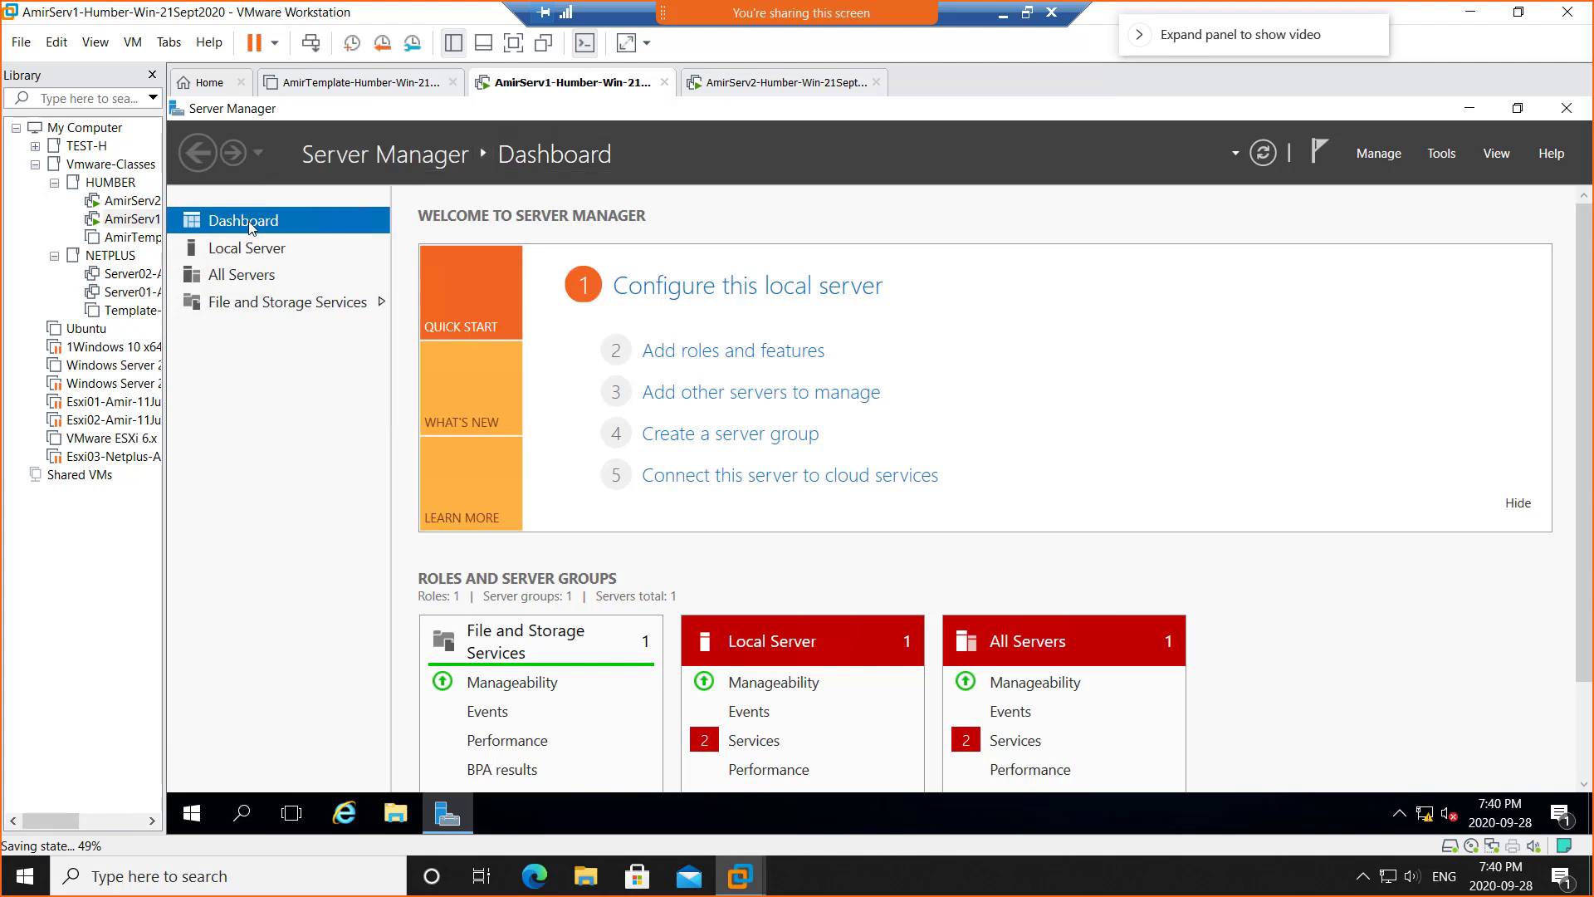
{"action": "left_click", "coordinate": [703, 357]}
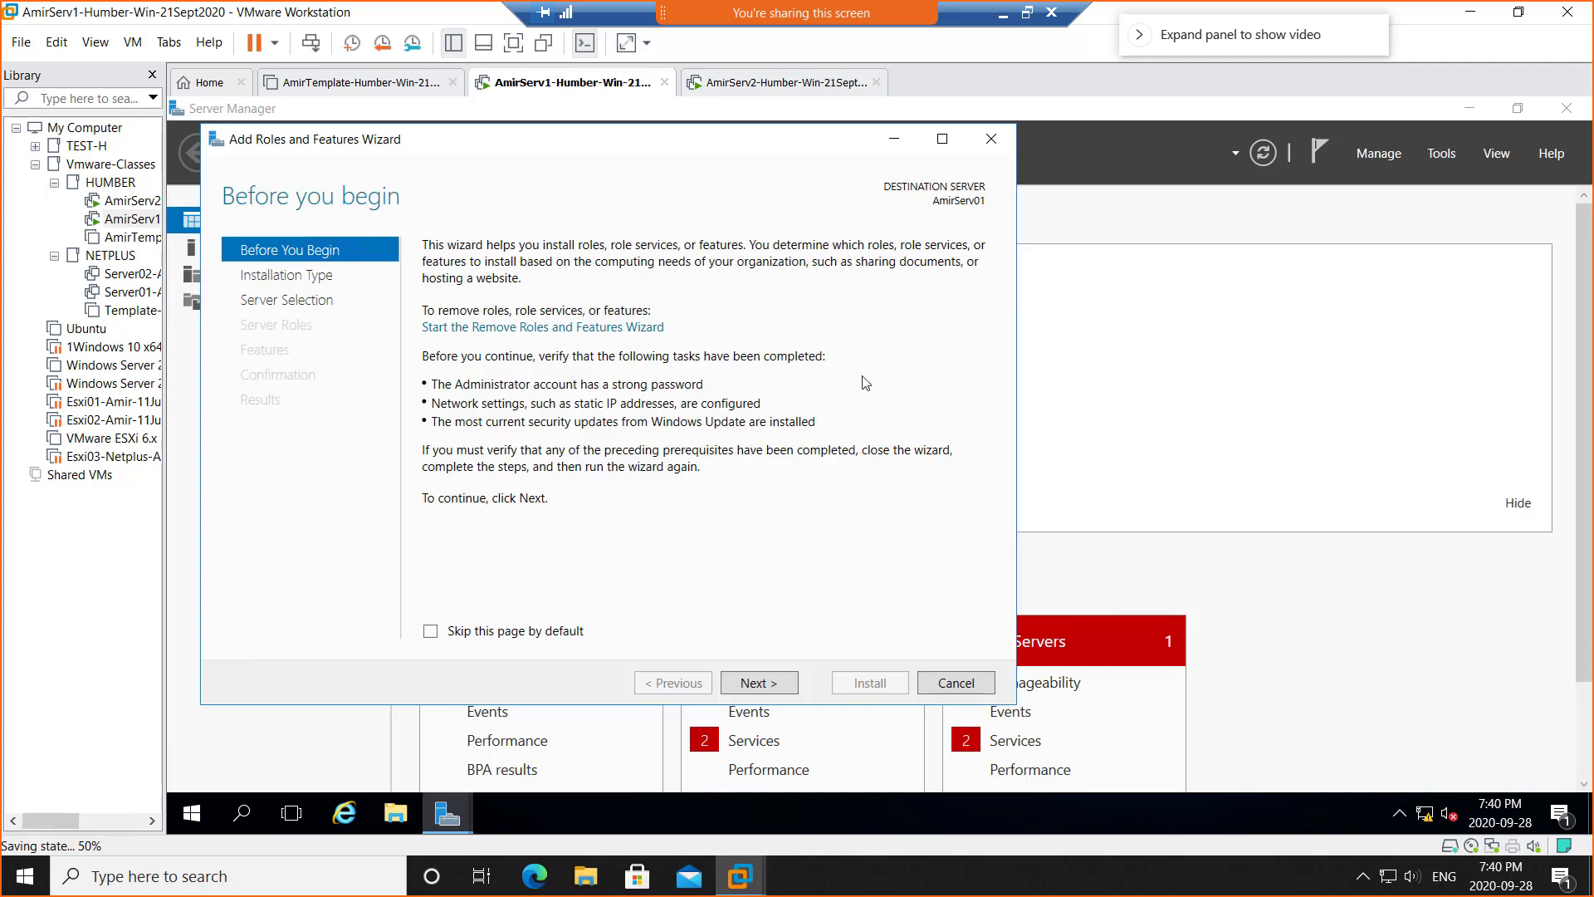
{"action": "left_click", "coordinate": [783, 689]}
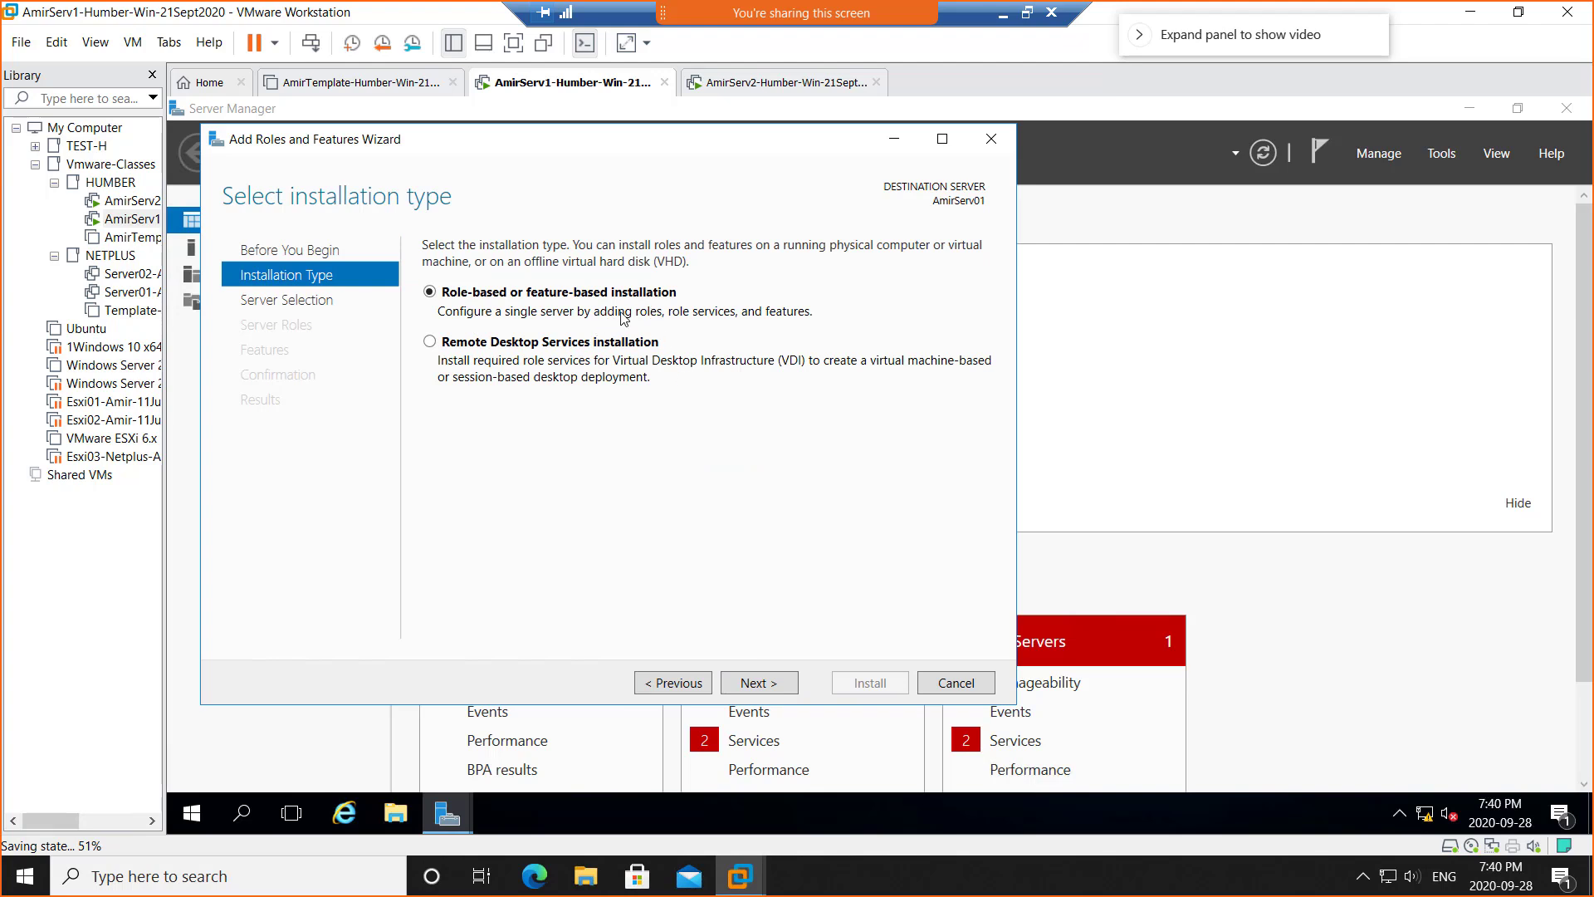
{"action": "left_click", "coordinate": [769, 687]}
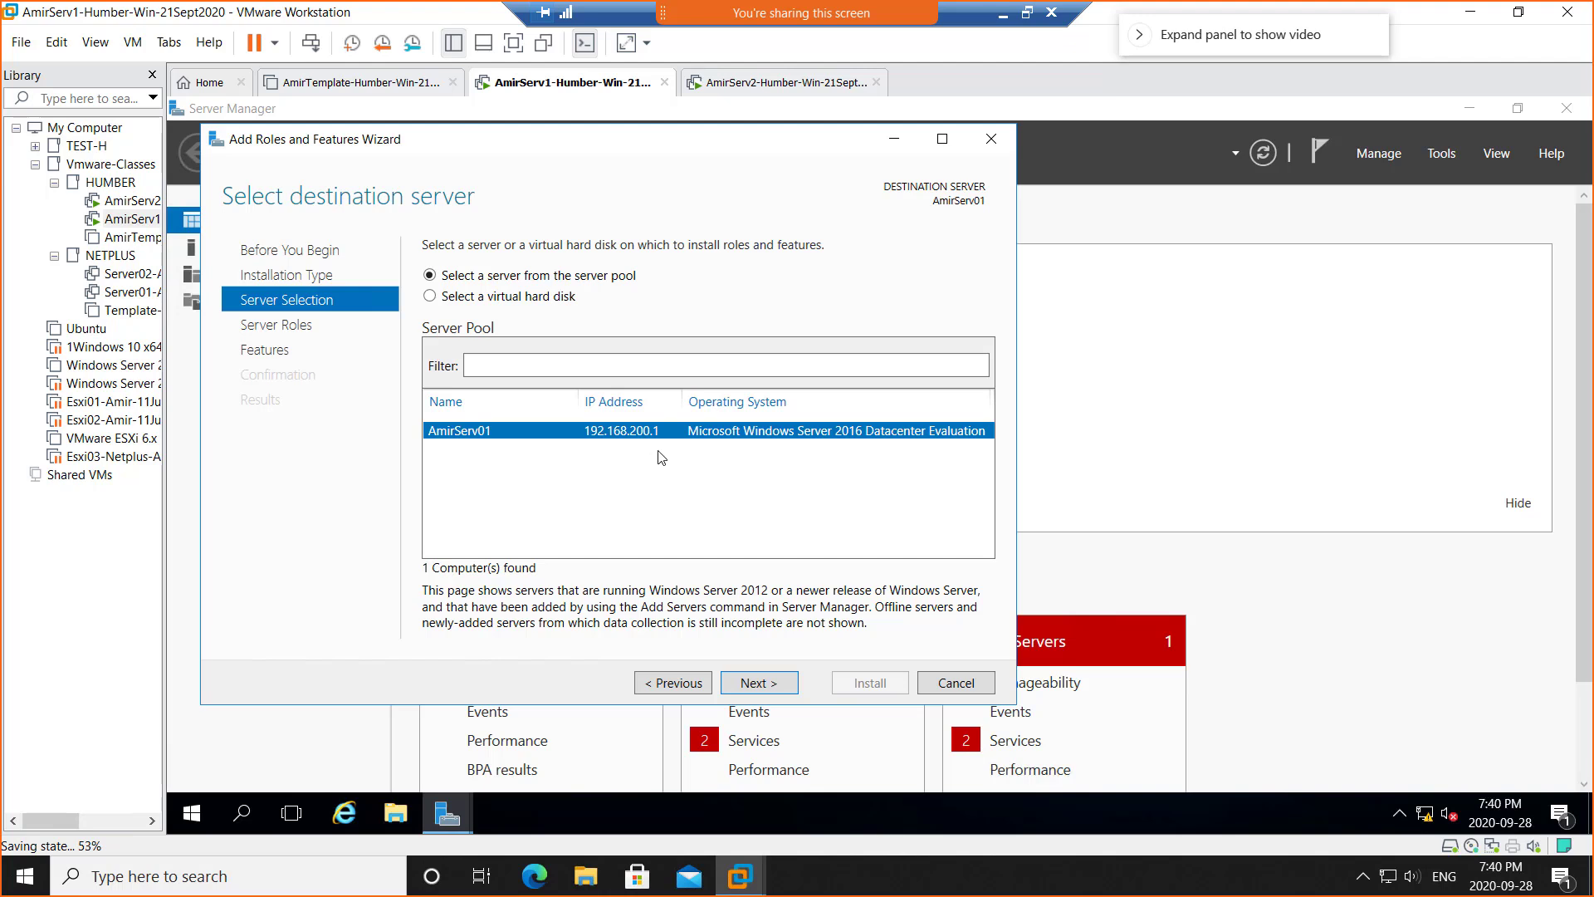
{"action": "left_click", "coordinate": [758, 683]}
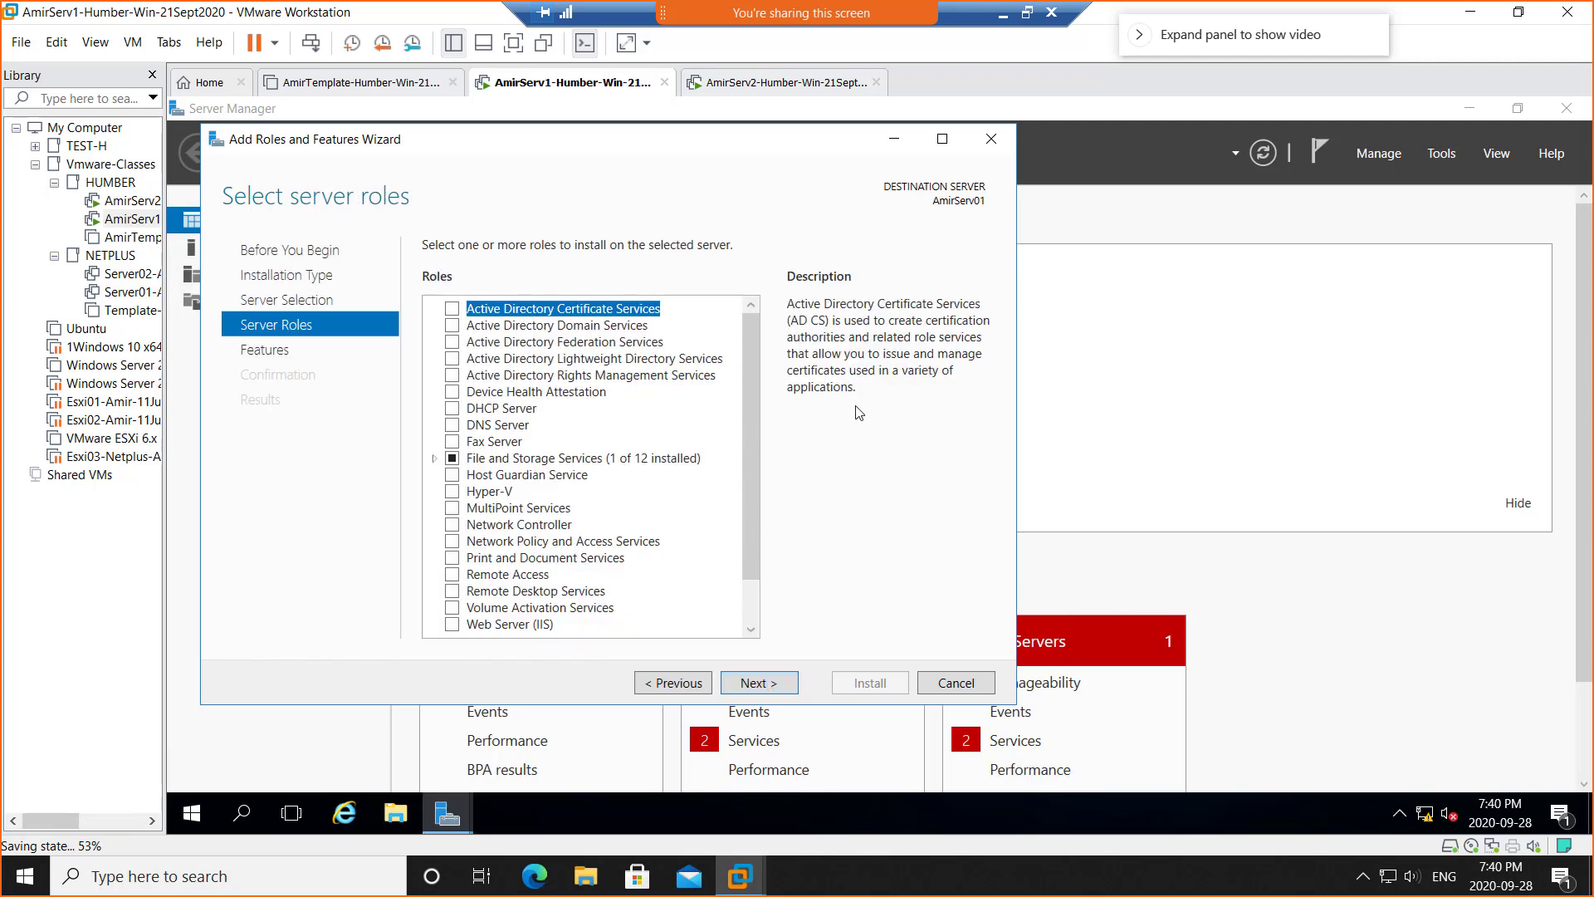
- Select the Active Directory Domain Services and DHCP Server roles, adding their required management features
{"action": "left_click", "coordinate": [521, 328]}
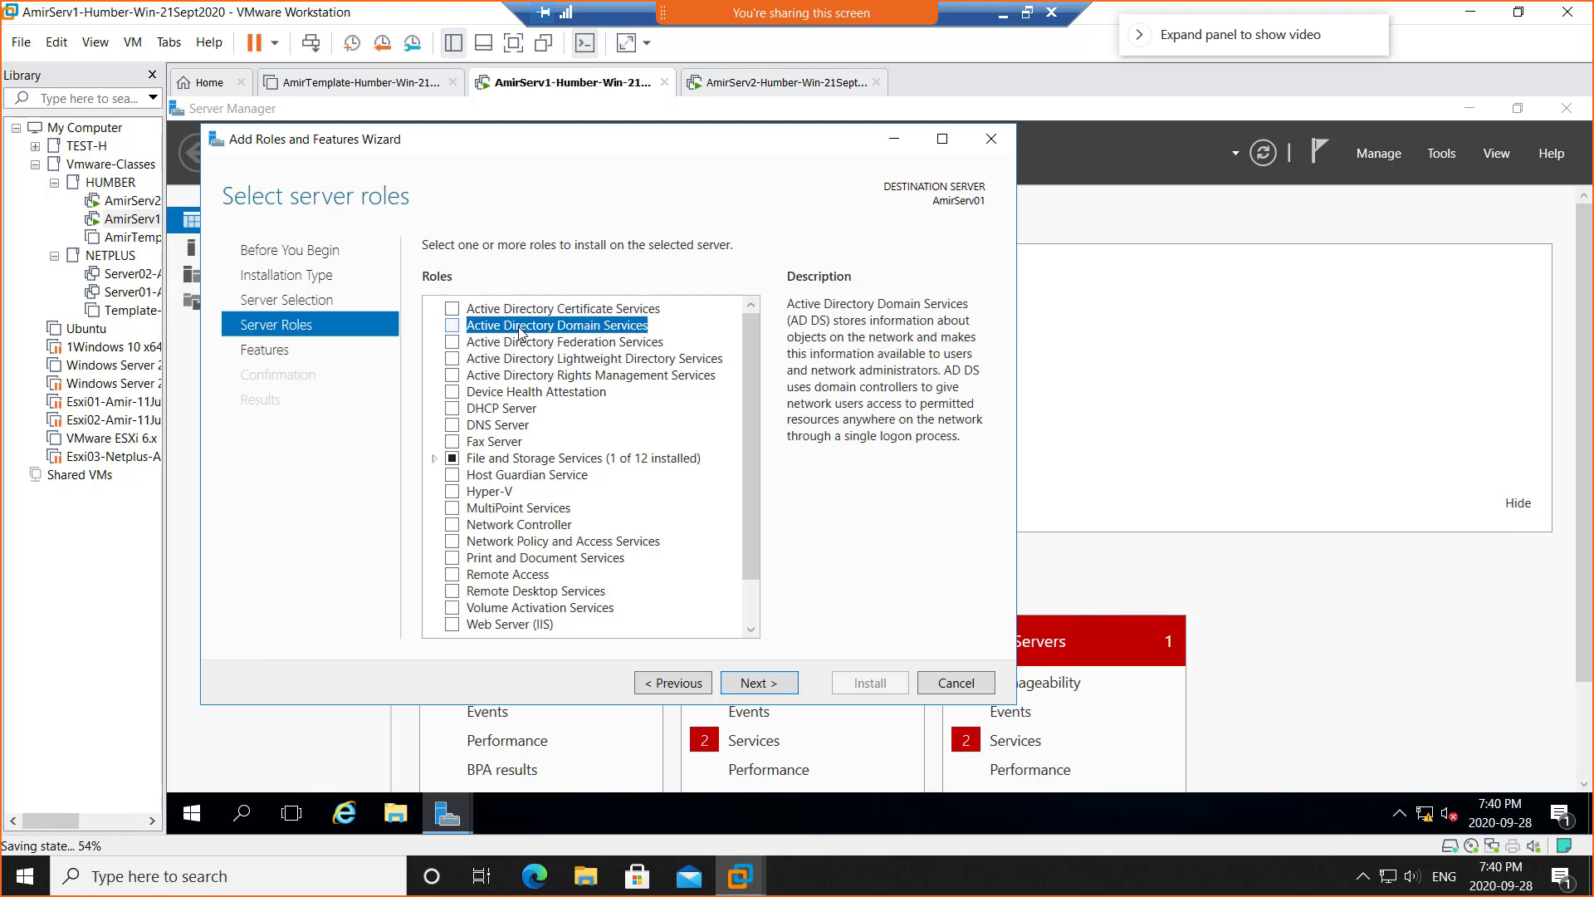
{"action": "left_click", "coordinate": [453, 325]}
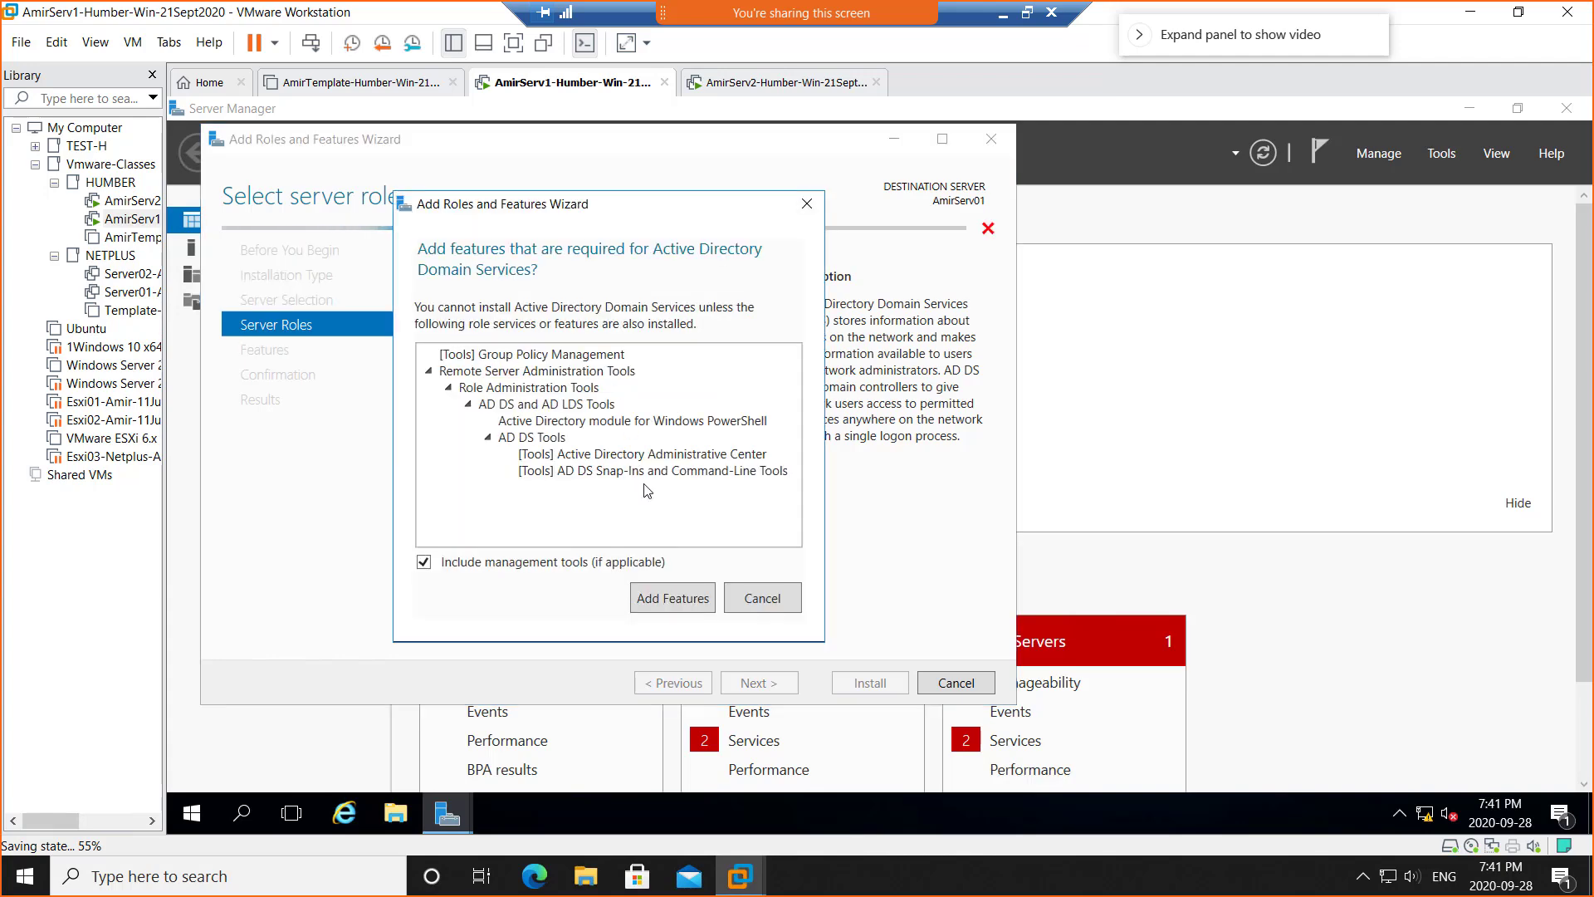
{"action": "left_click", "coordinate": [672, 604]}
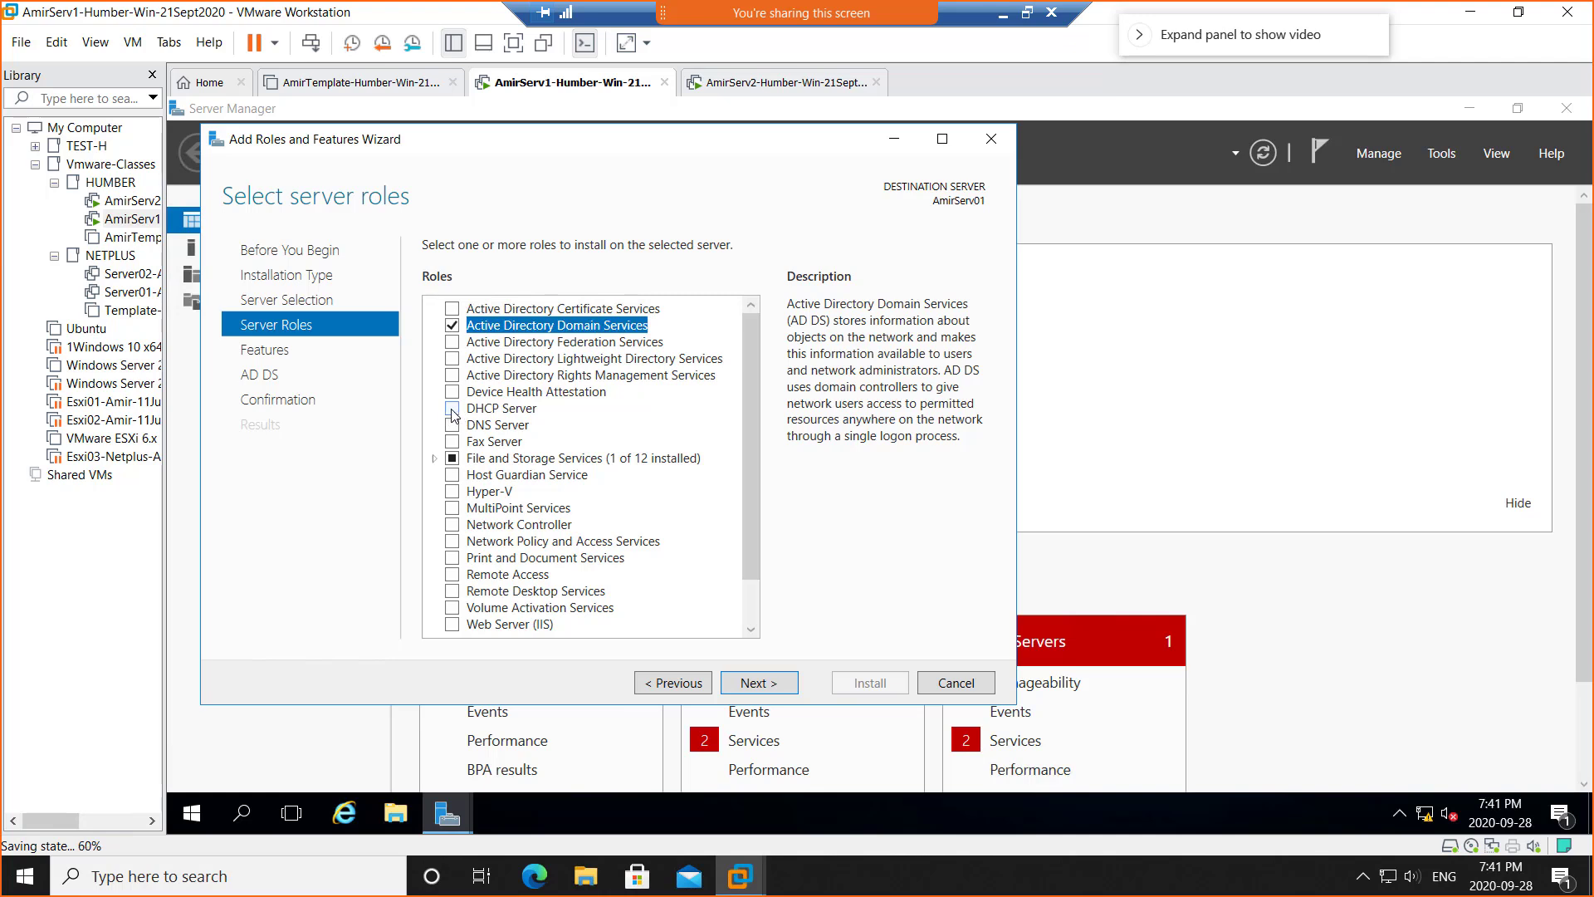
{"action": "left_click", "coordinate": [452, 409]}
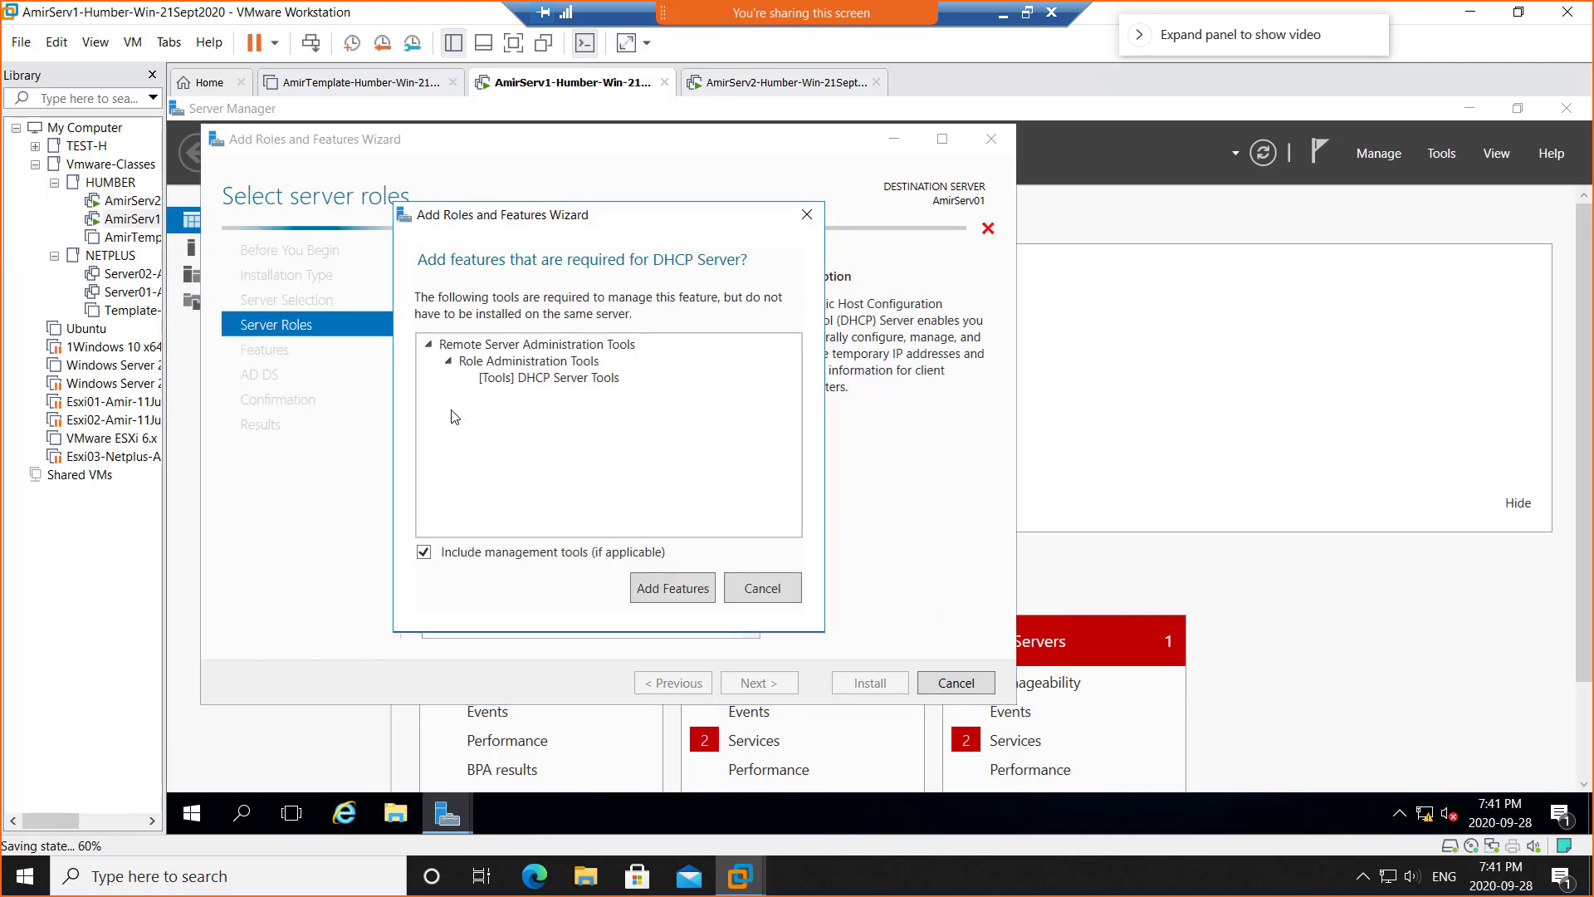
{"action": "left_click", "coordinate": [670, 591]}
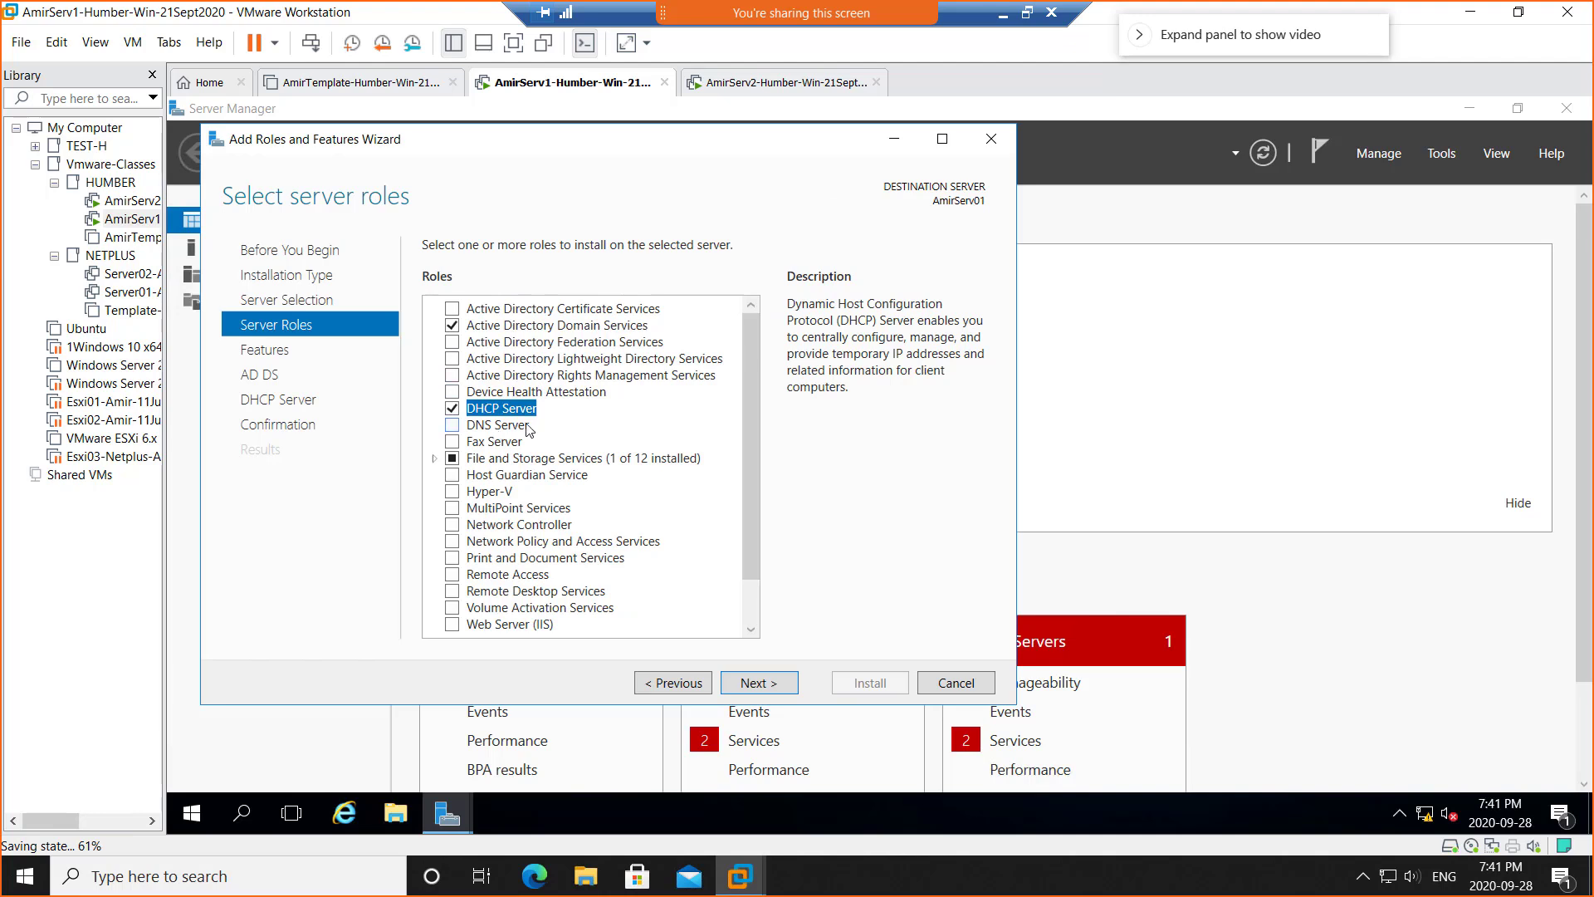
- Continue through the wizard, allow automatic restart of the destination server, and start the installation
{"action": "left_click", "coordinate": [766, 691]}
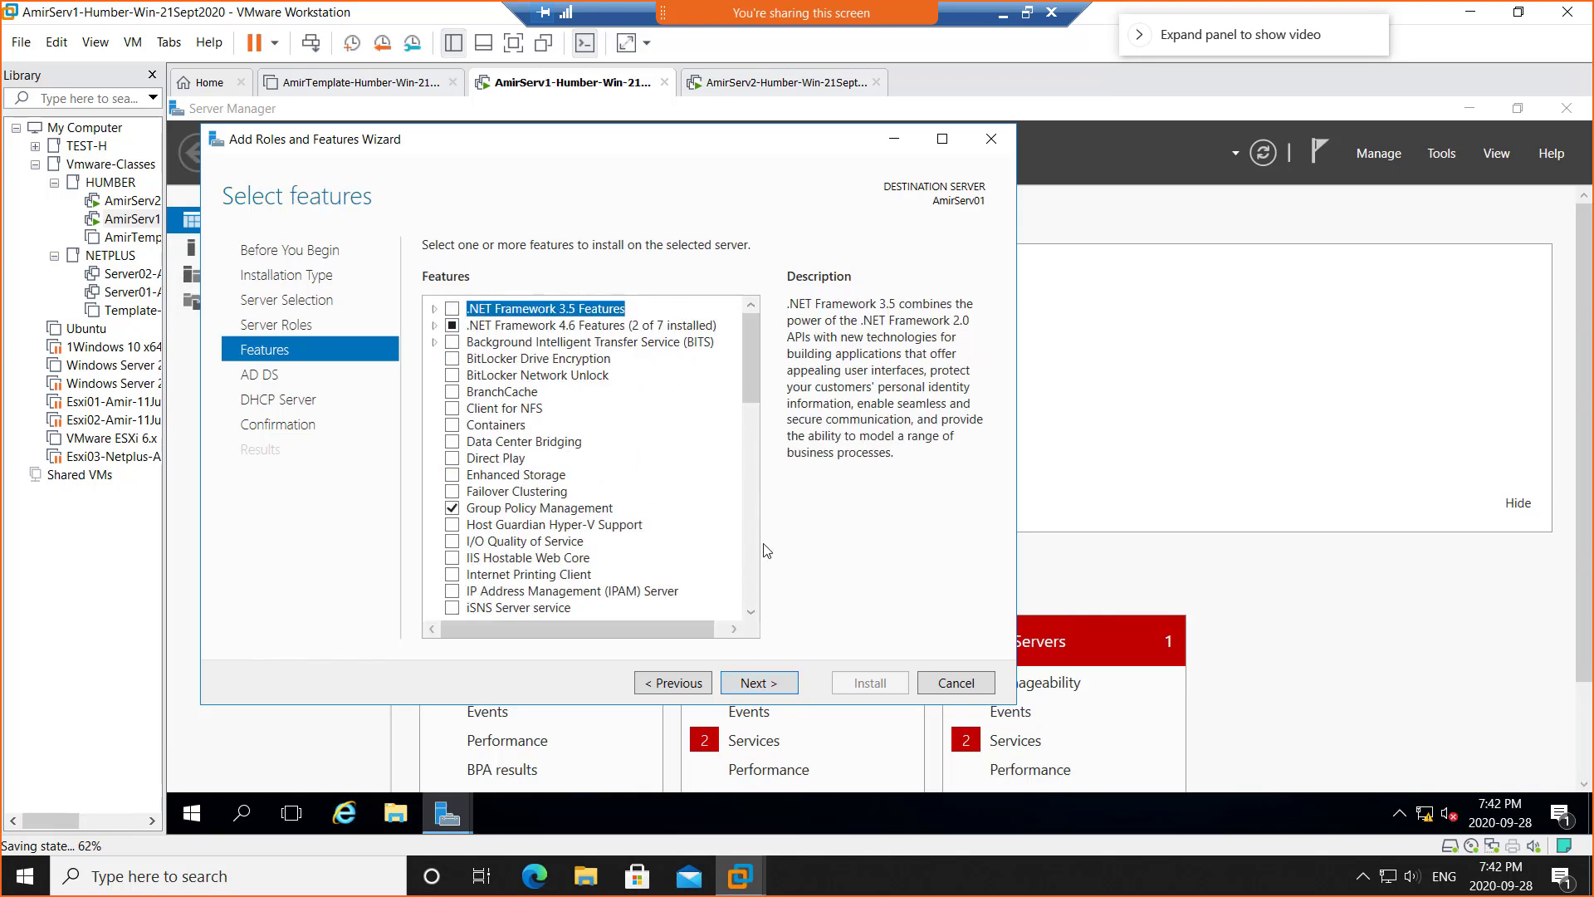
{"action": "left_click", "coordinate": [767, 693]}
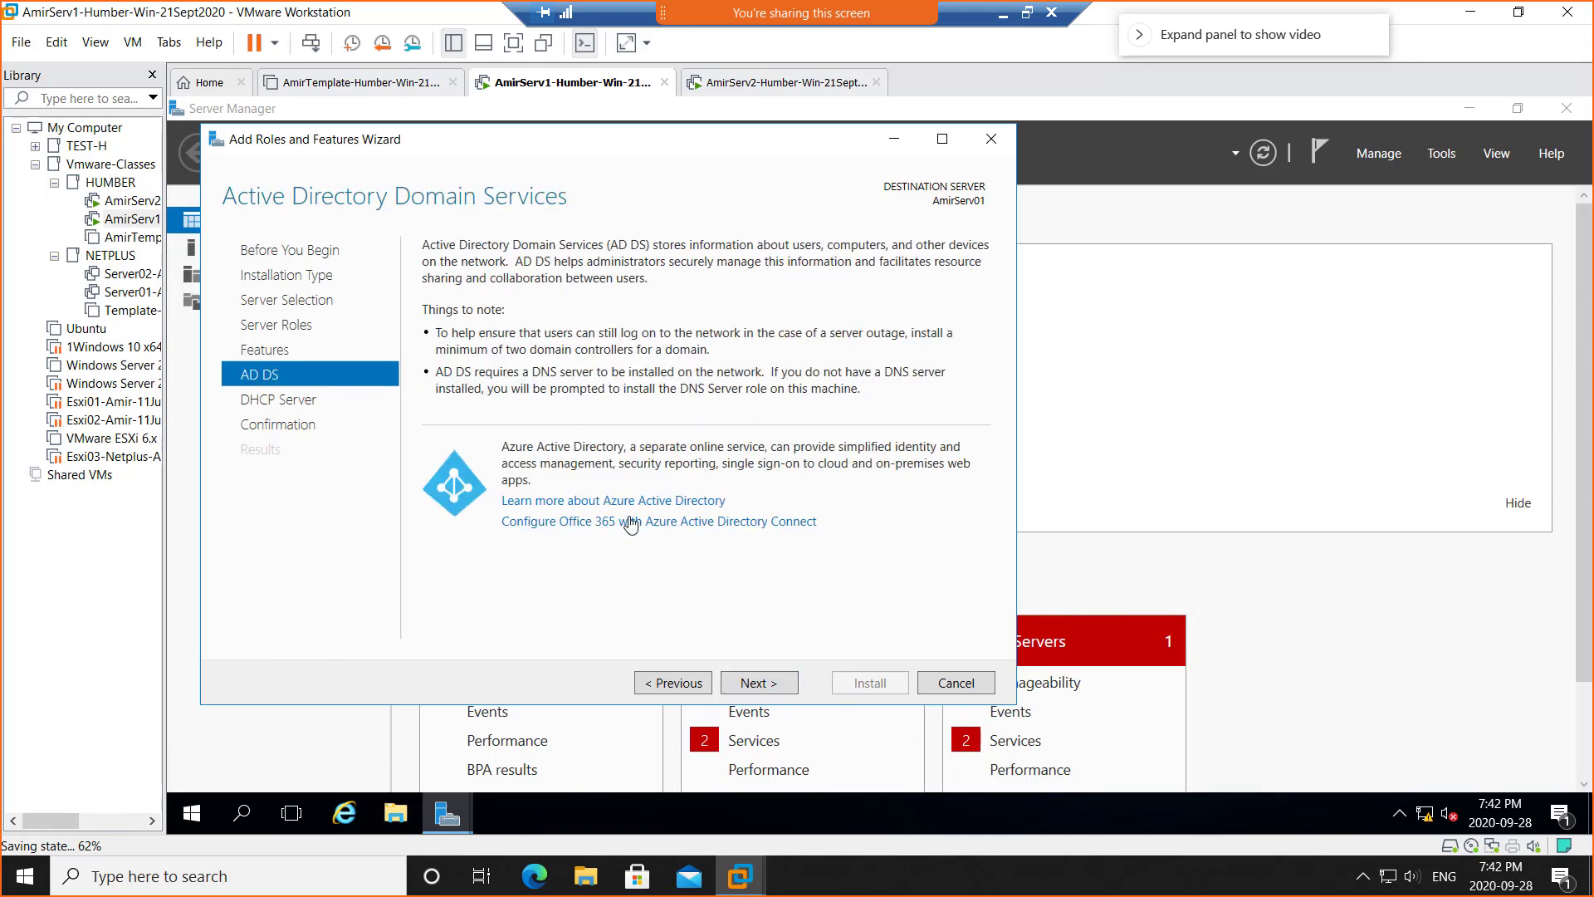
{"action": "left_click", "coordinate": [754, 691]}
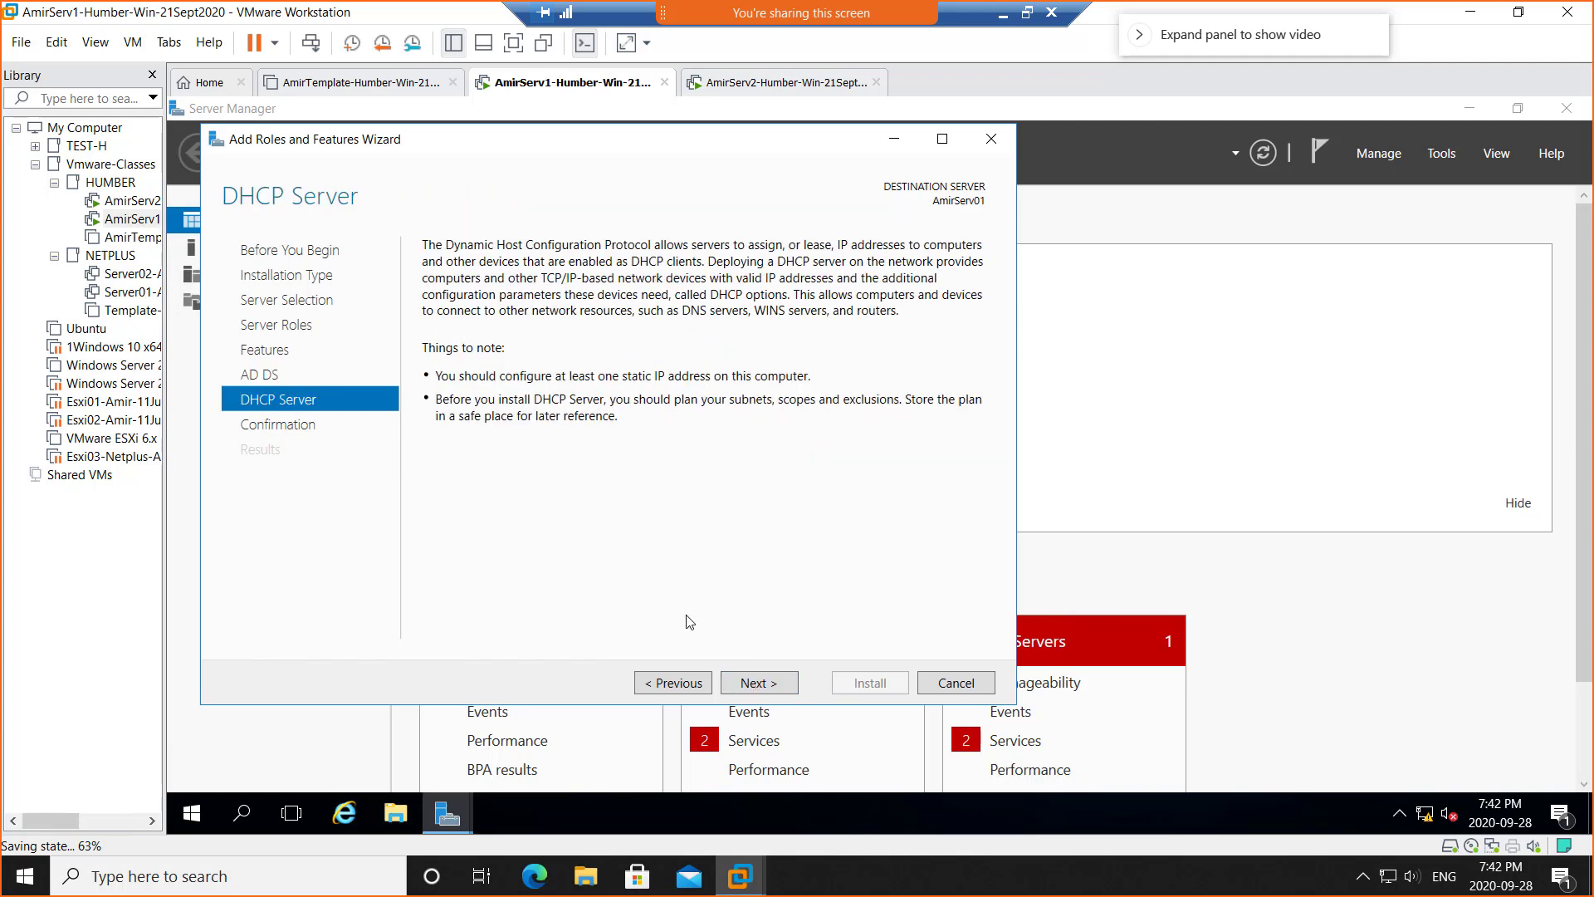
{"action": "left_click", "coordinate": [764, 682]}
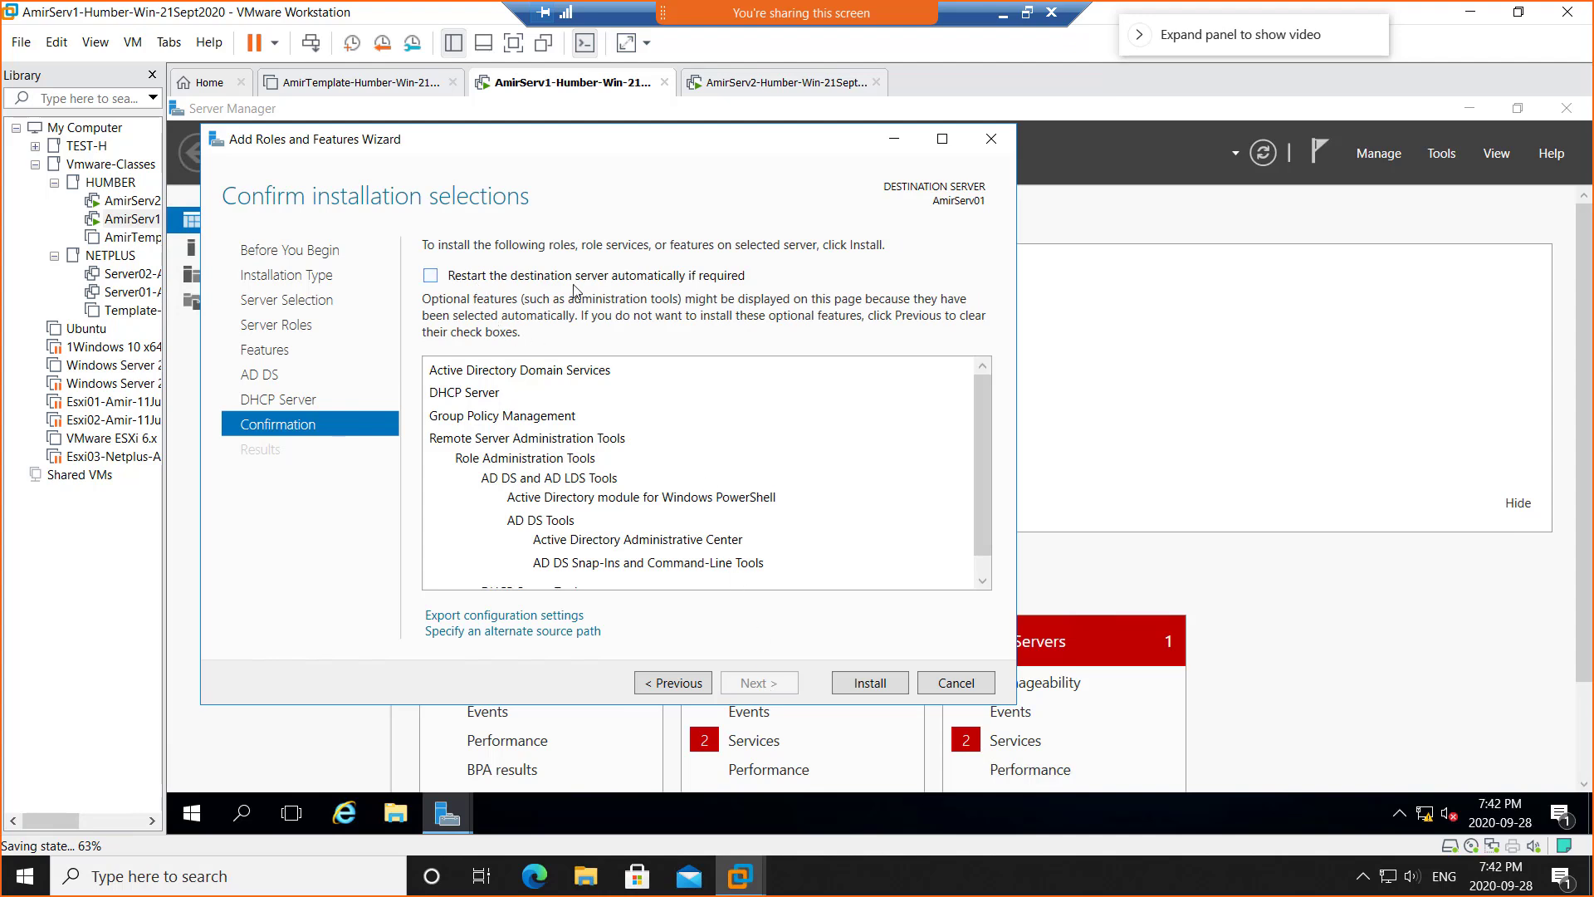
{"action": "left_click", "coordinate": [431, 275]}
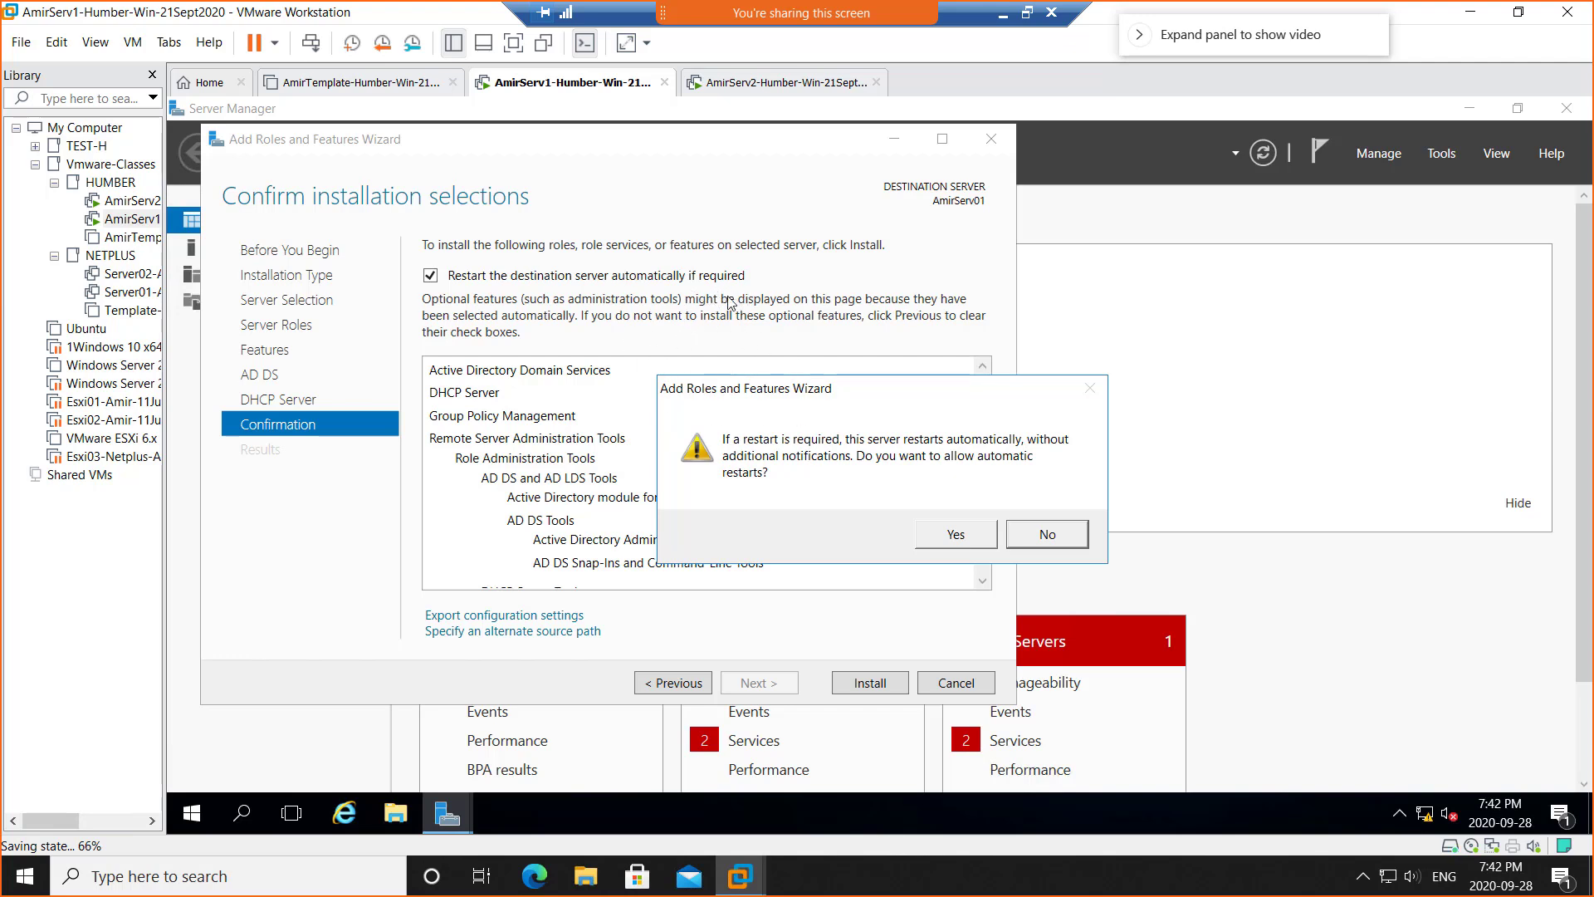
{"action": "left_click", "coordinate": [939, 544]}
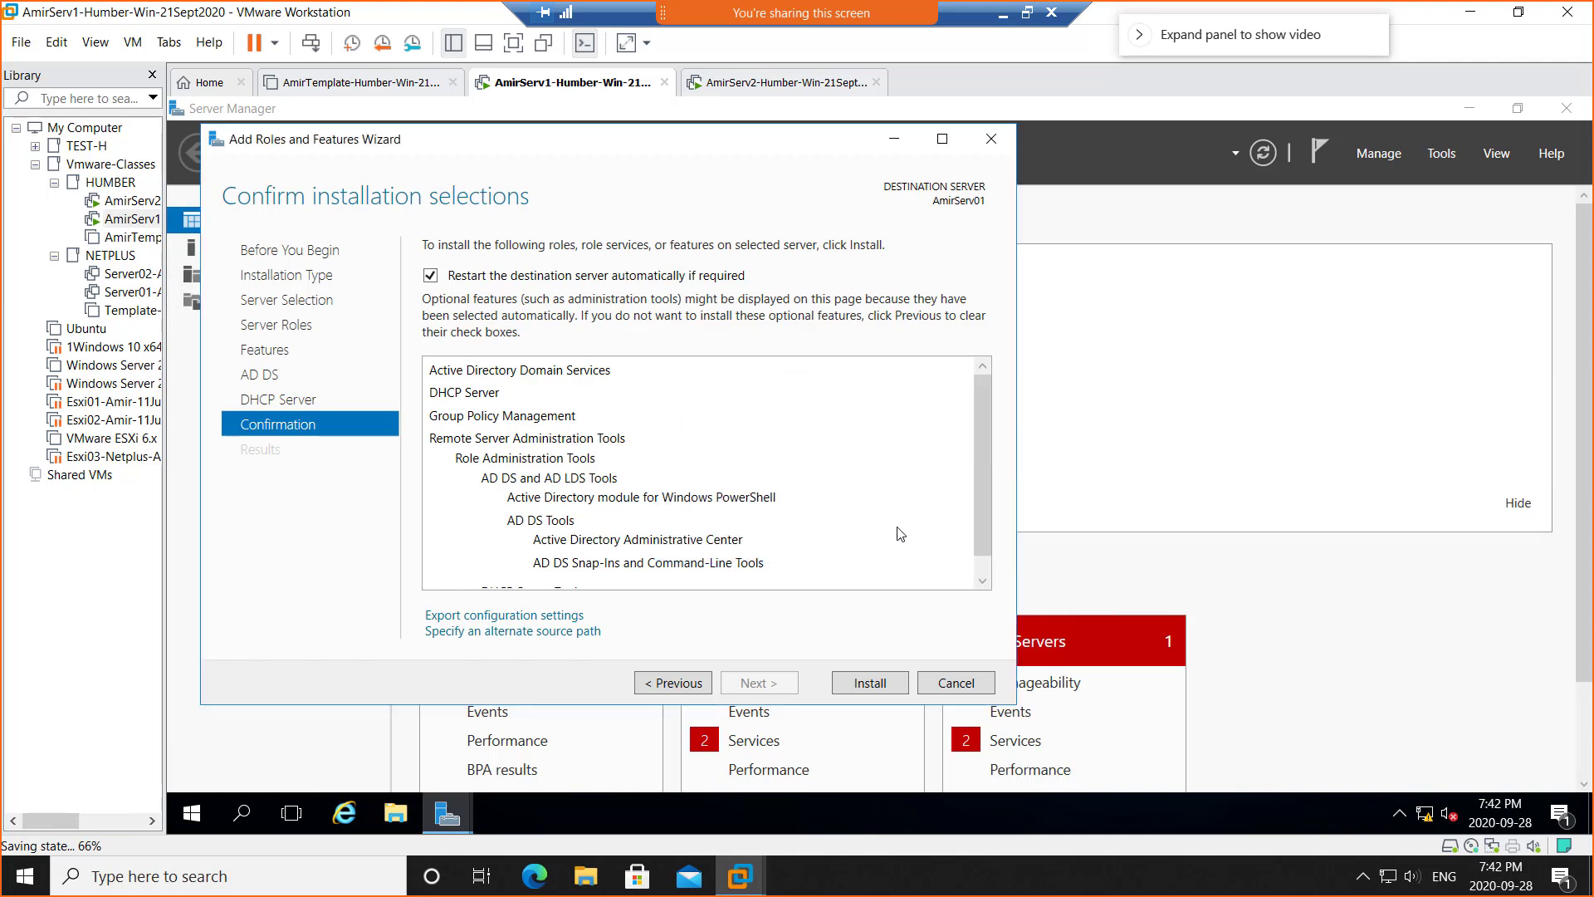
{"action": "left_click", "coordinate": [862, 691]}
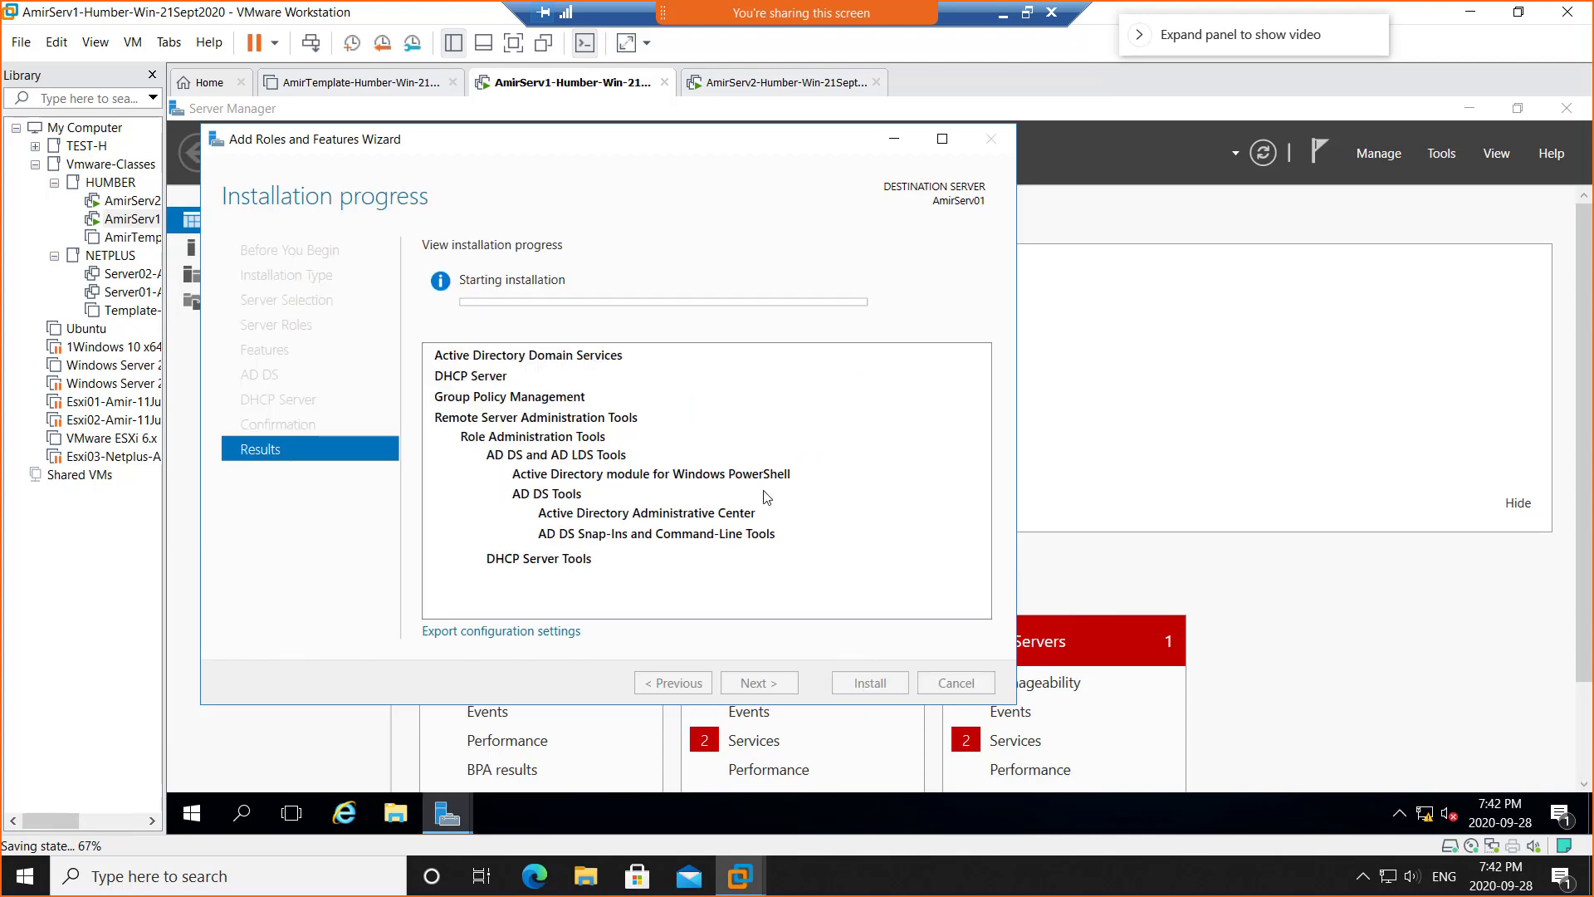
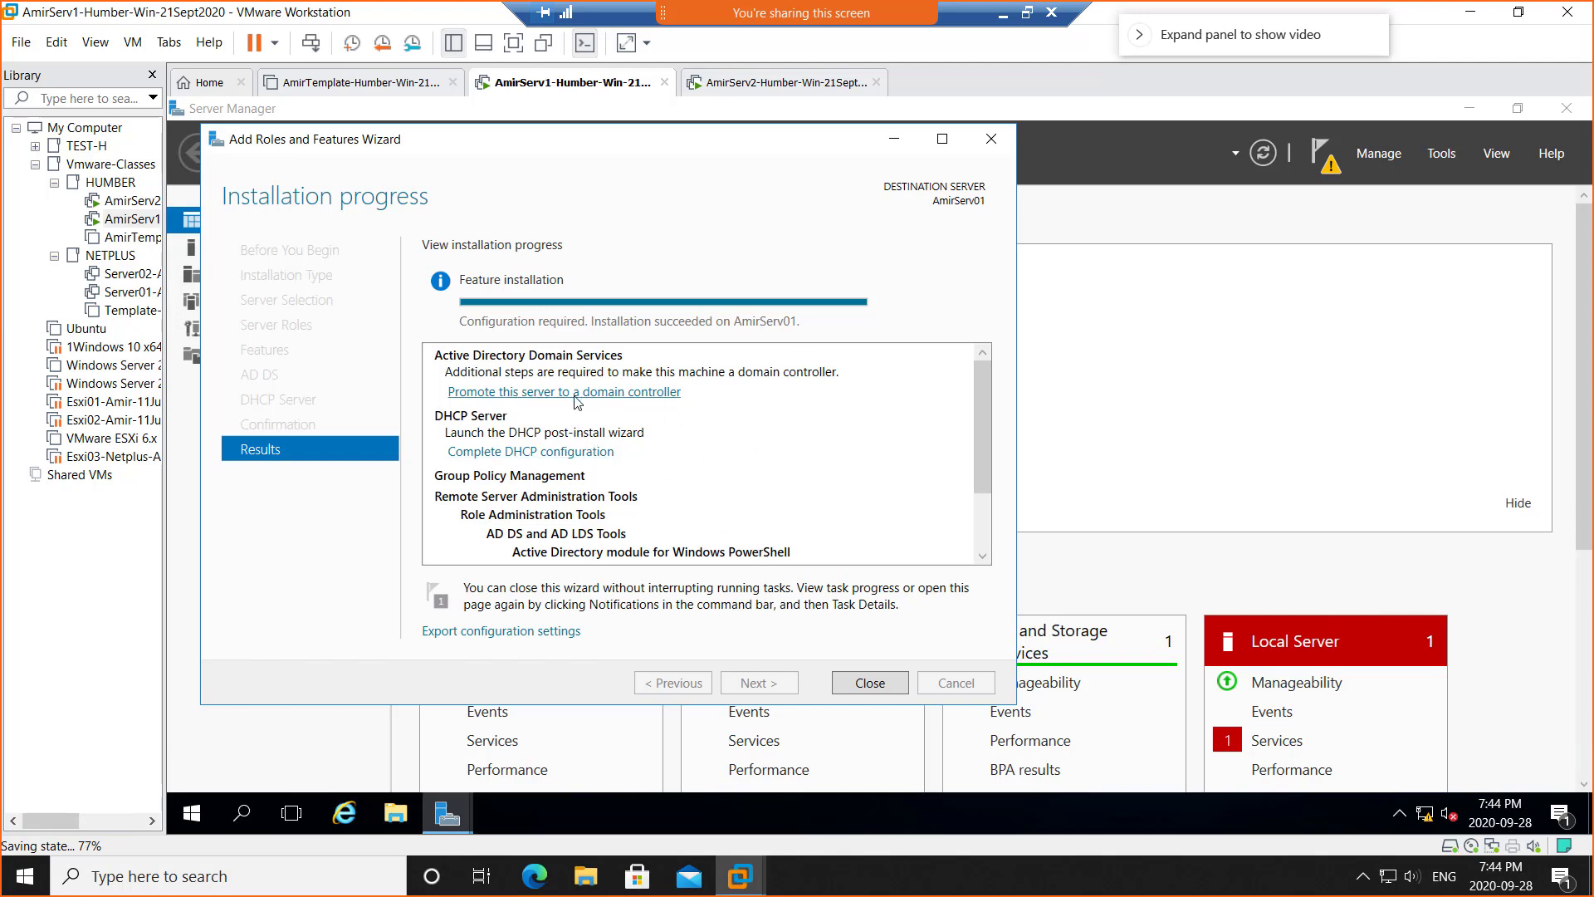
- Open the post-deployment notifications and start promoting AmirServ01 to a domain controller
{"action": "left_click", "coordinate": [1332, 169]}
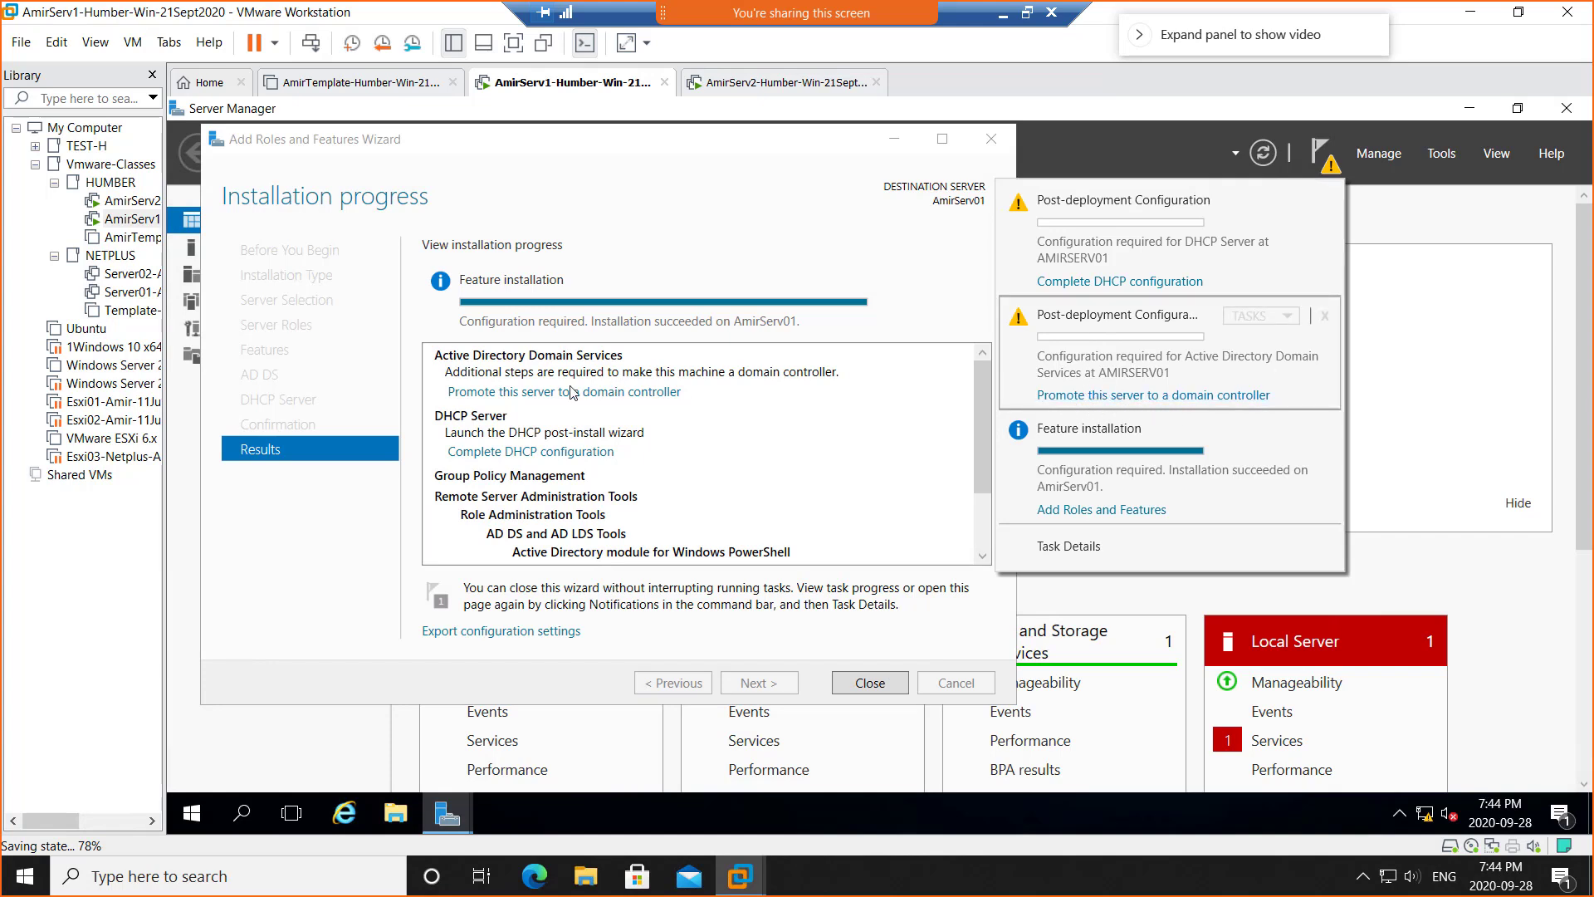
{"action": "left_click", "coordinate": [1126, 396]}
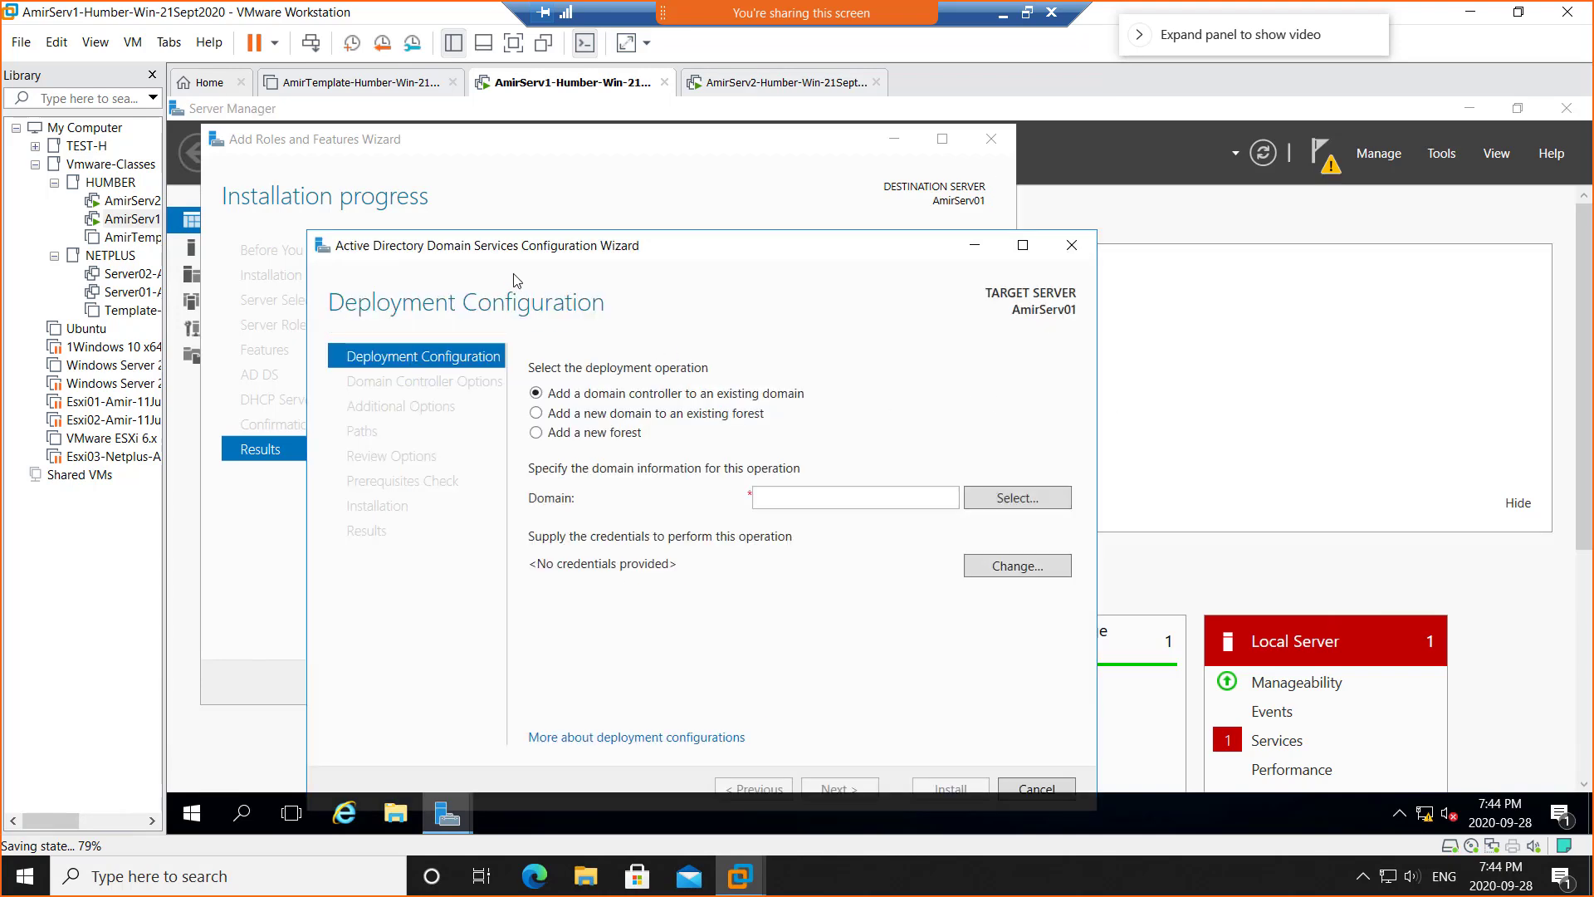
{"action": "left_click_drag", "start_coordinate": [685, 254], "coordinate": [682, 169]}
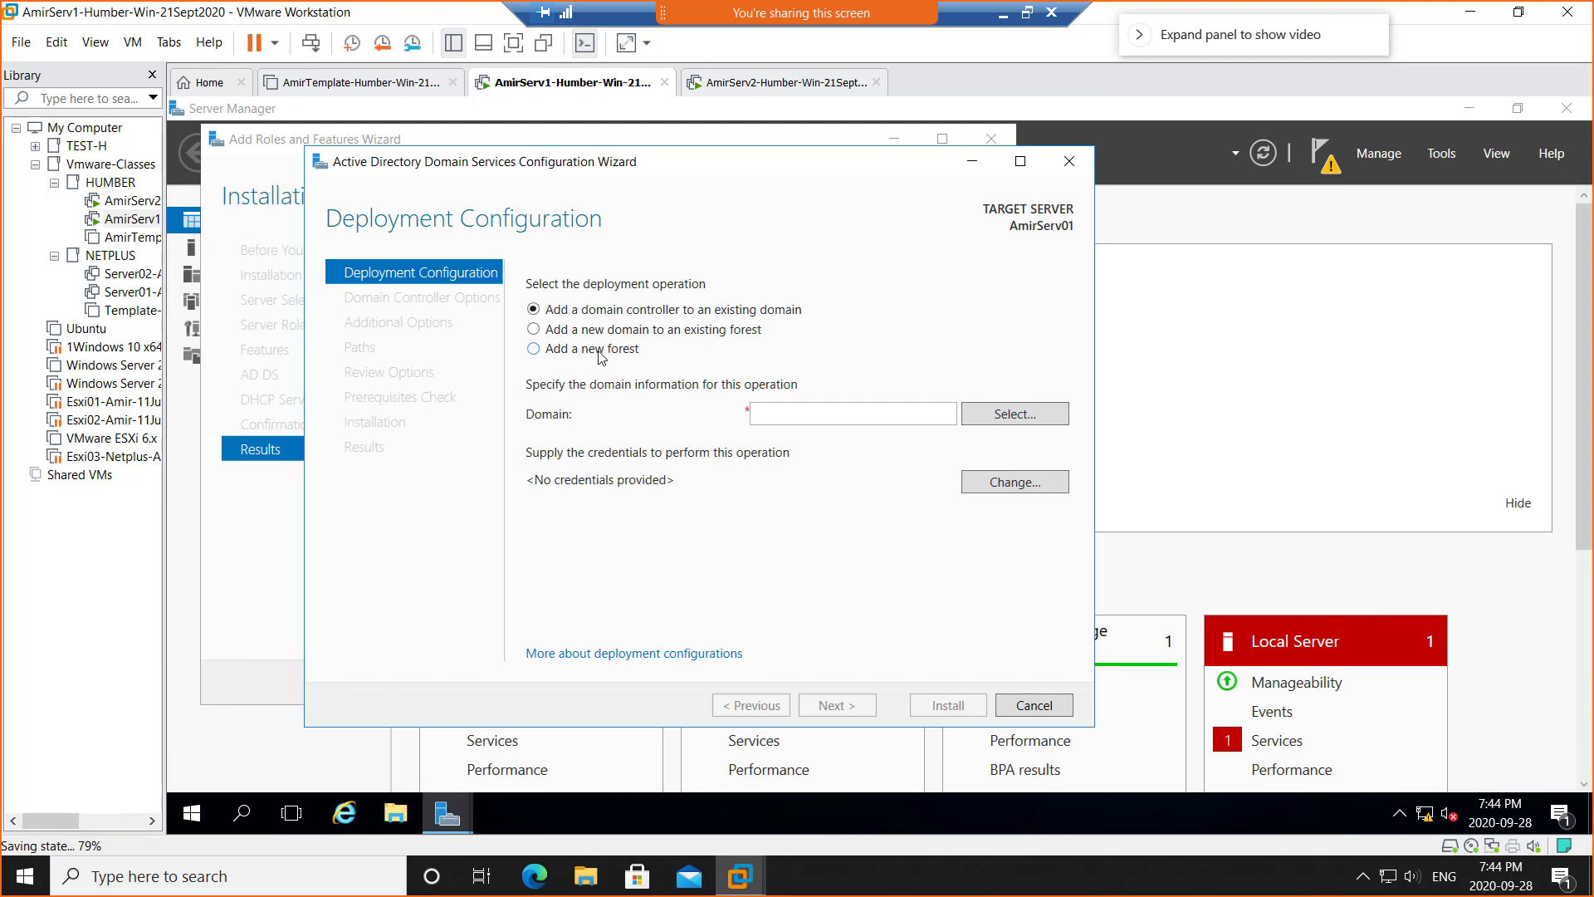
- Choose to add a new forest with root domain name AmirHumber.local and continue to domain controller options
{"action": "left_click", "coordinate": [599, 353]}
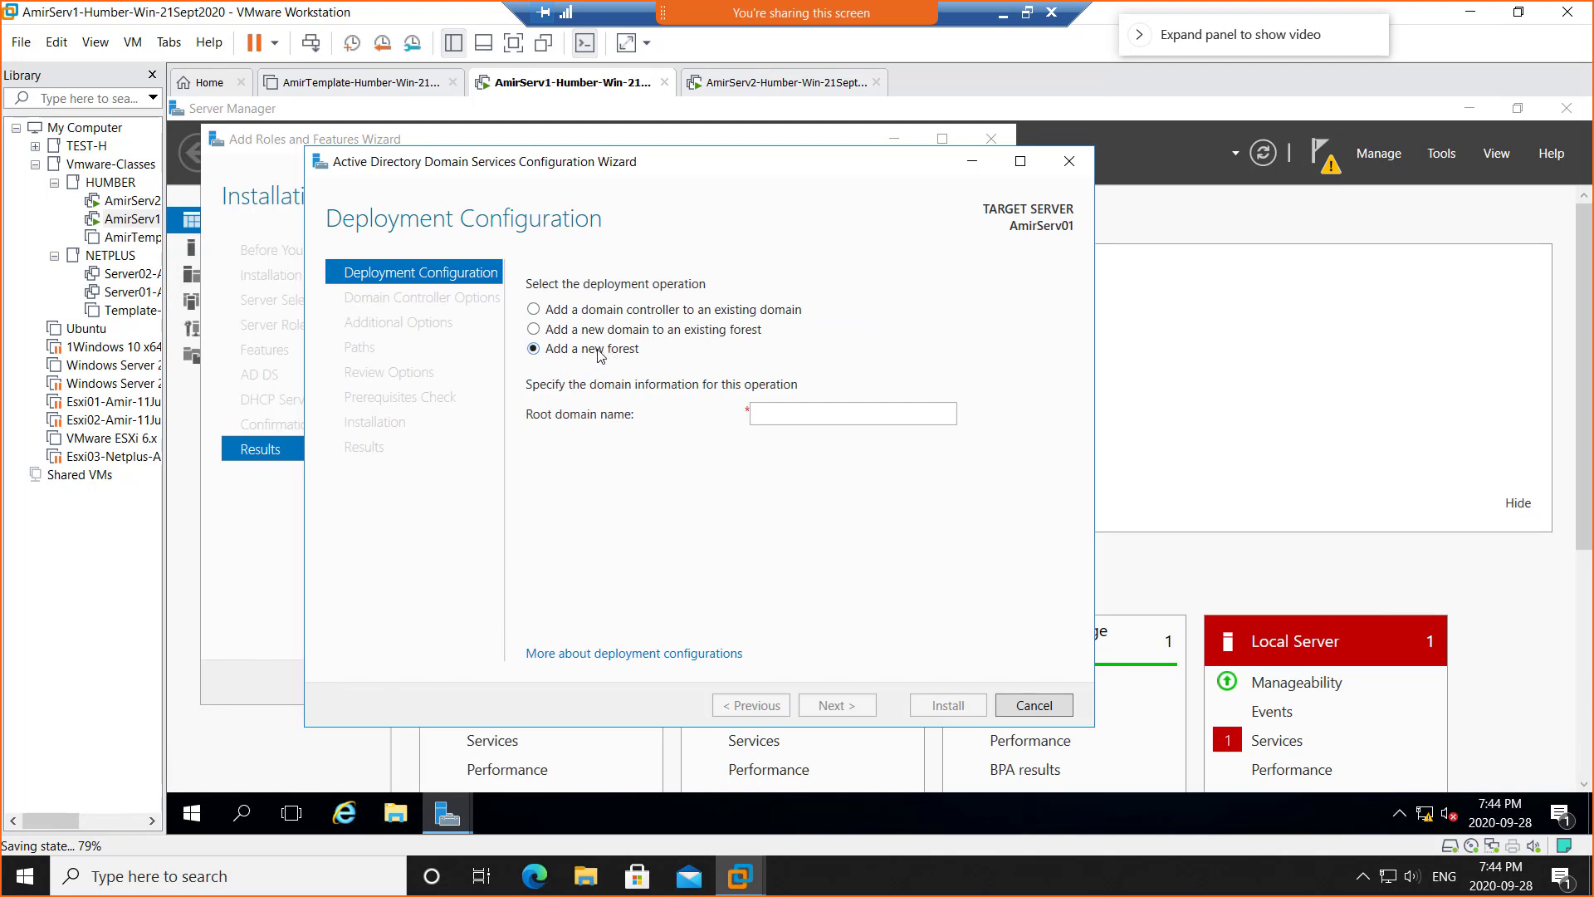
{"action": "left_click", "coordinate": [763, 415]}
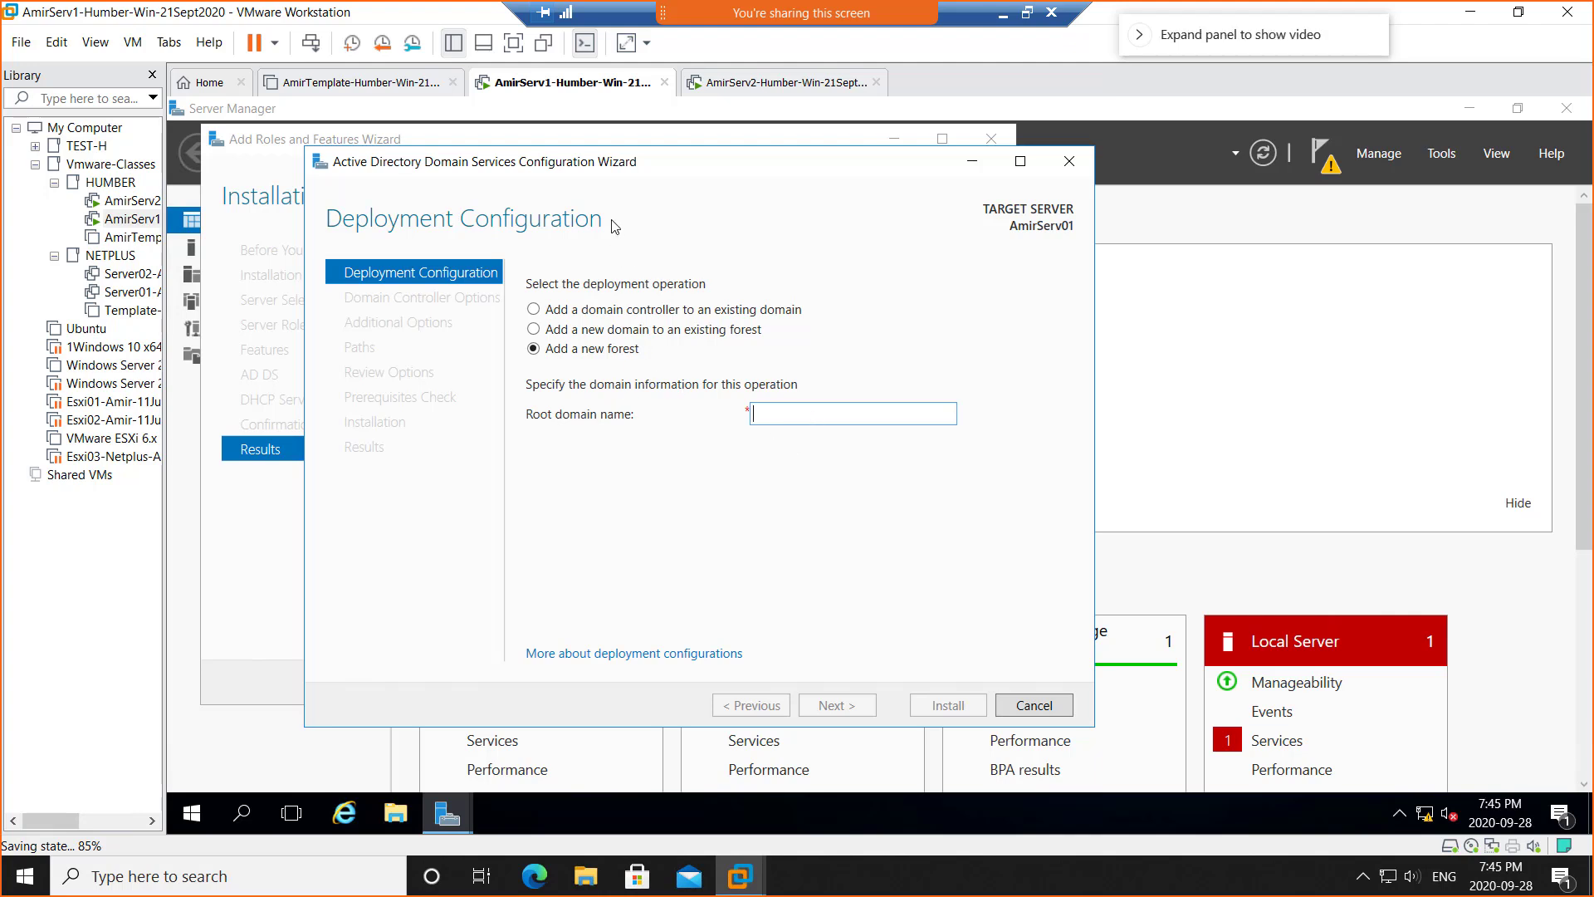
{"action": "left_click_drag", "start_coordinate": [611, 161], "coordinate": [994, 205]}
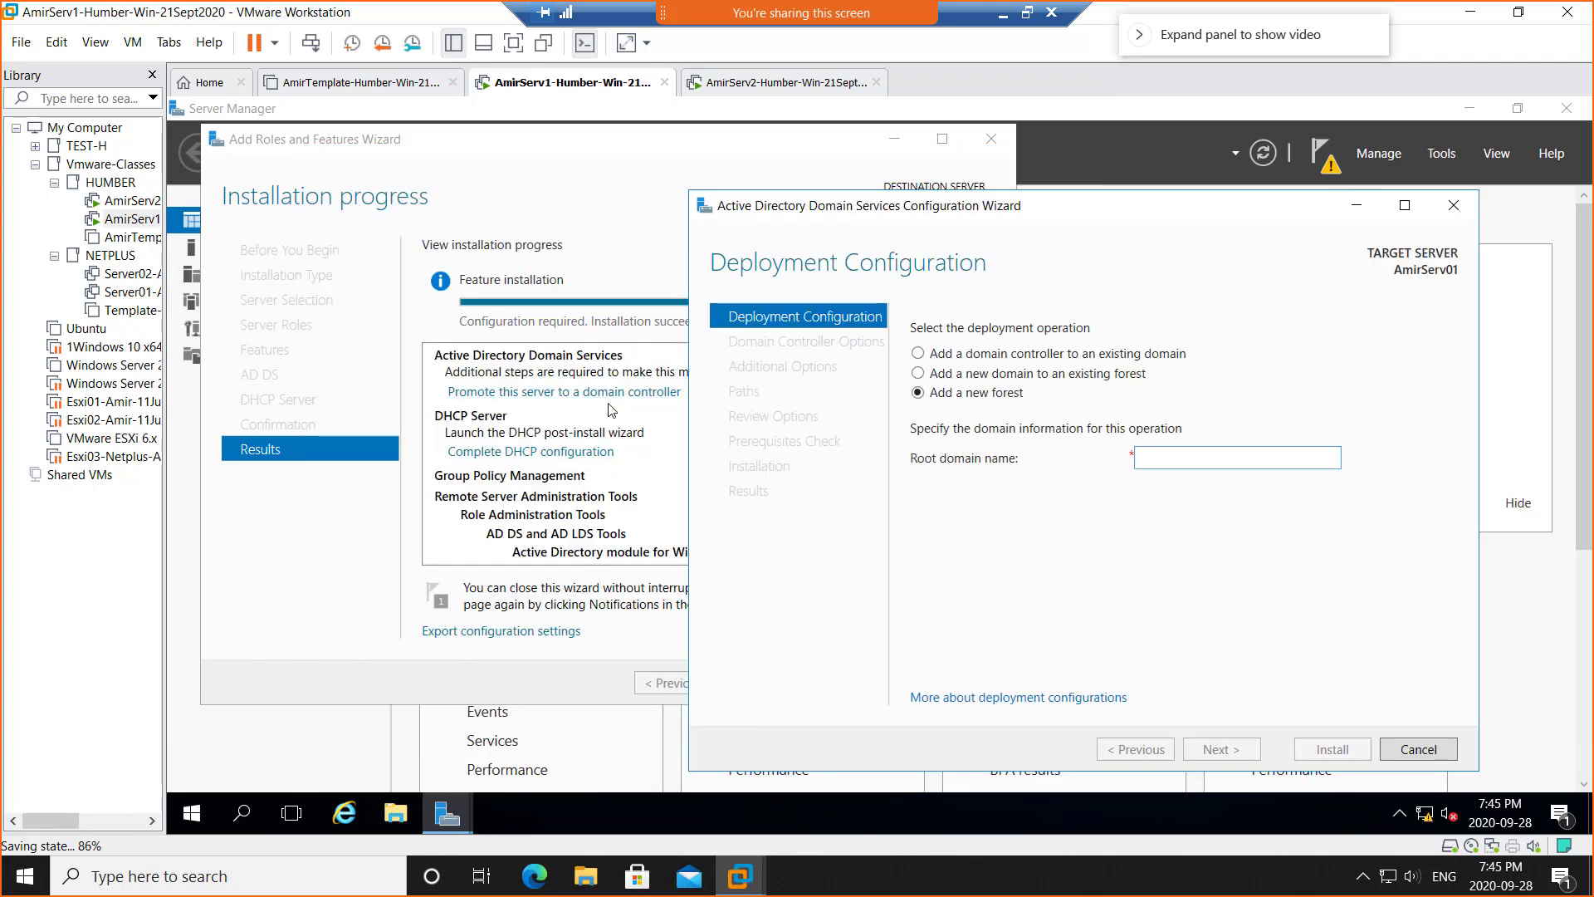
{"action": "left_click_drag", "start_coordinate": [1001, 213], "coordinate": [727, 186]}
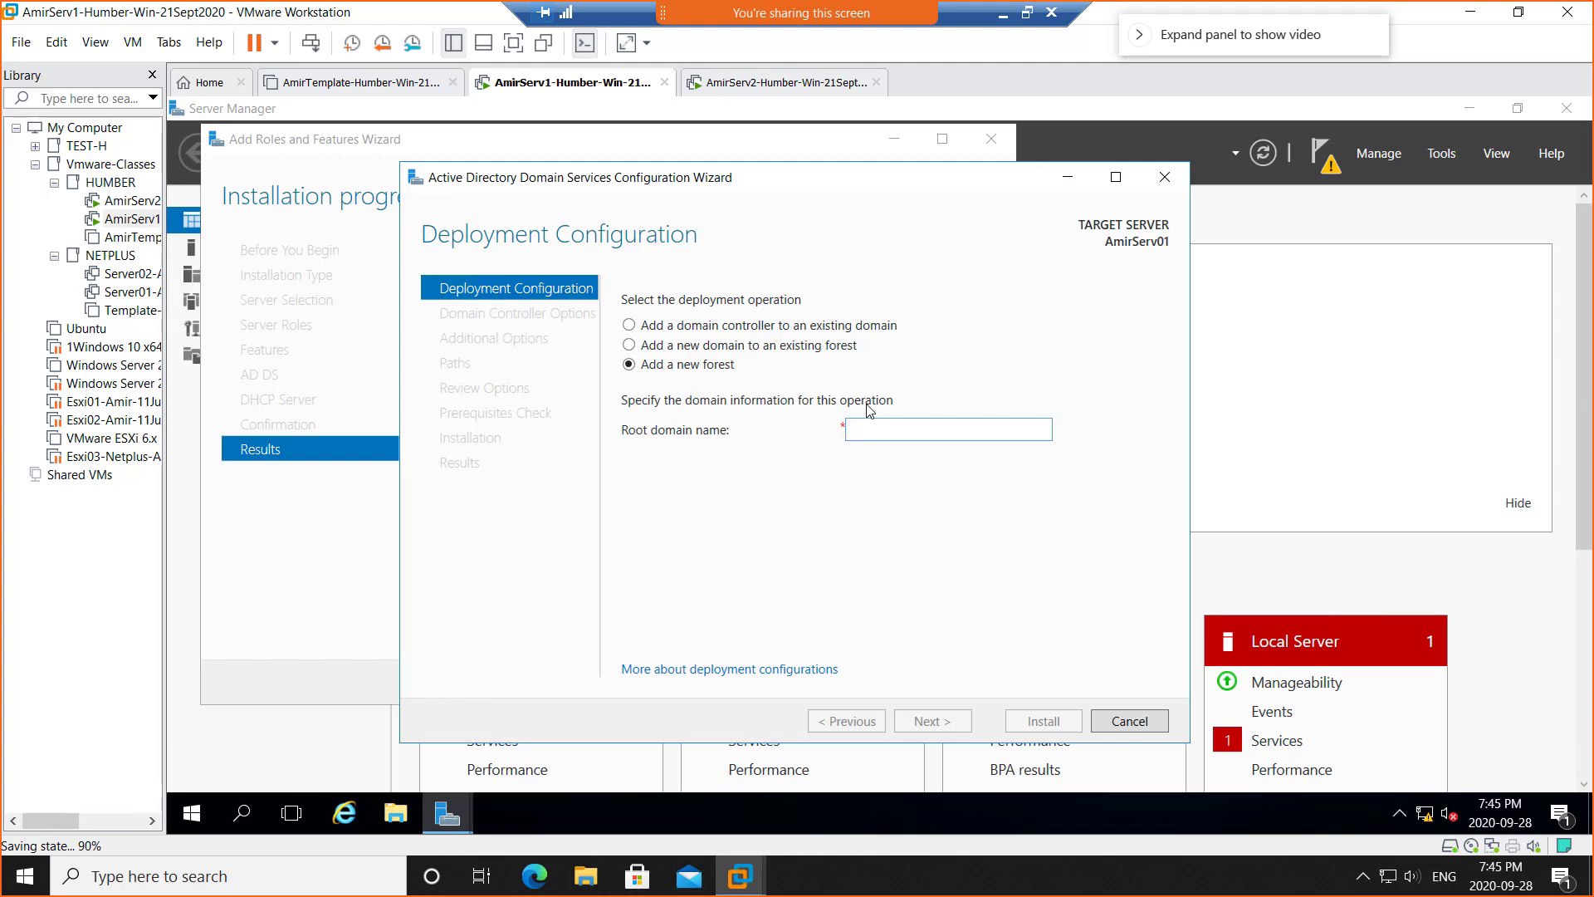
{"action": "type", "text": "AmirHUmber"}
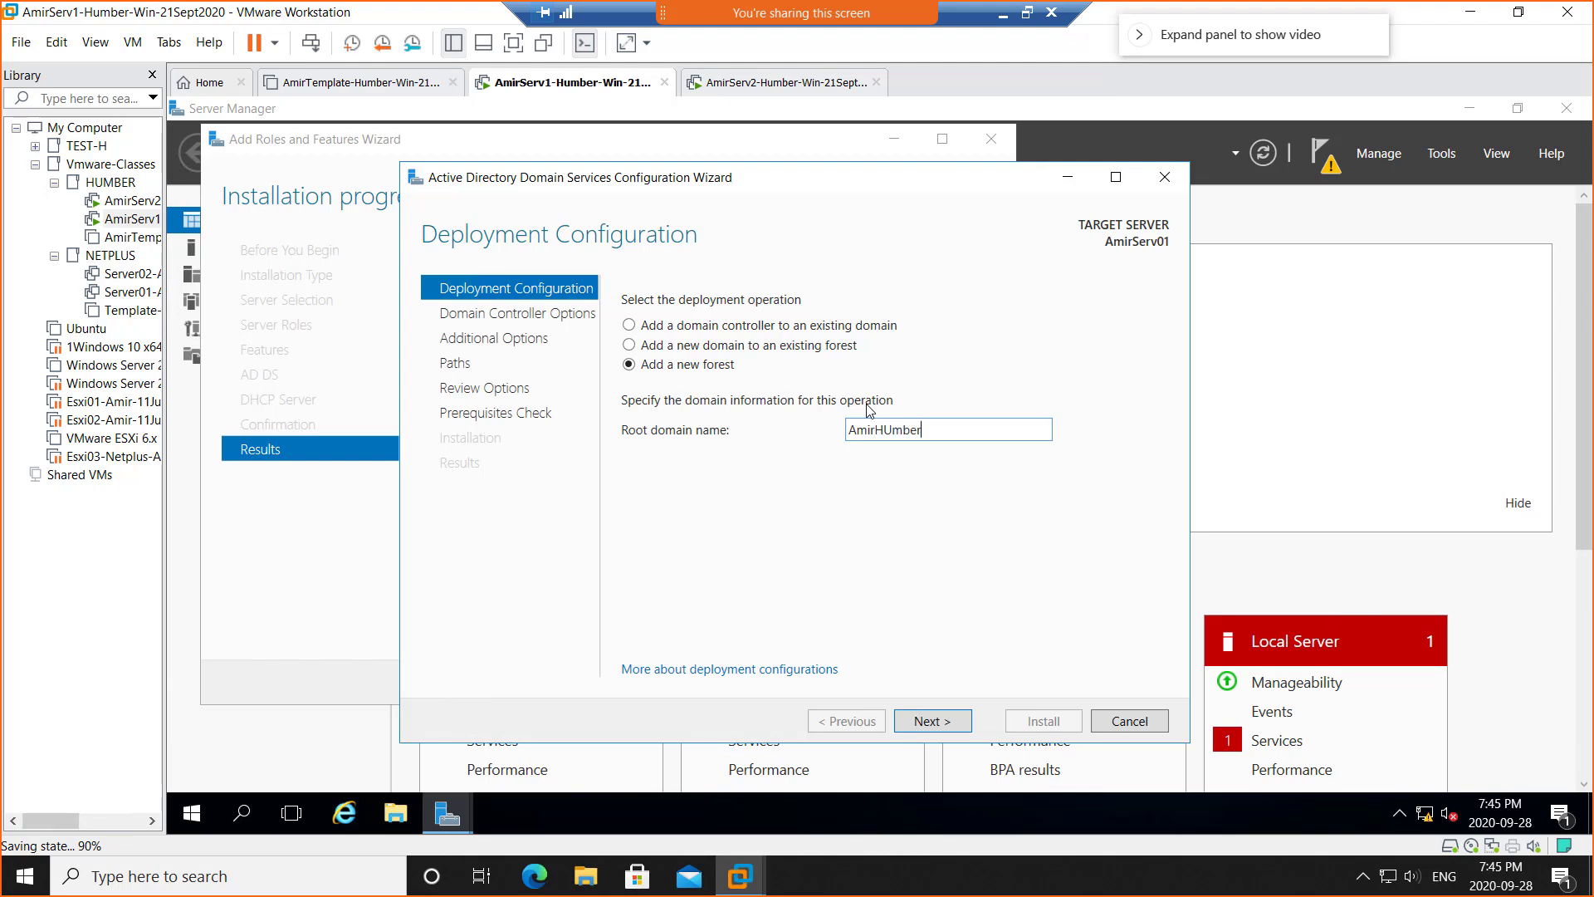
{"action": "type", "text": ".local"}
{"action": "key", "text": "Left"}
{"action": "key", "text": "Left"}
{"action": "key", "text": "shift+Right"}
{"action": "type", "text": "u"}
{"action": "left_click", "coordinate": [926, 721]}
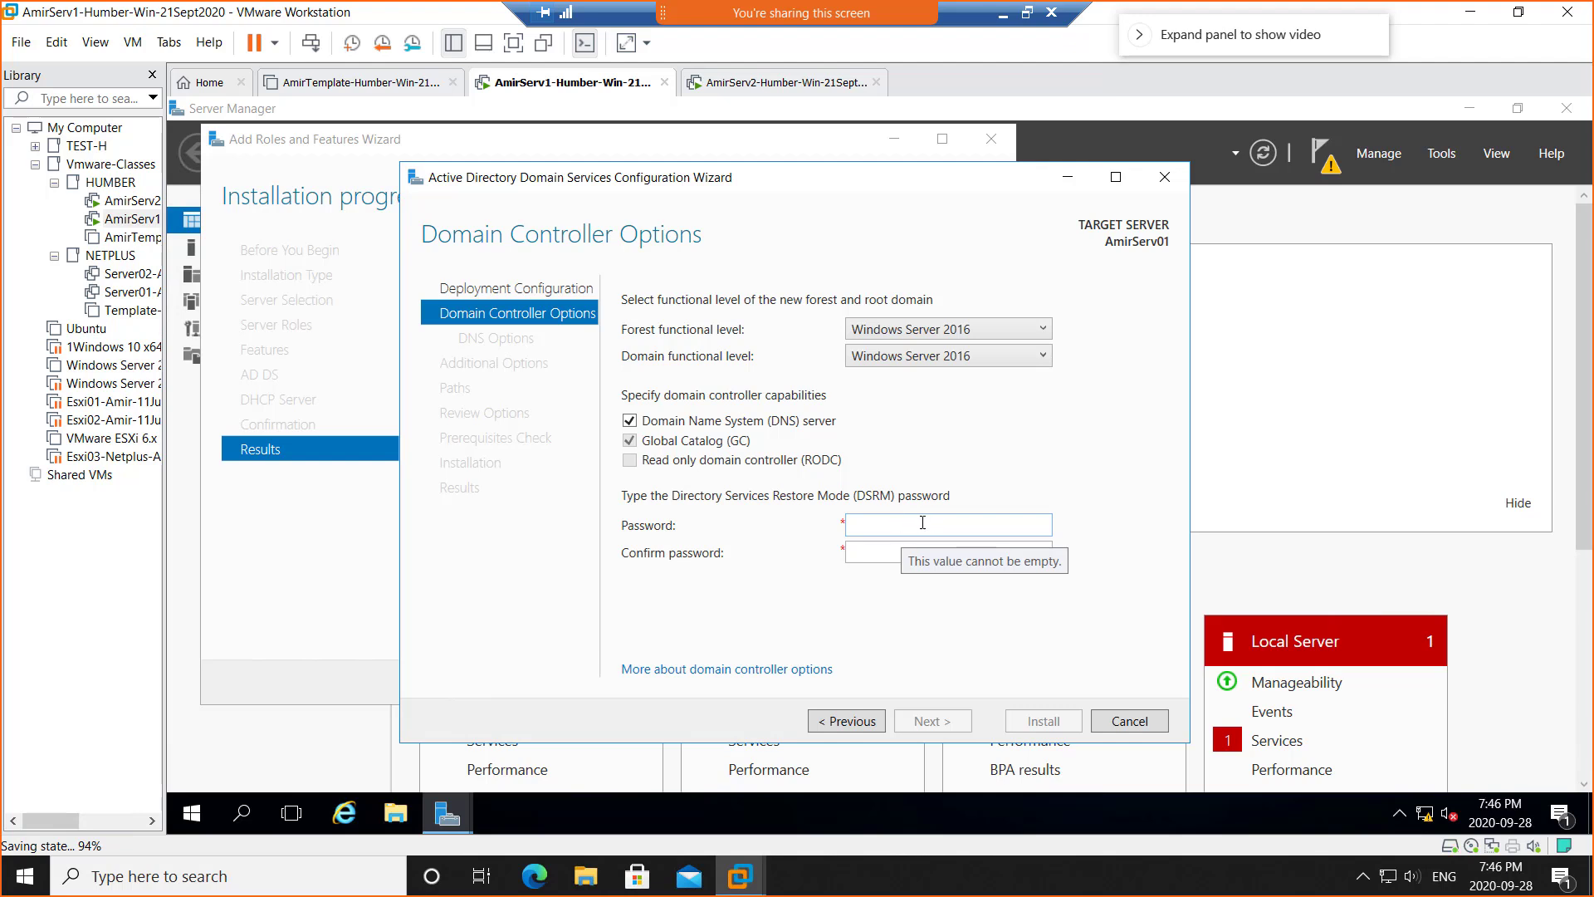
- Enter and confirm the Directory Services Restore Mode password, then continue to DNS options
{"action": "left_click", "coordinate": [864, 526]}
{"action": "left_click", "coordinate": [871, 524]}
{"action": "type", "text": "************"}
{"action": "key", "text": "Tab"}
{"action": "type", "text": "*********"}
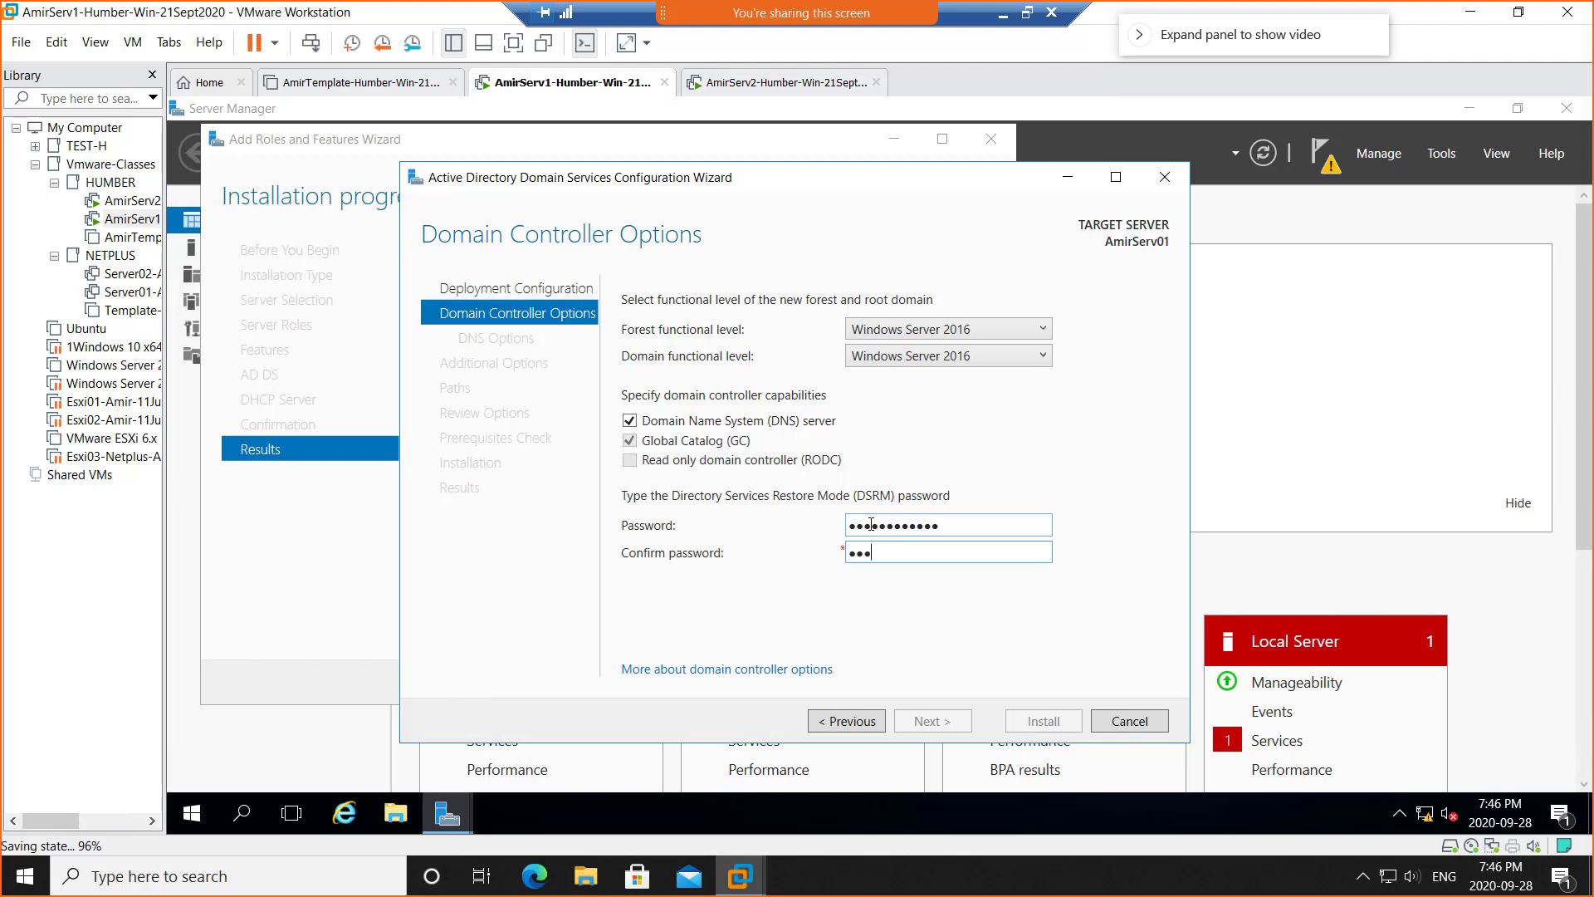
{"action": "type", "text": "***"}
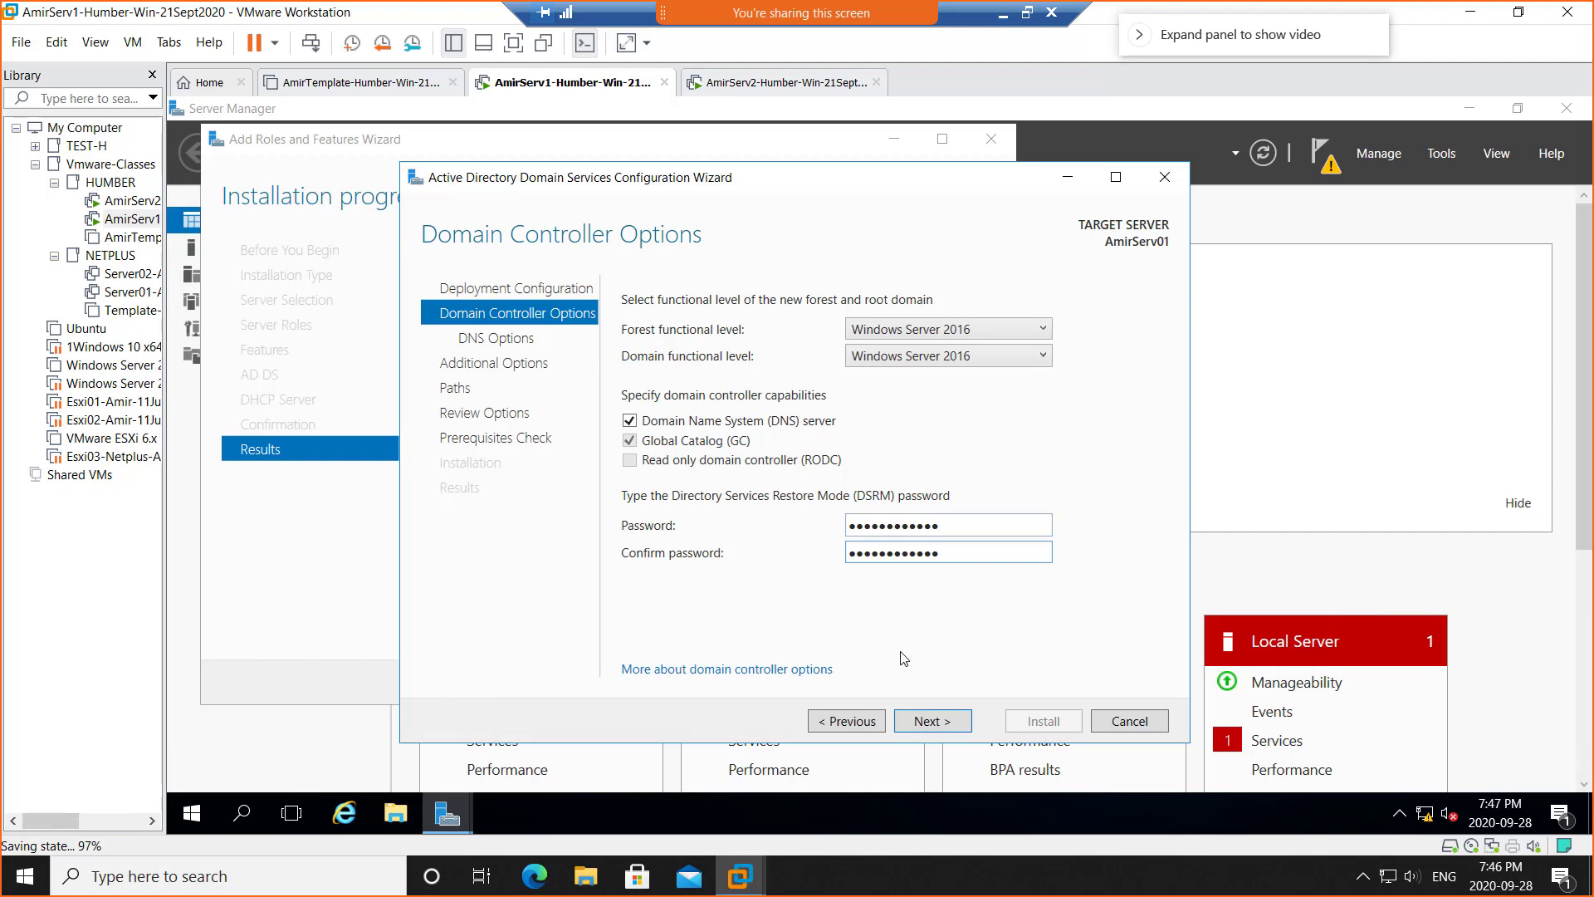
{"action": "left_click", "coordinate": [930, 722]}
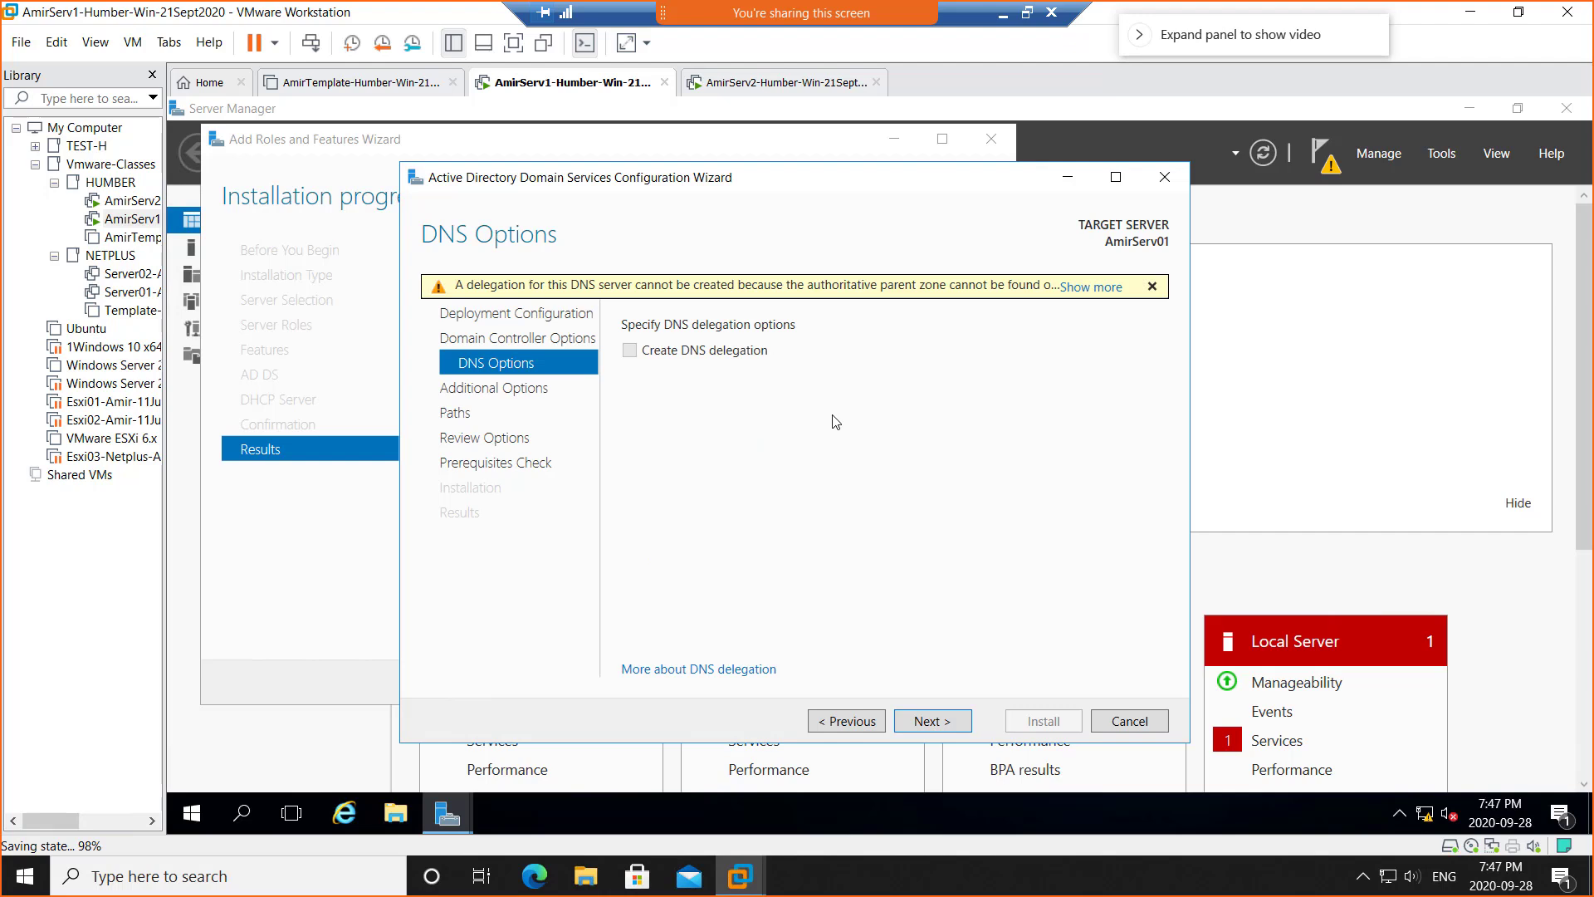
- Continue past DNS options and accept the default NetBIOS domain name AMIRHUMBER
{"action": "left_click", "coordinate": [931, 720]}
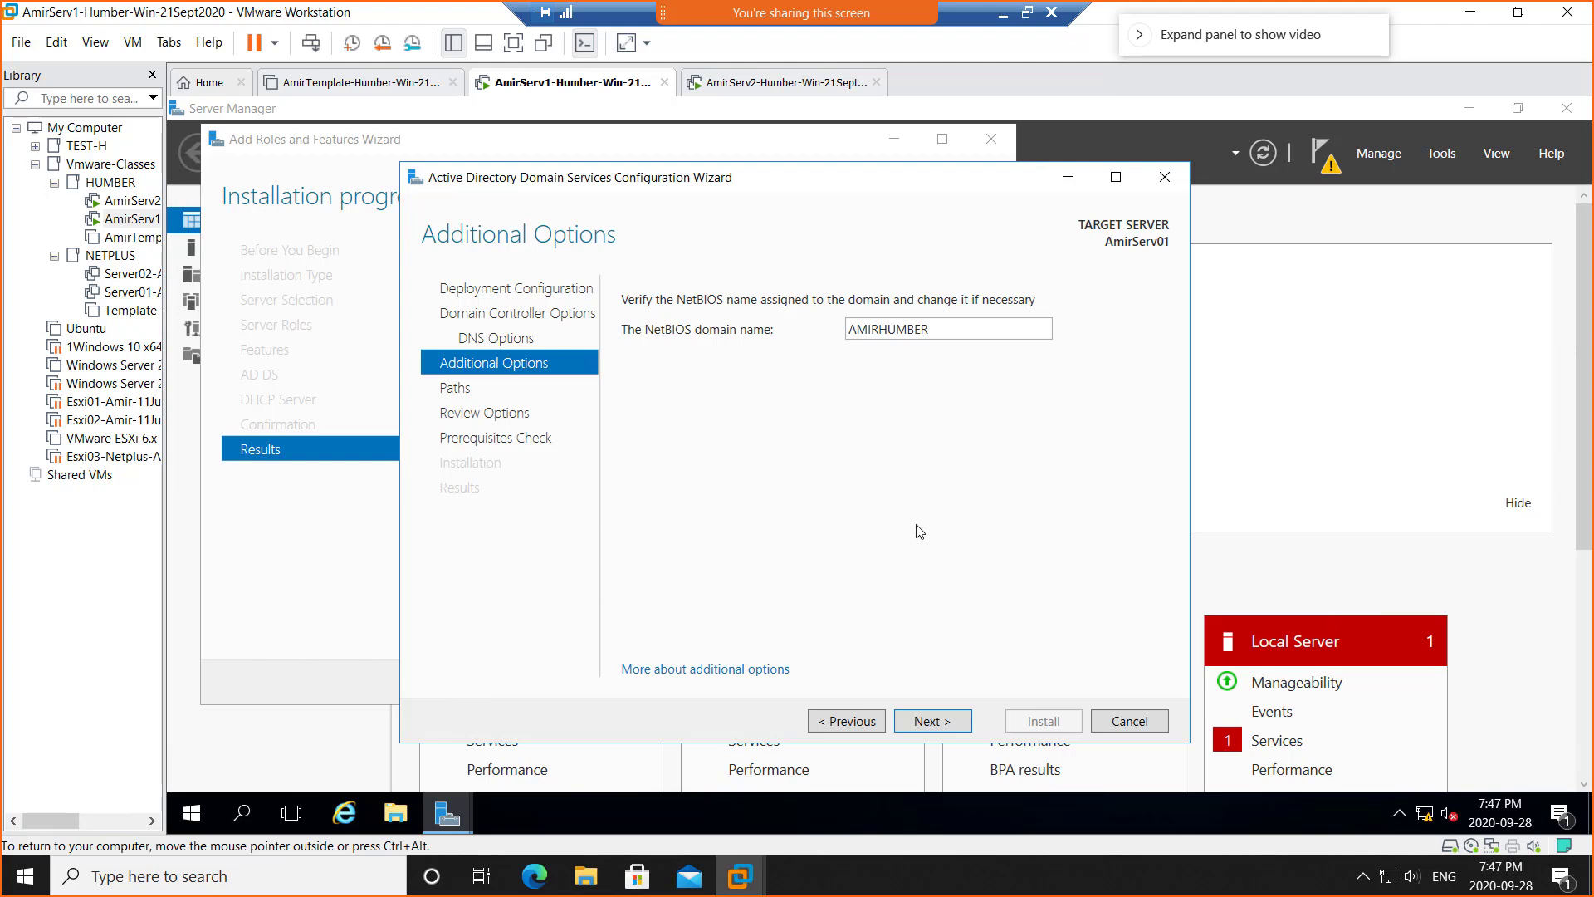
{"action": "left_click", "coordinate": [932, 722]}
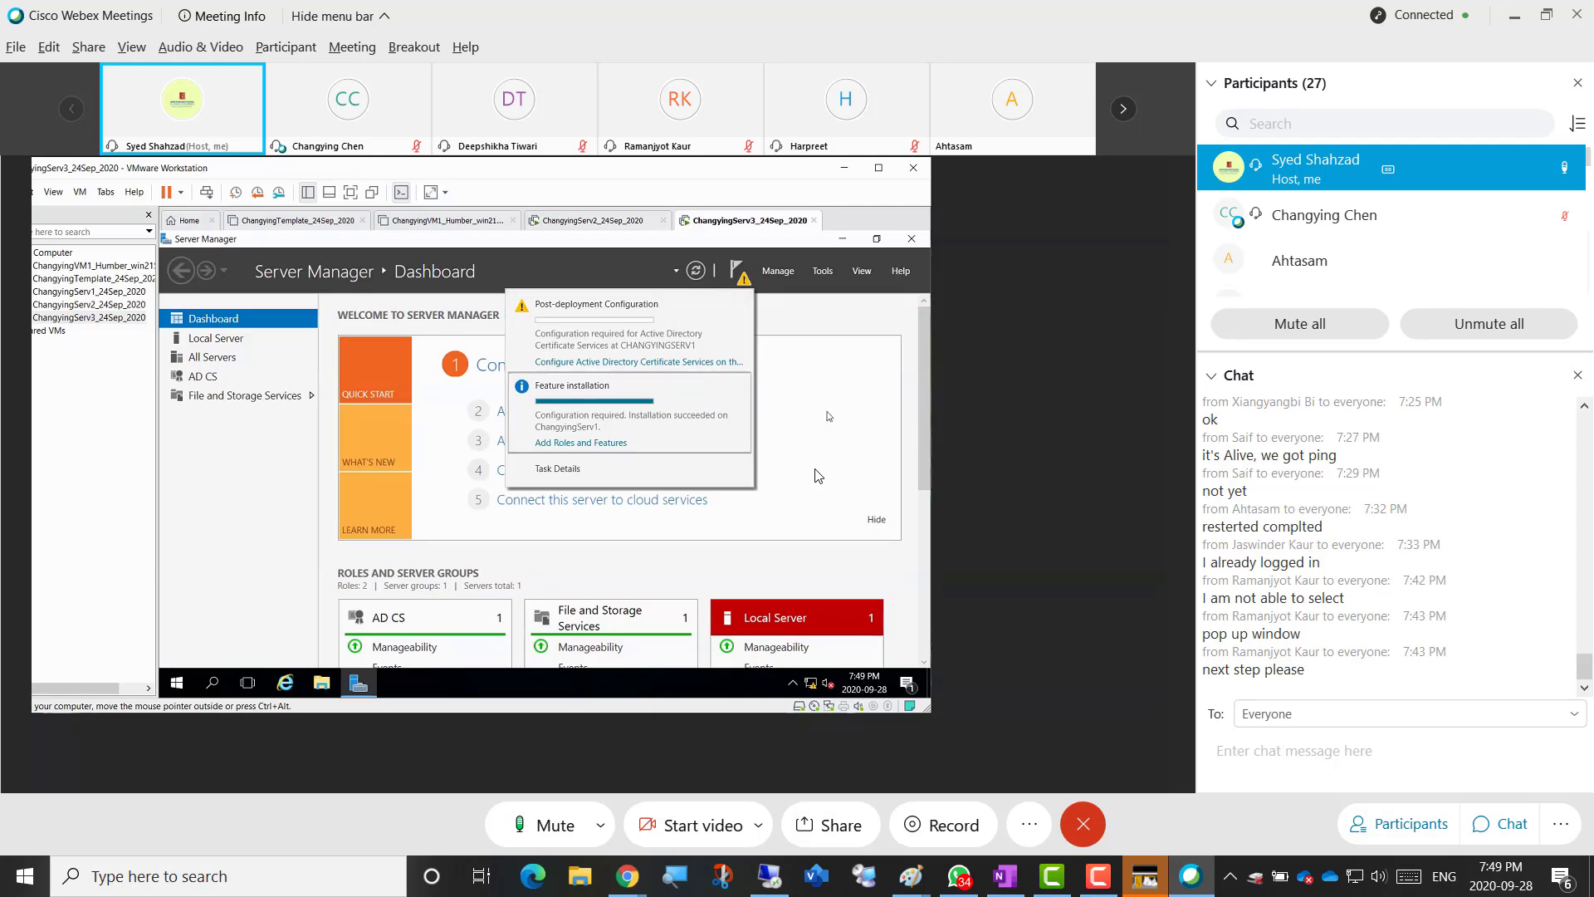
- On the student's ChangyingServ3 server, open the Add Roles and Features Wizard and continue a role-based installation to the server roles page
{"action": "left_click", "coordinate": [826, 413]}
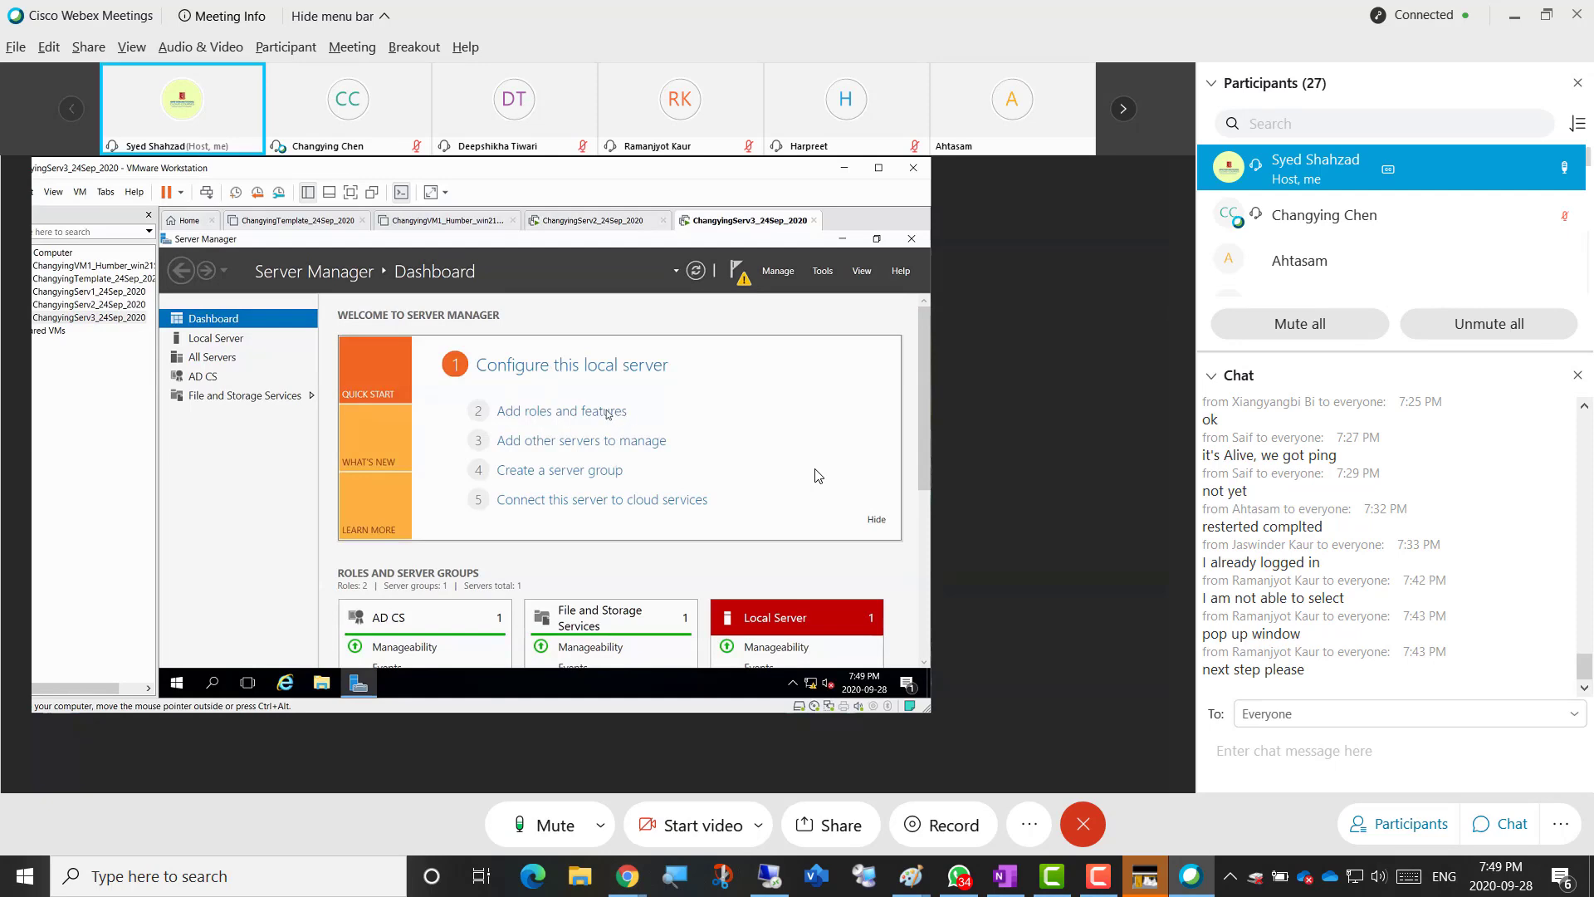
{"action": "left_click", "coordinate": [607, 413]}
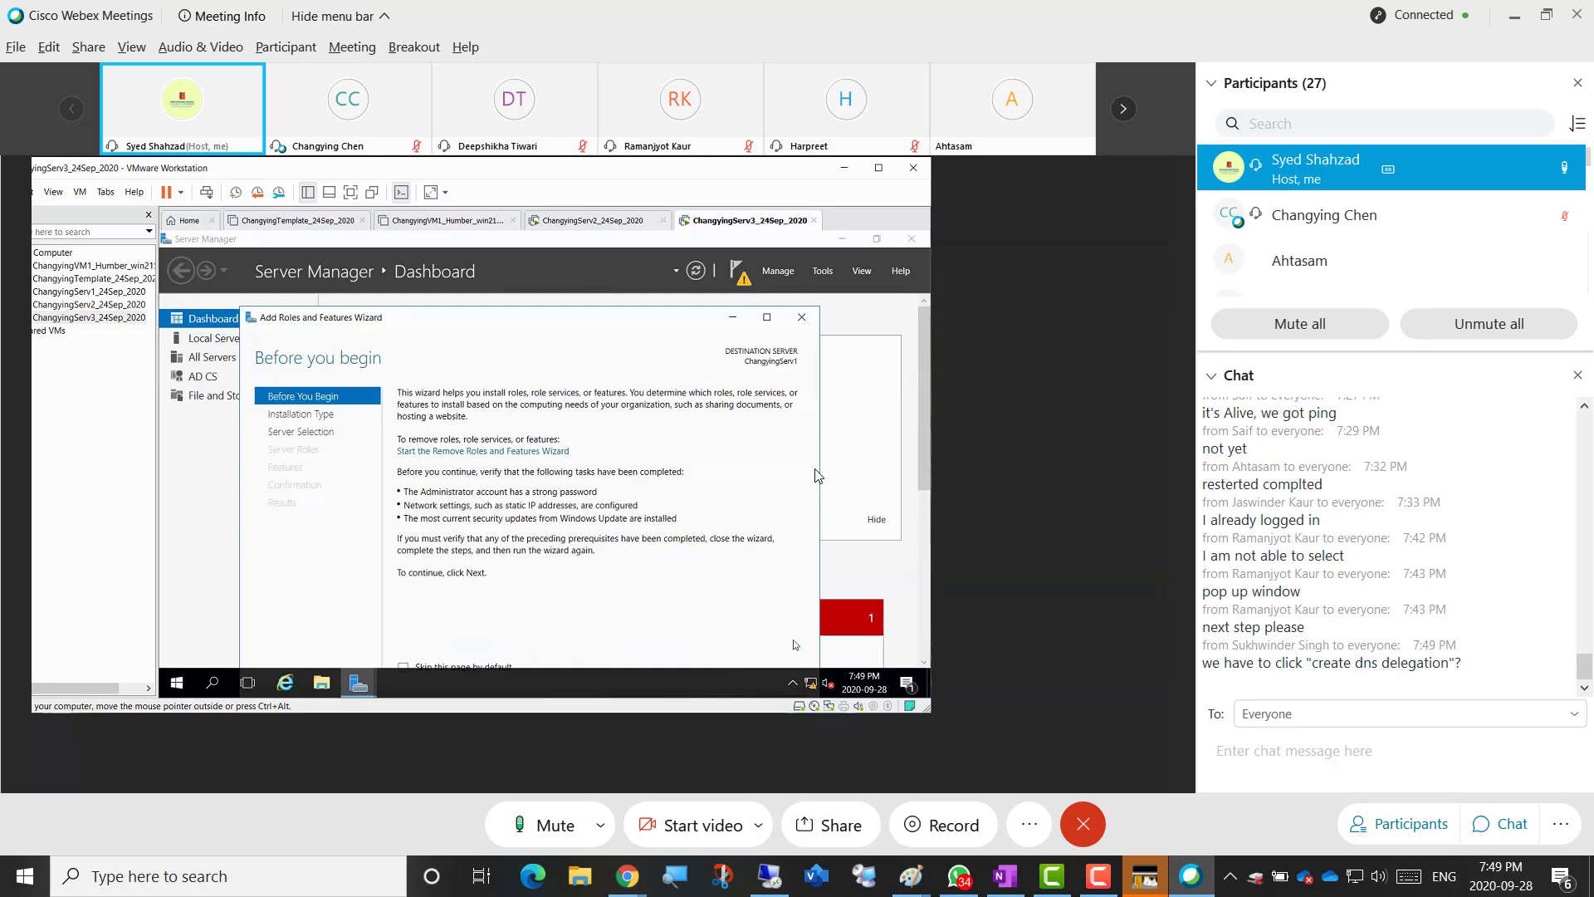
{"action": "left_click_drag", "start_coordinate": [920, 460], "coordinate": [922, 566]}
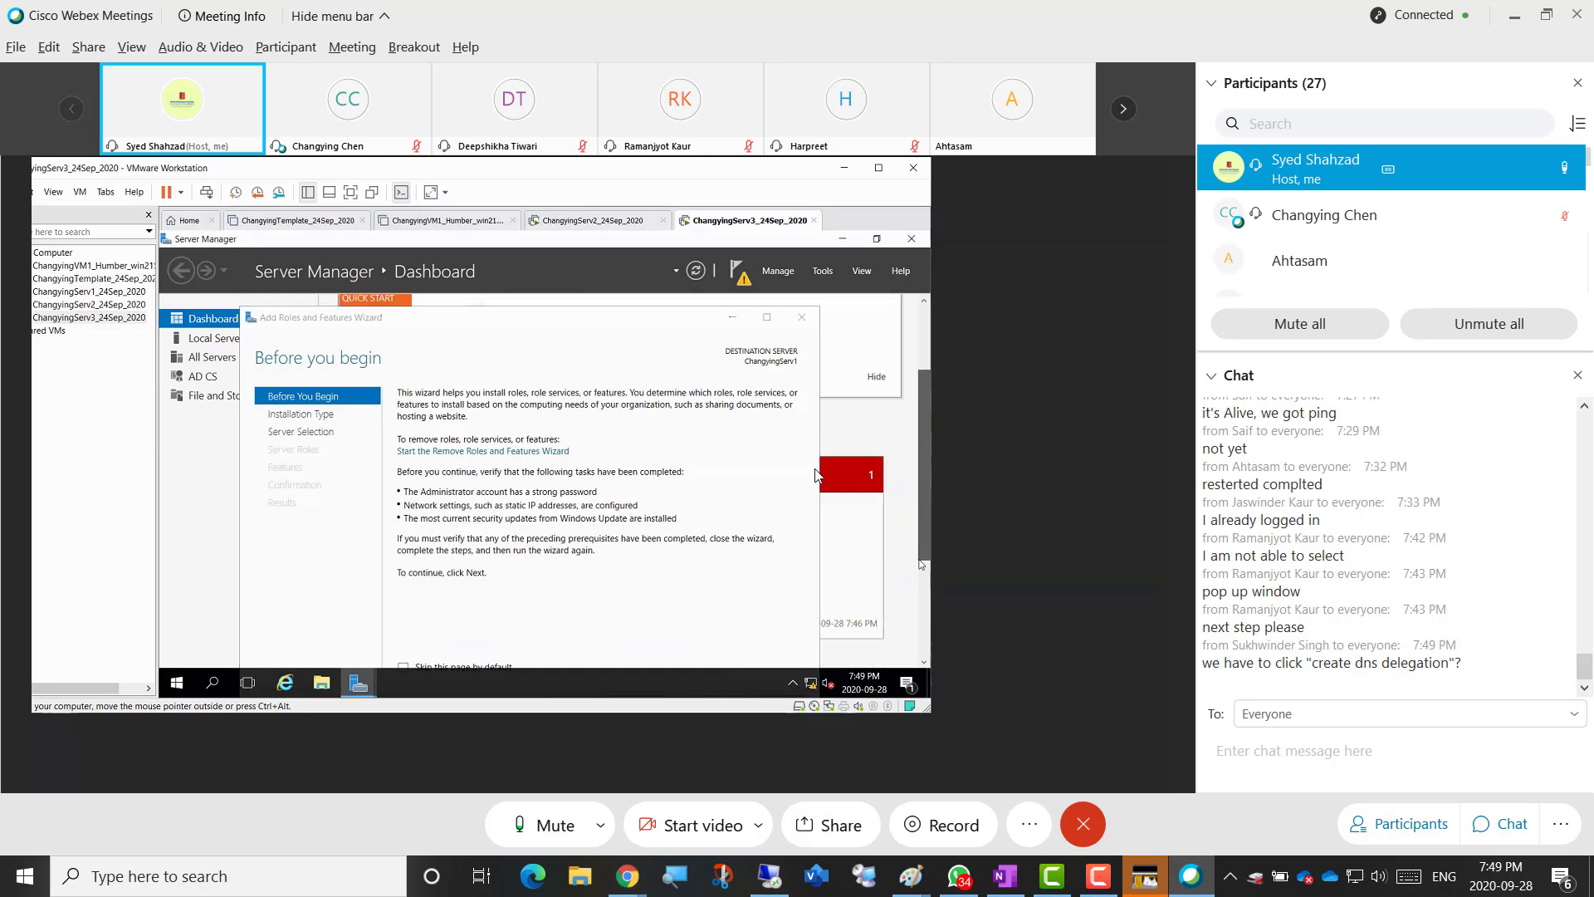
{"action": "left_click", "coordinate": [753, 624]}
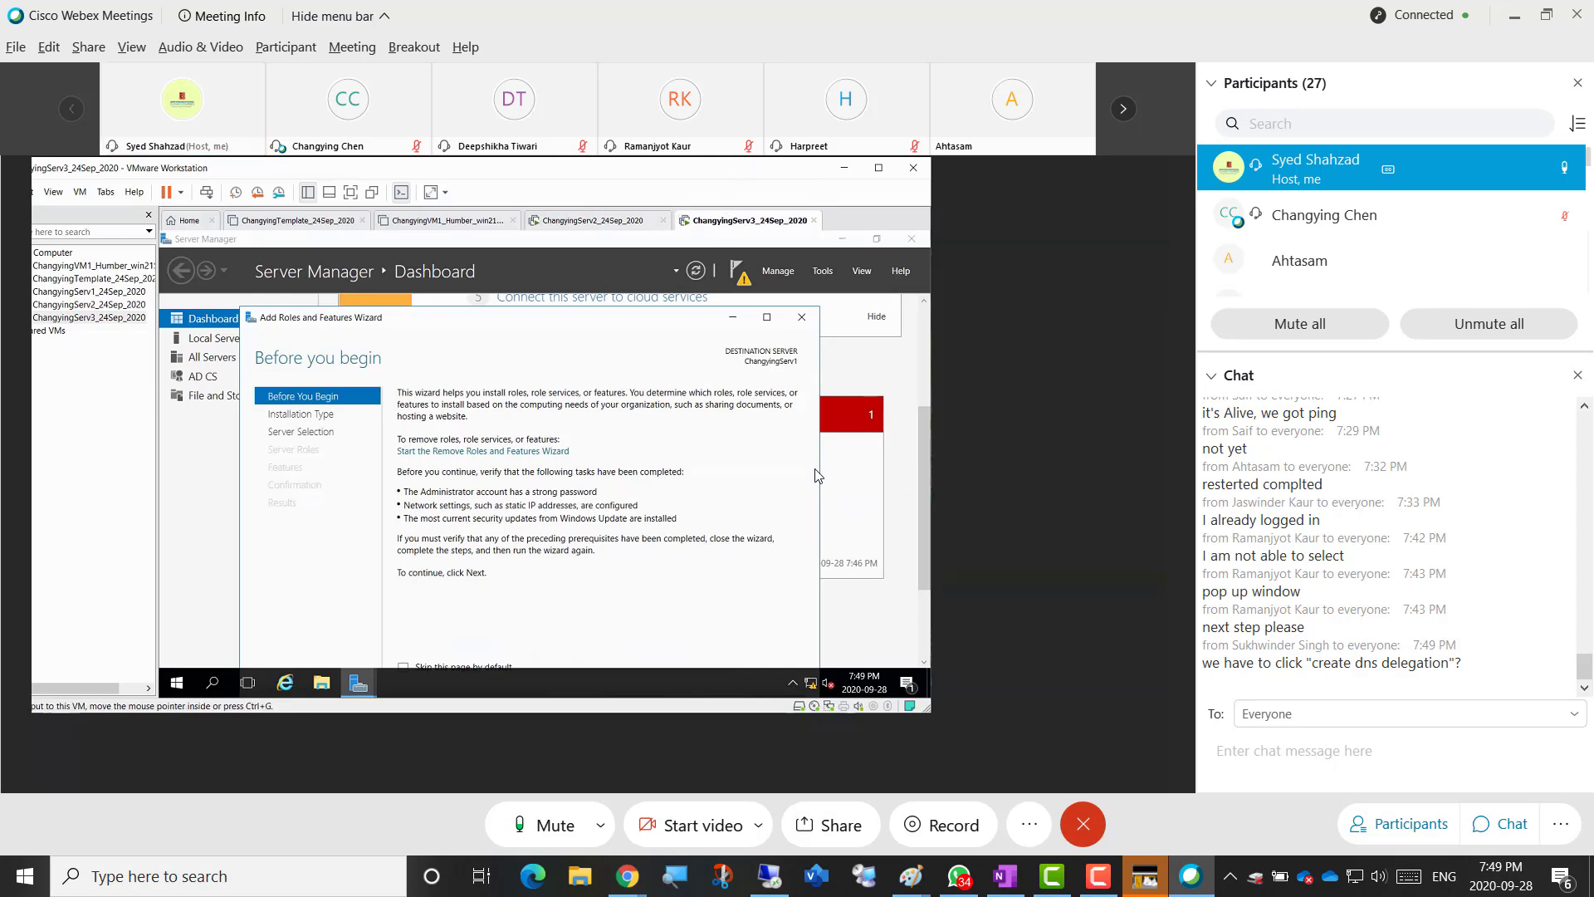
{"action": "left_click", "coordinate": [878, 168]}
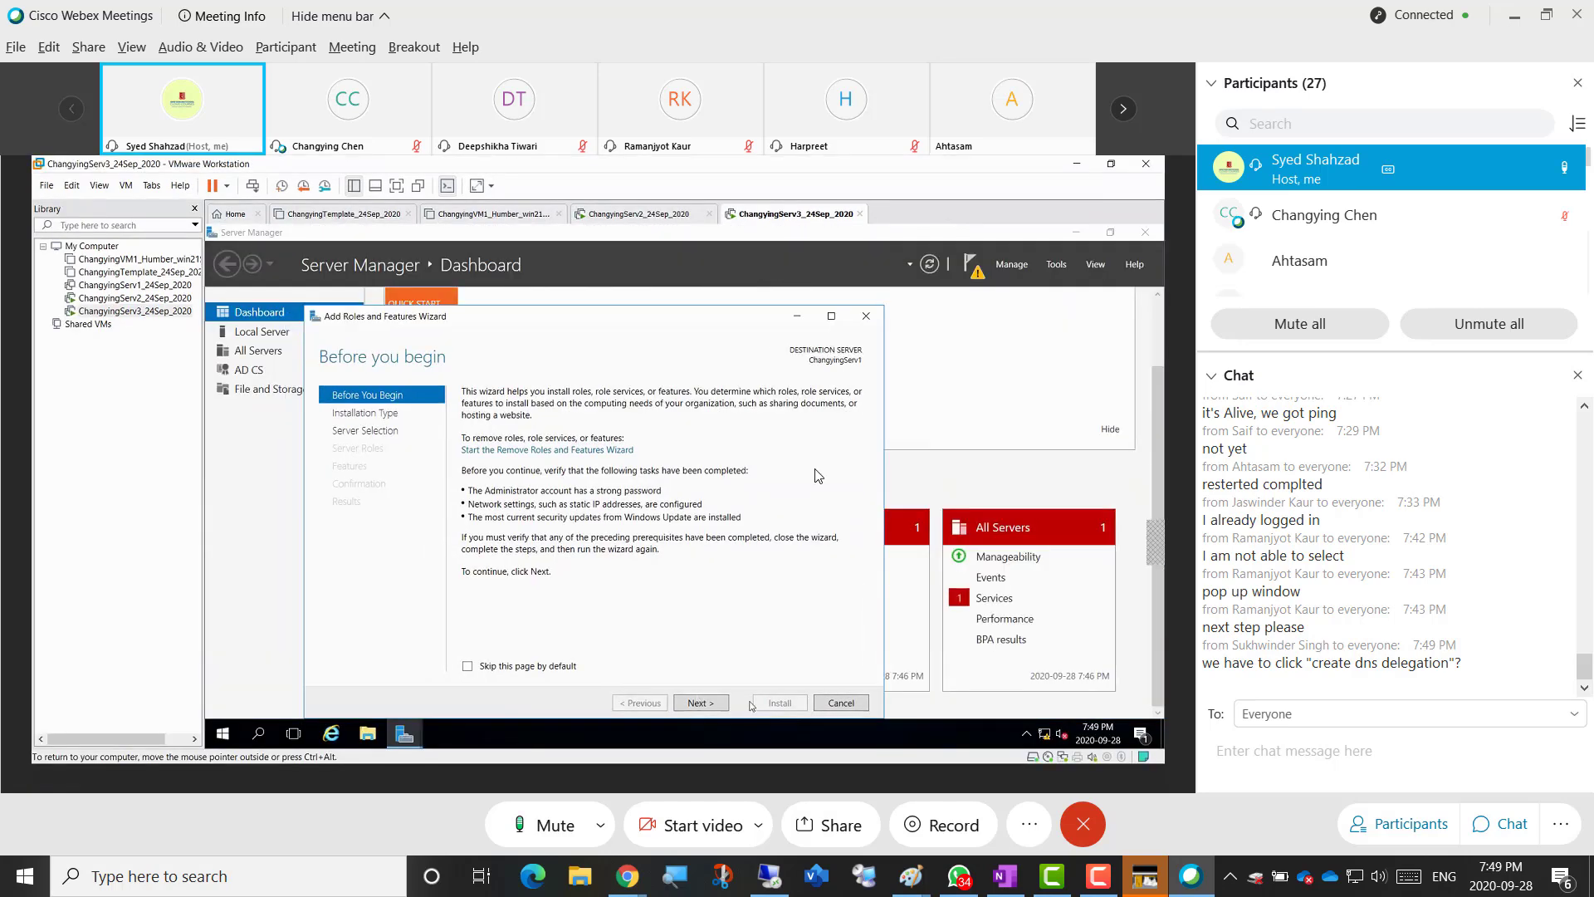
{"action": "left_click", "coordinate": [703, 705]}
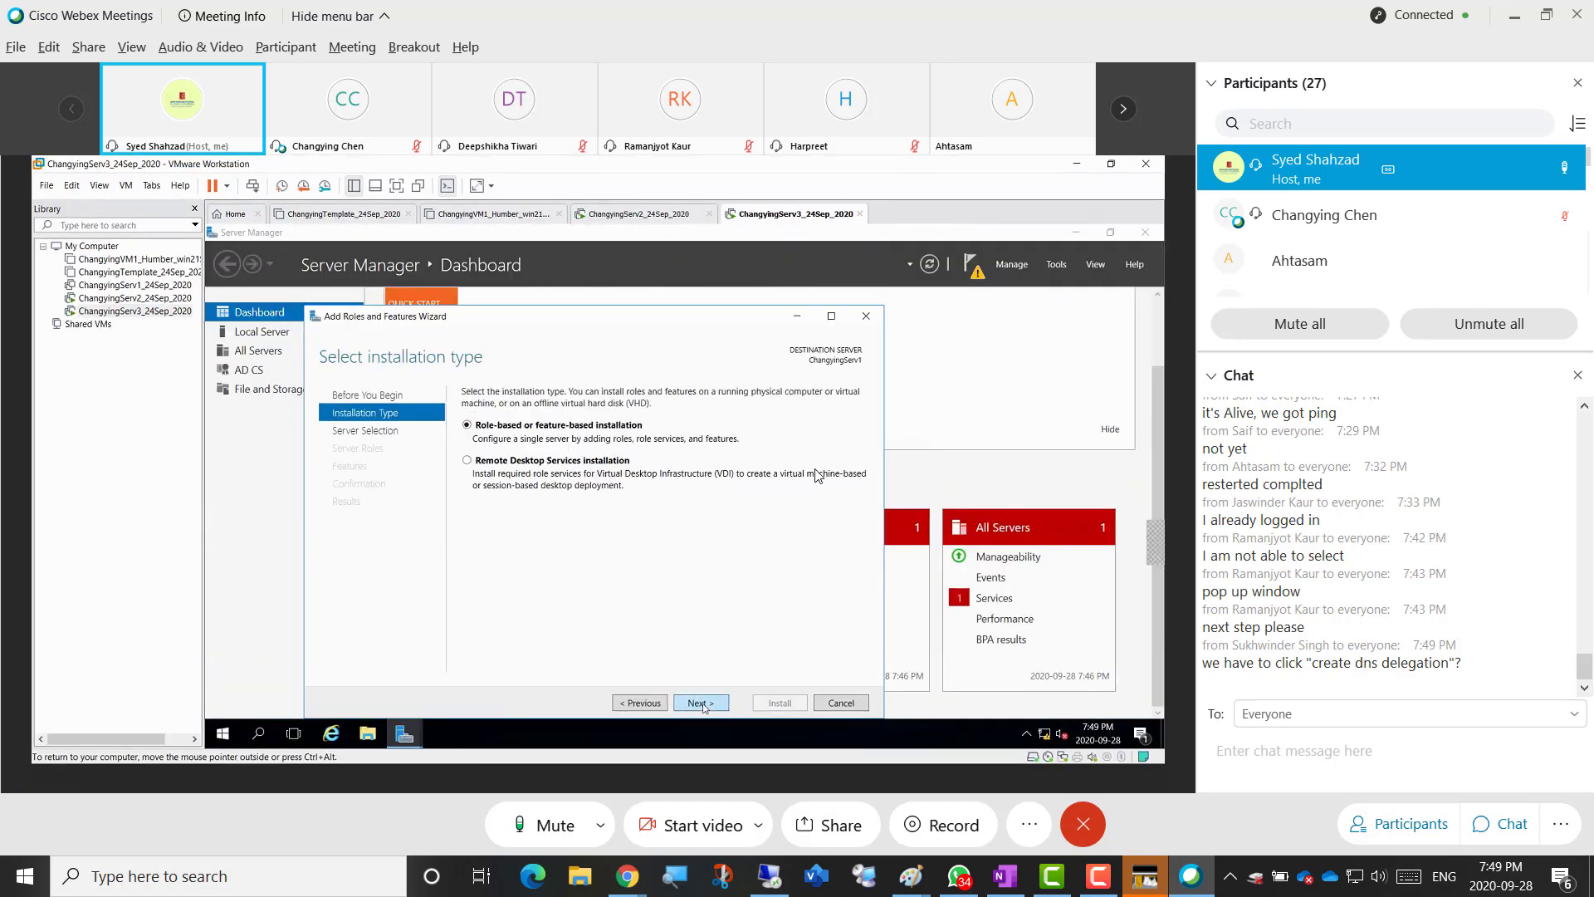
{"action": "left_click", "coordinate": [703, 704]}
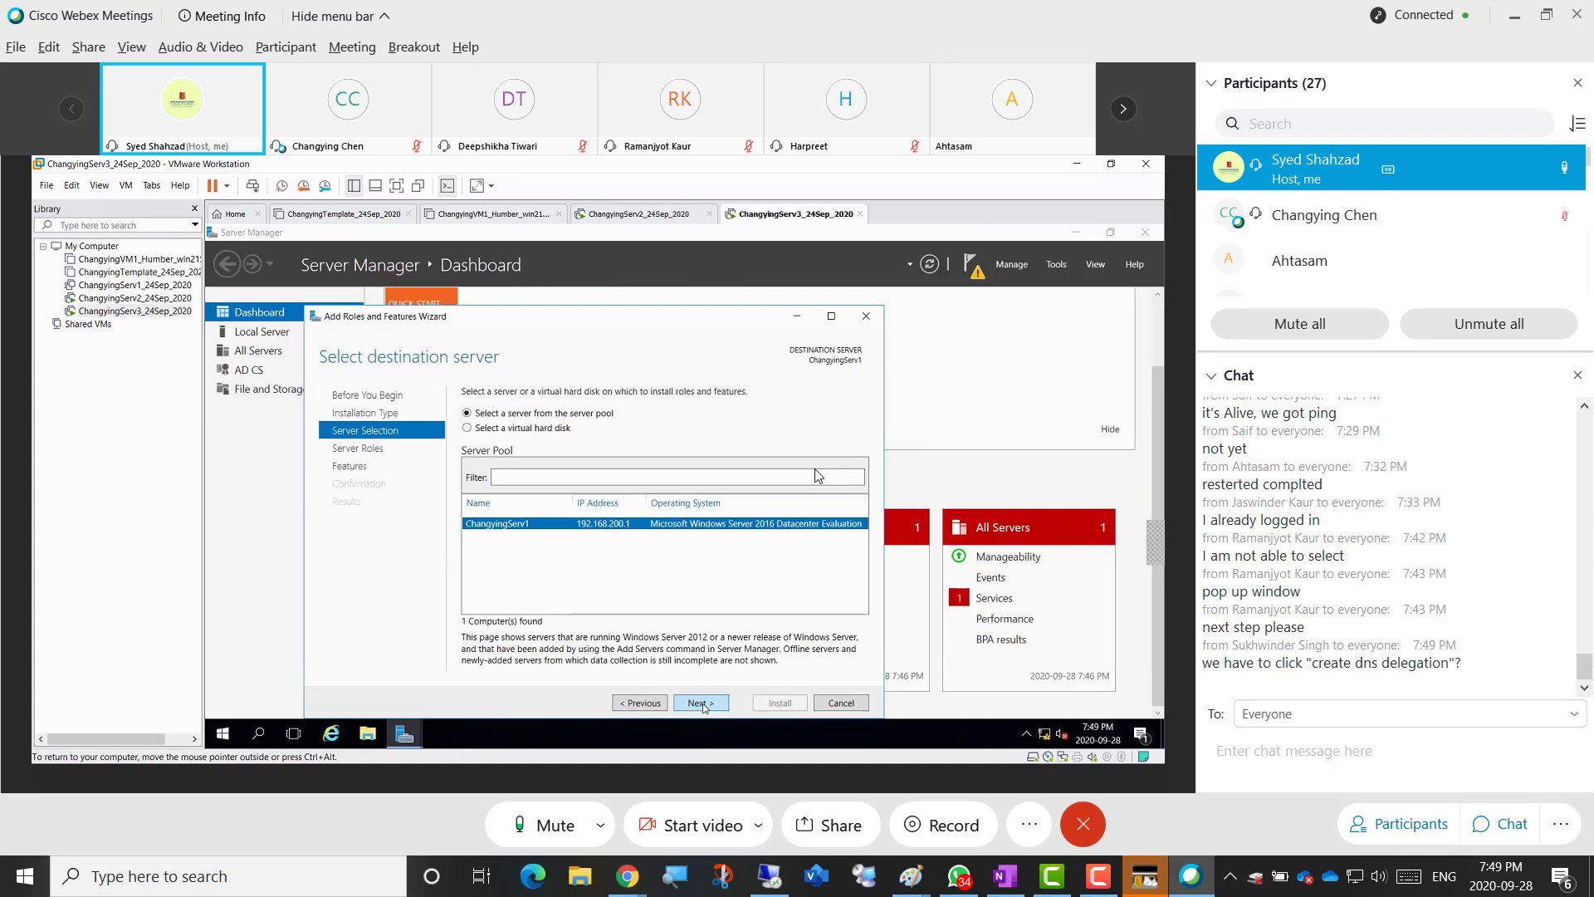
{"action": "left_click", "coordinate": [689, 705]}
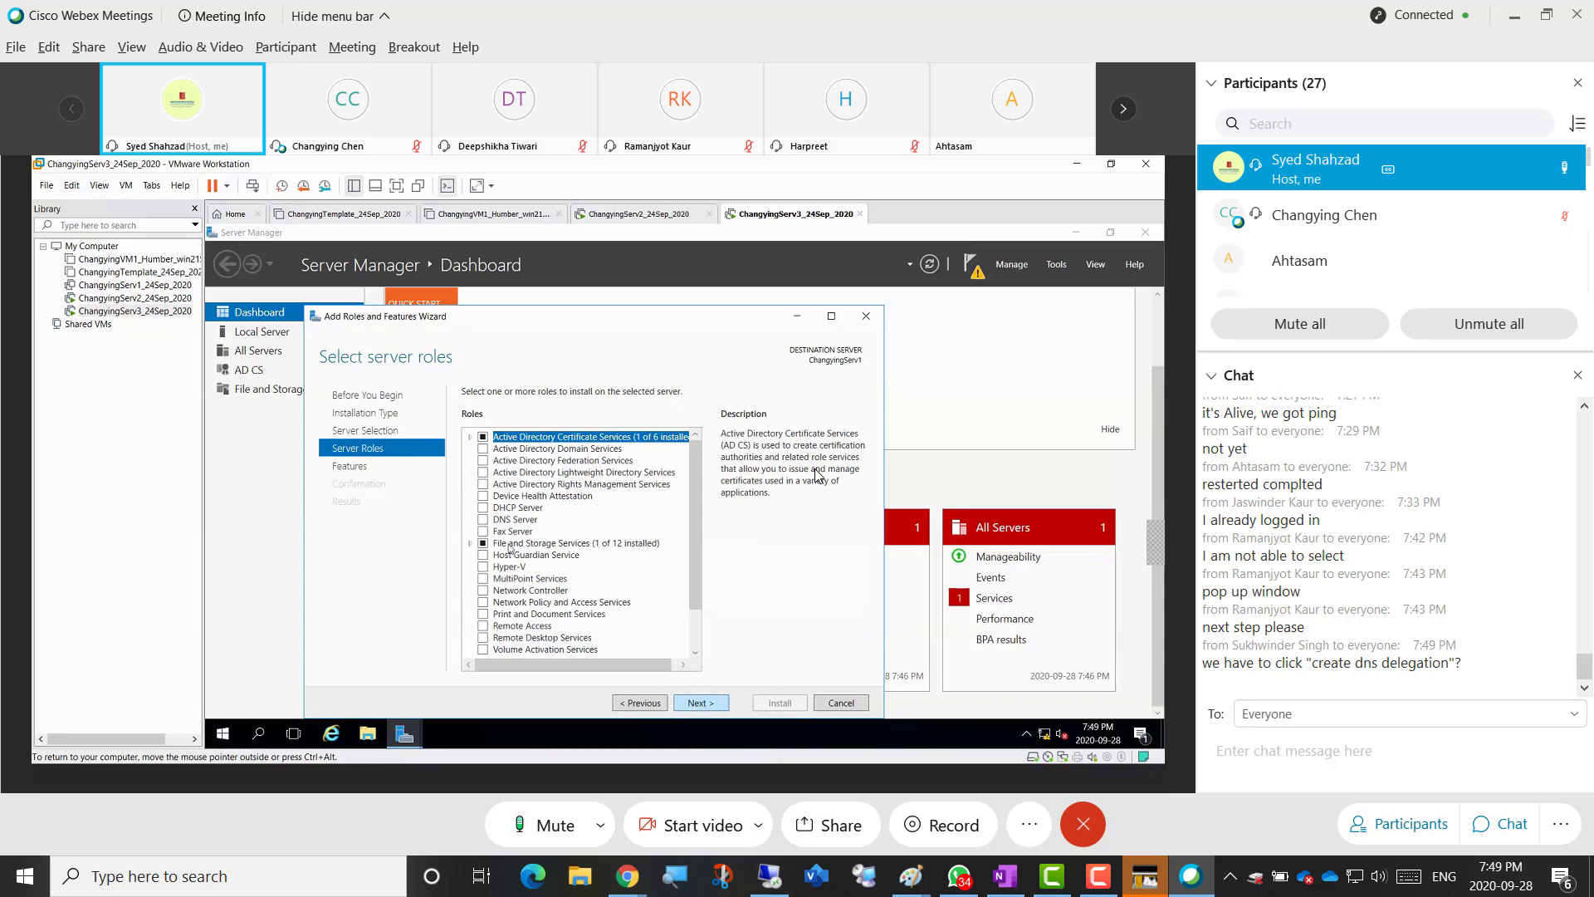
- Select the Active Directory Domain Services and DHCP Server roles, adding their required management features
{"action": "left_click", "coordinate": [484, 438]}
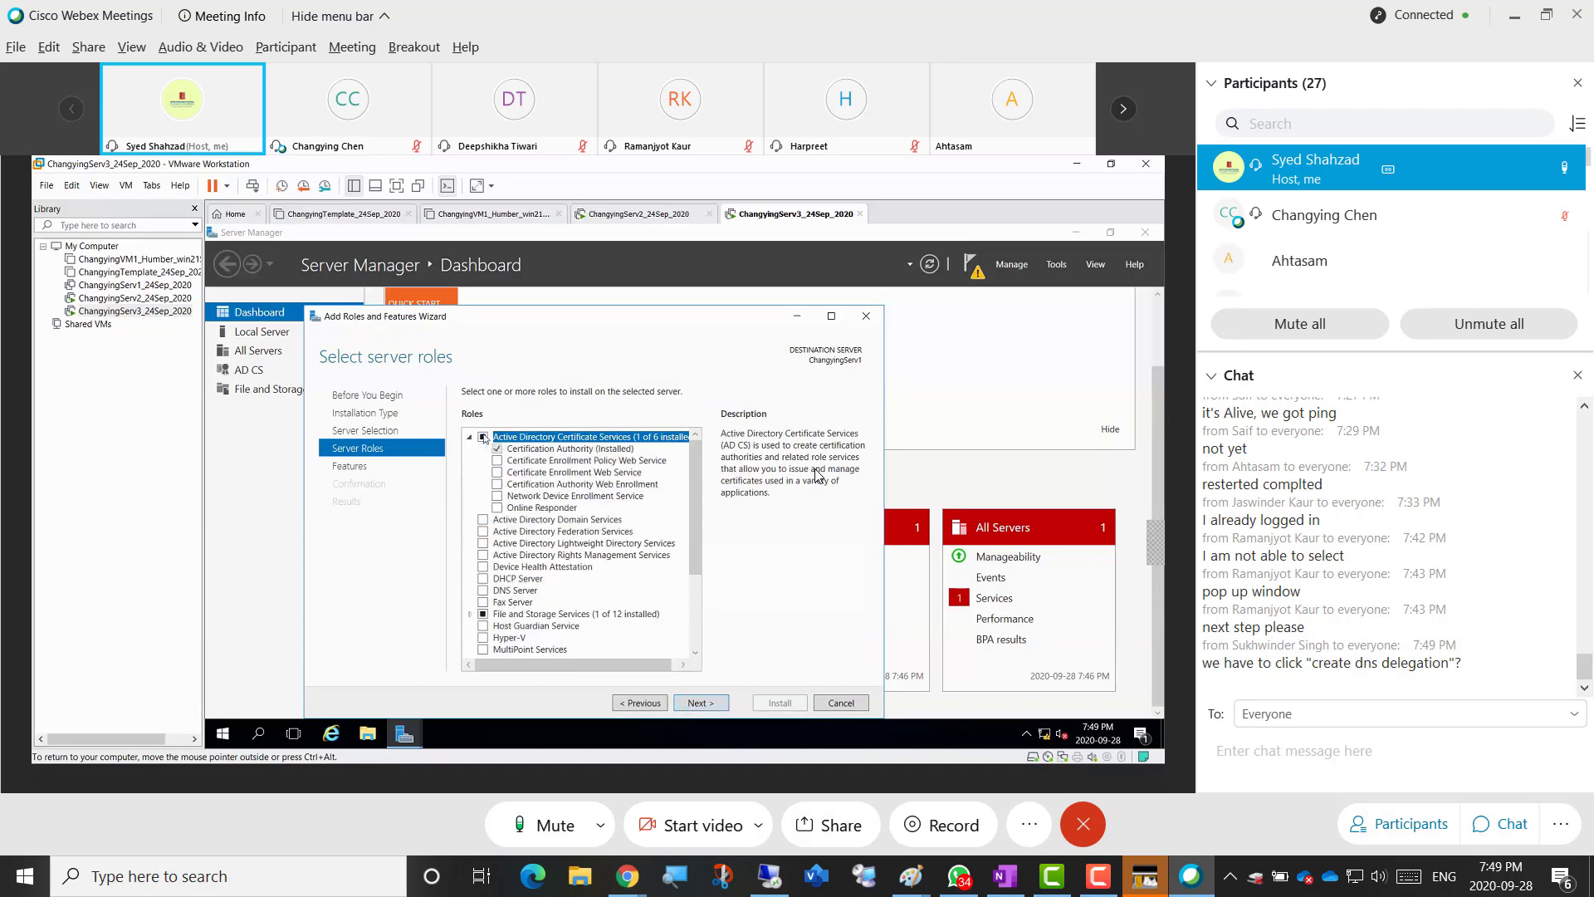
{"action": "left_click", "coordinate": [484, 438]}
{"action": "left_click", "coordinate": [481, 437]}
{"action": "left_click", "coordinate": [473, 436]}
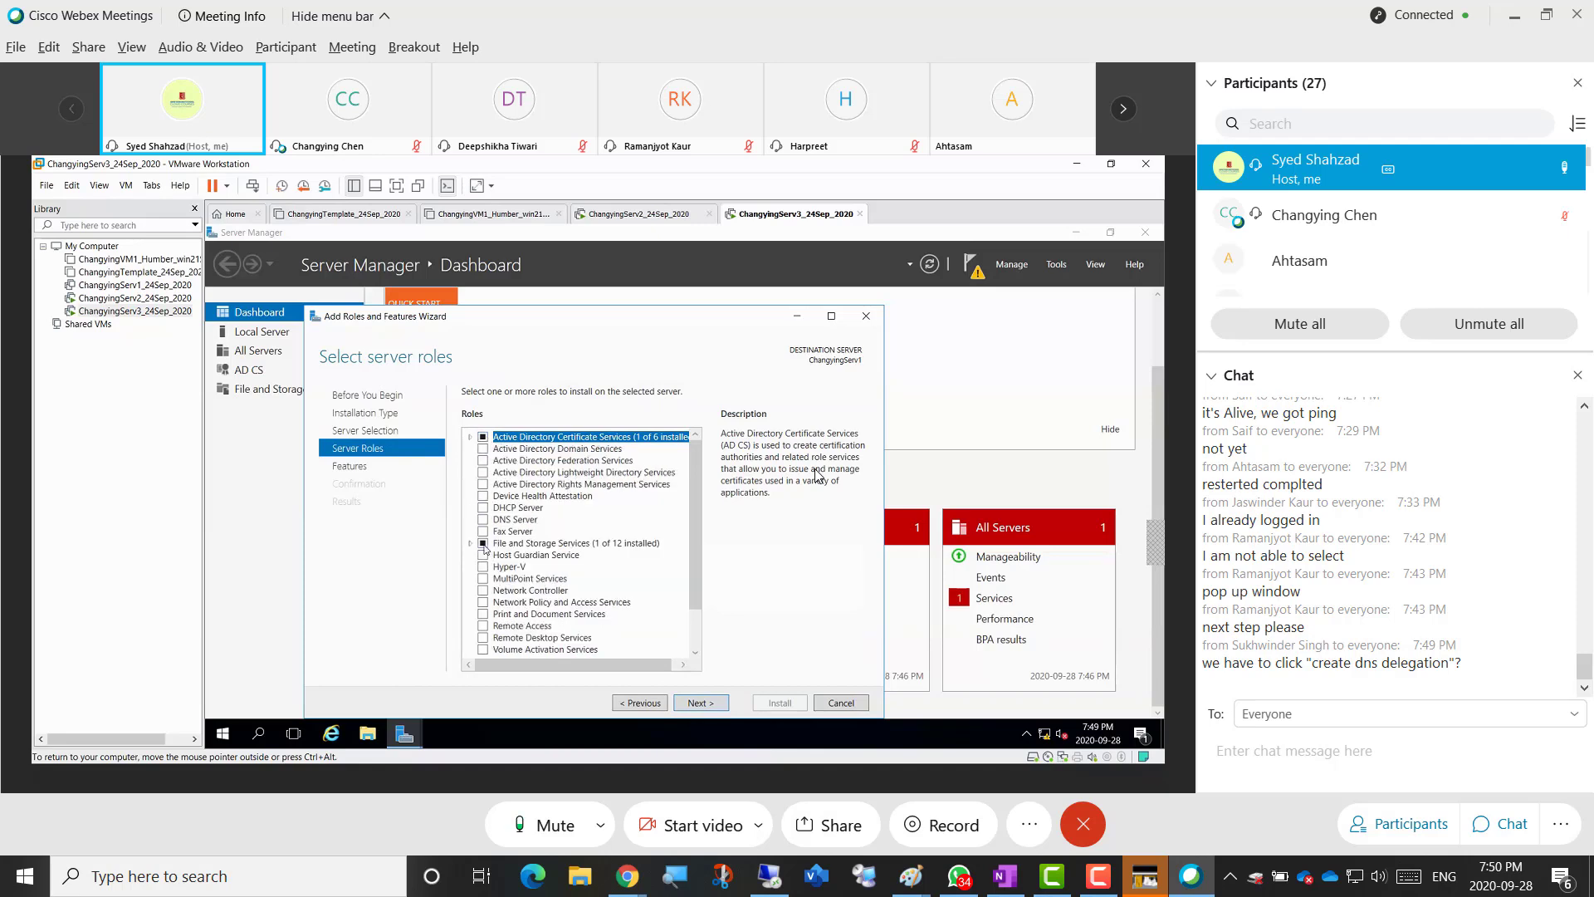
{"action": "left_click", "coordinate": [483, 449]}
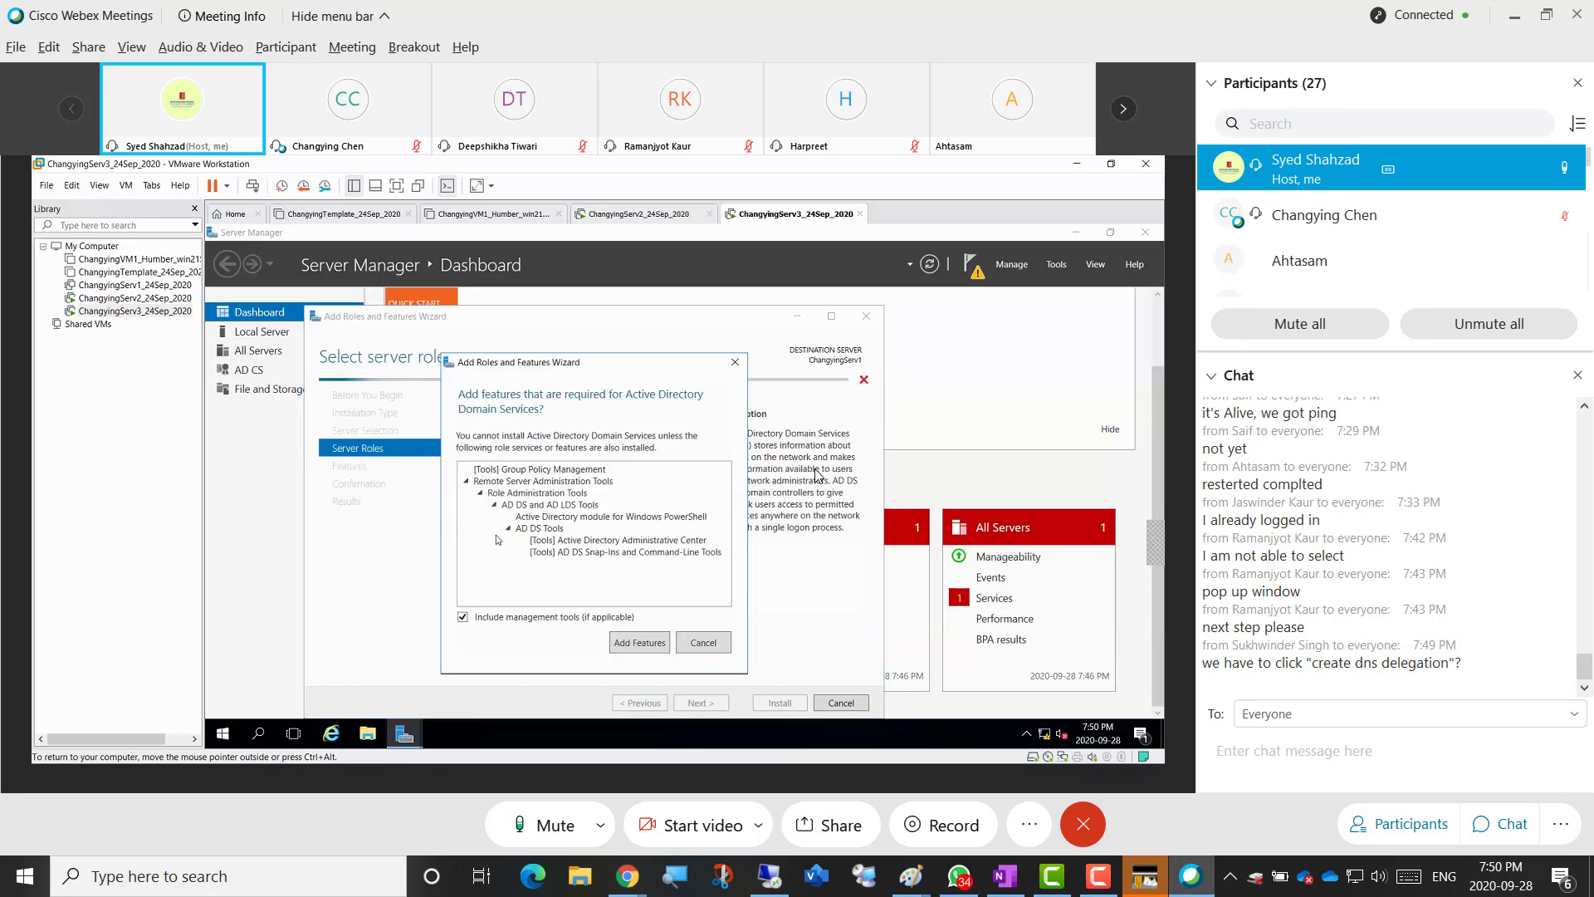
{"action": "left_click", "coordinate": [638, 644]}
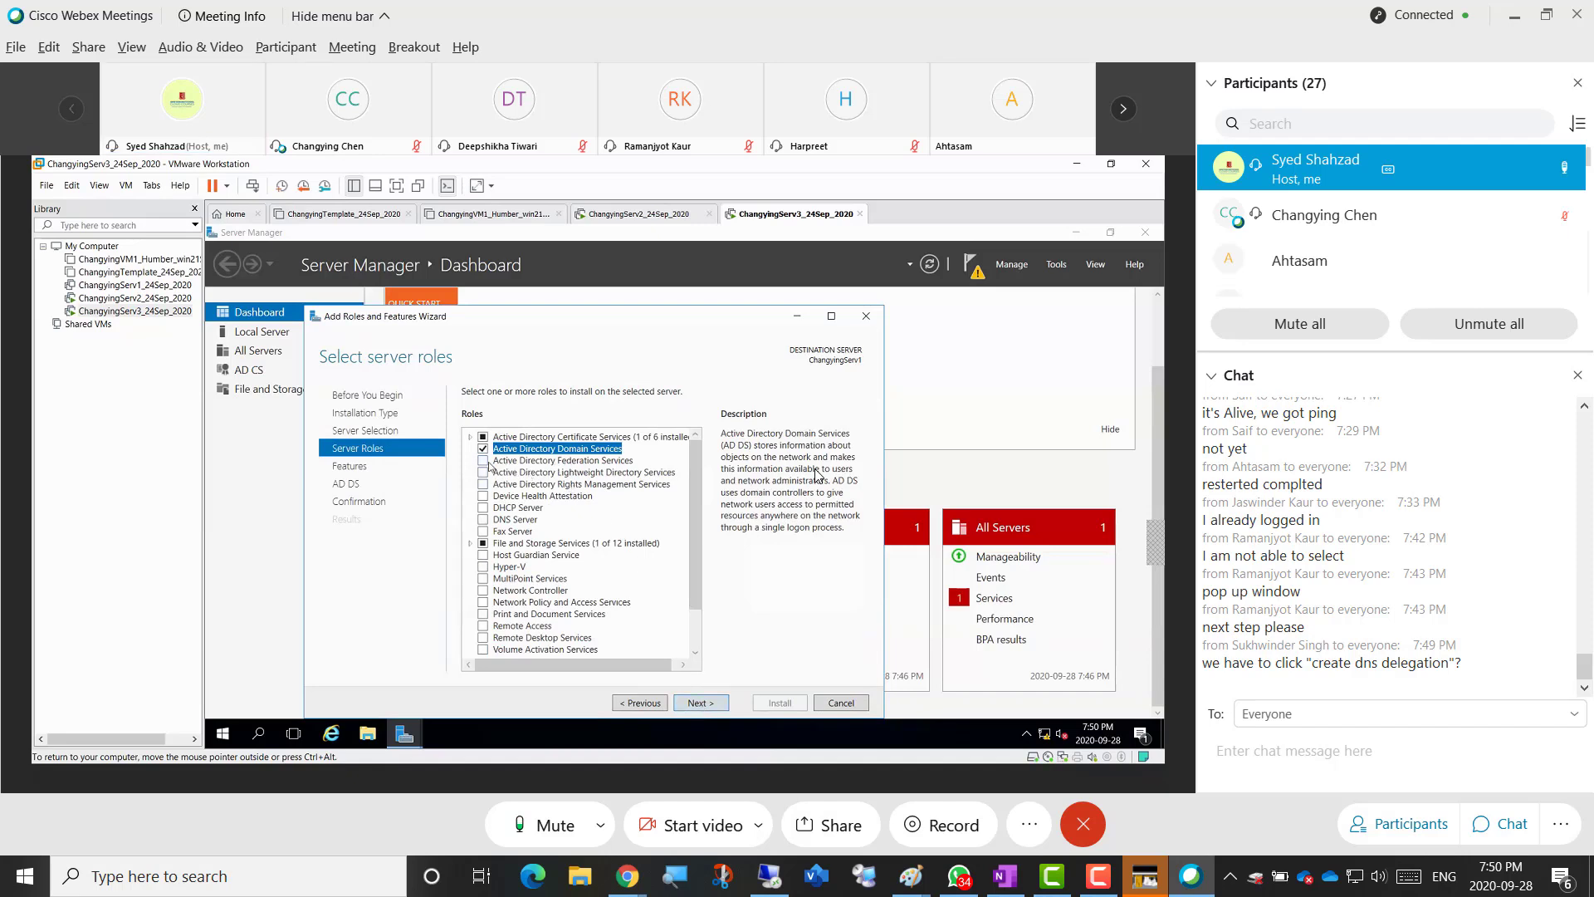
{"action": "left_click", "coordinate": [483, 509]}
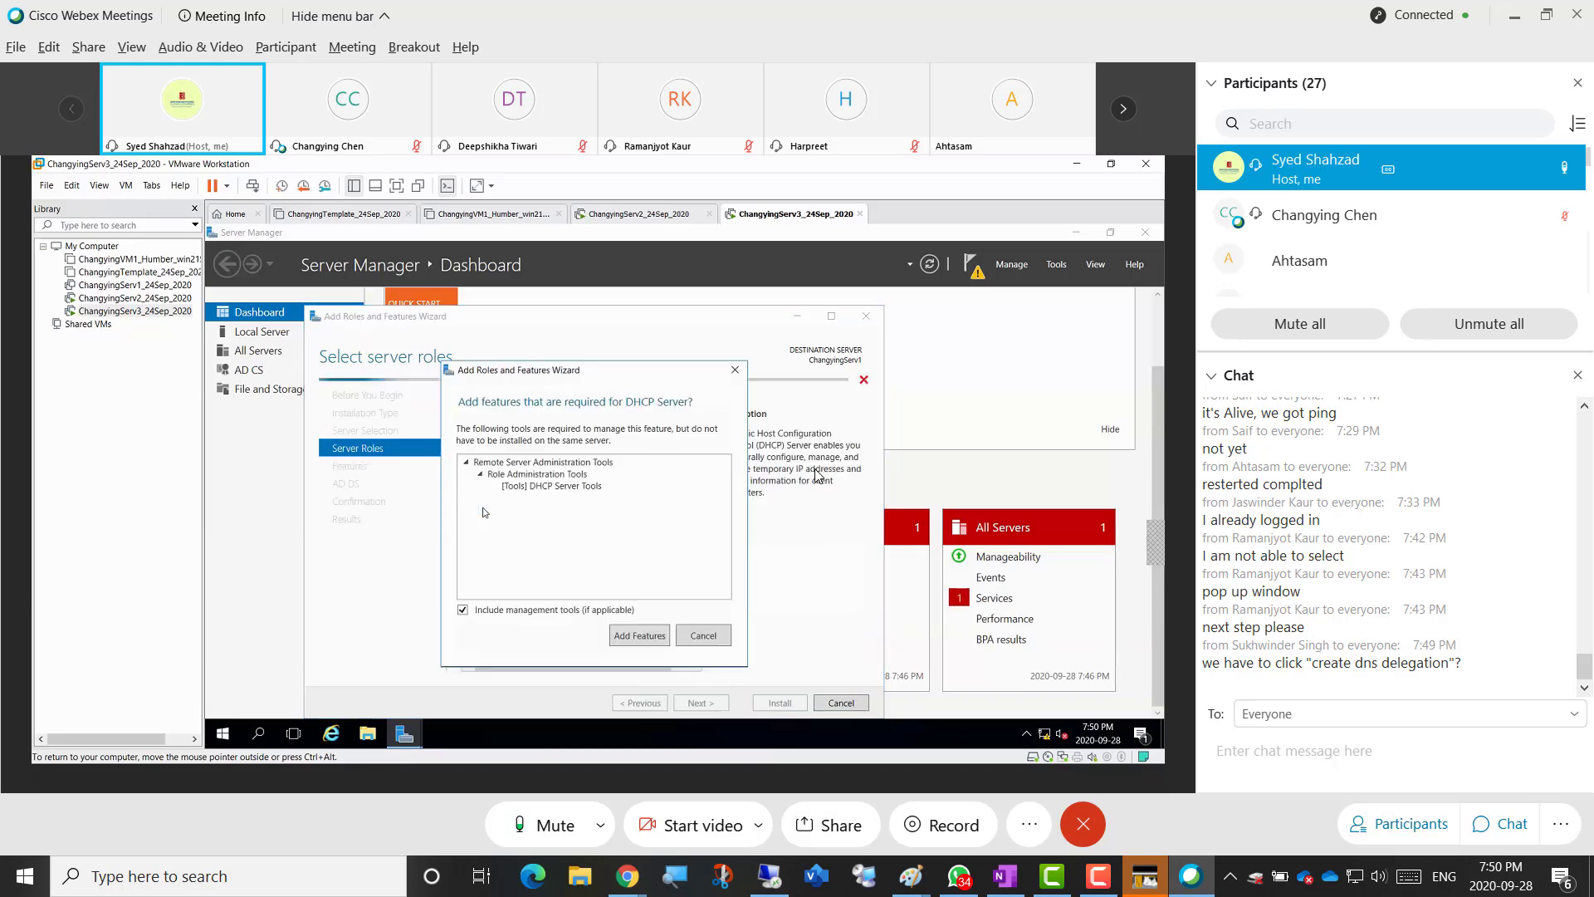
{"action": "left_click", "coordinate": [633, 637]}
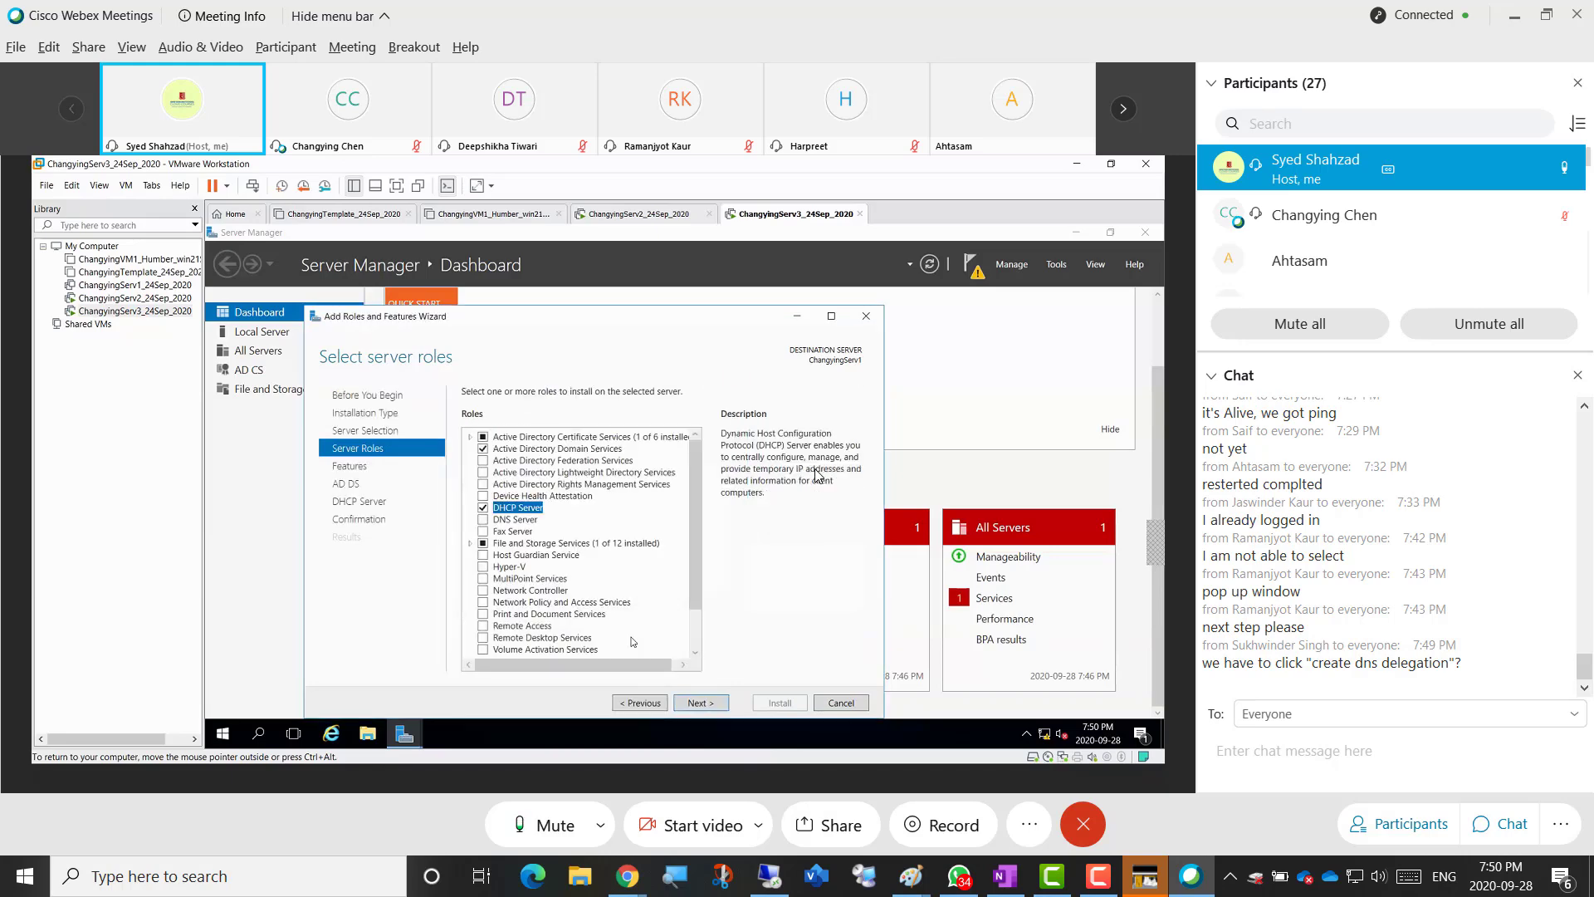
- Continue through the features, AD DS and DHCP pages and start the installation
{"action": "left_click", "coordinate": [708, 704]}
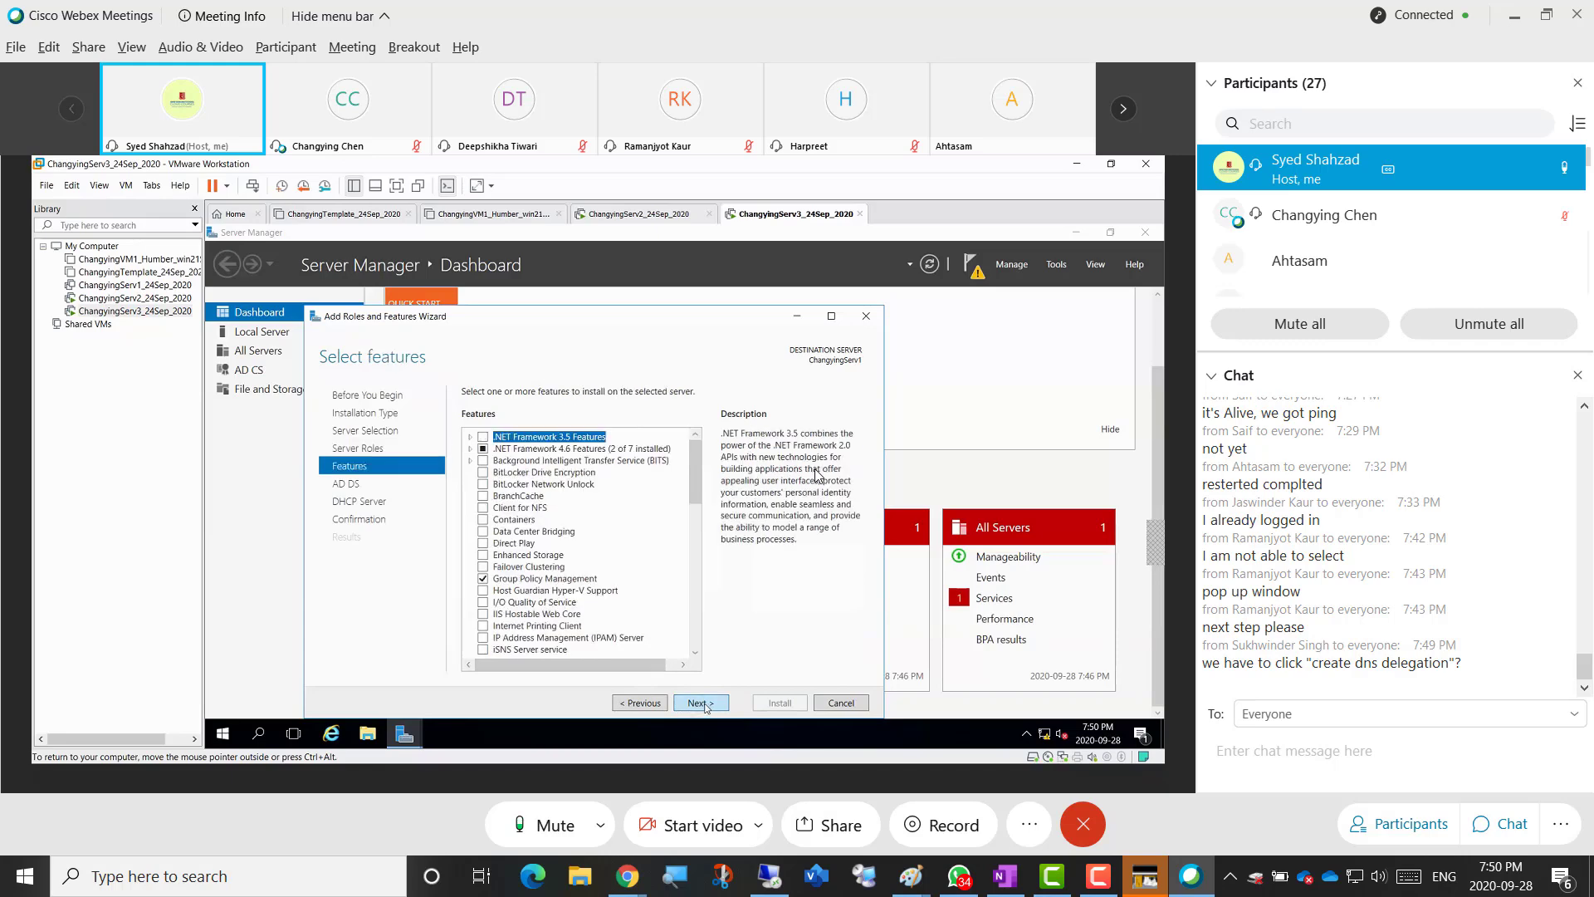
{"action": "left_click", "coordinate": [705, 704]}
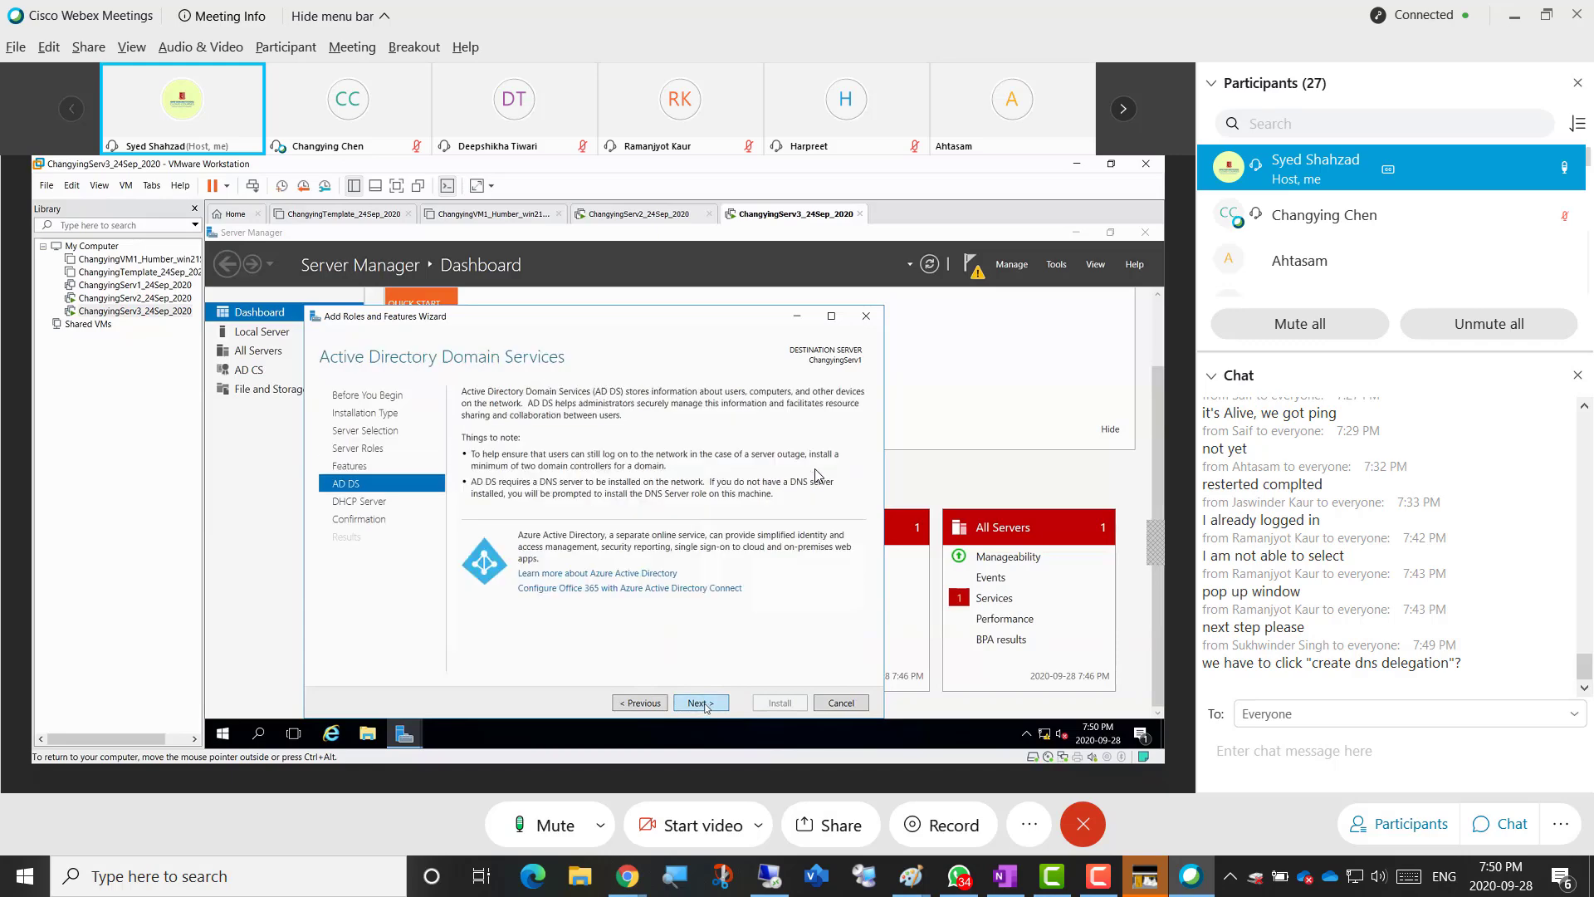
{"action": "left_click", "coordinate": [705, 705]}
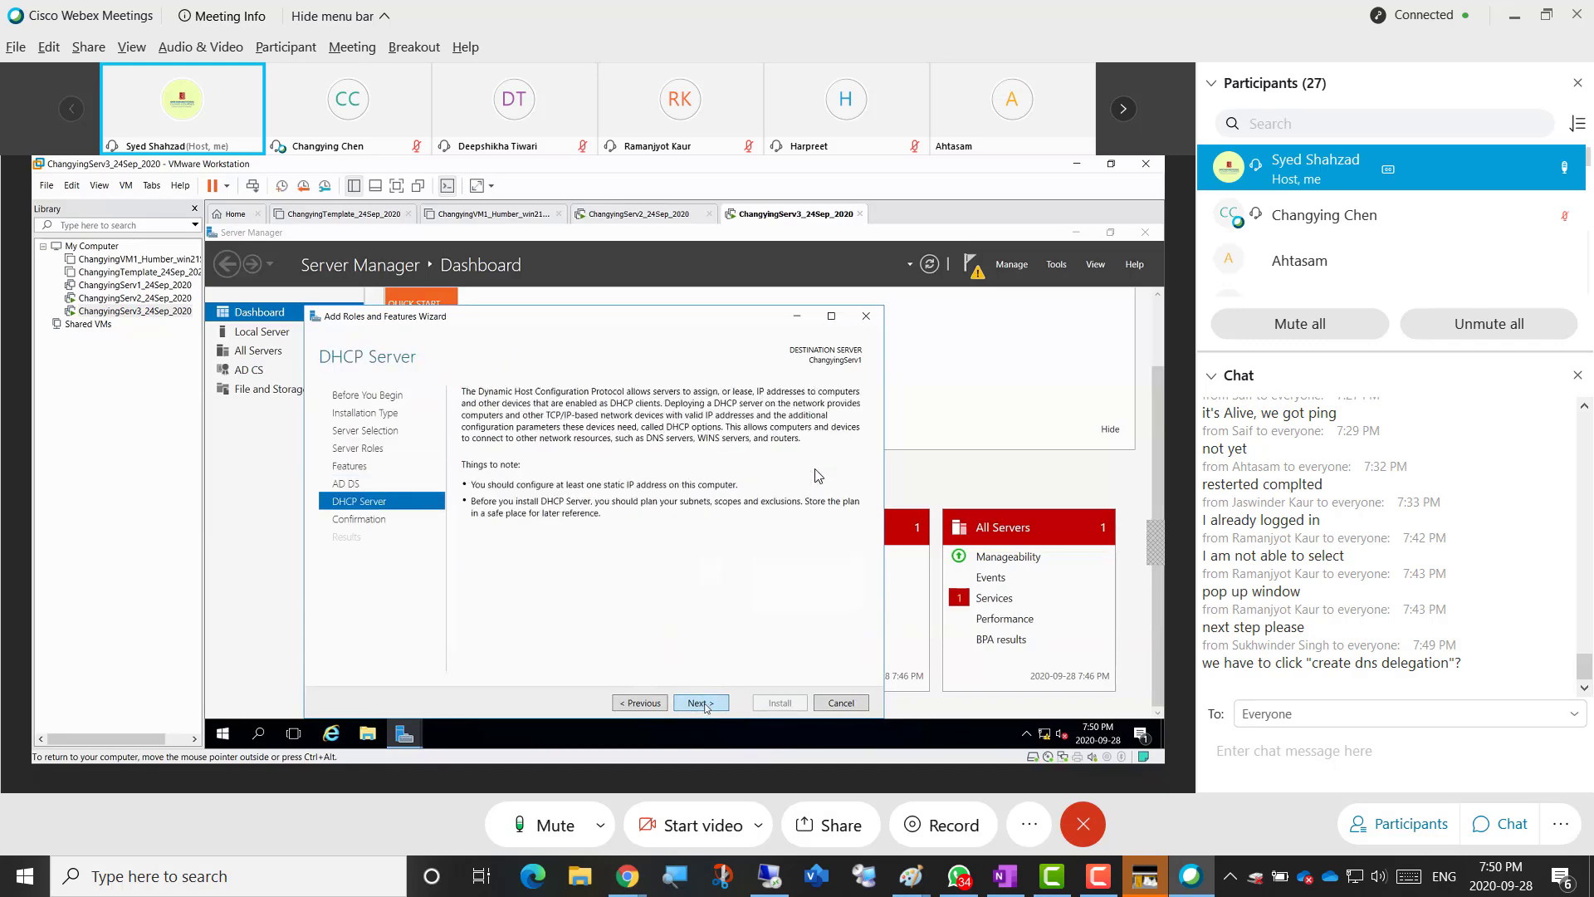
{"action": "left_click", "coordinate": [705, 704]}
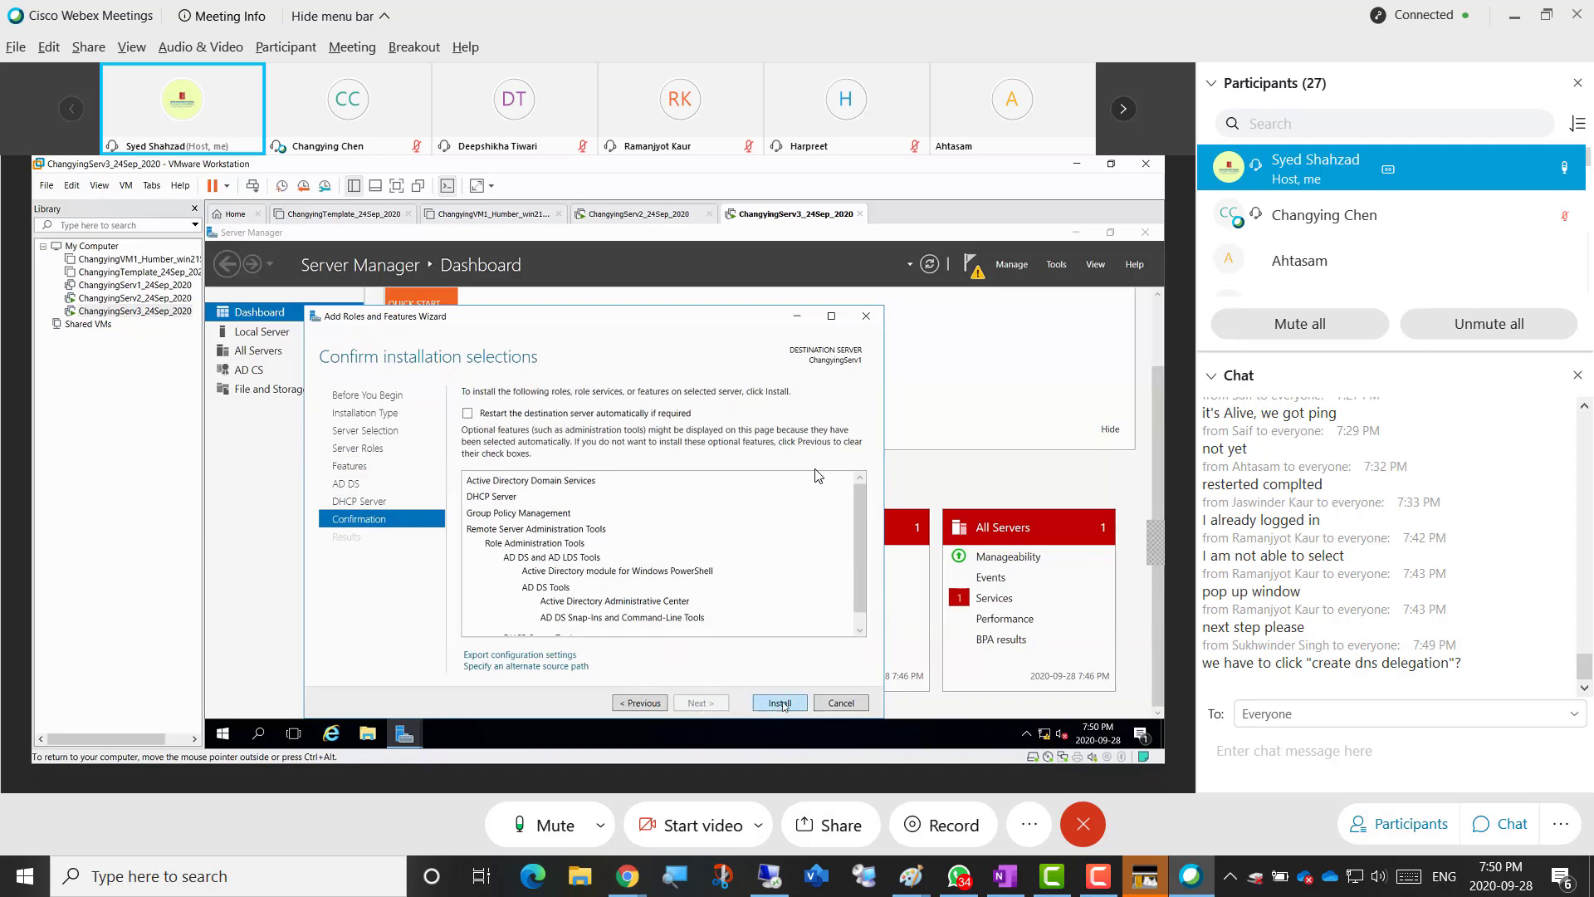
{"action": "left_click", "coordinate": [780, 703]}
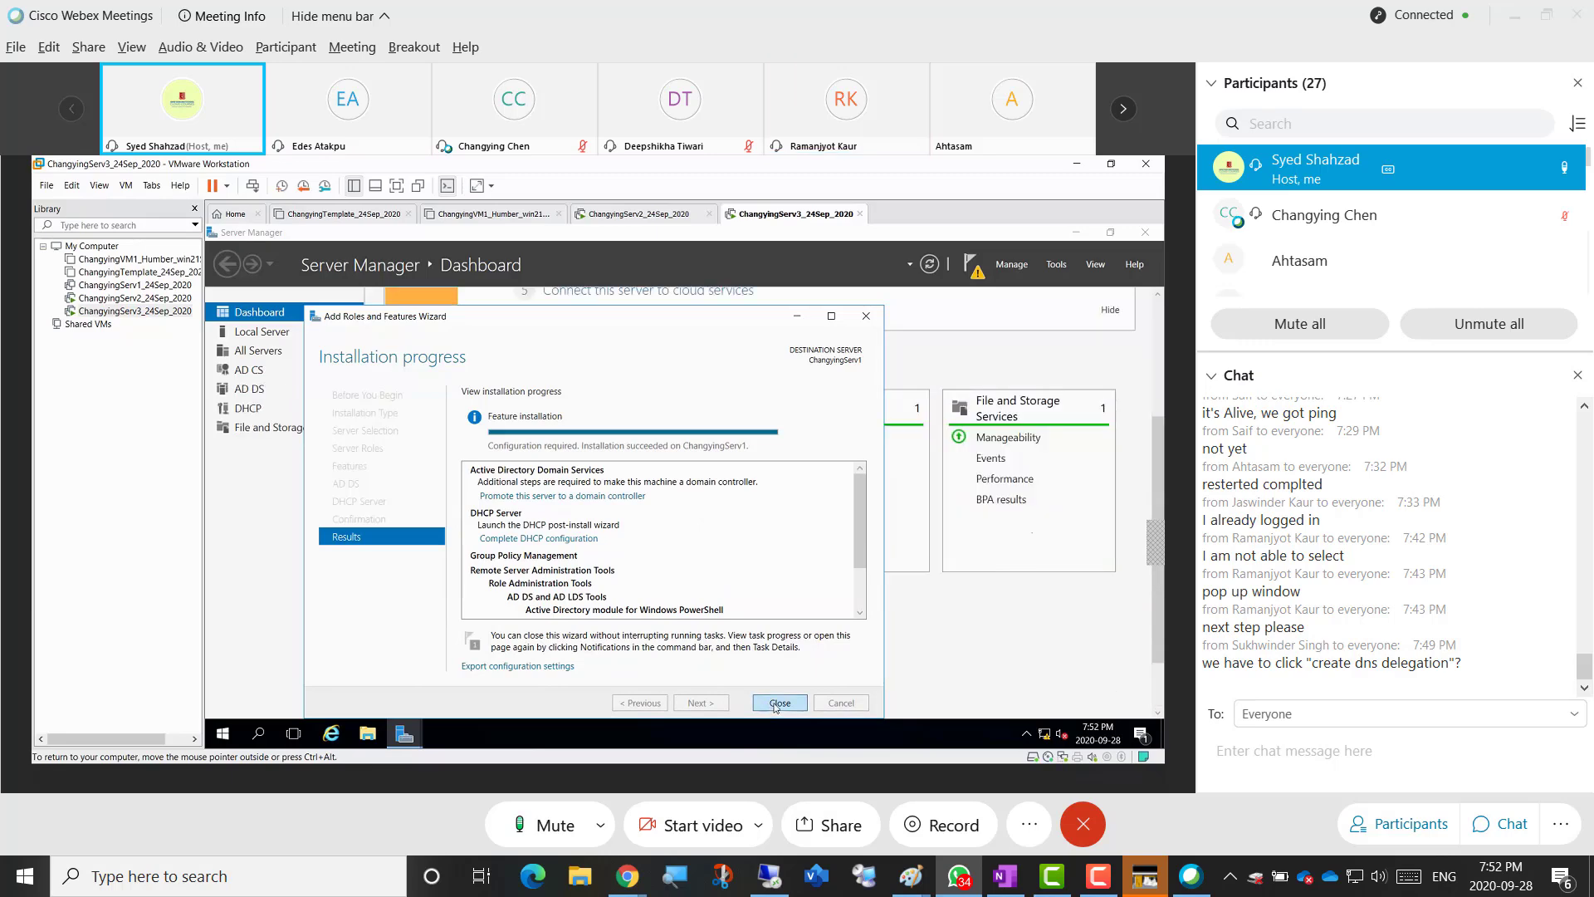
- Close the completed installation wizard and return to the dashboard
{"action": "left_click", "coordinate": [779, 703]}
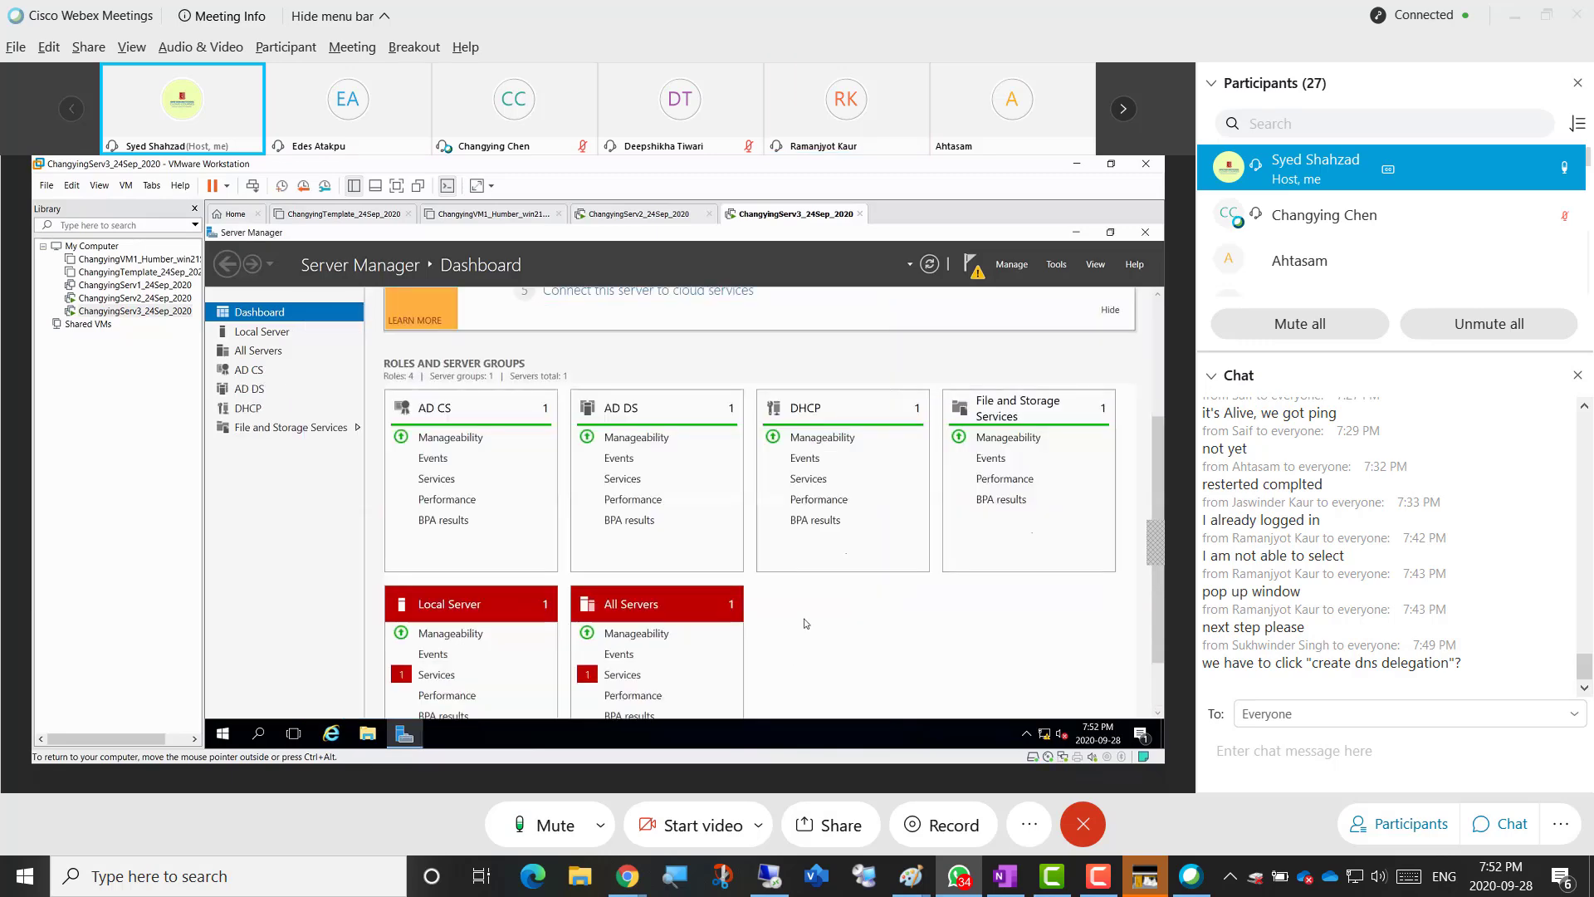
{"action": "scroll", "coordinate": [804, 623], "scroll_direction": "up", "scroll_amount": 3}
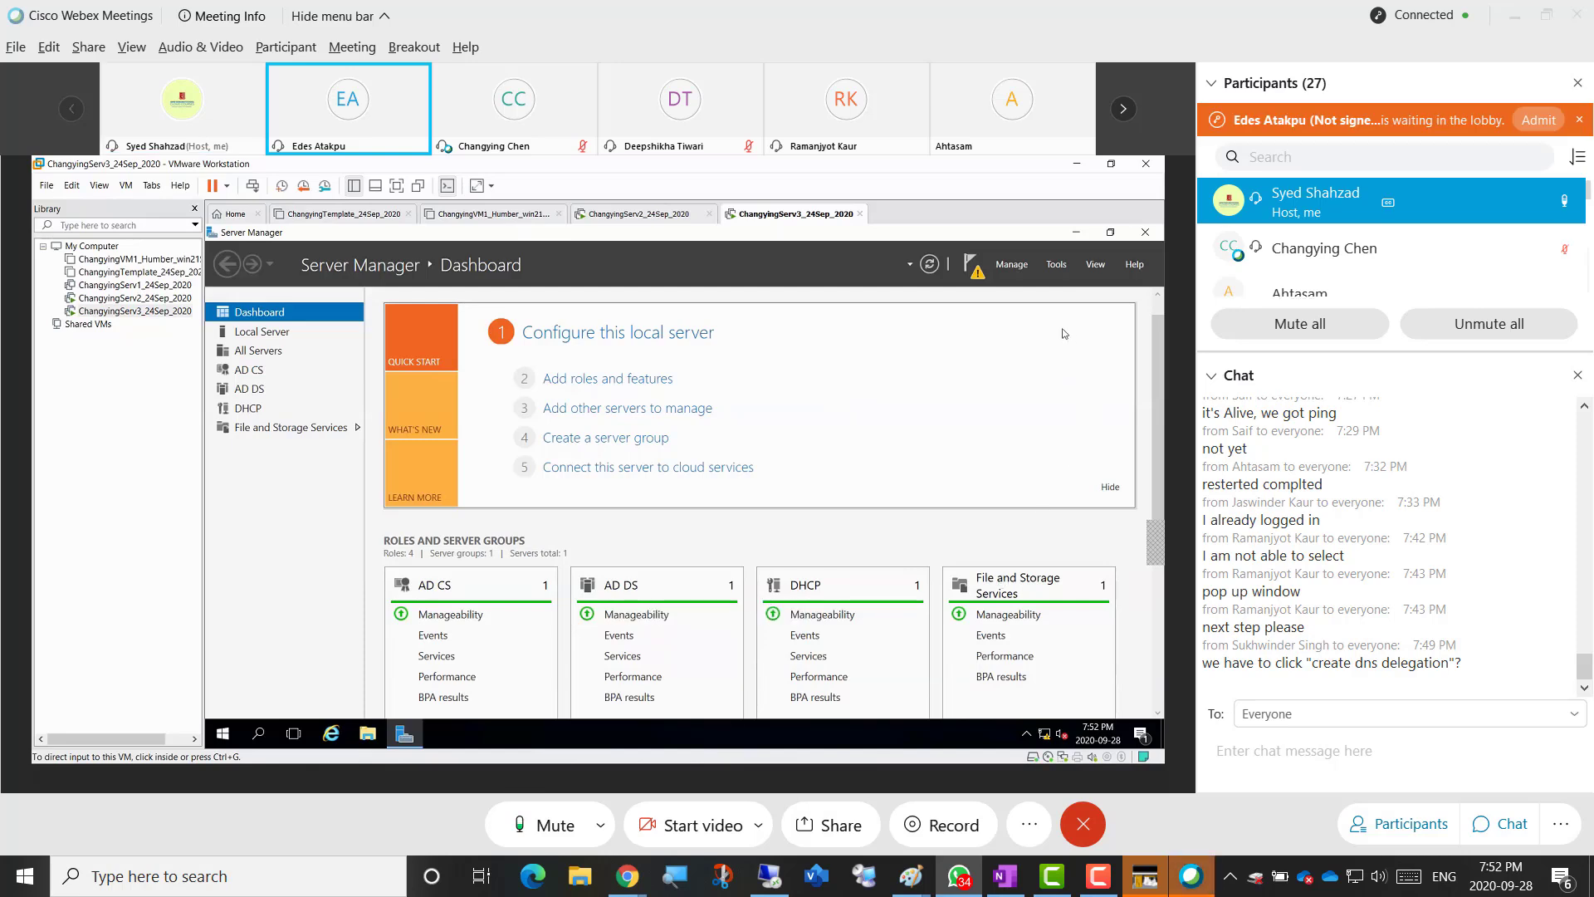
- Request remote control of the student's shared screen and take control once it is granted
{"action": "left_click", "coordinate": [1538, 120]}
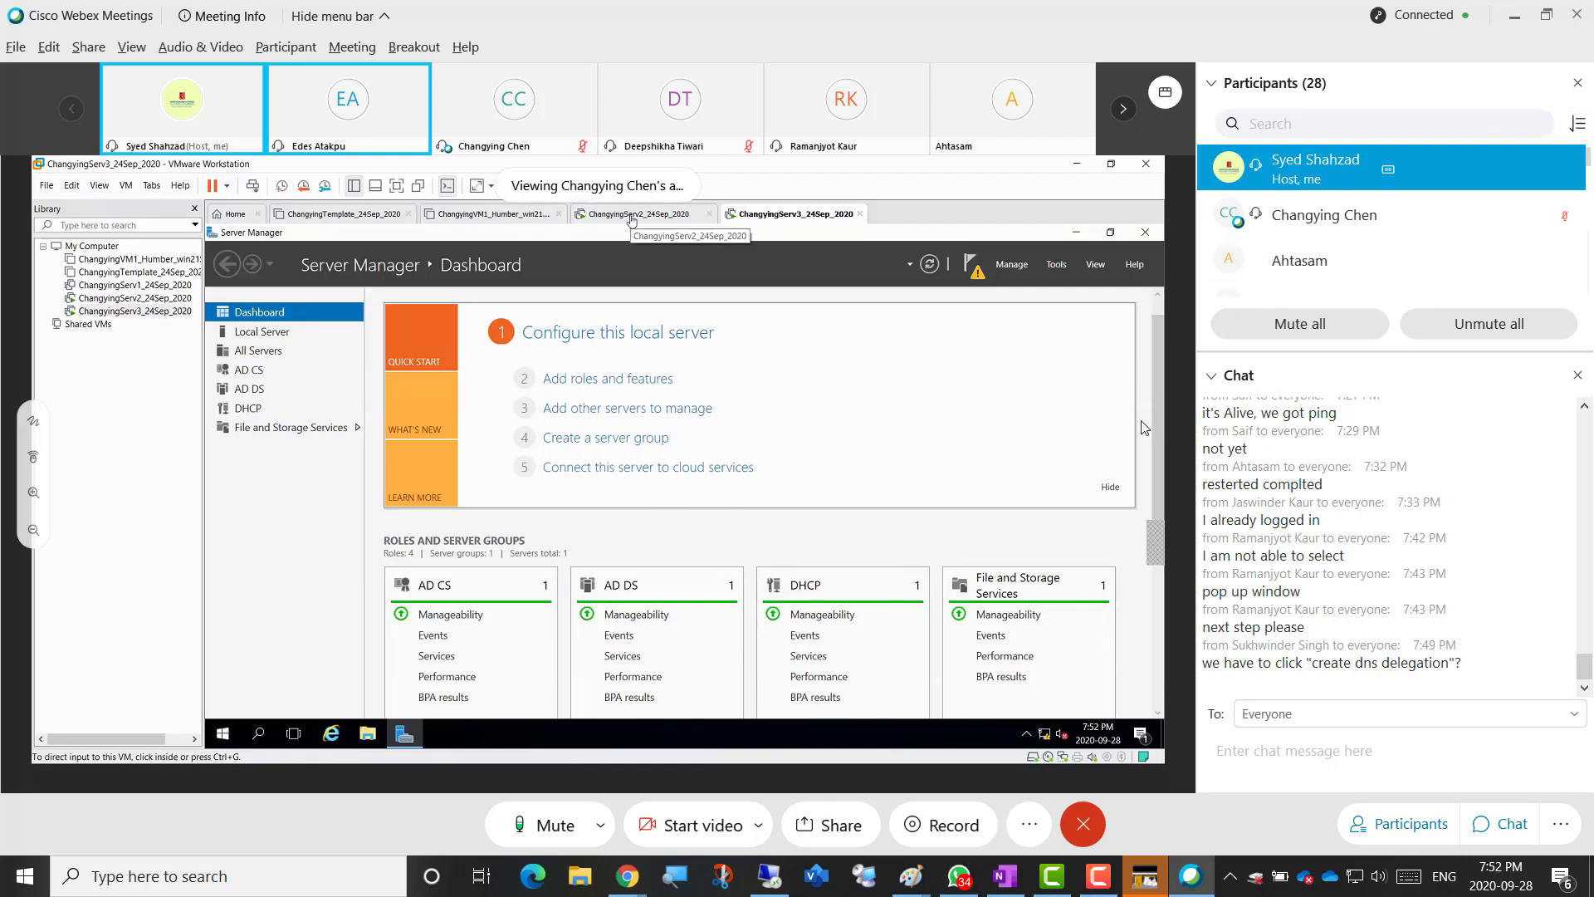
{"action": "right_click", "coordinate": [789, 409]}
{"action": "left_click", "coordinate": [839, 417]}
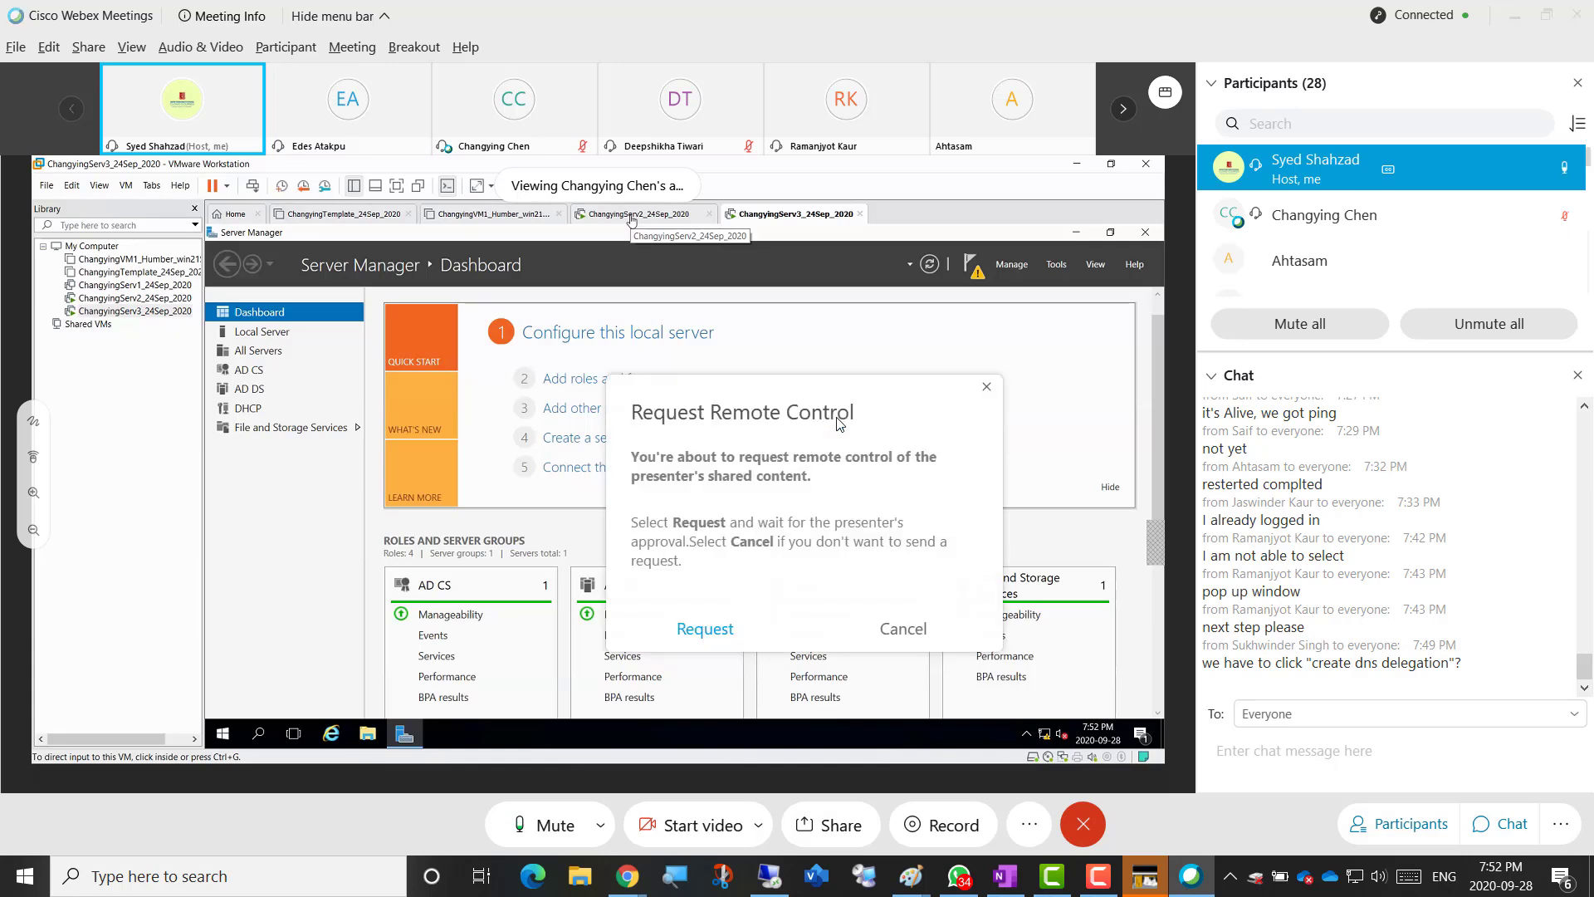
{"action": "left_click", "coordinate": [690, 644]}
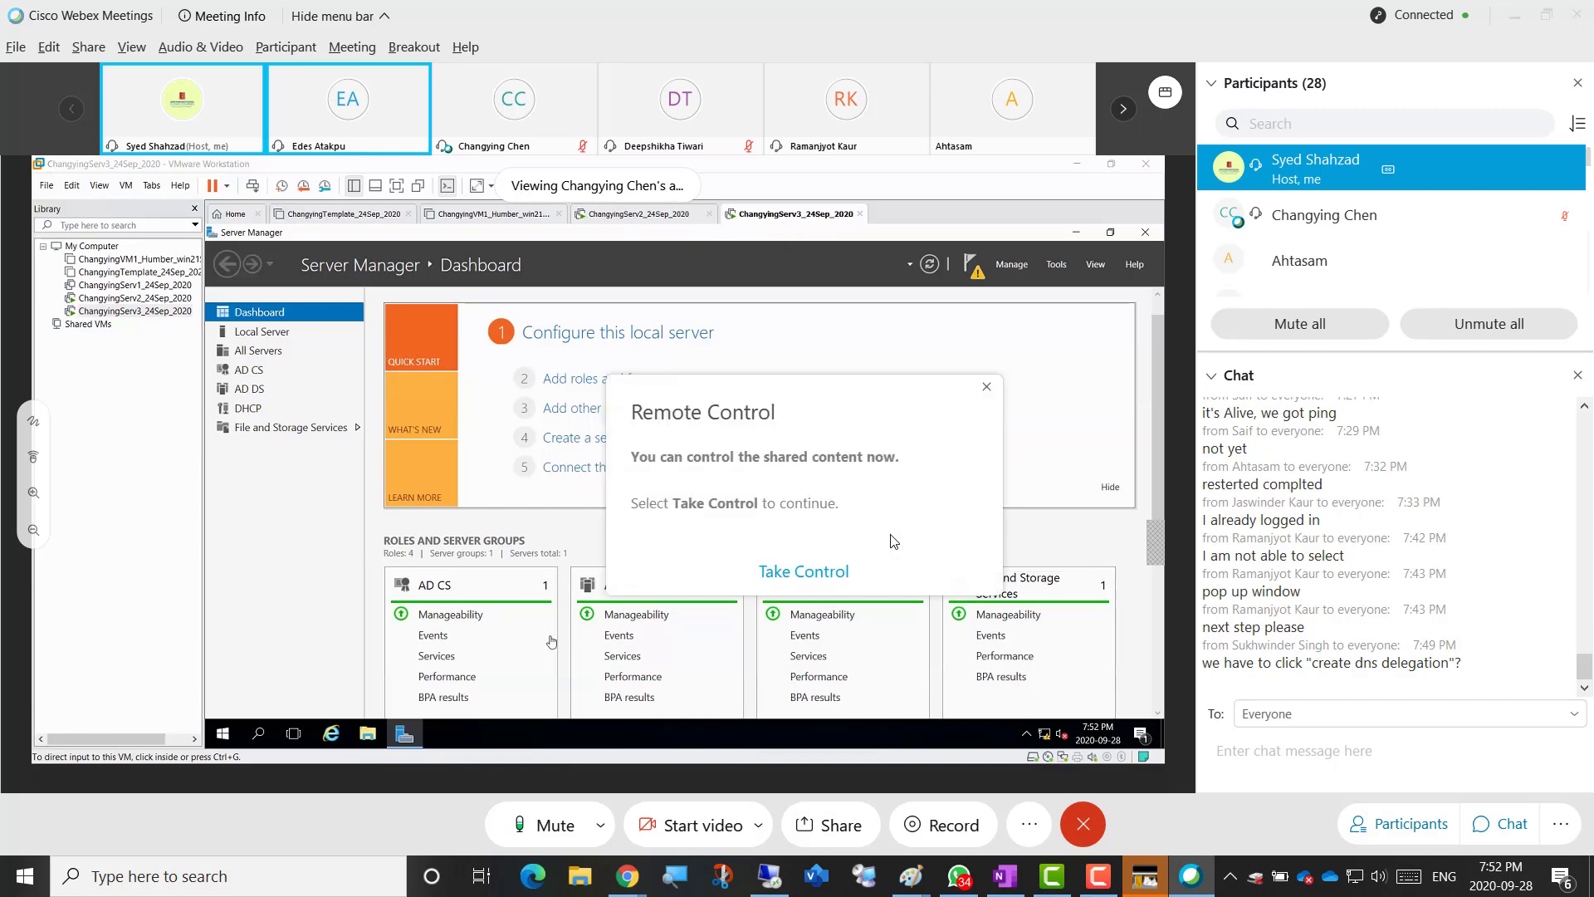
{"action": "left_click", "coordinate": [830, 571]}
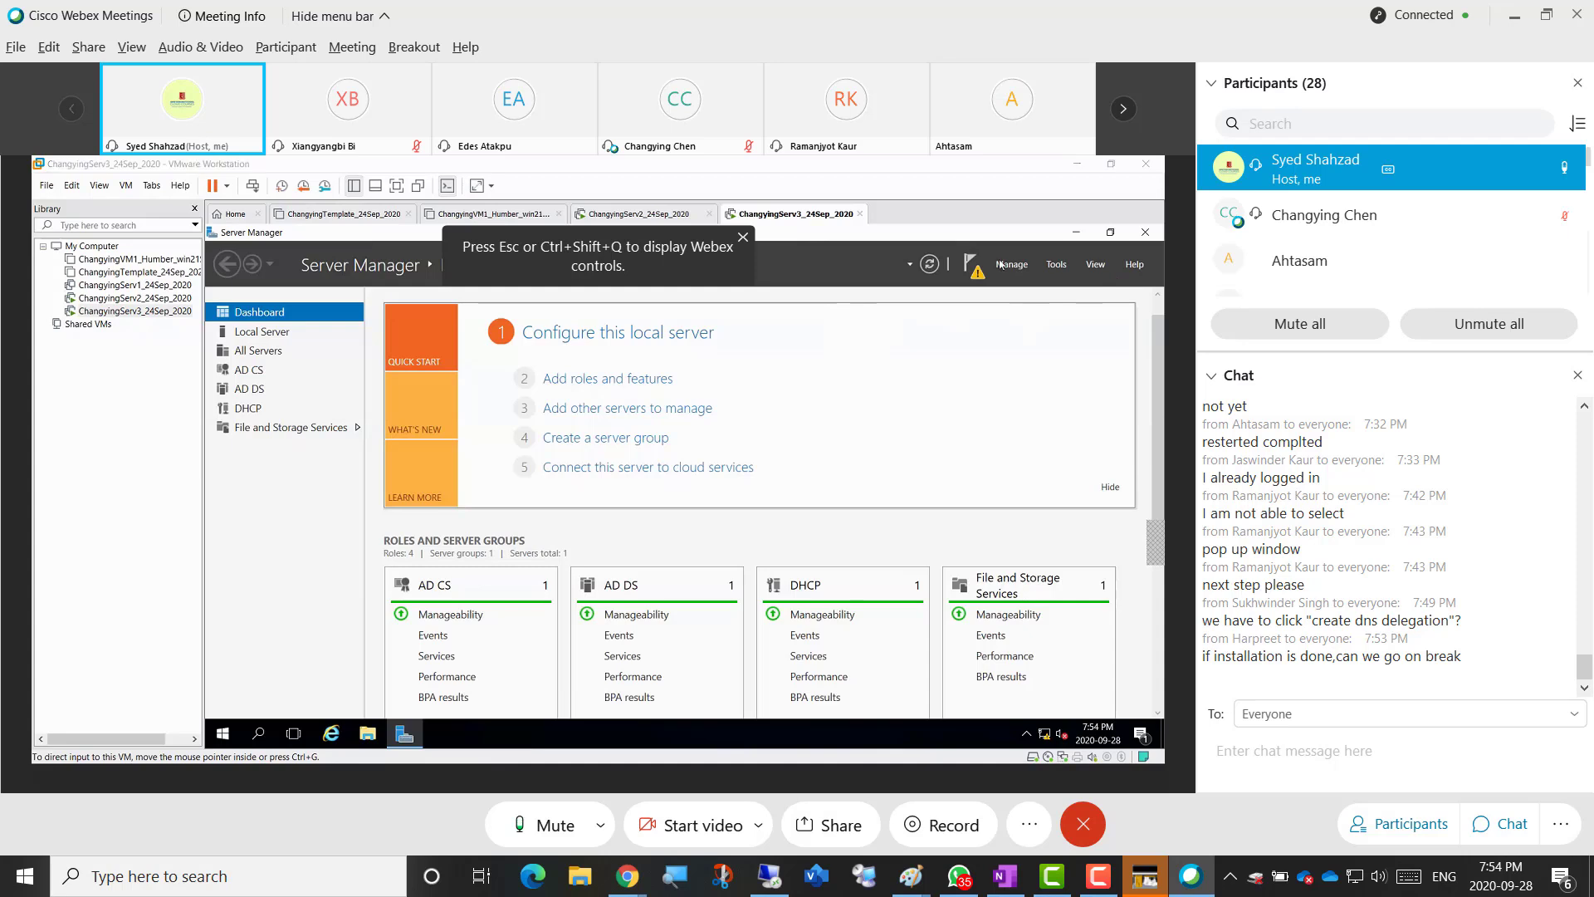
- Restore the student's Server Manager window from maximized to a smaller size
{"action": "left_click", "coordinate": [935, 256]}
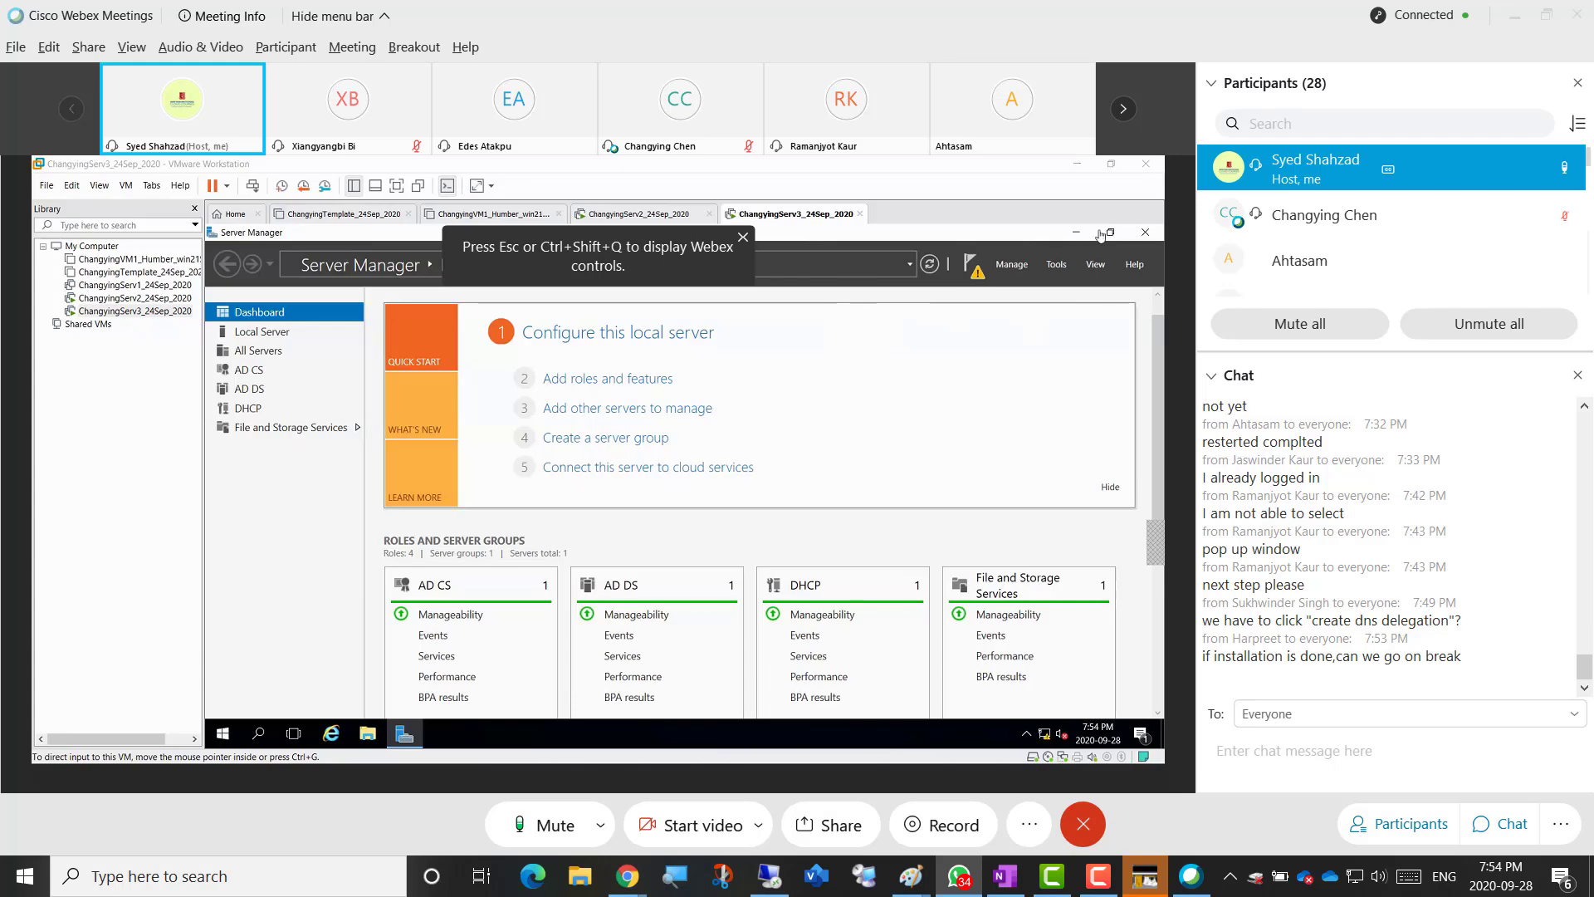
{"action": "left_click", "coordinate": [1109, 235]}
{"action": "left_click", "coordinate": [1109, 233]}
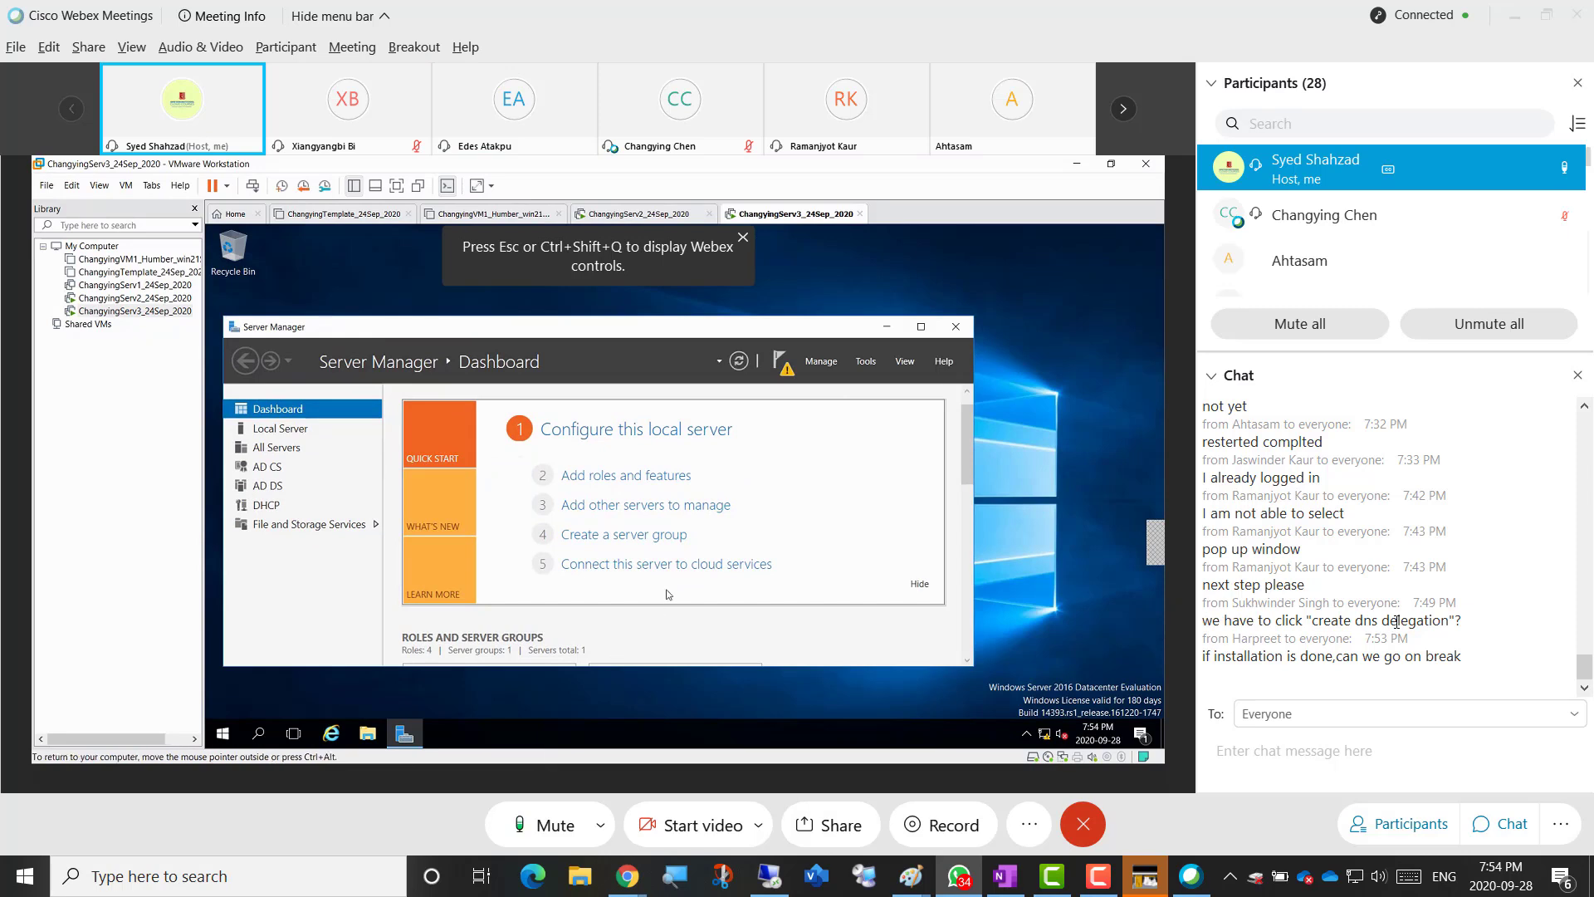
- Open the post-deployment notifications and start promoting the server to a domain controller
{"action": "left_click", "coordinate": [780, 363]}
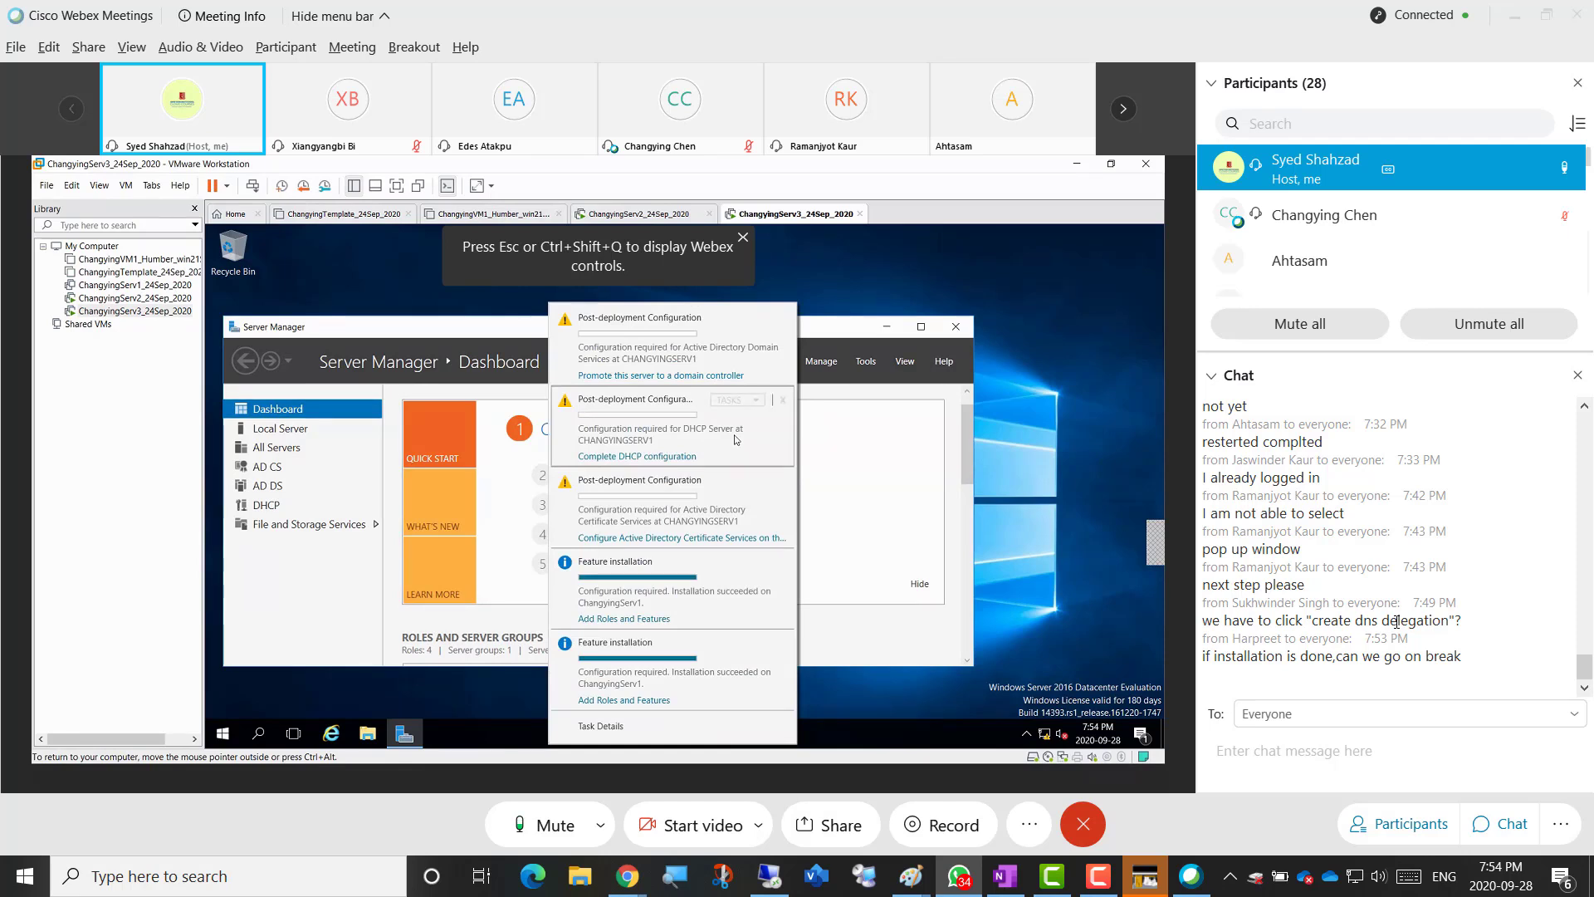
{"action": "left_click", "coordinate": [646, 376]}
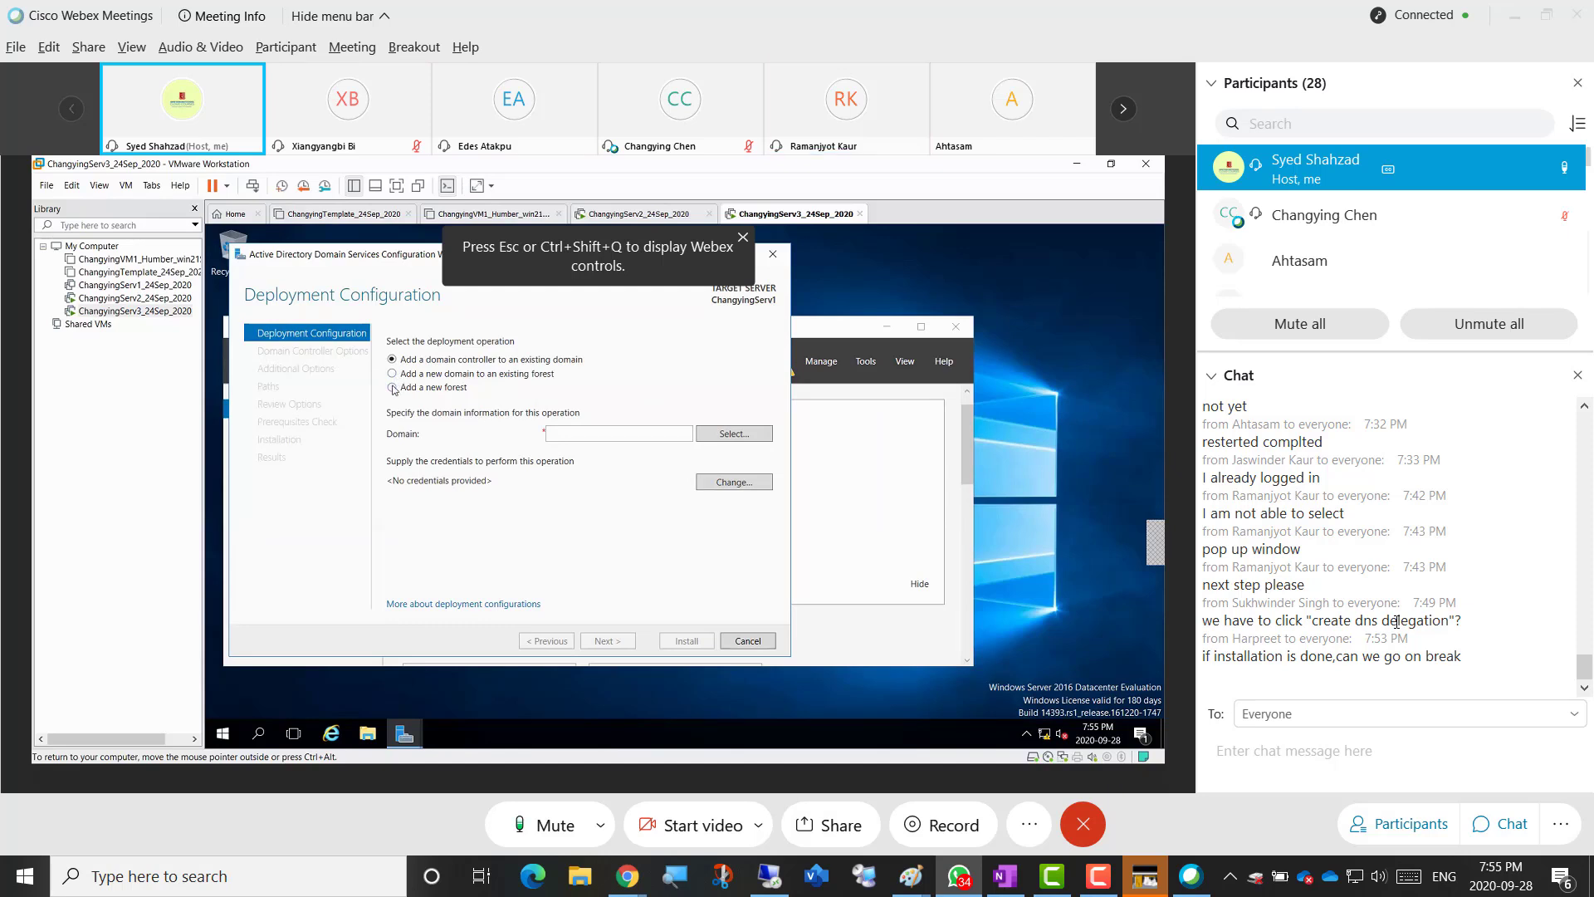
- Choose to add a new forest and enter ChangDomain.local as the root domain name
{"action": "left_click", "coordinate": [392, 387]}
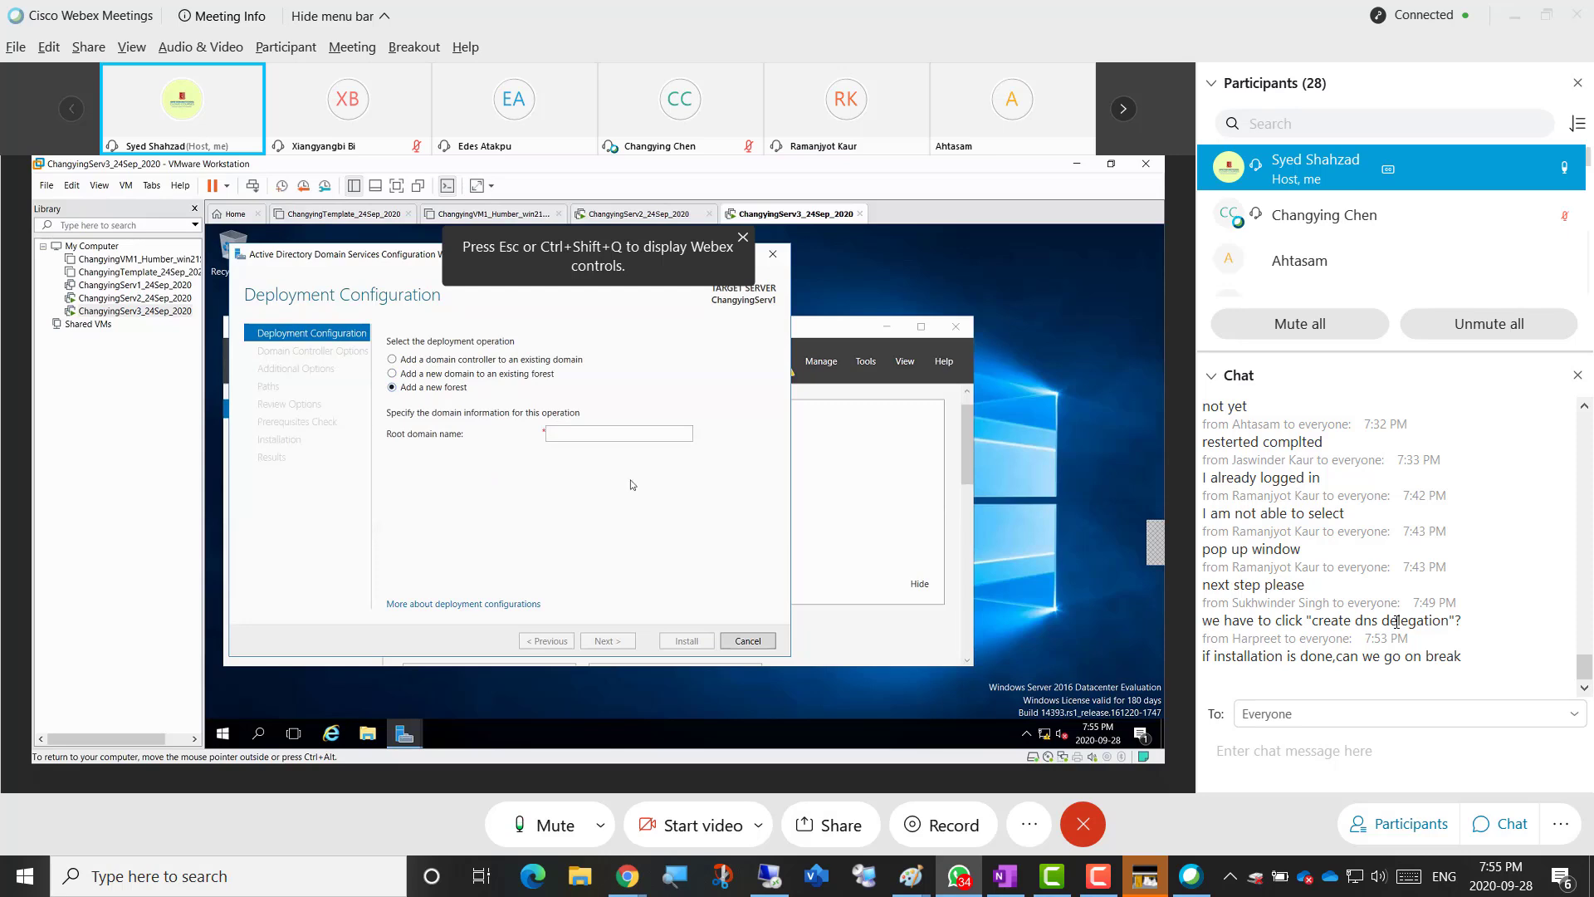
{"action": "left_click", "coordinate": [576, 434]}
{"action": "type", "text": "Chang"}
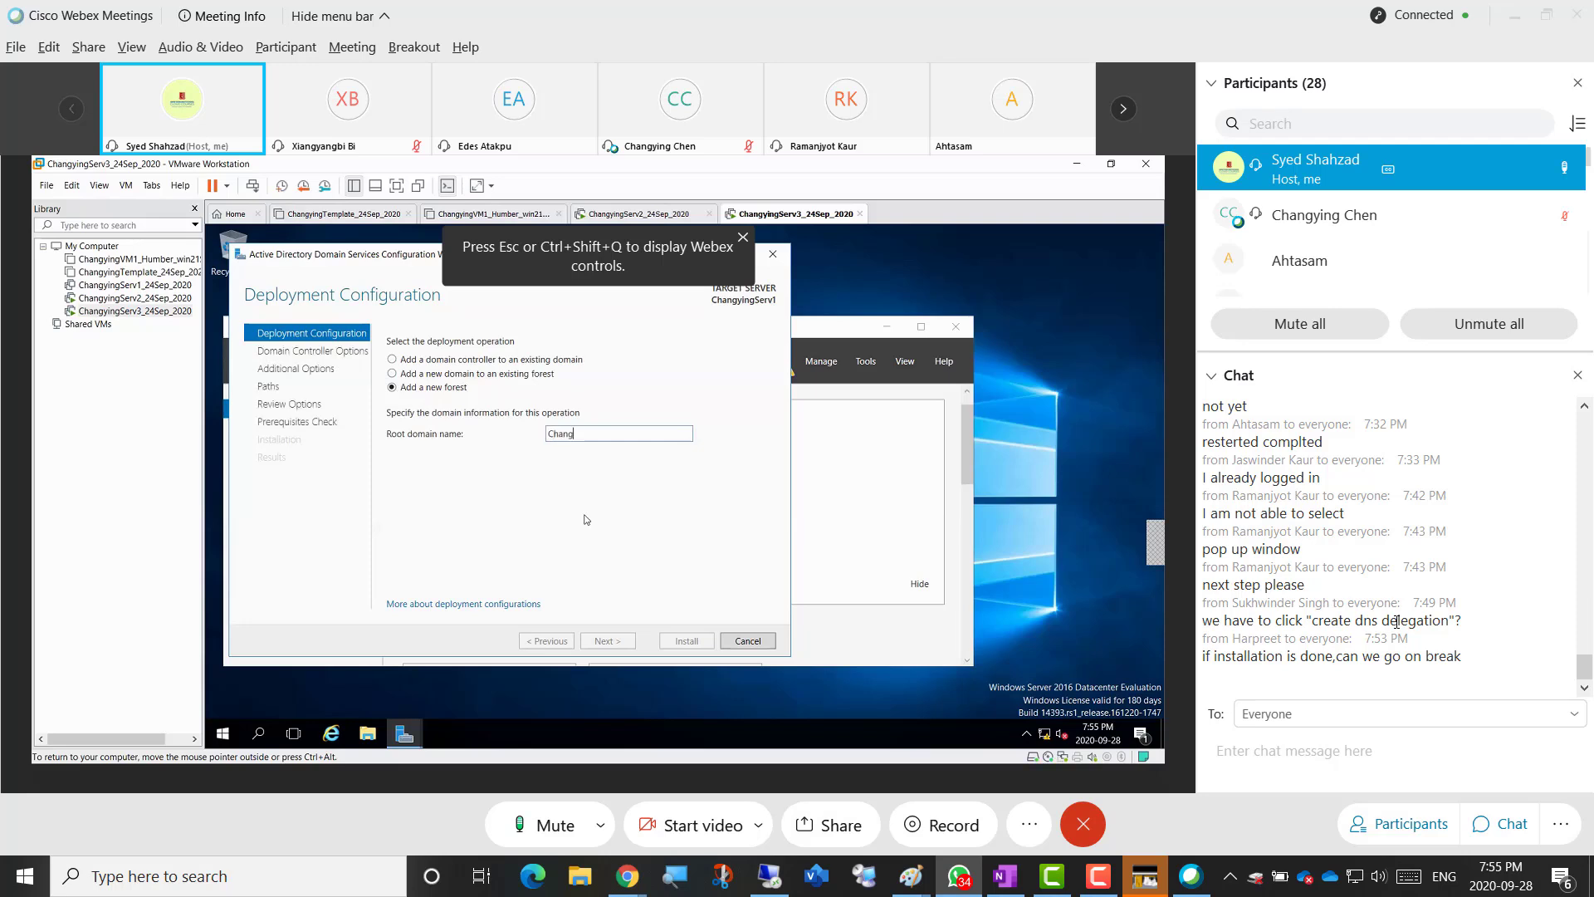
{"action": "type", "text": "yingDomain"}
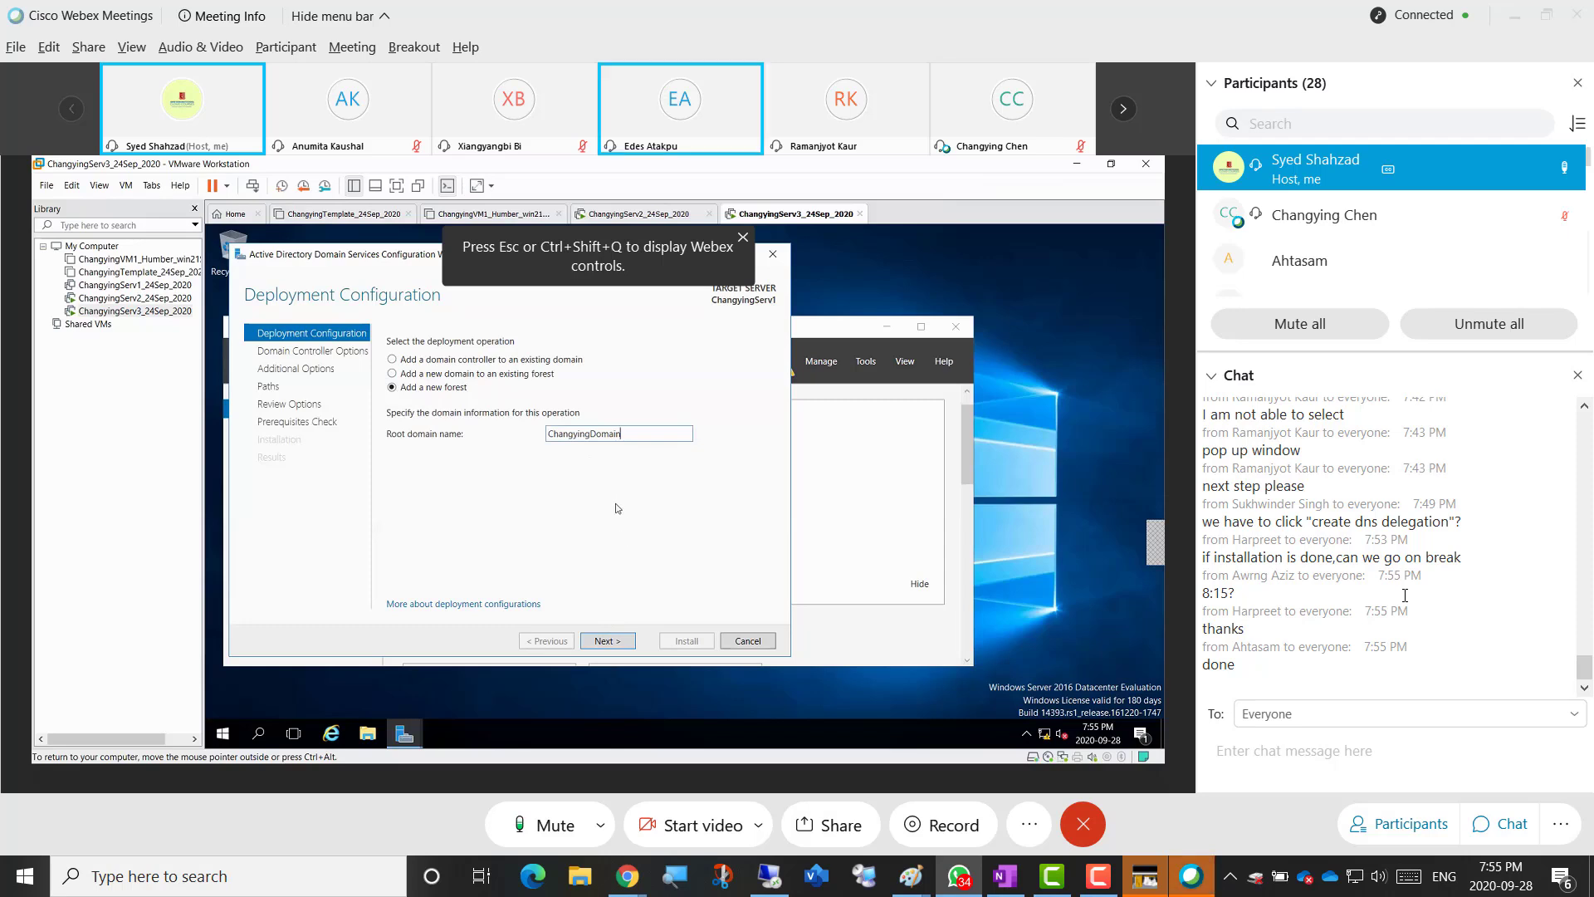
{"action": "key", "text": "BackSpace"}
{"action": "key", "text": "BackSpace"}
{"action": "key", "text": "BackSpace"}
{"action": "key", "text": "BackSpace"}
{"action": "key", "text": "BackSpace"}
{"action": "key", "text": "BackSpace"}
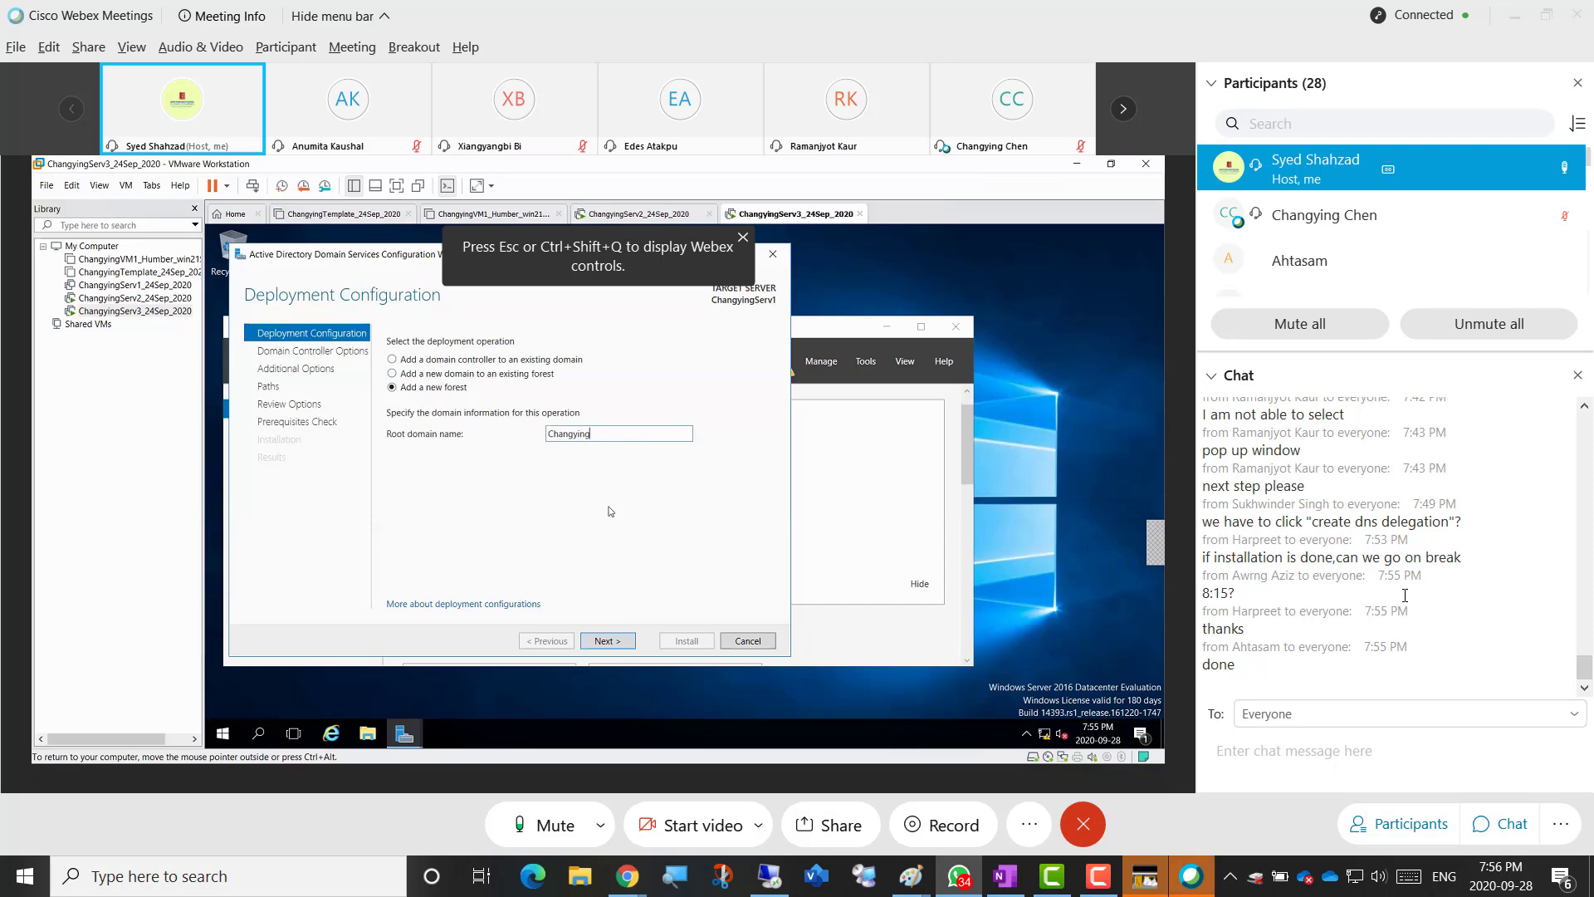
{"action": "key", "text": "BackSpace"}
{"action": "key", "text": "BackSpace"}
{"action": "key", "text": "BackSpace"}
{"action": "key", "text": "BackSpace"}
{"action": "key", "text": "BackSpace"}
{"action": "key", "text": "BackSpace"}
{"action": "key", "text": "BackSpace"}
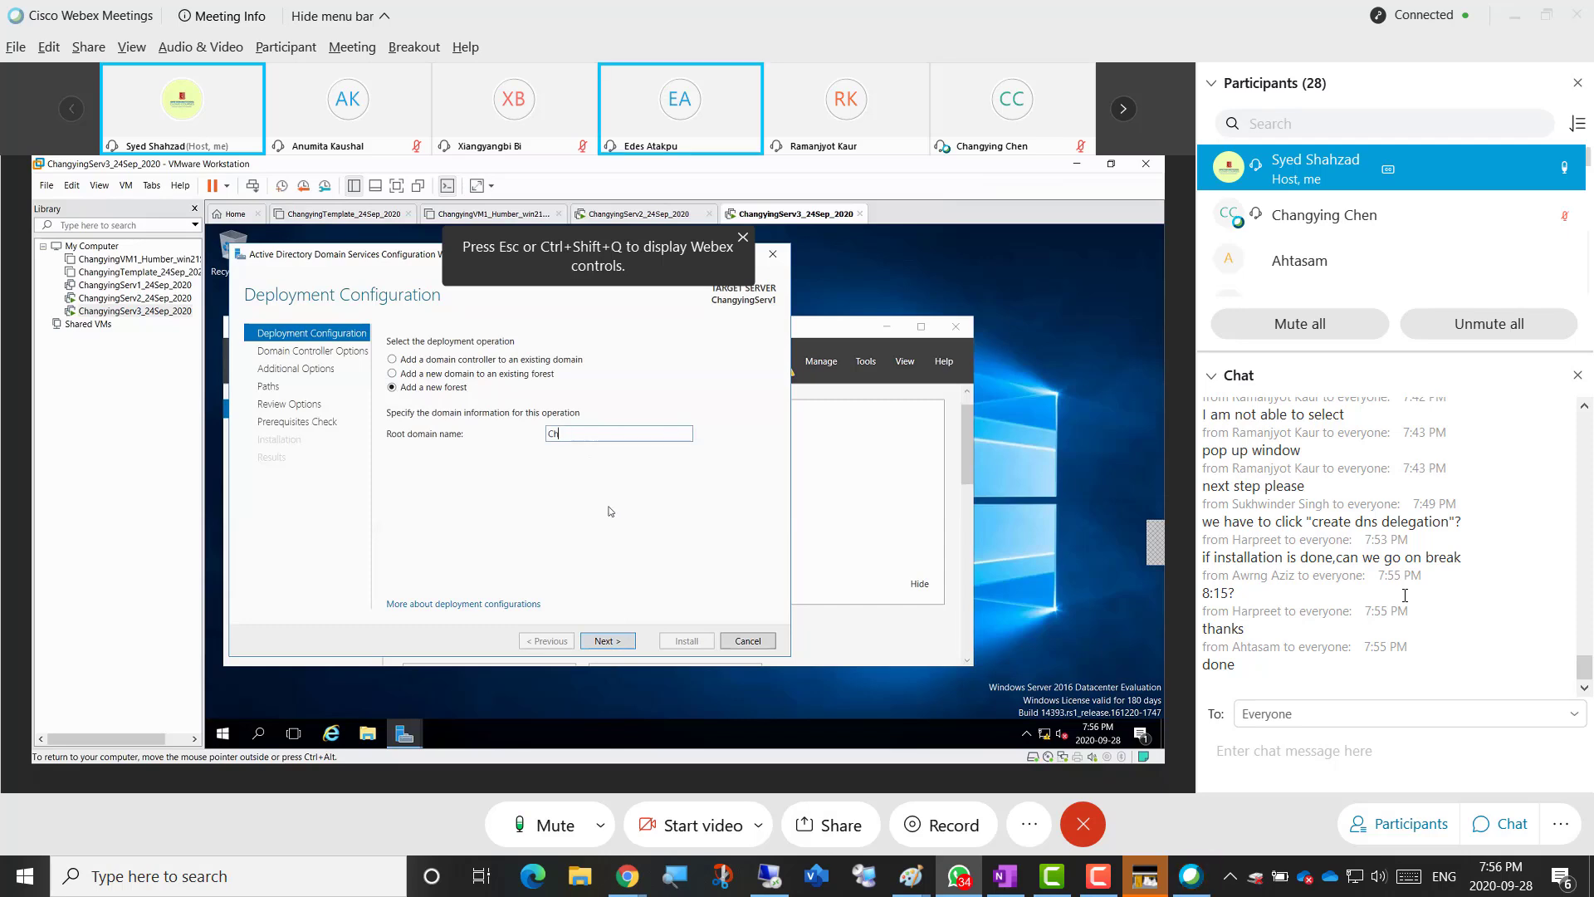
{"action": "type", "text": "en"}
{"action": "key", "text": "BackSpace"}
{"action": "key", "text": "BackSpace"}
{"action": "type", "text": "ang"}
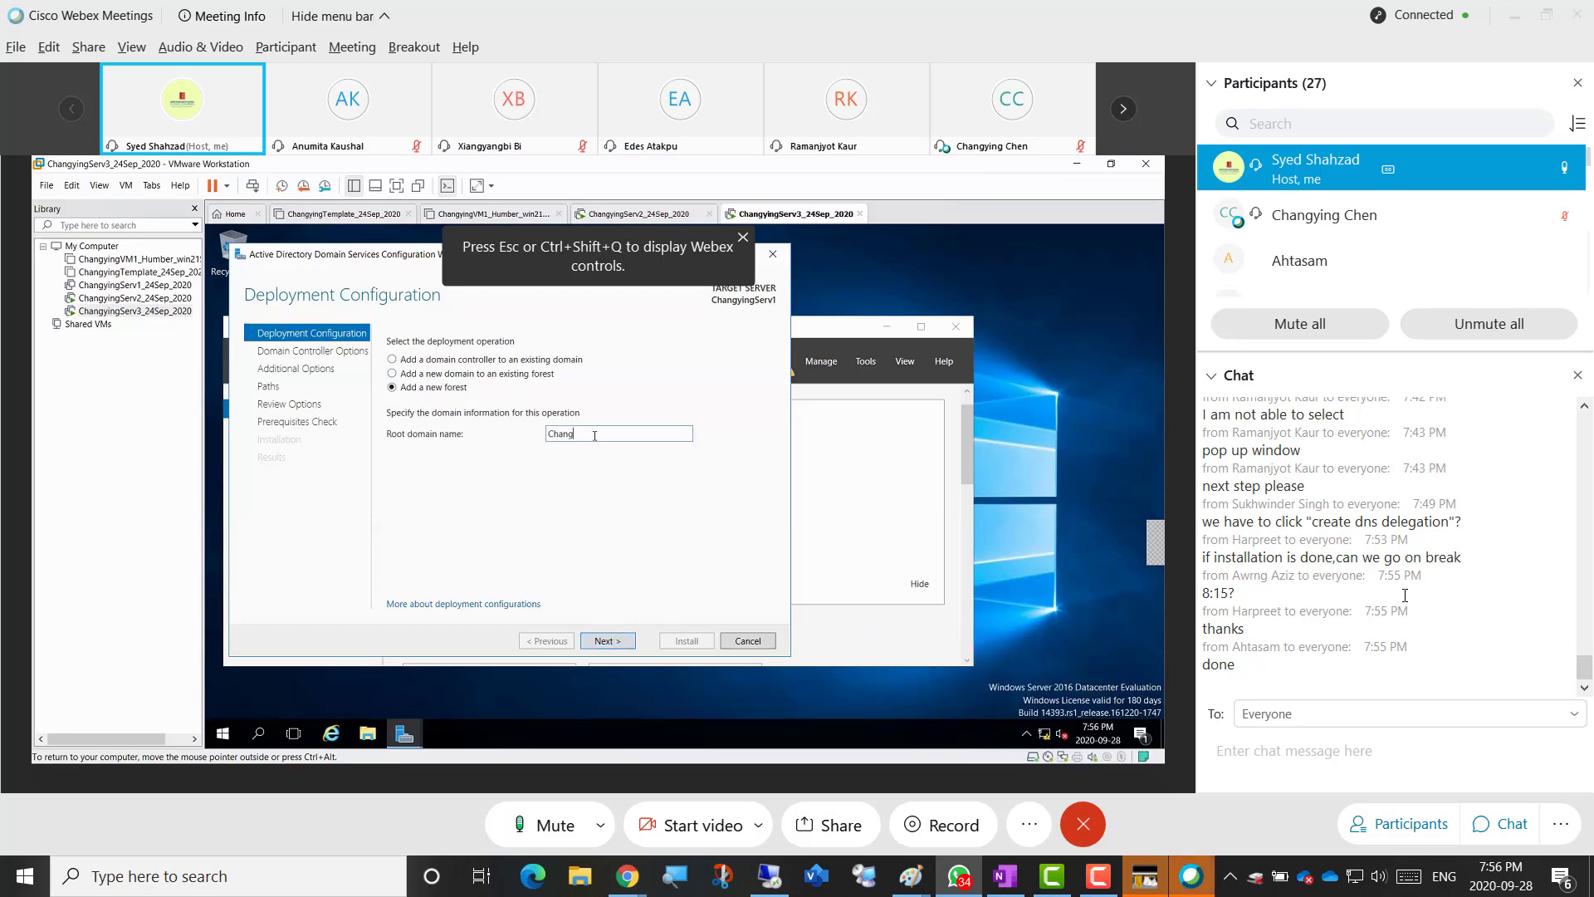
{"action": "type", "text": "Domain"}
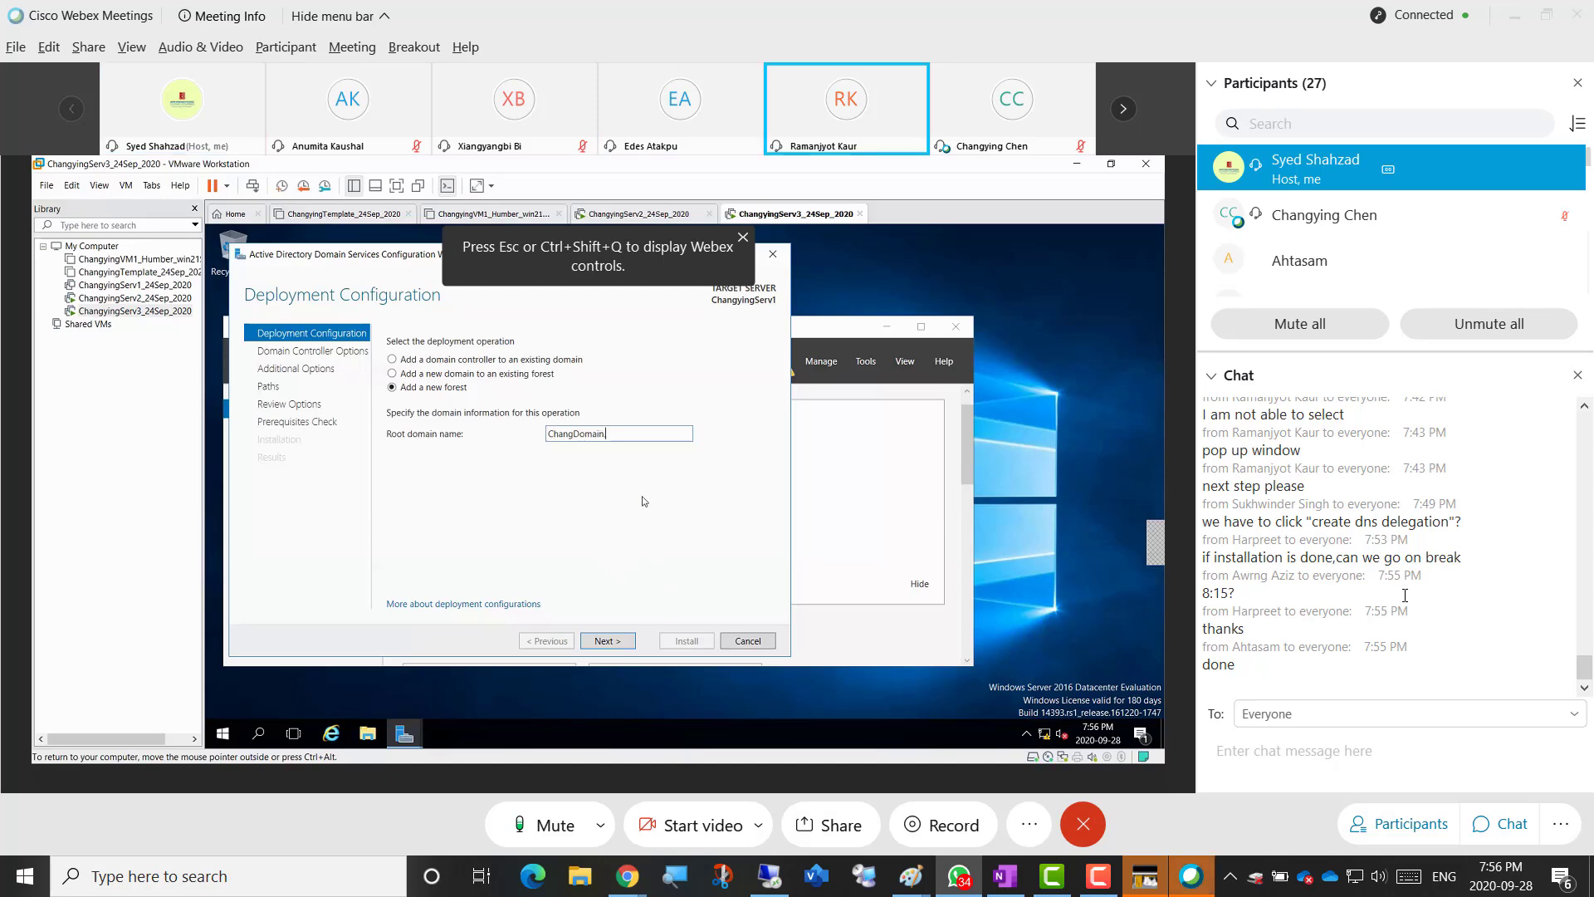
{"action": "type", "text": ".local"}
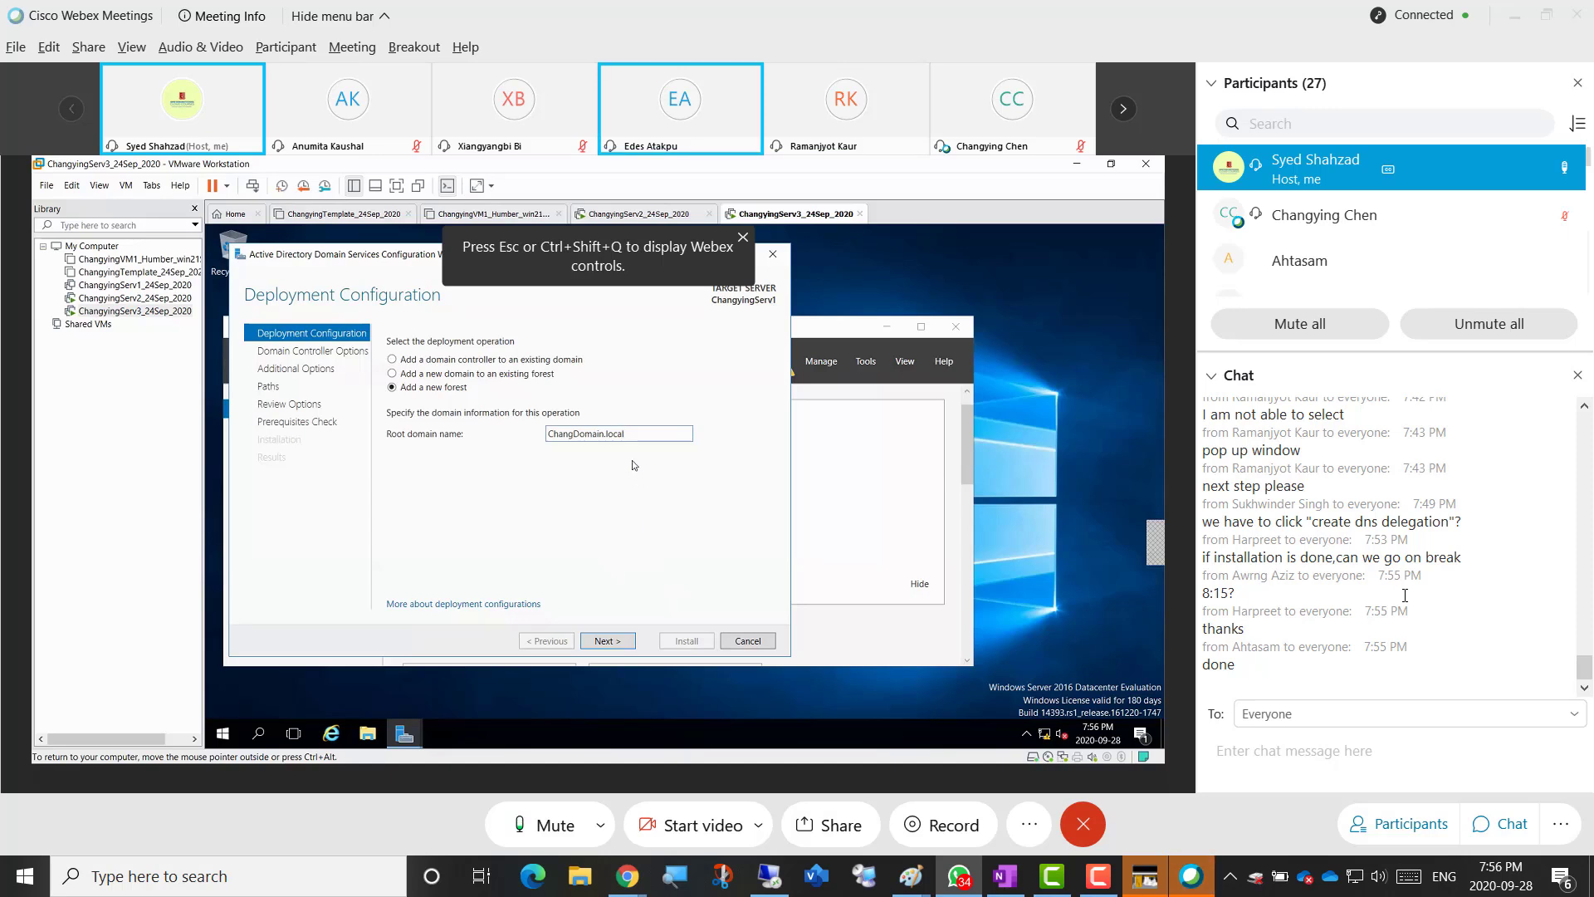
- Continue to the domain controller options, enter and confirm the DSRM password, and proceed
{"action": "left_click", "coordinate": [608, 641]}
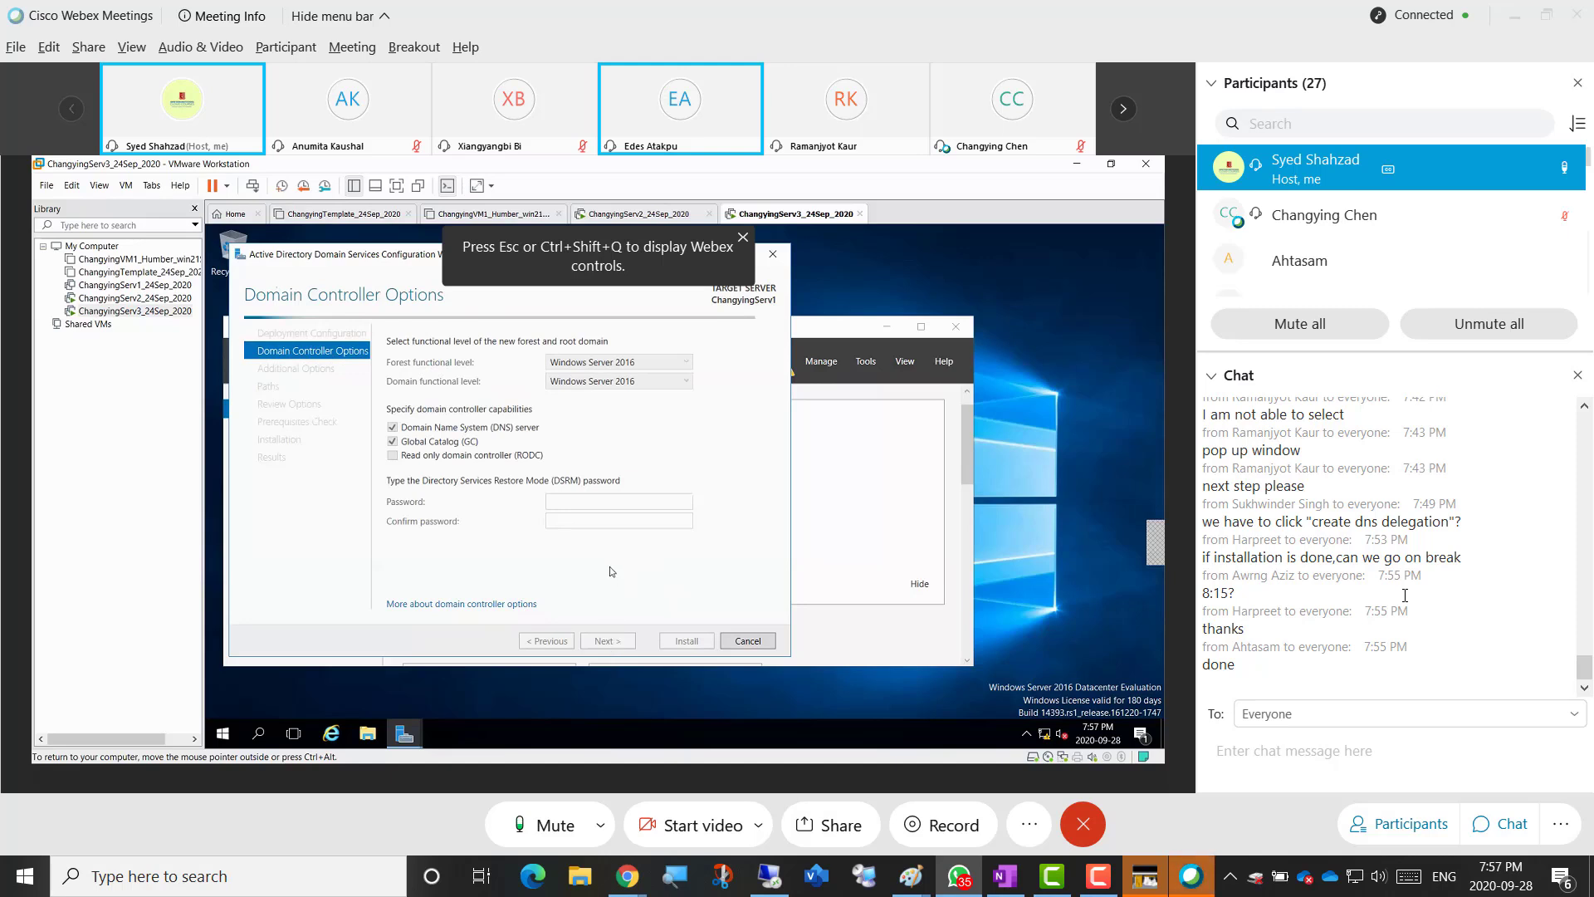
{"action": "left_click", "coordinate": [568, 504]}
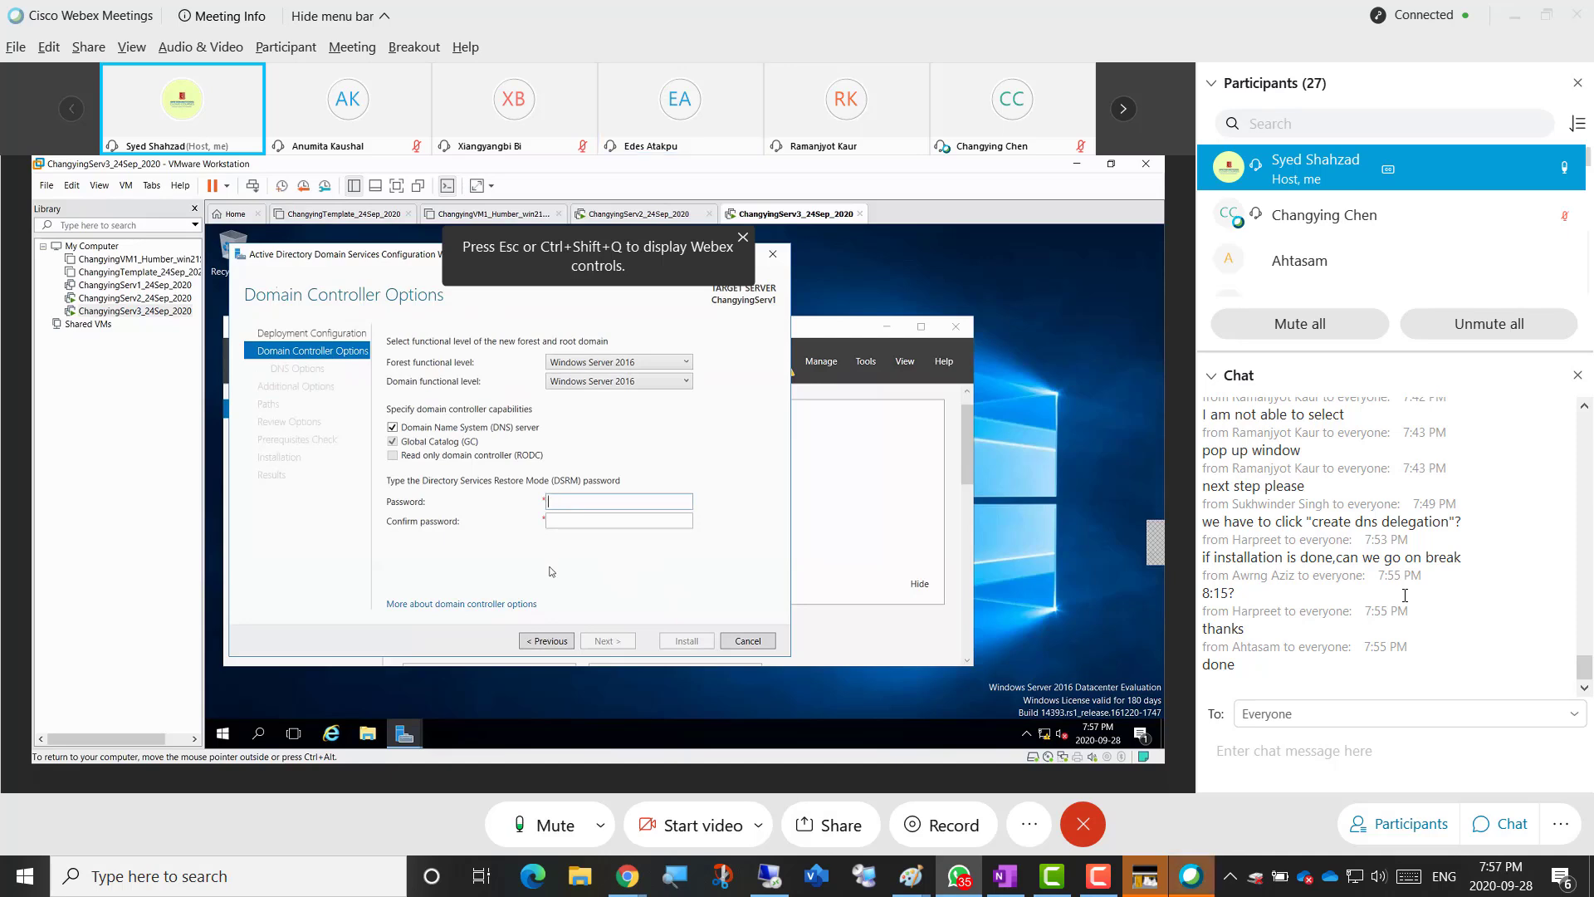
{"action": "type", "text": "***"}
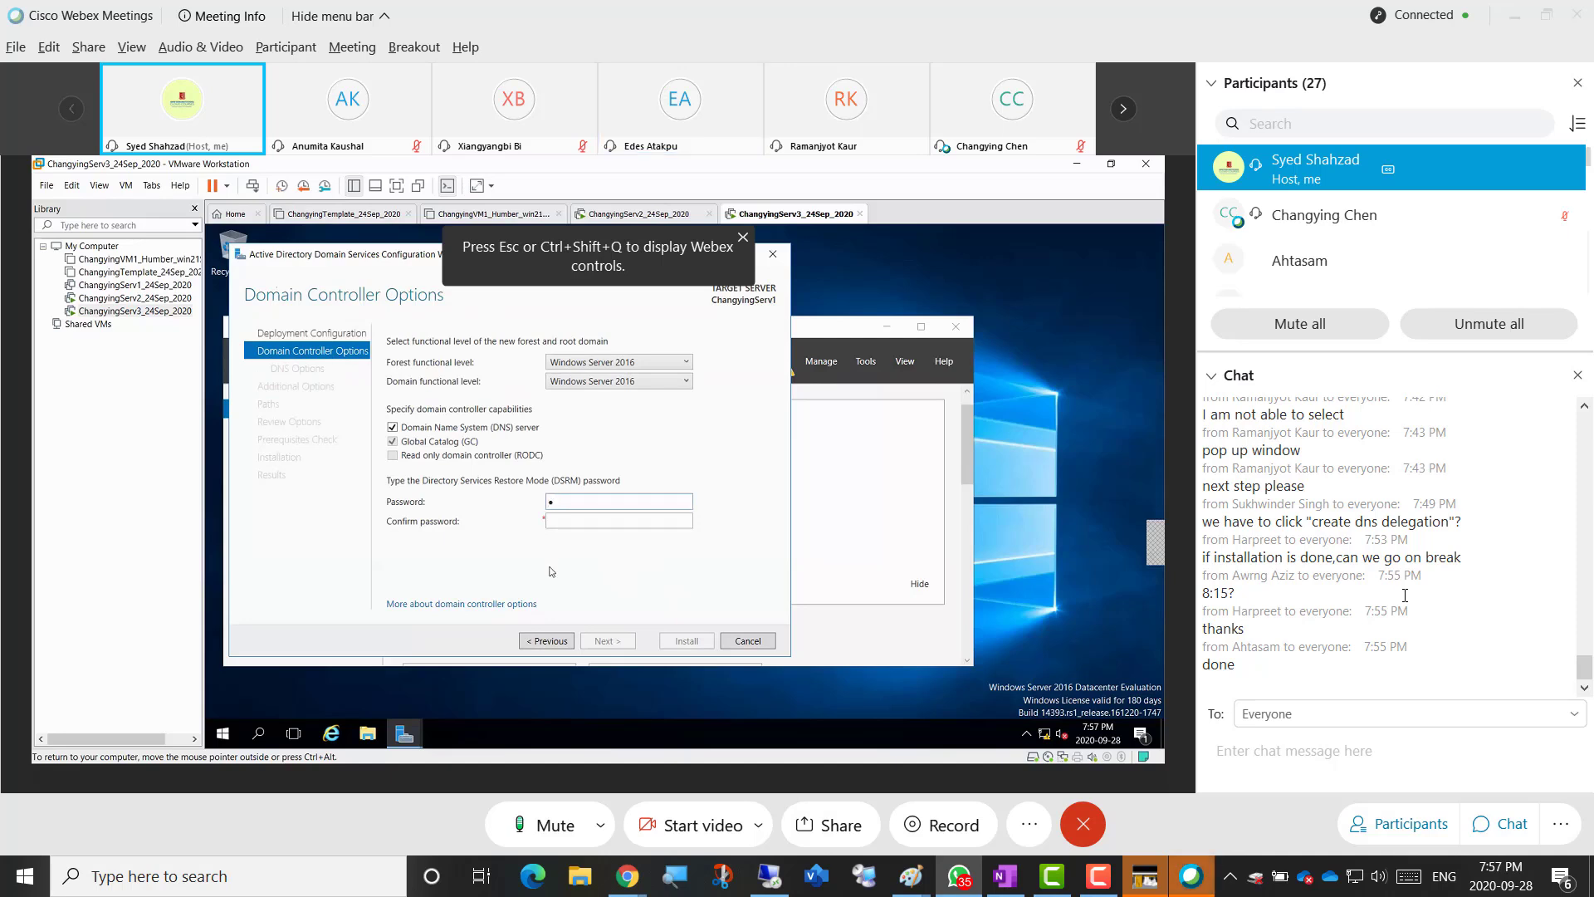
{"action": "type", "text": "****"}
{"action": "key", "text": "Tab"}
{"action": "type", "text": "*"}
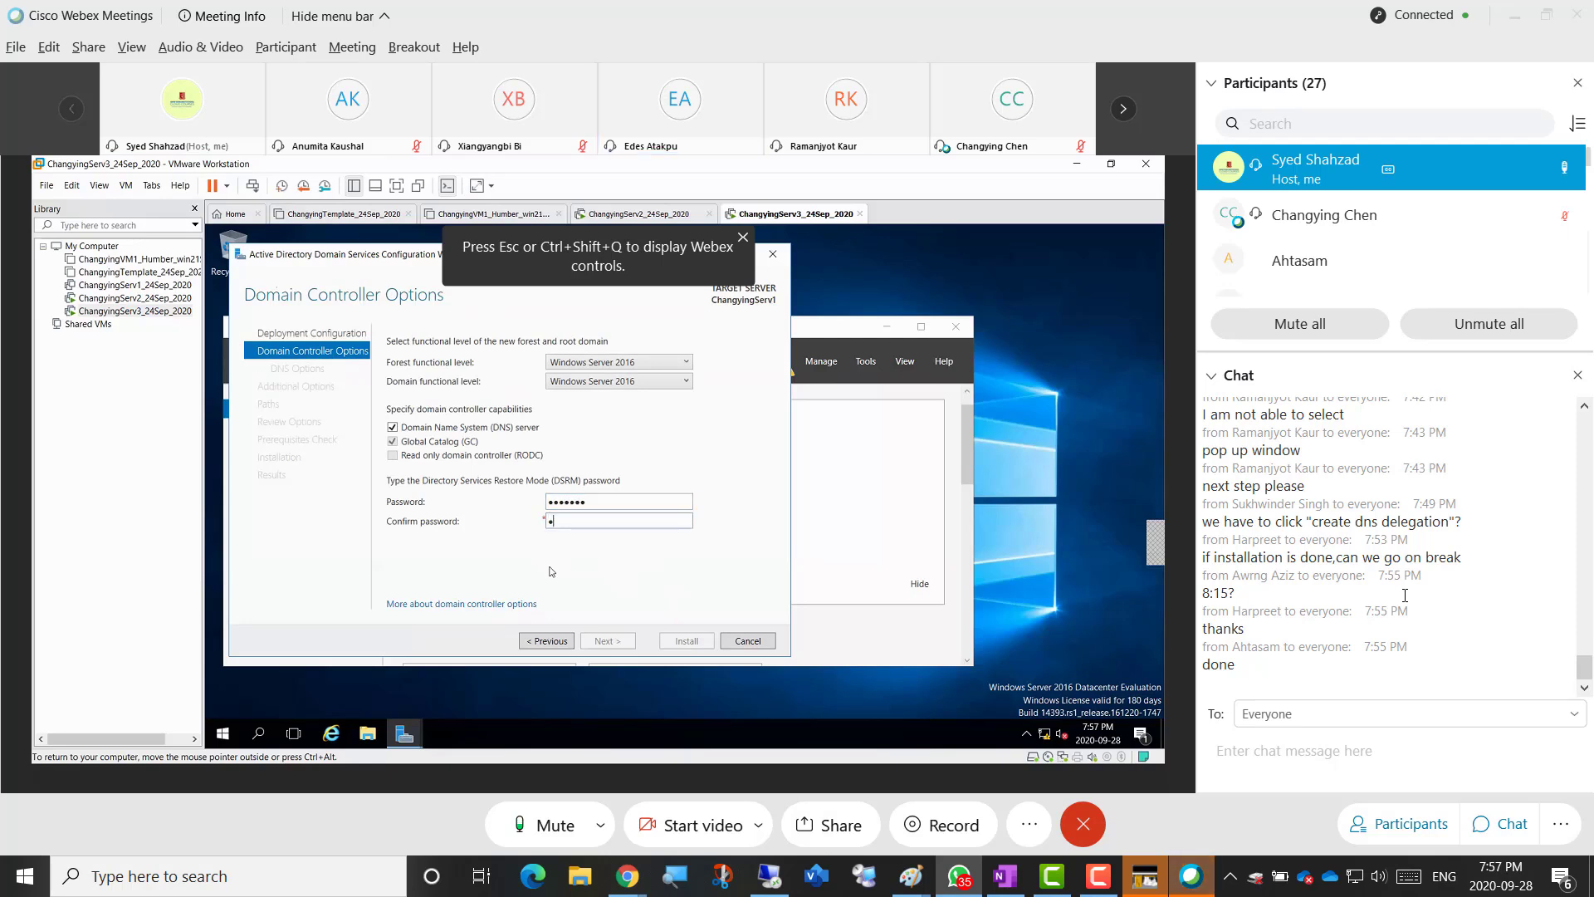
{"action": "type", "text": "******"}
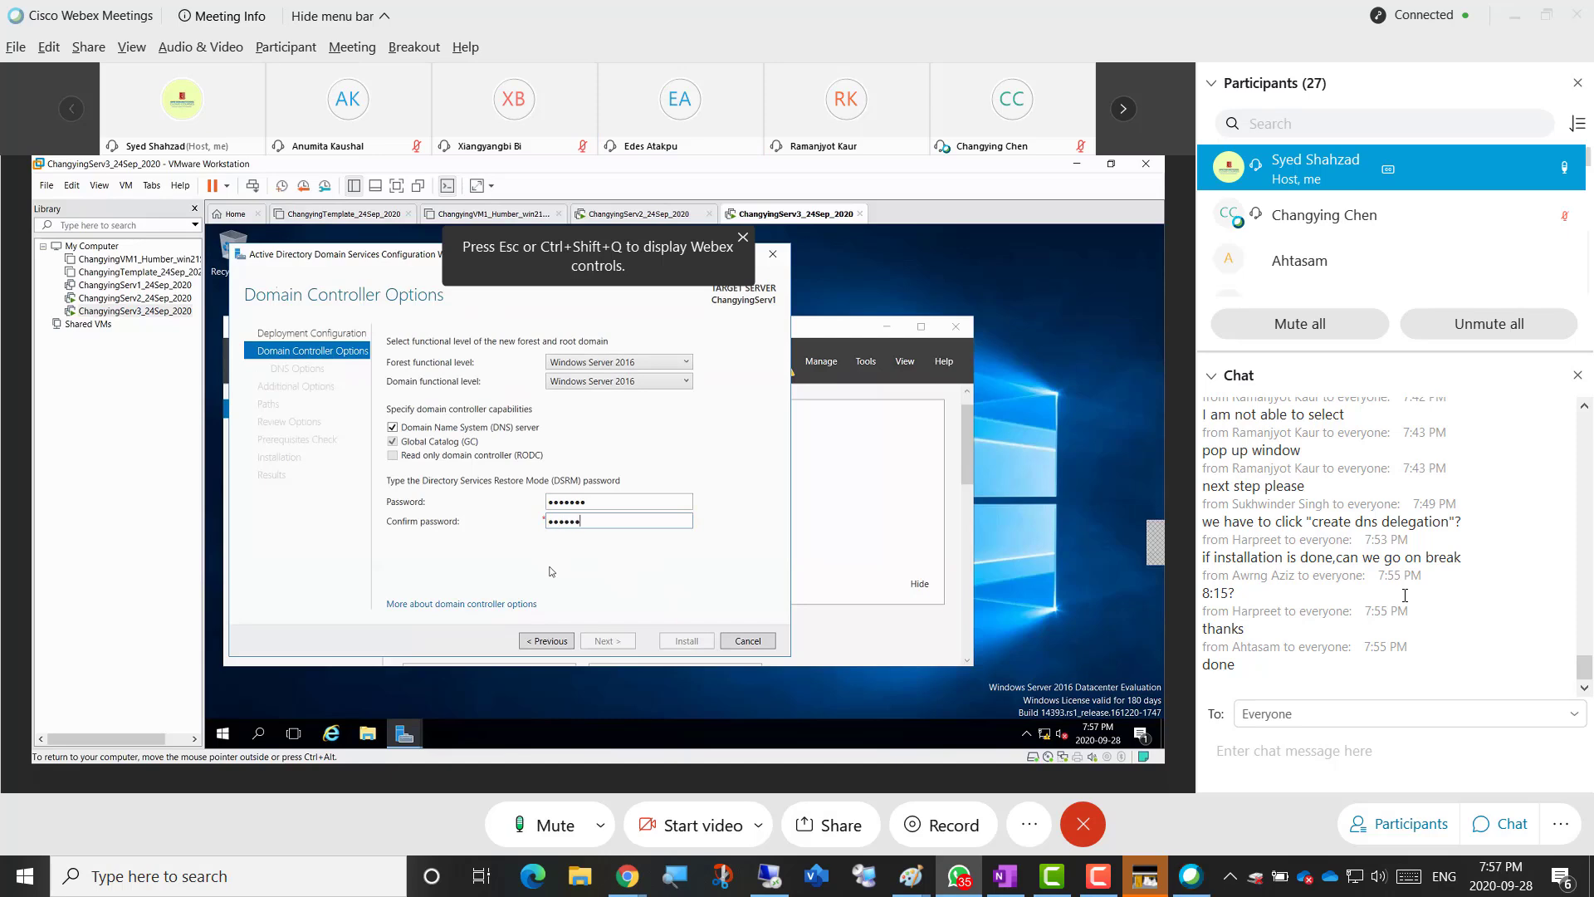
{"action": "left_click", "coordinate": [603, 641]}
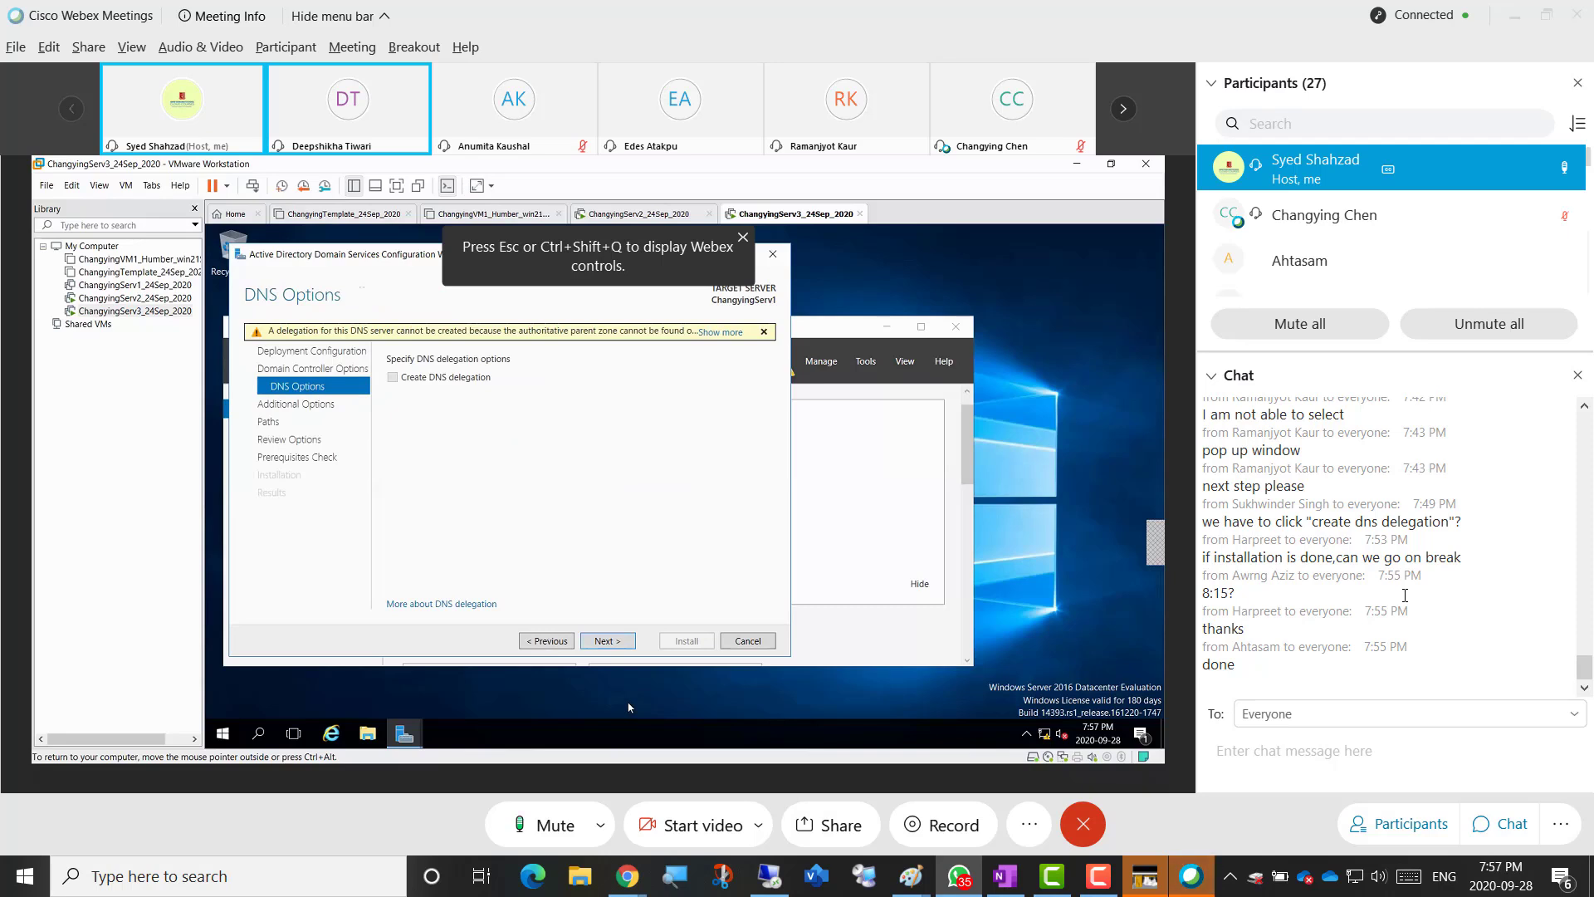
- Advance through the DNS Options, Additional Options, Paths and Review Options pages to run the prerequisites check
{"action": "left_click", "coordinate": [608, 641]}
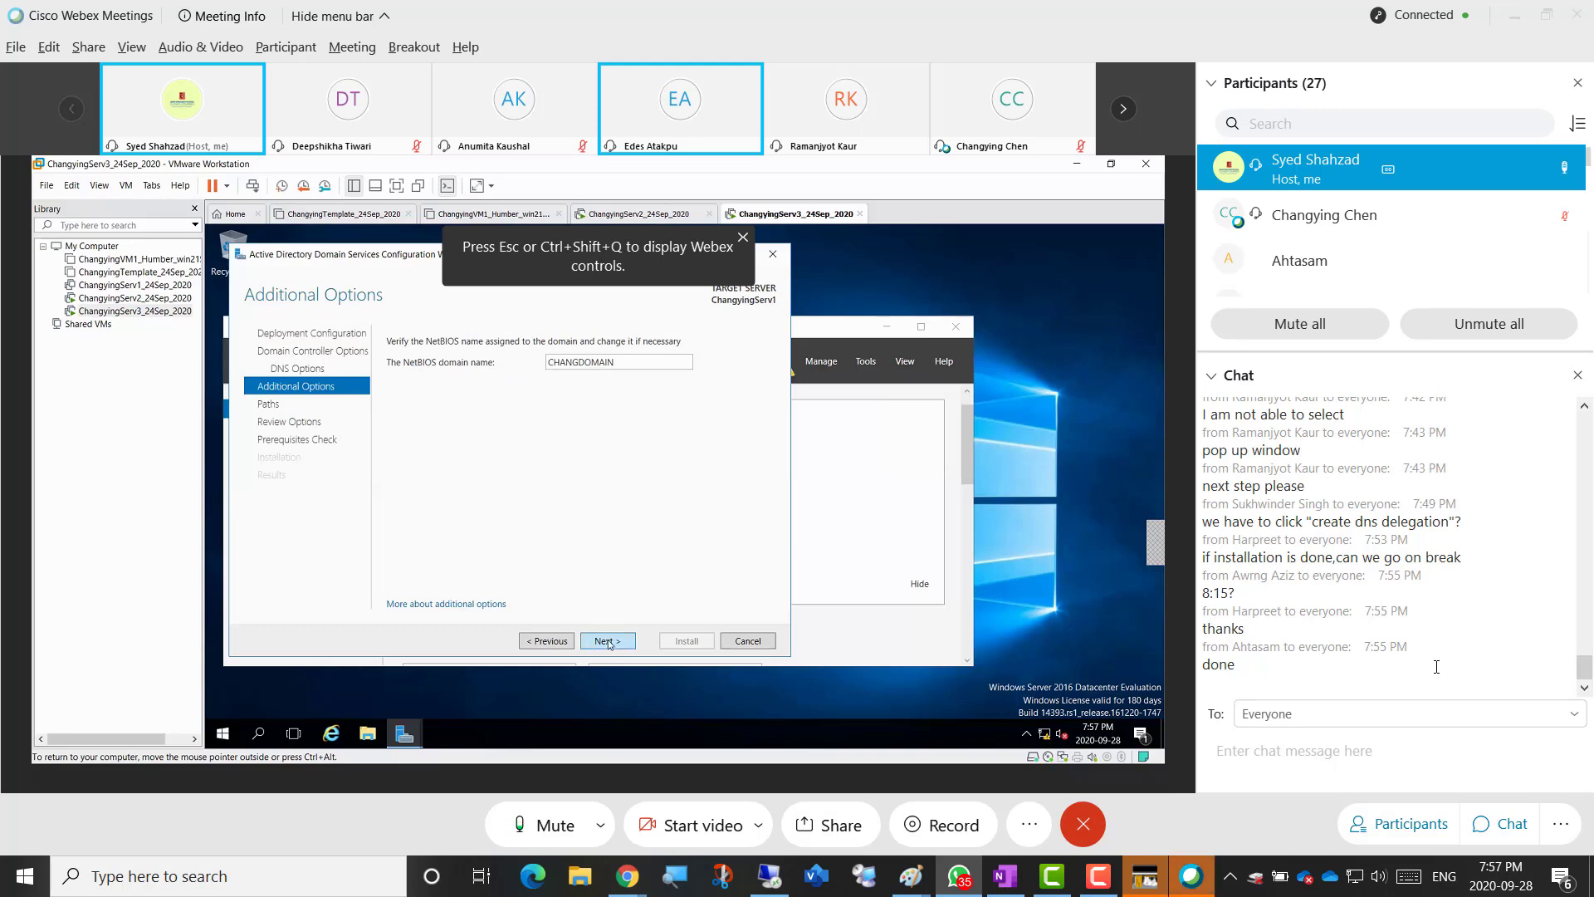
{"action": "left_click", "coordinate": [613, 646]}
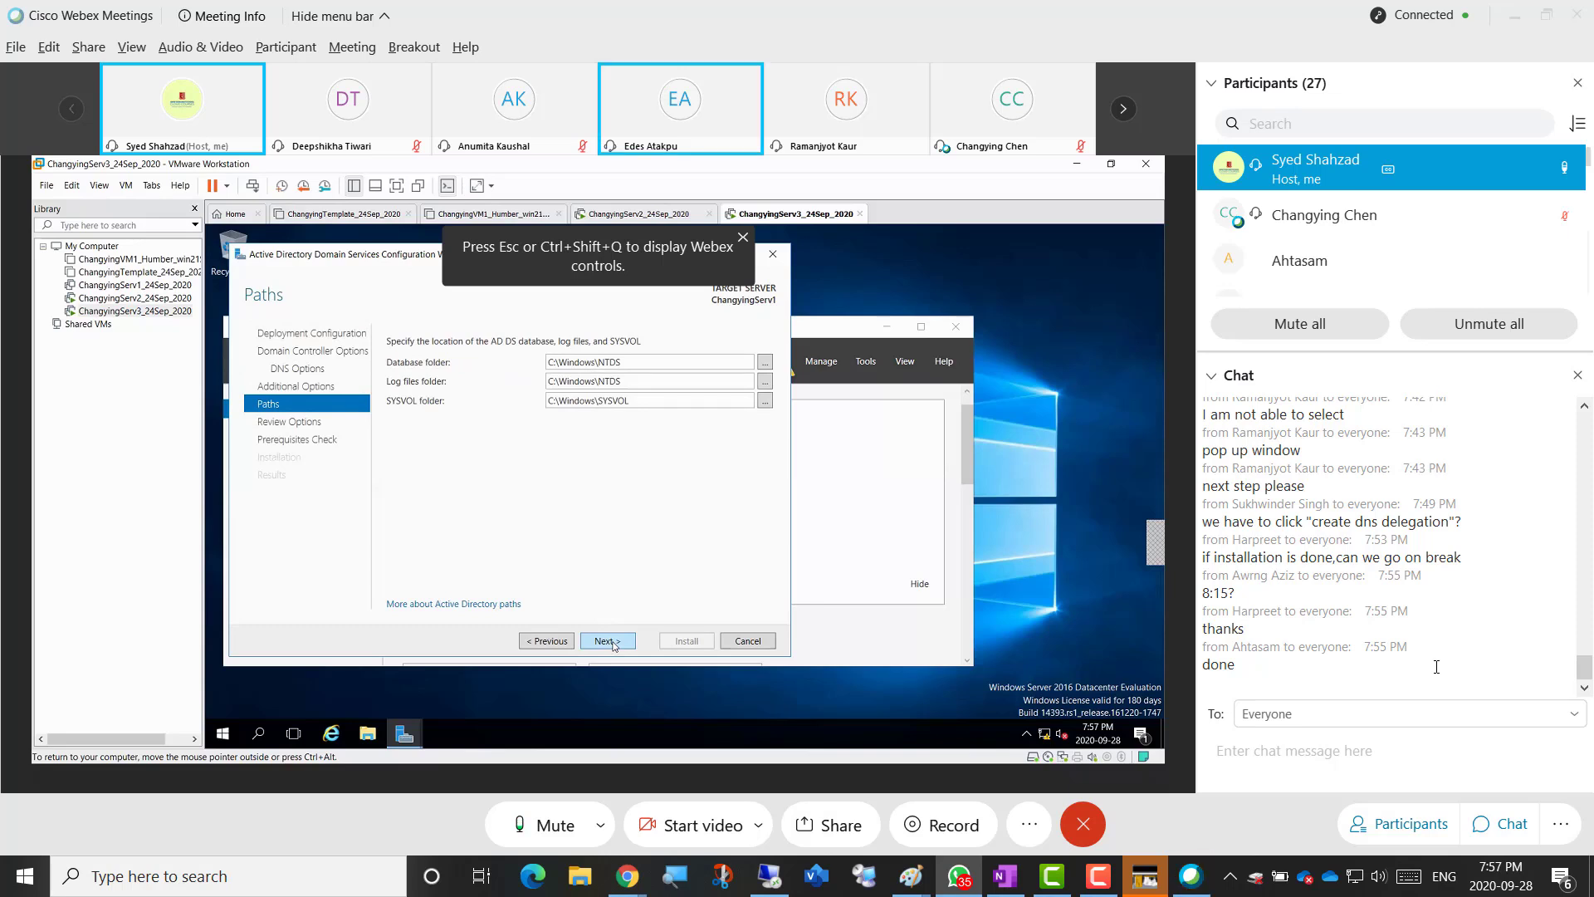
{"action": "left_click", "coordinate": [611, 642]}
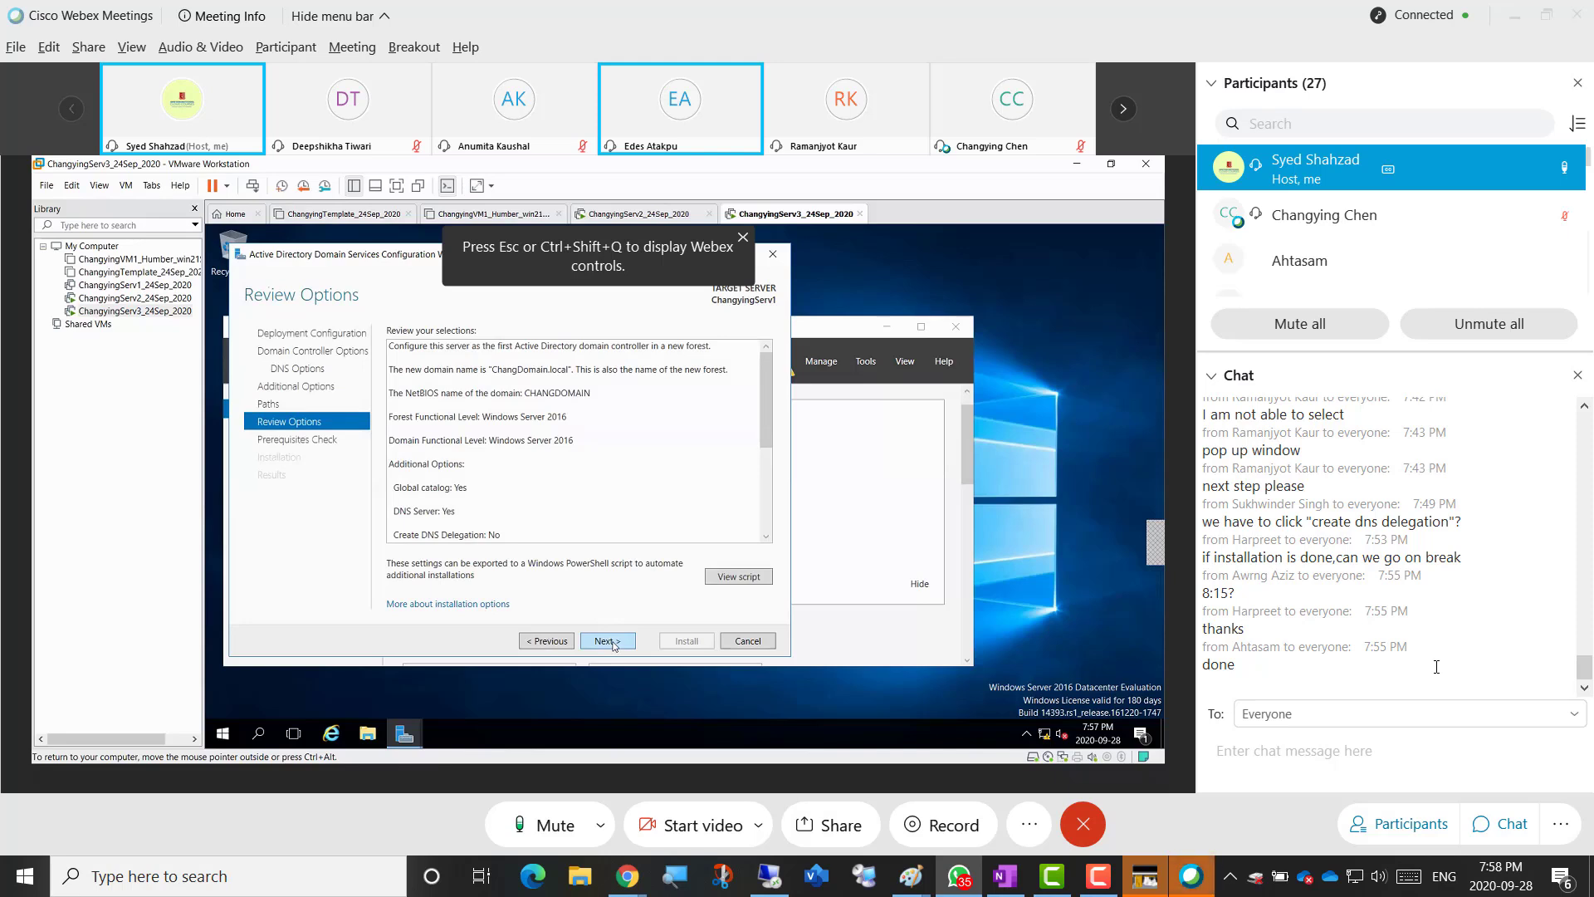
{"action": "left_click", "coordinate": [611, 642]}
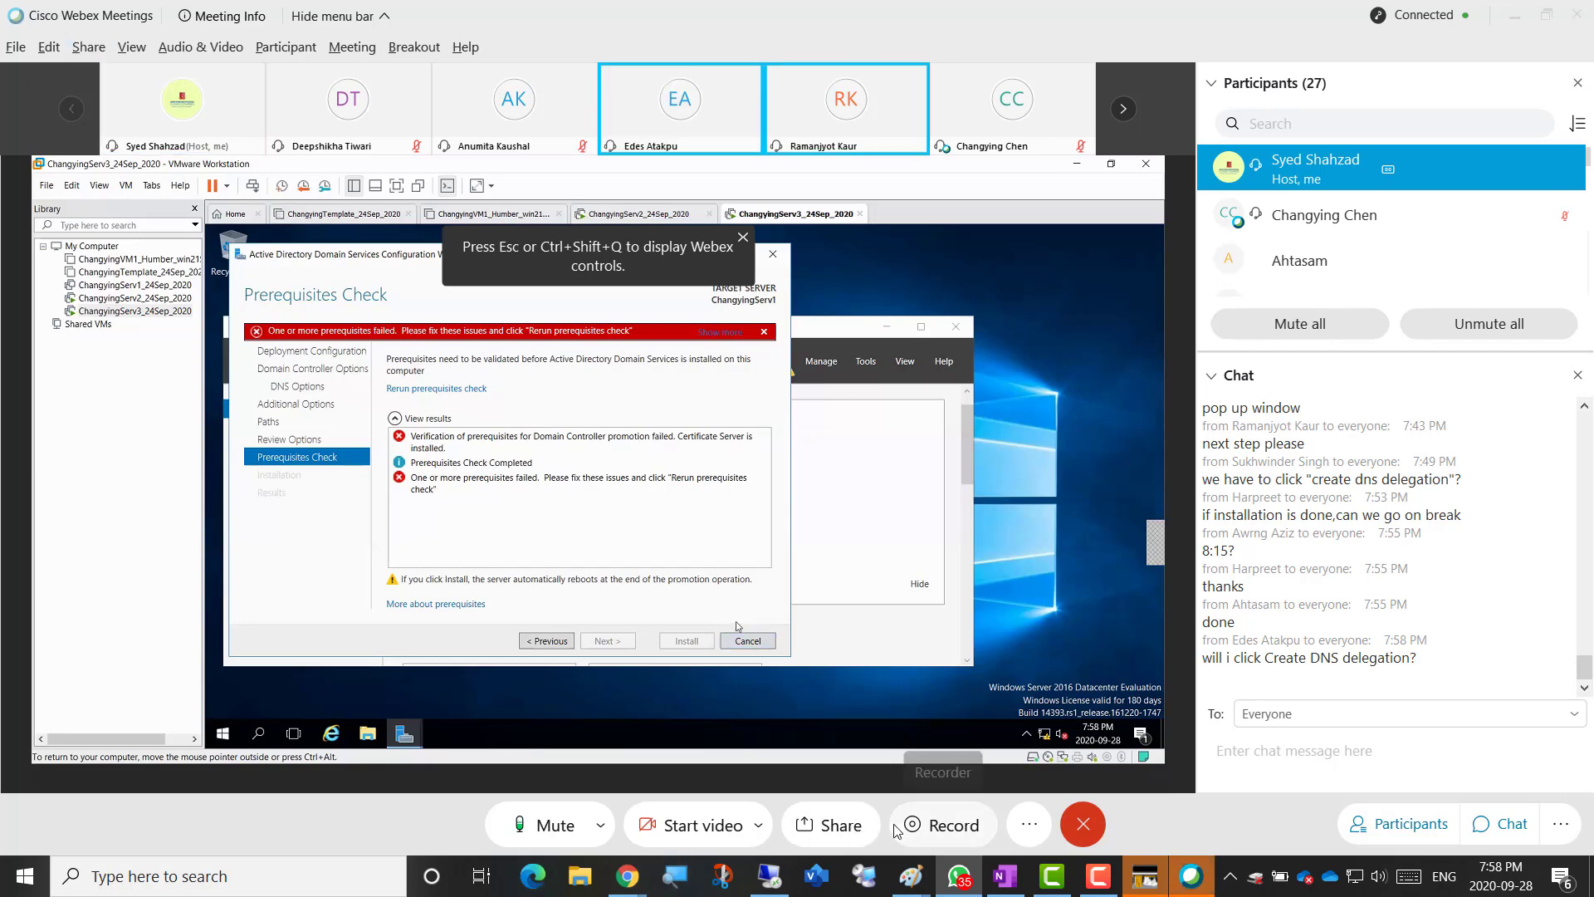
- Share your own Screen 1 in the meeting instead of viewing the student's screen
{"action": "left_click", "coordinate": [853, 832]}
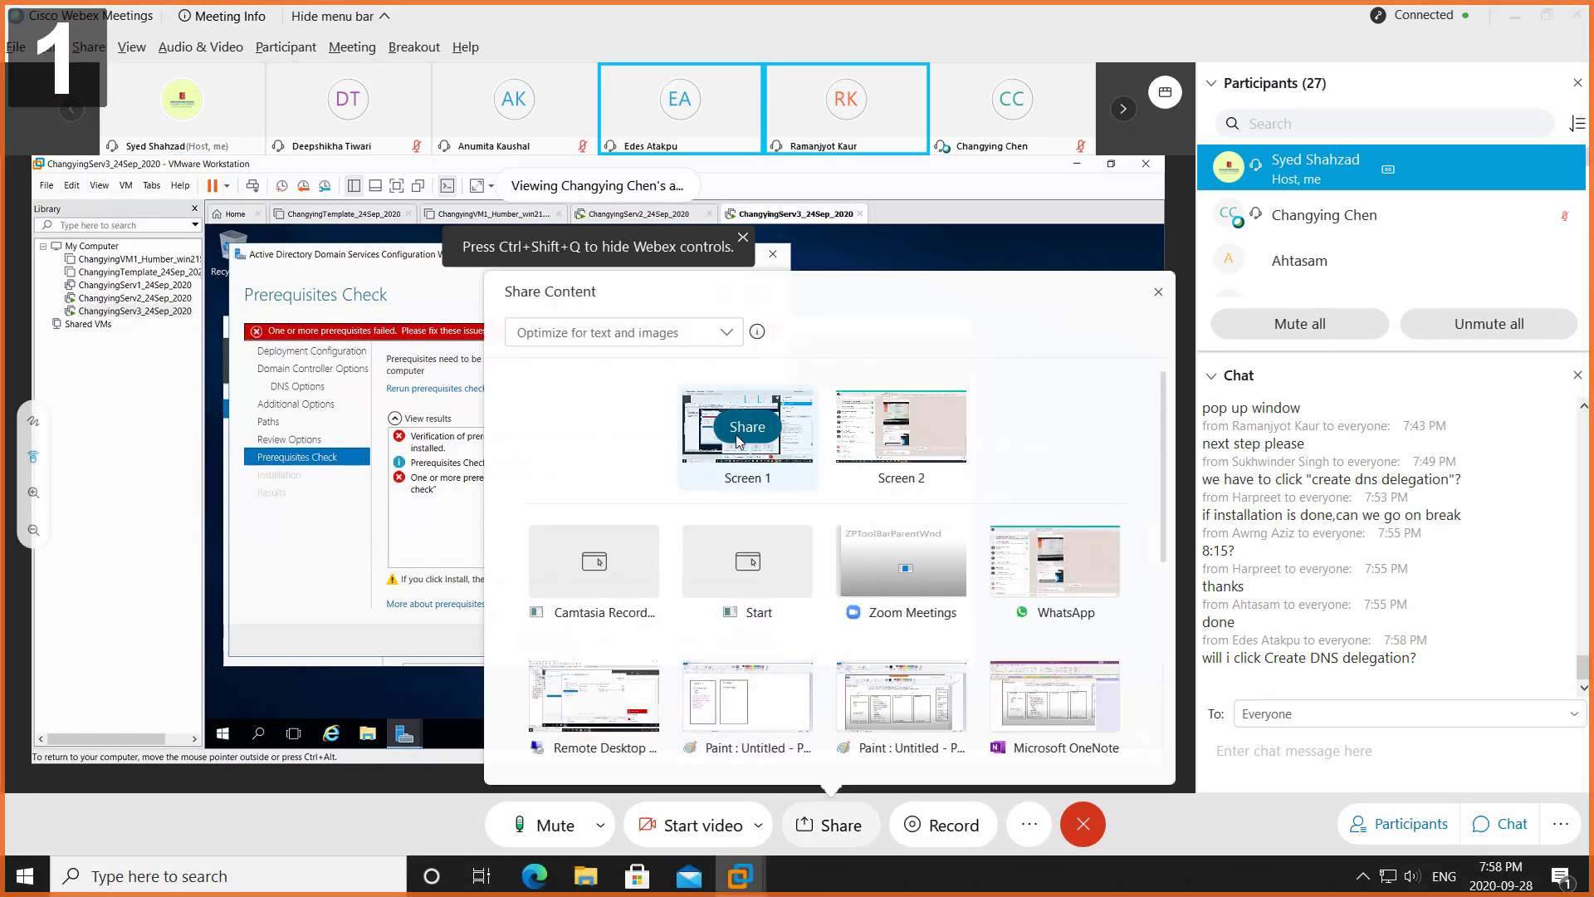
{"action": "left_click", "coordinate": [747, 425]}
{"action": "left_click", "coordinate": [782, 504]}
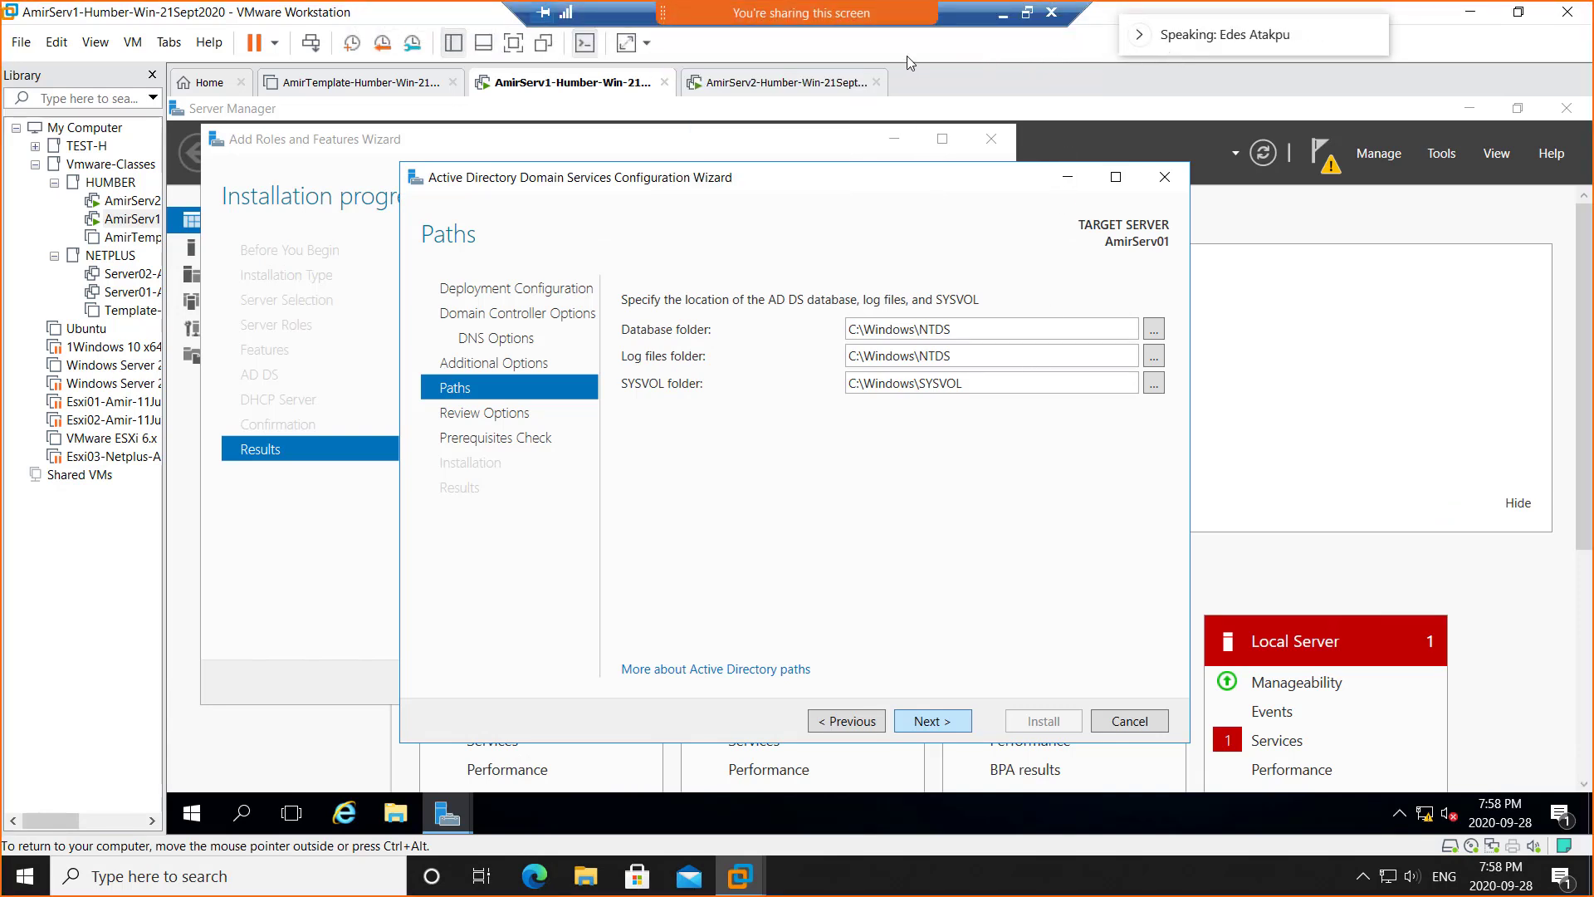
- Go back to the Additional Options page in AmirServ01's domain controller configuration wizard and check the meeting chat
{"action": "mouse_move", "coordinate": [899, 24]}
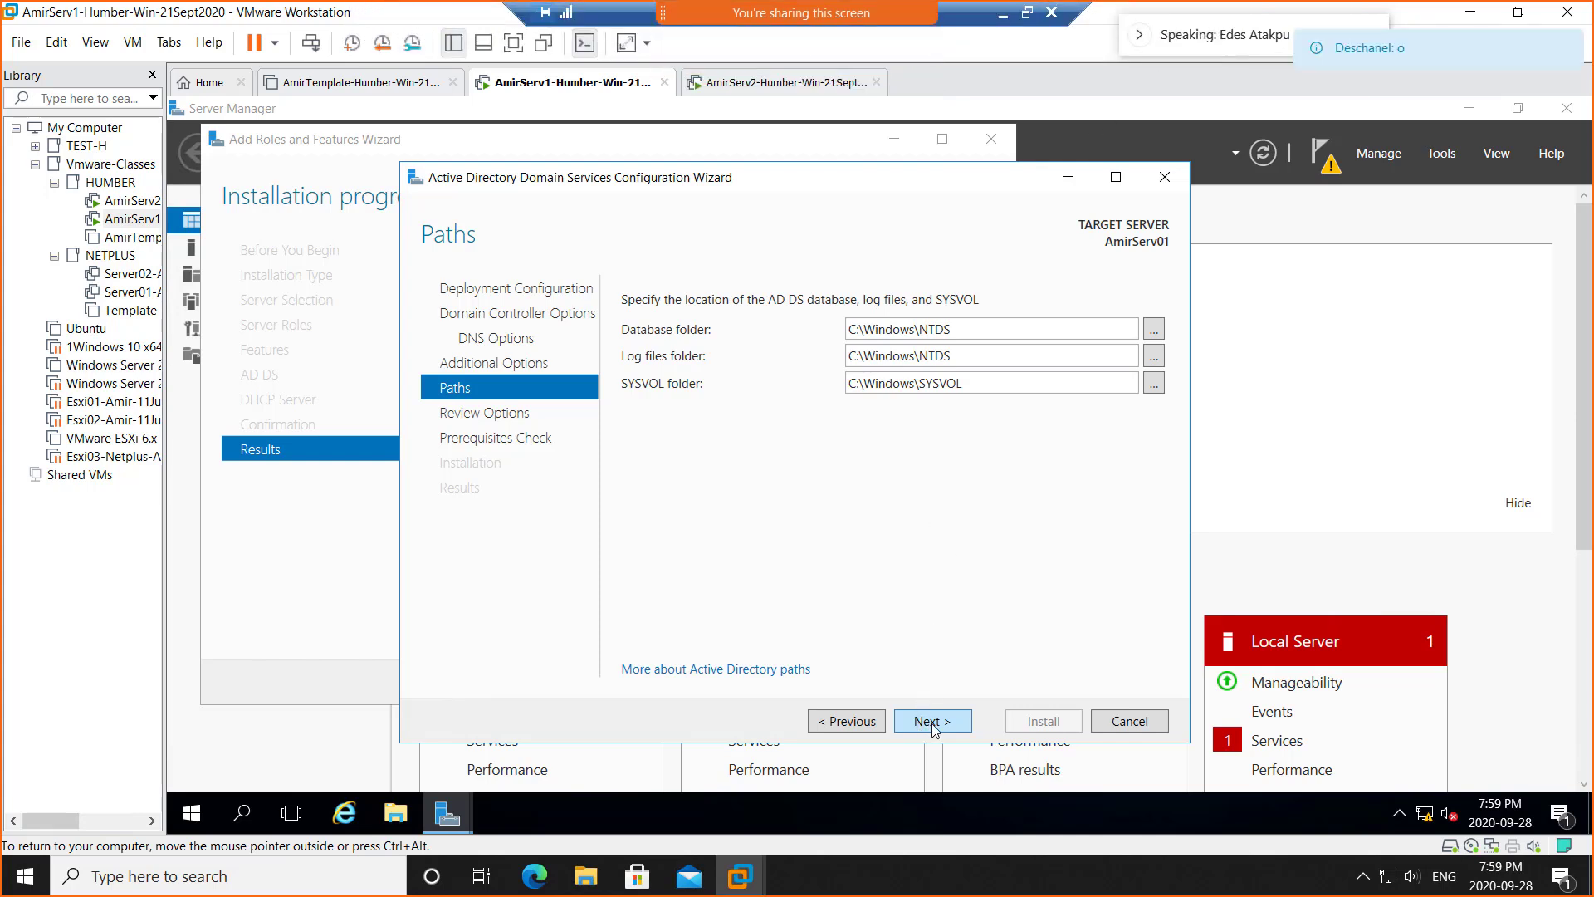
{"action": "left_click", "coordinate": [856, 723]}
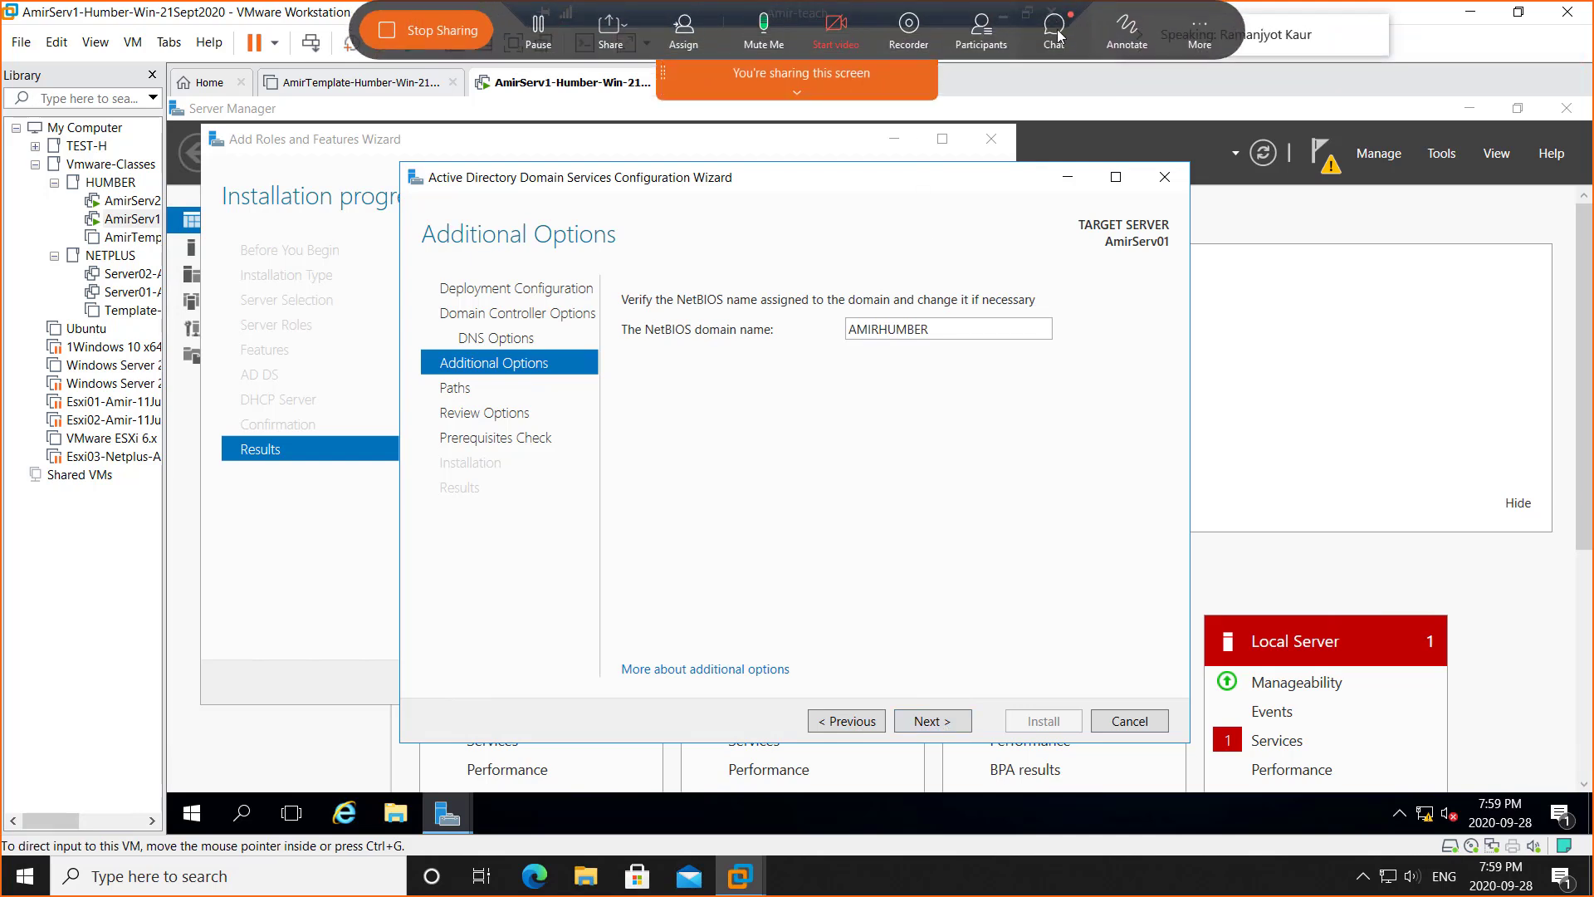
{"action": "left_click", "coordinate": [1054, 34]}
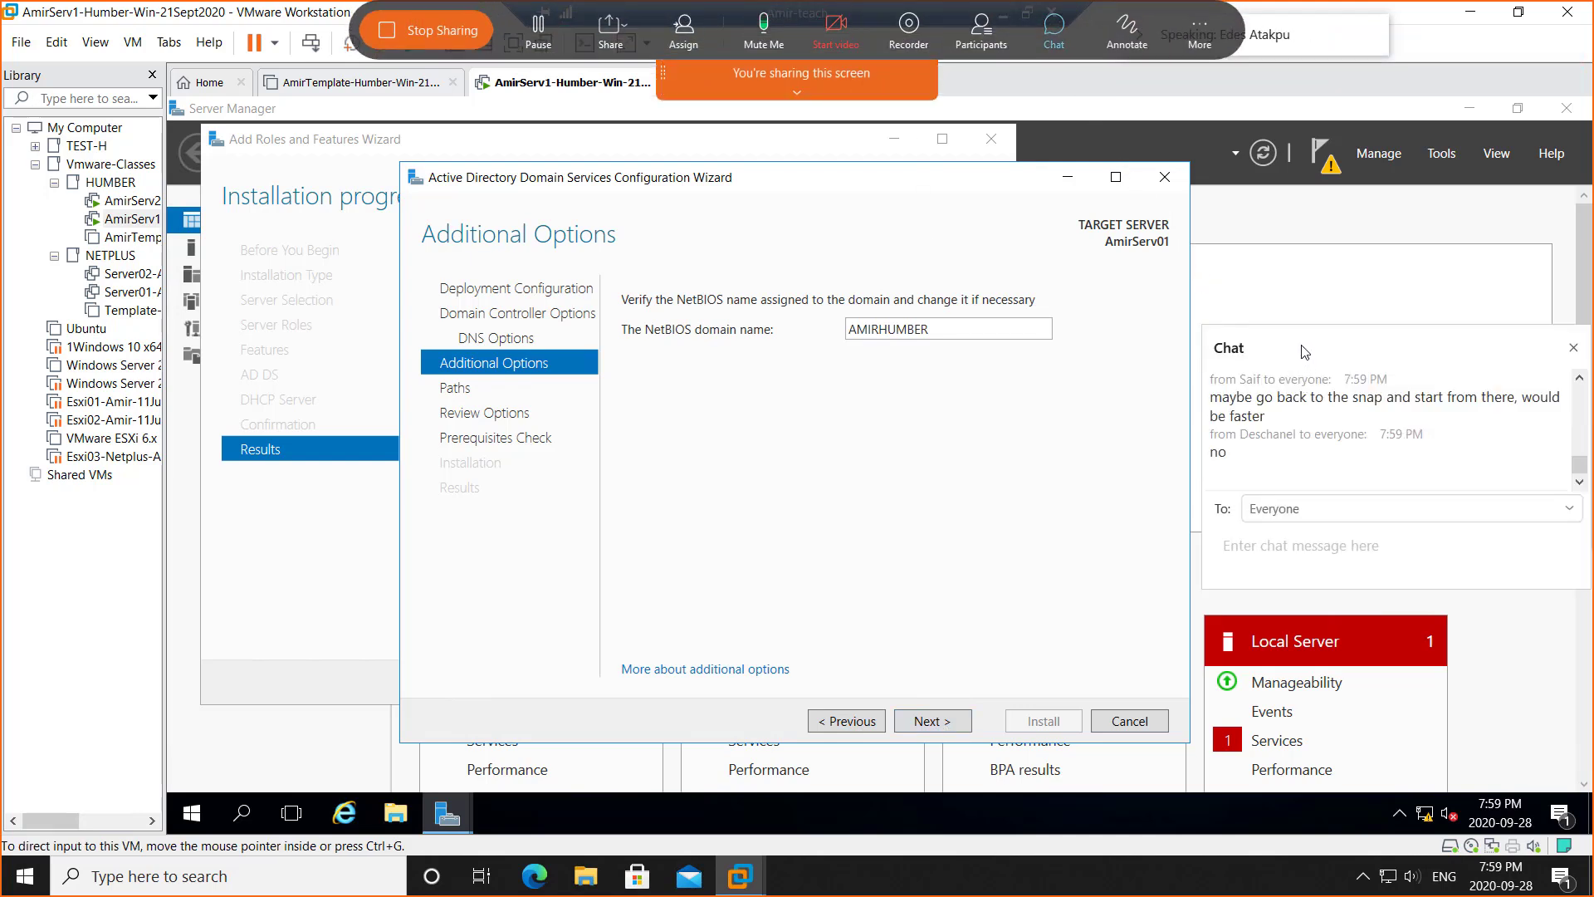
{"action": "left_click", "coordinate": [1573, 348]}
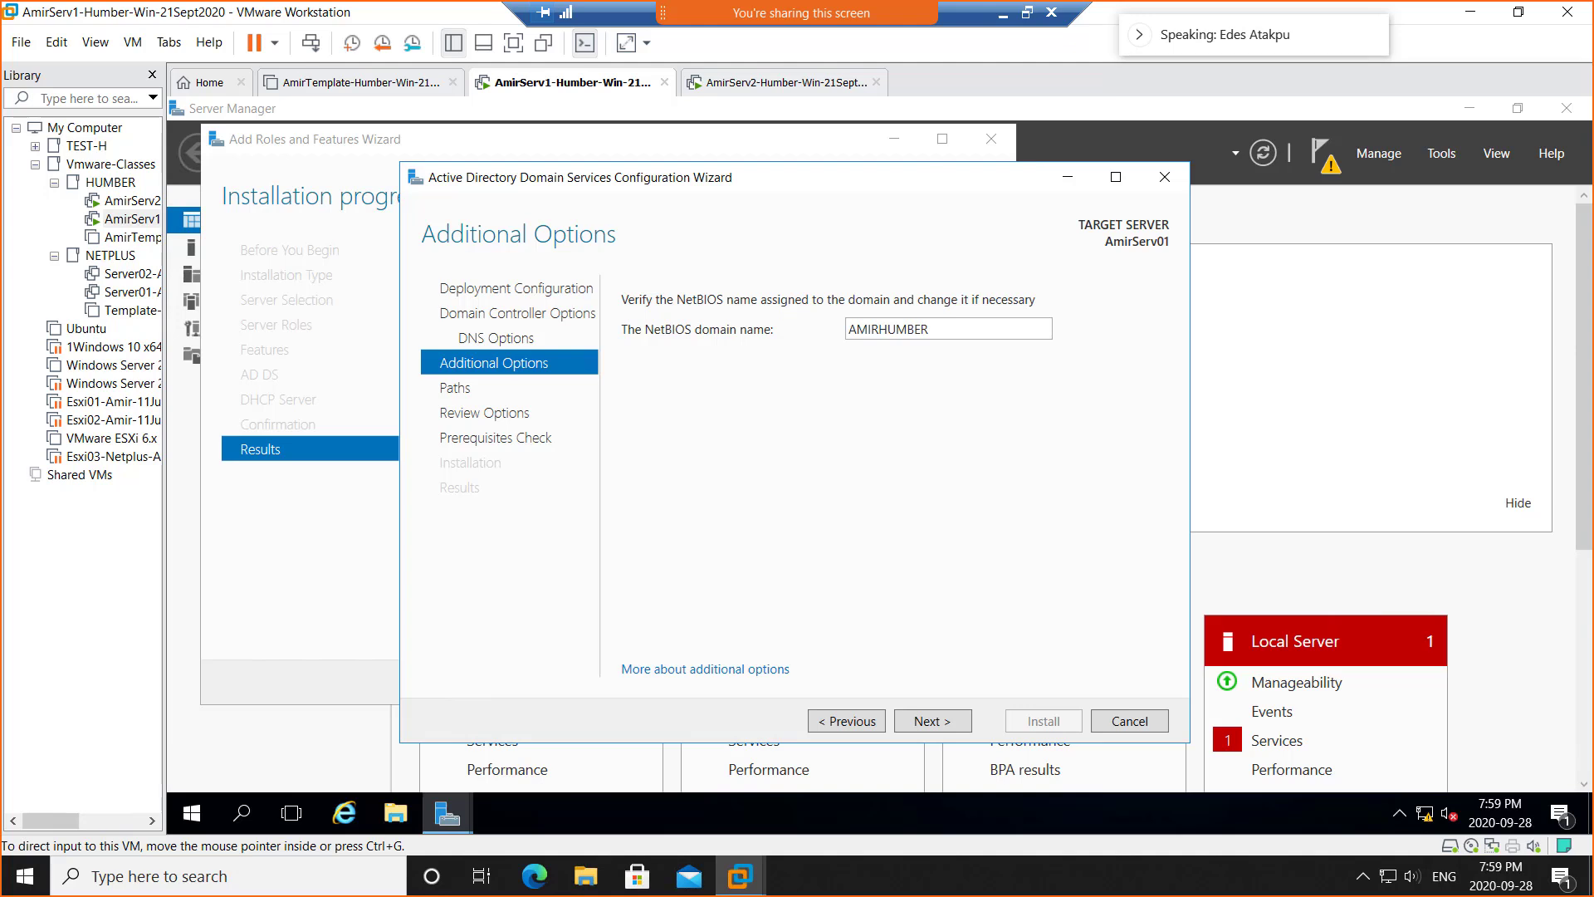
- Advance through the Paths and Review Options pages to start AmirServ01's prerequisites check
{"action": "left_click", "coordinate": [932, 722]}
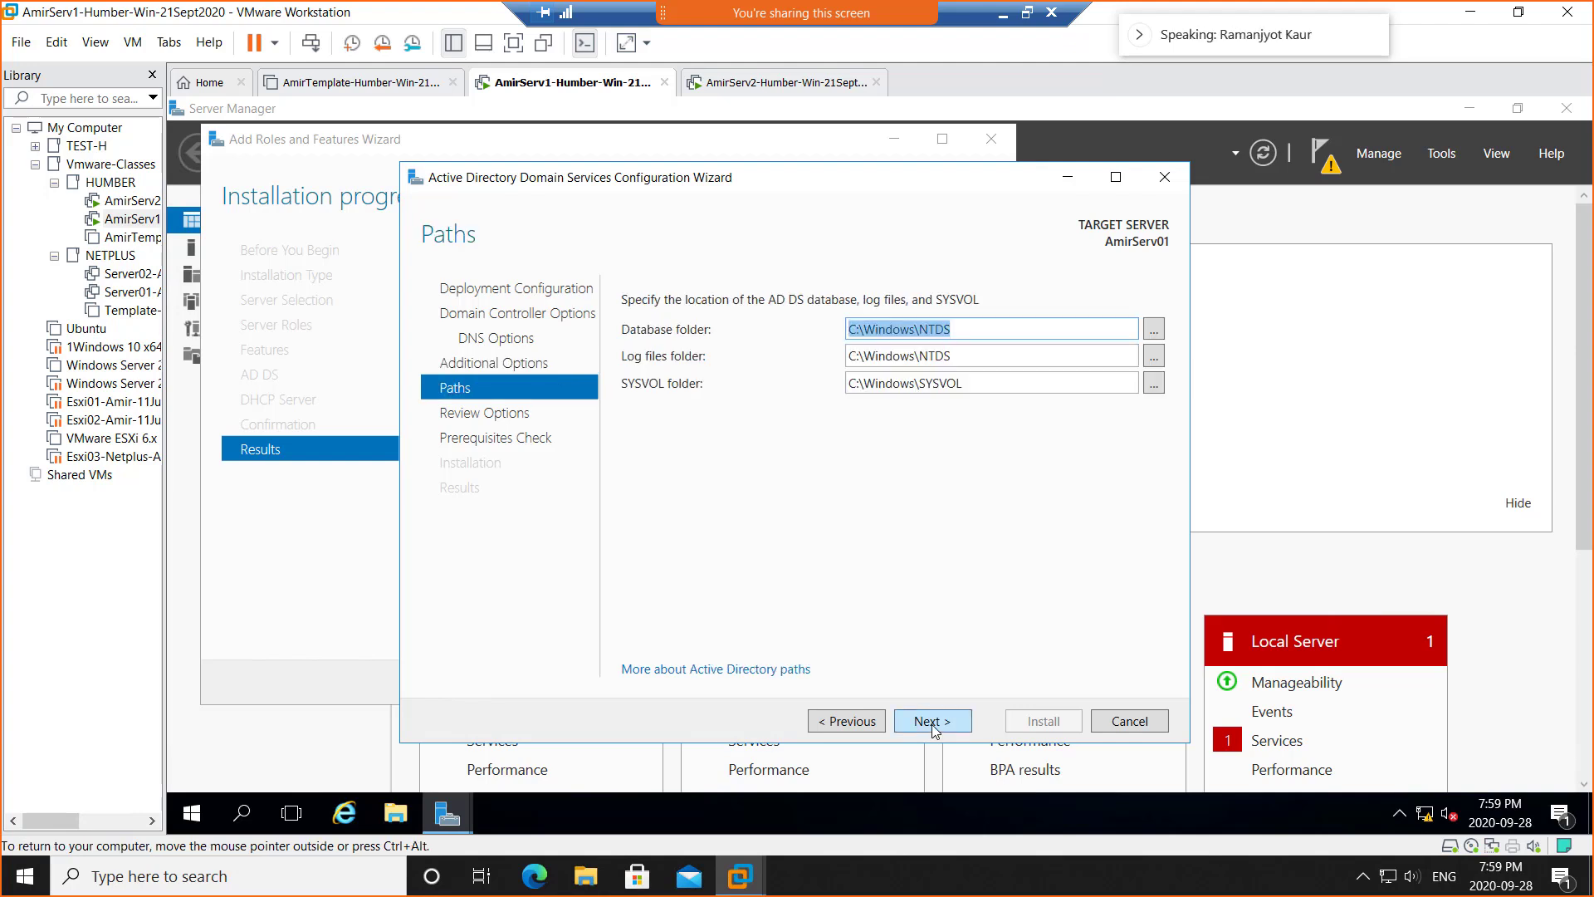
{"action": "left_click", "coordinate": [932, 724]}
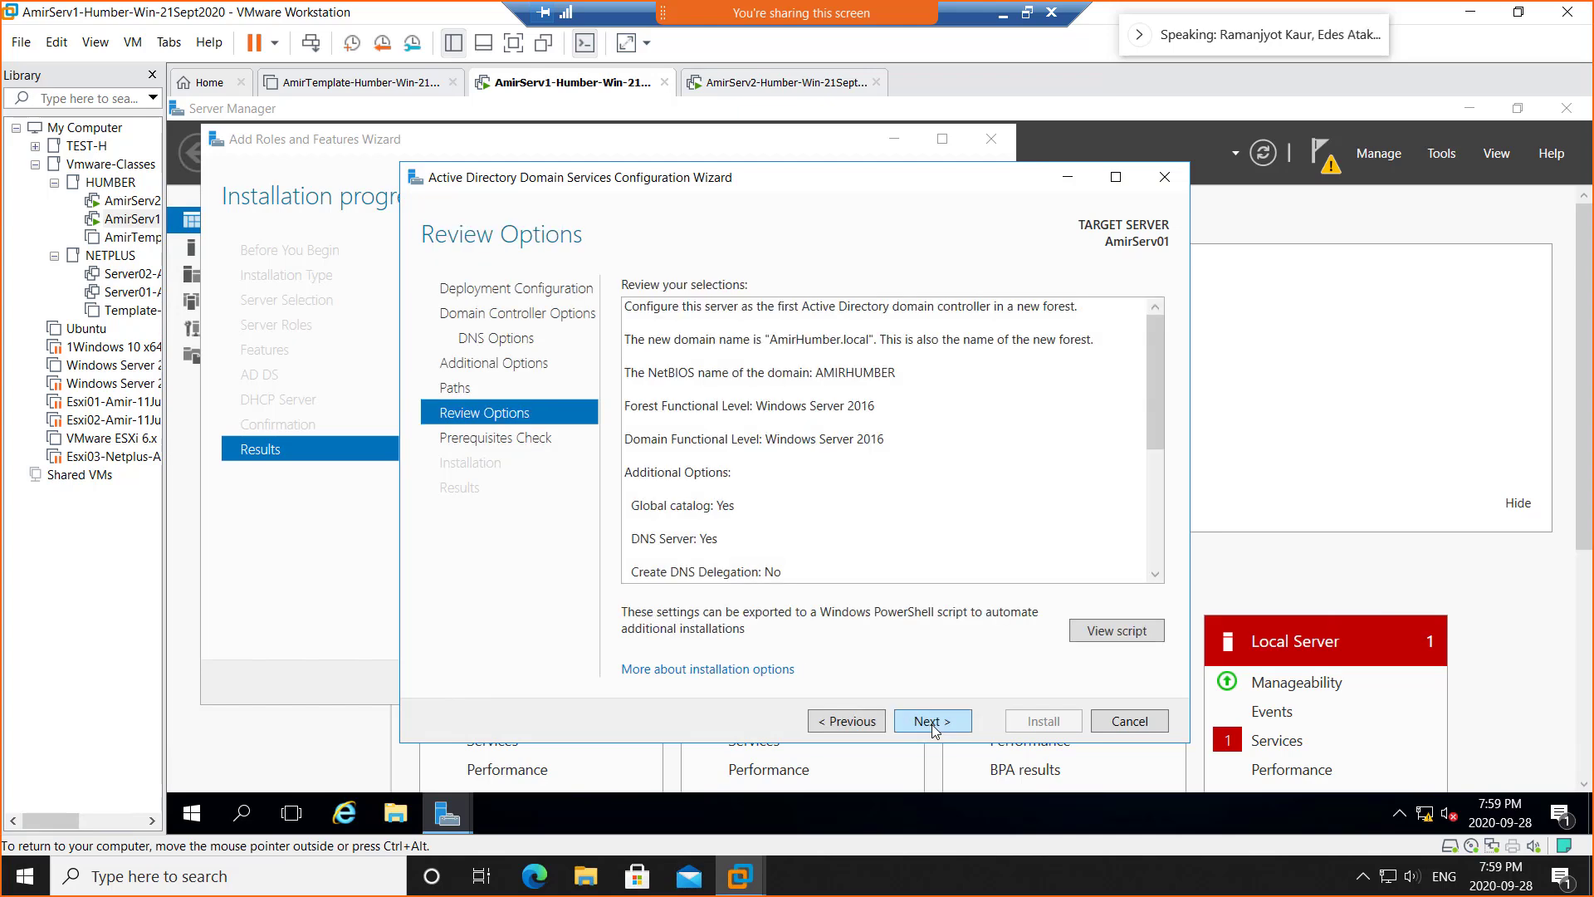
{"action": "left_click", "coordinate": [941, 723]}
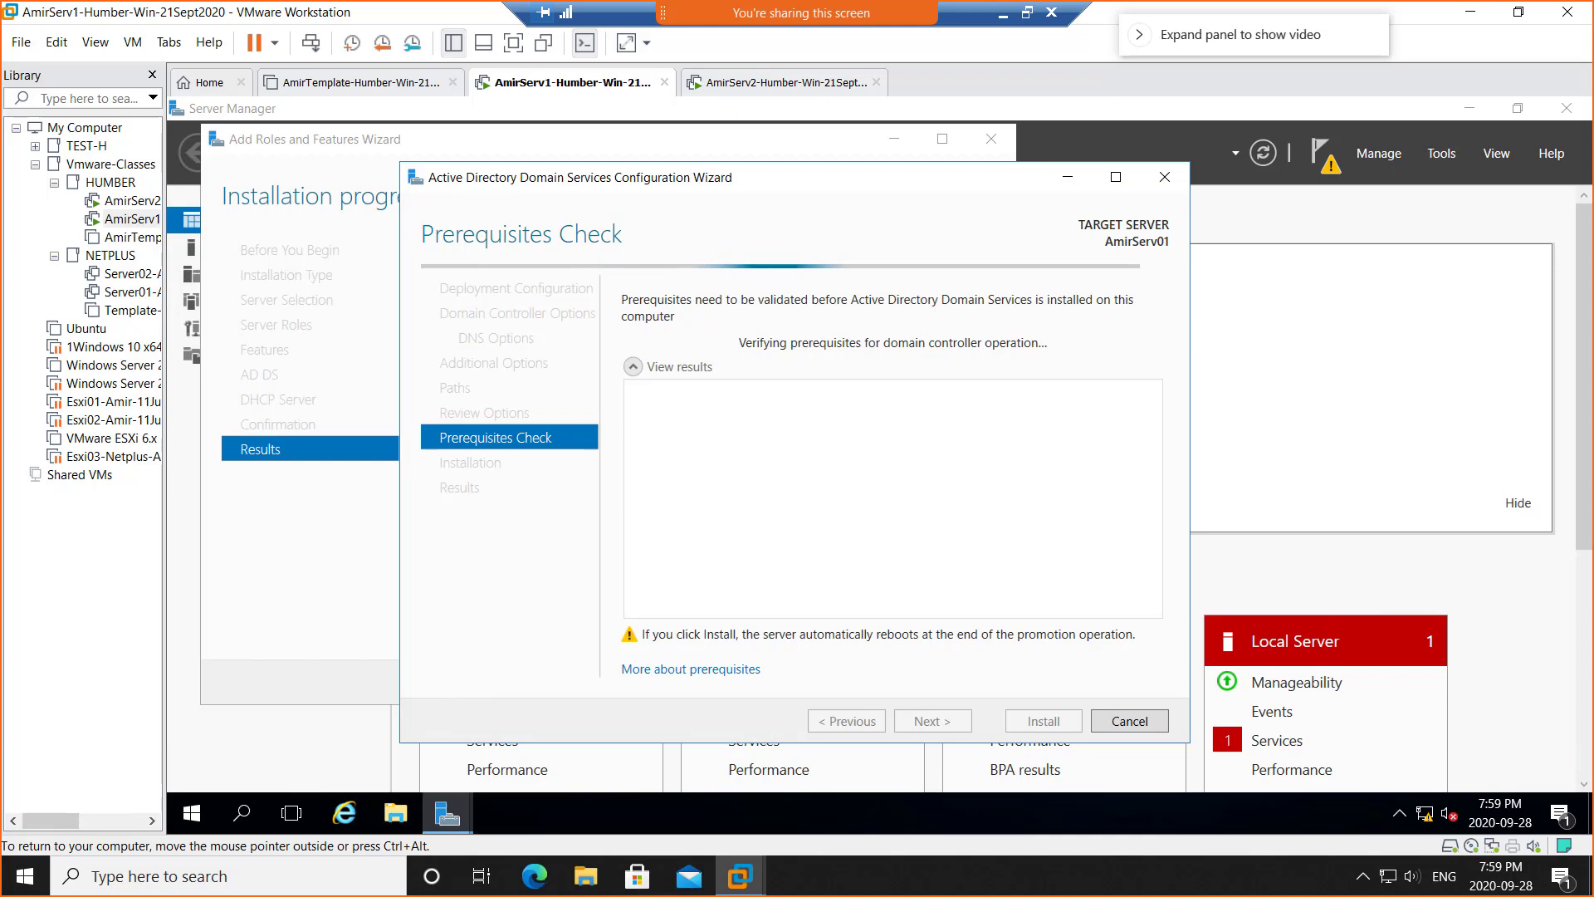
- Open the meeting participants list and close it again
{"action": "mouse_move", "coordinate": [916, 30]}
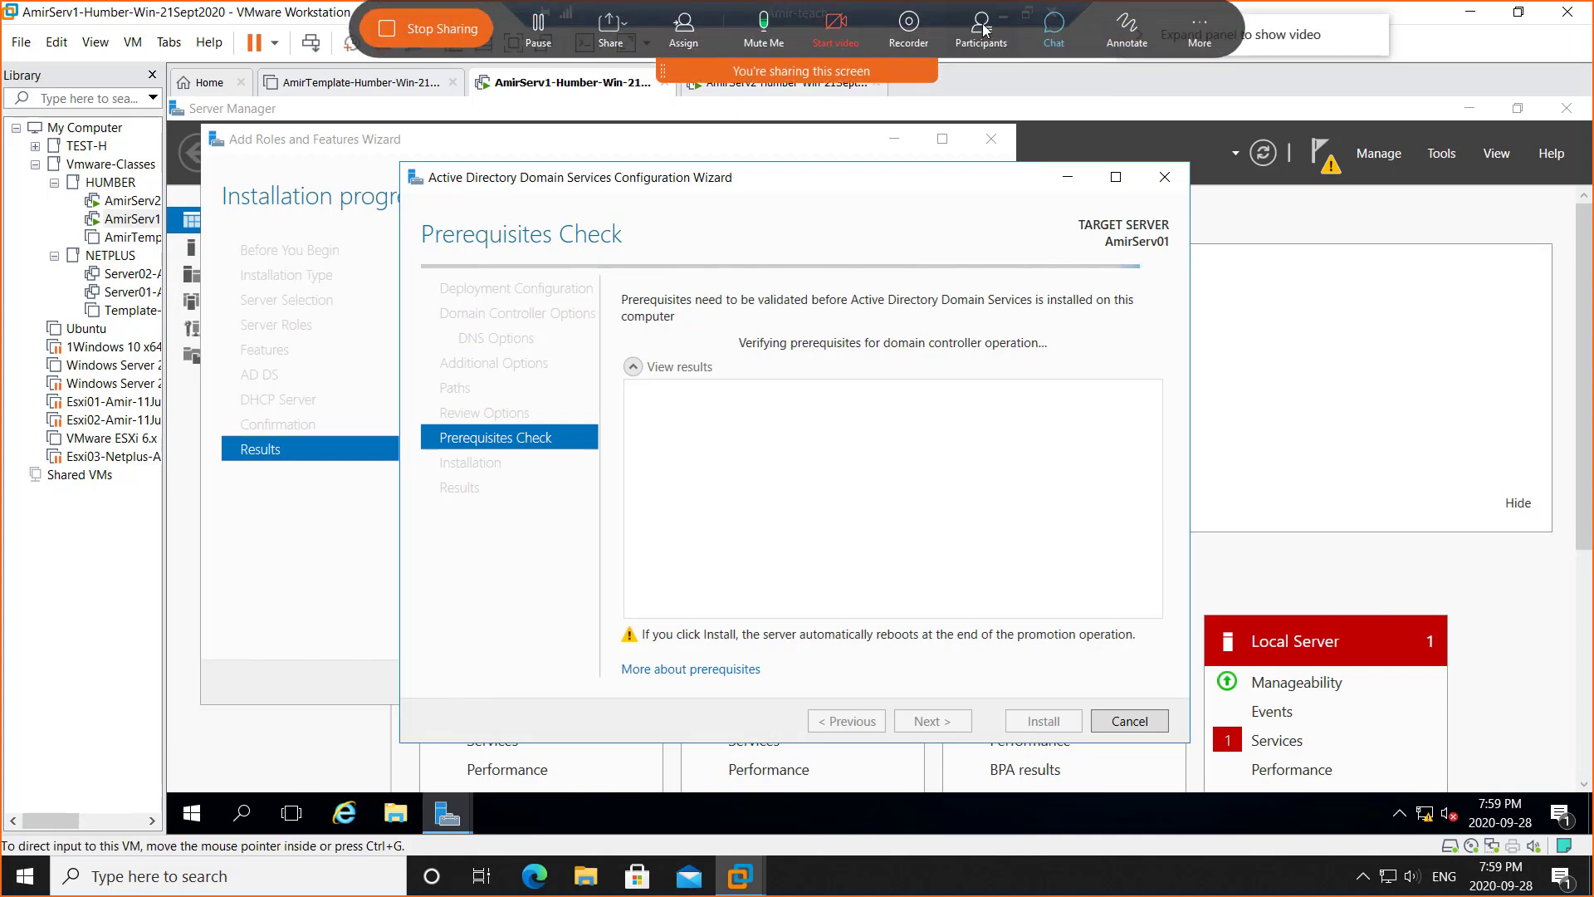
{"action": "left_click", "coordinate": [982, 32]}
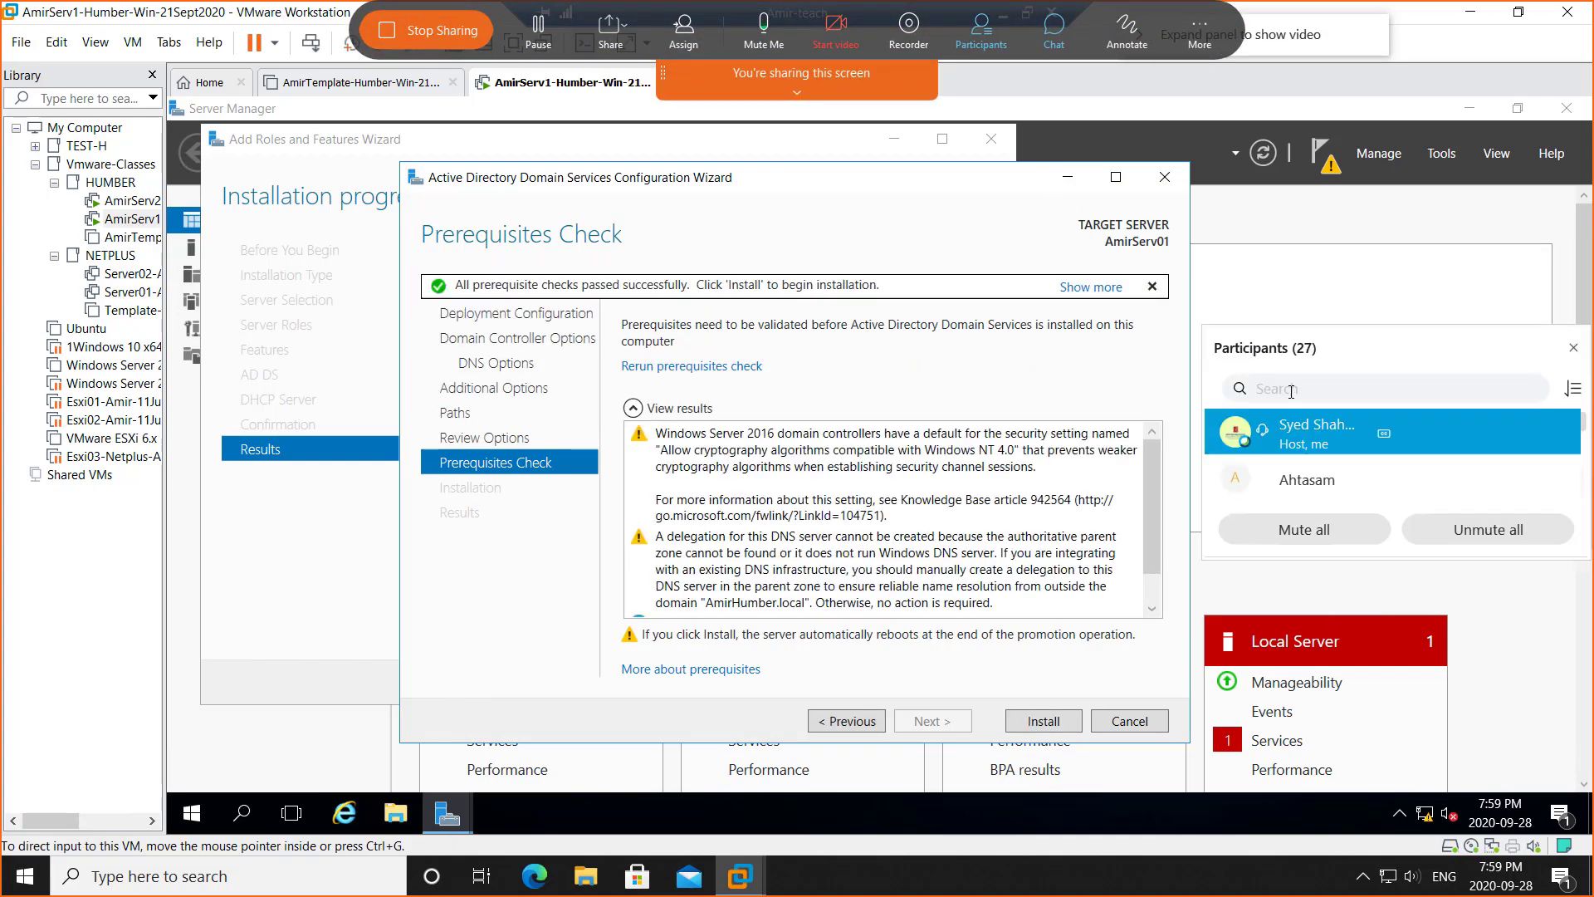
{"action": "left_click", "coordinate": [1573, 348]}
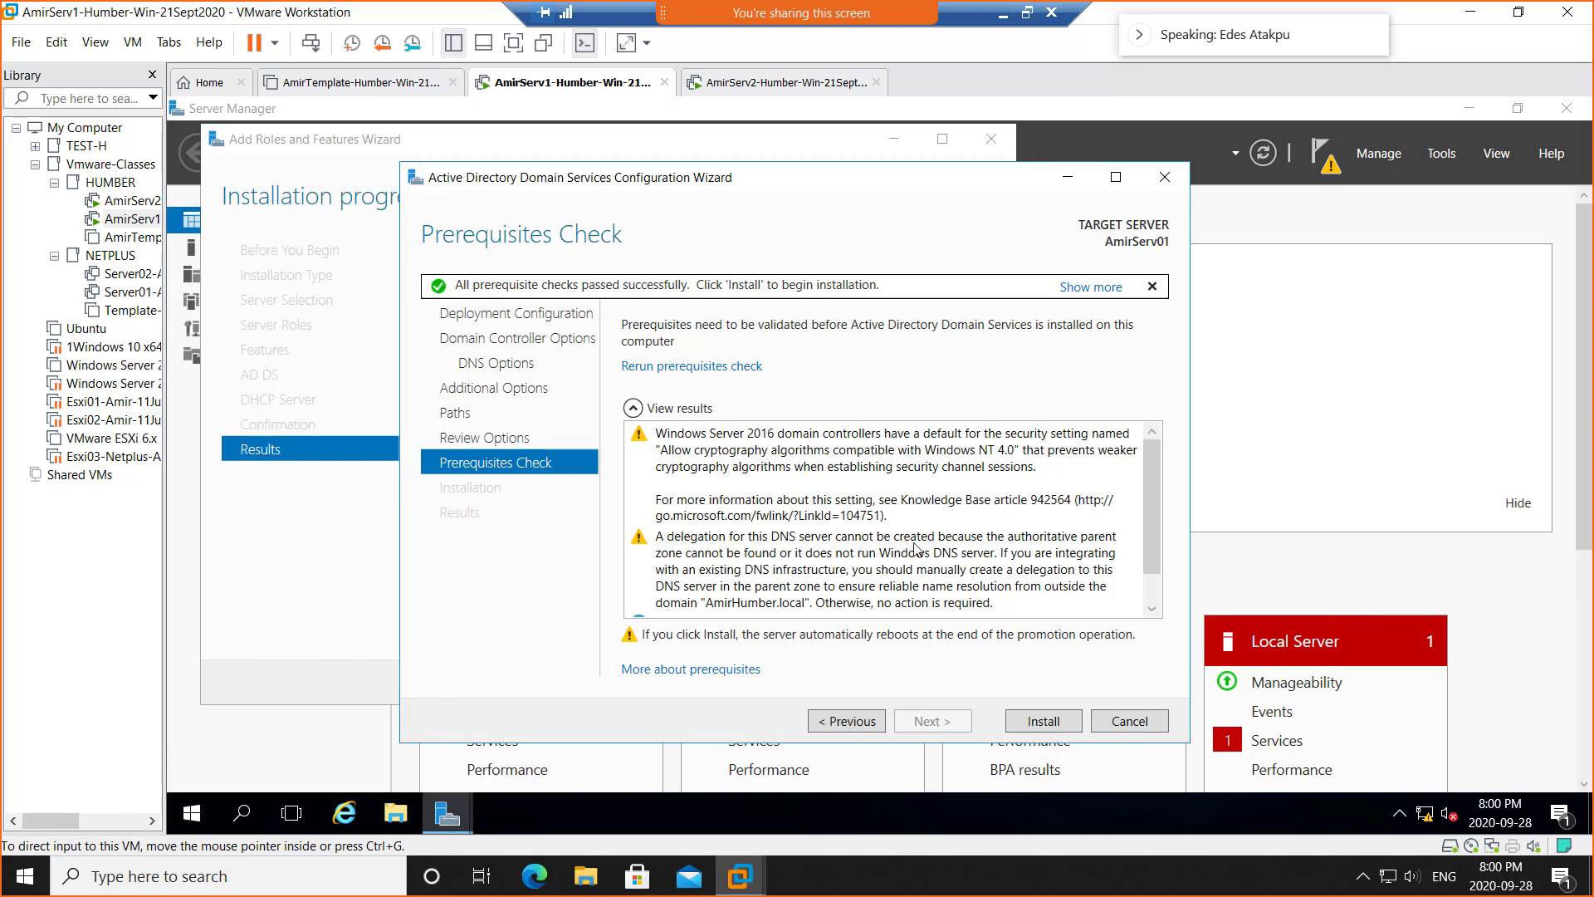
- Start the domain controller installation on AmirServ01 and leave the full-screen VM view
{"action": "left_click", "coordinate": [1043, 722]}
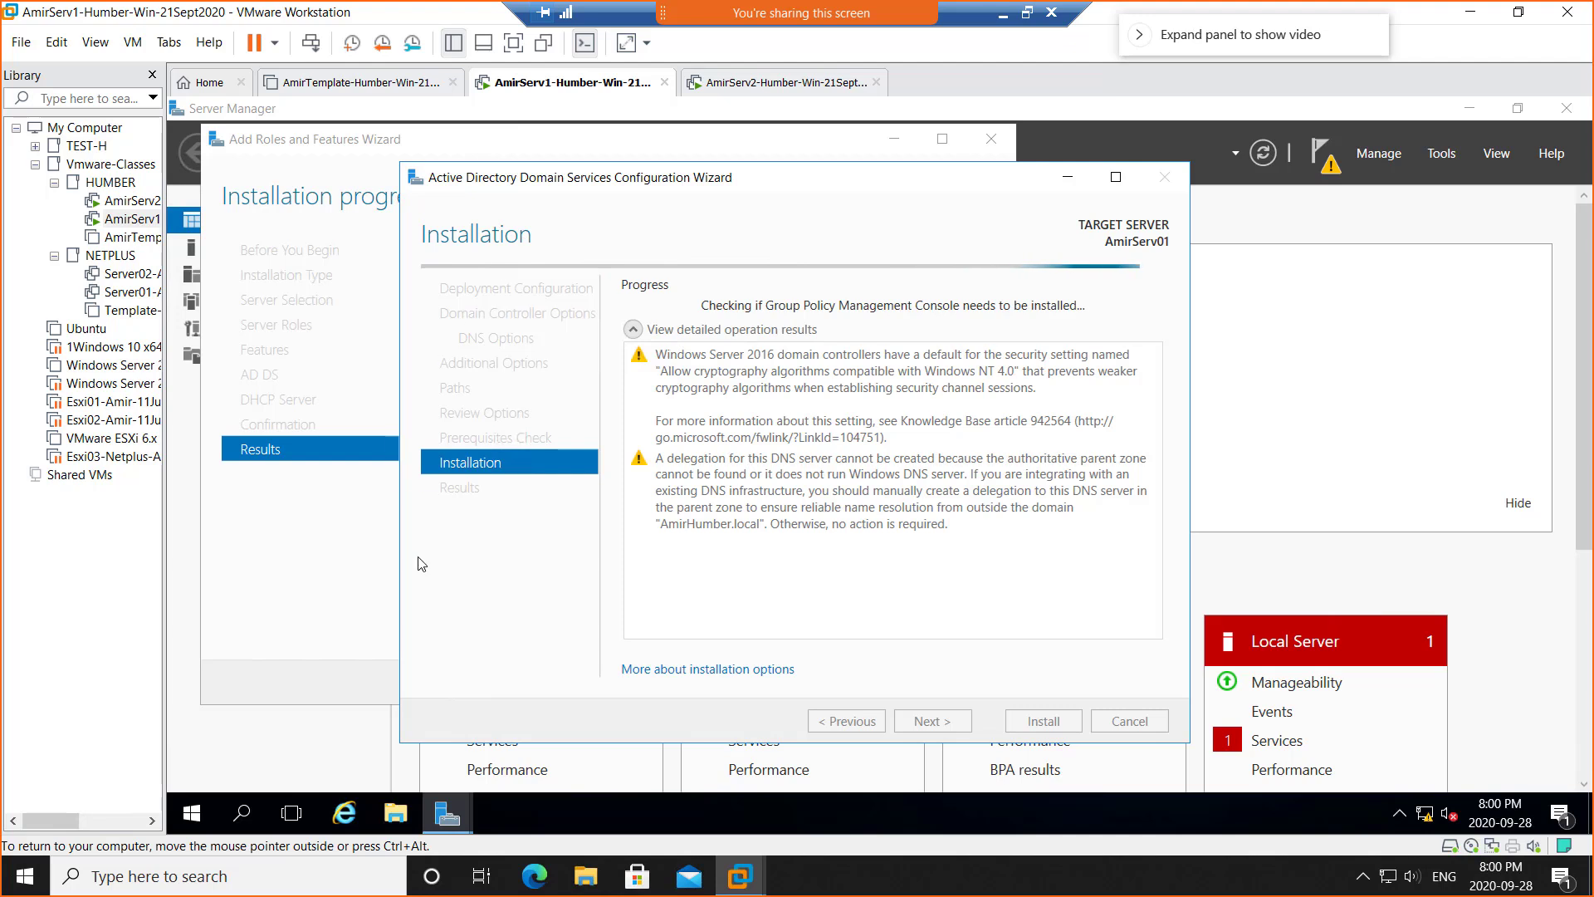
{"action": "left_click", "coordinate": [1027, 15]}
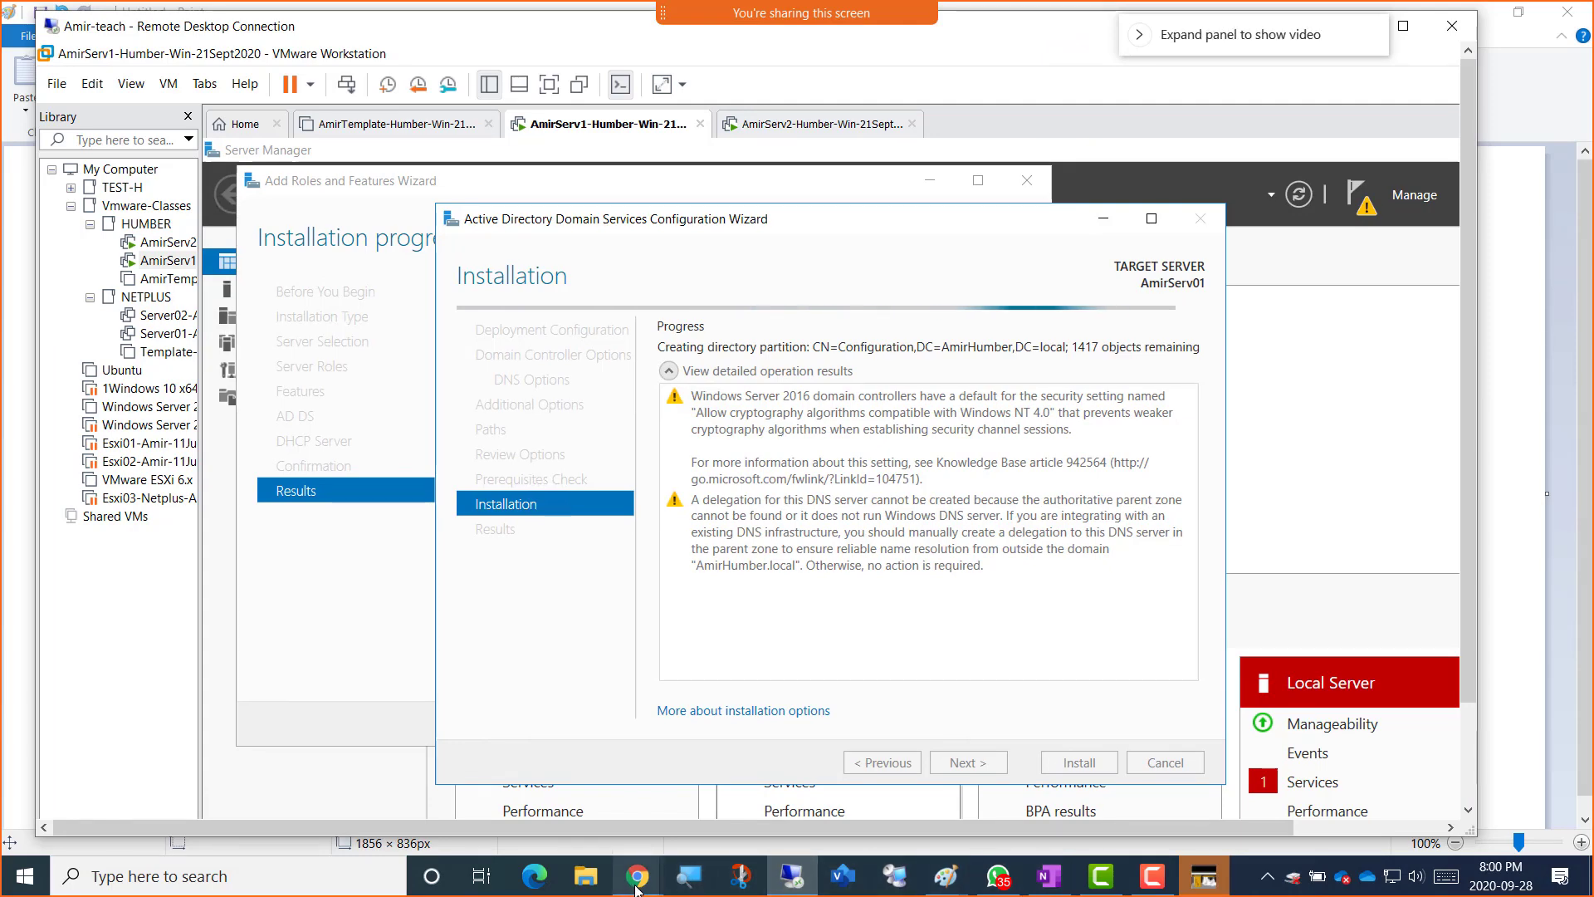
- Switch to the OneNote notes and add the line "---------------BREAK-----------Class starts 8:15---------------"
{"action": "left_click", "coordinate": [1046, 876]}
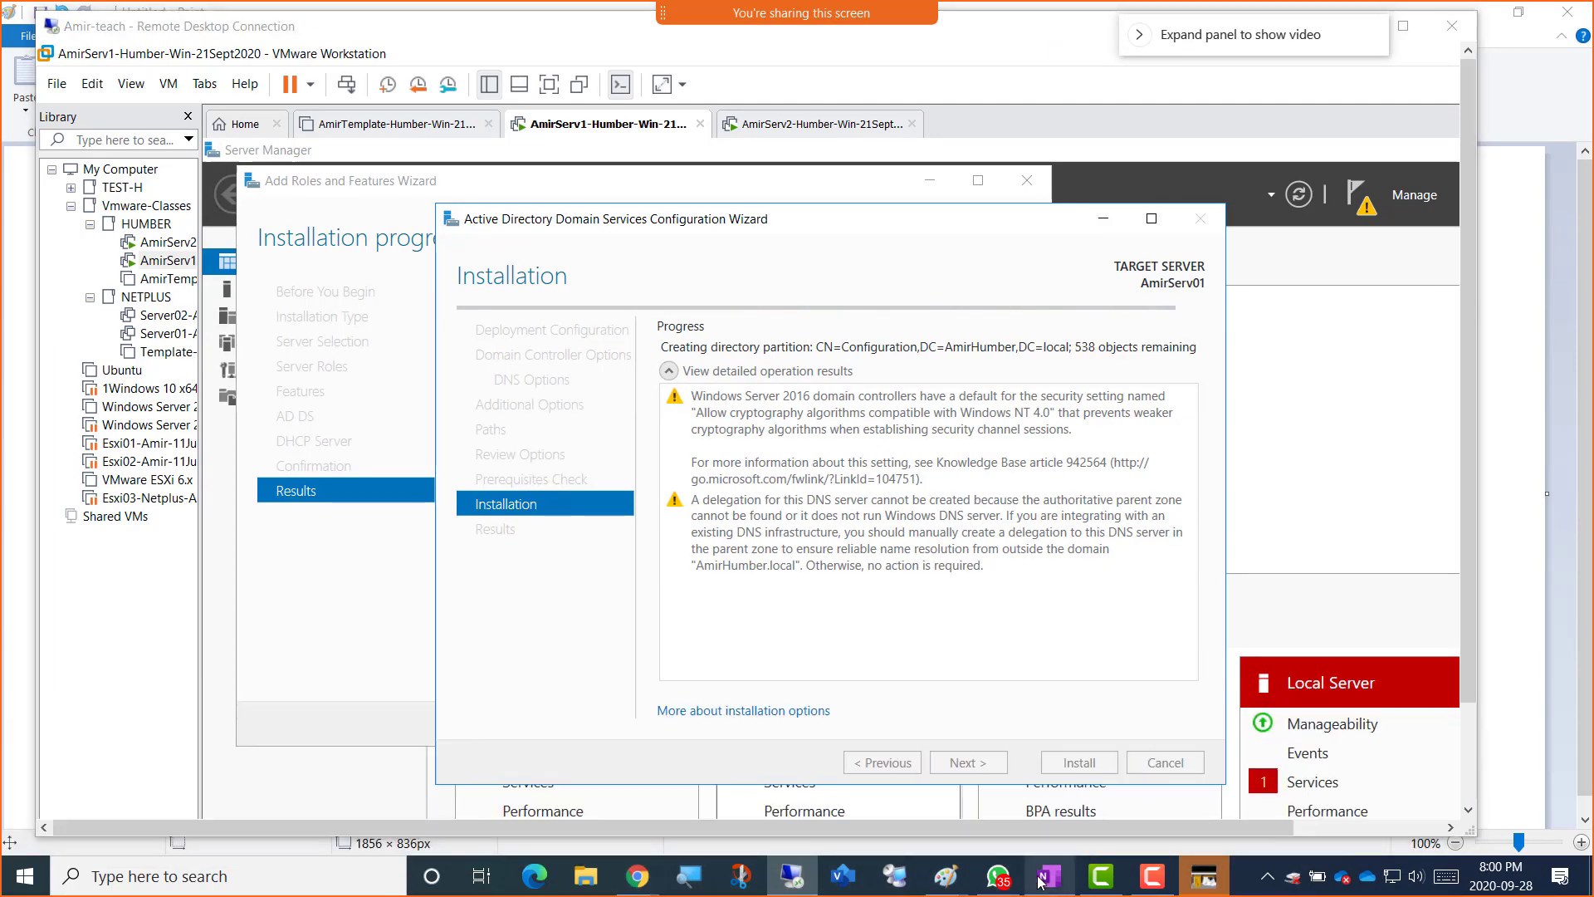
{"action": "type", "text": "- "}
{"action": "type", "text": "BREA"}
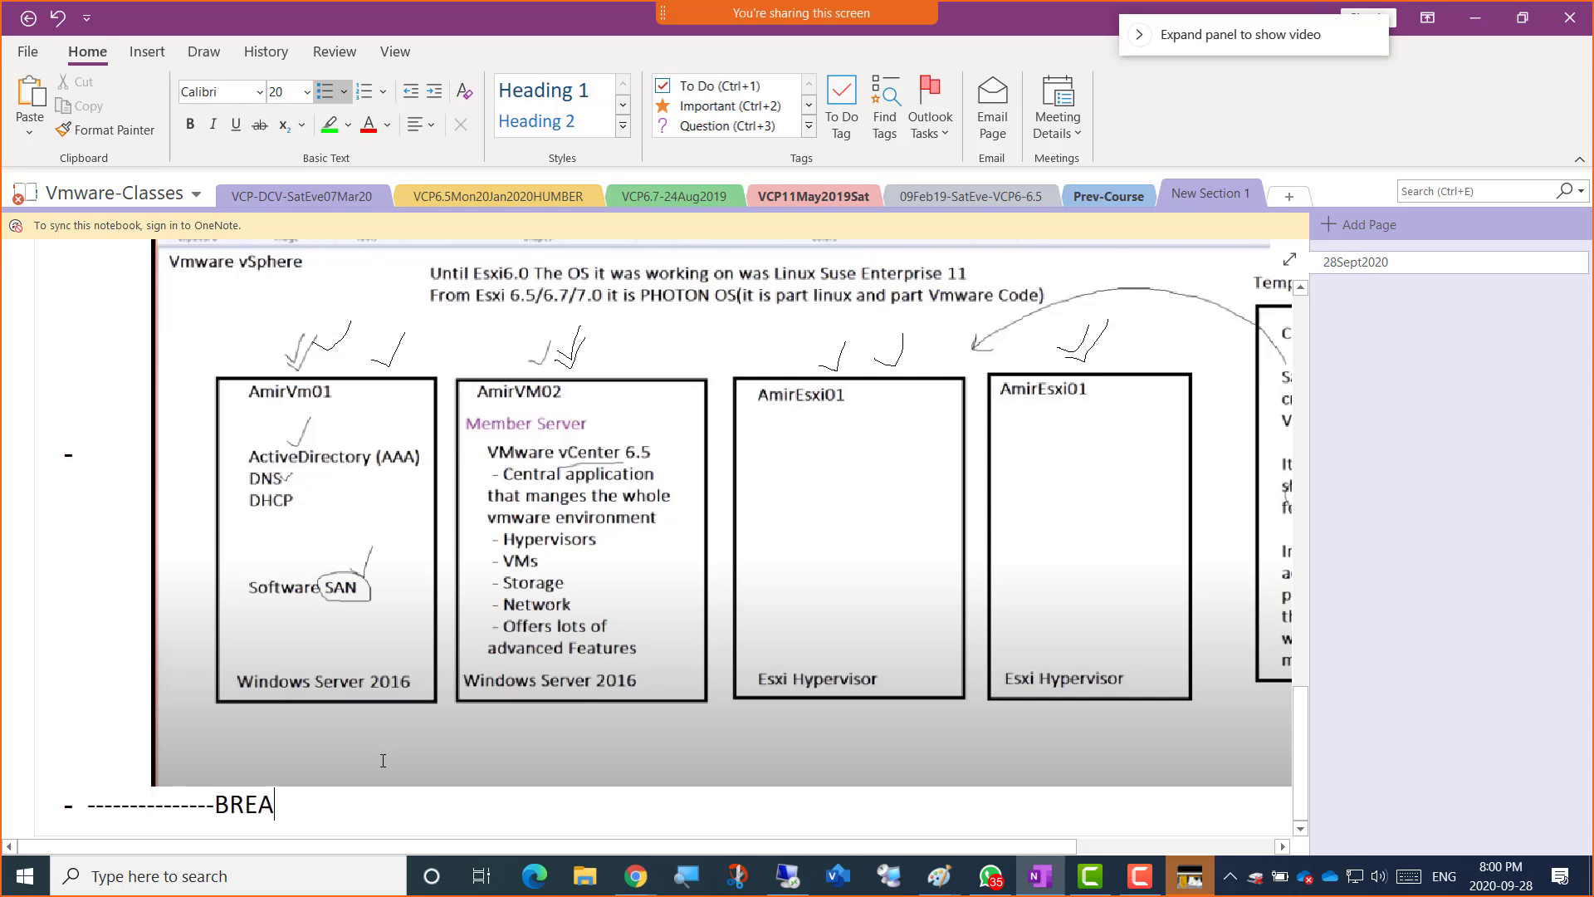
{"action": "type", "text": "K-----------Cla"}
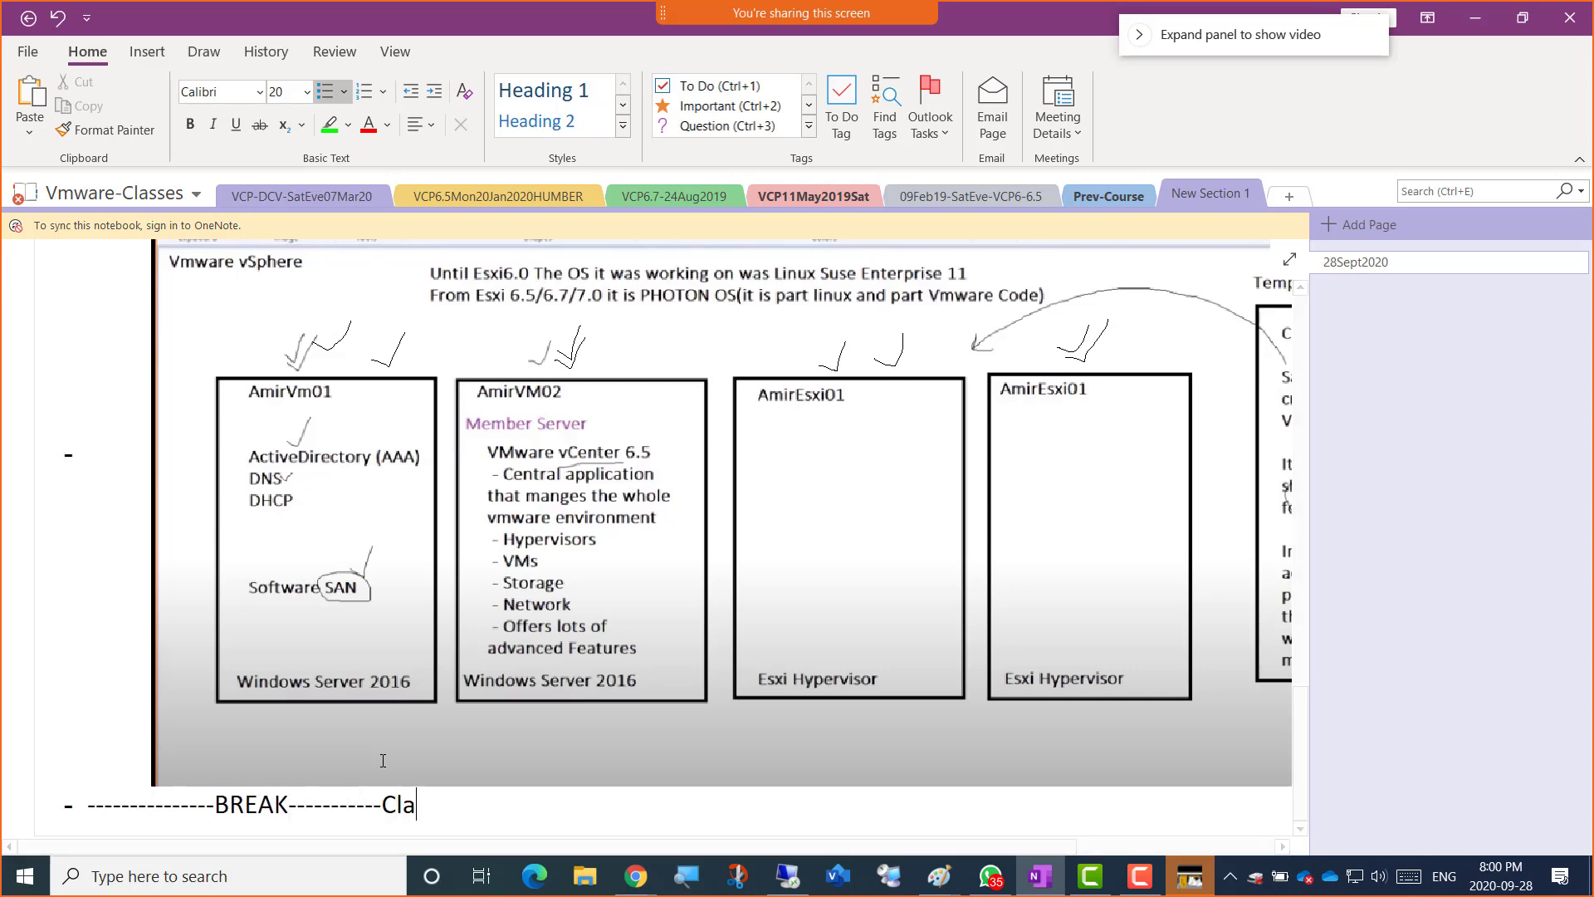
{"action": "type", "text": "ss sra"}
{"action": "key", "text": "BackSpace"}
{"action": "key", "text": "BackSpace"}
{"action": "type", "text": "tarts"}
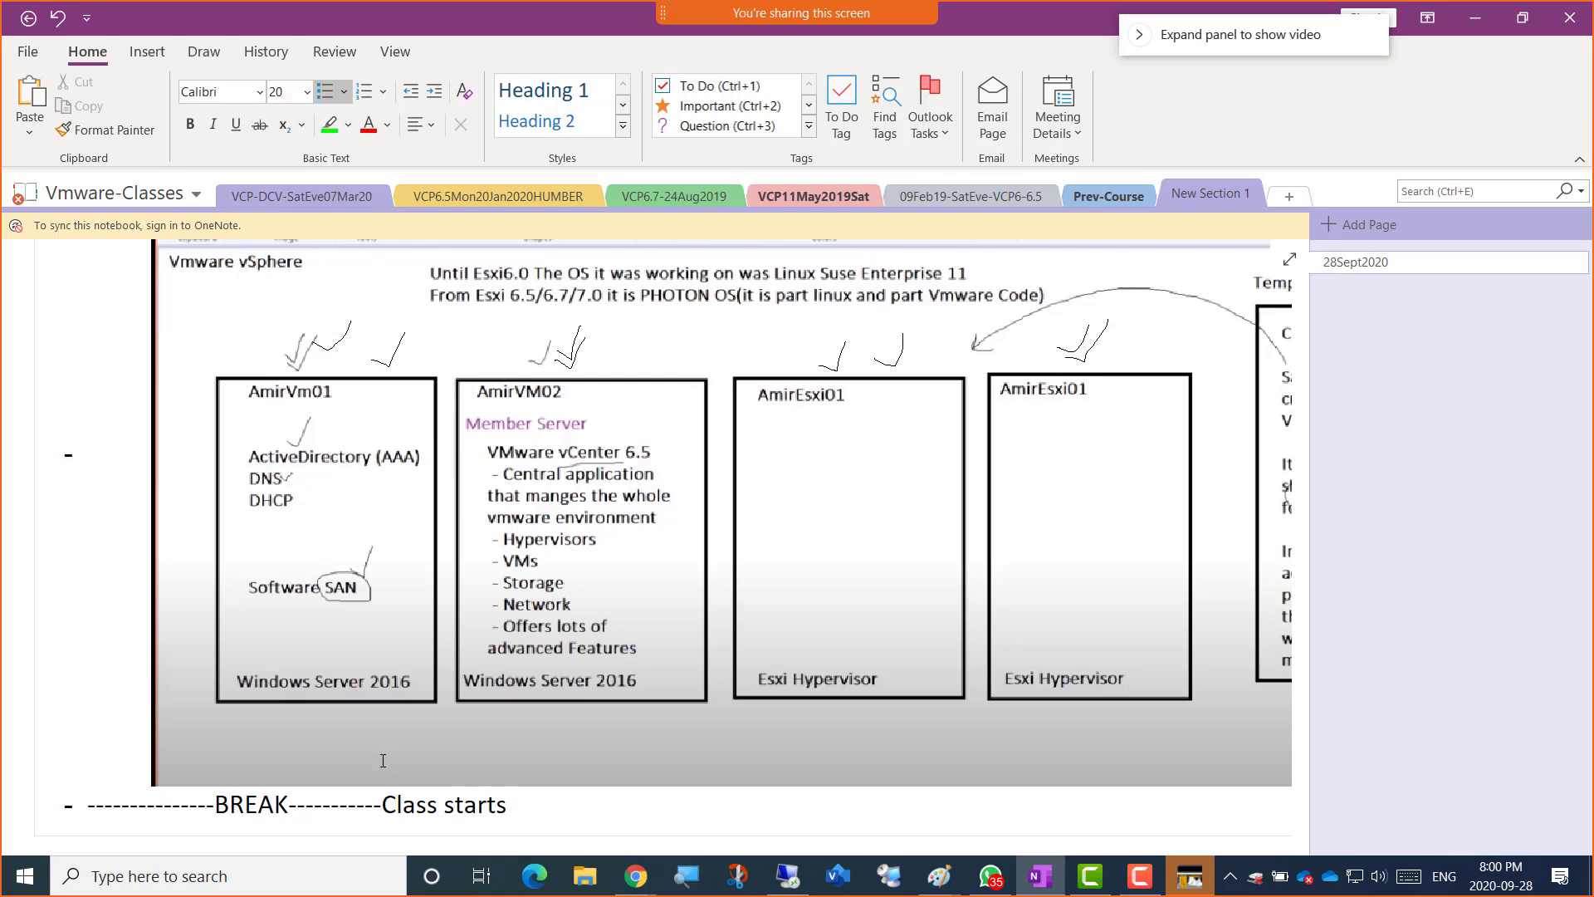
{"action": "type", "text": " 8:15-------------------"}
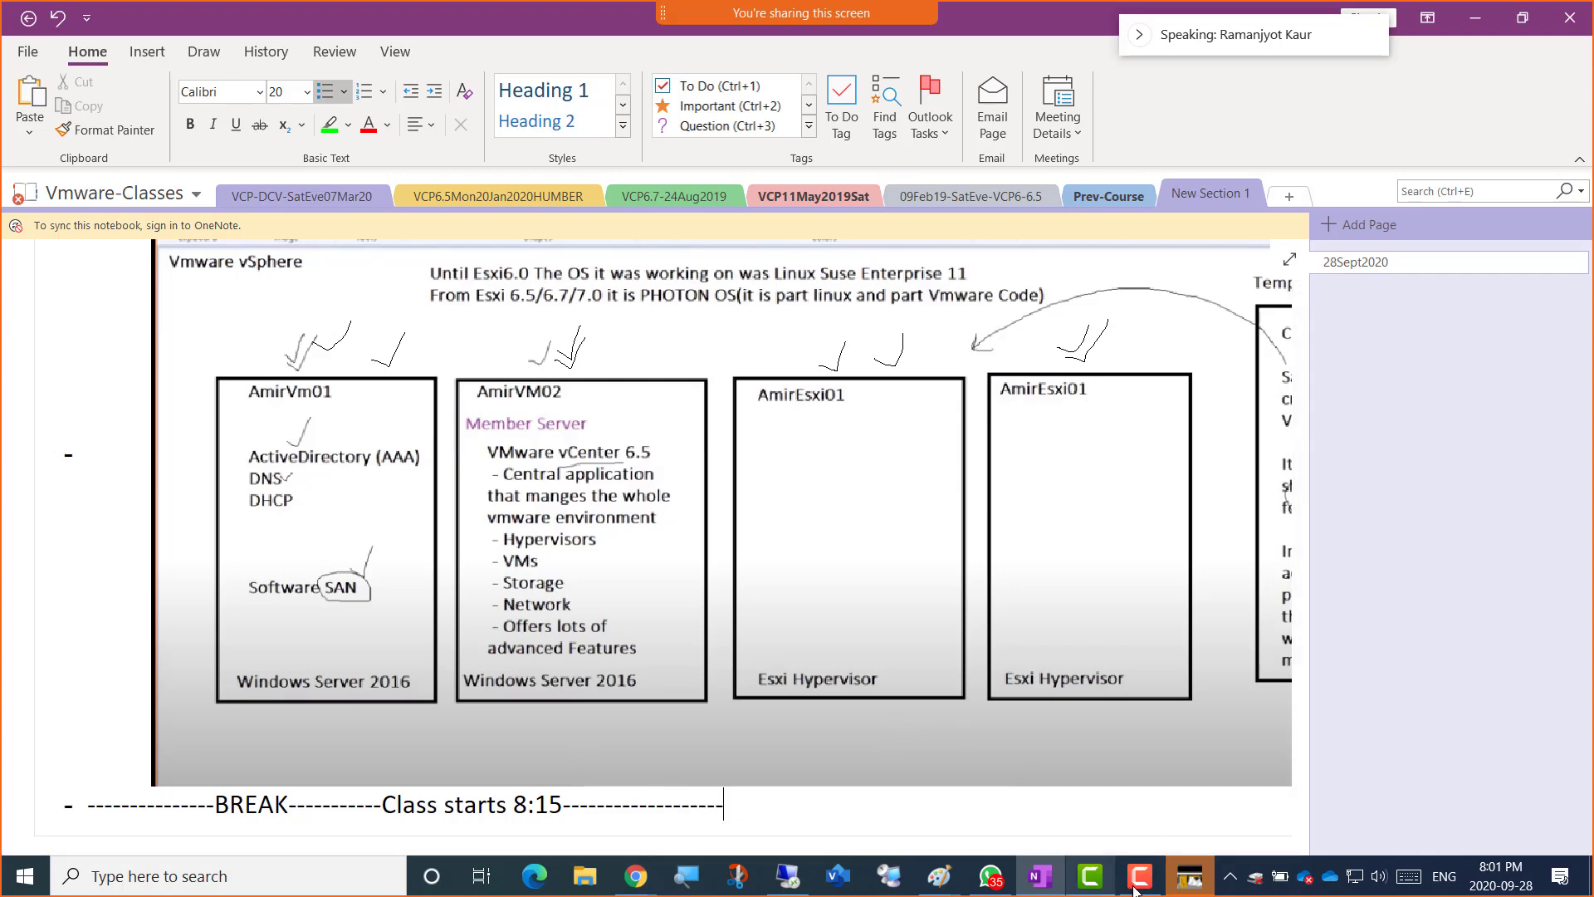
- Return to the AmirServ01 VM after its restart and sign in as AMIRHUMBER\Administrator with the account password
{"action": "left_click", "coordinate": [803, 880]}
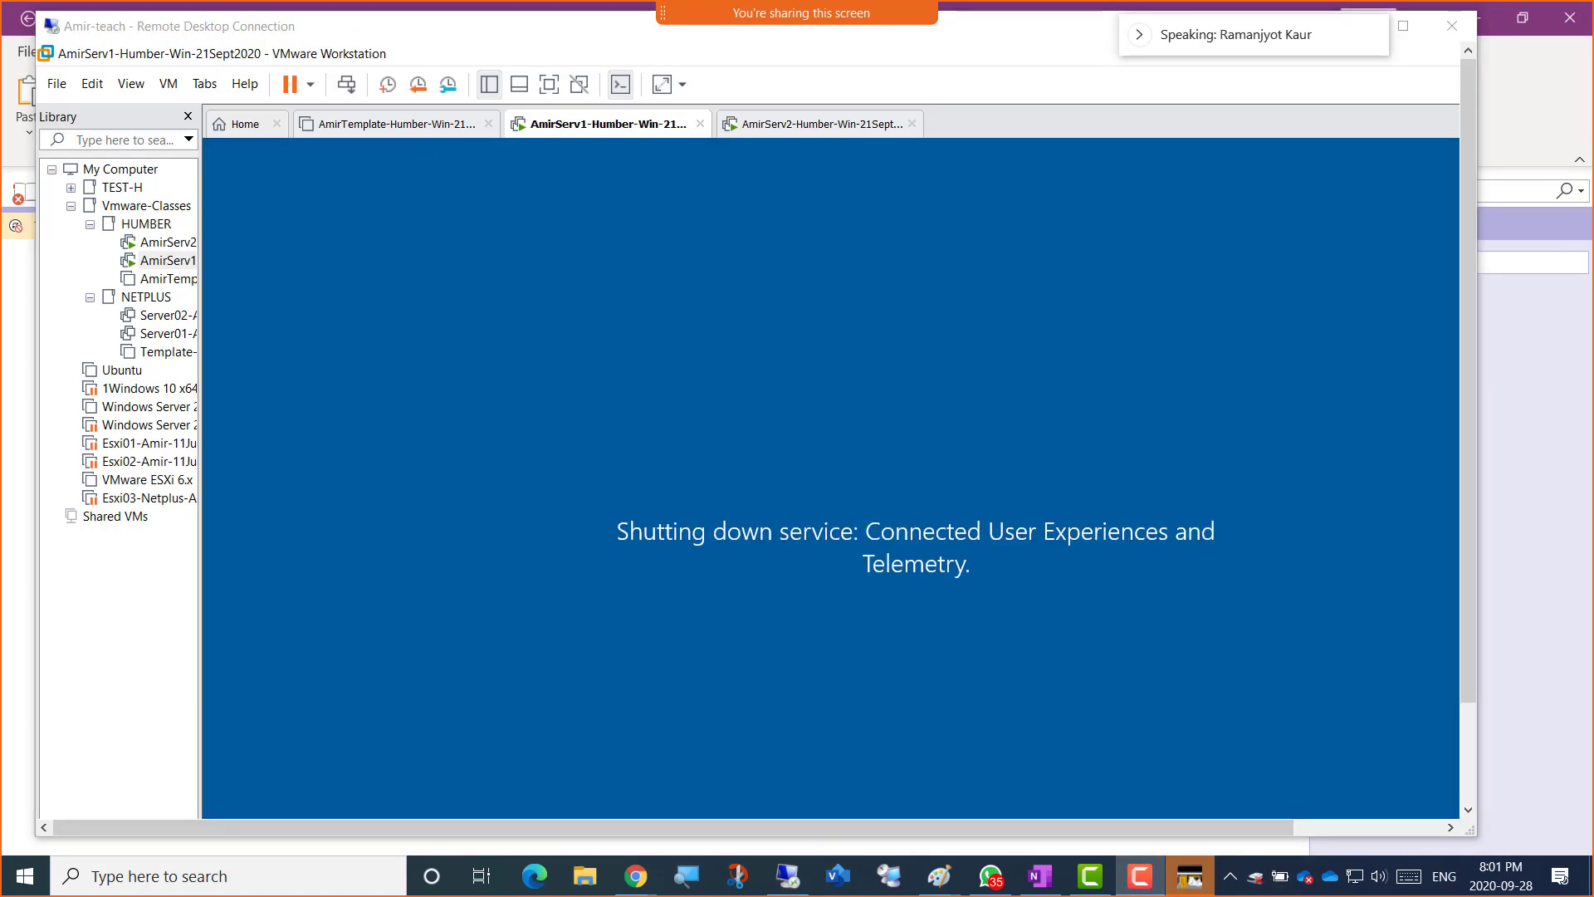
{"action": "left_click_drag", "start_coordinate": [1593, 628], "coordinate": [854, 221]}
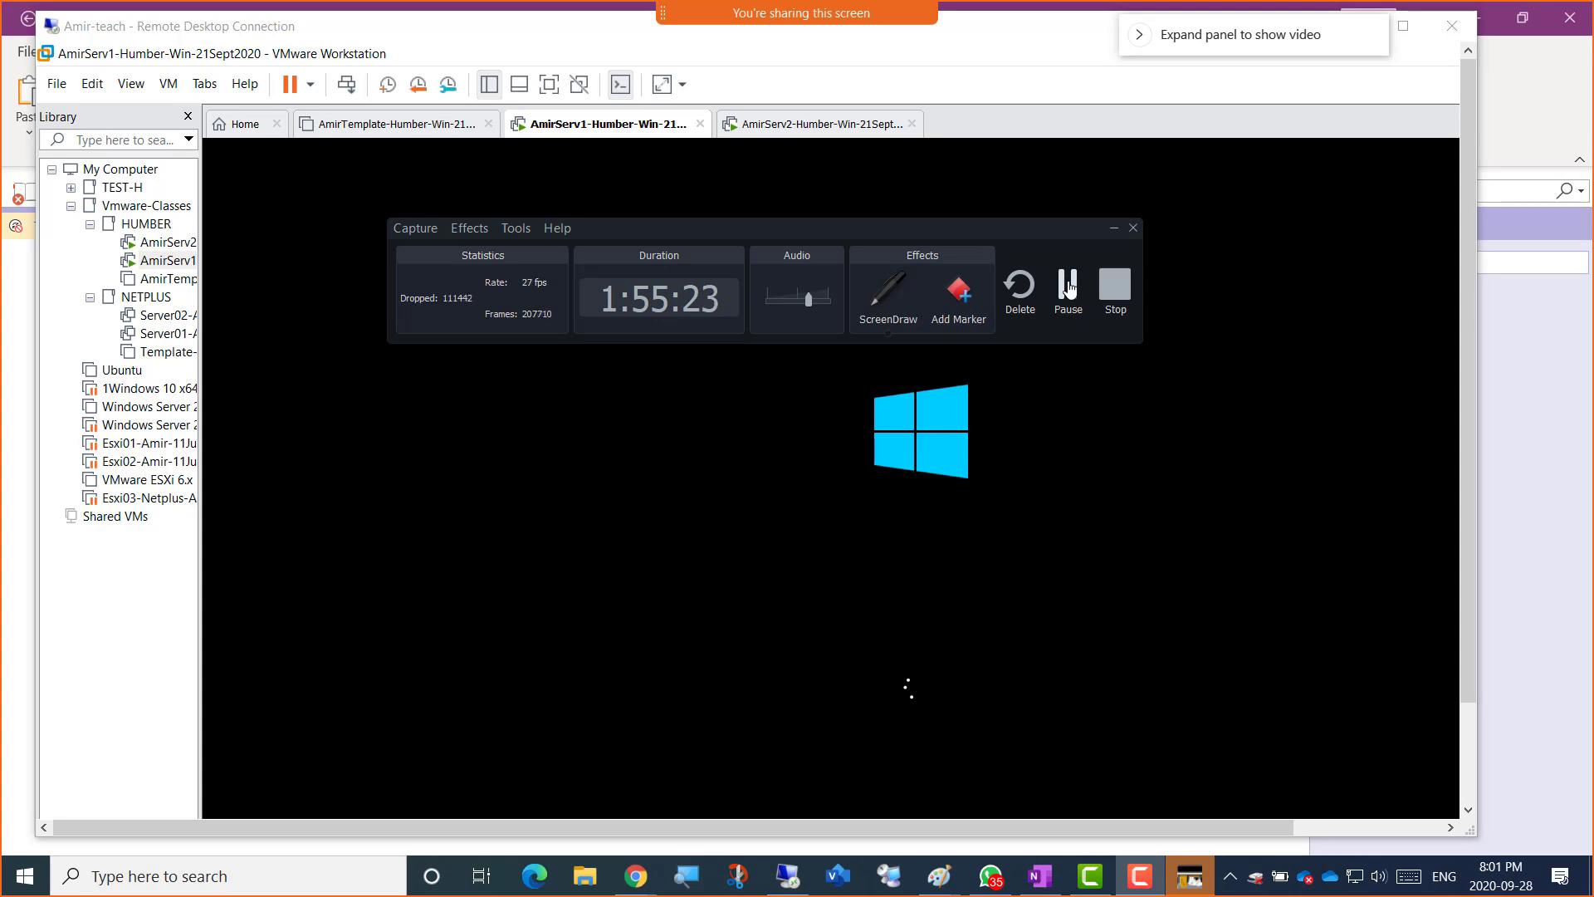
{"action": "left_click", "coordinate": [1069, 287]}
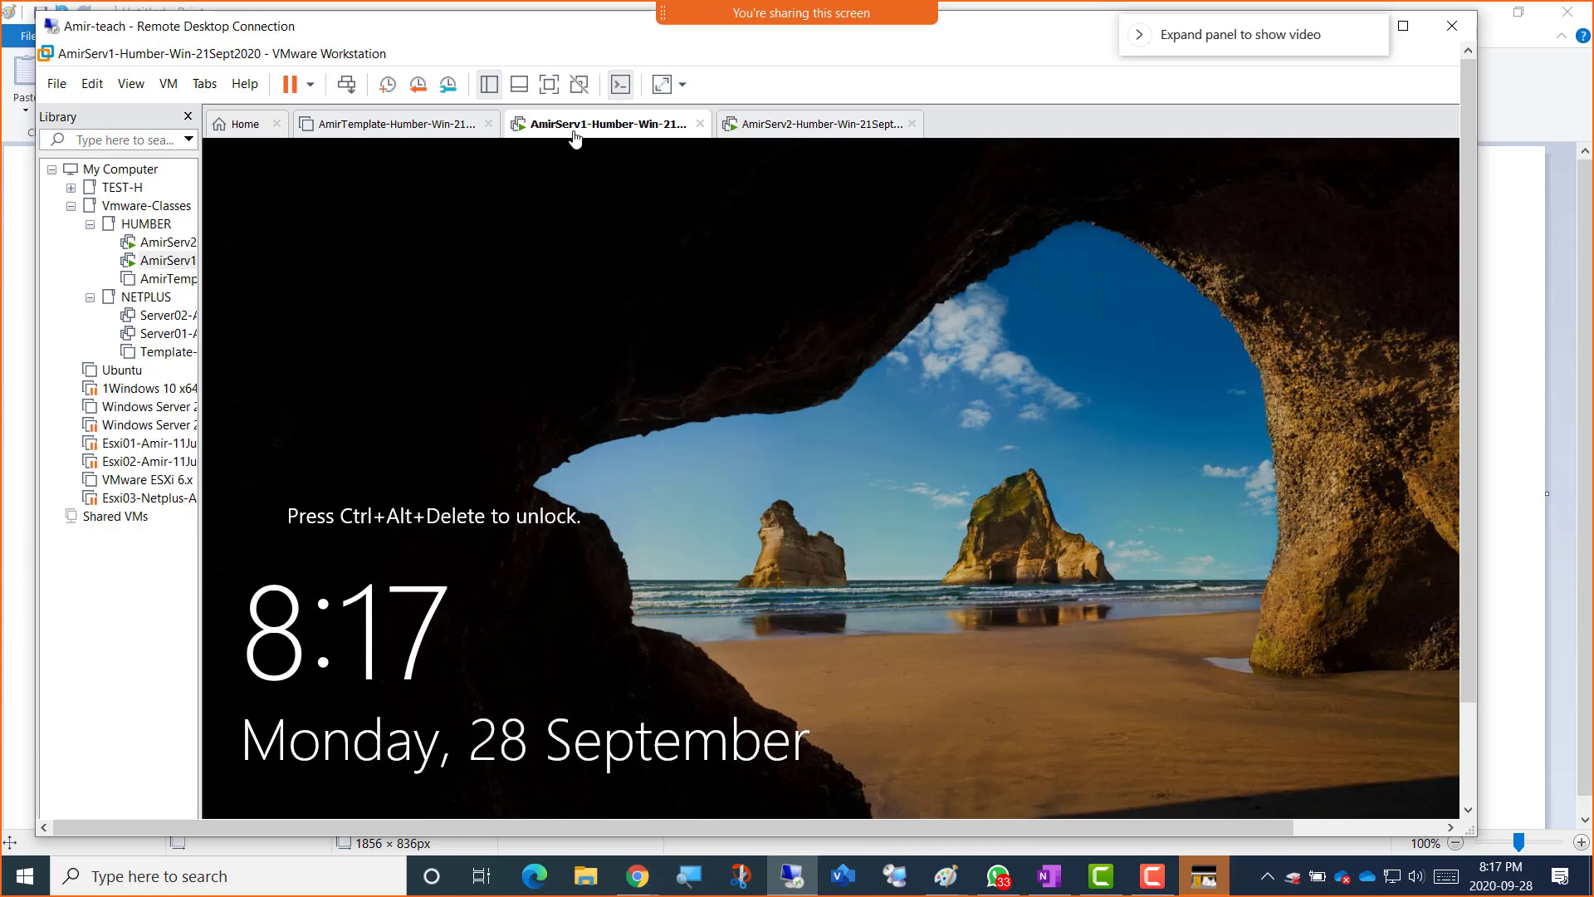
{"action": "left_click", "coordinate": [347, 85]}
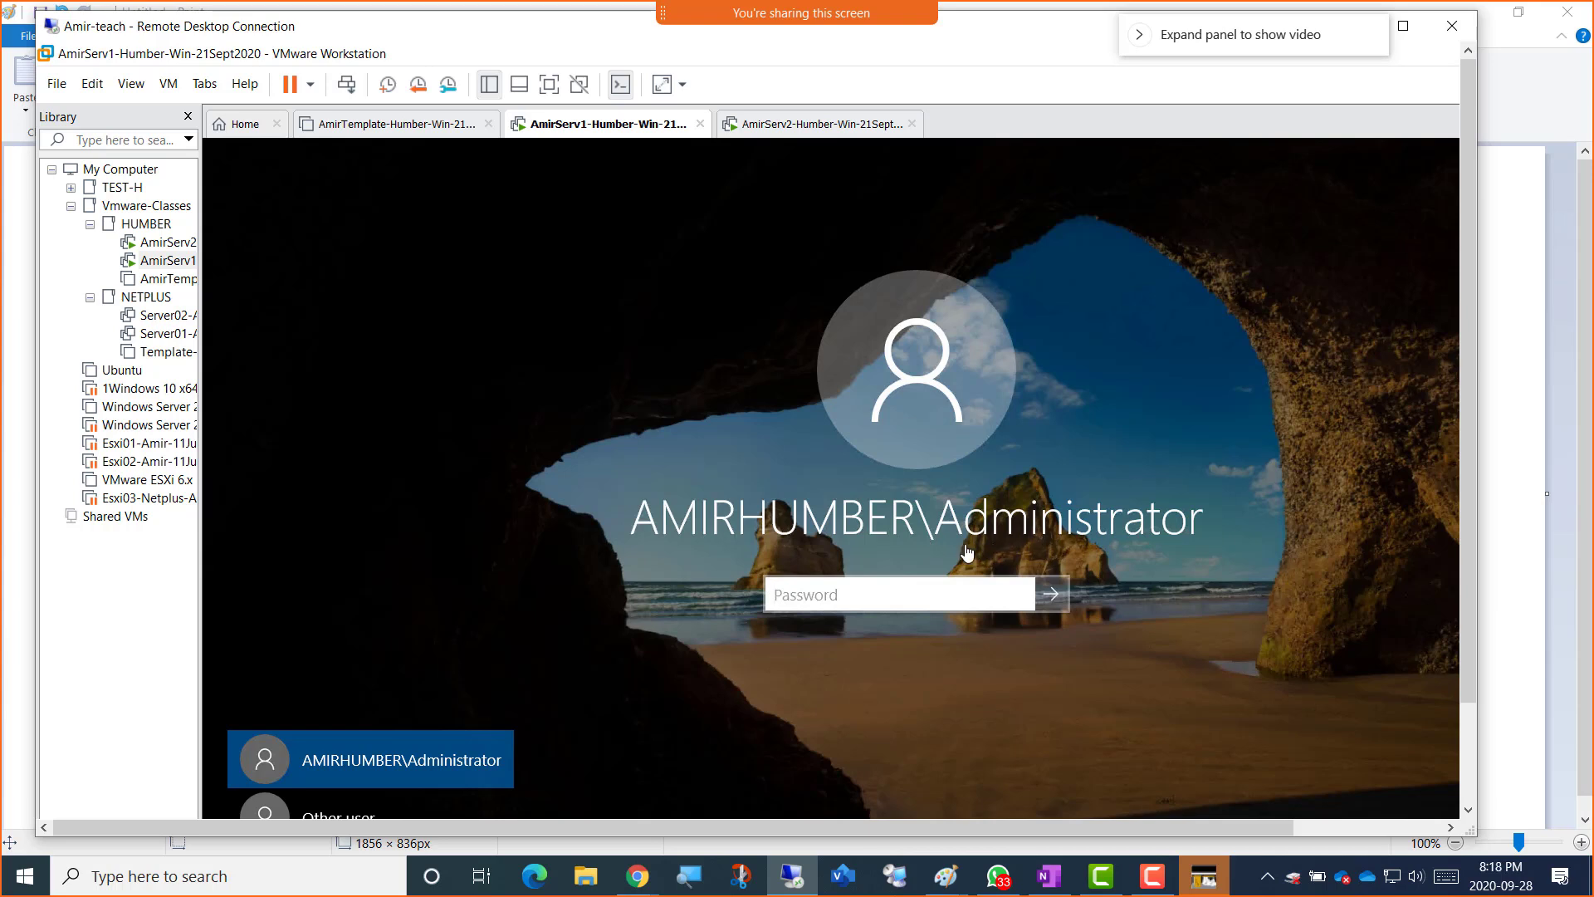
{"action": "left_click", "coordinate": [804, 595]}
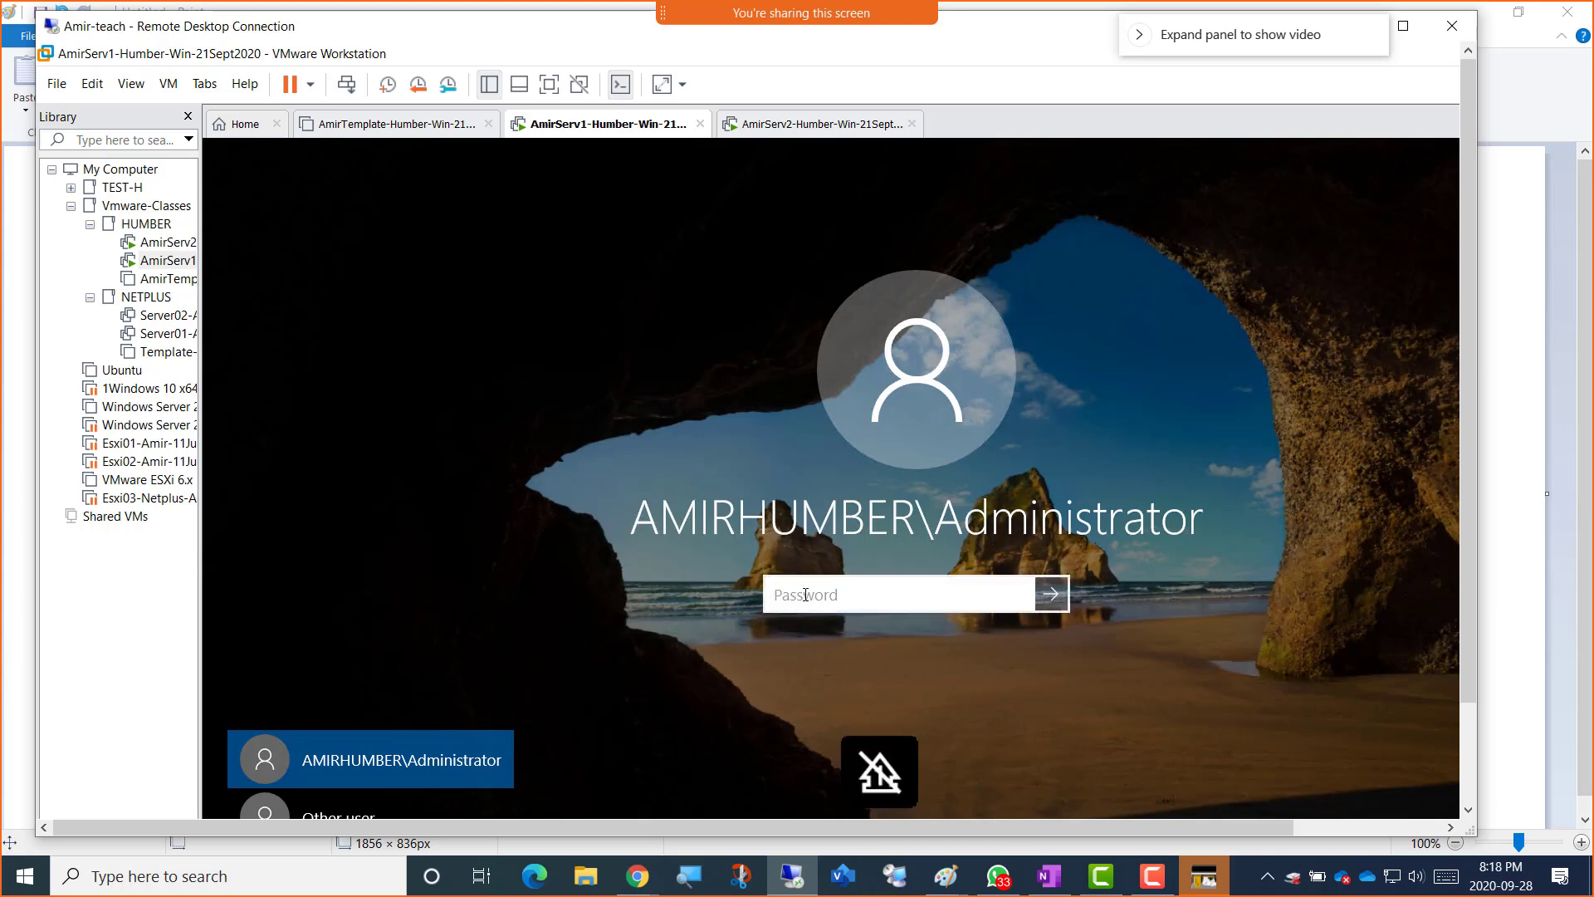
{"action": "type", "text": "•••••••••••"}
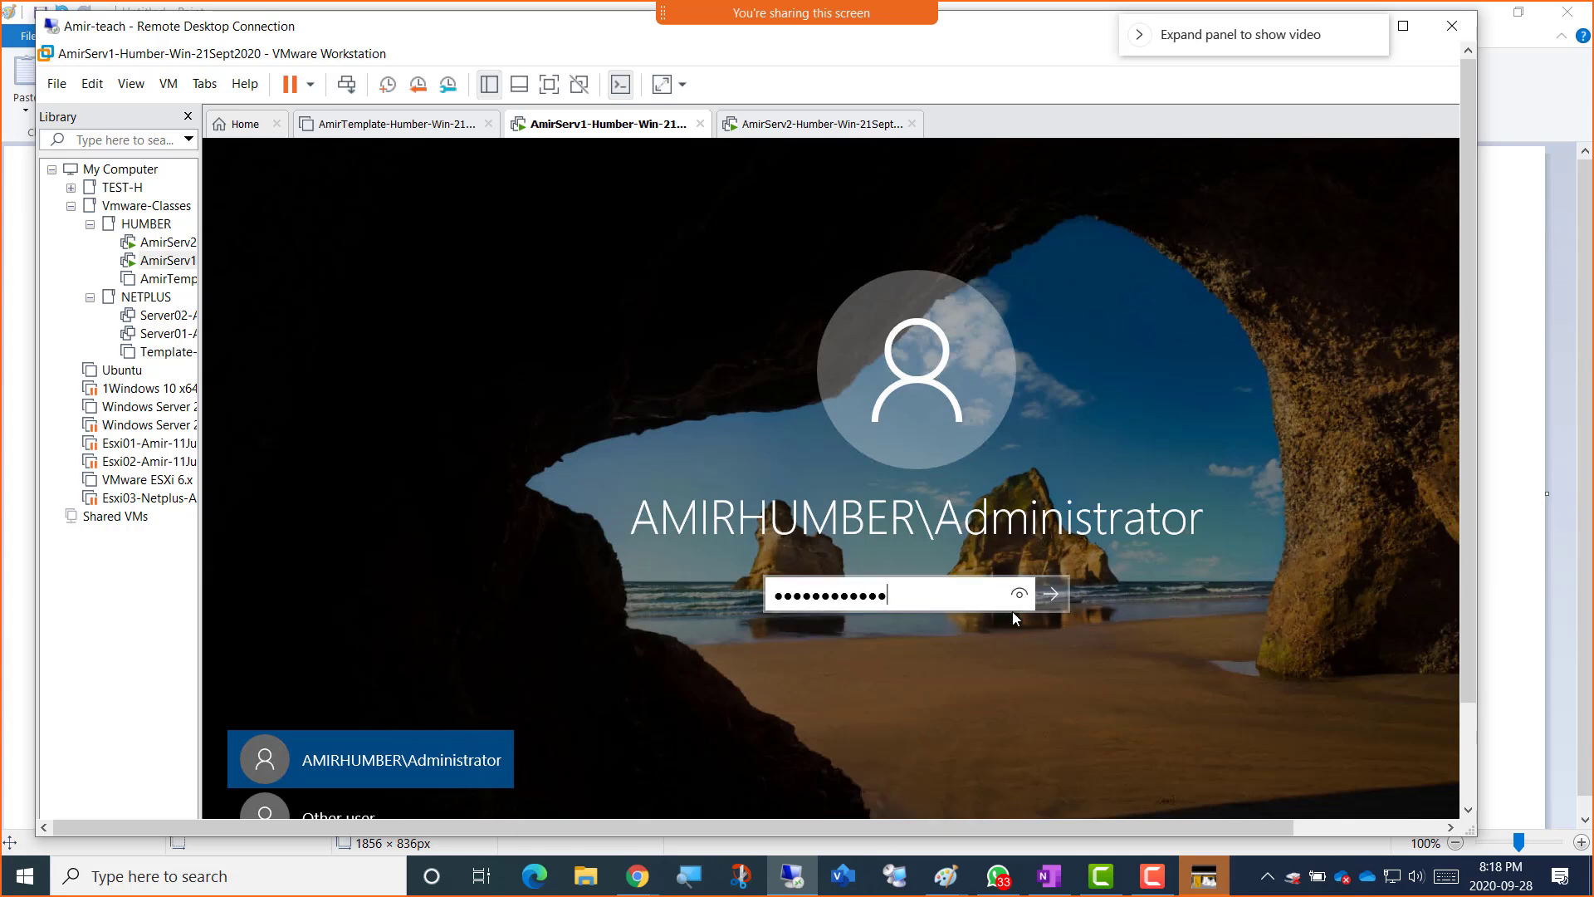
{"action": "left_click", "coordinate": [1043, 603]}
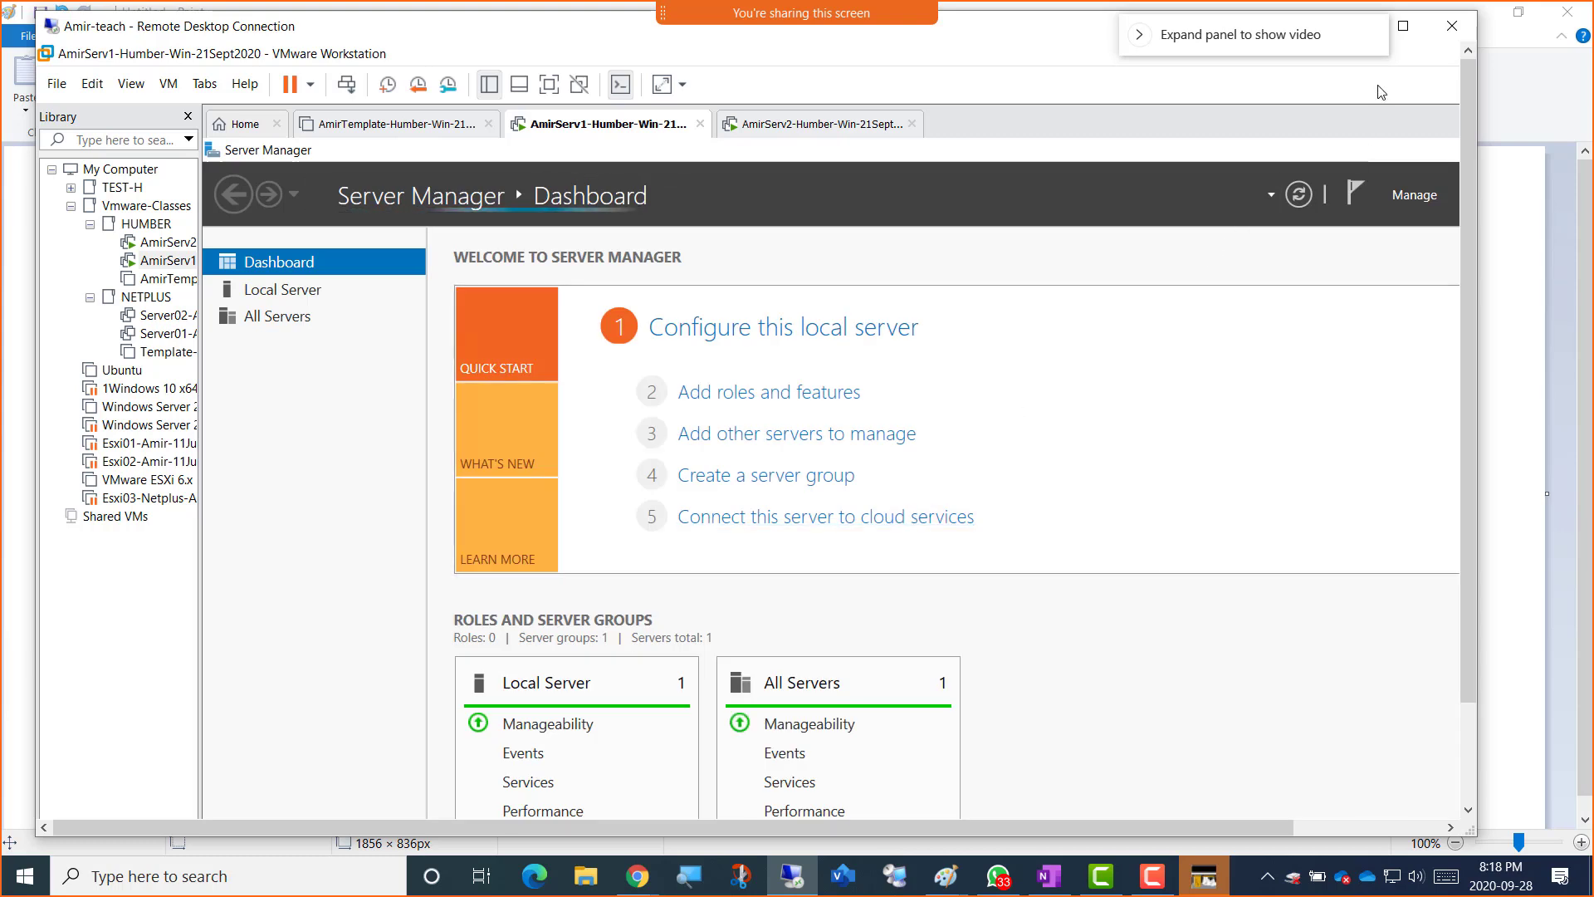
- Switch to the Paint diagram and tick ActiveDirectory in the AmirServ01 box with the Pencil
{"action": "left_click", "coordinate": [1403, 26]}
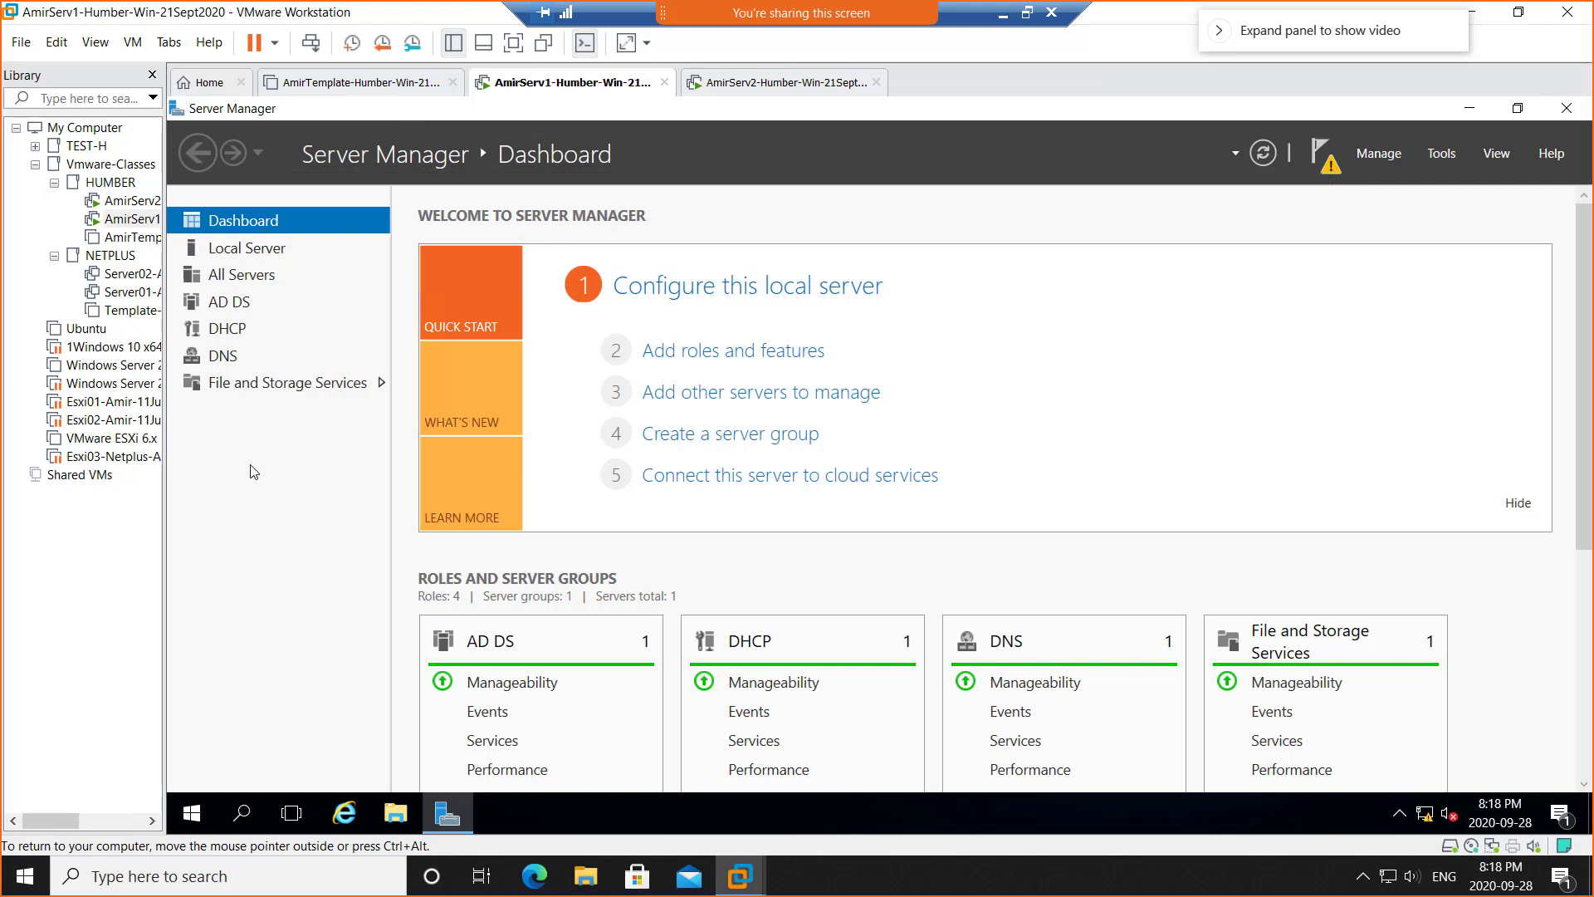
{"action": "left_click", "coordinate": [1028, 13]}
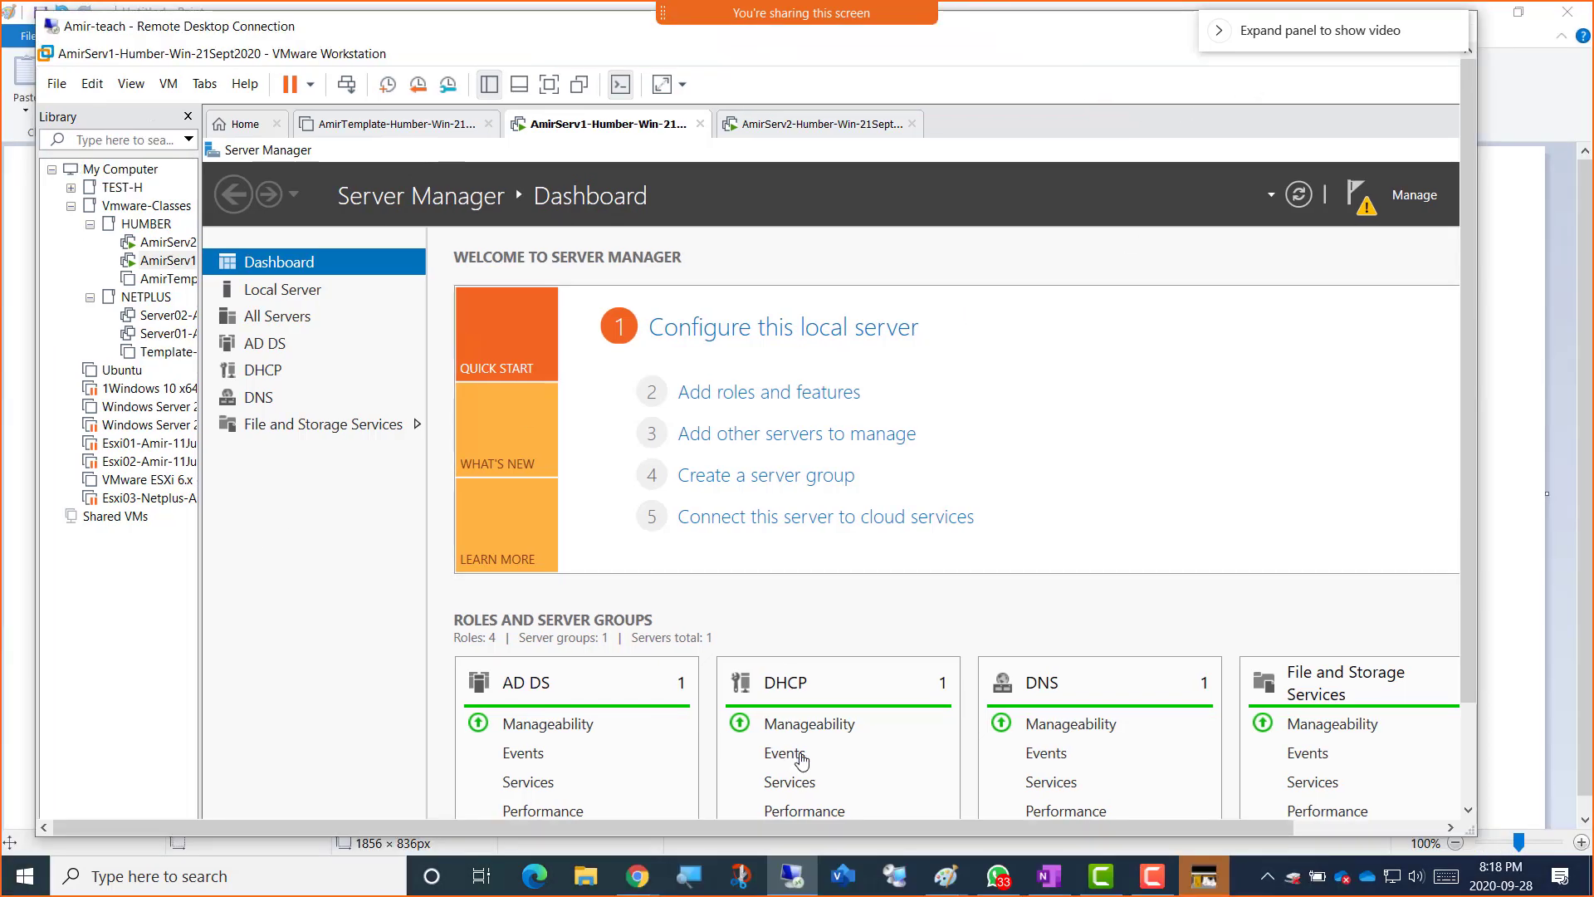
{"action": "left_click", "coordinate": [944, 878]}
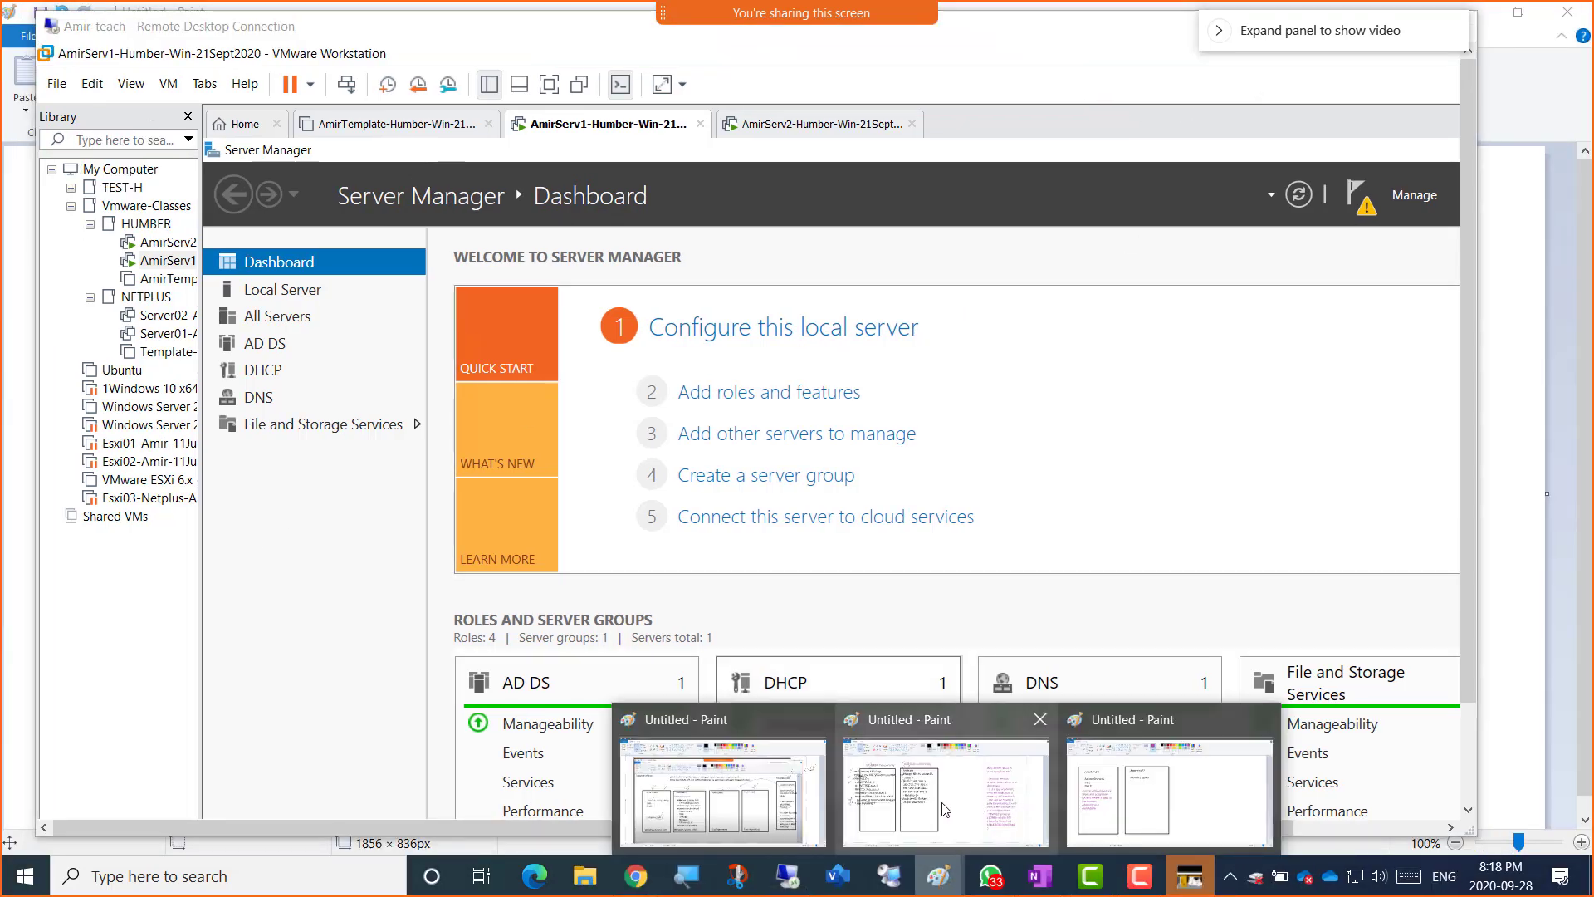
{"action": "left_click", "coordinate": [1139, 809]}
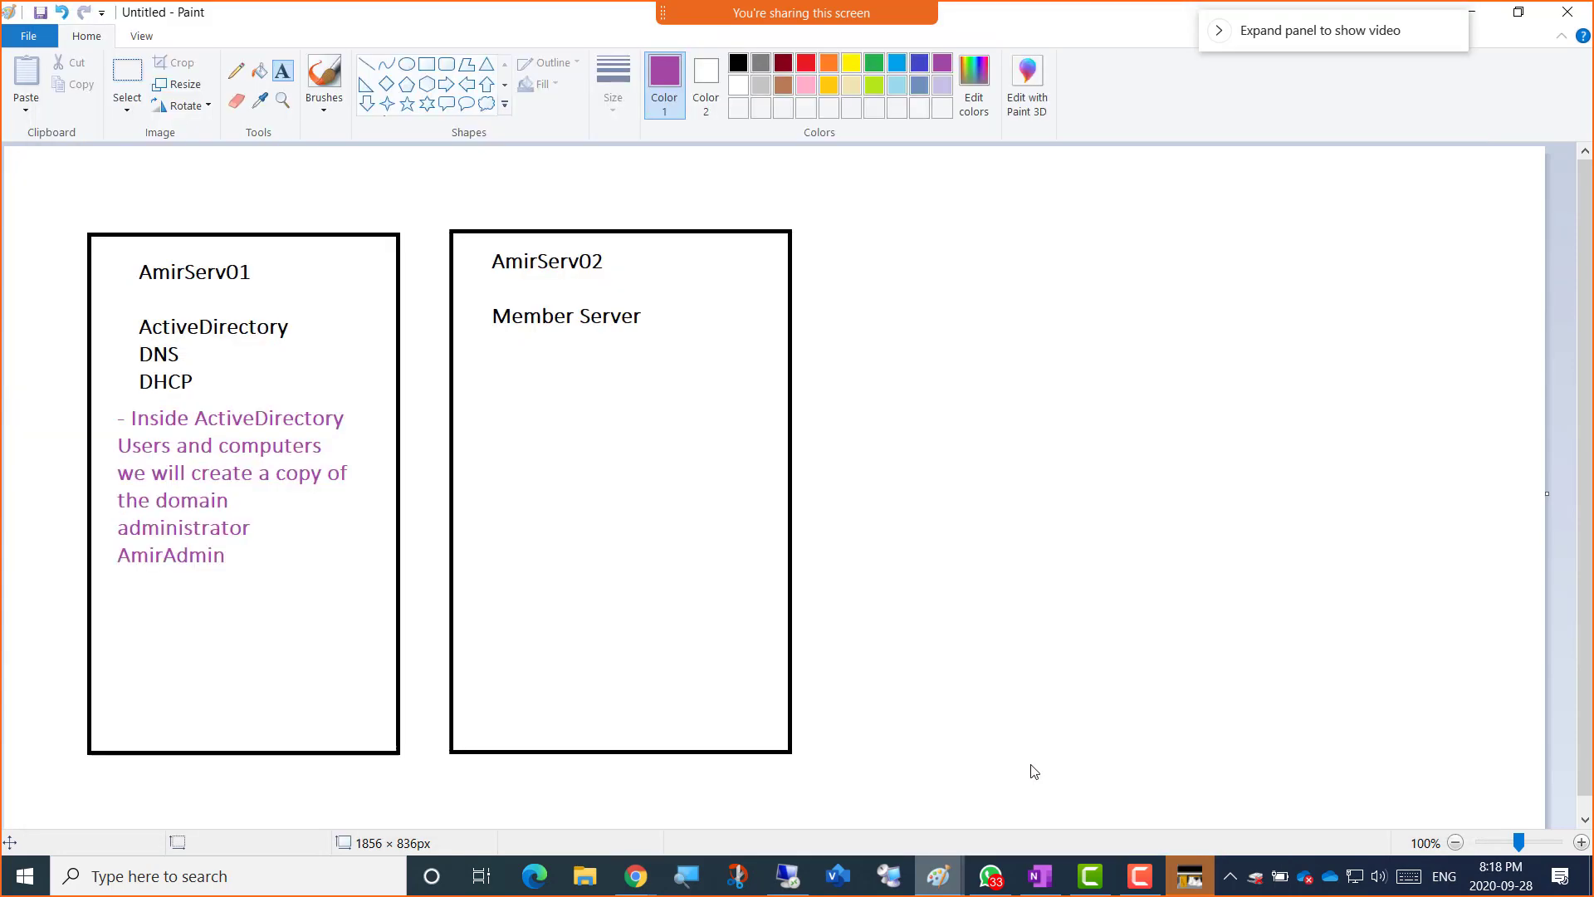
{"action": "left_click", "coordinate": [236, 71]}
{"action": "mouse_move", "coordinate": [131, 321]}
{"action": "left_mouse_down"}
{"action": "mouse_move", "coordinate": [157, 307]}
{"action": "mouse_move", "coordinate": [137, 344]}
{"action": "mouse_move", "coordinate": [156, 332]}
{"action": "left_mouse_up"}
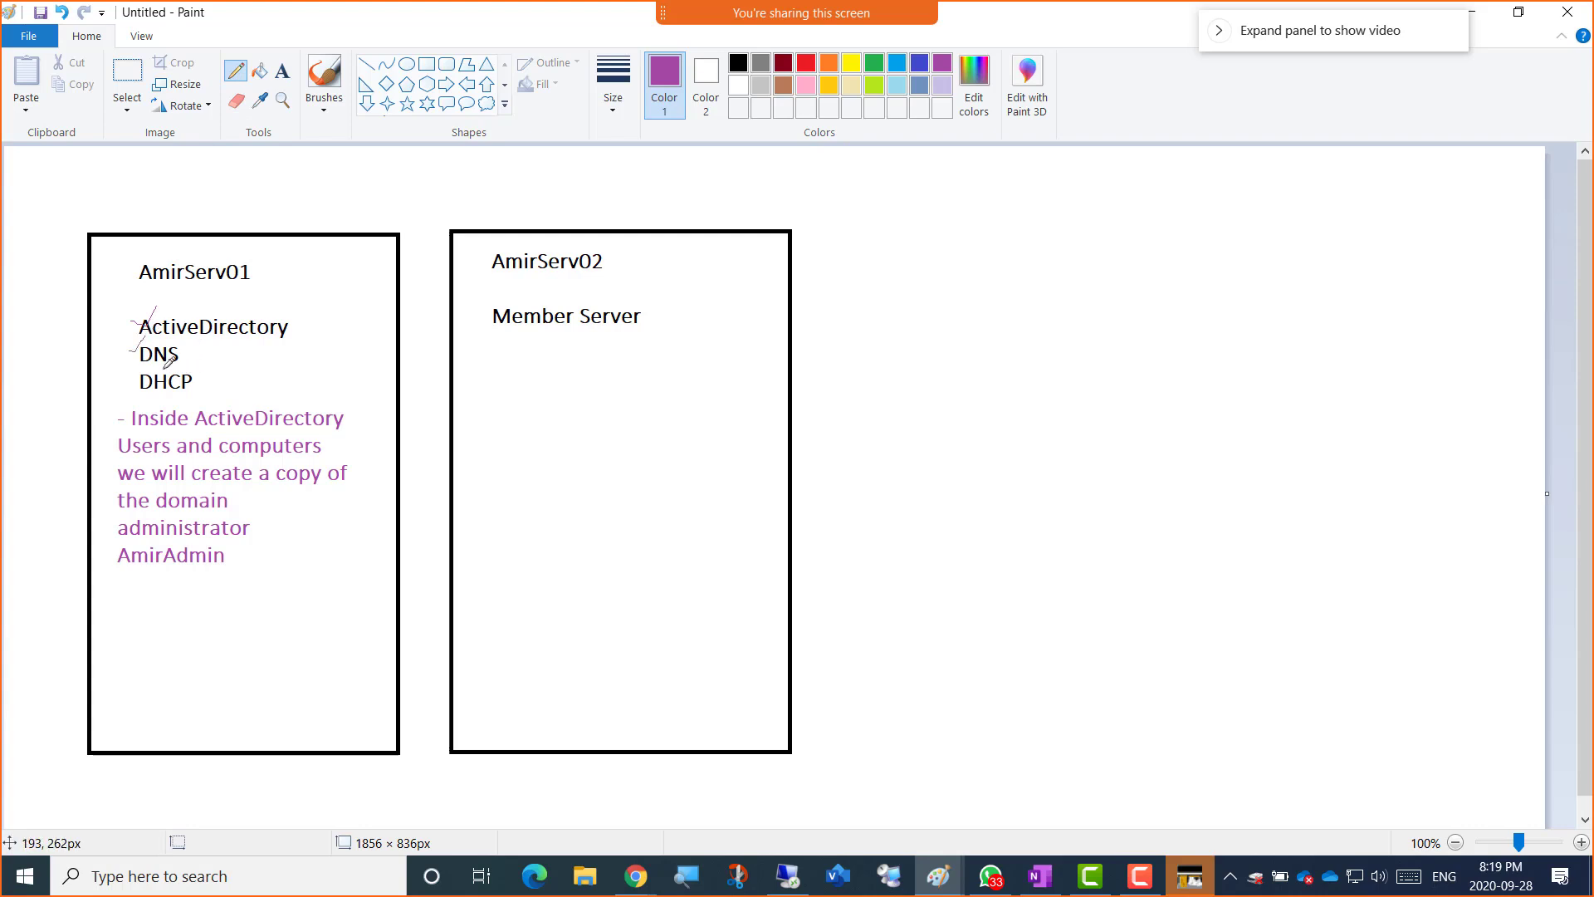
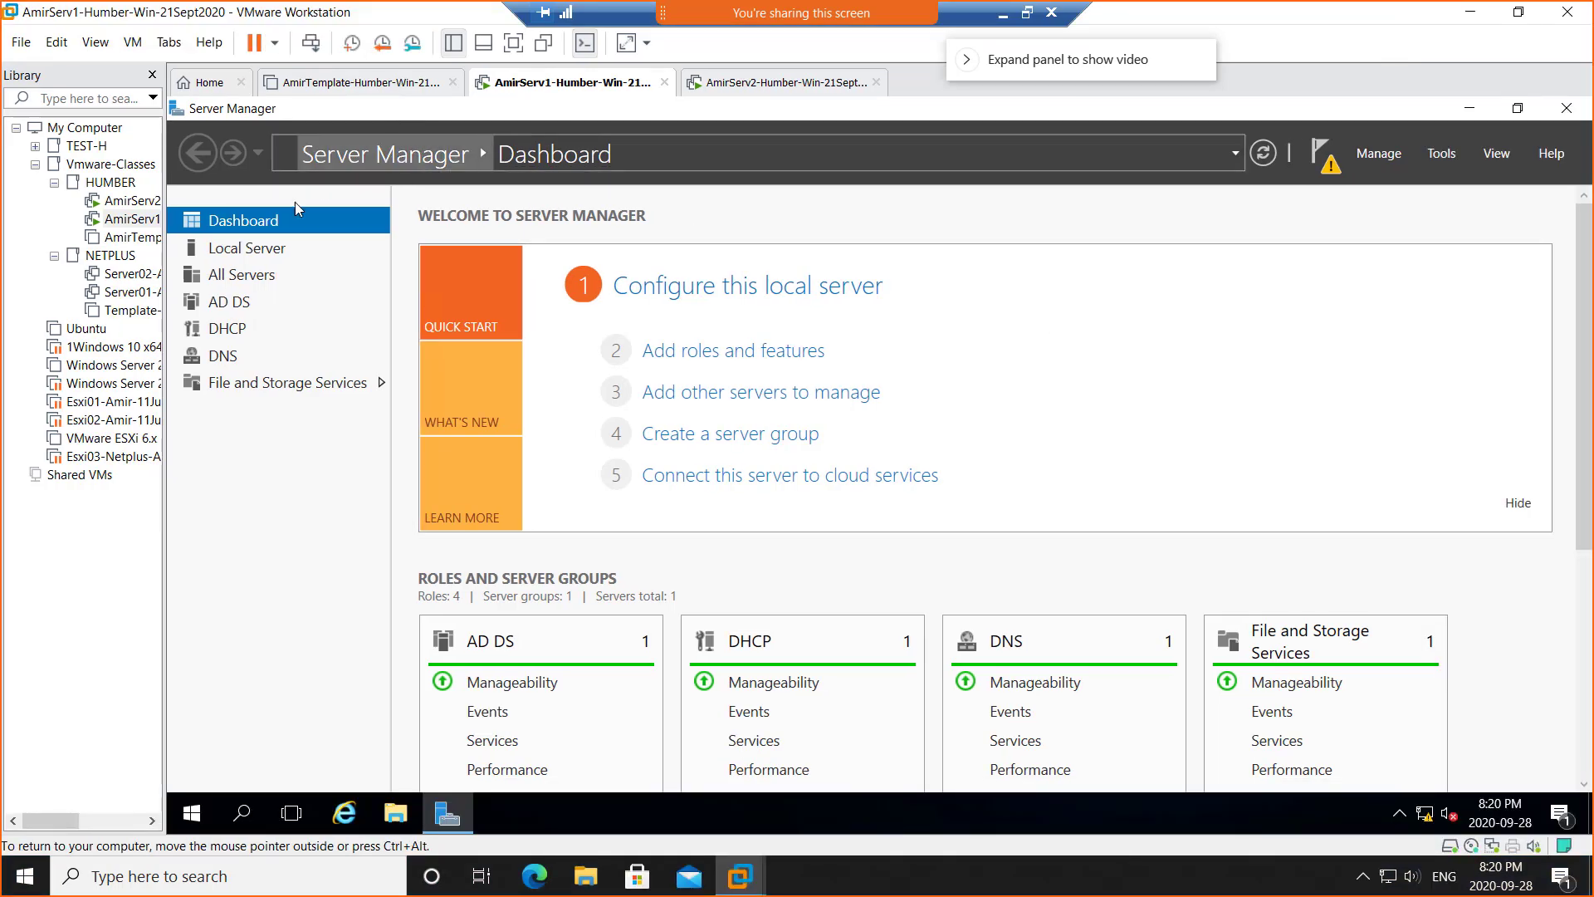
{"action": "left_click", "coordinate": [1439, 156]}
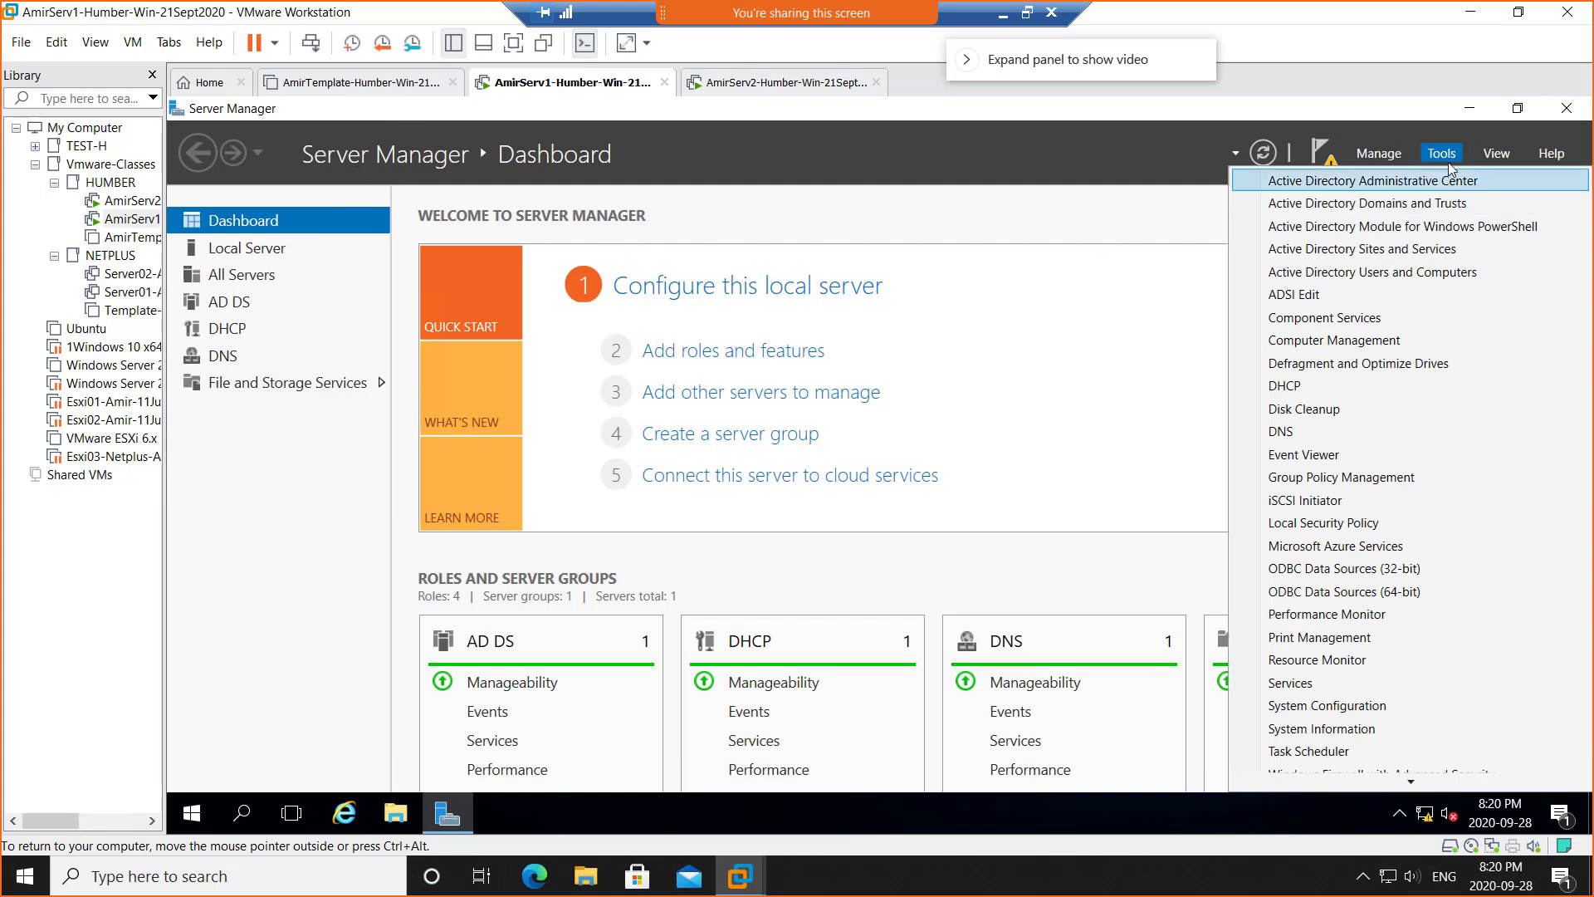
{"action": "left_click", "coordinate": [1355, 276]}
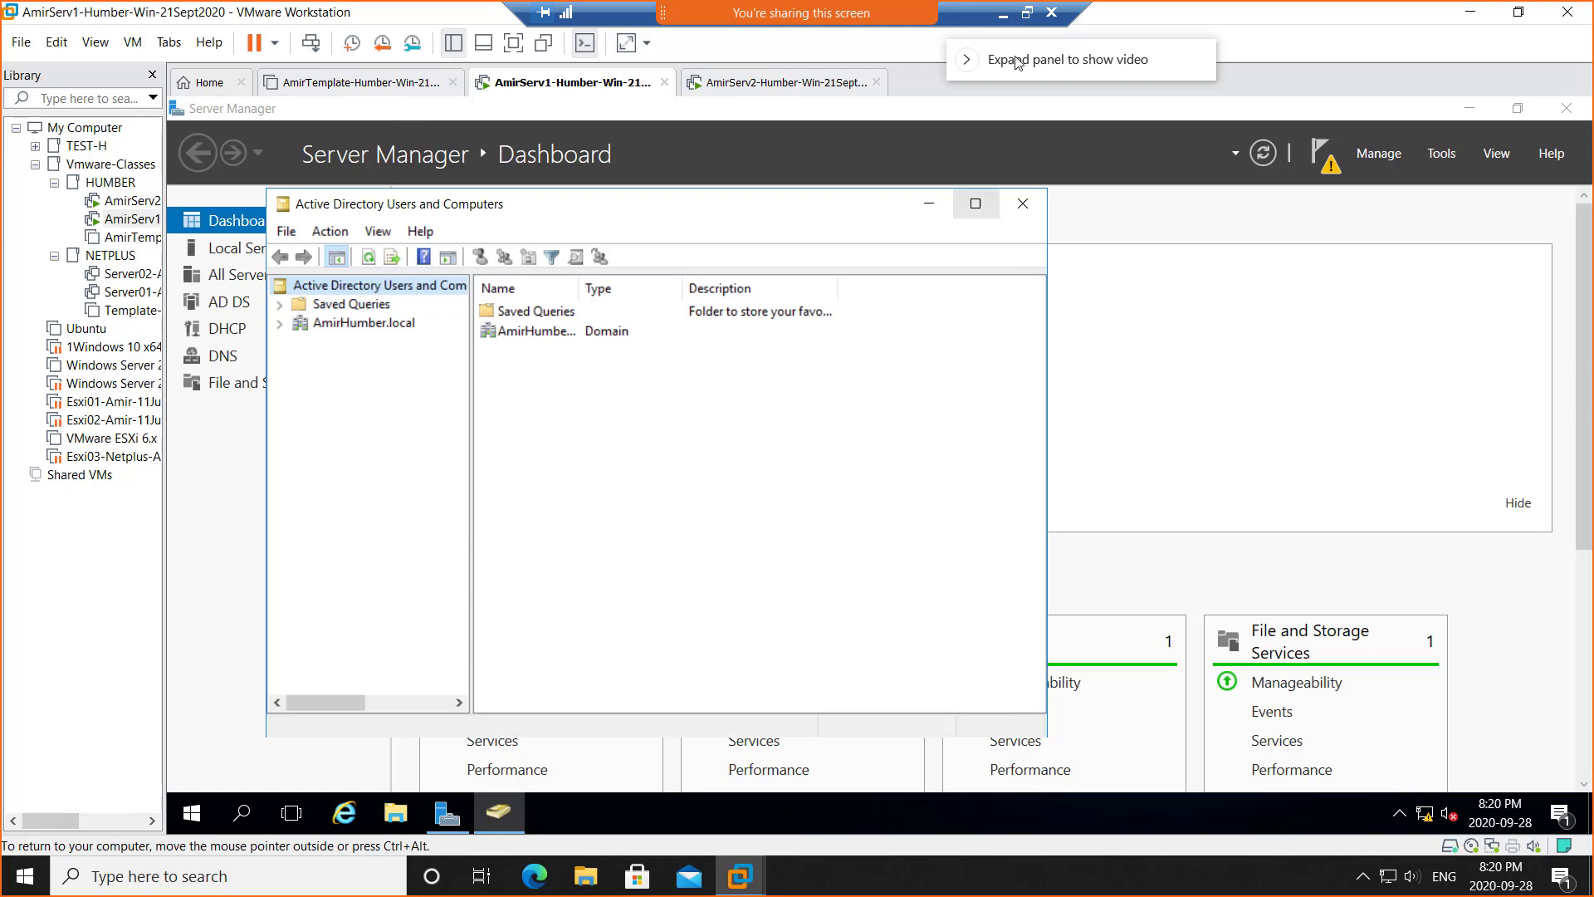
{"action": "left_click", "coordinate": [1003, 15]}
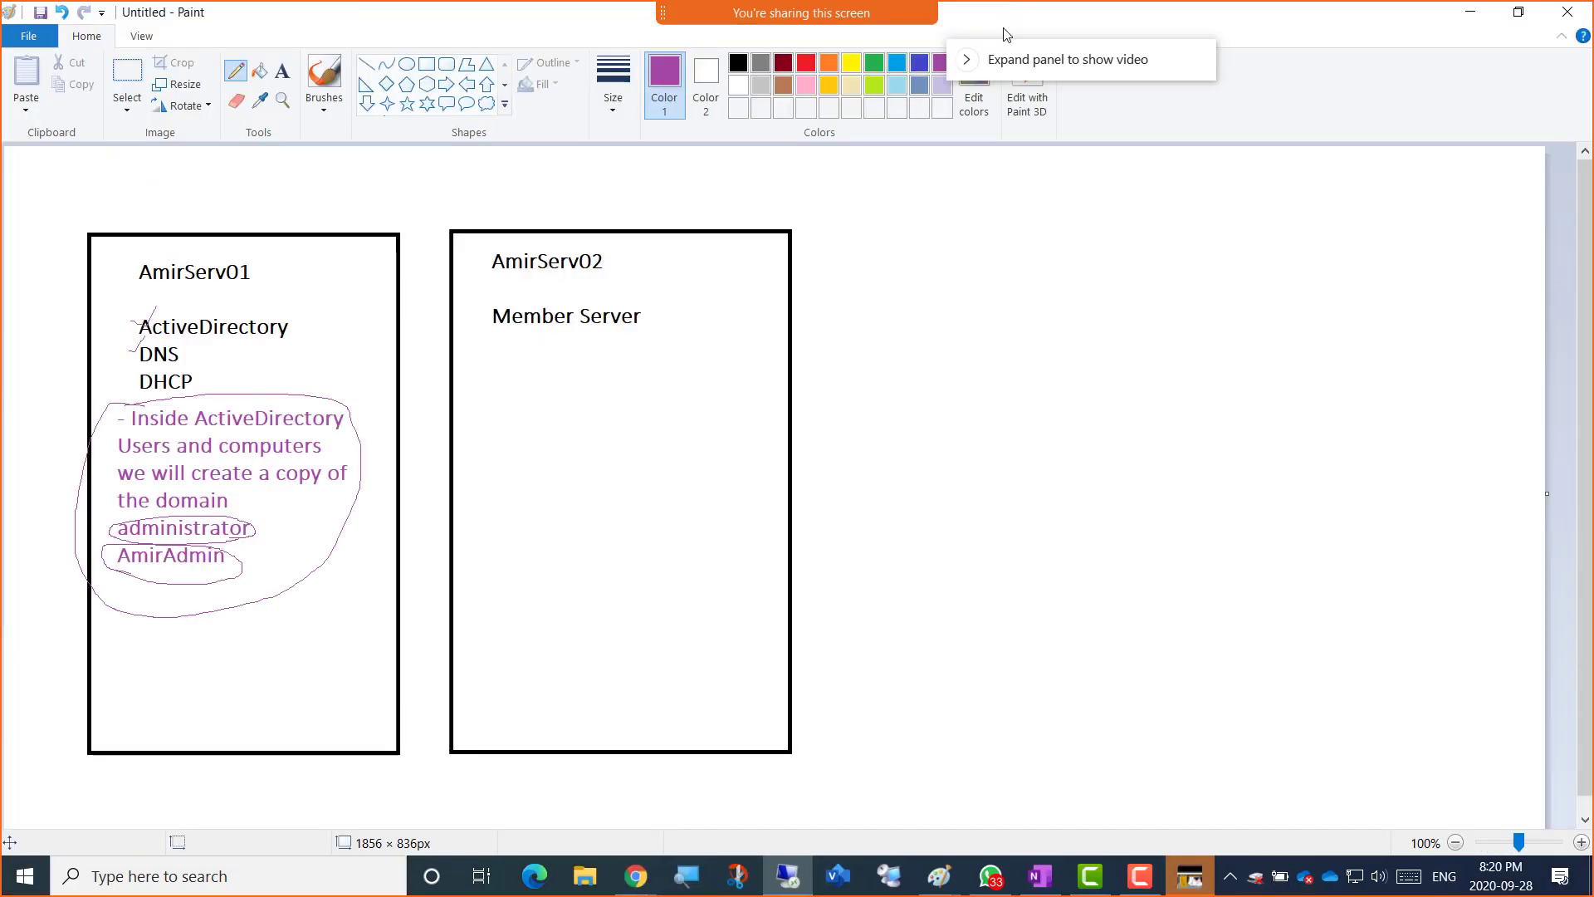
{"action": "left_click", "coordinate": [1136, 886]}
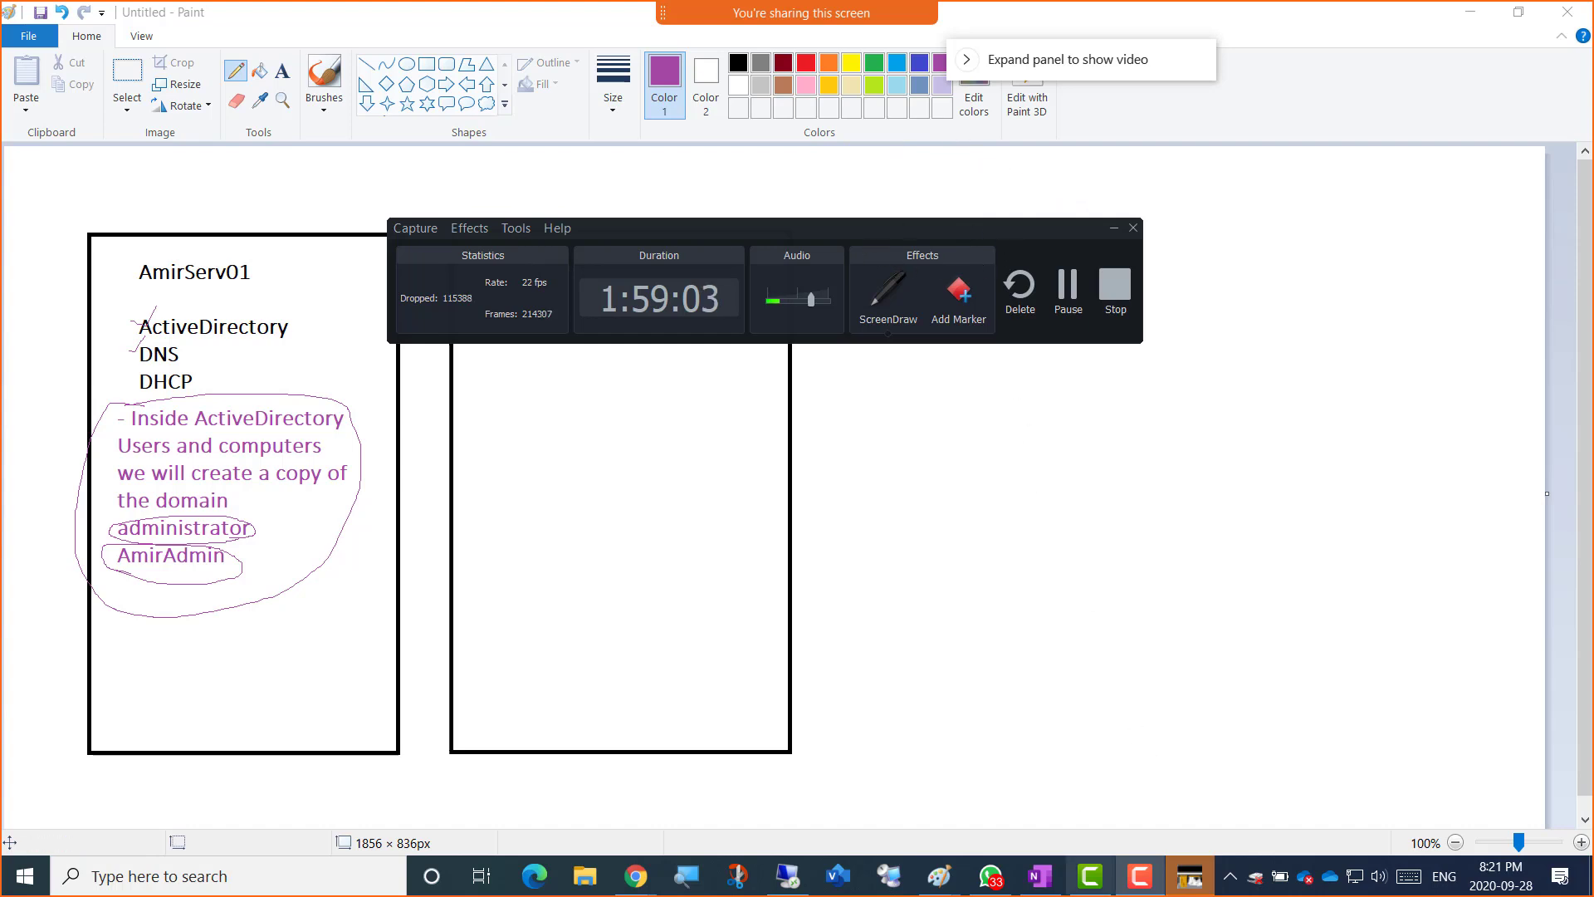
{"action": "left_click", "coordinate": [787, 875]}
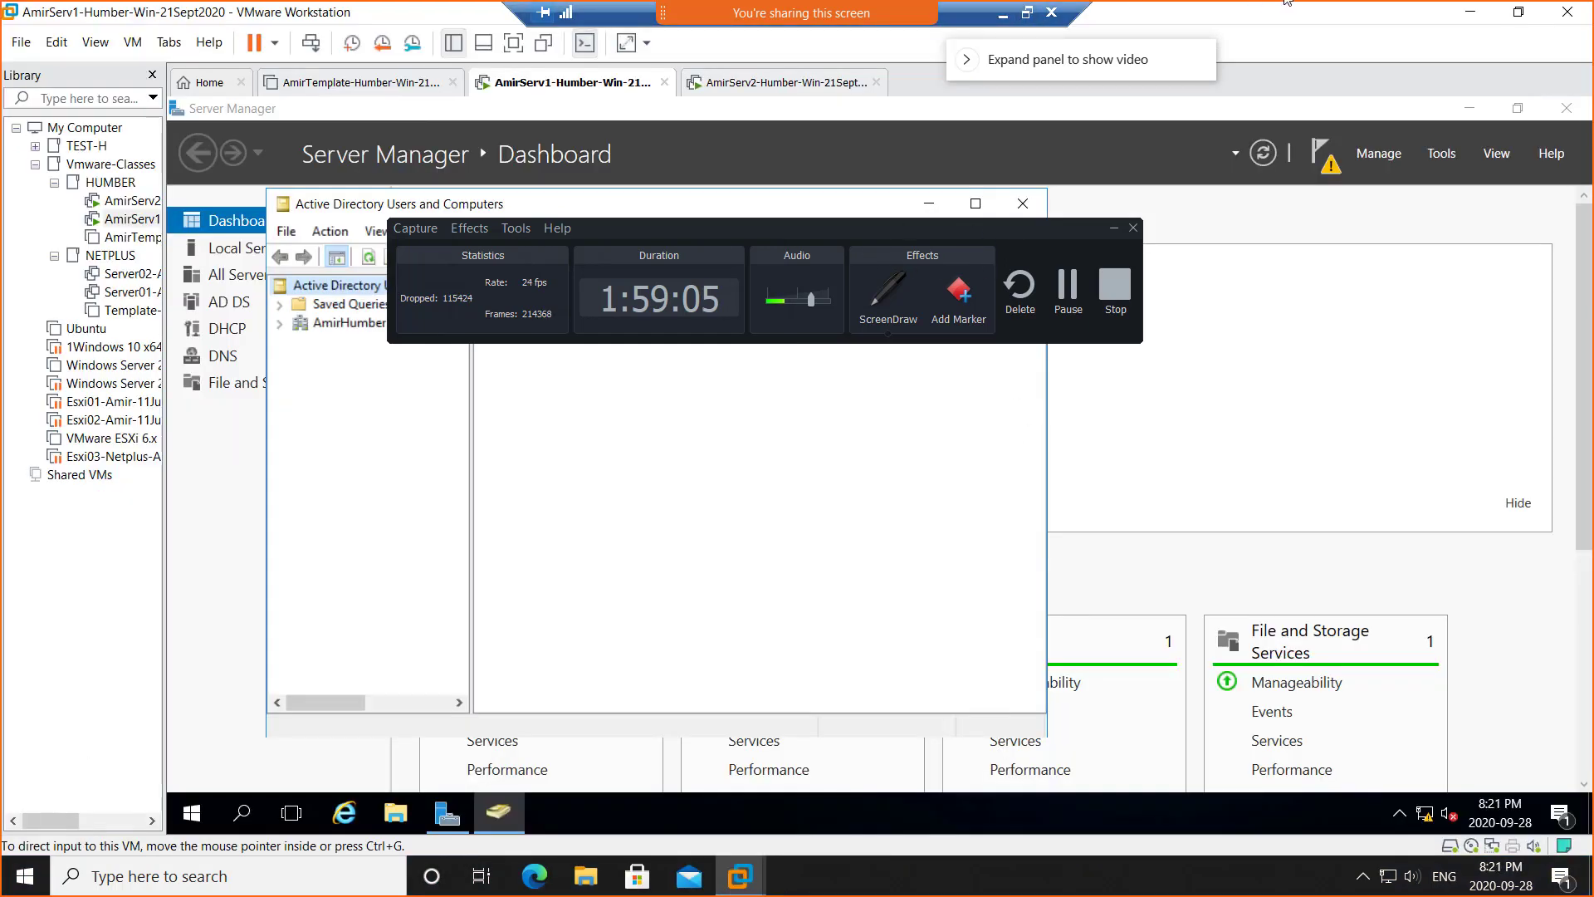
{"action": "left_click", "coordinate": [1113, 229]}
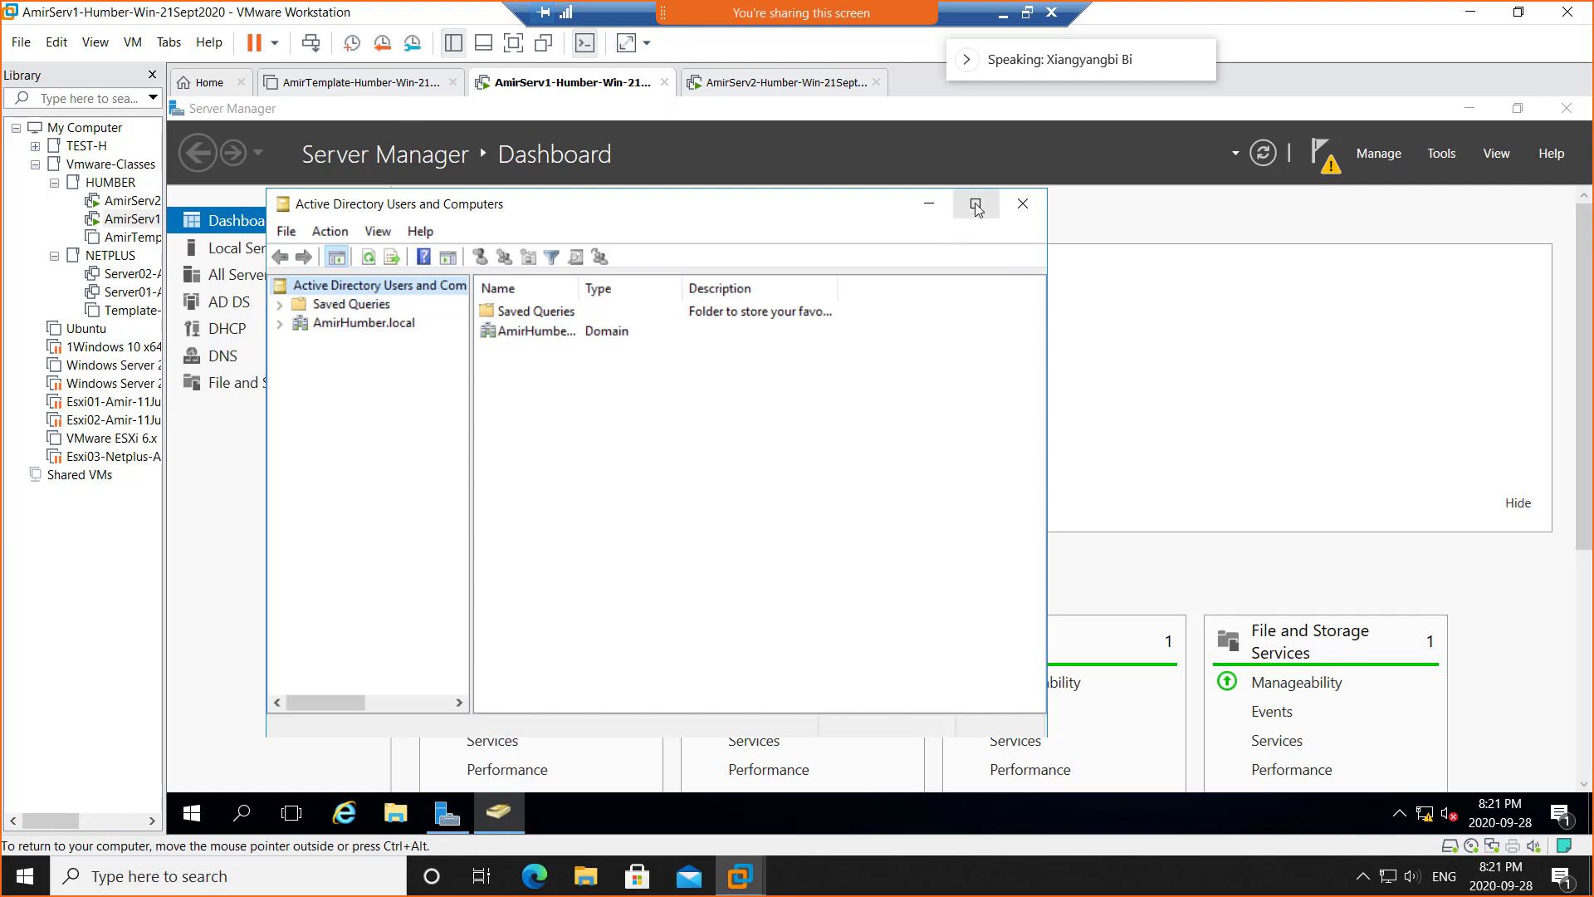
{"action": "left_click", "coordinate": [1023, 203]}
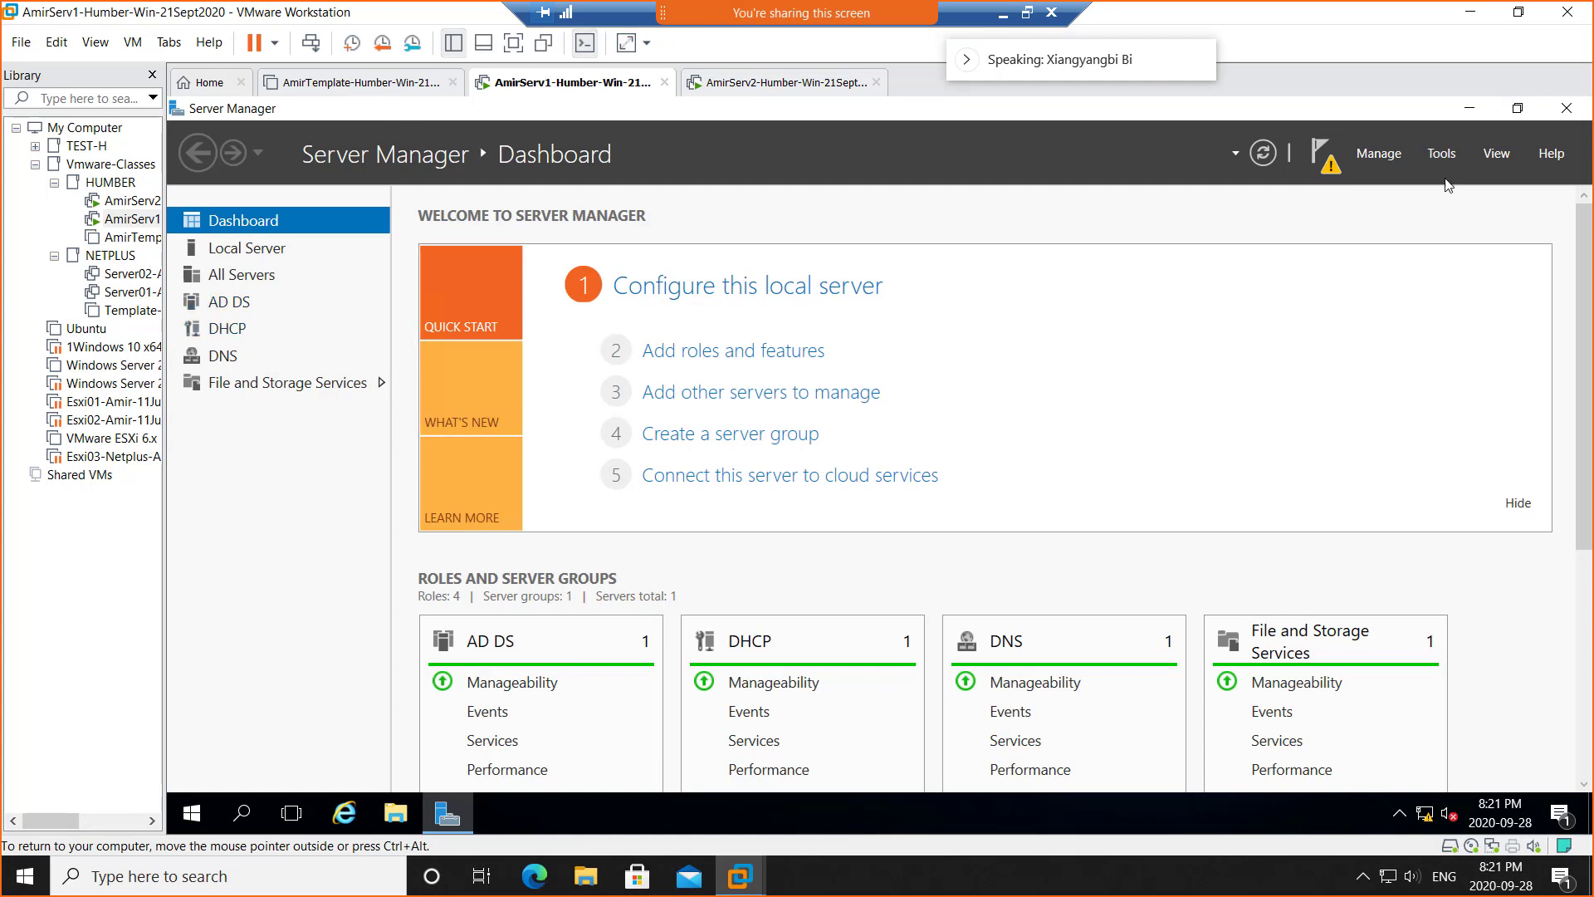
- Open Active Directory Users and Computers and expand the AmirHumber.local domain to its Users container
{"action": "left_click", "coordinate": [1442, 153]}
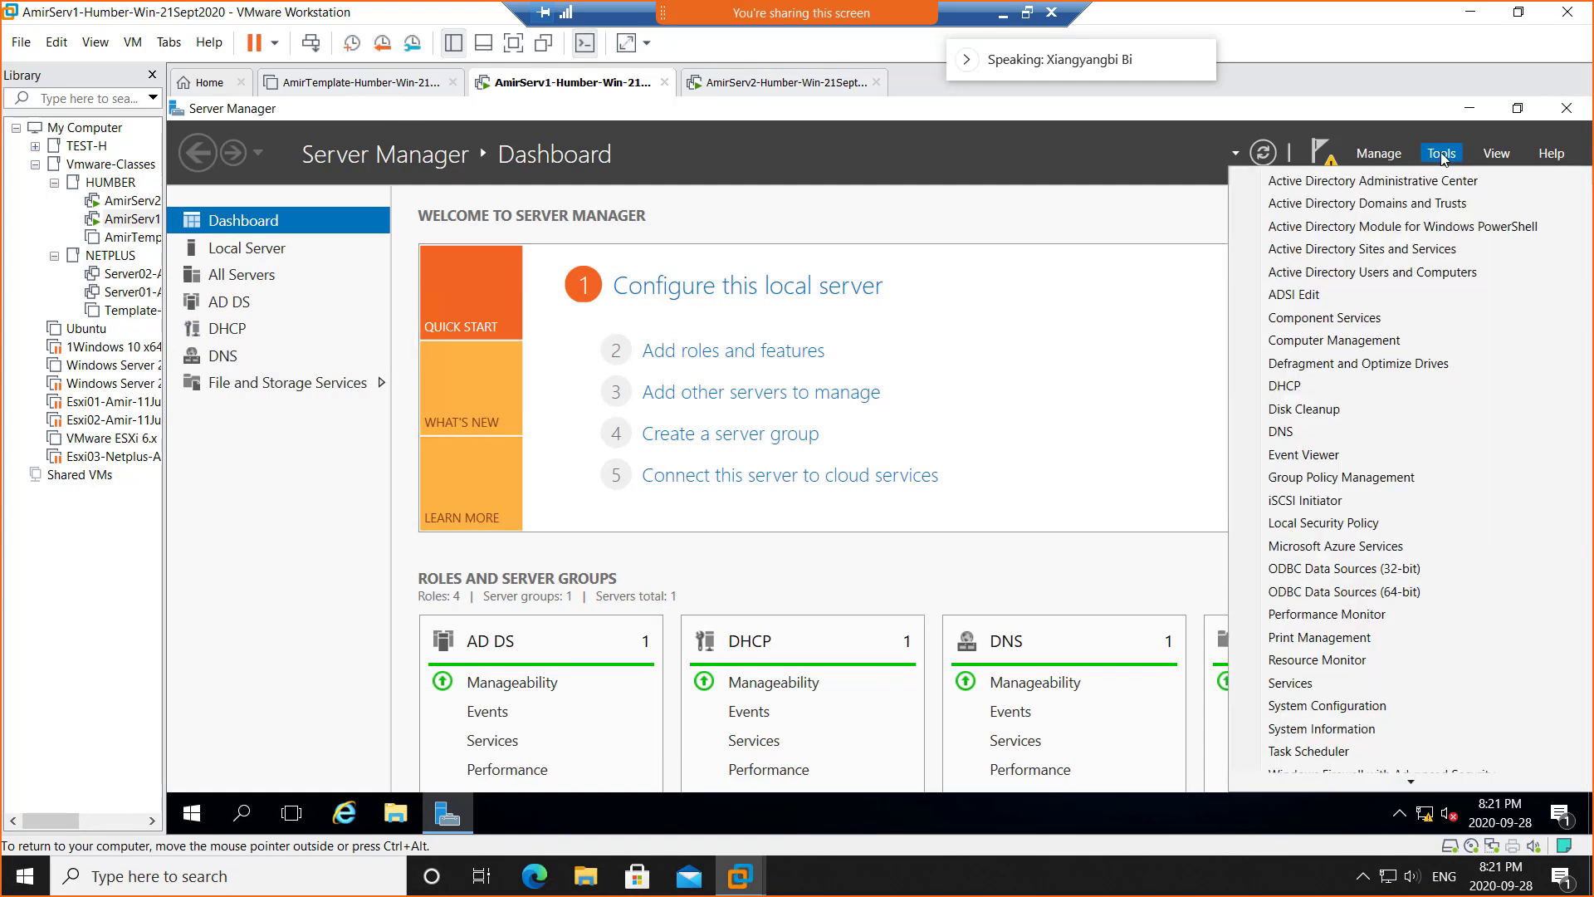
{"action": "left_click", "coordinate": [1350, 280]}
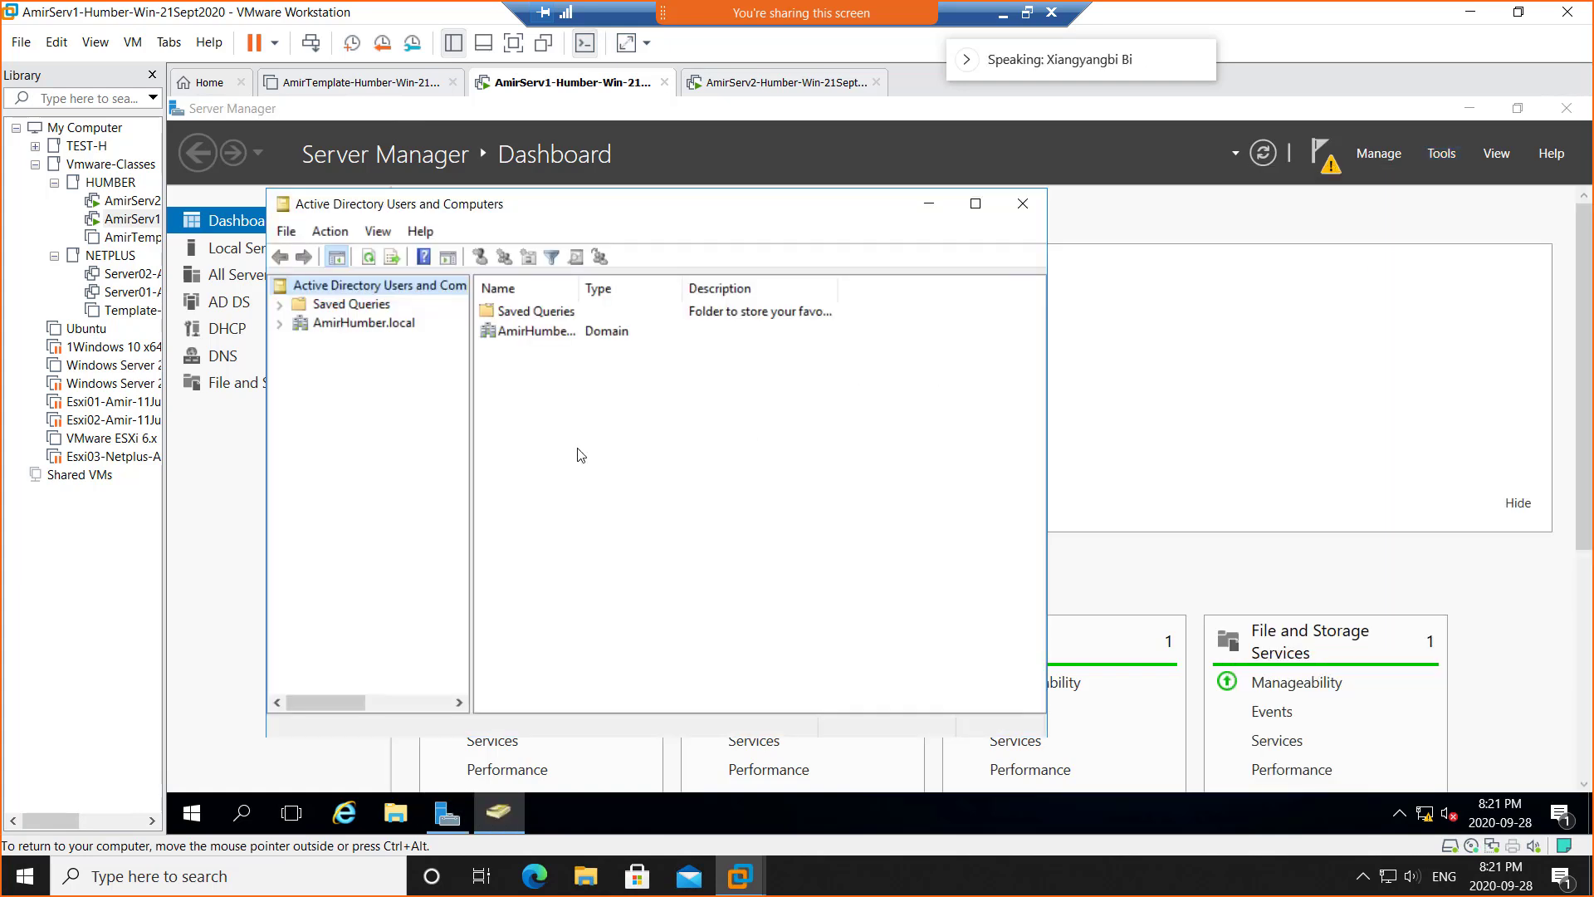
{"action": "left_click", "coordinate": [281, 327]}
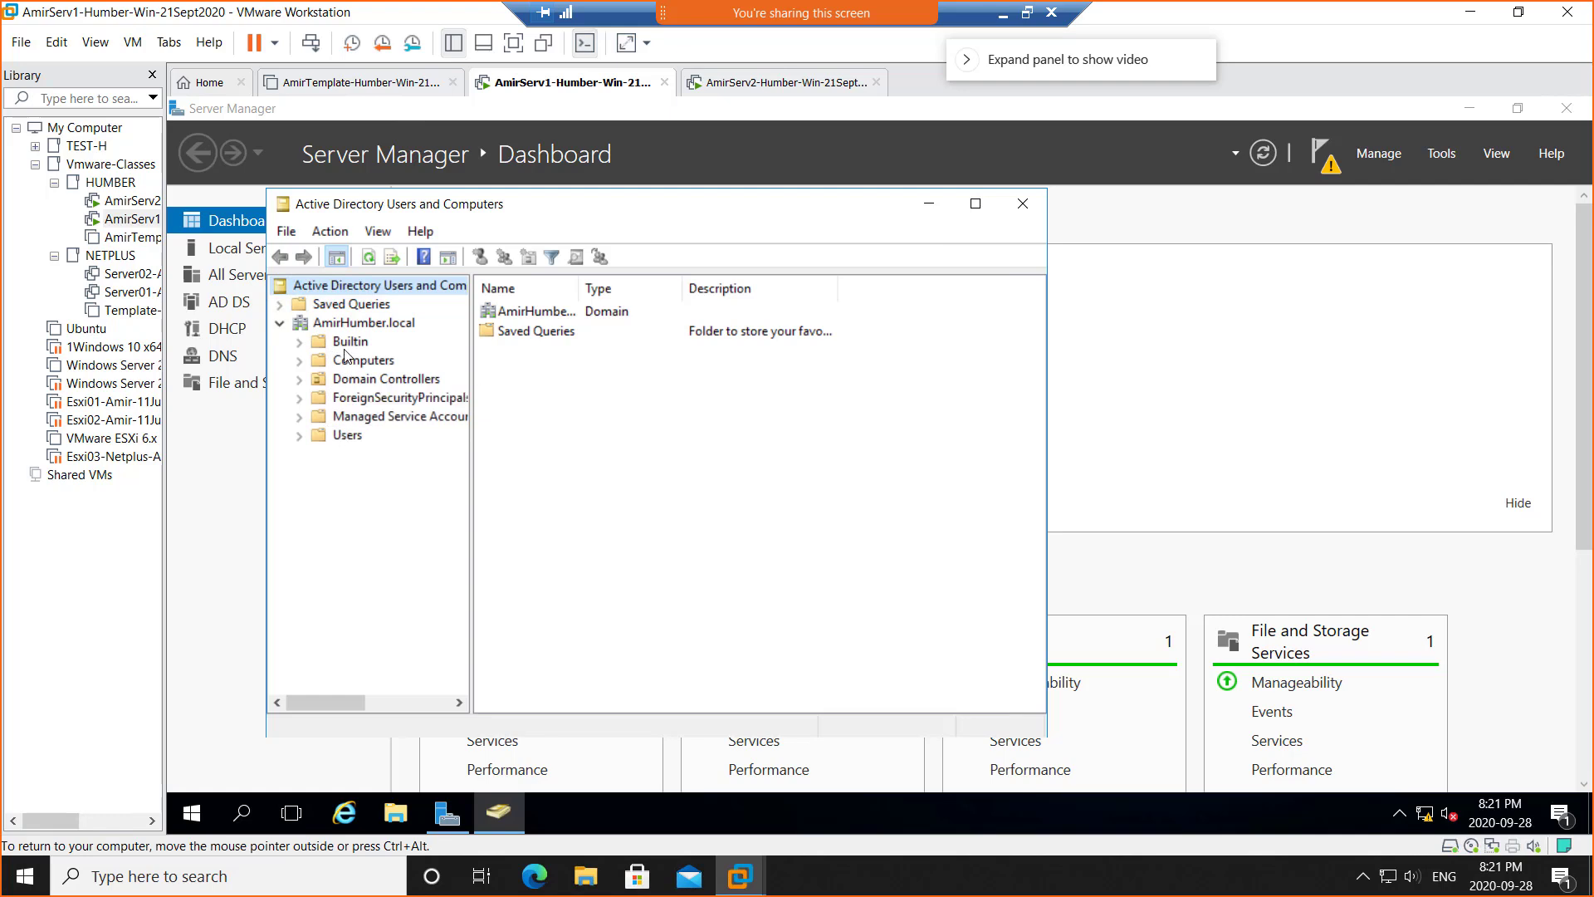
{"action": "left_click", "coordinate": [347, 436]}
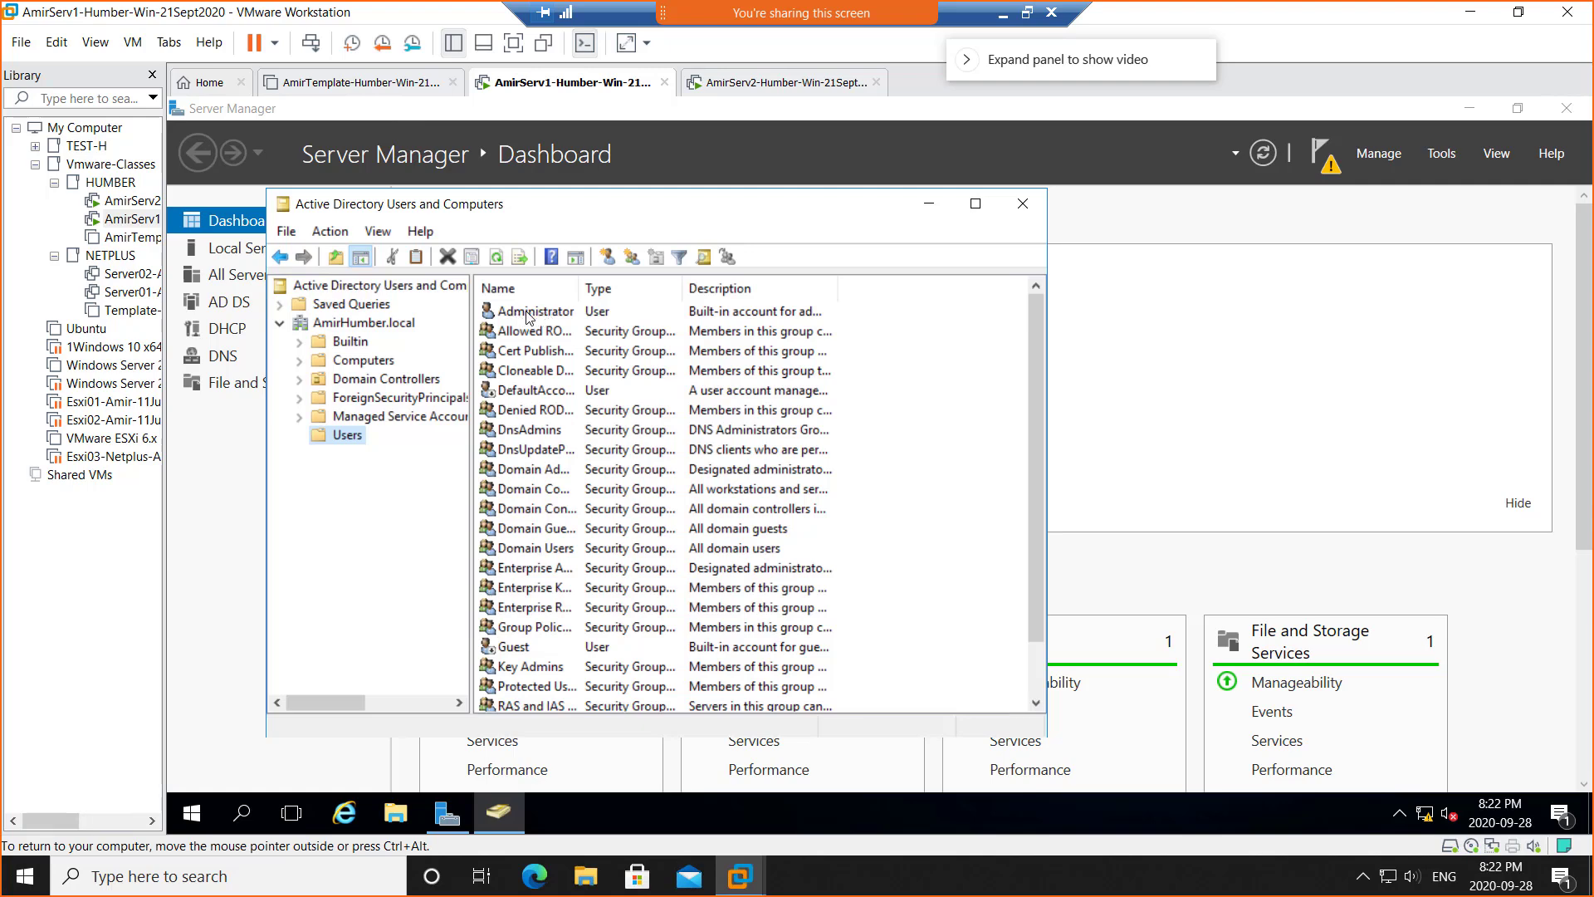
- Start copying the built-in Administrator account into a new user in the Users container
{"action": "right_click", "coordinate": [530, 313]}
{"action": "left_click", "coordinate": [517, 319]}
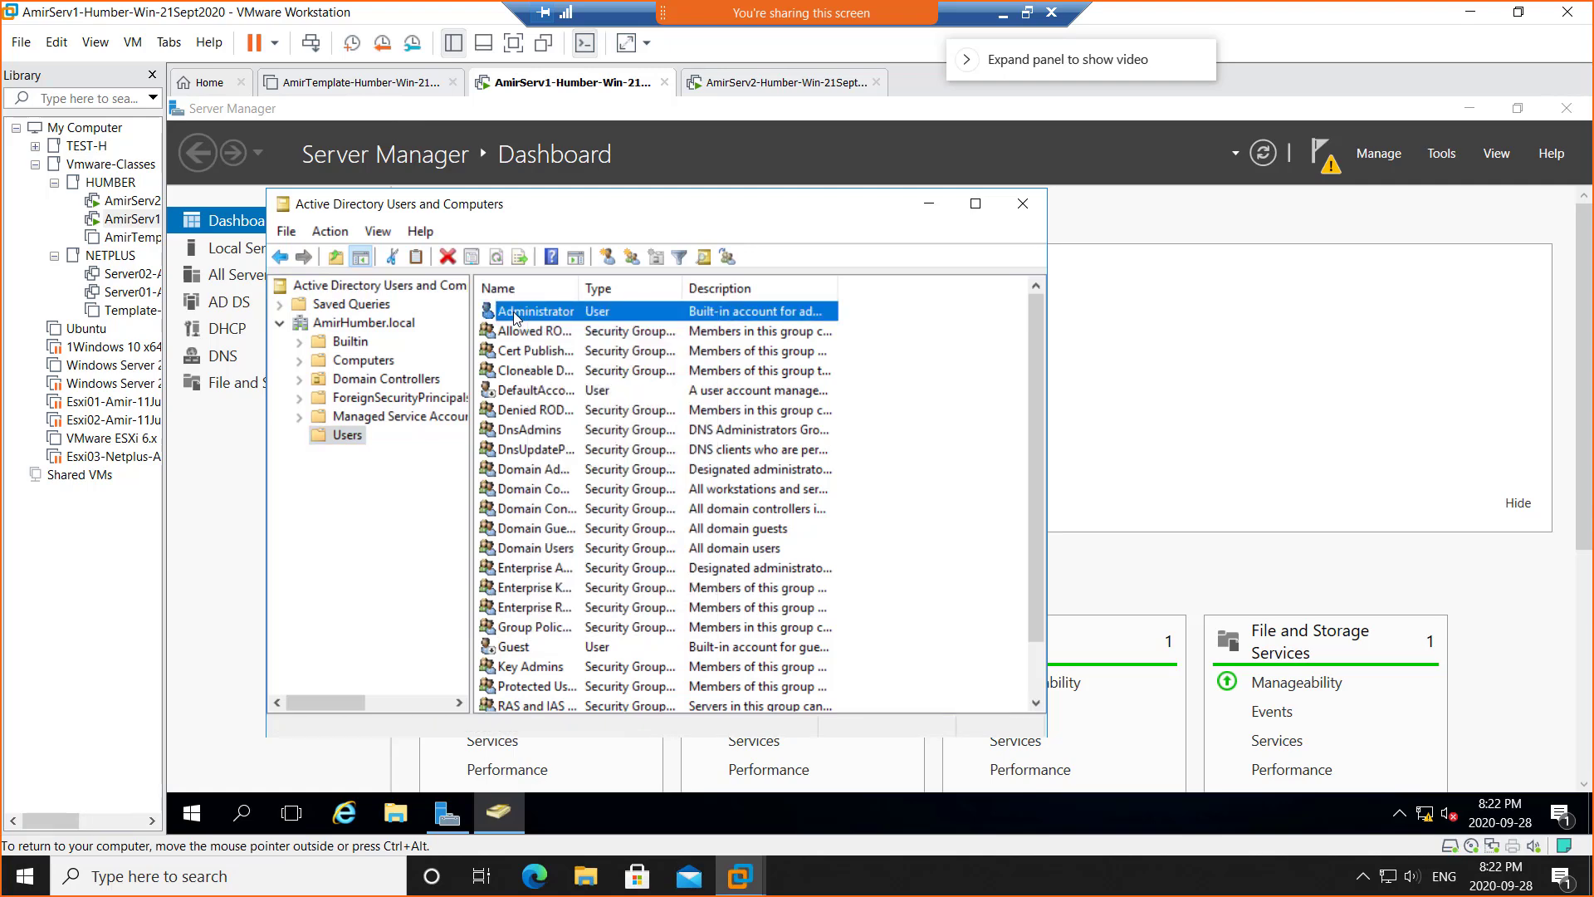
{"action": "left_click", "coordinate": [635, 313]}
{"action": "right_click", "coordinate": [554, 313]}
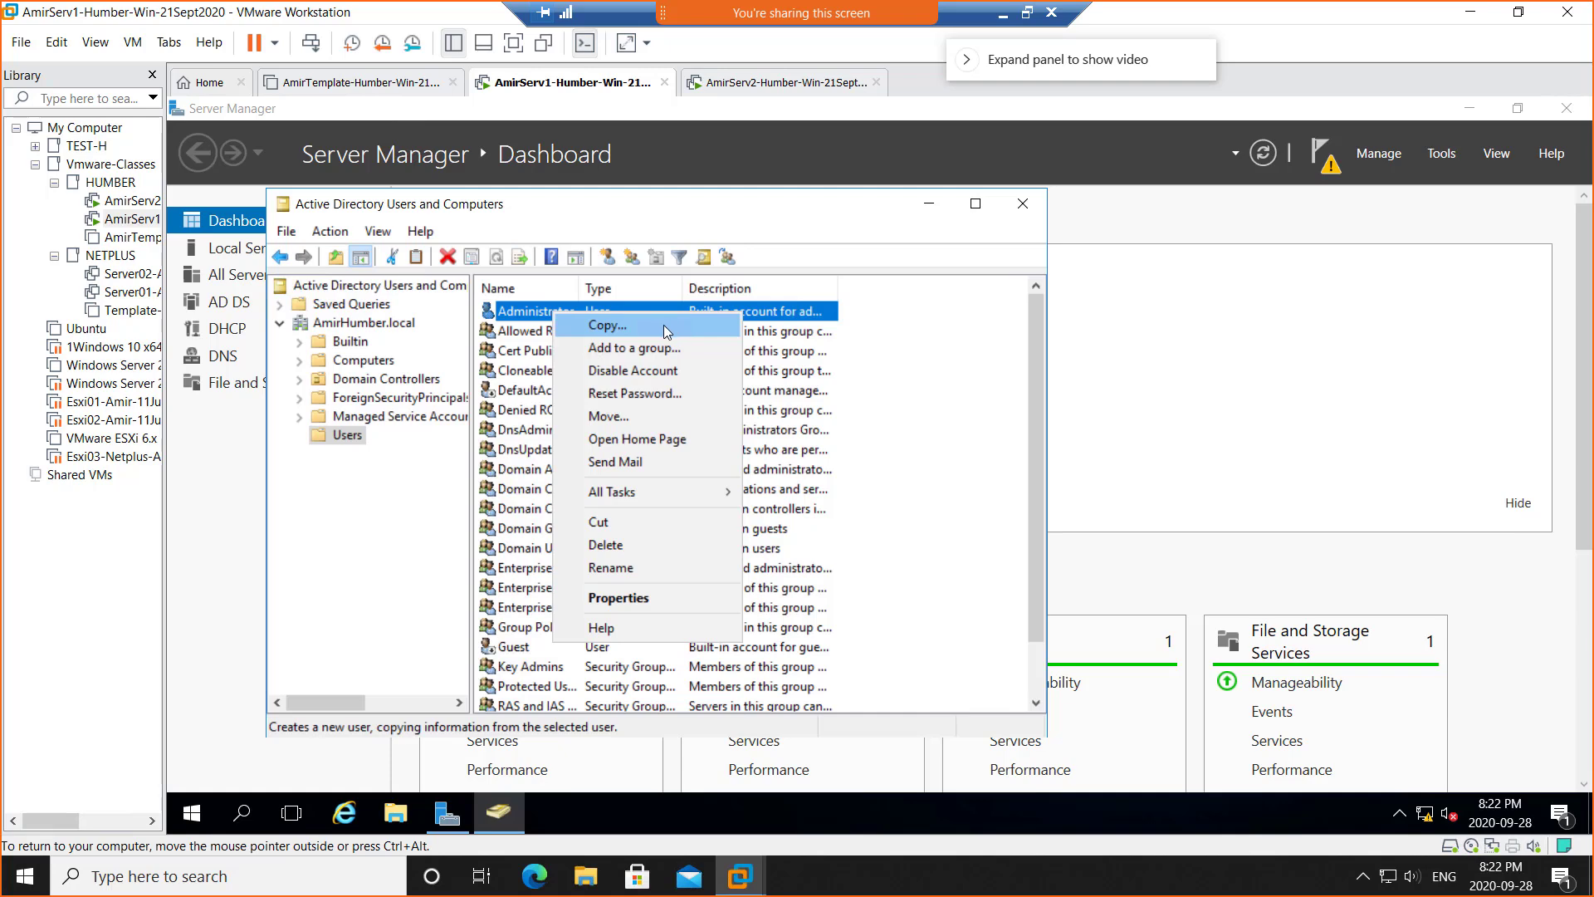
{"action": "left_click", "coordinate": [656, 325]}
{"action": "left_click_drag", "start_coordinate": [509, 229], "coordinate": [908, 233]}
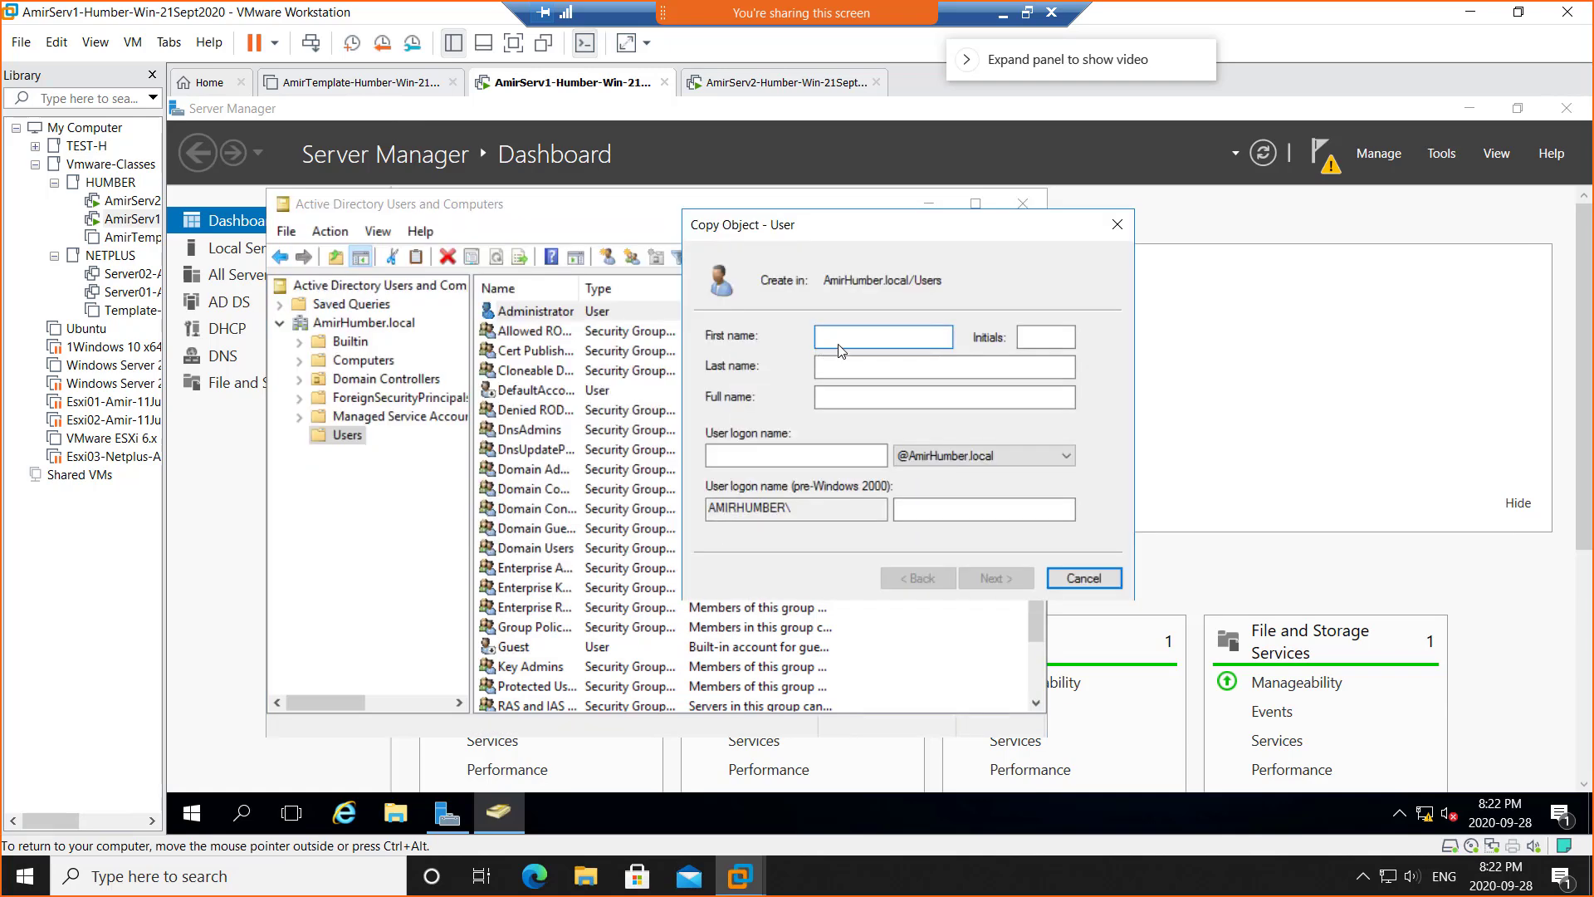
- Enter AmirAdmin as the new user's first name and logon name and continue to the password page
{"action": "type", "text": "AmirAdmin"}
{"action": "left_click_drag", "start_coordinate": [856, 334], "coordinate": [806, 335]}
{"action": "right_click", "coordinate": [829, 337]}
{"action": "left_click", "coordinate": [870, 403]}
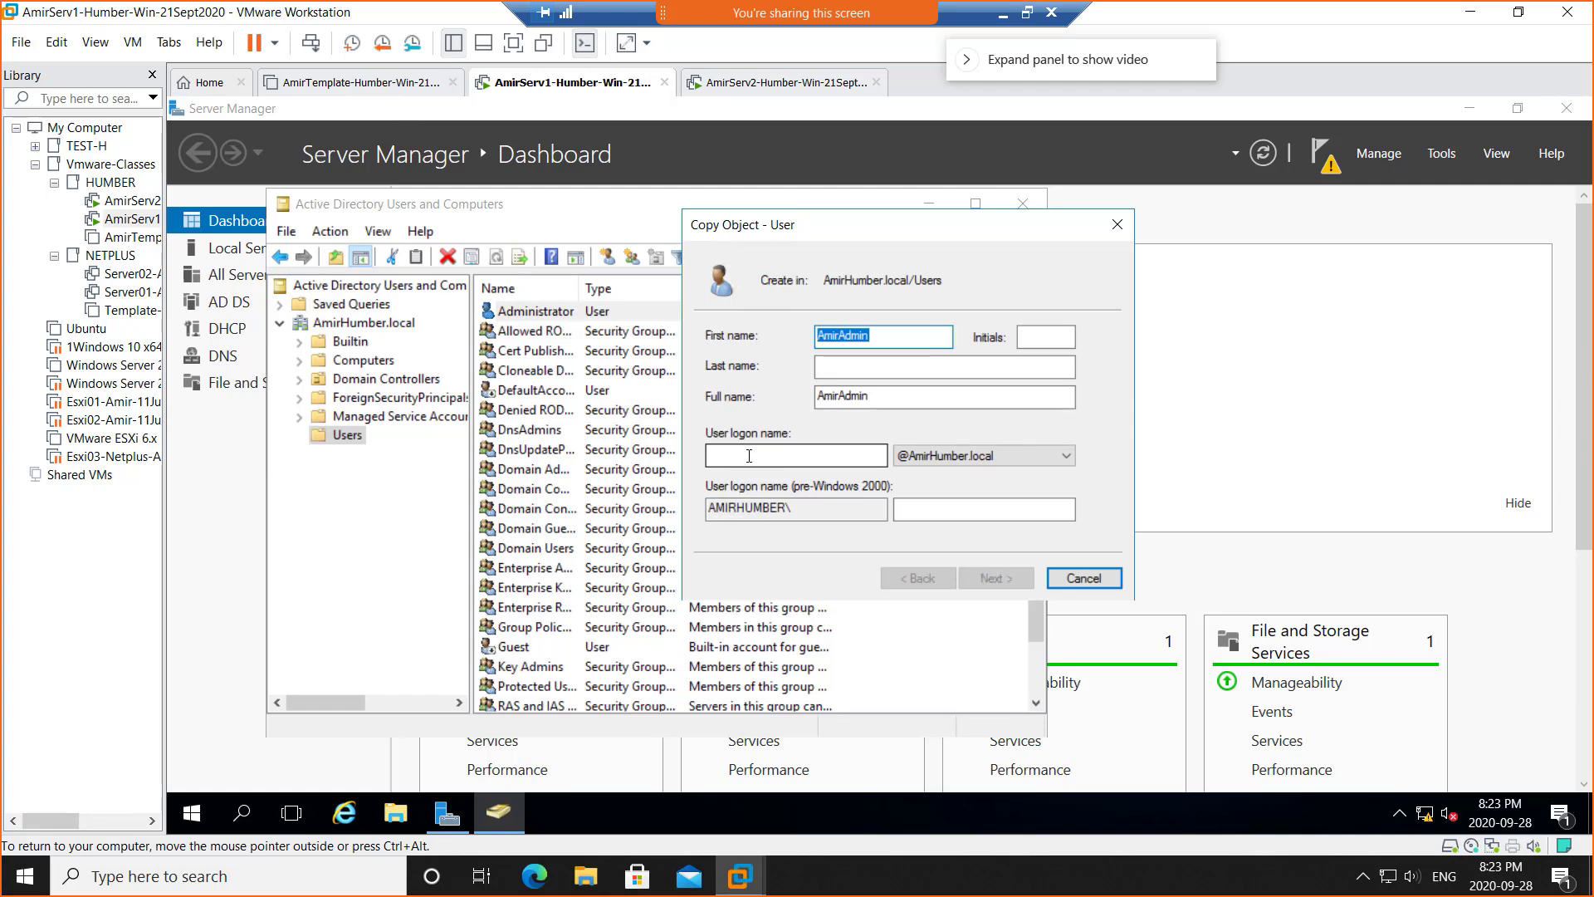
{"action": "right_click", "coordinate": [730, 458]}
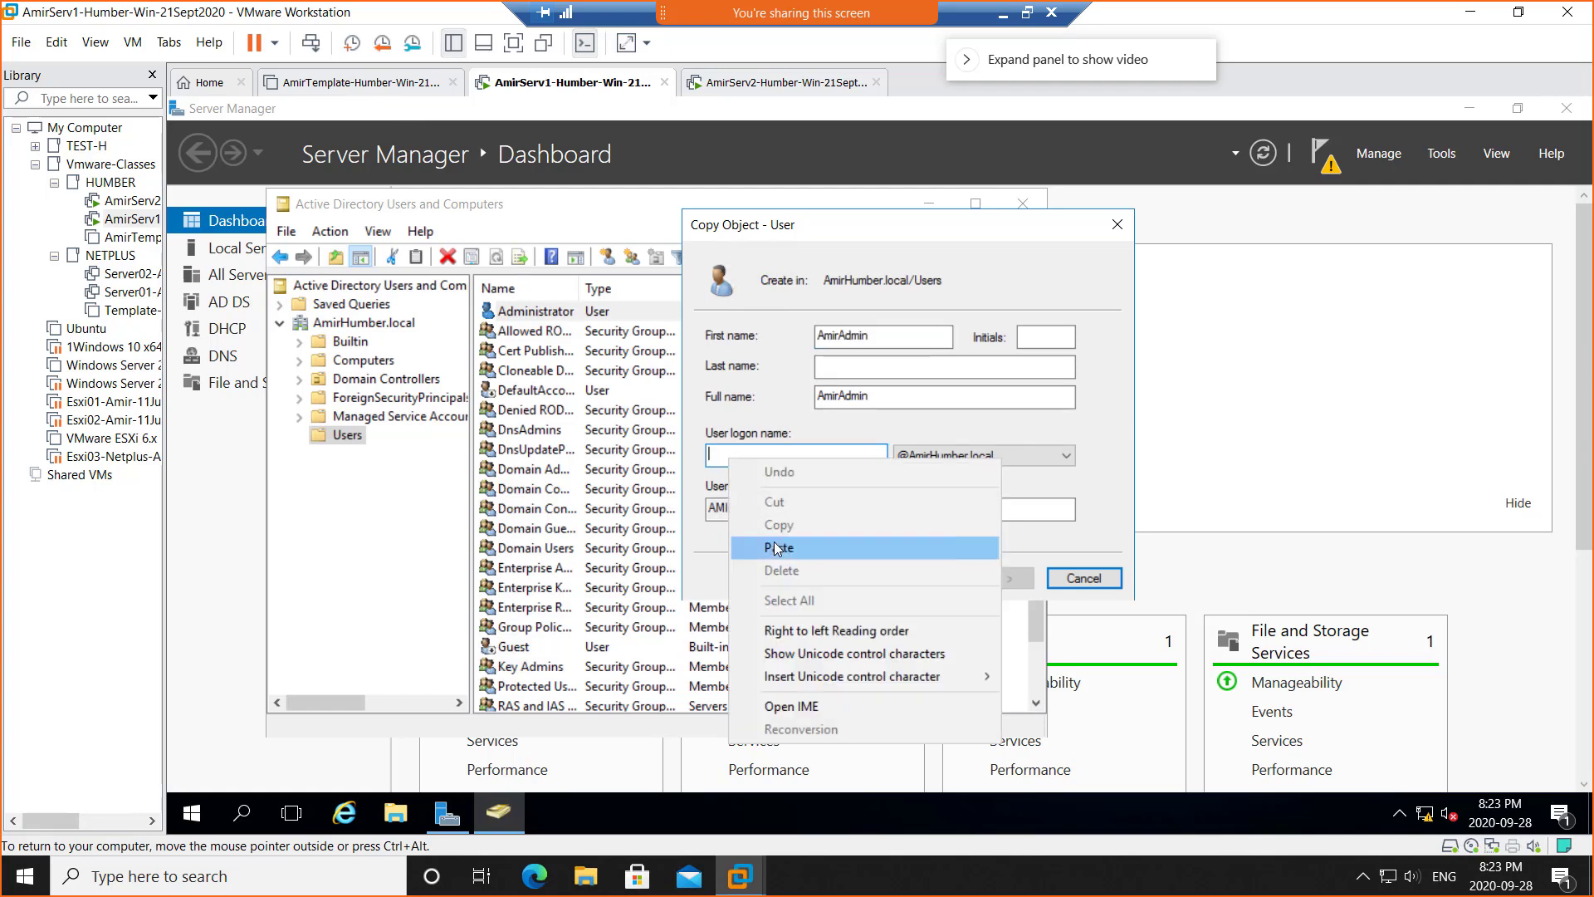
{"action": "left_click", "coordinate": [780, 545]}
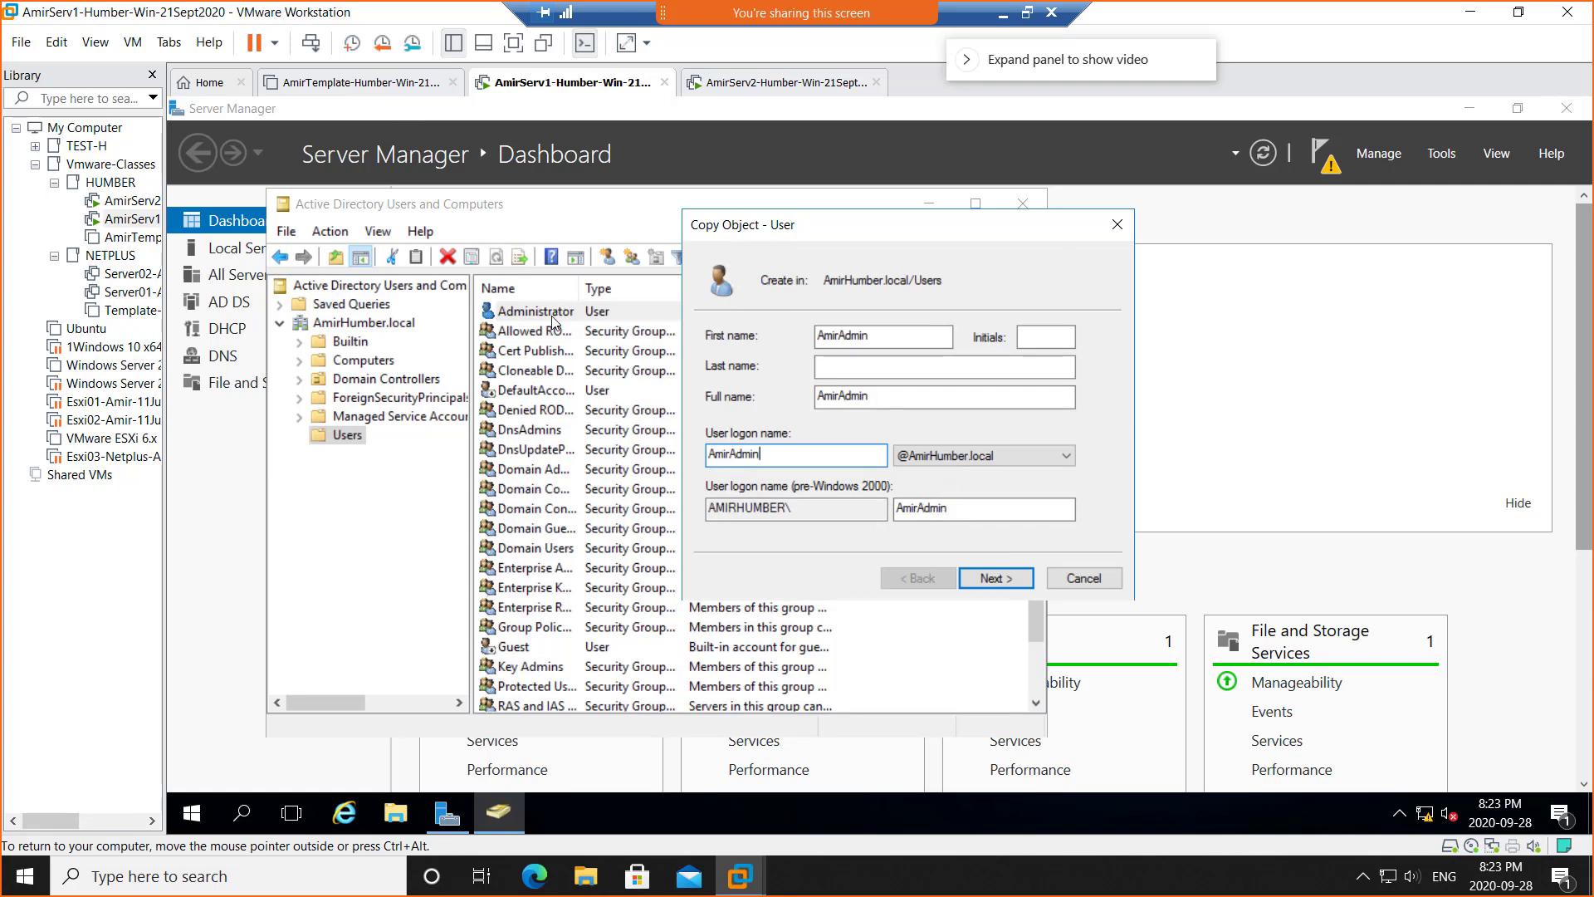
{"action": "left_click", "coordinate": [1003, 580]}
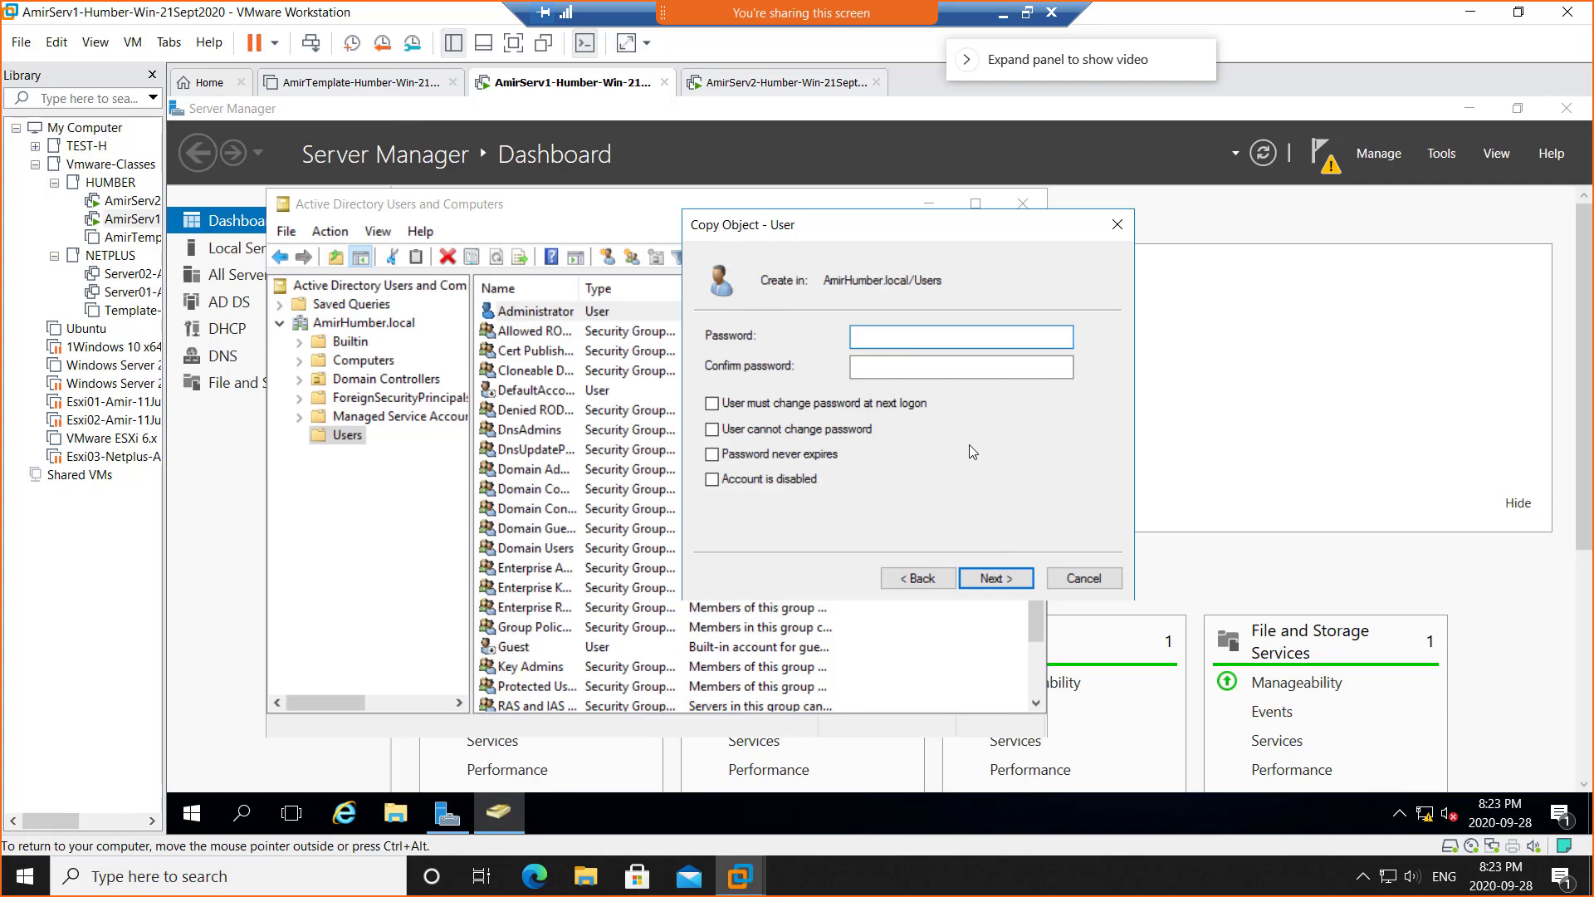
{"action": "type", "text": "••••••••••••"}
- Enter and confirm the account password, tick Password never expires, and cancel the copy
{"action": "key", "text": "Tab"}
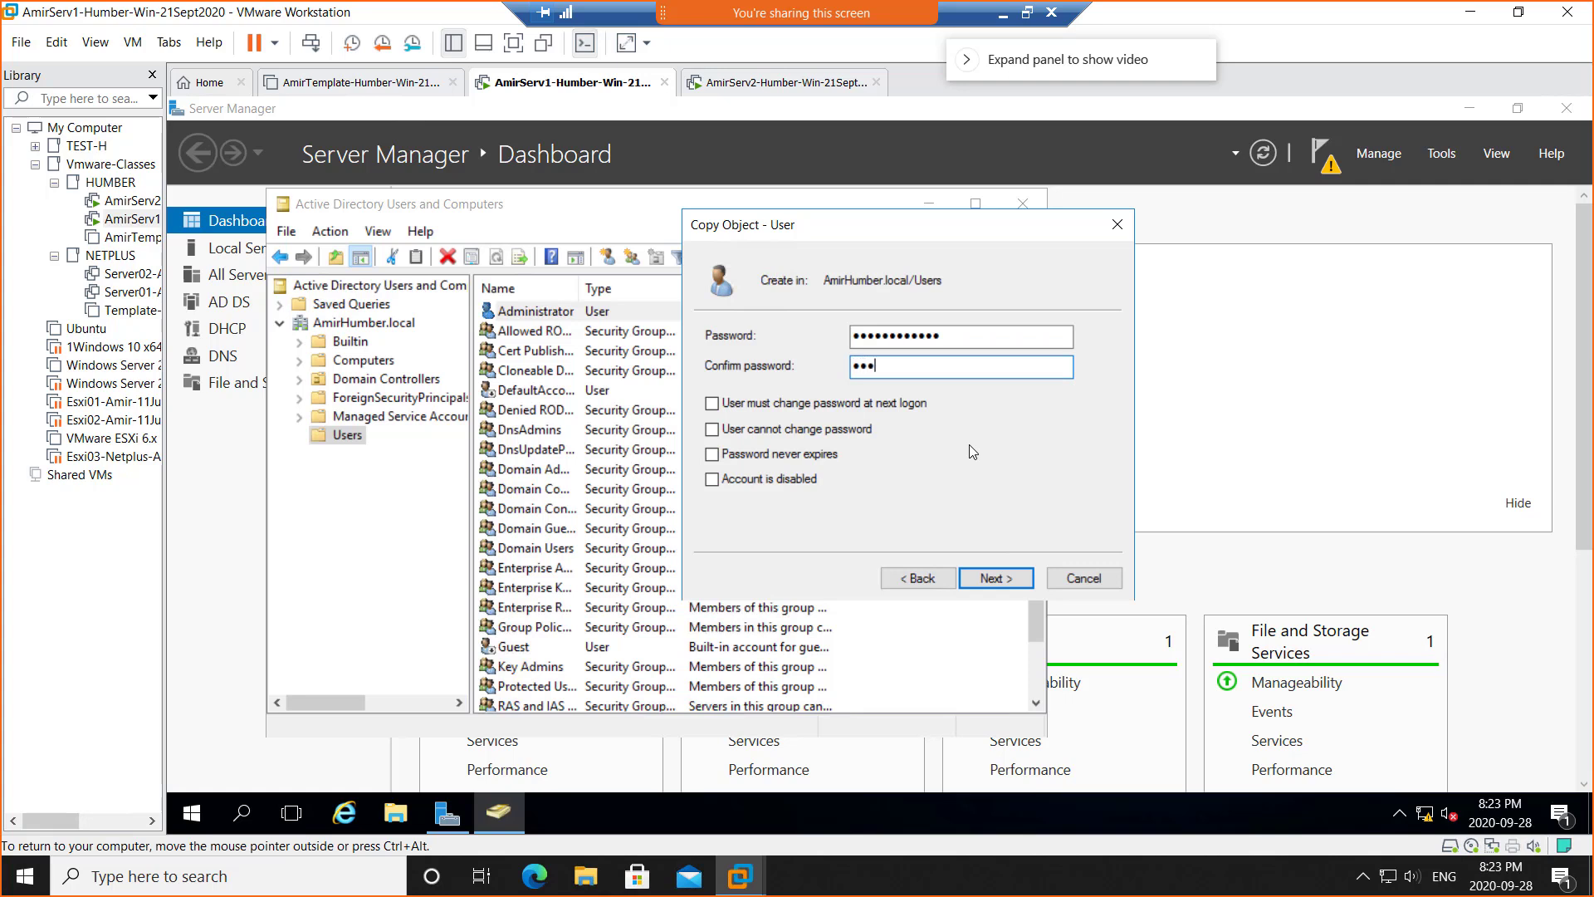
{"action": "left_click", "coordinate": [734, 457]}
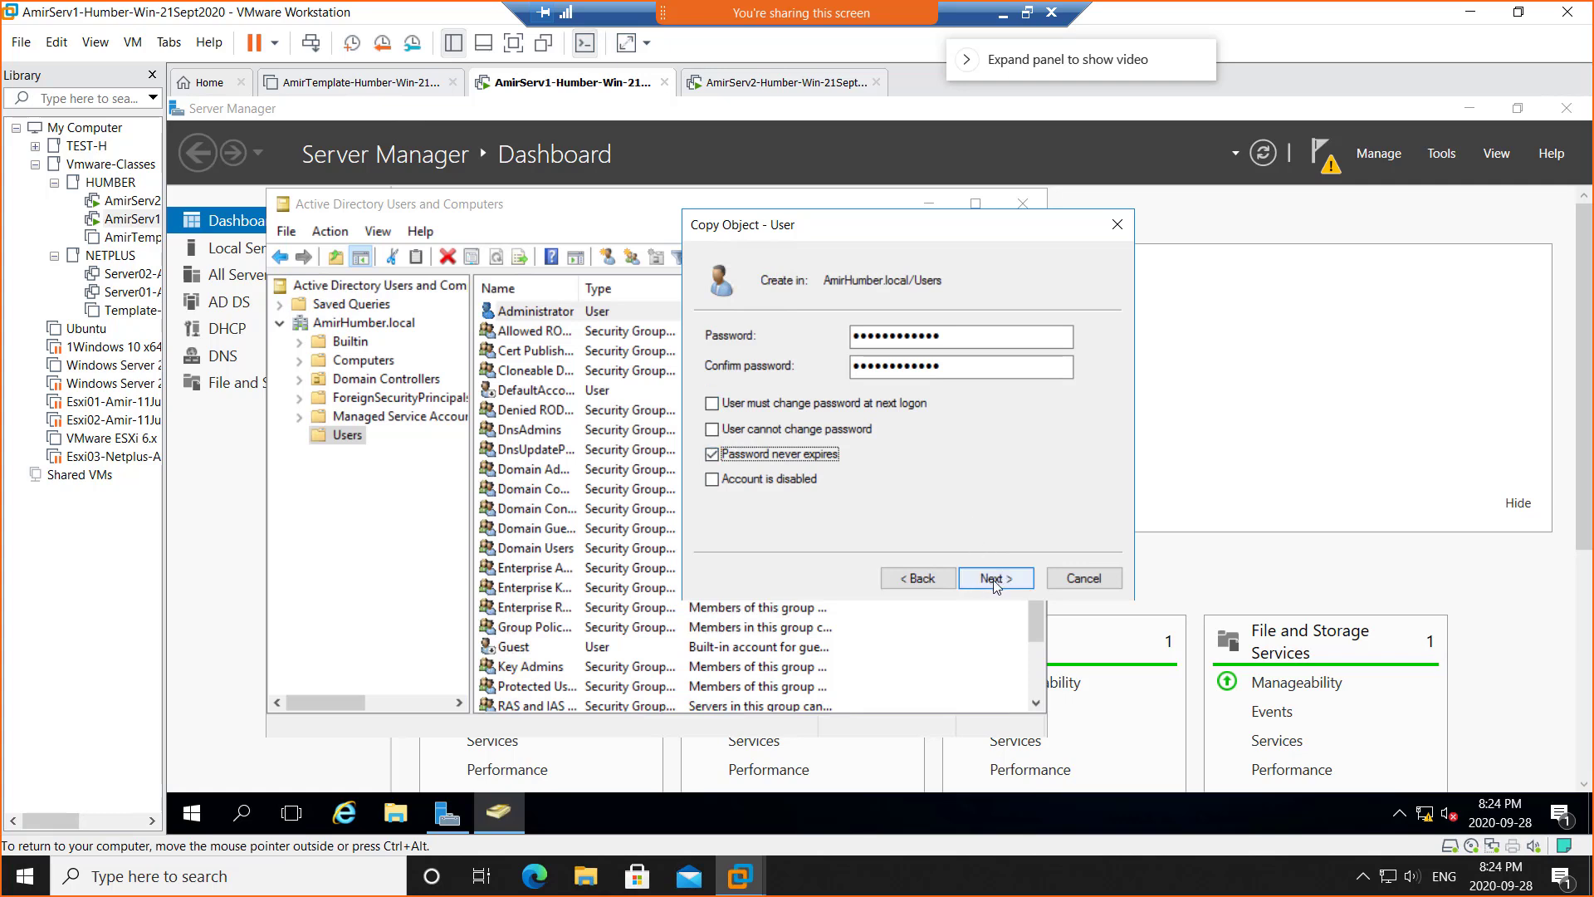
{"action": "left_click", "coordinate": [1083, 578]}
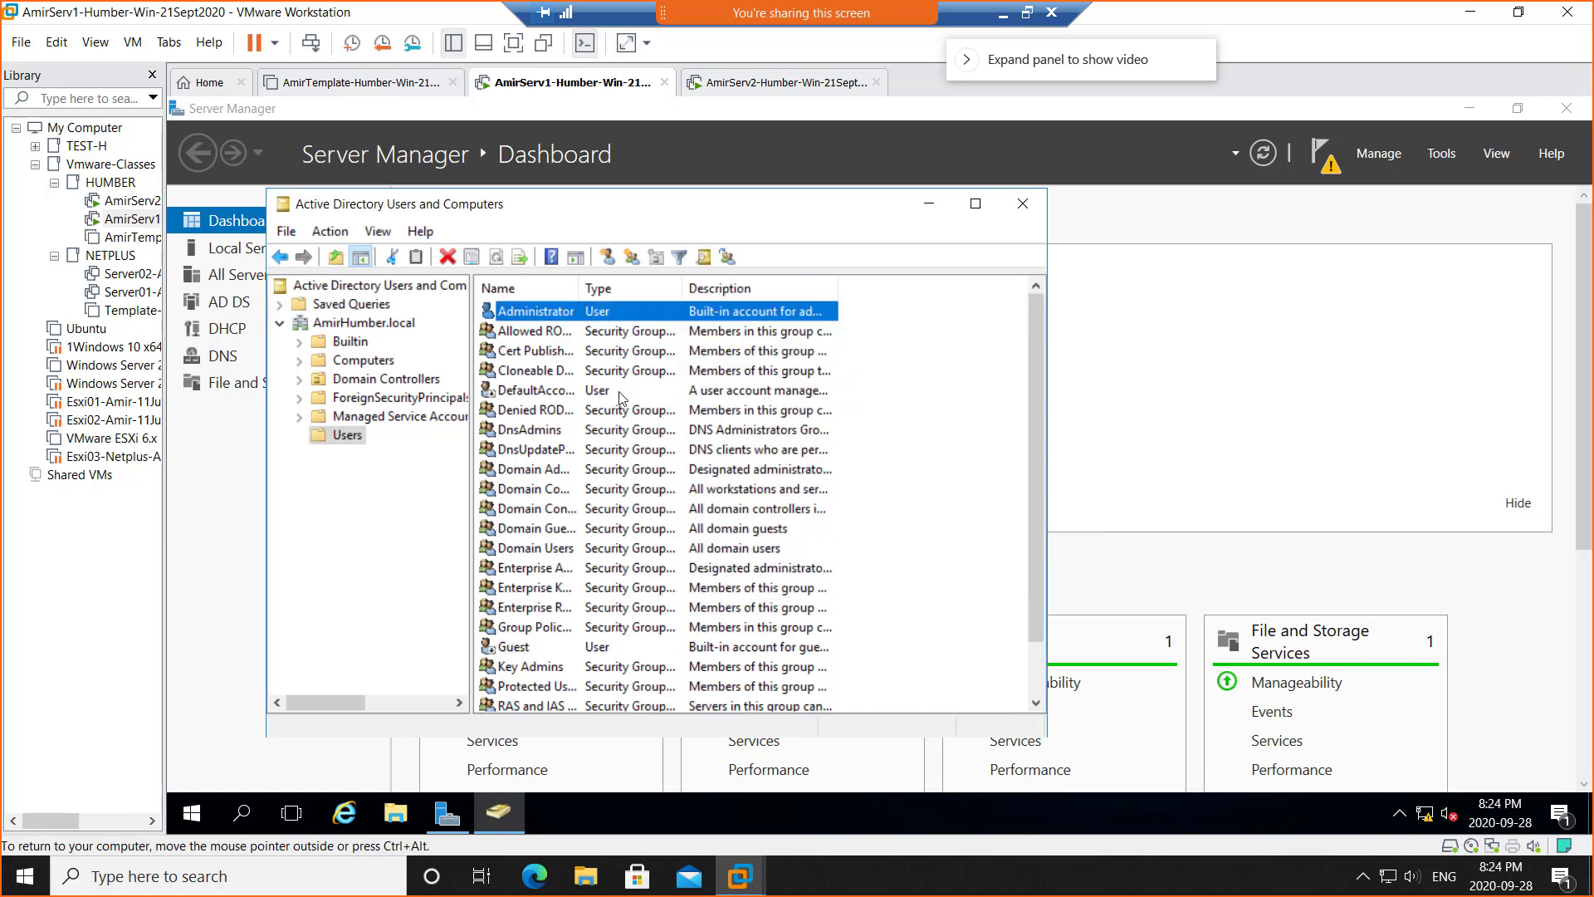
- Copy the Administrator account again, naming the new user AmirAdmin as first name and logon name
{"action": "right_click", "coordinate": [535, 312]}
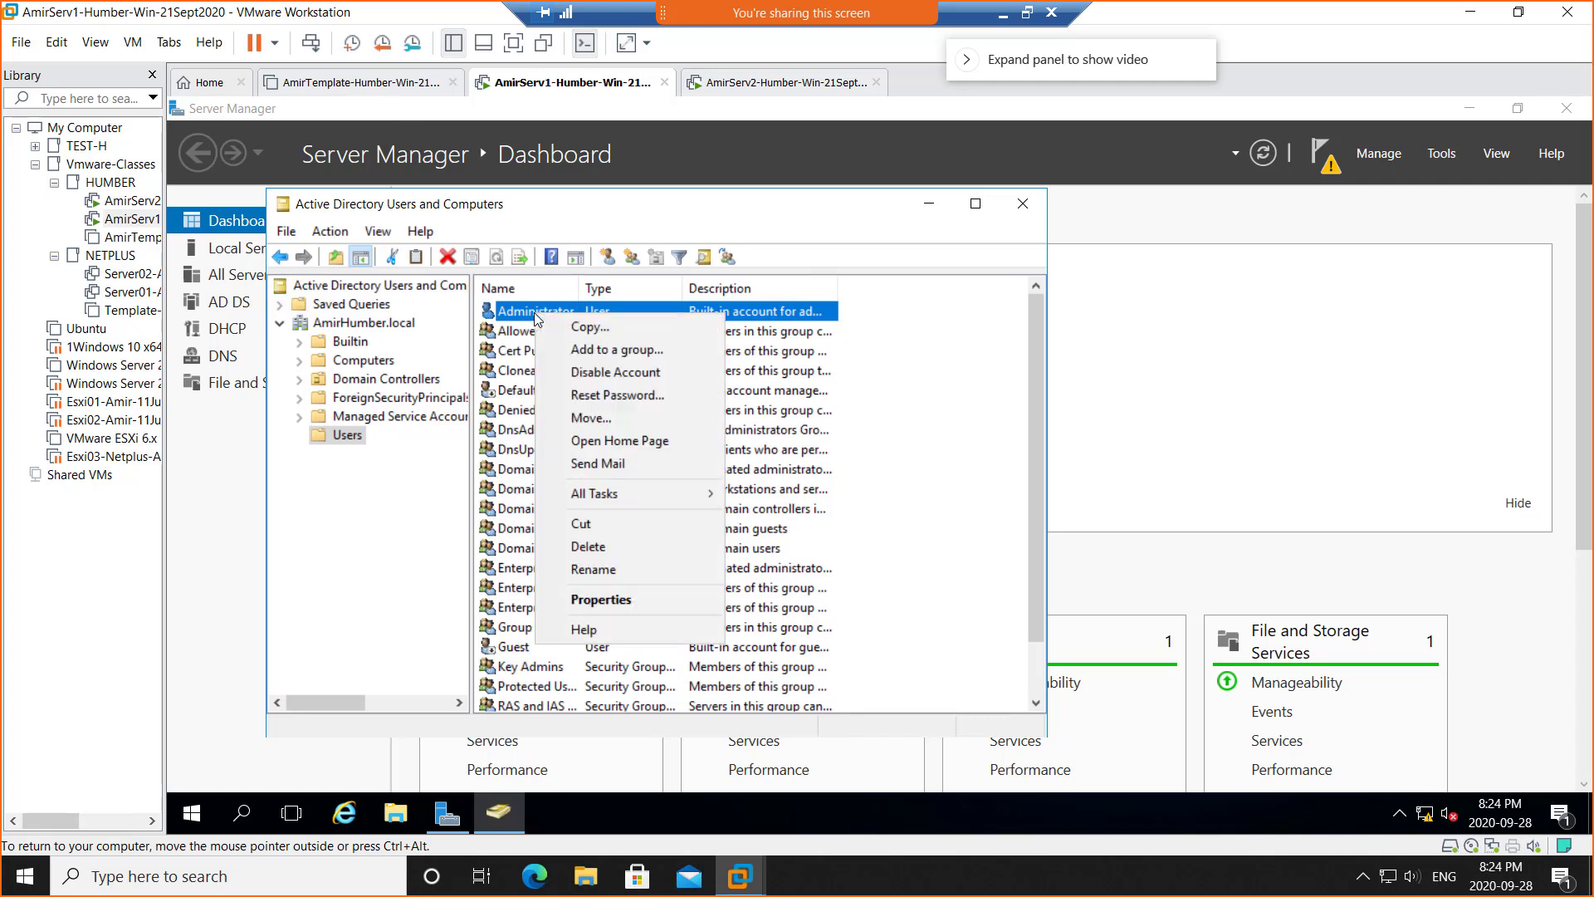
{"action": "left_click", "coordinate": [619, 329]}
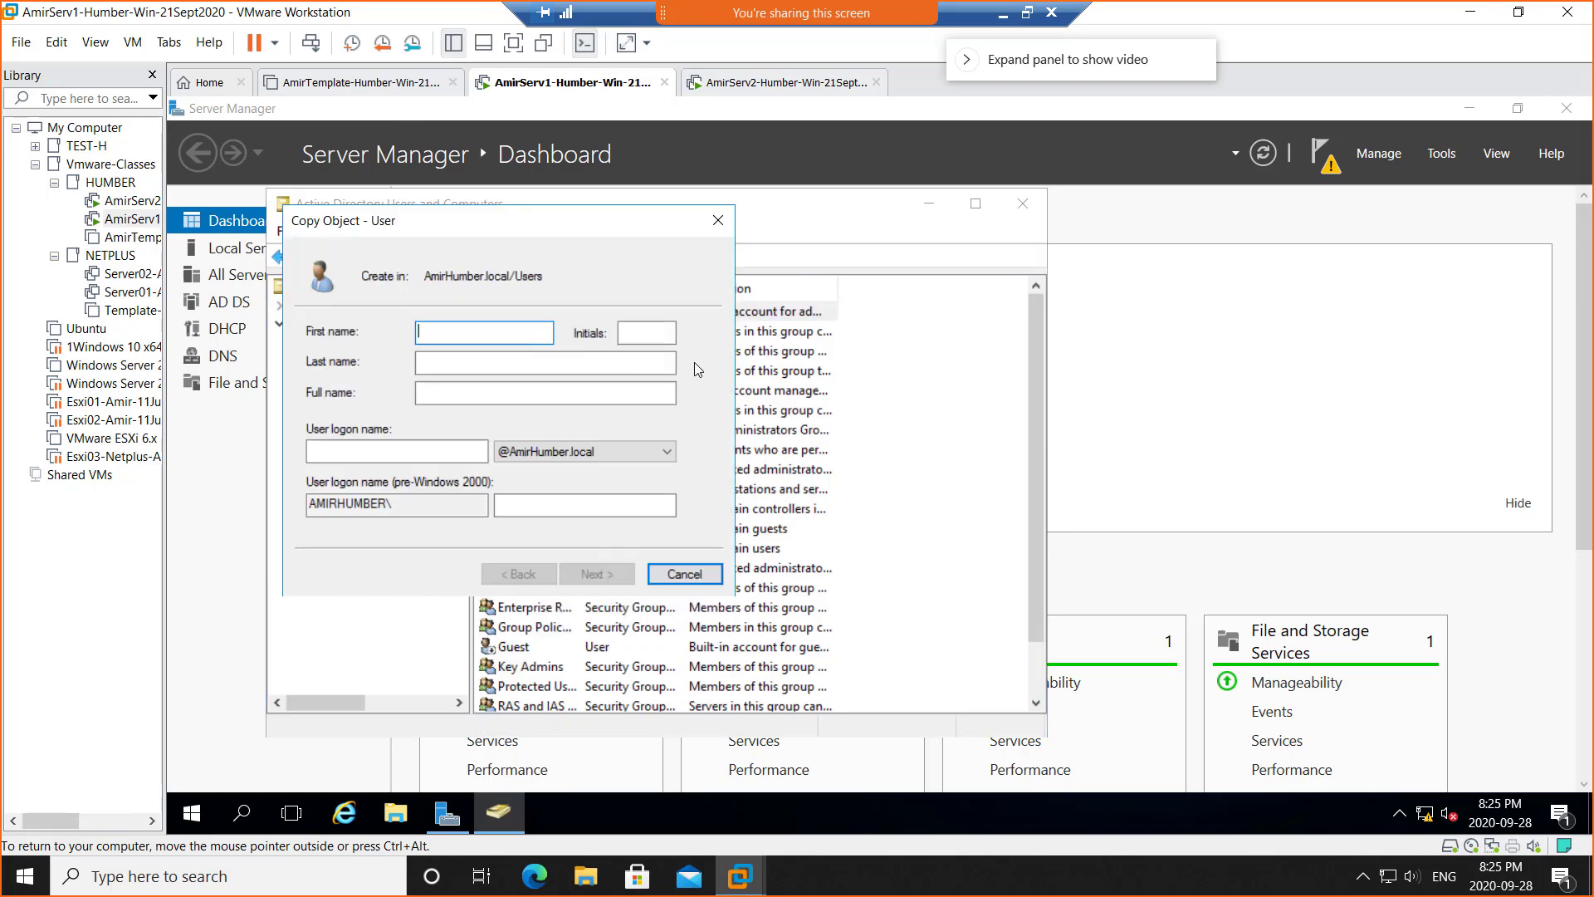
{"action": "left_click_drag", "start_coordinate": [434, 225], "coordinate": [695, 218]}
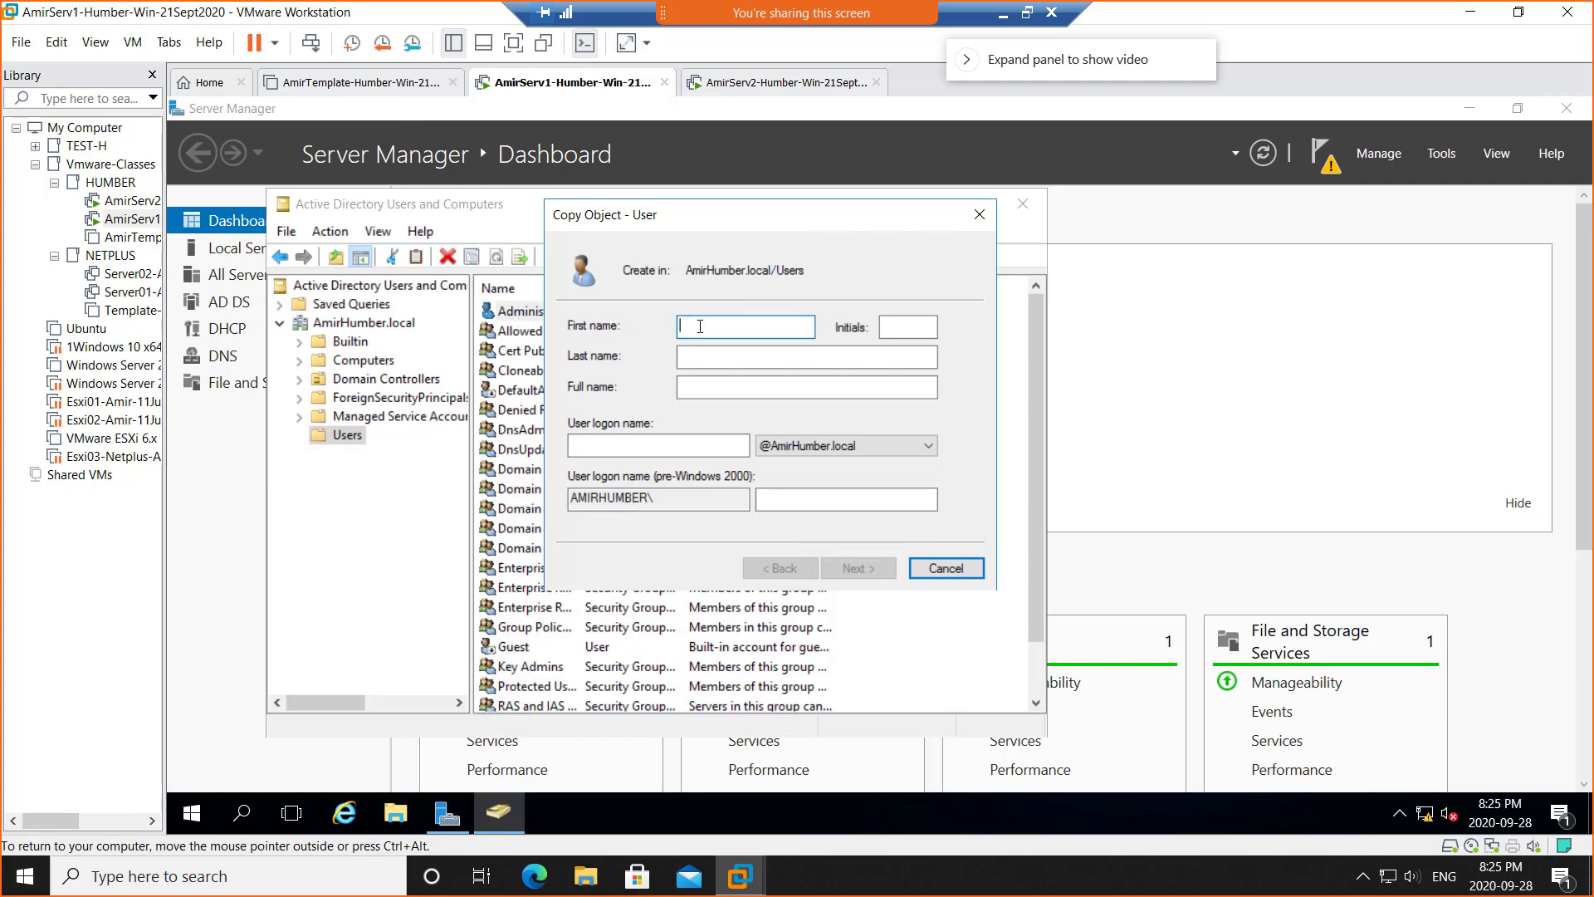
{"action": "type", "text": "AmirAdmin"}
{"action": "double_click", "coordinate": [702, 325]}
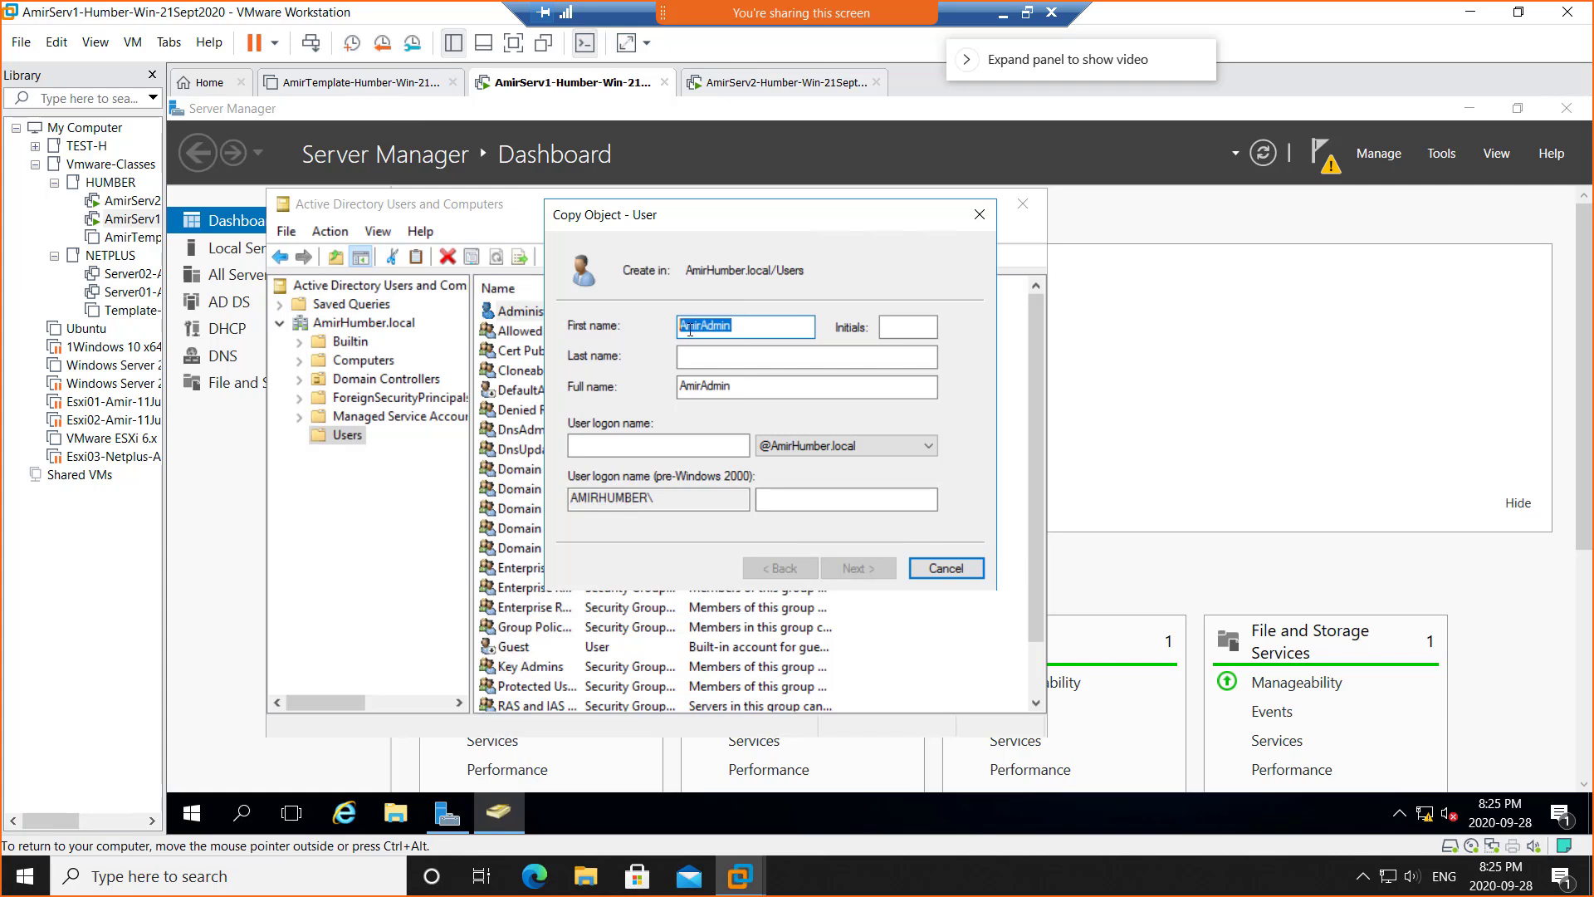
{"action": "right_click", "coordinate": [712, 326]}
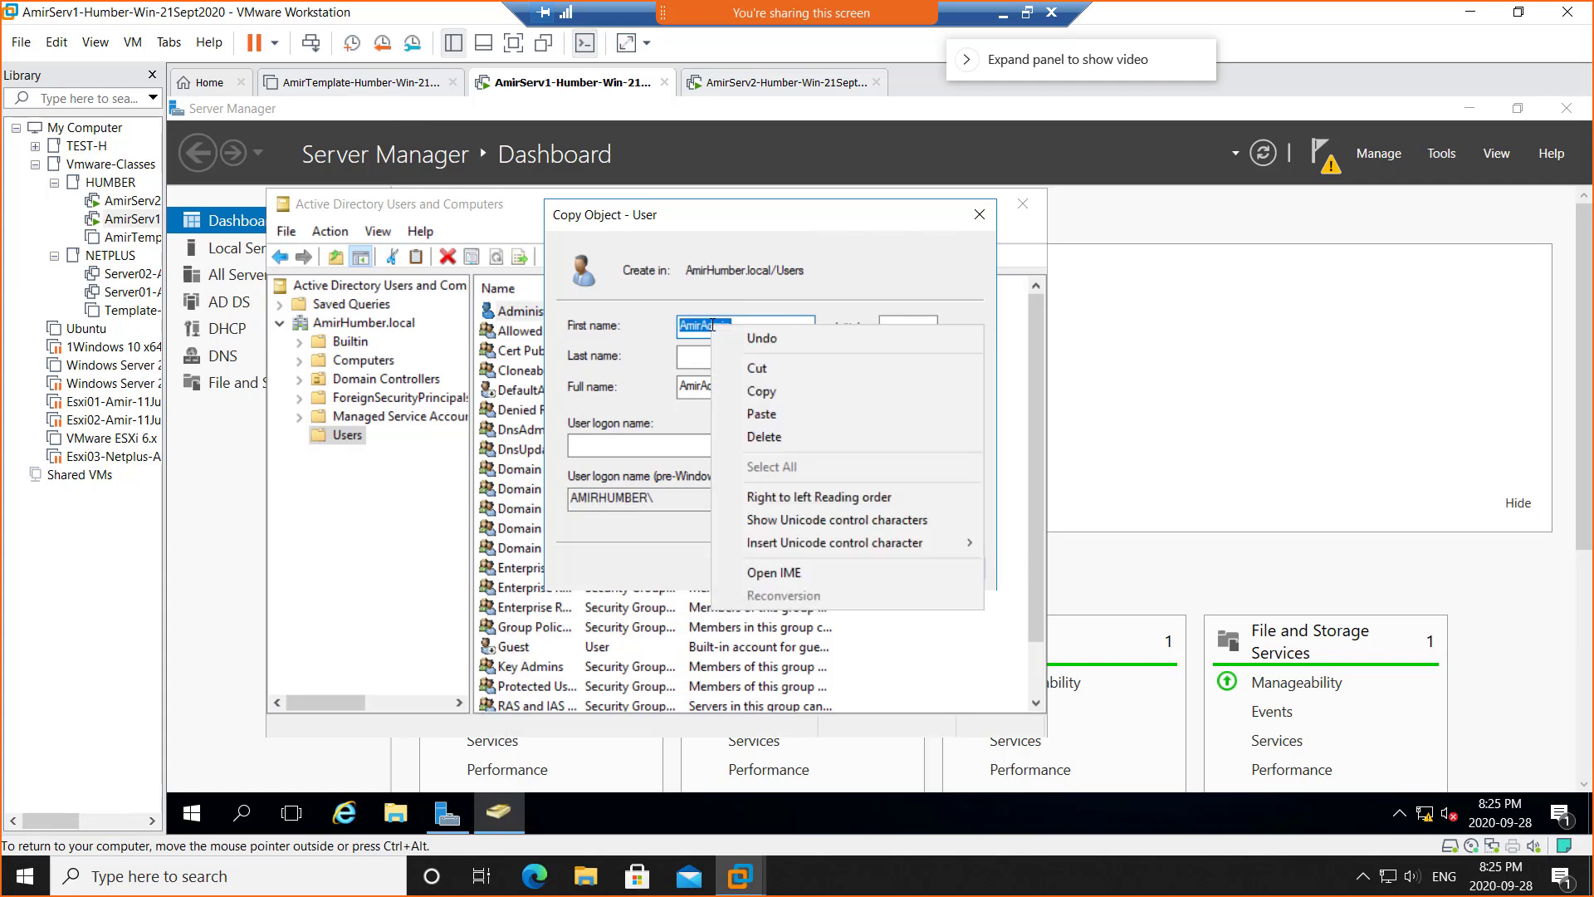
{"action": "left_click", "coordinate": [754, 393]}
{"action": "left_click", "coordinate": [586, 441]}
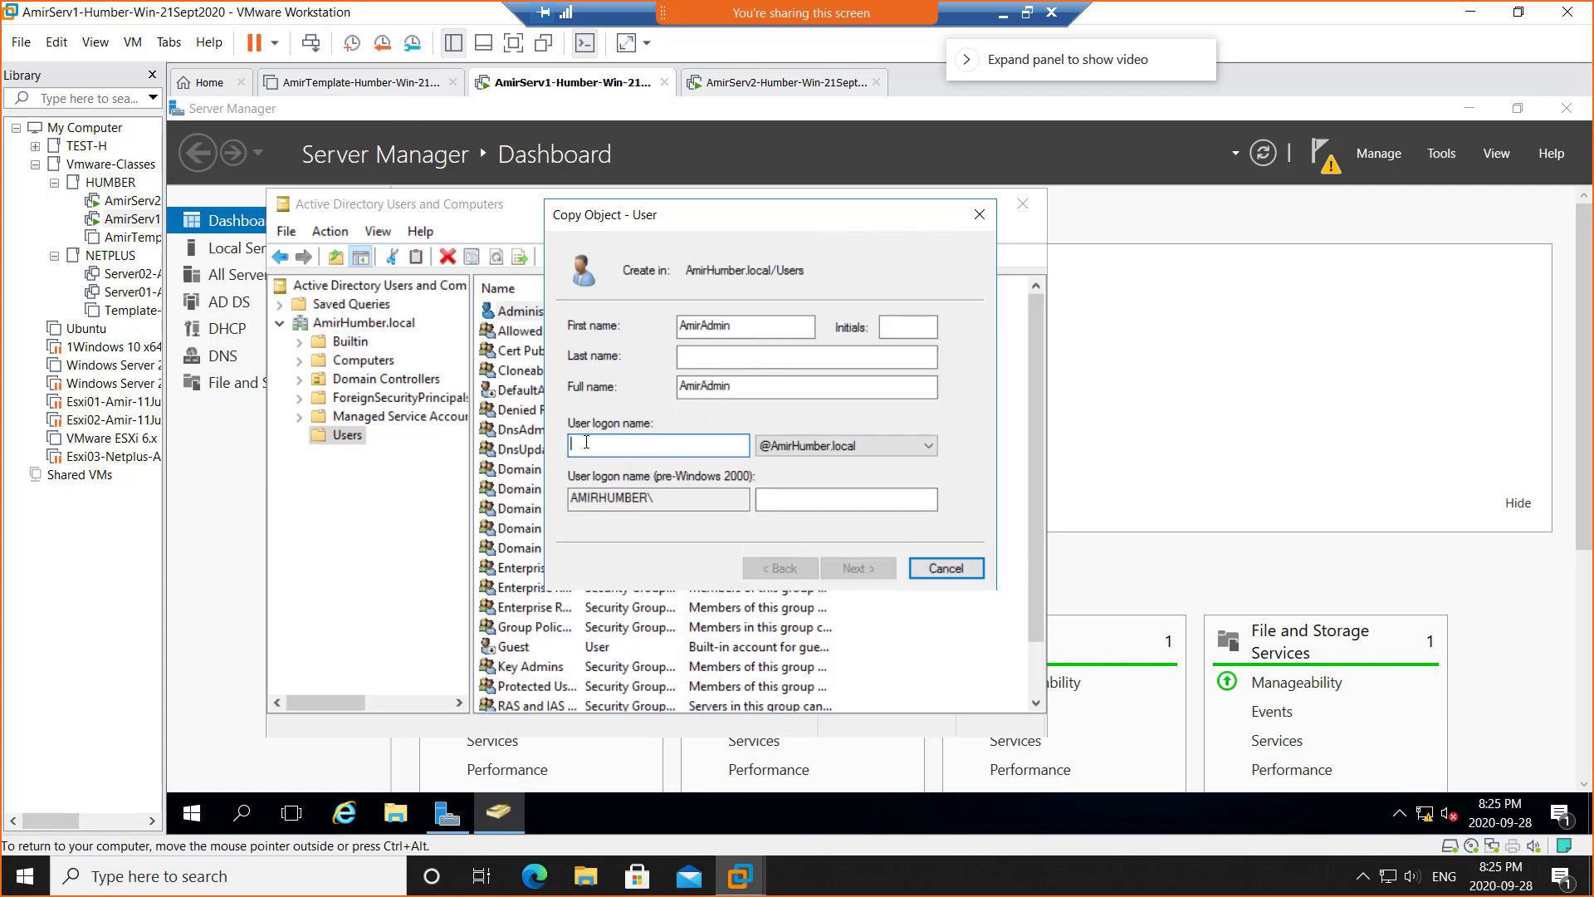
{"action": "right_click", "coordinate": [586, 442]}
{"action": "left_click", "coordinate": [648, 531]}
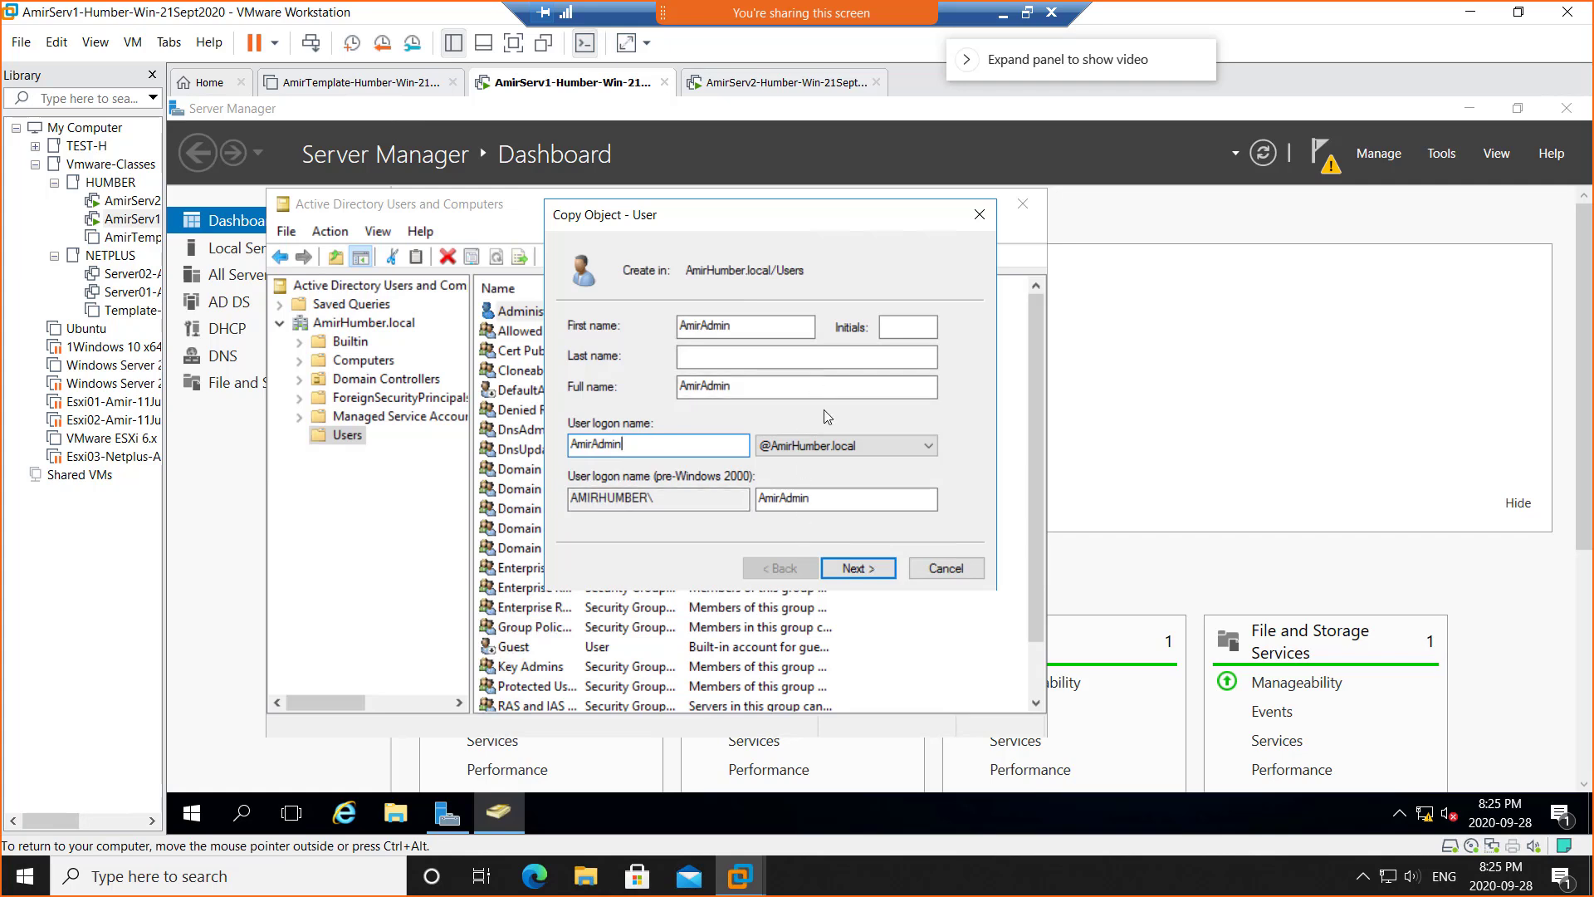
{"action": "left_click", "coordinate": [852, 573]}
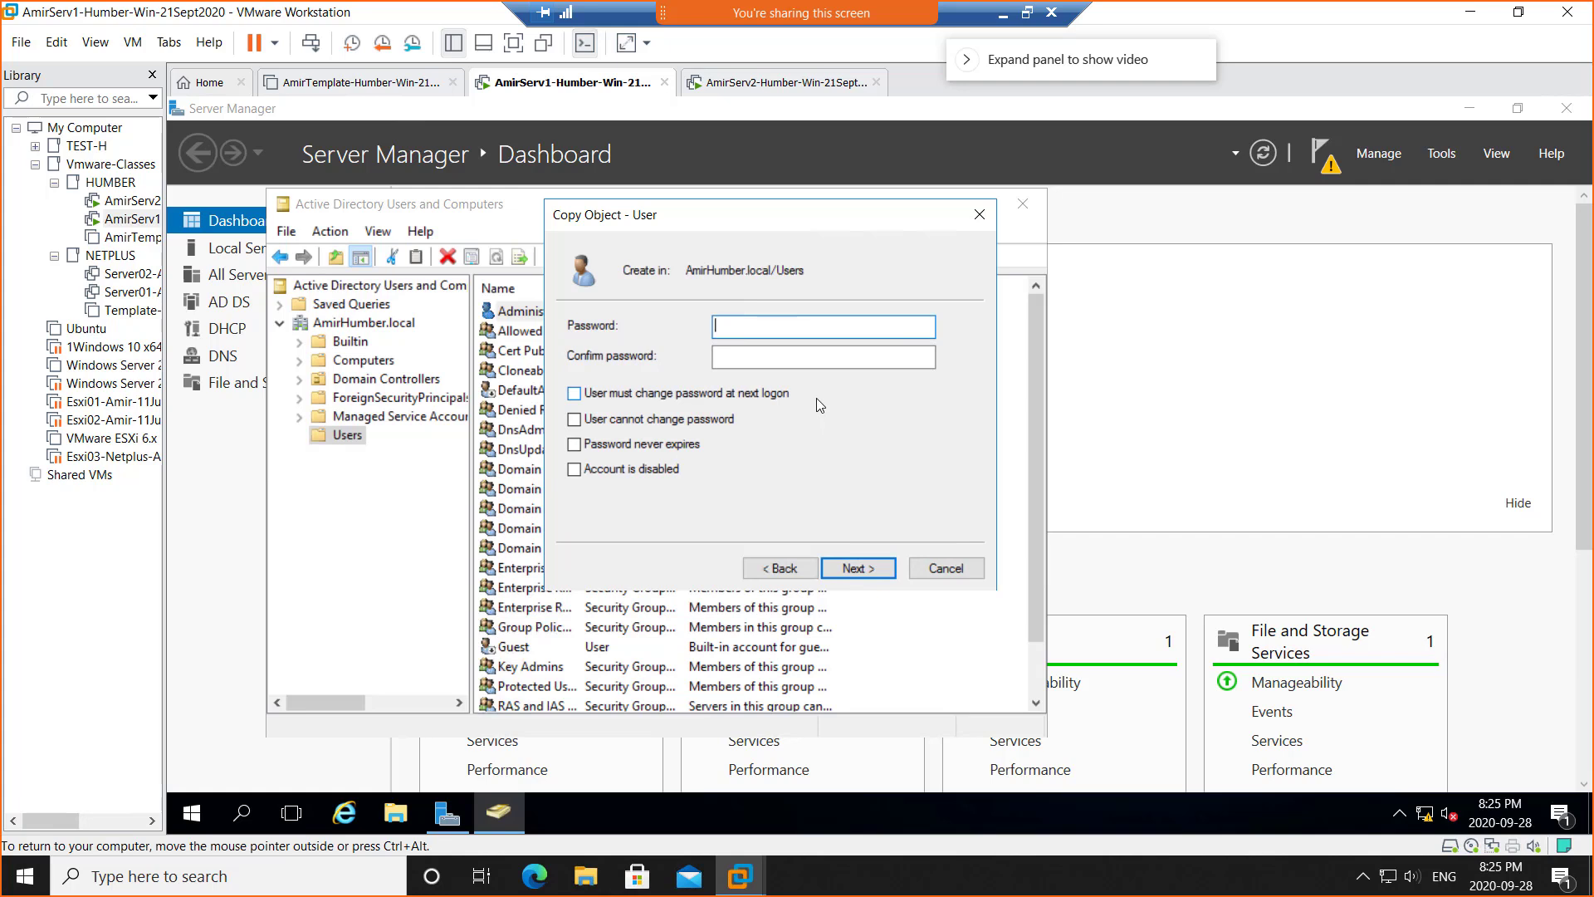
- Enter and confirm the new user's account password and tick Password never expires
{"action": "type", "text": "••••••••••••"}
{"action": "key", "text": "Tab"}
{"action": "type", "text": "•••••••"}
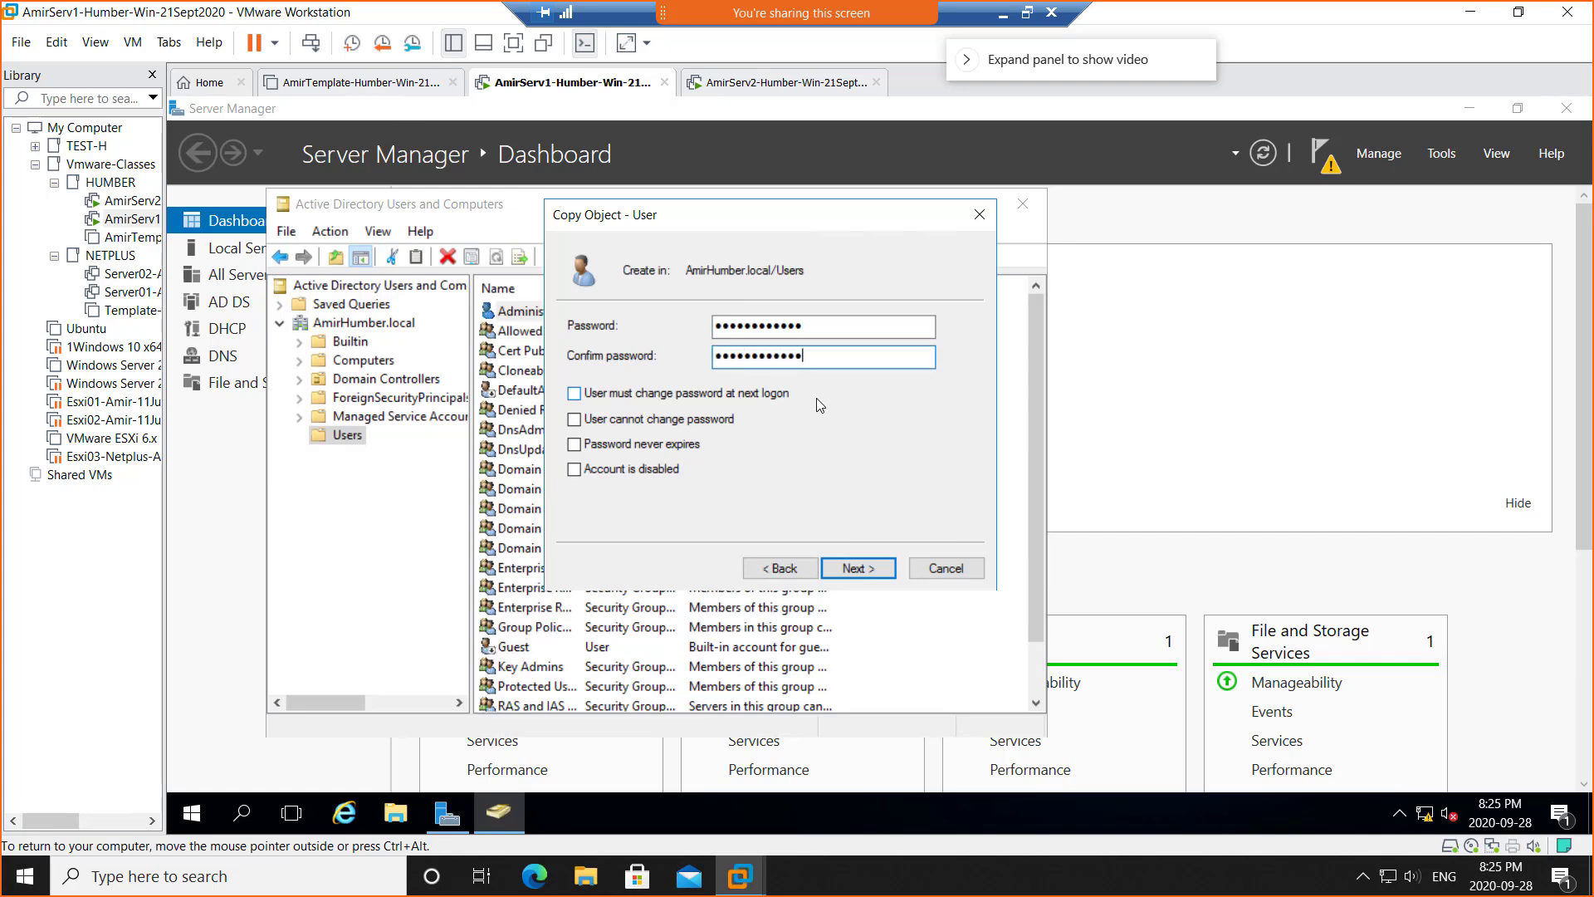
{"action": "type", "text": "•••••"}
{"action": "left_click", "coordinate": [656, 446]}
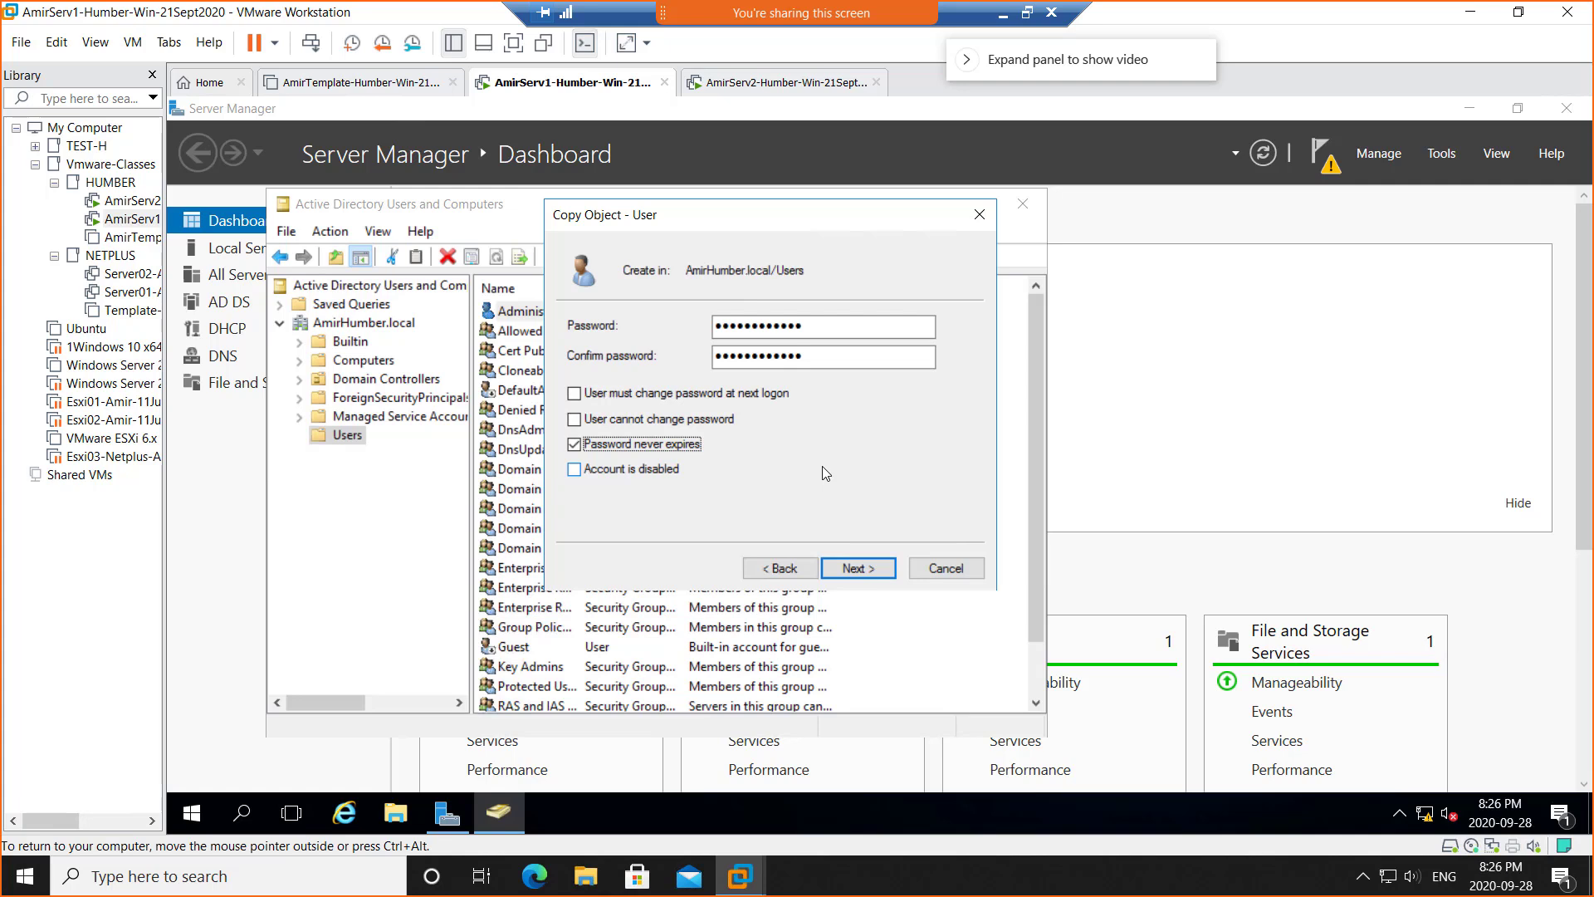
- Go back to review the AmirAdmin name details, then step through and finish creating the copied user account
{"action": "left_click", "coordinate": [751, 570]}
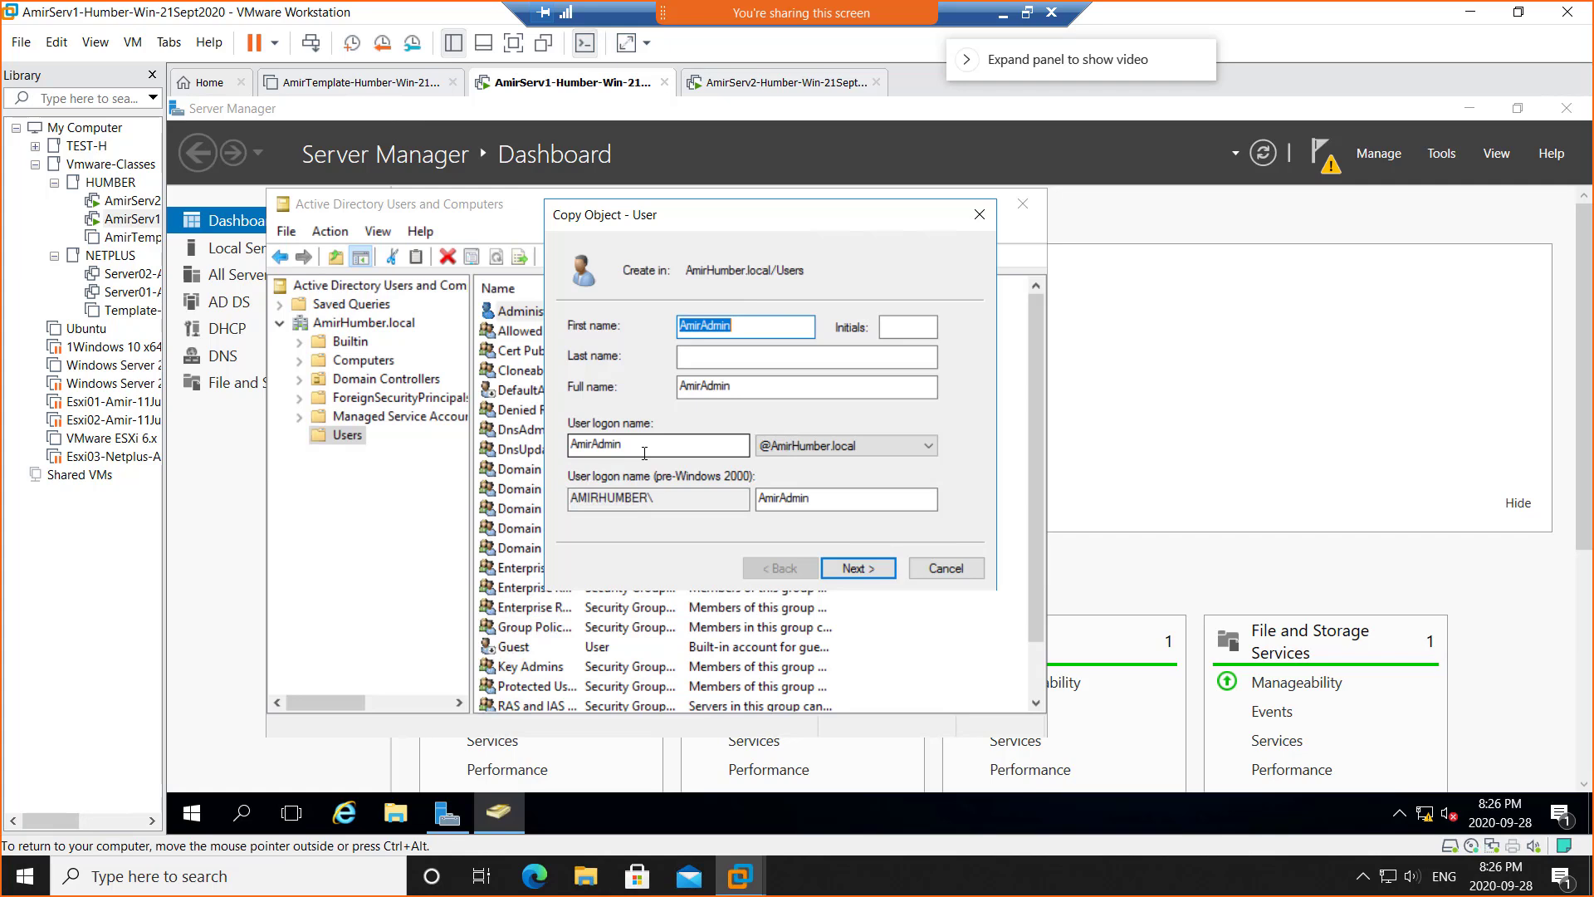
{"action": "left_click", "coordinate": [734, 390]}
{"action": "left_click_drag", "start_coordinate": [734, 389], "coordinate": [668, 395]}
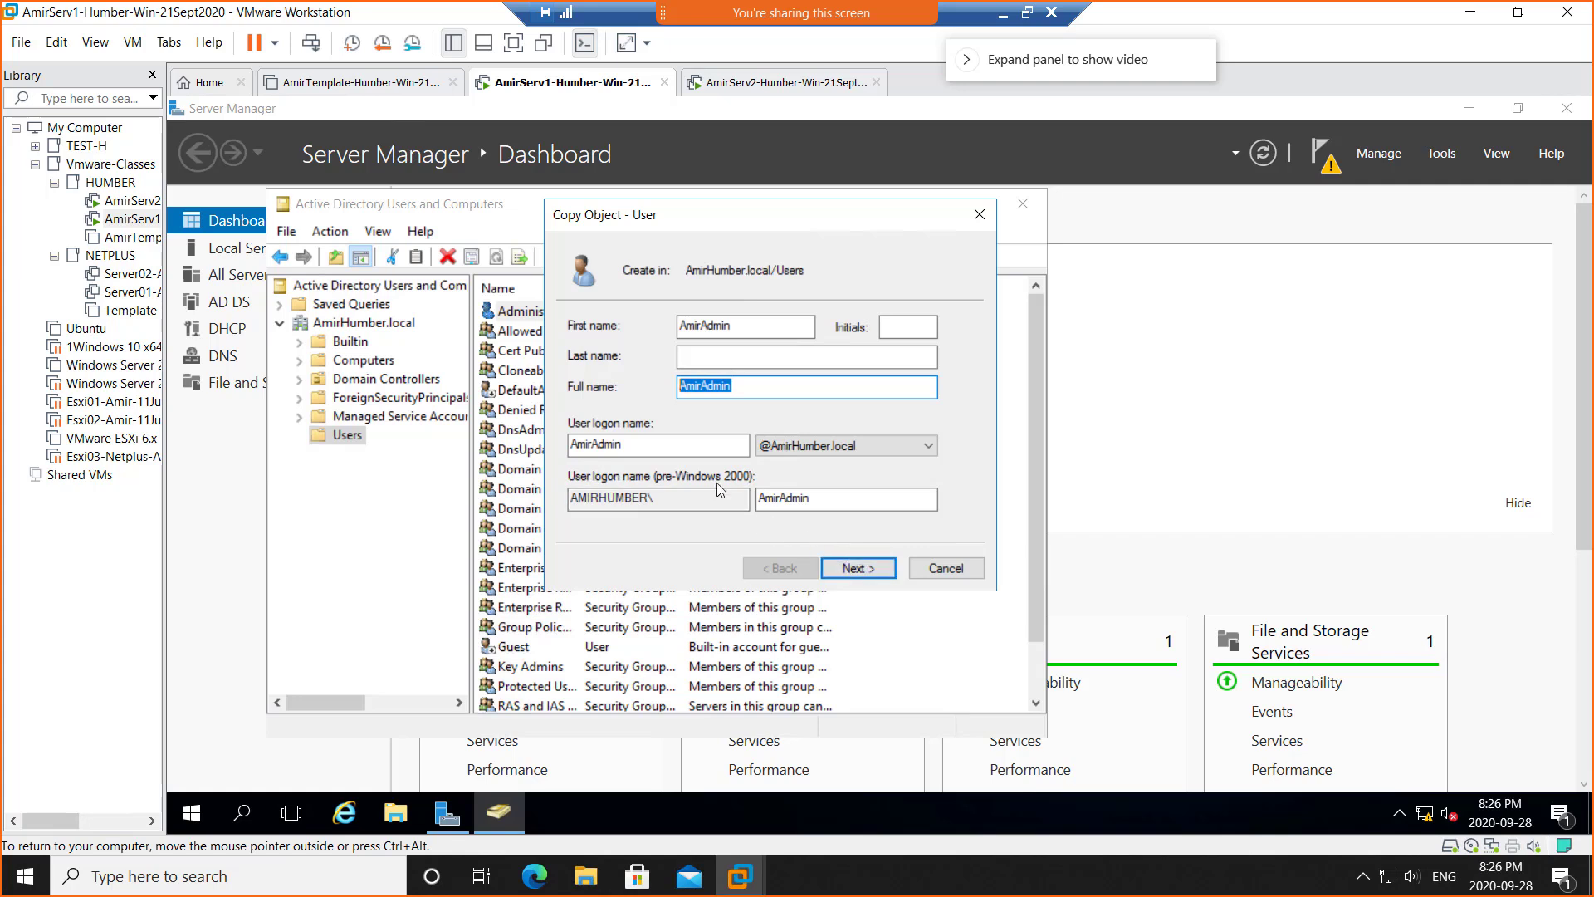
{"action": "left_click", "coordinate": [860, 569]}
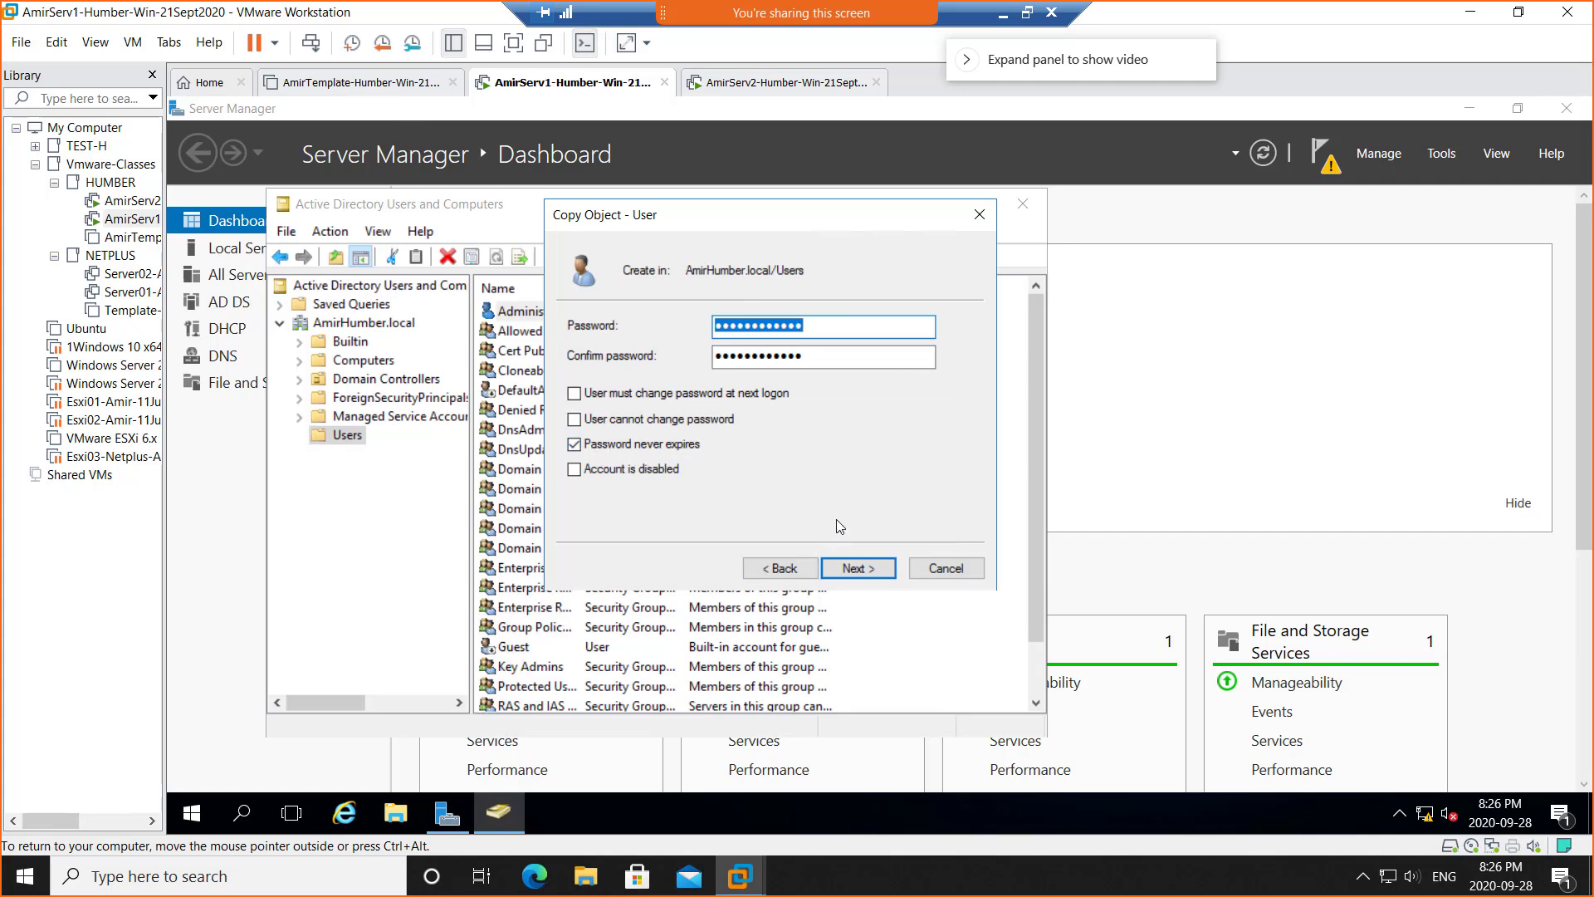
{"action": "left_click", "coordinate": [868, 576]}
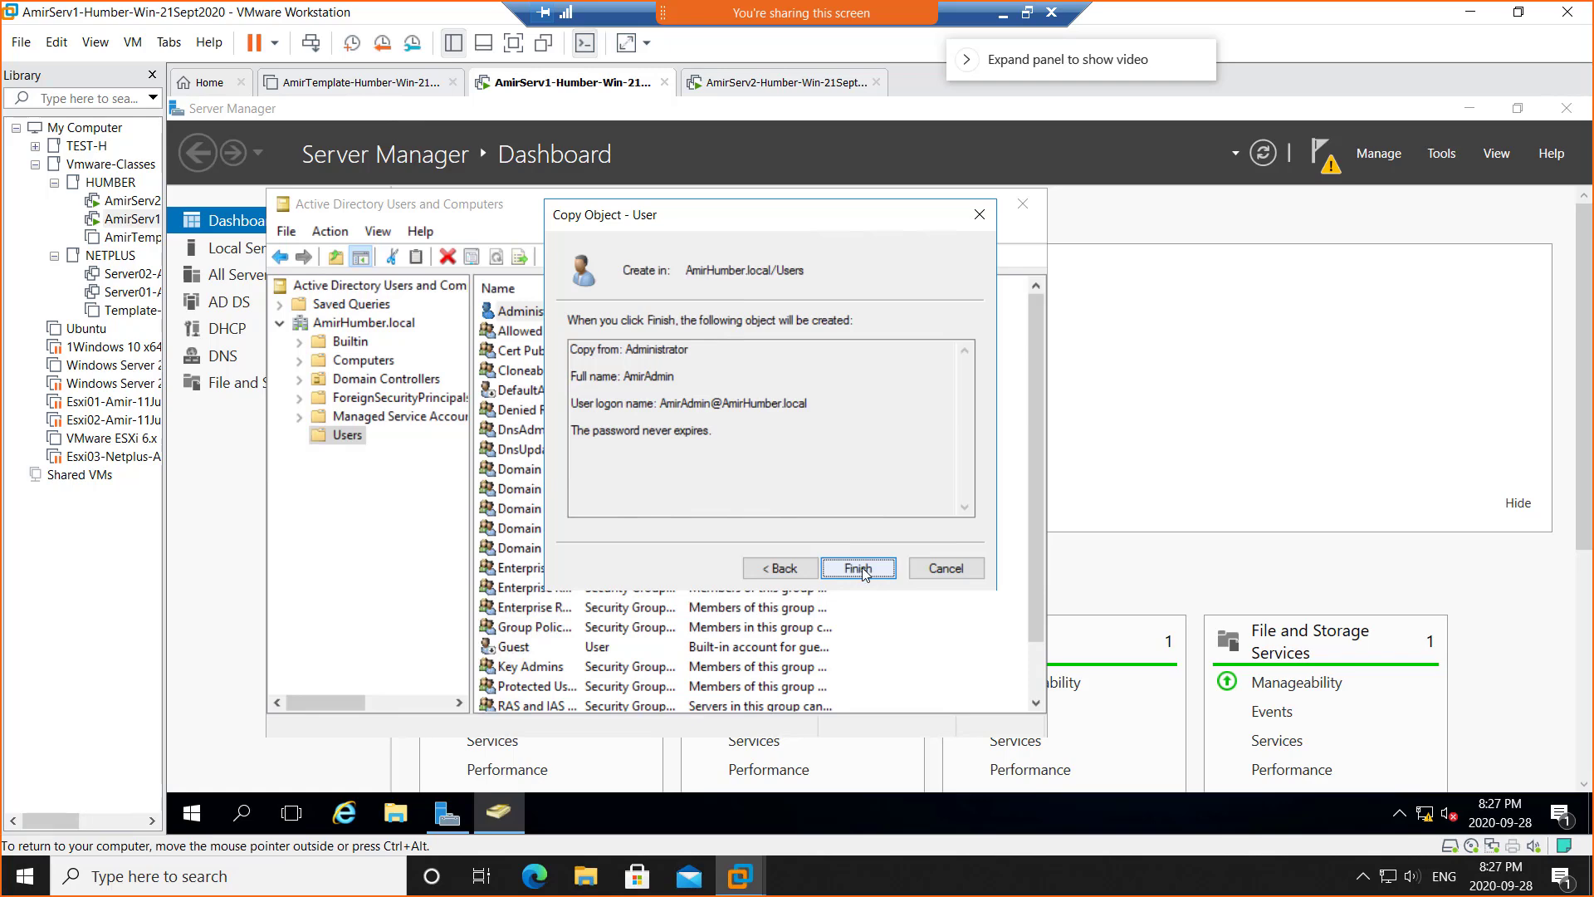
{"action": "left_click", "coordinate": [860, 569]}
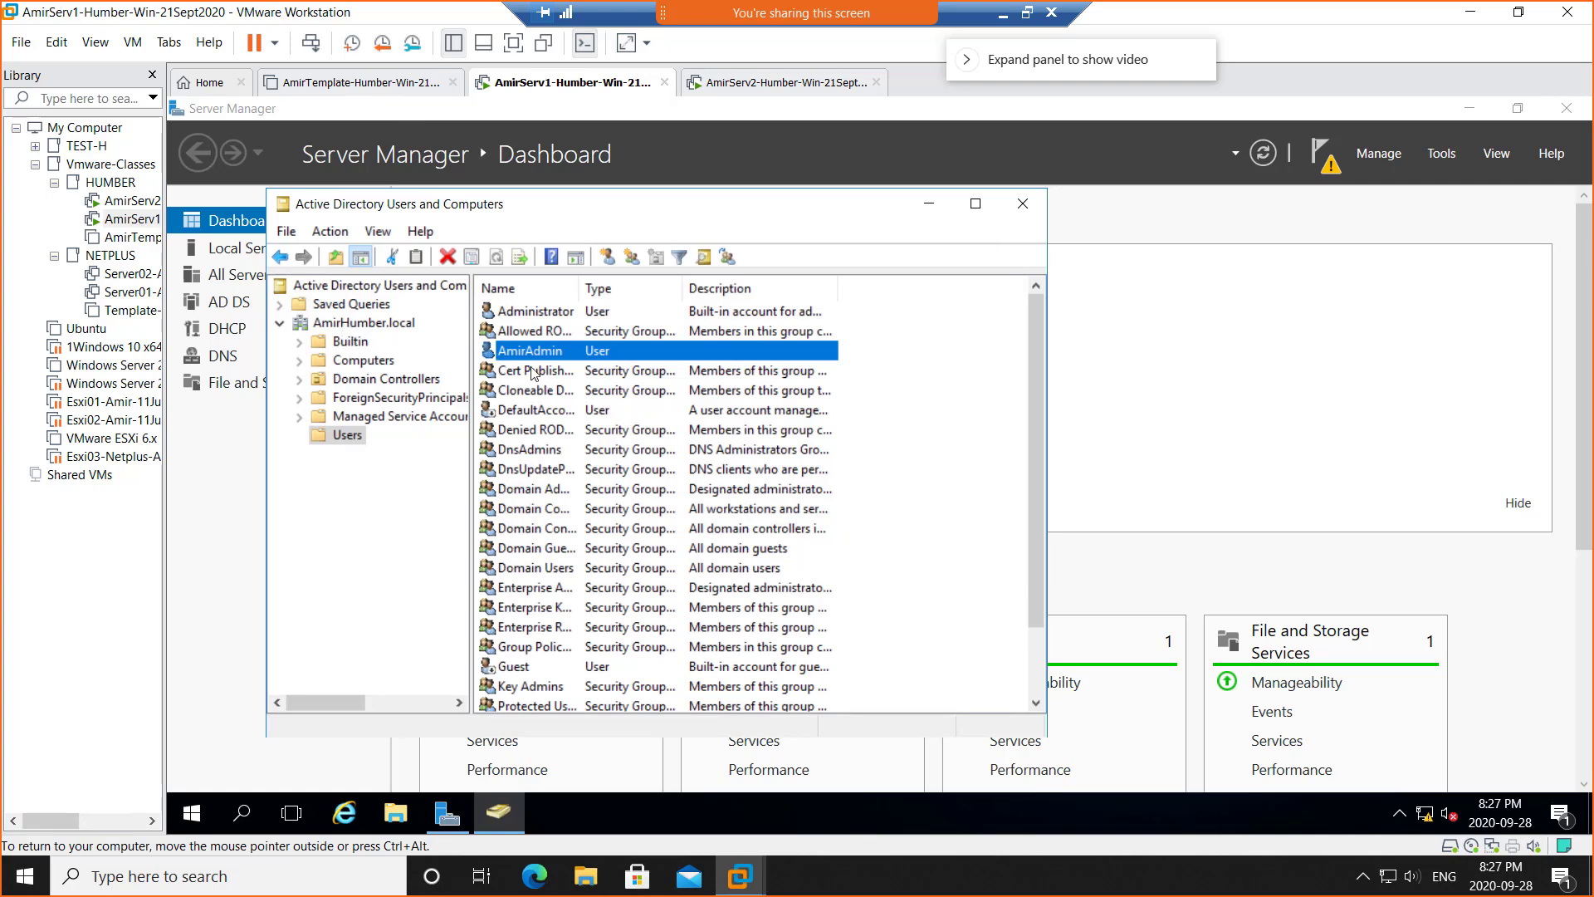
- Select the AmirHumber.local domain and sign out of the Administrator session on AmirServ01
{"action": "left_click", "coordinate": [354, 325]}
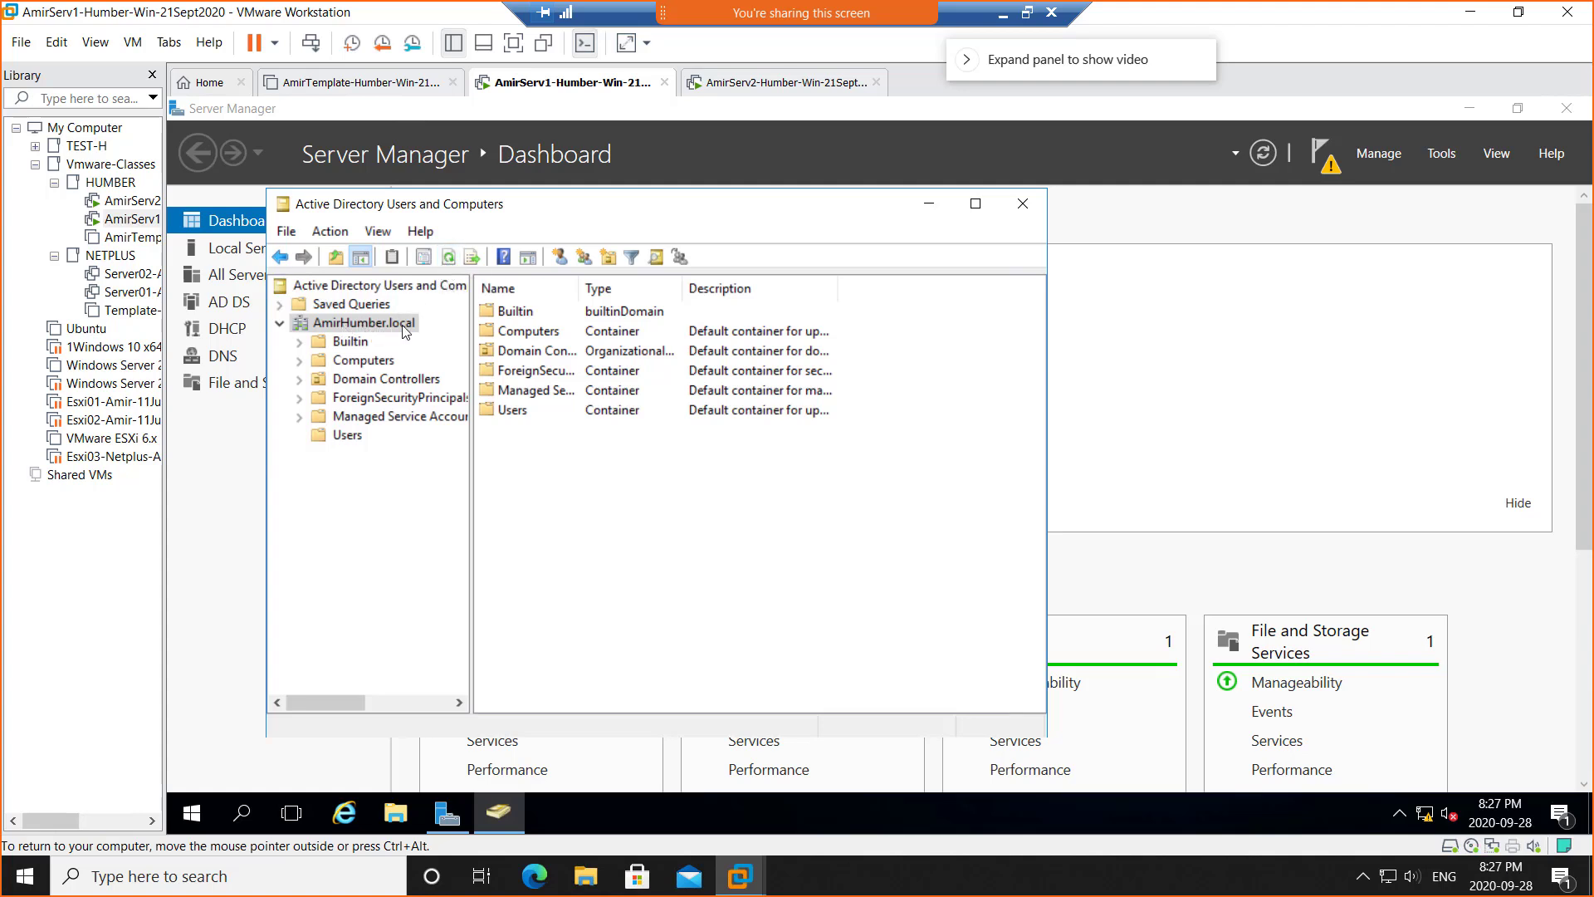
{"action": "left_click", "coordinate": [449, 258]}
{"action": "right_click", "coordinate": [190, 817]}
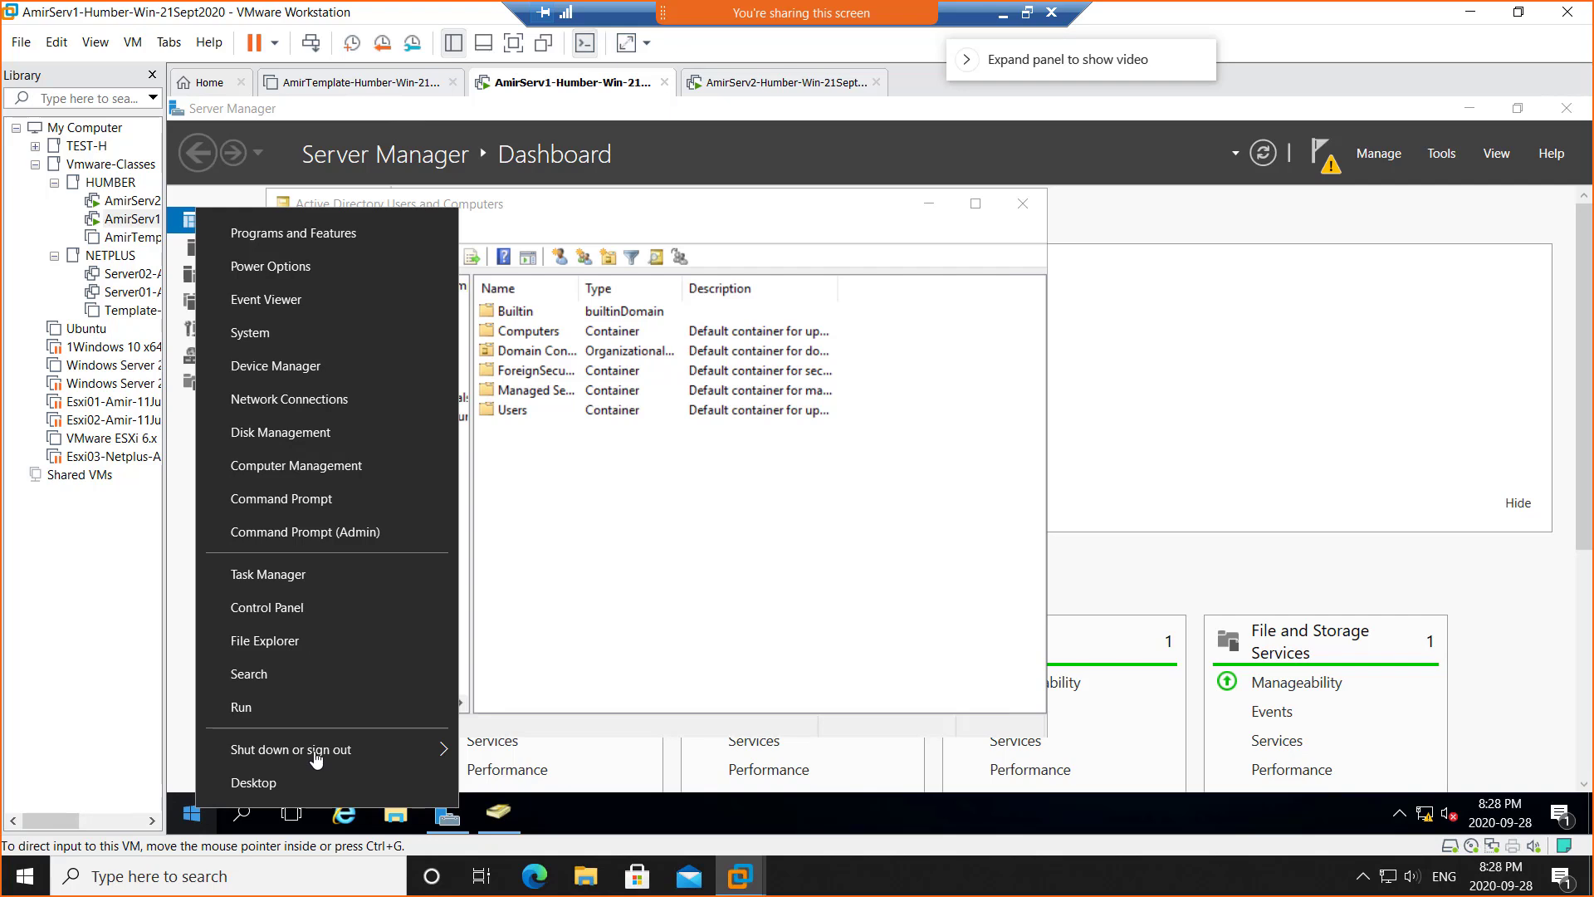
{"action": "mouse_move", "coordinate": [329, 751]}
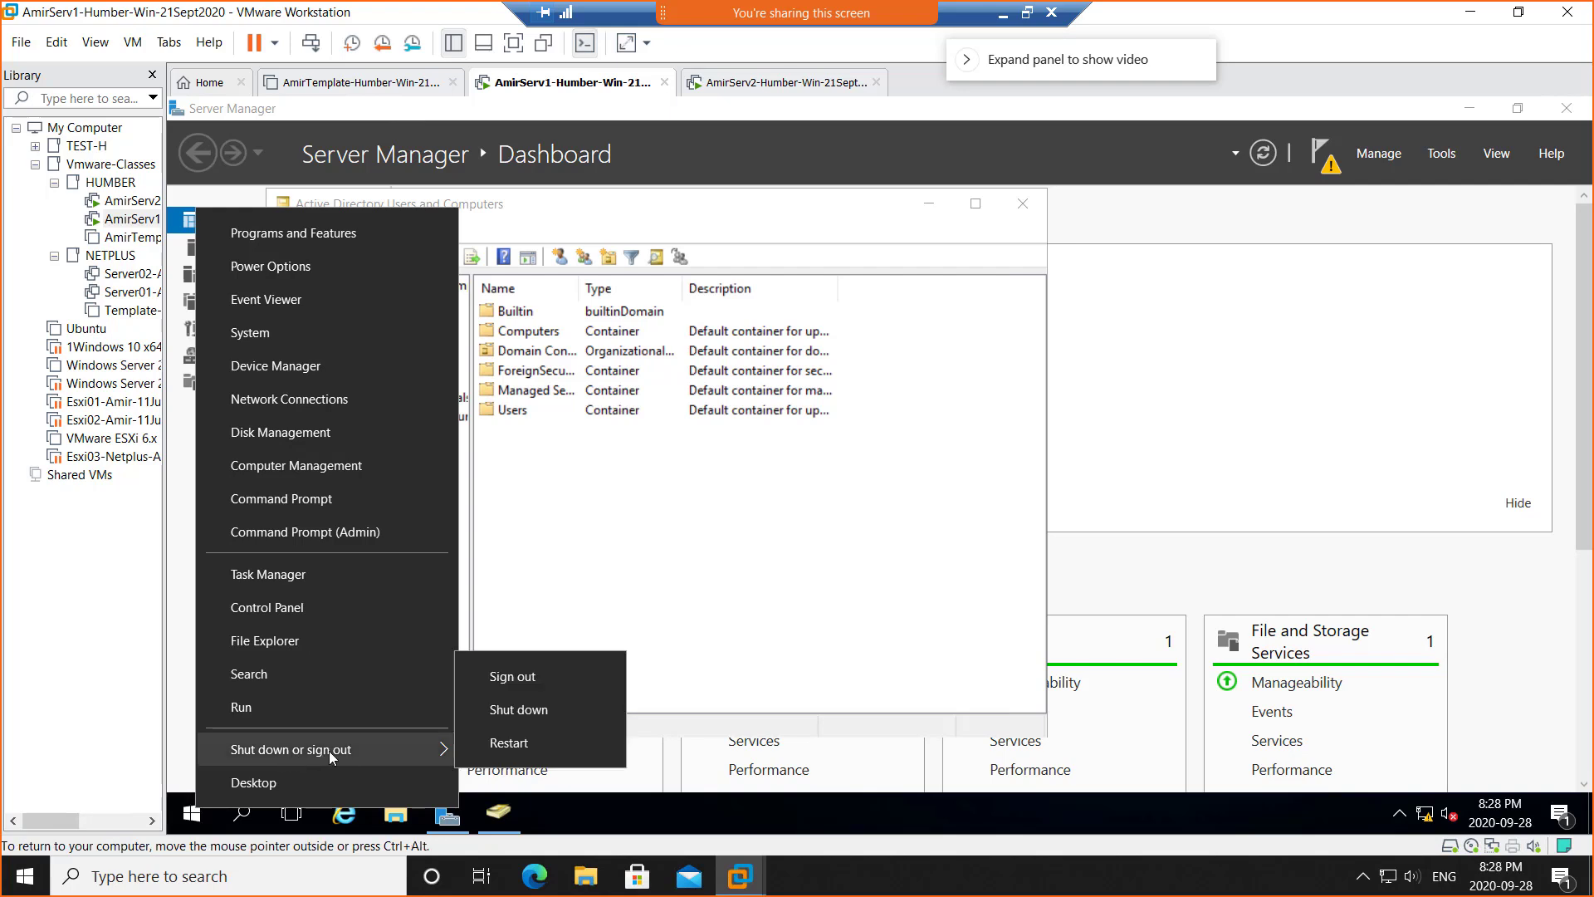
{"action": "left_click", "coordinate": [538, 676]}
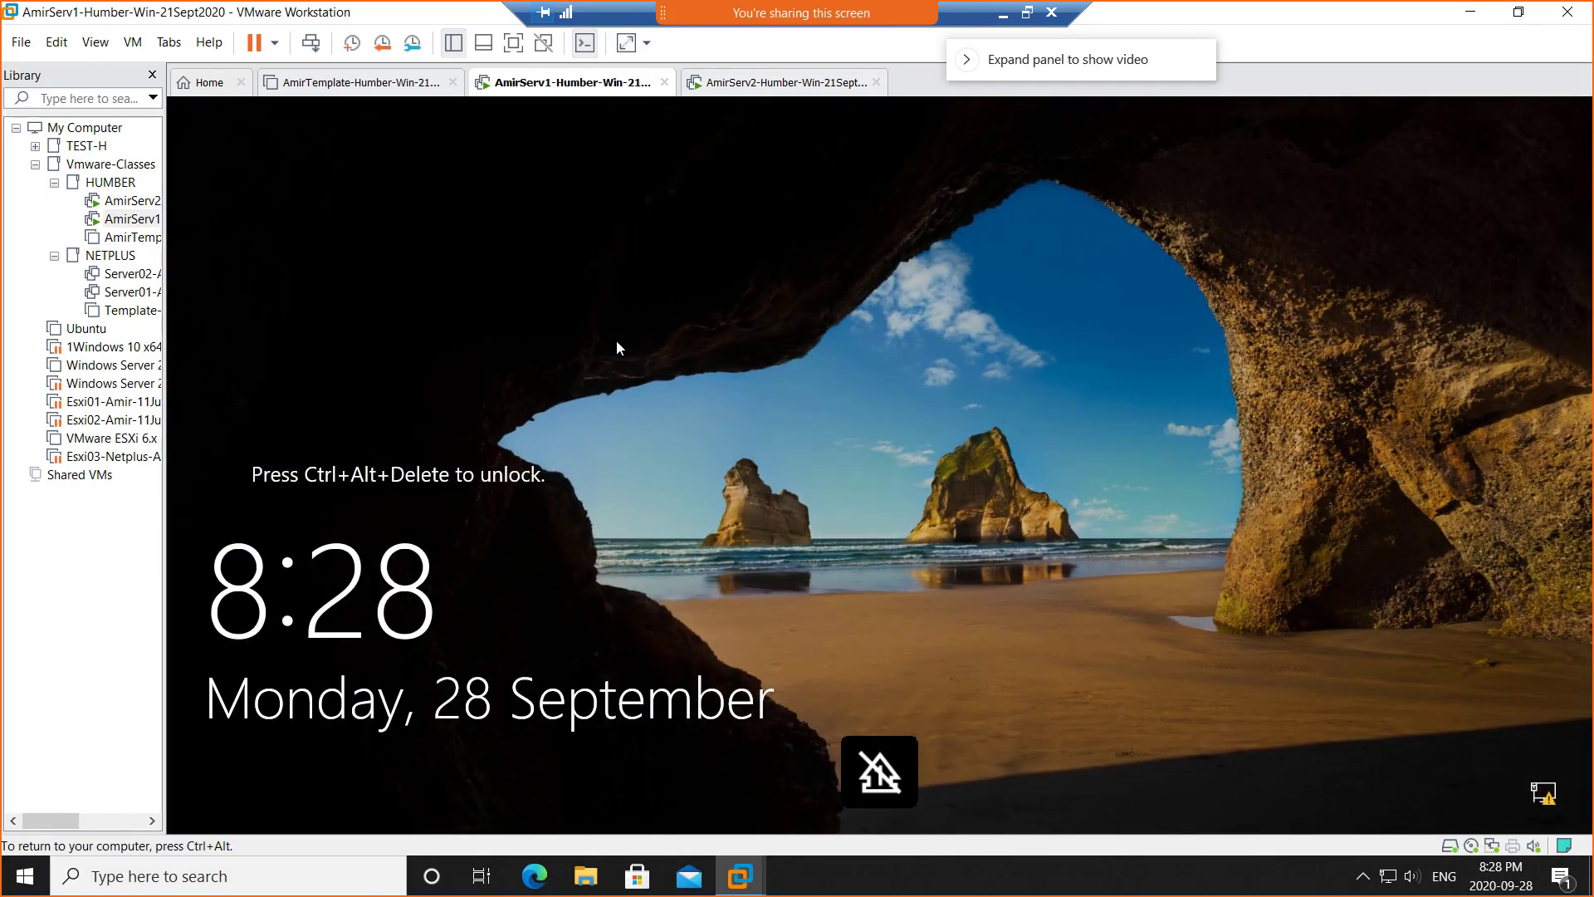
- Unlock the sign-in screen, choose Other user, and enter AmirAdmin with the account password
{"action": "left_click", "coordinate": [313, 53]}
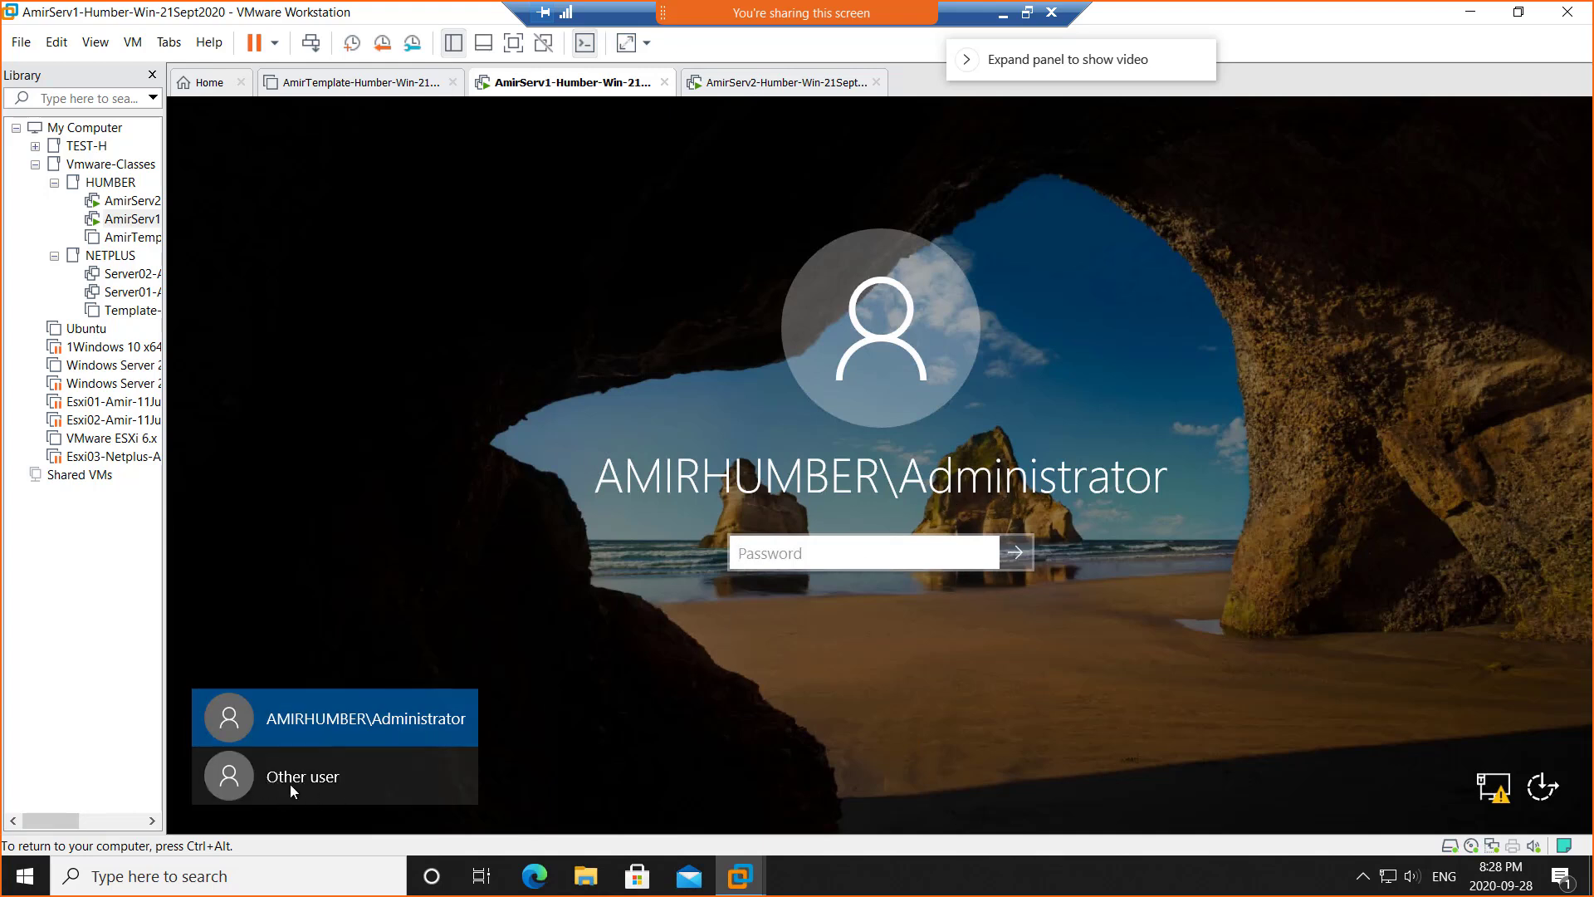
{"action": "left_click", "coordinate": [334, 785]}
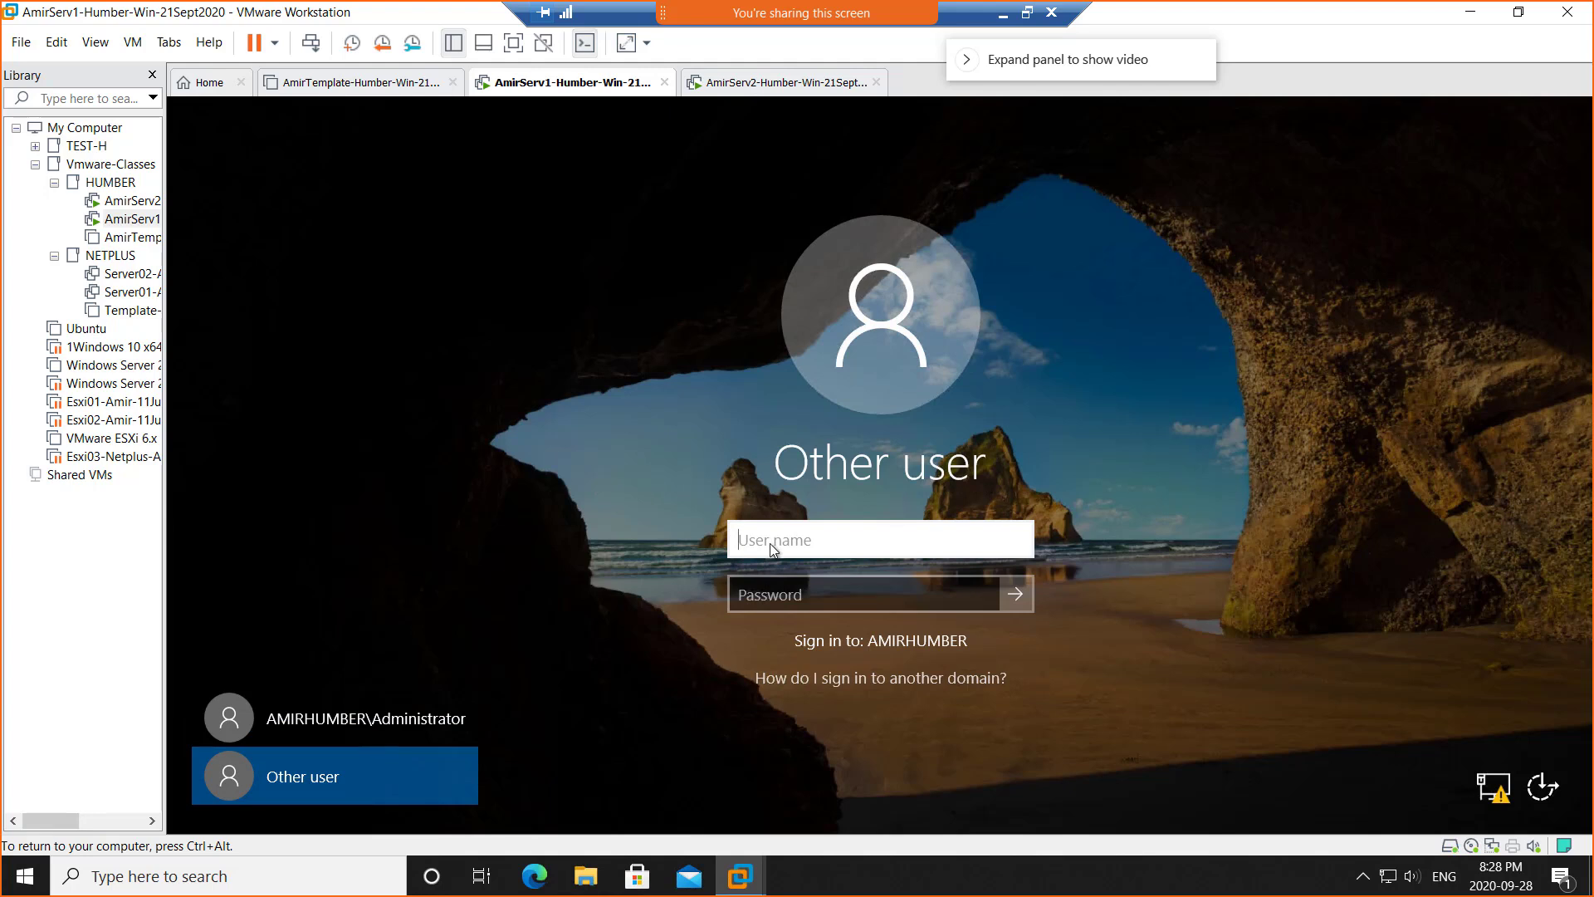
{"action": "type", "text": "AmirAdmin"}
{"action": "key", "text": "Tab"}
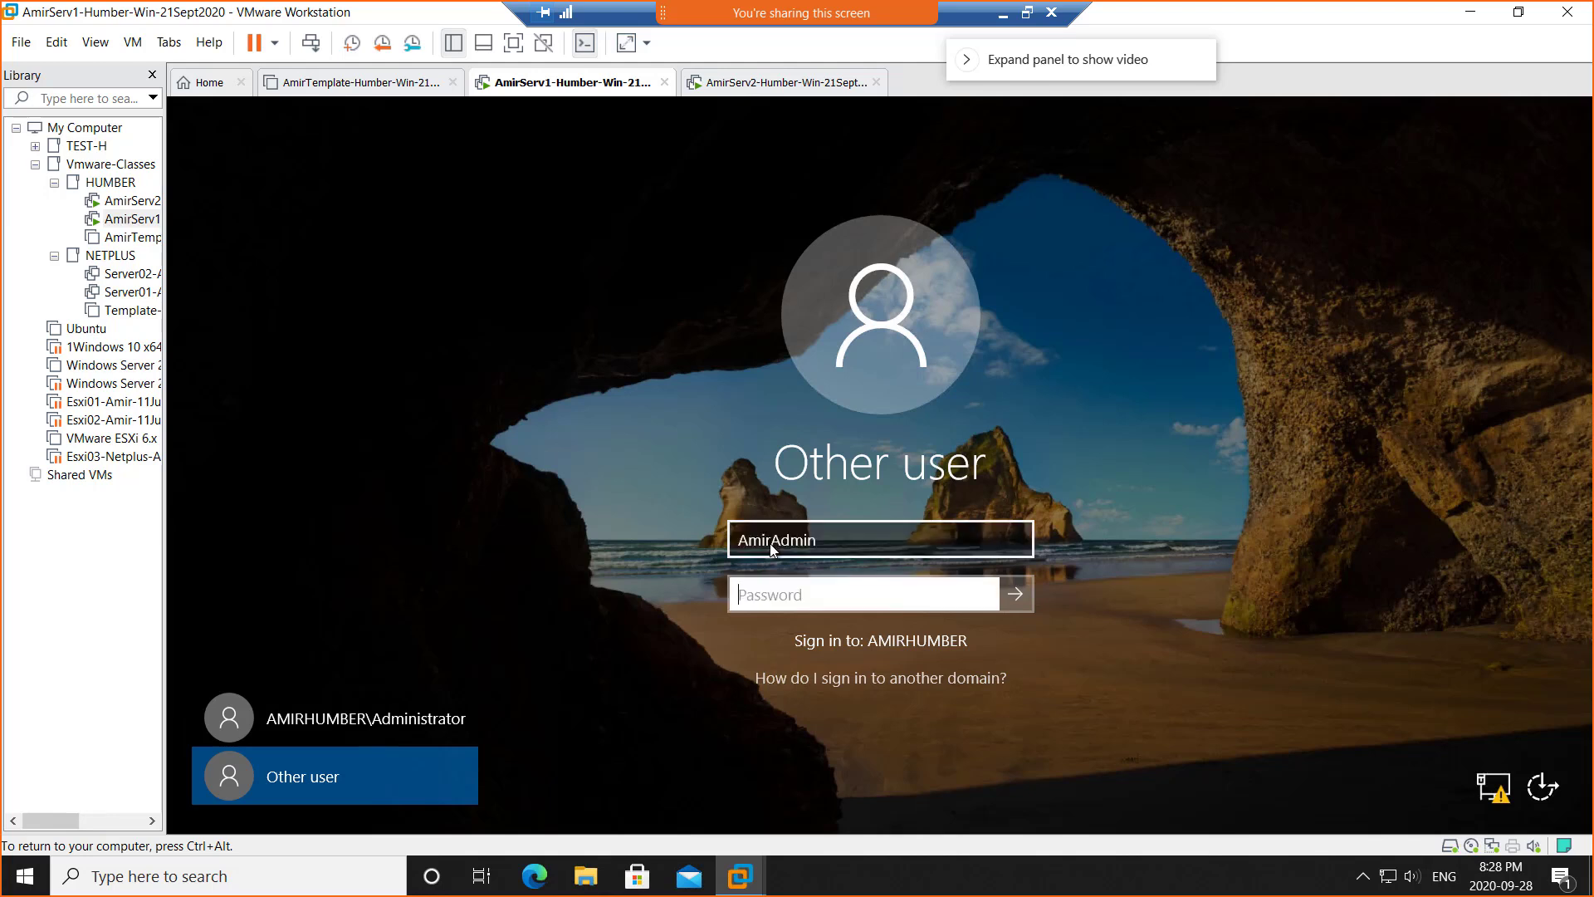
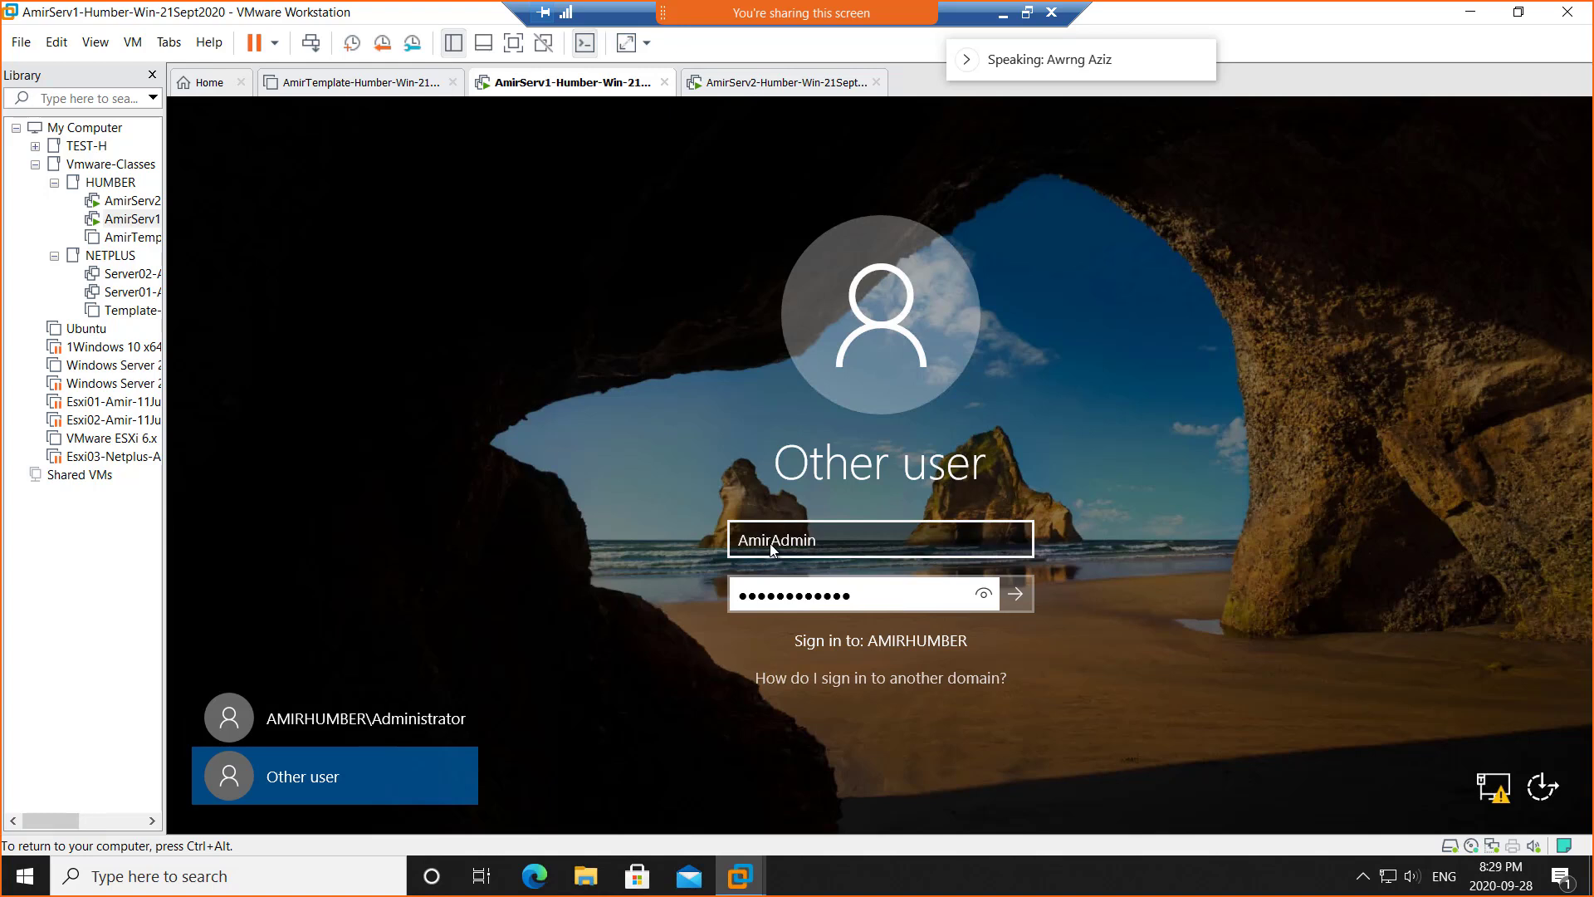
- Switch to the AmirServ2 VM and sign in as Administrator by entering the account password, retrying once
{"action": "left_click", "coordinate": [714, 83]}
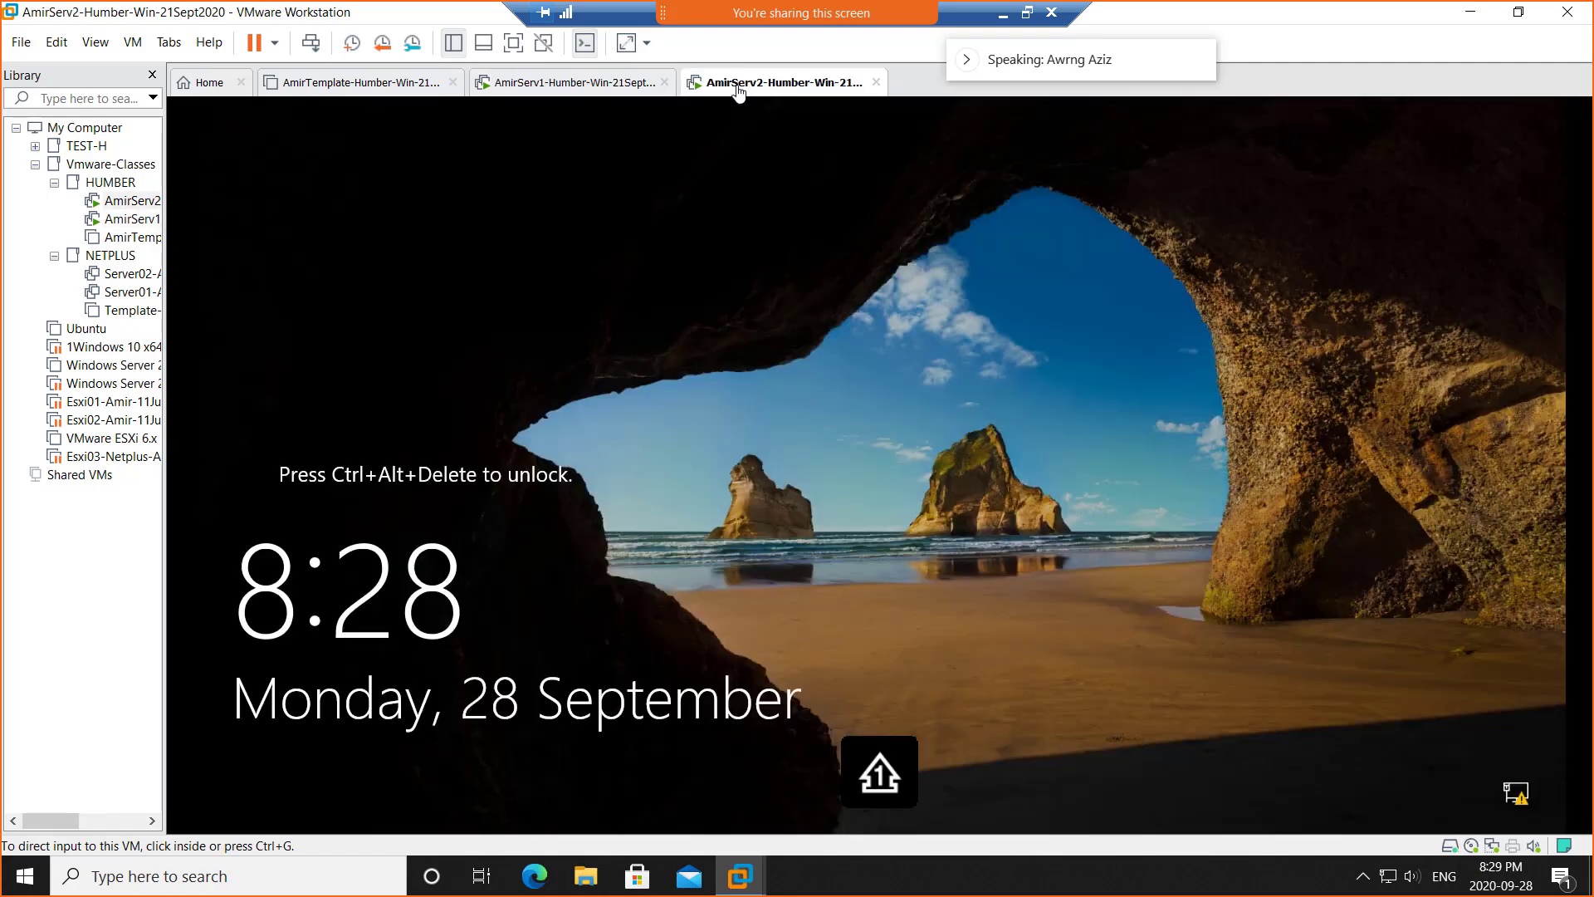
{"action": "left_click", "coordinate": [311, 42]}
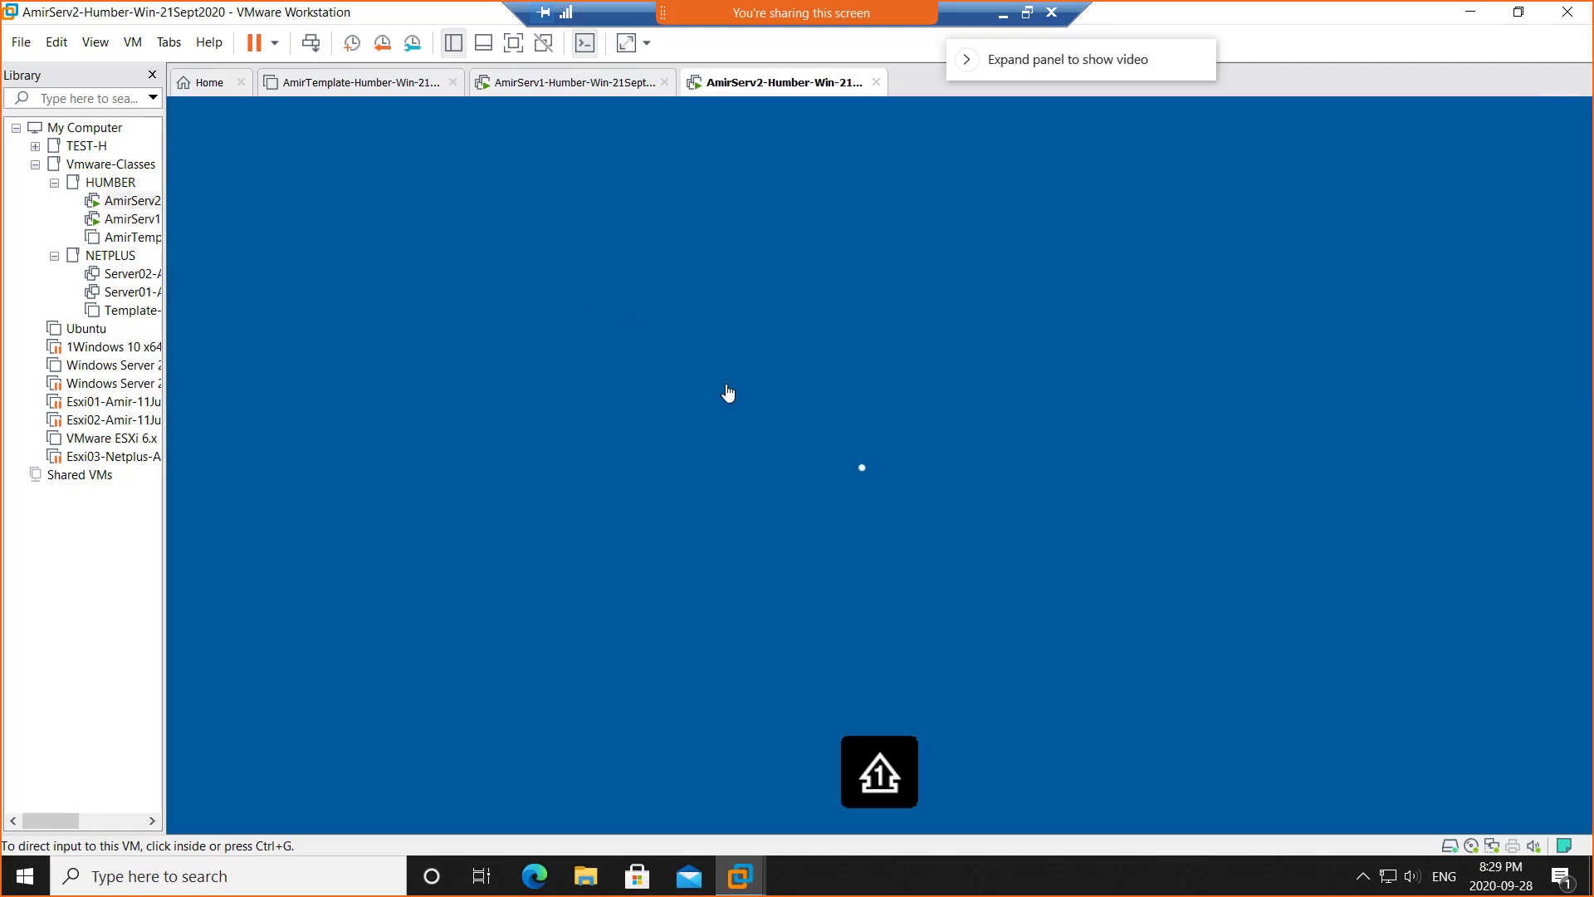
{"action": "left_click", "coordinate": [885, 557]}
{"action": "type", "text": "••••"}
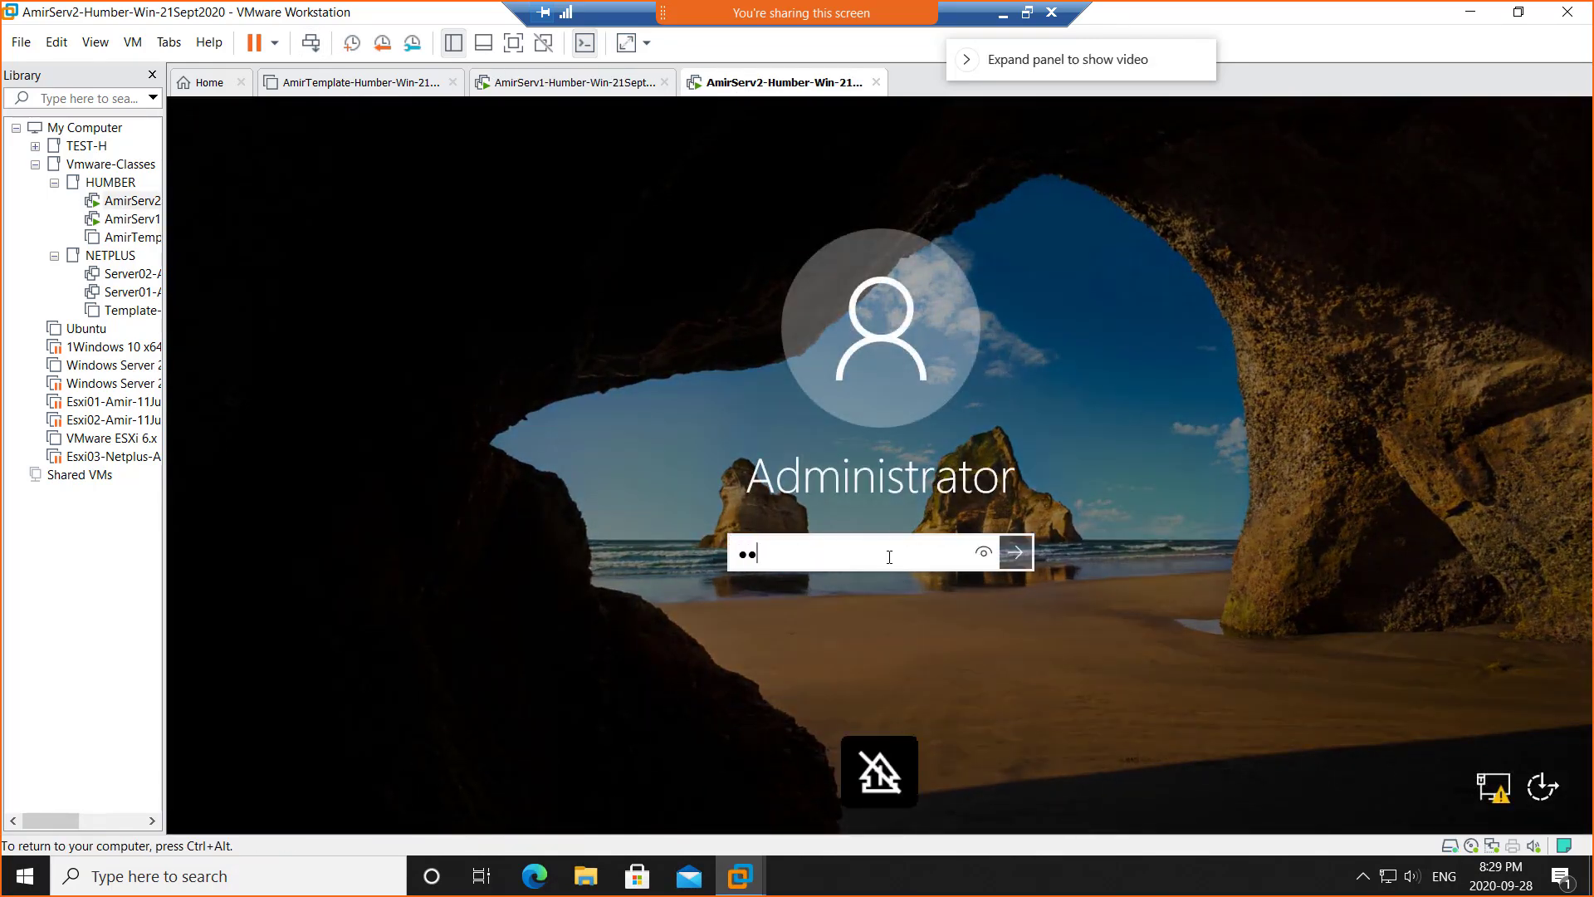
{"action": "type", "text": "•••••"}
{"action": "key", "text": "Return"}
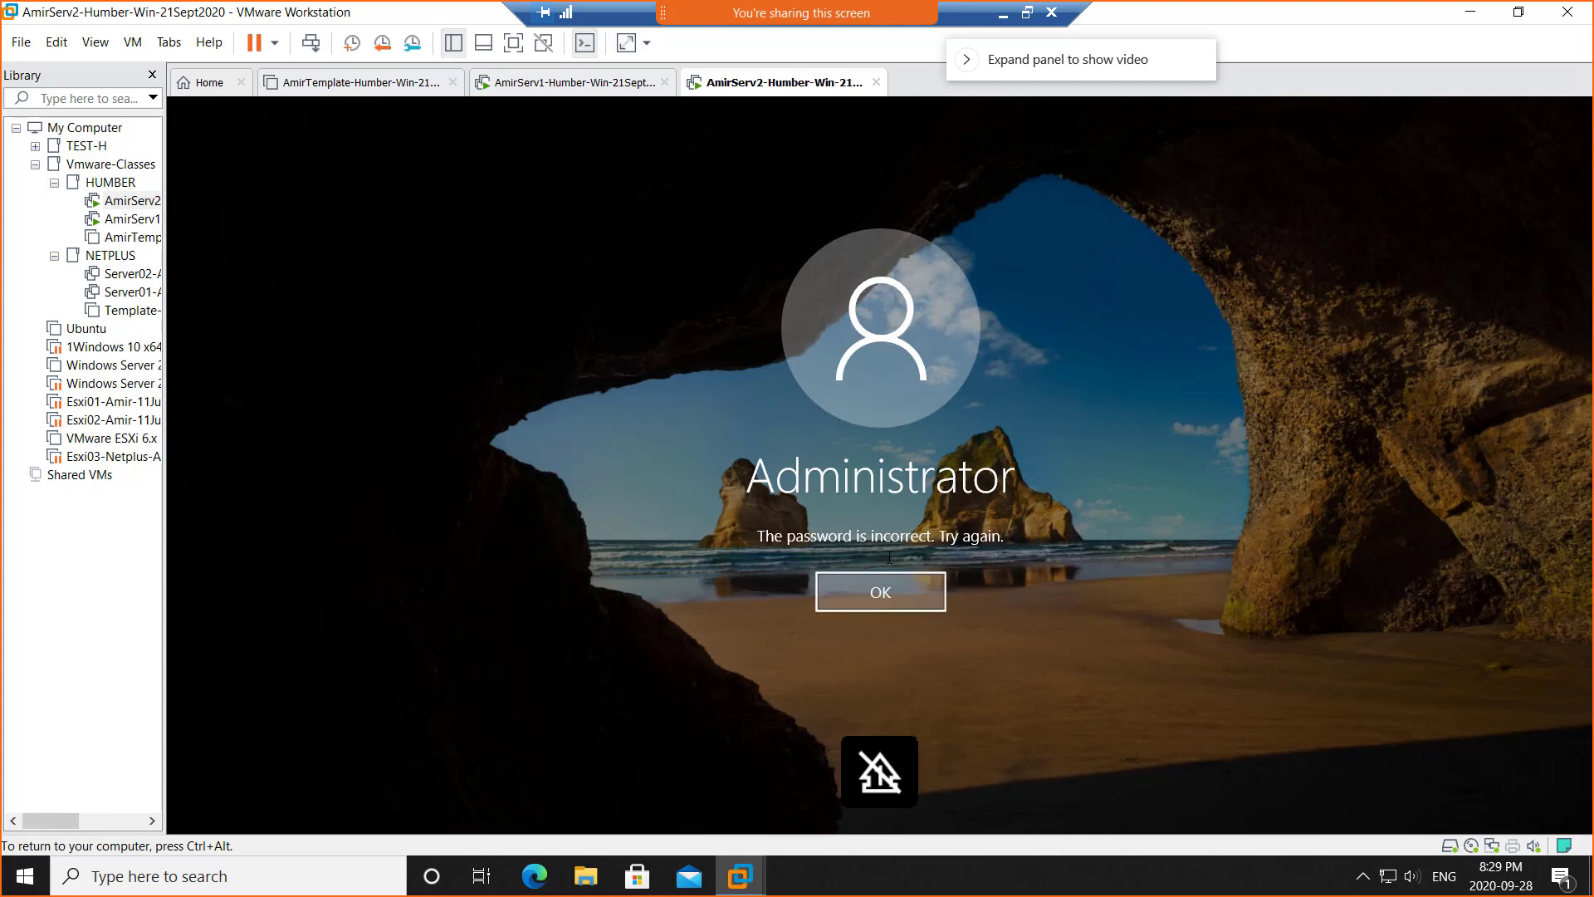
{"action": "key", "text": "Return"}
{"action": "type", "text": "•••••••••"}
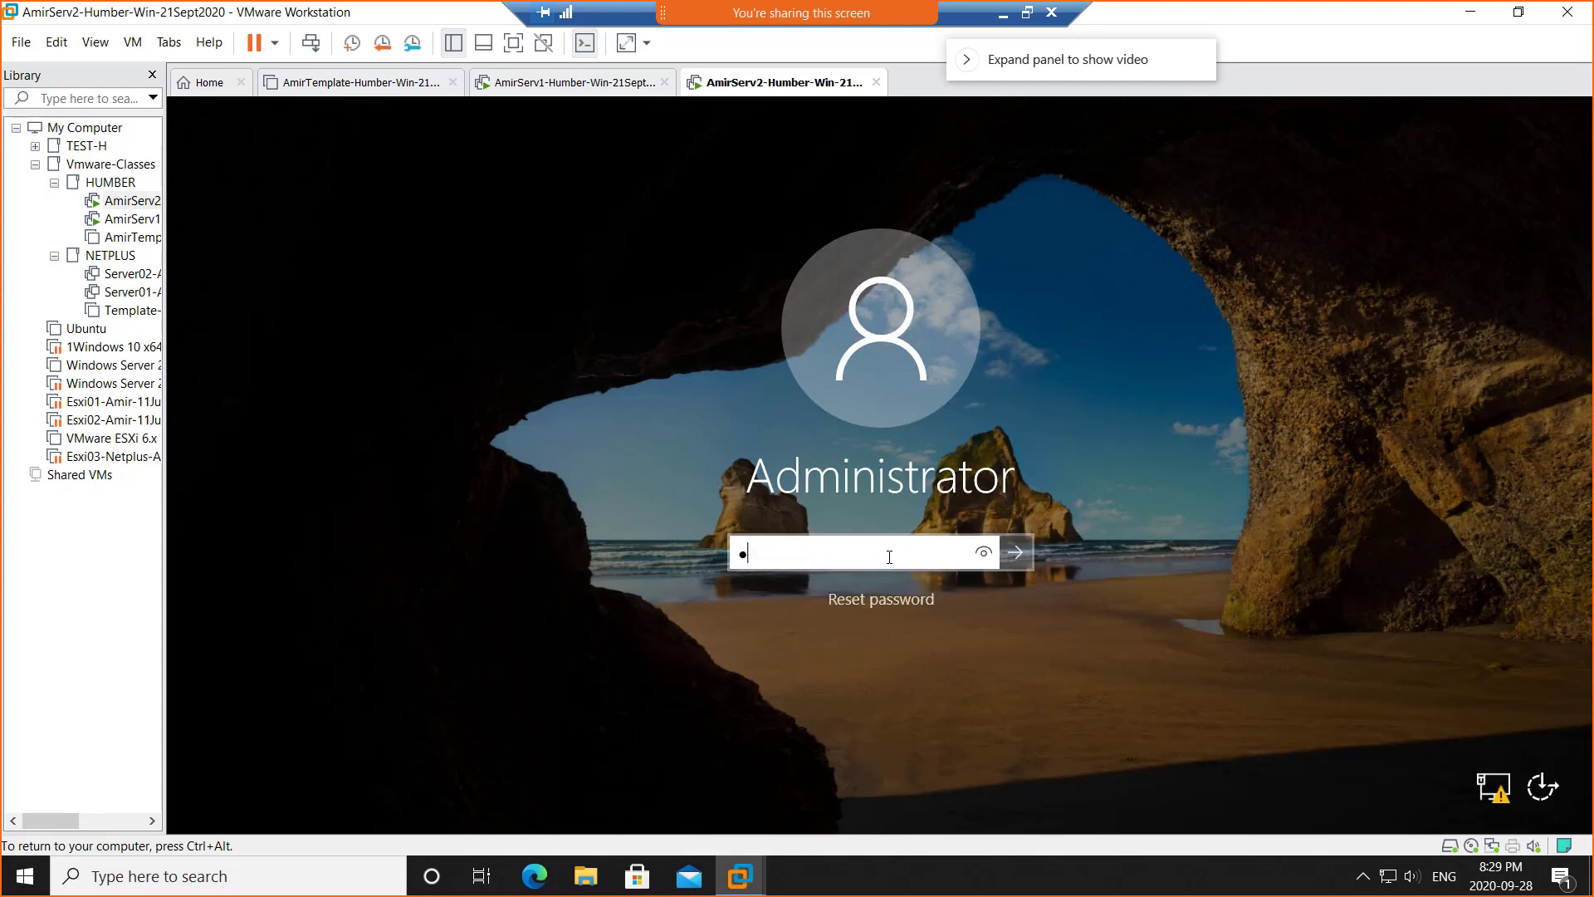
{"action": "type", "text": "•••"}
{"action": "key", "text": "Return"}
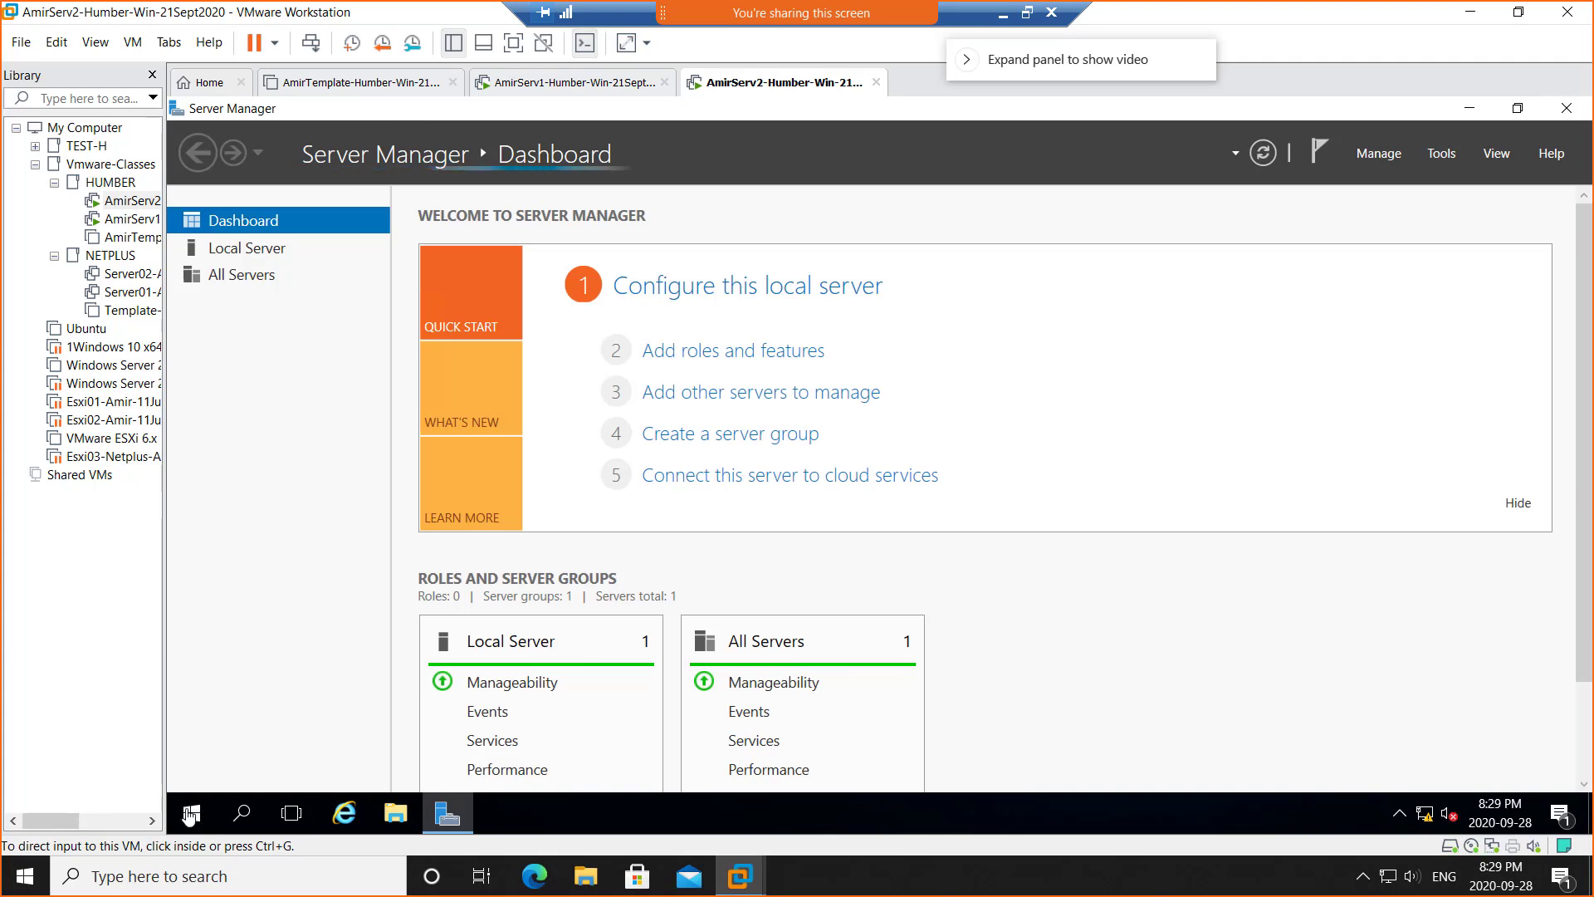
{"action": "left_click", "coordinate": [191, 816]}
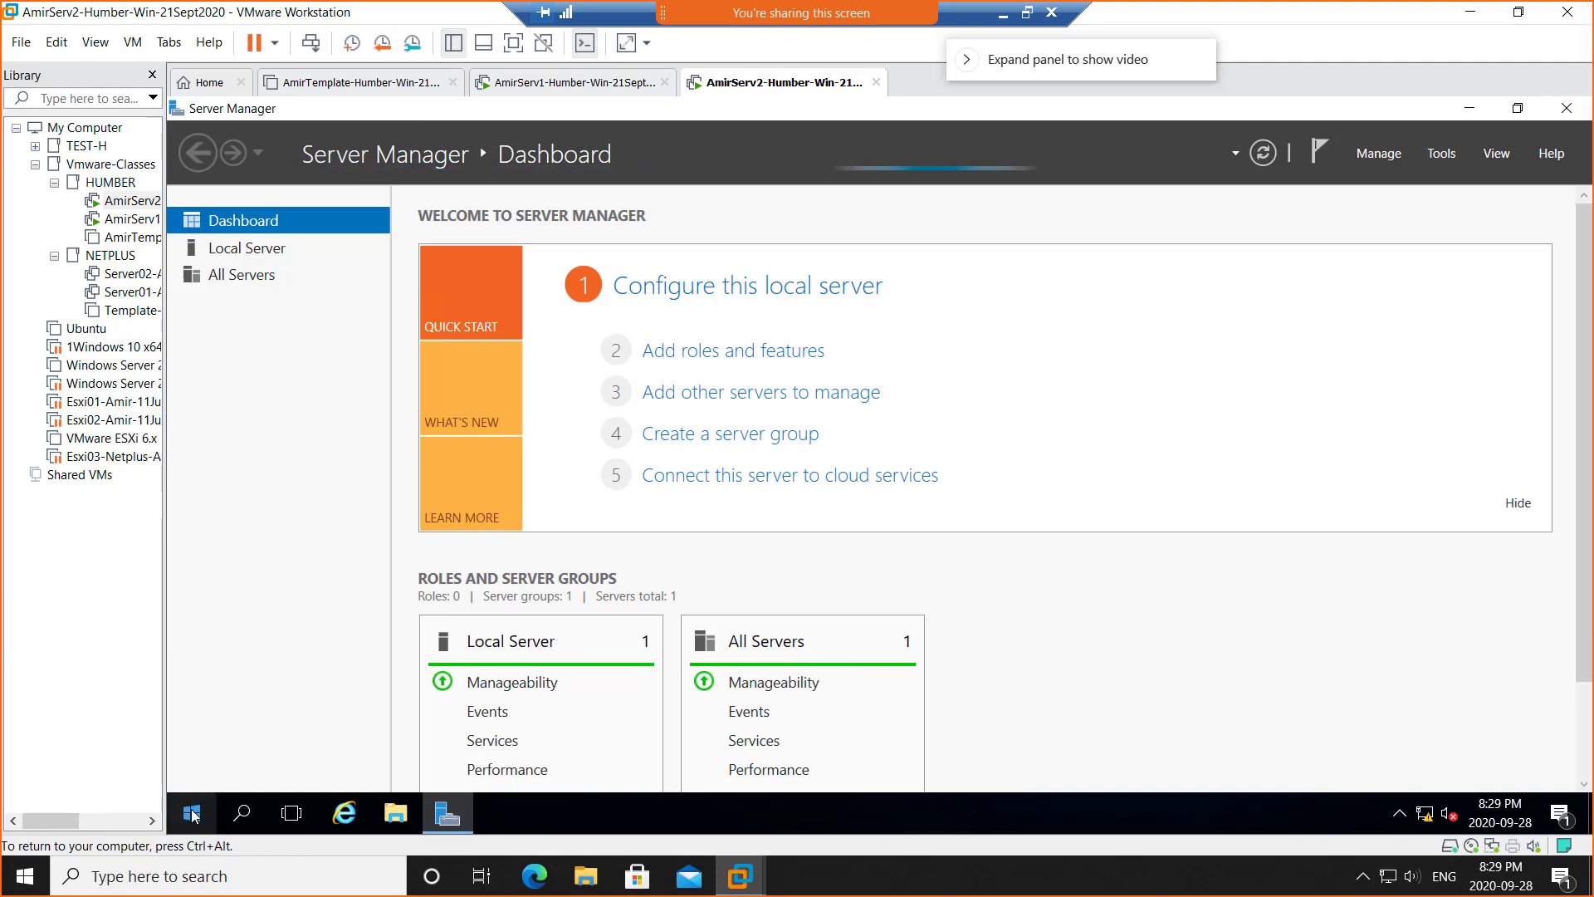
{"action": "right_click", "coordinate": [192, 816]}
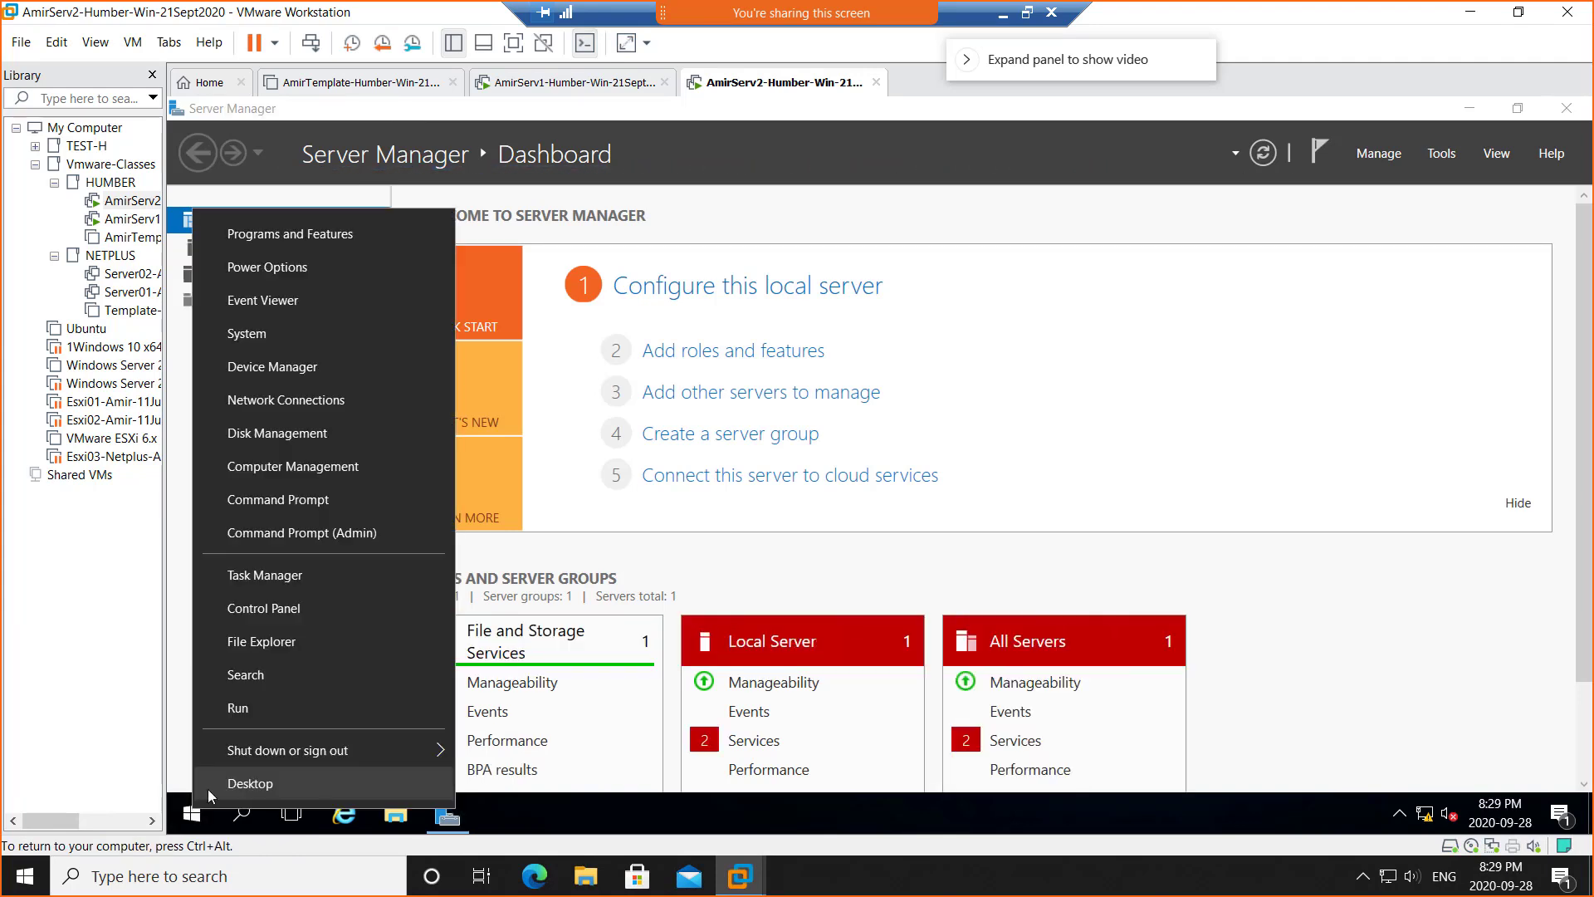
{"action": "mouse_move", "coordinate": [259, 762]}
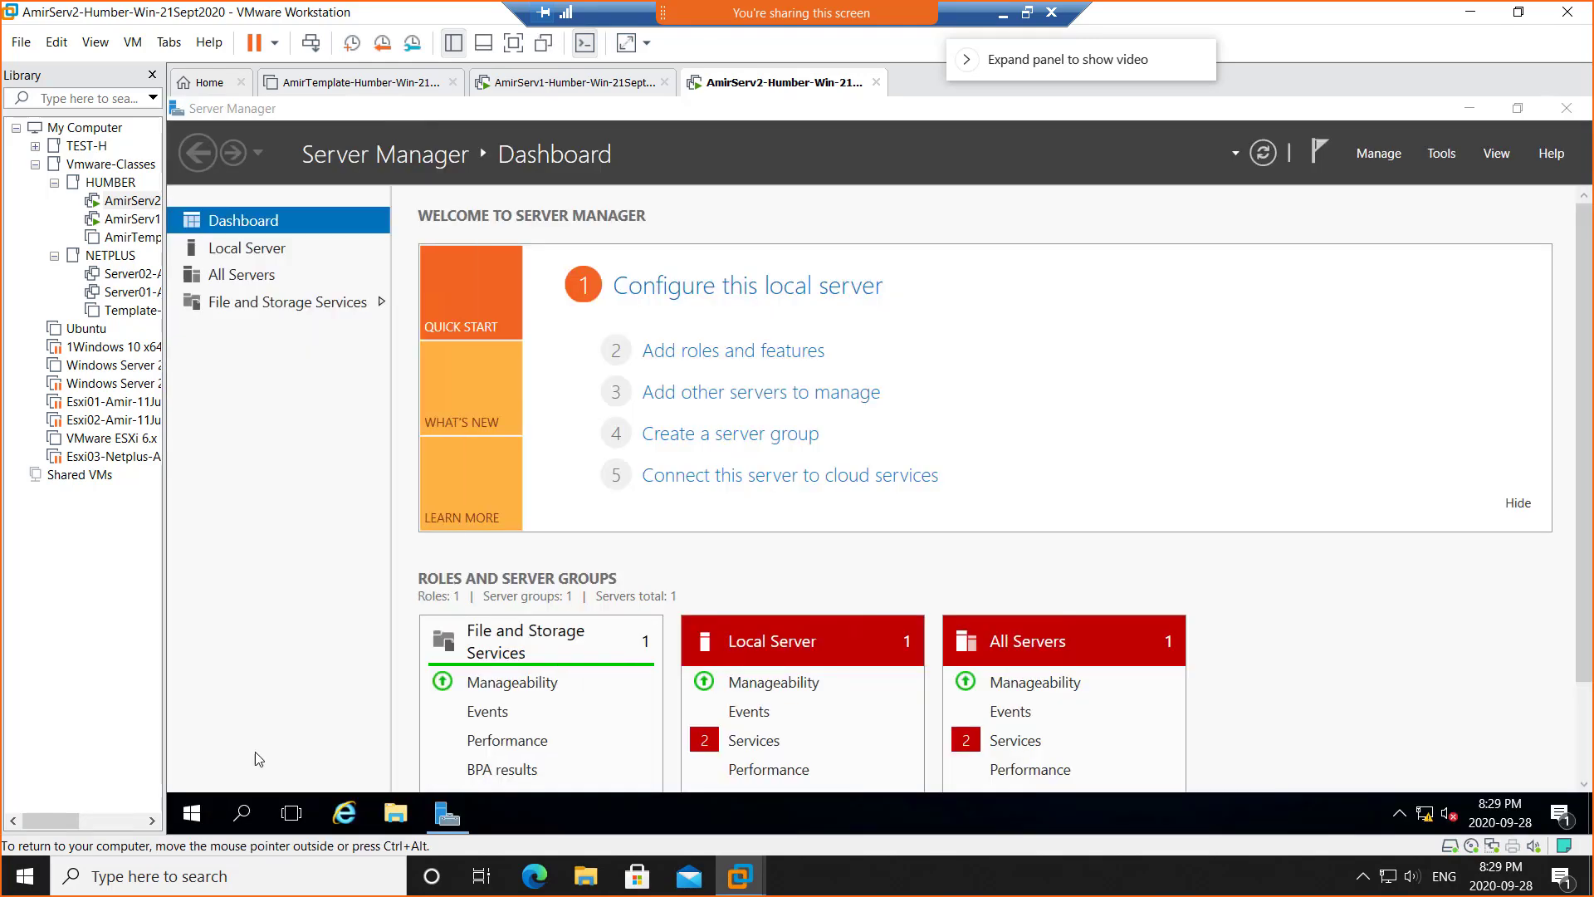
{"action": "right_click", "coordinate": [190, 819]}
{"action": "mouse_move", "coordinate": [249, 761]}
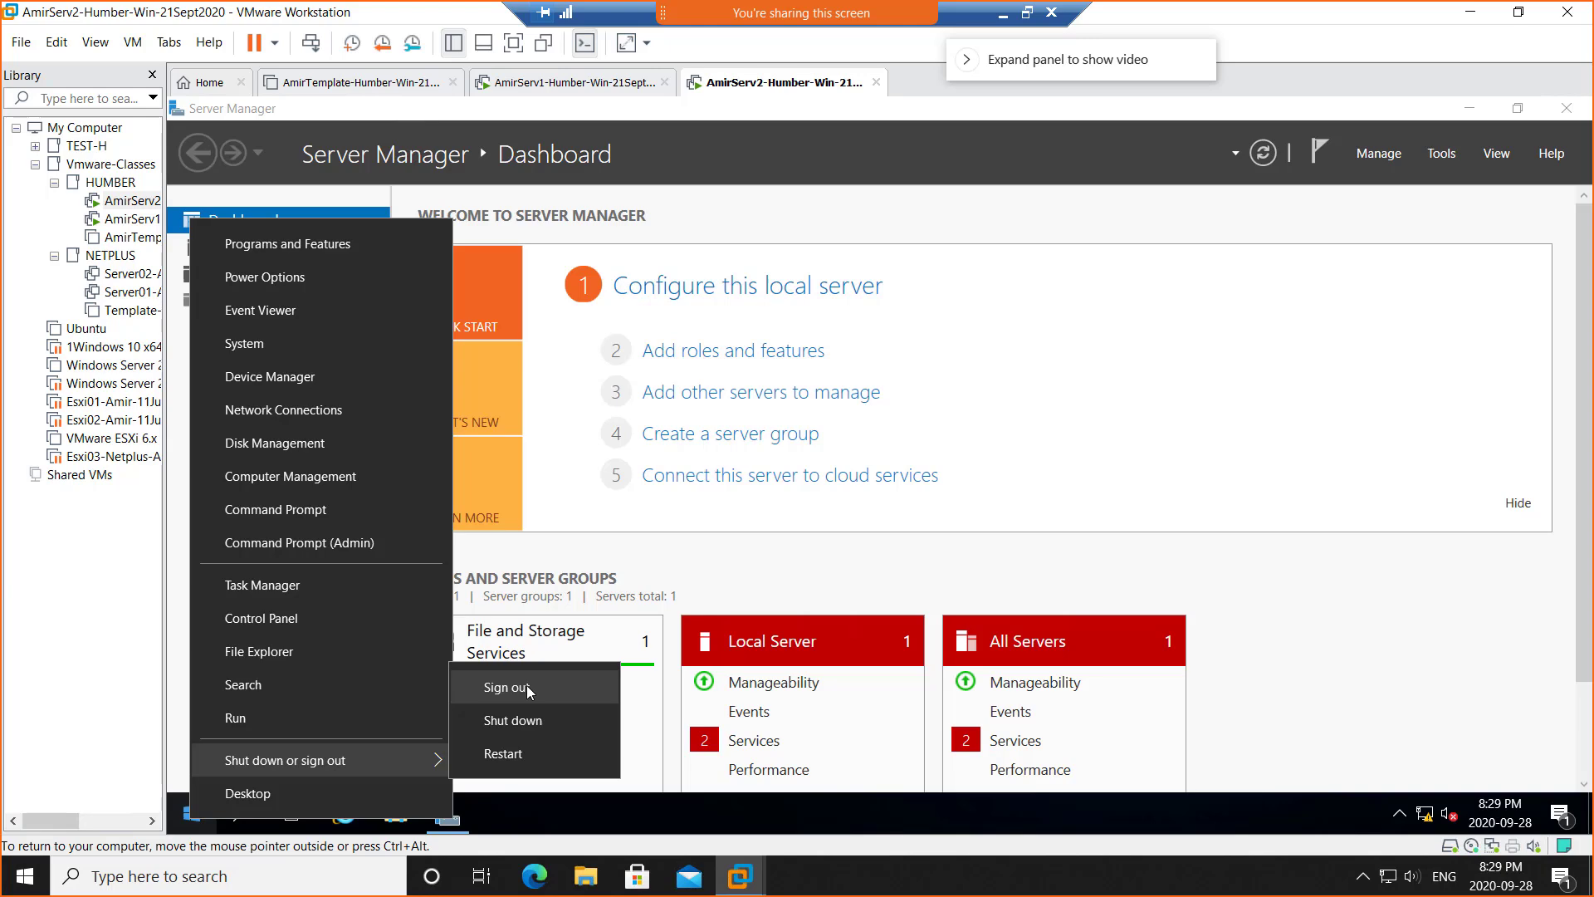
- Return to the AmirServ1 VM, reveal the entered password and submit the AmirAdmin sign-in
{"action": "left_click", "coordinate": [540, 83]}
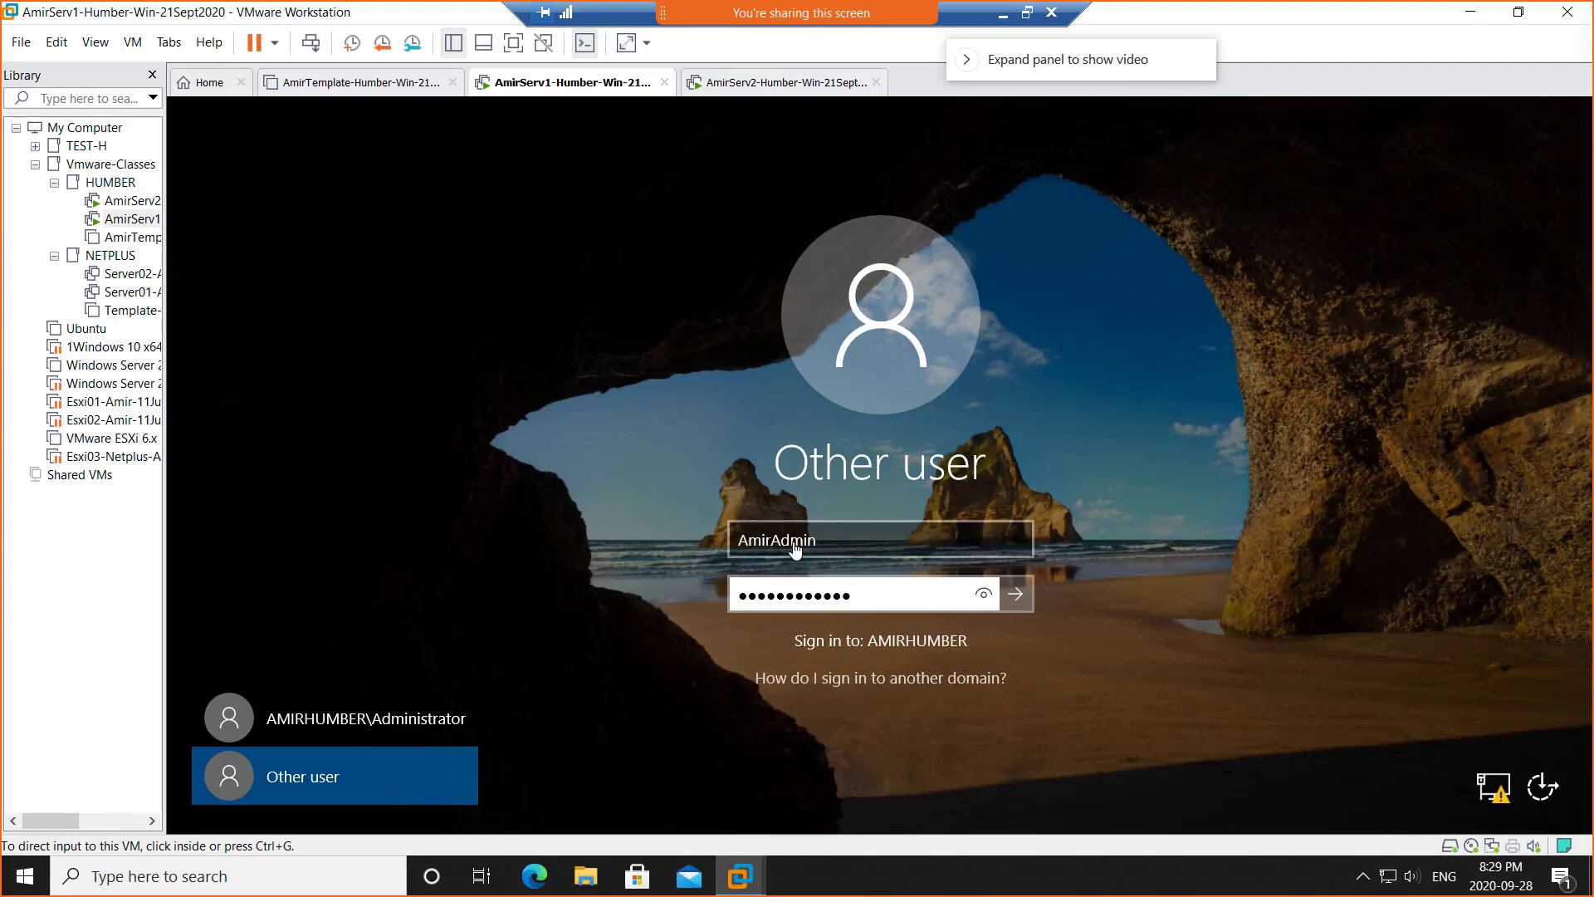
{"action": "left_click", "coordinate": [983, 595]}
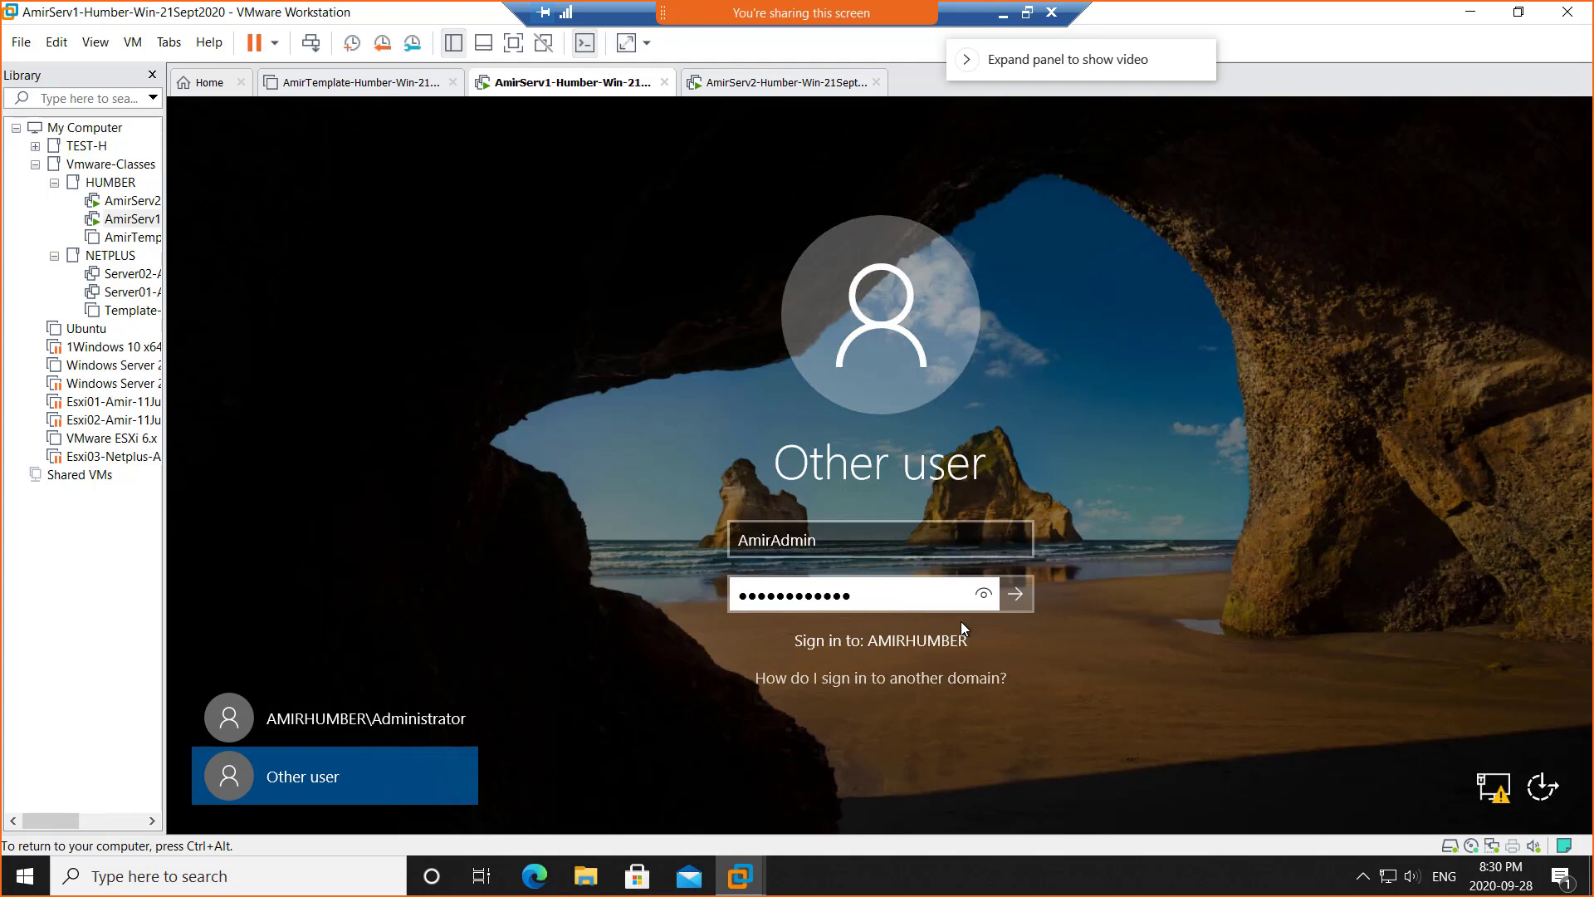
{"action": "left_click", "coordinate": [1018, 595]}
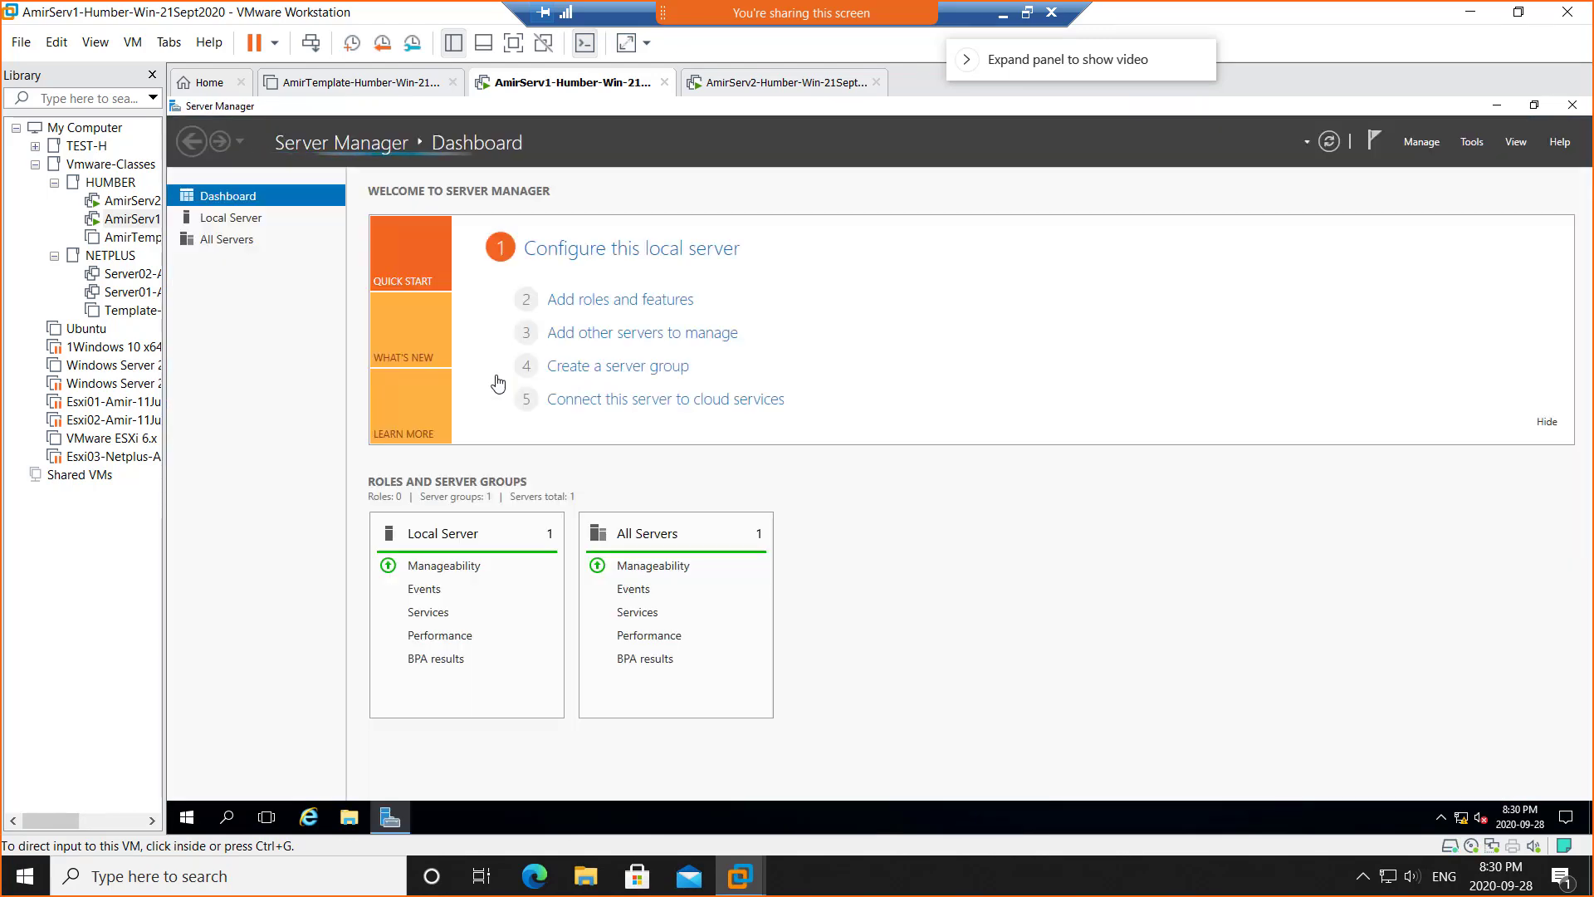
- Switch to the Paint diagram and draw check marks beside the completed items in the AmirServ01 column
{"action": "left_click", "coordinate": [1027, 15]}
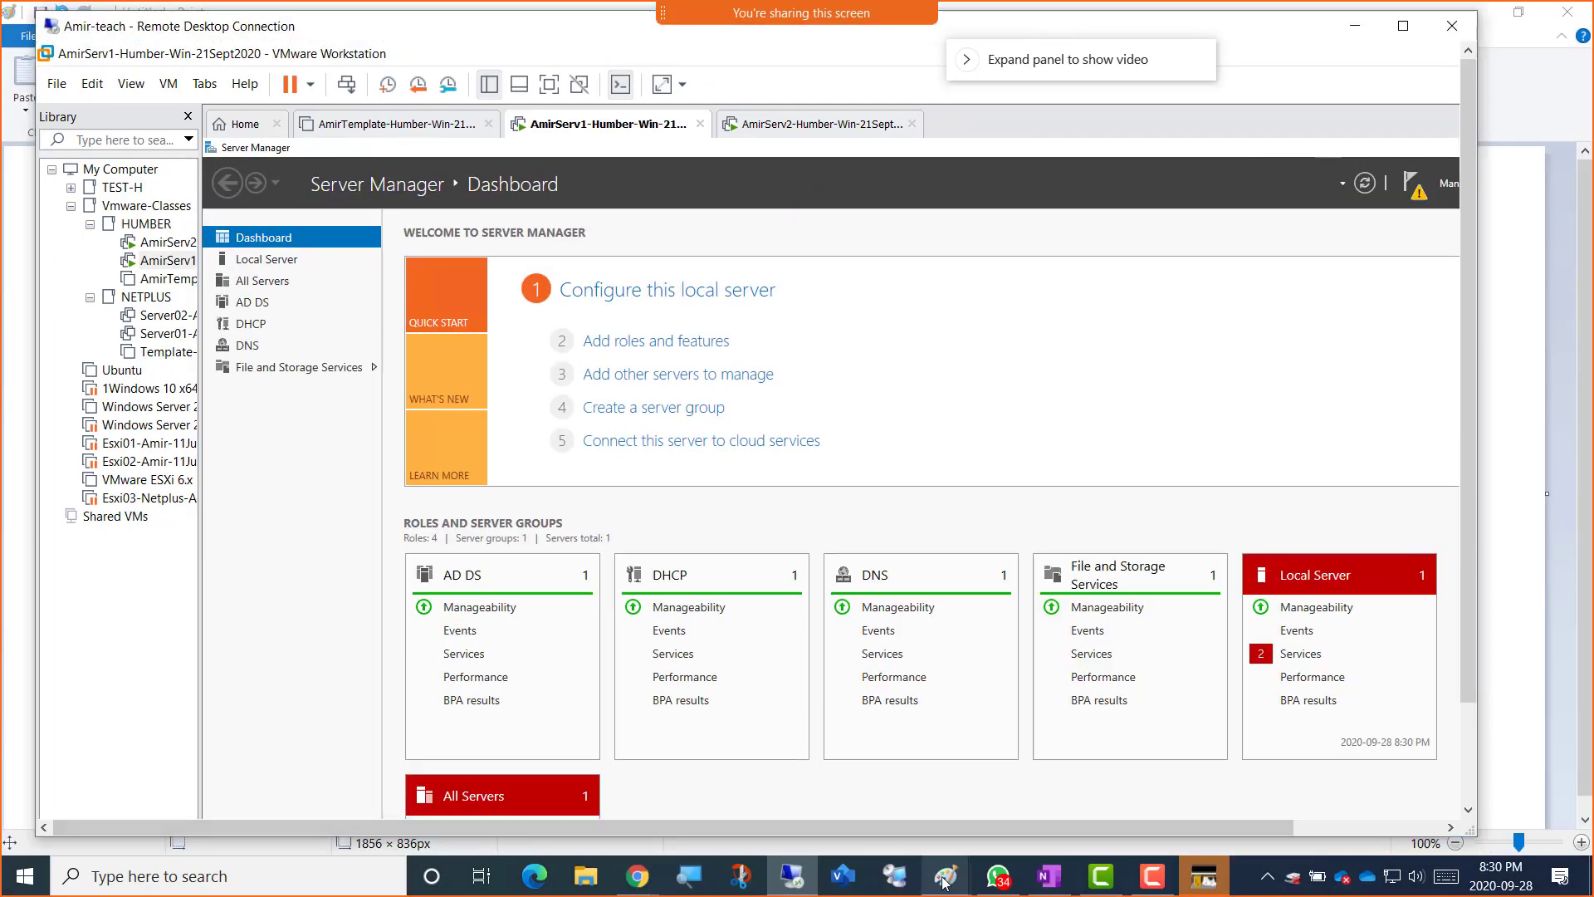
{"action": "mouse_move", "coordinate": [945, 868]}
{"action": "left_click", "coordinate": [1089, 793]}
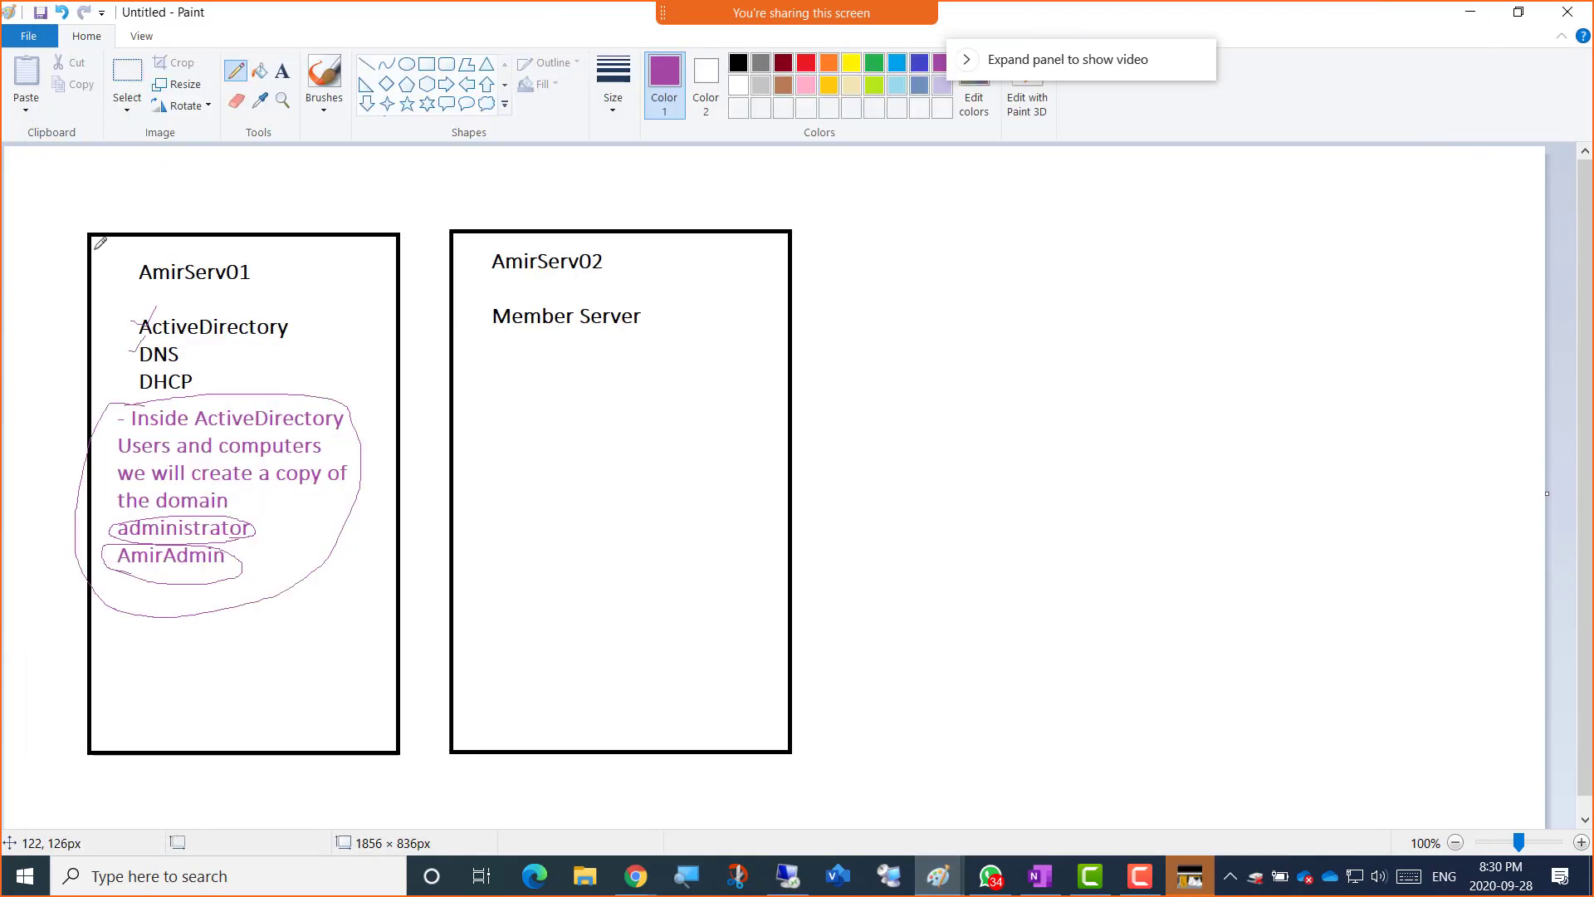
{"action": "mouse_move", "coordinate": [43, 456]}
{"action": "left_mouse_down"}
{"action": "mouse_move", "coordinate": [58, 465]}
{"action": "mouse_move", "coordinate": [99, 436]}
{"action": "mouse_move", "coordinate": [65, 438]}
{"action": "mouse_move", "coordinate": [107, 406]}
{"action": "left_mouse_up"}
{"action": "left_click_drag", "start_coordinate": [134, 309], "coordinate": [154, 293]}
{"action": "left_click_drag", "start_coordinate": [196, 377], "coordinate": [219, 363]}
- Return to the maximized AmirServ1 VM and open an administrator Command Prompt, approving the elevation
{"action": "left_click", "coordinate": [803, 878]}
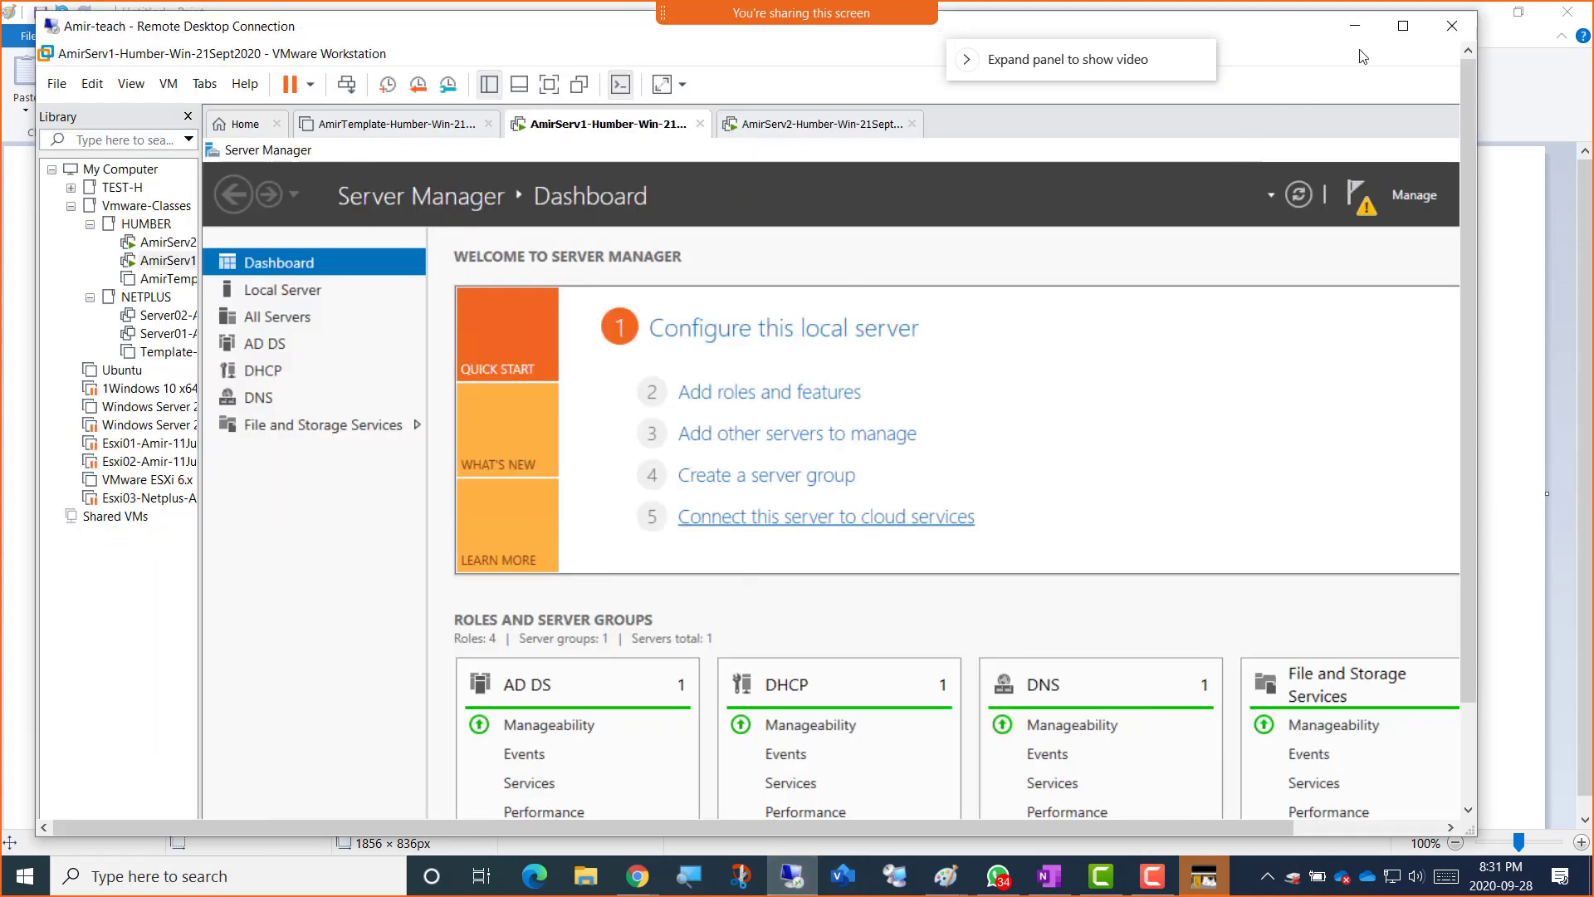
{"action": "left_click", "coordinate": [1404, 30]}
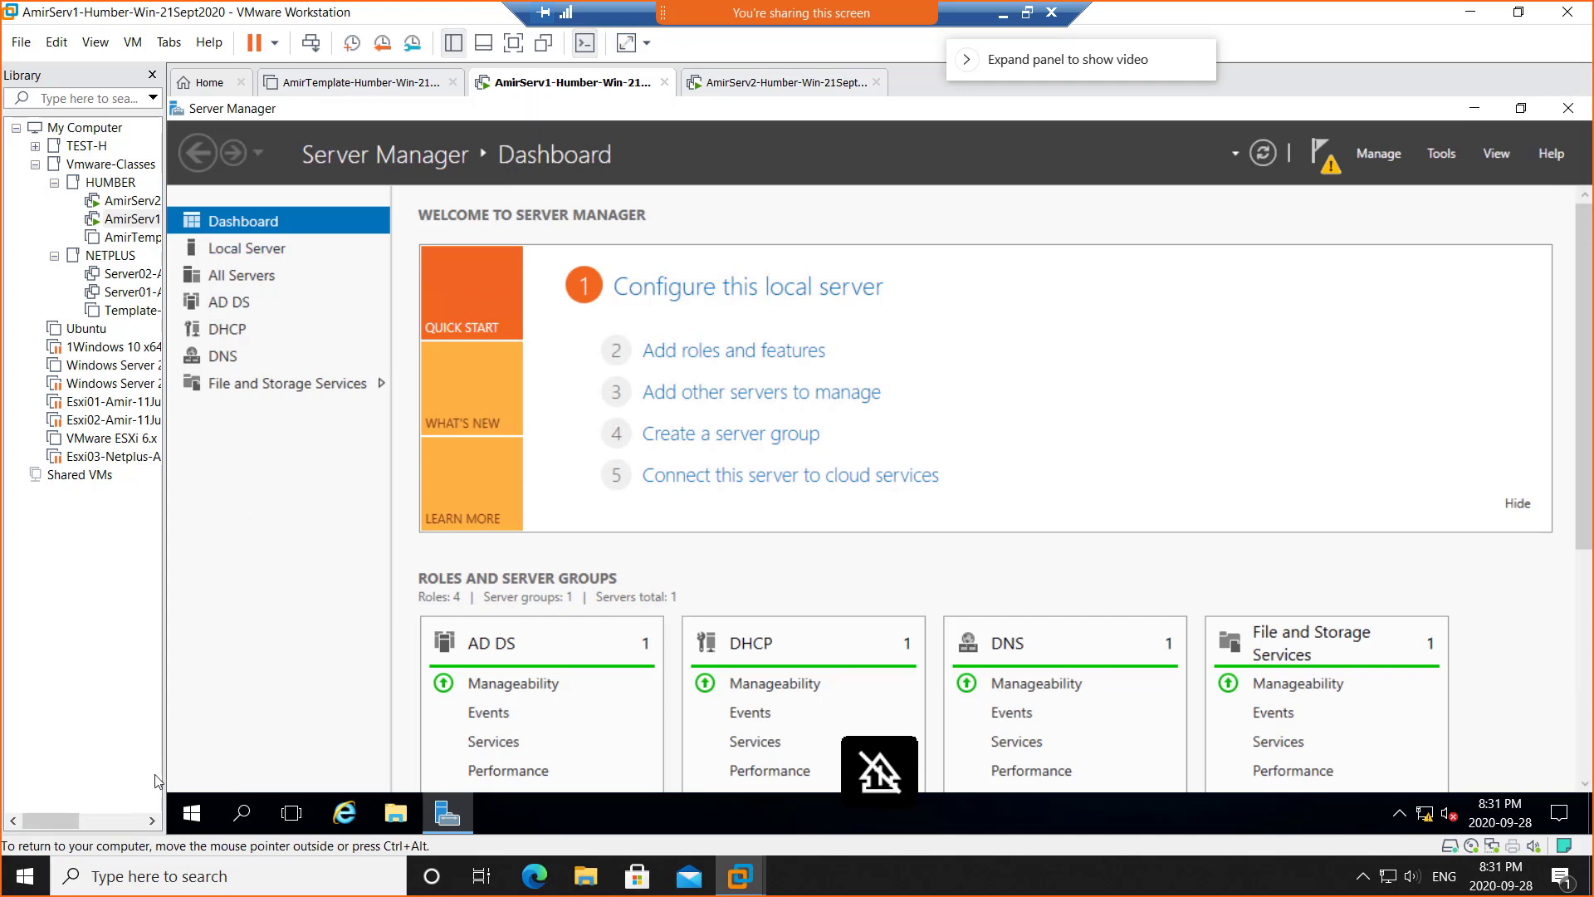
{"action": "right_click", "coordinate": [189, 819]}
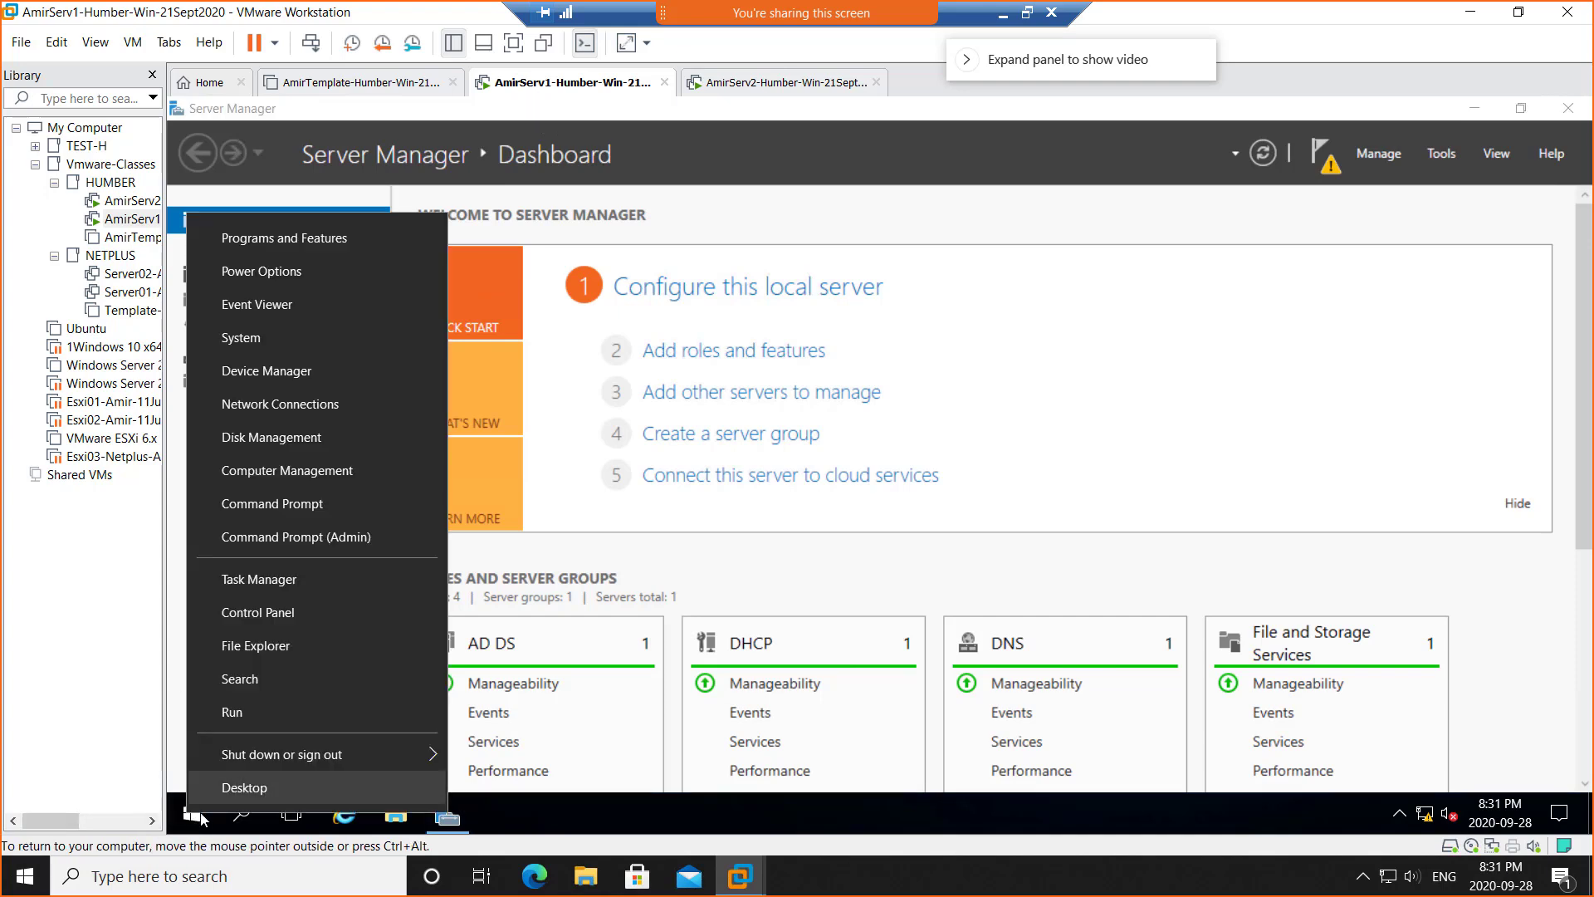
{"action": "left_click", "coordinate": [299, 537]}
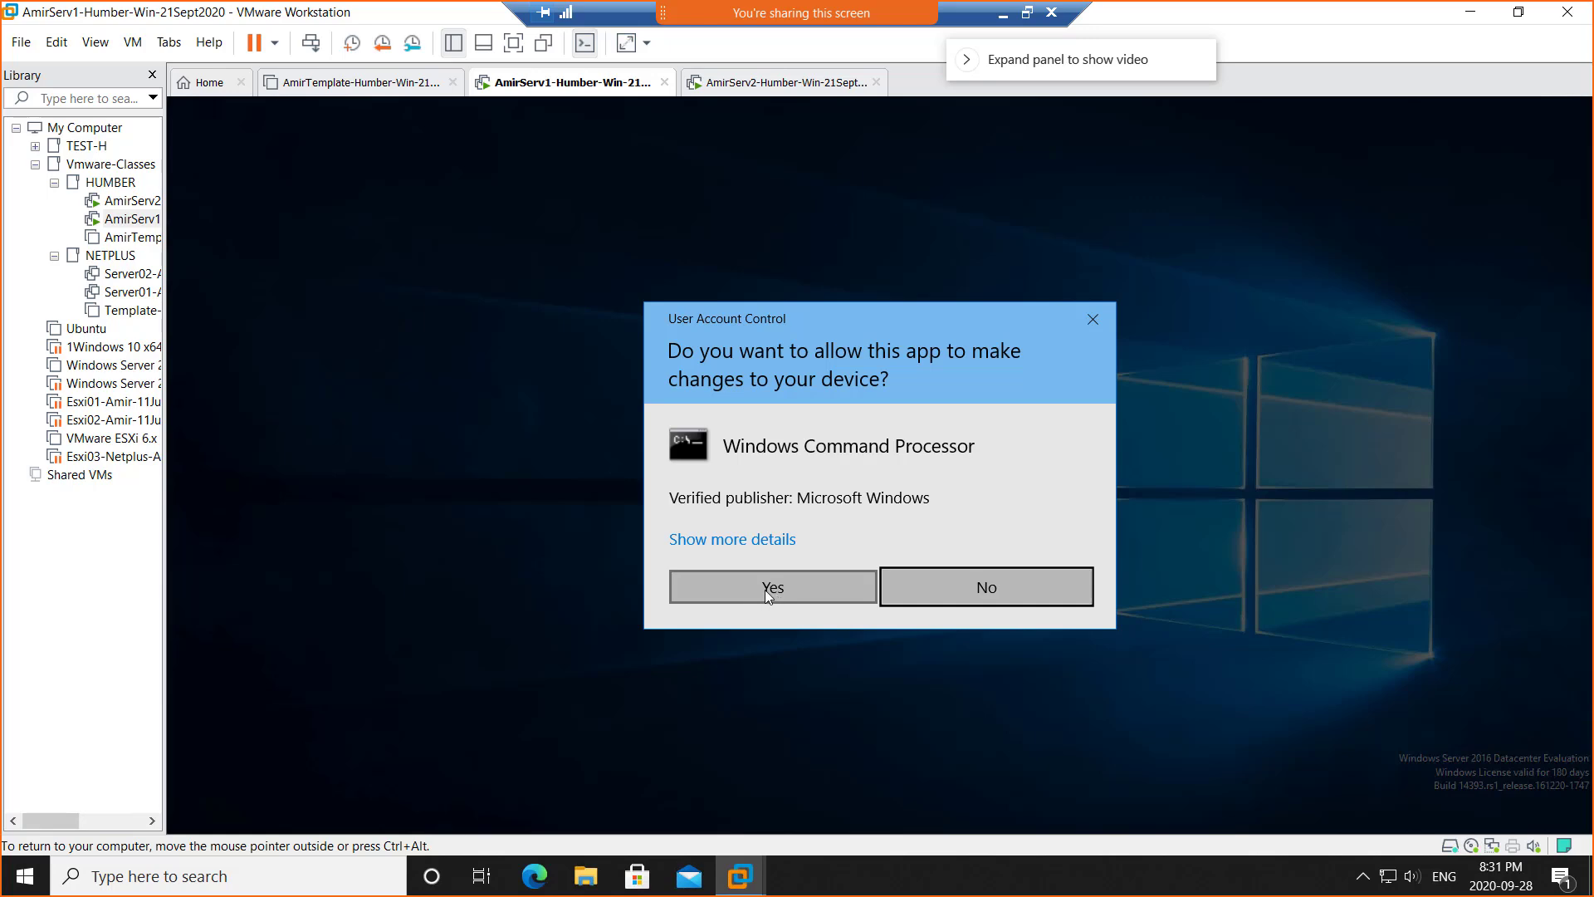
{"action": "left_click", "coordinate": [765, 590]}
{"action": "right_click", "coordinate": [191, 818]}
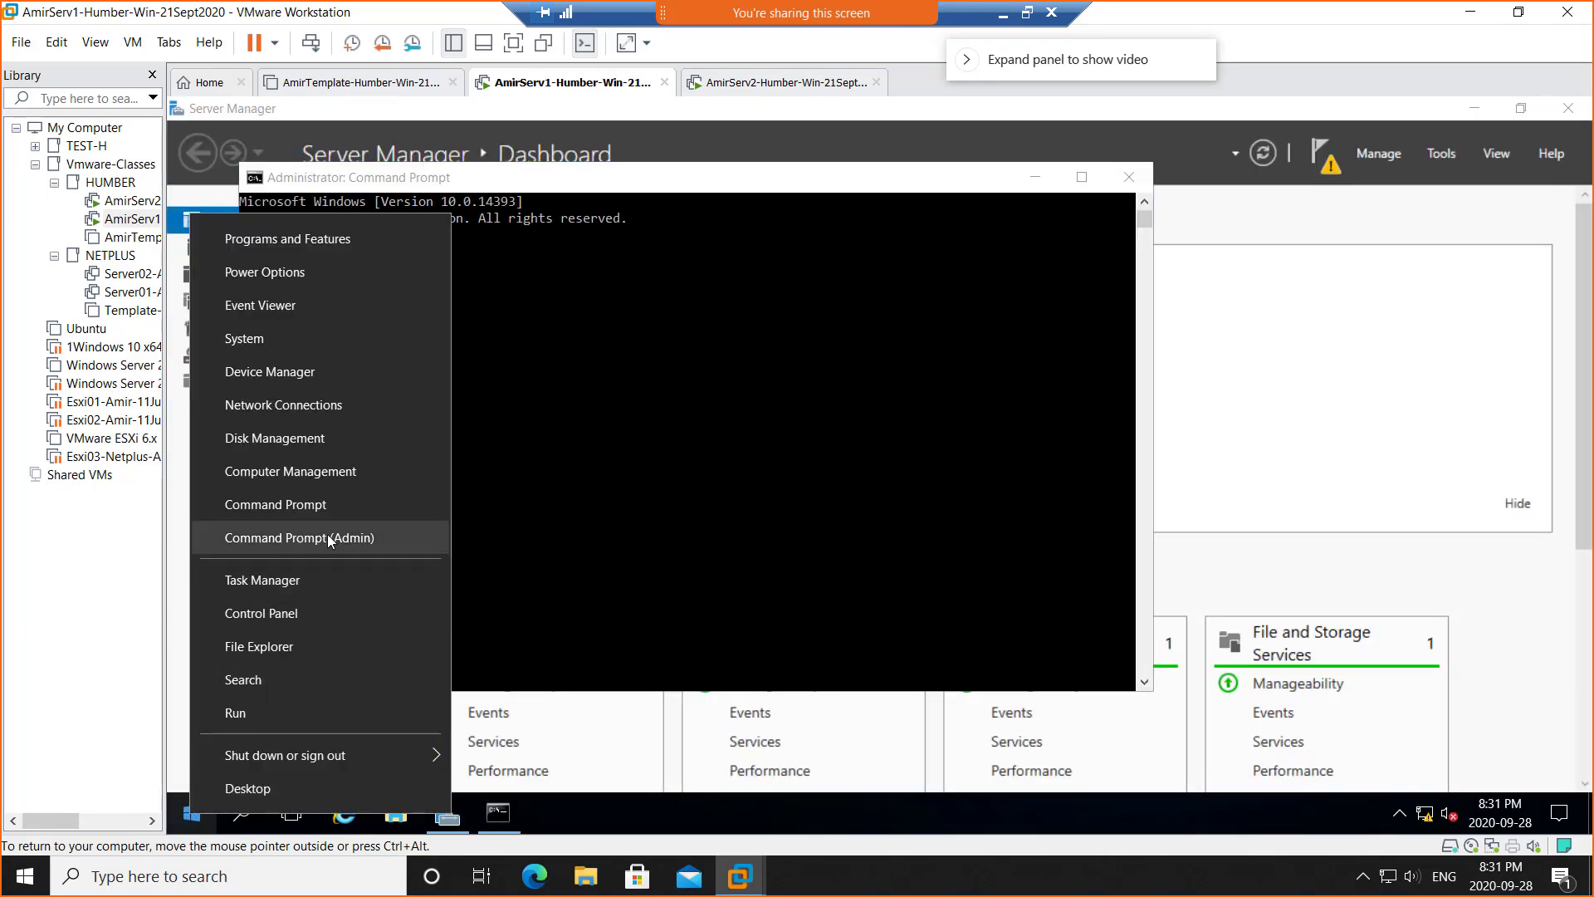
- Move the administrator Command Prompt window aside and enter the whoami command at its prompt
{"action": "left_click", "coordinate": [665, 473]}
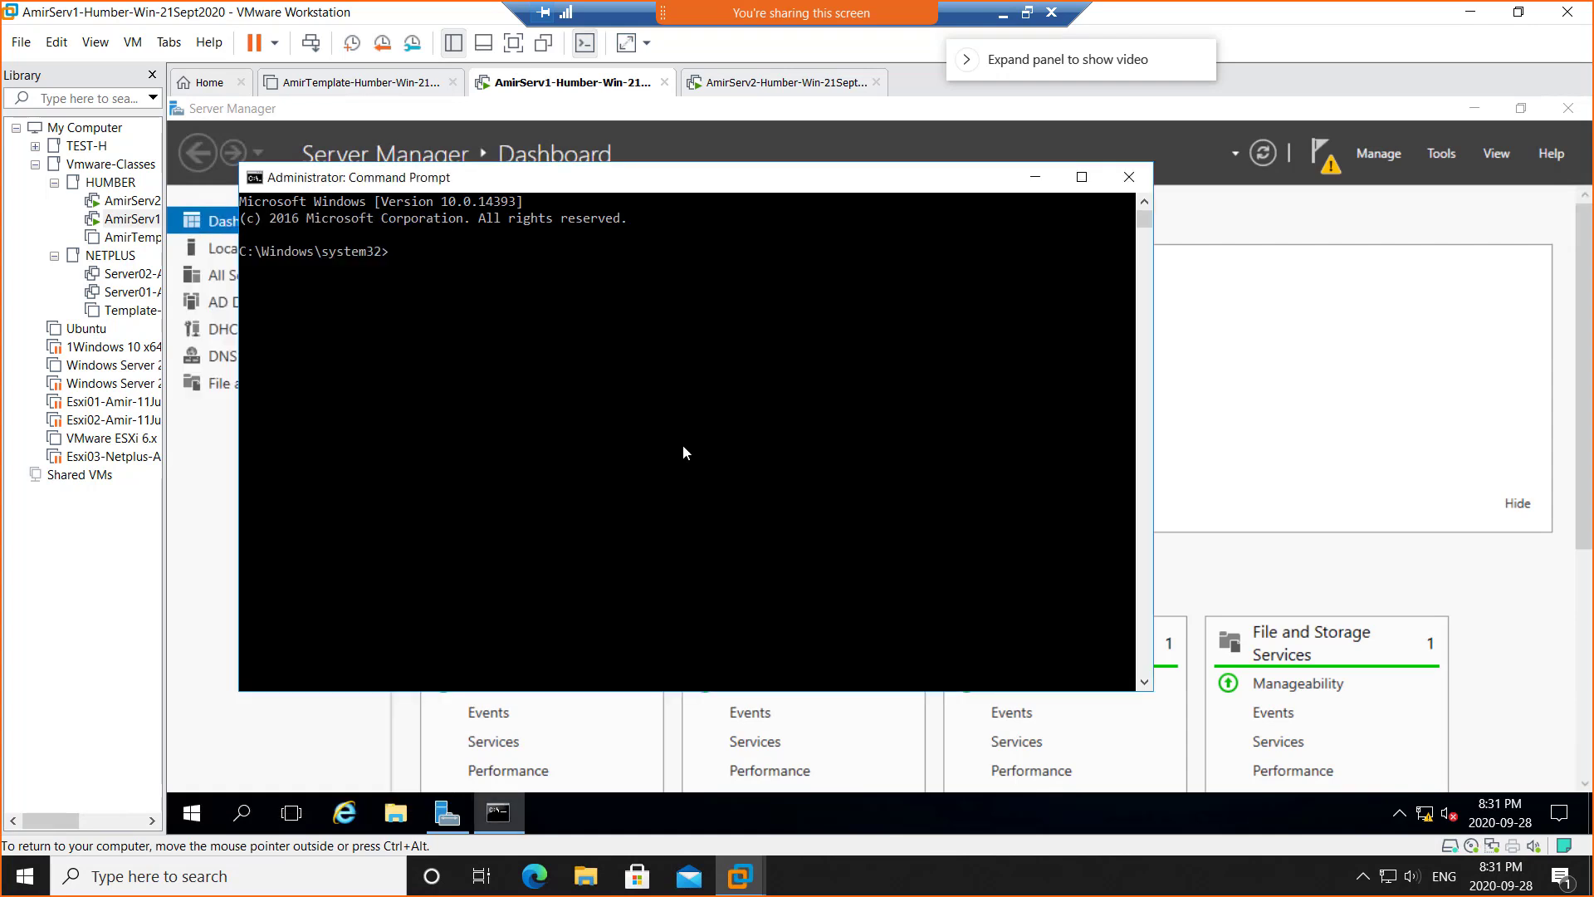
{"action": "left_click_drag", "start_coordinate": [566, 181], "coordinate": [661, 196]}
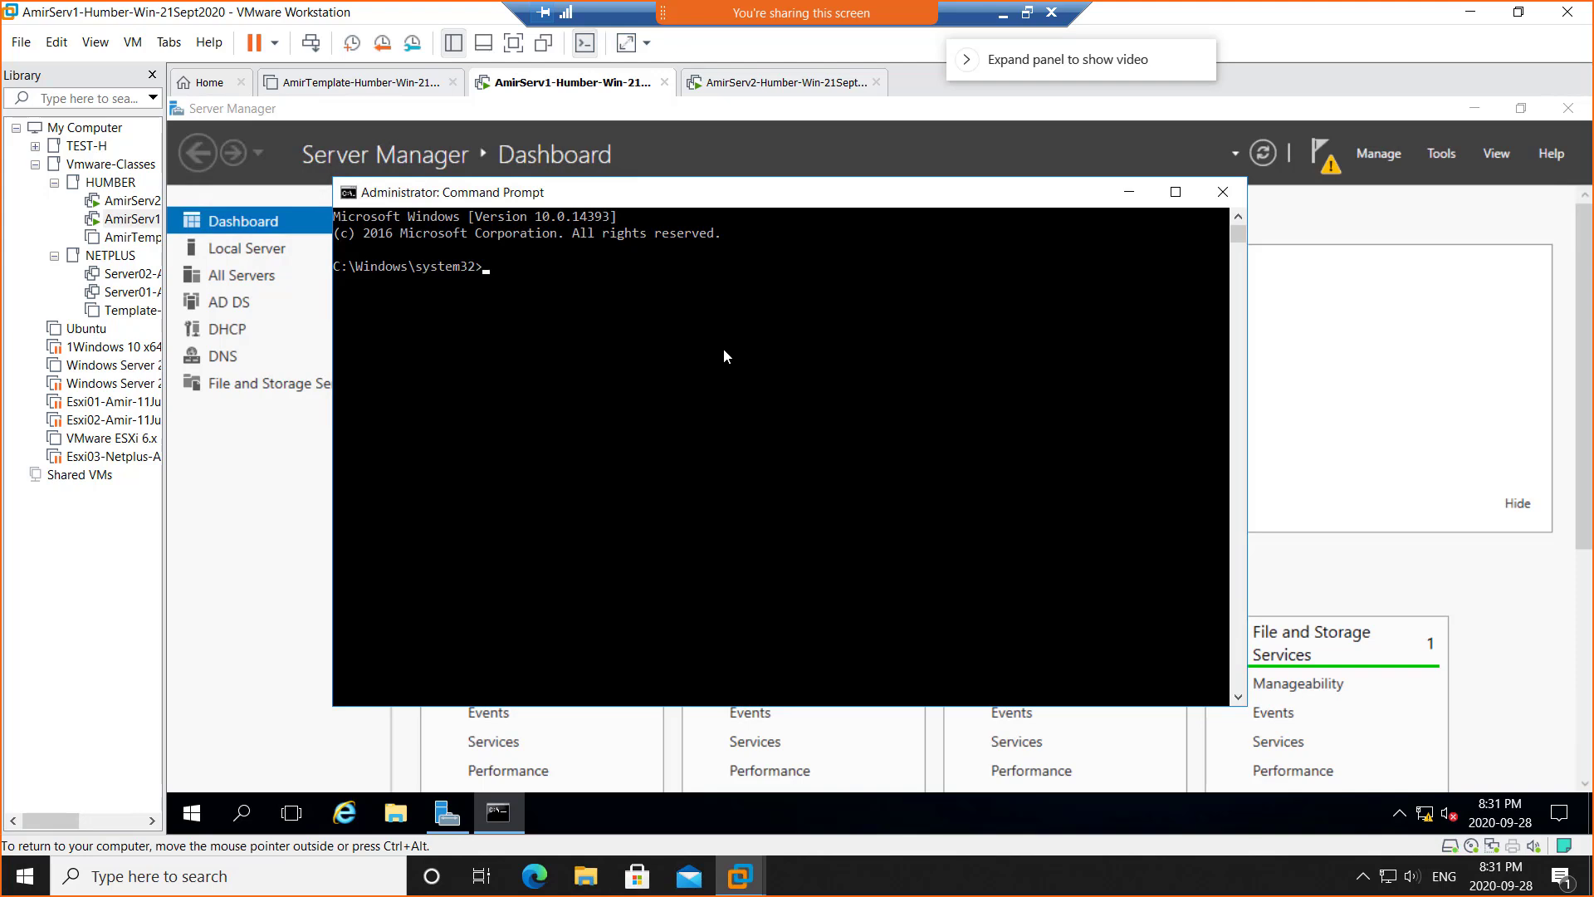
{"action": "type", "text": "whoami"}
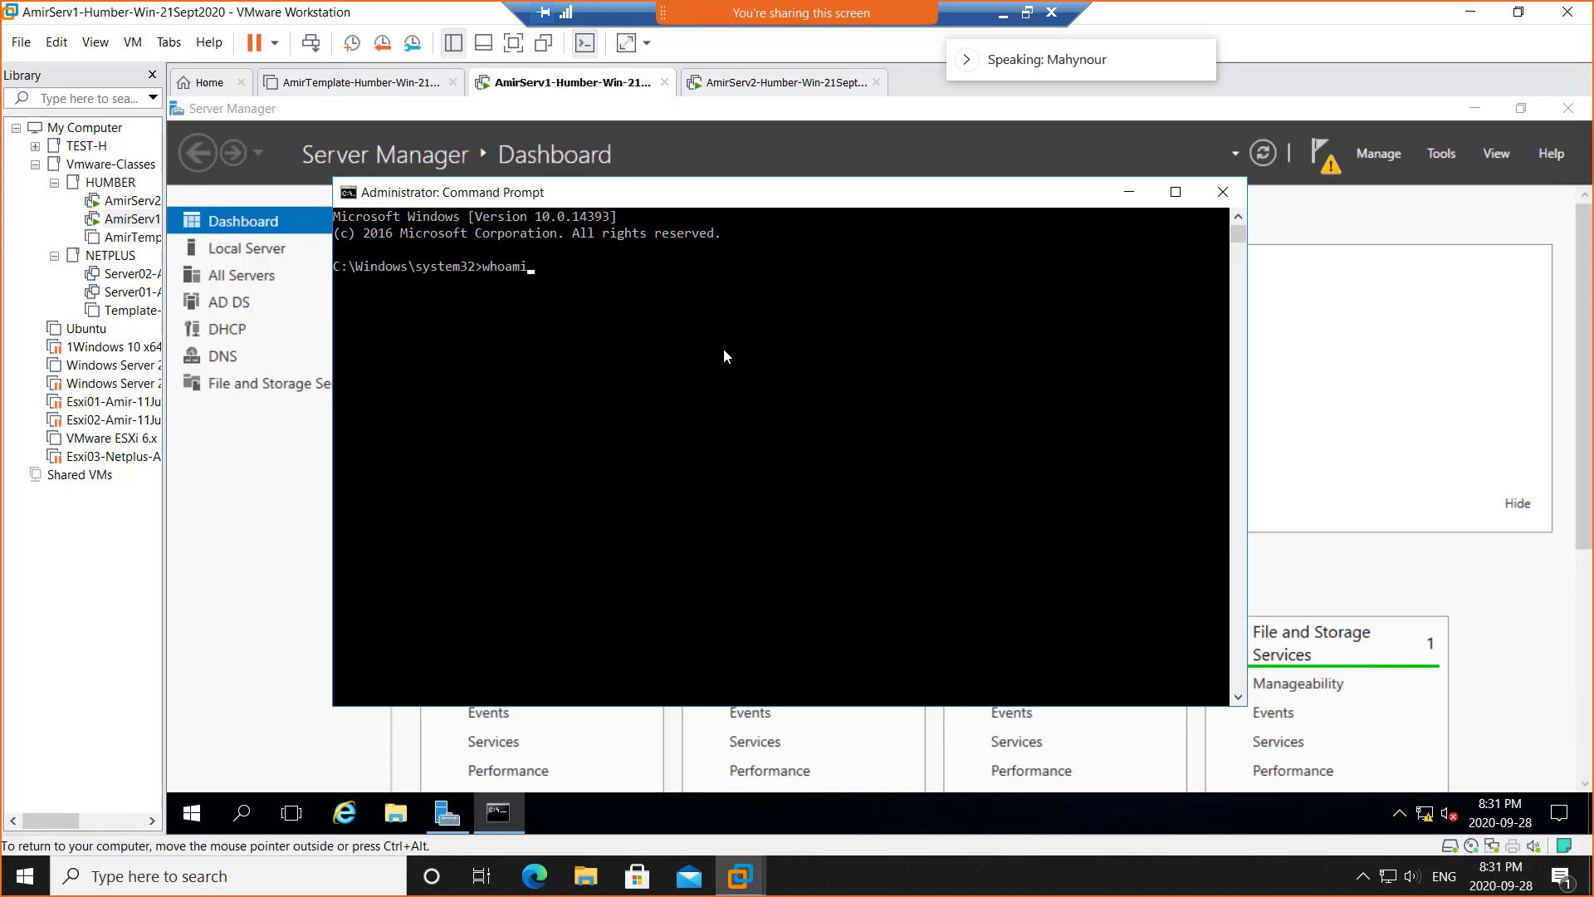
- Examine the Shut down or sign out options in the Start context menus of the VM and the host, then leave full-screen mode
{"action": "left_click", "coordinate": [208, 661]}
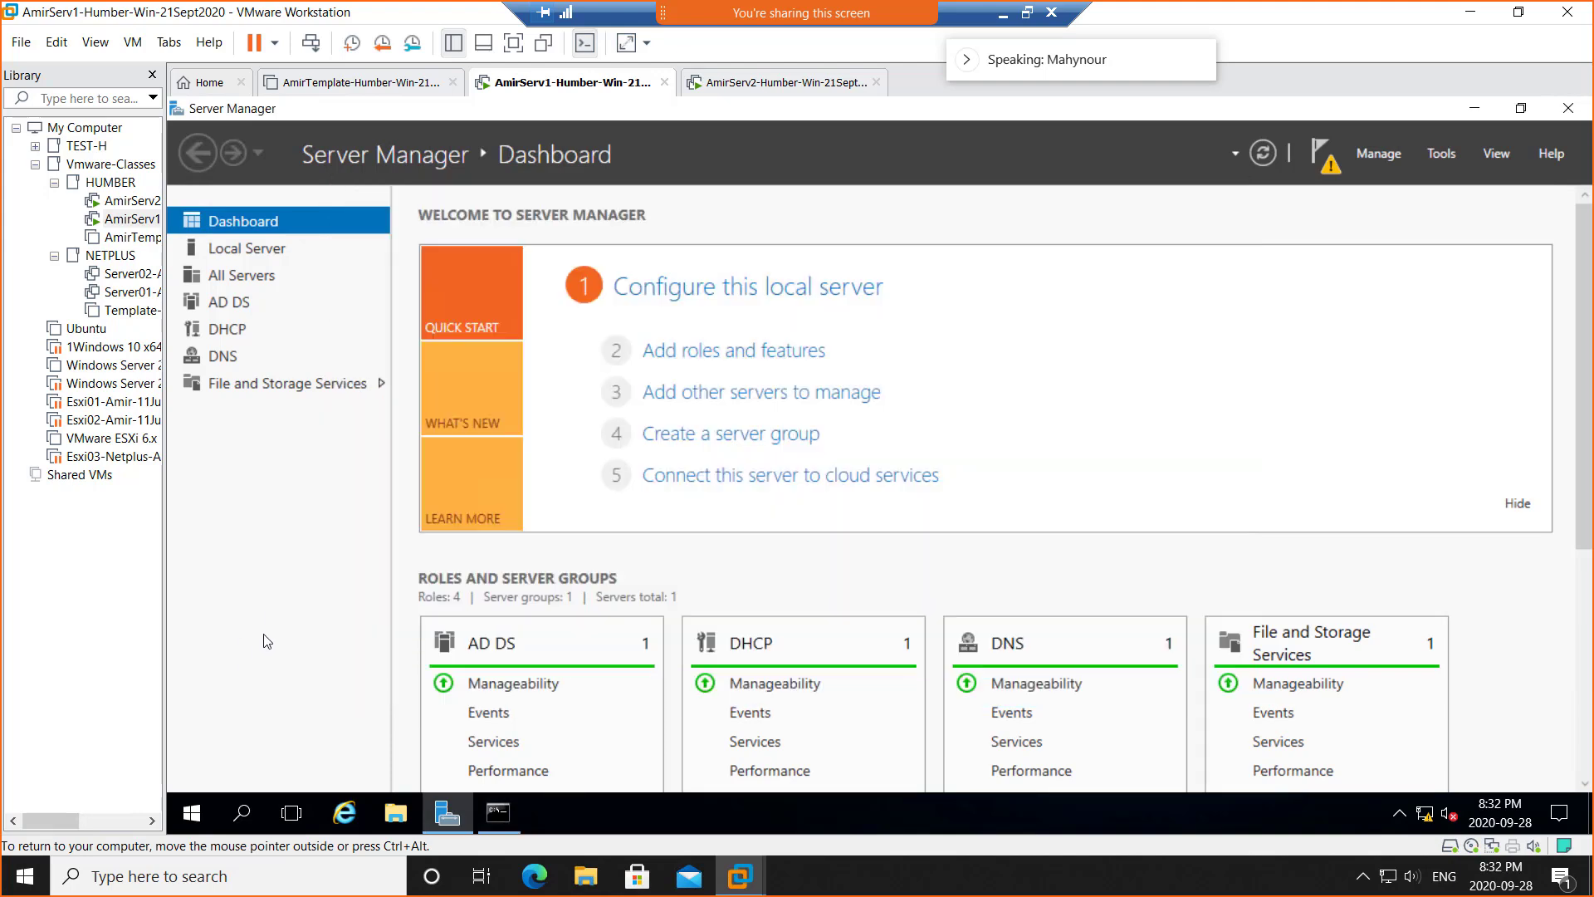
{"action": "left_click", "coordinate": [193, 817]}
{"action": "right_click", "coordinate": [193, 817]}
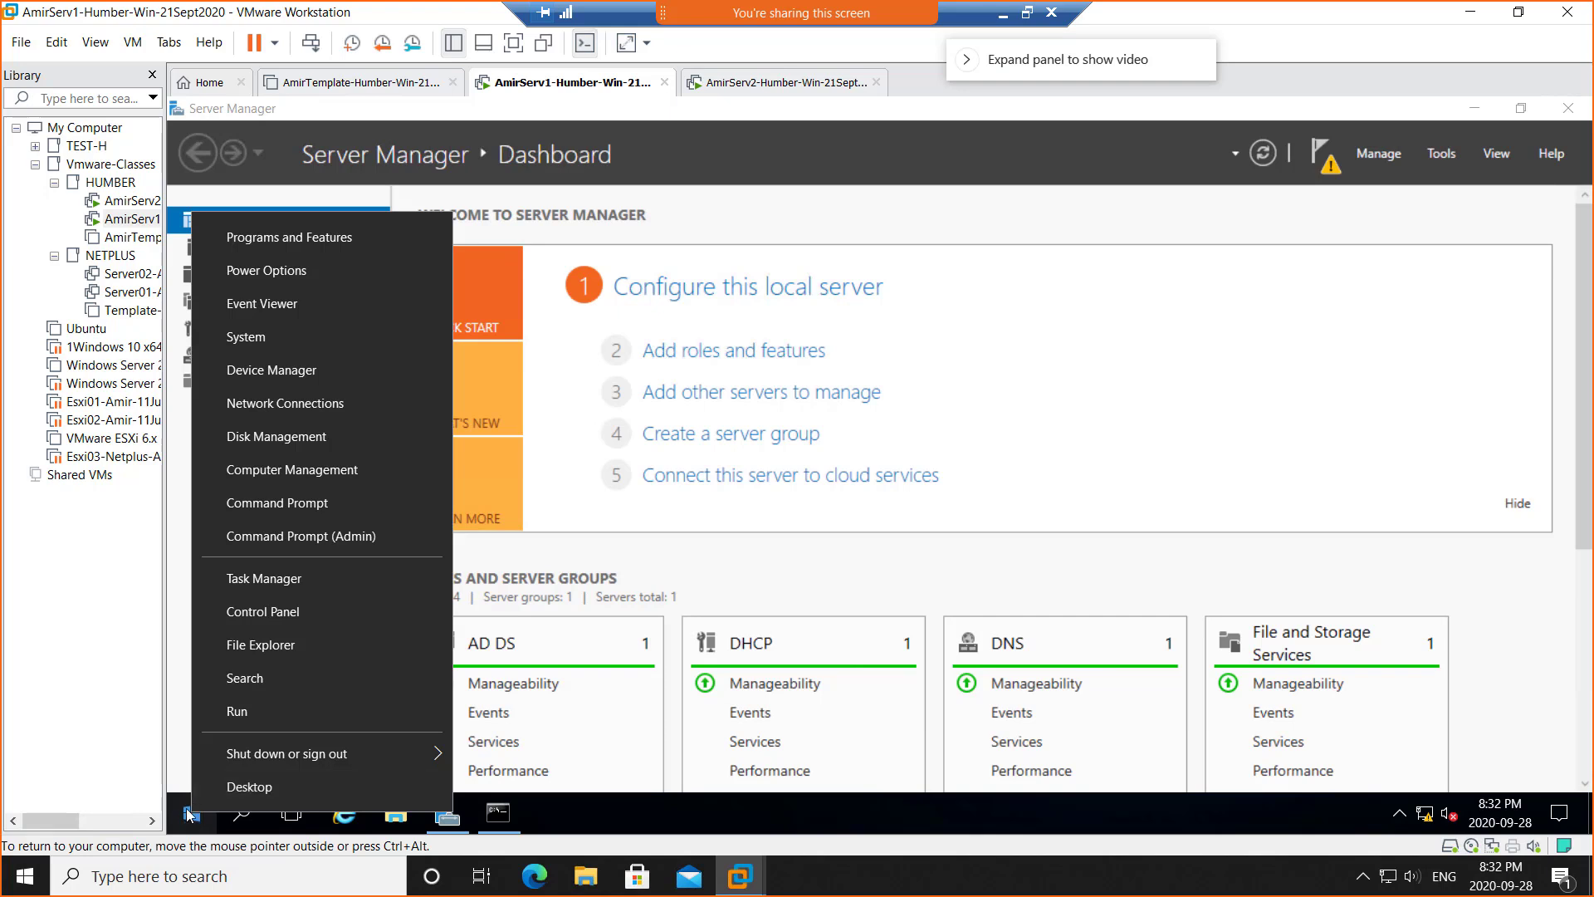
{"action": "mouse_move", "coordinate": [362, 766]}
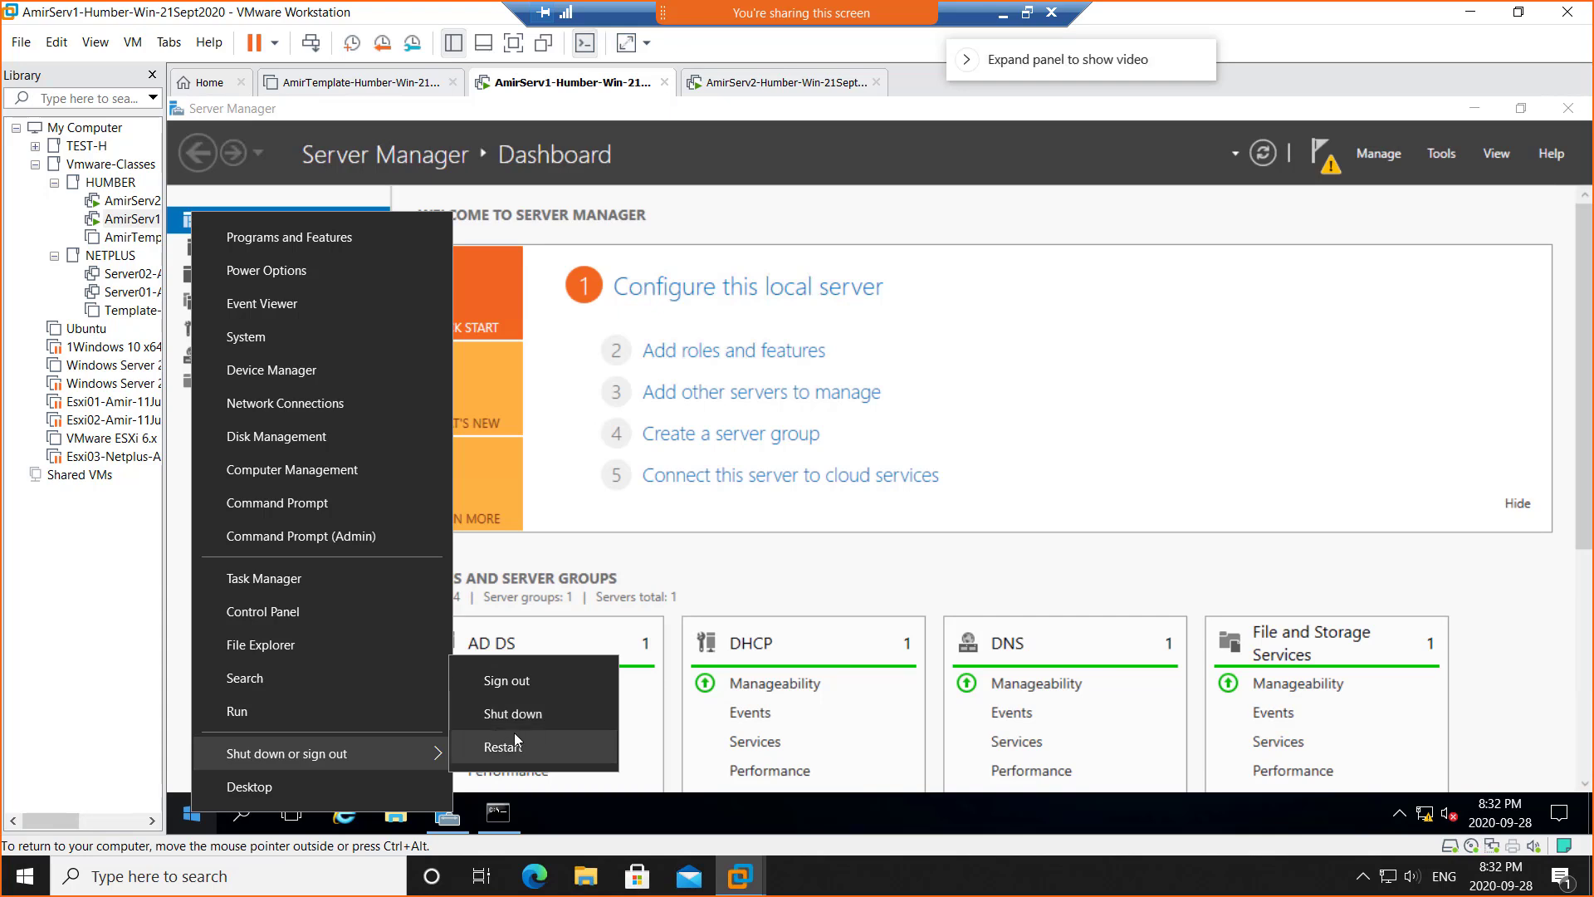
{"action": "mouse_move", "coordinate": [274, 755]}
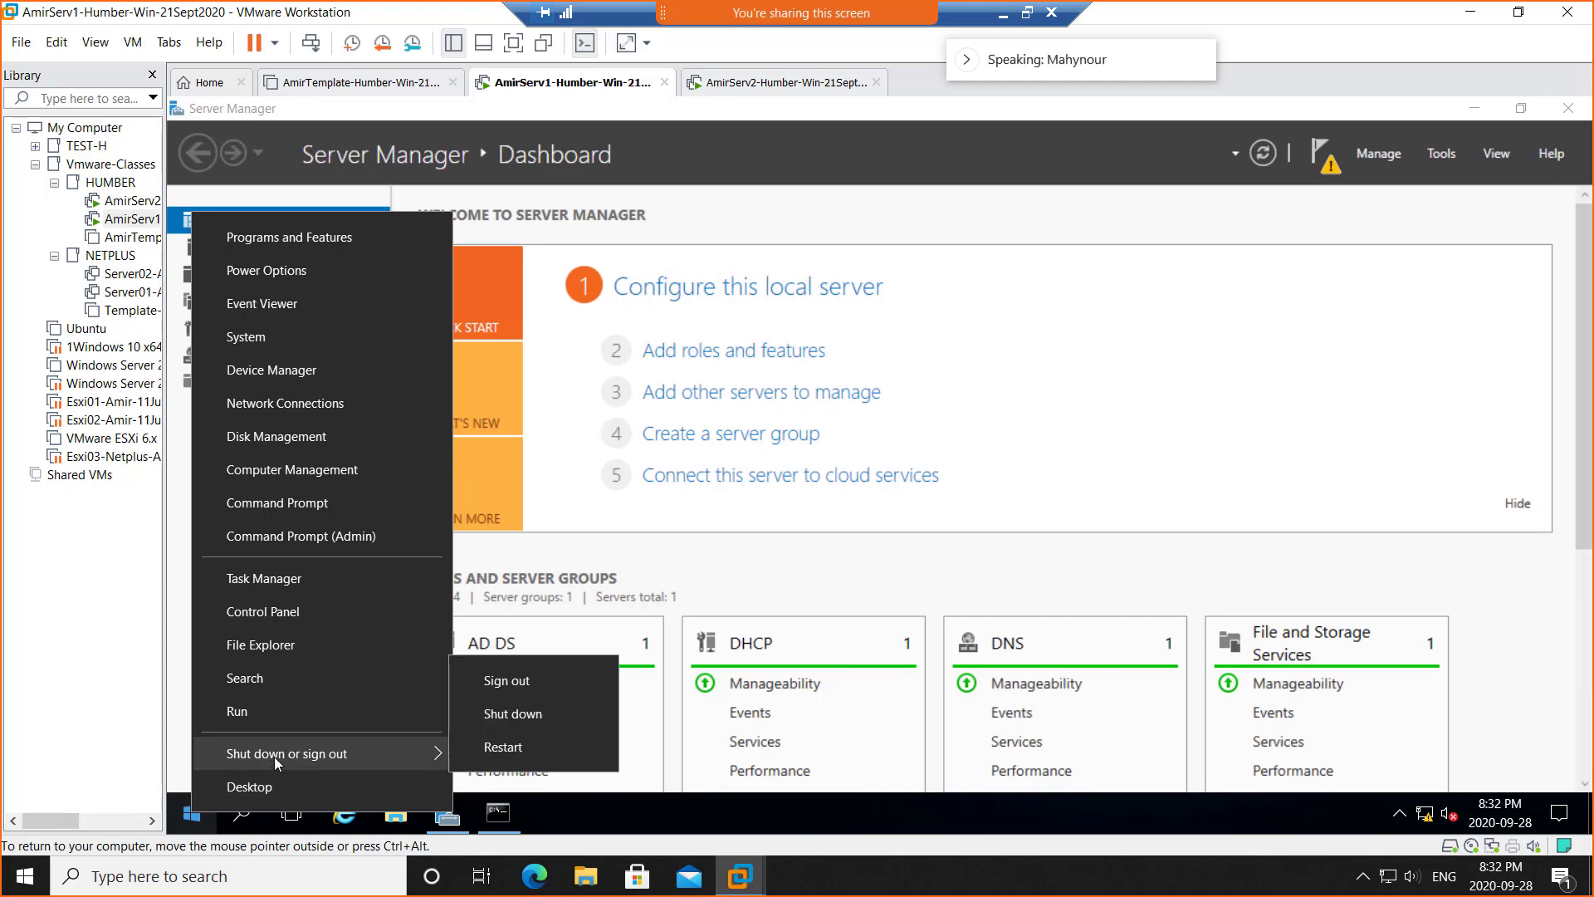
{"action": "left_click", "coordinate": [171, 762]}
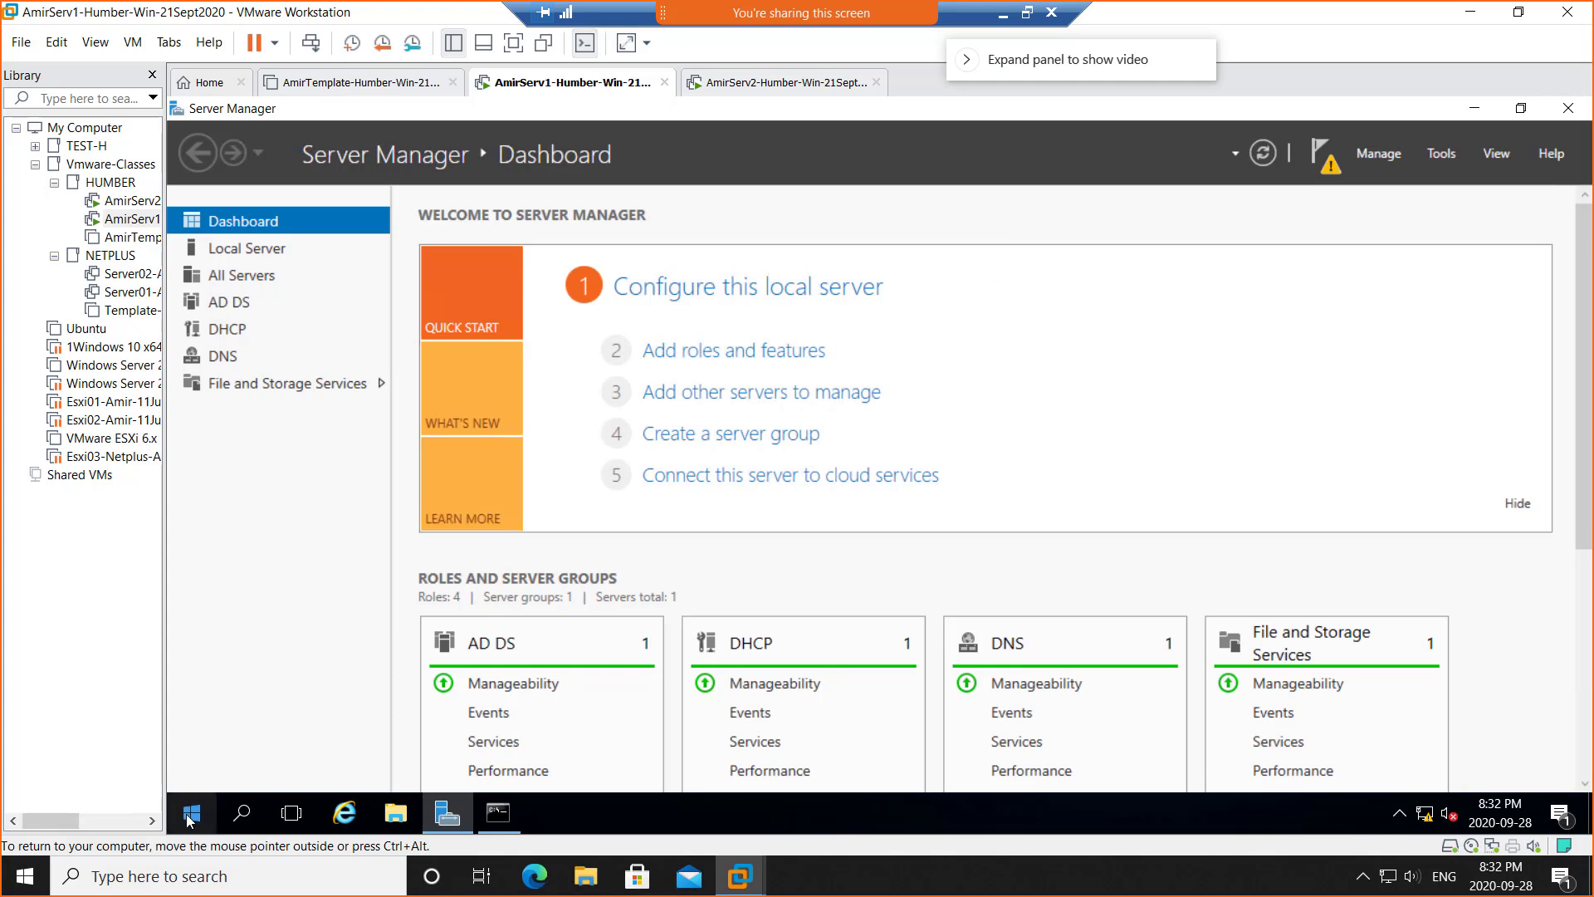
{"action": "right_click", "coordinate": [23, 876]}
{"action": "mouse_move", "coordinate": [148, 821]}
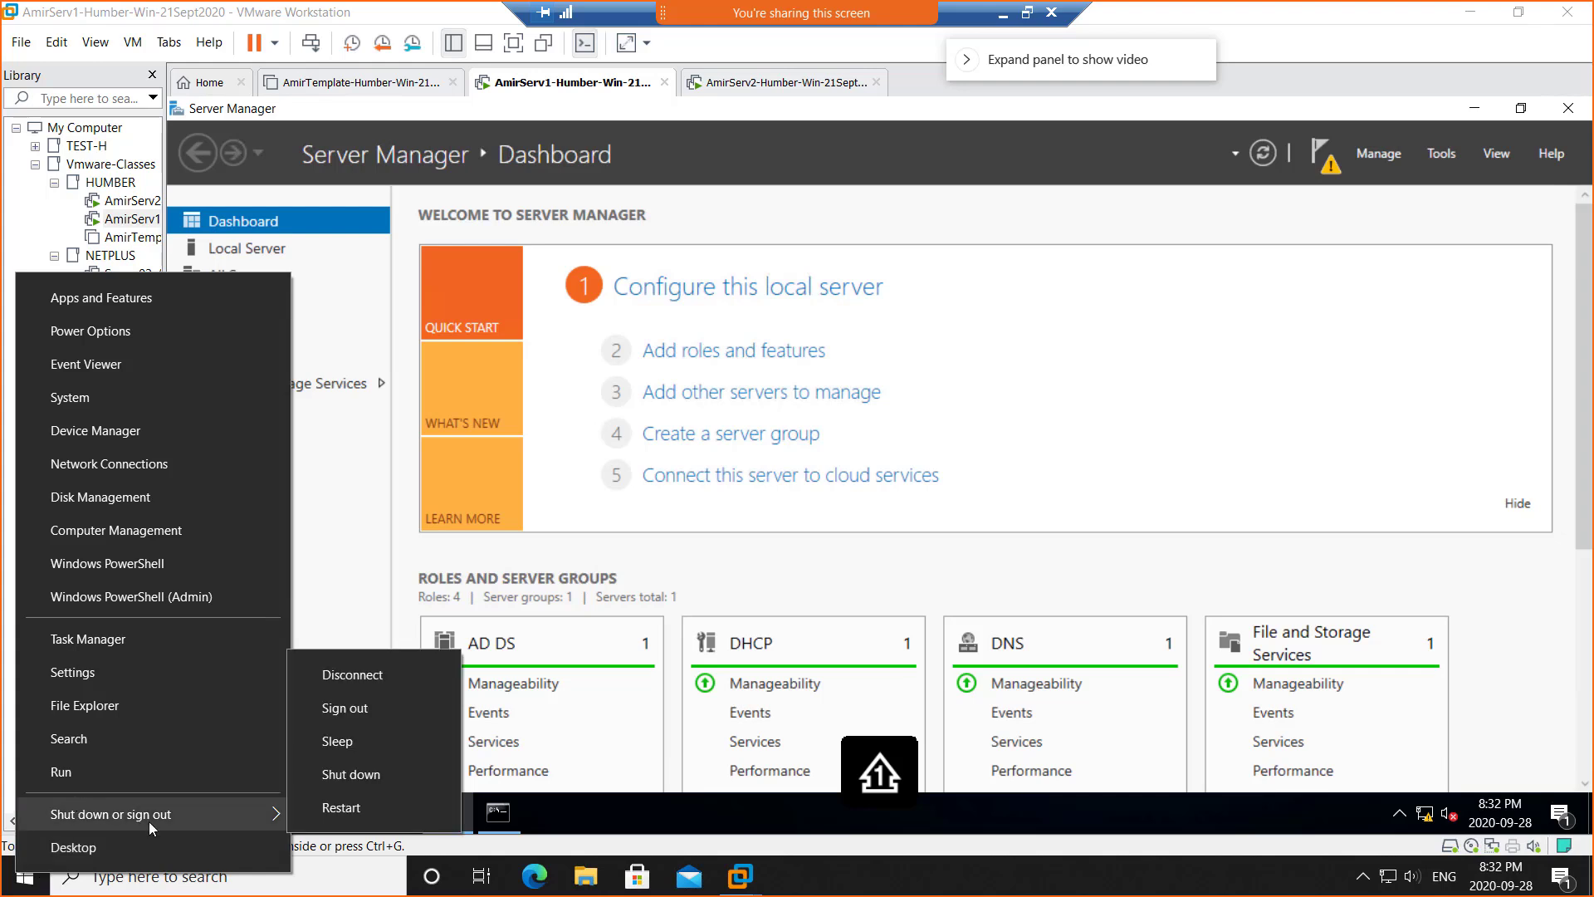
{"action": "left_click", "coordinate": [356, 479]}
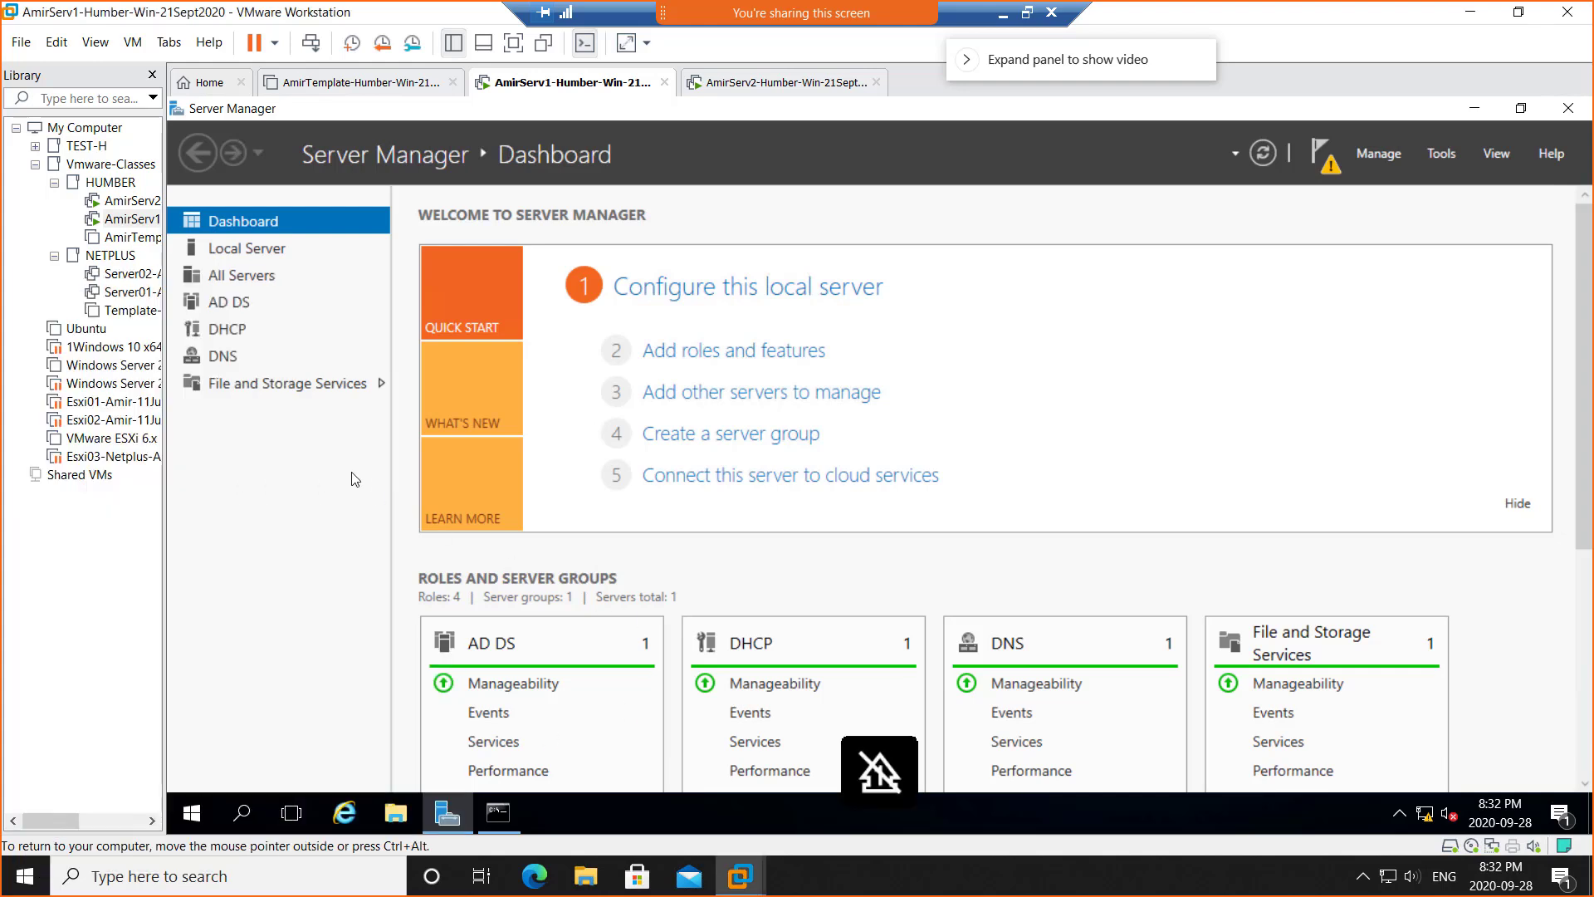
{"action": "right_click", "coordinate": [197, 812]}
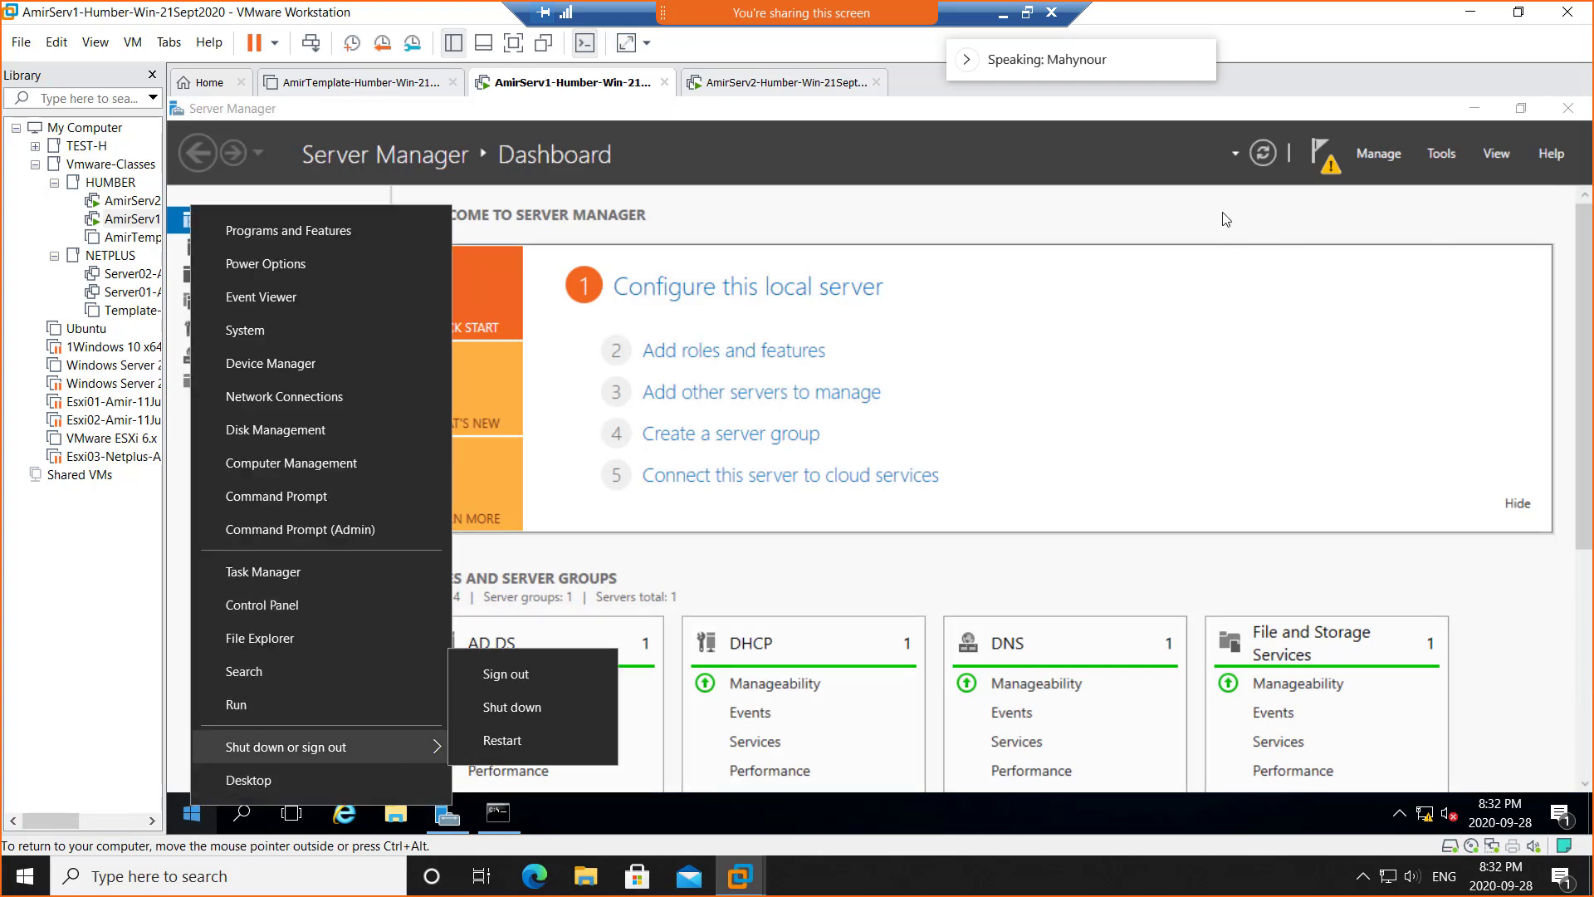
{"action": "left_click", "coordinate": [913, 388]}
{"action": "key", "text": "ctrl+alt+Break"}
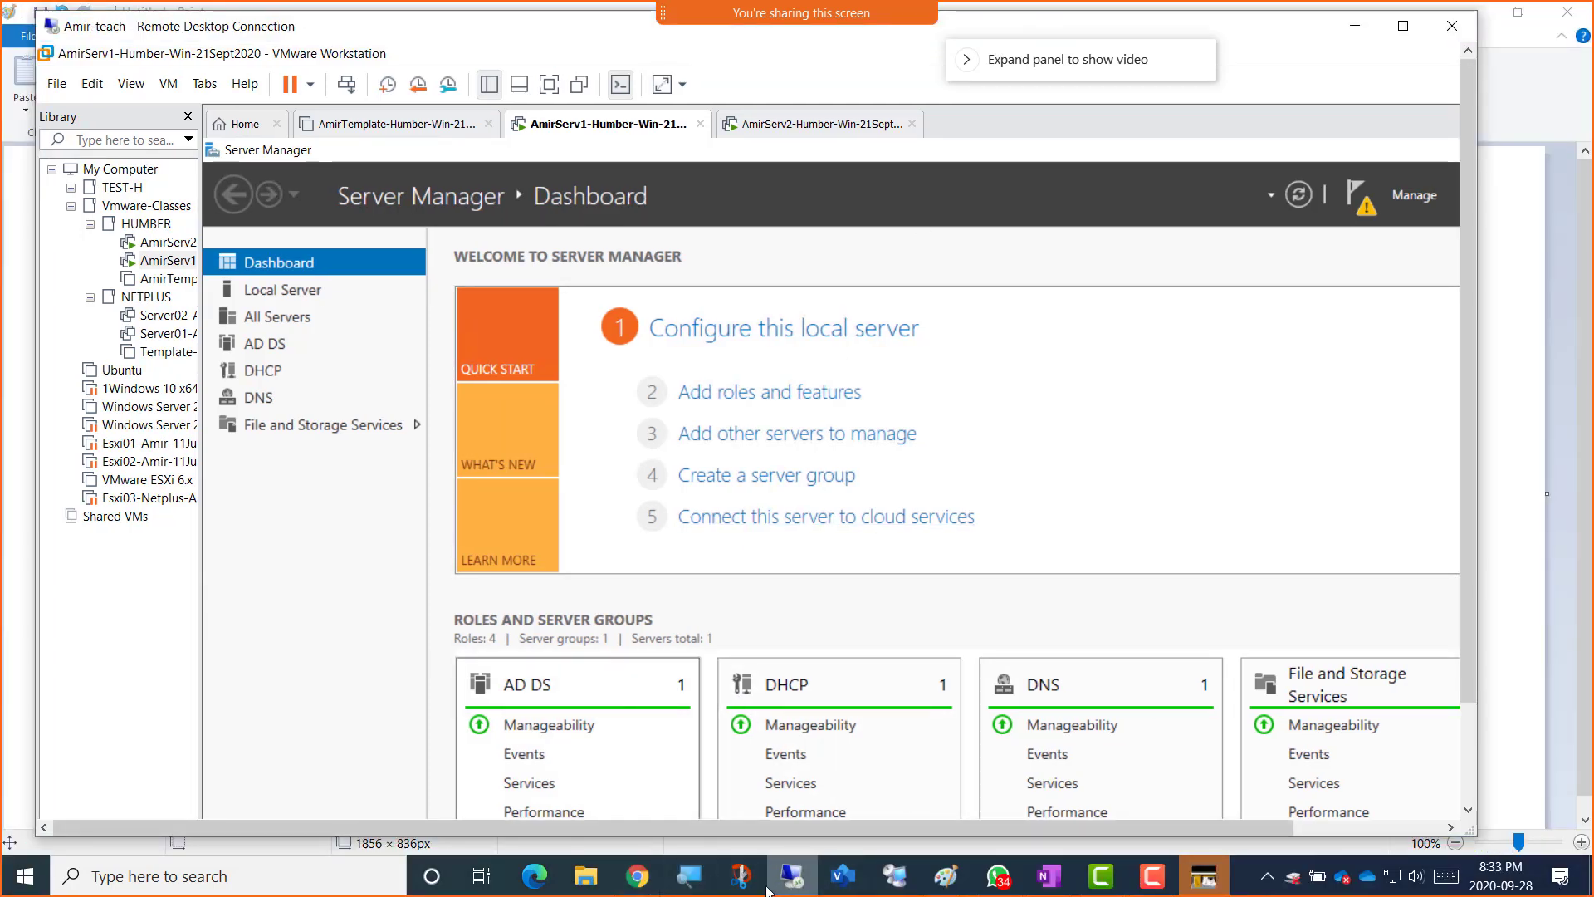
- Switch to the browser and search Google for command to signun out in windows server 2016
{"action": "left_click", "coordinate": [636, 876]}
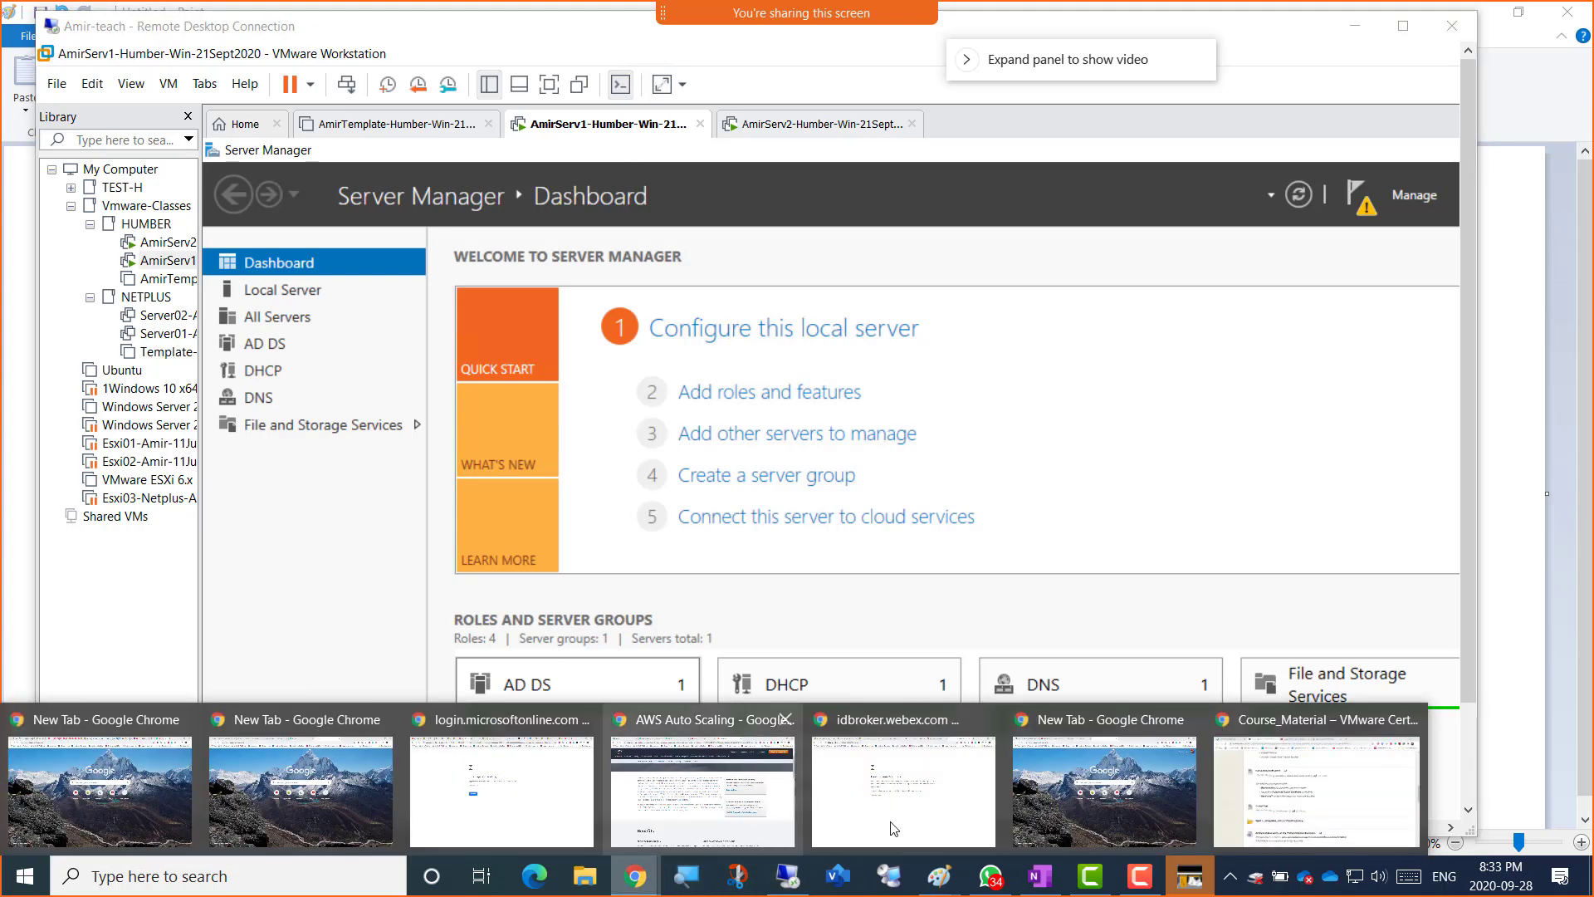
{"action": "left_click", "coordinate": [1308, 782]}
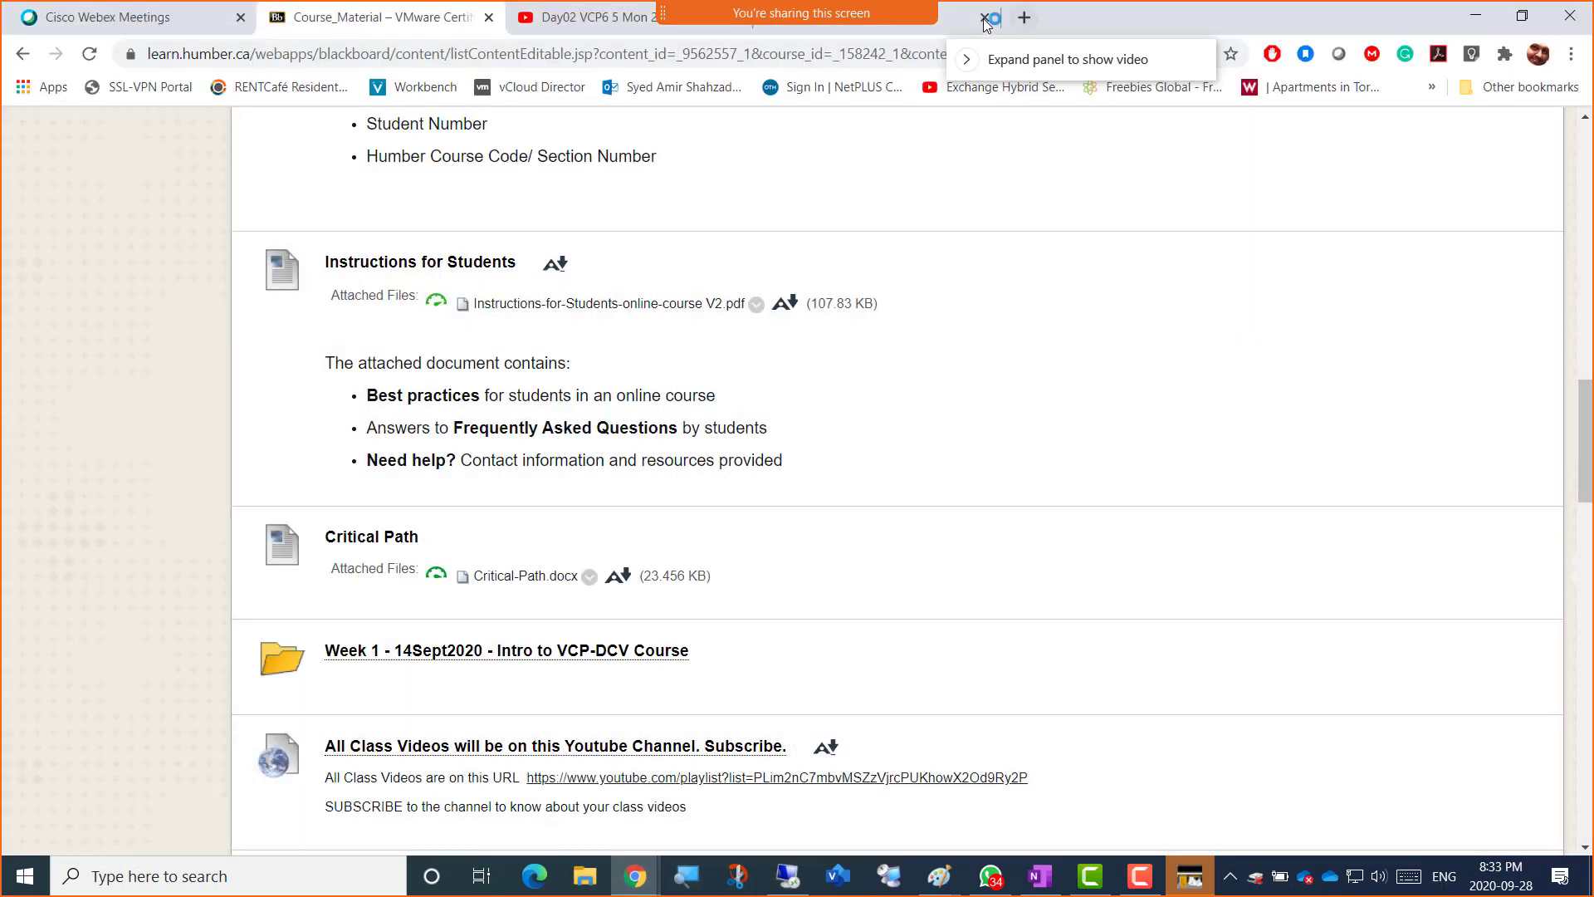
{"action": "left_click", "coordinate": [964, 34]}
{"action": "left_click", "coordinate": [412, 52]}
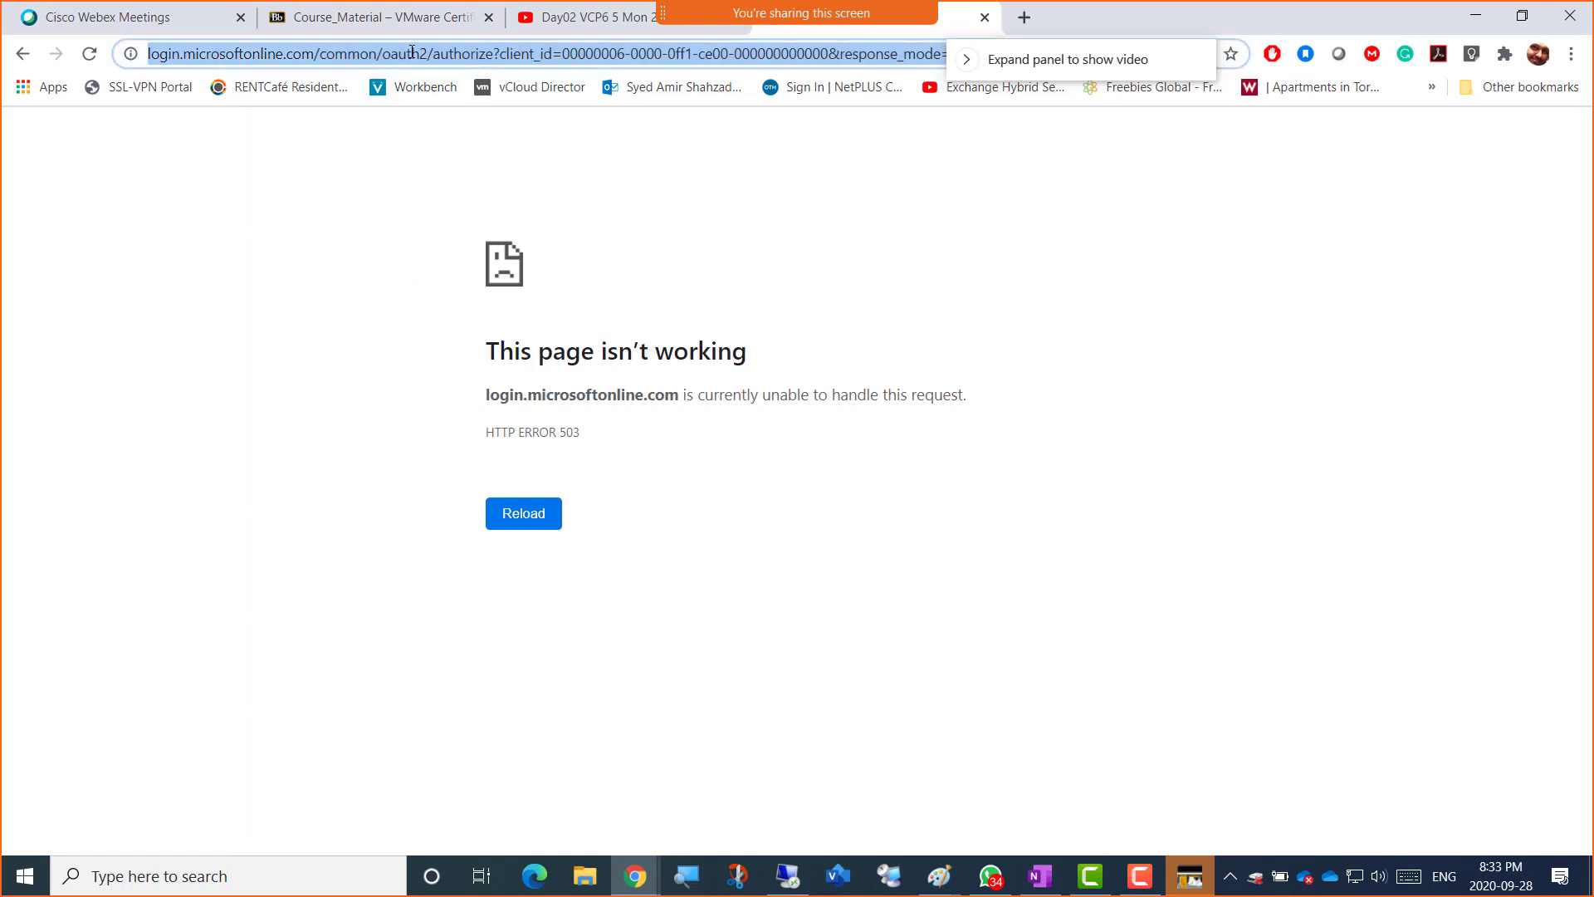
{"action": "type", "text": "command "}
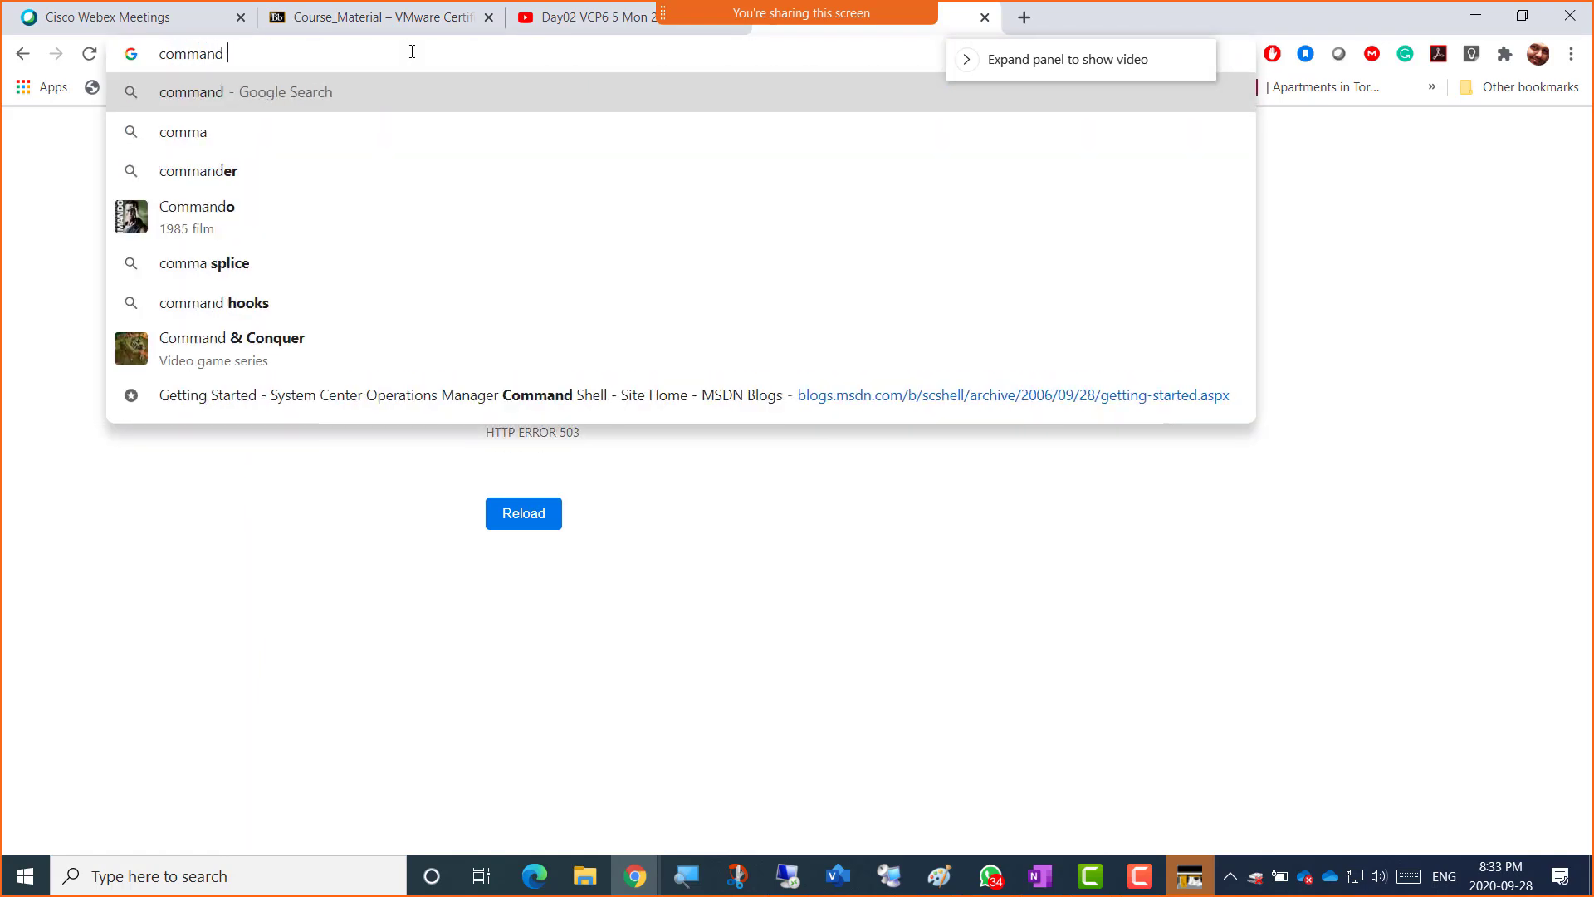
{"action": "type", "text": "to sigun"}
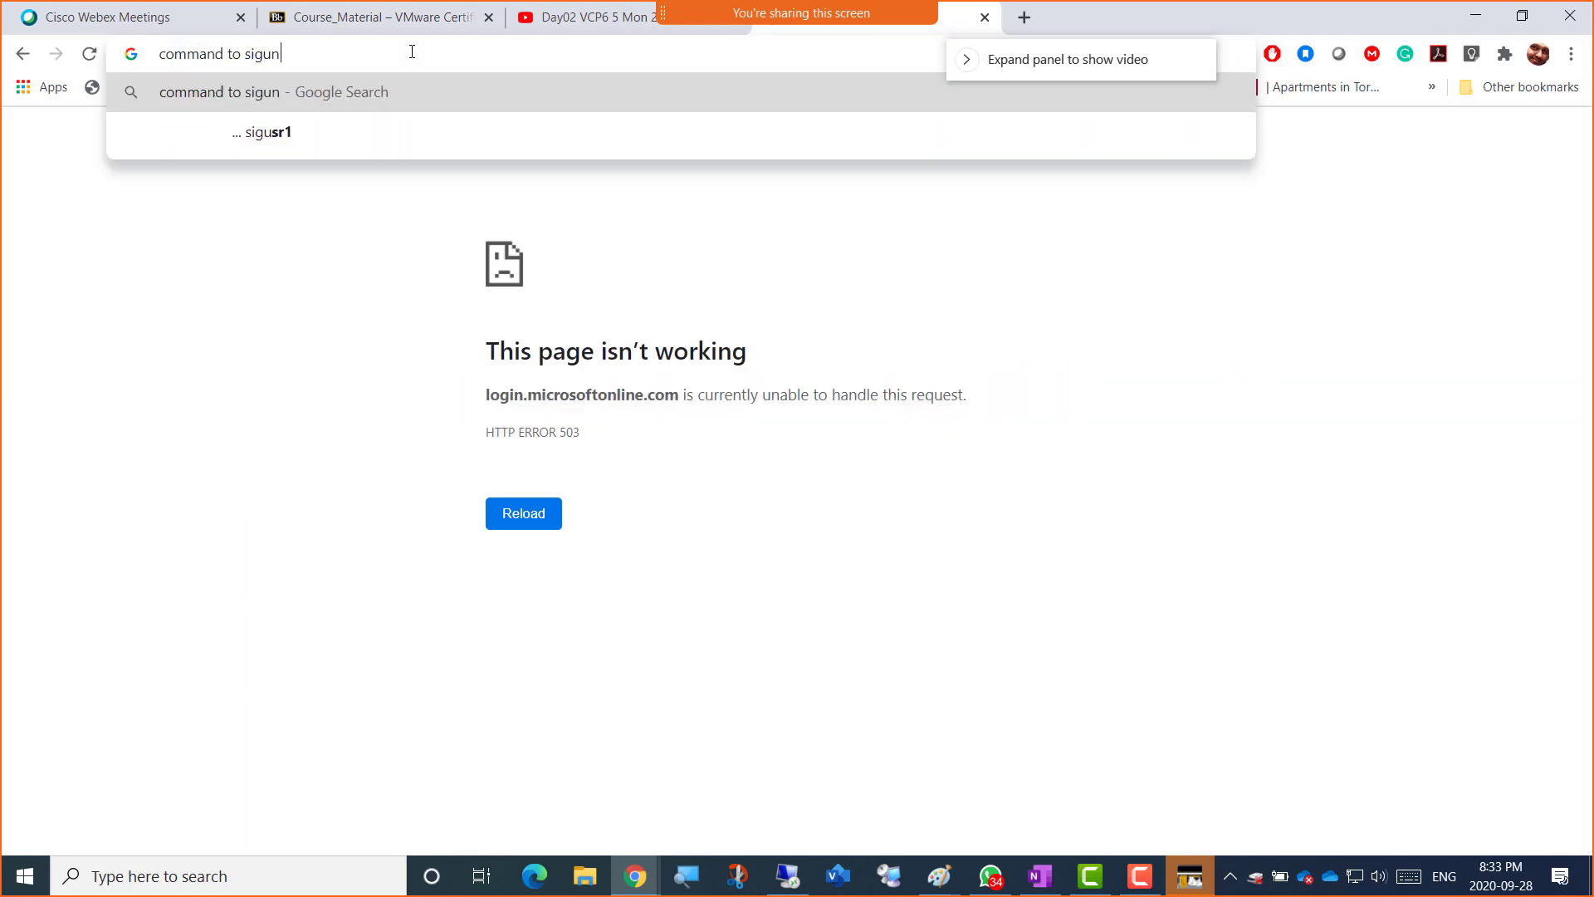
{"action": "type", "text": " out in wi"}
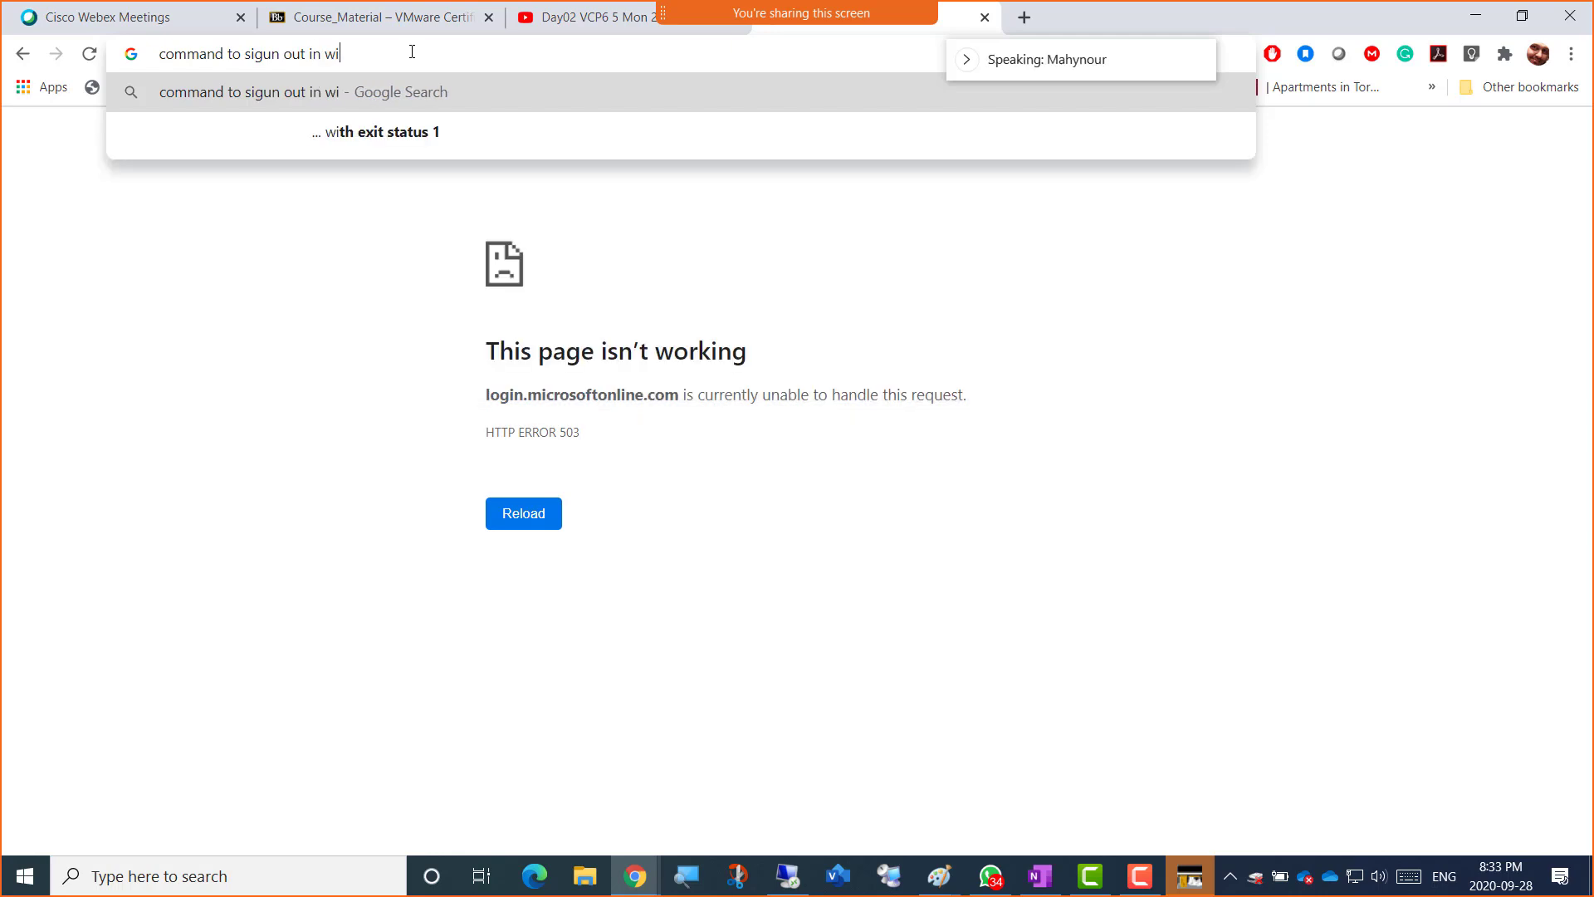
{"action": "type", "text": "ndows server 2016"}
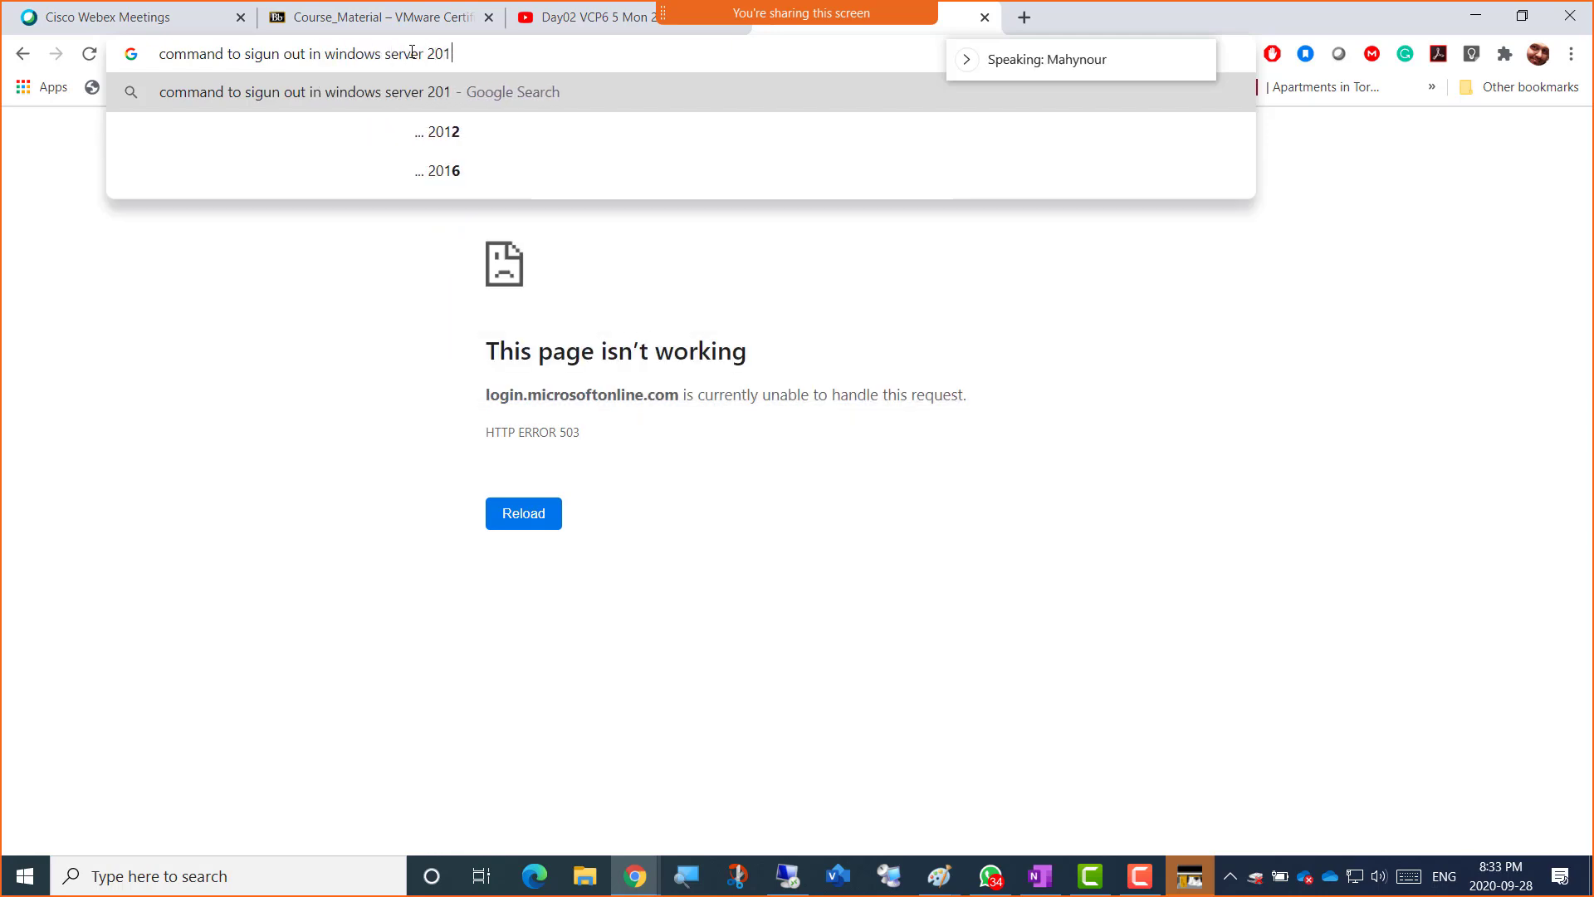
{"action": "key", "text": "Return"}
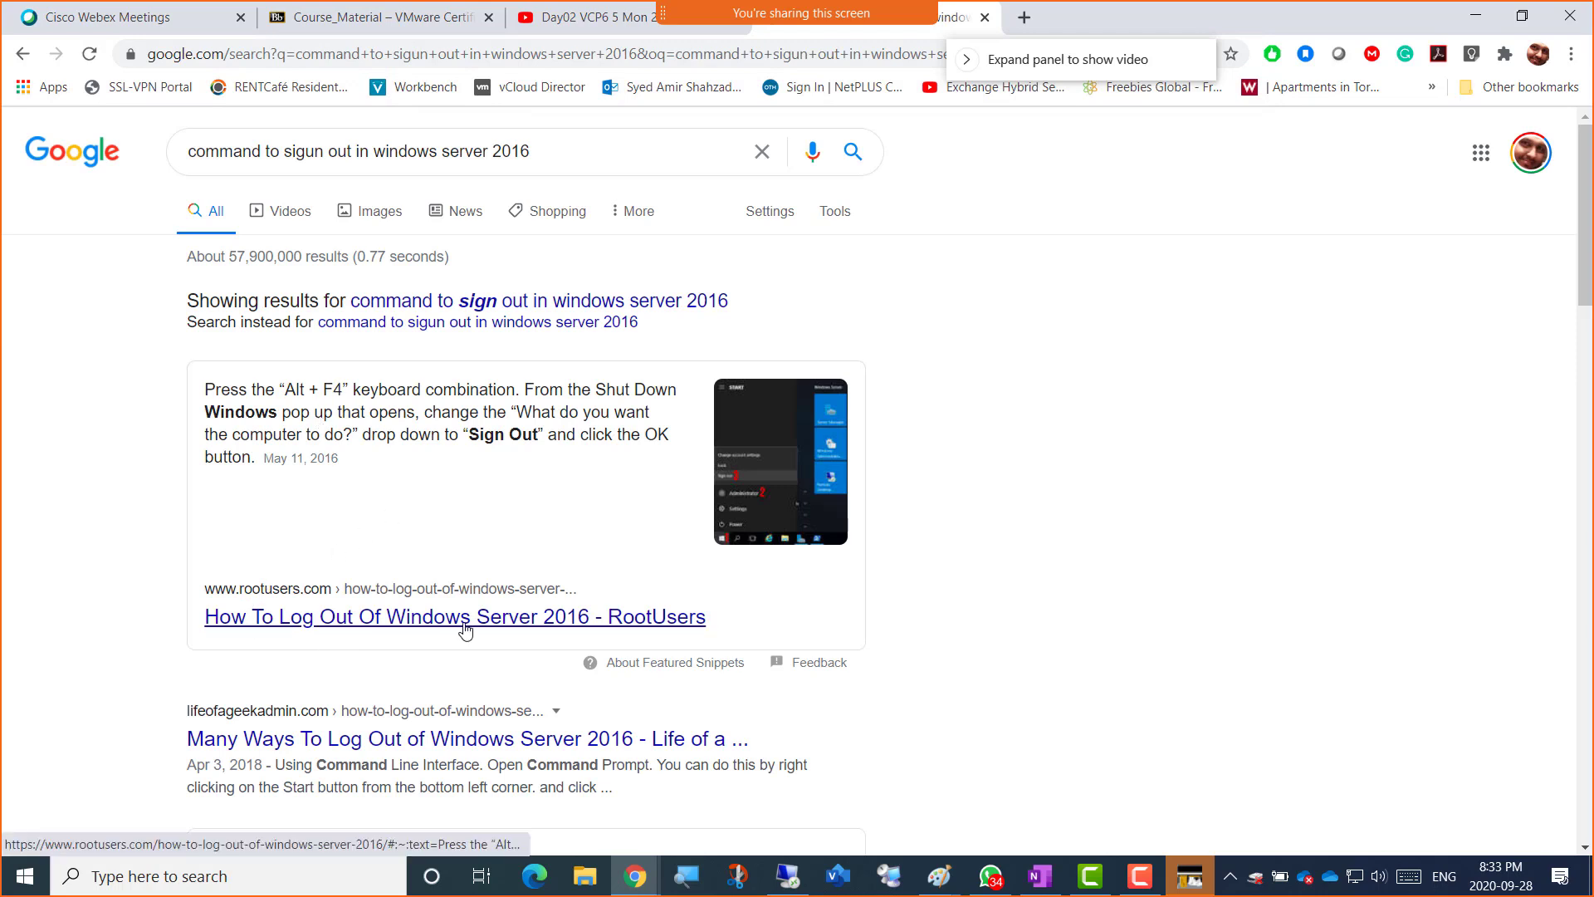
- Open the Many Ways to Log Out of Windows Server 2016 article in a new tab and read through its options
{"action": "right_click", "coordinate": [506, 746]}
{"action": "left_click", "coordinate": [592, 495]}
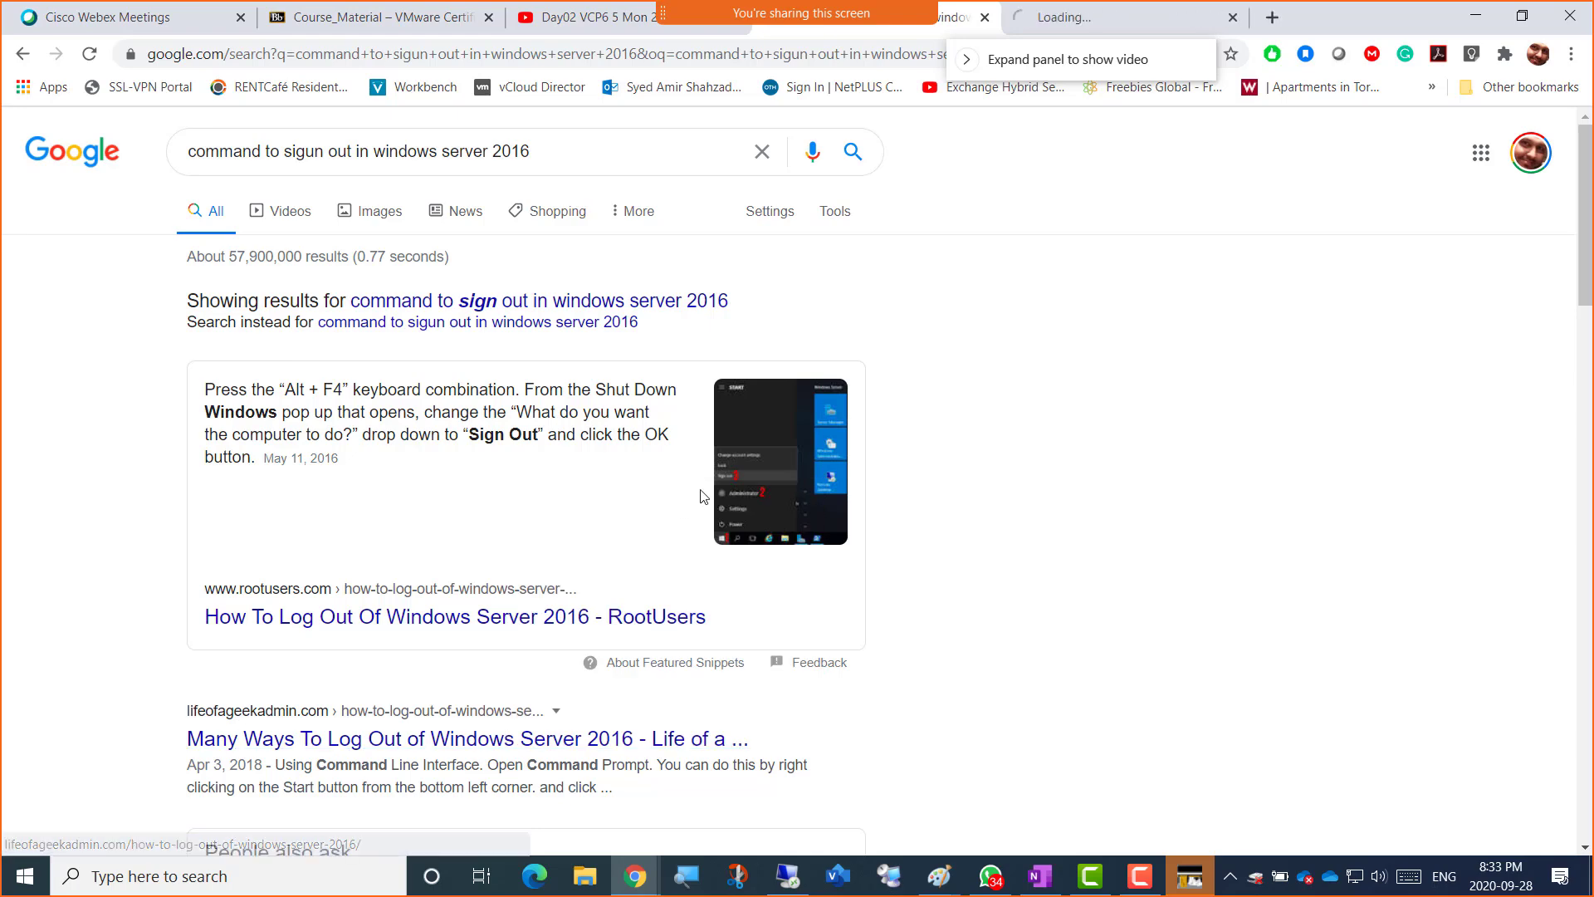
{"action": "left_click", "coordinate": [1133, 13]}
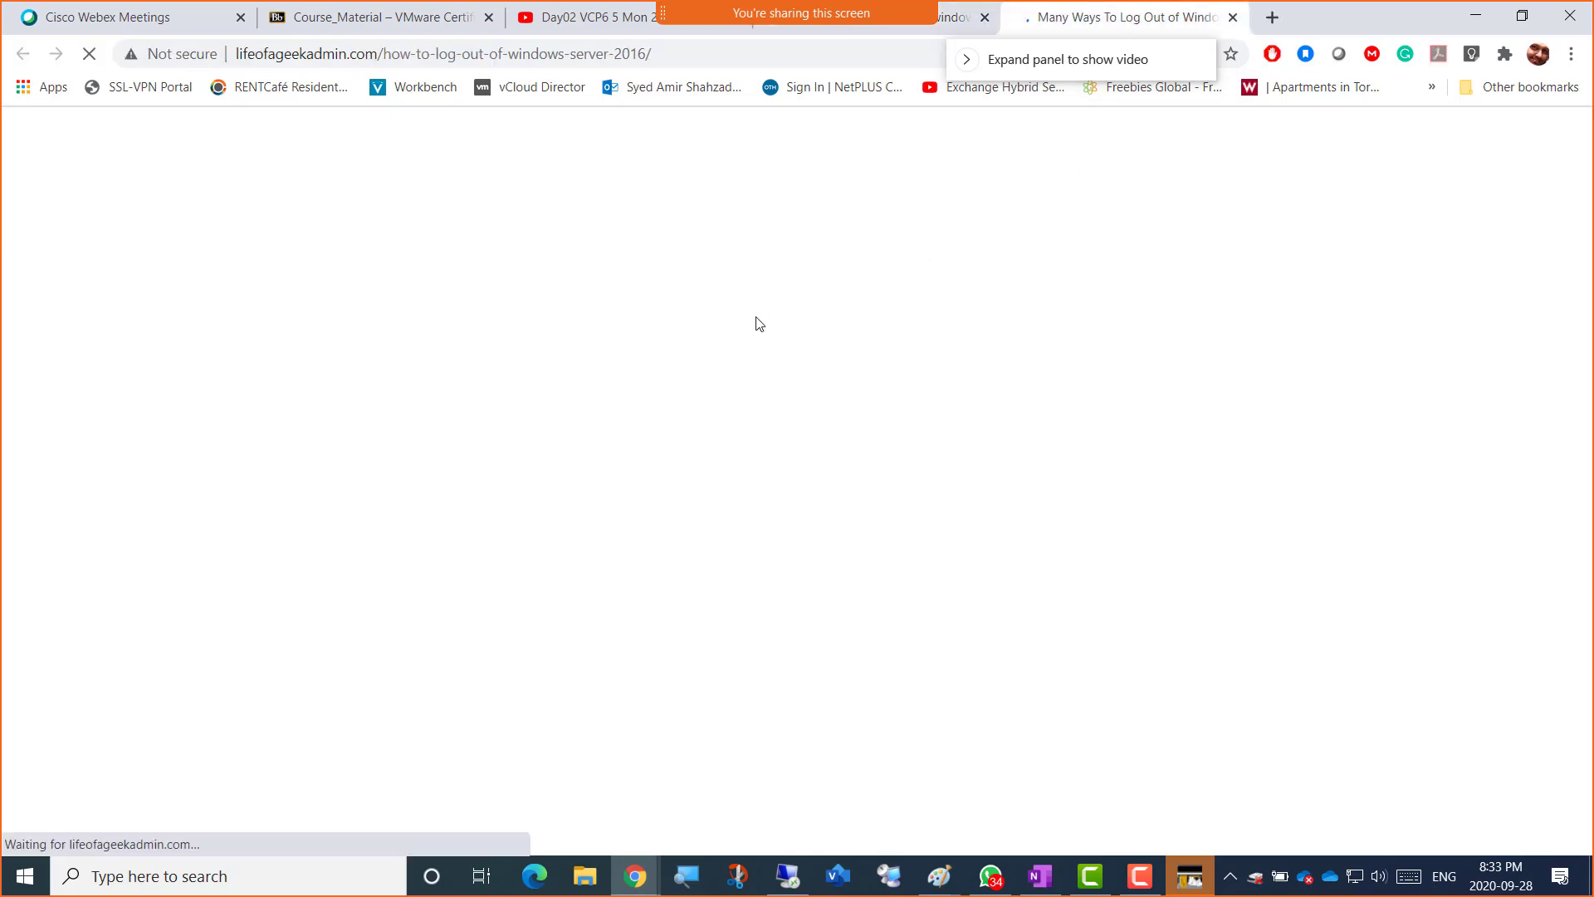
{"action": "scroll", "coordinate": [710, 580], "scroll_direction": "down", "scroll_amount": 6}
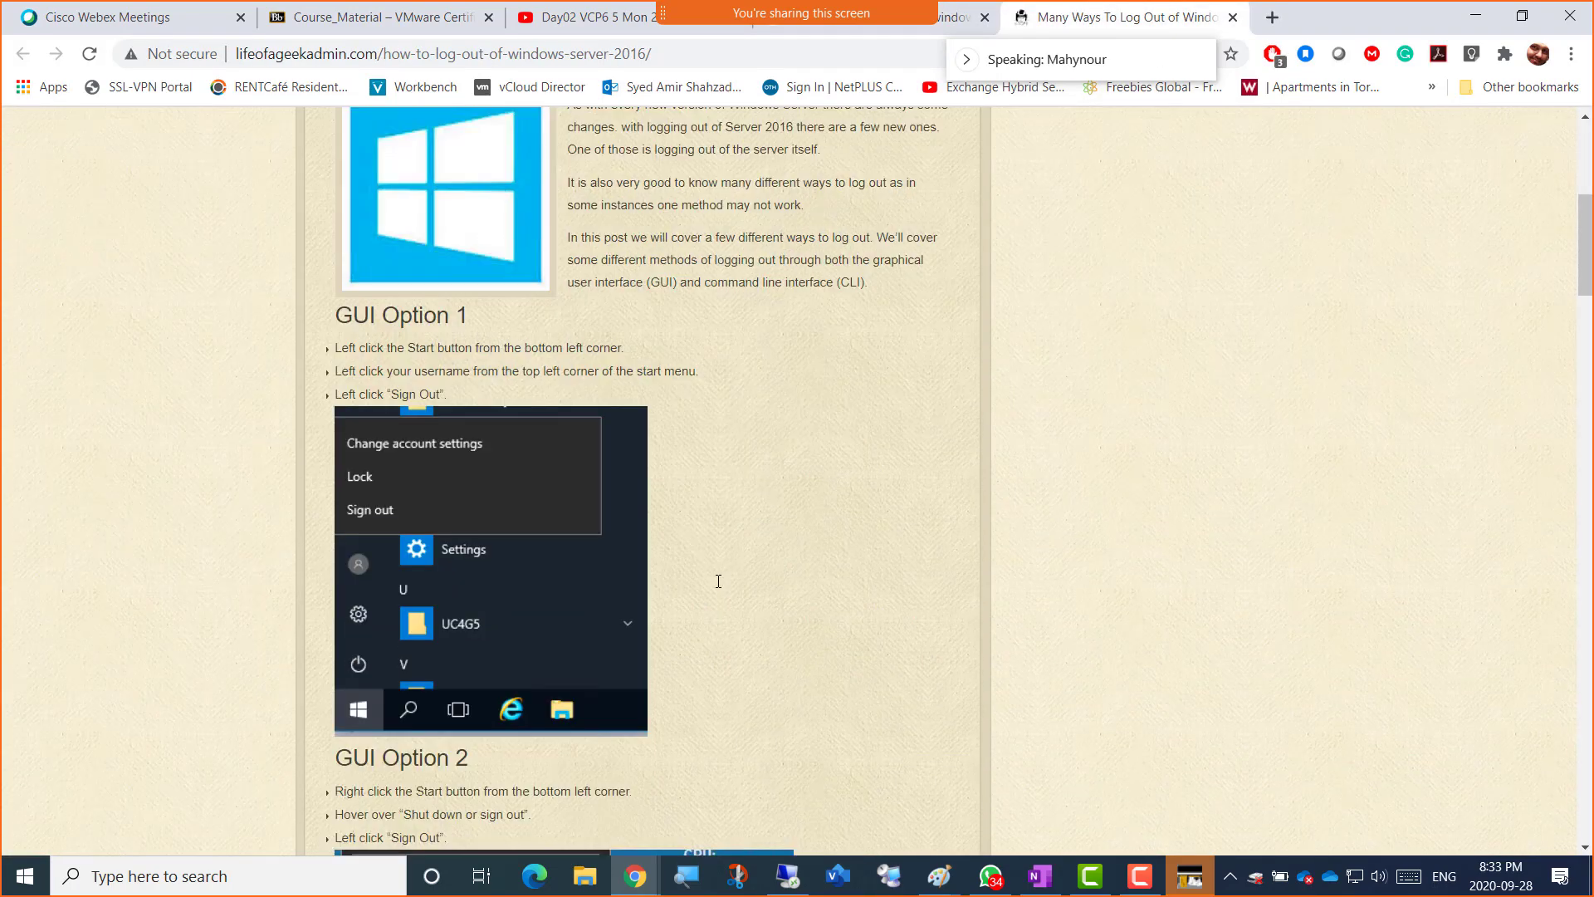
{"action": "scroll", "coordinate": [716, 580], "scroll_direction": "down", "scroll_amount": 1}
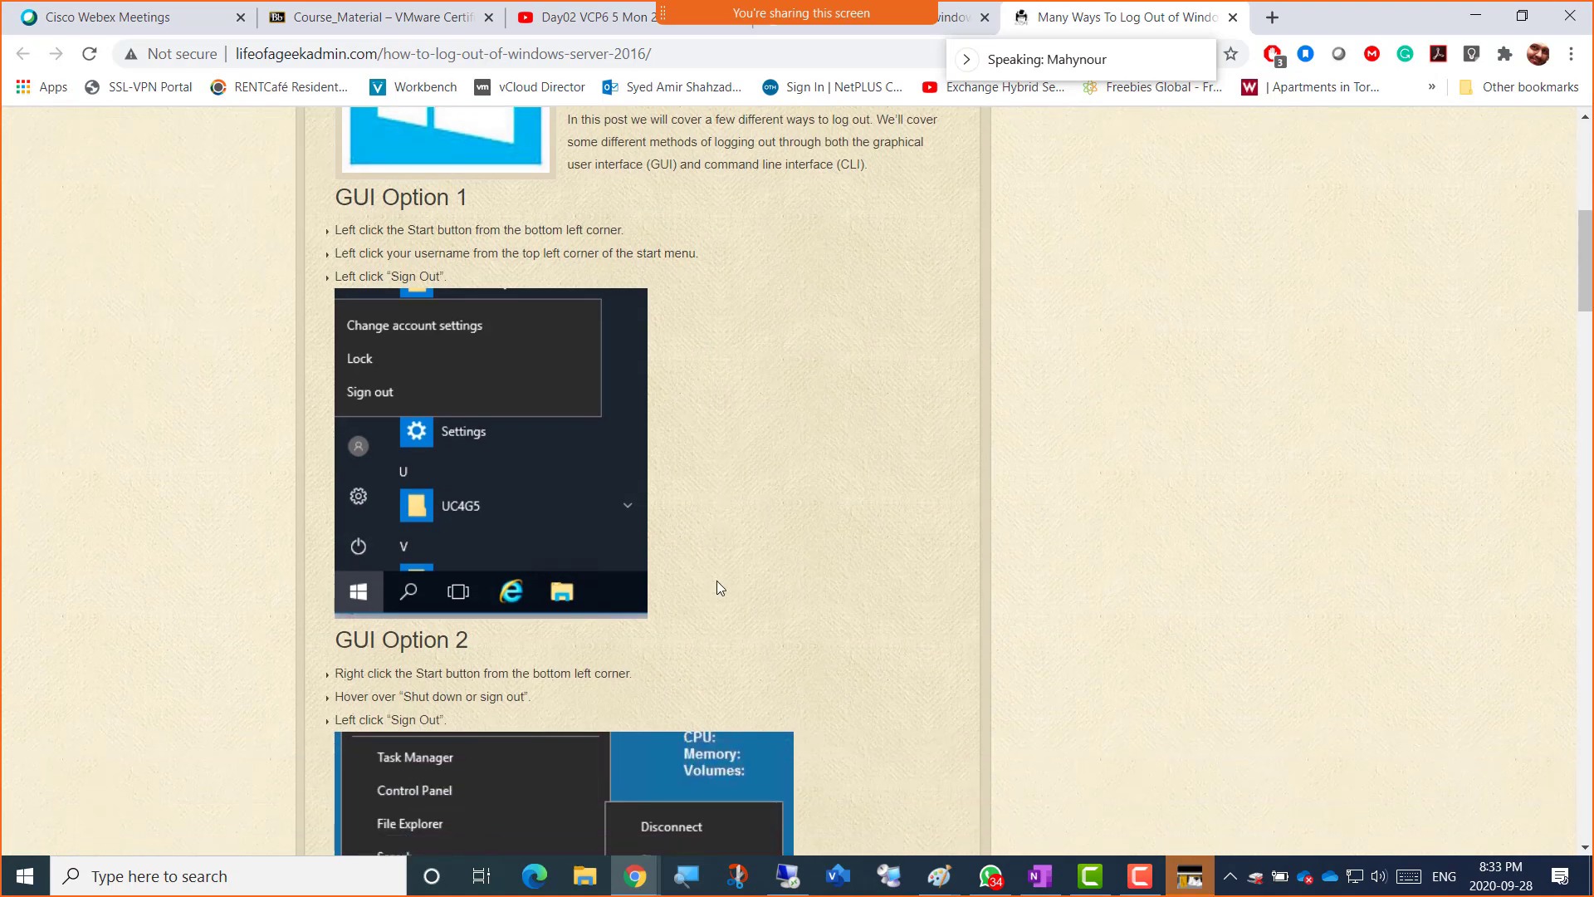
{"action": "scroll", "coordinate": [715, 581], "scroll_direction": "down", "scroll_amount": 4}
{"action": "scroll", "coordinate": [490, 561], "scroll_direction": "down", "scroll_amount": 7}
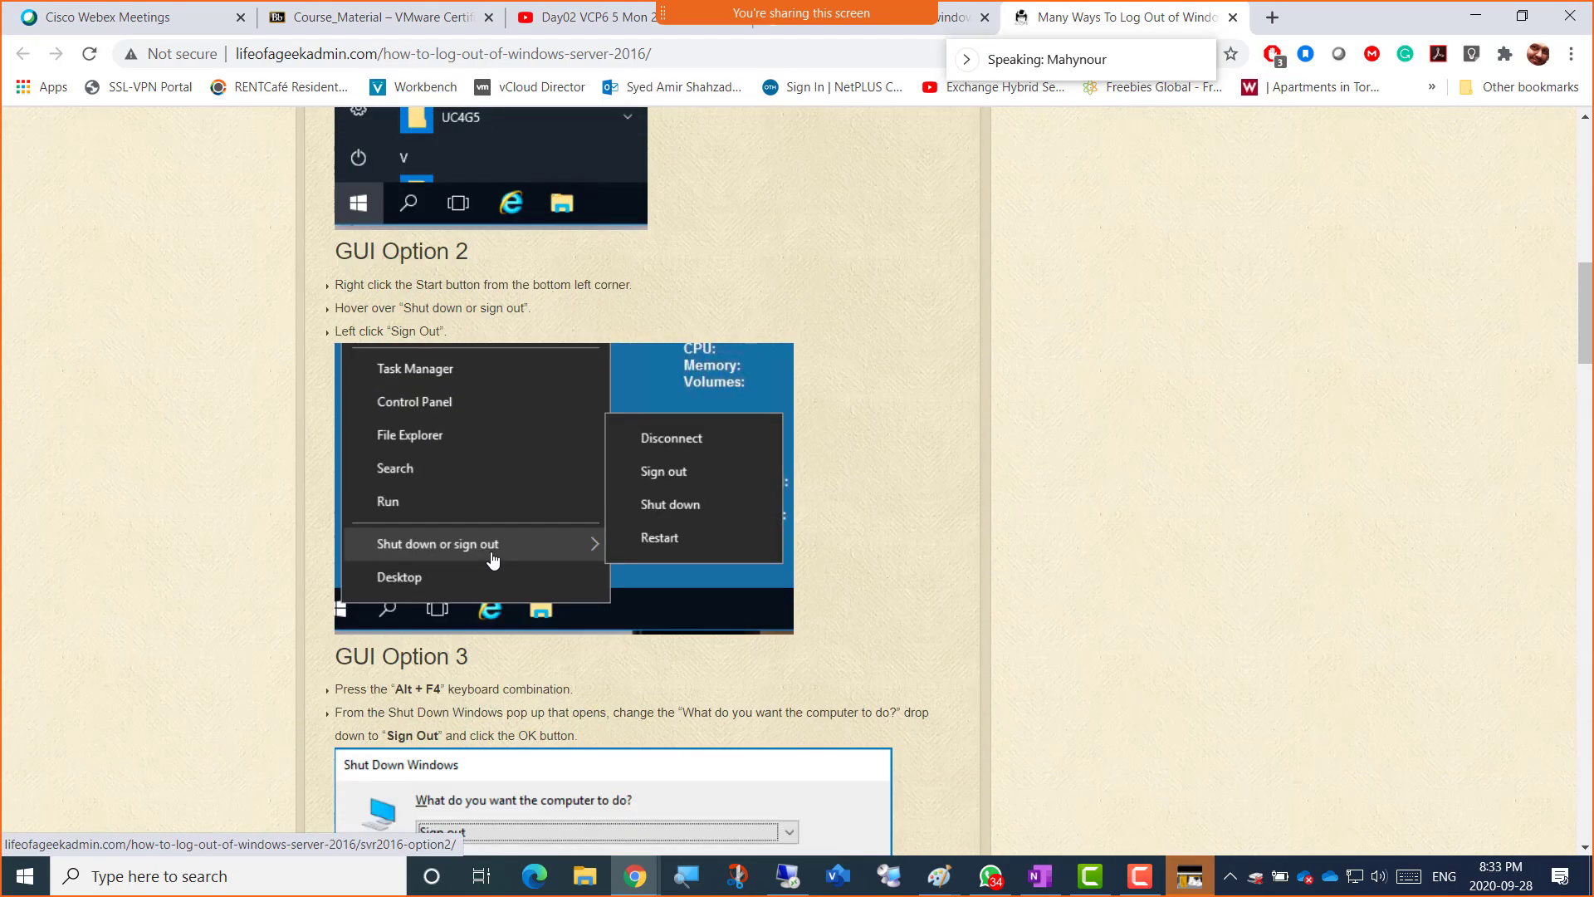
{"action": "scroll", "coordinate": [495, 570], "scroll_direction": "down", "scroll_amount": 5}
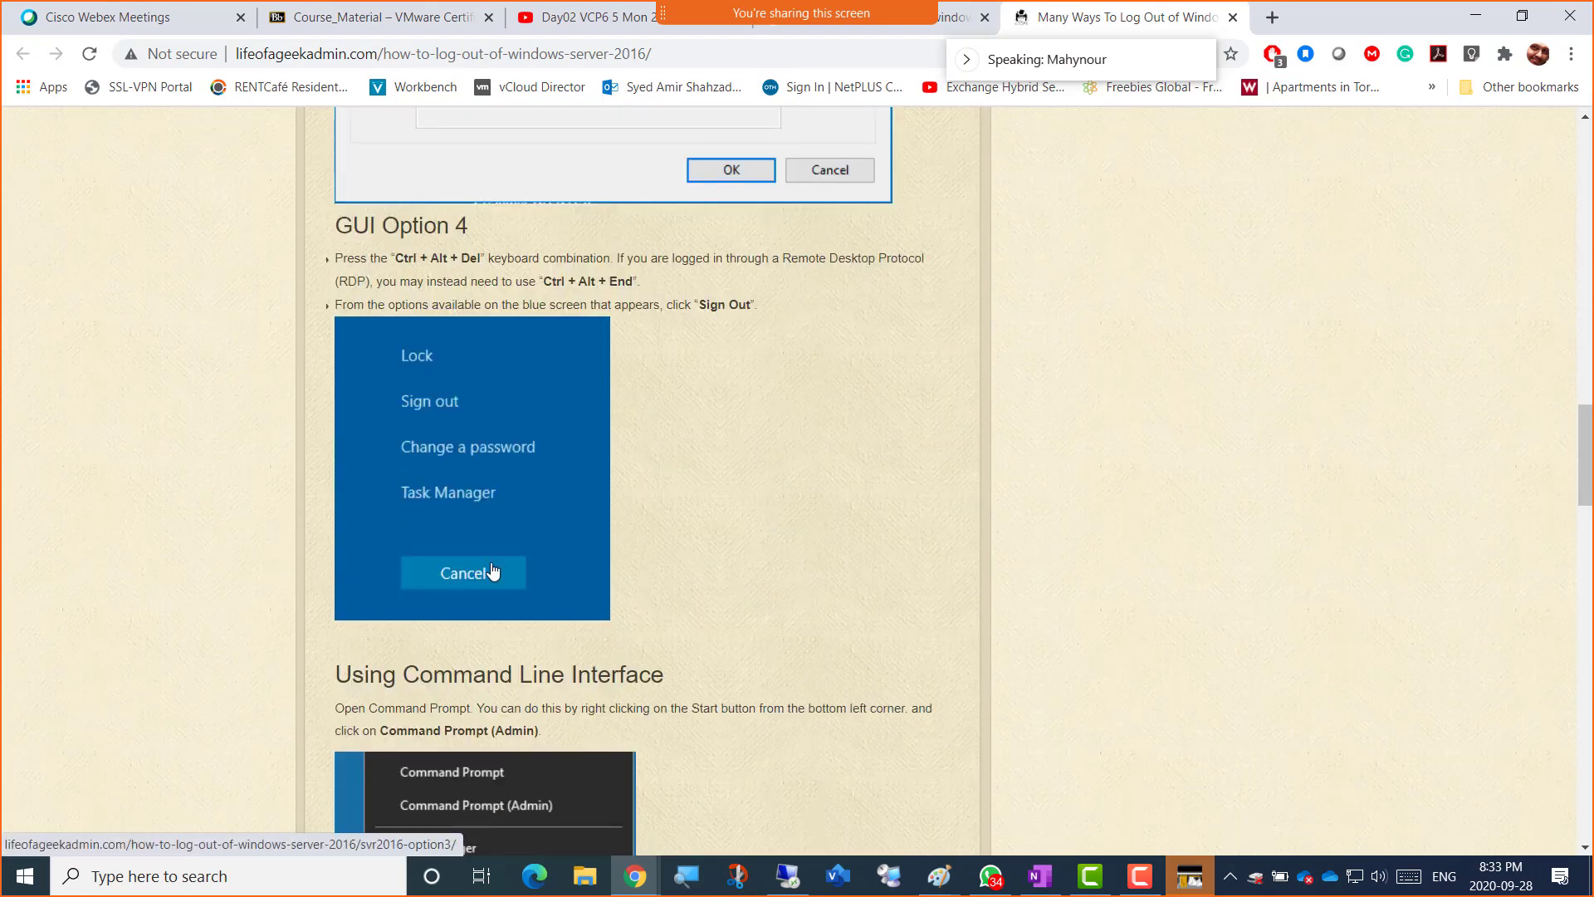
{"action": "scroll", "coordinate": [491, 571], "scroll_direction": "down", "scroll_amount": 5}
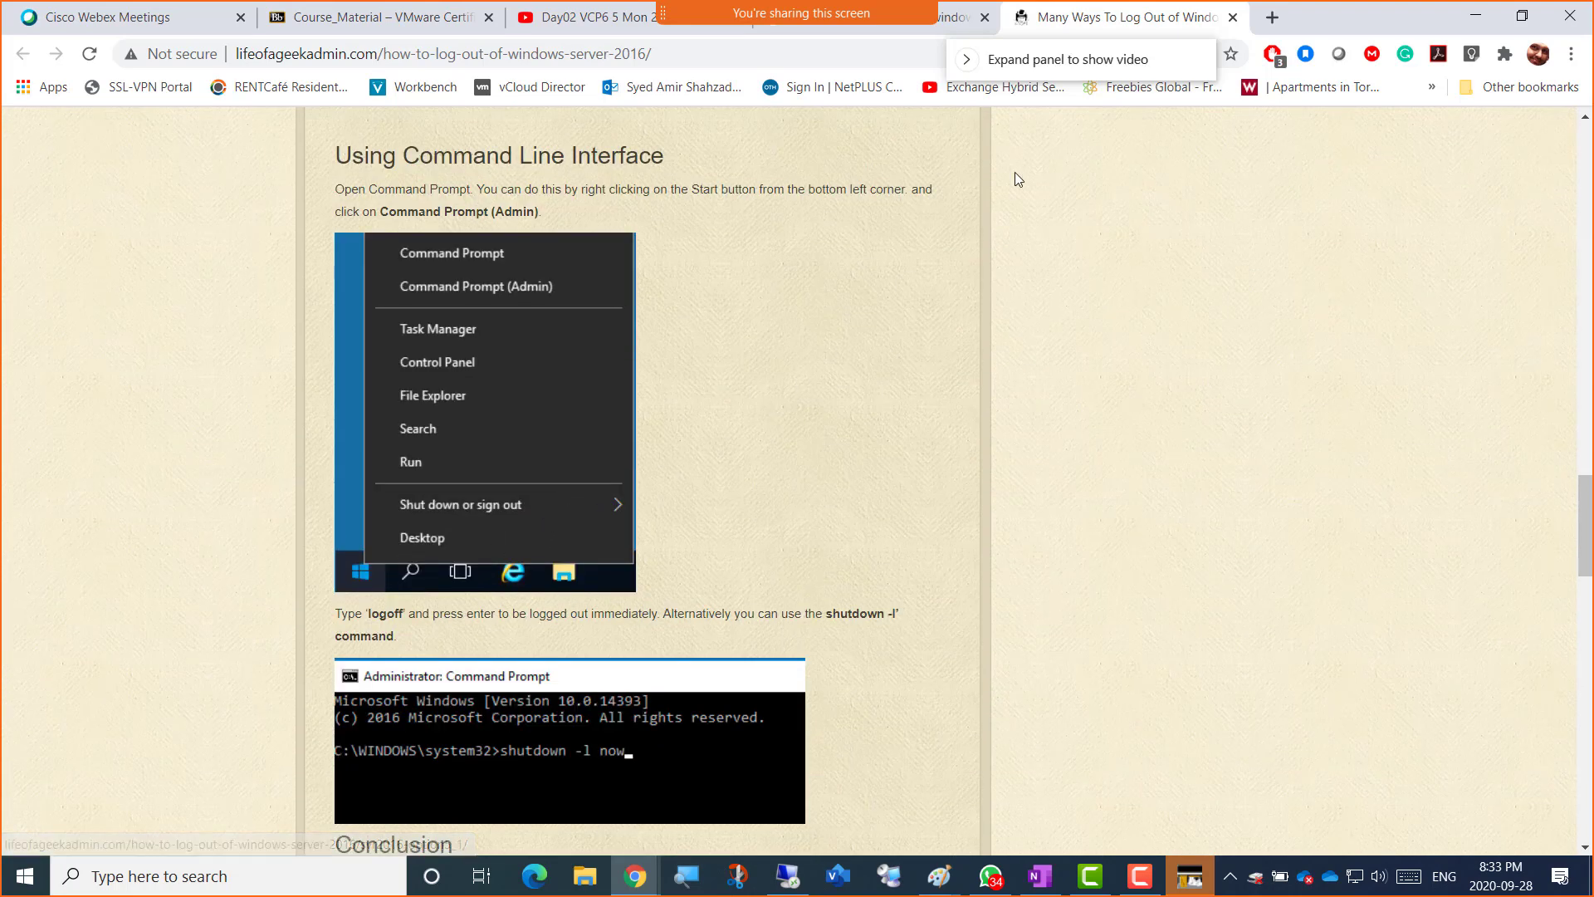
{"action": "scroll", "coordinate": [804, 475], "scroll_direction": "down", "scroll_amount": 2}
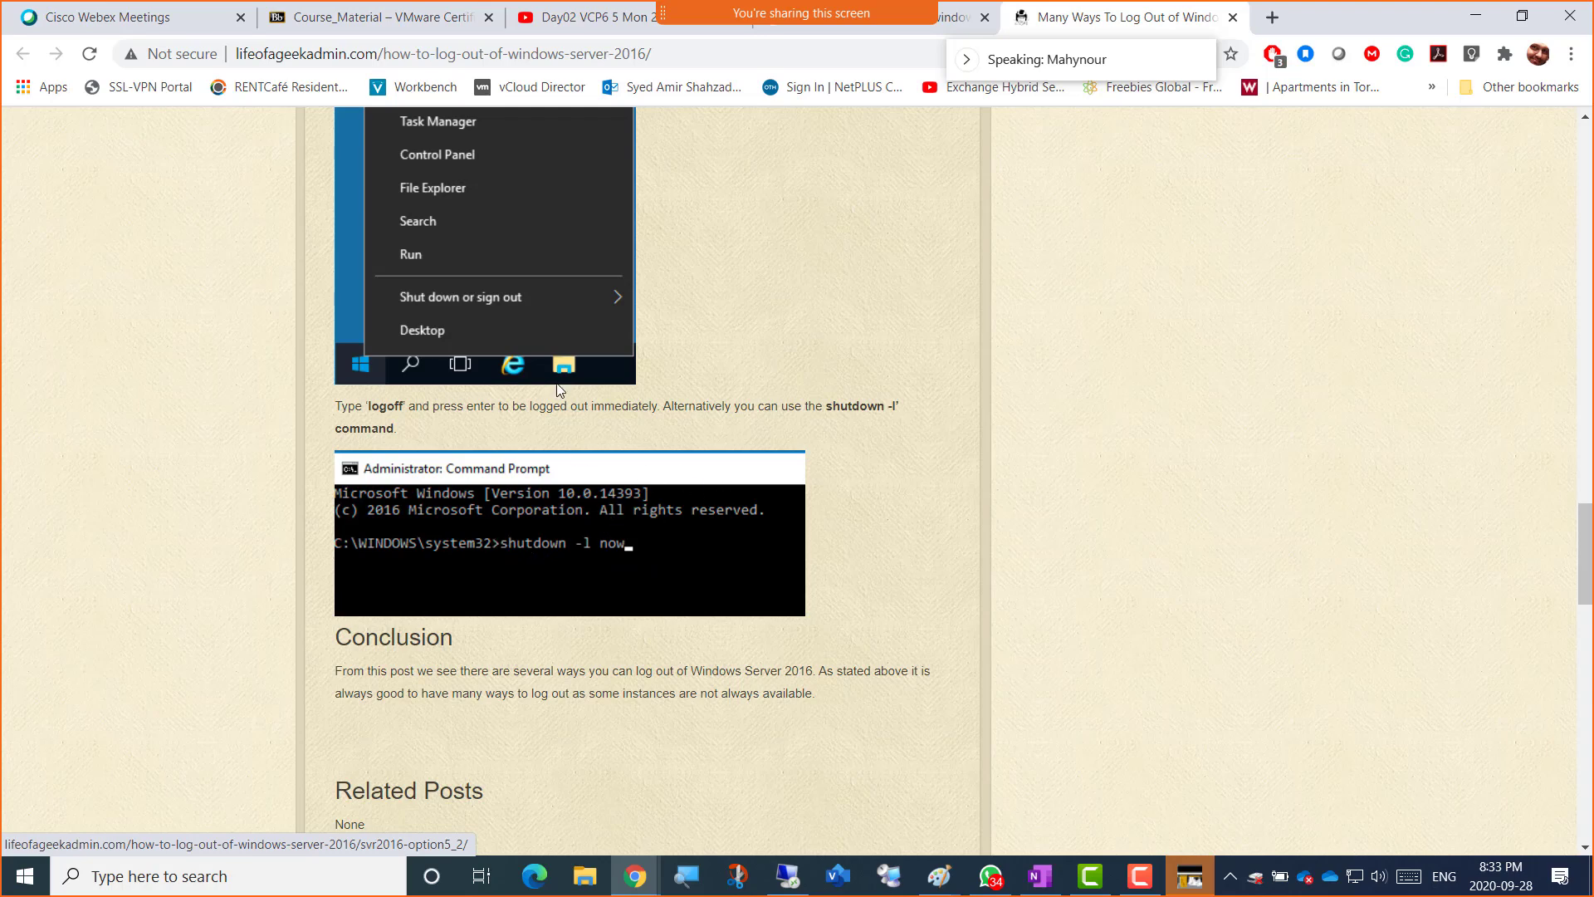
- Copy the article's logoff and shutdown -l instruction and paste it into the OneNote class notes below the BREAK line
{"action": "left_click_drag", "start_coordinate": [337, 406], "coordinate": [412, 432]}
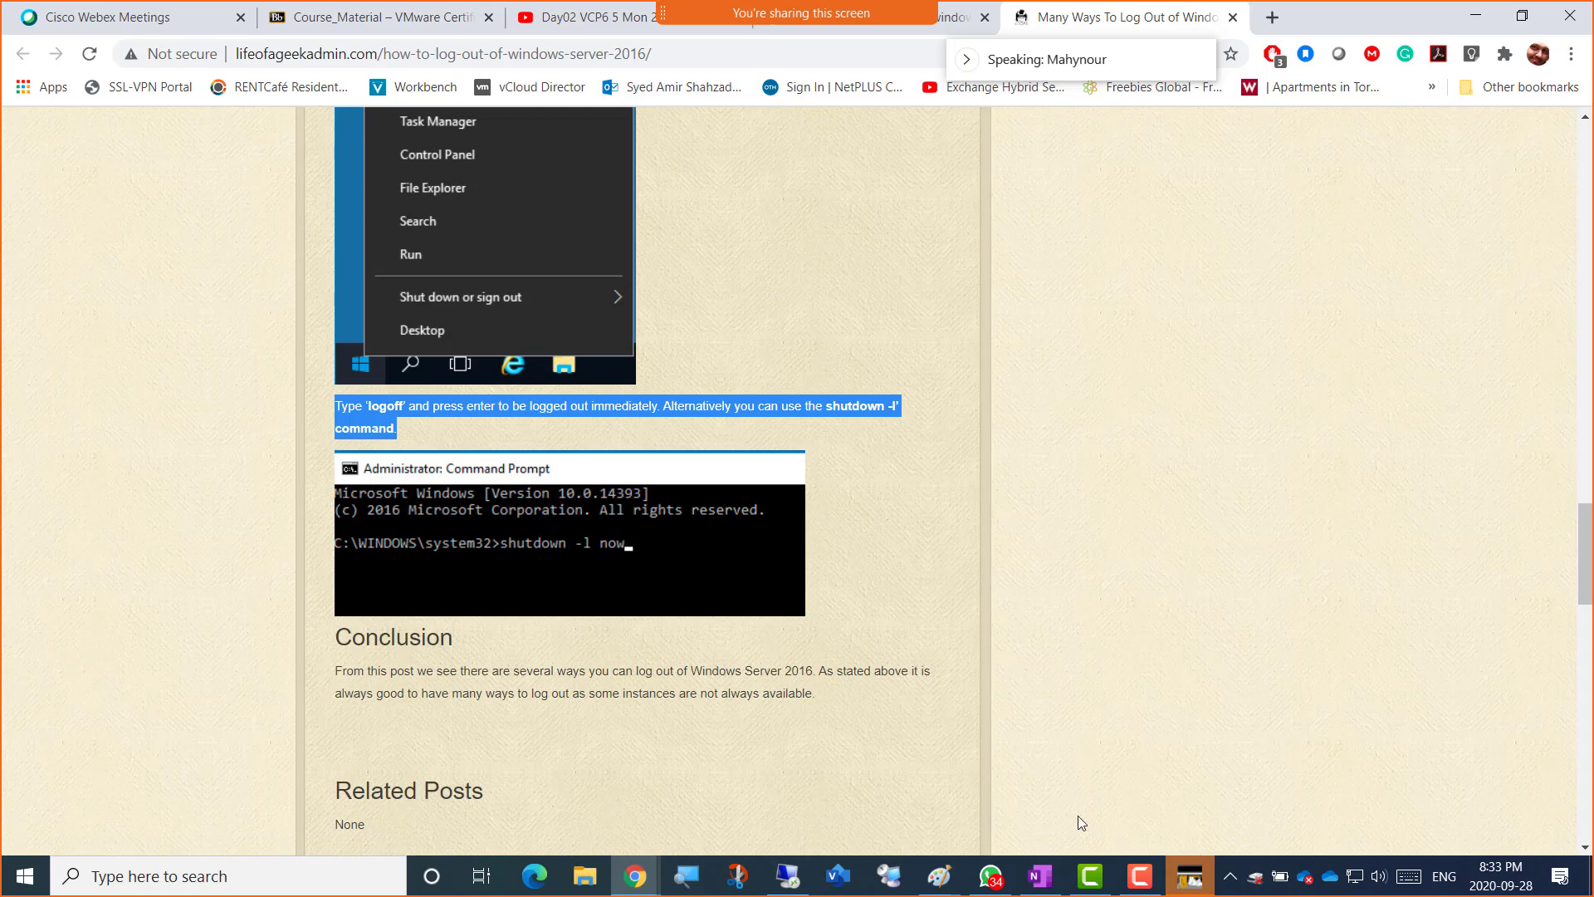
{"action": "left_click", "coordinate": [1043, 885]}
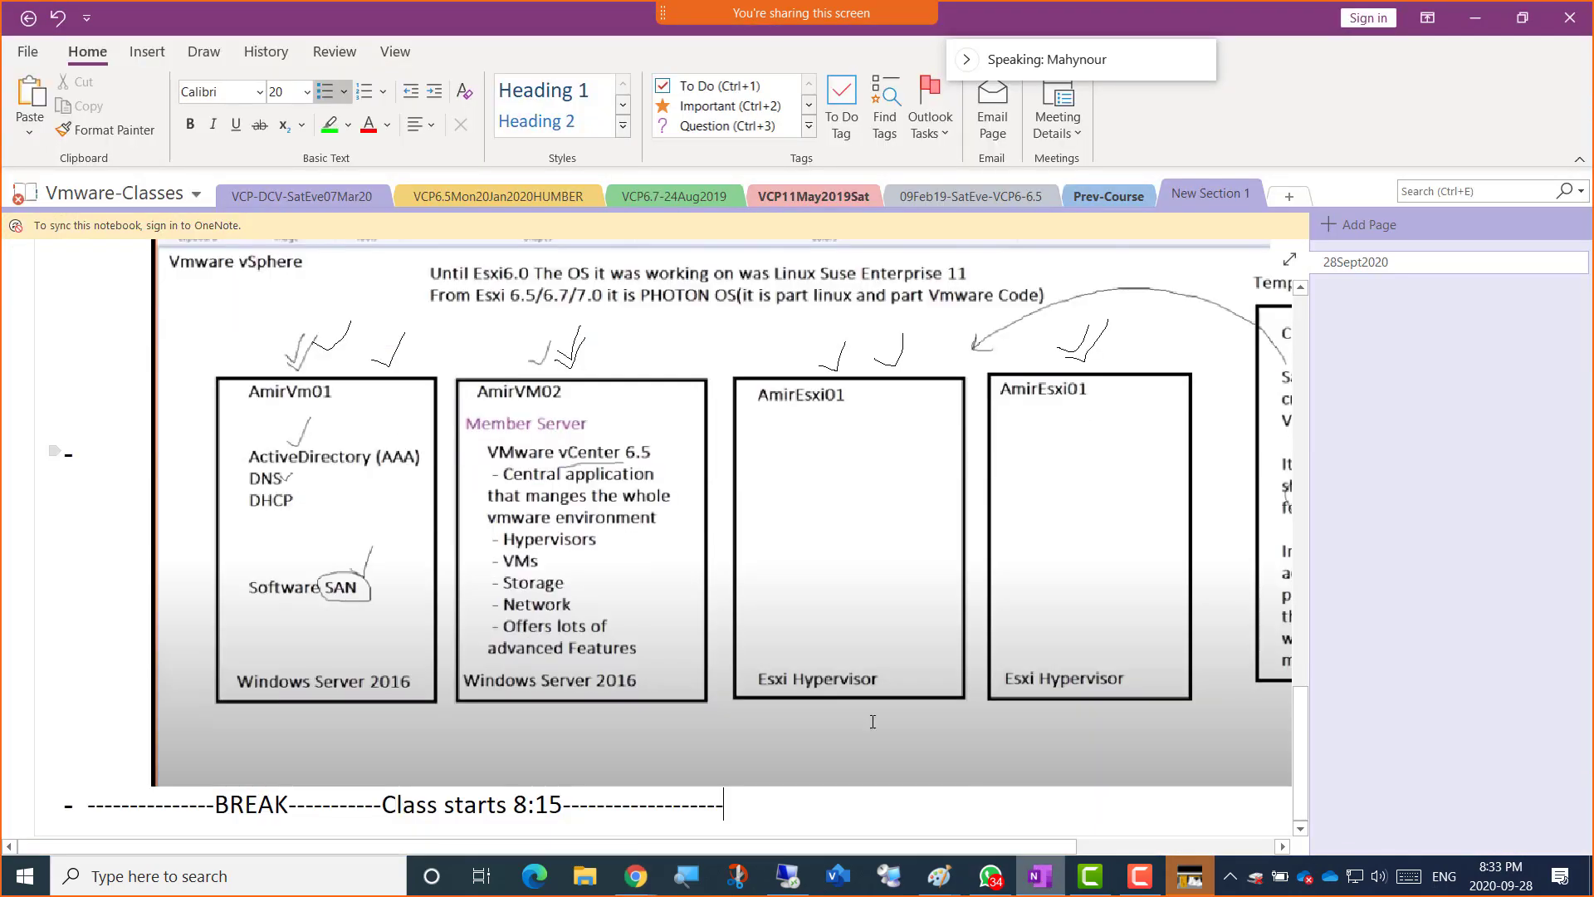
{"action": "type", "text": "Type ‘logoff’ and press enter to be logged out immediately. Alternatively you can use the shutdown -l’ command.  From <http://lifeofageekadmin.com/how-to-log-out-of-windows-server-2016/>"}
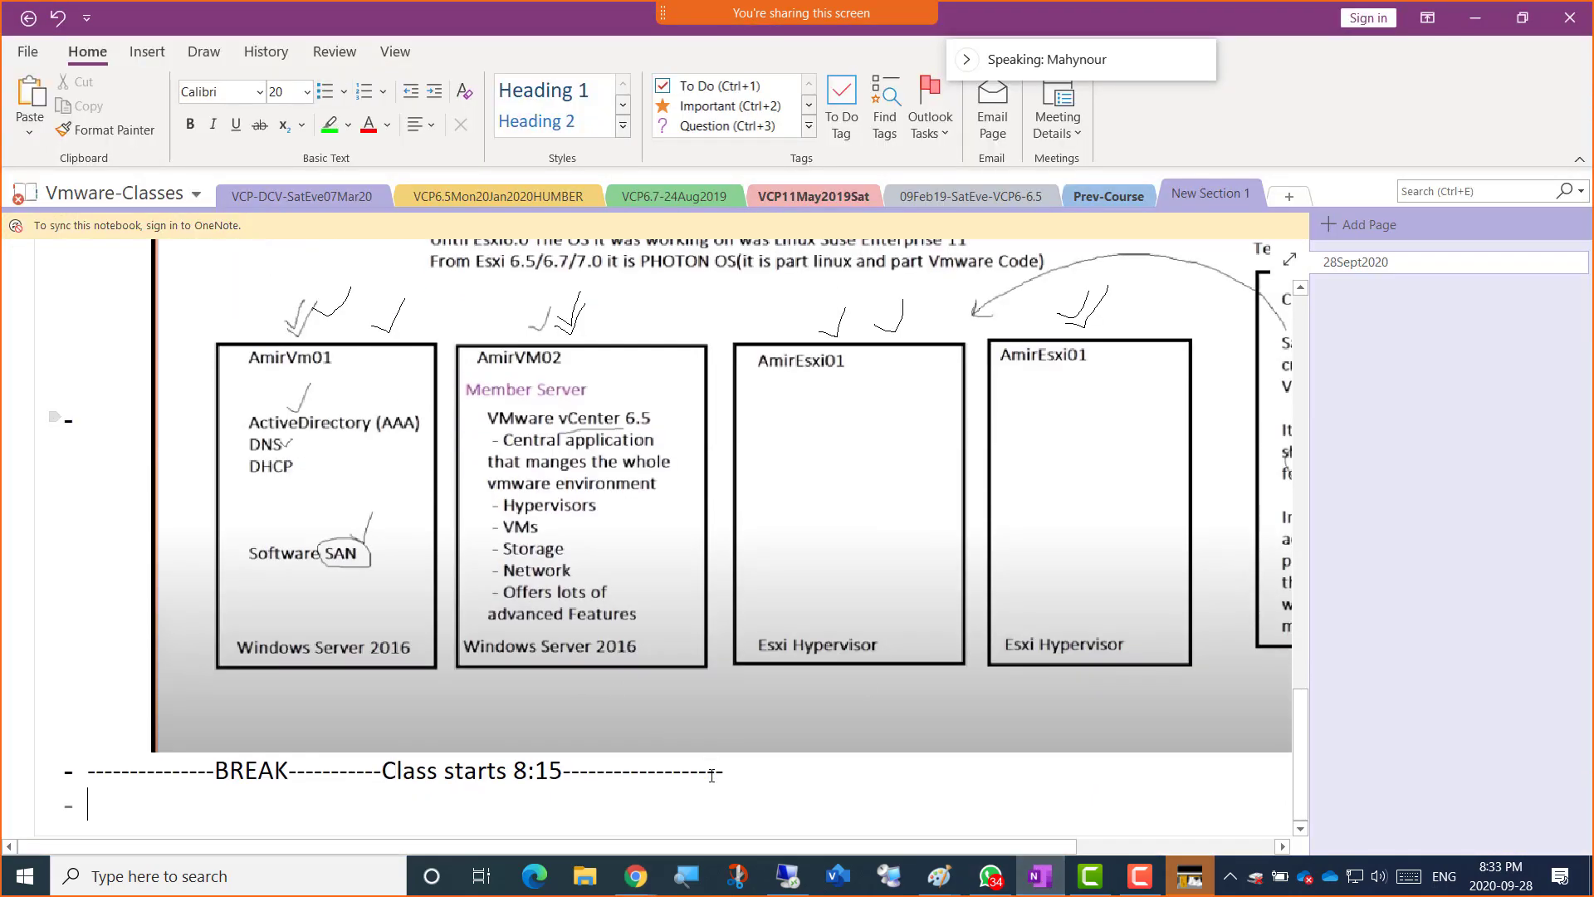
{"action": "key", "text": "Up"}
{"action": "key", "text": "Up"}
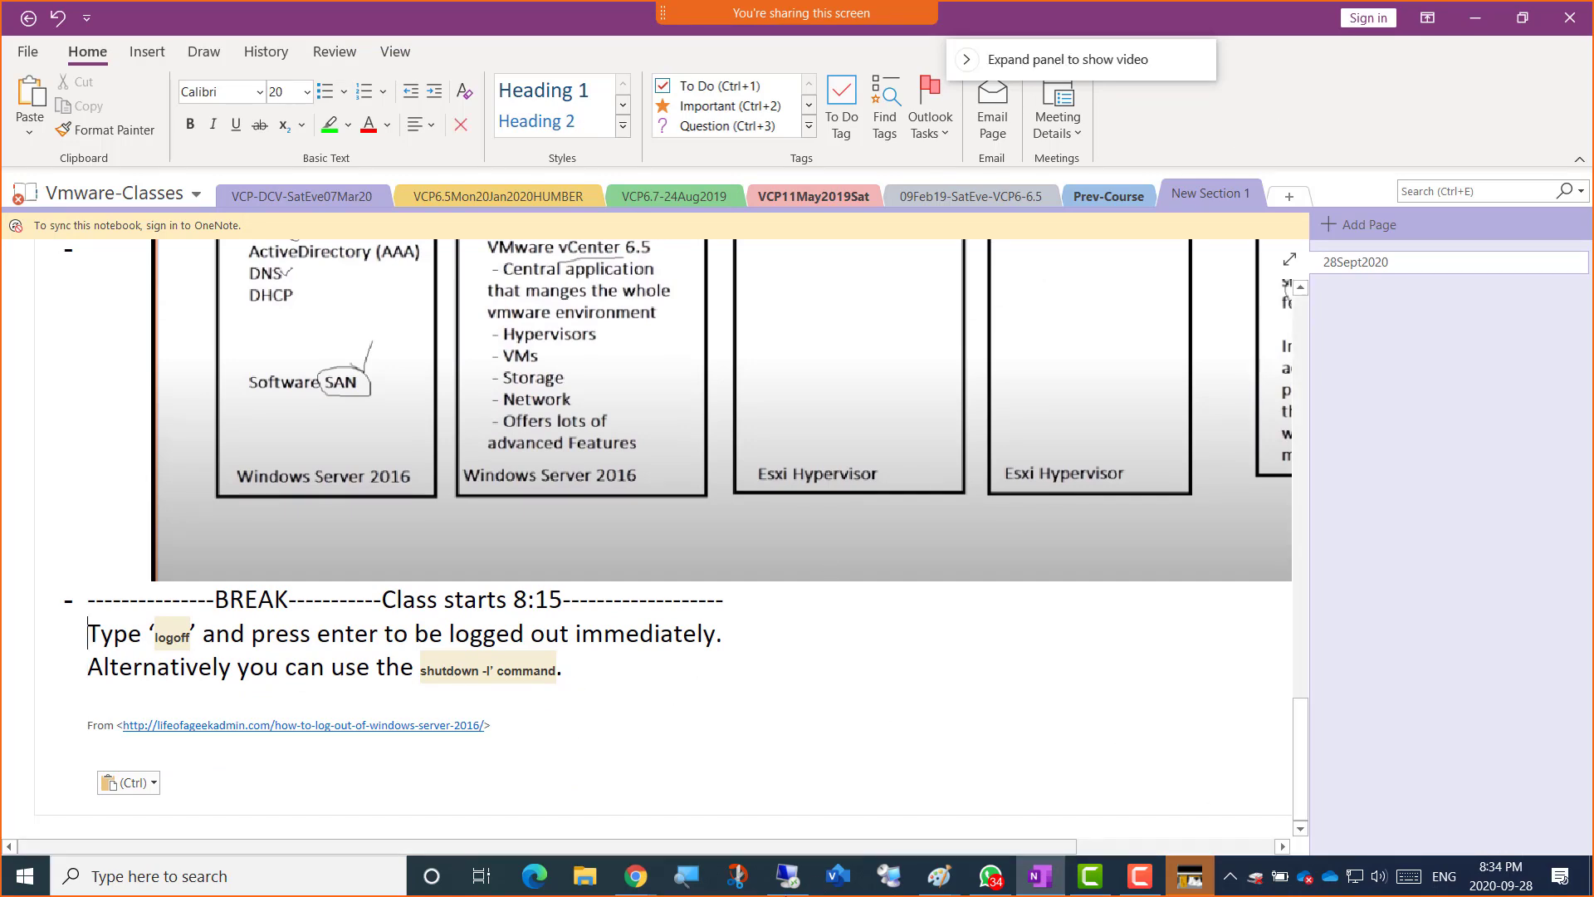
- Return to the VMware window, maximize it, and open the Server Manager notifications
{"action": "key", "text": "alt+Tab"}
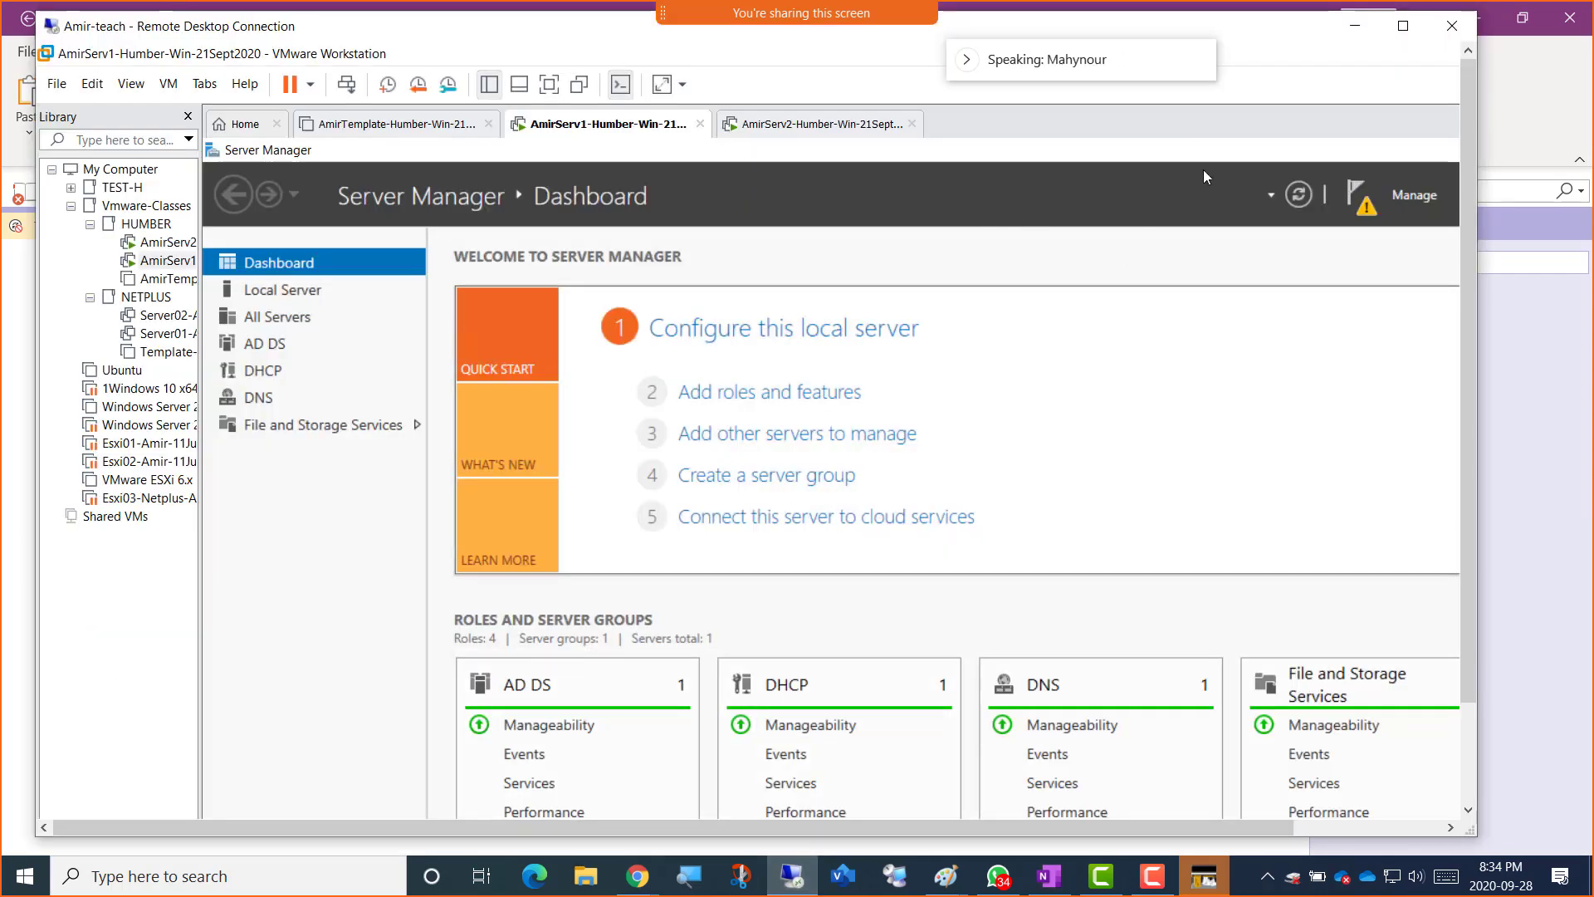
{"action": "left_click", "coordinate": [1404, 25]}
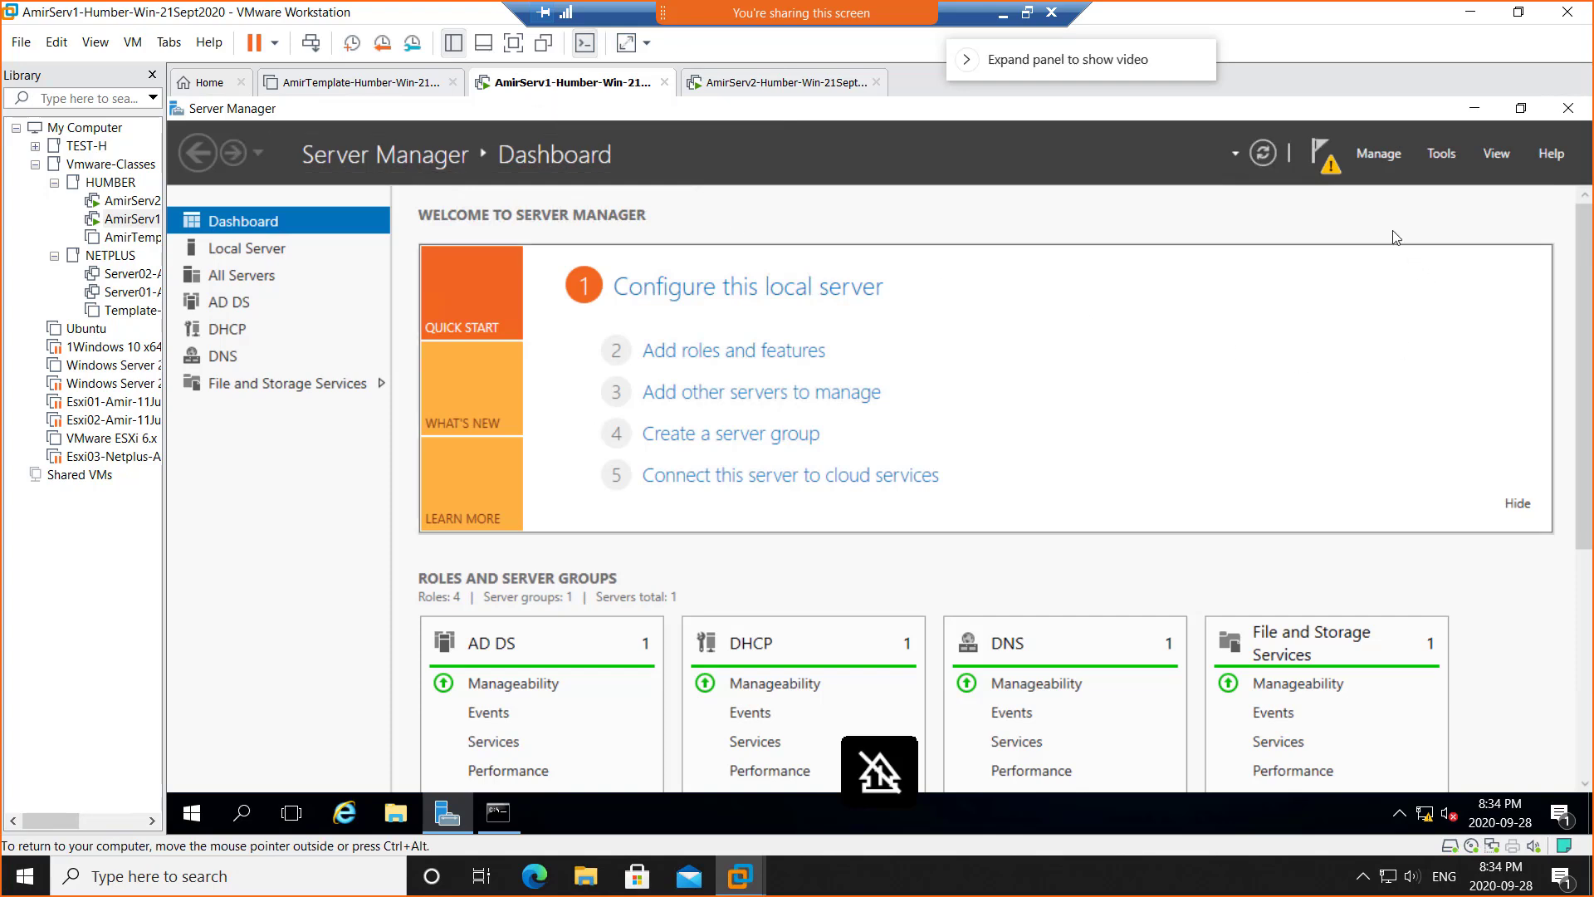
{"action": "left_click", "coordinate": [1327, 167]}
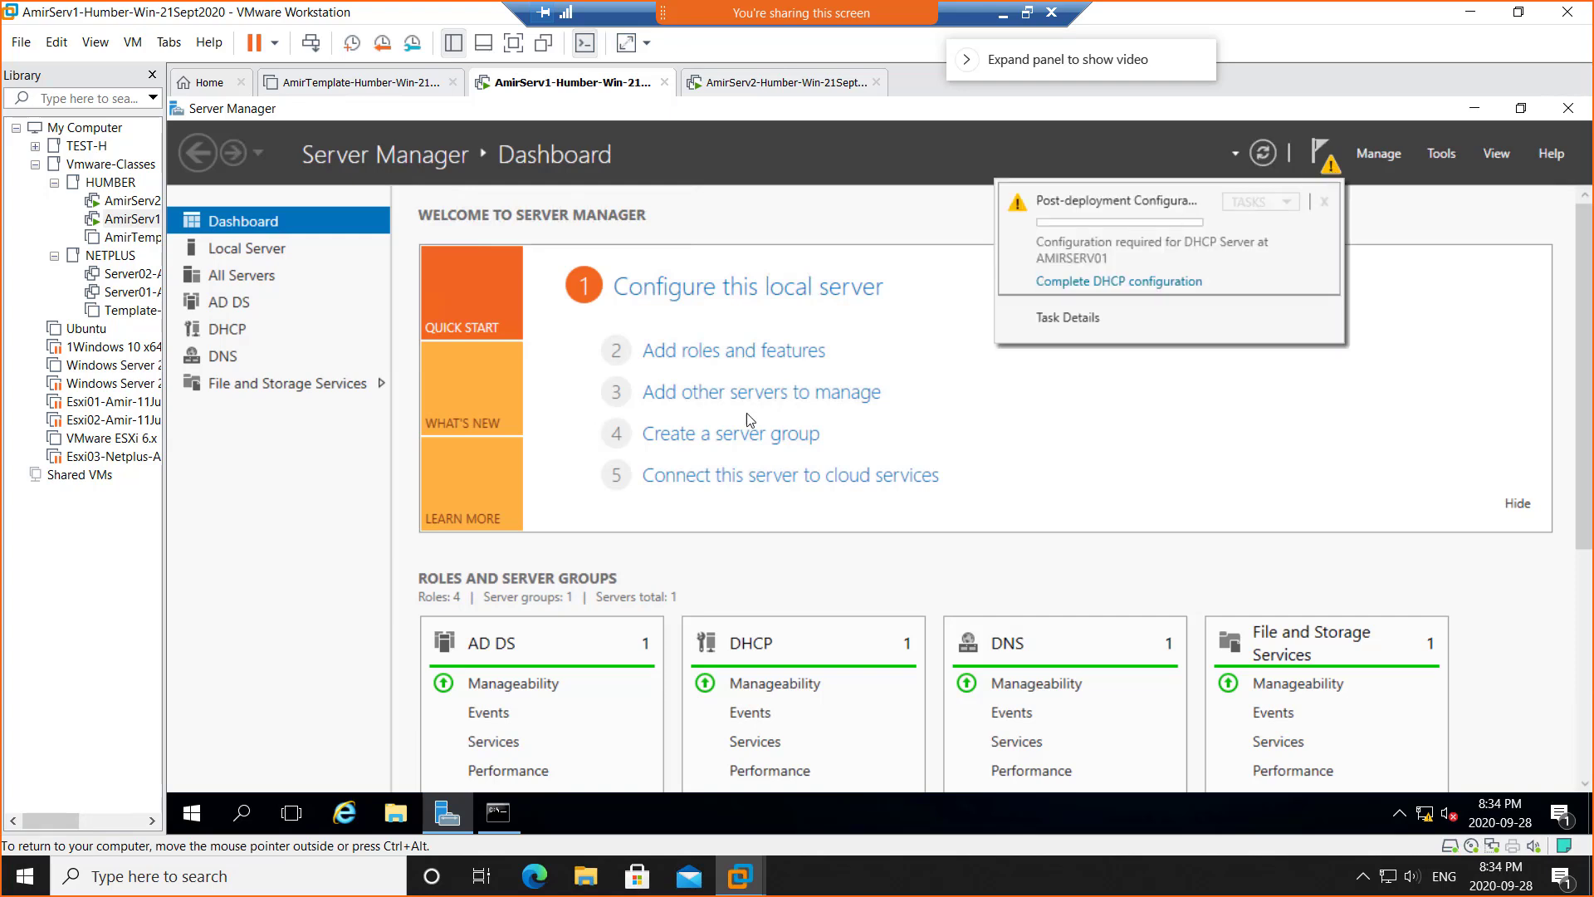
- Open the Command Prompt and run whoami, hostname and ipconfig to check the signed-in user, server name and IP settings
{"action": "left_click", "coordinate": [500, 815]}
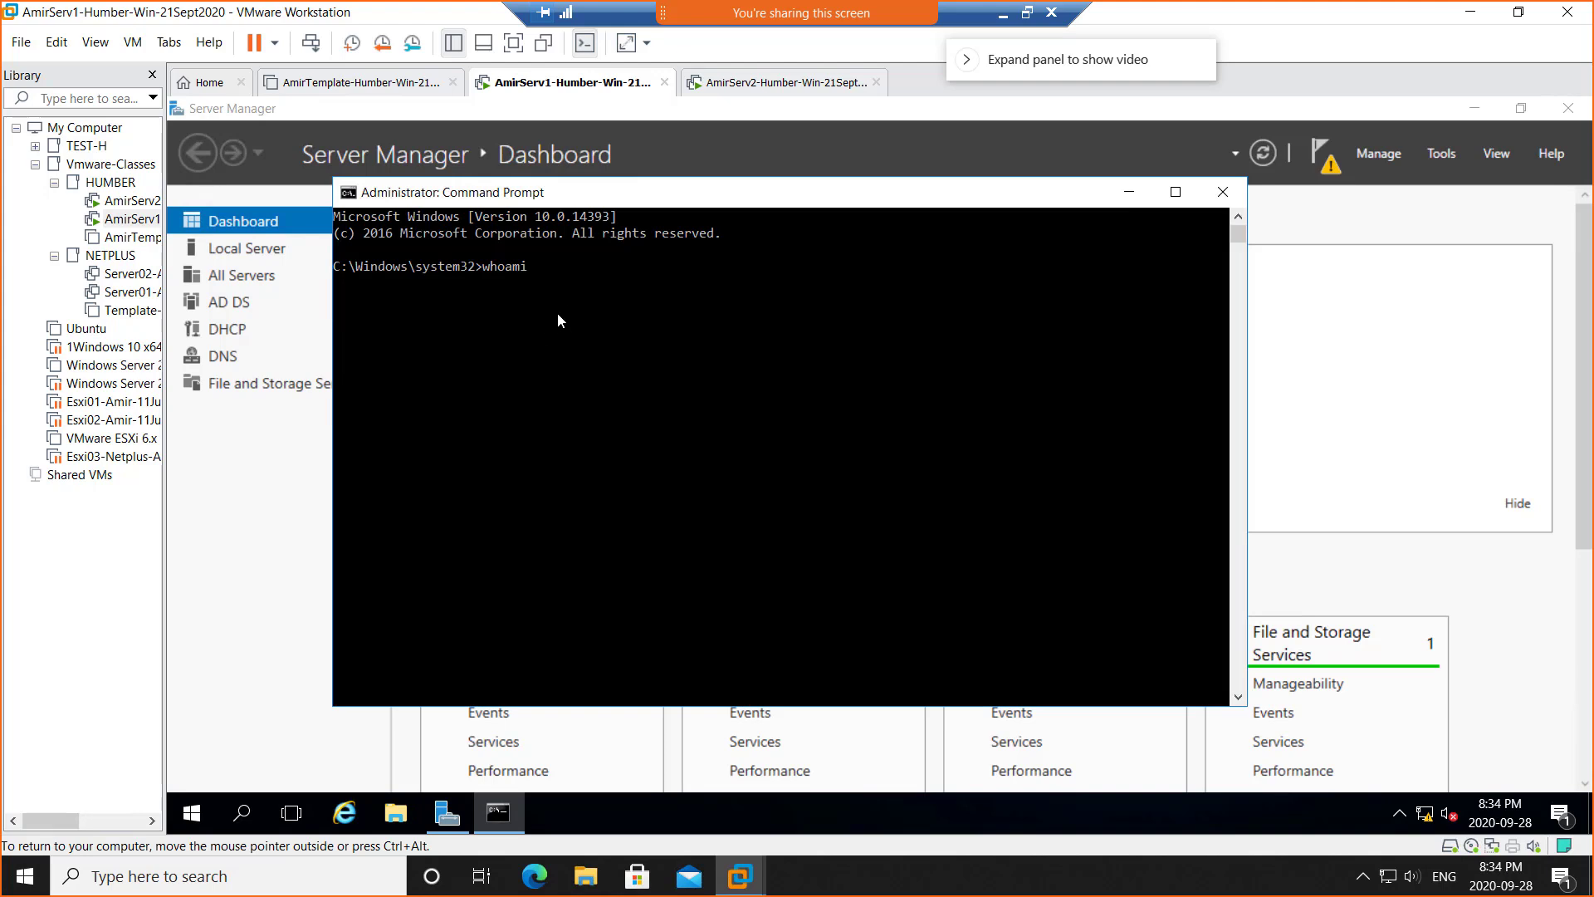
{"action": "key", "text": "Return"}
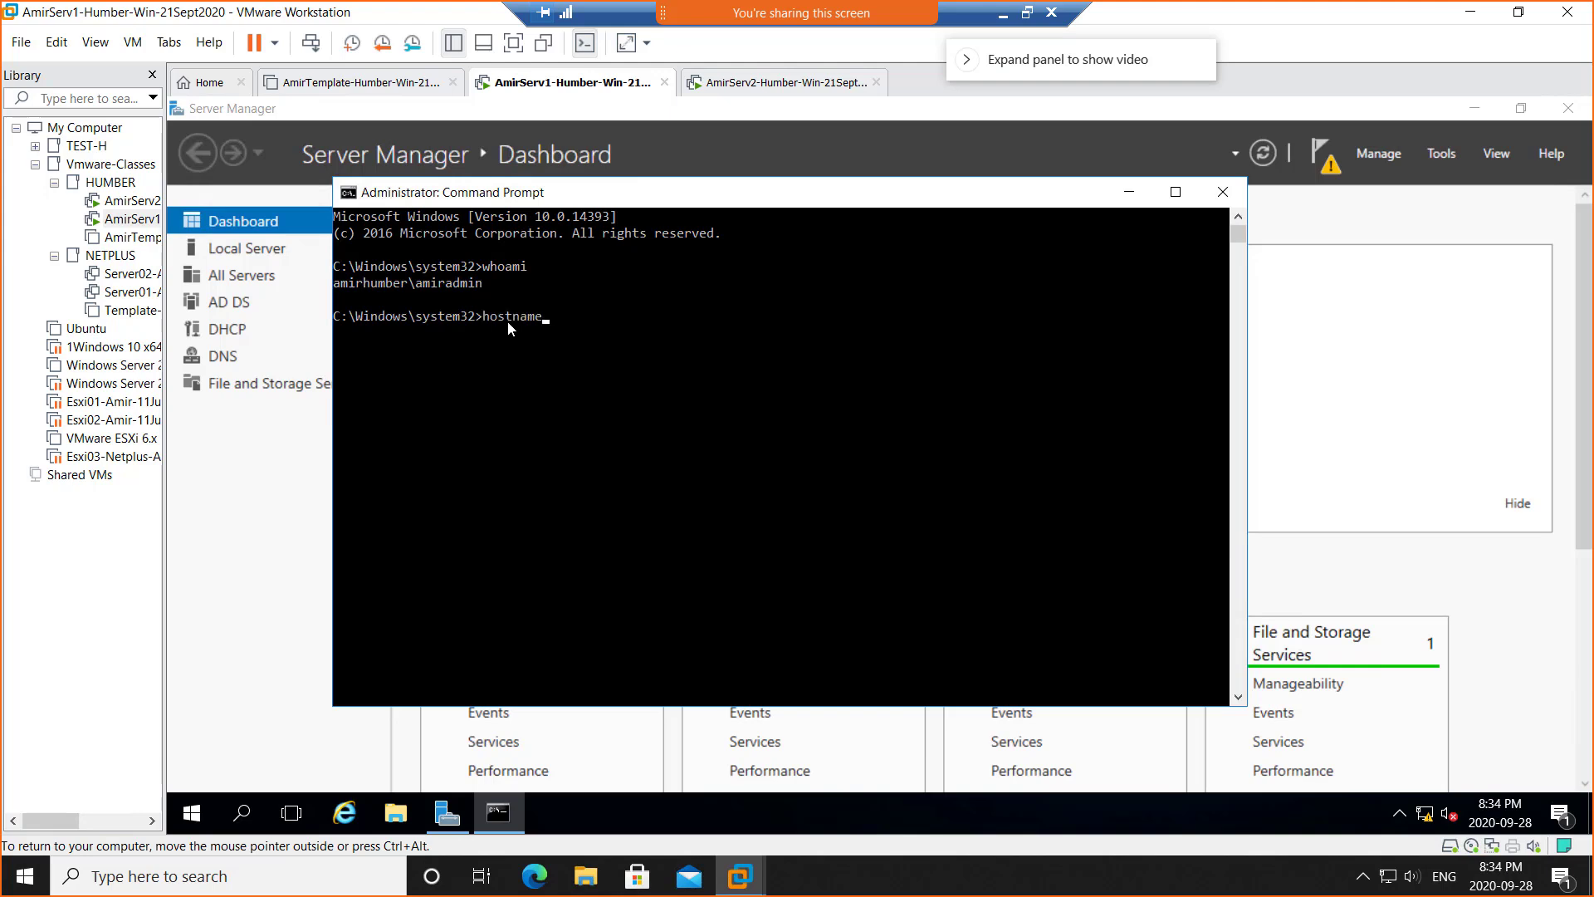
{"action": "key", "text": "Return"}
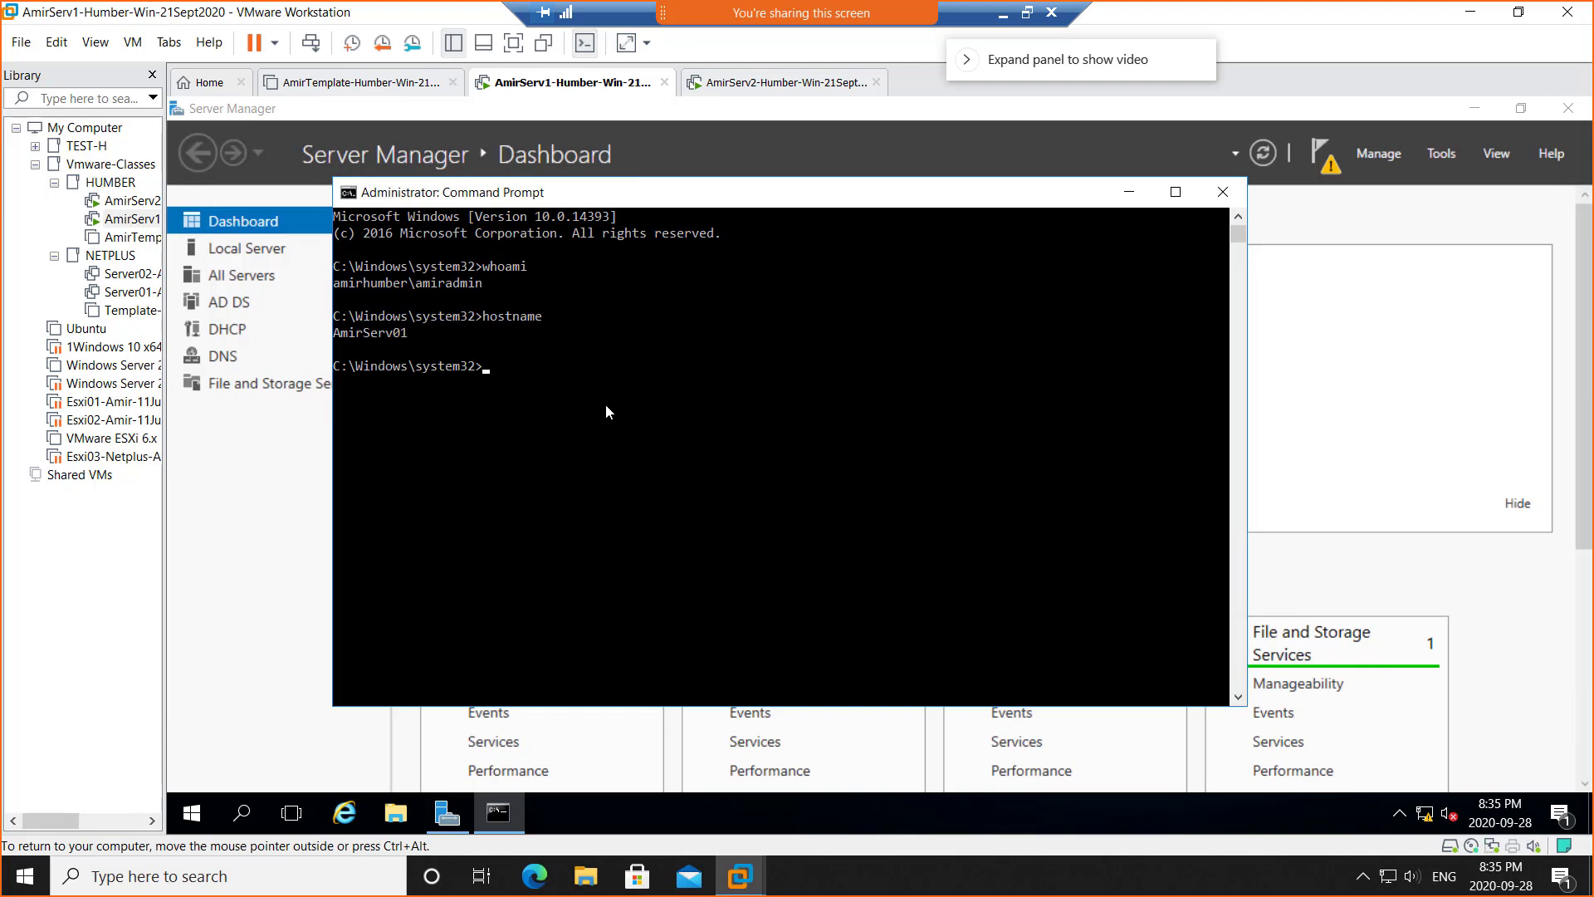
{"action": "type", "text": "ipconfig"}
{"action": "key", "text": "Return"}
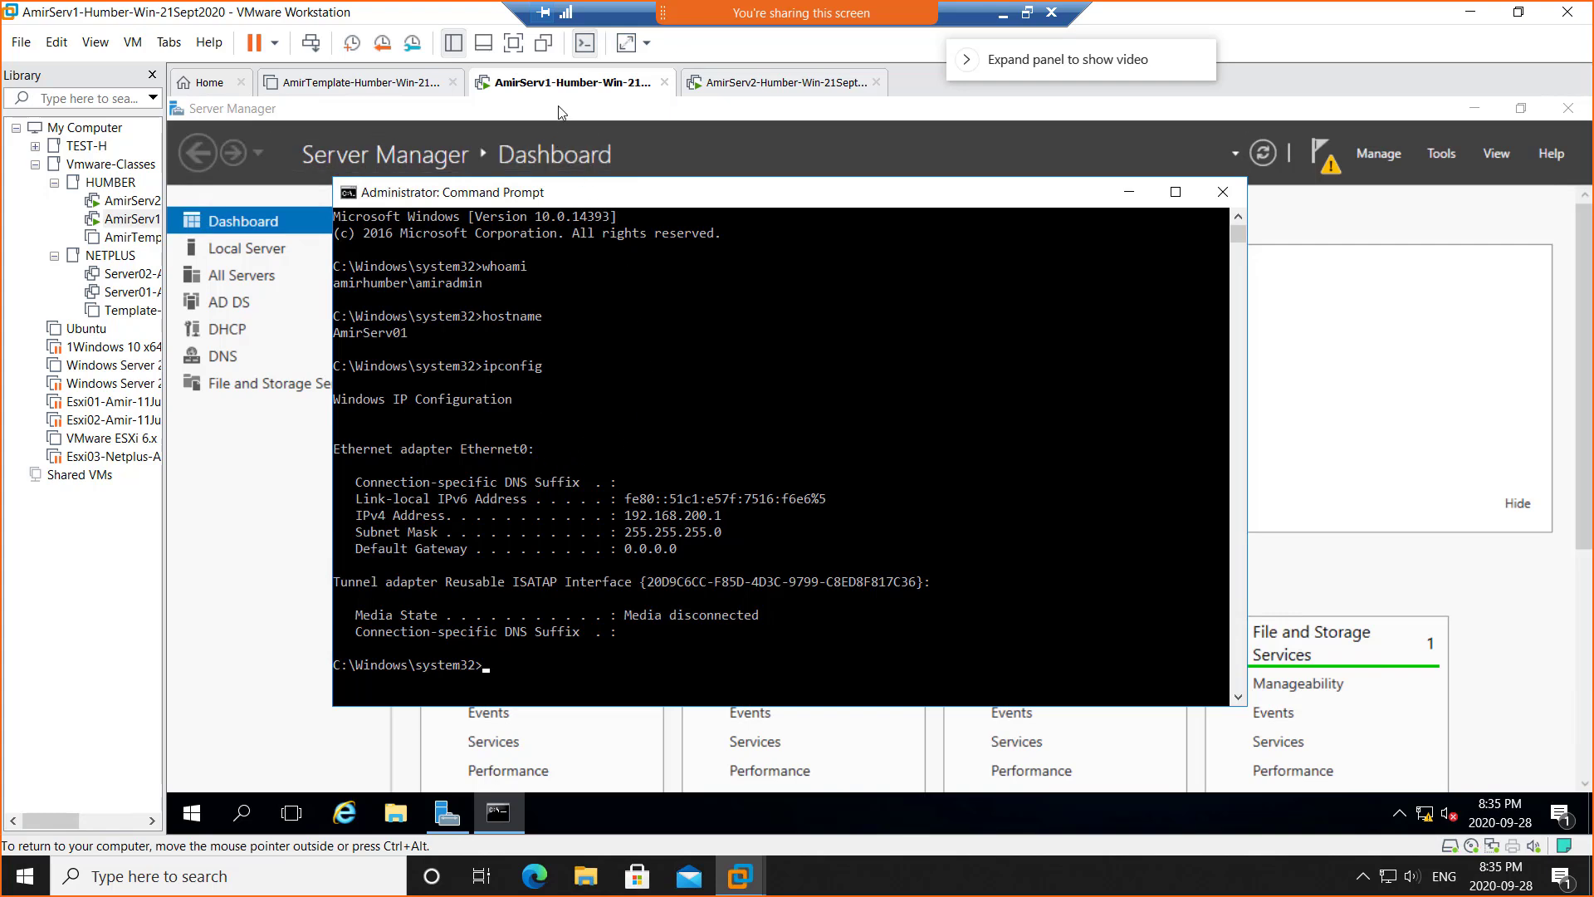
- Take a screen snip of the Command Prompt output, then return the VM to full screen
{"action": "left_click", "coordinate": [1030, 14]}
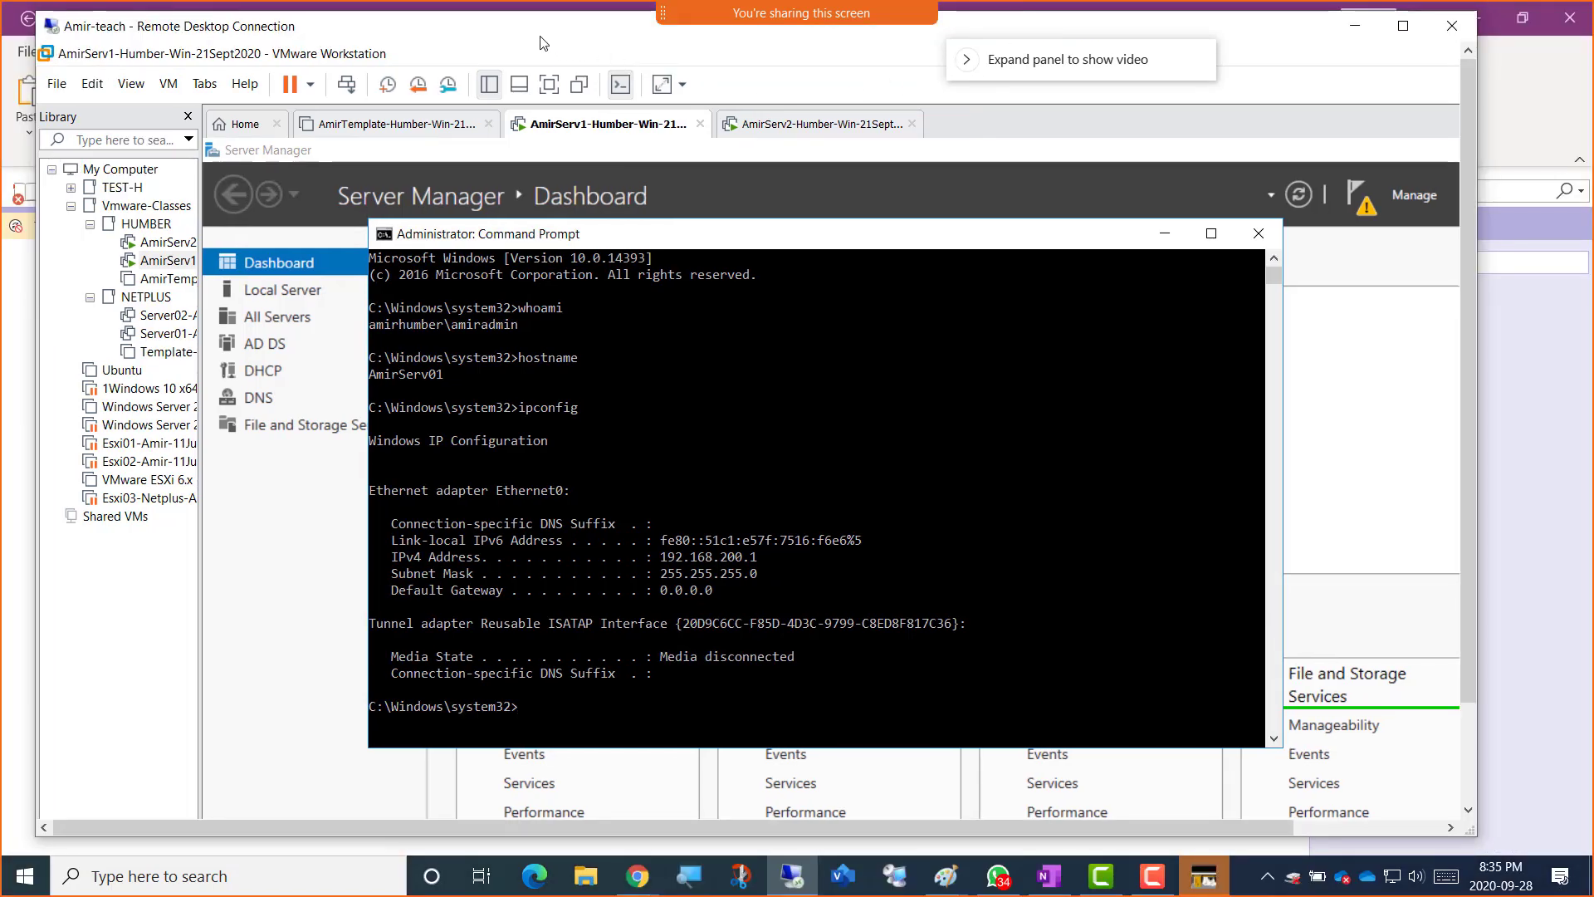
{"action": "key", "text": "super+shift+s"}
{"action": "mouse_move", "coordinate": [167, 51]}
{"action": "left_mouse_down"}
{"action": "mouse_move", "coordinate": [665, 478]}
{"action": "mouse_move", "coordinate": [1270, 802]}
{"action": "mouse_move", "coordinate": [1390, 847]}
{"action": "left_mouse_up"}
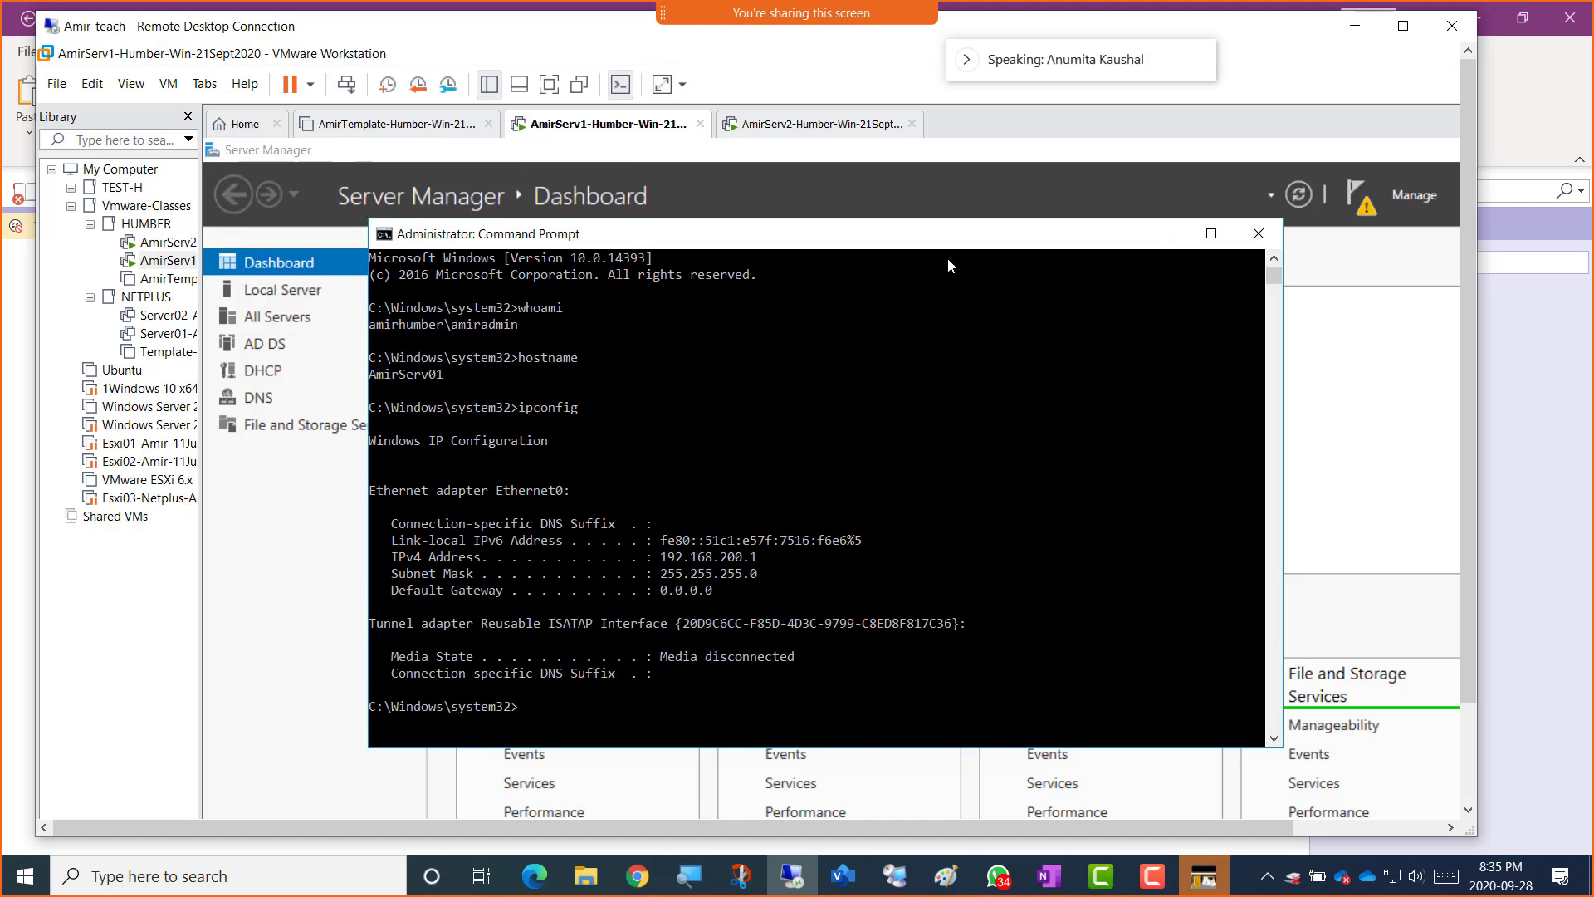
{"action": "left_click", "coordinate": [1402, 31]}
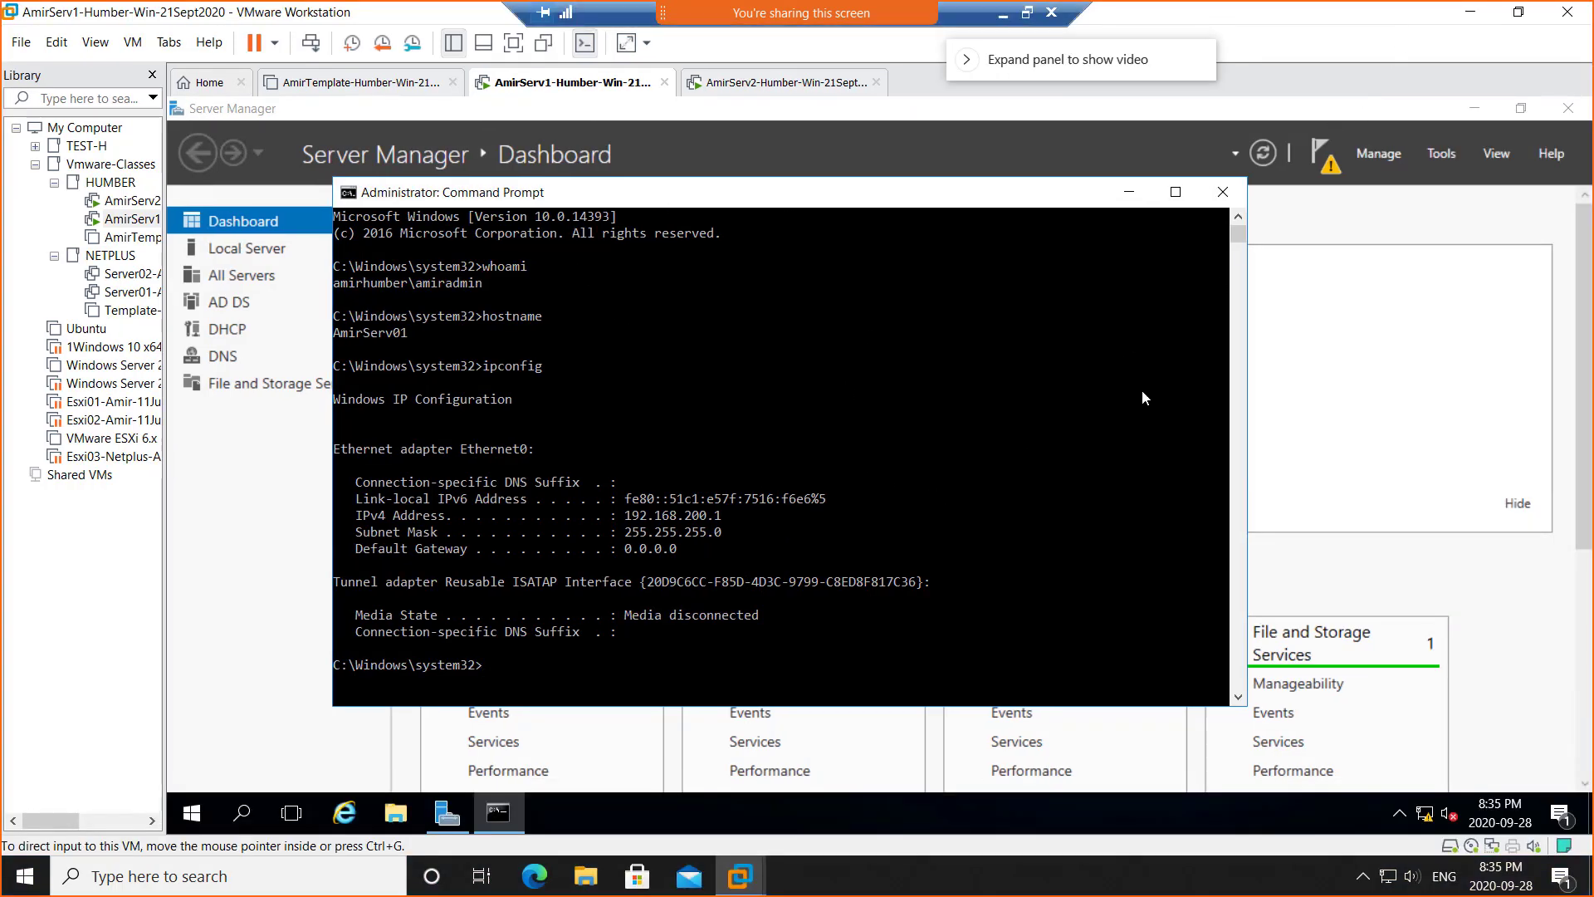
- From Local Server properties, open the Ethernet0 adapter's properties and disable Internet Protocol Version 6 (TCP/IPv6)
{"action": "left_click", "coordinate": [267, 249]}
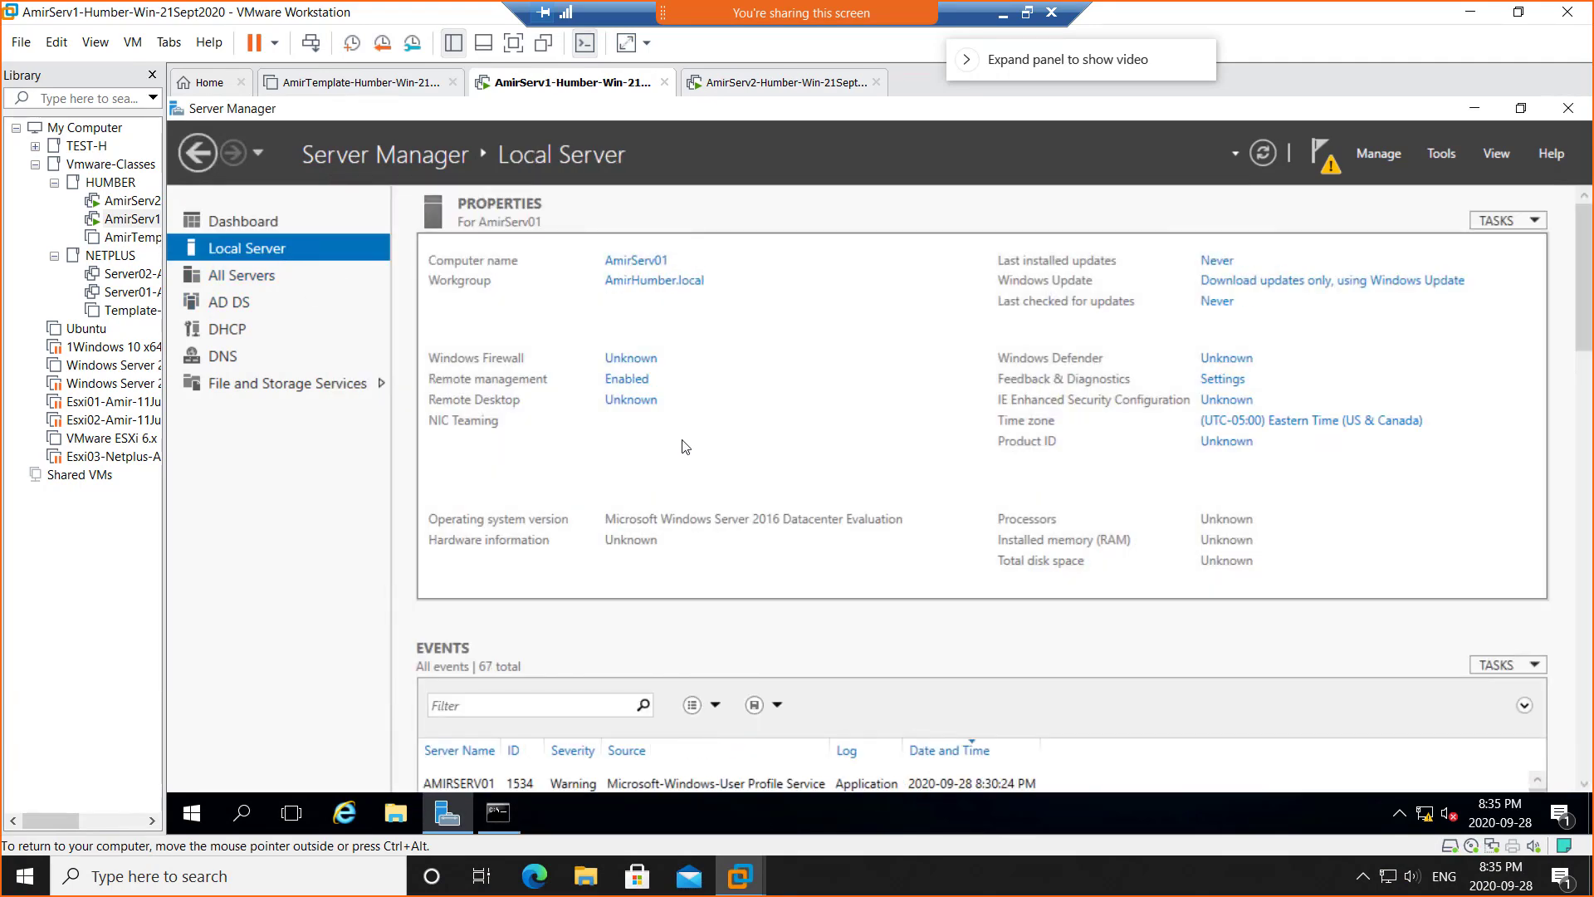
{"action": "left_click", "coordinate": [636, 446]}
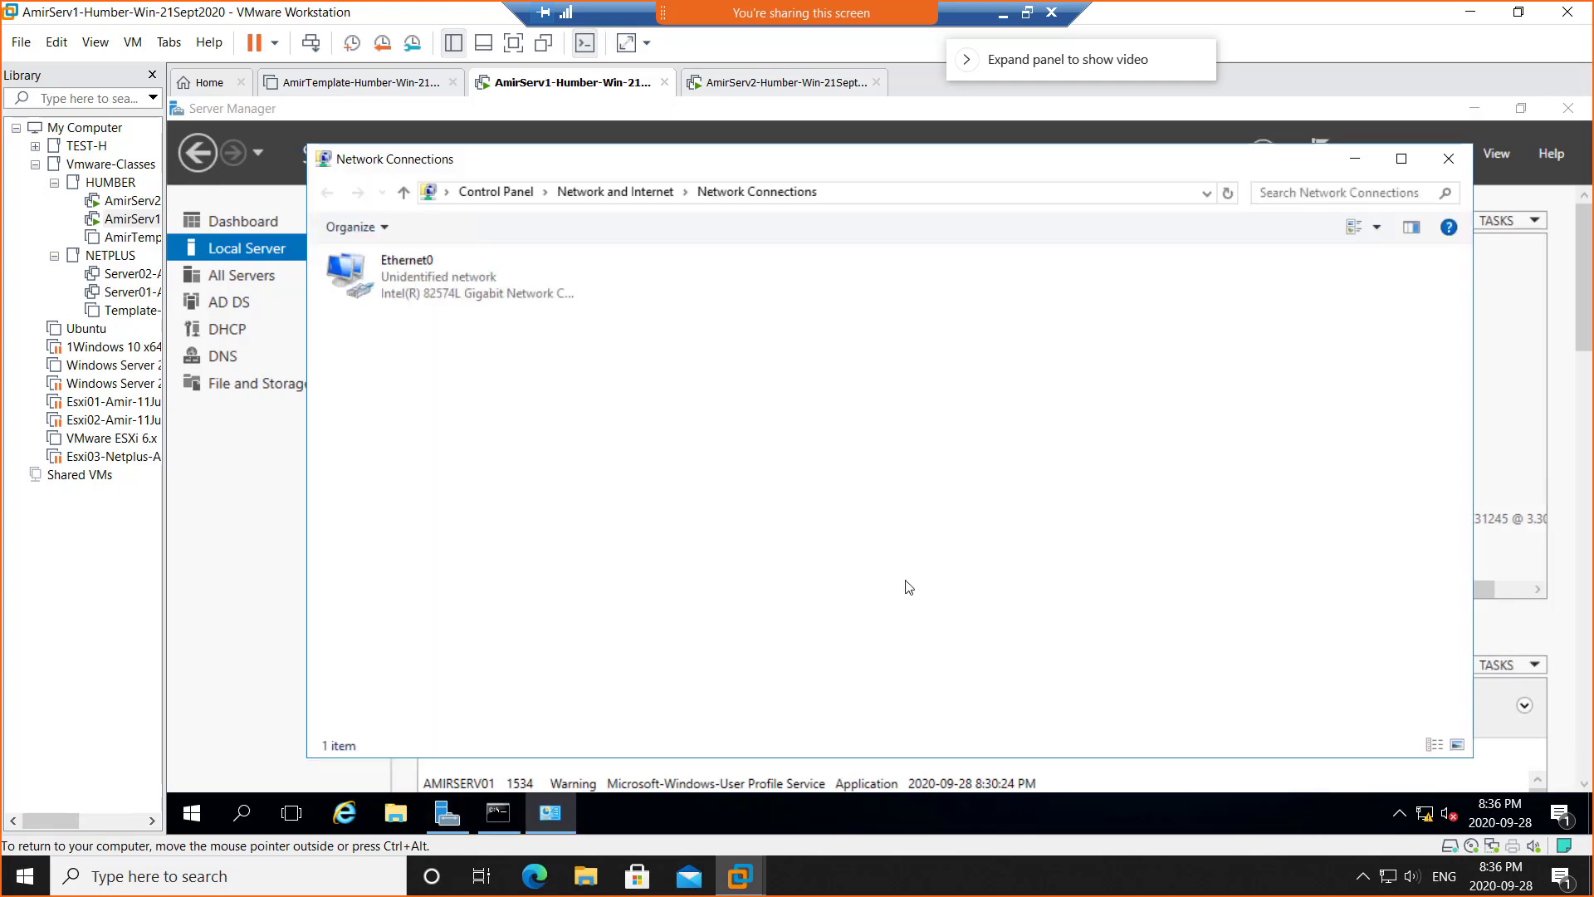
{"action": "double_click", "coordinate": [397, 298]}
{"action": "left_click", "coordinate": [751, 629]}
{"action": "left_click", "coordinate": [760, 627]}
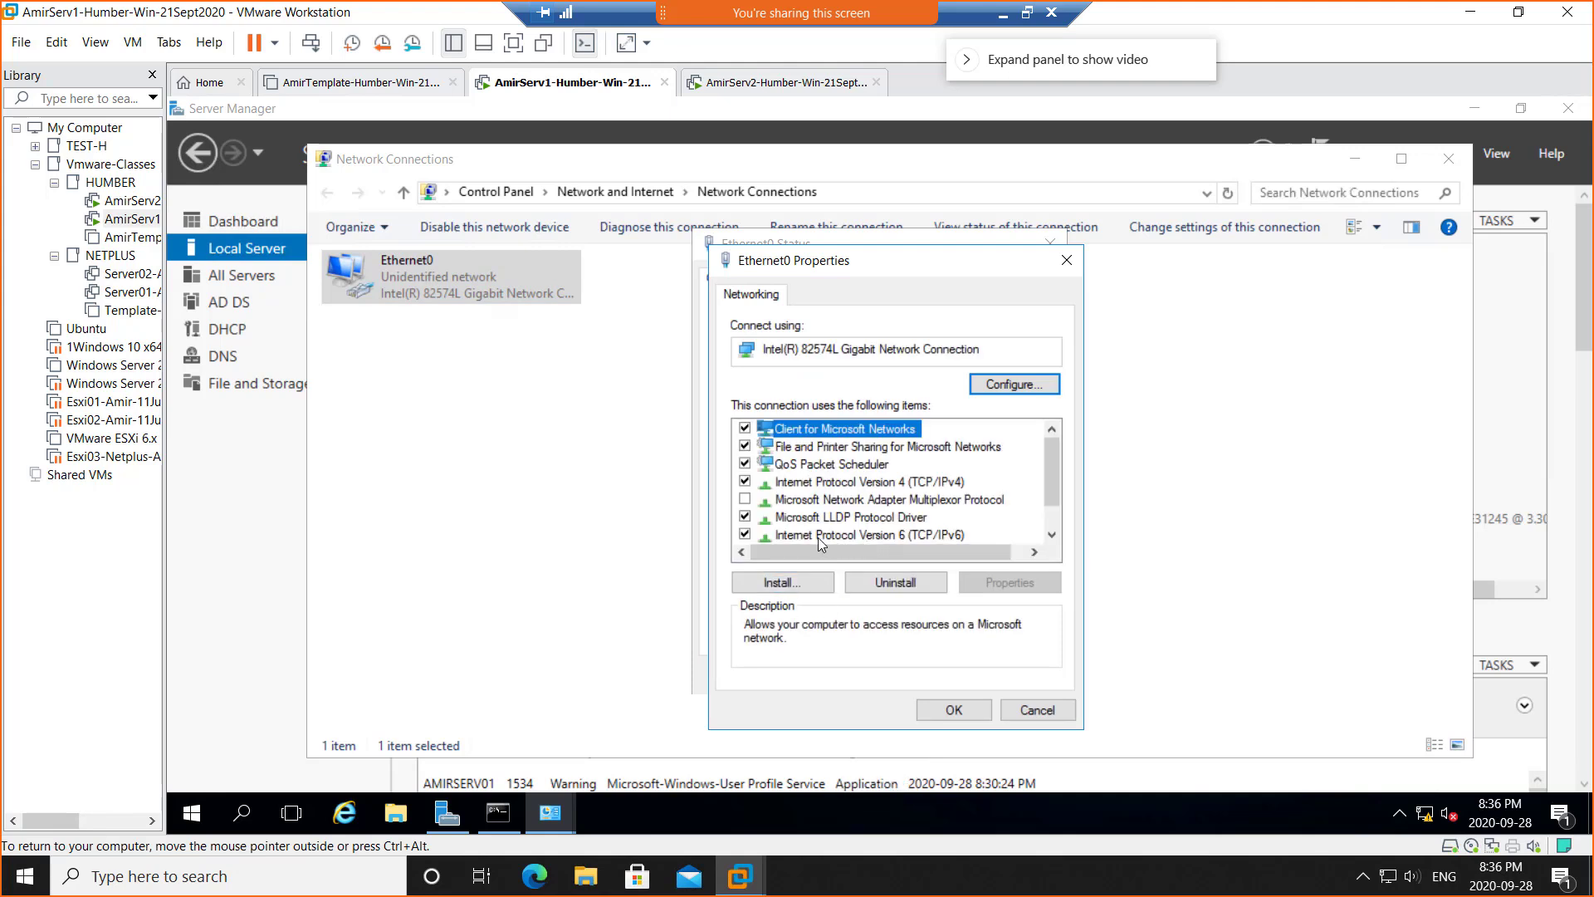
{"action": "left_click", "coordinate": [745, 534]}
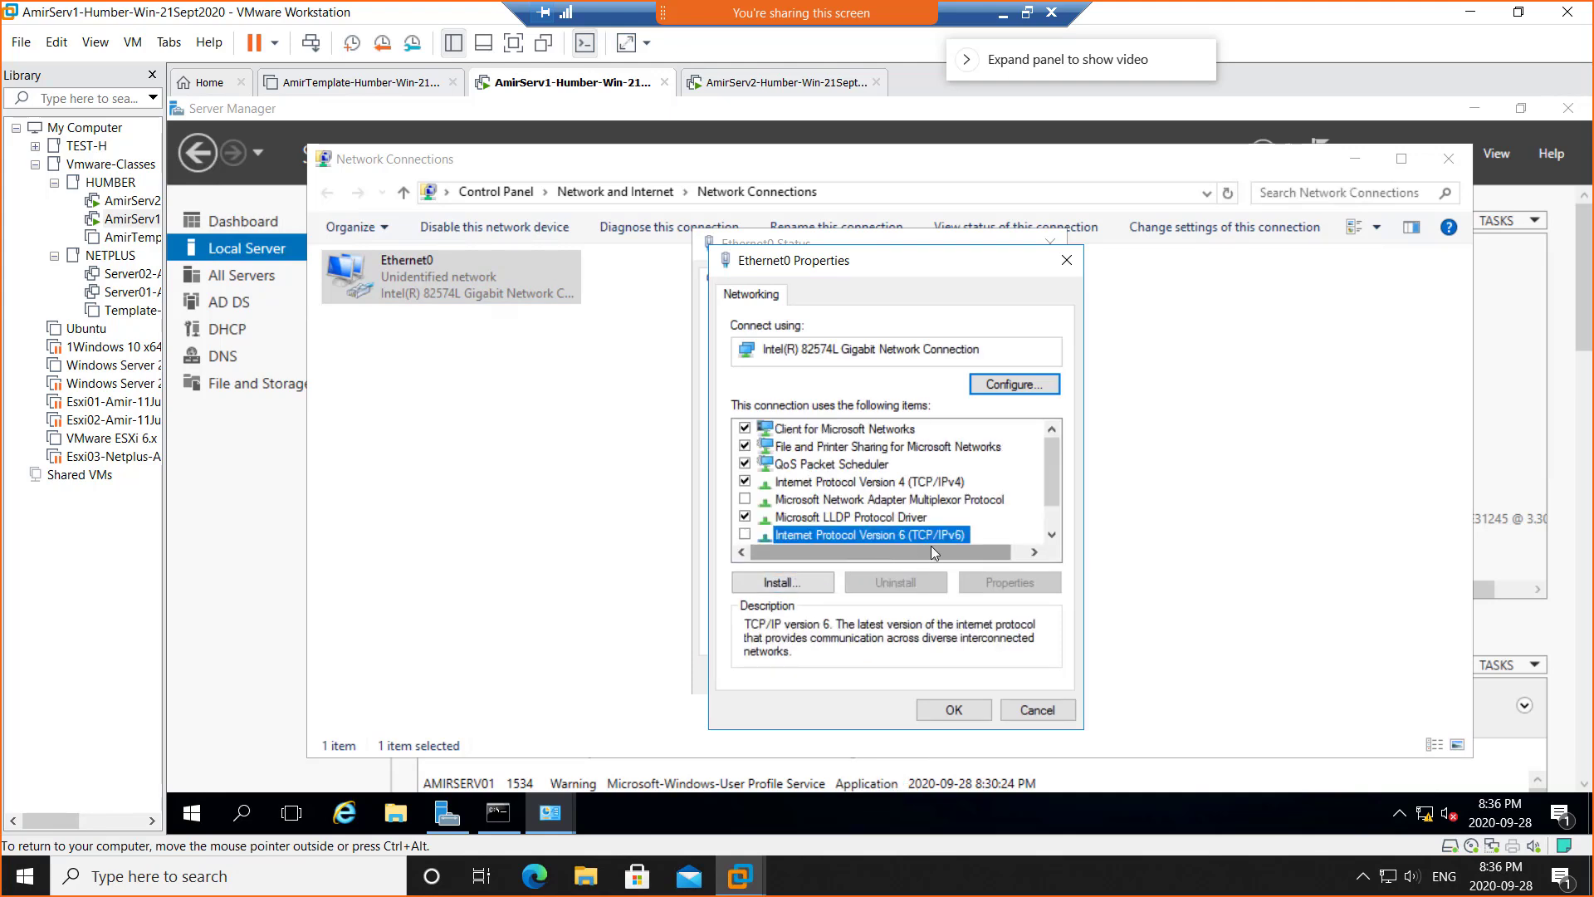
{"action": "left_click", "coordinate": [951, 708]}
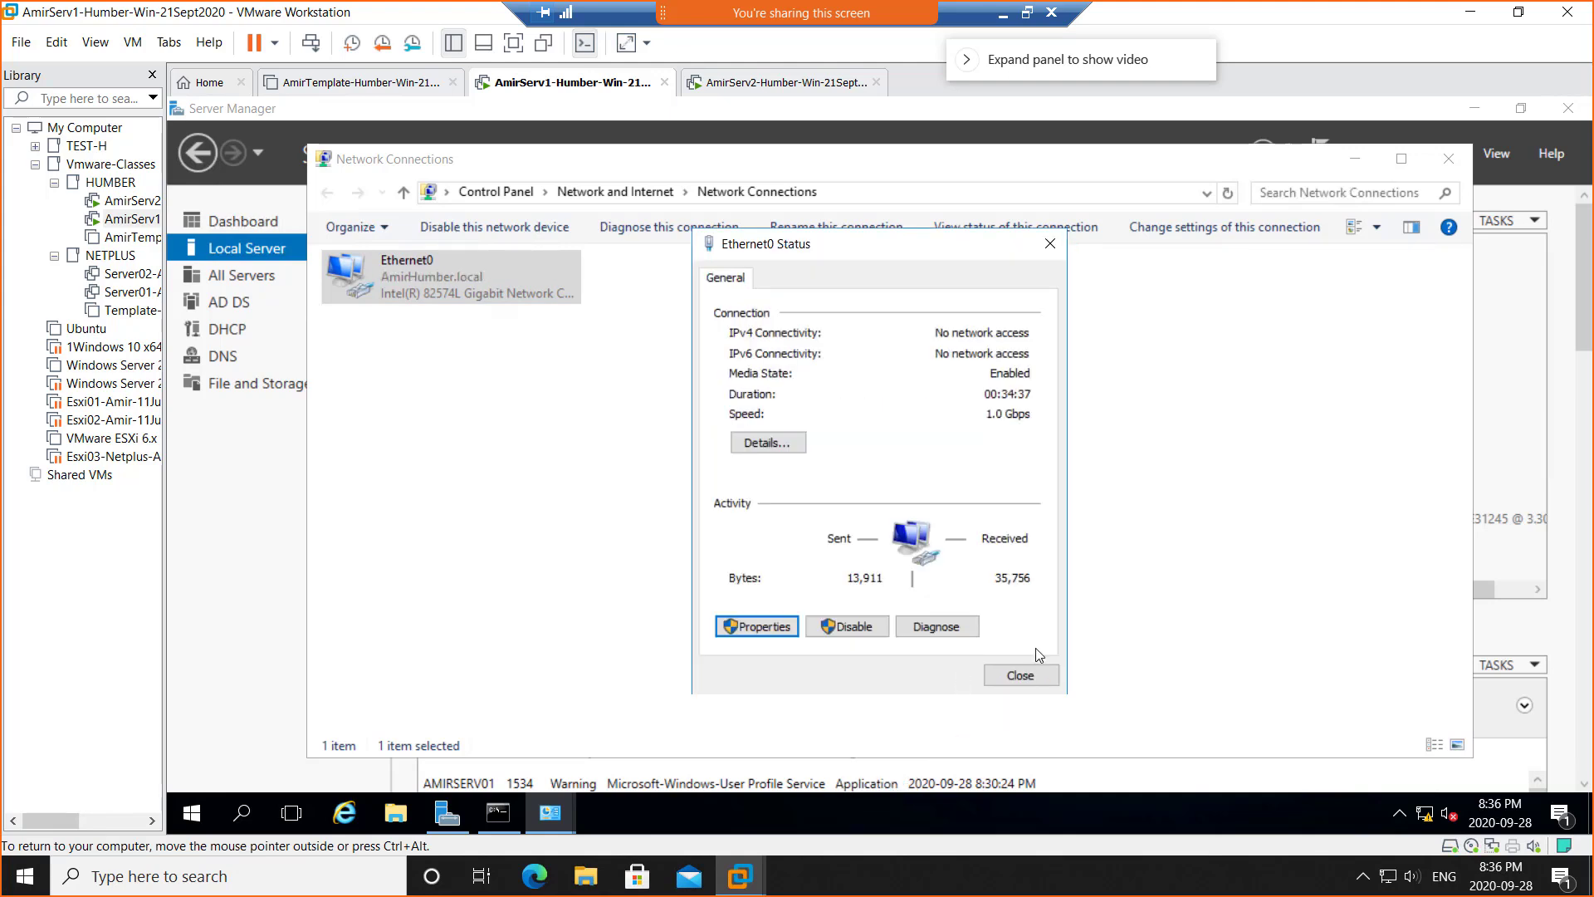
{"action": "left_click", "coordinate": [1020, 675]}
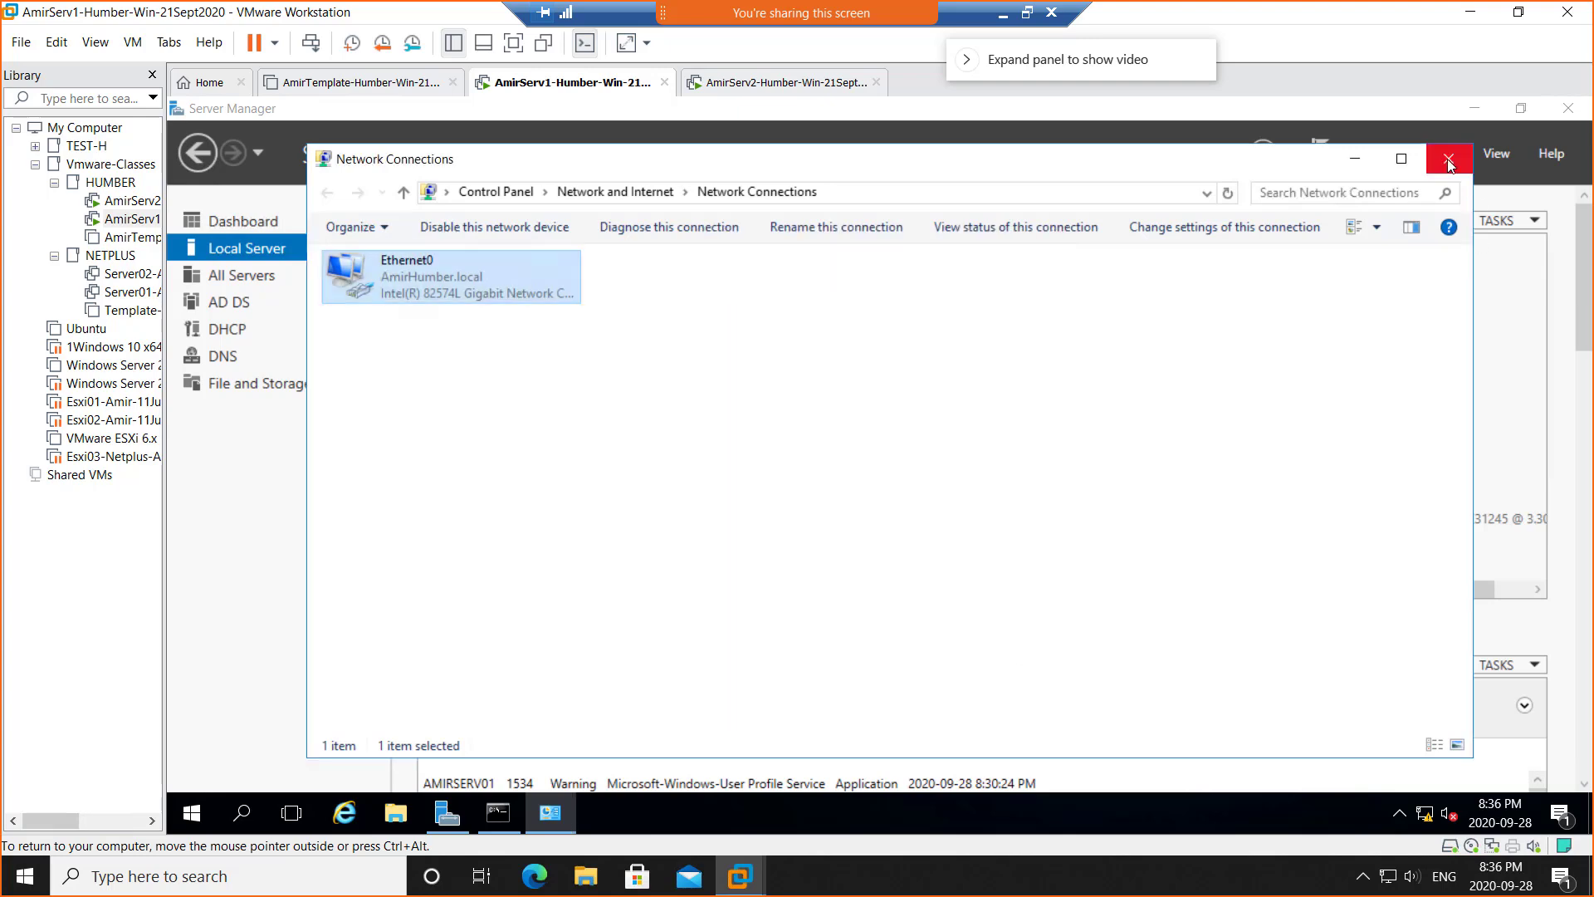
{"action": "left_click", "coordinate": [1449, 165]}
- Take another screen snip of the Command Prompt output and restore the VM to full screen
{"action": "left_click", "coordinate": [498, 812]}
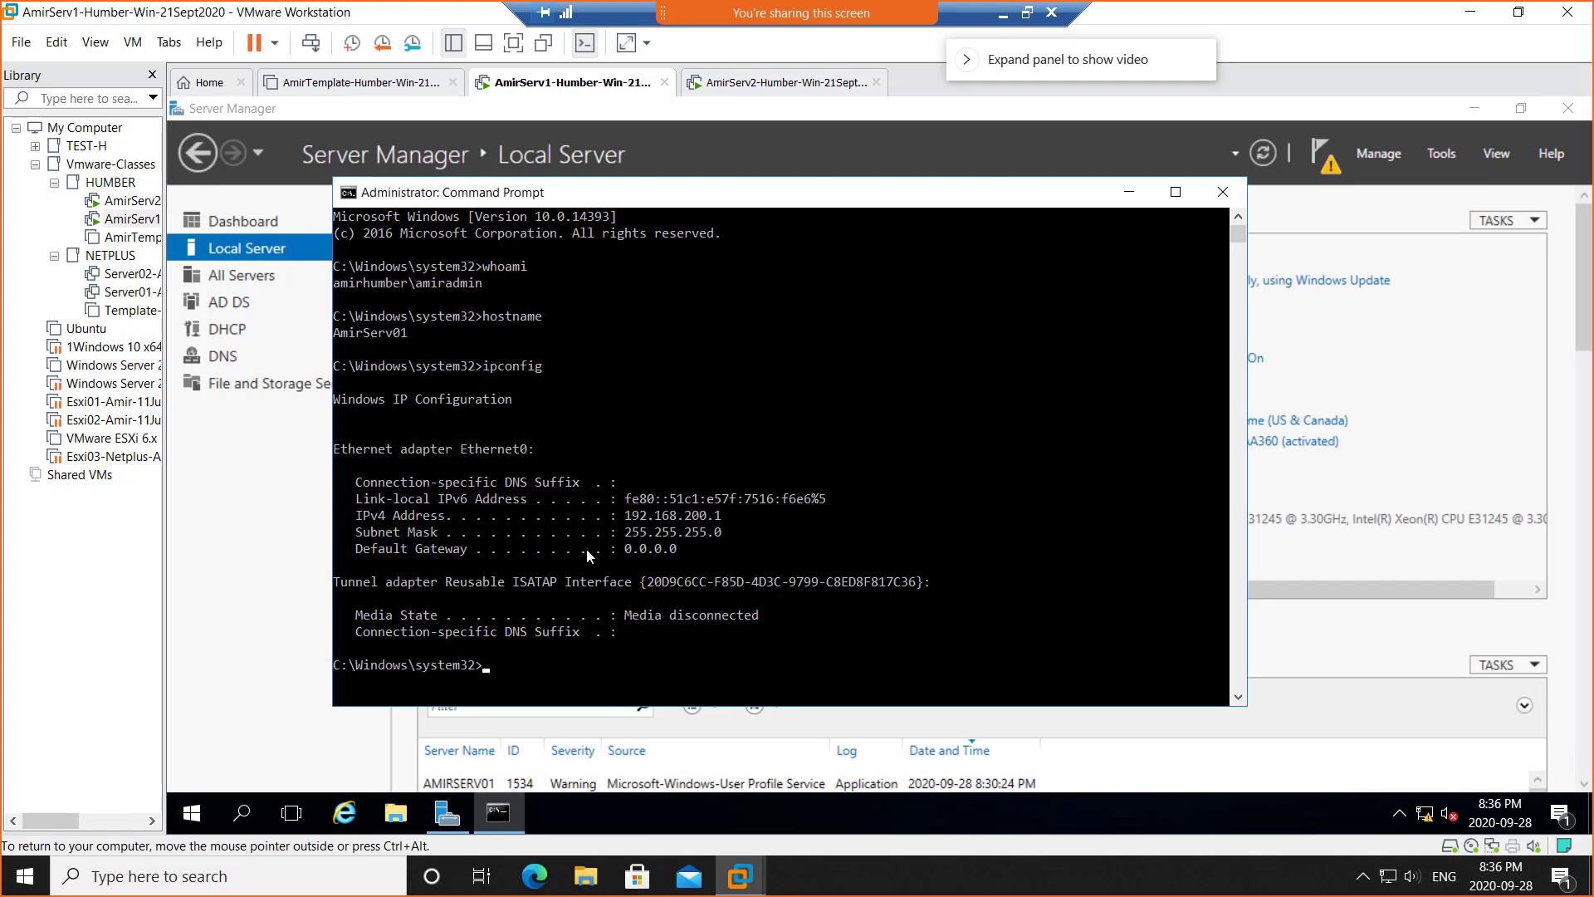
{"action": "left_click", "coordinate": [1030, 14]}
{"action": "key", "text": "super+shift+s"}
{"action": "mouse_move", "coordinate": [243, 101]}
{"action": "left_mouse_down"}
{"action": "mouse_move", "coordinate": [541, 189]}
{"action": "mouse_move", "coordinate": [1277, 791]}
{"action": "left_mouse_up"}
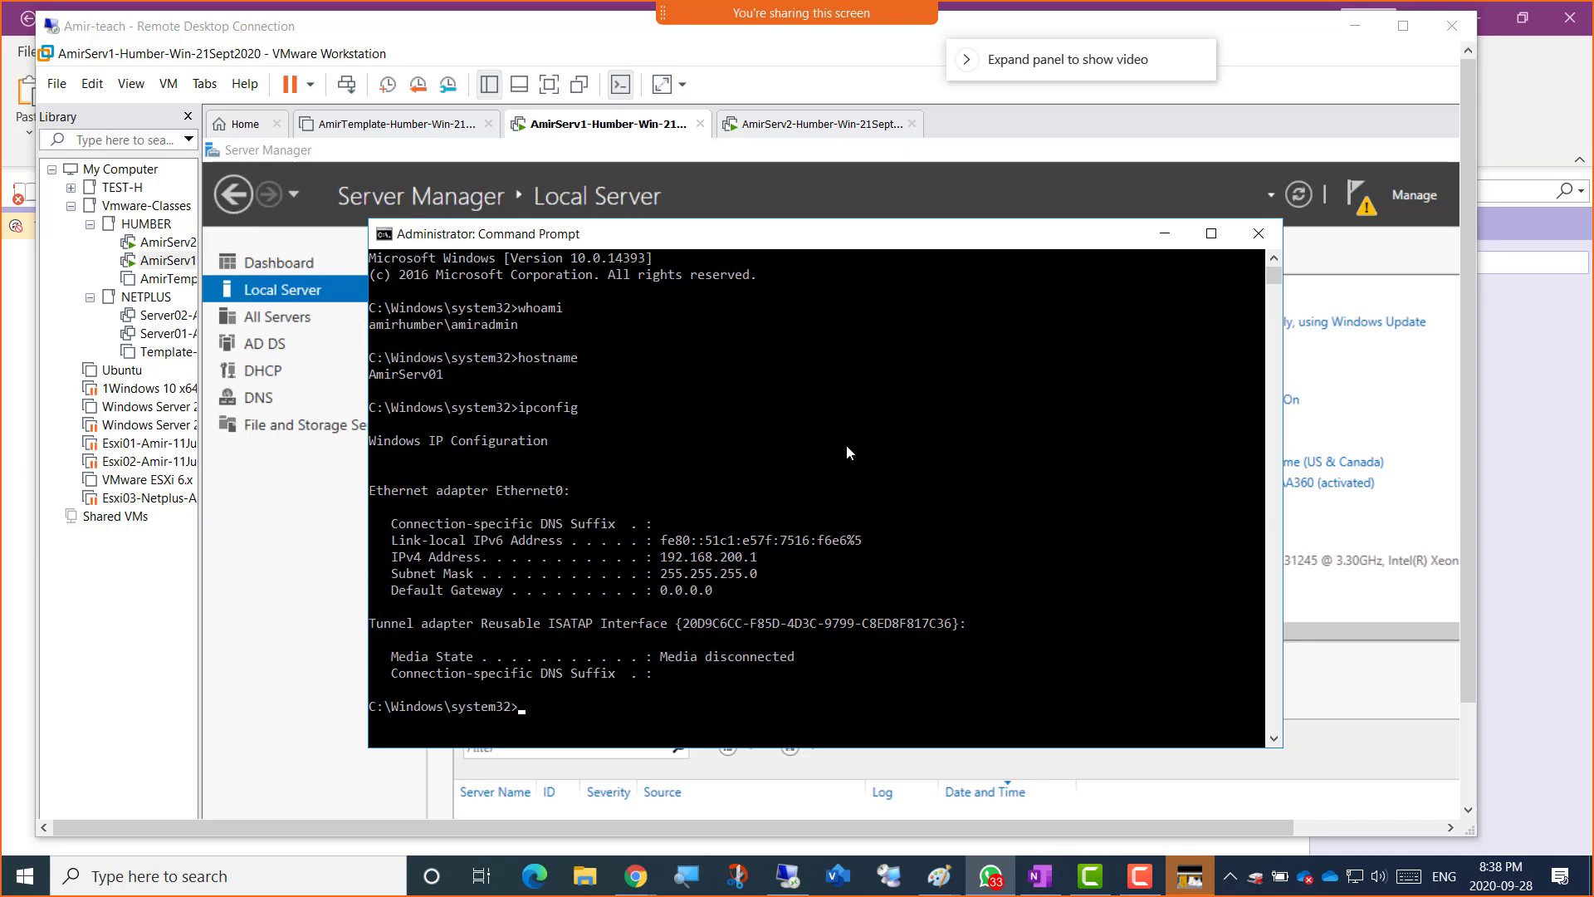
{"action": "left_click_drag", "start_coordinate": [1072, 60], "coordinate": [1135, 55]}
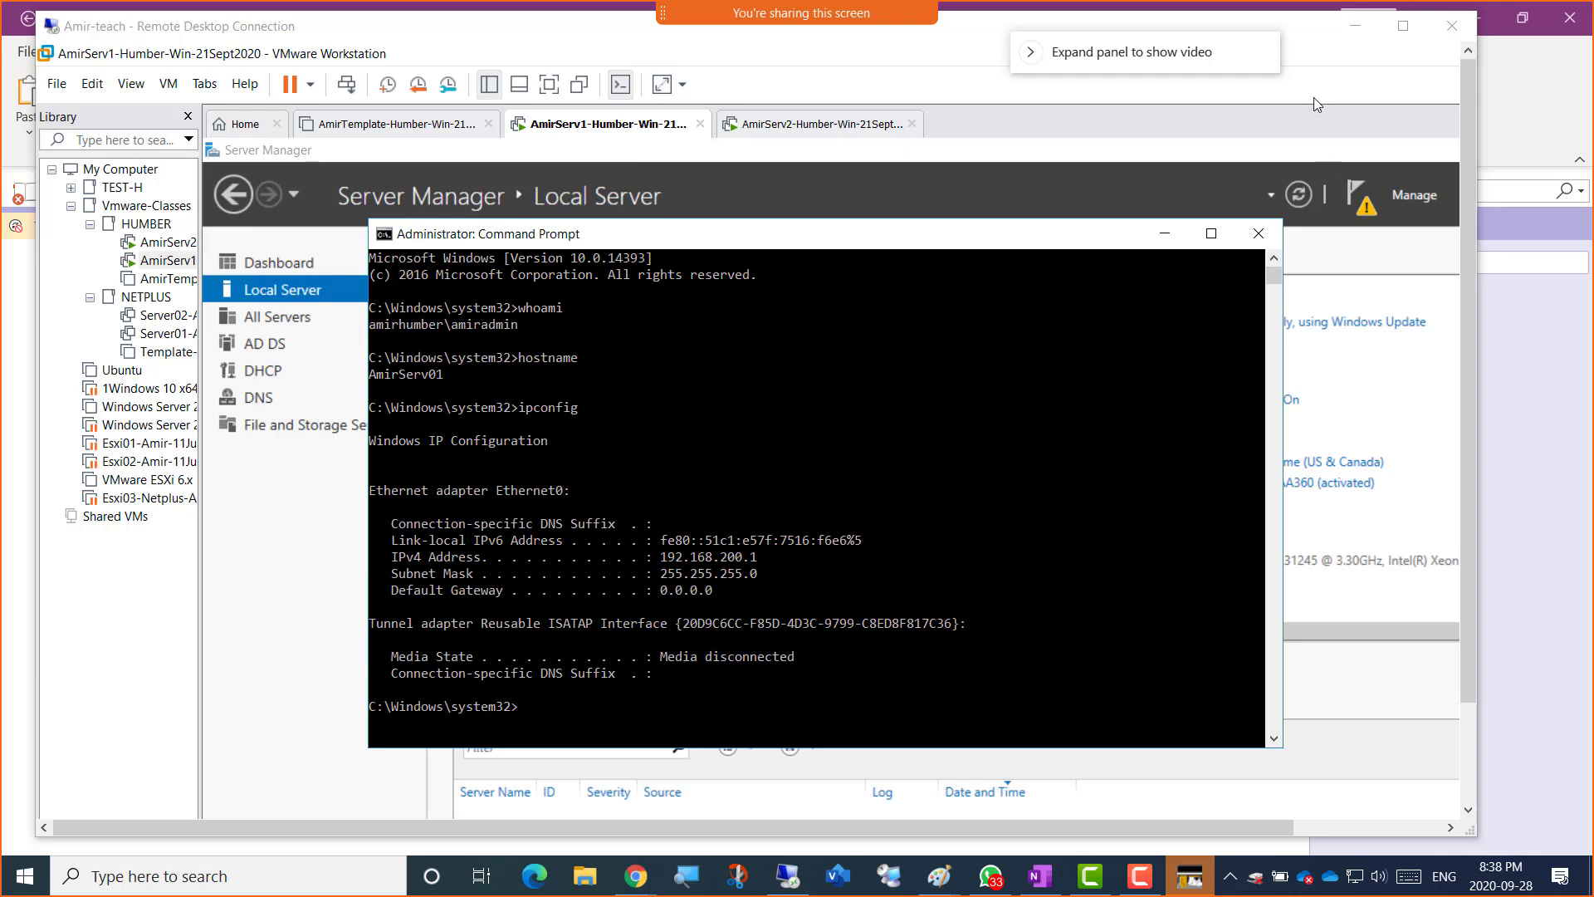
{"action": "left_click_drag", "start_coordinate": [1121, 64], "coordinate": [1148, 61]}
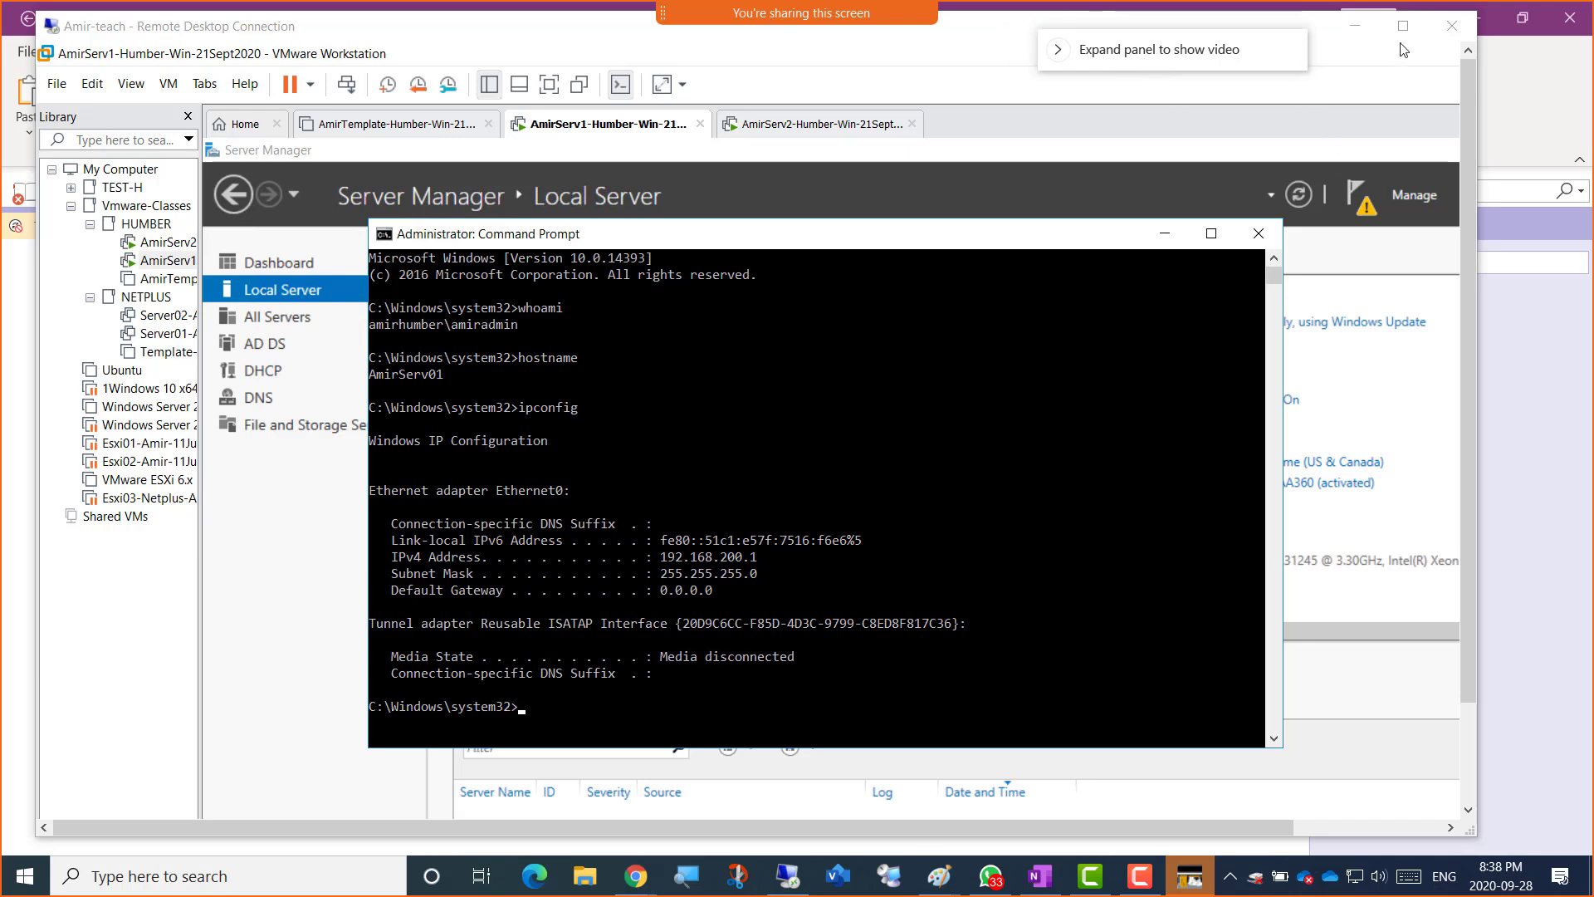
{"action": "left_click", "coordinate": [998, 67]}
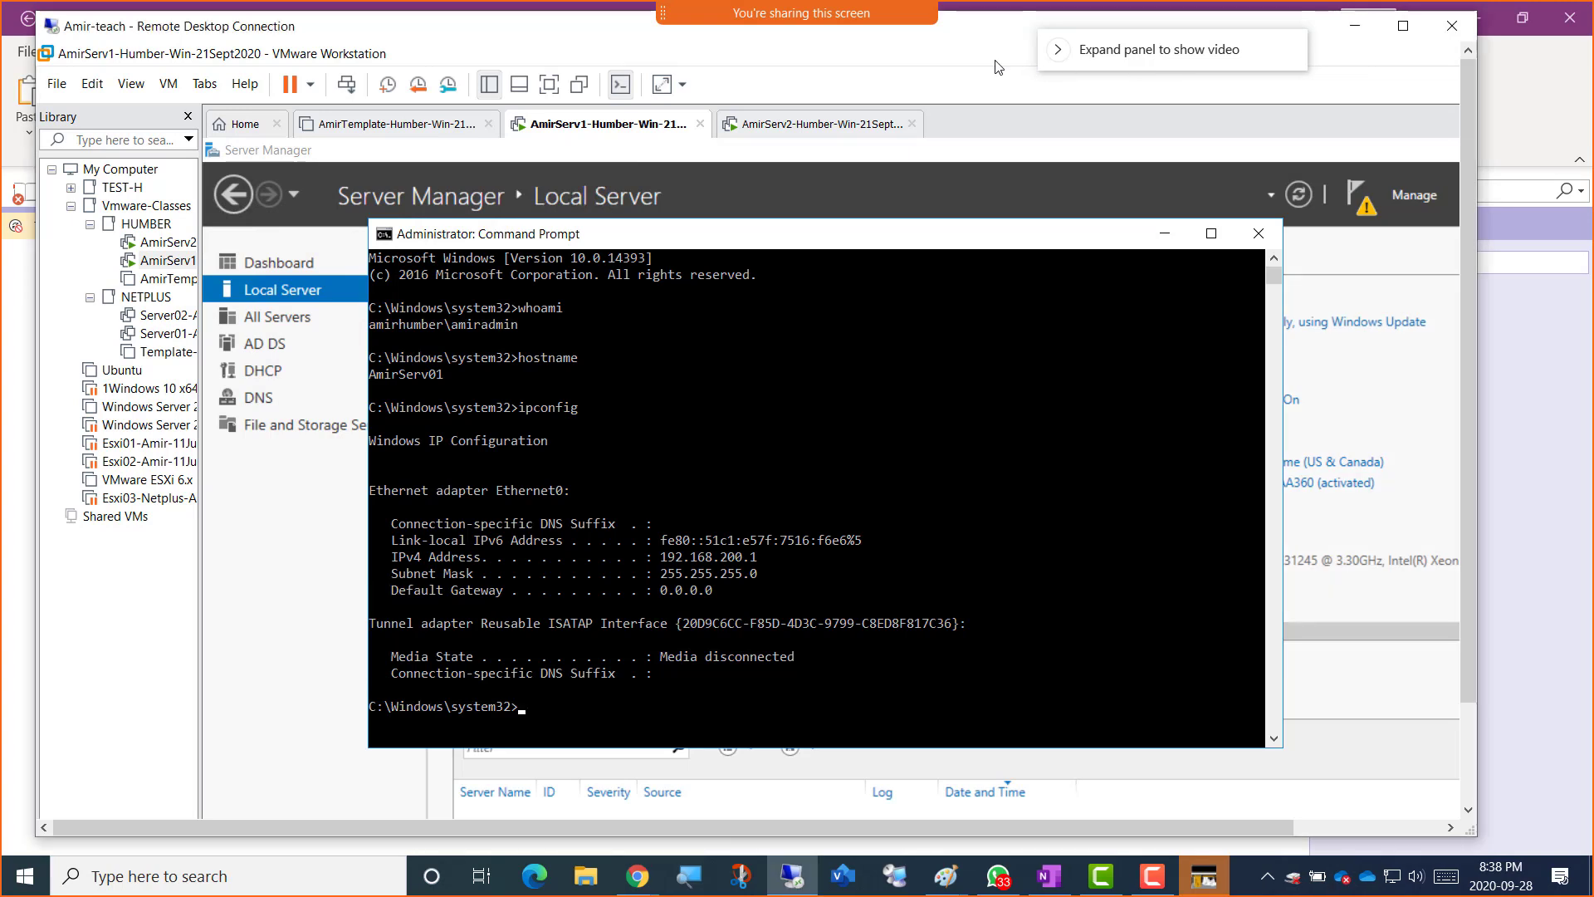
{"action": "left_click", "coordinate": [1404, 25]}
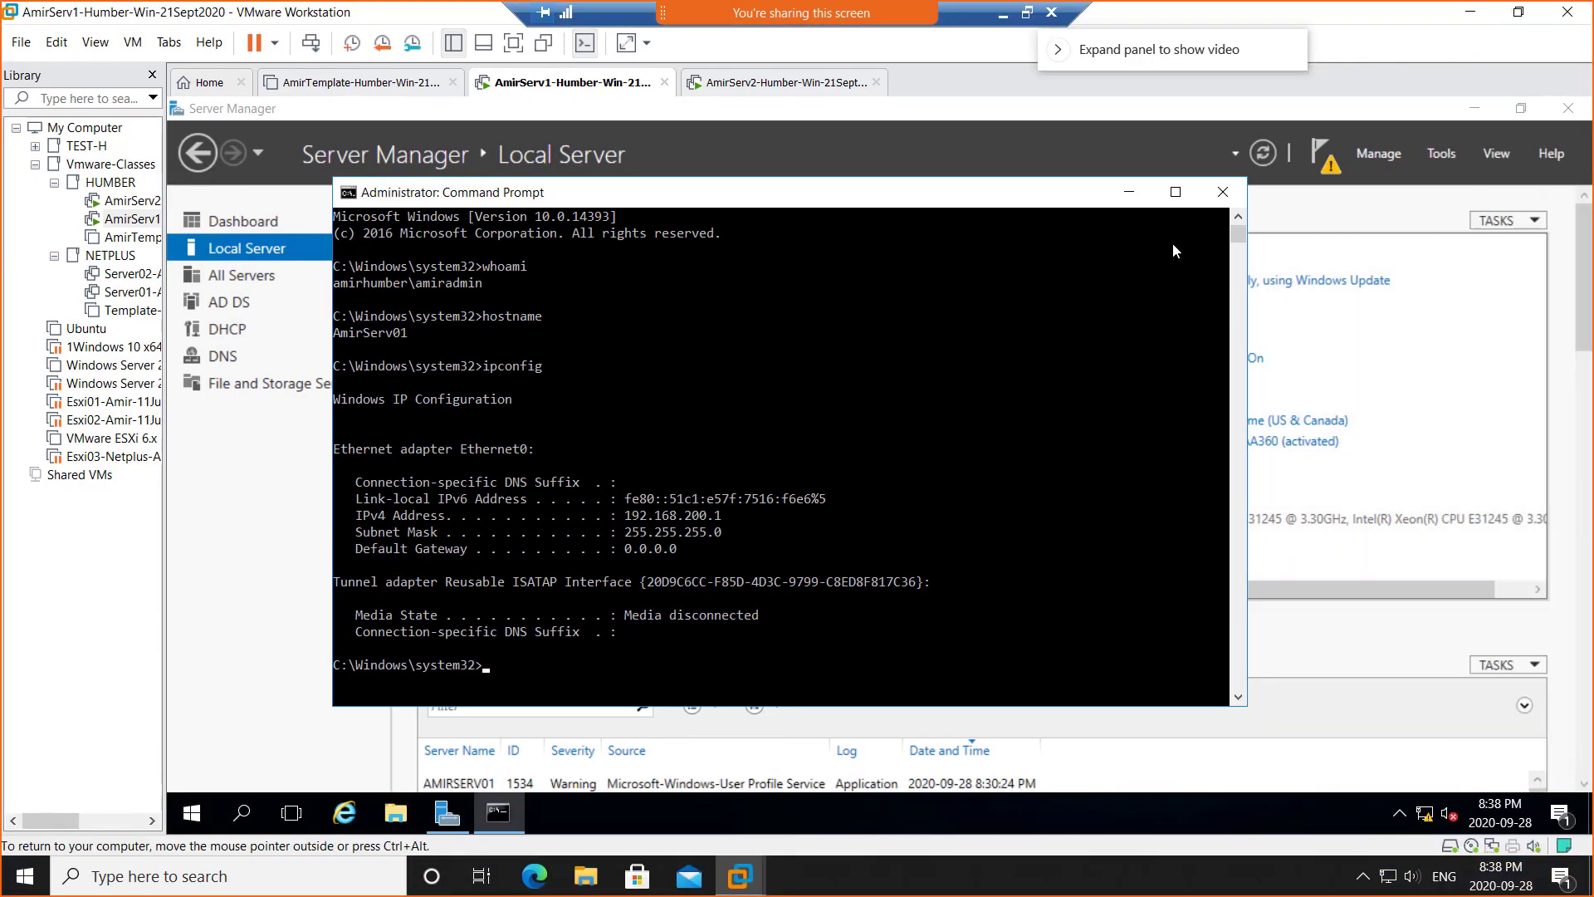
- Complete the DHCP post-deployment configuration, authorizing the DHCP server in AD DS with the current user's credentials
{"action": "left_click", "coordinate": [1133, 199]}
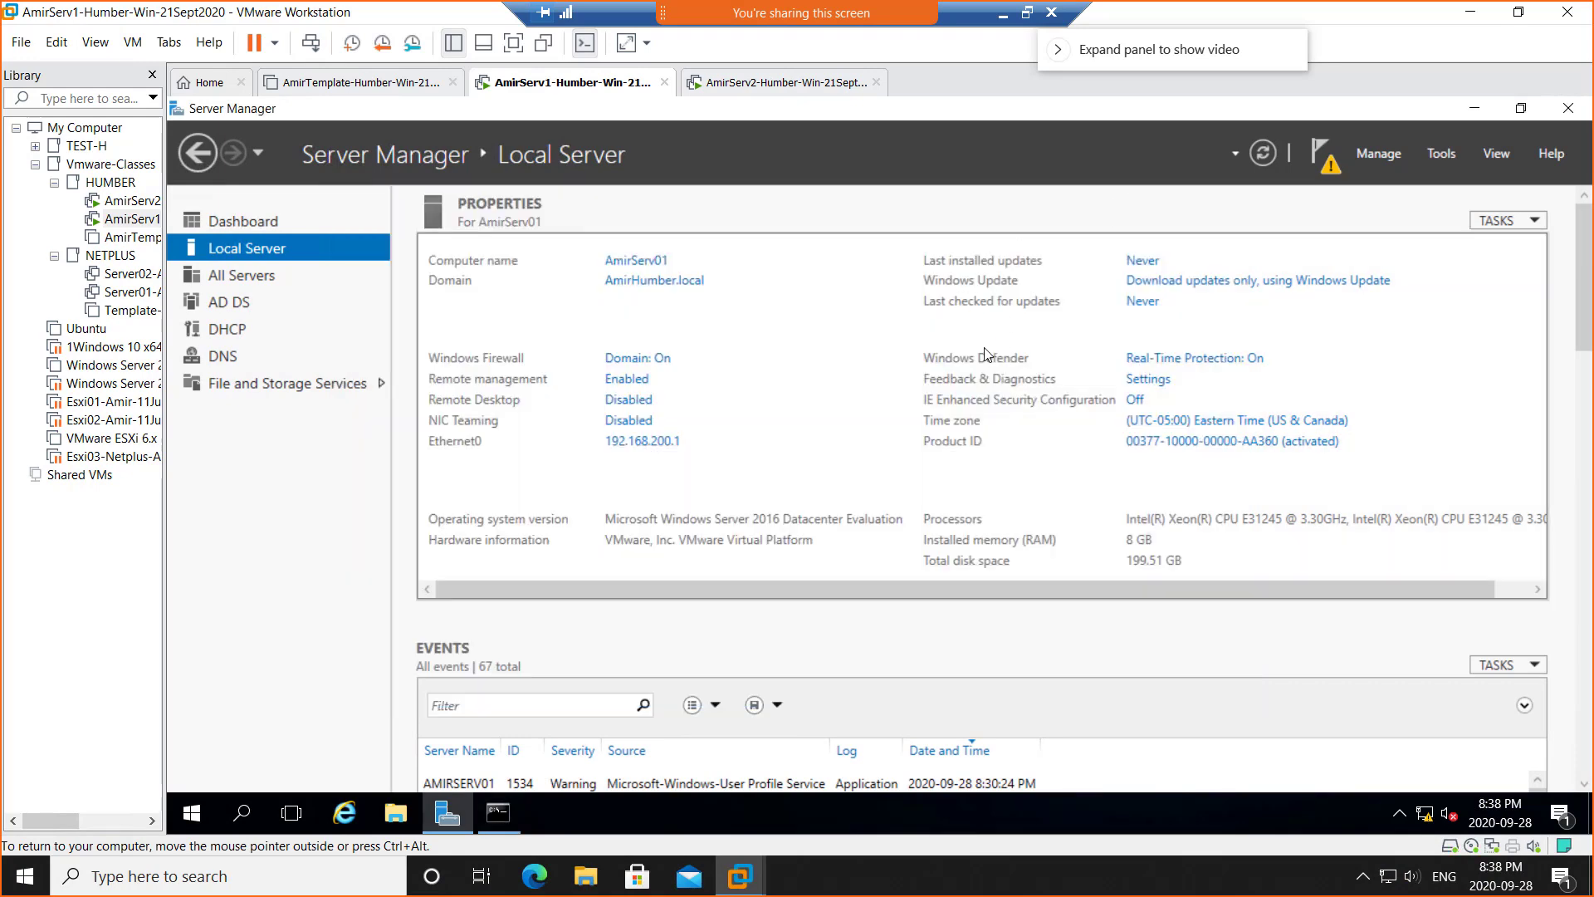
{"action": "left_click", "coordinate": [505, 814]}
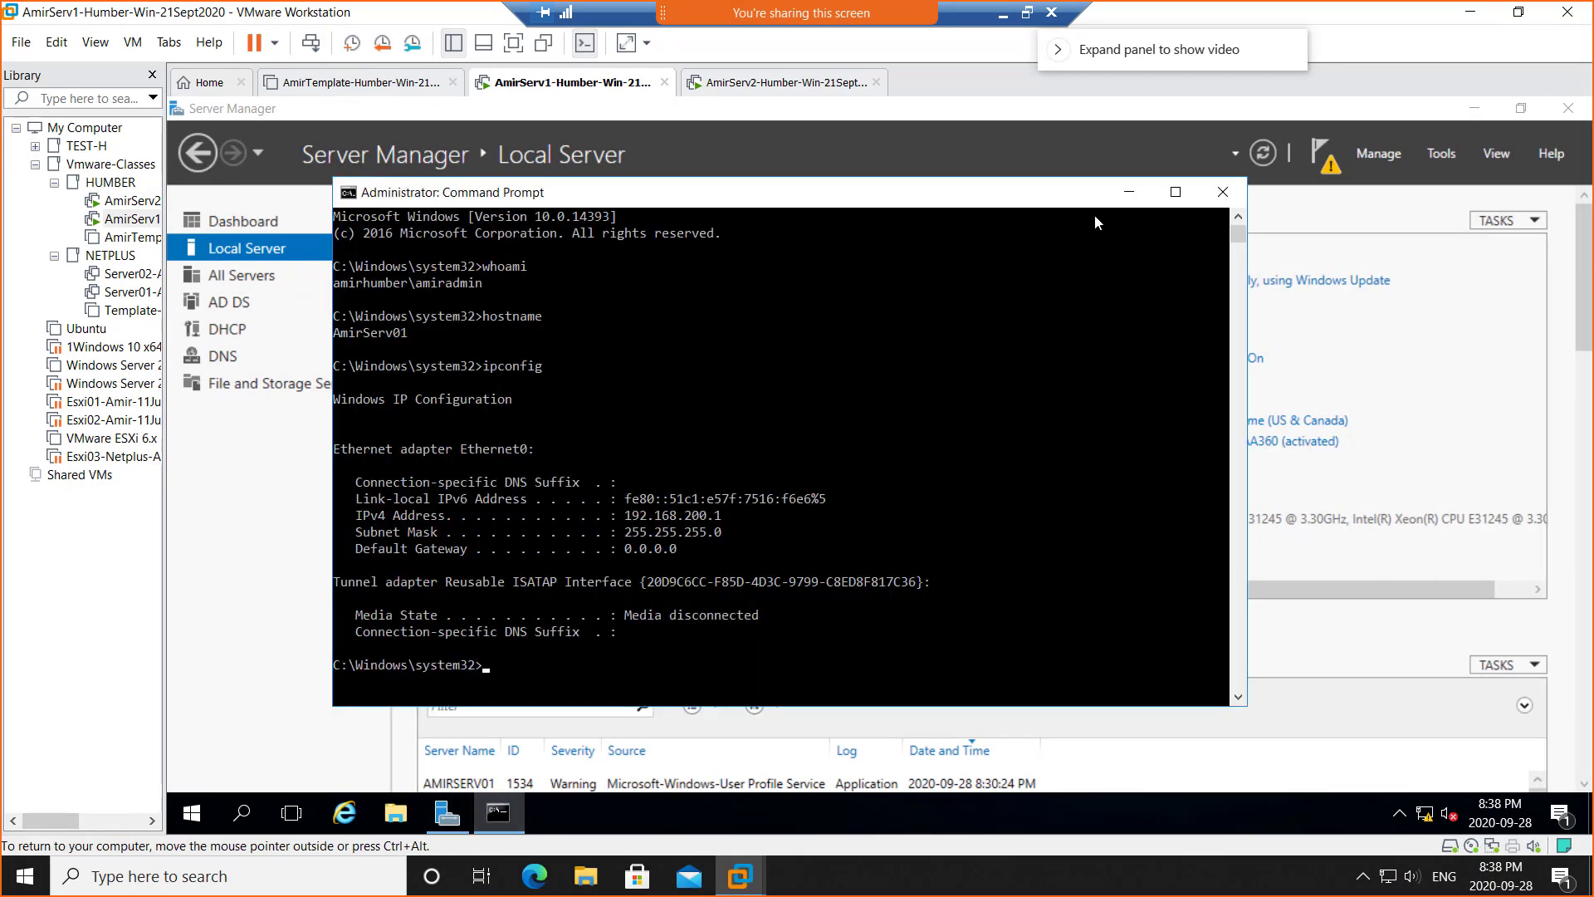
{"action": "left_click", "coordinate": [1127, 198]}
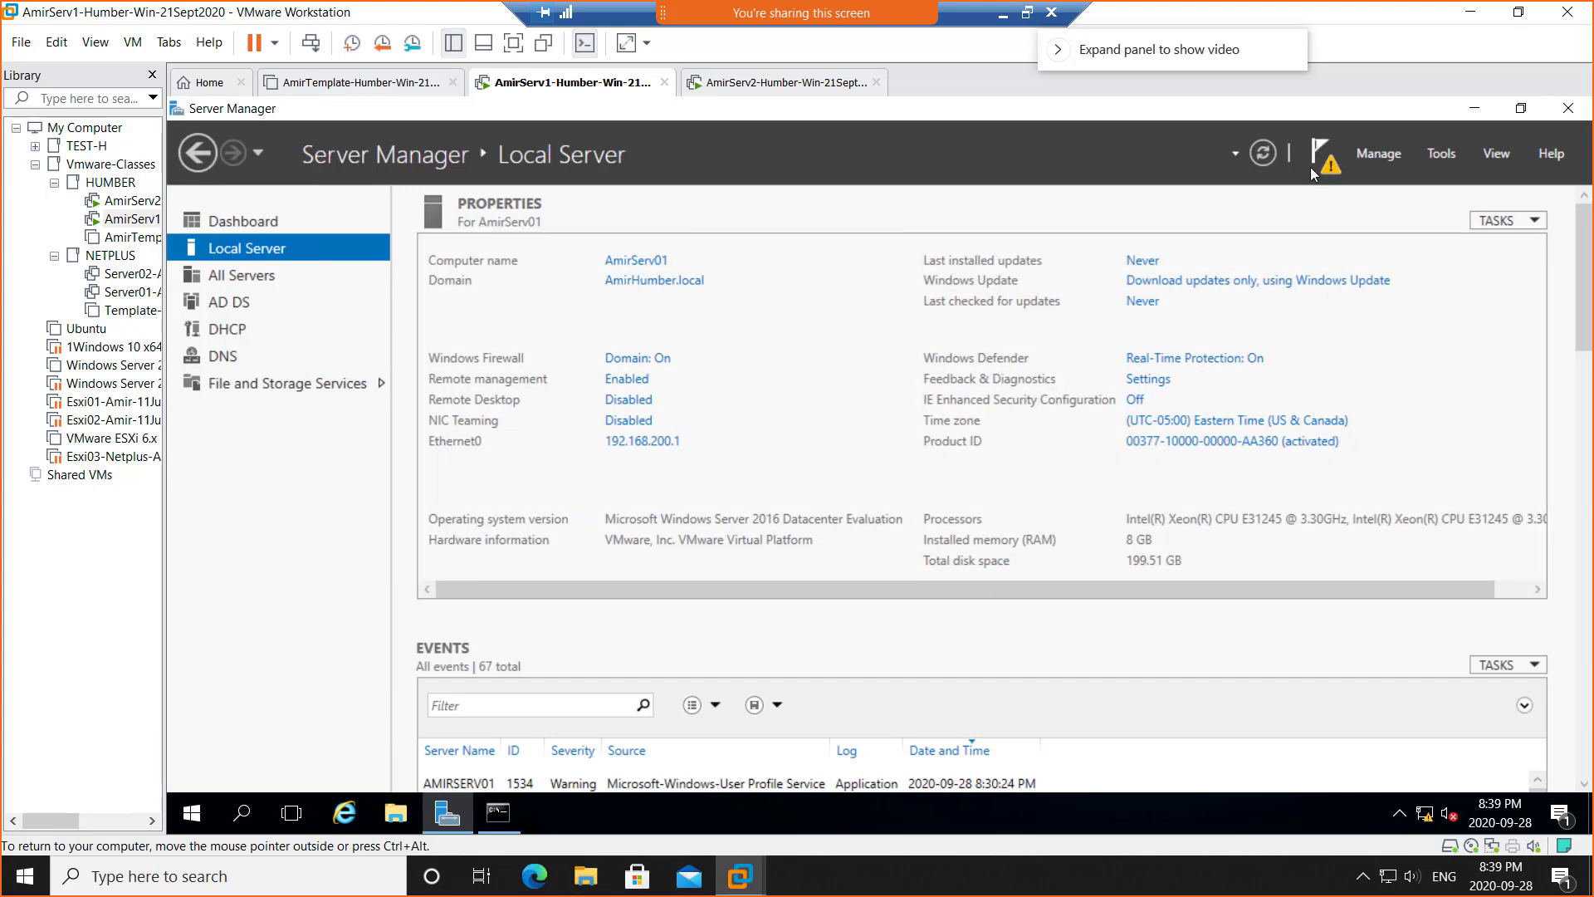
{"action": "left_click", "coordinate": [1334, 167]}
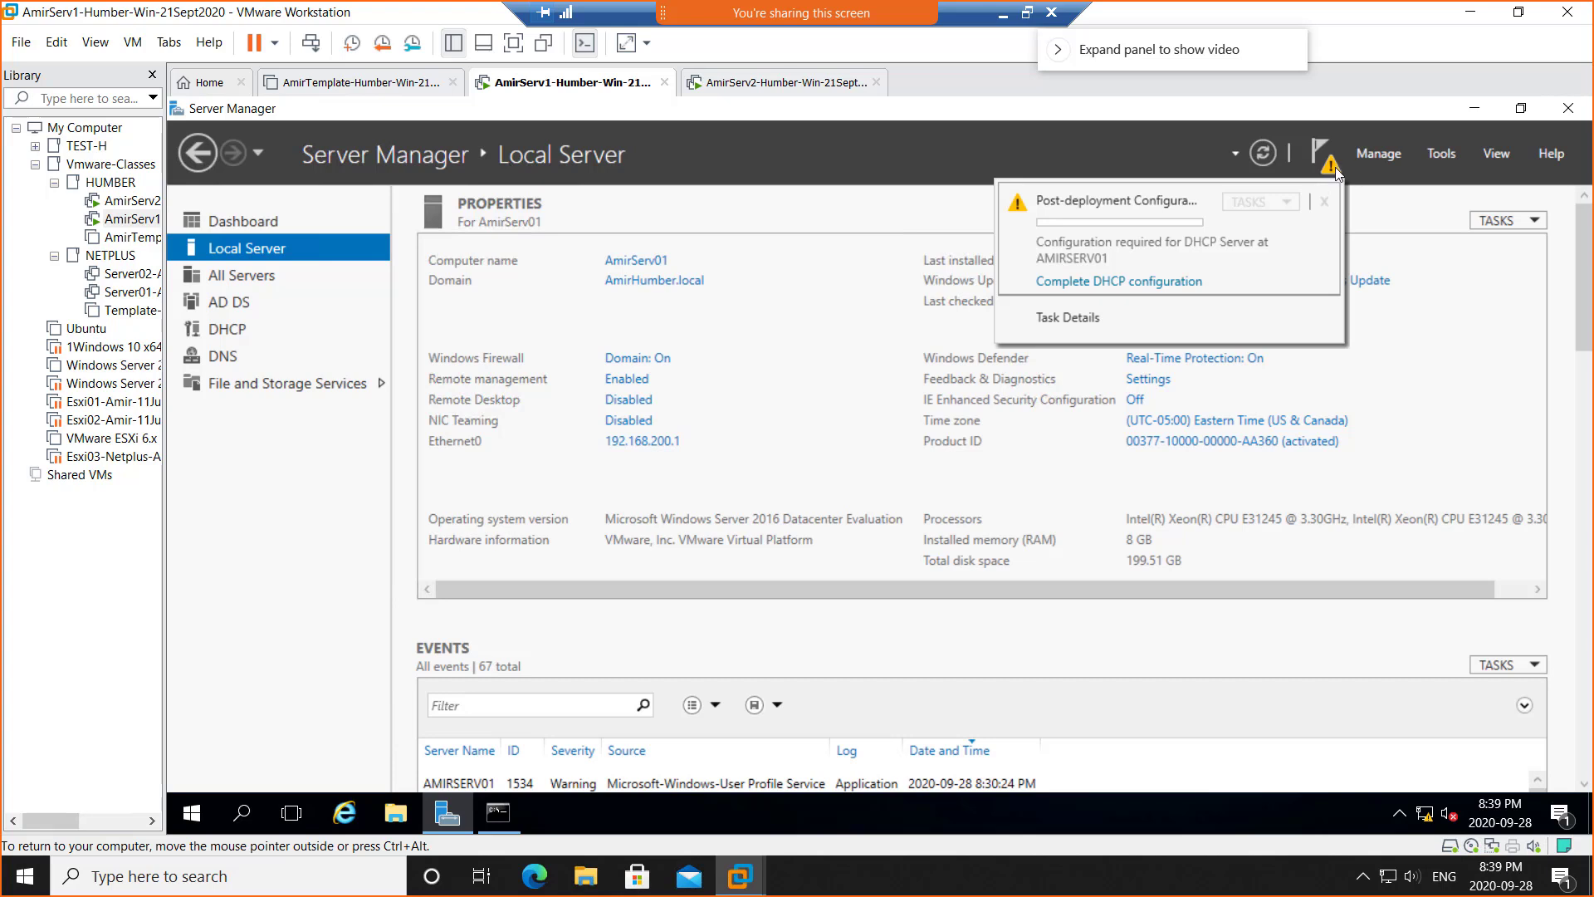
{"action": "left_click", "coordinate": [1109, 281]}
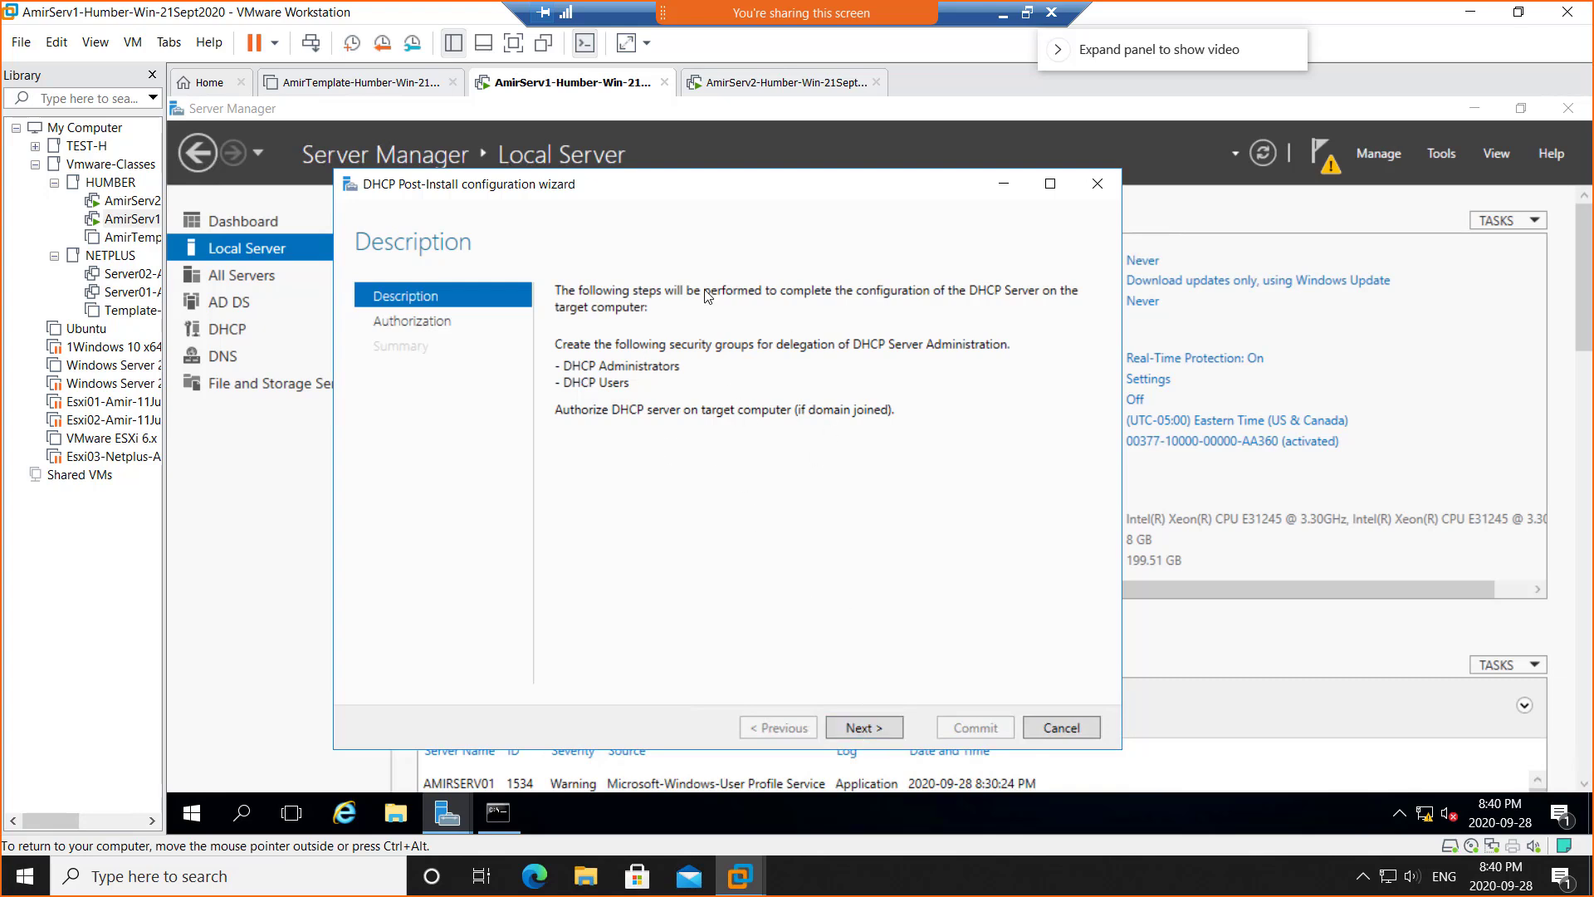
{"action": "left_click", "coordinate": [863, 728]}
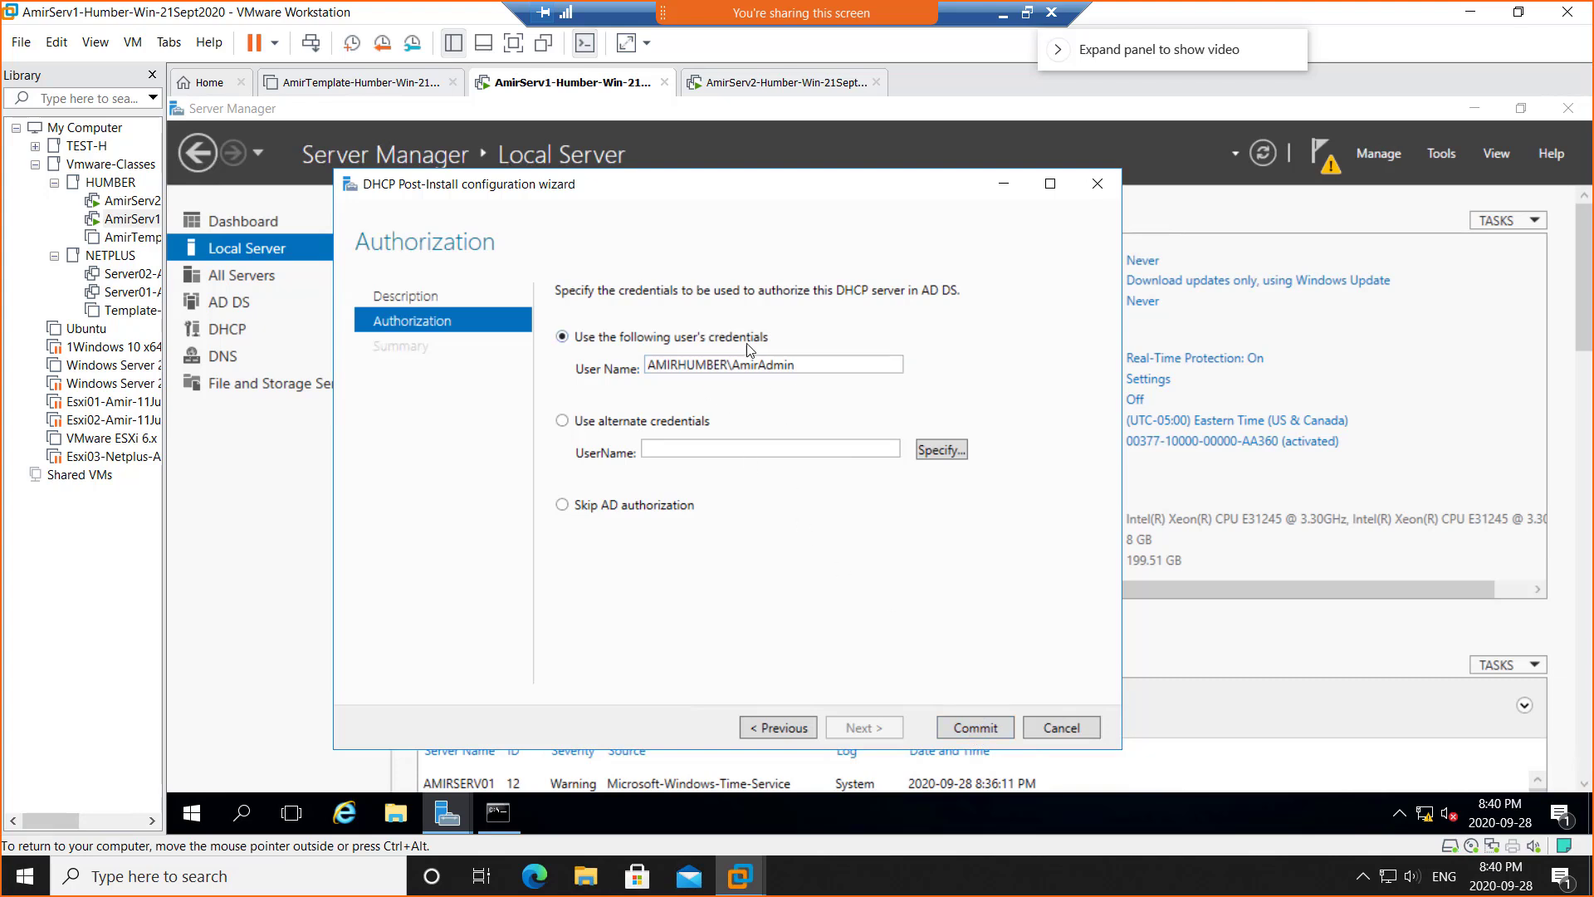
{"action": "left_click", "coordinate": [974, 728]}
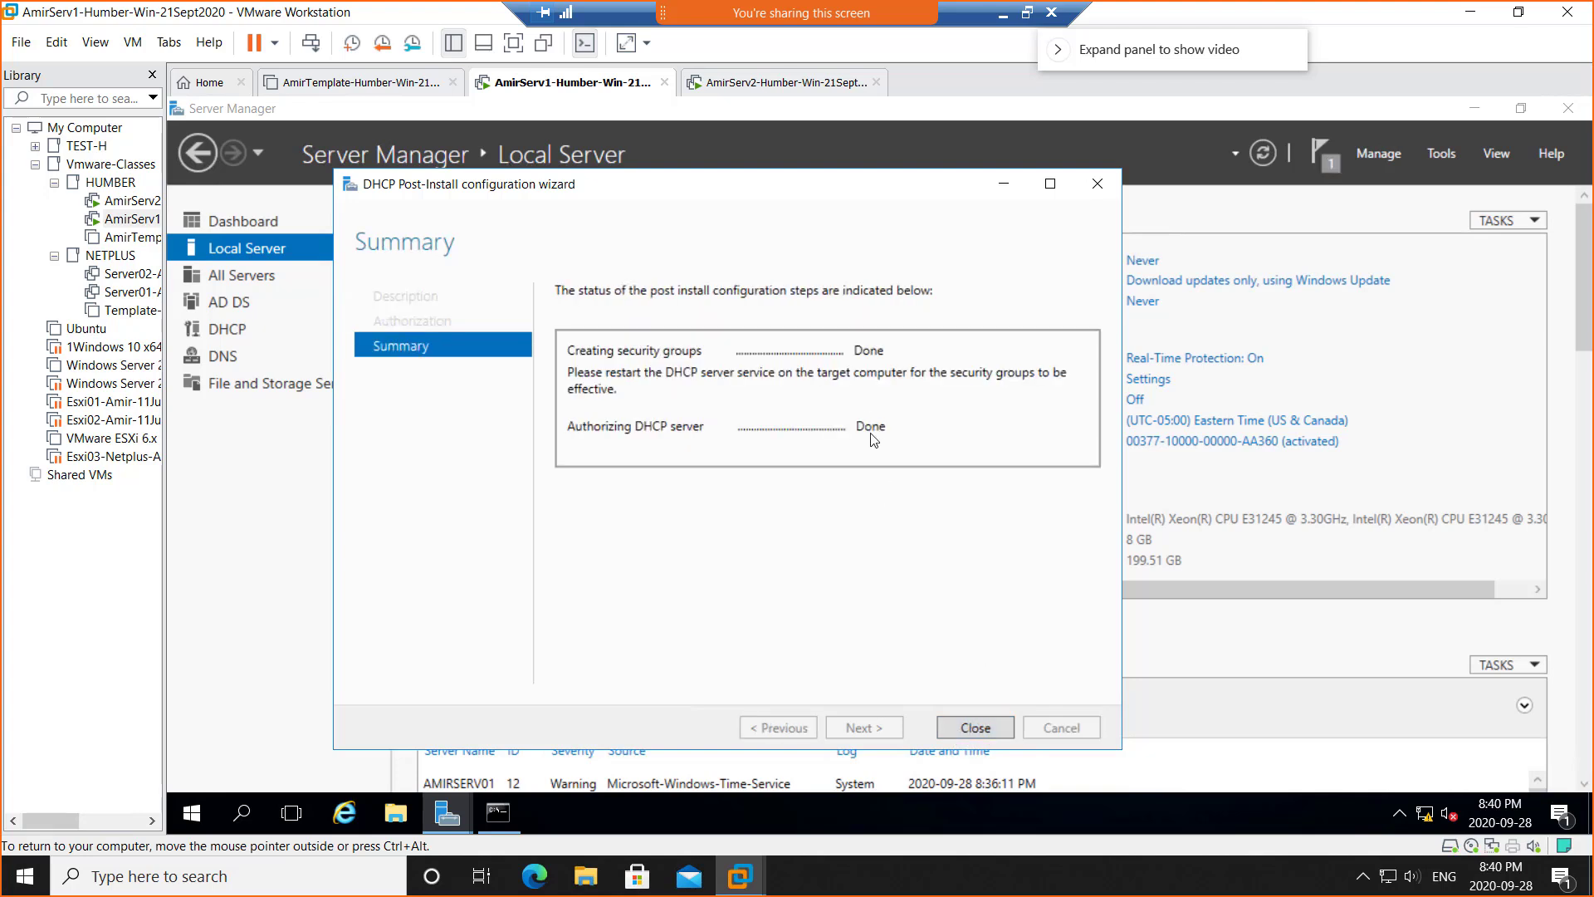
{"action": "left_click", "coordinate": [984, 730]}
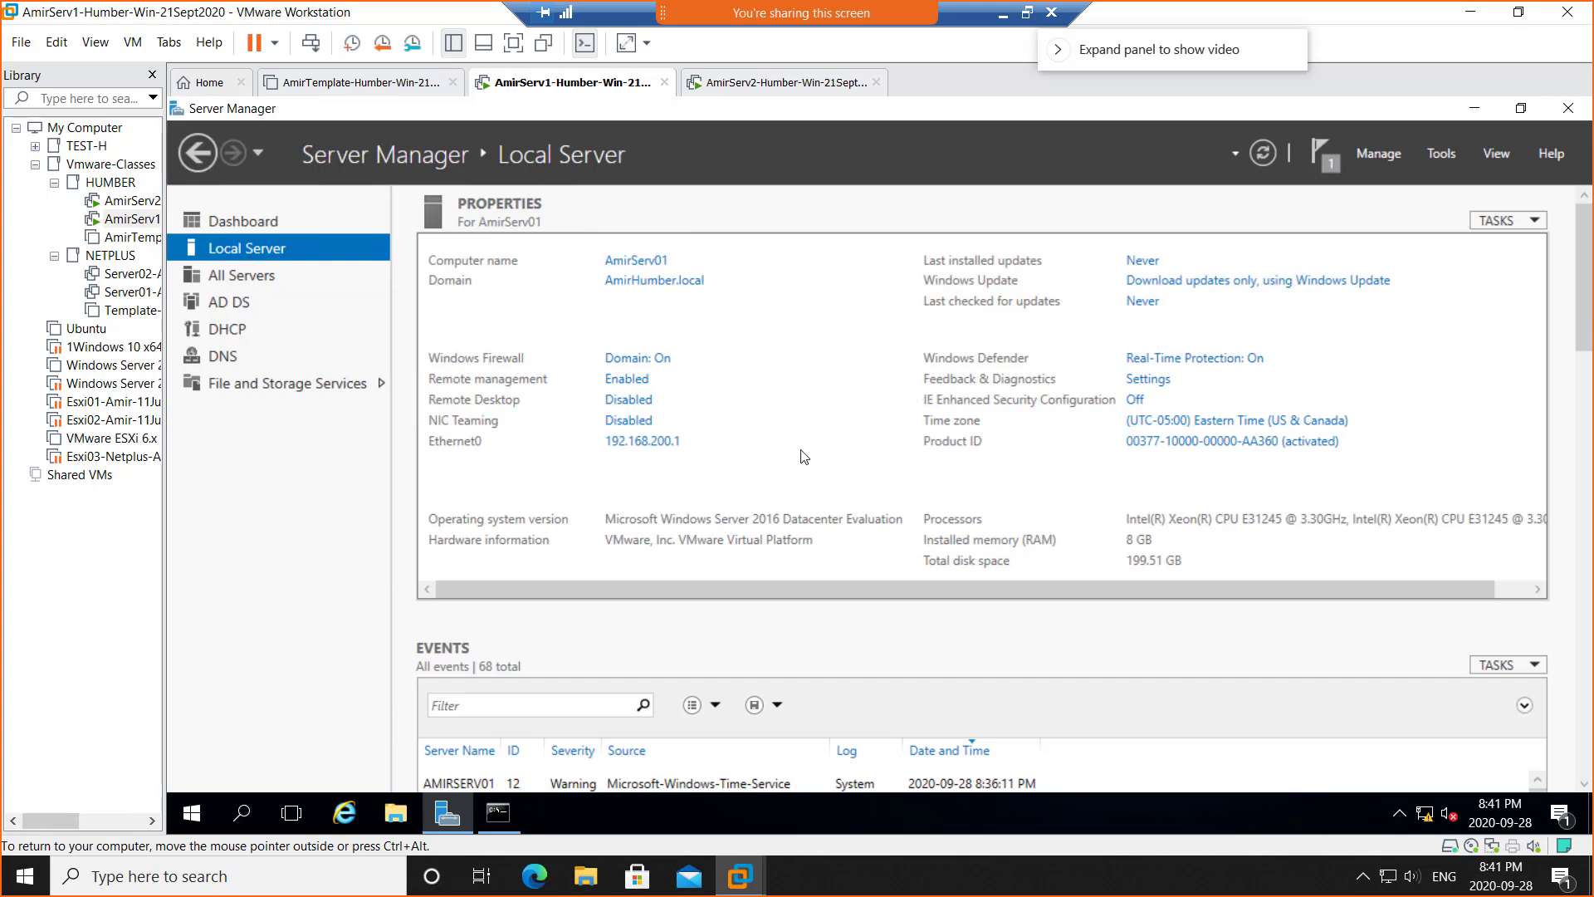
- Review the Paint diagram of the two servers' roles, then return to the full-screen VM
{"action": "left_click", "coordinate": [1028, 13]}
{"action": "mouse_move", "coordinate": [939, 876]}
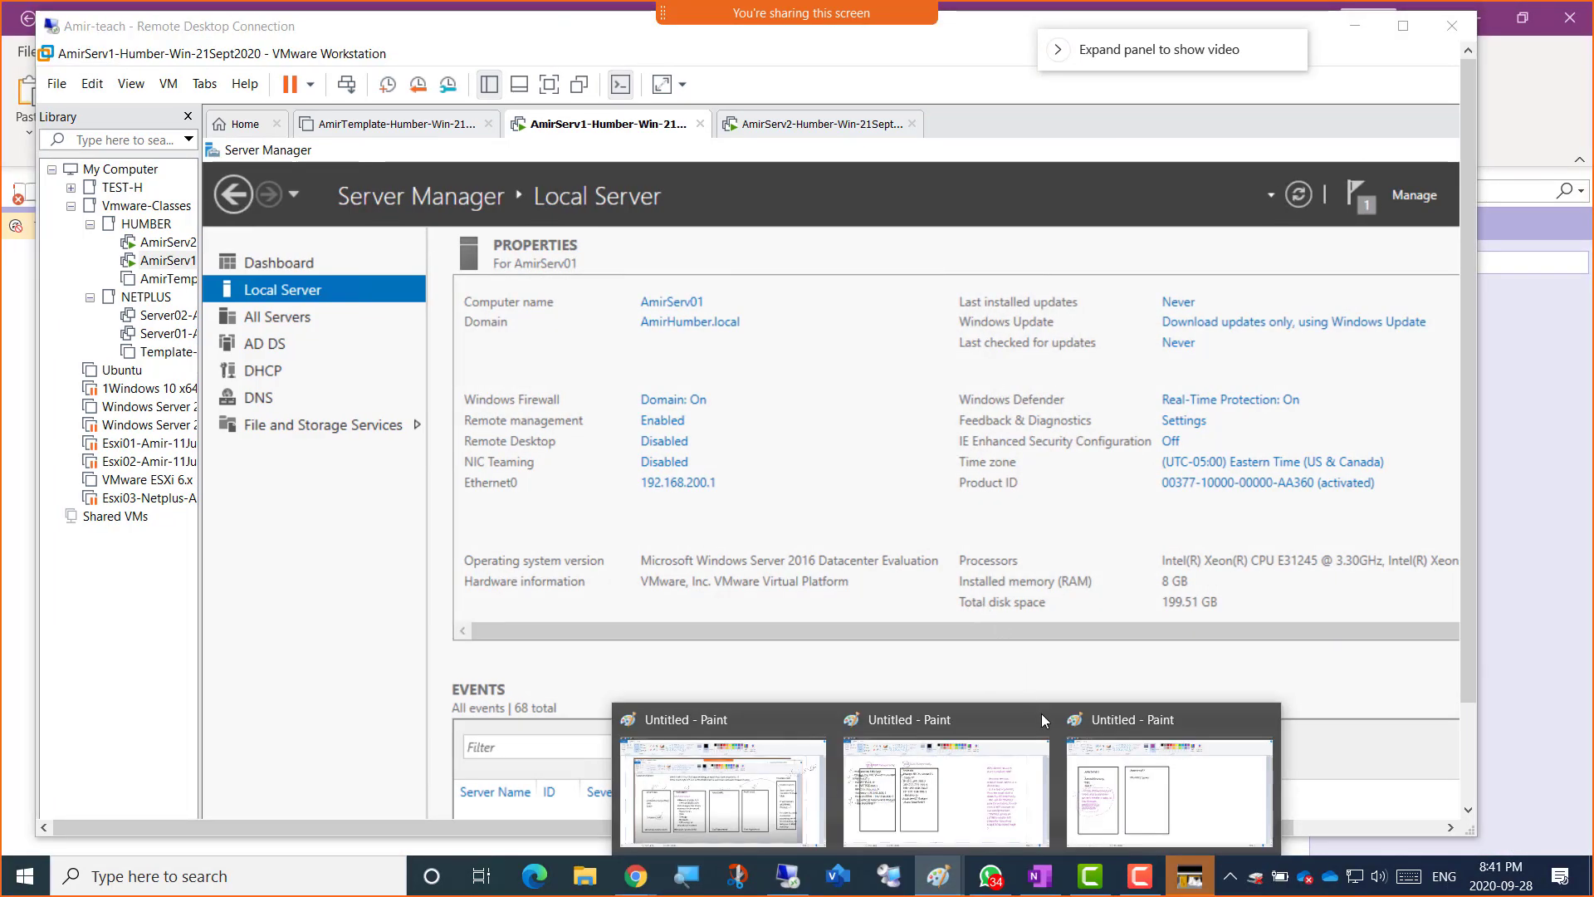
{"action": "left_click", "coordinate": [1143, 818]}
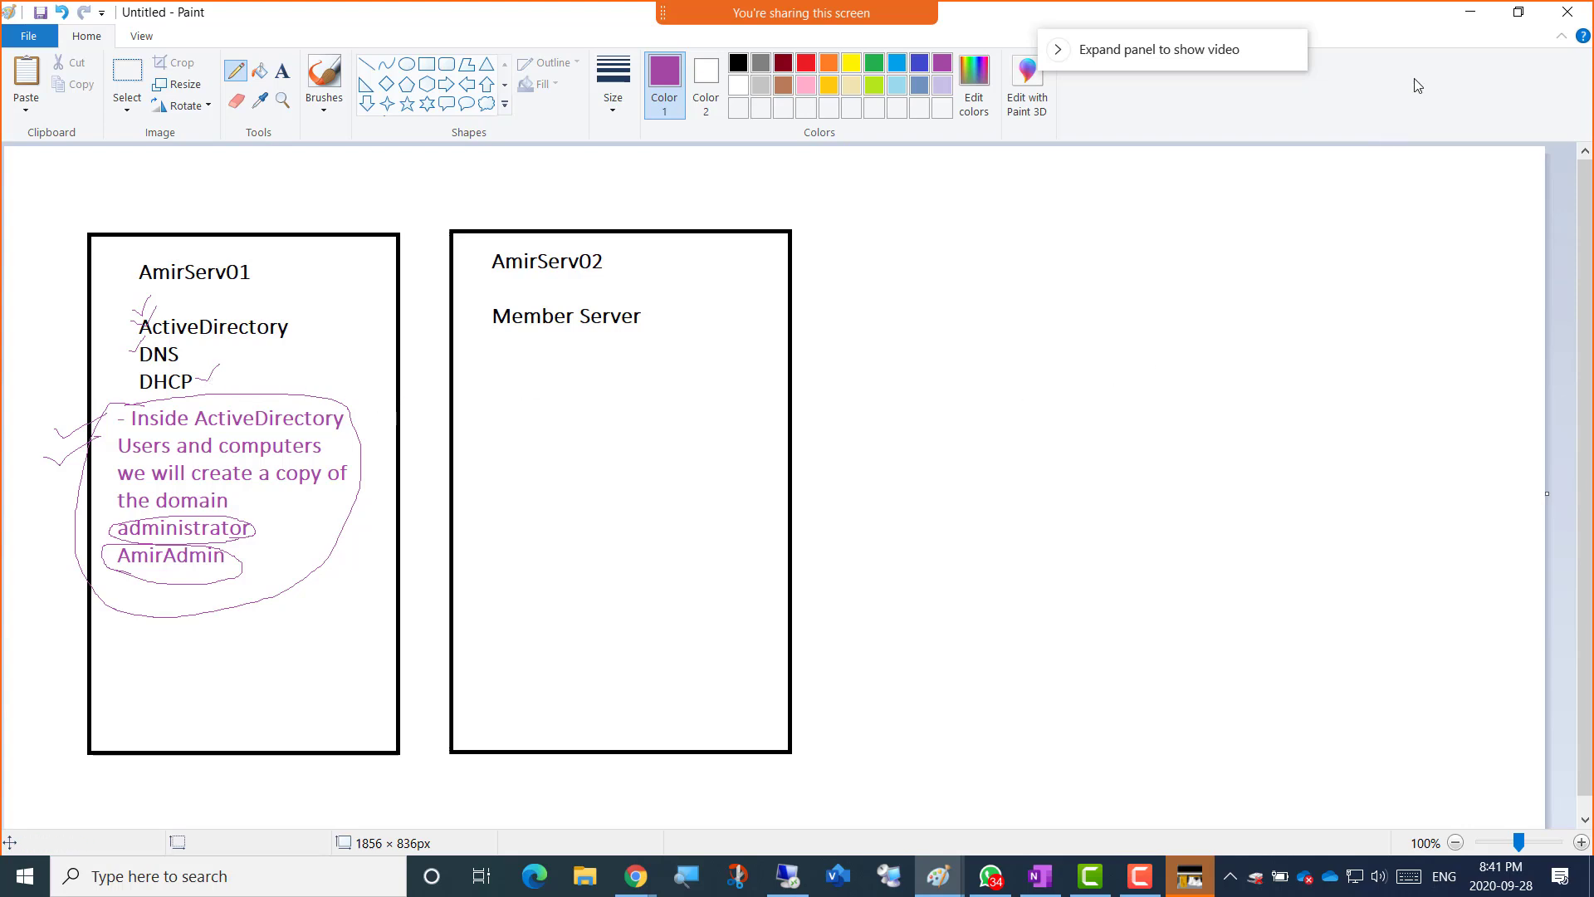
{"action": "left_click", "coordinate": [1469, 16]}
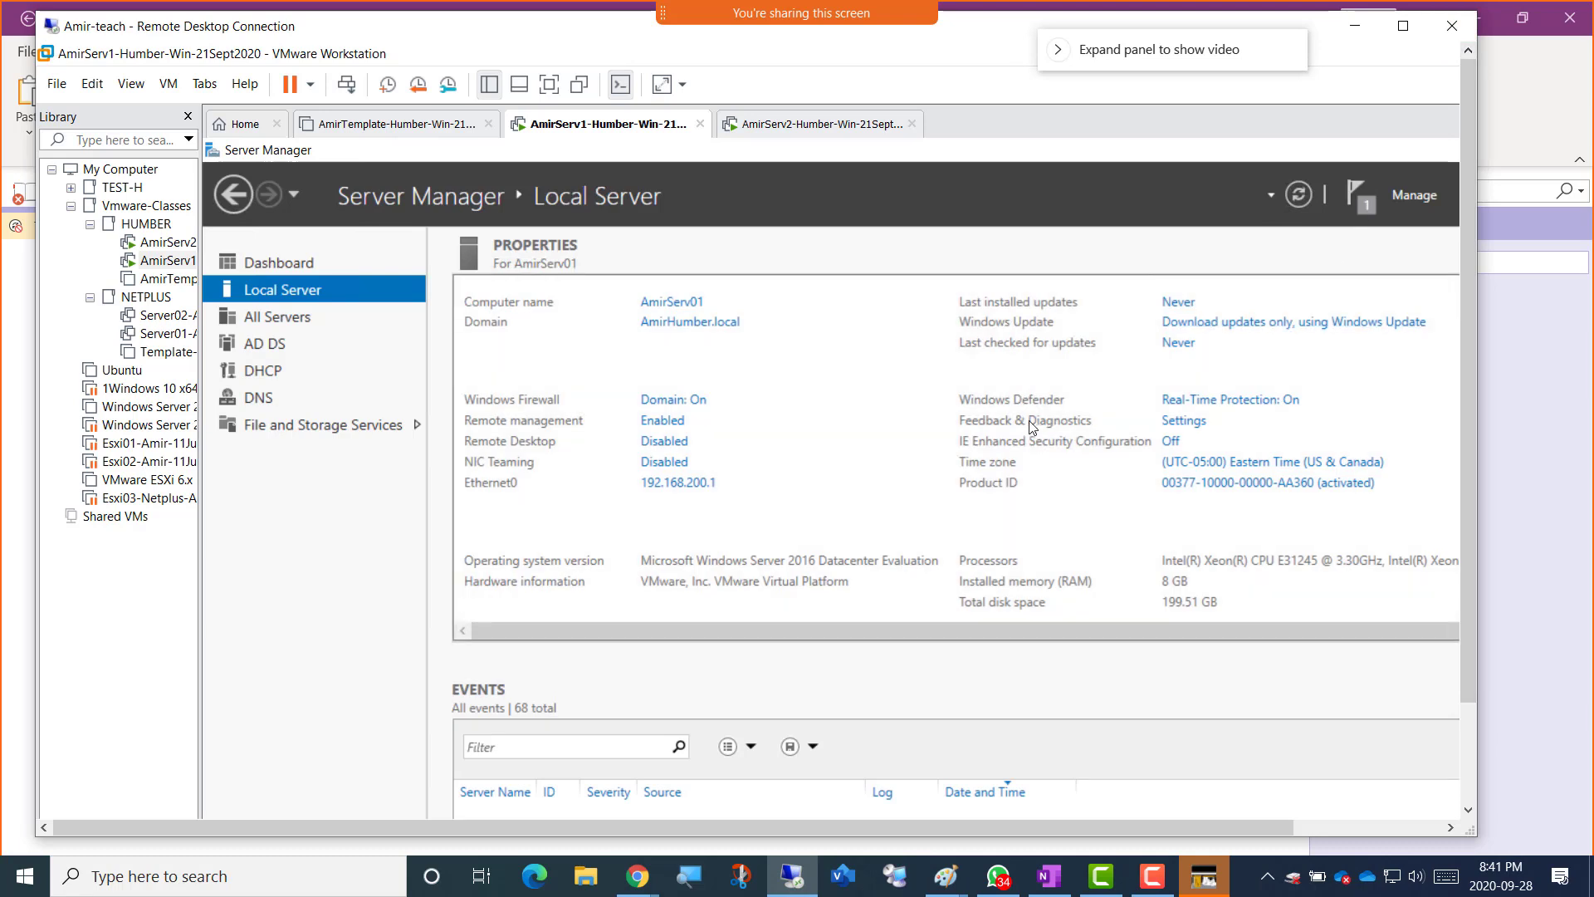
{"action": "left_click", "coordinate": [1403, 26]}
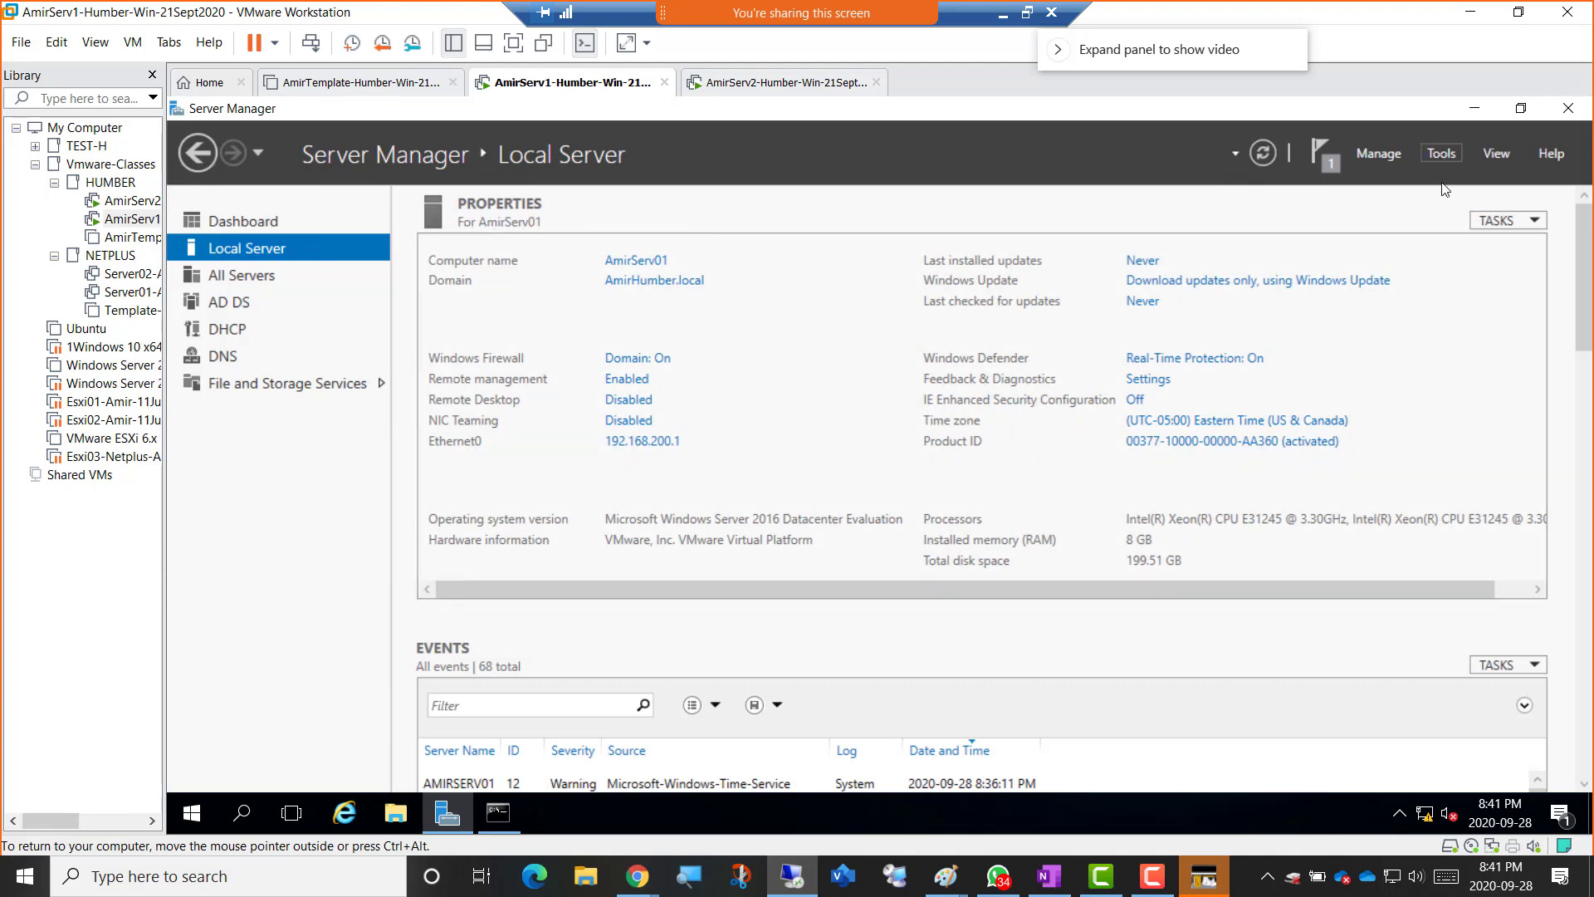
- Open the DHCP console, maximize it and widen the server tree pane
{"action": "left_click", "coordinate": [1443, 156]}
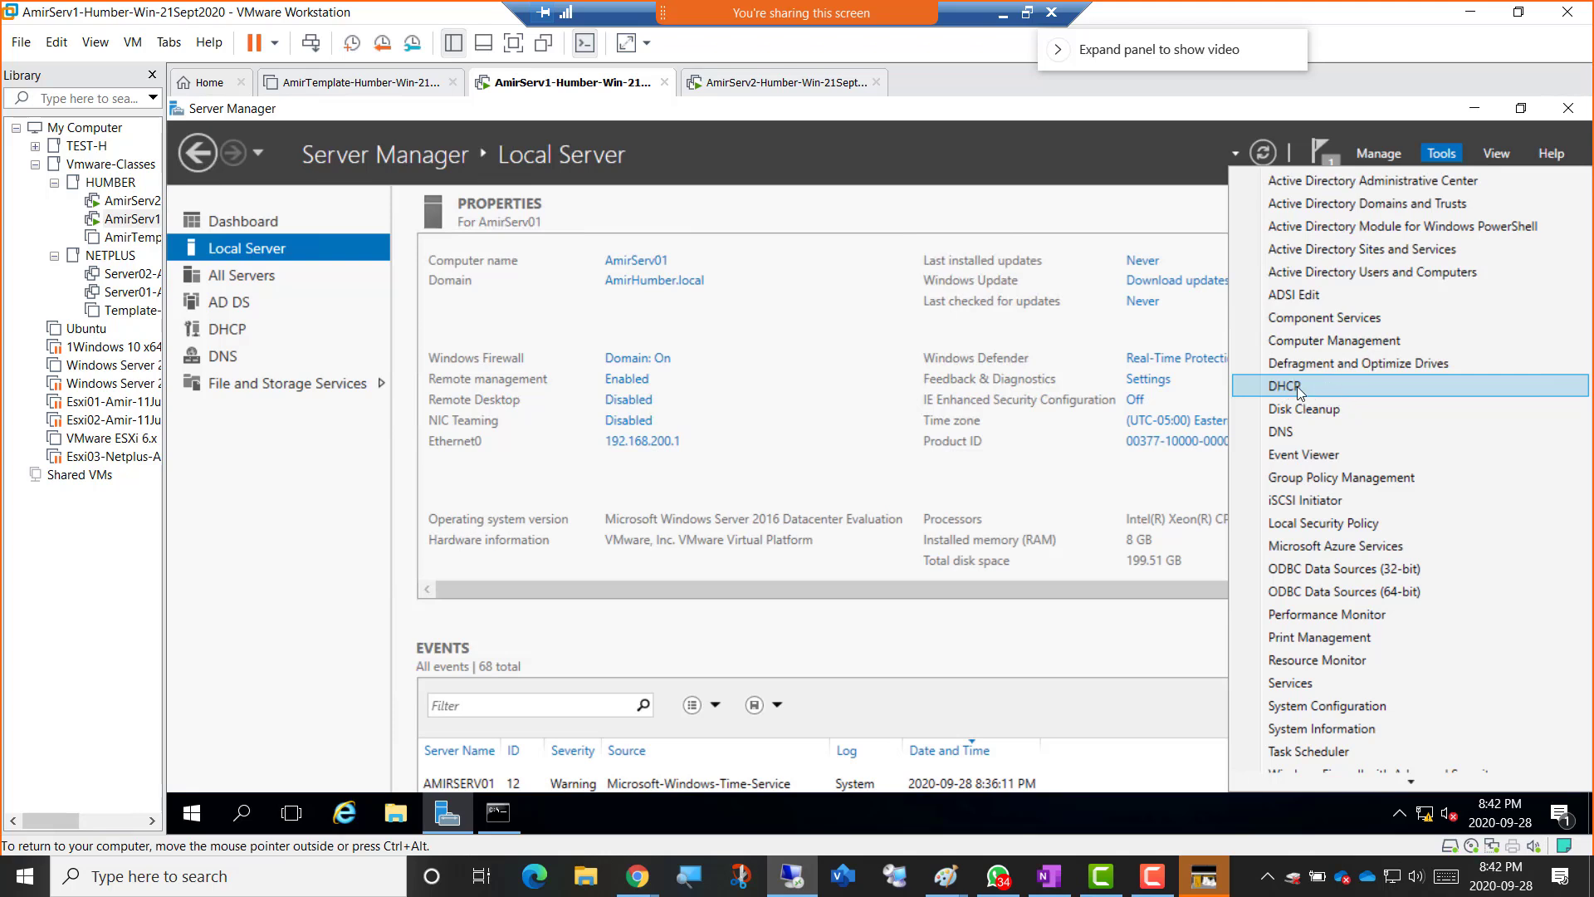
{"action": "left_click", "coordinate": [1323, 385]}
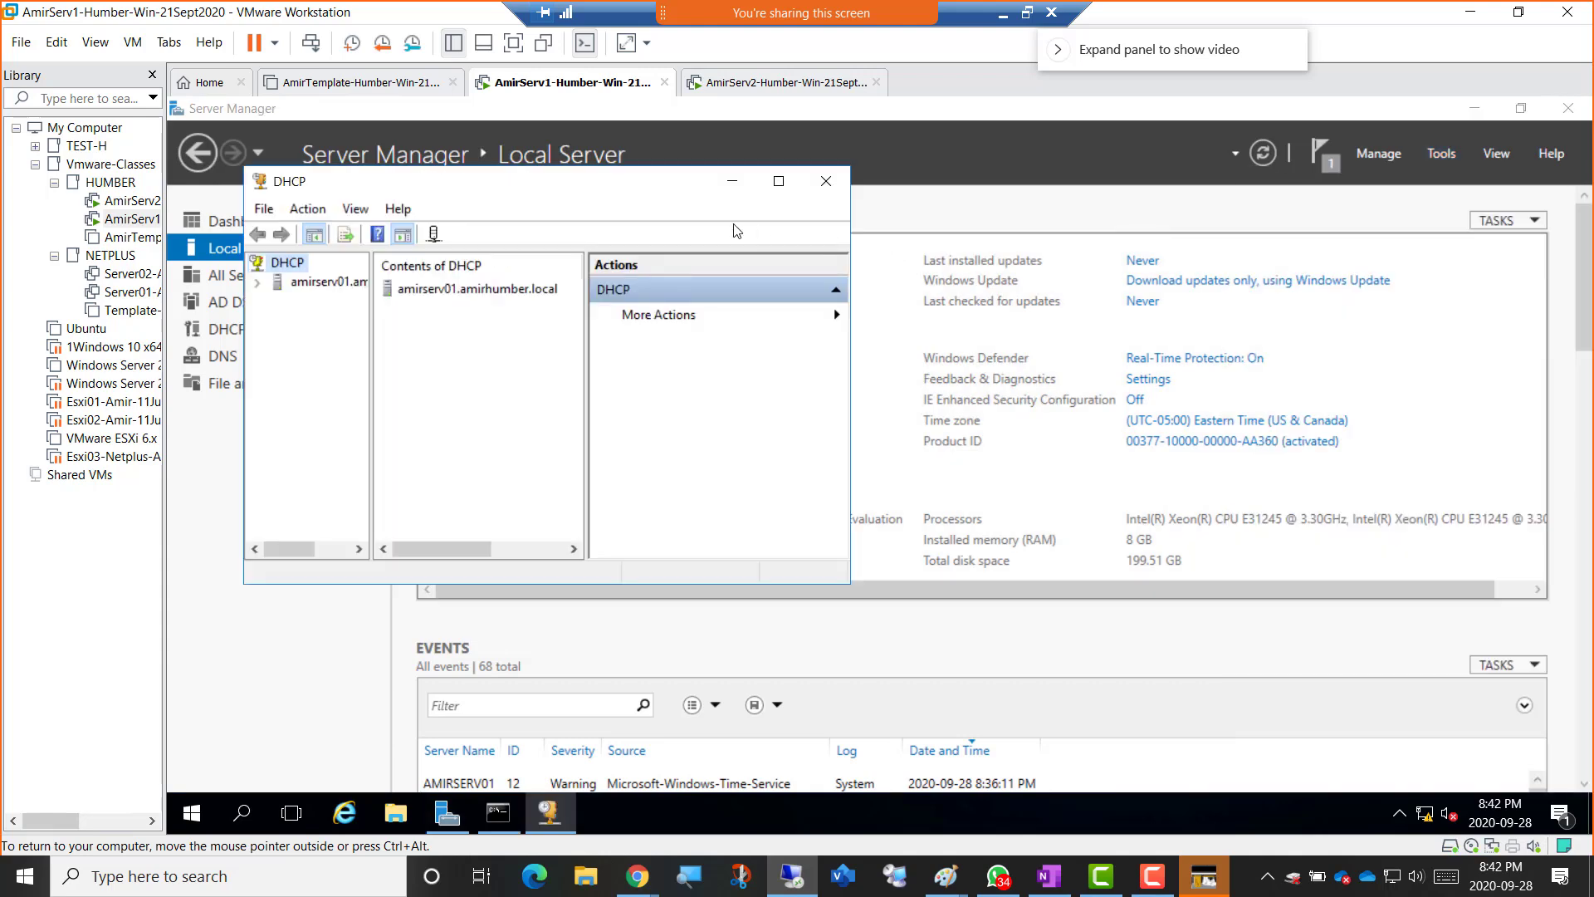
{"action": "left_click", "coordinate": [778, 181]}
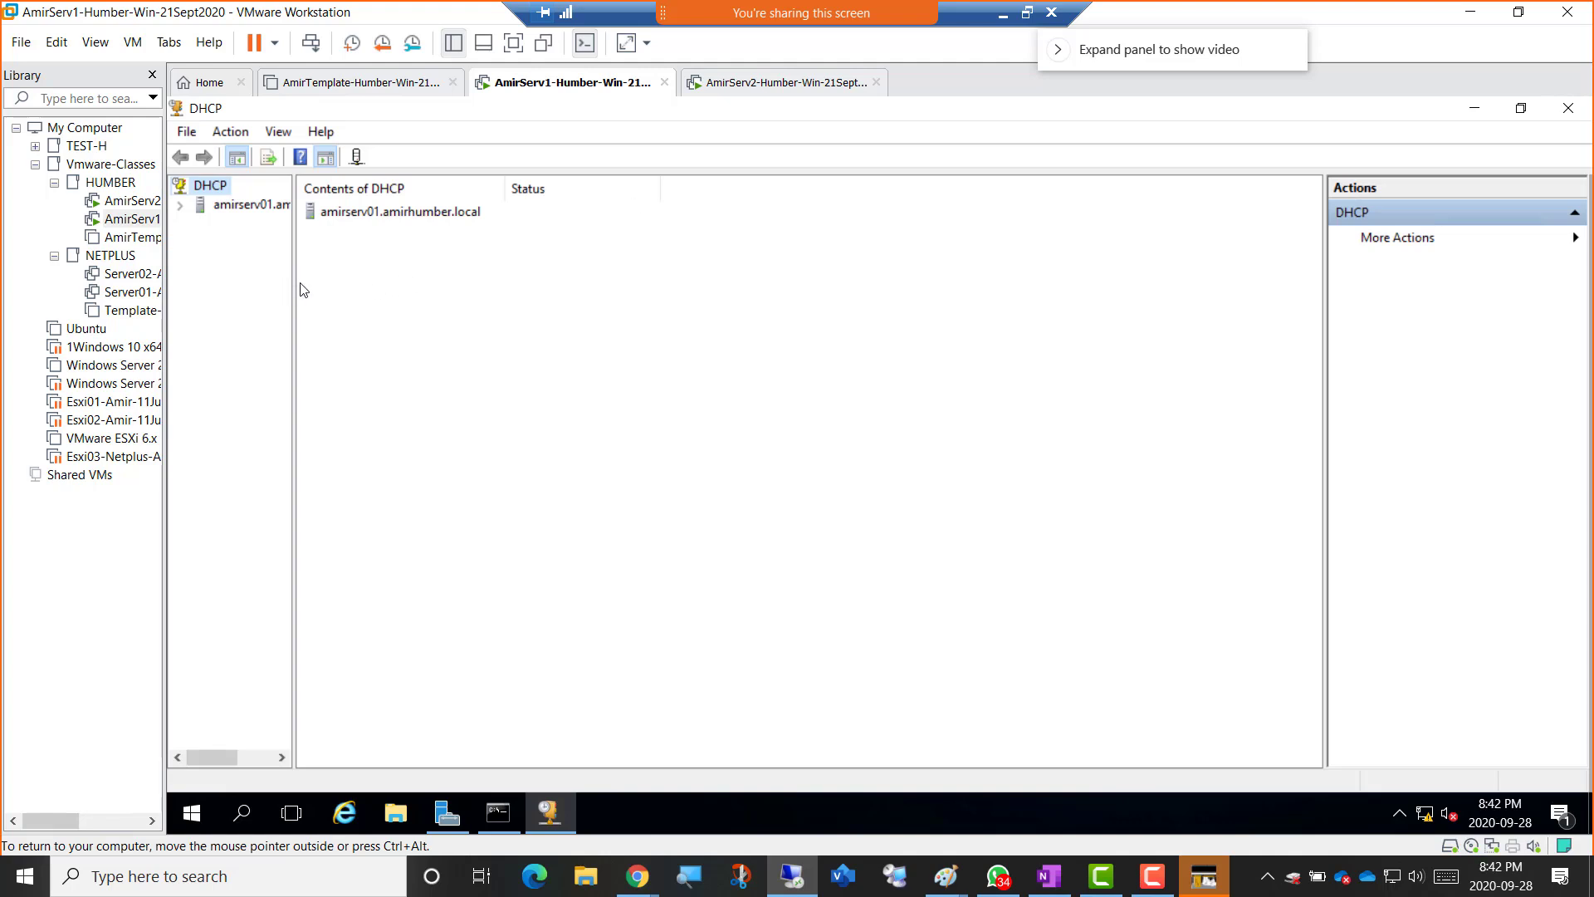
{"action": "left_click_drag", "start_coordinate": [293, 283], "coordinate": [421, 337]}
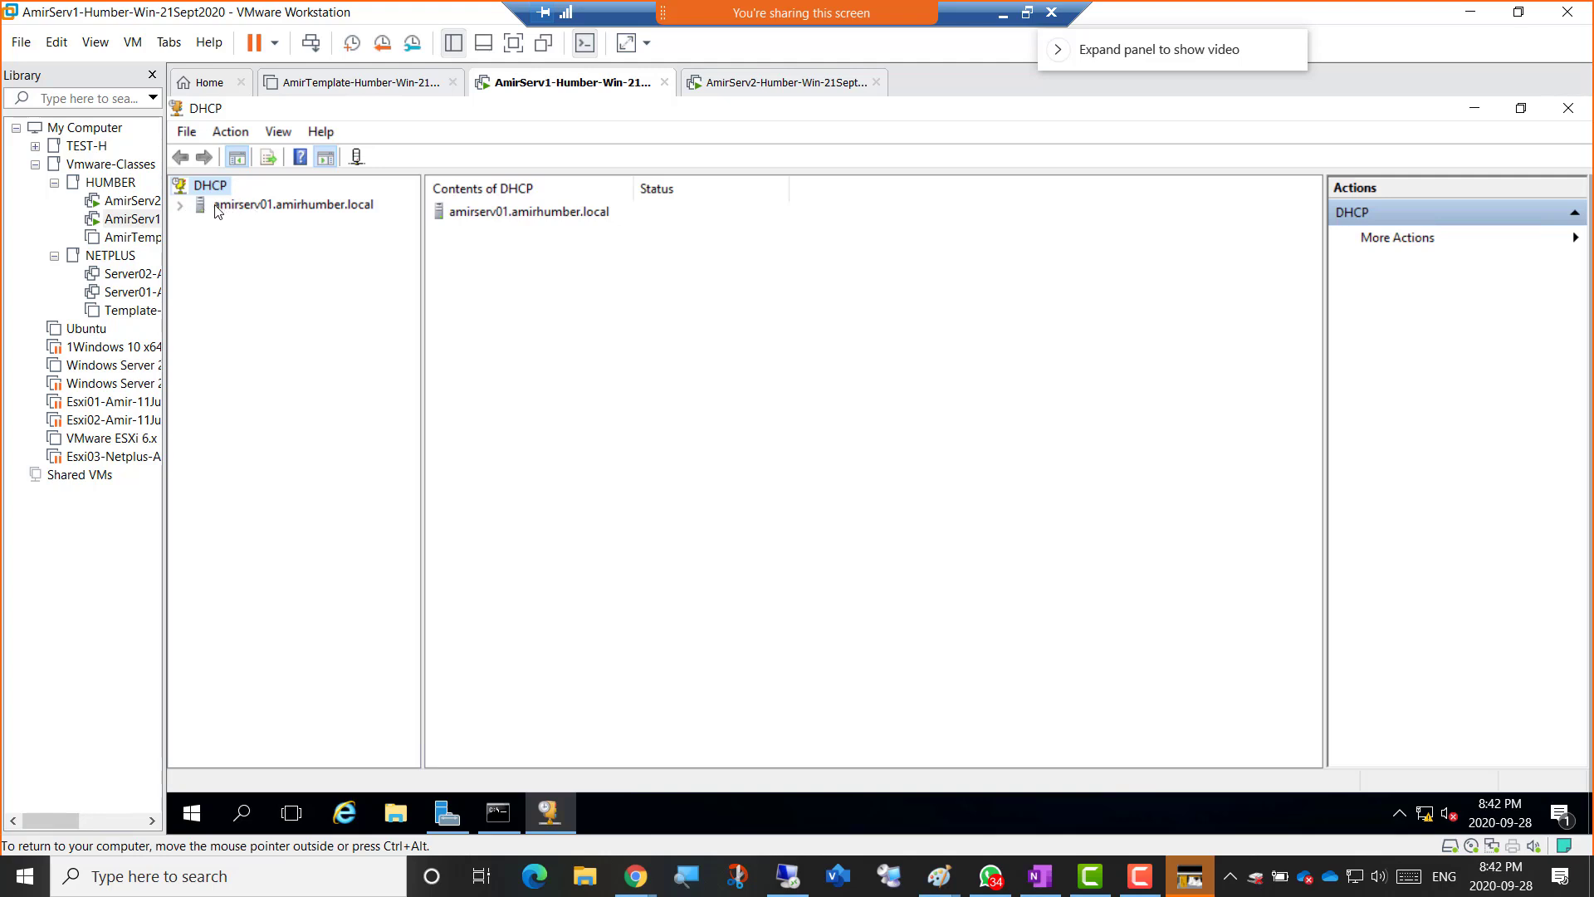
- Expand the server and IPv4 nodes in the DHCP tree and start the New Scope wizard for IPv4
{"action": "left_click", "coordinate": [180, 205]}
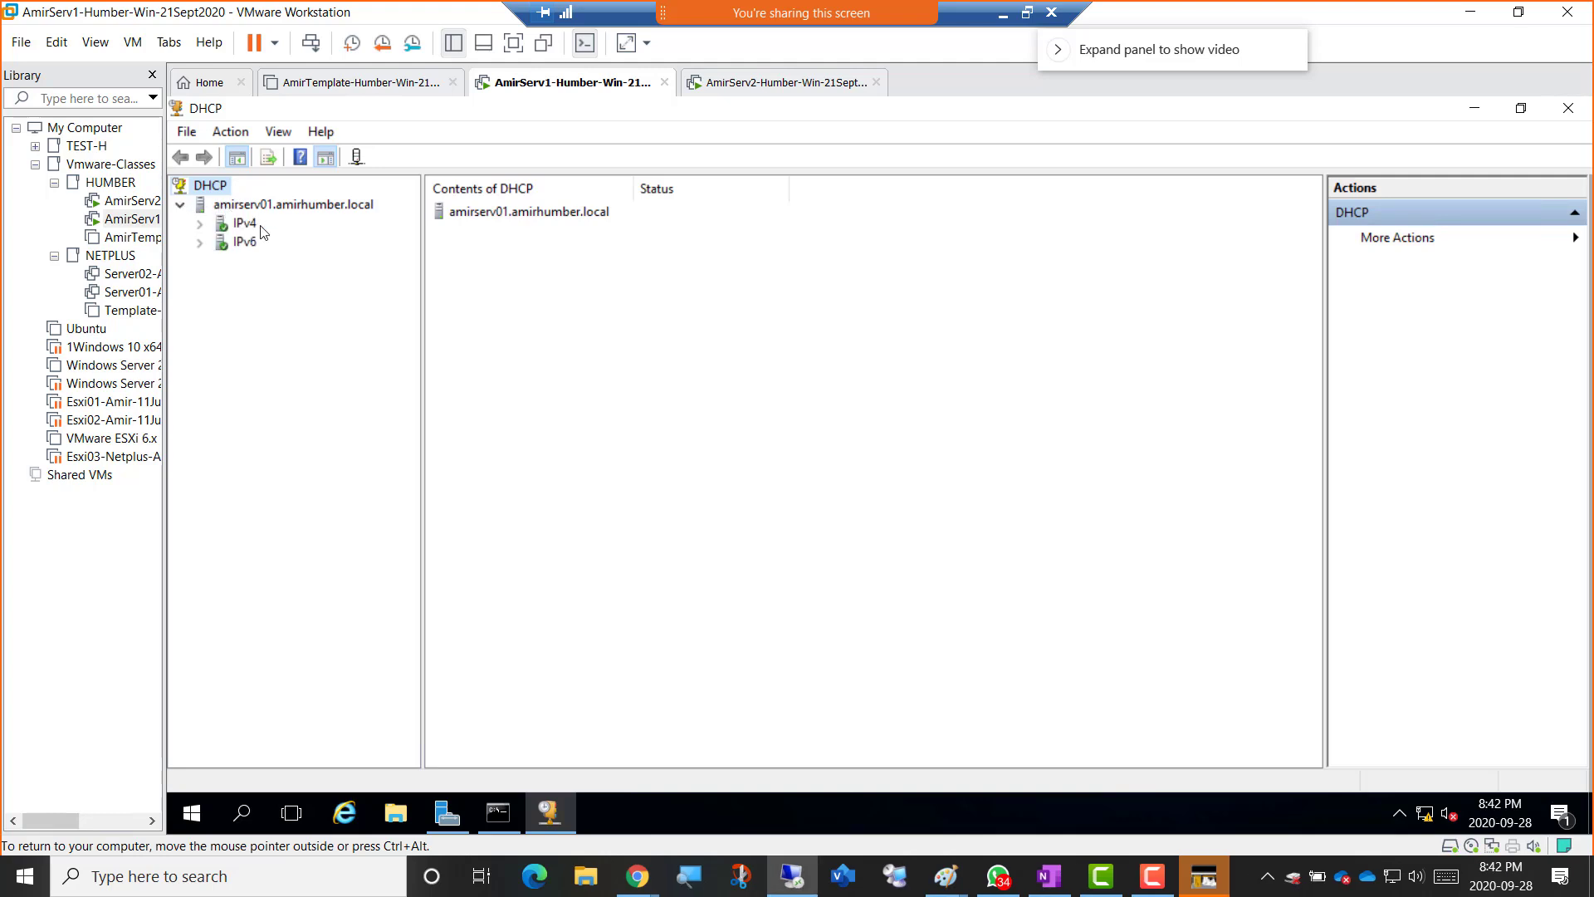
{"action": "left_click", "coordinate": [201, 226]}
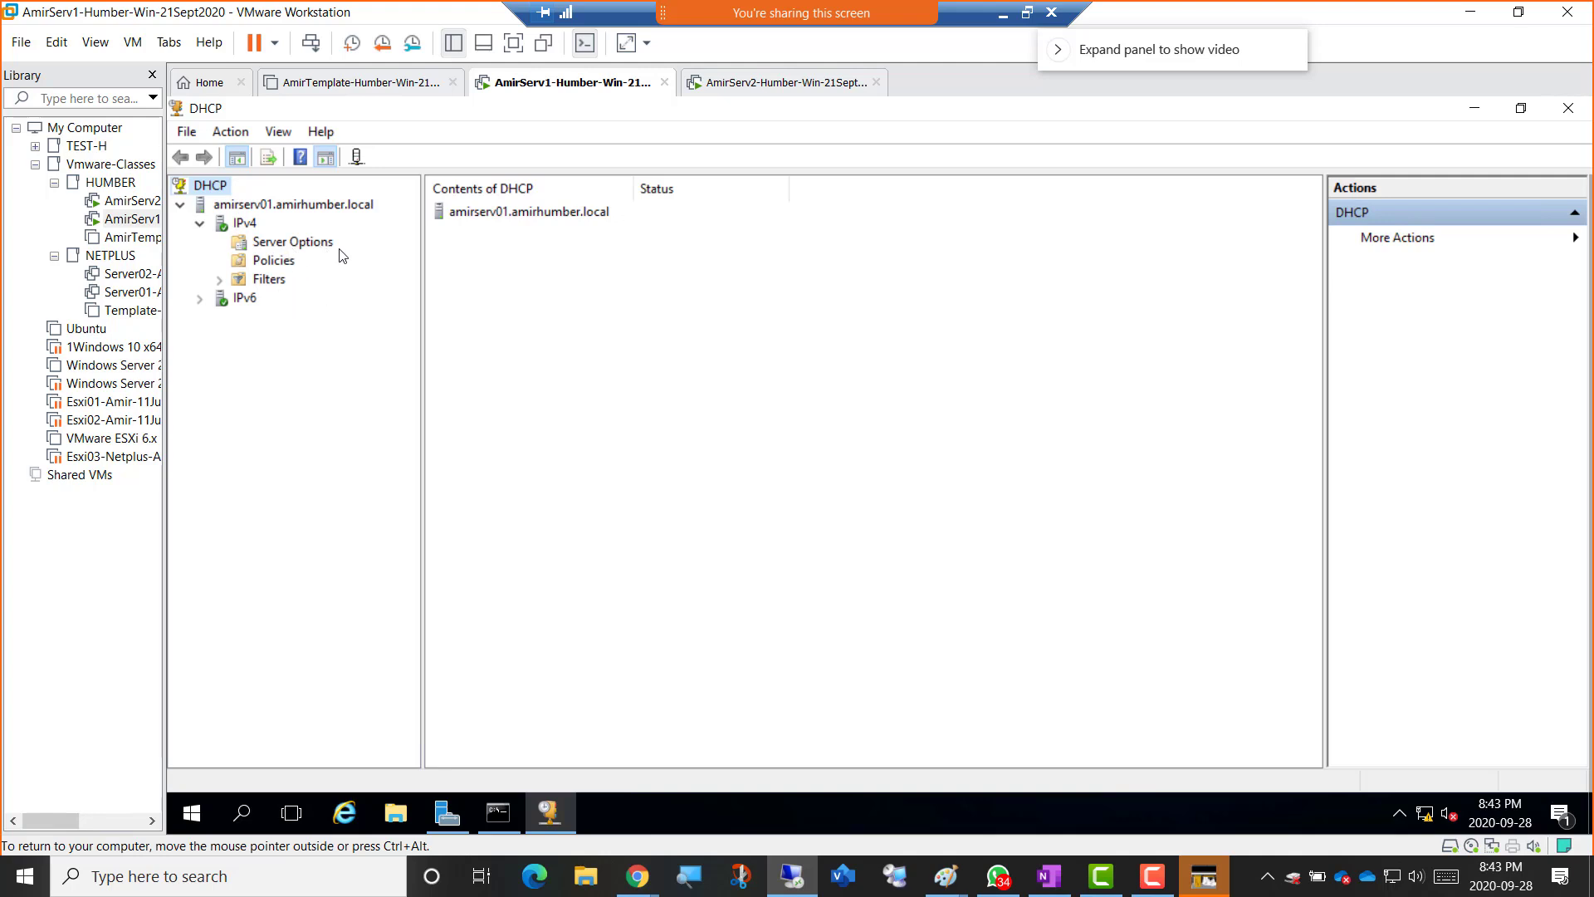
{"action": "right_click", "coordinate": [248, 226]}
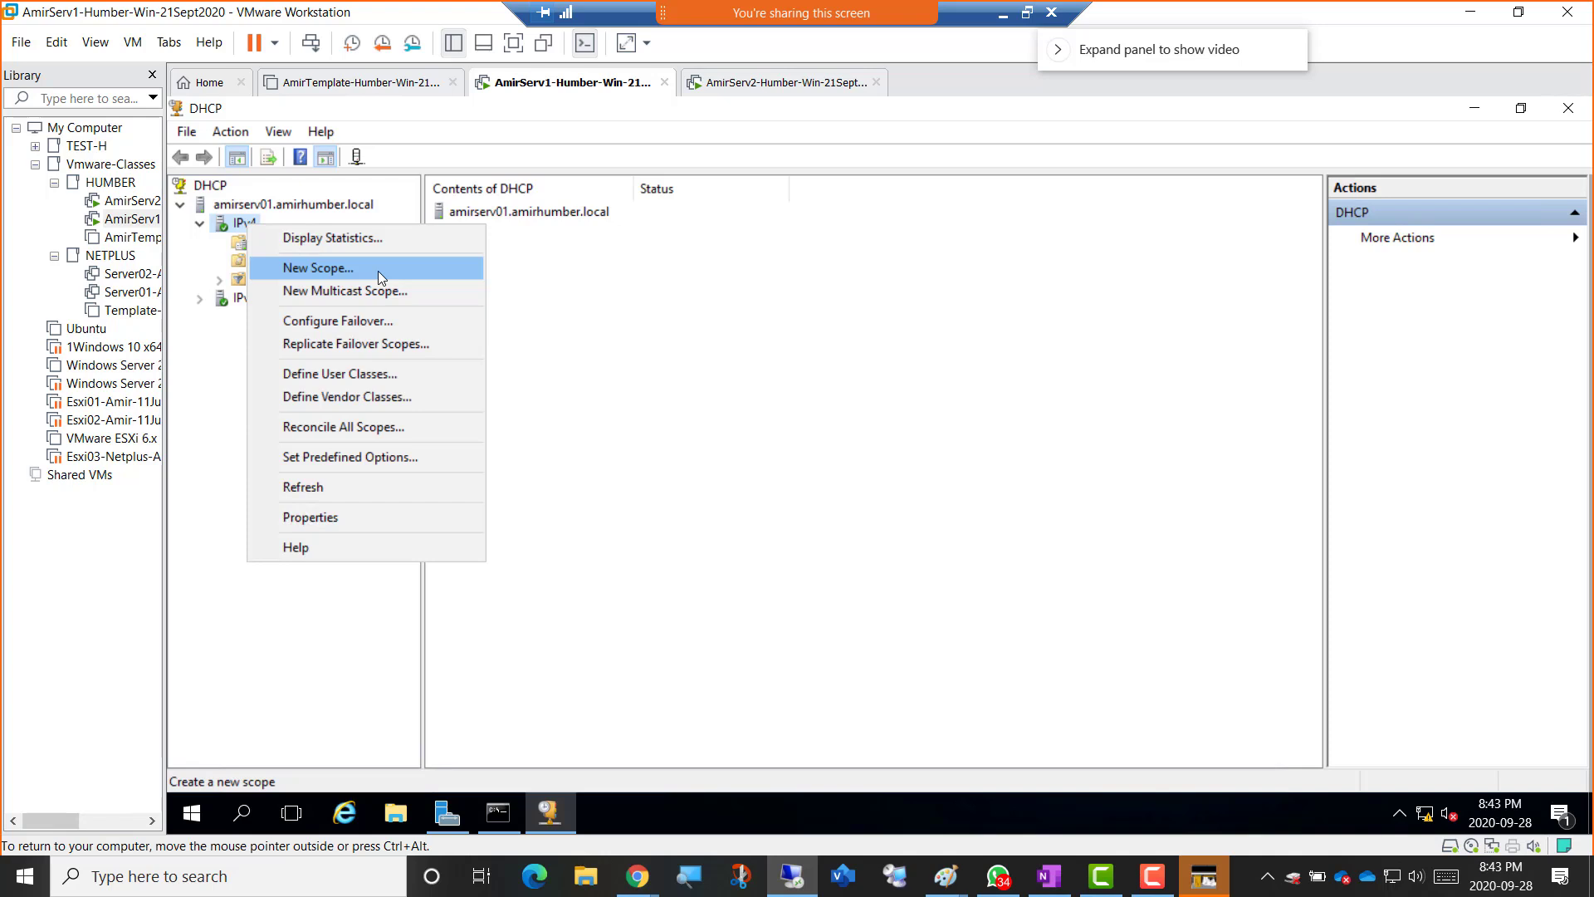
{"action": "left_click", "coordinate": [377, 269]}
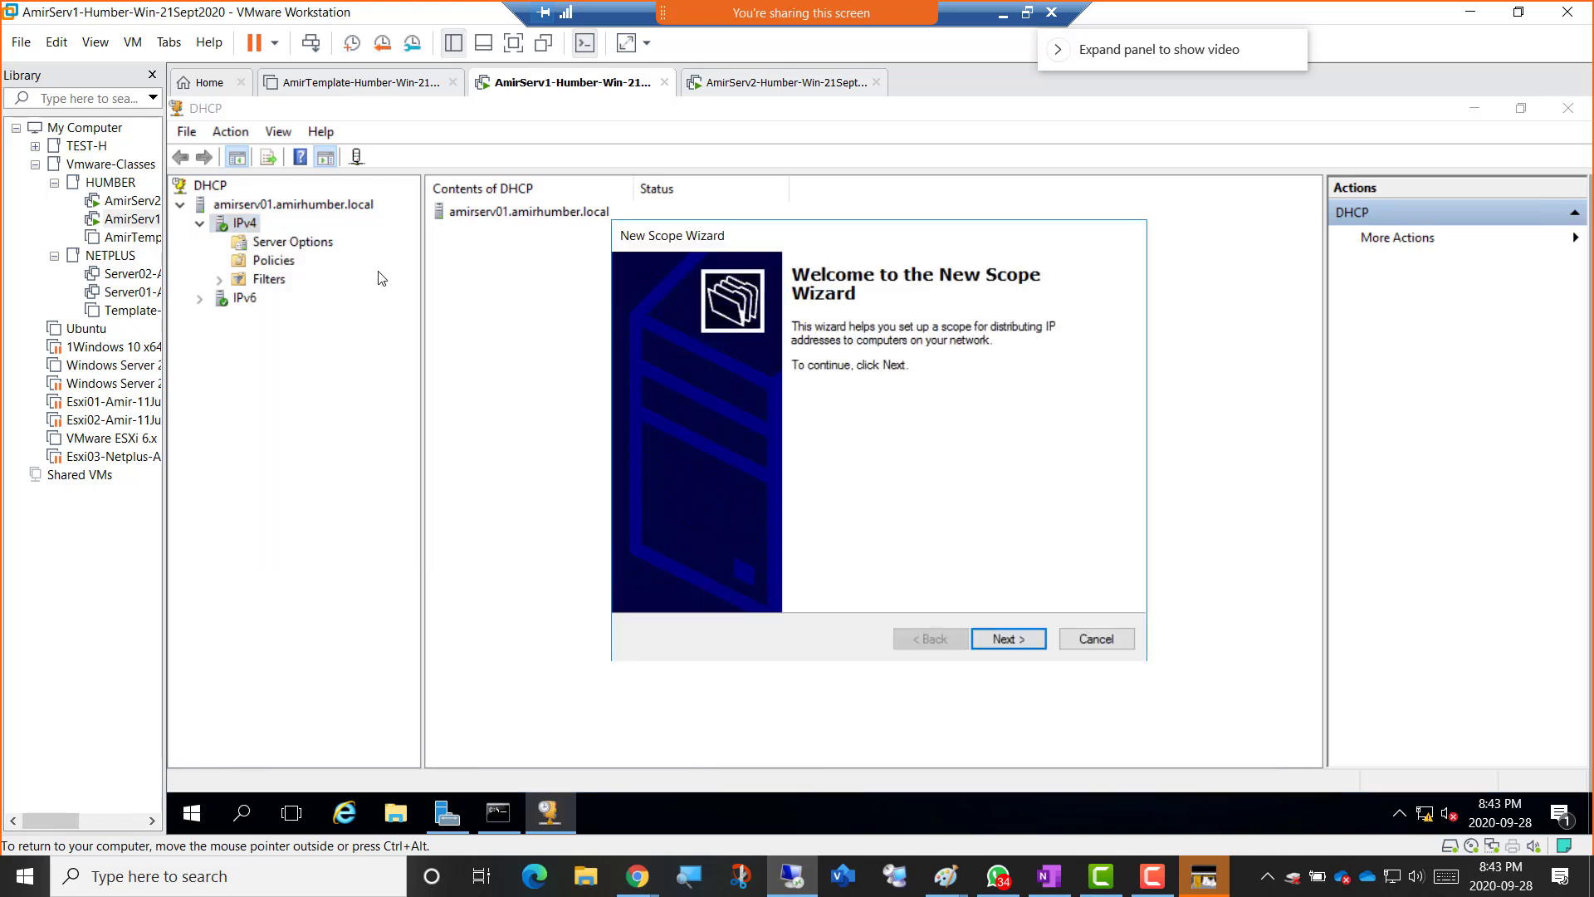
{"action": "left_click", "coordinate": [1006, 640]}
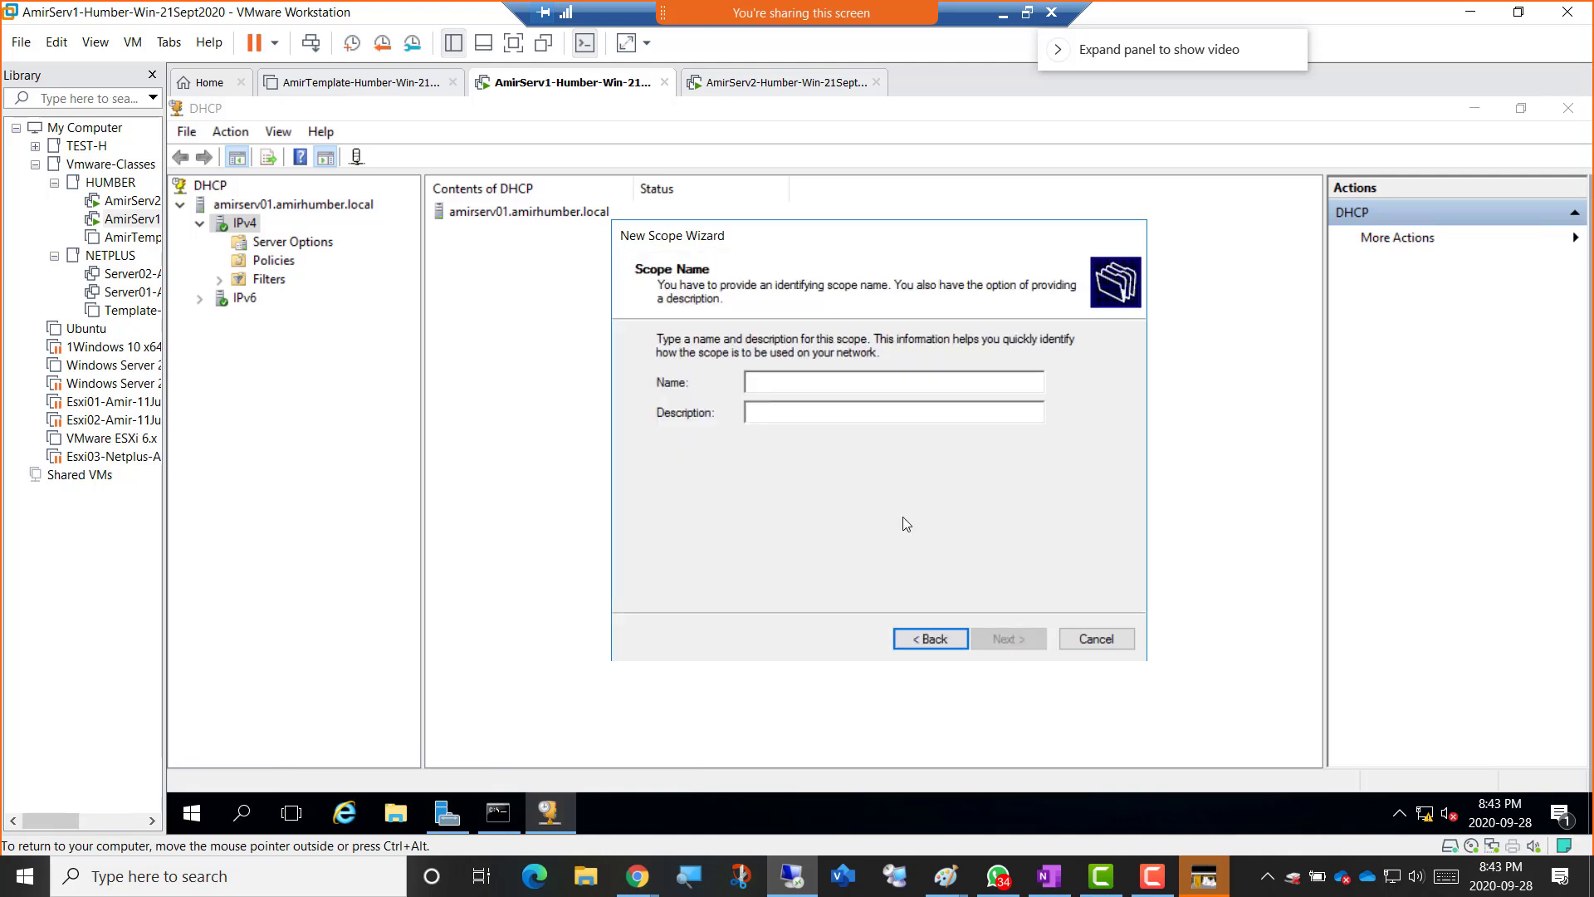
- Name the new scope AmirCompanyScope and continue the wizard
{"action": "type", "text": "AmirCompanyScope"}
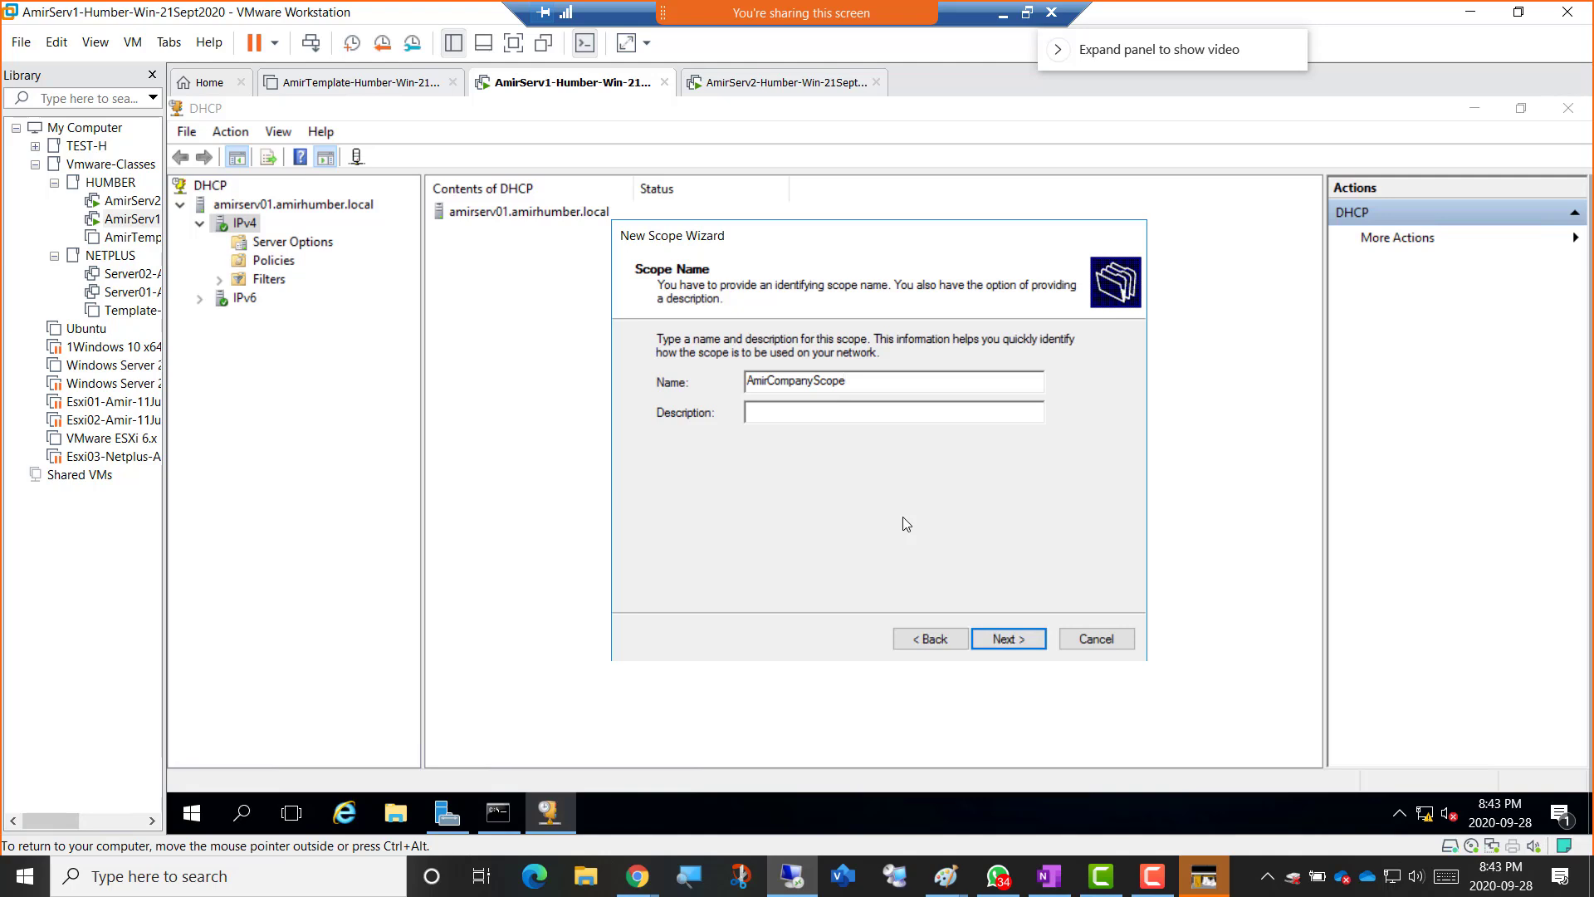
{"action": "left_click", "coordinate": [1029, 640]}
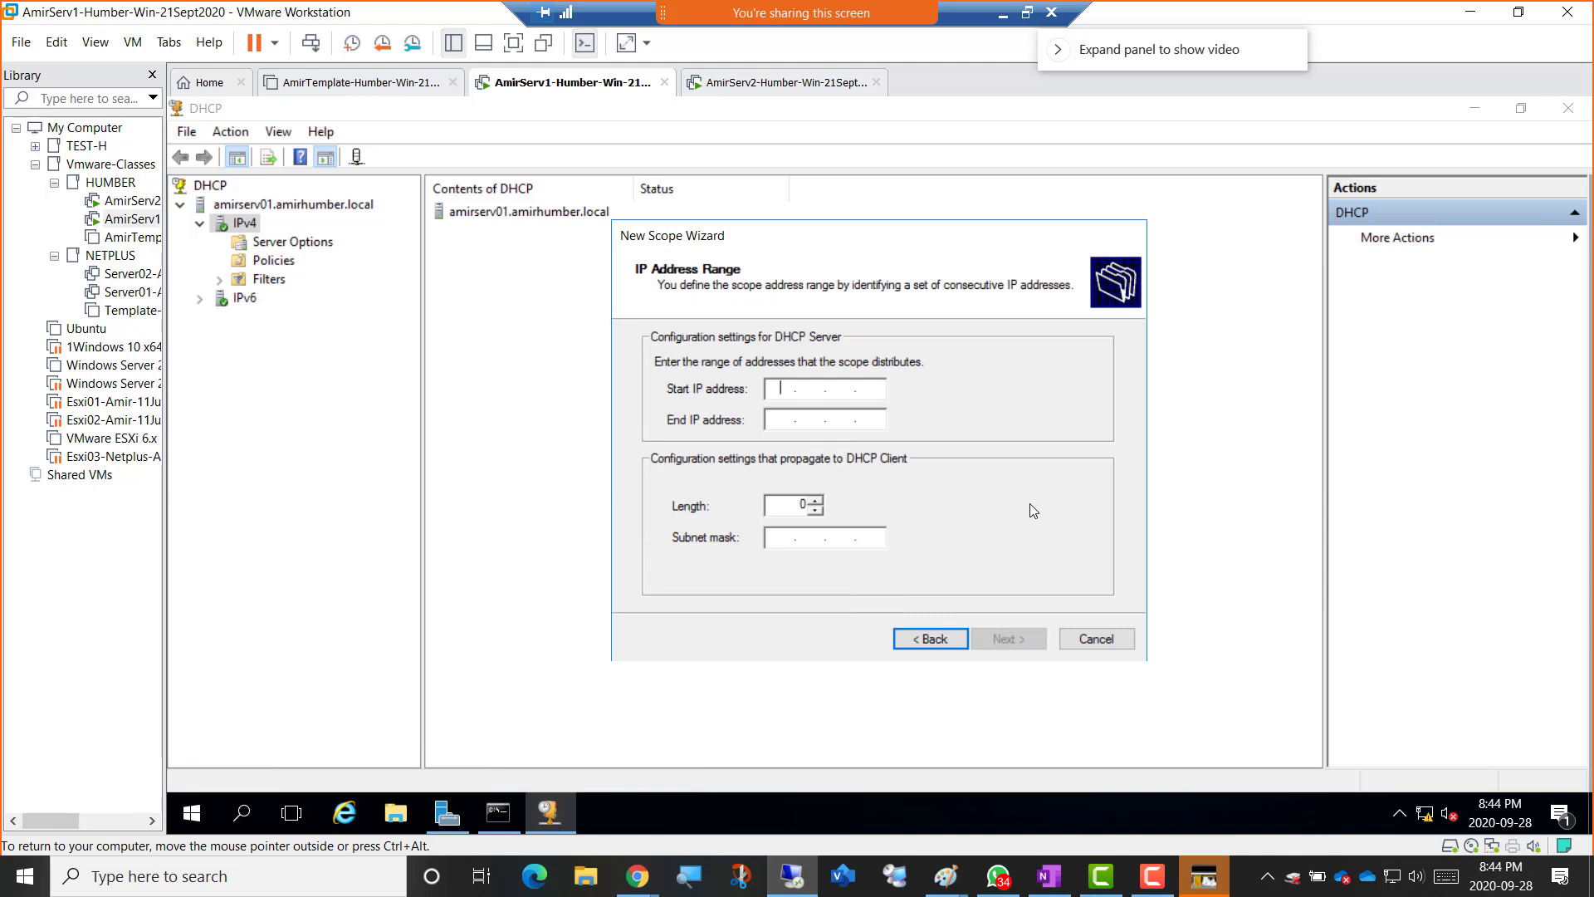
- Set the scope's address range from 192.168.200.50 to 192.168.200.100 with a 24-bit subnet mask
{"action": "key", "text": "Caps_Lock"}
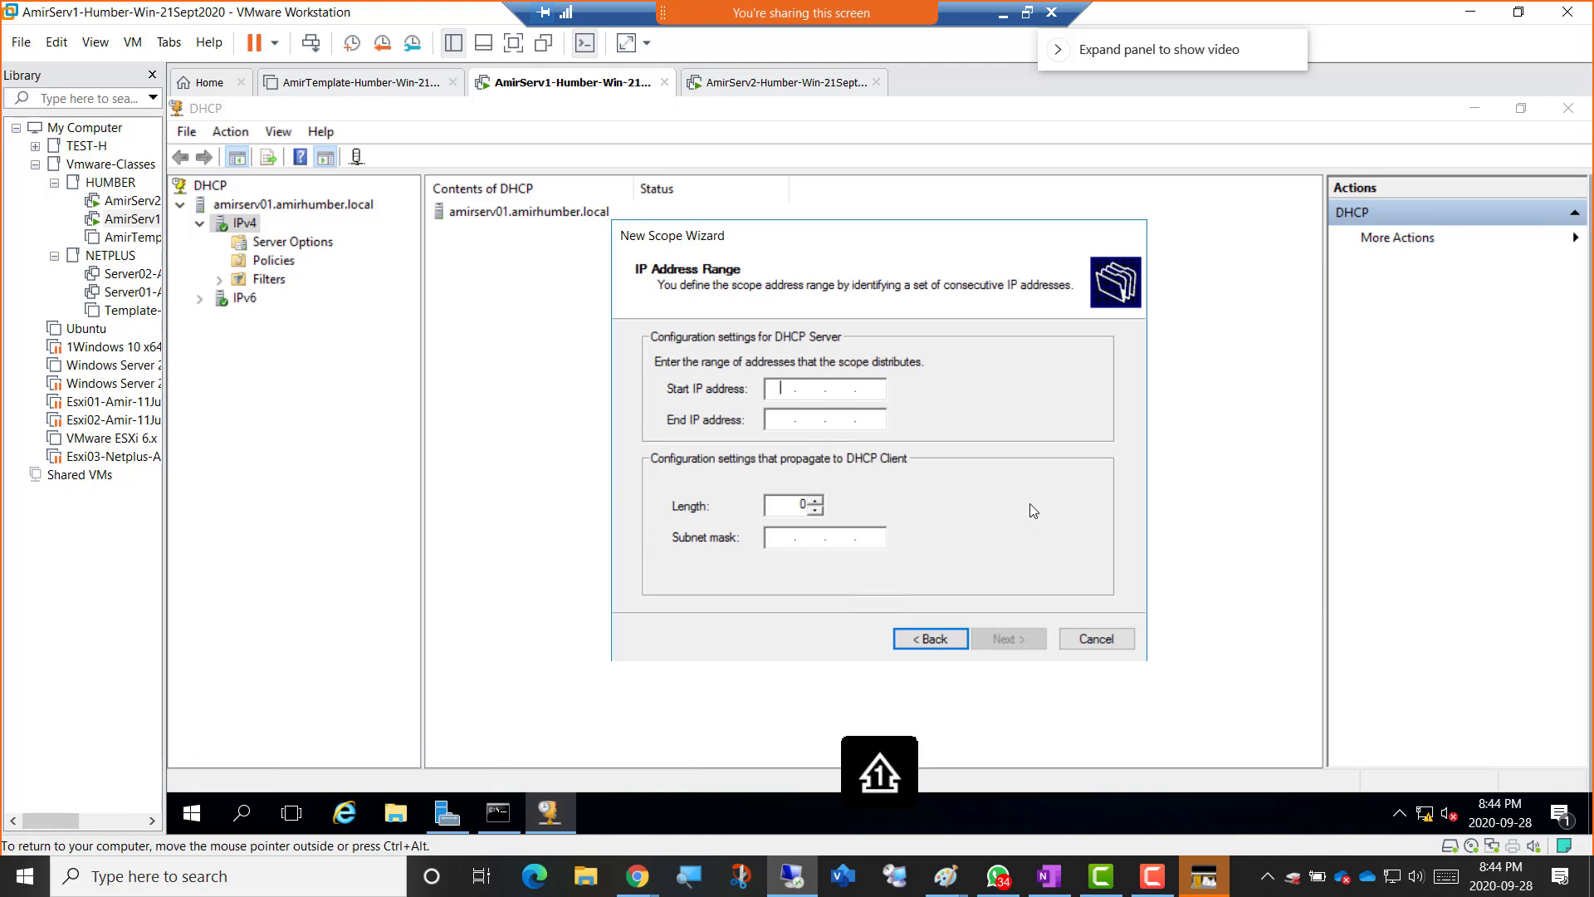
{"action": "type", "text": "192 . 168 . 200 . 50"}
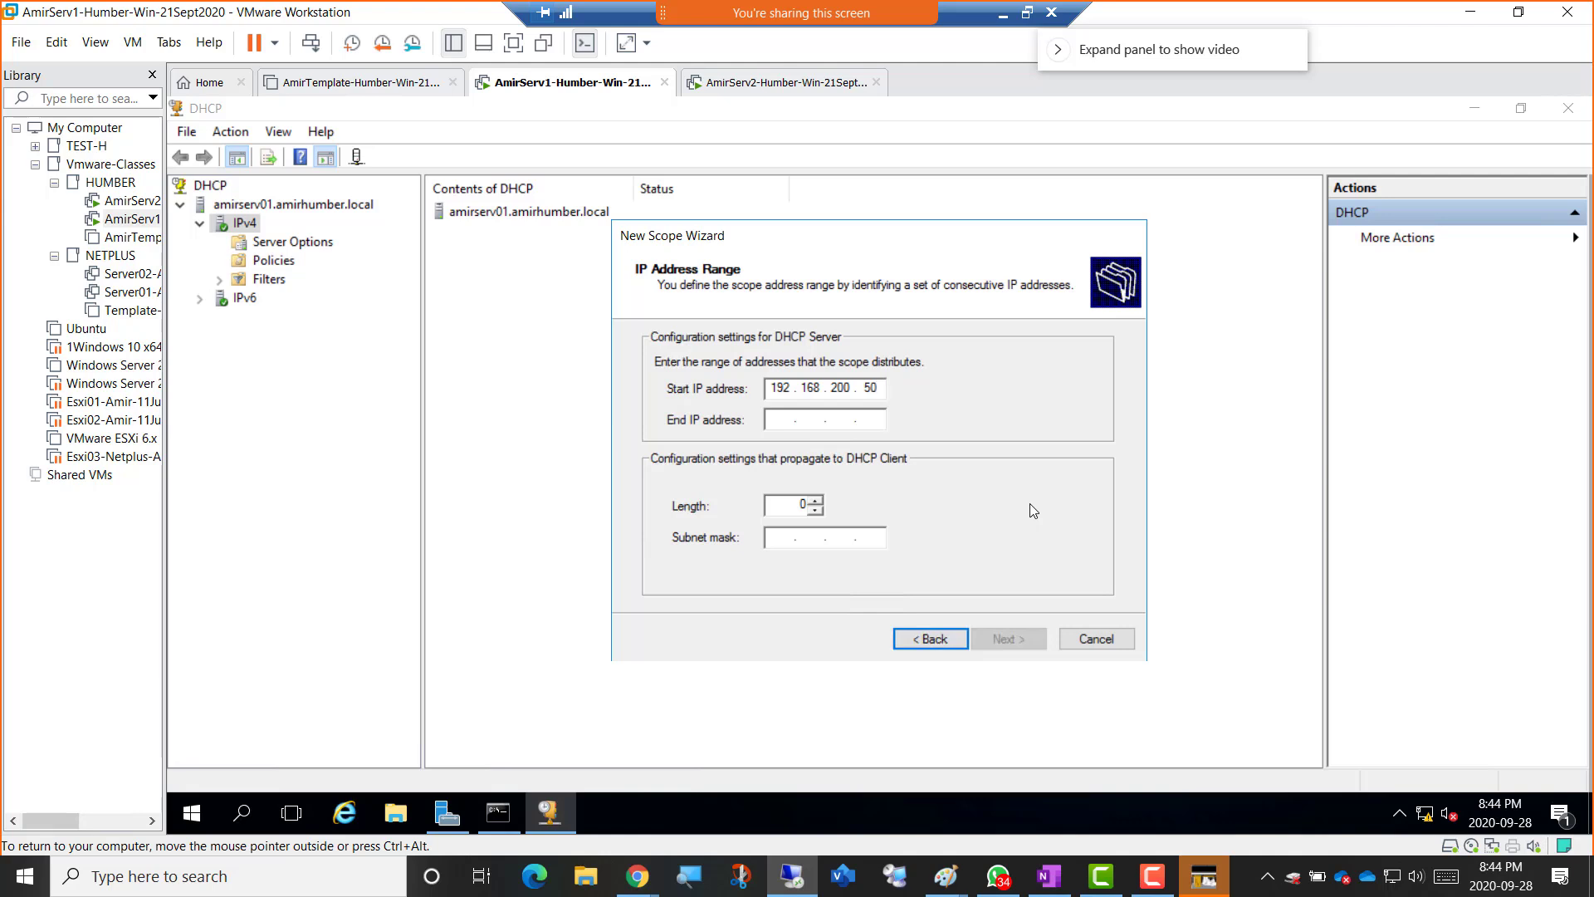
{"action": "key", "text": "Tab"}
{"action": "type", "text": "192 . "}
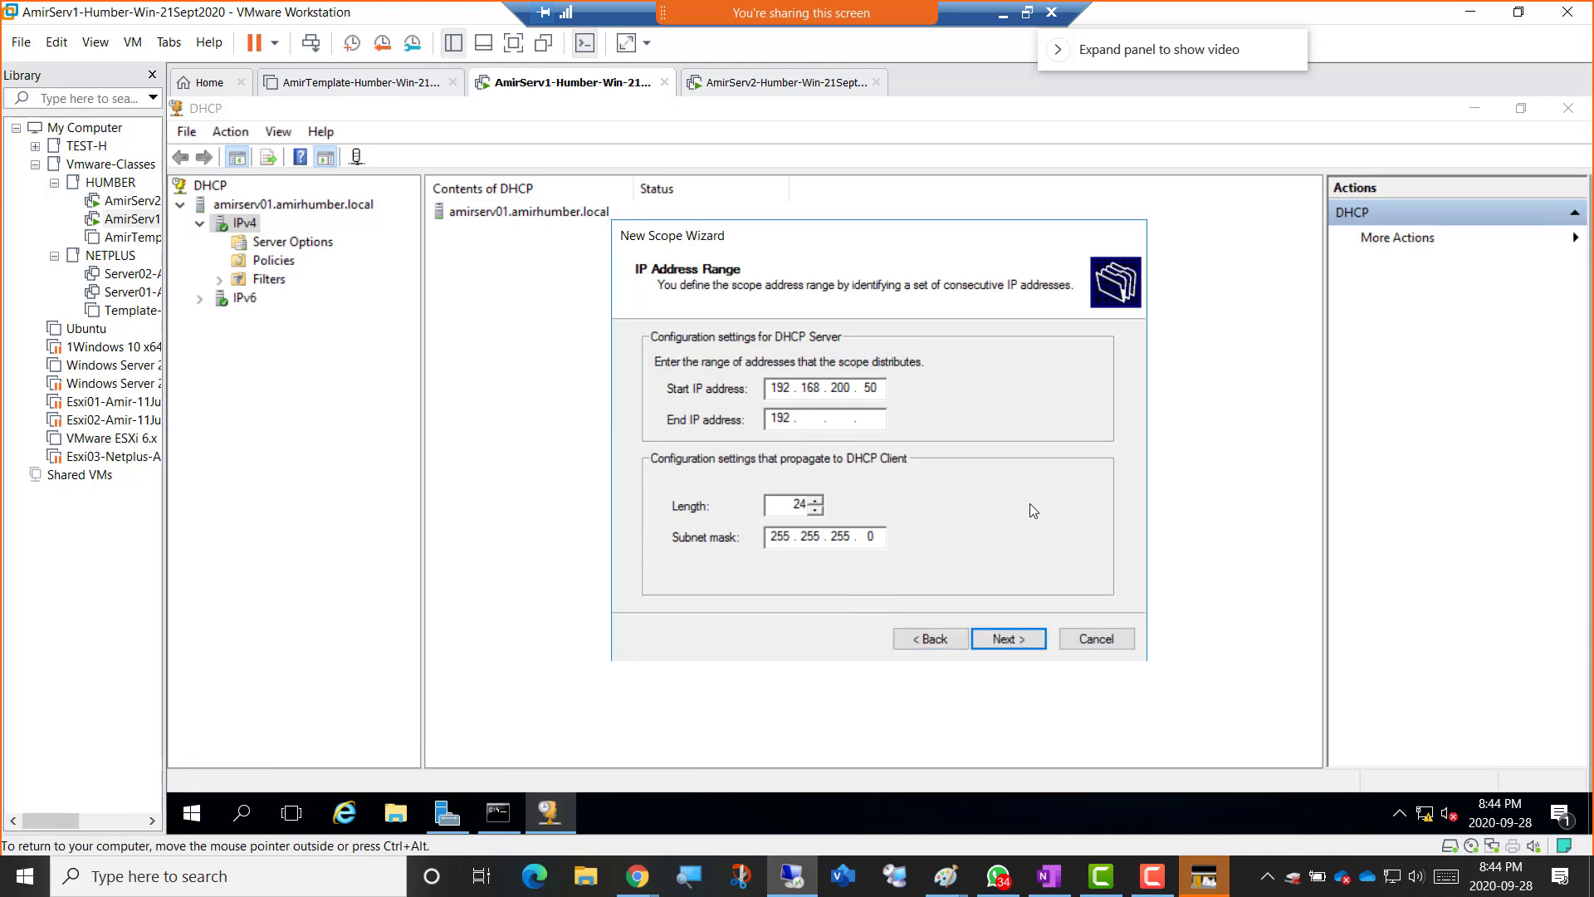
{"action": "type", "text": "168 . 200 . 100"}
{"action": "left_click", "coordinate": [1007, 642]}
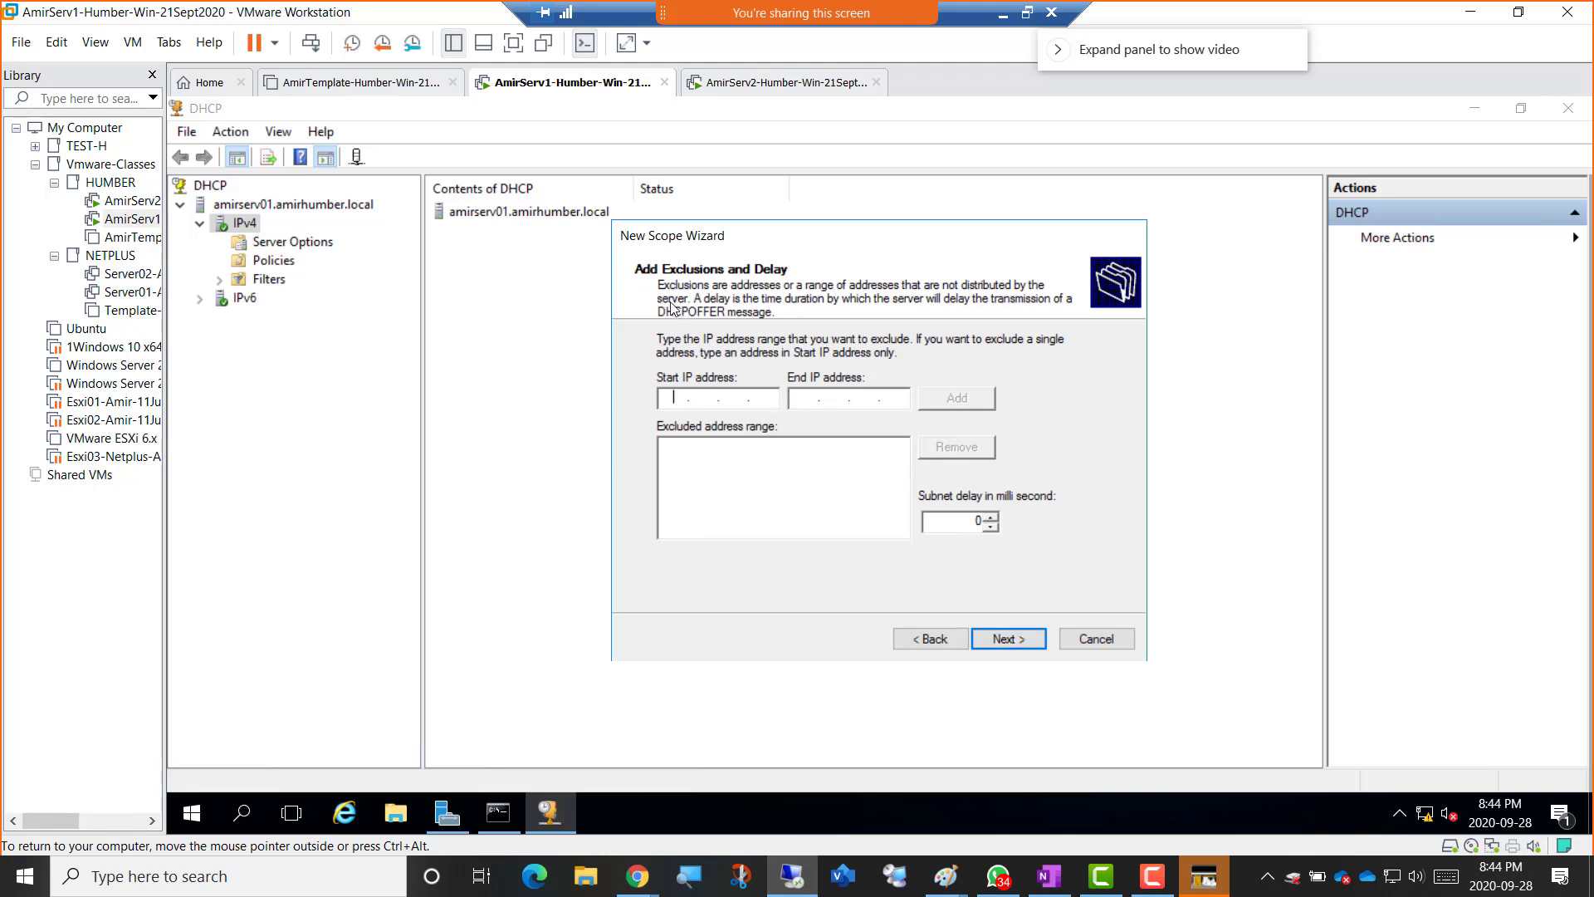
- Skip exclusions, keep the default lease duration, choose to configure options now, and add 192.168.200.1 as the default gateway
{"action": "left_click", "coordinate": [1012, 641]}
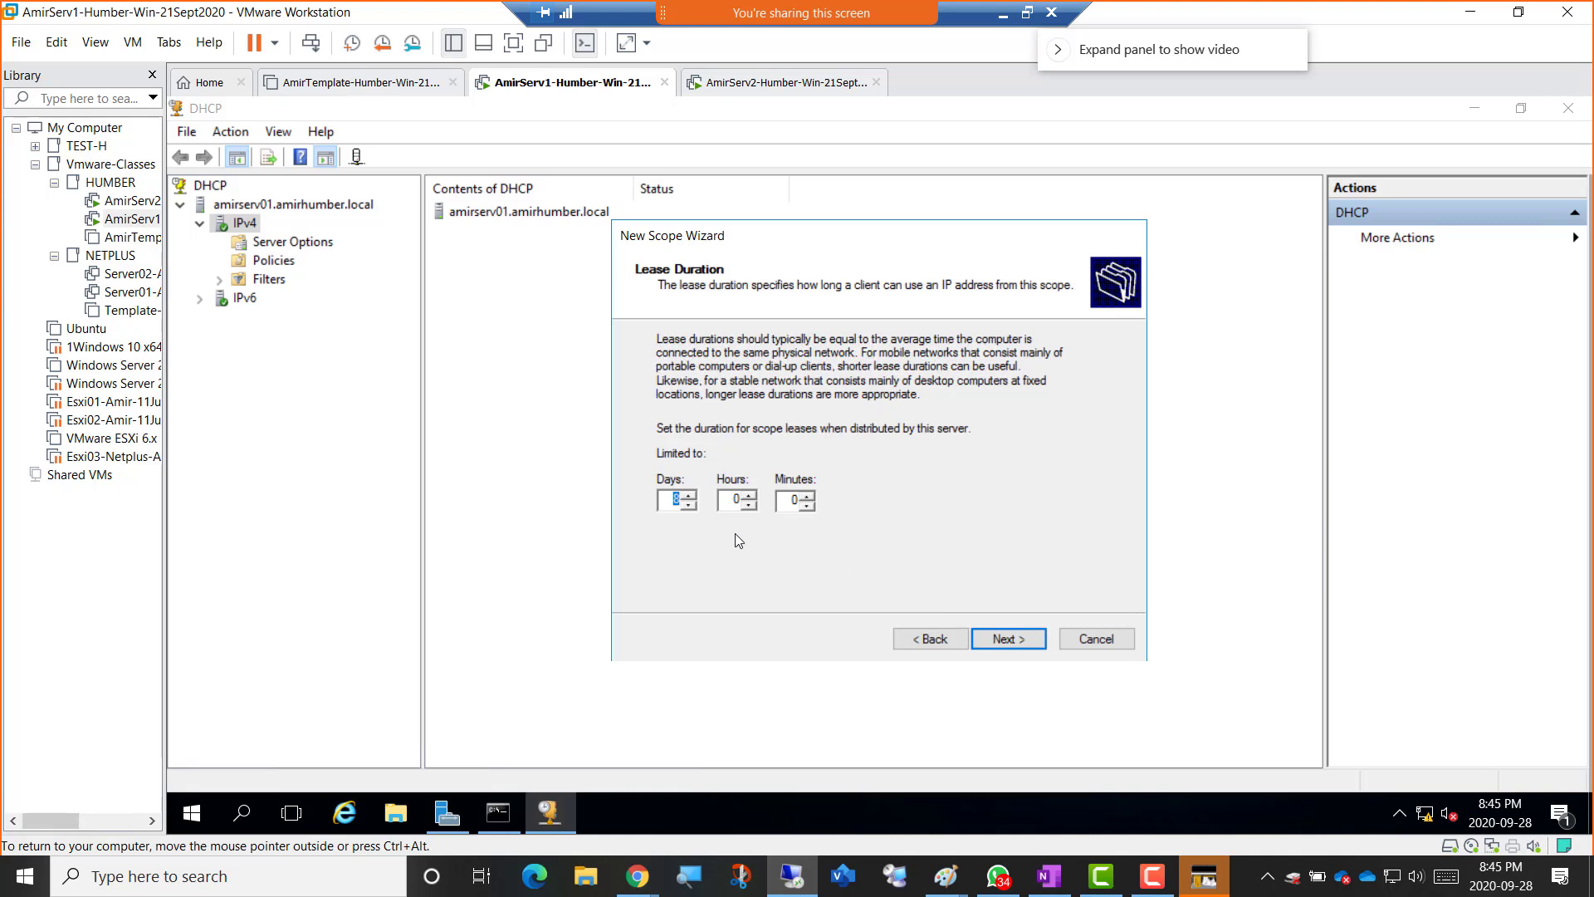
{"action": "left_click", "coordinate": [1013, 640]}
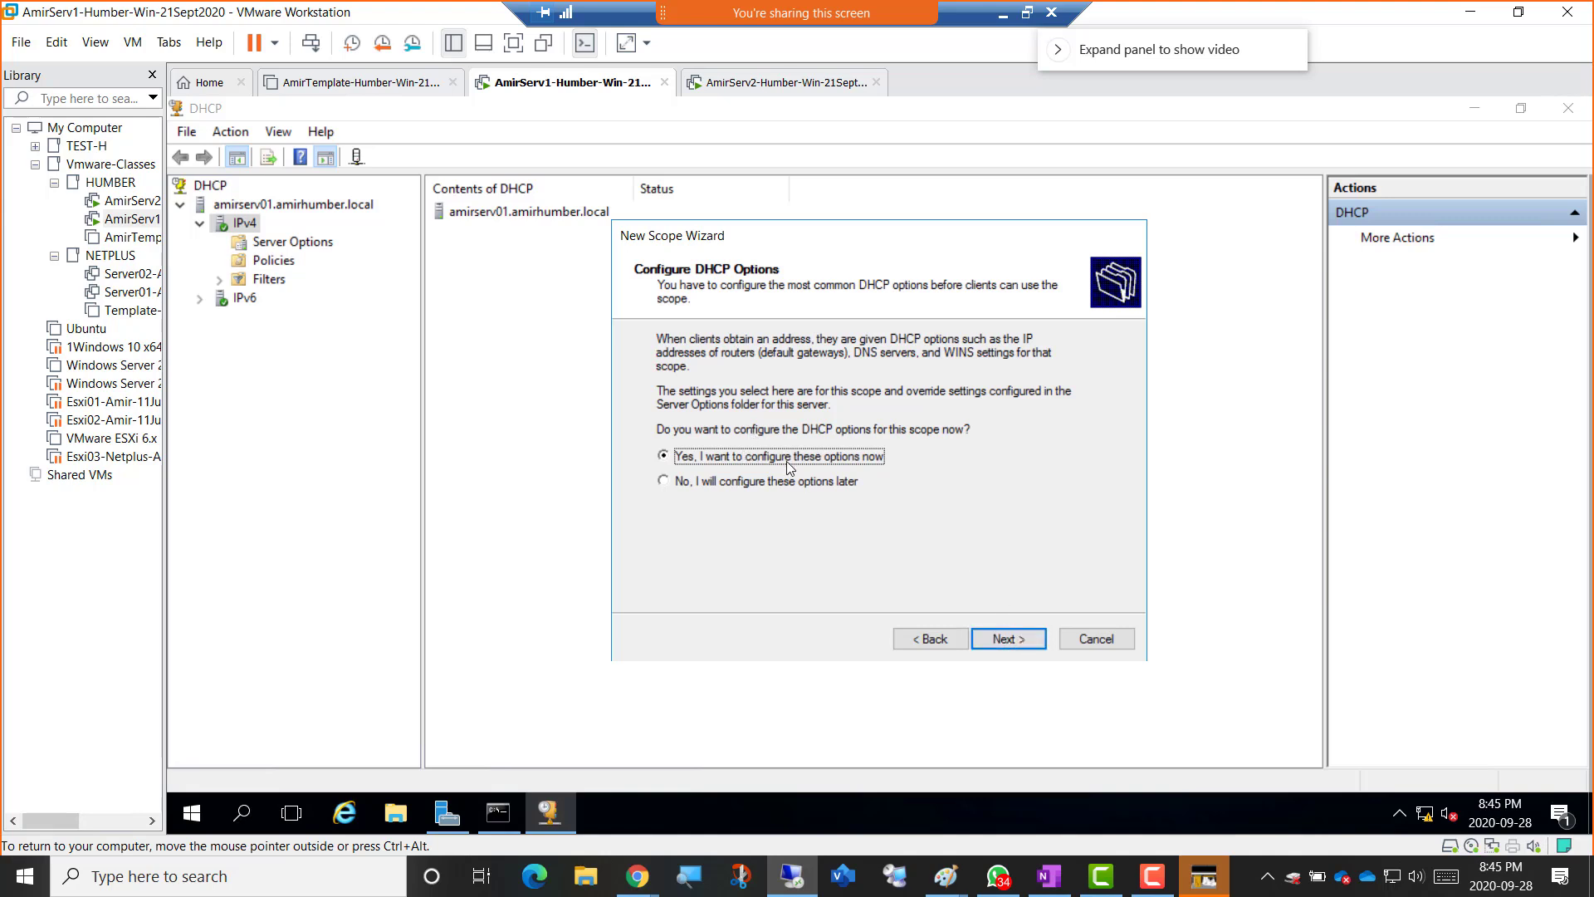
{"action": "left_click", "coordinate": [1010, 640]}
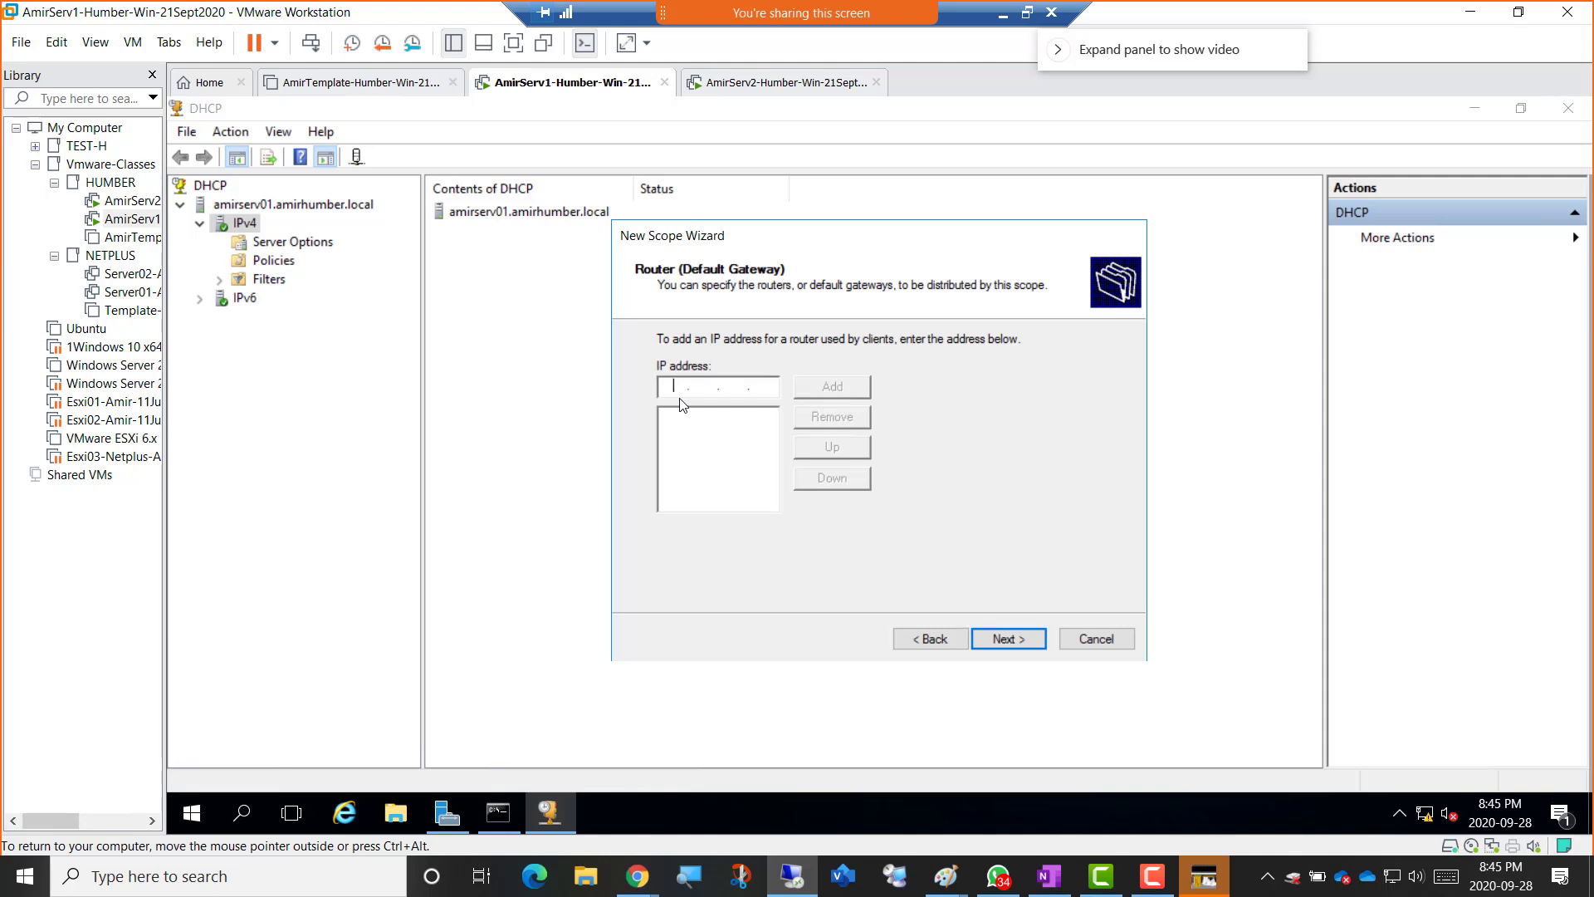
{"action": "type", "text": "192 . 168 . 200 . 1"}
{"action": "left_click", "coordinate": [830, 387]}
{"action": "left_click", "coordinate": [1010, 639]}
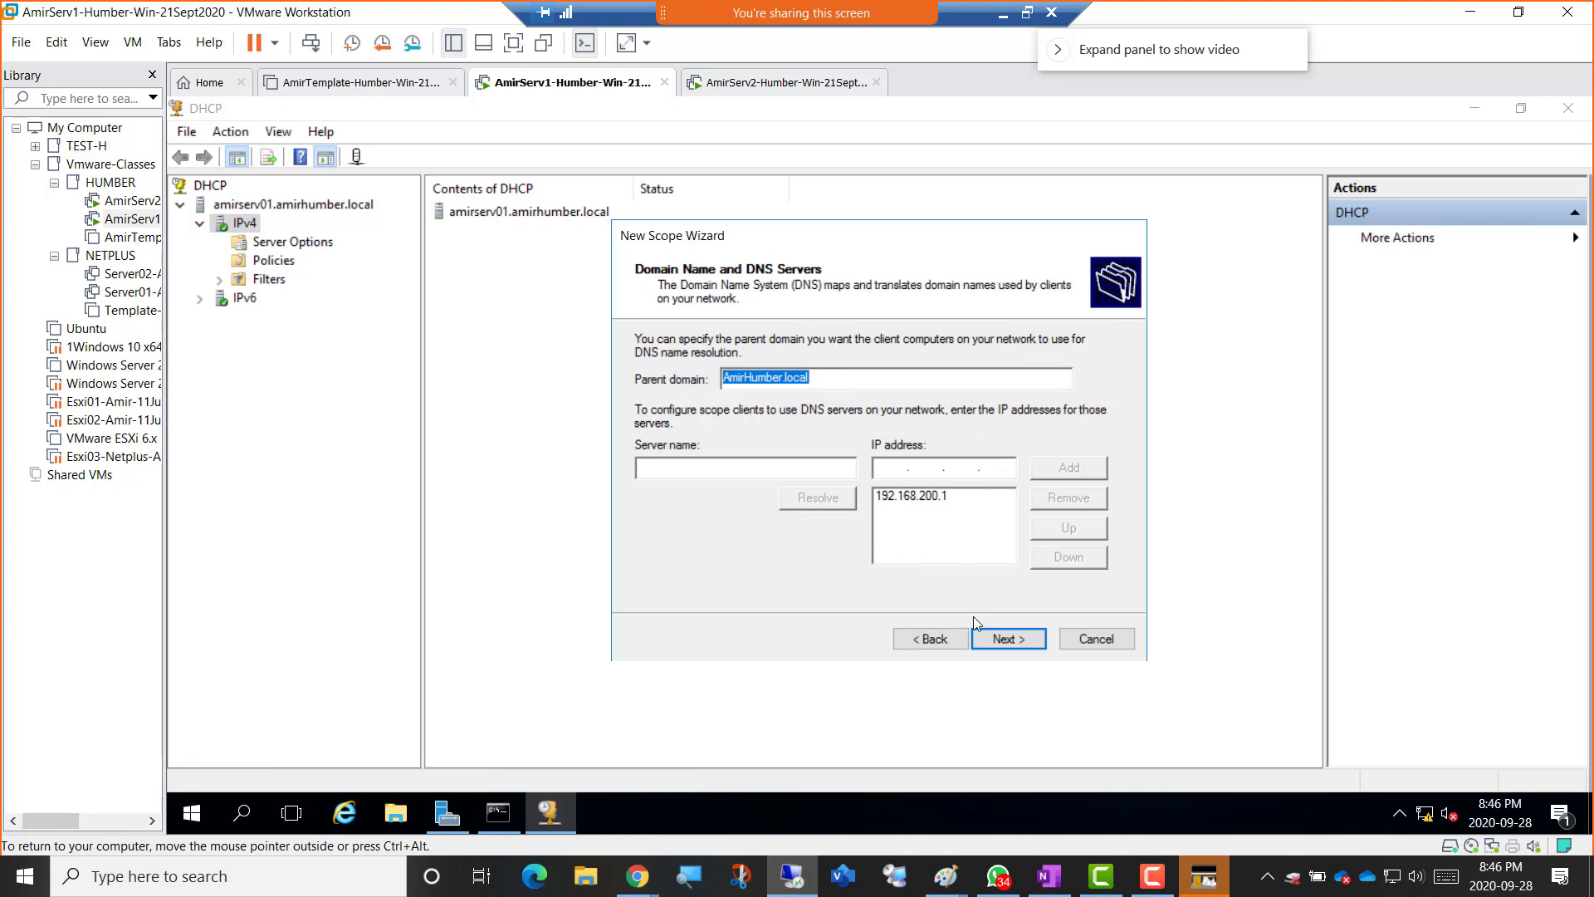
- Accept the DNS and WINS pages, finish the wizard with the scope activated, and expand the new scope
{"action": "left_click", "coordinate": [1014, 639]}
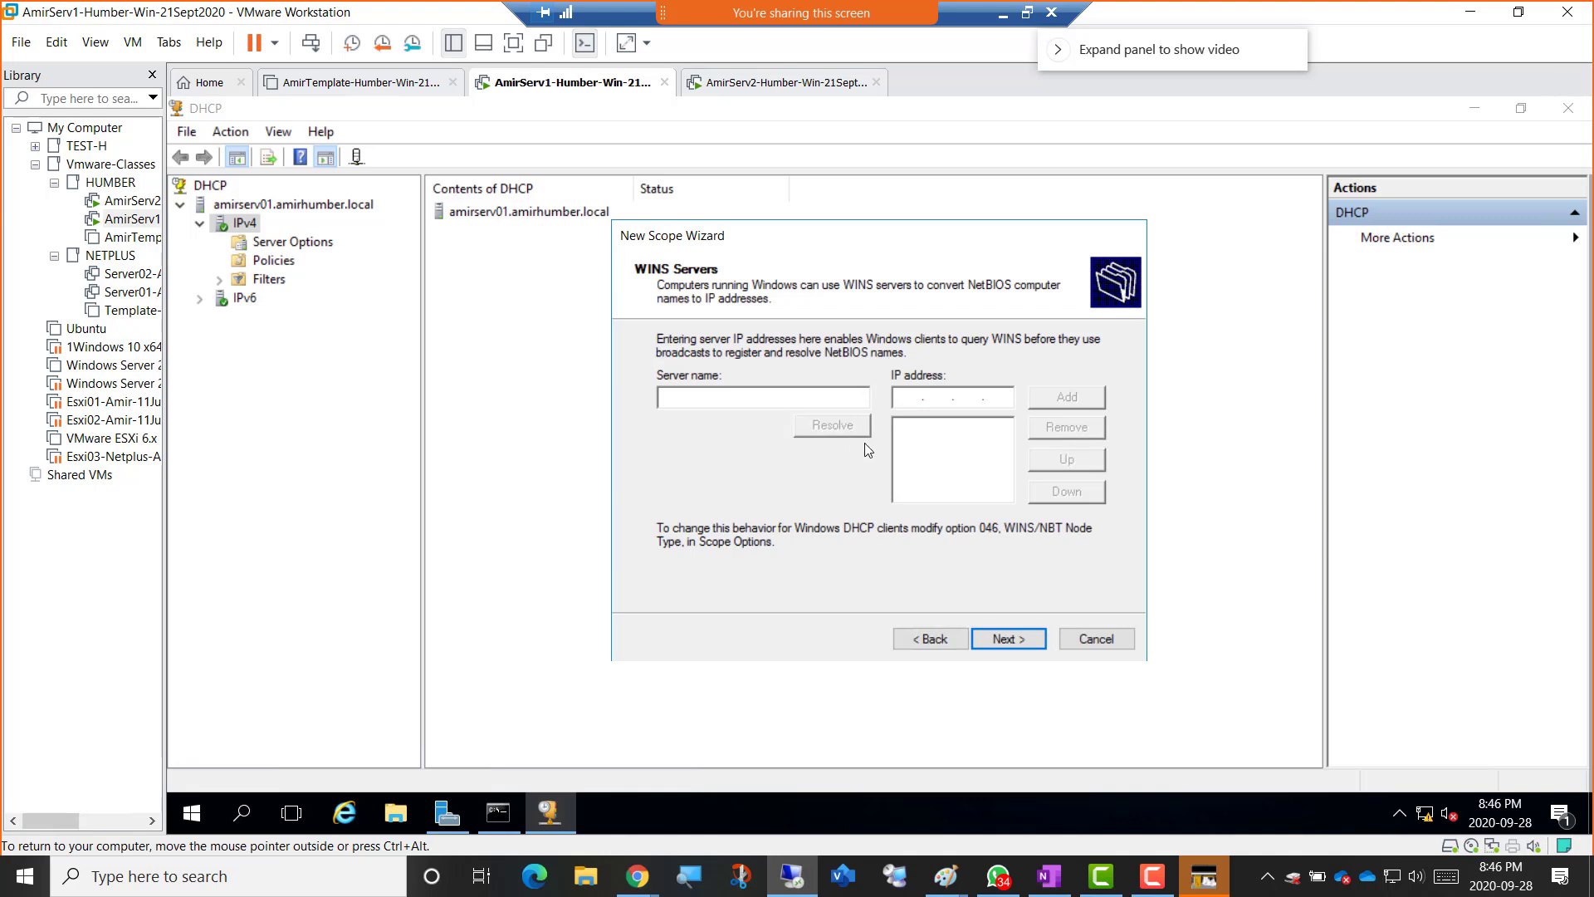
{"action": "left_click", "coordinate": [1011, 640]}
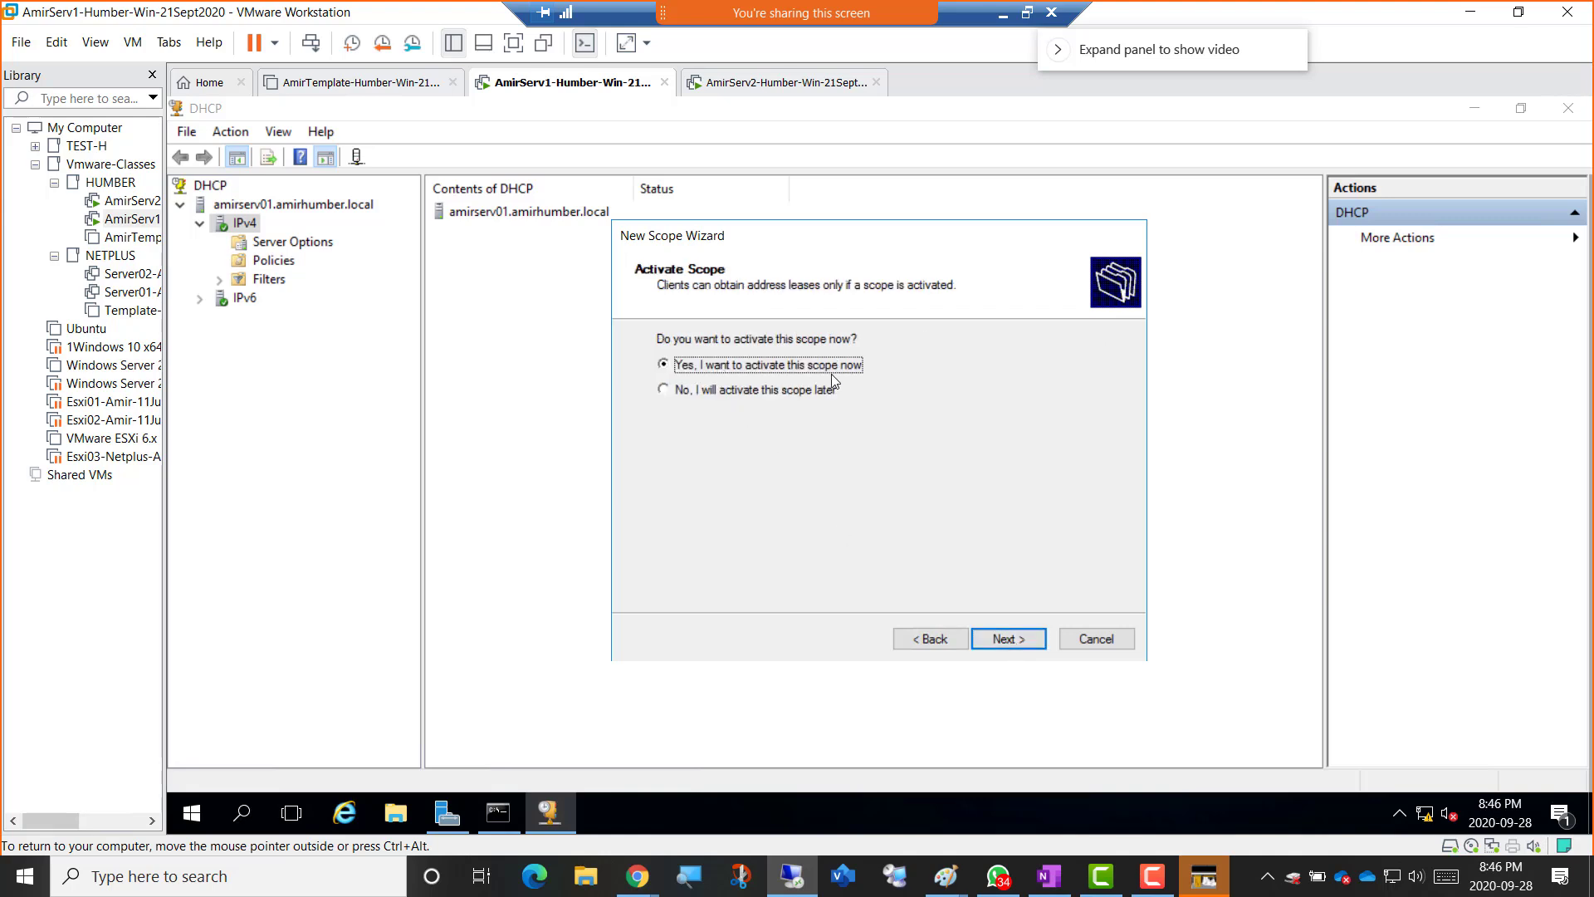
{"action": "left_click", "coordinate": [1023, 640]}
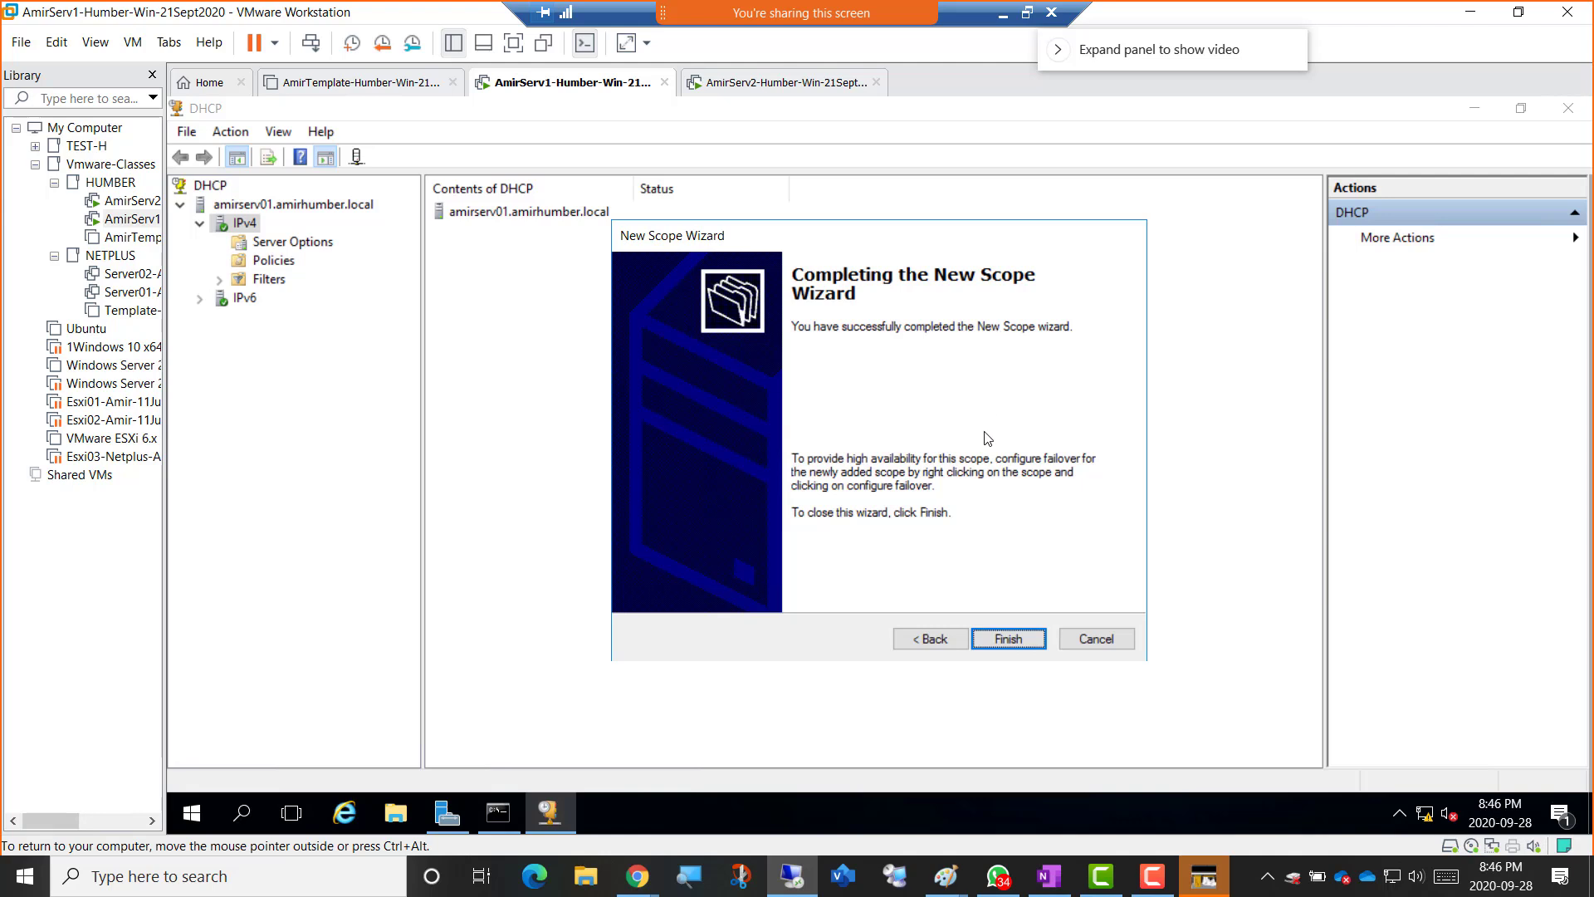
{"action": "left_click", "coordinate": [1009, 641]}
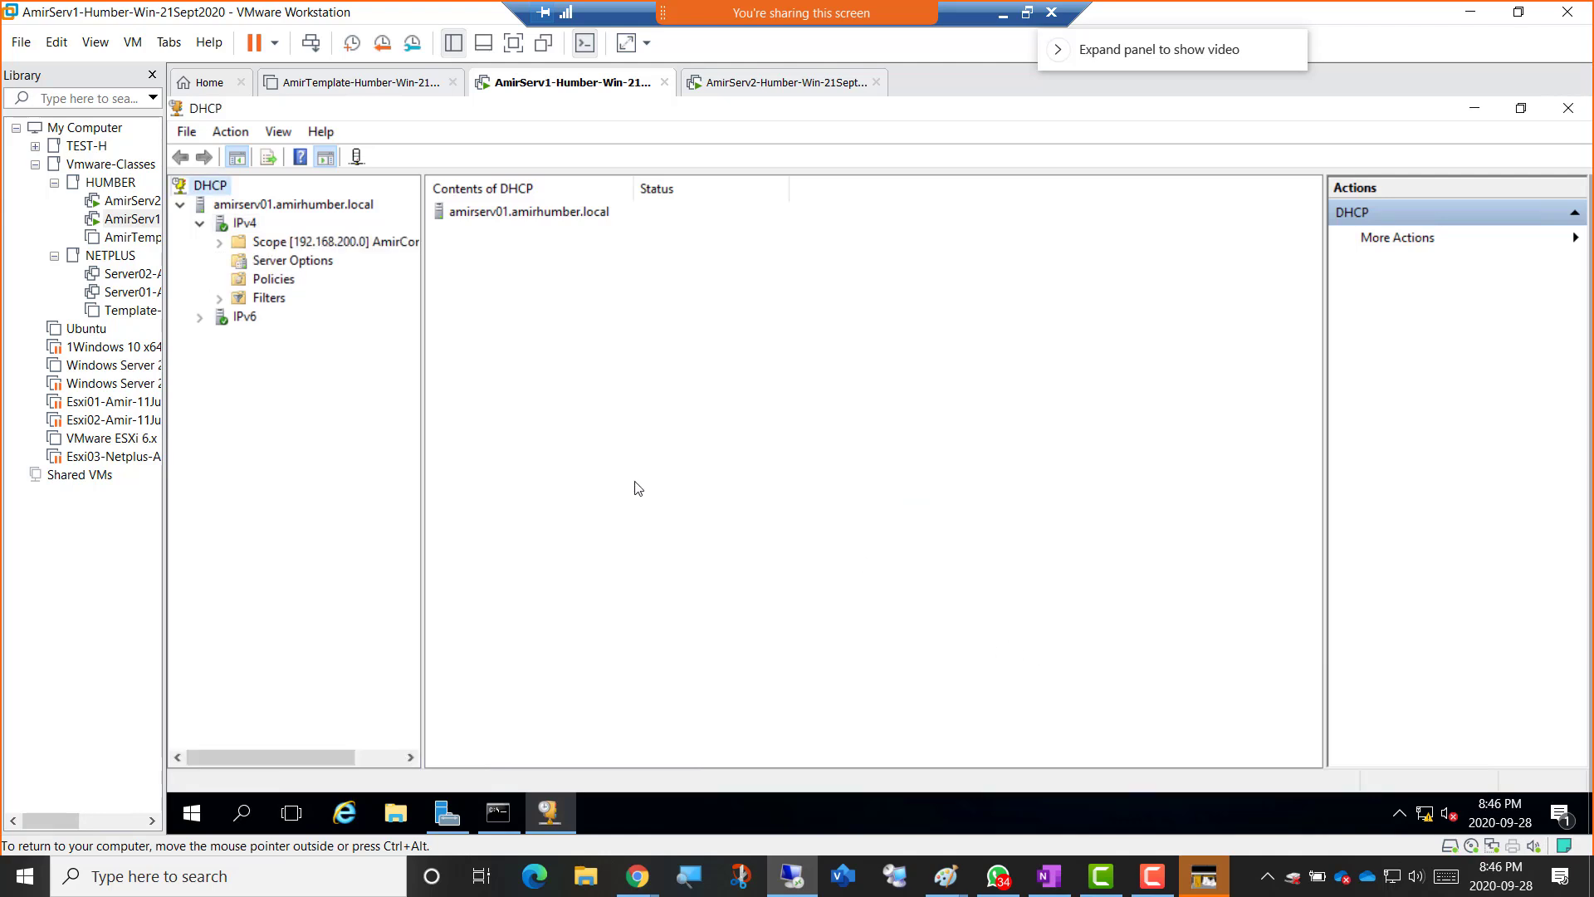
{"action": "double_click", "coordinate": [285, 243]}
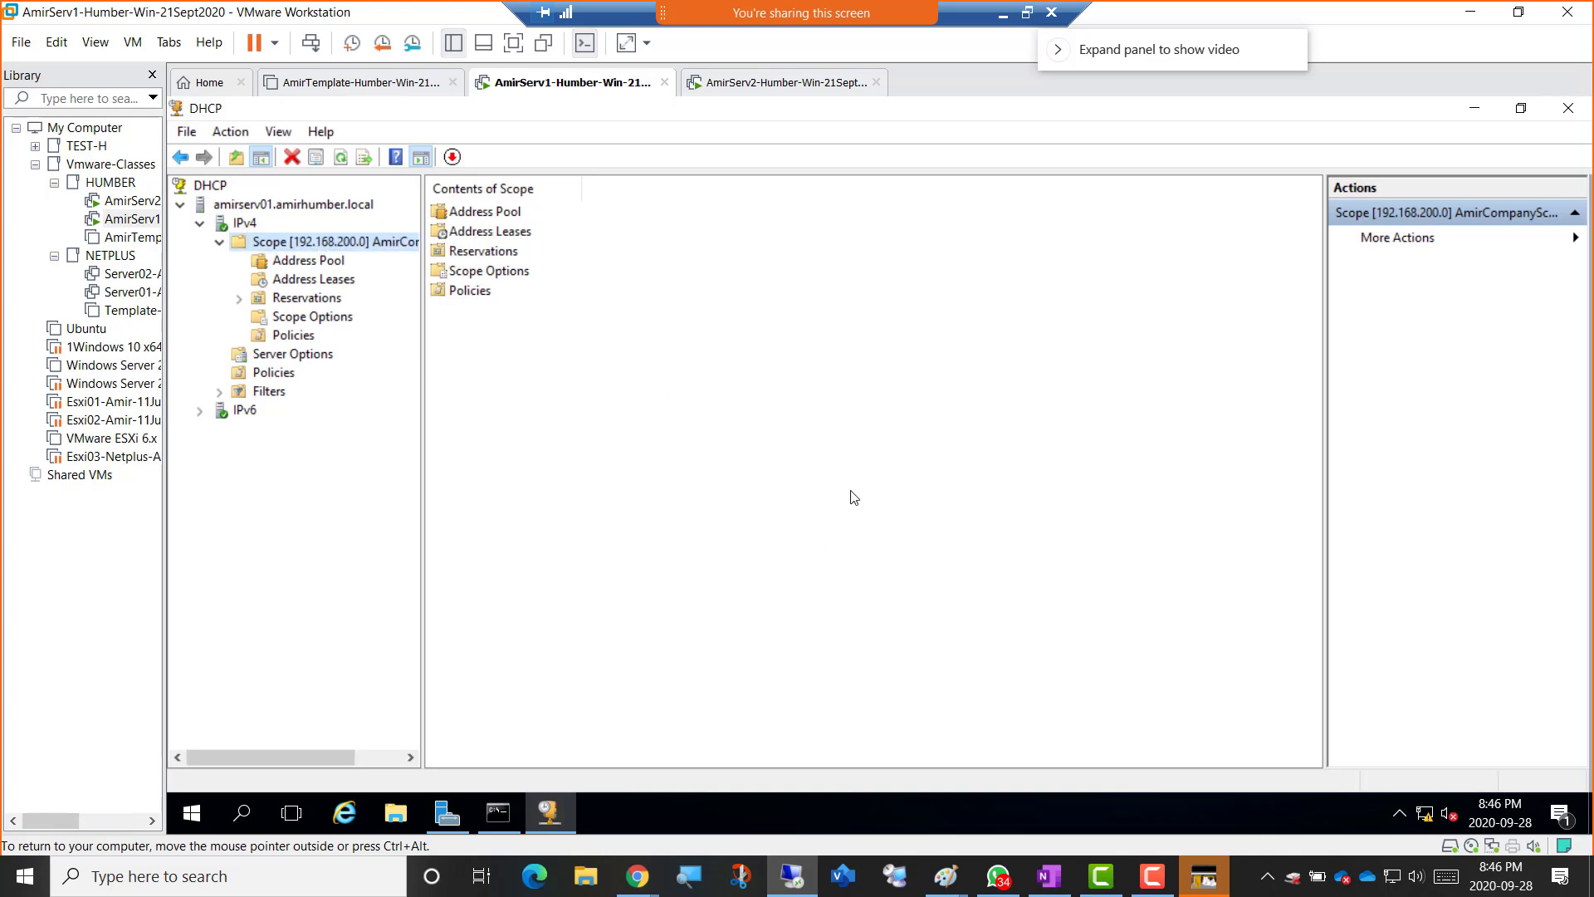
- Switch to the Paint diagram, tick off DHCP under AmirServ01, and return to the VM in full screen
{"action": "left_click", "coordinate": [1030, 15]}
{"action": "mouse_move", "coordinate": [951, 883]}
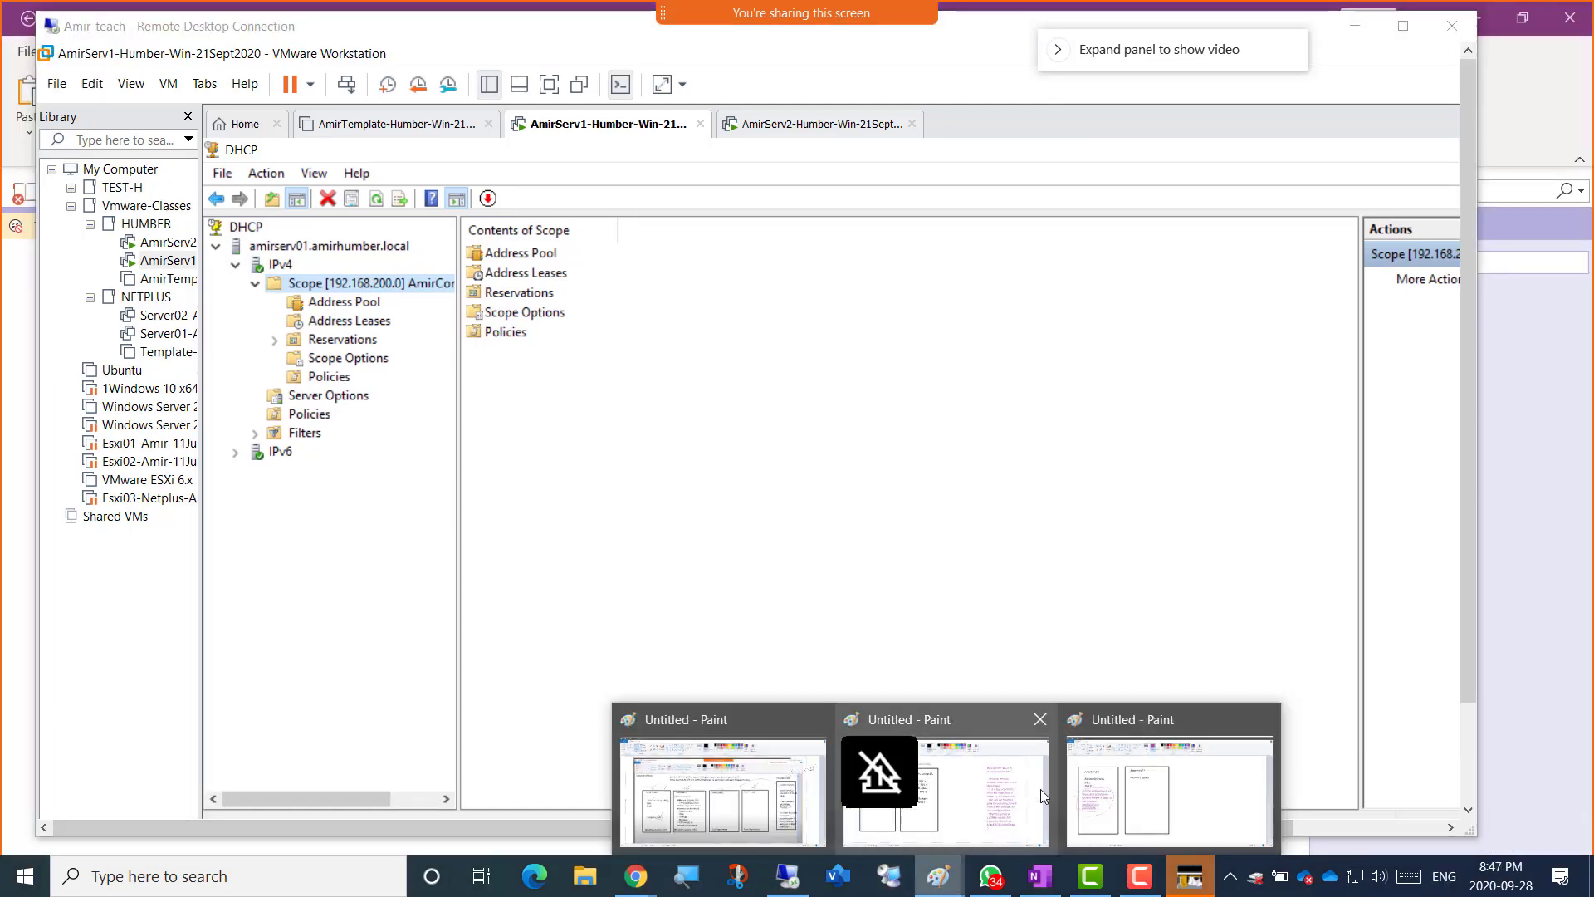
{"action": "left_click", "coordinate": [1117, 803]}
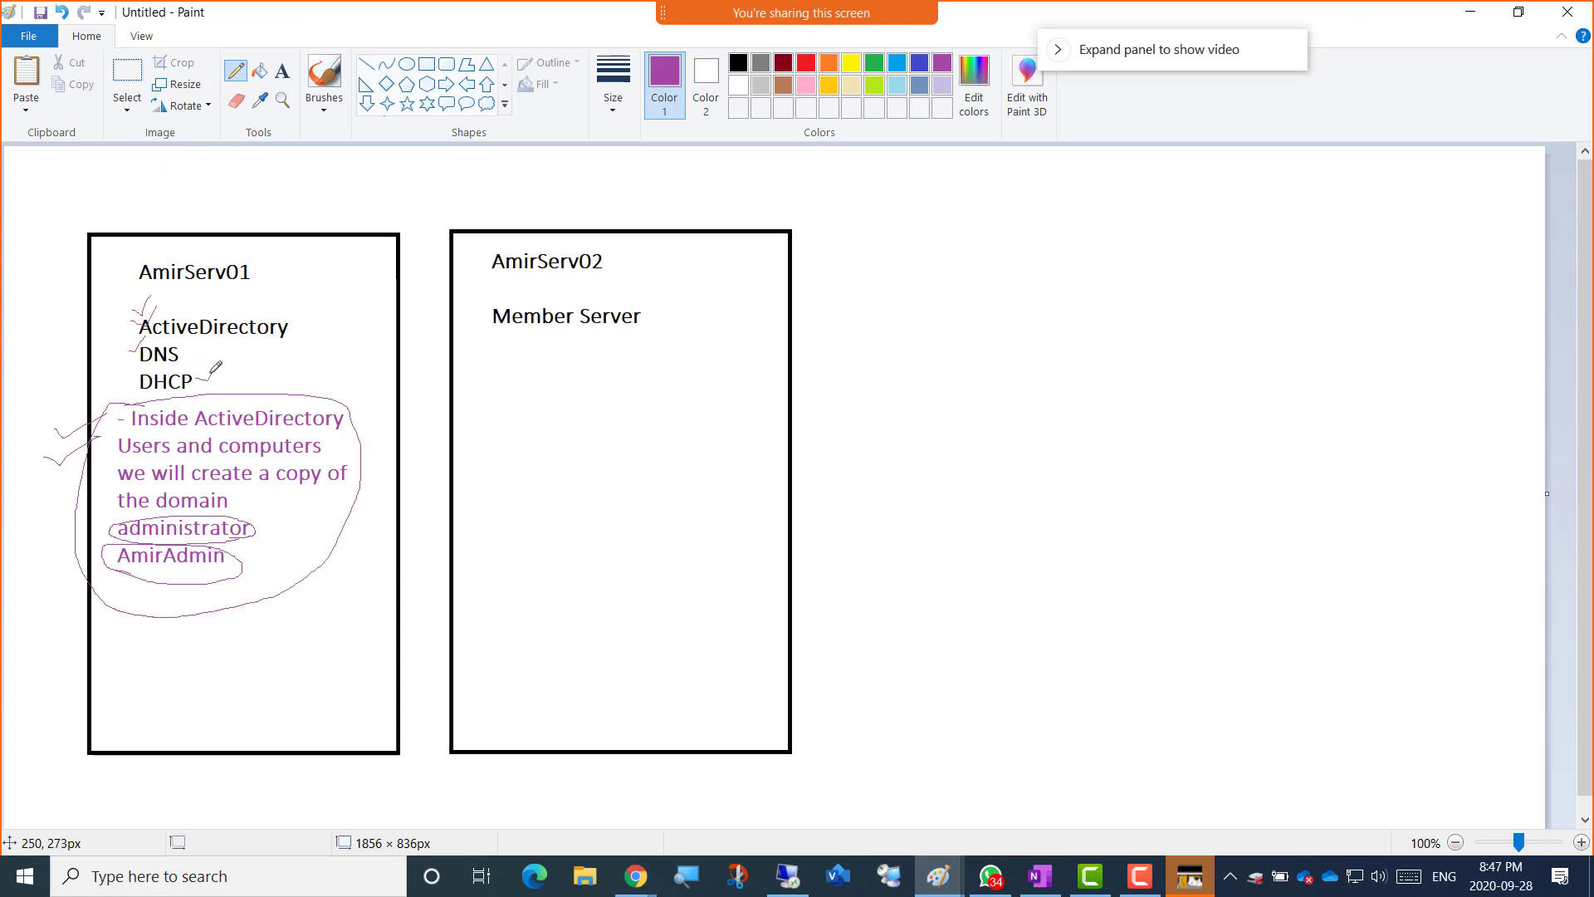
{"action": "left_click_drag", "start_coordinate": [206, 375], "coordinate": [219, 361]}
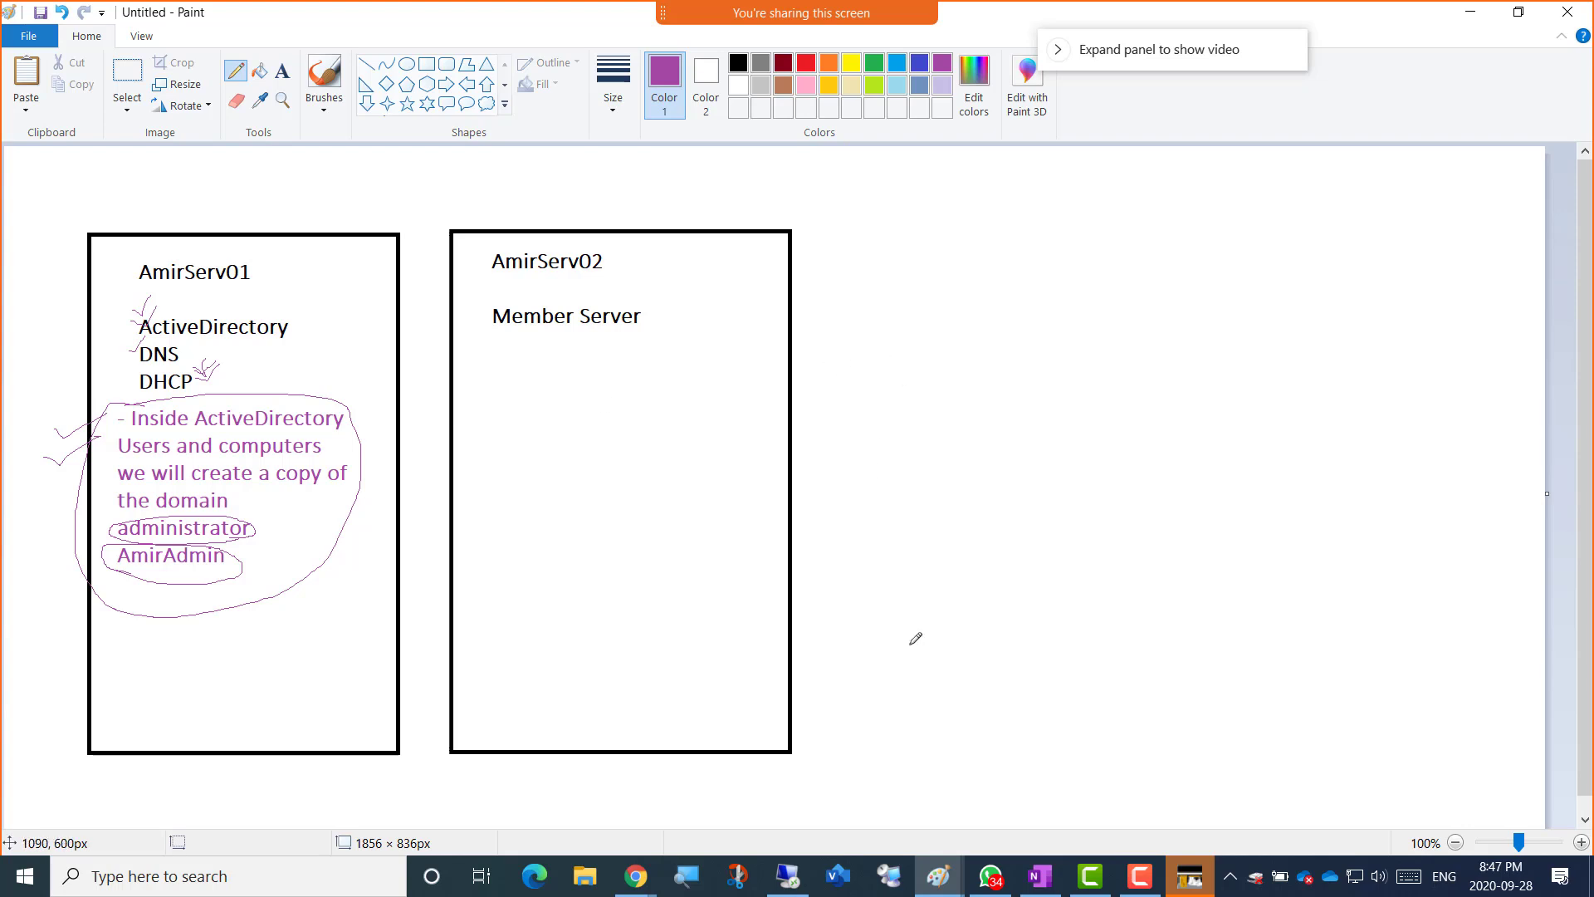
{"action": "left_click", "coordinate": [787, 876]}
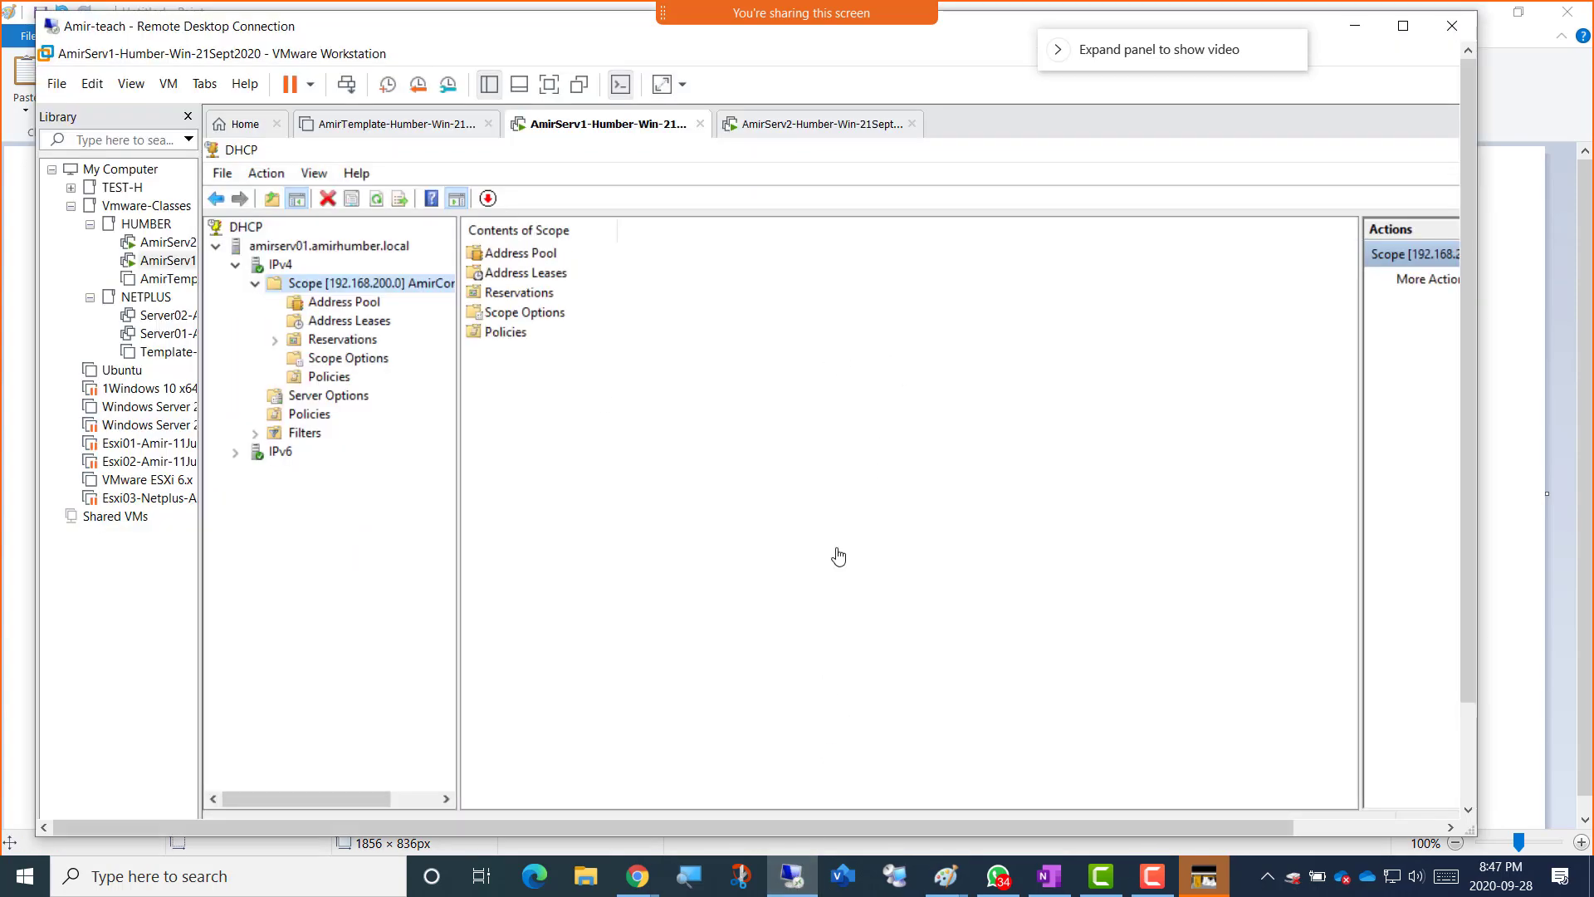
{"action": "left_click", "coordinate": [1403, 26]}
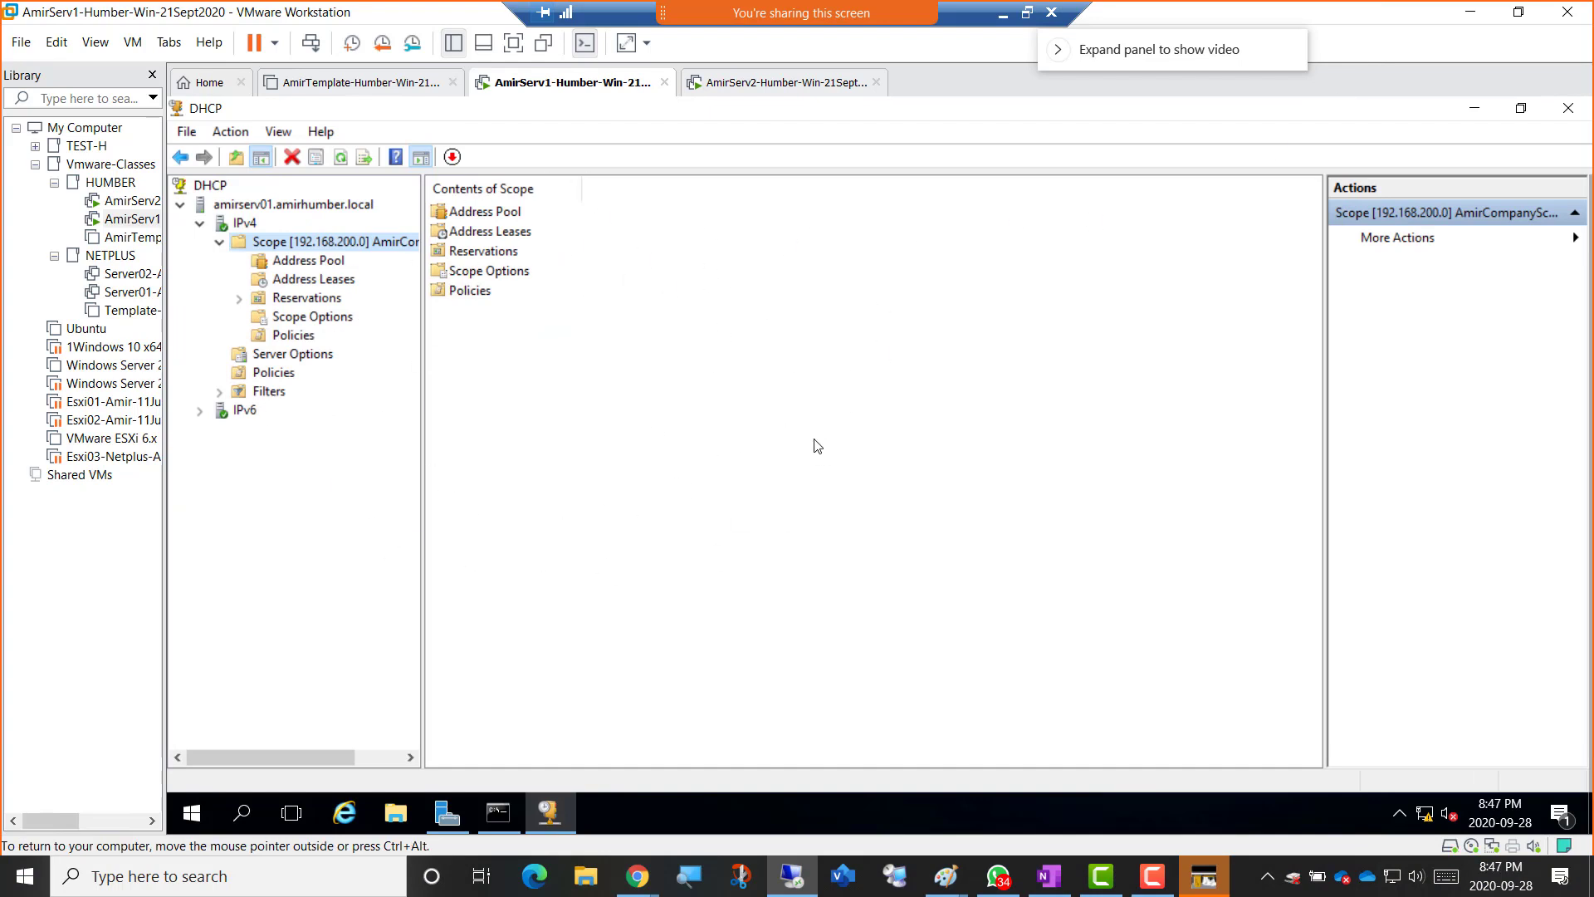
- Close the DHCP console and turn off Windows Firewall for domain networks from the Local Server properties
{"action": "left_click", "coordinate": [1570, 110]}
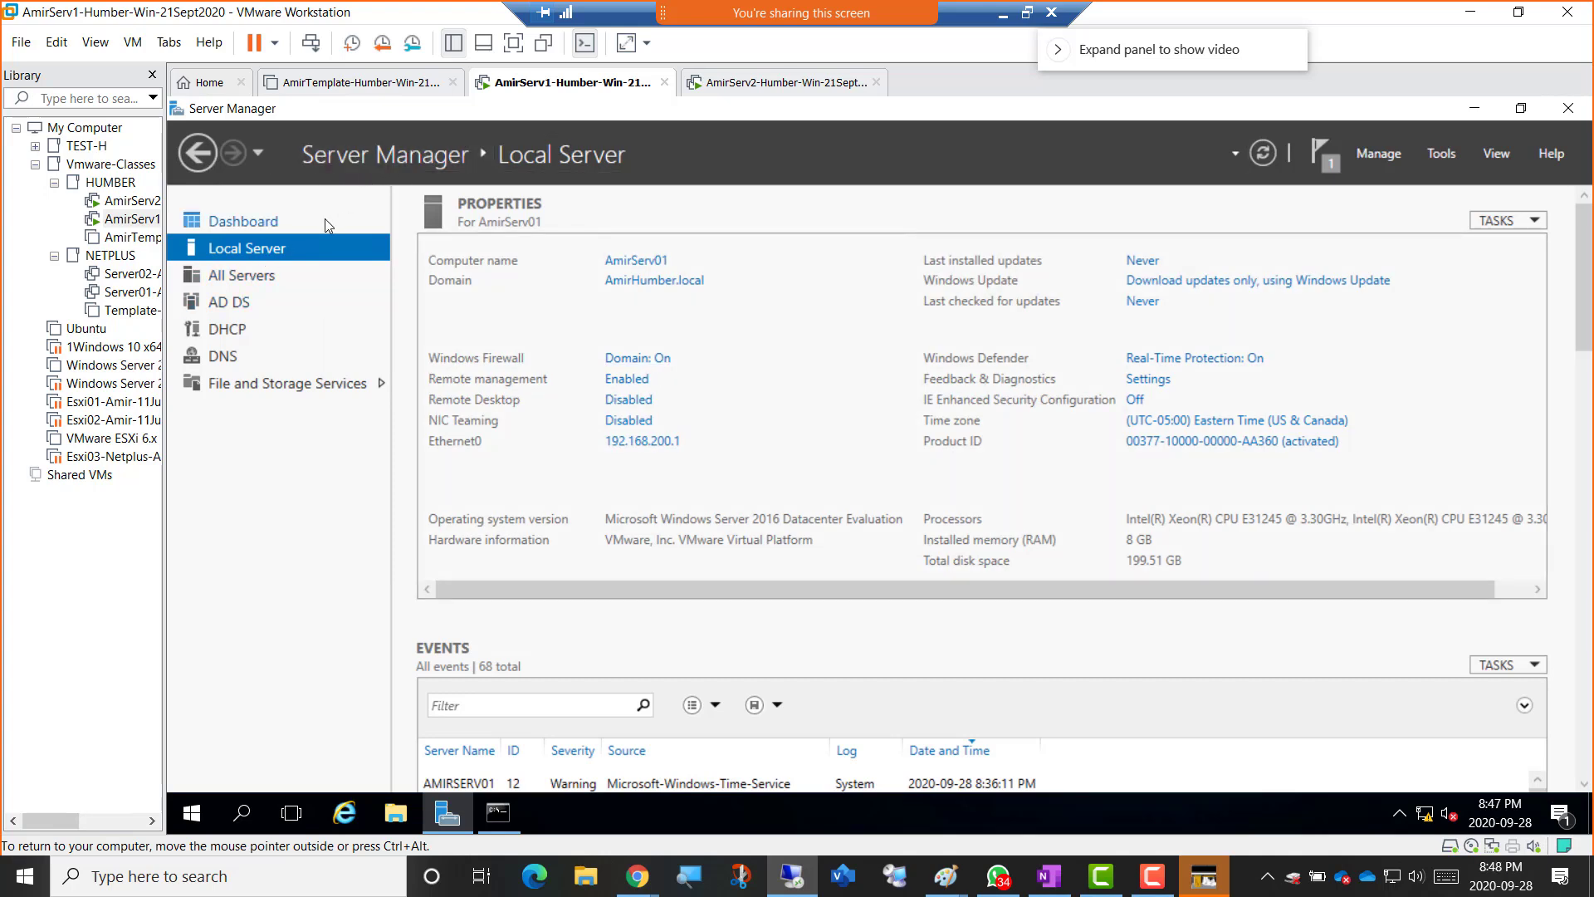
{"action": "left_click", "coordinate": [663, 360]}
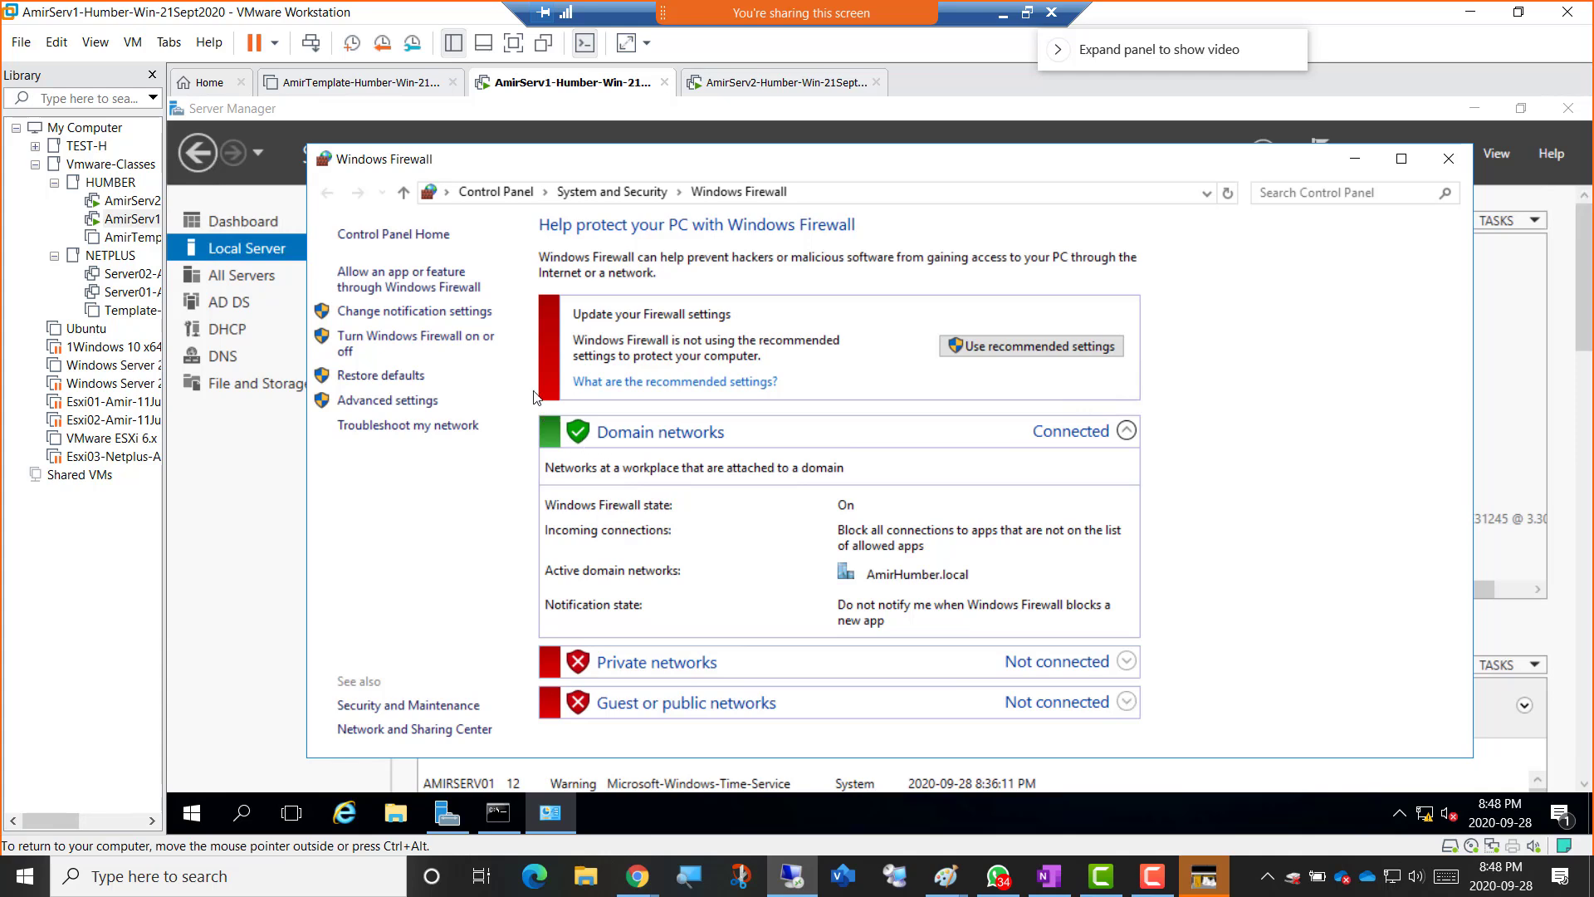
{"action": "left_click", "coordinate": [414, 340]}
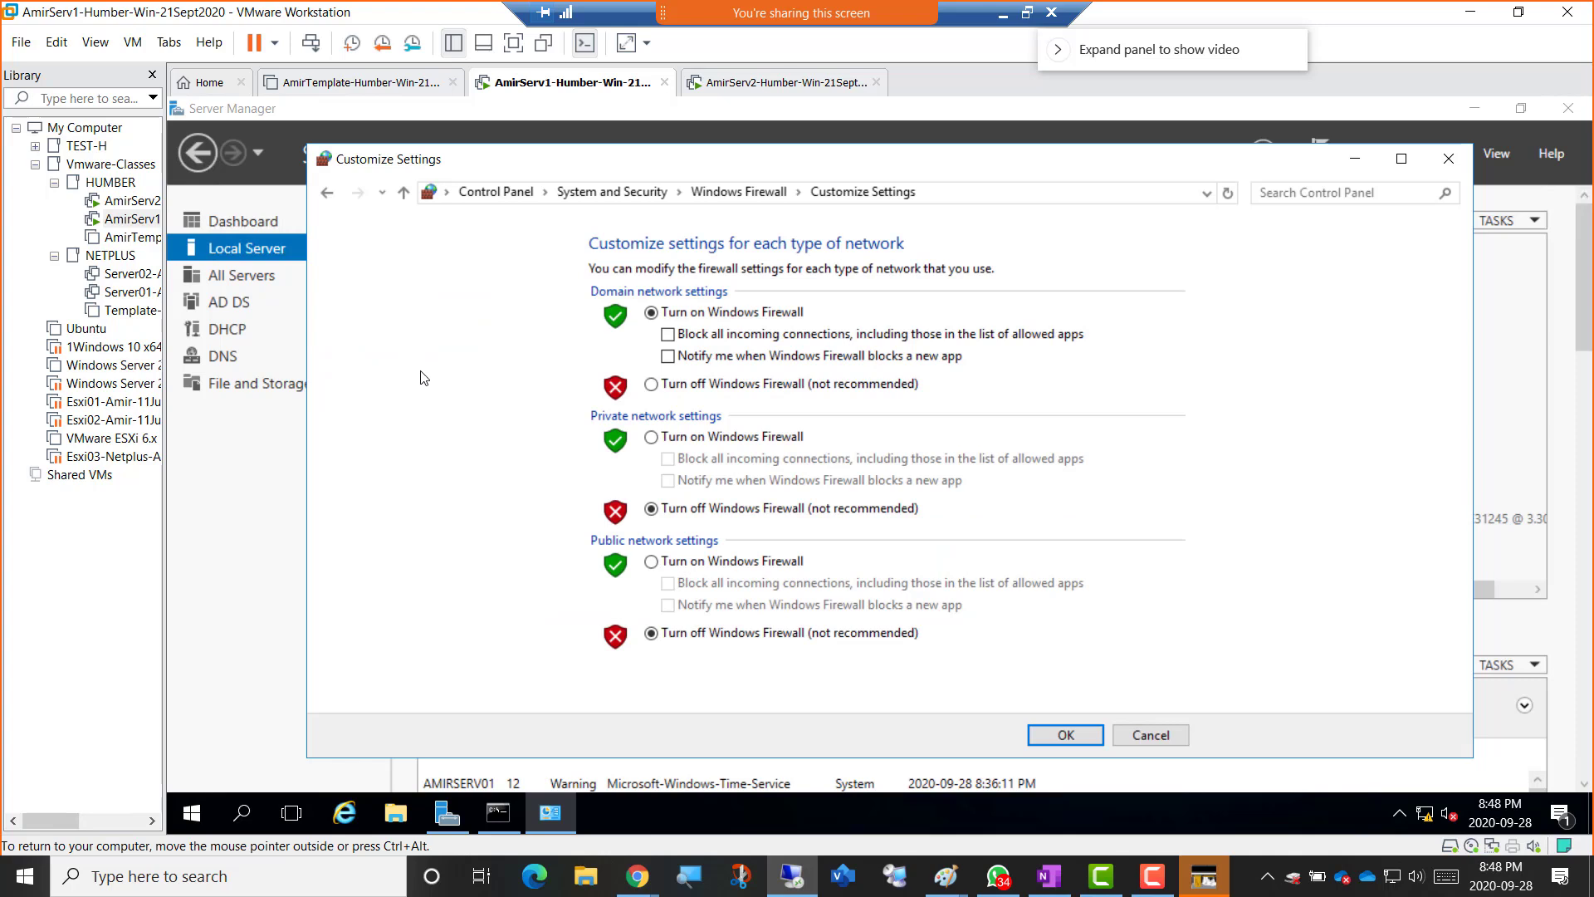
{"action": "left_click", "coordinate": [652, 385]}
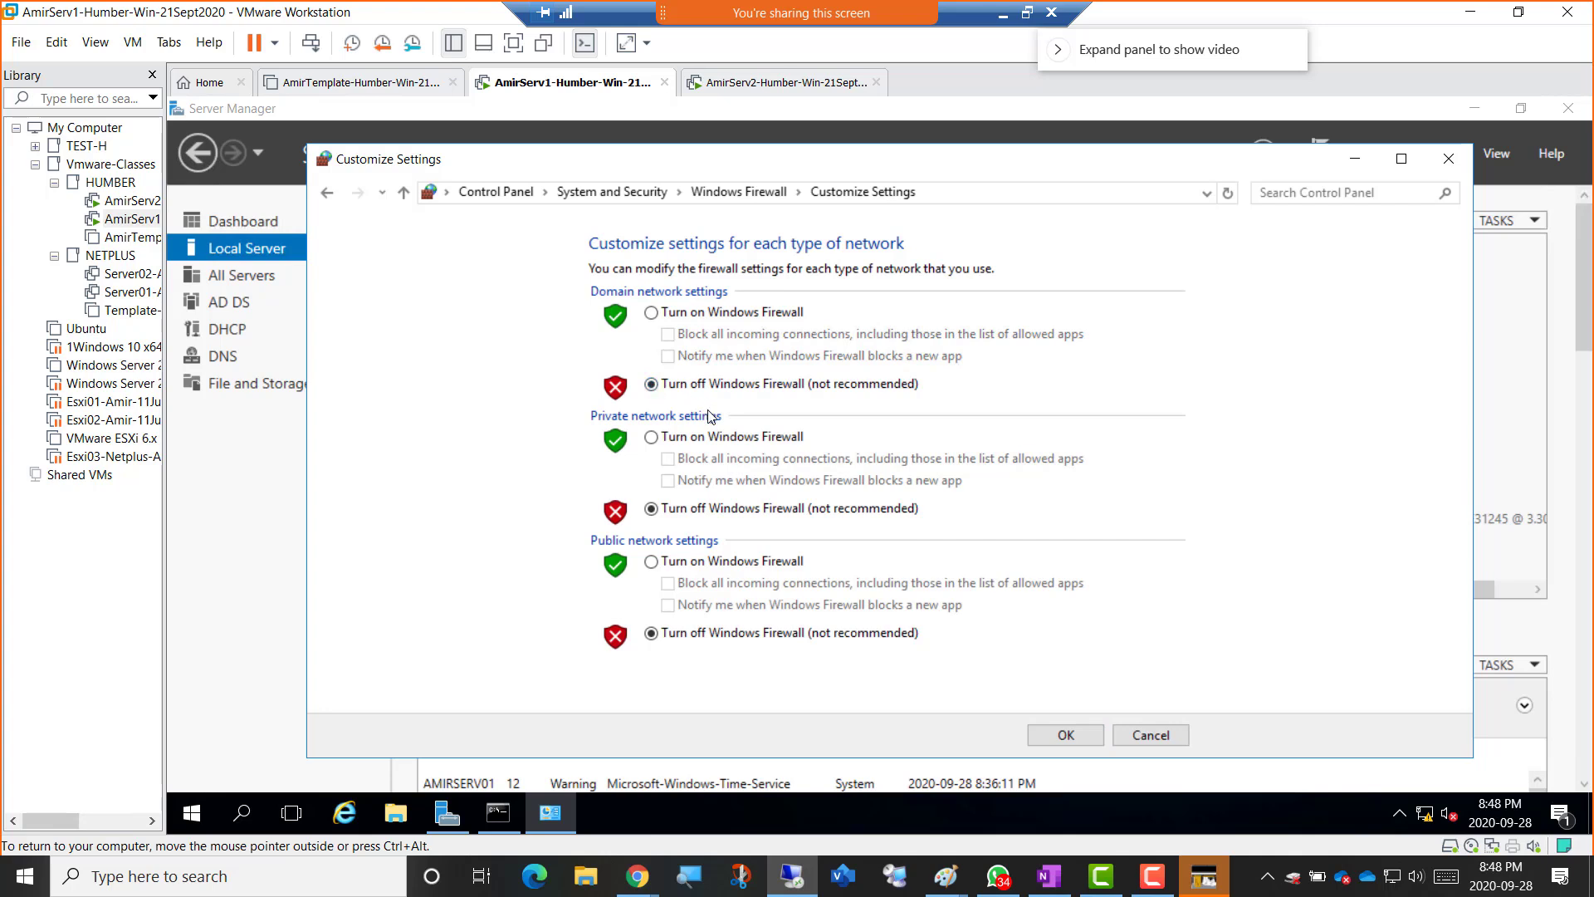
{"action": "left_click", "coordinate": [1063, 735]}
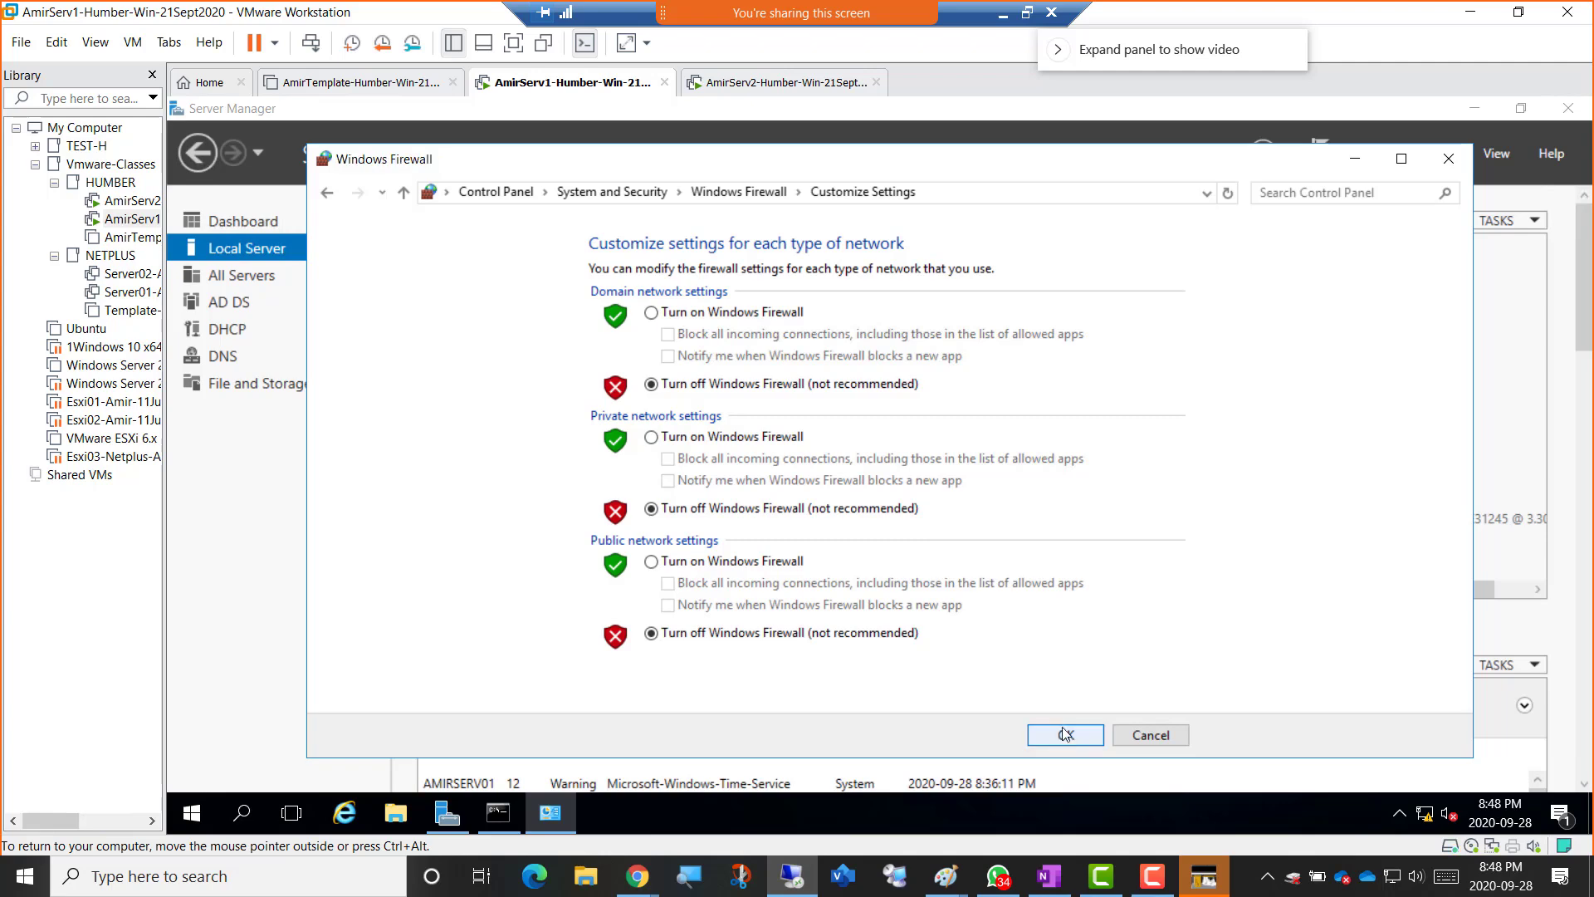
- Close the firewall window, refresh Server Manager, and reopen Windows Firewall to check the domain network status
{"action": "left_click", "coordinate": [1449, 159]}
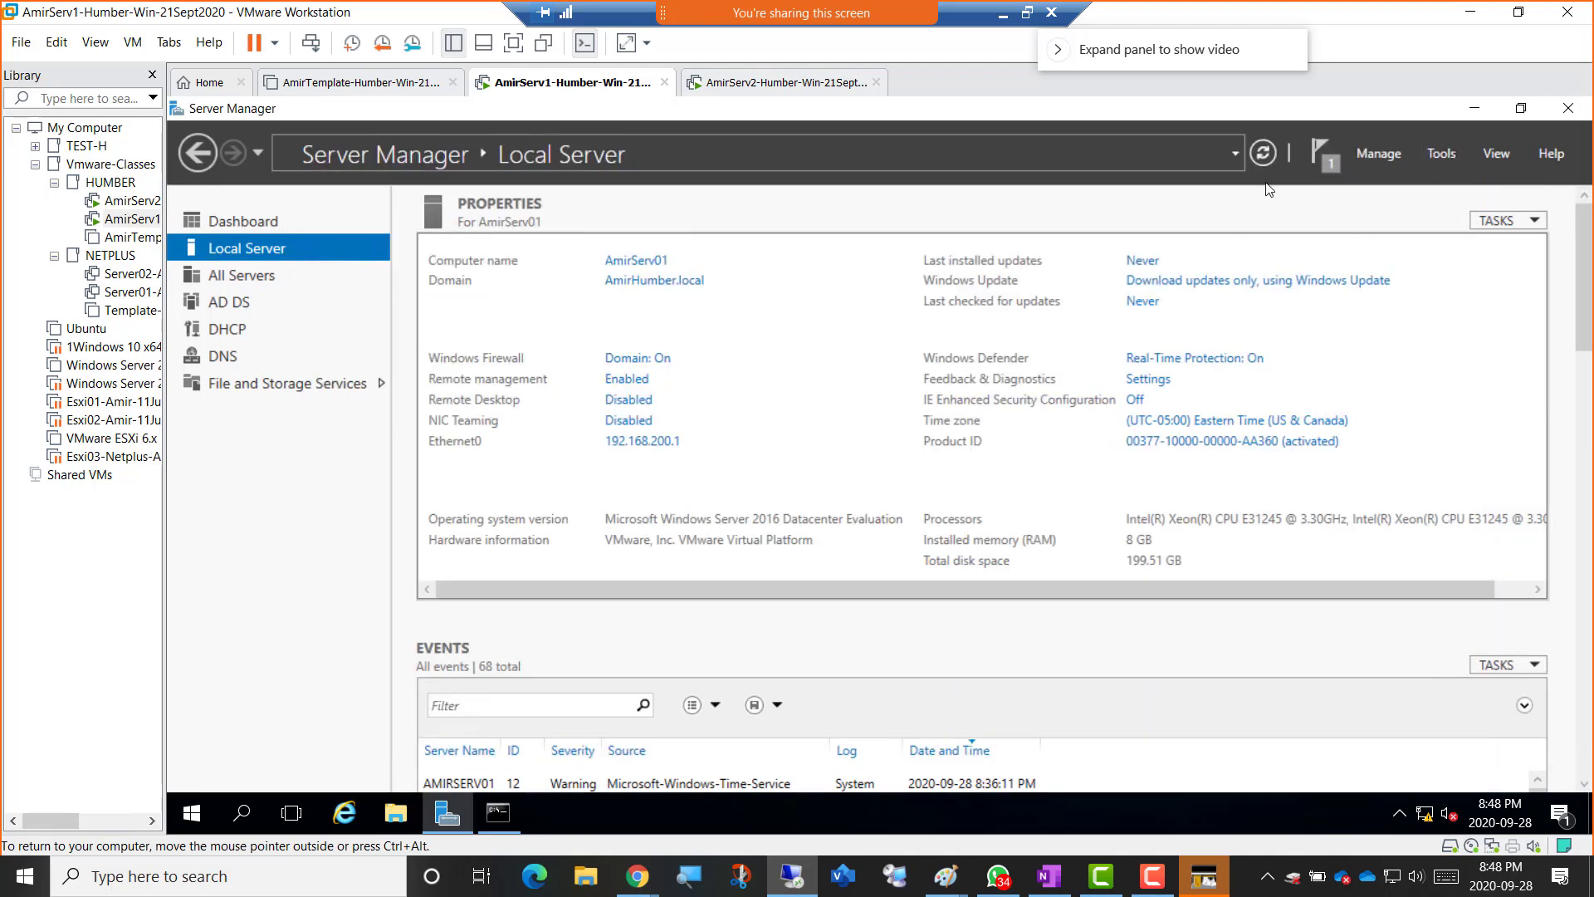
{"action": "left_click", "coordinate": [1271, 156]}
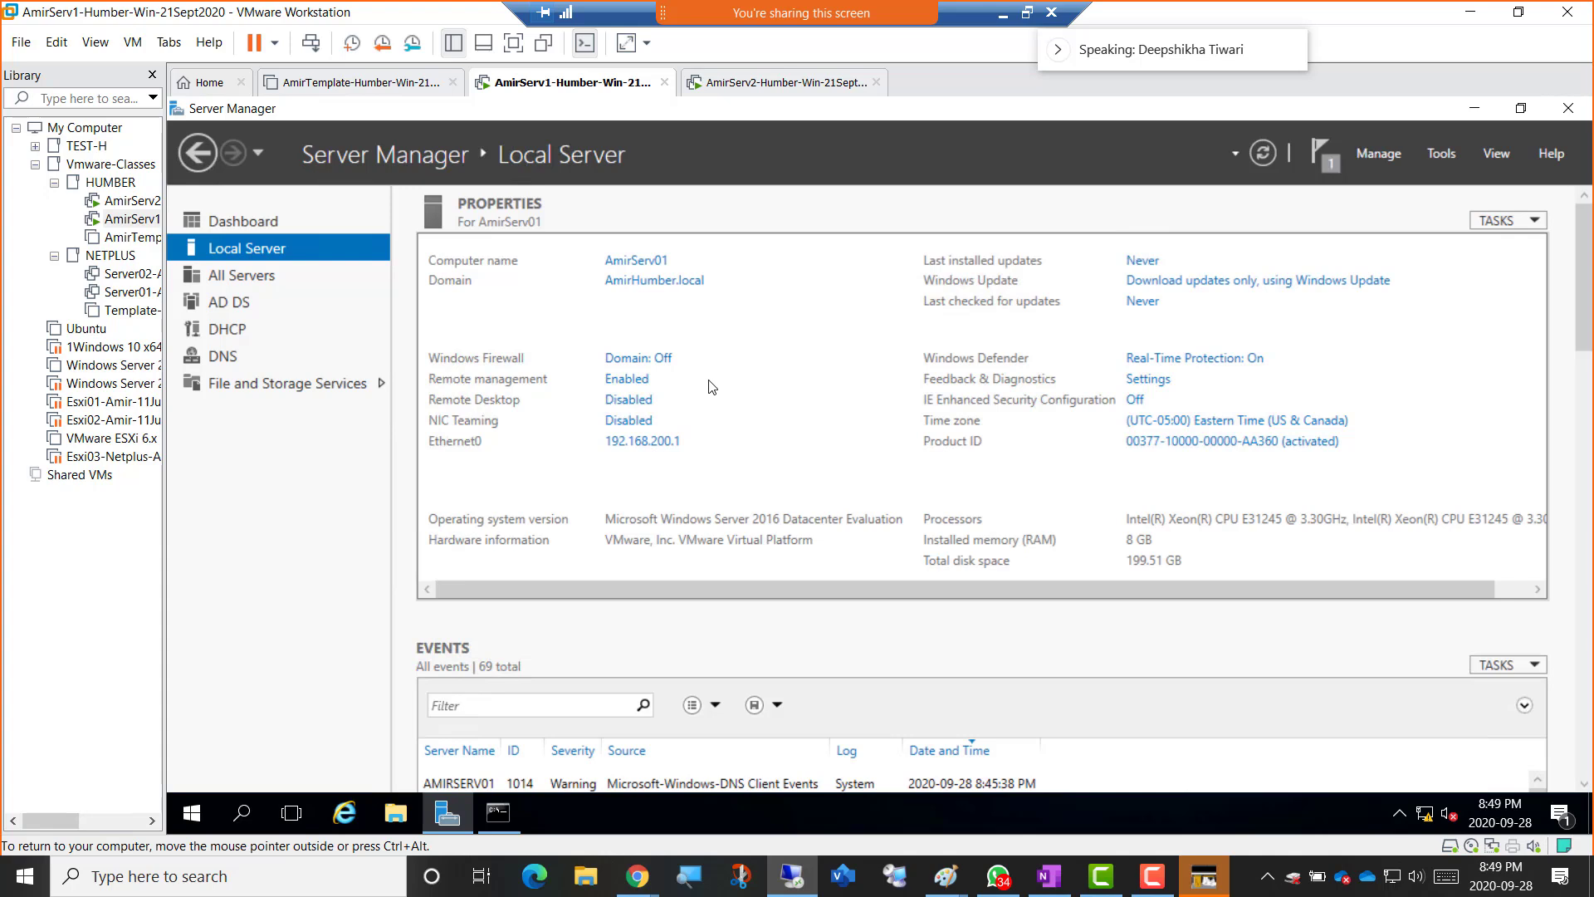
{"action": "left_click", "coordinate": [662, 365]}
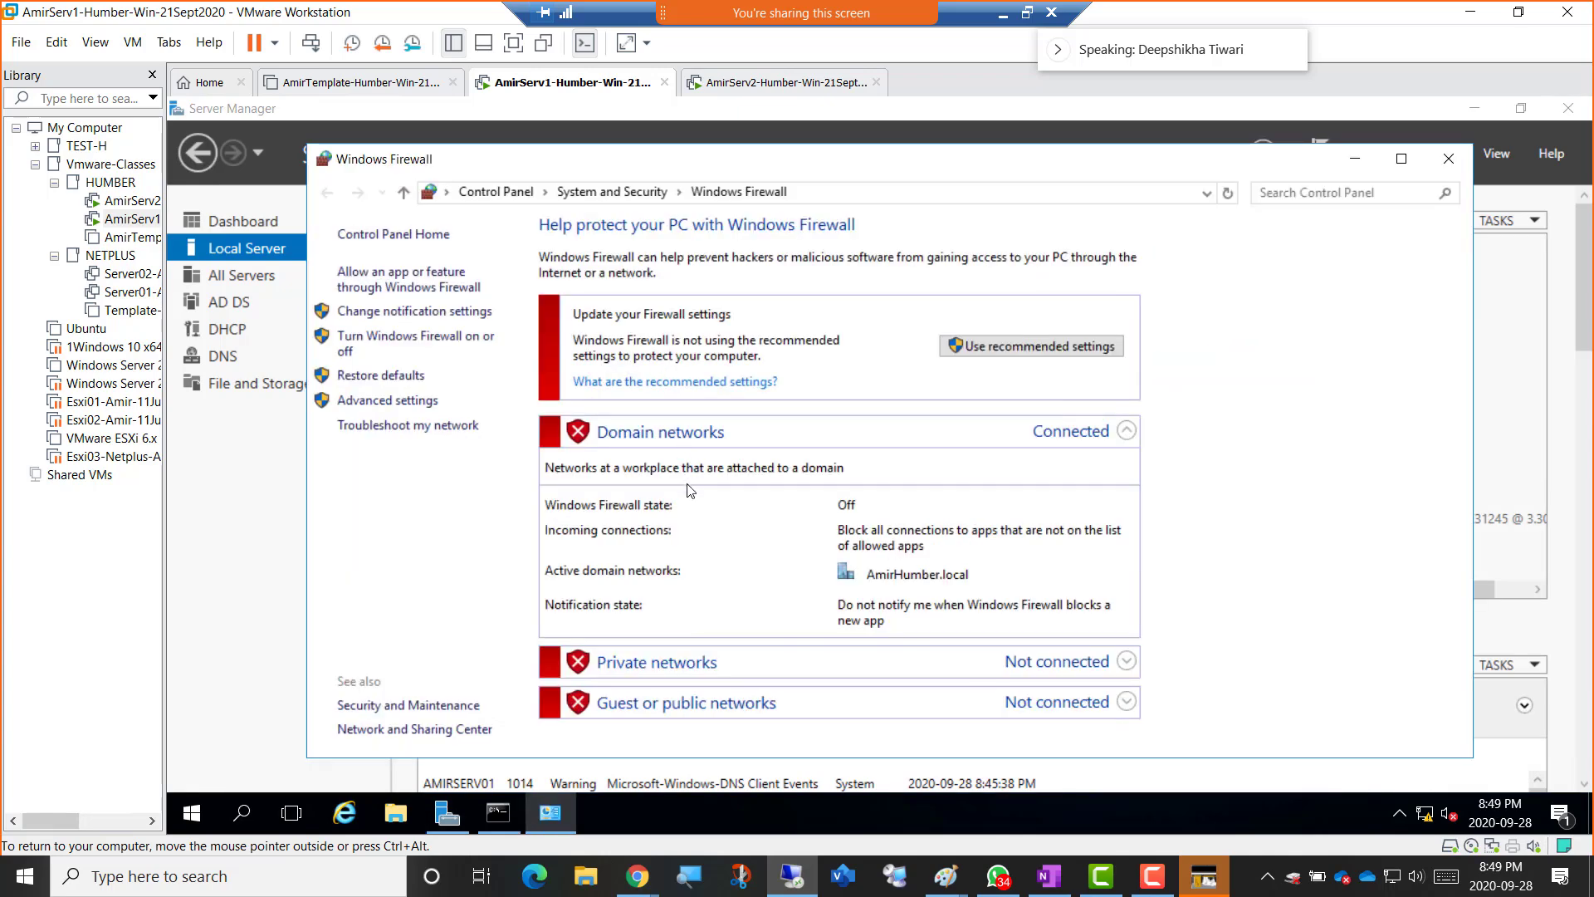
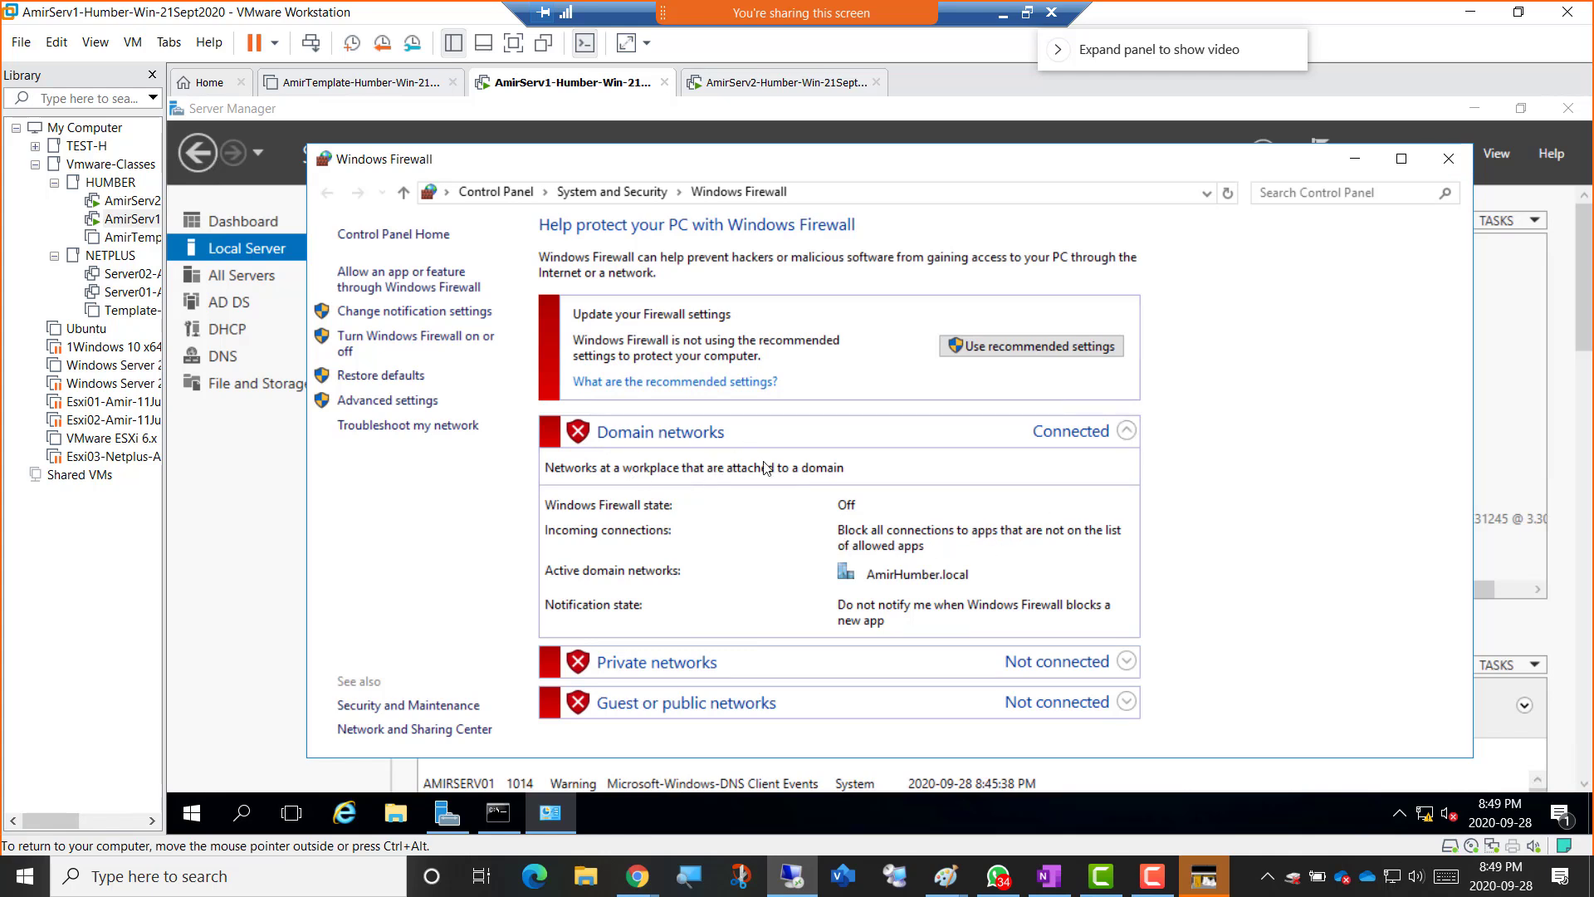
- Review the Windows Firewall state and the on/off settings for domain, private and public networks, then close the window
{"action": "left_click", "coordinate": [1448, 160]}
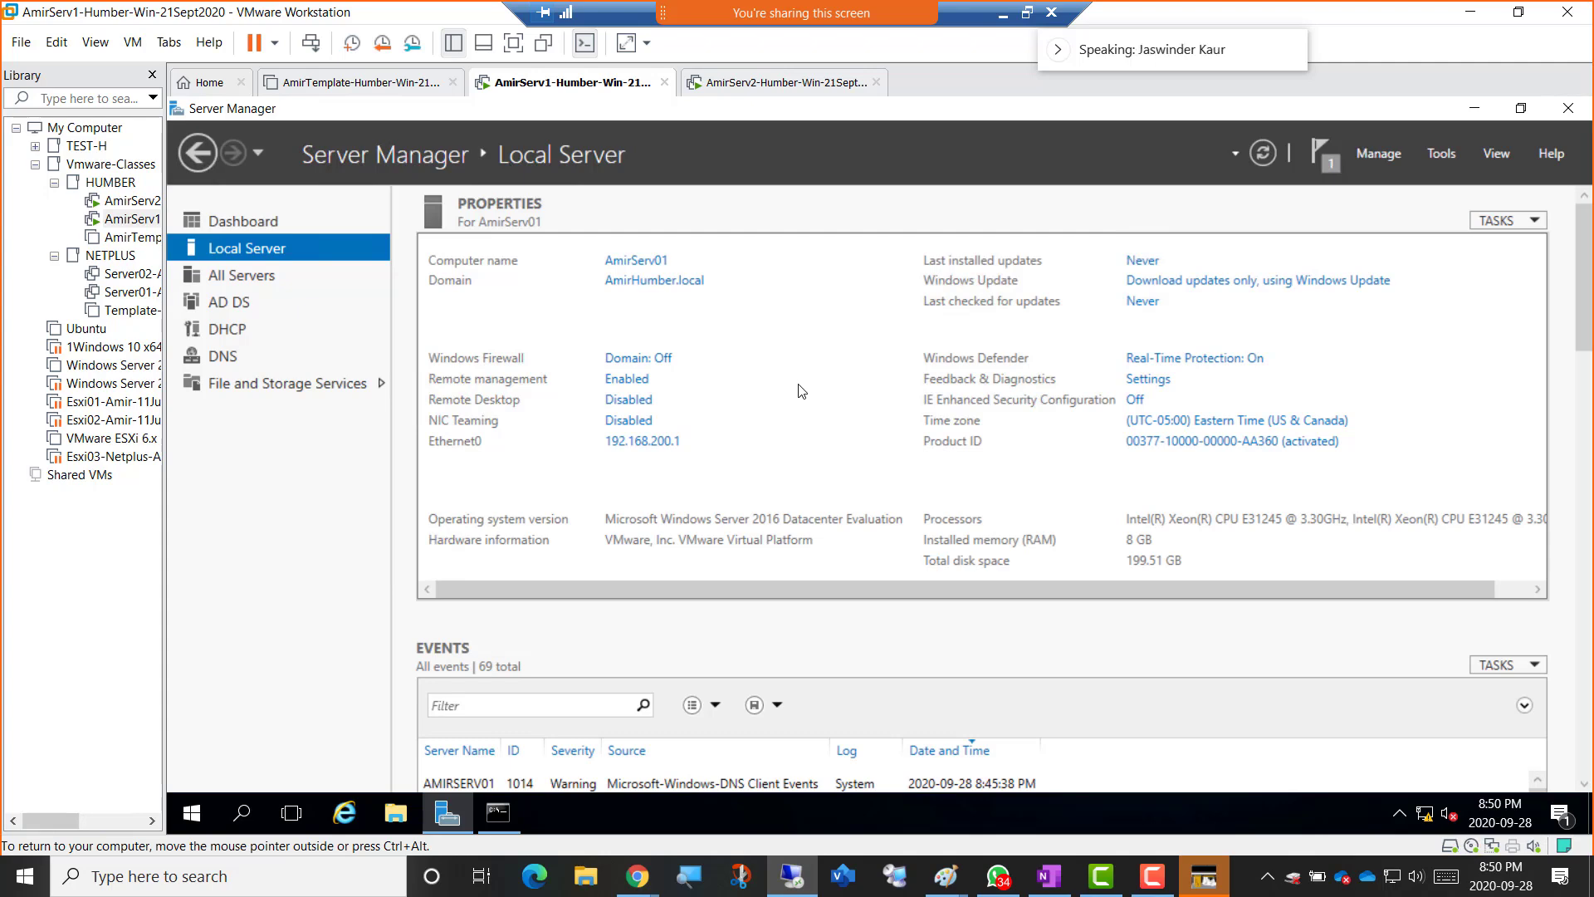
{"action": "left_click", "coordinate": [673, 362]}
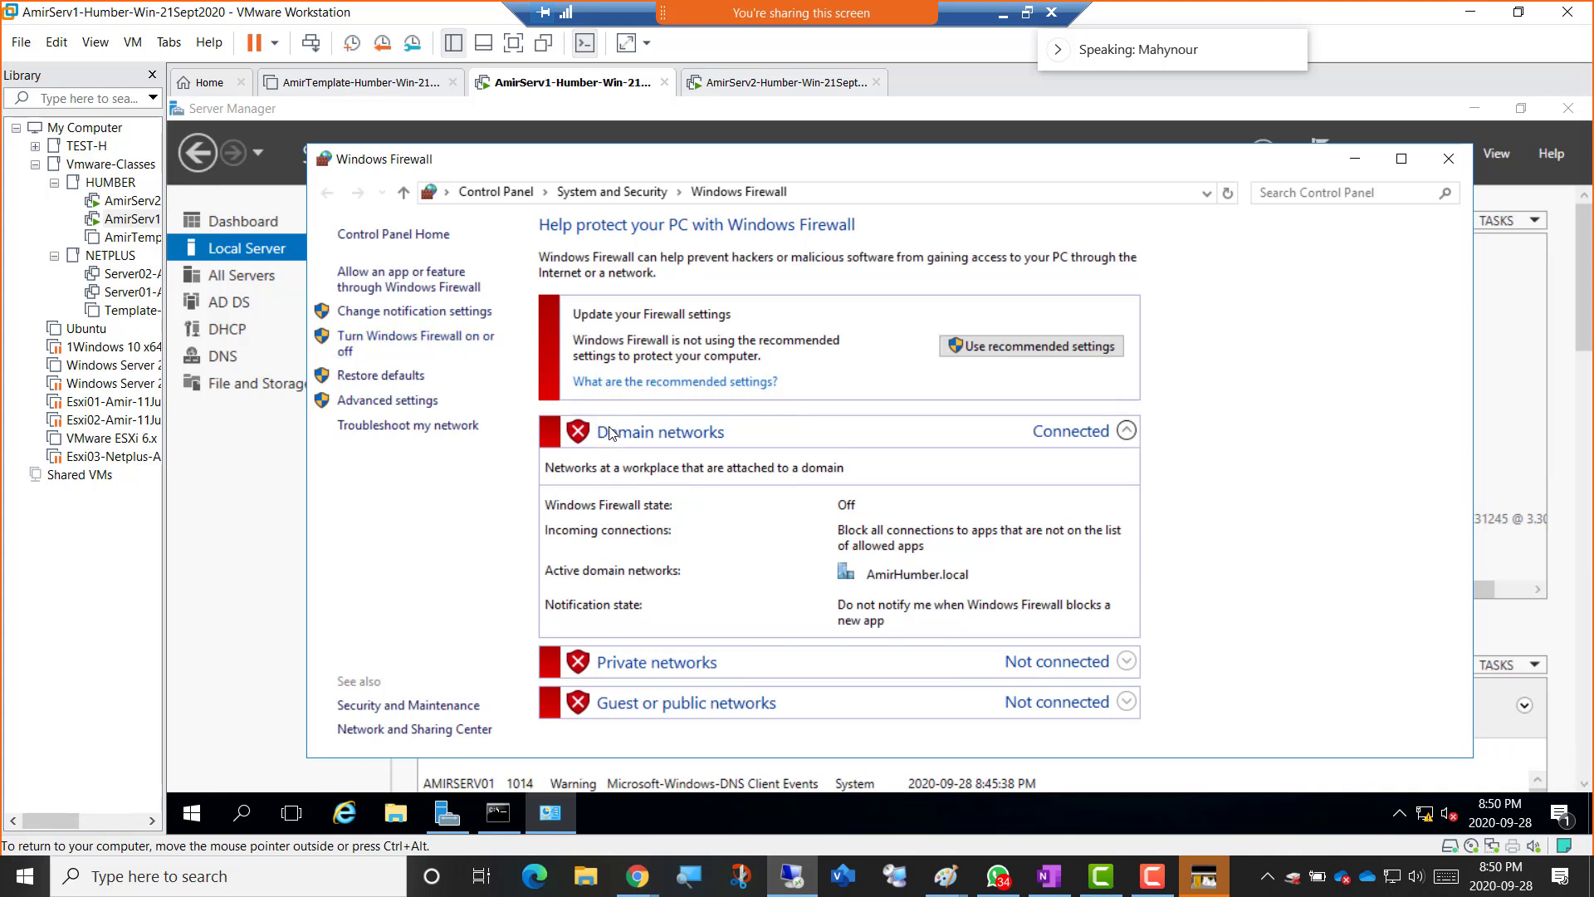
{"action": "left_click", "coordinate": [395, 340]}
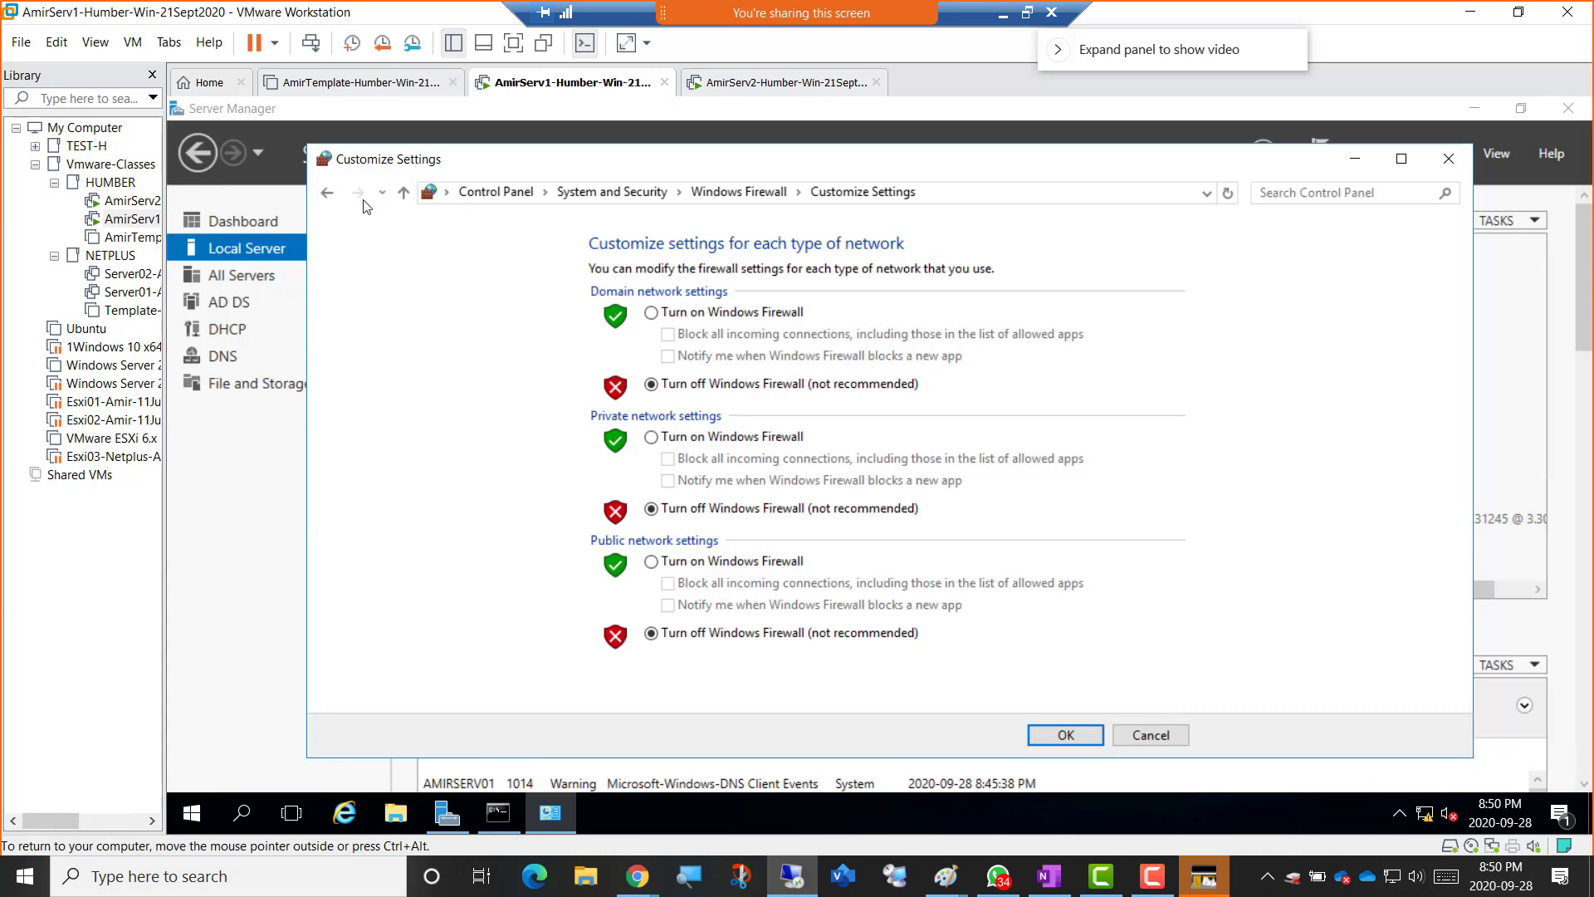
{"action": "left_click", "coordinate": [328, 194]}
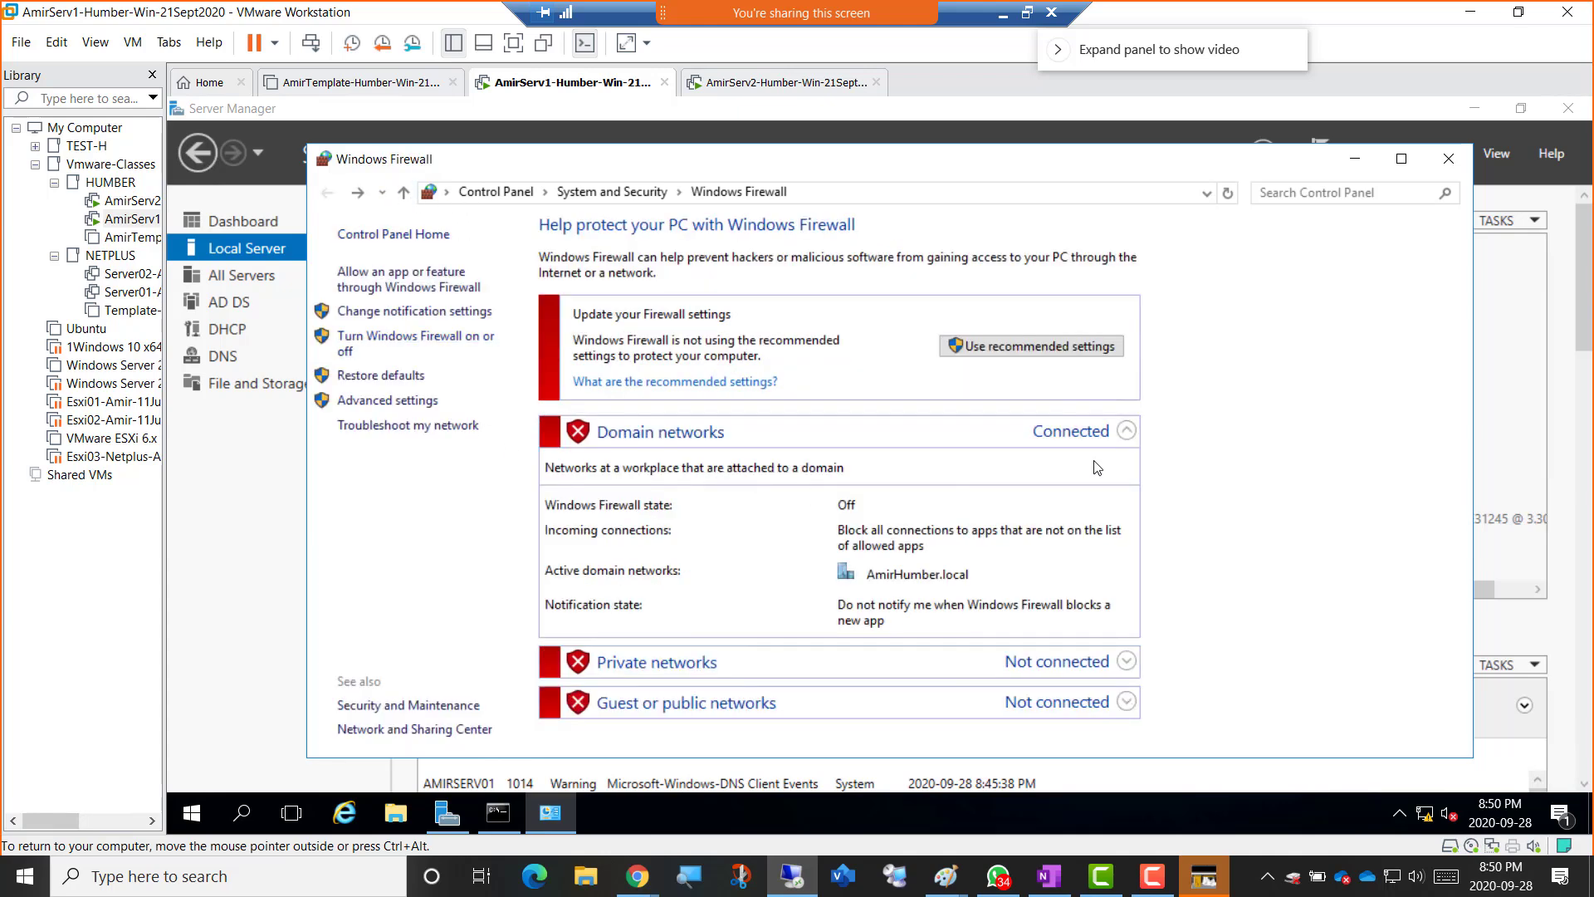
{"action": "left_click", "coordinate": [1126, 432]}
{"action": "left_click", "coordinate": [1127, 432]}
{"action": "left_click", "coordinate": [1449, 162]}
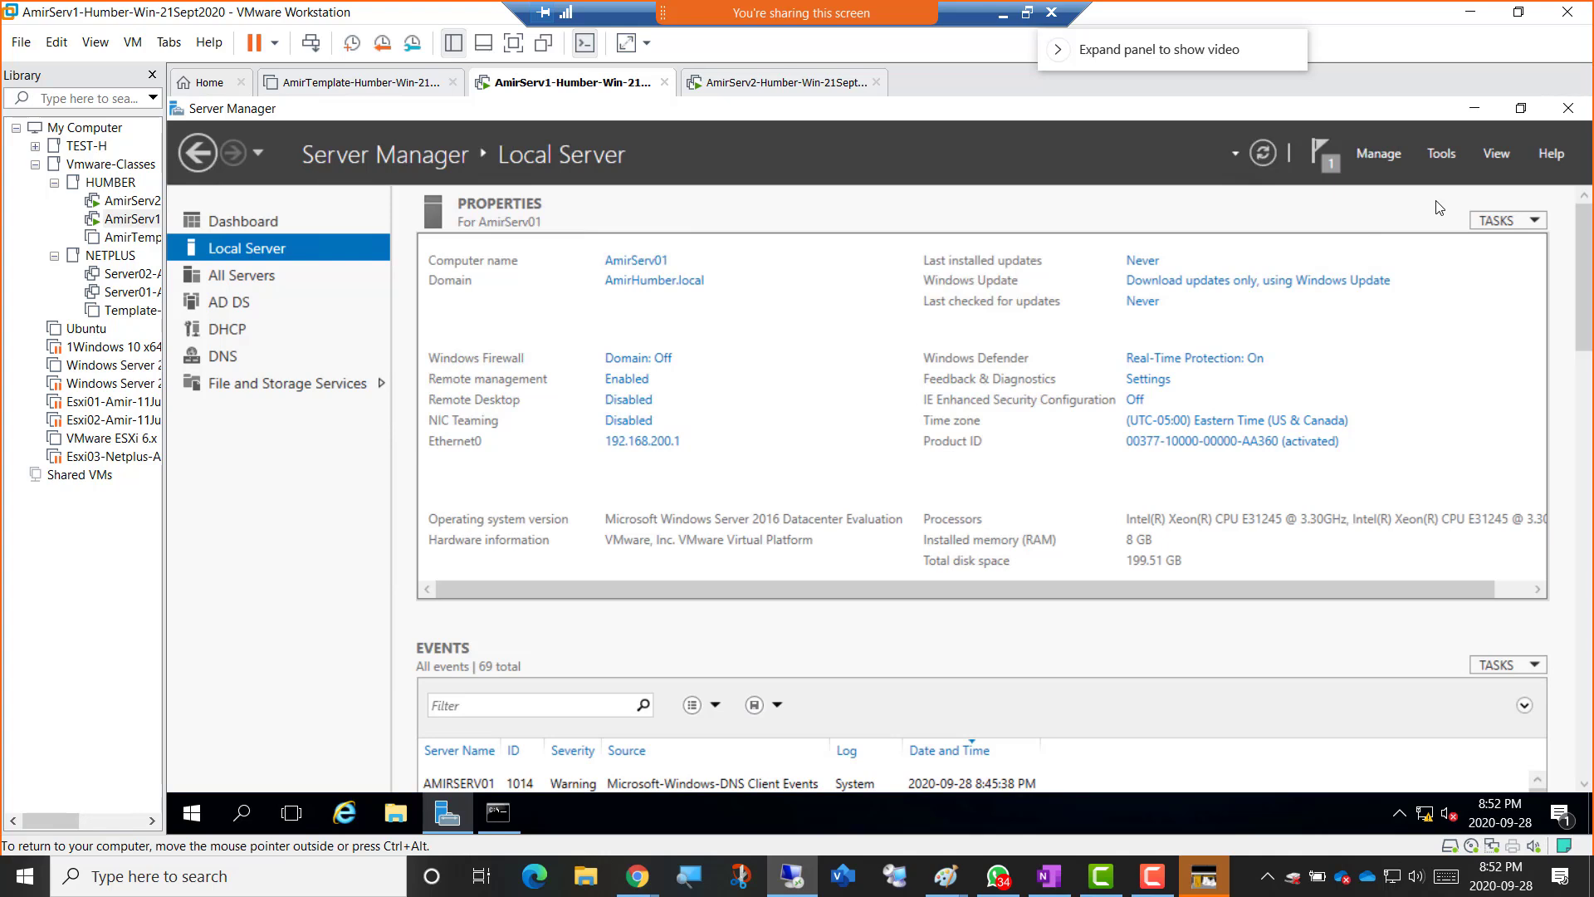
- Open DNS Manager, expand AMIRSERV01, and browse the Forward and Reverse Lookup Zones
{"action": "left_click", "coordinate": [1443, 158]}
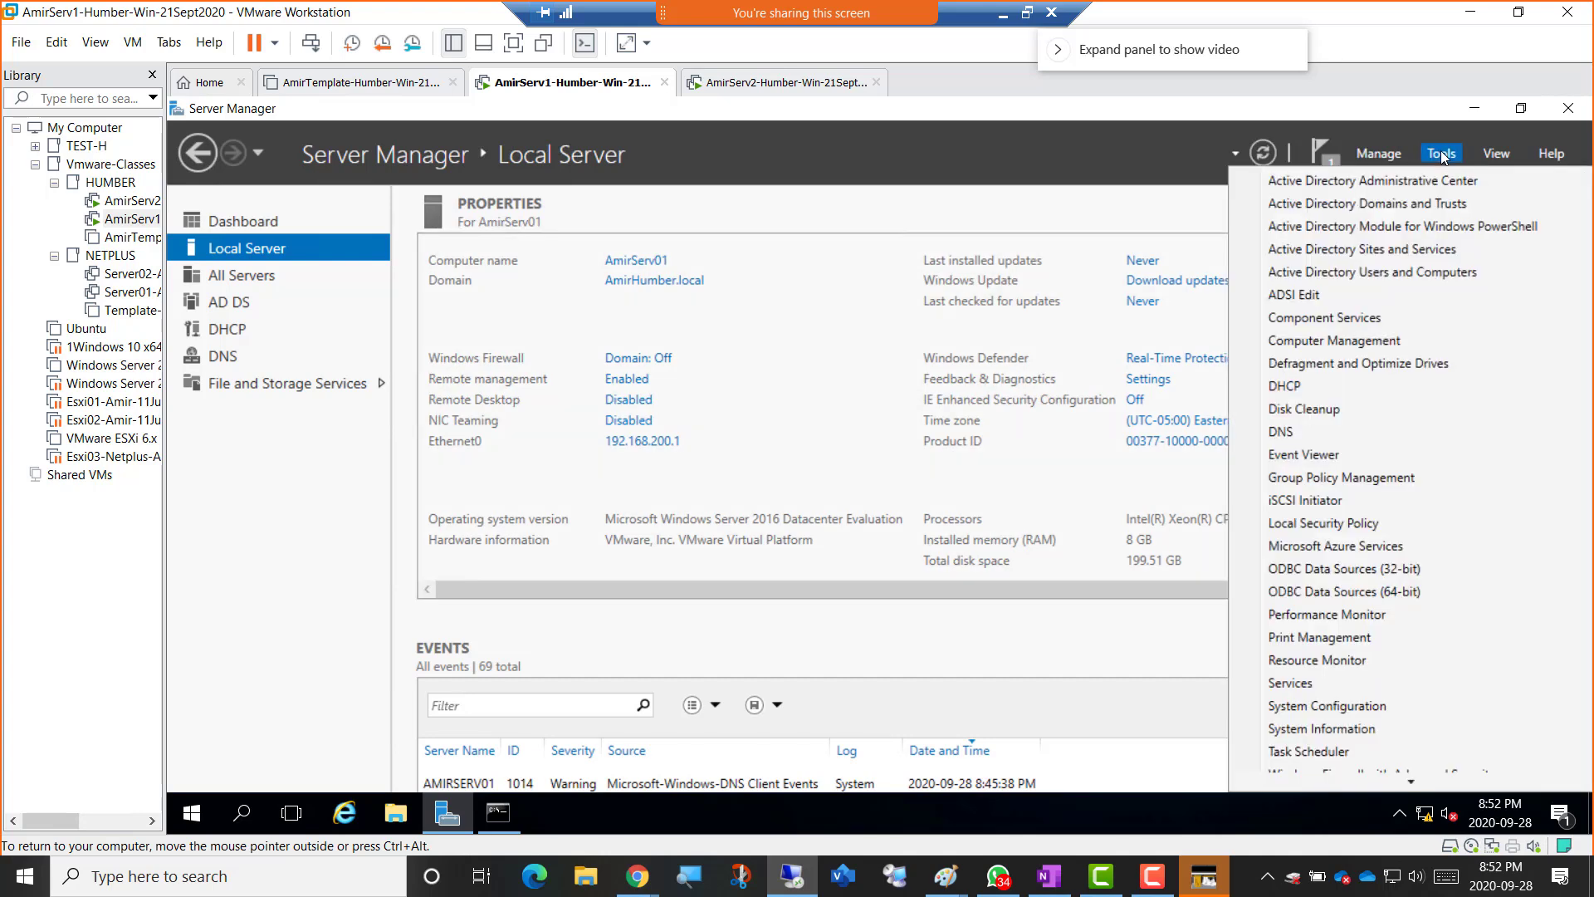
{"action": "left_click", "coordinate": [1293, 433]}
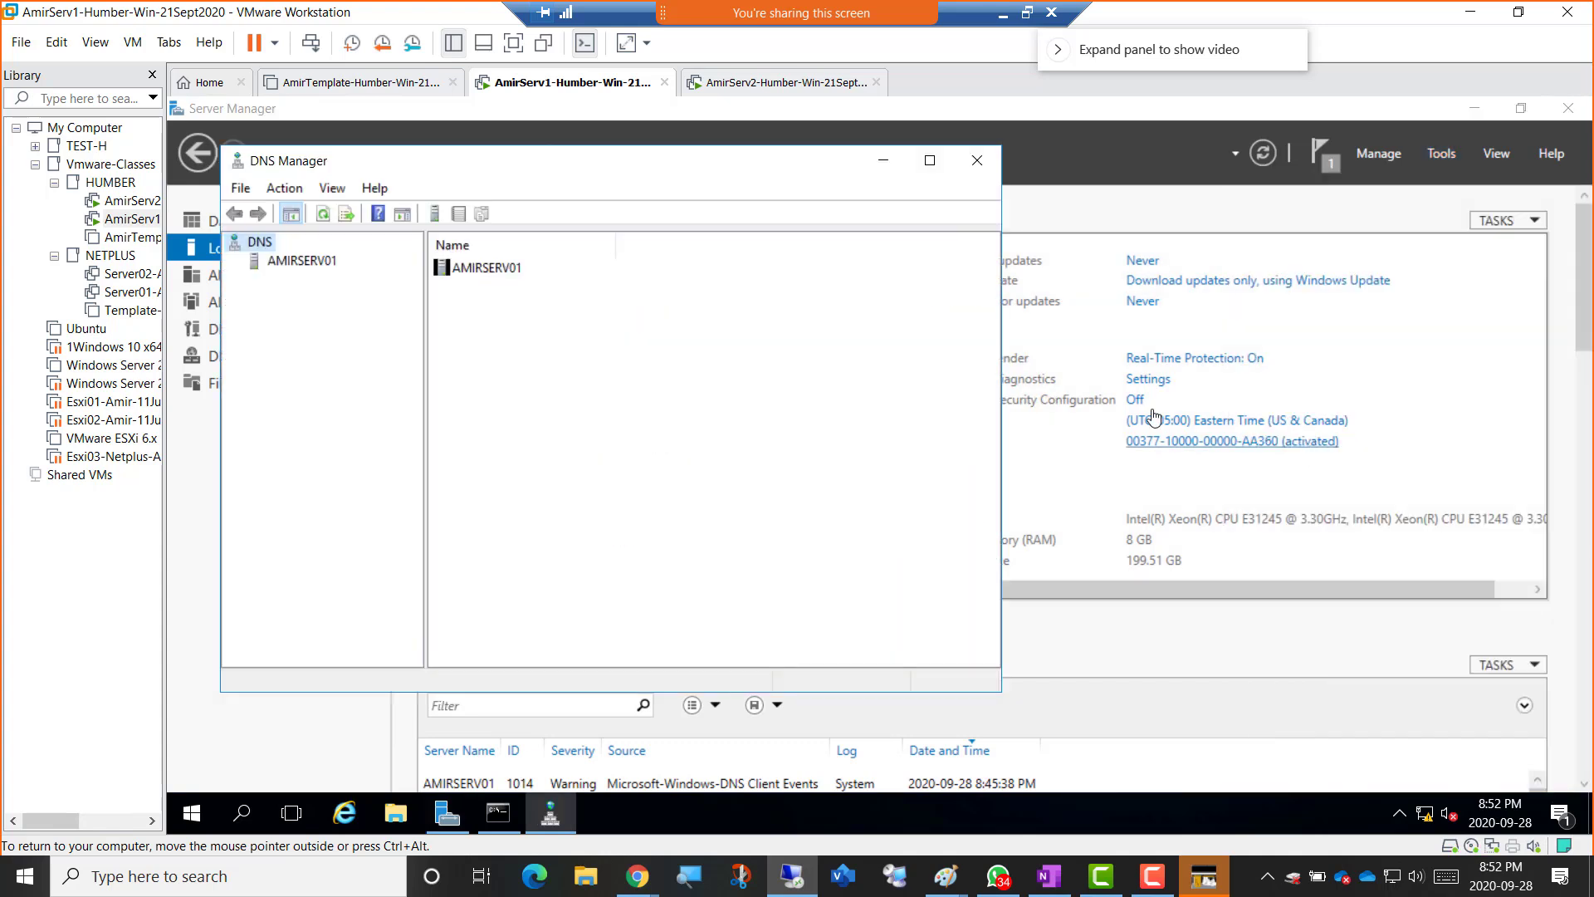
{"action": "double_click", "coordinate": [535, 165]}
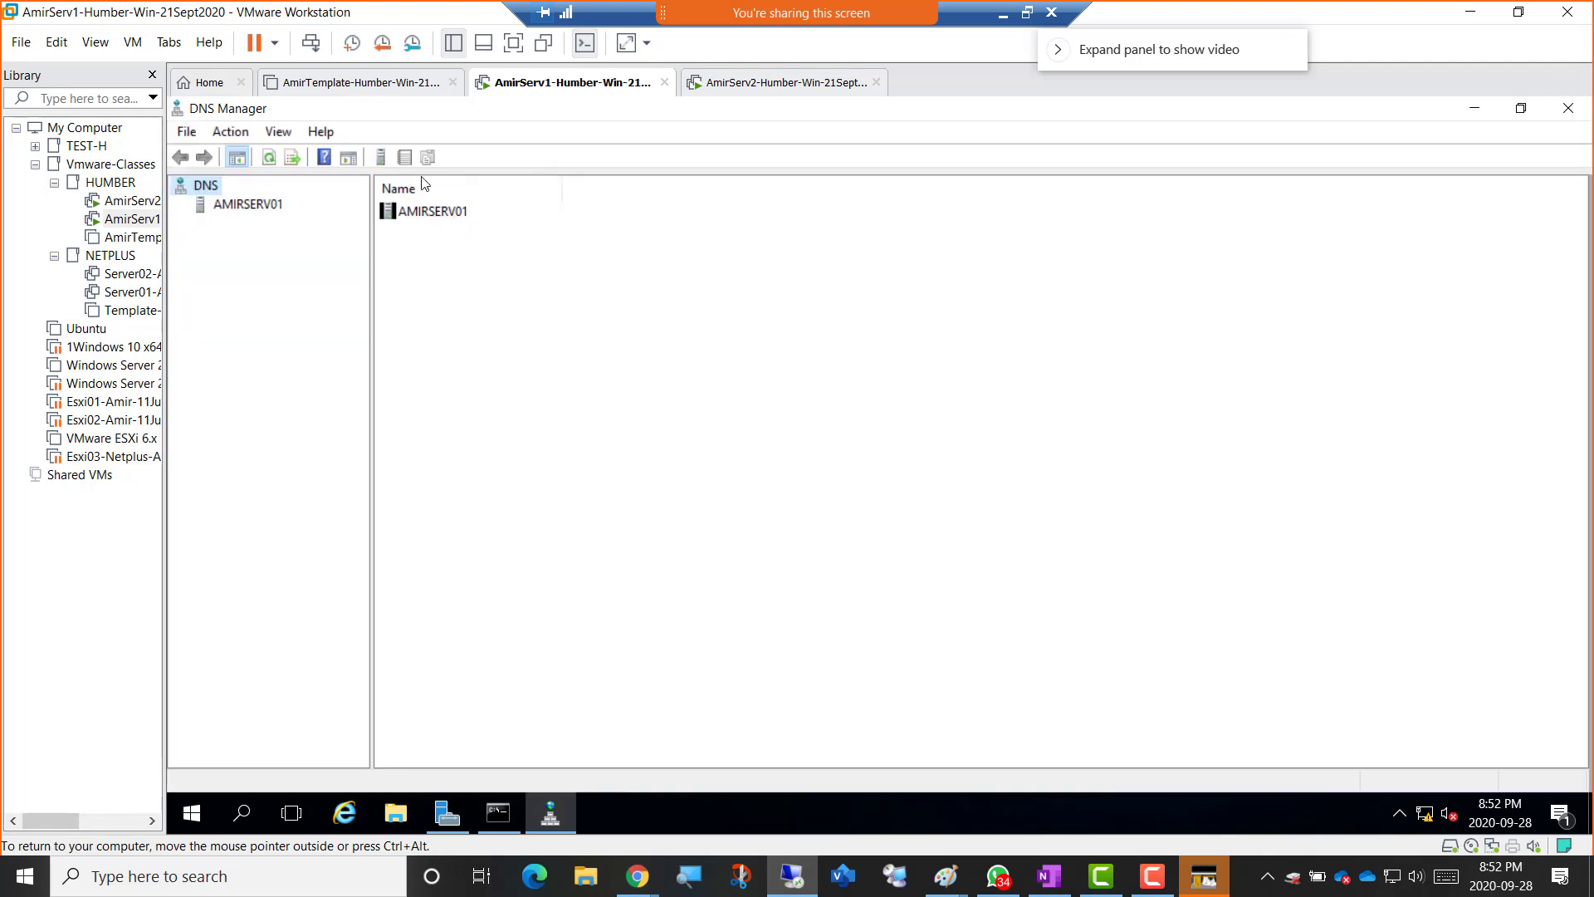
{"action": "double_click", "coordinate": [257, 210]}
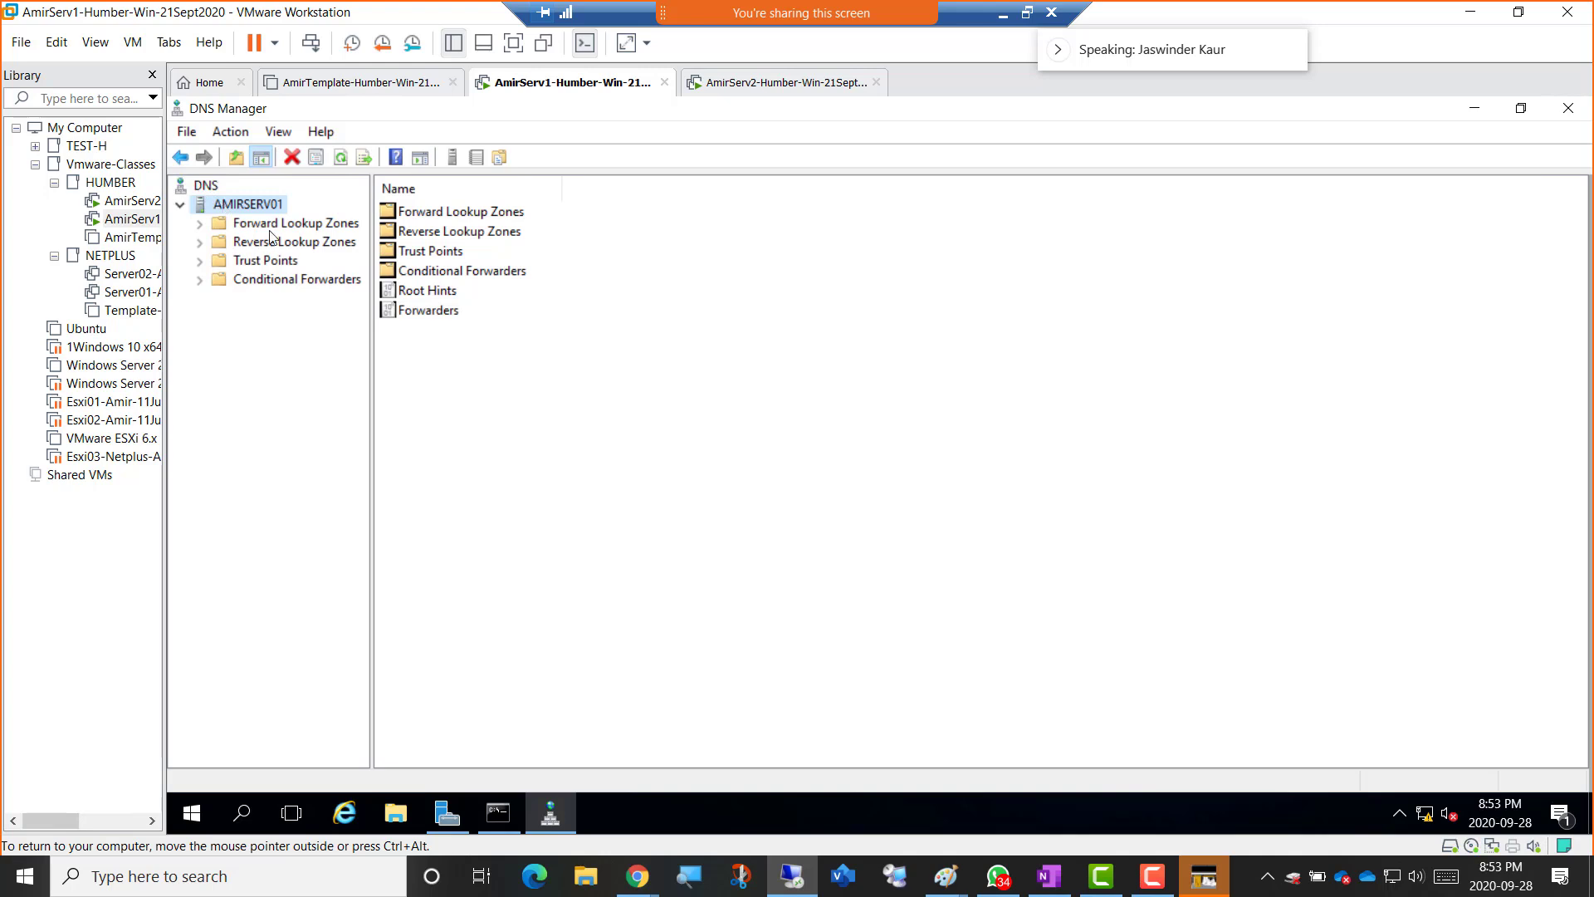
{"action": "left_click", "coordinate": [277, 226]}
{"action": "left_click", "coordinate": [287, 242]}
{"action": "left_click", "coordinate": [286, 225]}
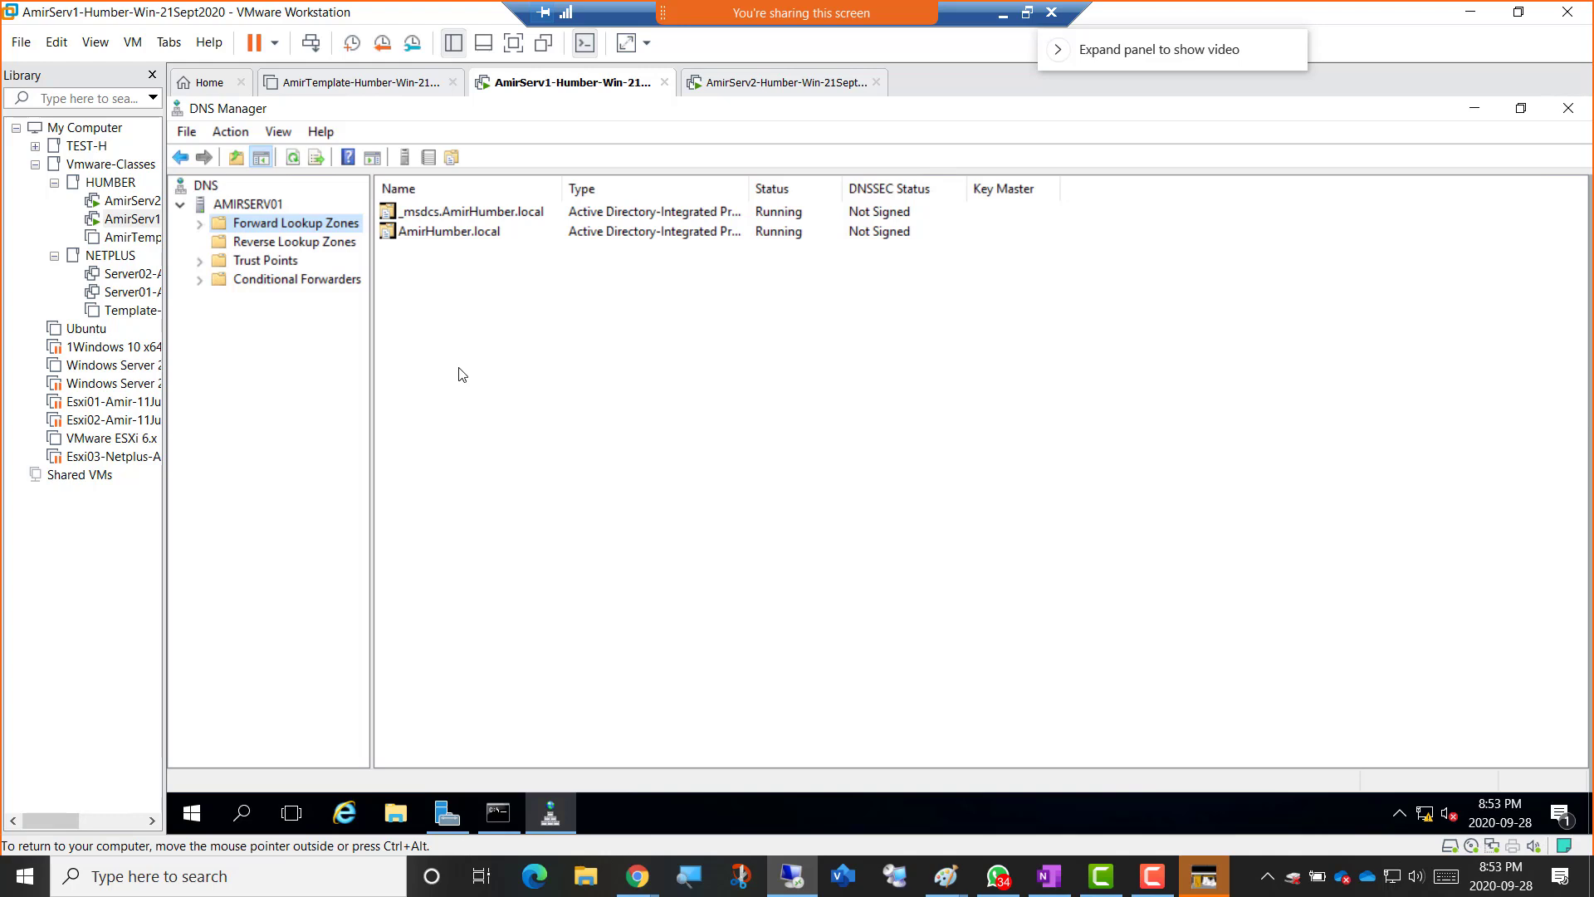
{"action": "left_click", "coordinate": [282, 246]}
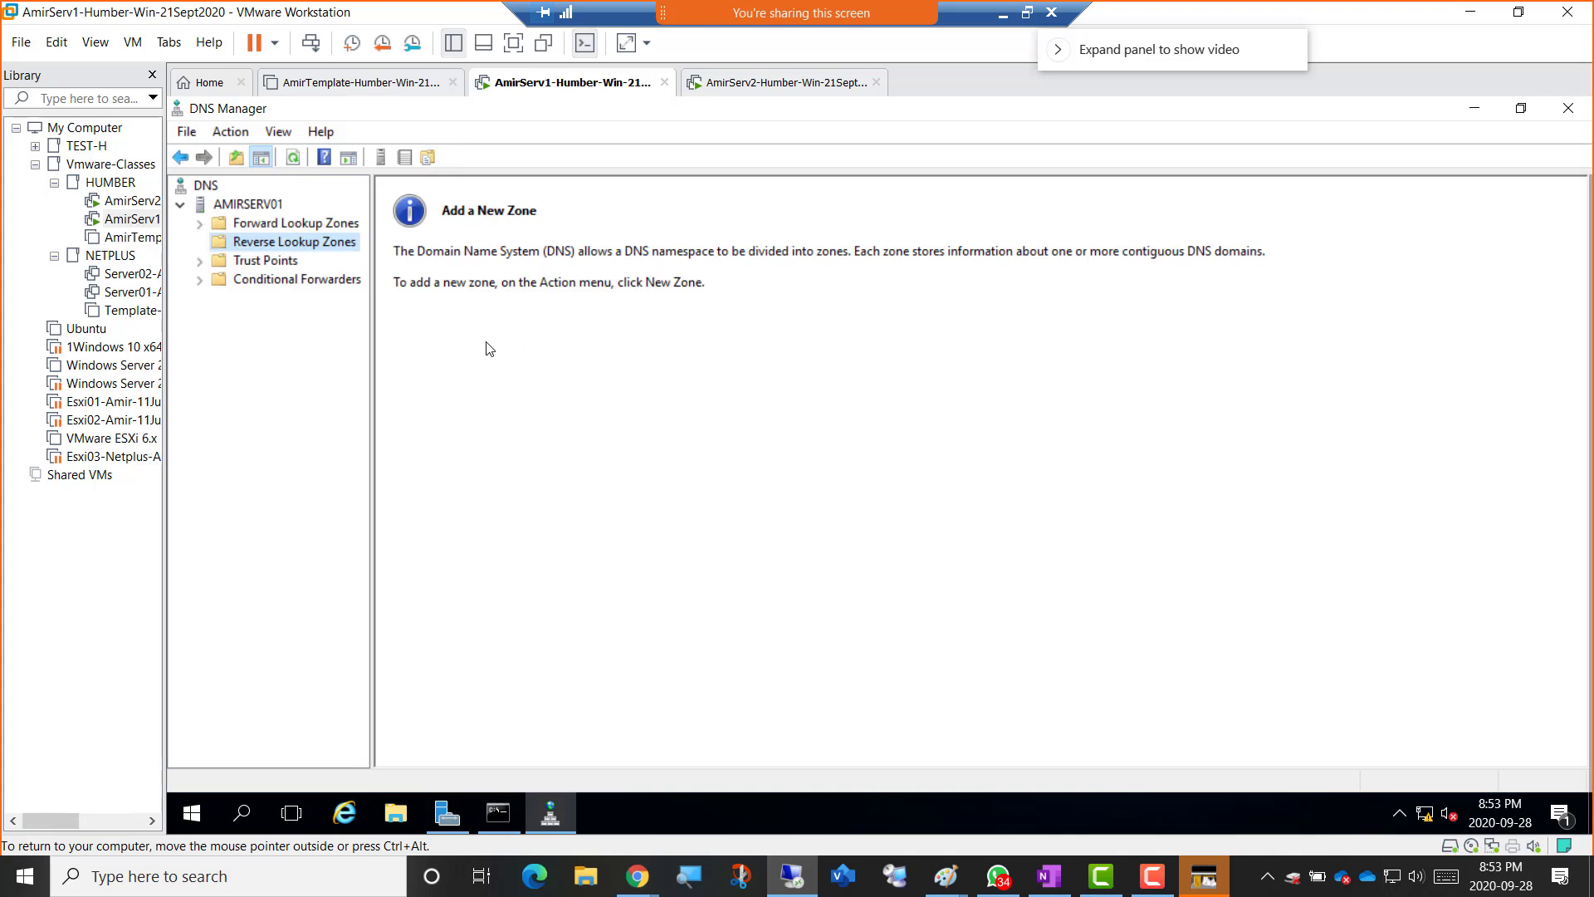
{"action": "left_click", "coordinate": [281, 224]}
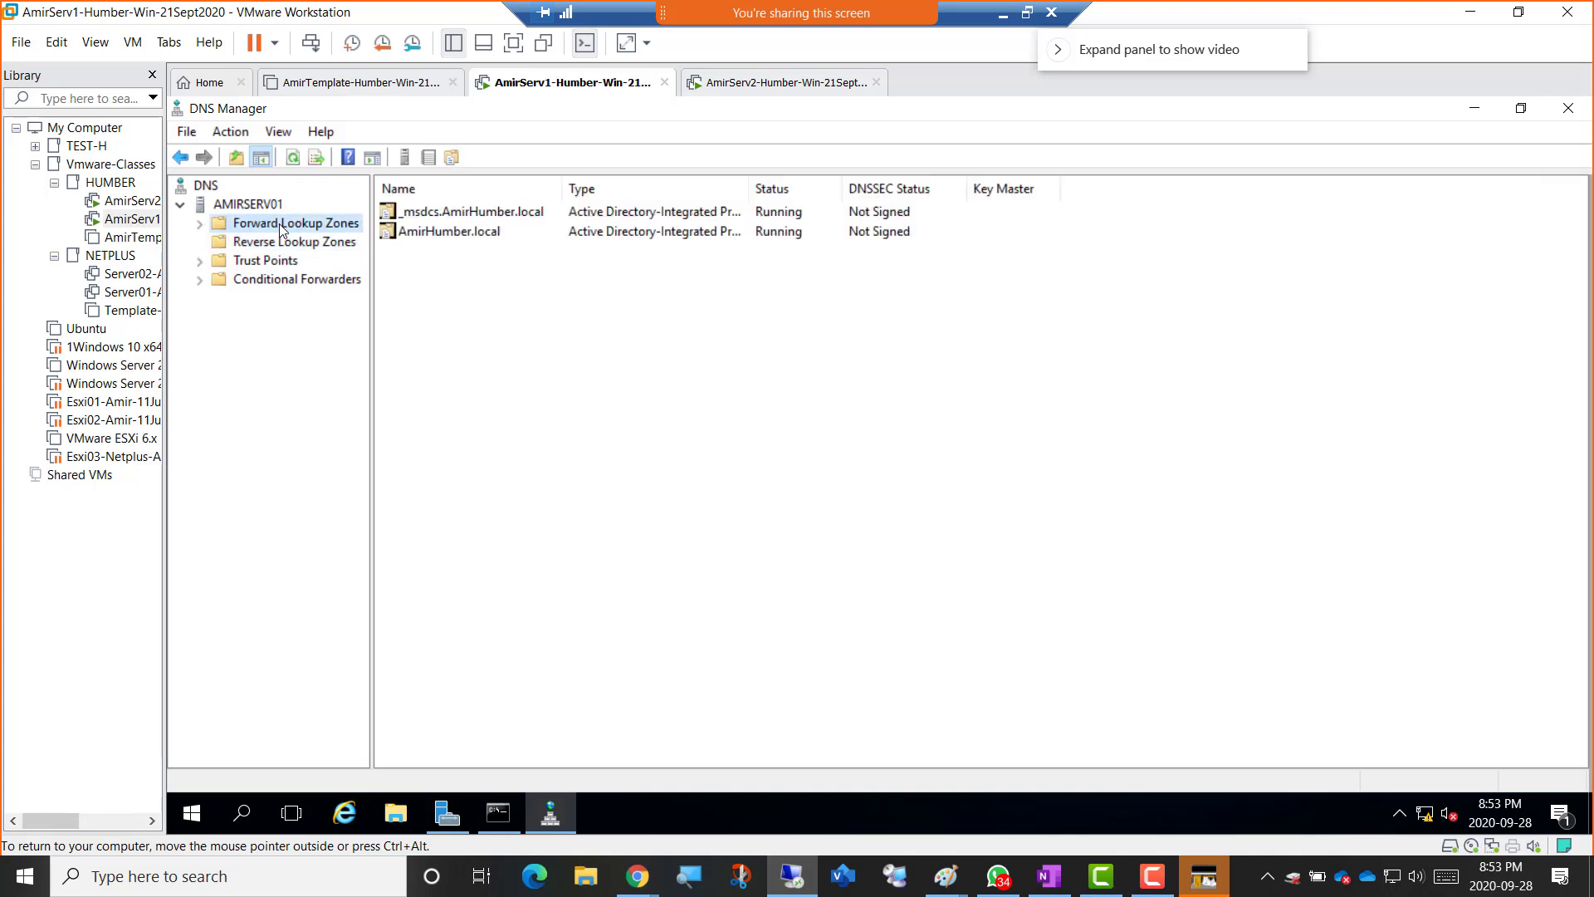
{"action": "left_click", "coordinate": [282, 248]}
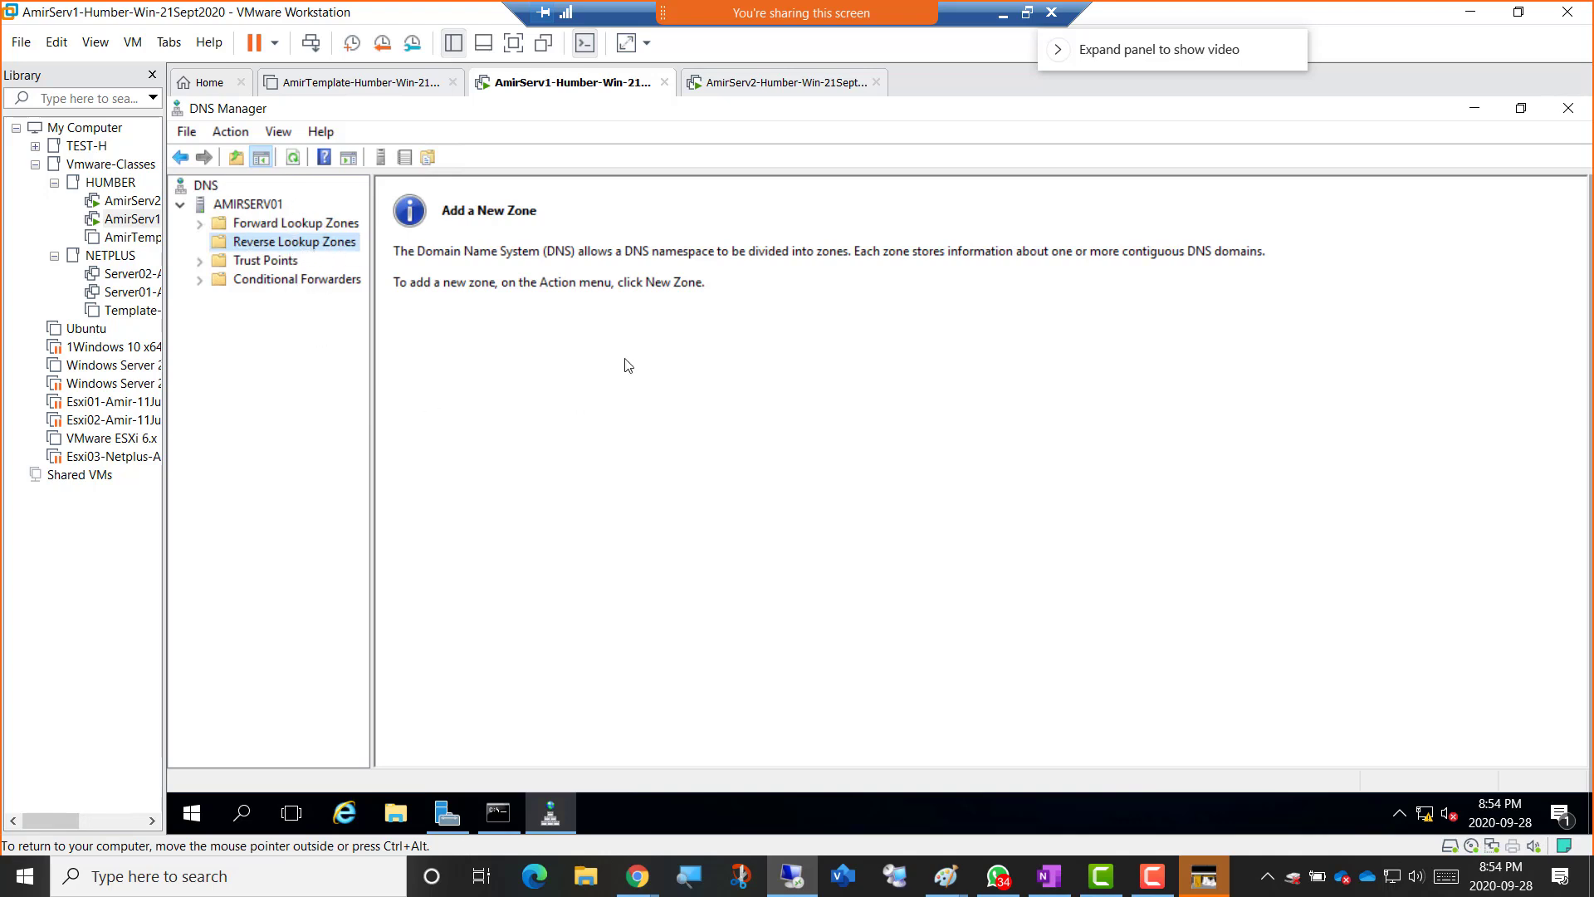
- Run nslookup in the Administrator Command Prompt to check the default DNS server, then exit it
{"action": "left_click", "coordinate": [501, 818]}
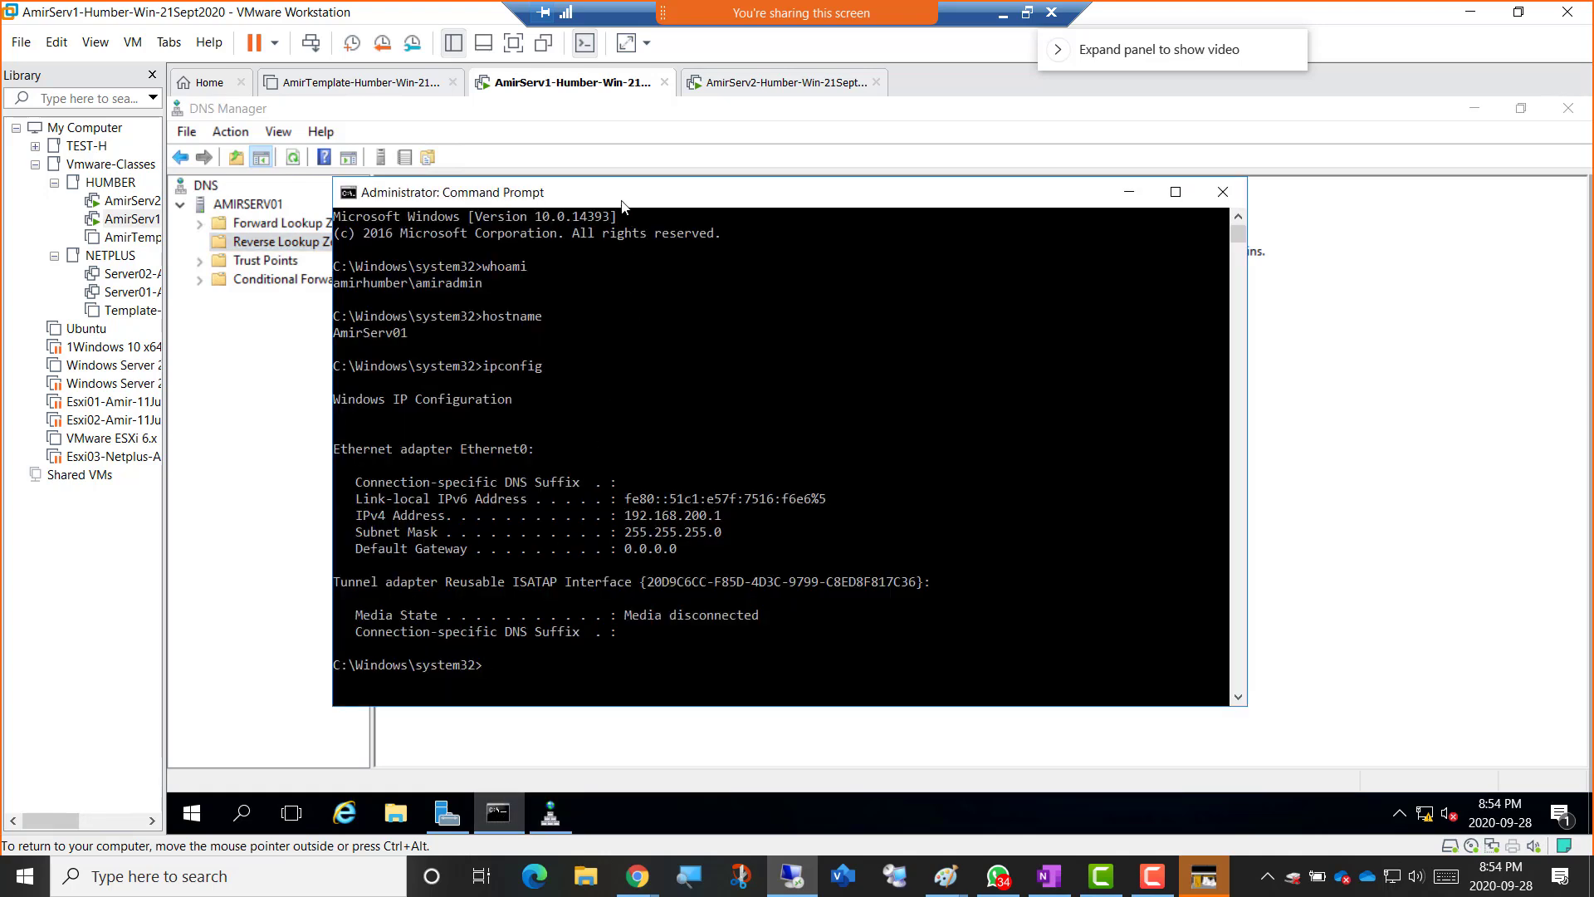
{"action": "left_click_drag", "start_coordinate": [626, 203], "coordinate": [755, 198]}
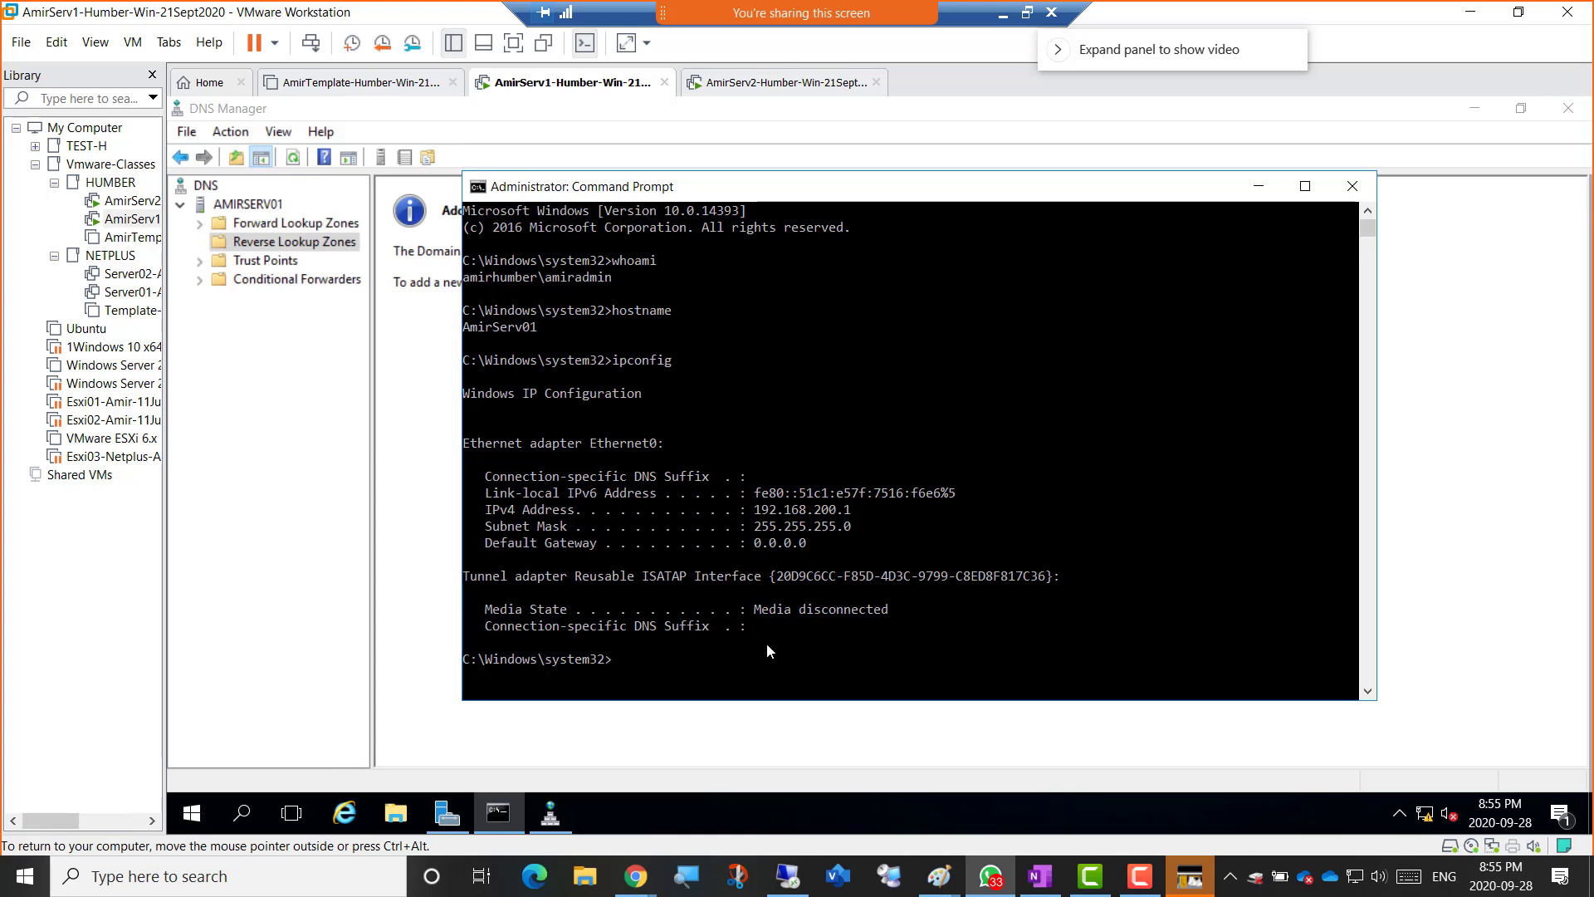
{"action": "left_click", "coordinate": [735, 662]}
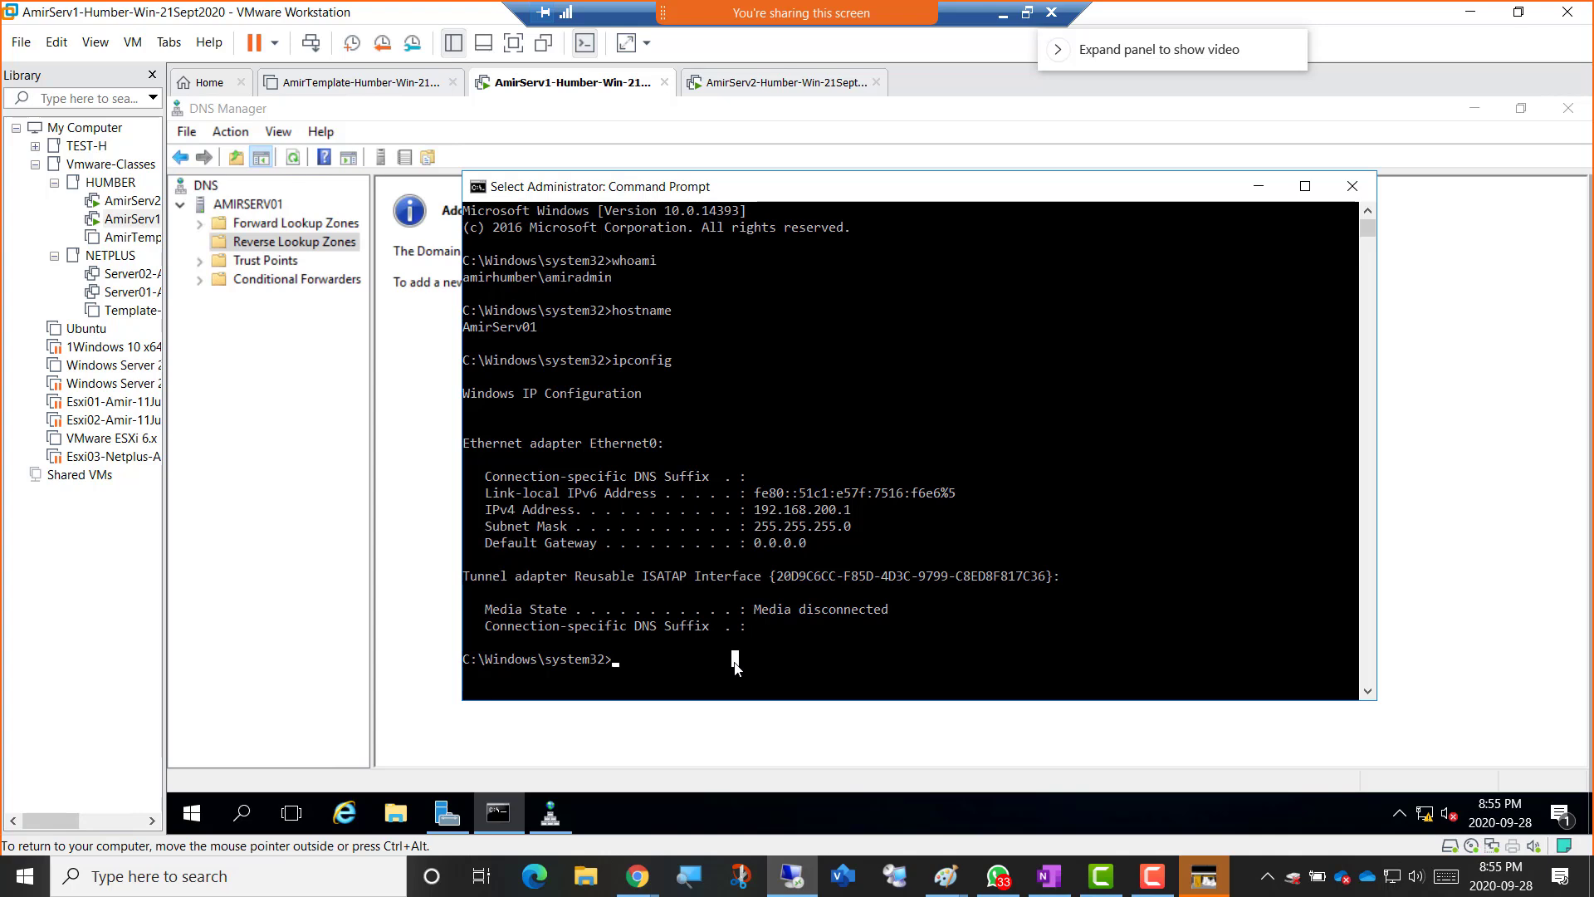
{"action": "key", "text": "Escape"}
{"action": "type", "text": "slu"}
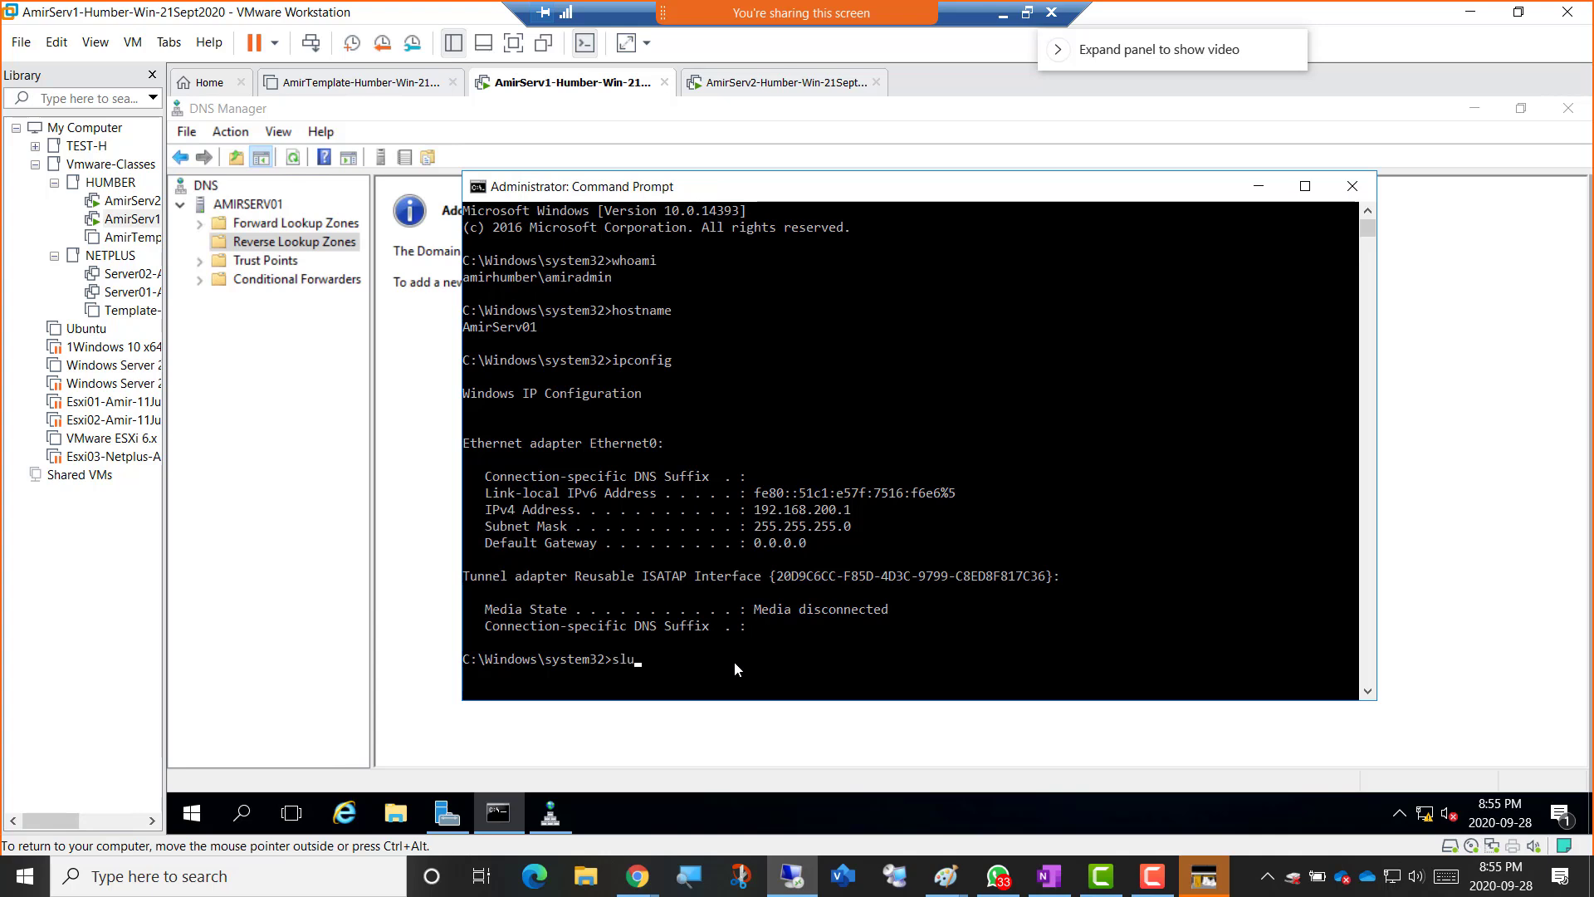
{"action": "key", "text": "BackSpace"}
{"action": "key", "text": "BackSpace"}
{"action": "key", "text": "BackSpace"}
{"action": "type", "text": "nslookup"}
{"action": "key", "text": "Return"}
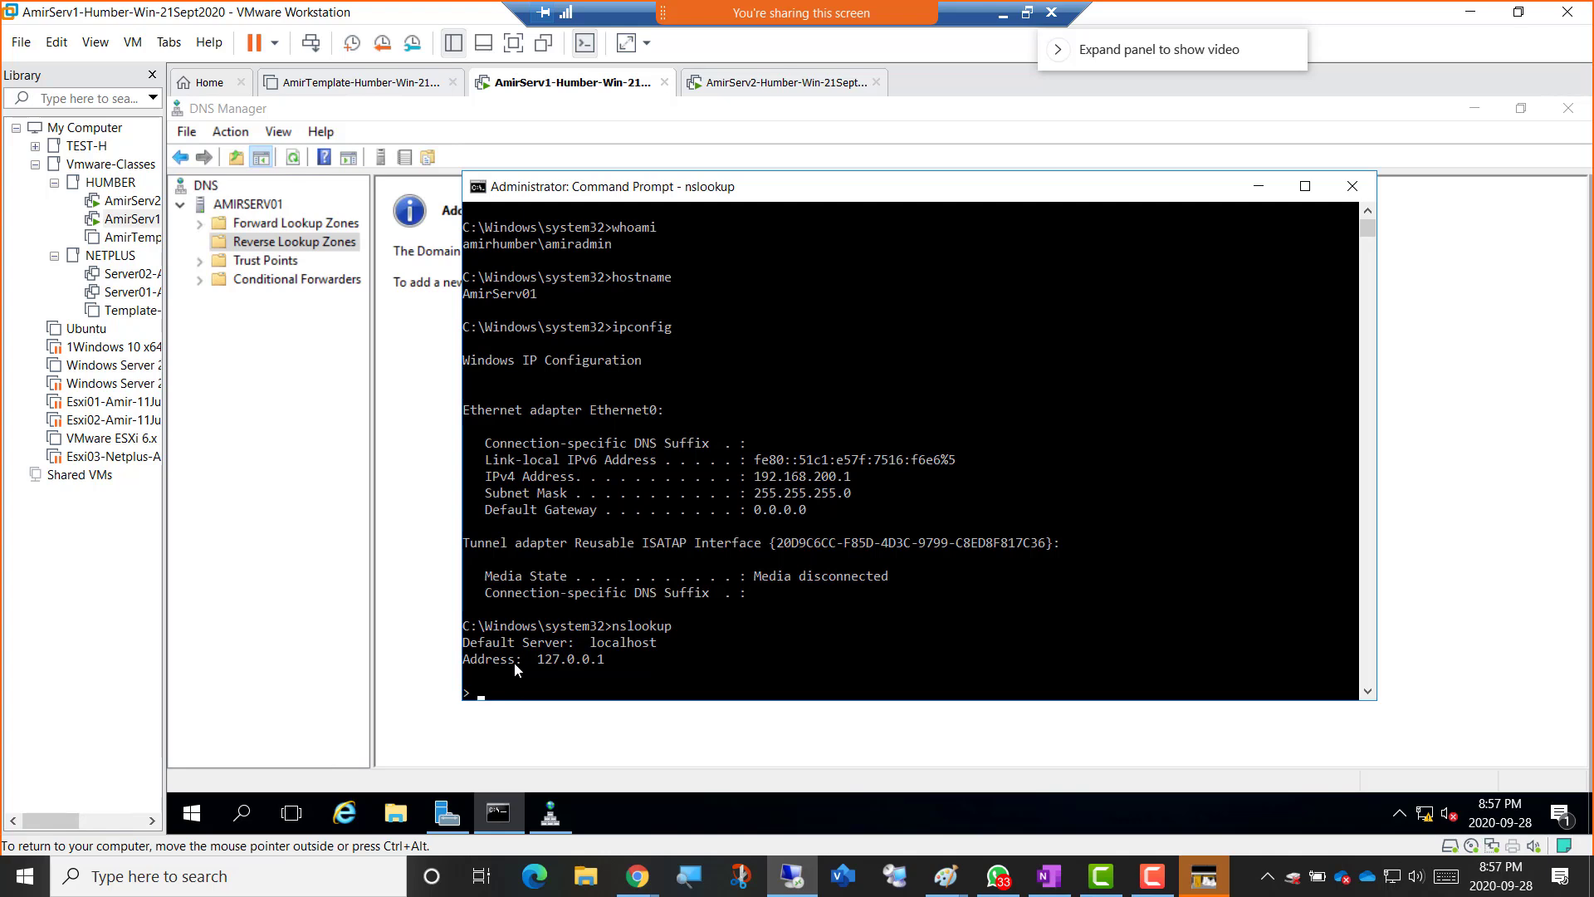
{"action": "key", "text": "ctrl+c"}
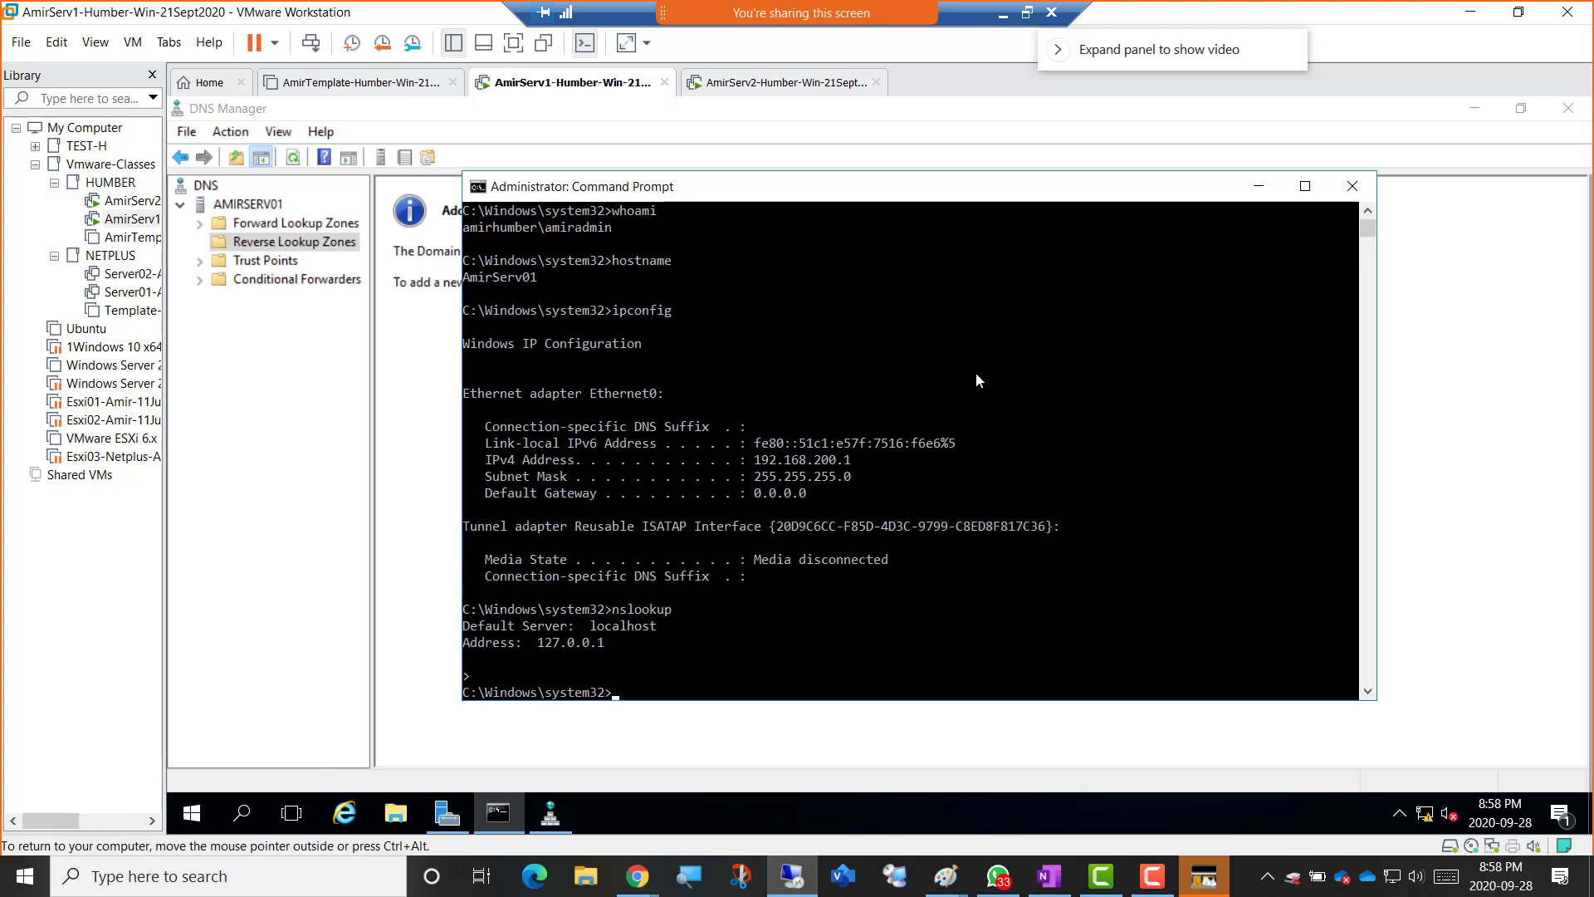
- Set the Ethernet0 adapter's IPv4 preferred DNS server to 192.168.200.1 and close the network dialogs
{"action": "left_click", "coordinate": [445, 817]}
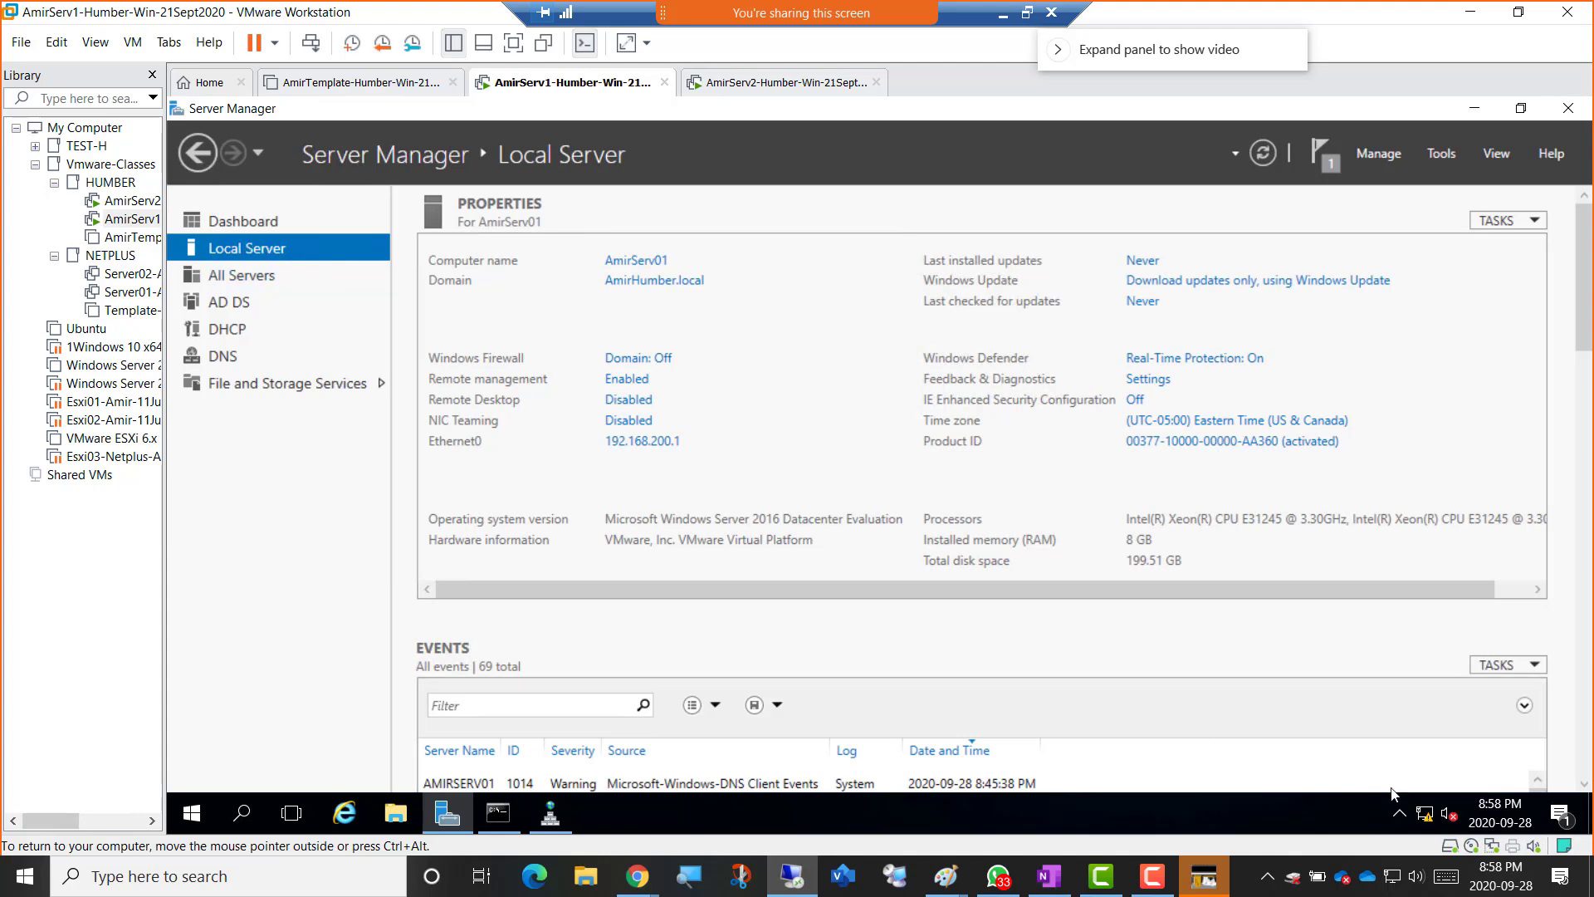
{"action": "right_click", "coordinate": [1424, 814]}
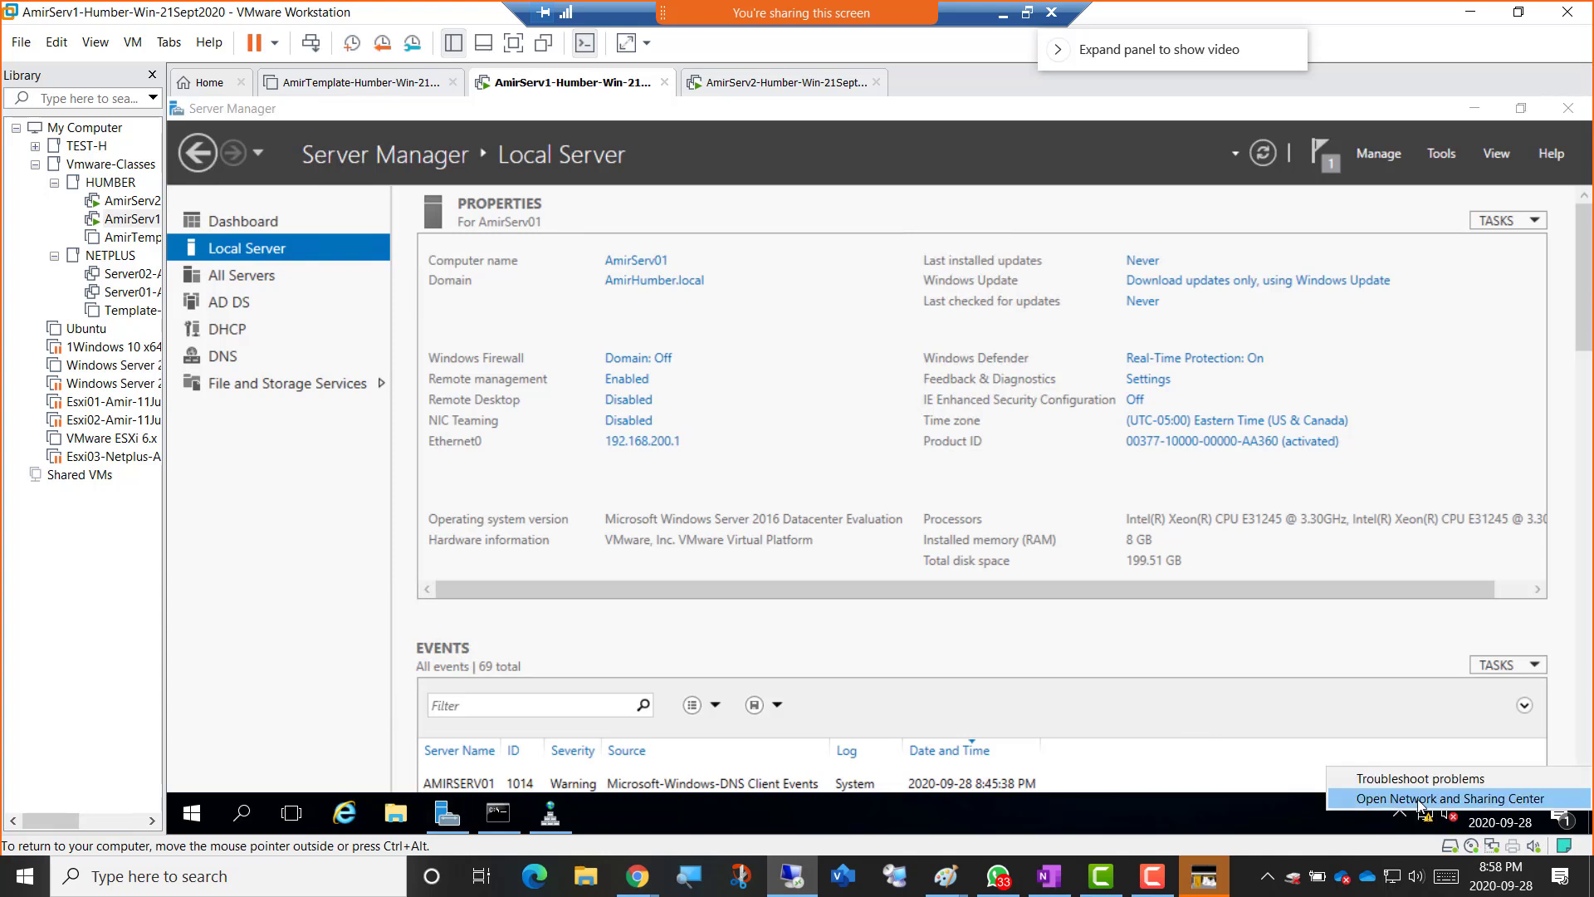
{"action": "left_click", "coordinate": [266, 256]}
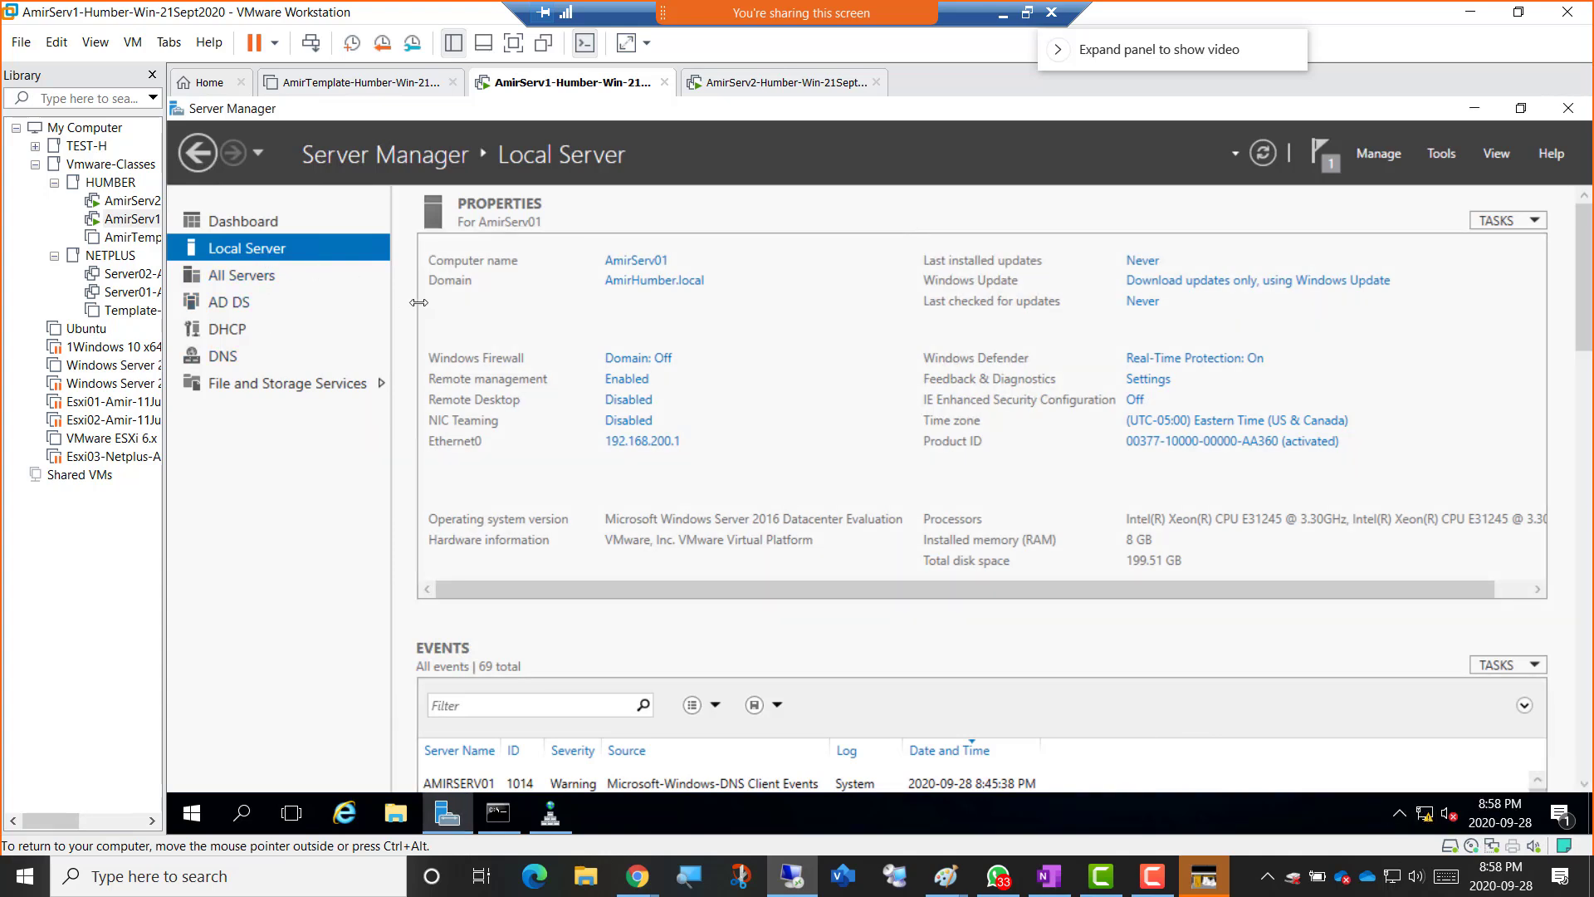
{"action": "left_click", "coordinate": [649, 445]}
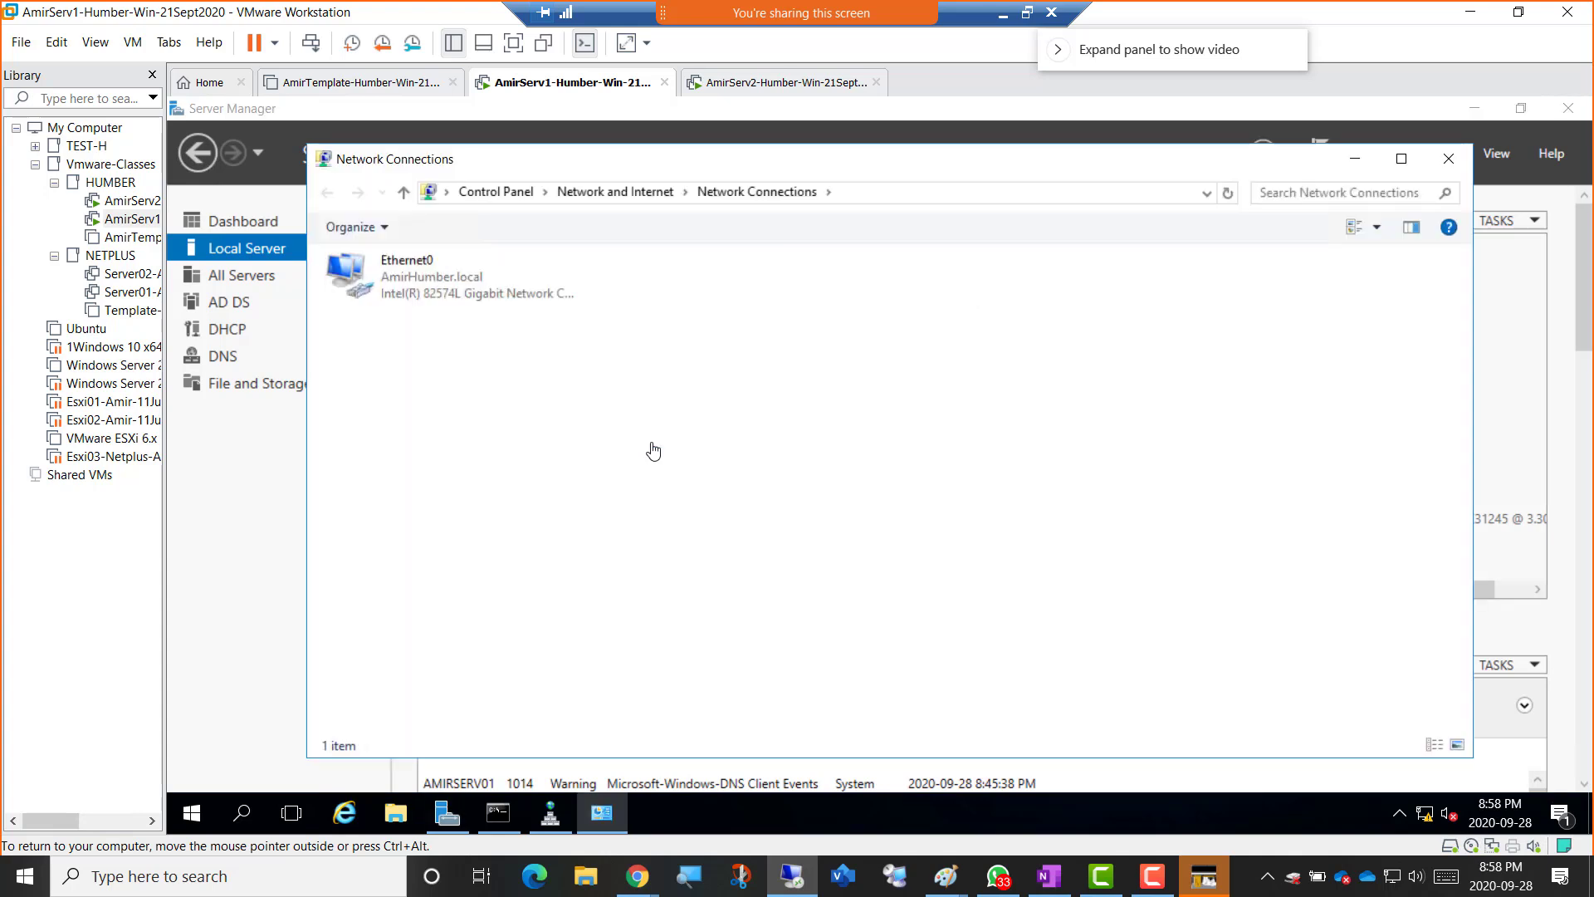
{"action": "left_click", "coordinate": [405, 284]}
{"action": "double_click", "coordinate": [405, 282]}
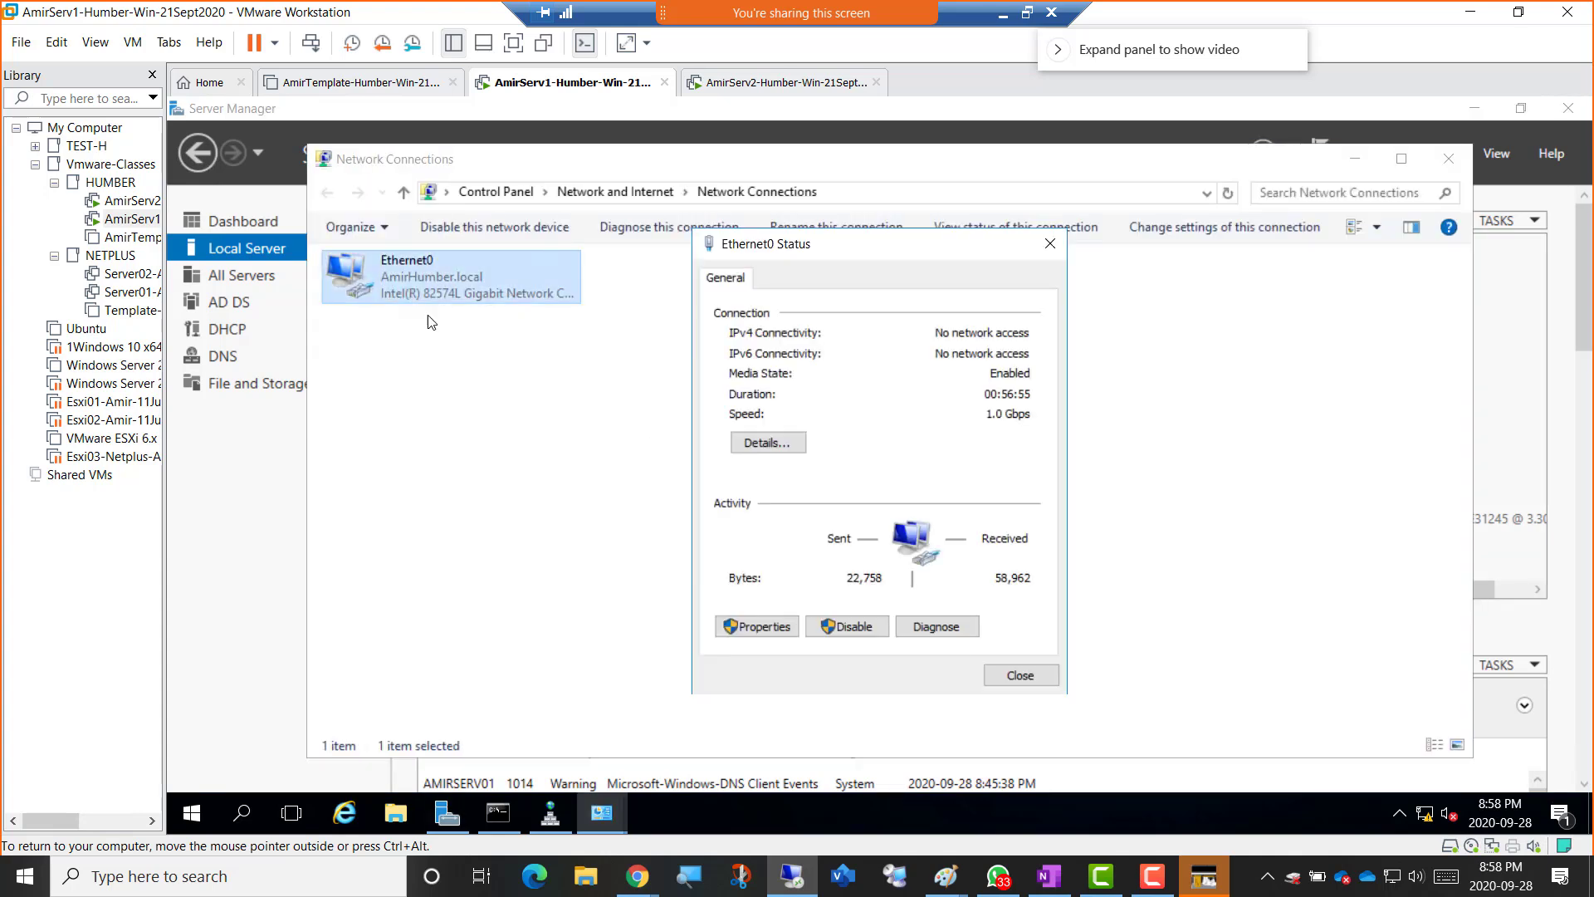
{"action": "left_click", "coordinate": [756, 628]}
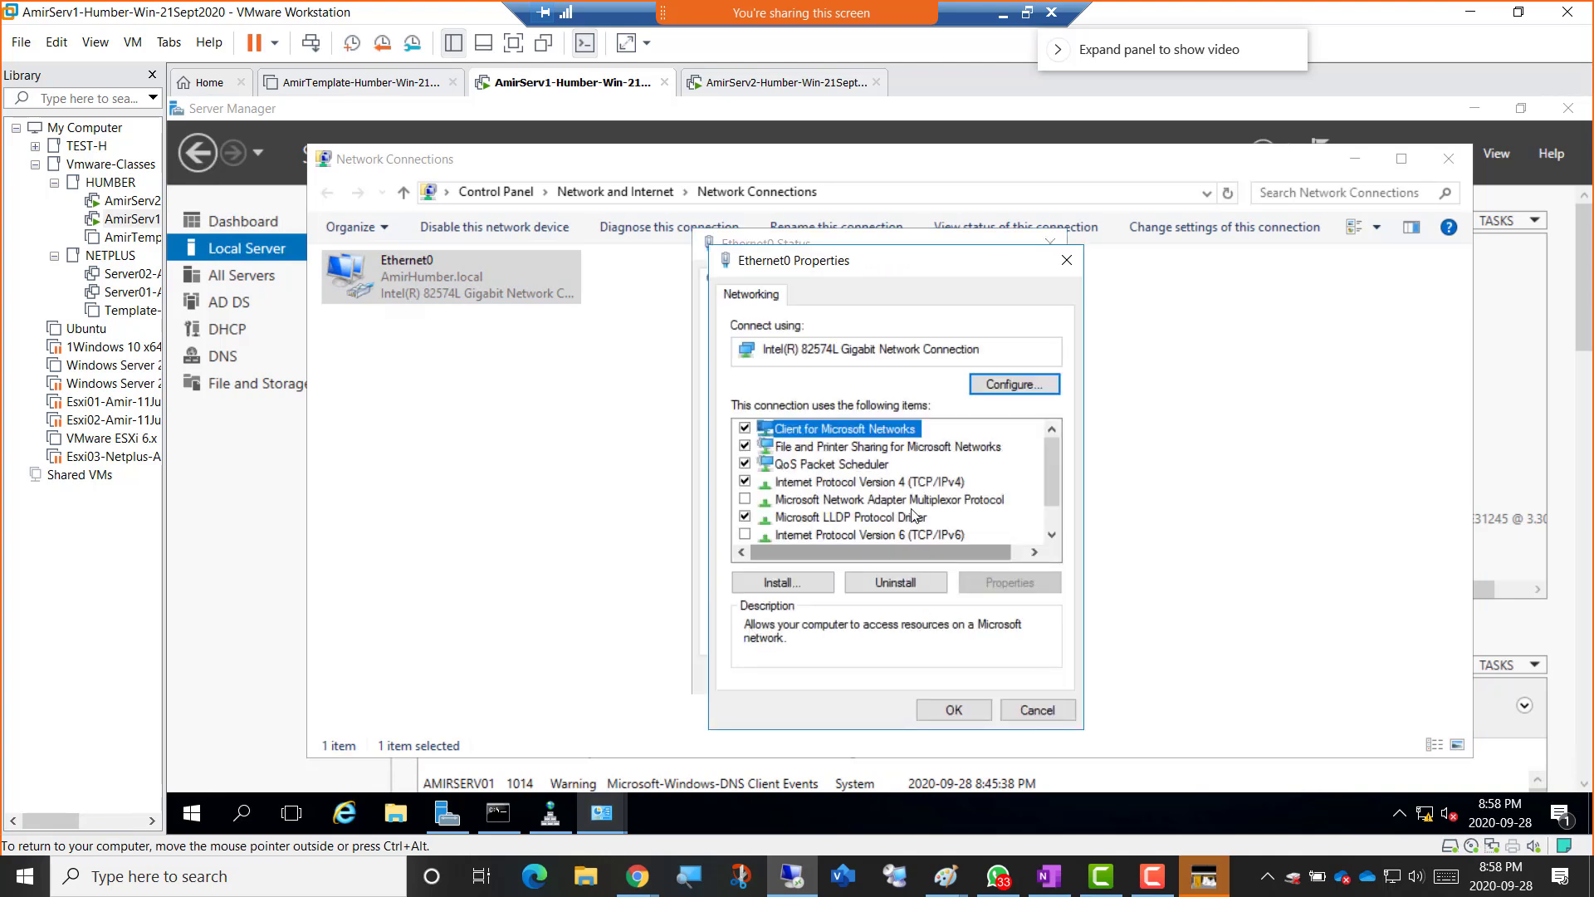
{"action": "double_click", "coordinate": [883, 483]}
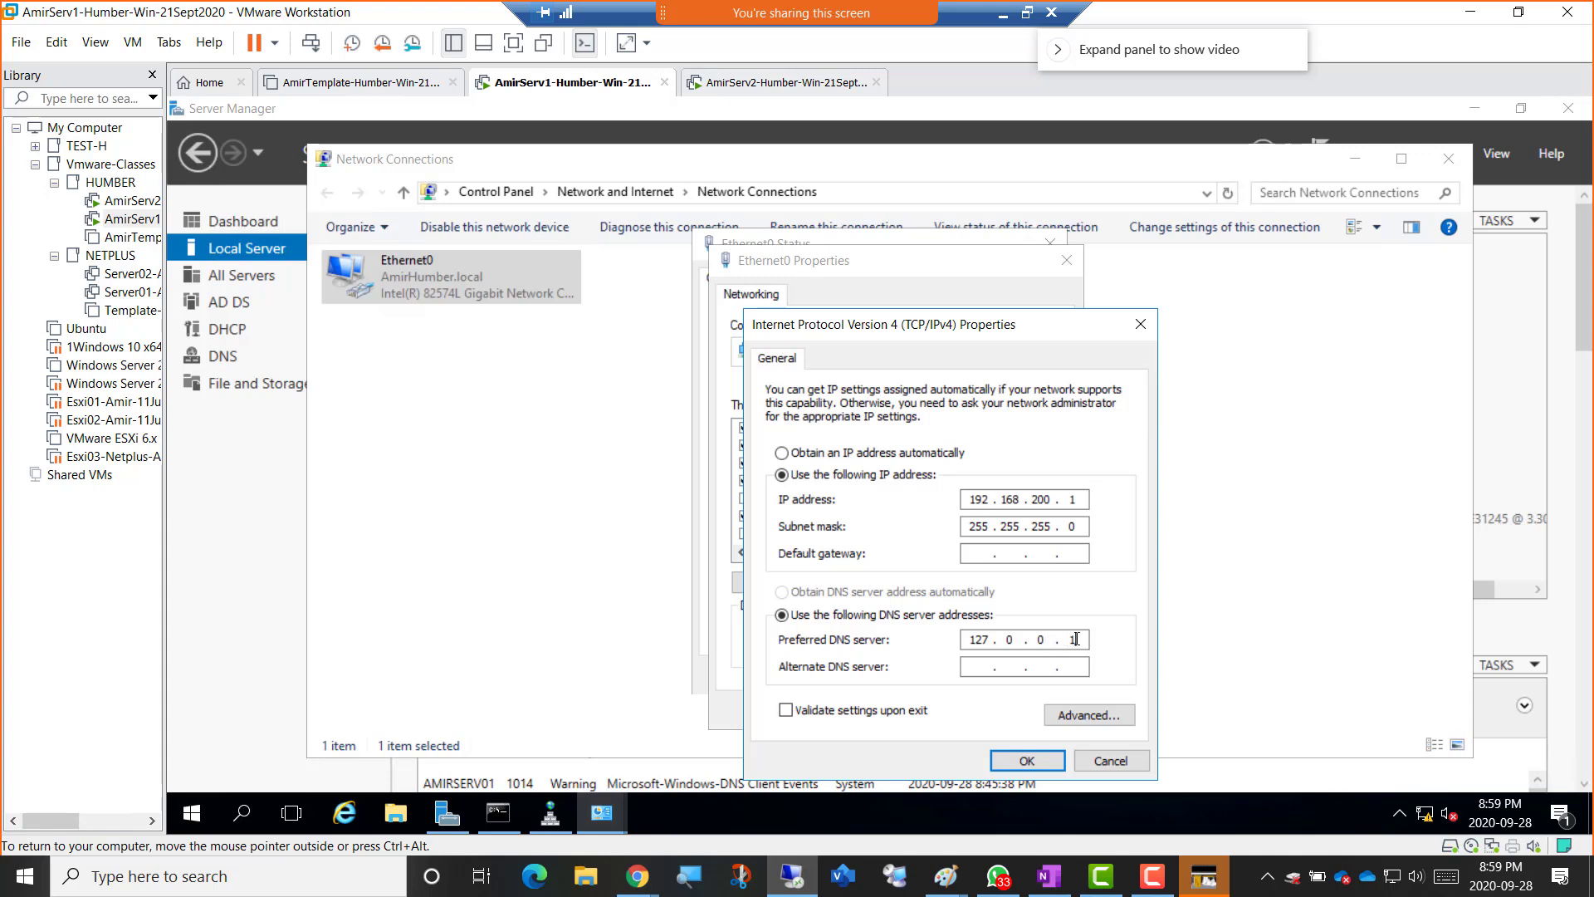
{"action": "type", "text": "1"}
{"action": "key", "text": "BackSpace"}
{"action": "key", "text": "BackSpace"}
{"action": "key", "text": "BackSpace"}
{"action": "key", "text": "BackSpace"}
{"action": "key", "text": "BackSpace"}
{"action": "type", "text": "192 . 168 . 200 . 1"}
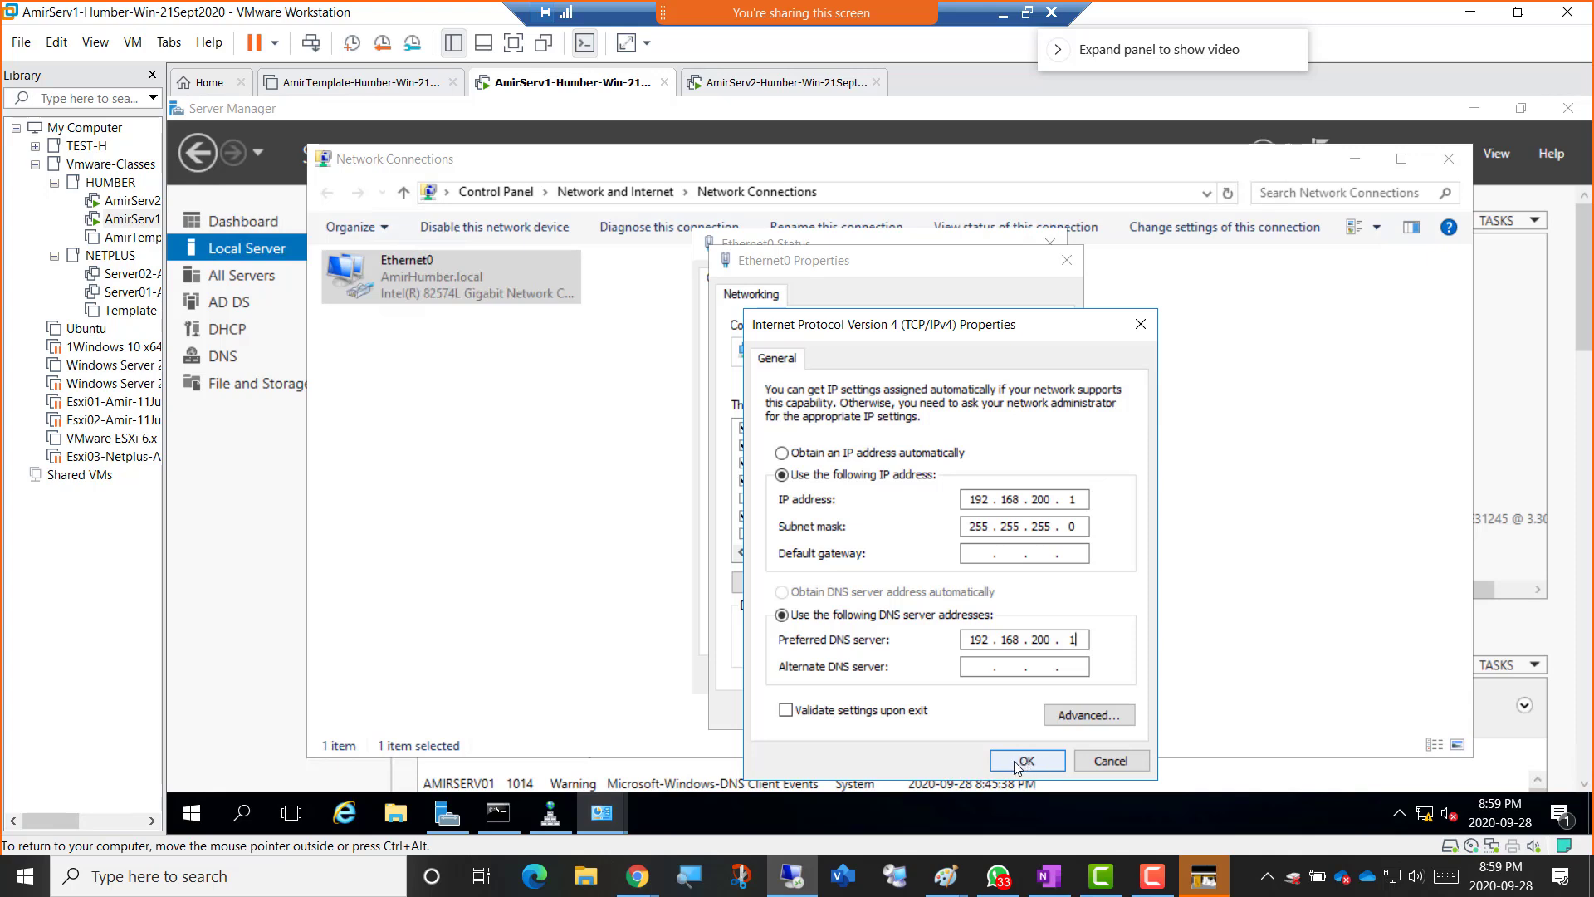
{"action": "left_click", "coordinate": [1033, 765]}
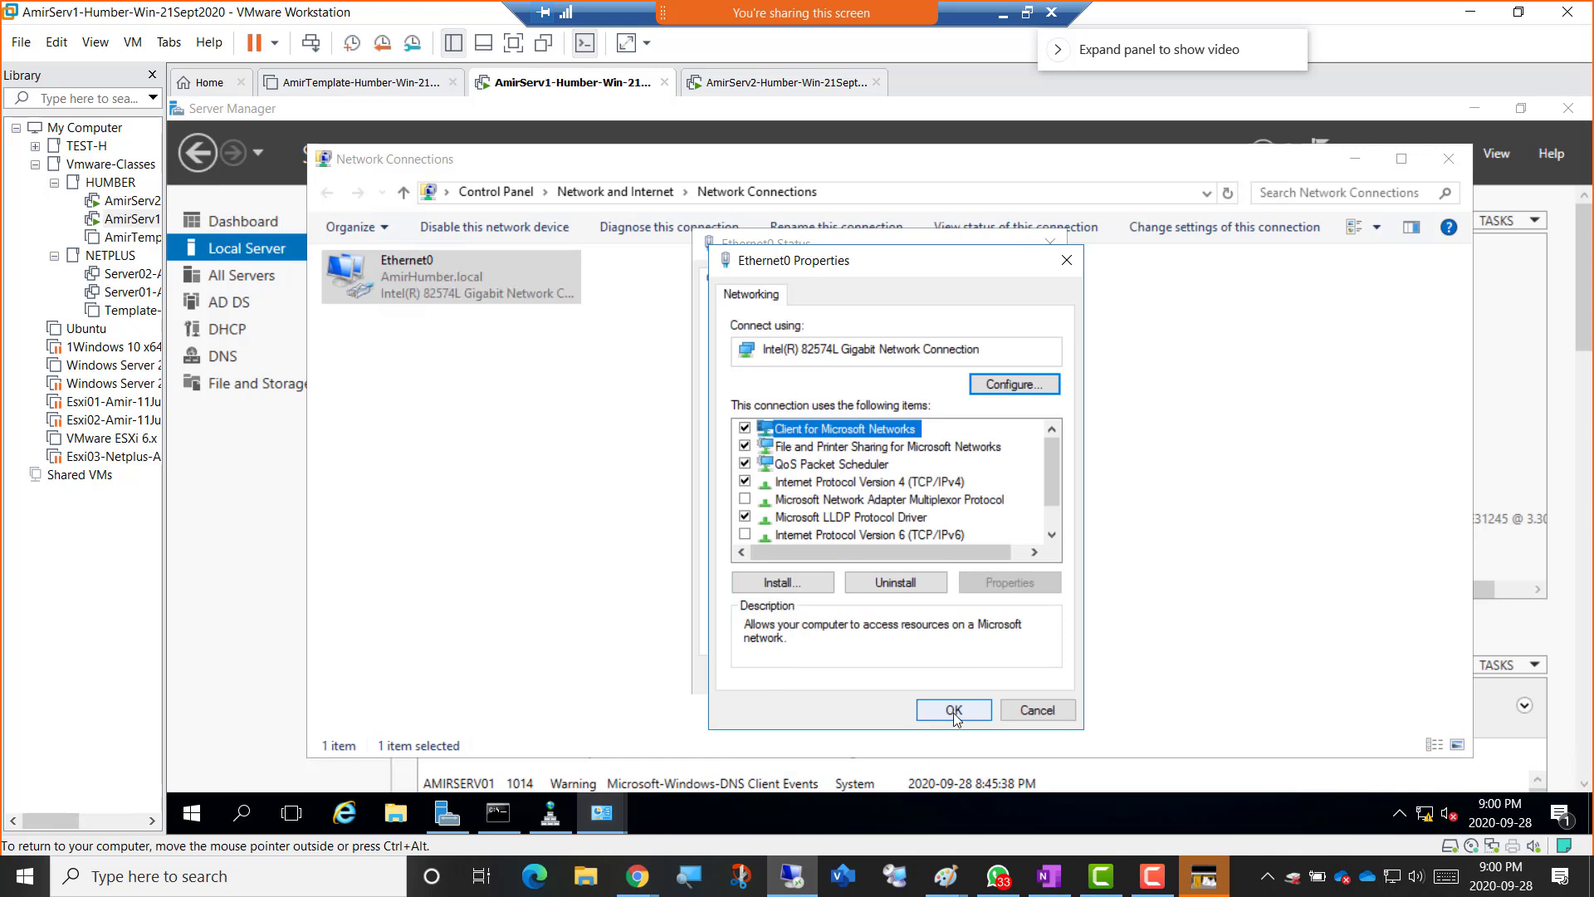
{"action": "left_click", "coordinate": [955, 714]}
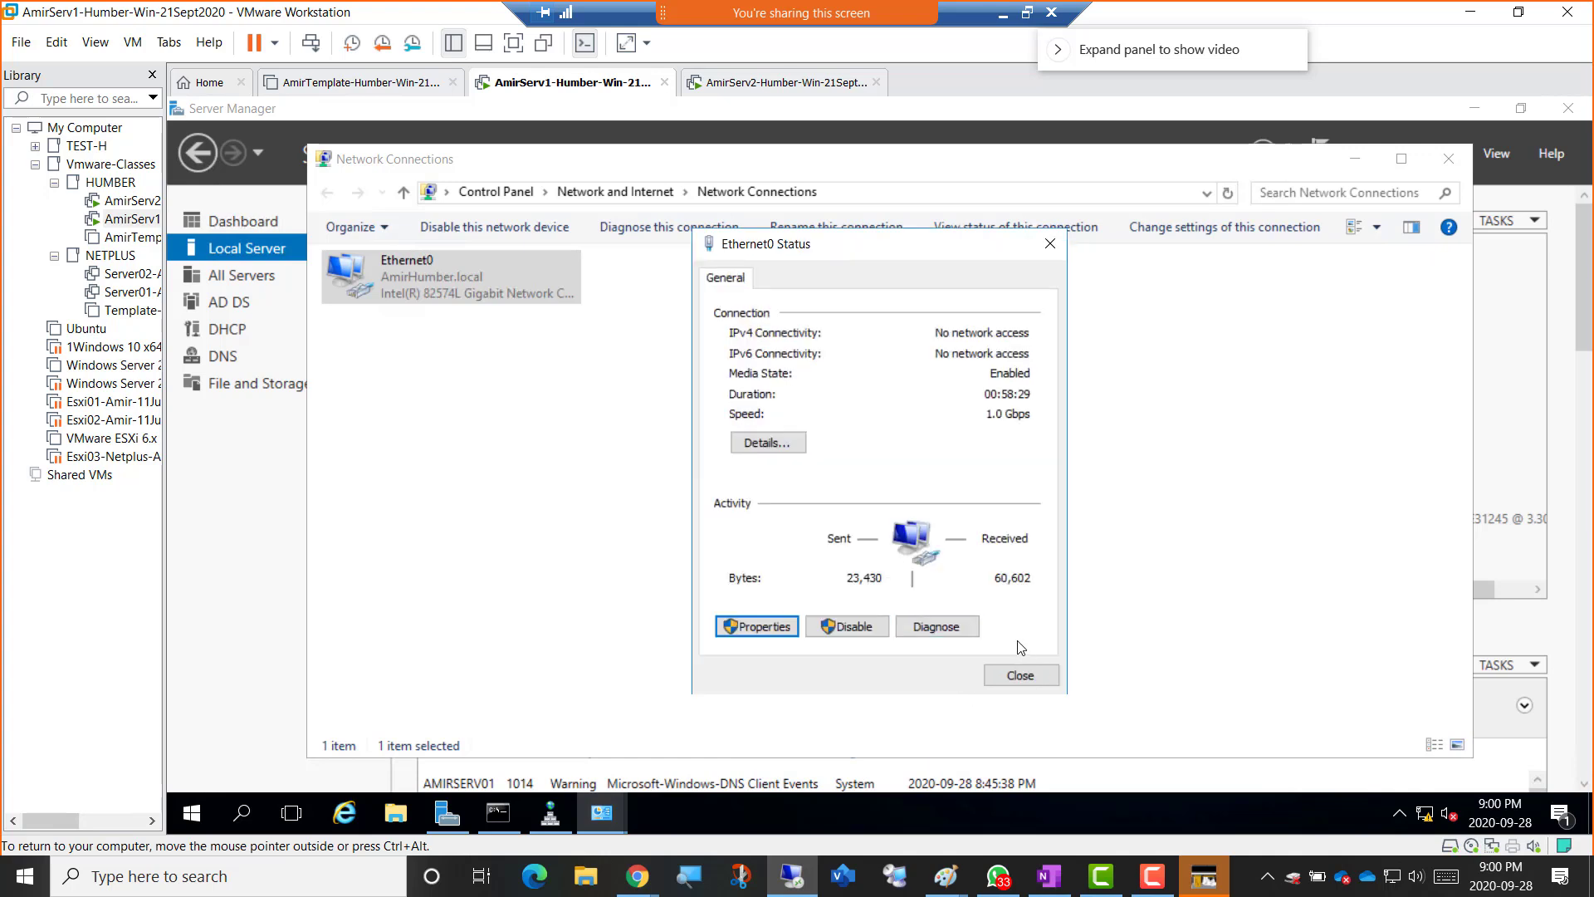
{"action": "left_click", "coordinate": [1022, 674]}
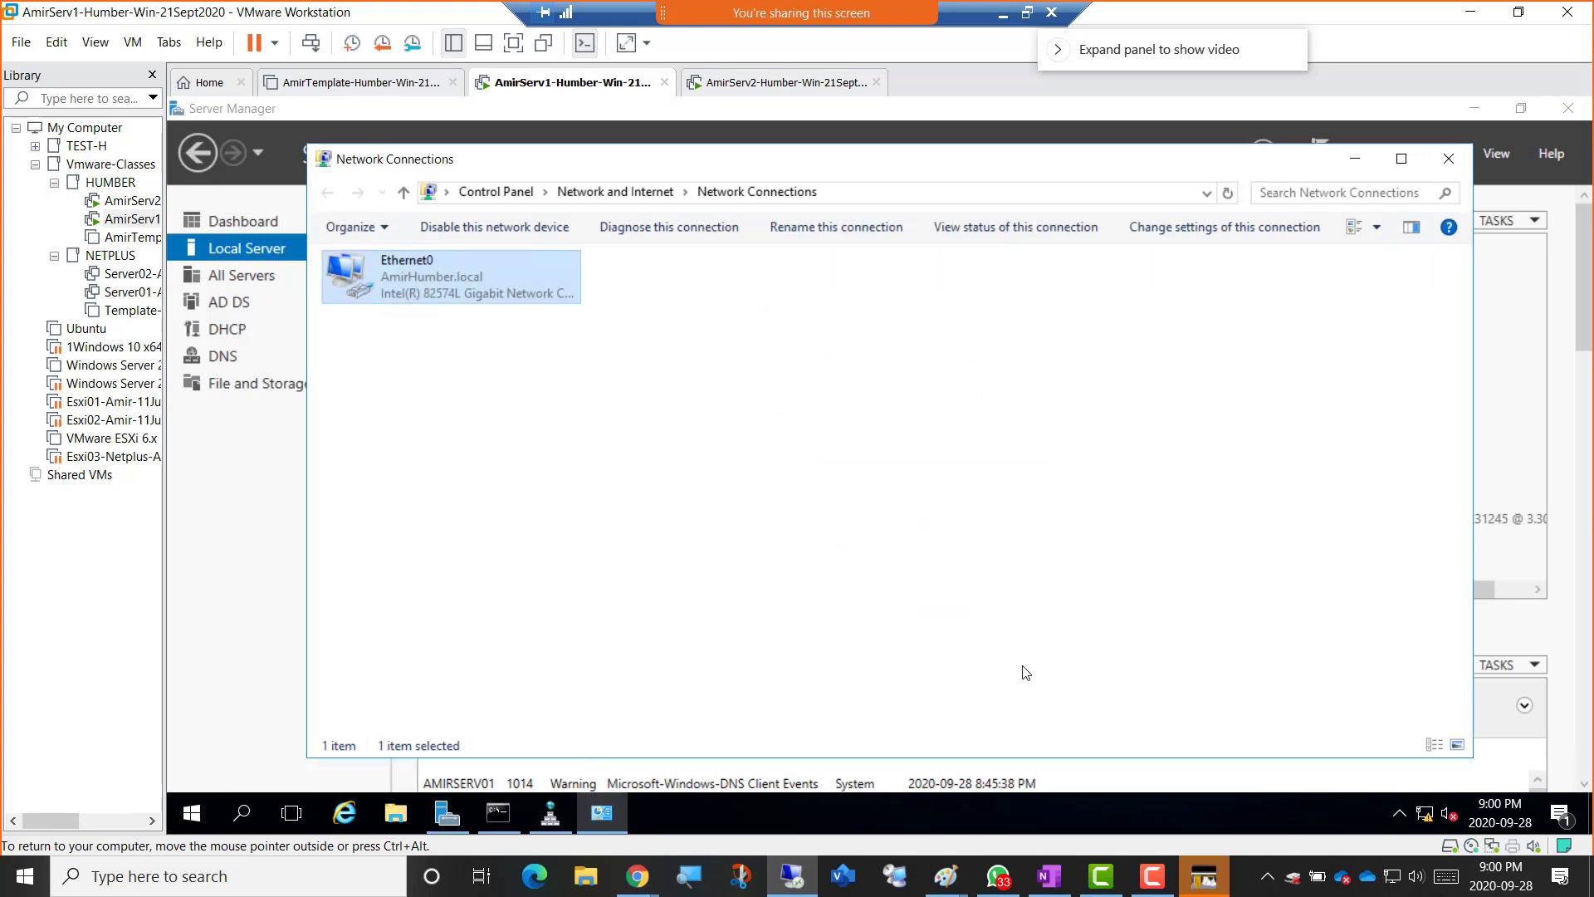
{"action": "left_click", "coordinate": [1452, 163]}
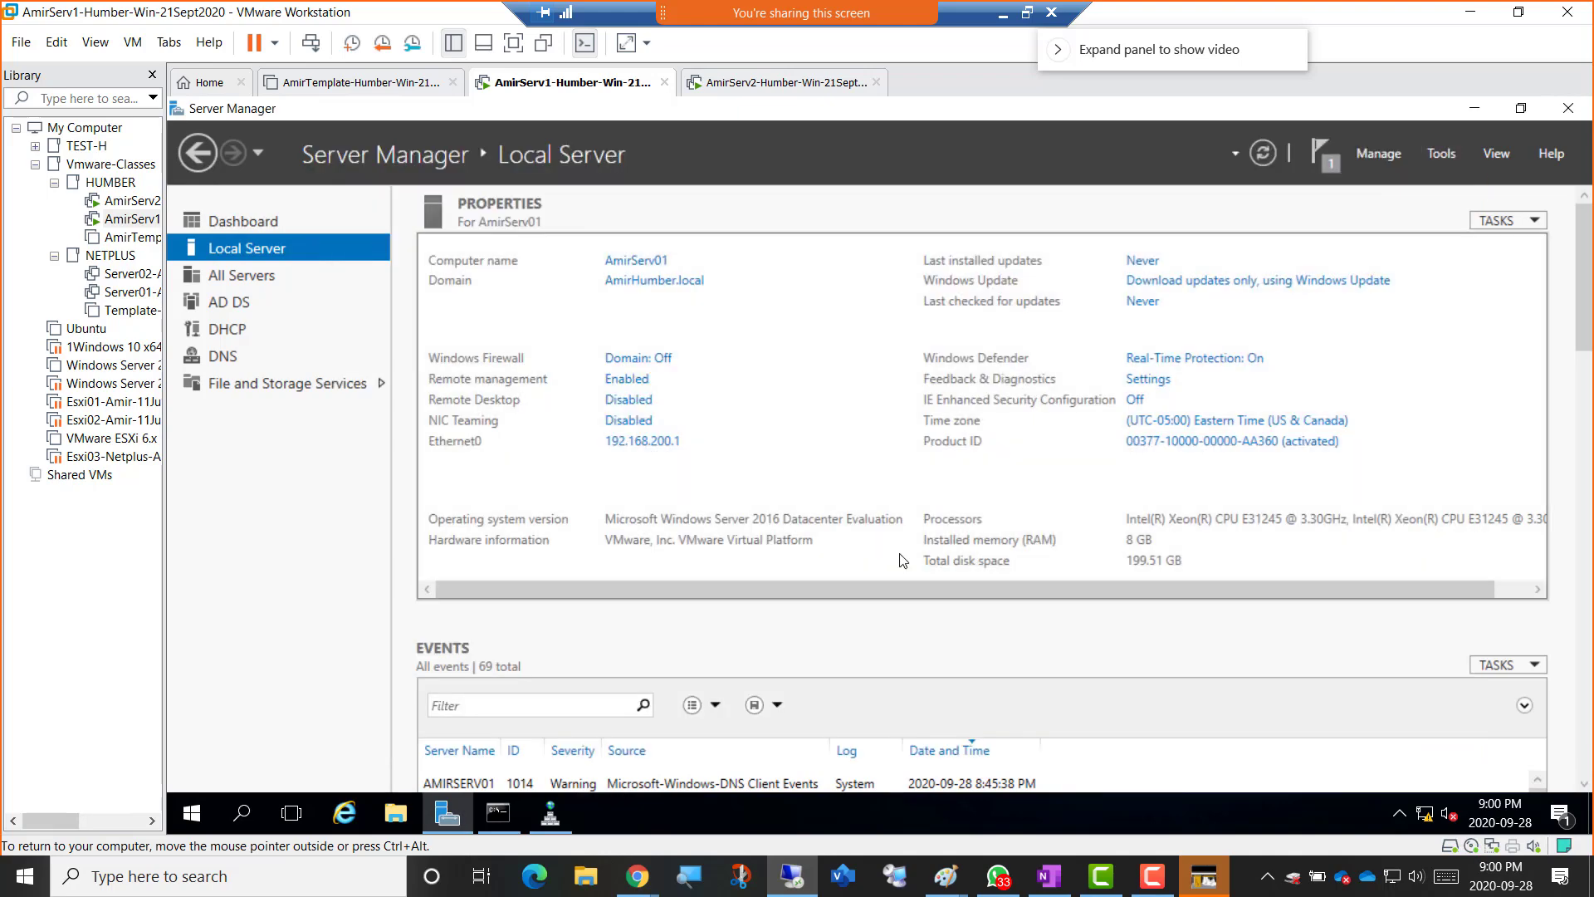
- Rerun nslookup in the Command Prompt to verify the DNS server, exit it, and return to DNS Manager
{"action": "left_click", "coordinate": [496, 820]}
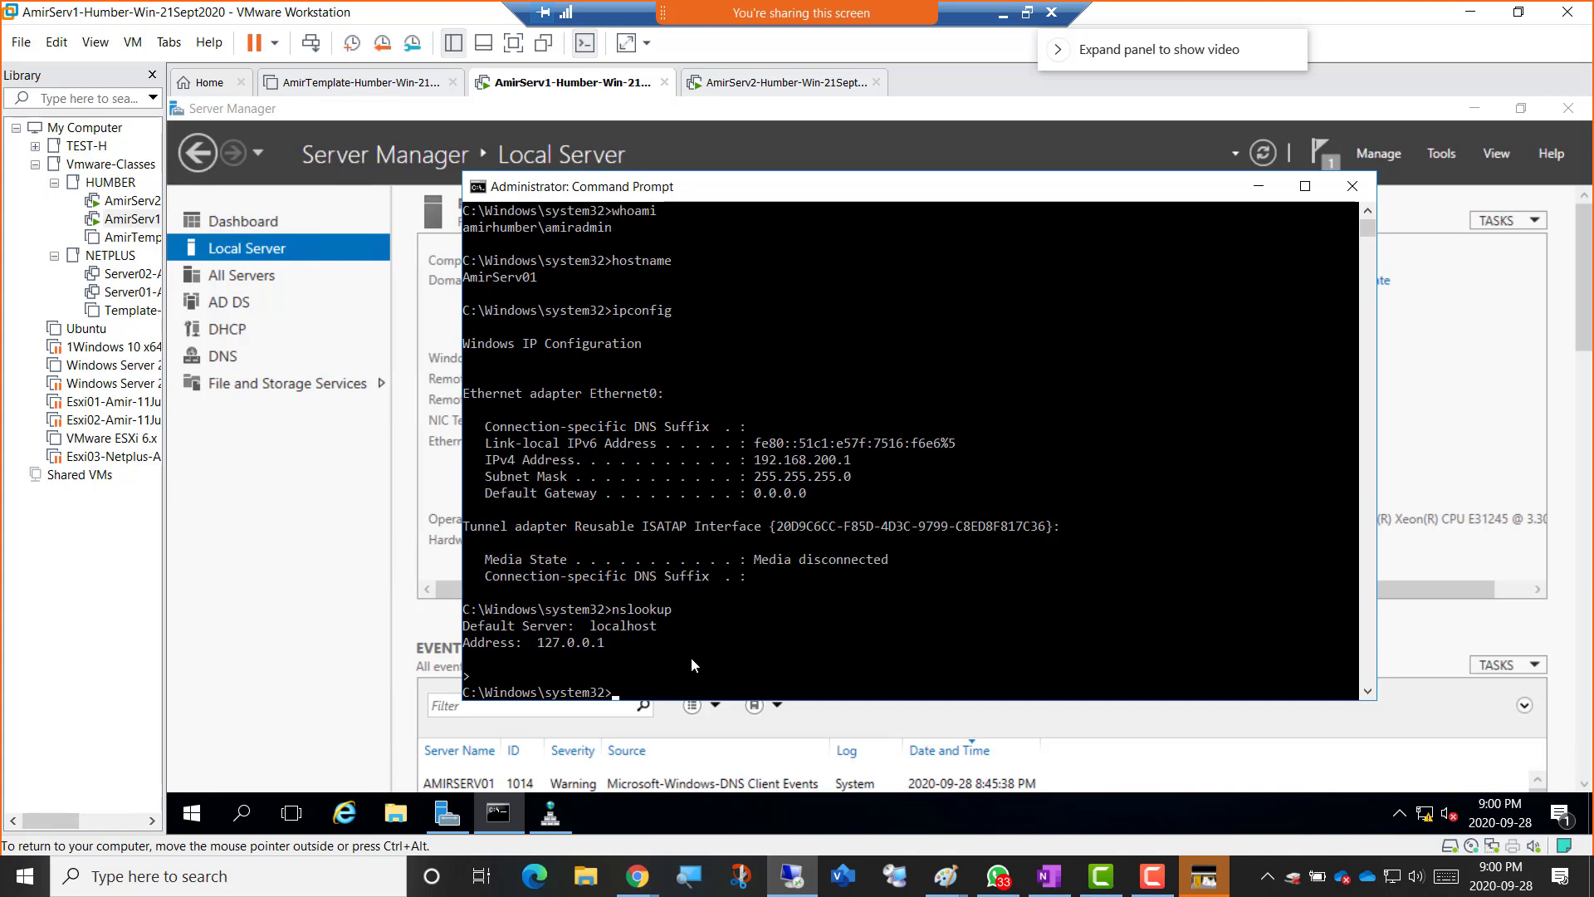
{"action": "key", "text": "Up"}
{"action": "key", "text": "Return"}
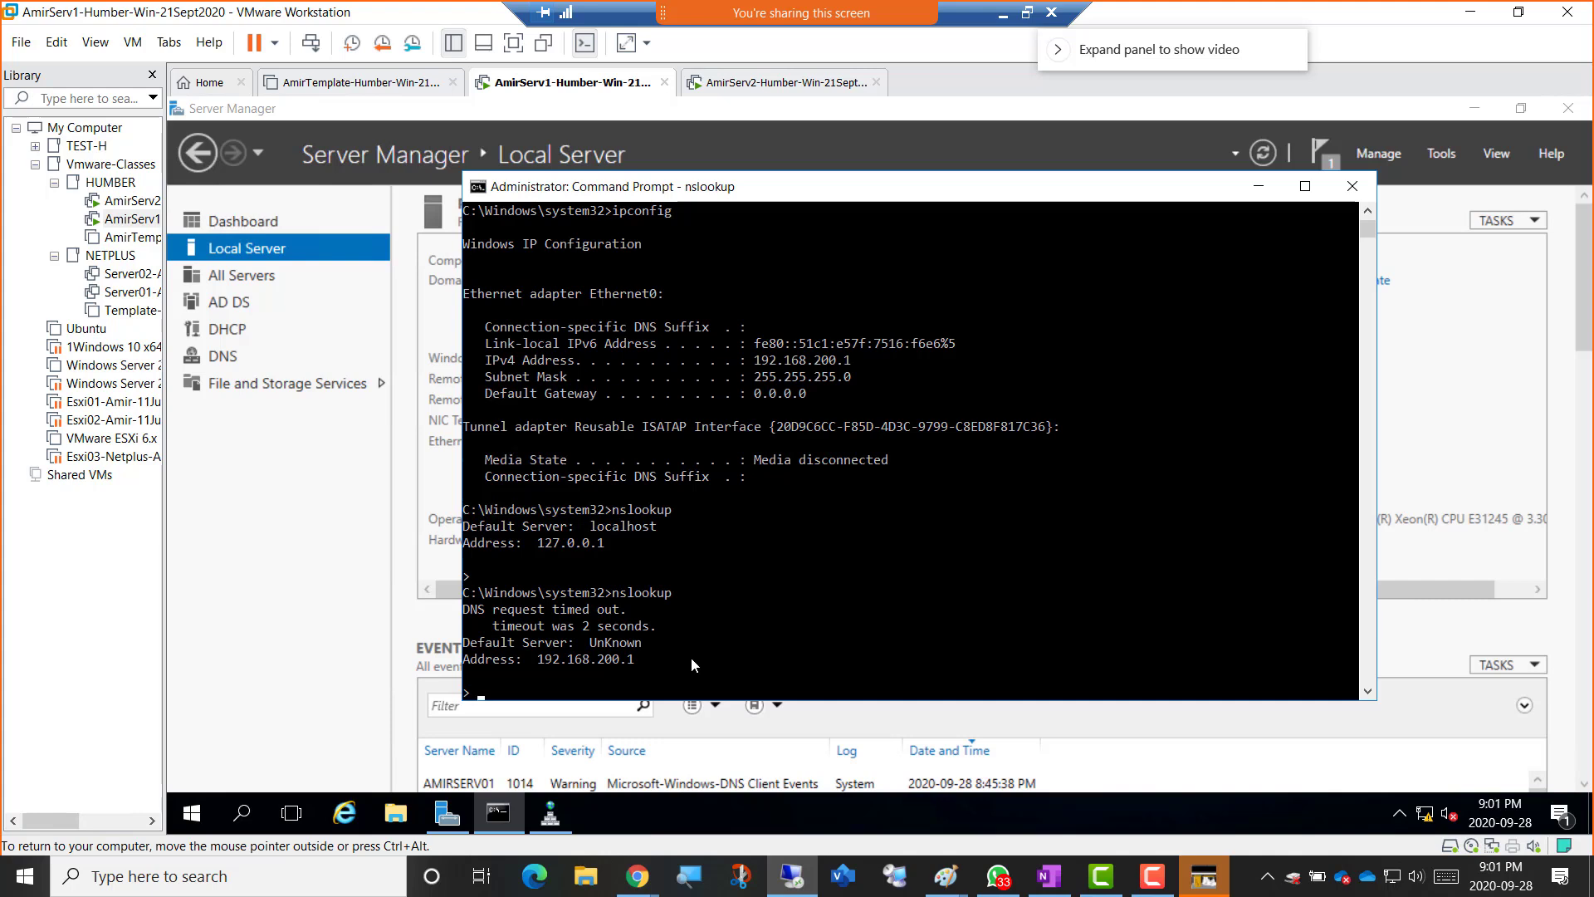
{"action": "key", "text": "ctrl+c"}
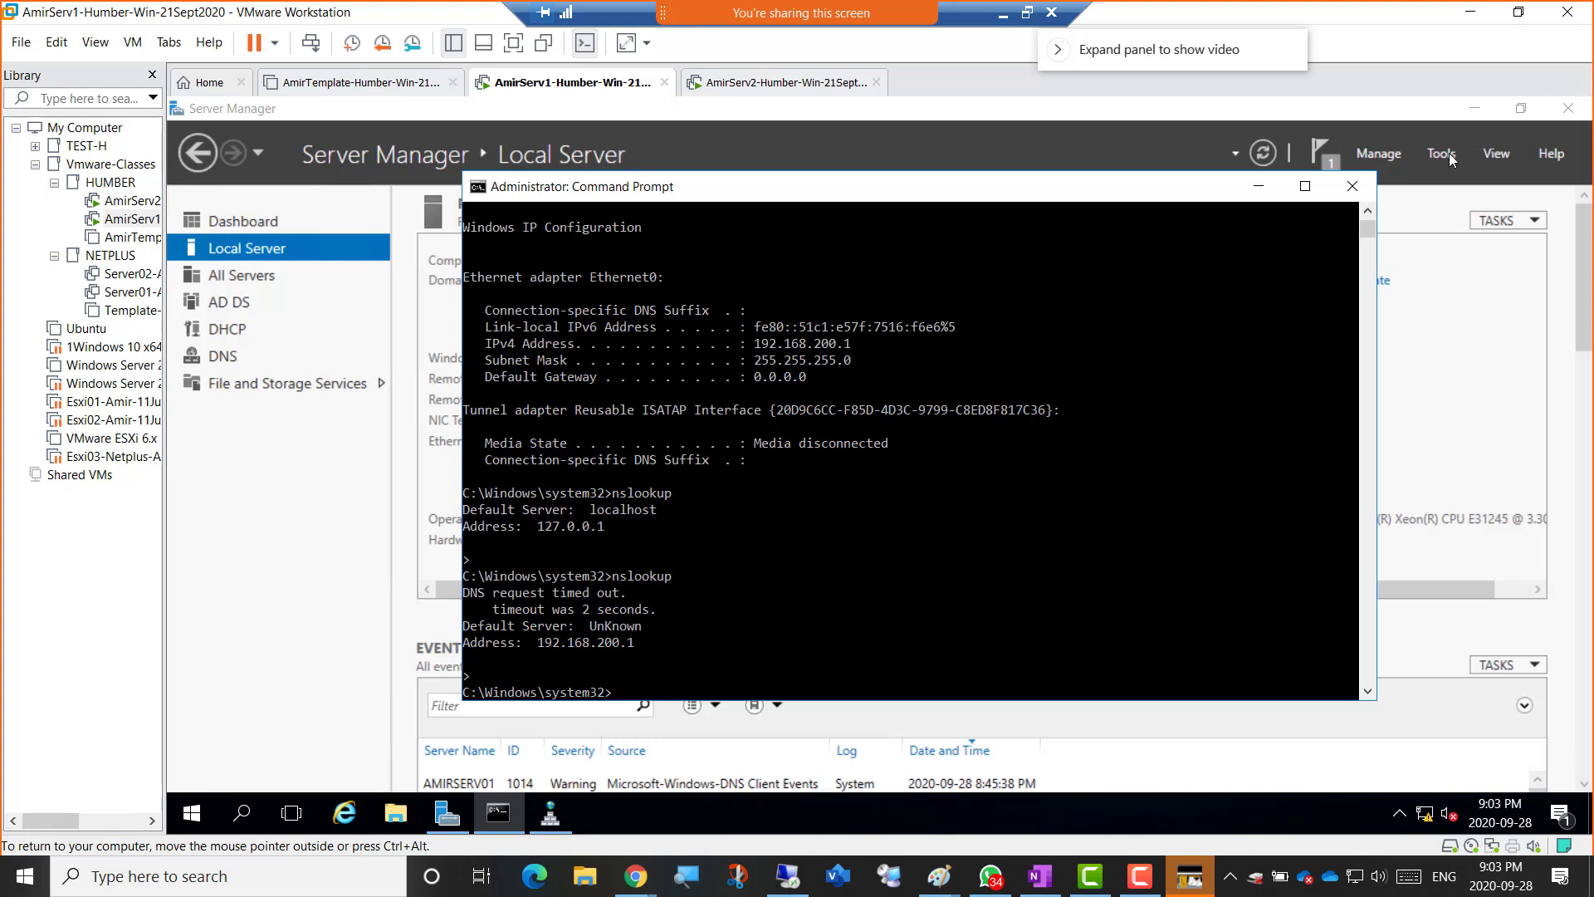
{"action": "left_click", "coordinate": [552, 821]}
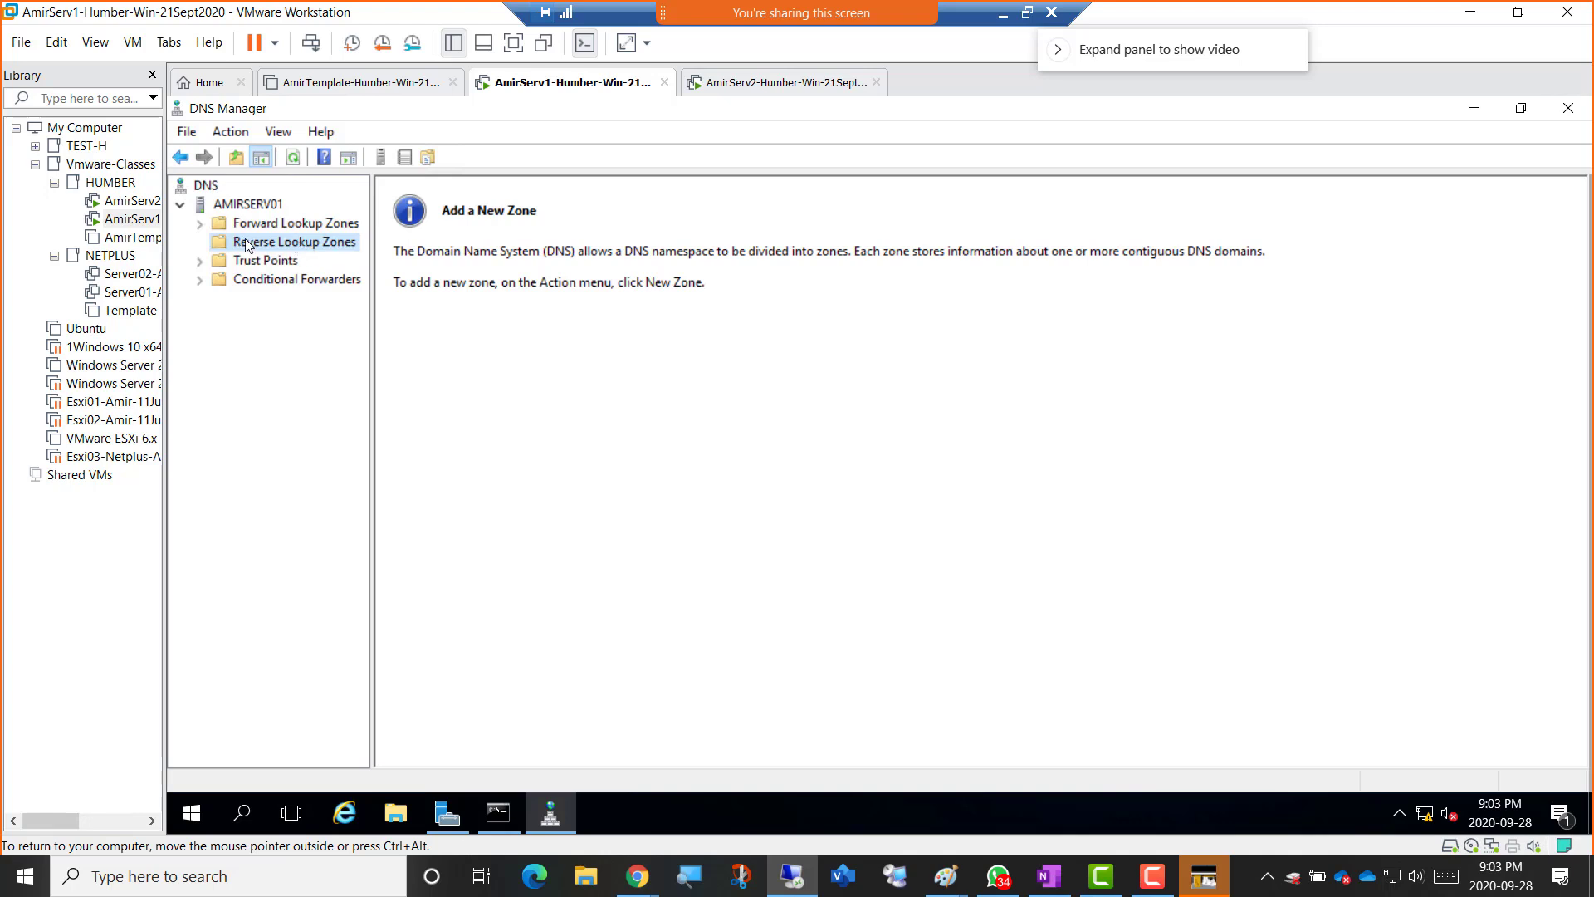
- Start a new reverse lookup zone as an Active Directory-integrated primary zone replicated to domain DNS servers, for IPv4
{"action": "right_click", "coordinate": [296, 249]}
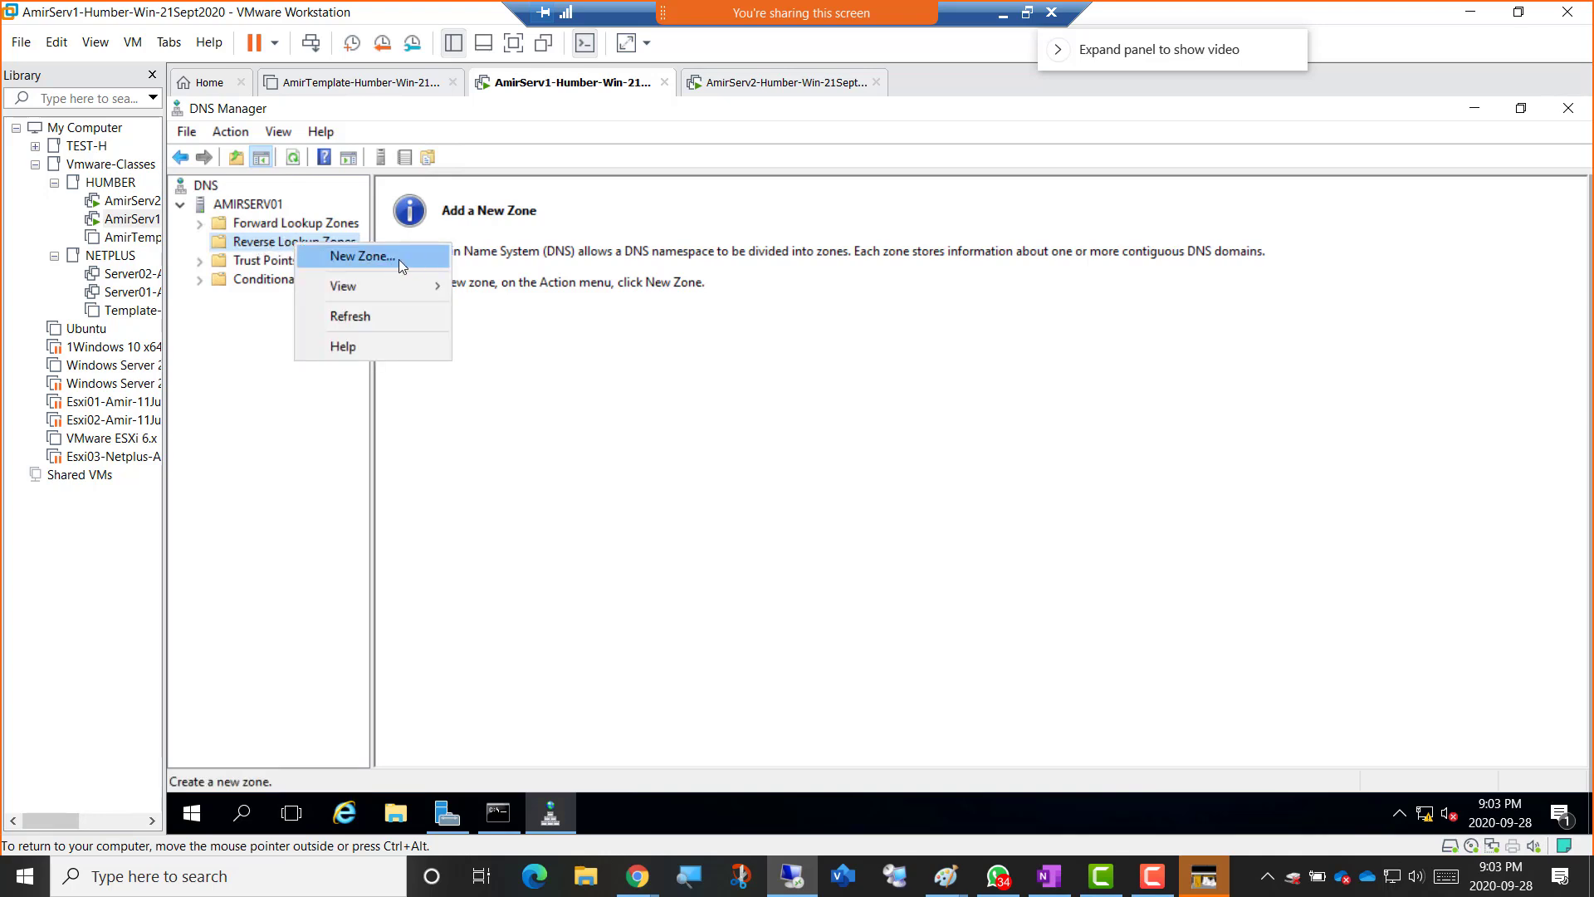
{"action": "left_click", "coordinate": [302, 242]}
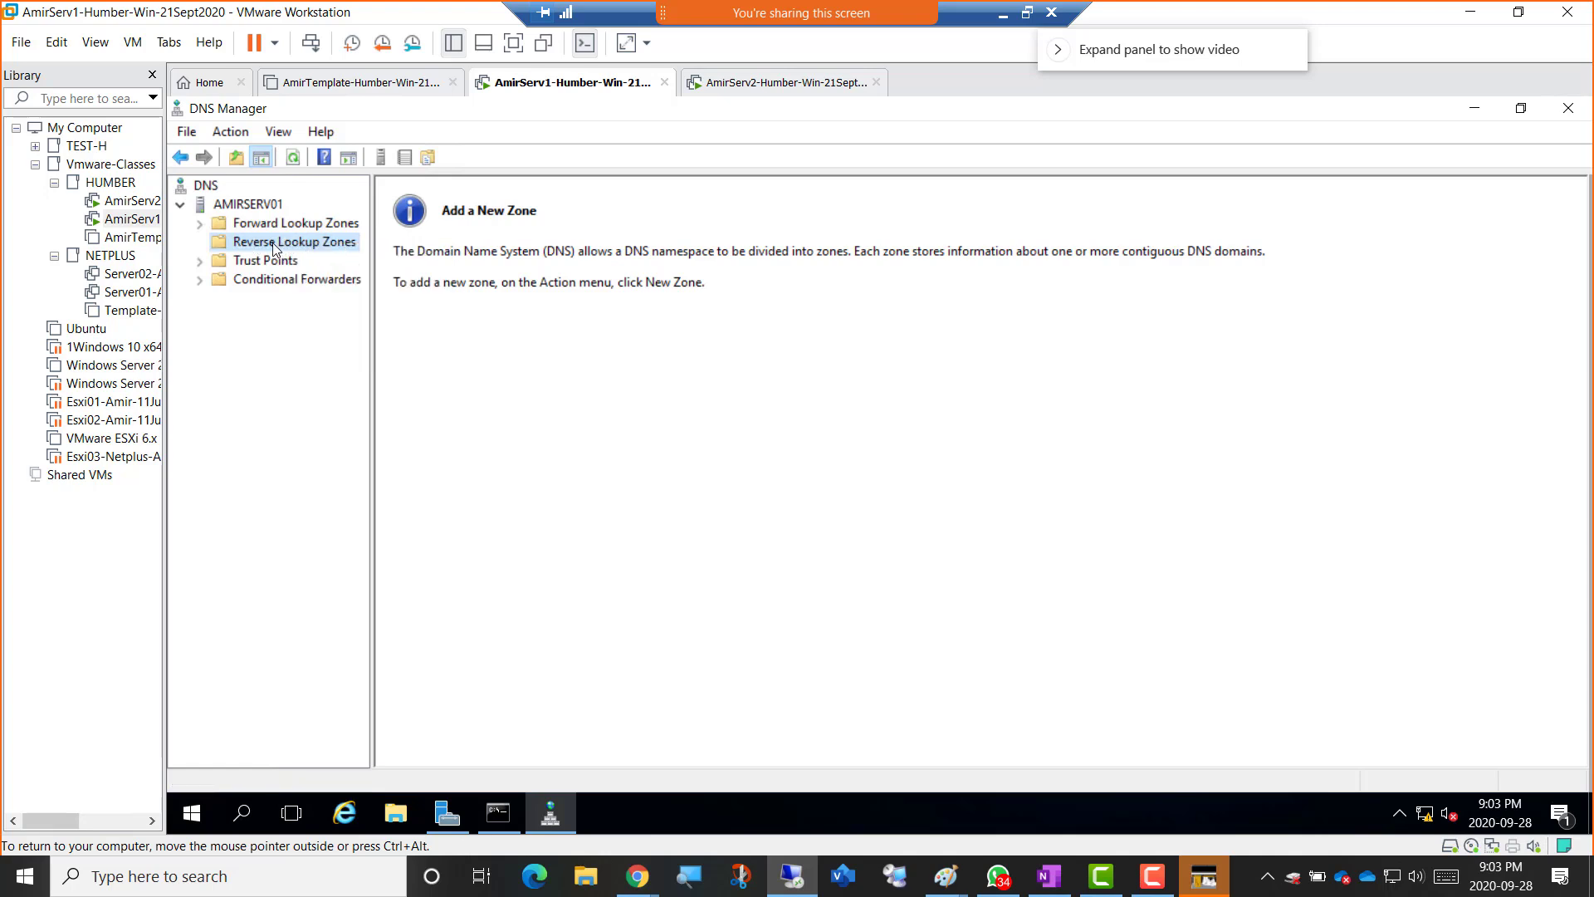
{"action": "right_click", "coordinate": [274, 243]}
{"action": "left_click", "coordinate": [295, 247]}
{"action": "right_click", "coordinate": [301, 241]}
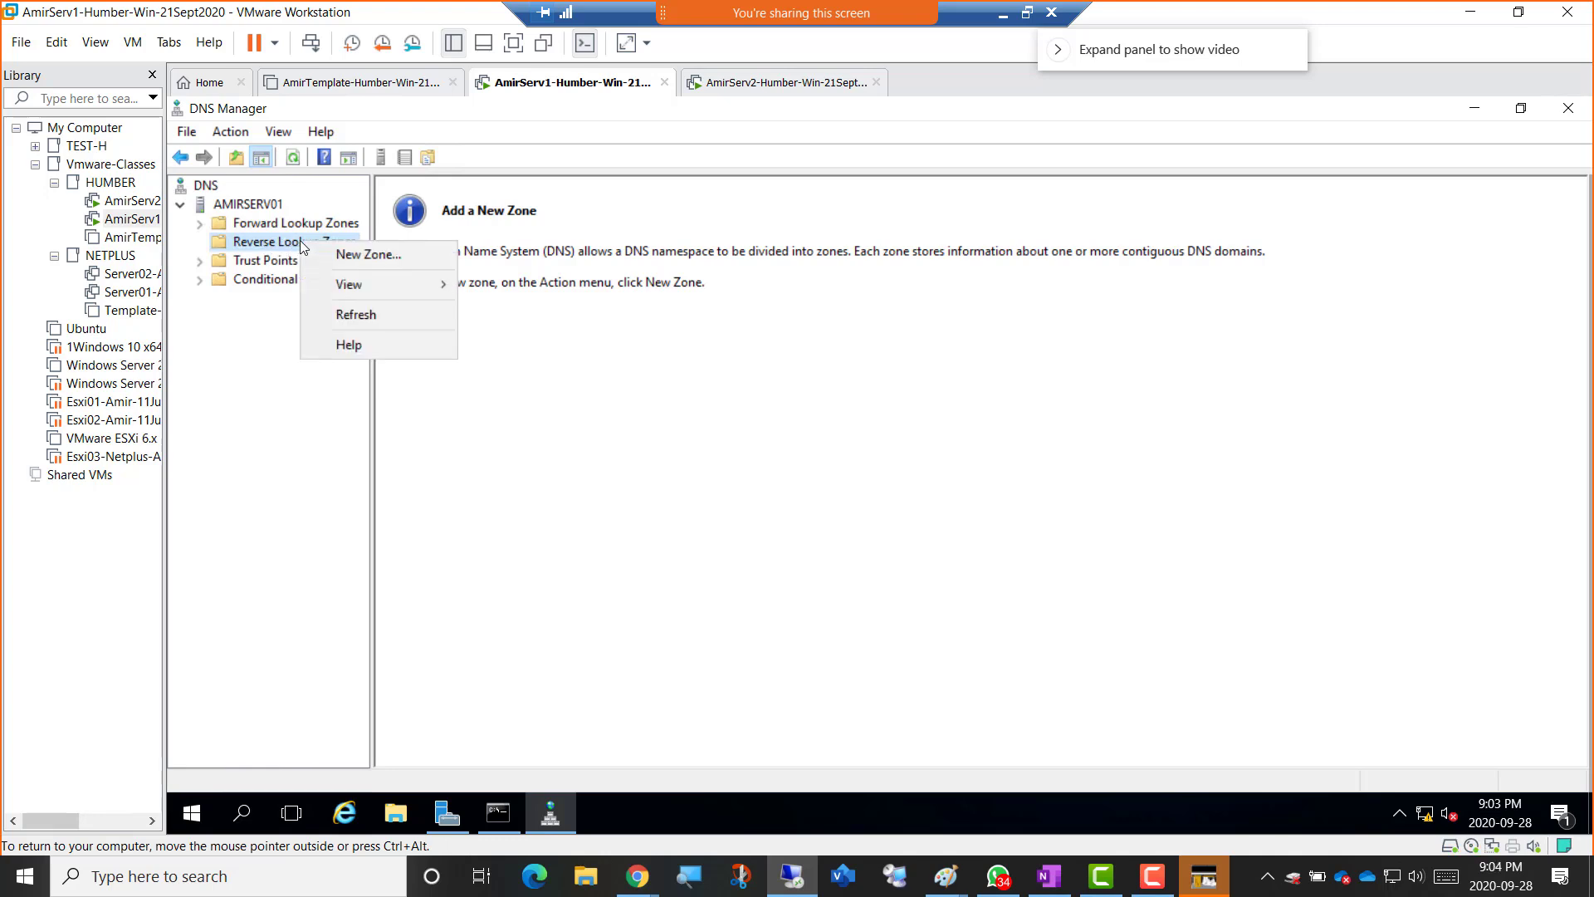
{"action": "left_click", "coordinate": [396, 254]}
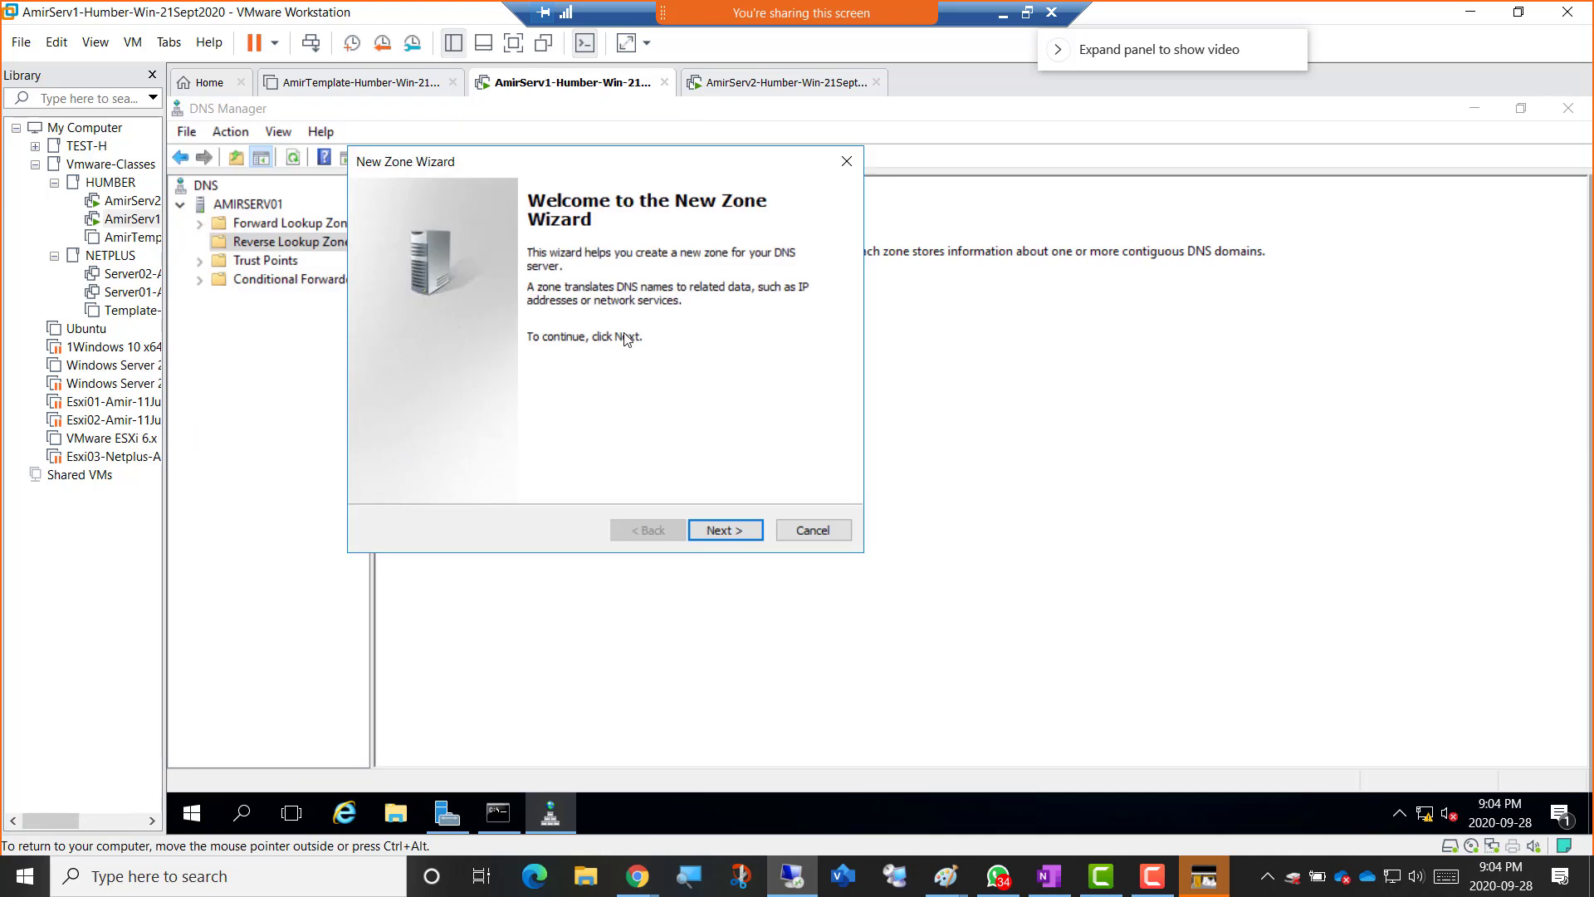
{"action": "left_click", "coordinate": [740, 533]}
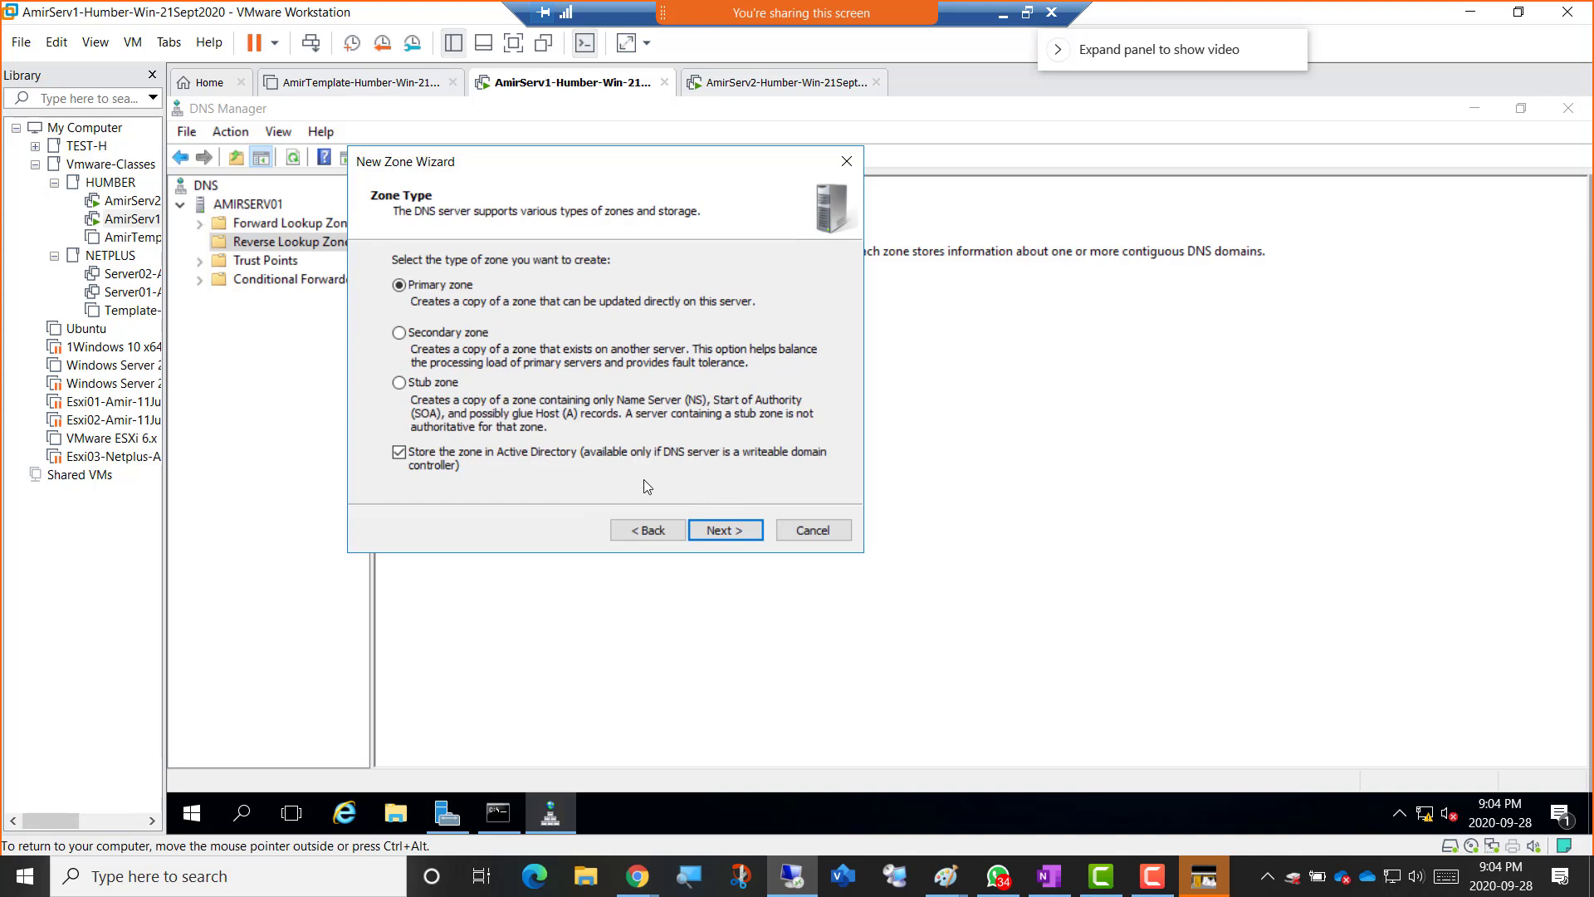
{"action": "left_click", "coordinate": [725, 531]}
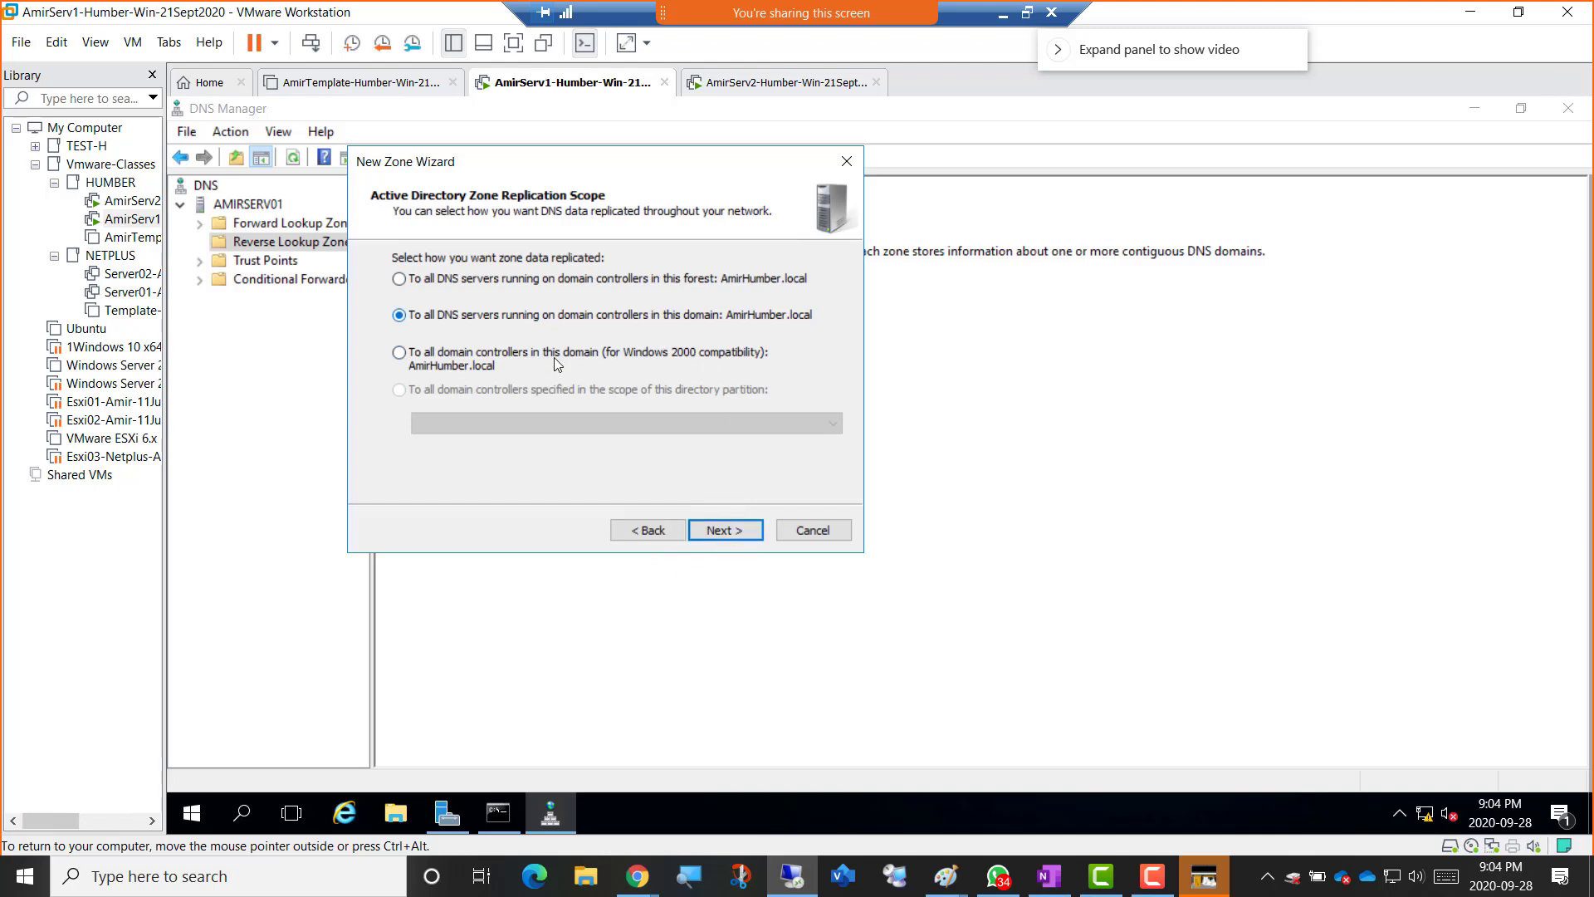
{"action": "left_click", "coordinate": [730, 530]}
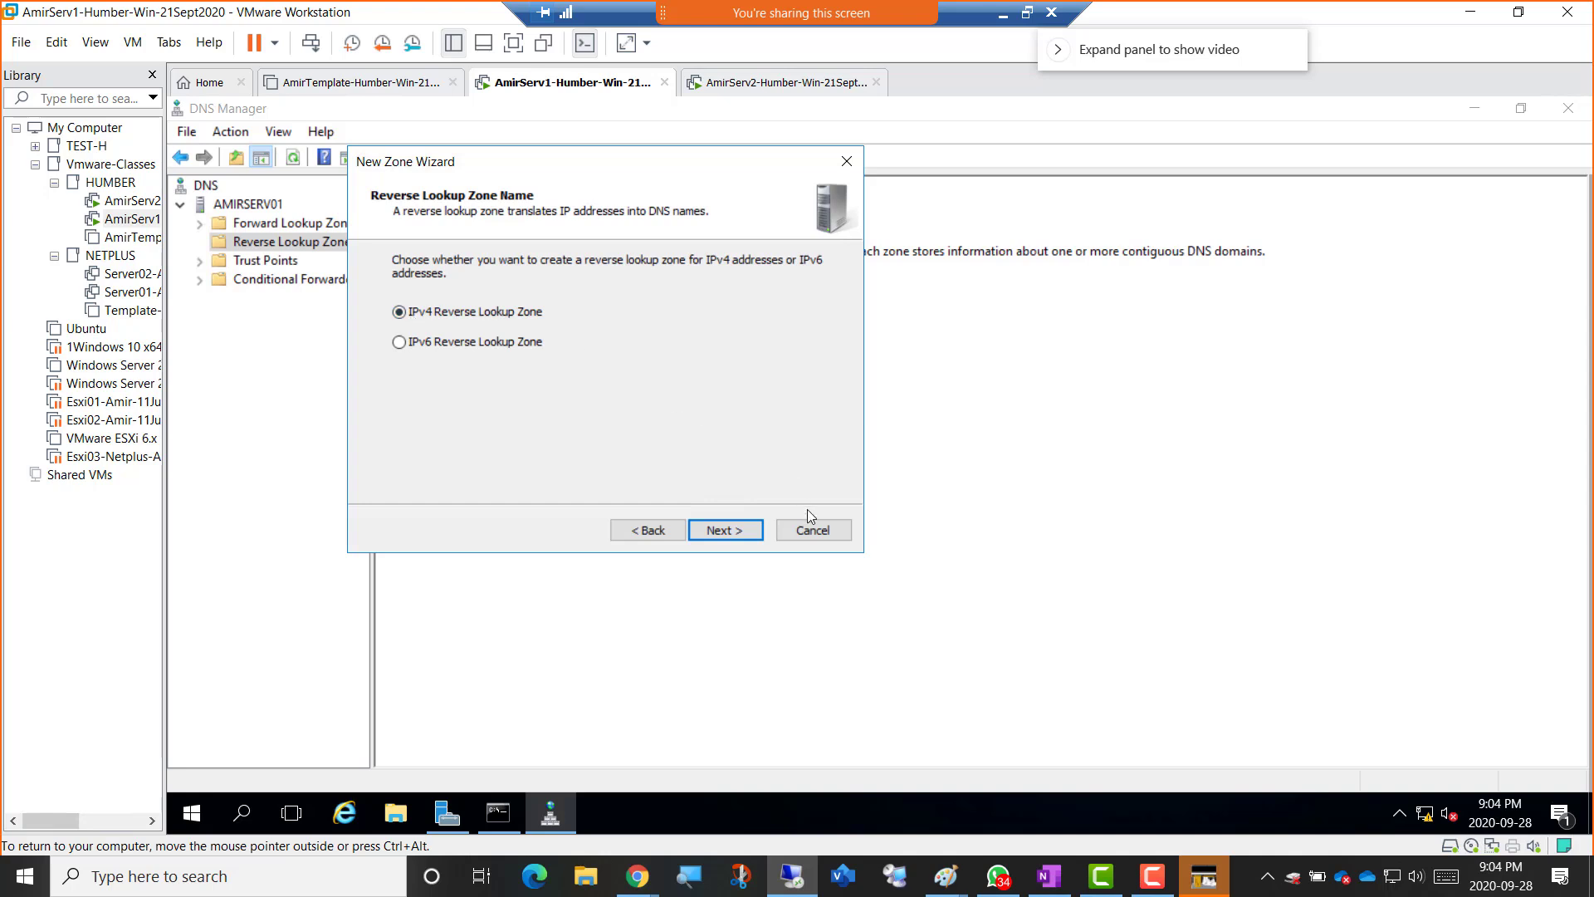
{"action": "left_click", "coordinate": [724, 531]}
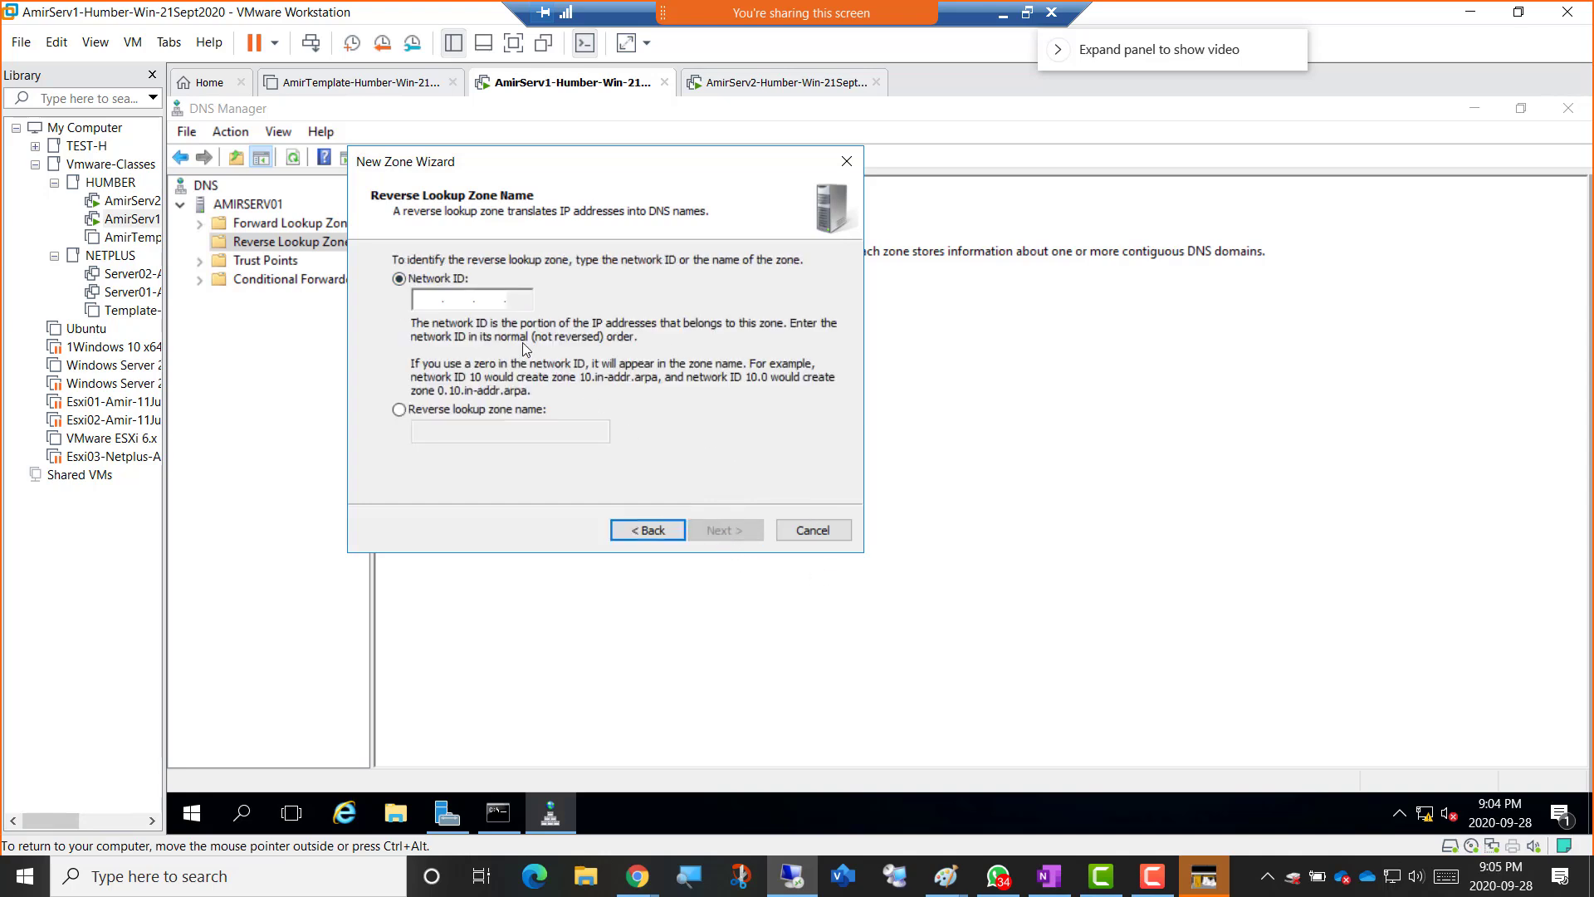
- Enter 192.168.200 as the reverse zone's network ID, advance, then return to the network ID page
{"action": "left_click", "coordinate": [428, 299]}
{"action": "type", "text": "192 .168 .200 ."}
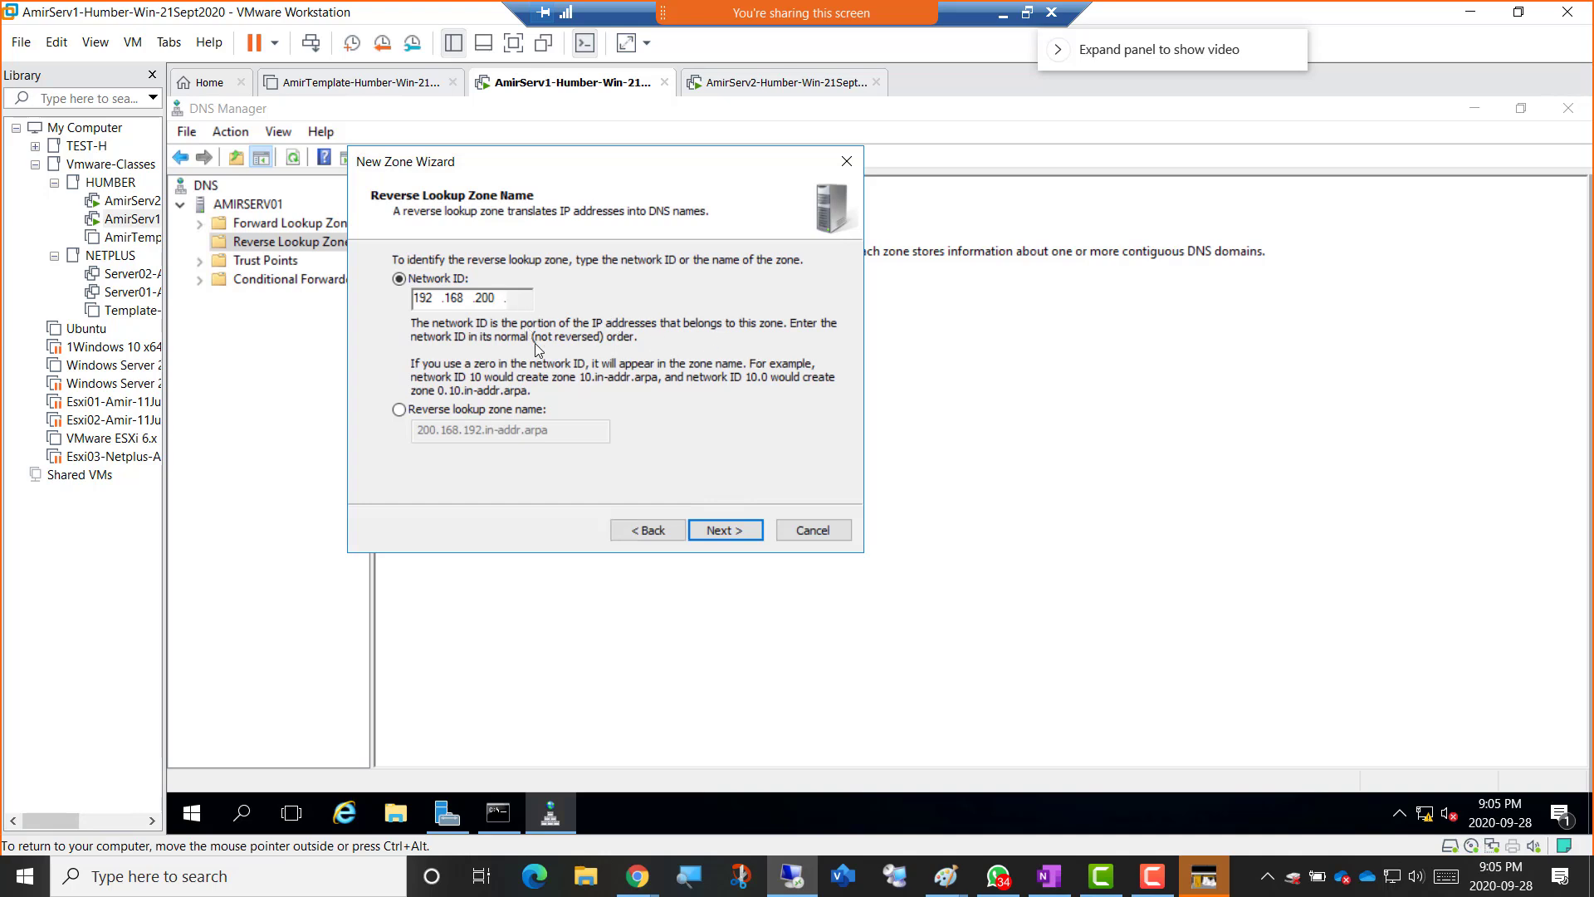
{"action": "left_click", "coordinate": [734, 531]}
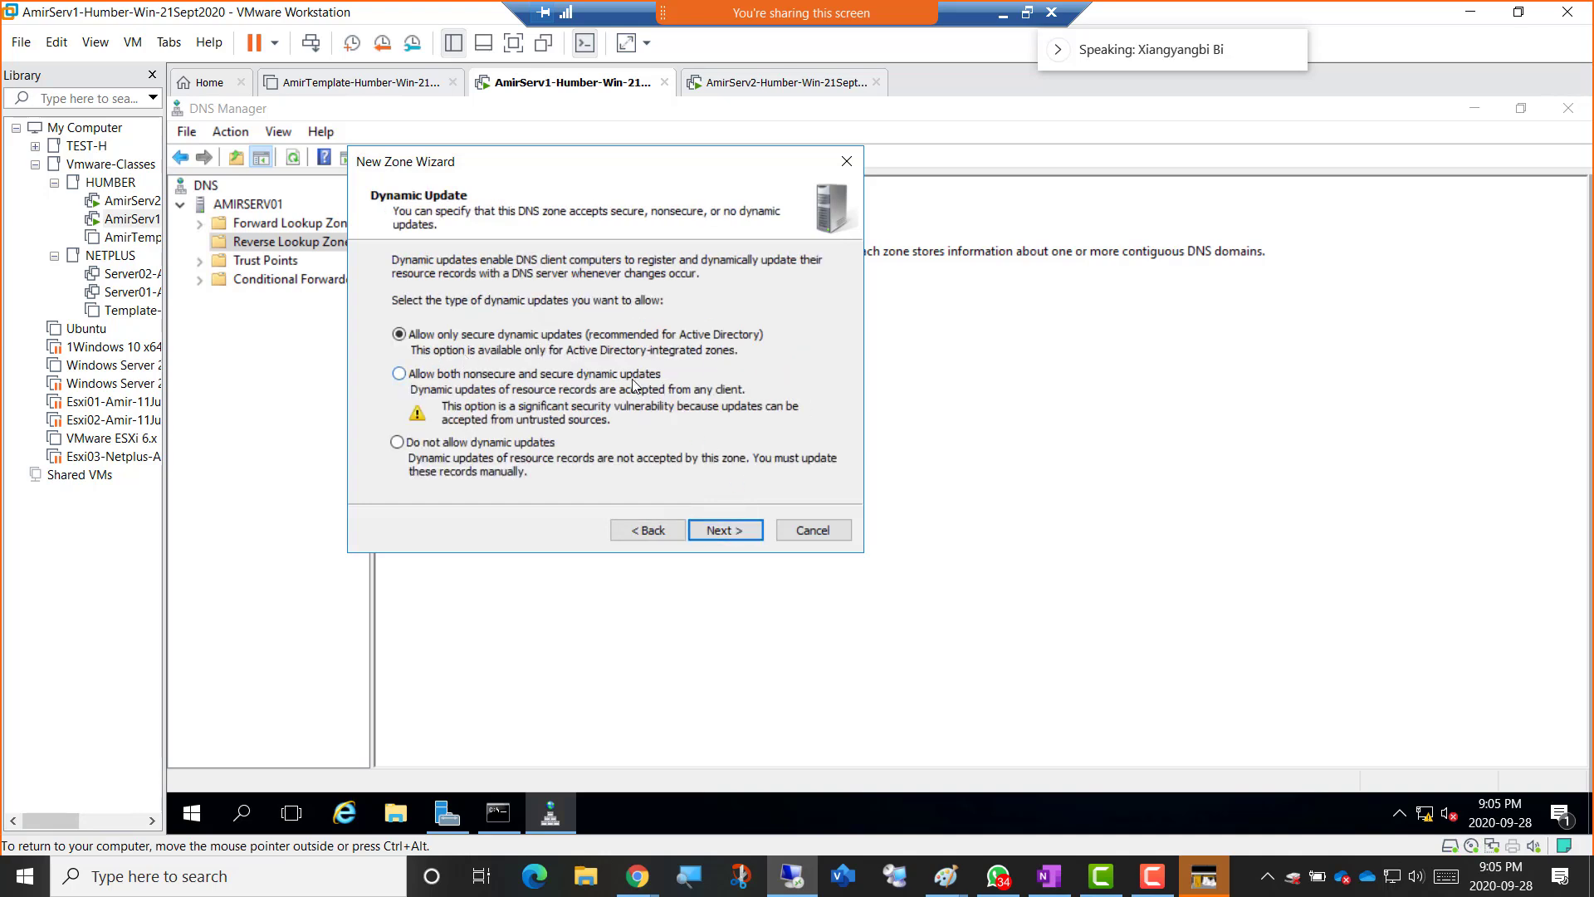
{"action": "left_click", "coordinate": [654, 531]}
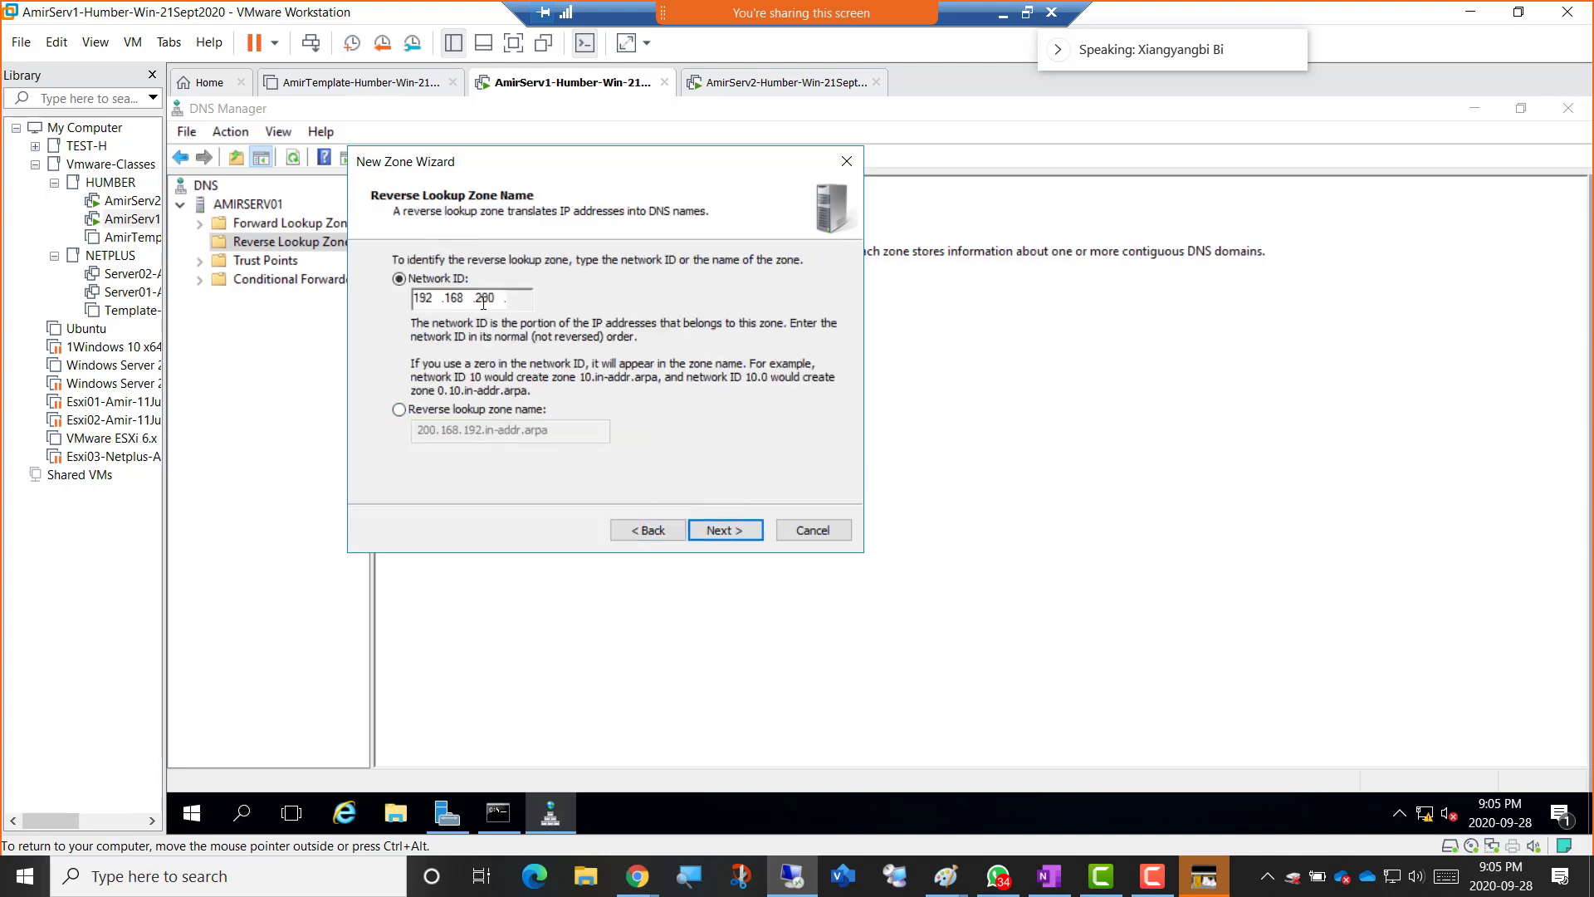
{"action": "left_click_drag", "start_coordinate": [496, 301], "coordinate": [474, 301]}
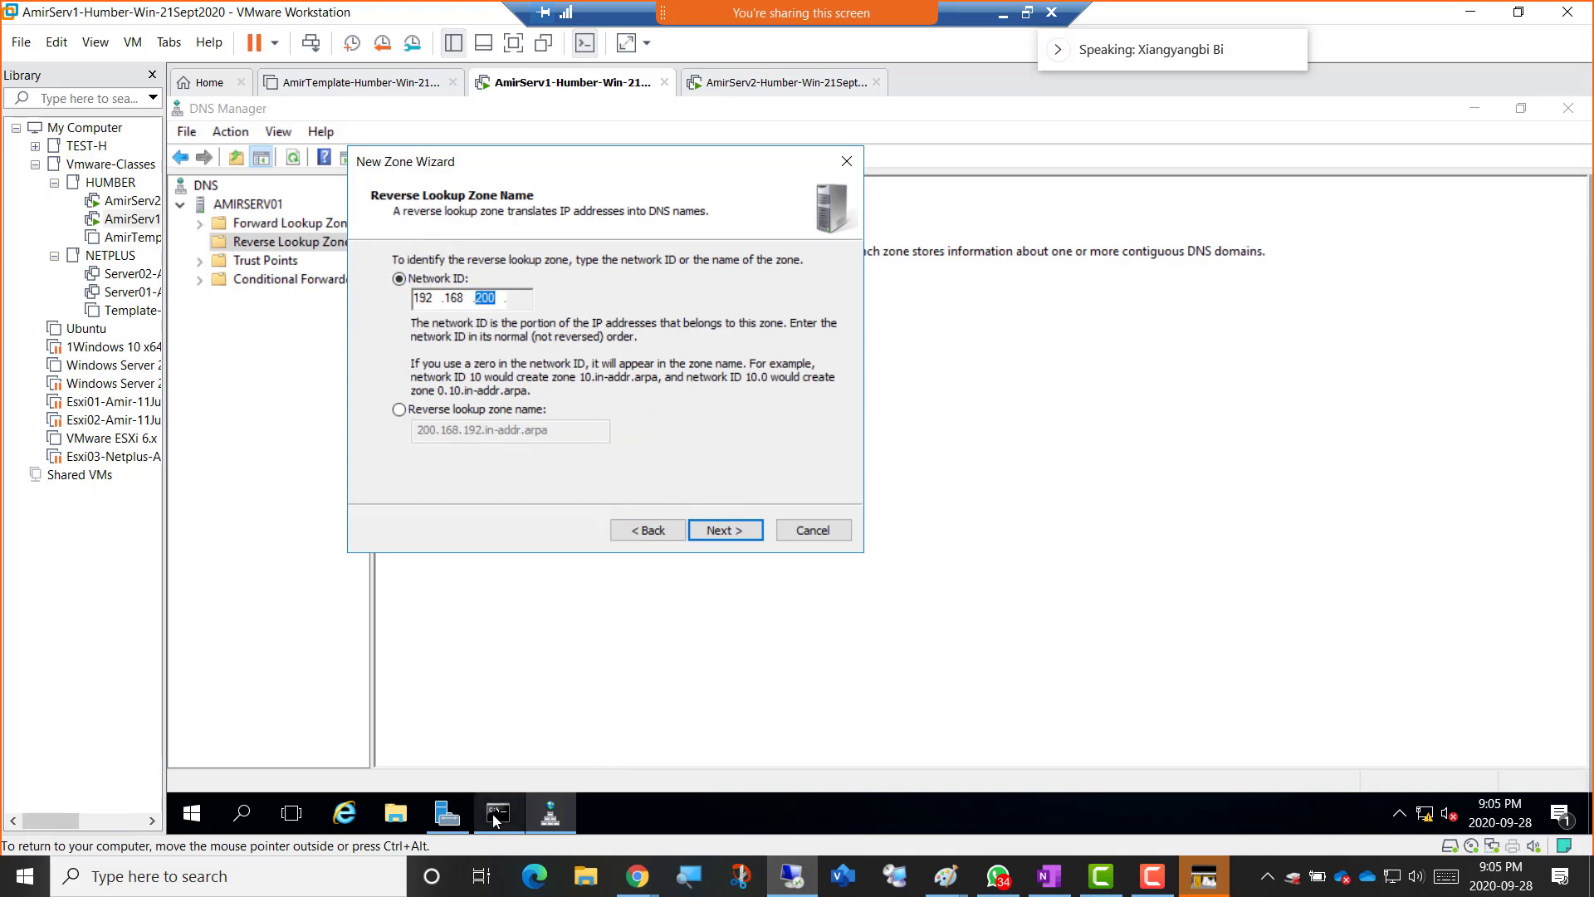
- Check the Ethernet0 connection details for the server's IPv4 address, then close the network windows
{"action": "right_click", "coordinate": [1424, 814]}
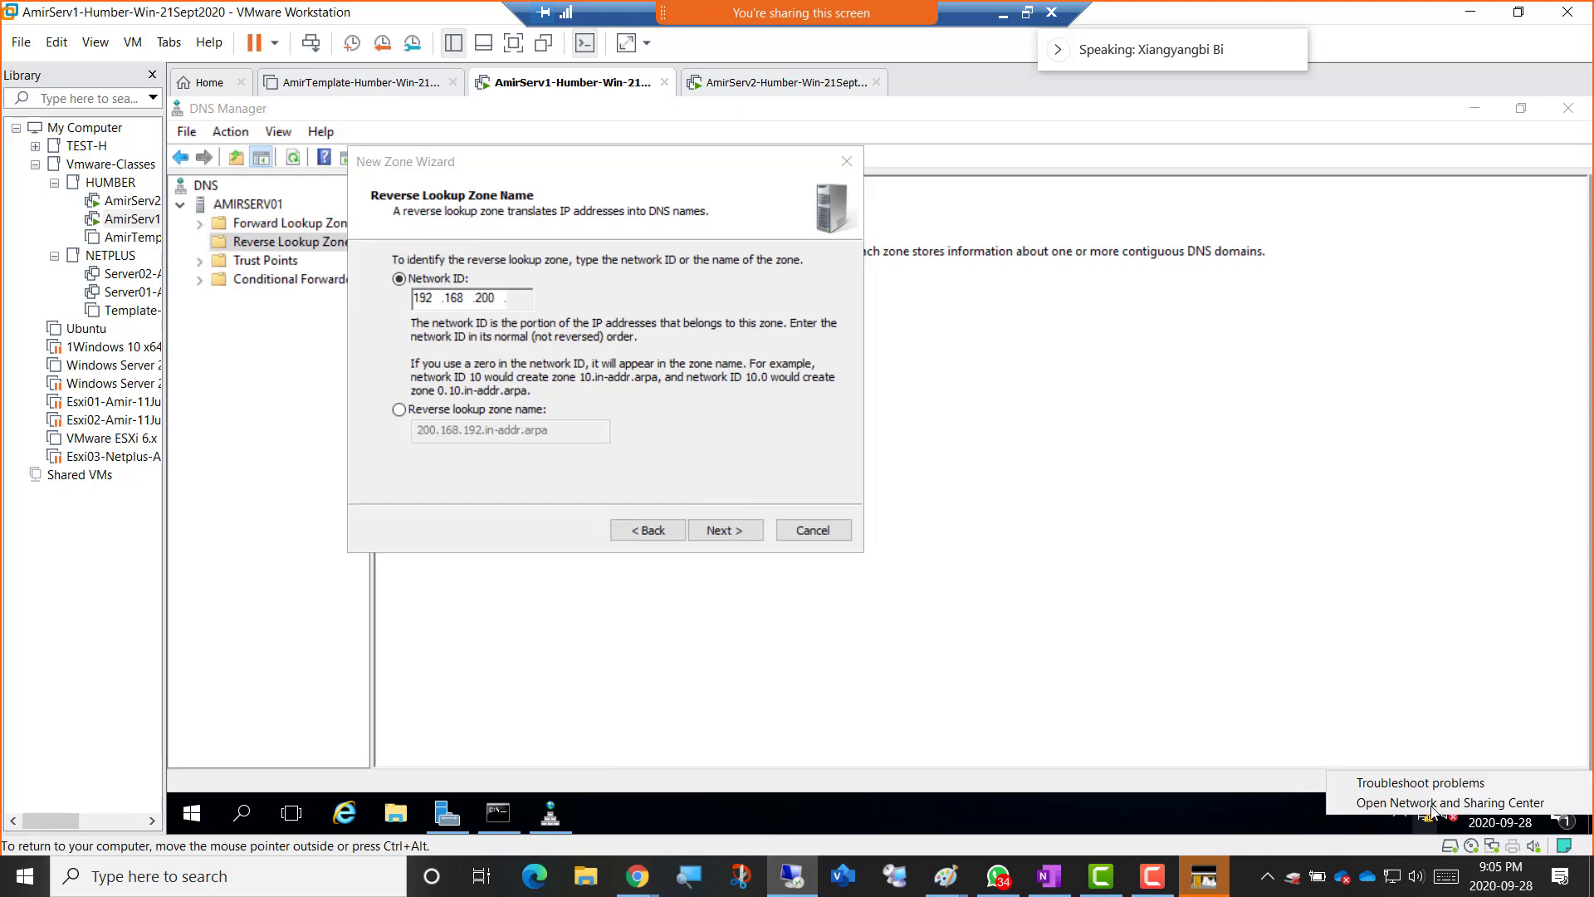
{"action": "left_click", "coordinate": [1433, 803]}
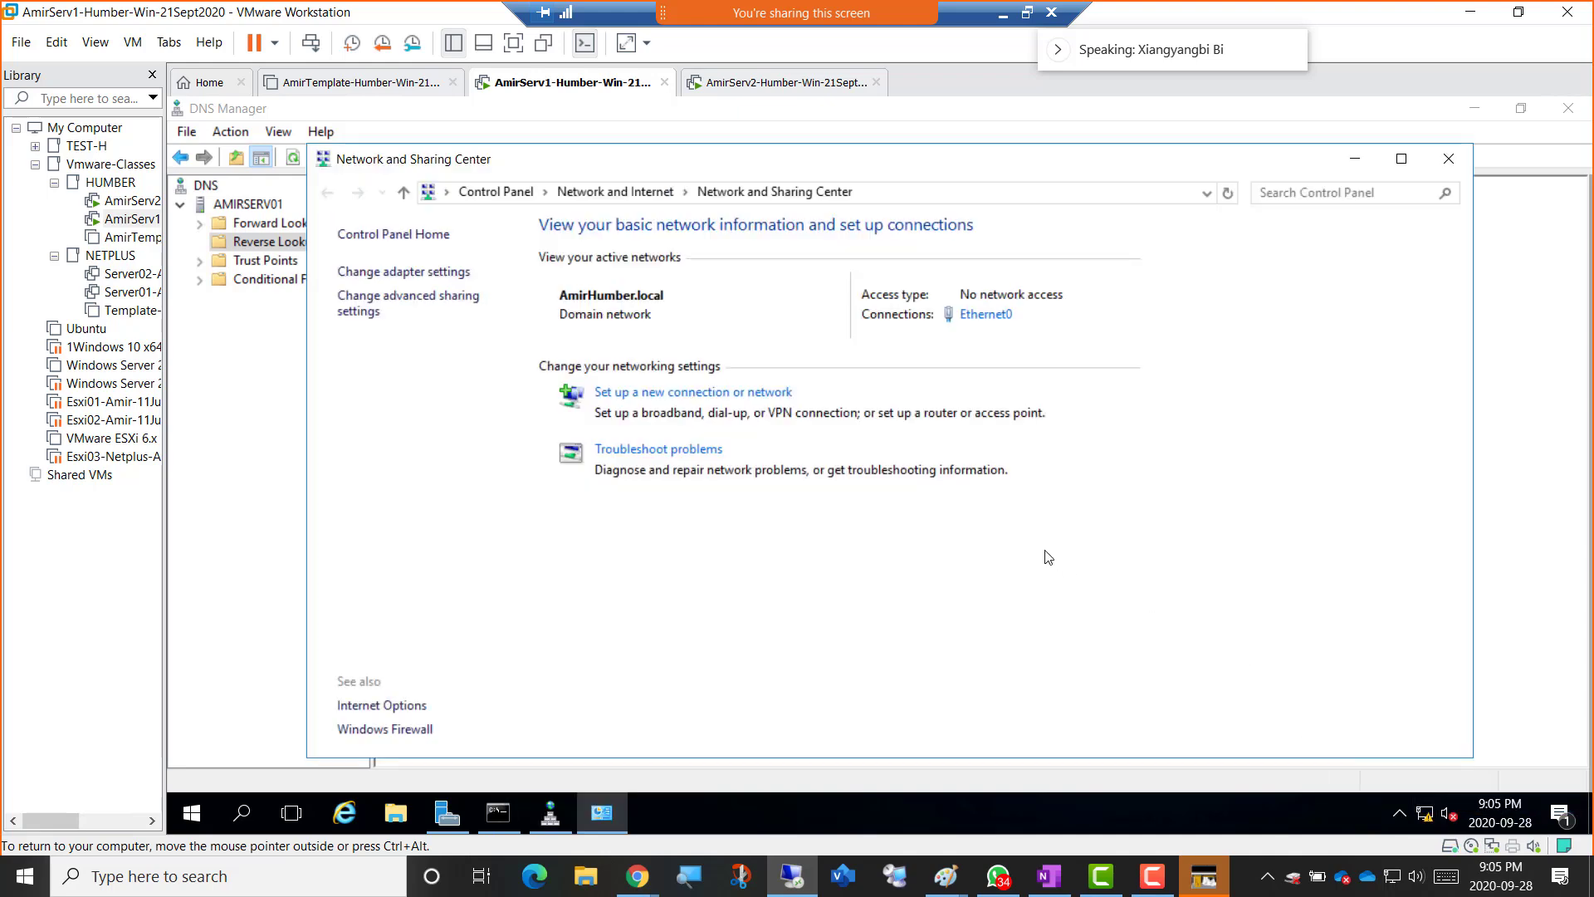
{"action": "left_click", "coordinate": [982, 314]}
{"action": "left_click", "coordinate": [768, 445]}
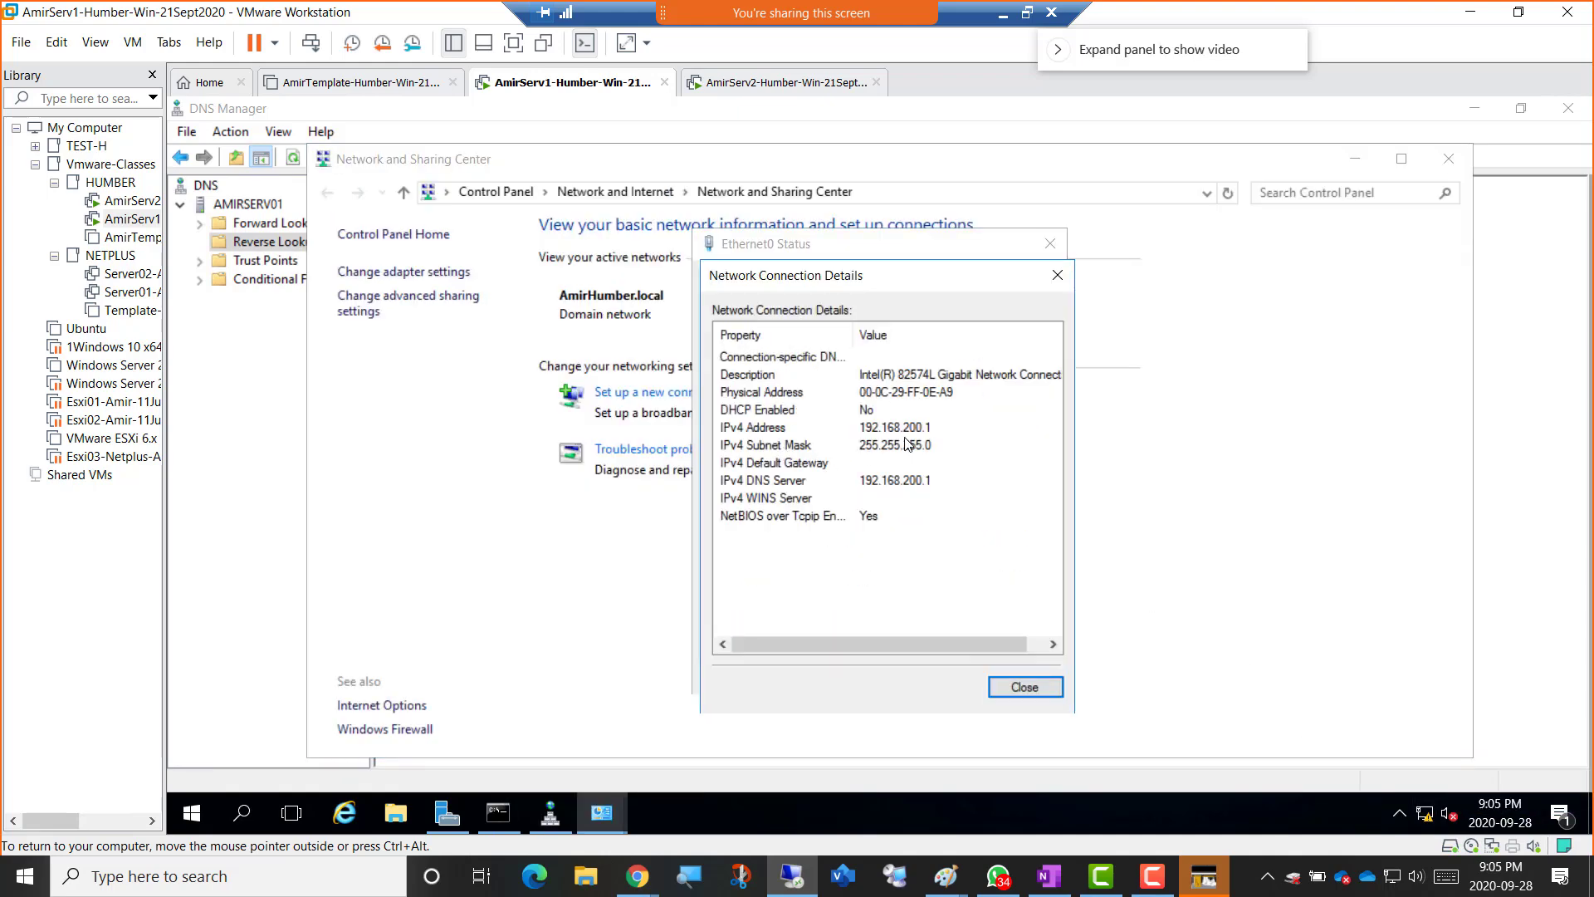
{"action": "left_click", "coordinate": [911, 429]}
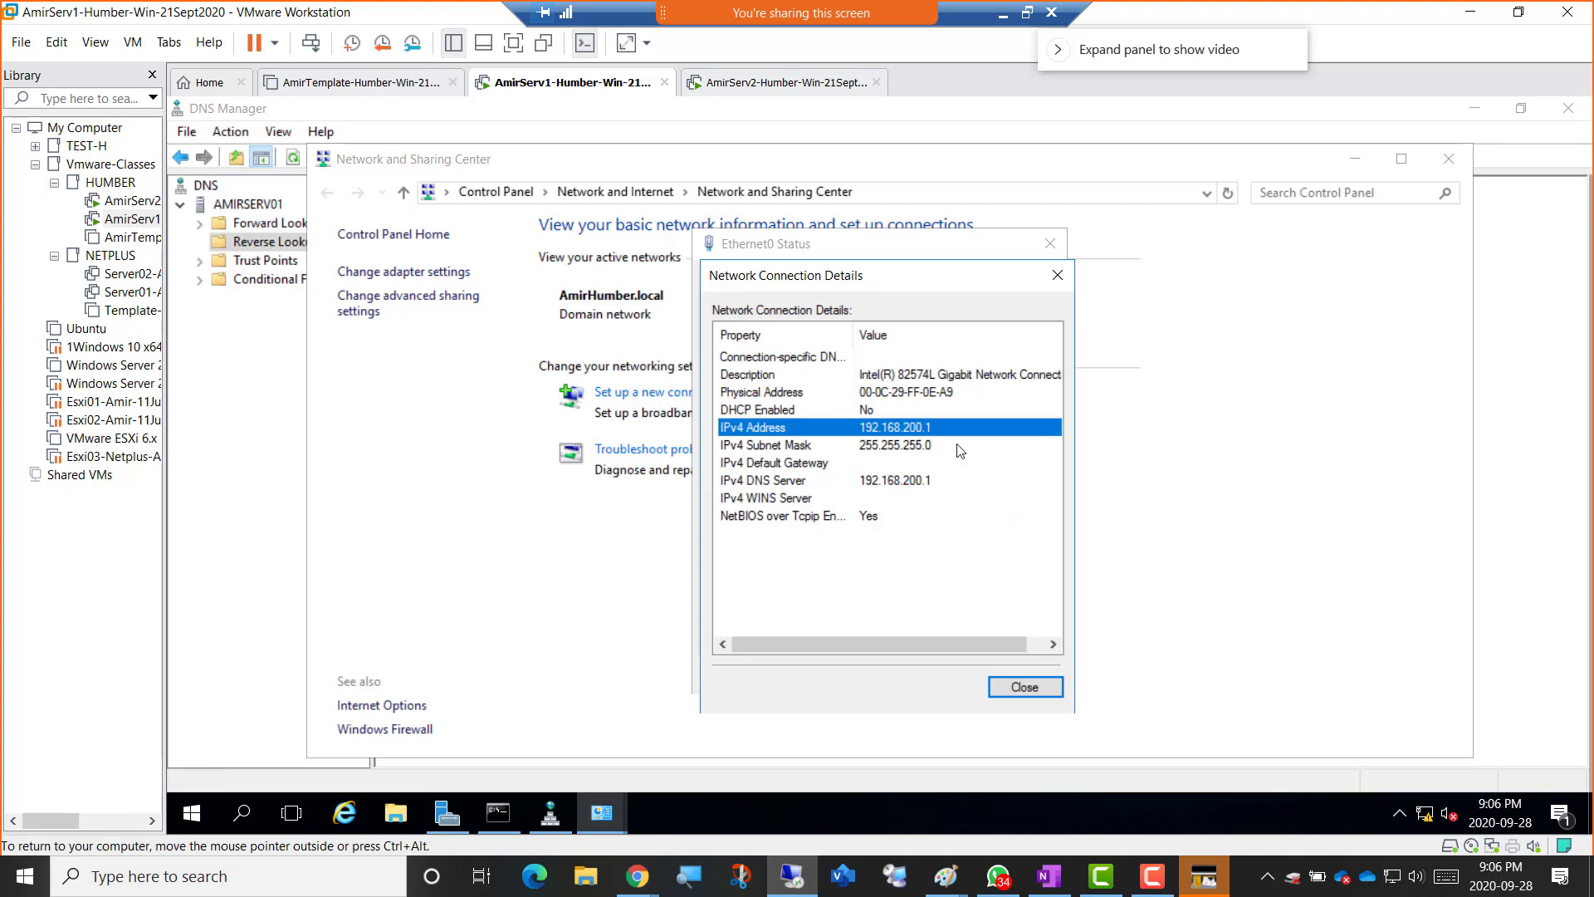
{"action": "left_click", "coordinate": [1025, 690]}
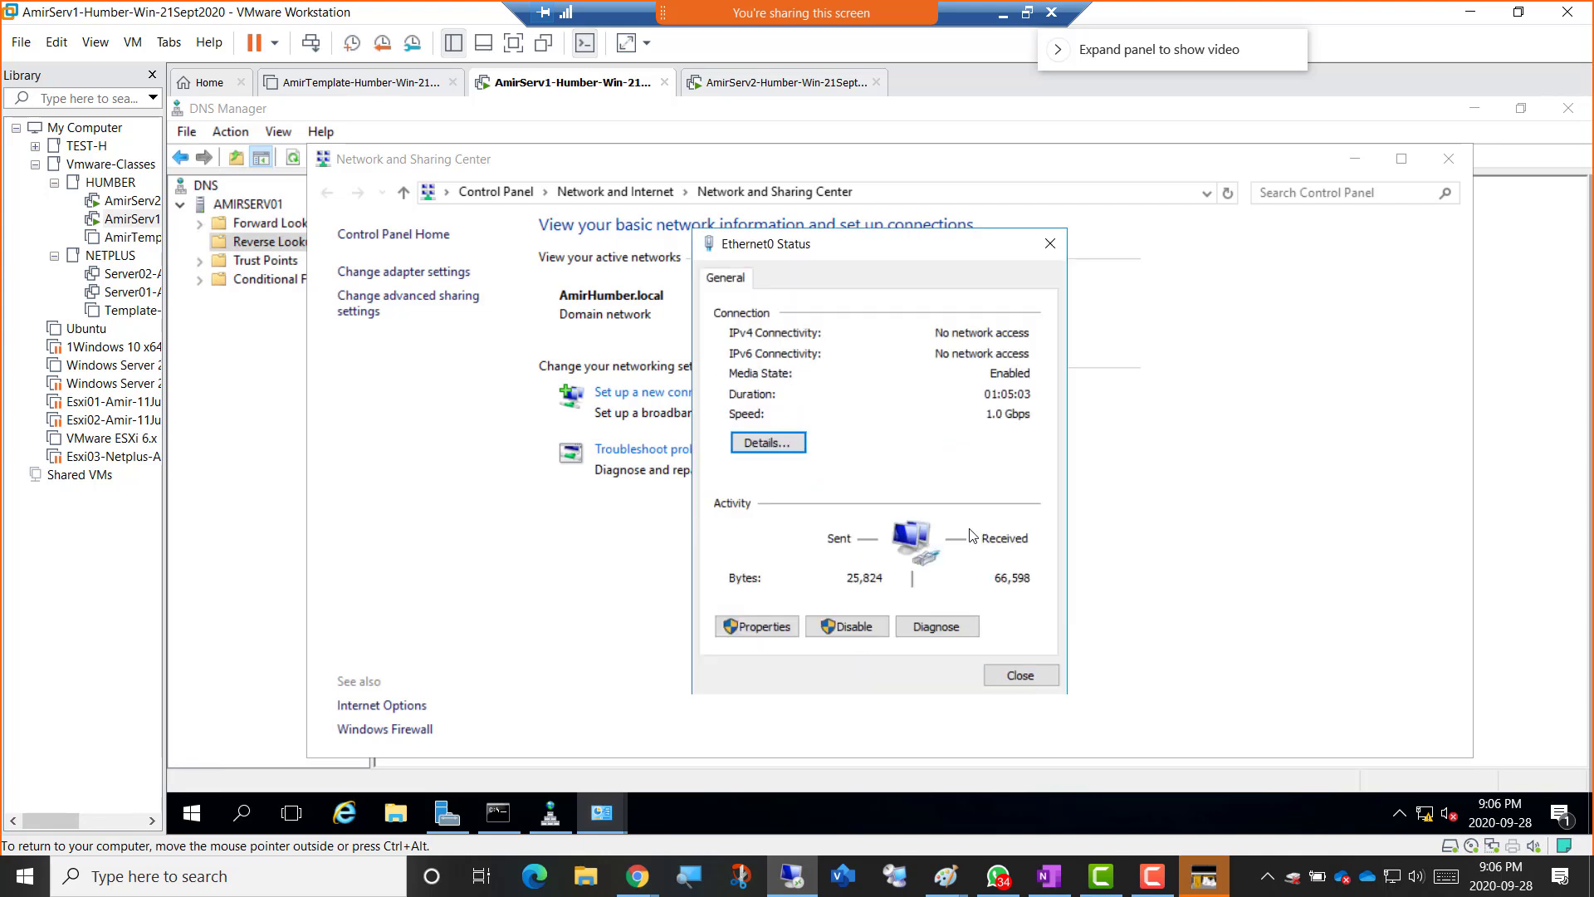
{"action": "left_click", "coordinate": [1019, 672]}
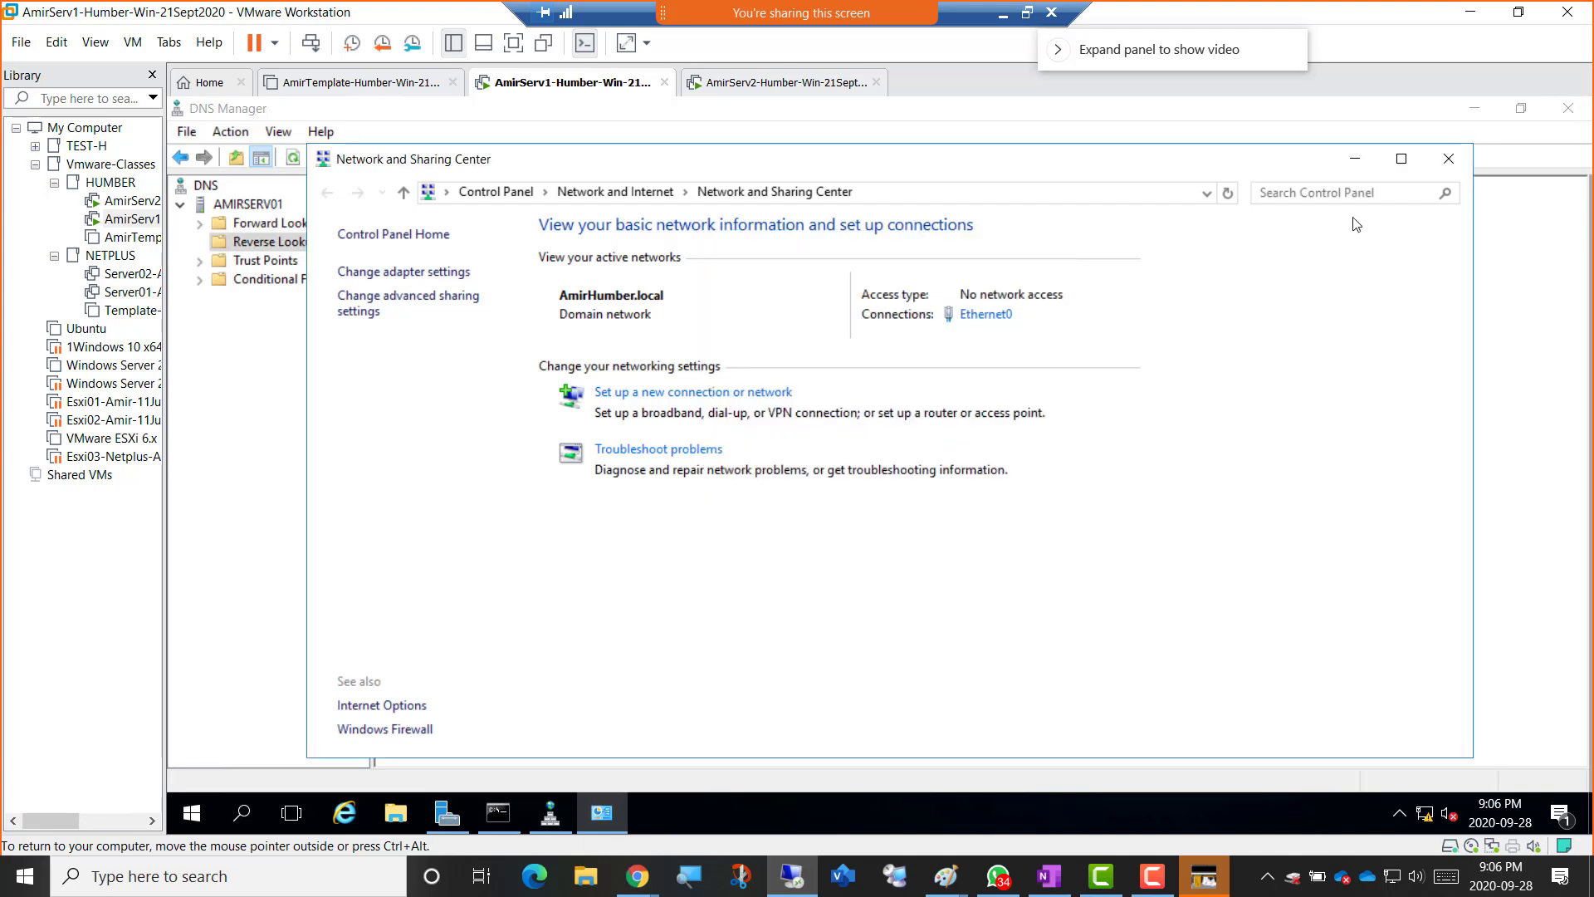
{"action": "left_click", "coordinate": [1446, 157]}
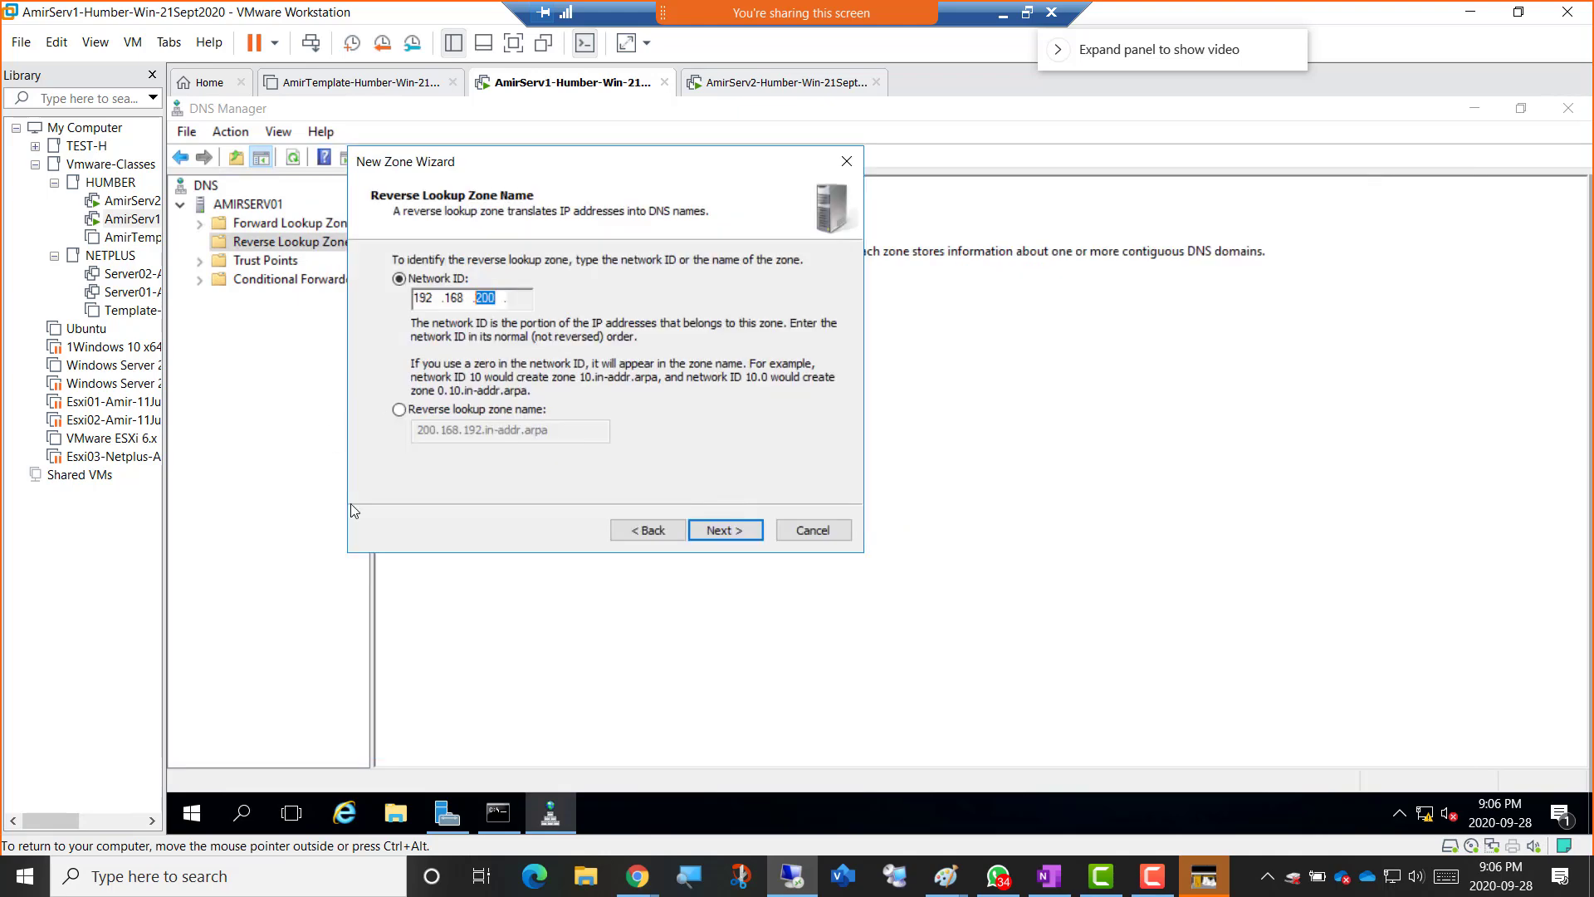
- Advance to the wizard's final page, then step back through the pages and forward again to the network ID page
{"action": "left_click", "coordinate": [720, 538]}
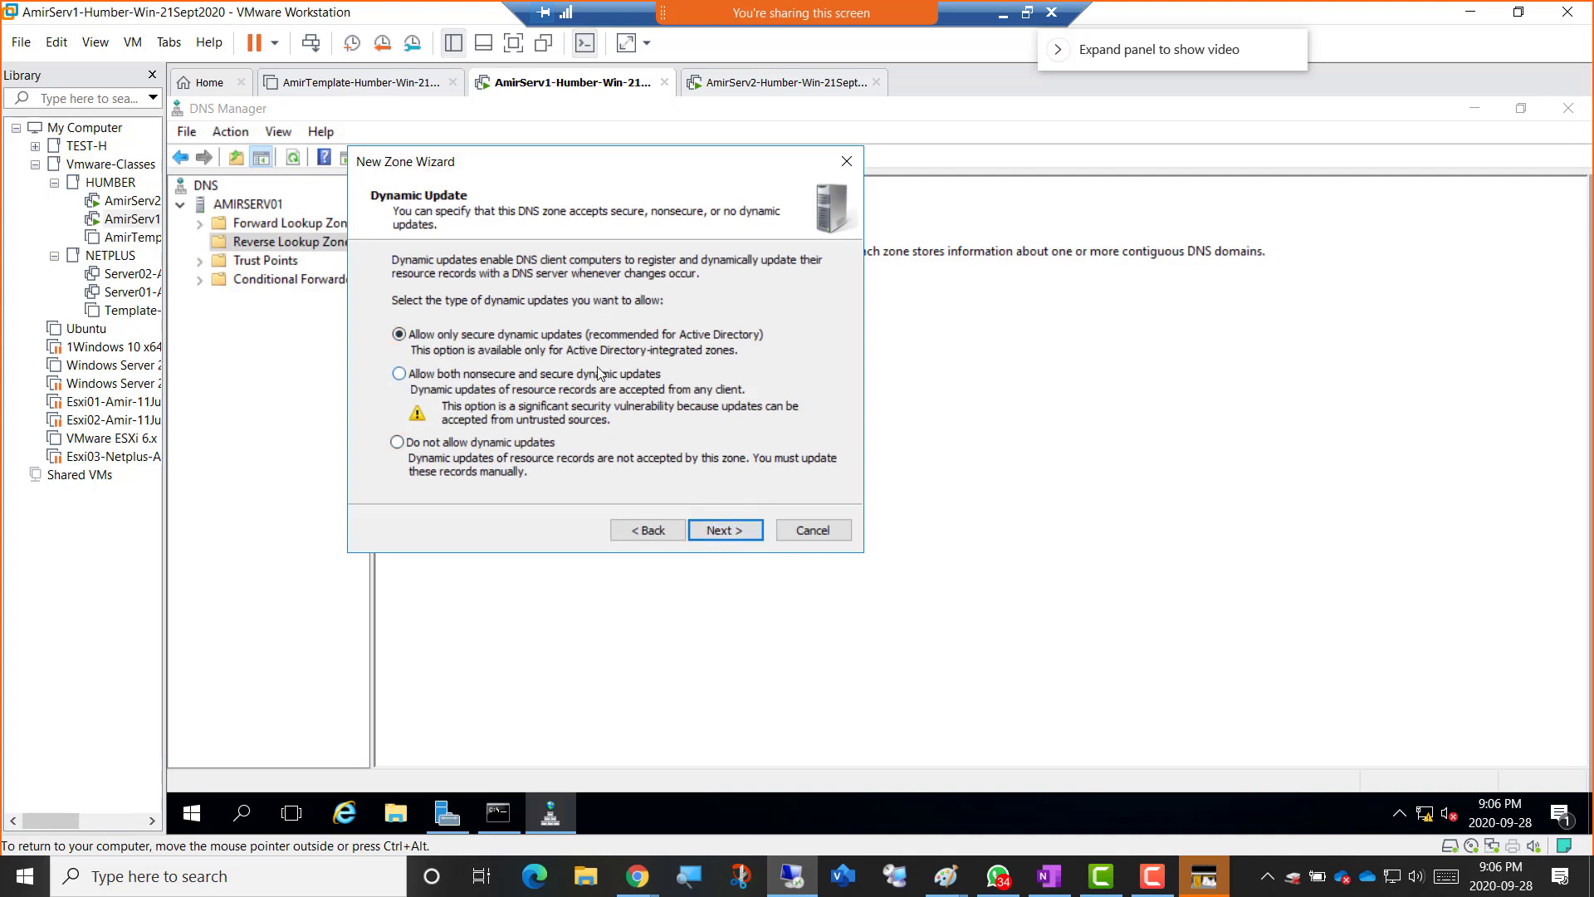
{"action": "left_click", "coordinate": [720, 530]}
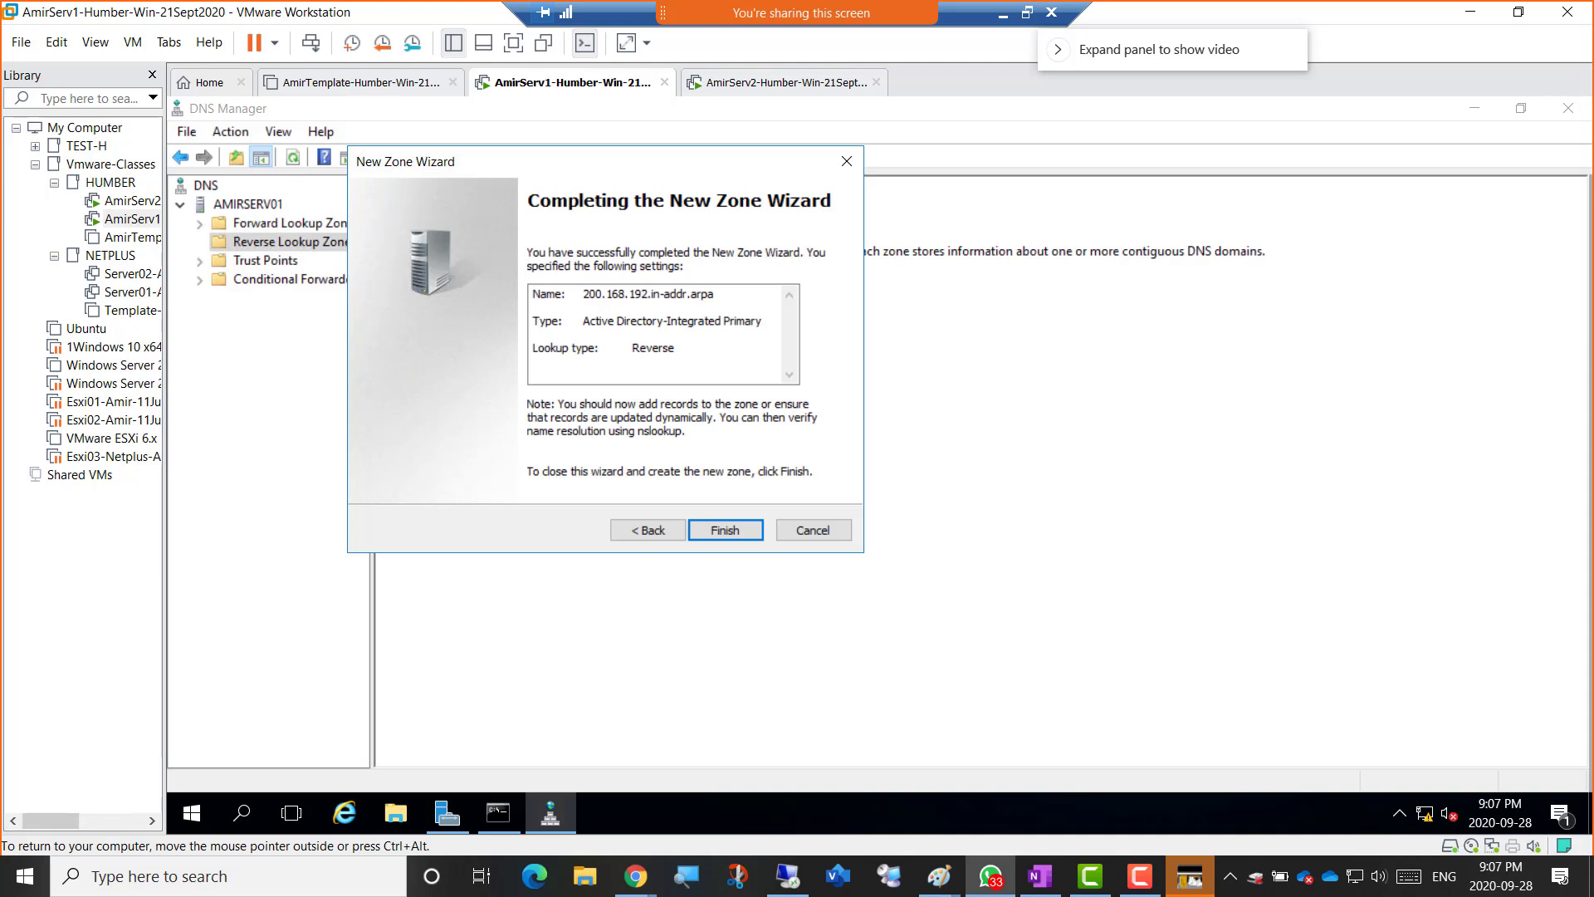
{"action": "left_click", "coordinate": [633, 532]}
{"action": "left_click", "coordinate": [632, 532]}
{"action": "left_click", "coordinate": [632, 533]}
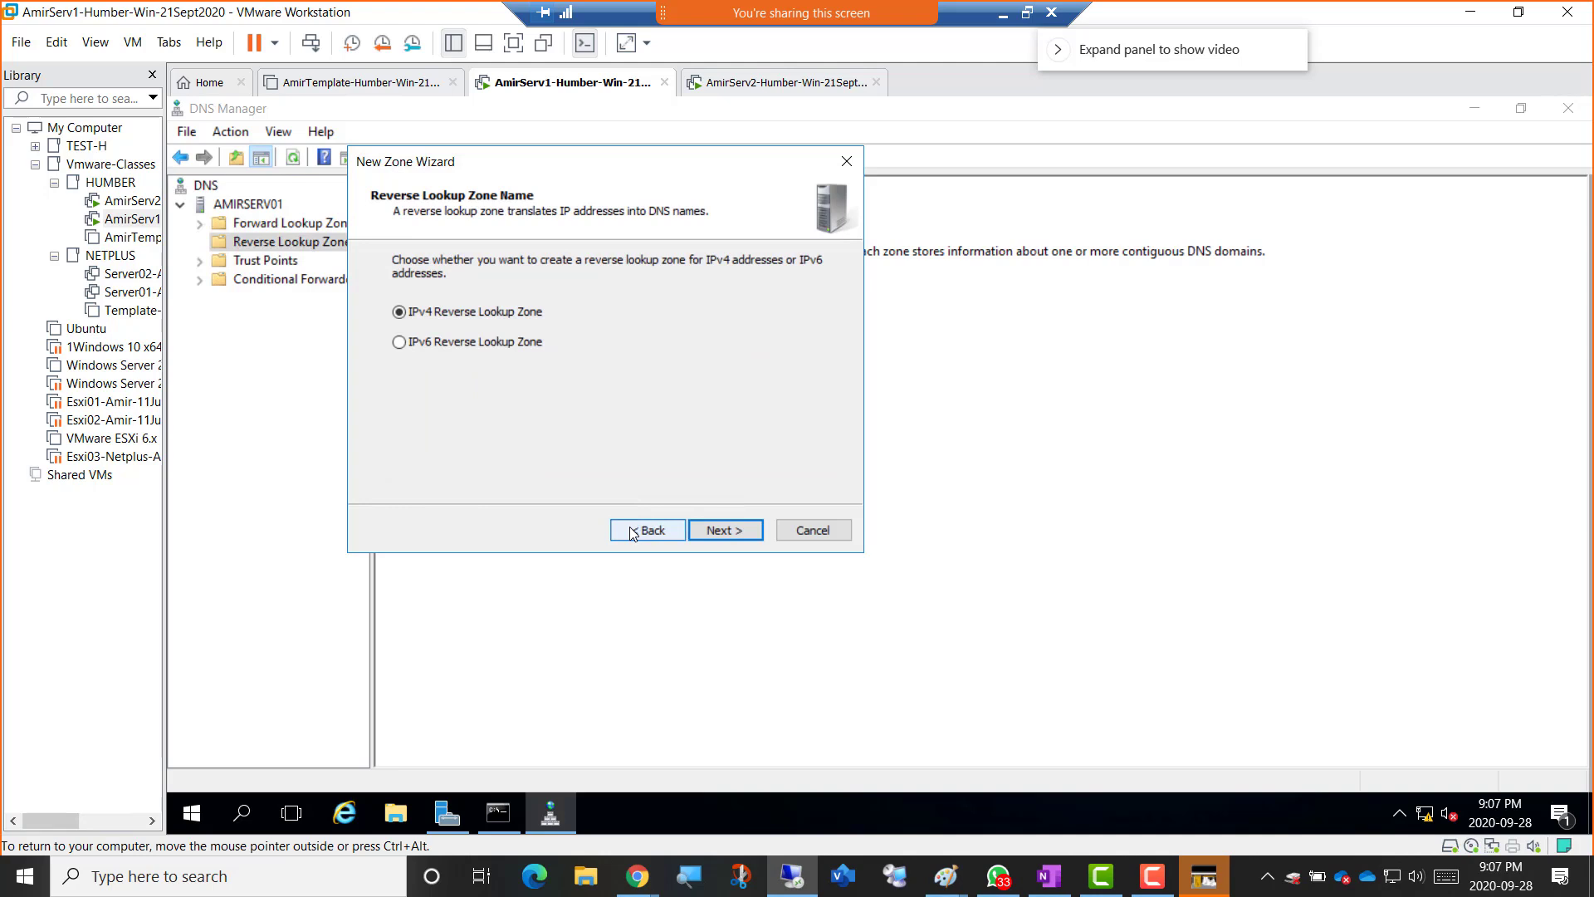
{"action": "left_click", "coordinate": [632, 532]}
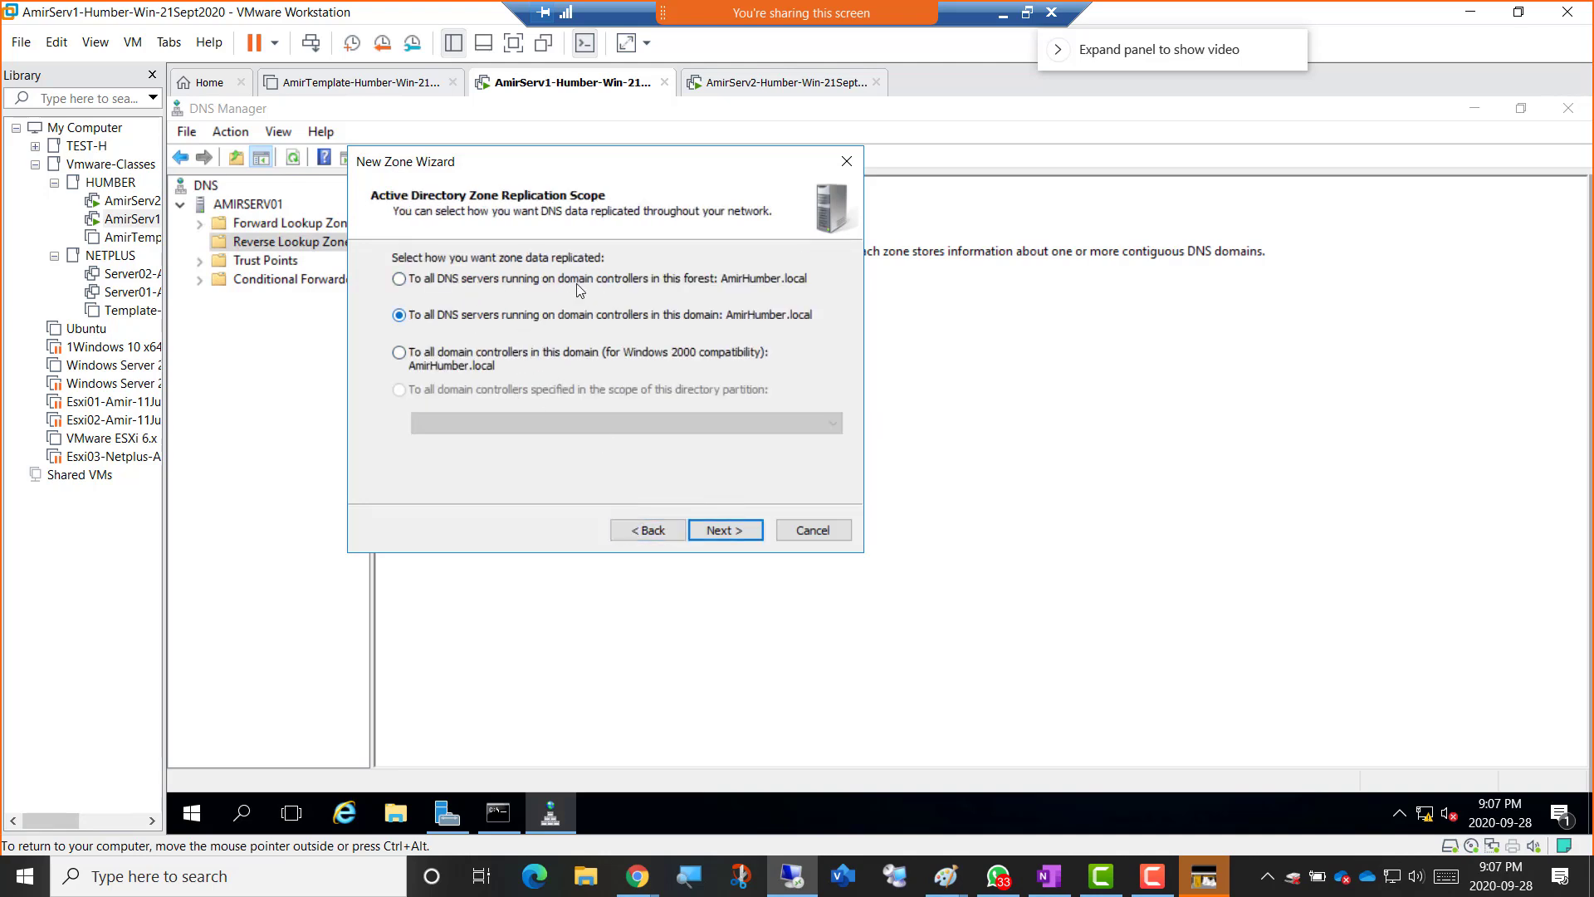
{"action": "left_click", "coordinate": [740, 534]}
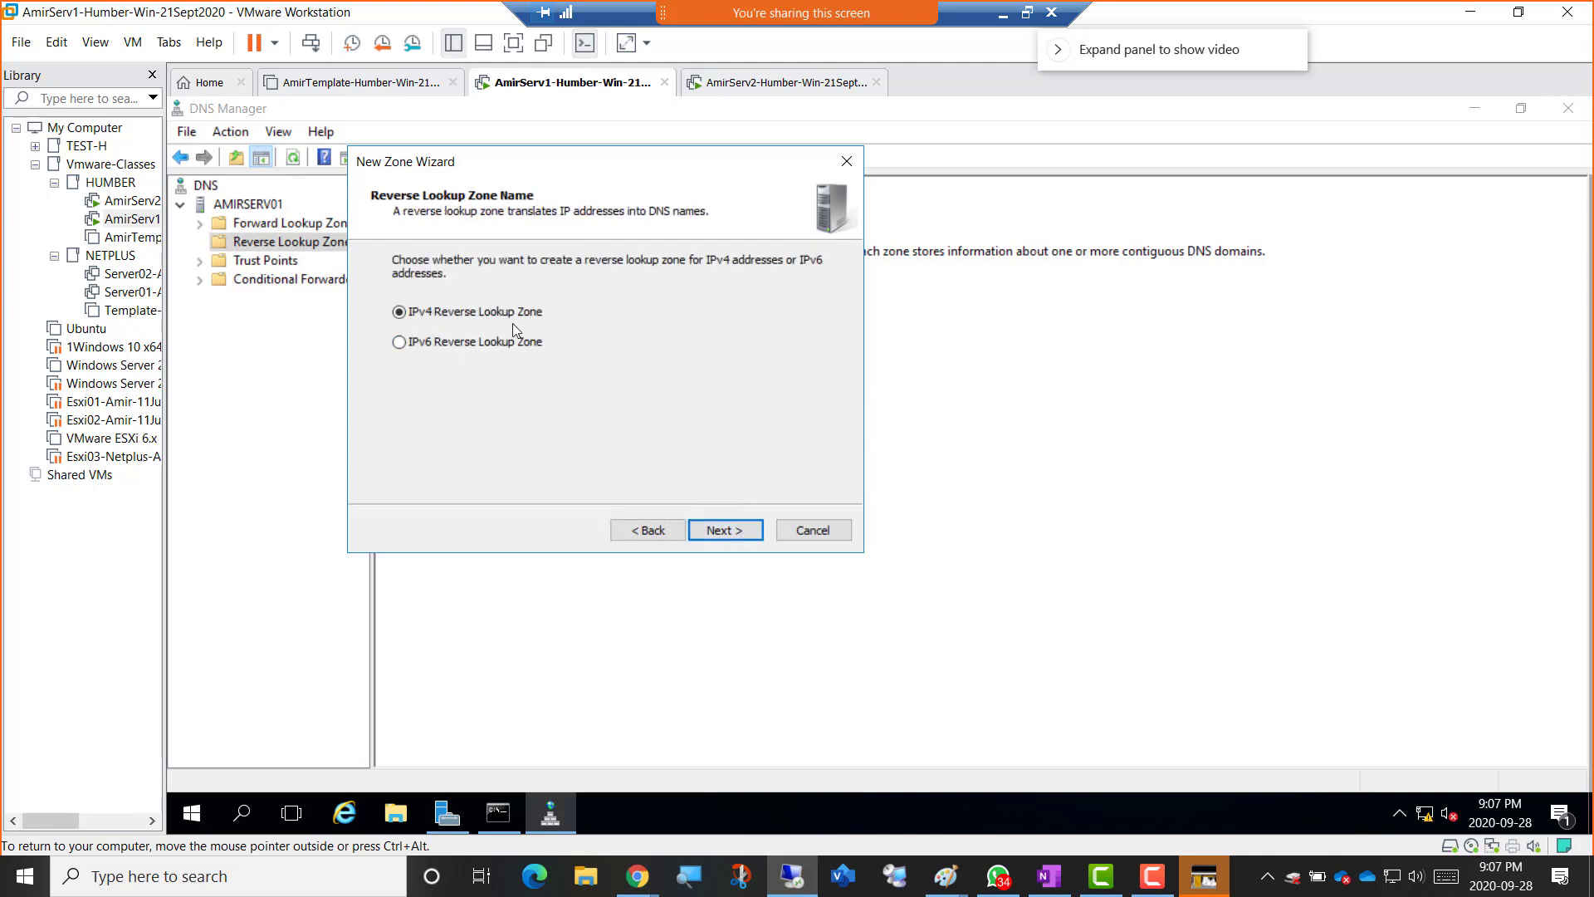
{"action": "left_click", "coordinate": [719, 528]}
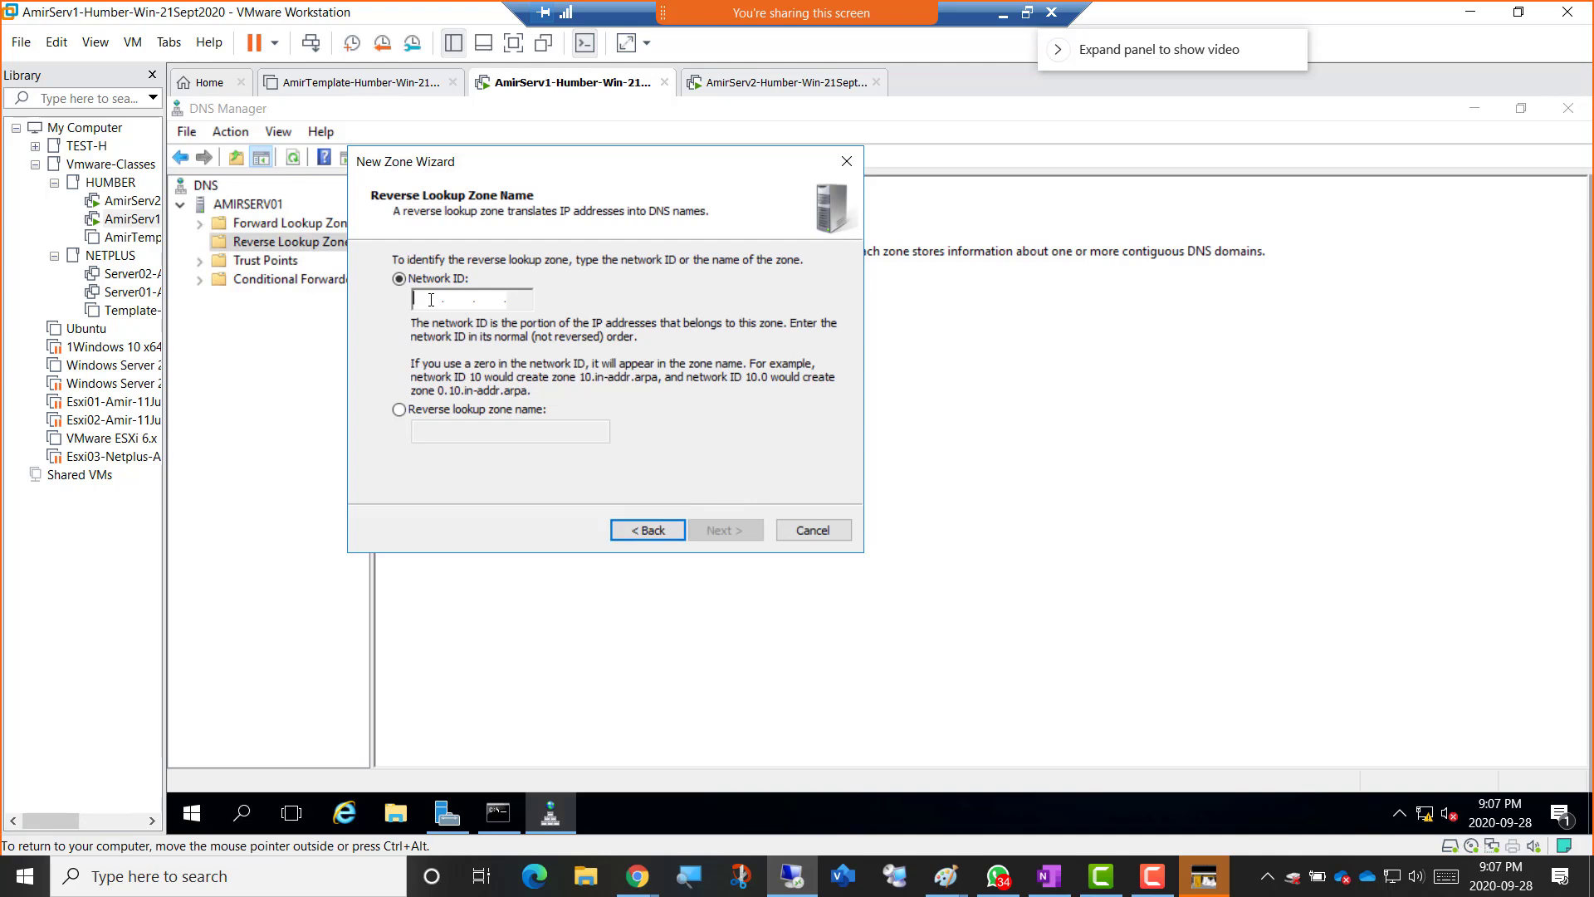
- Enter network ID 192.168.200, keep secure-only dynamic updates, and finish creating the reverse lookup zone
{"action": "type", "text": "192."}
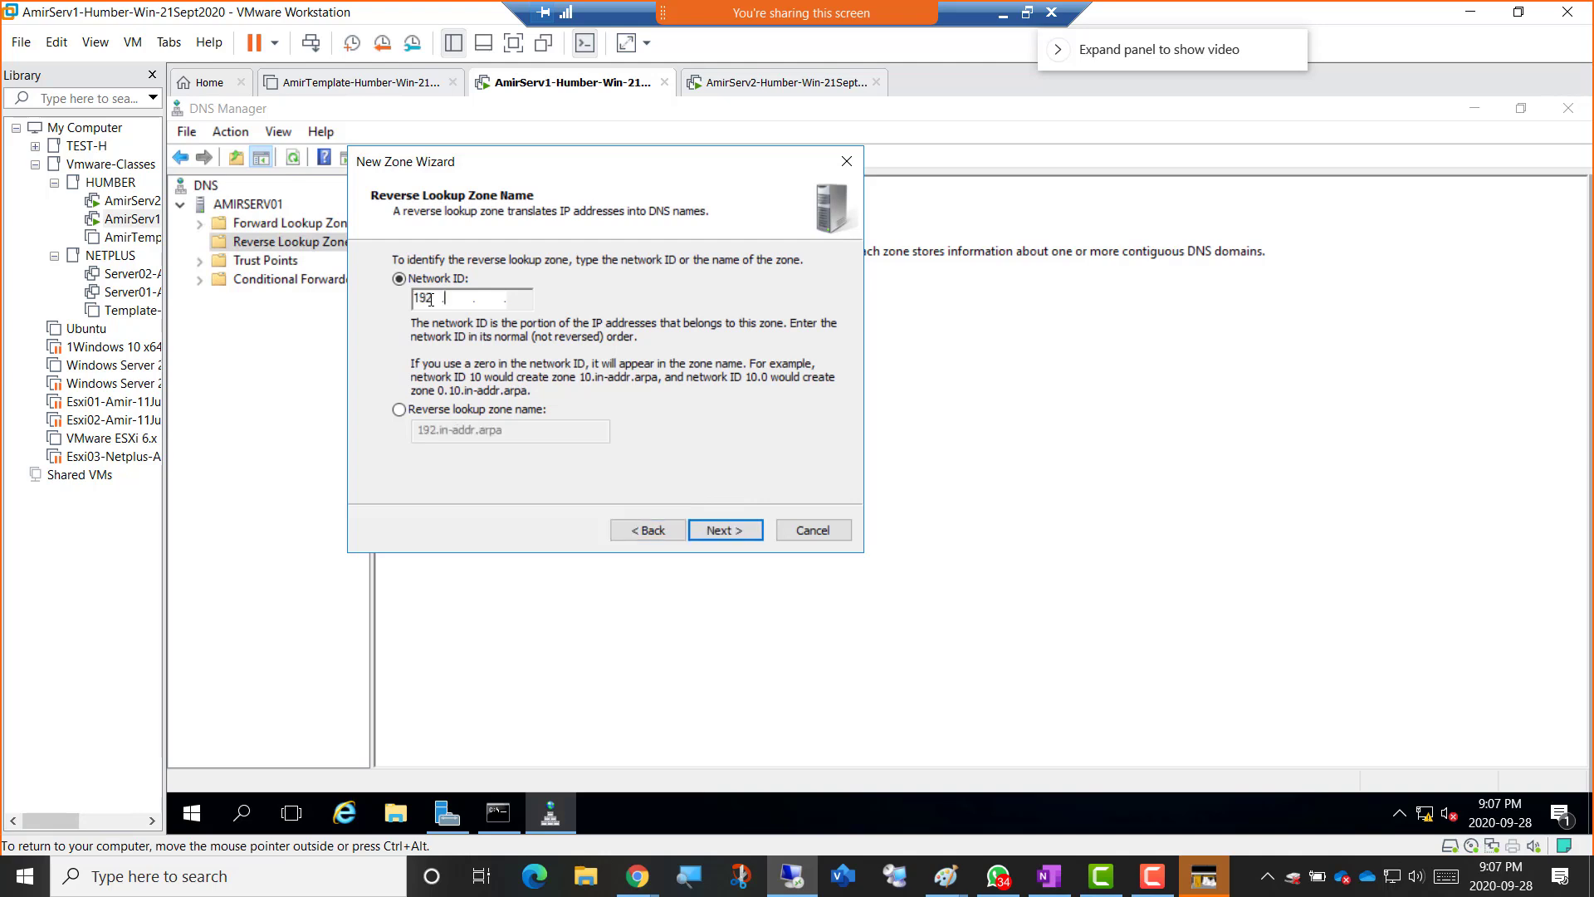
{"action": "type", "text": "168.200"}
{"action": "left_click", "coordinate": [737, 527]}
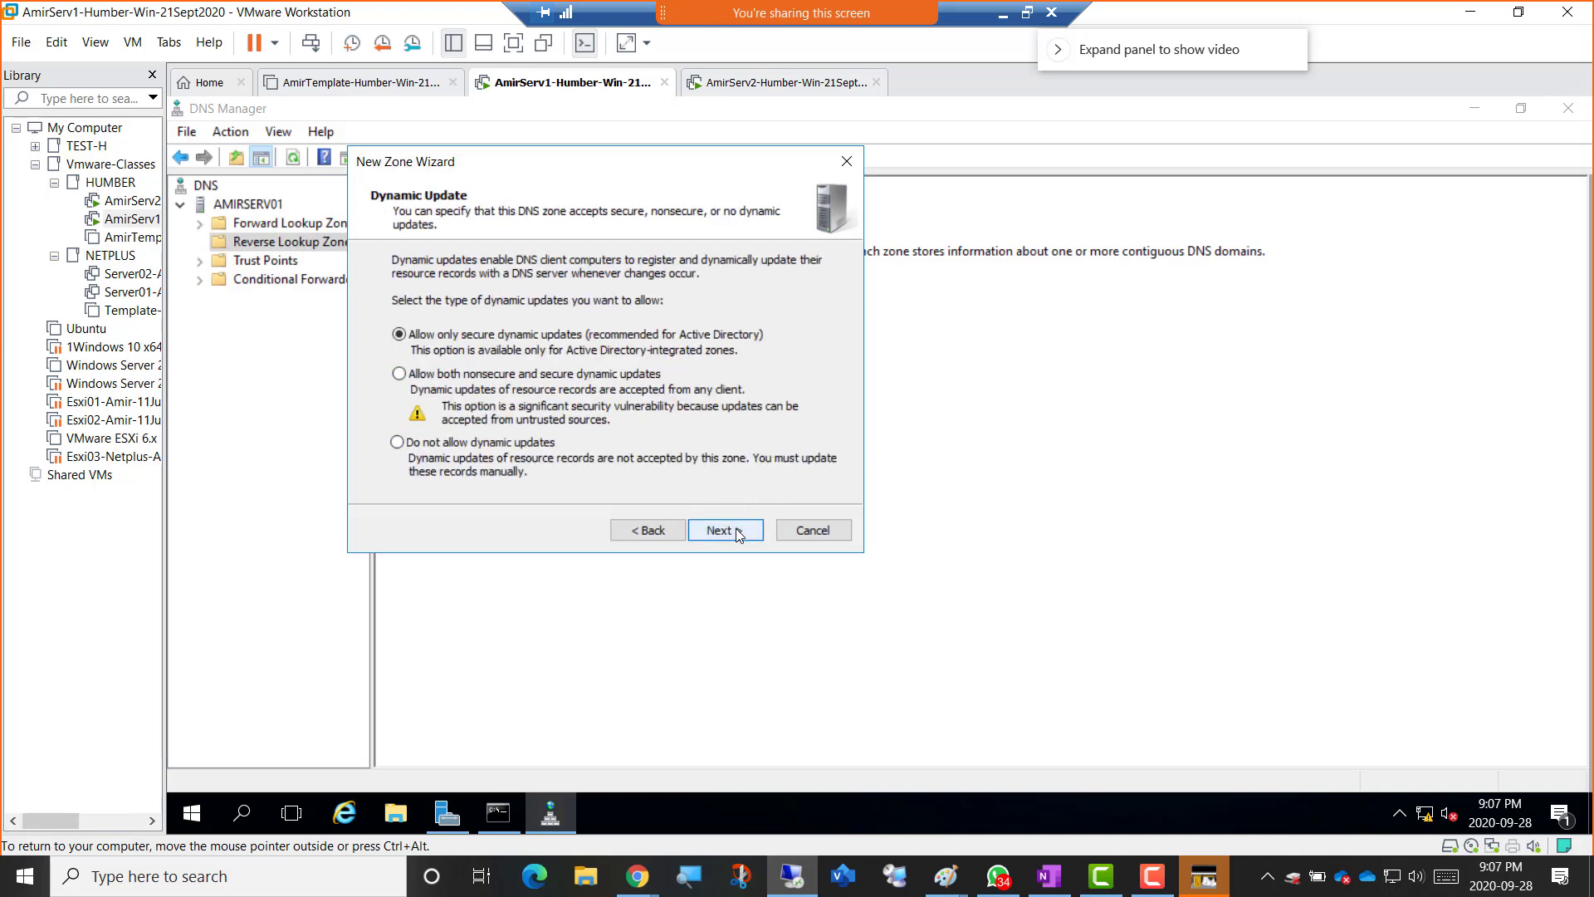
{"action": "left_click", "coordinate": [735, 530]}
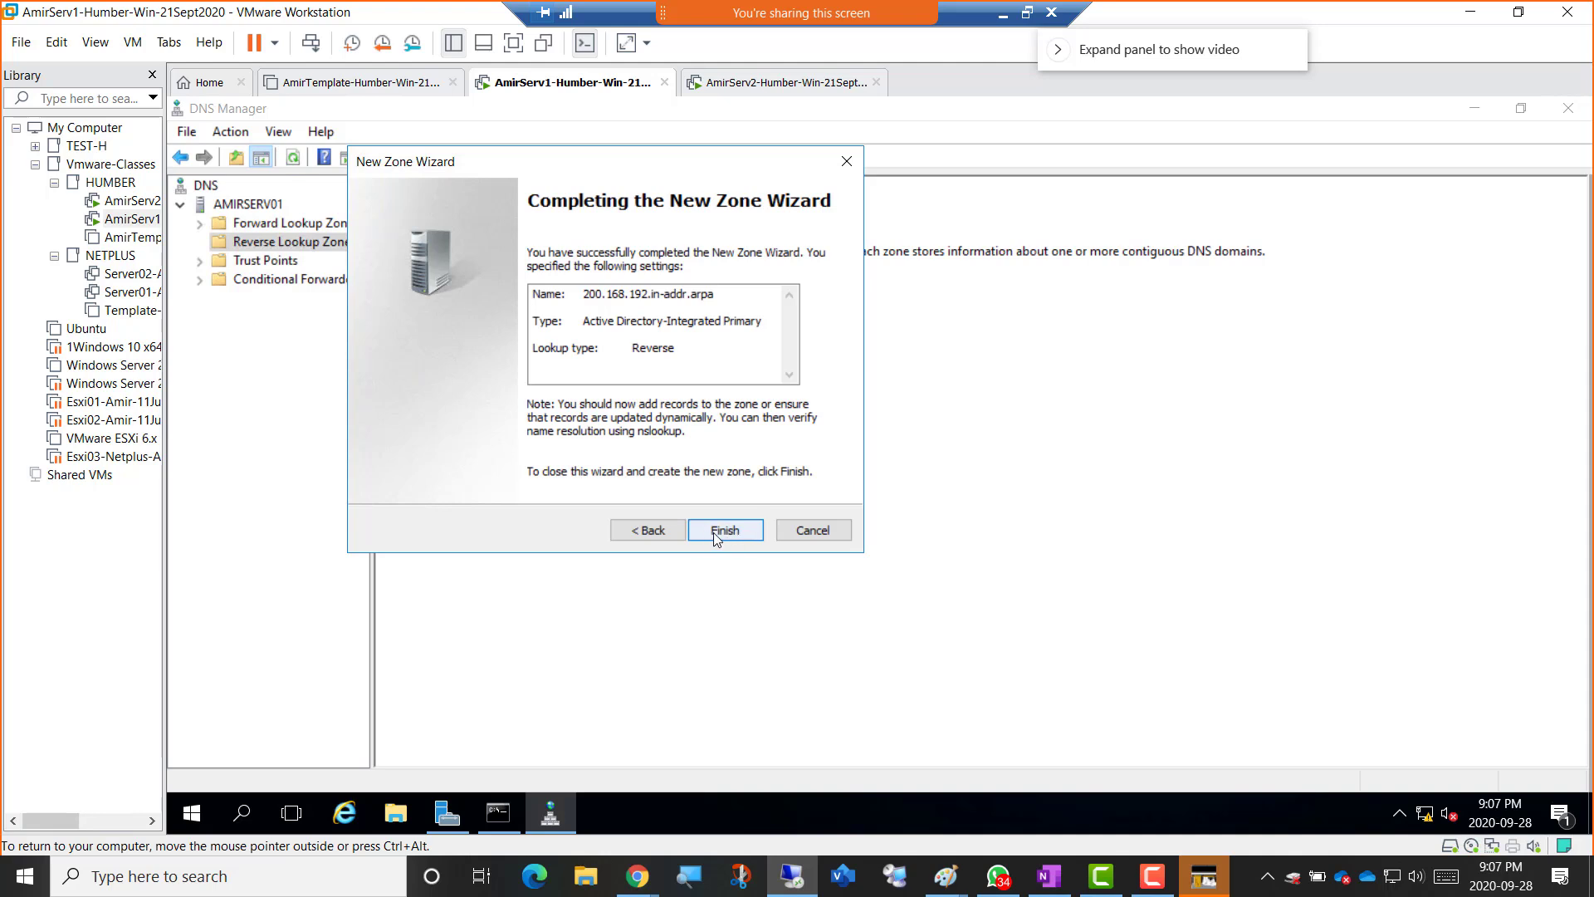
{"action": "left_click", "coordinate": [716, 534]}
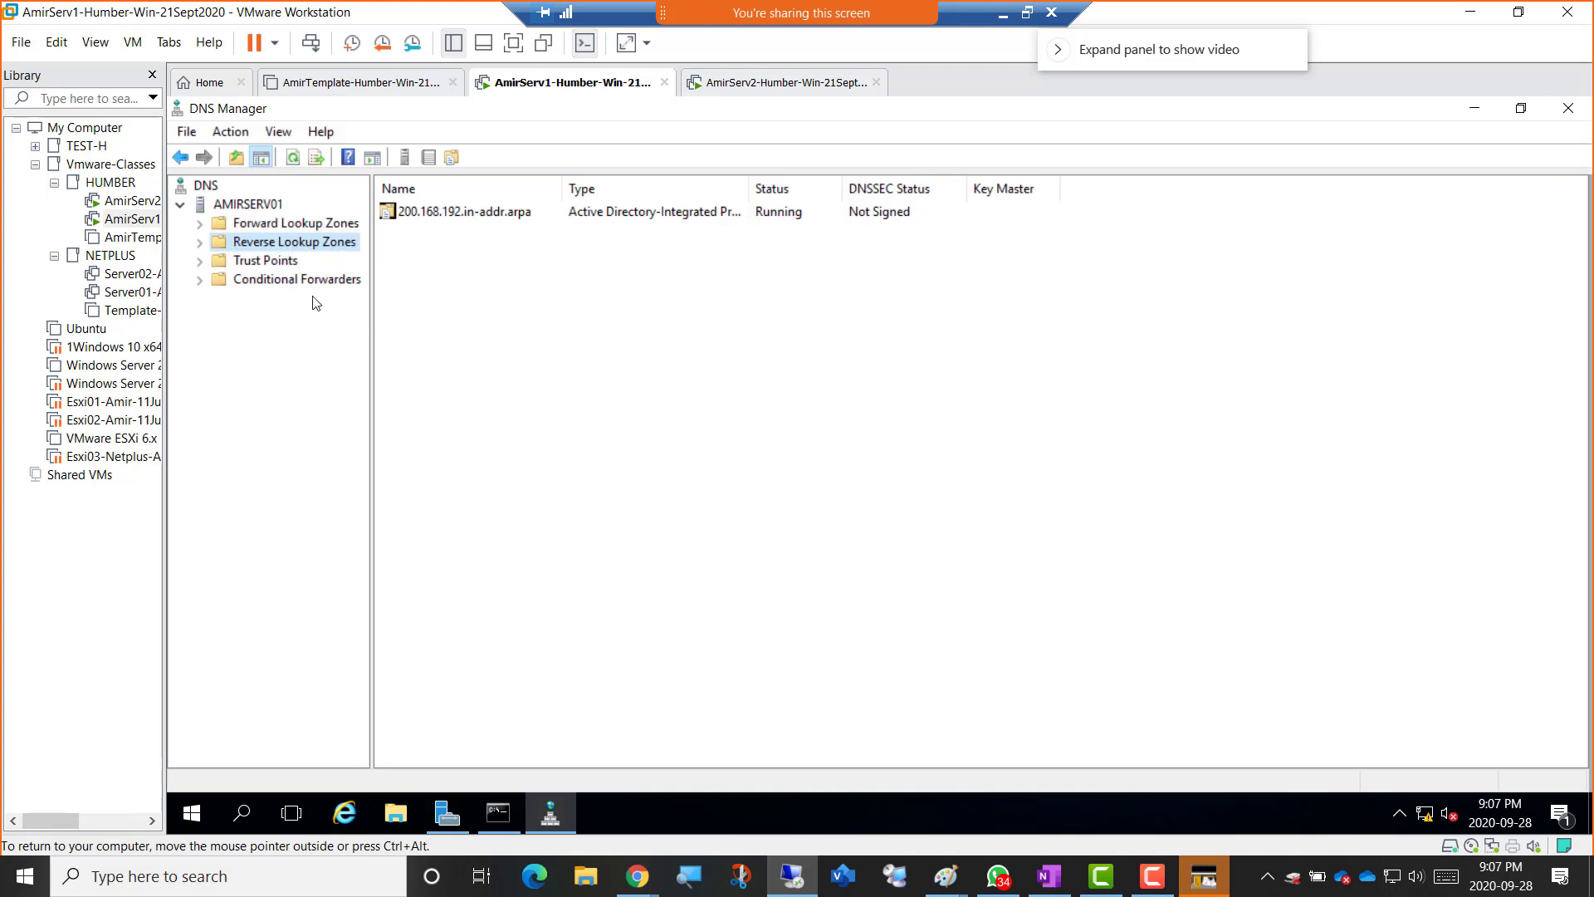
- Refresh the DNS server and browse the new 200.168.192.in-addr.arpa zone and the Forward Lookup Zones
{"action": "left_click", "coordinate": [249, 206]}
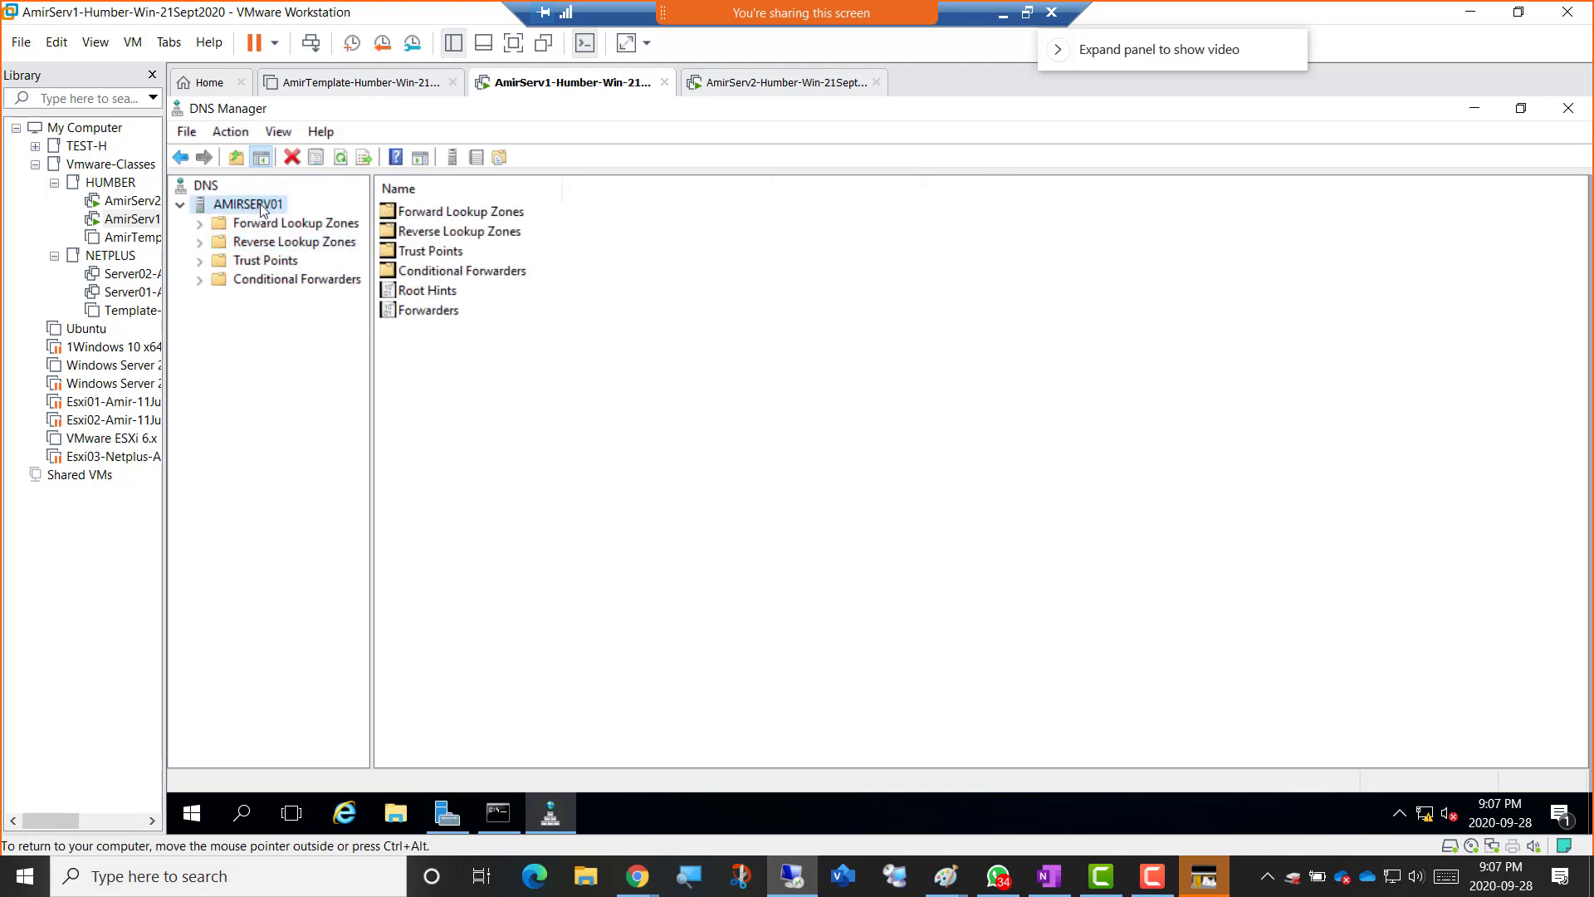
{"action": "left_click", "coordinate": [343, 159]}
{"action": "left_click", "coordinate": [201, 247]}
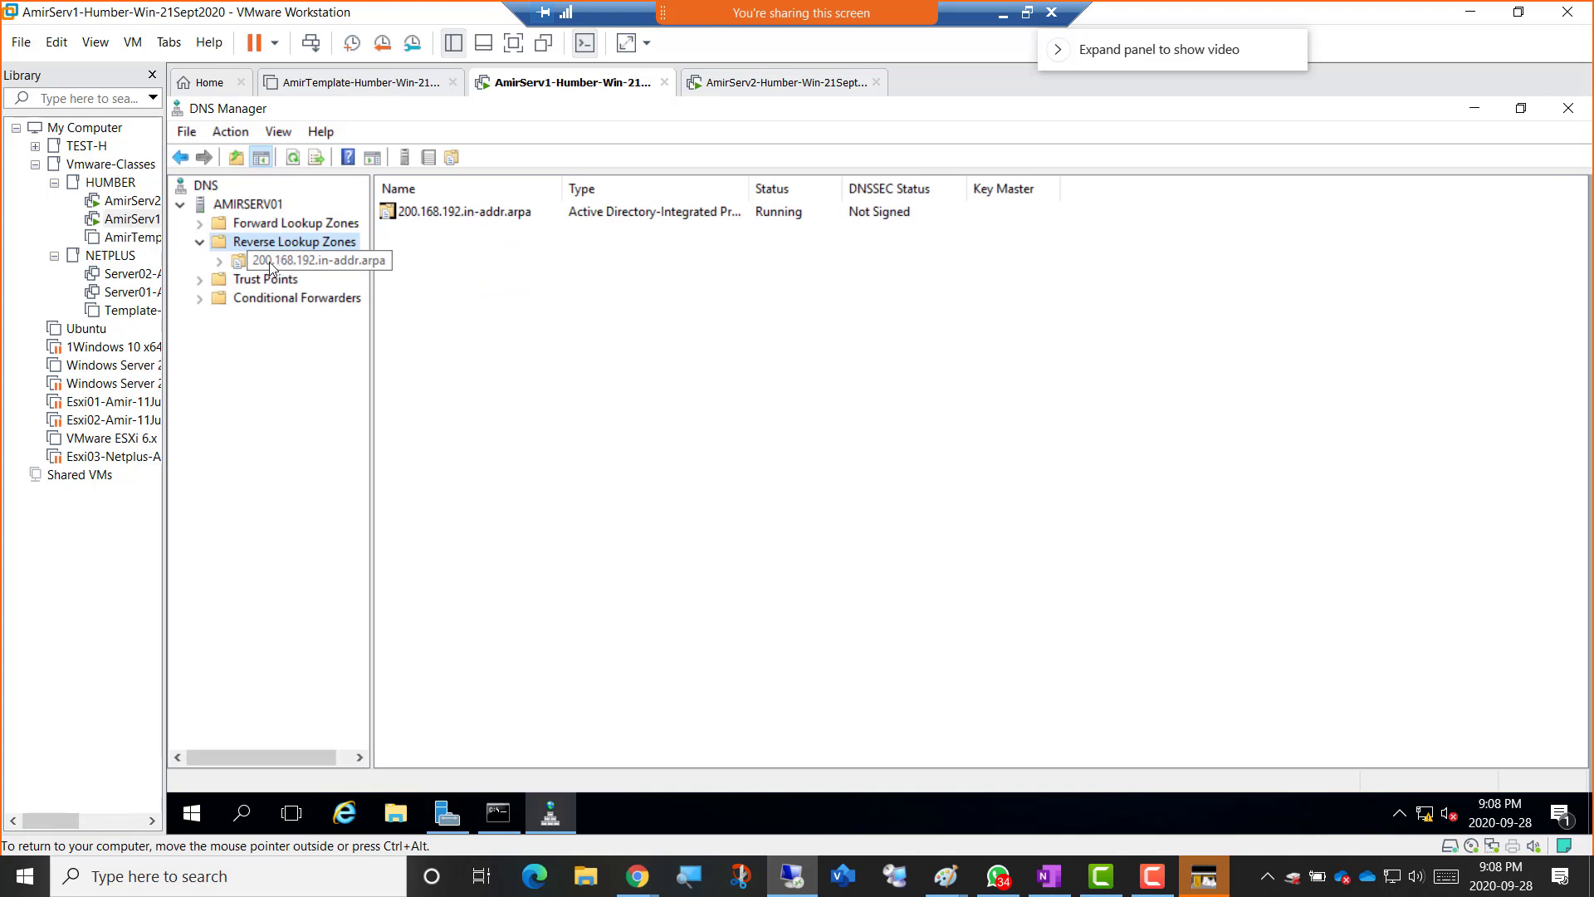
{"action": "left_click", "coordinate": [297, 264]}
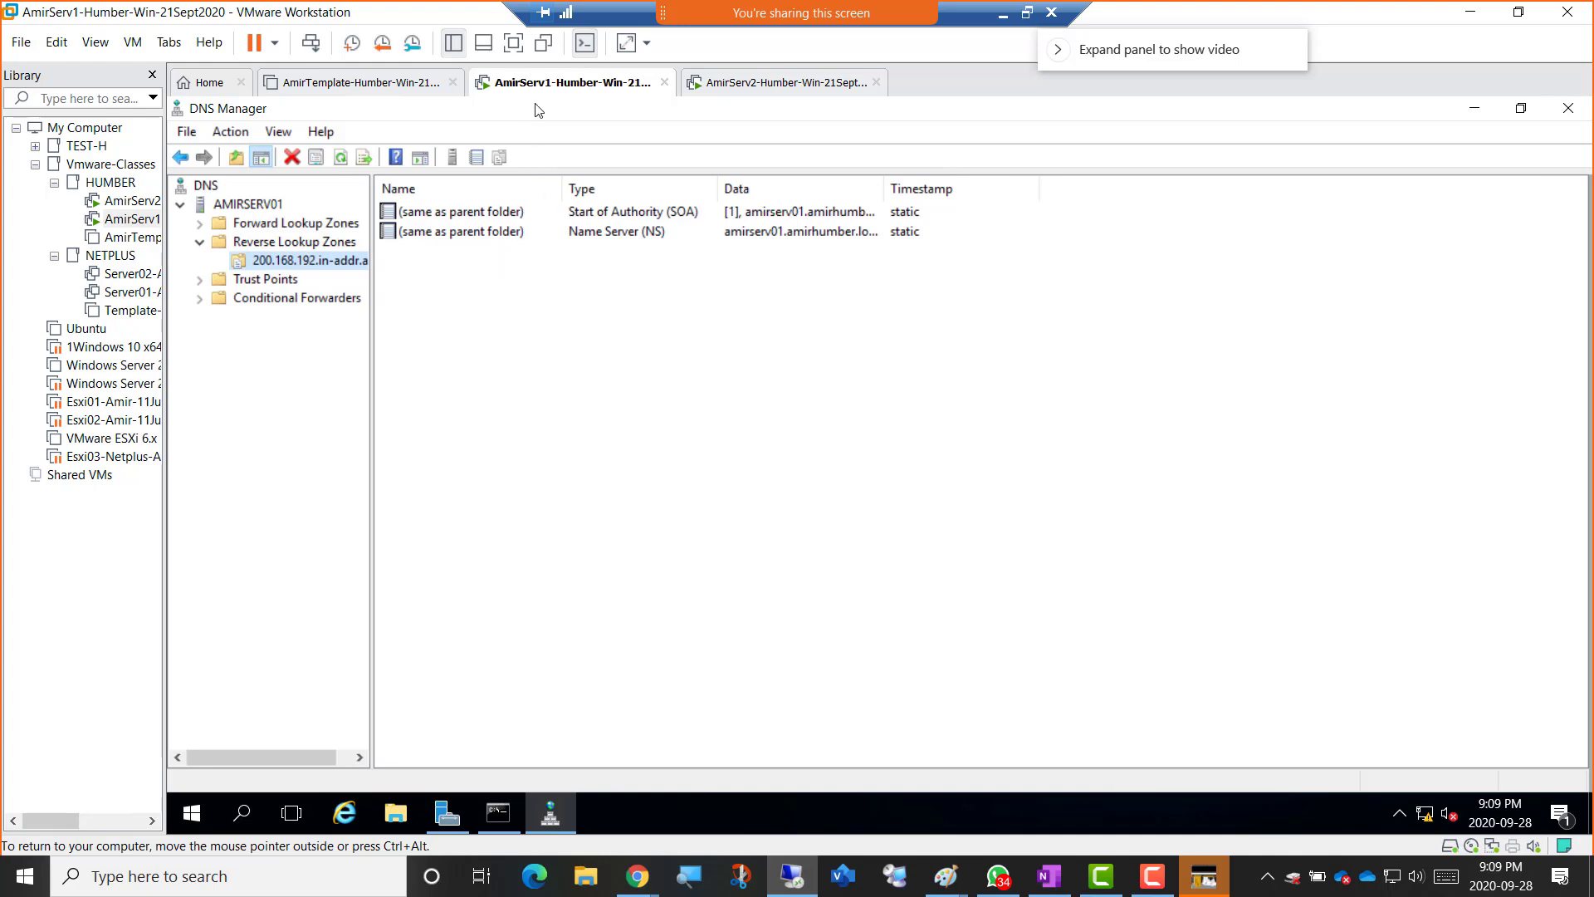
{"action": "key", "text": "Caps_Lock"}
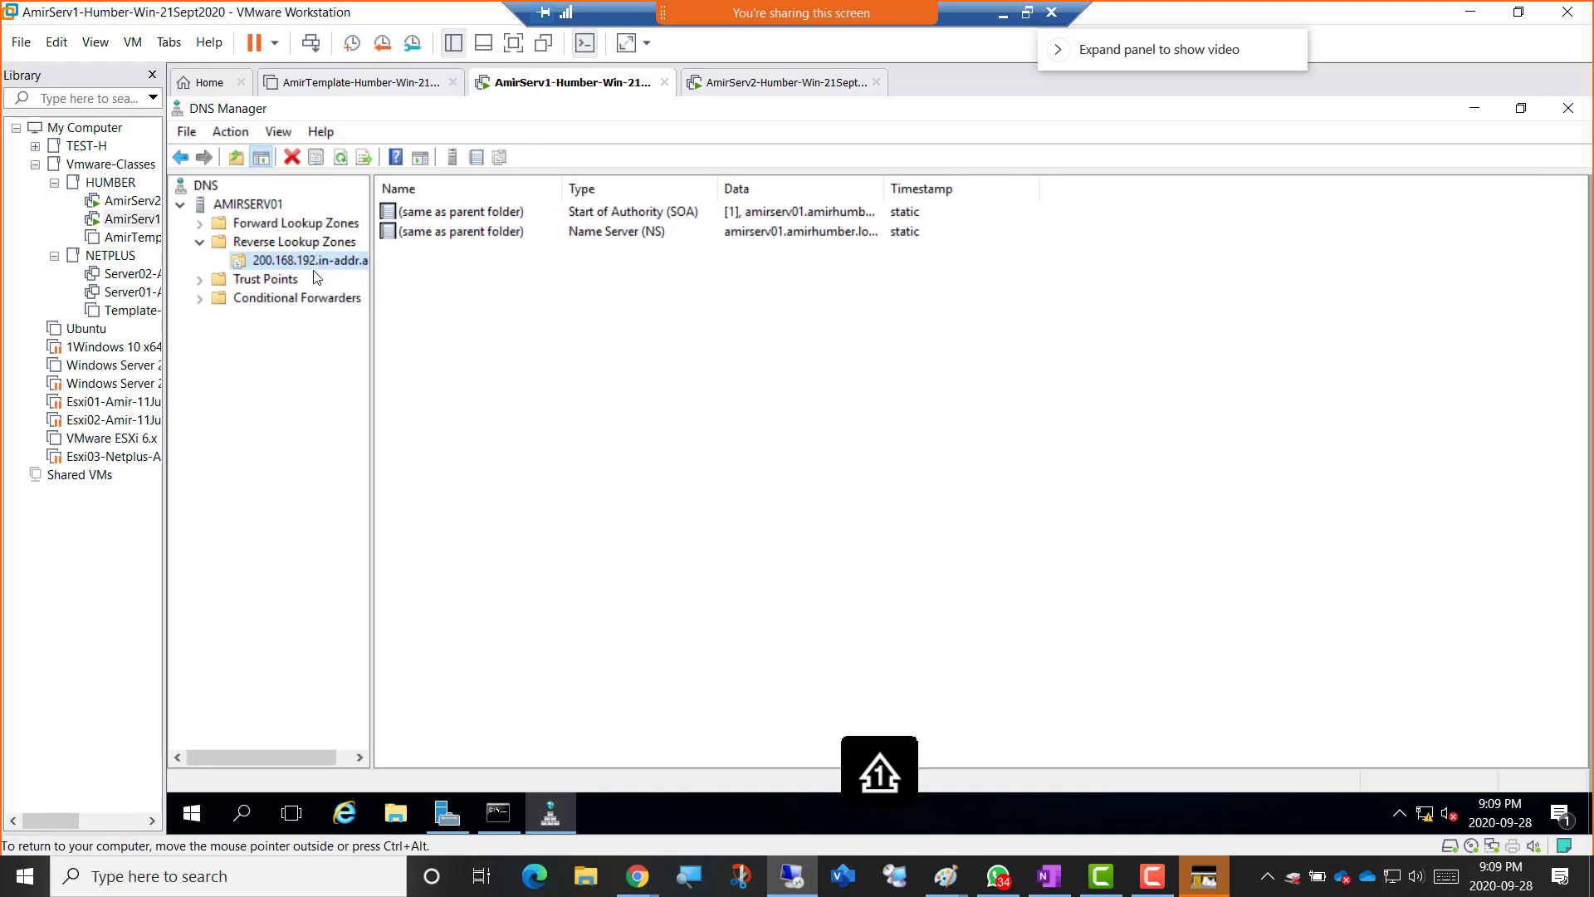
{"action": "left_click", "coordinate": [247, 225]}
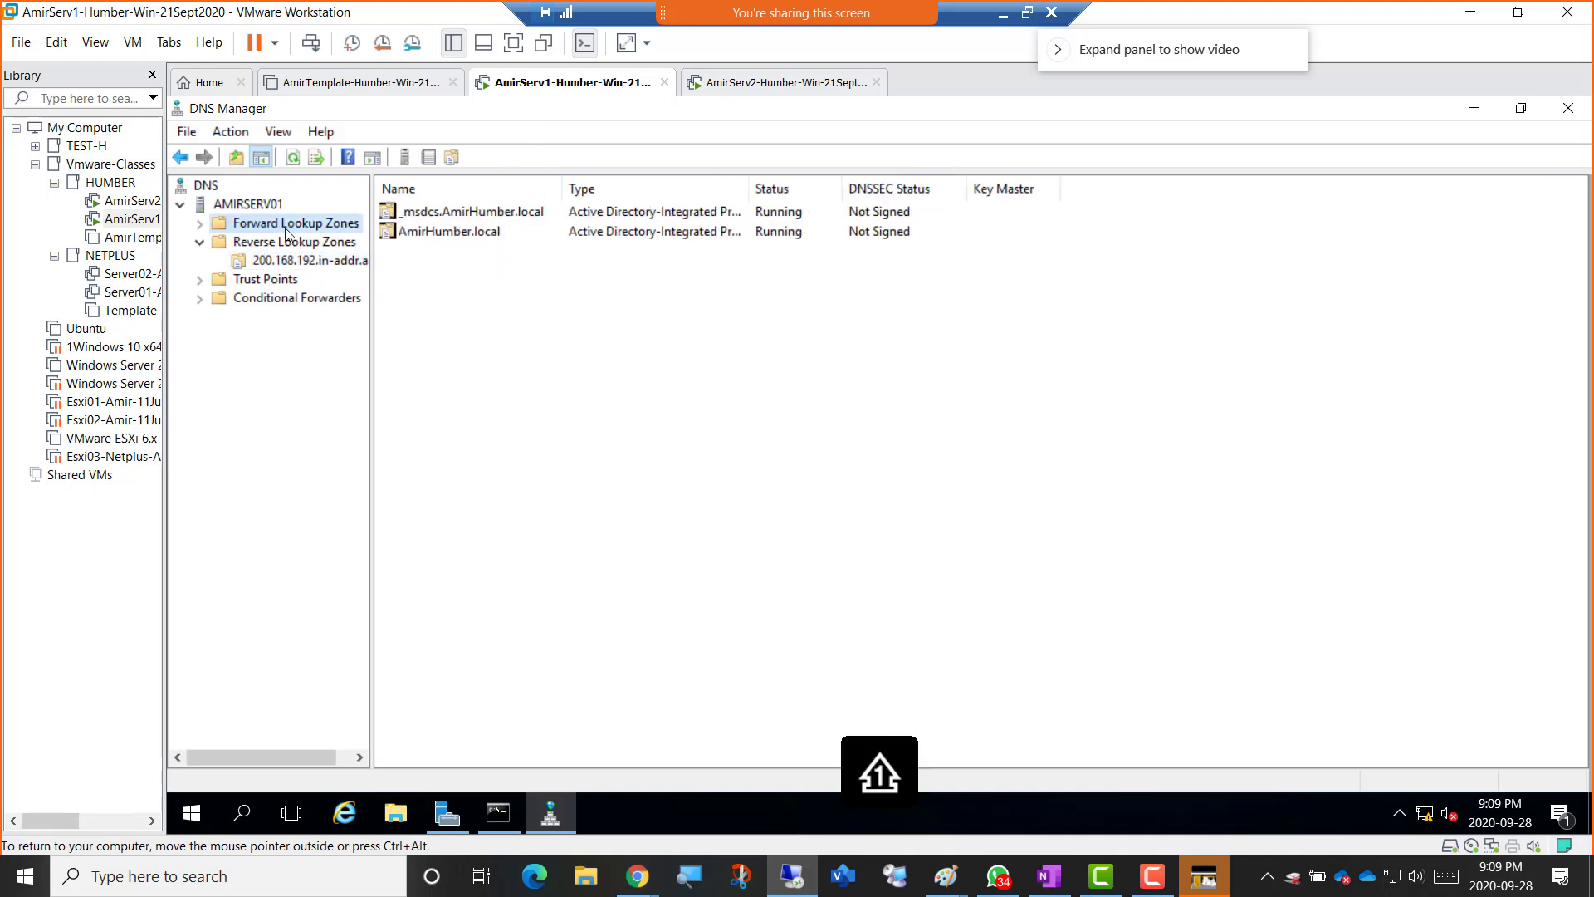
{"action": "left_click", "coordinate": [200, 224]}
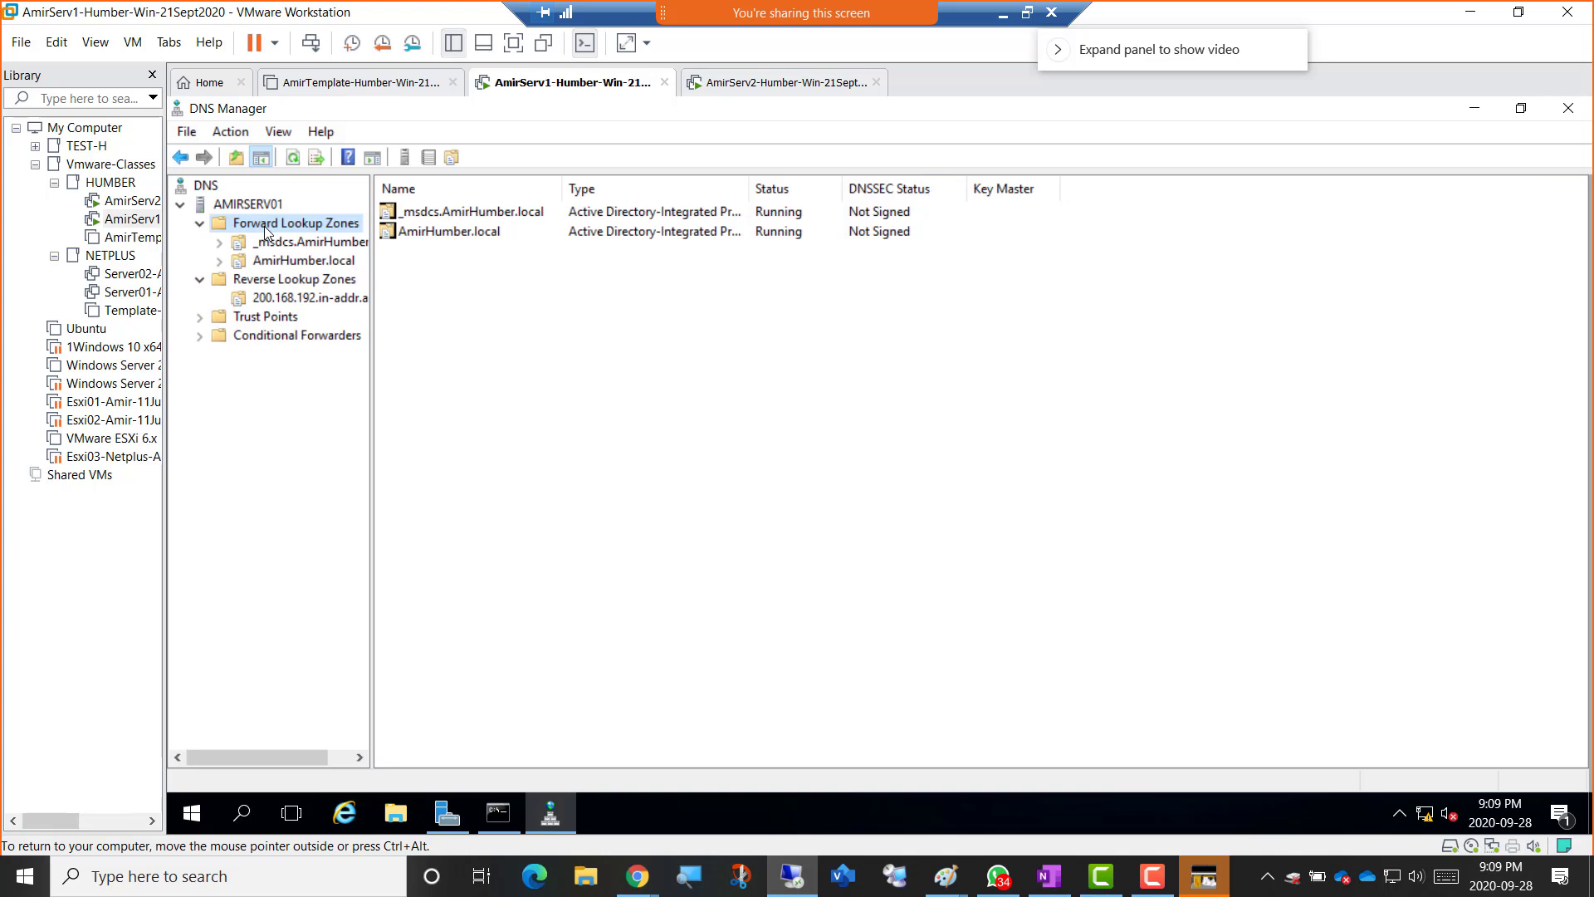
- Enable updating the associated pointer (PTR) record on the amirserv01 host record in the AmirHumber.local zone
{"action": "left_click", "coordinate": [300, 262]}
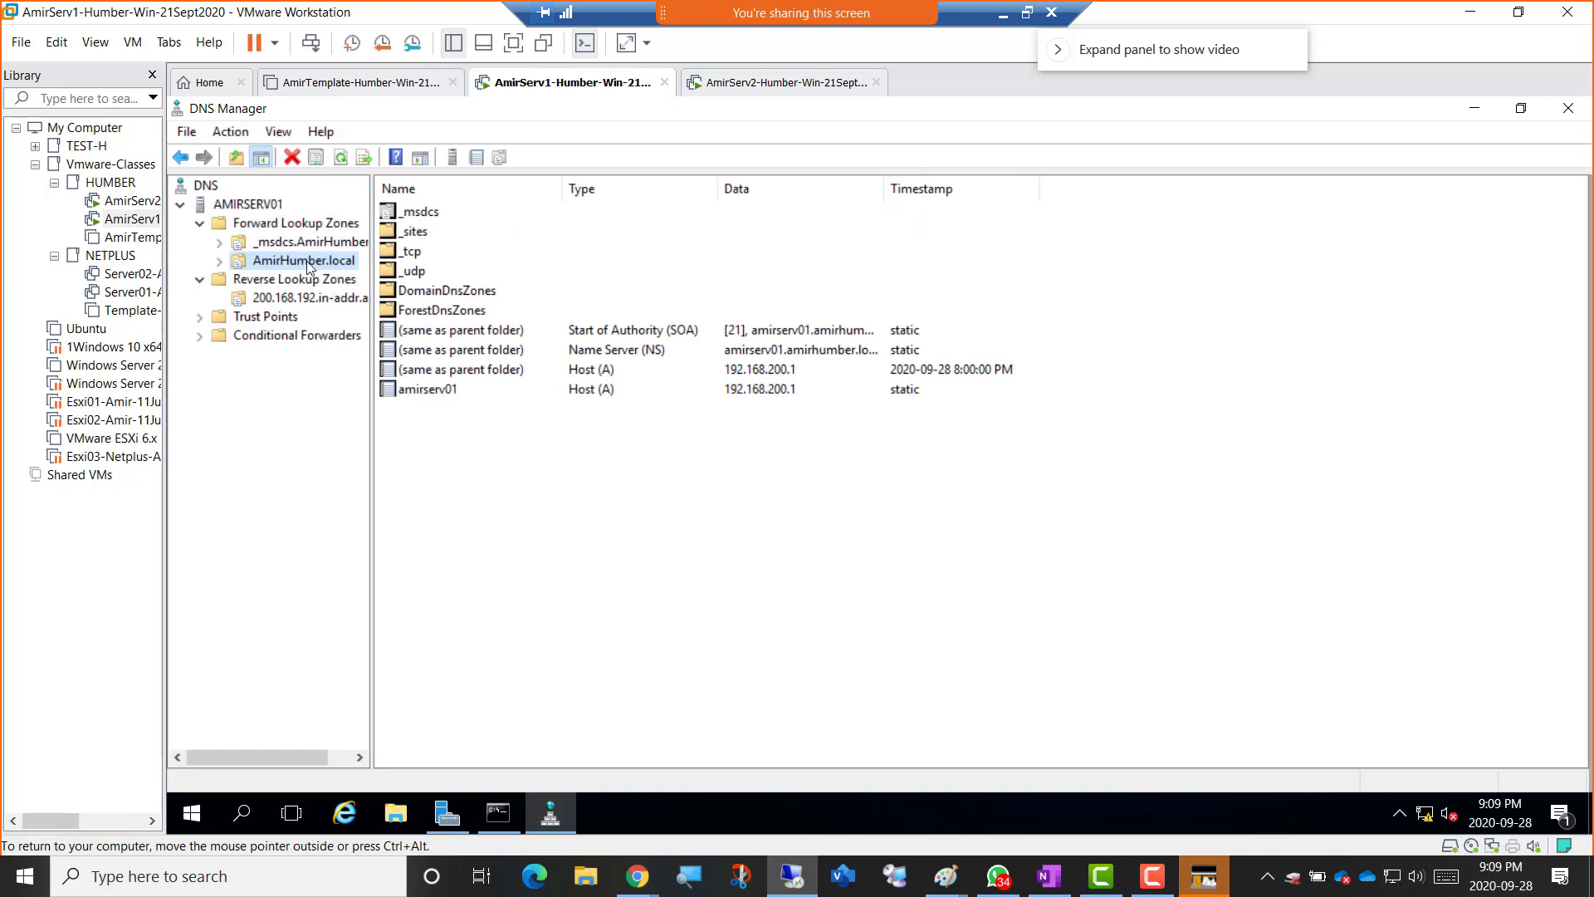
{"action": "left_click", "coordinate": [441, 396]}
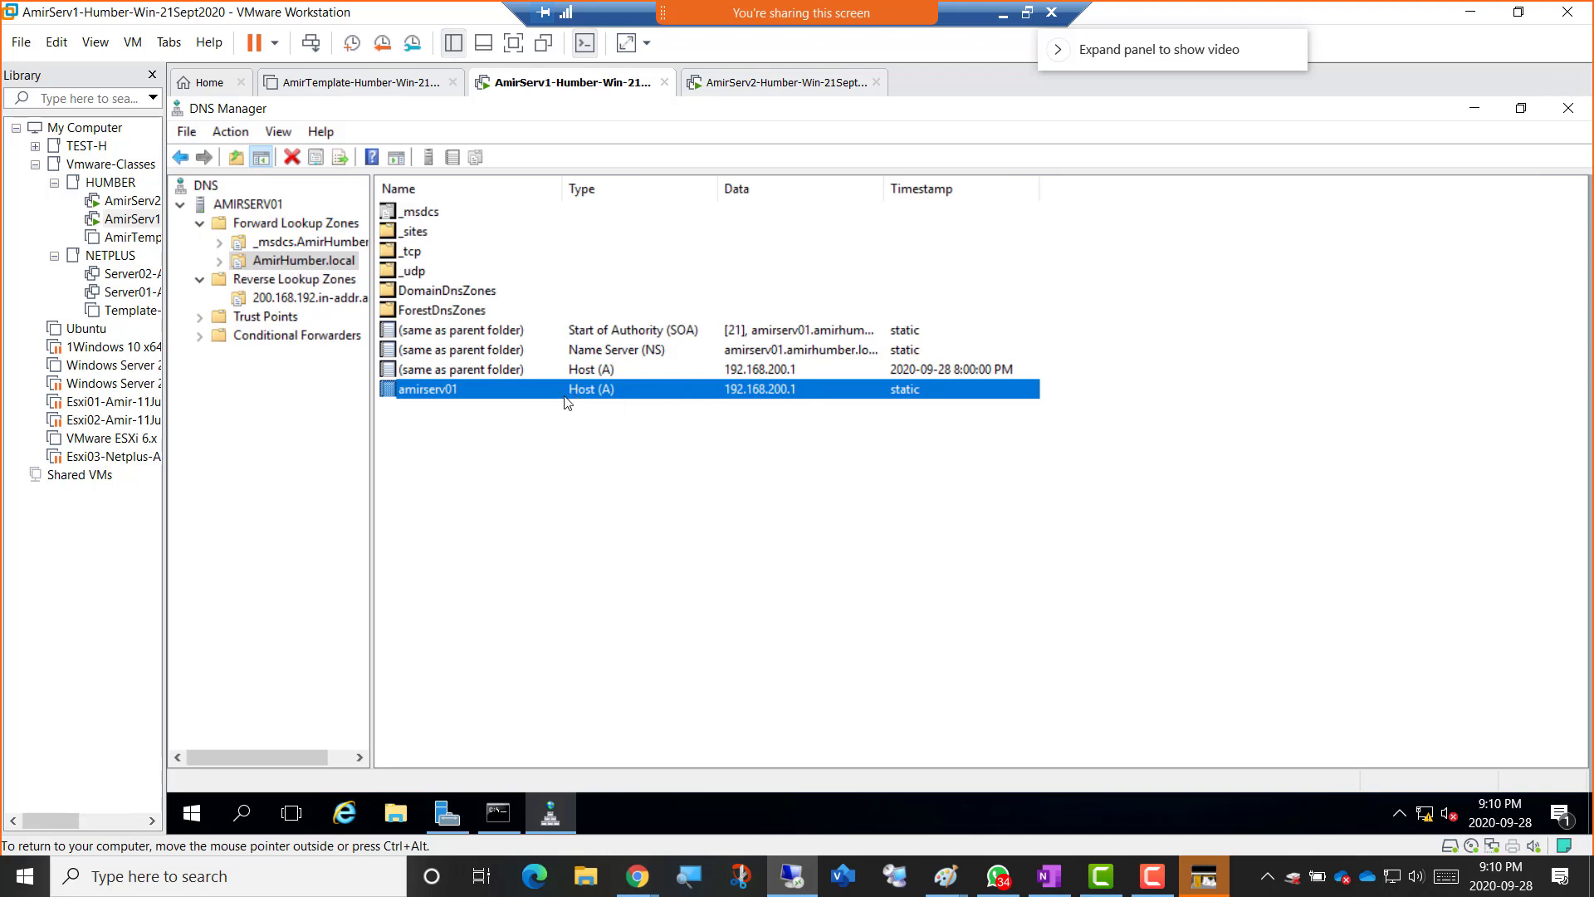
{"action": "double_click", "coordinate": [456, 396]}
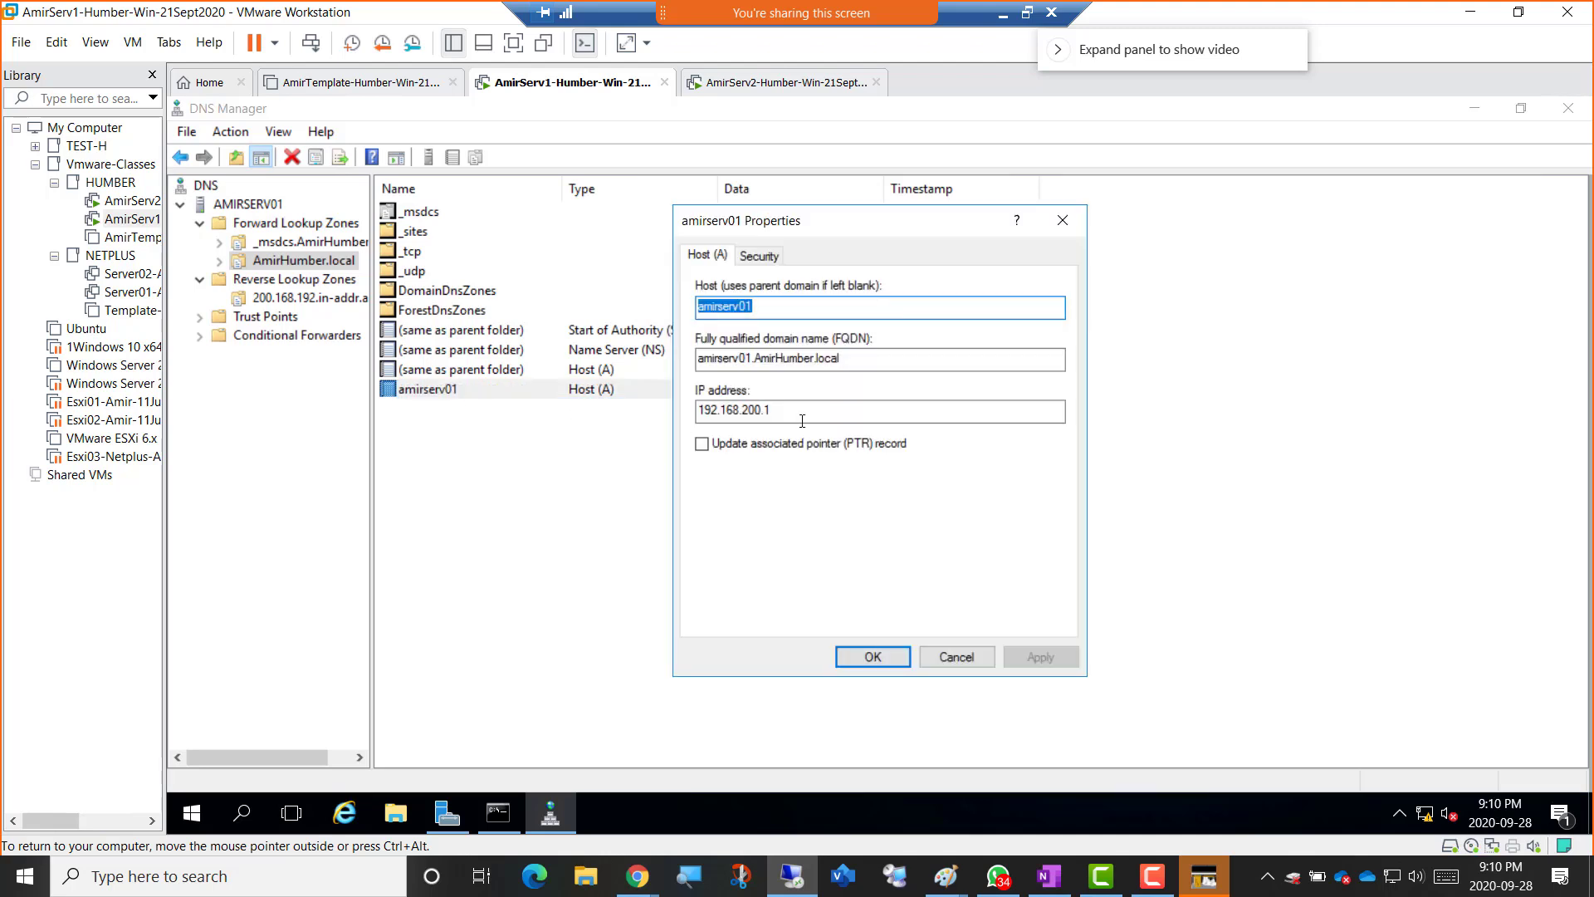
{"action": "left_click", "coordinate": [742, 446]}
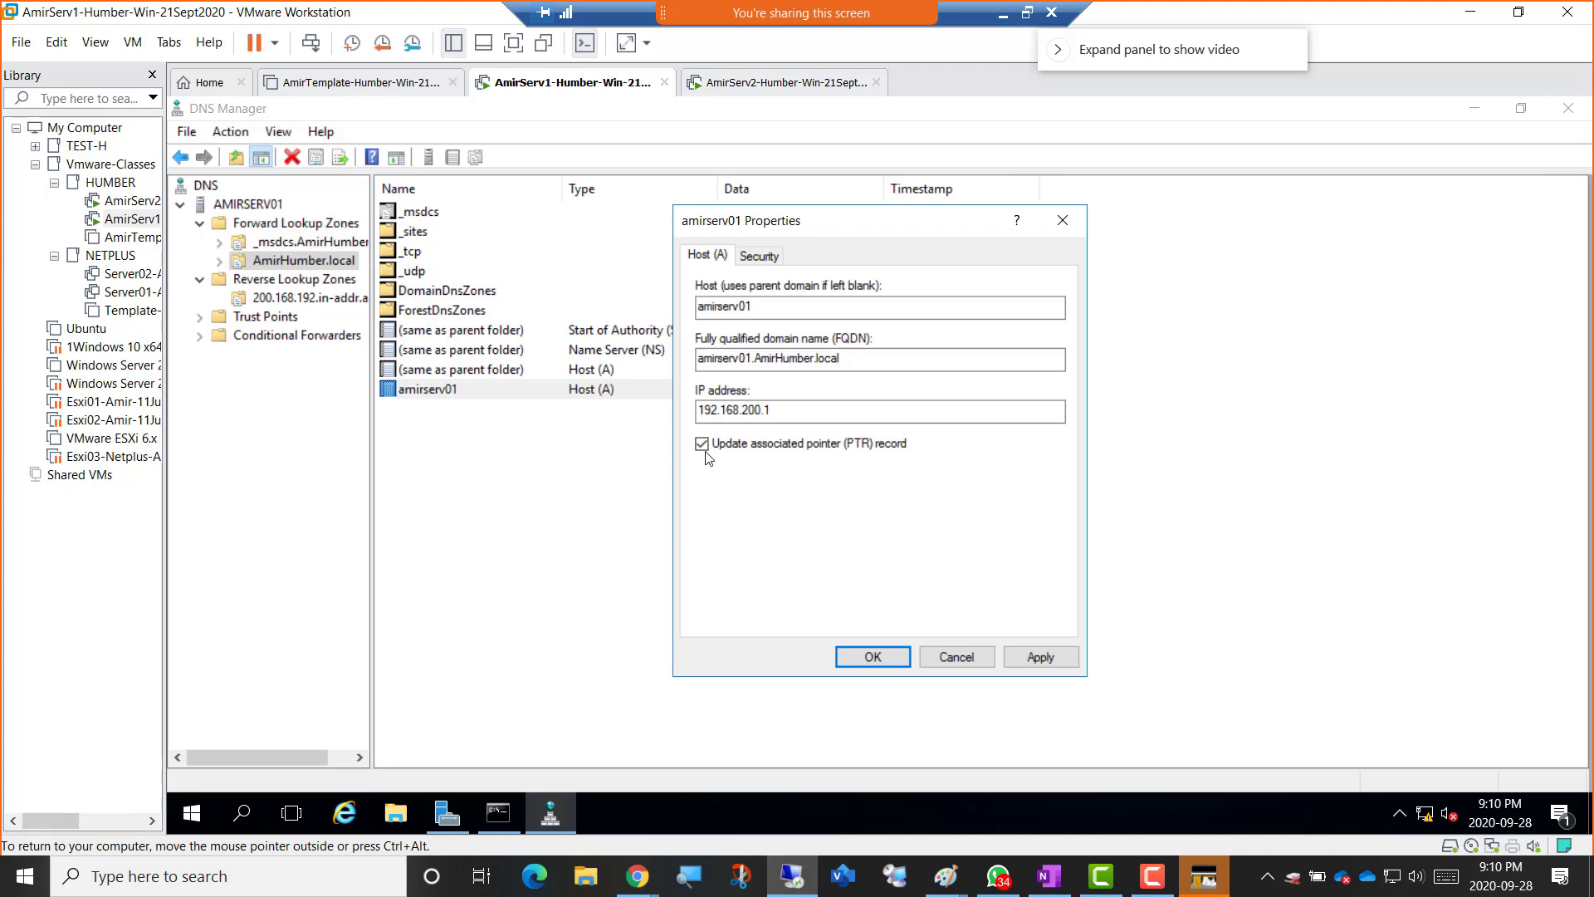
{"action": "left_click", "coordinate": [1041, 658]}
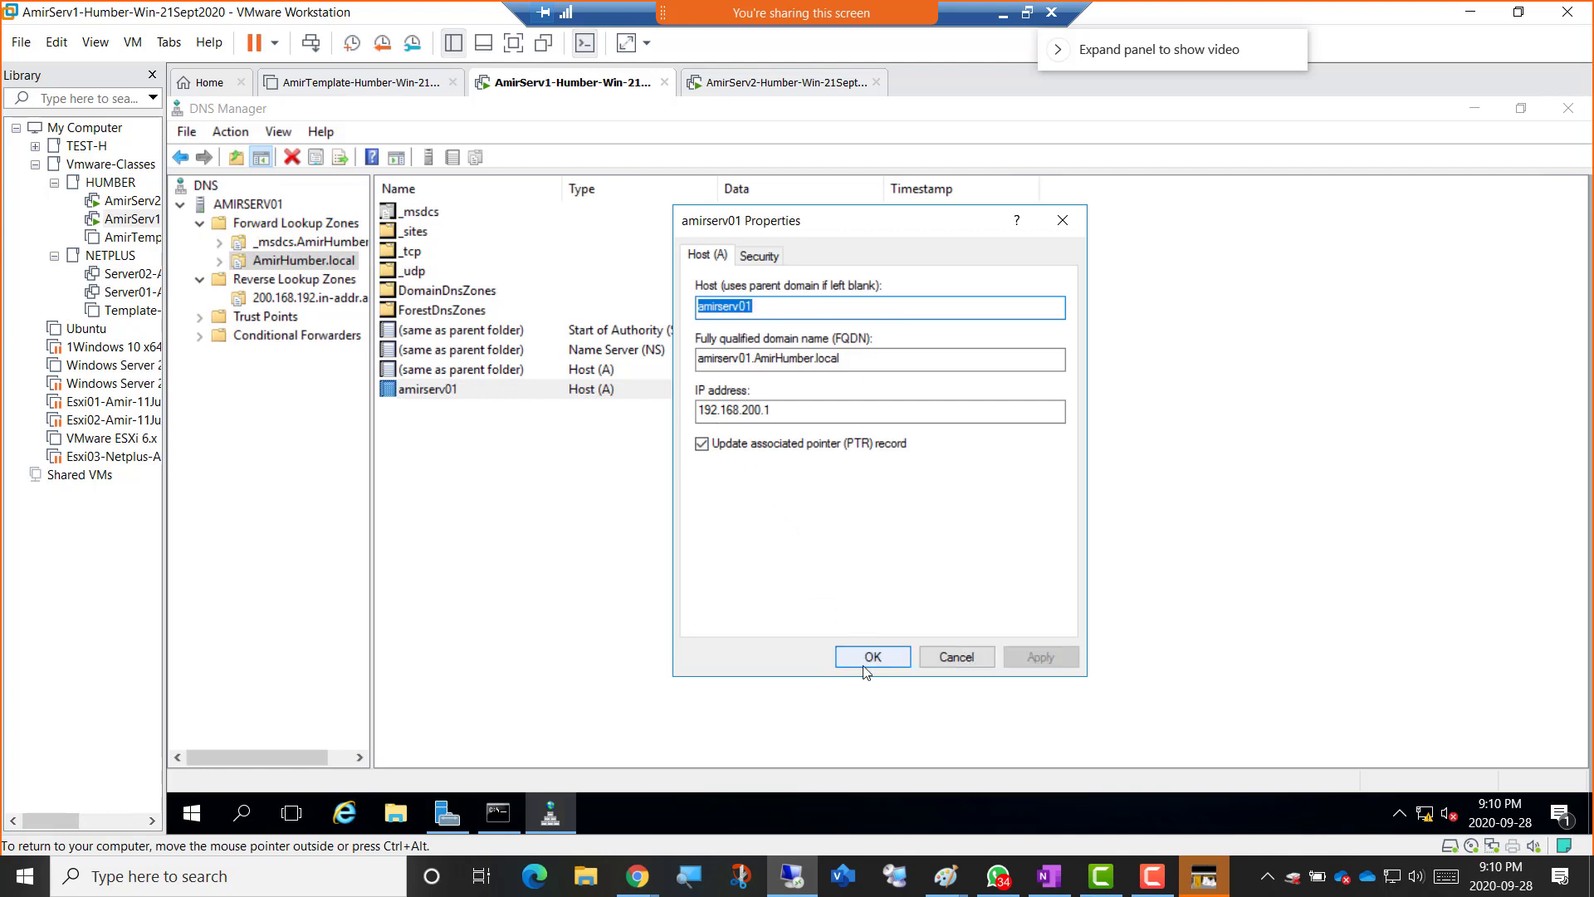
{"action": "left_click", "coordinate": [867, 656]}
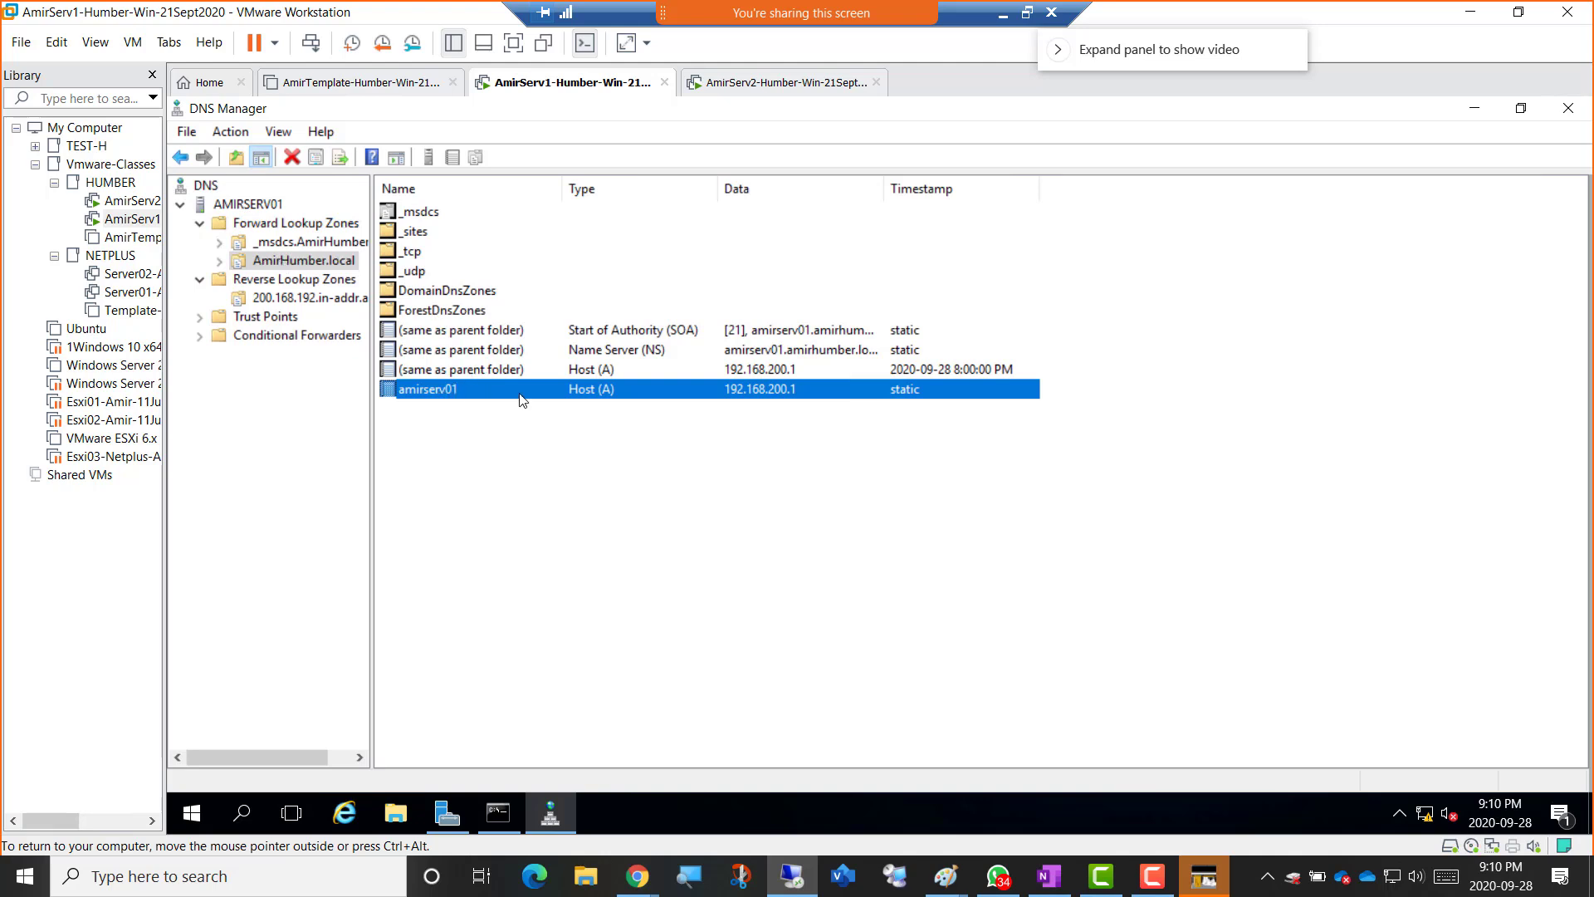
- Refresh the DNS server and inspect the pointer record inside the 200.168.192.in-addr.arpa reverse lookup zone
{"action": "double_click", "coordinate": [438, 389]}
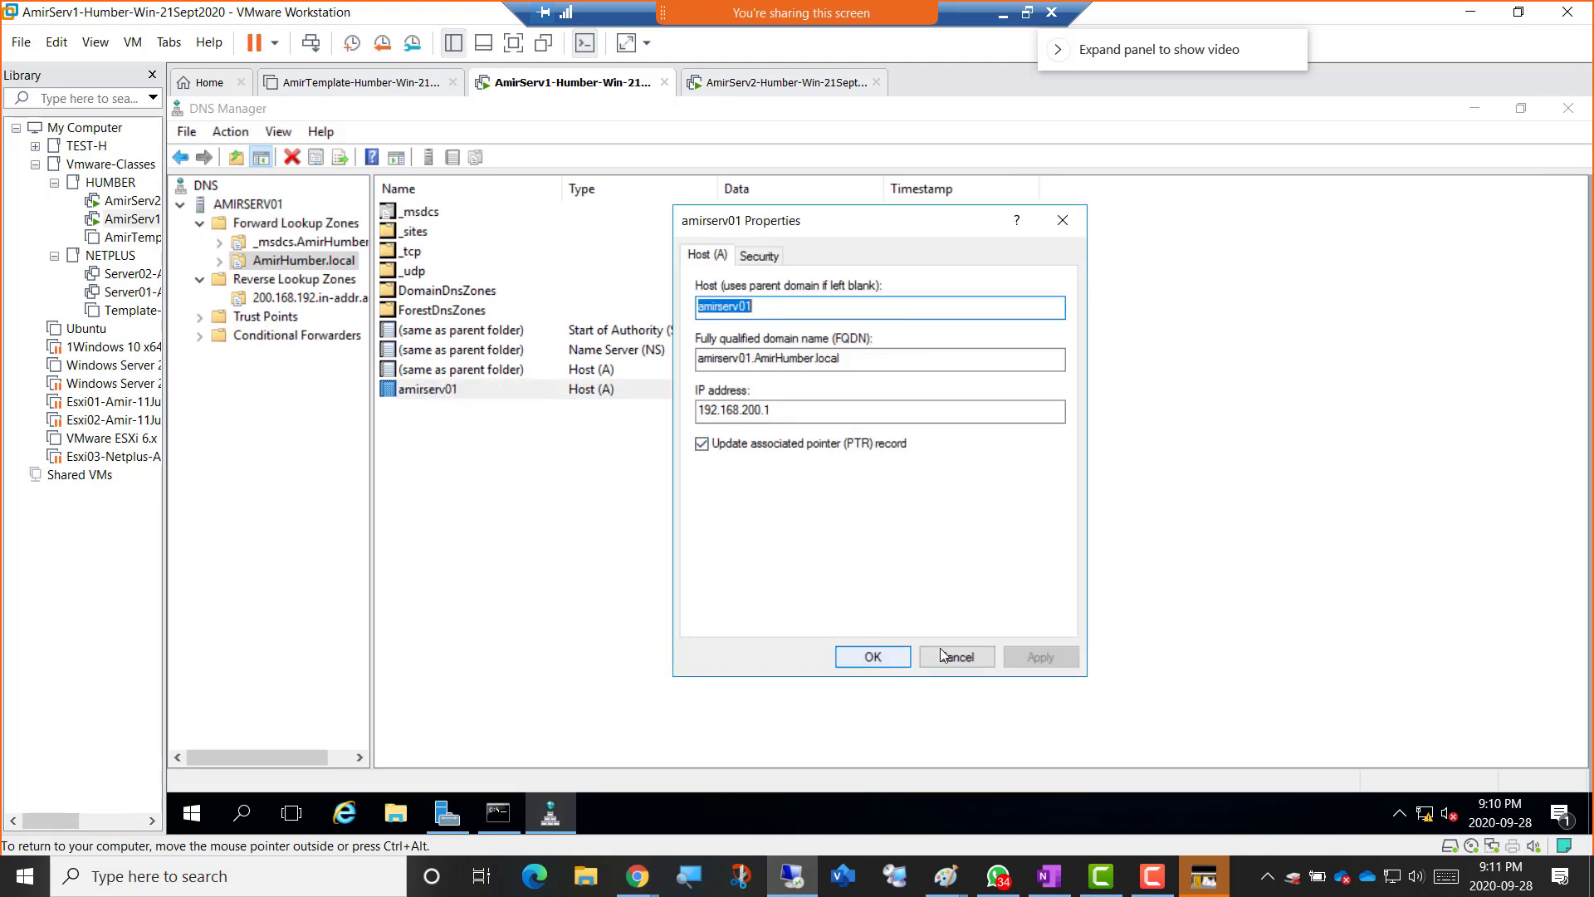
{"action": "left_click", "coordinate": [870, 656]}
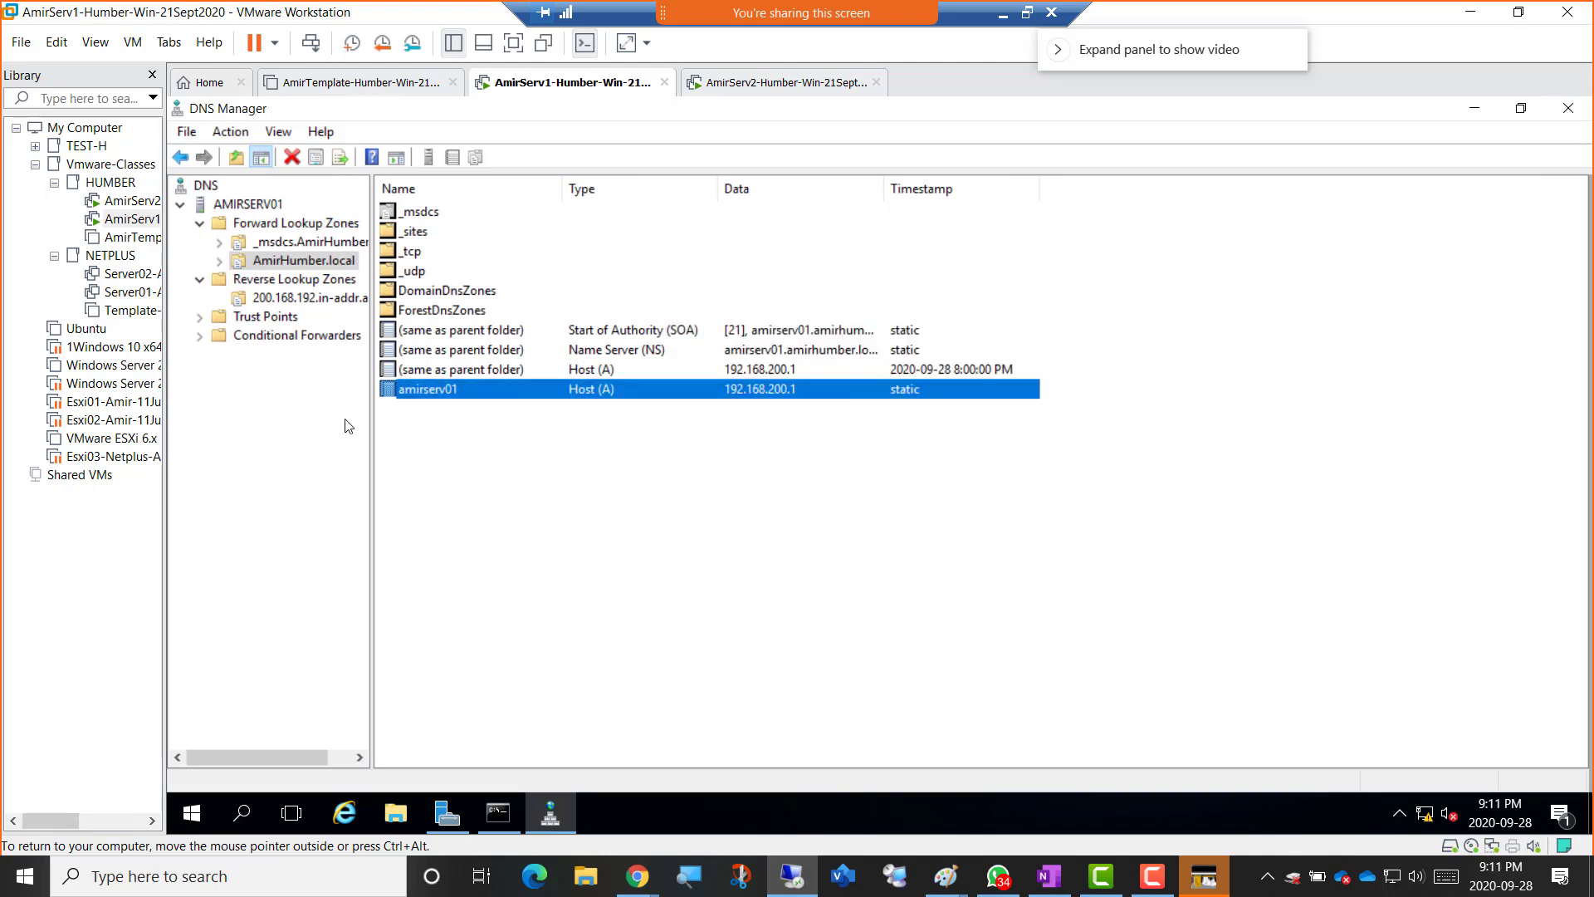
{"action": "left_click", "coordinate": [239, 208]}
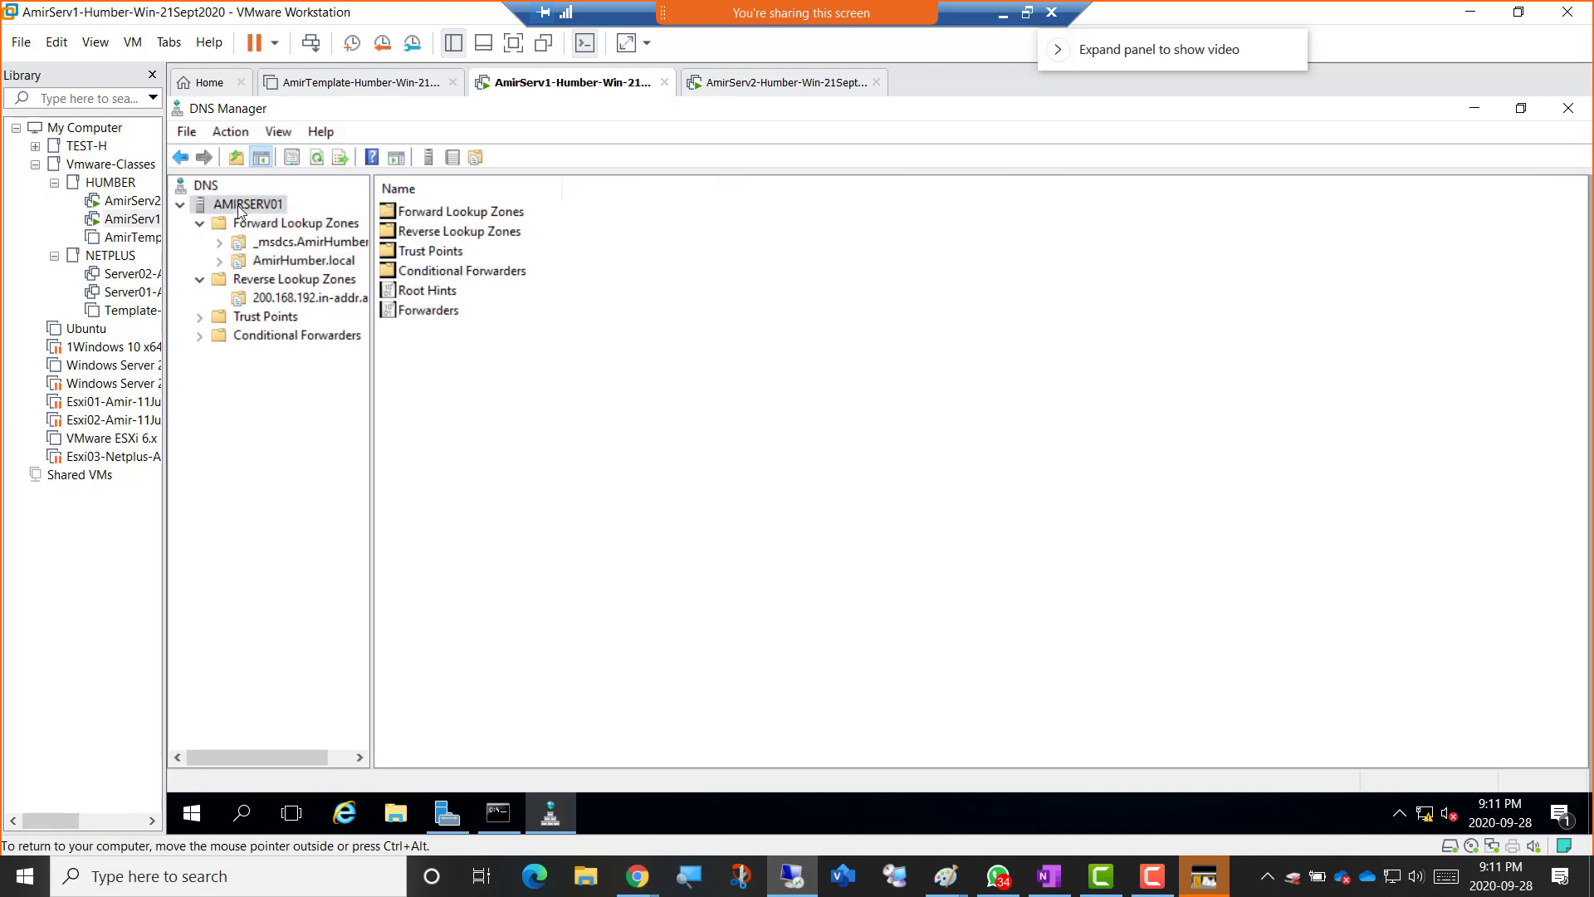
{"action": "left_click", "coordinate": [316, 160]}
{"action": "left_click", "coordinate": [316, 161]}
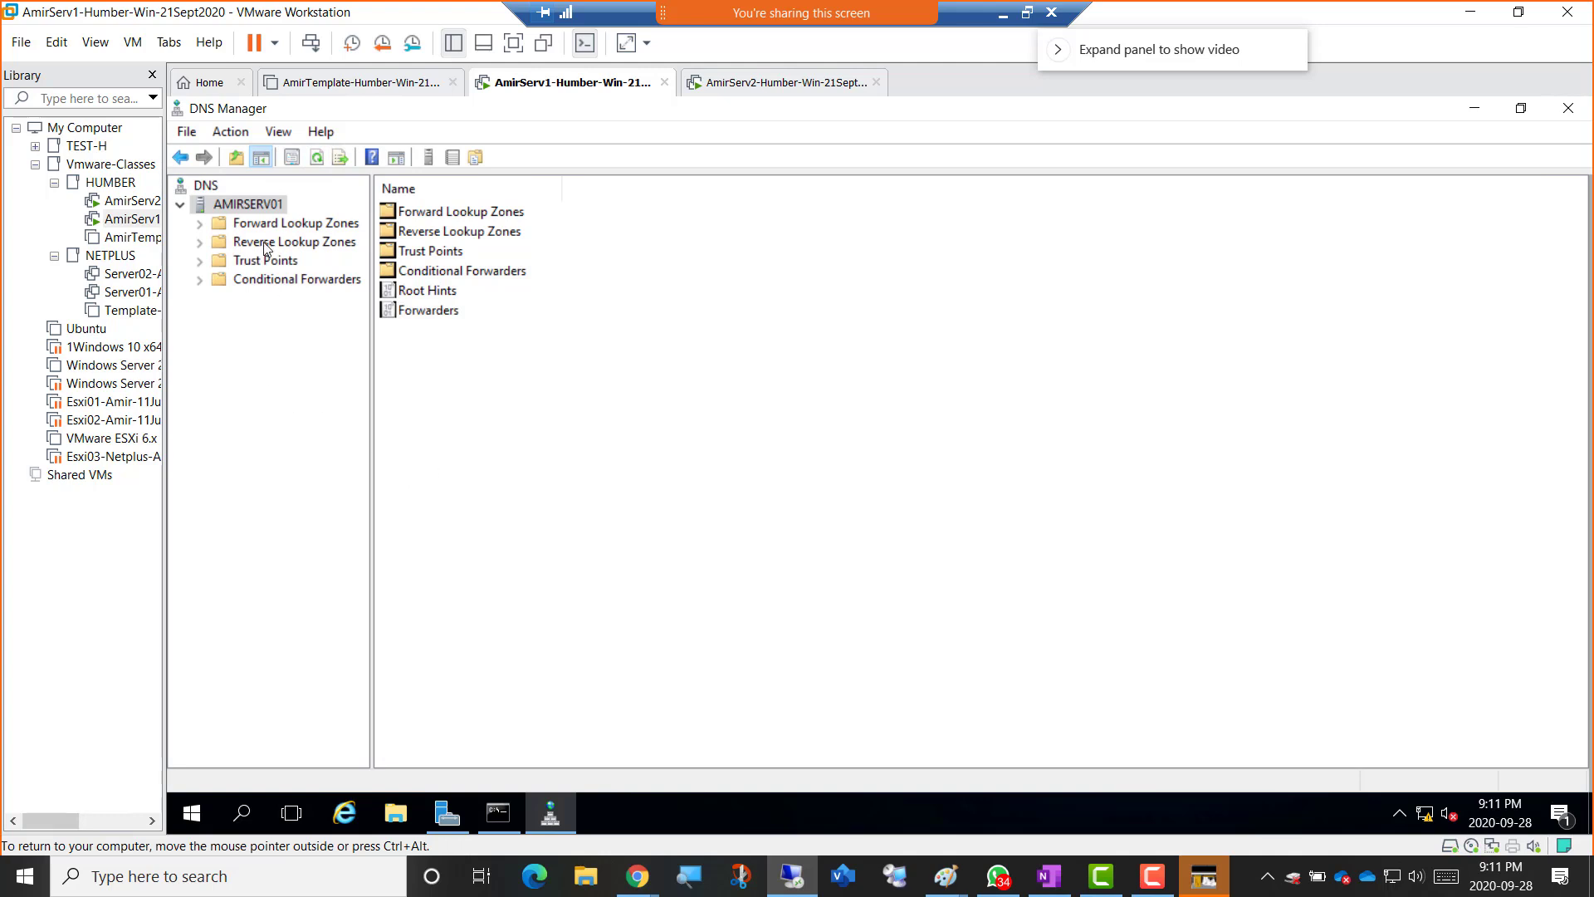
{"action": "left_click", "coordinate": [199, 244]}
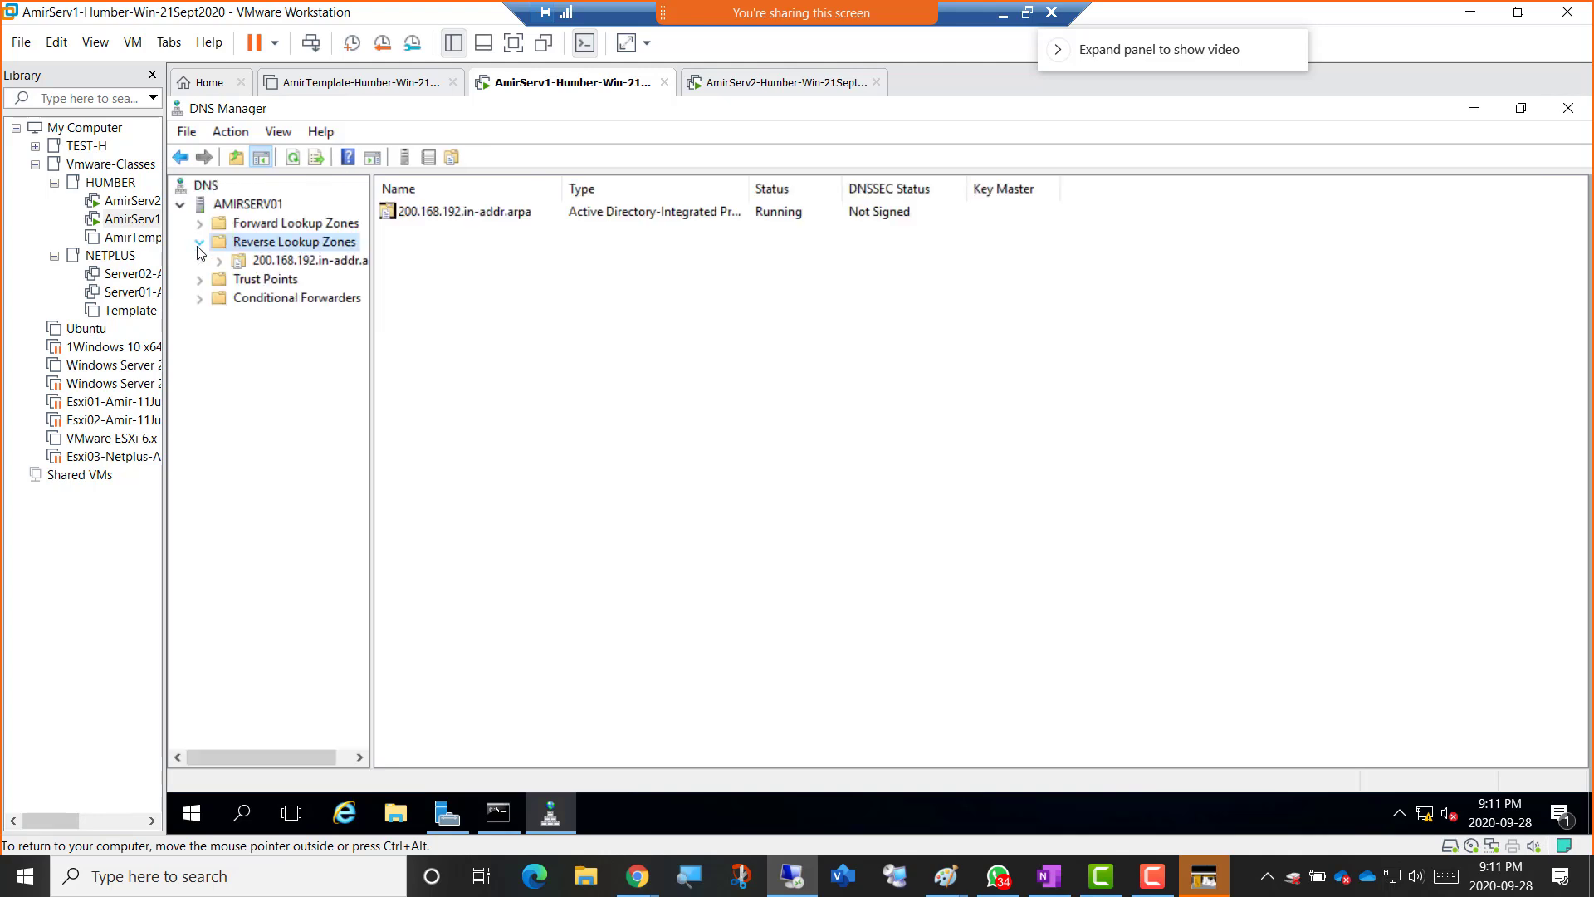
{"action": "left_click", "coordinate": [303, 262]}
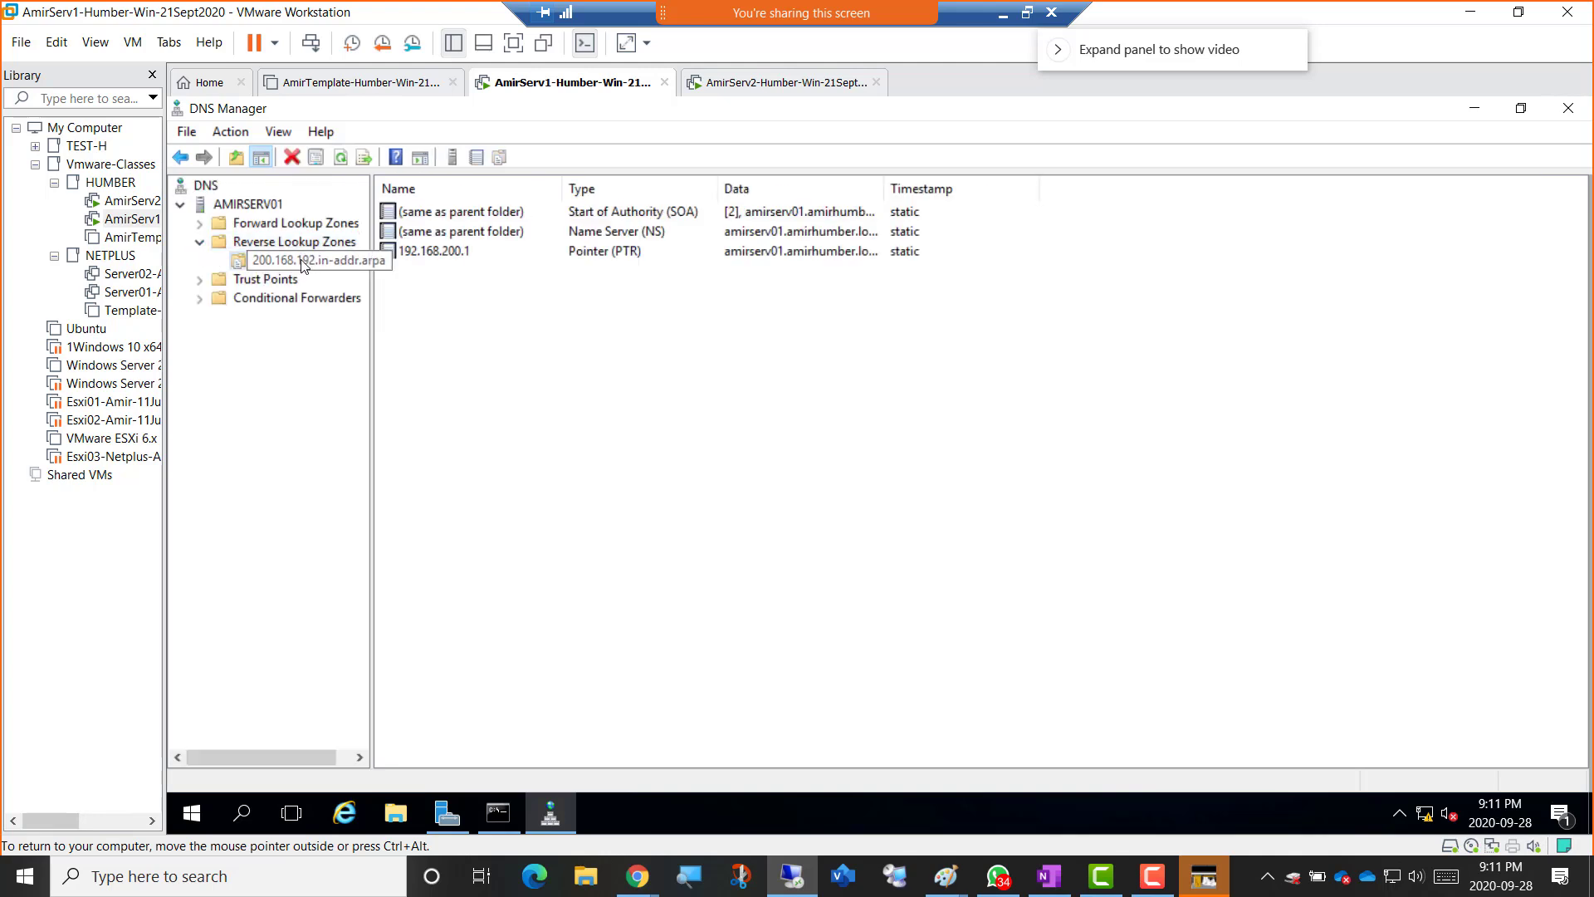
{"action": "left_click", "coordinate": [454, 252]}
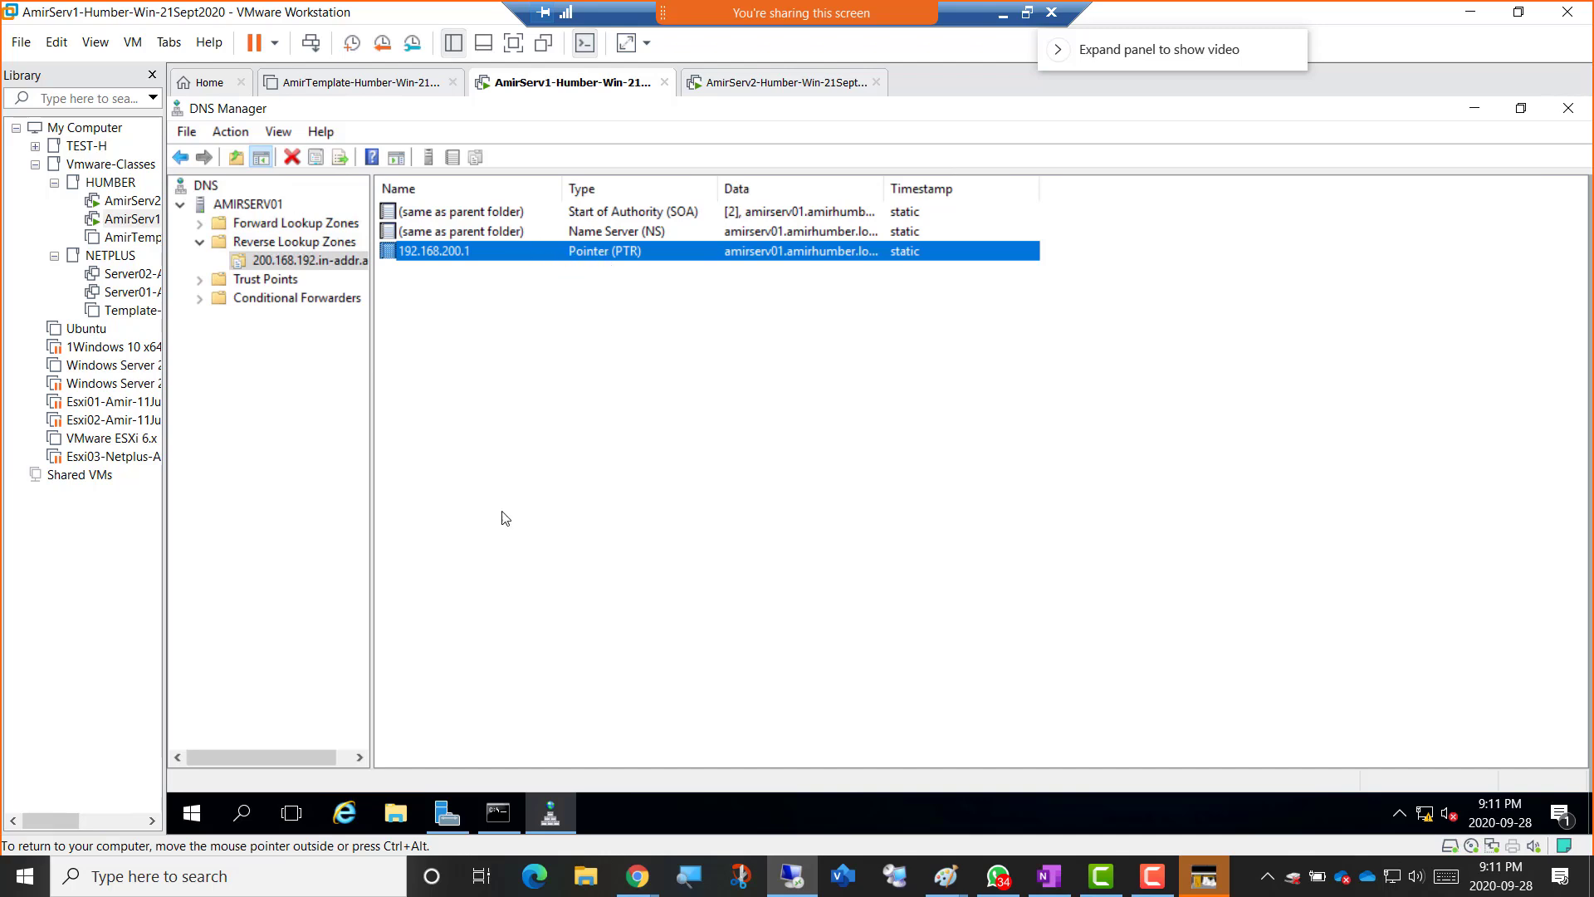
- Bring up the Command Prompt and run nslookup to test that the server resolves its own name
{"action": "mouse_move", "coordinate": [498, 820]}
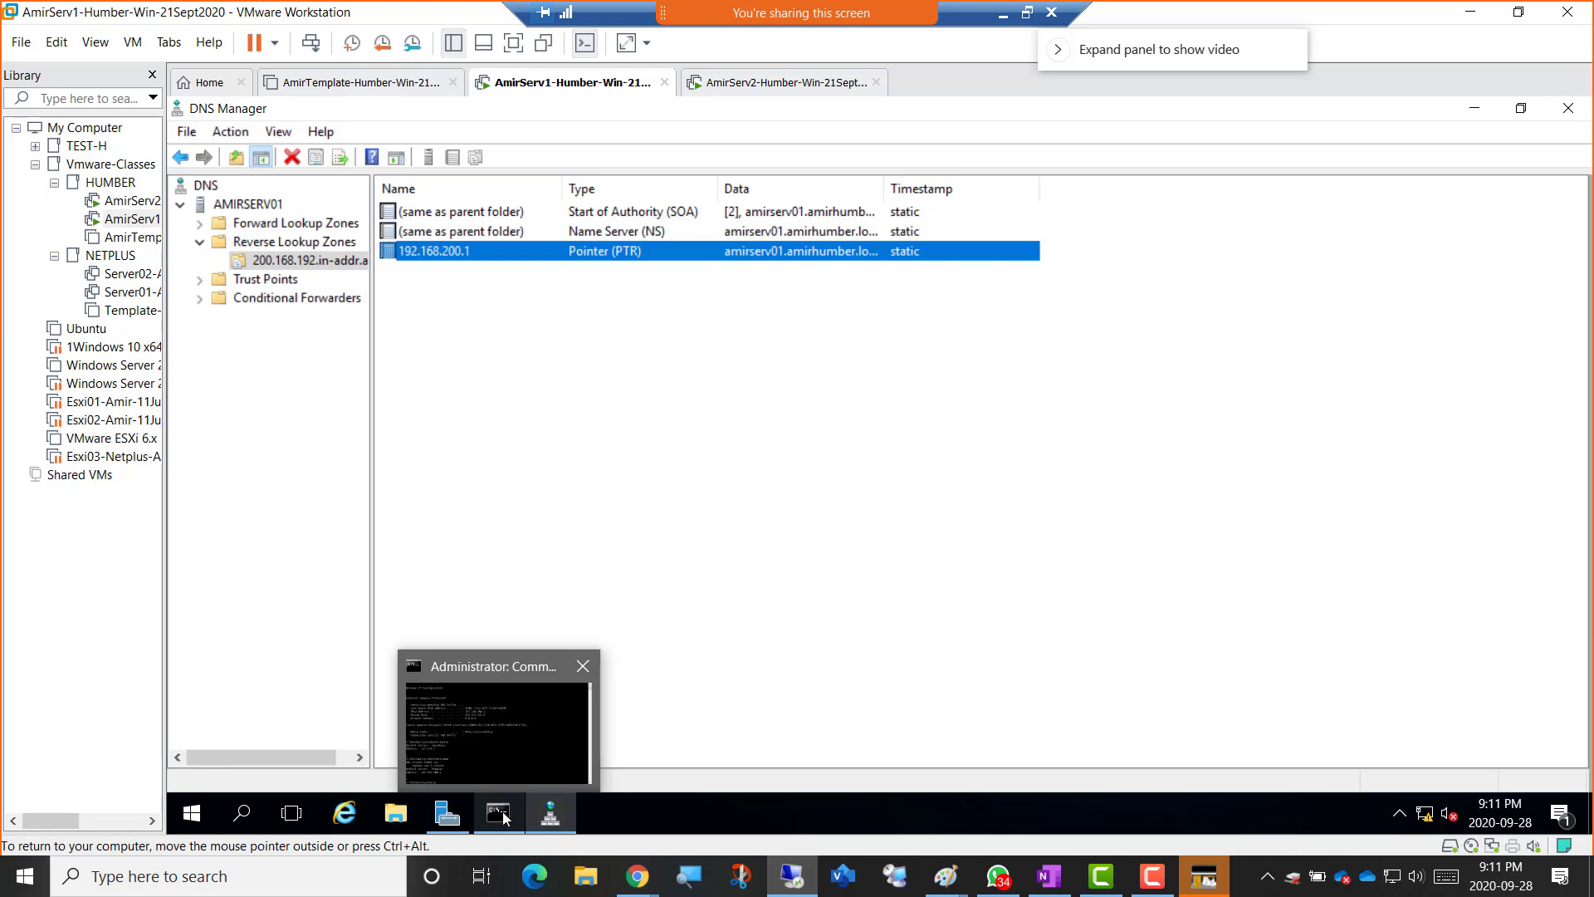
{"action": "left_click", "coordinate": [499, 816]}
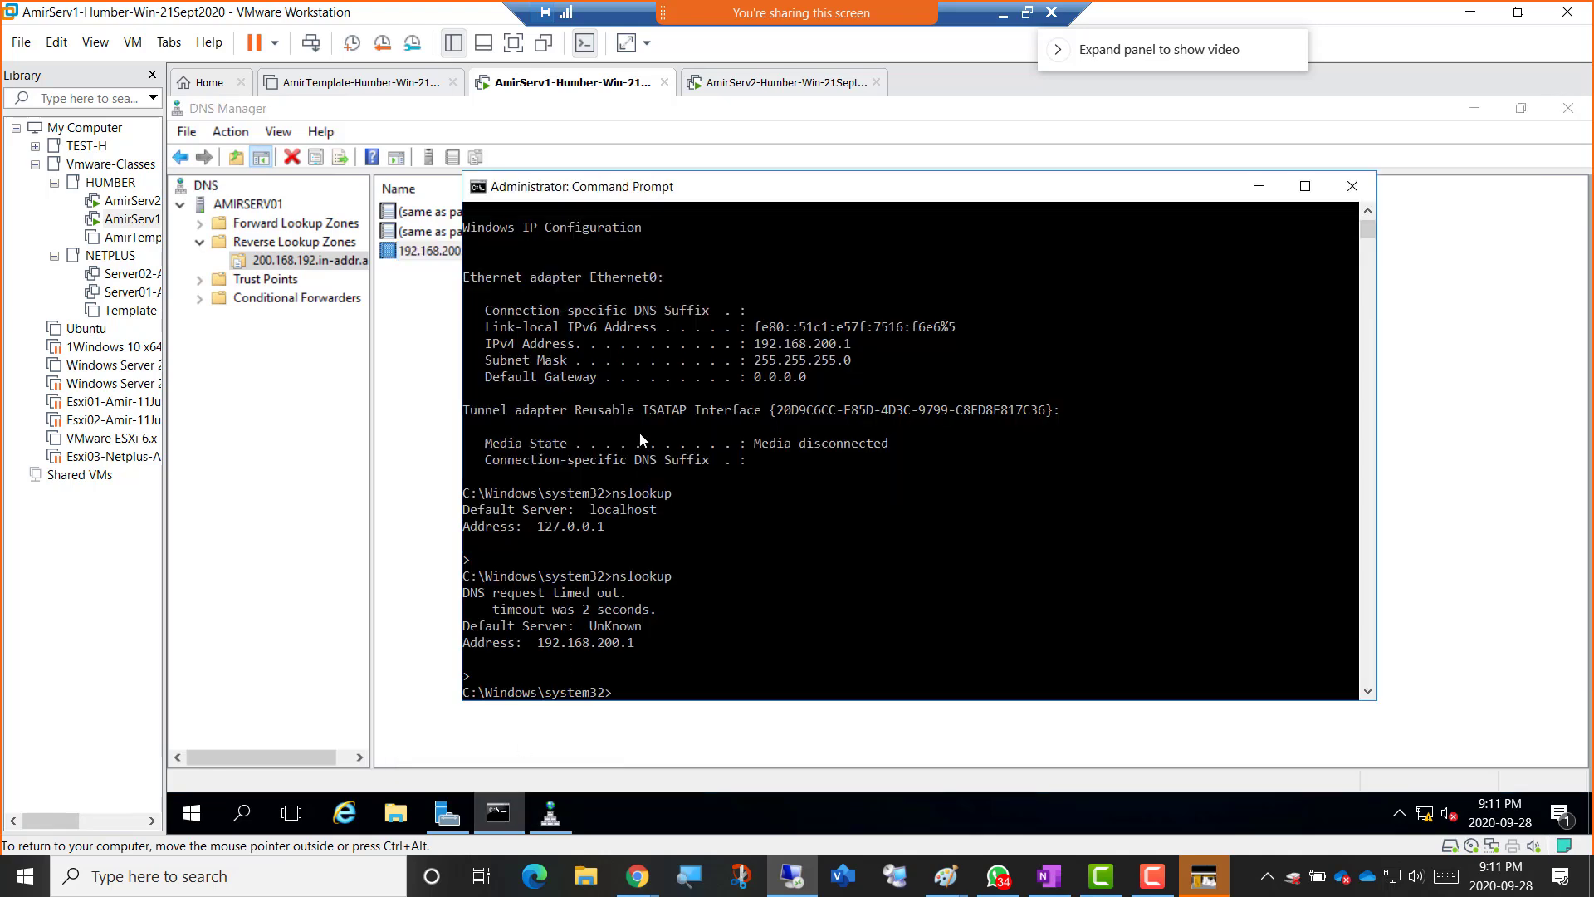
{"action": "left_click_drag", "start_coordinate": [694, 186], "coordinate": [726, 215]}
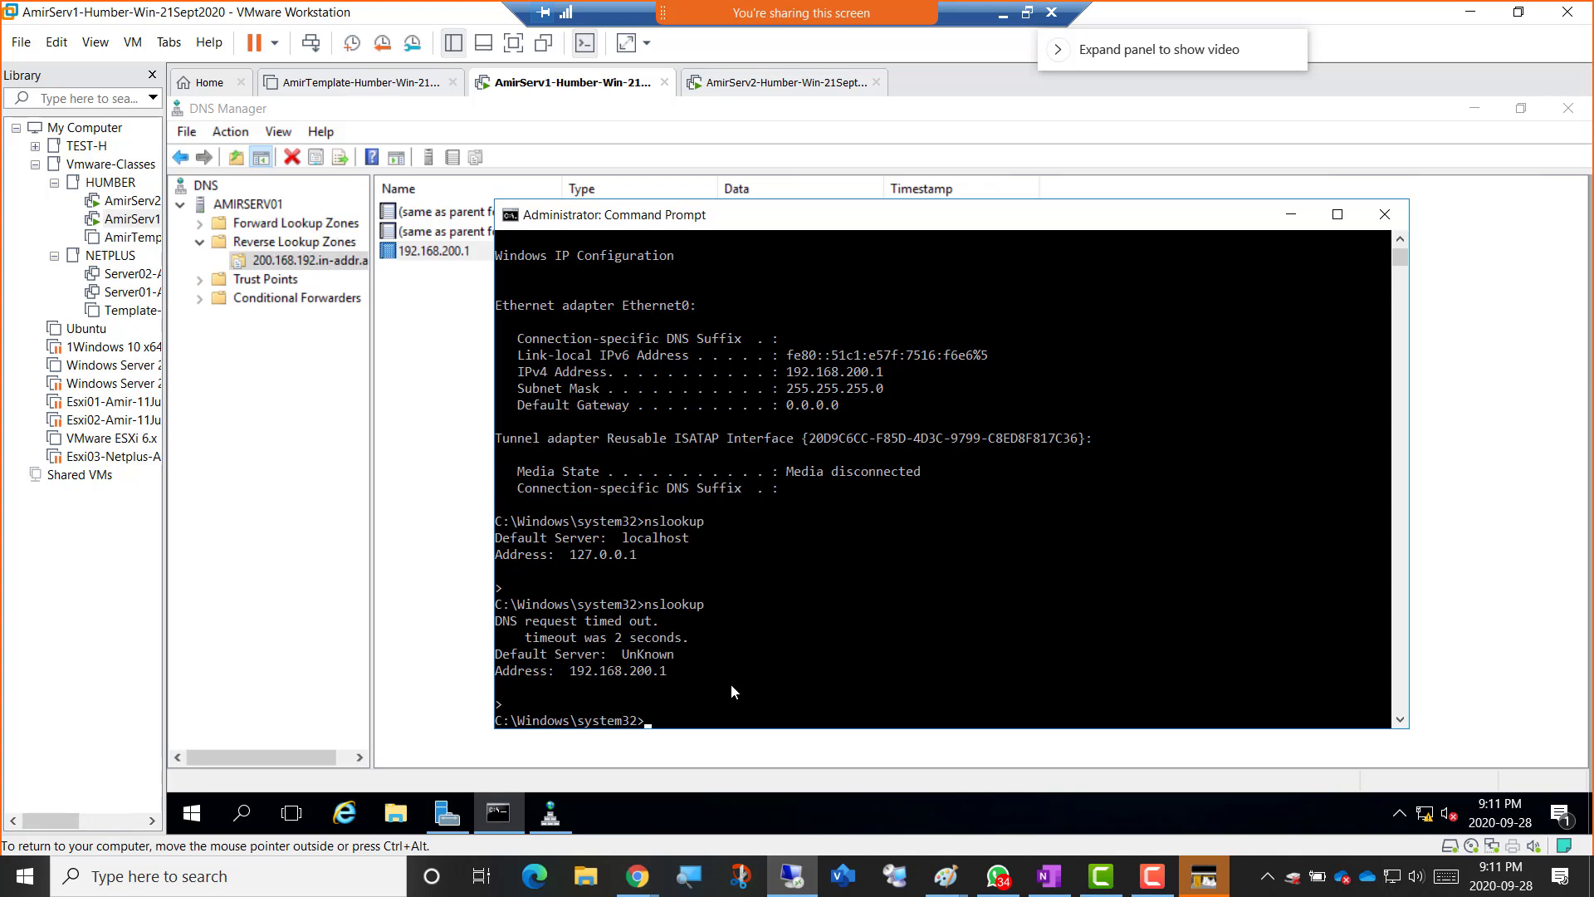
{"action": "type", "text": "nslookup"}
{"action": "key", "text": "Return"}
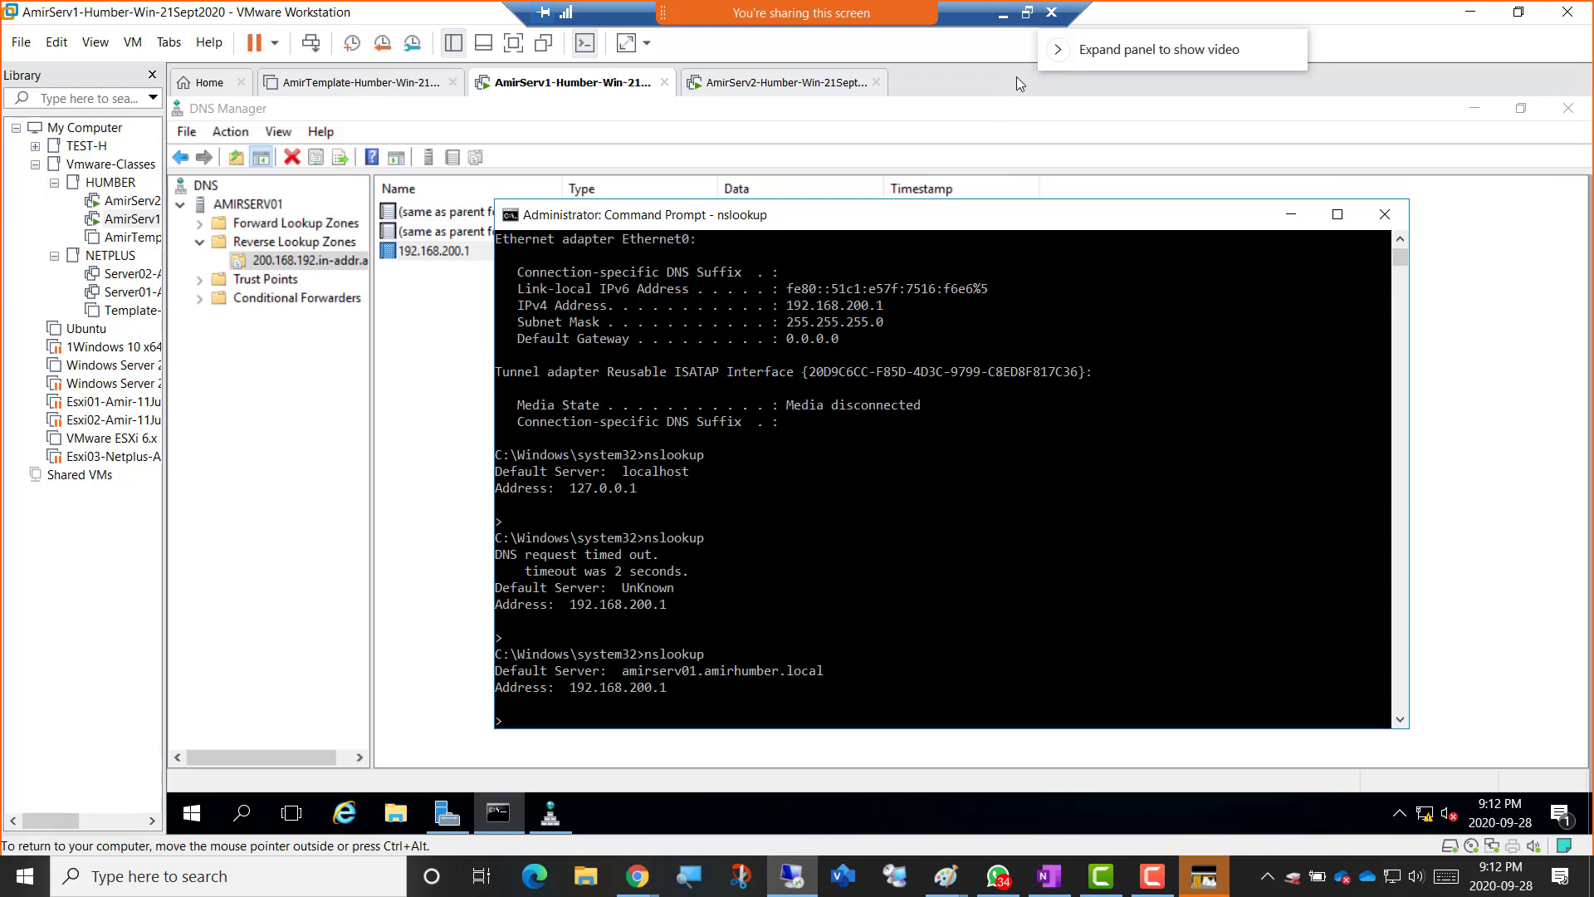
- Capture a screen snip of the DNS Manager and nslookup output
{"action": "left_click", "coordinate": [1027, 12]}
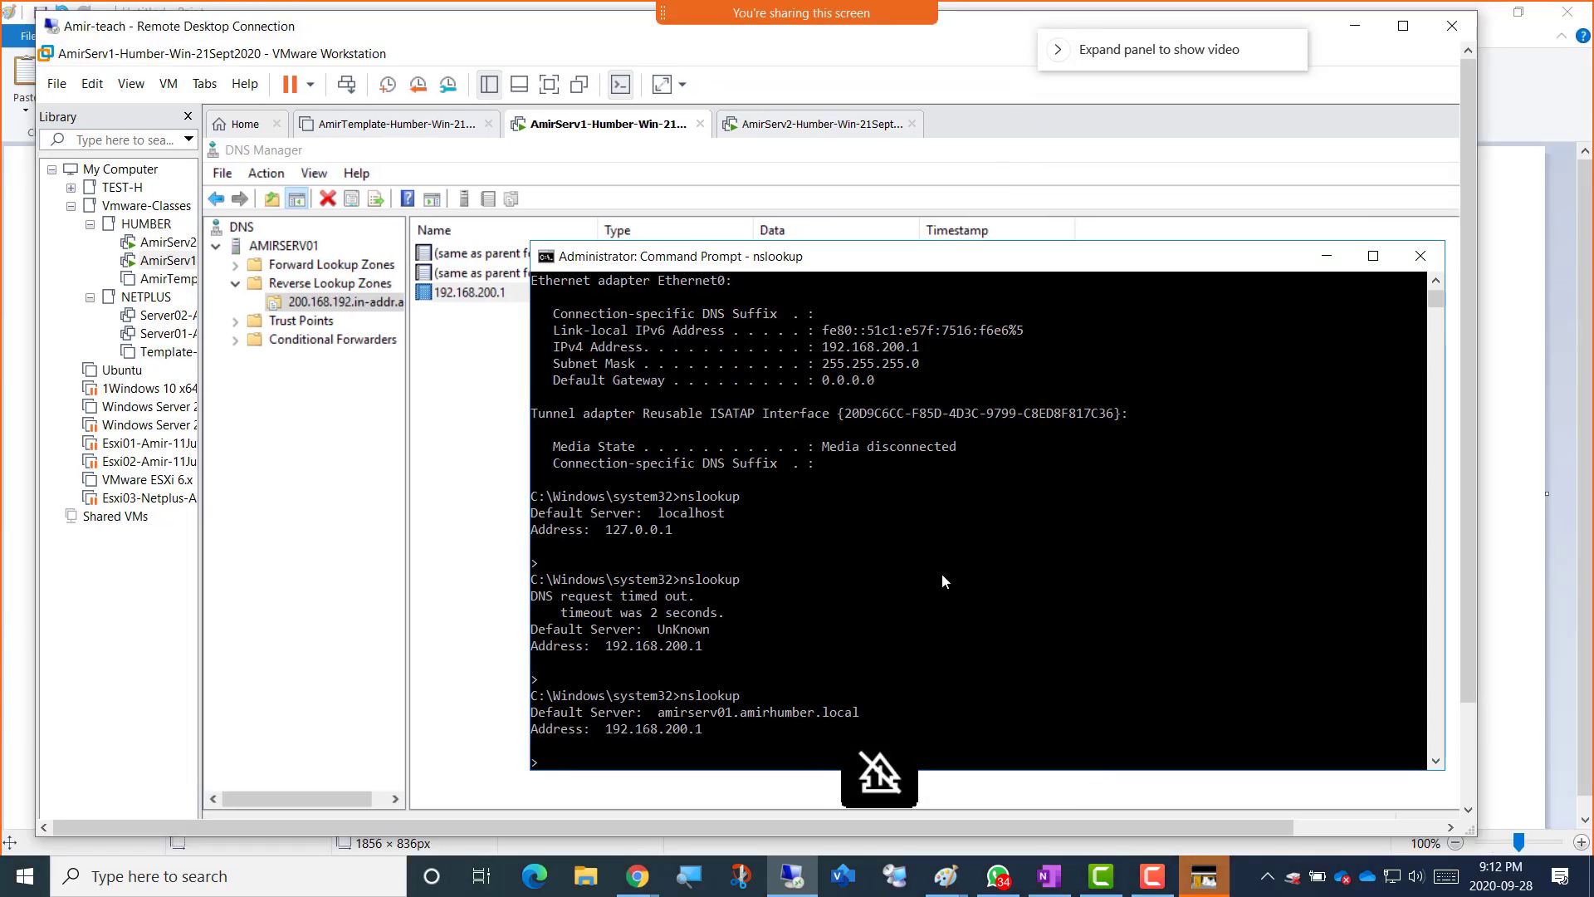
{"action": "key", "text": "super+shift+s"}
{"action": "left_click_drag", "start_coordinate": [140, 27], "coordinate": [1338, 837]}
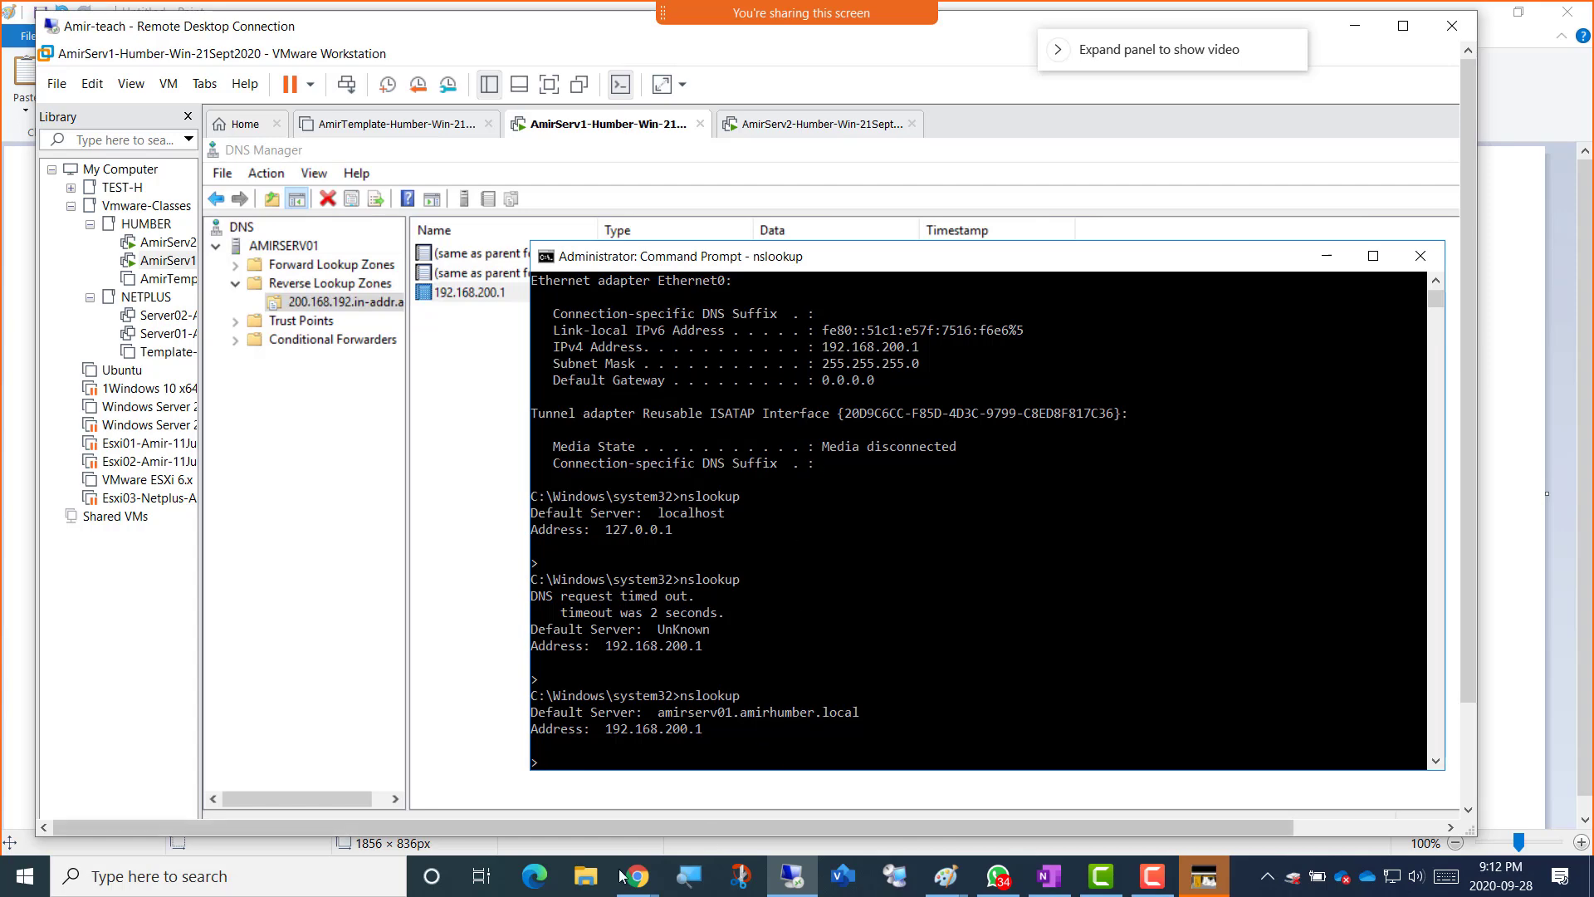
- Annotate the Paint diagram with a check mark and an arrow from AmirServ02 to AmirServ01, then minimize Paint
{"action": "mouse_move", "coordinate": [638, 888]}
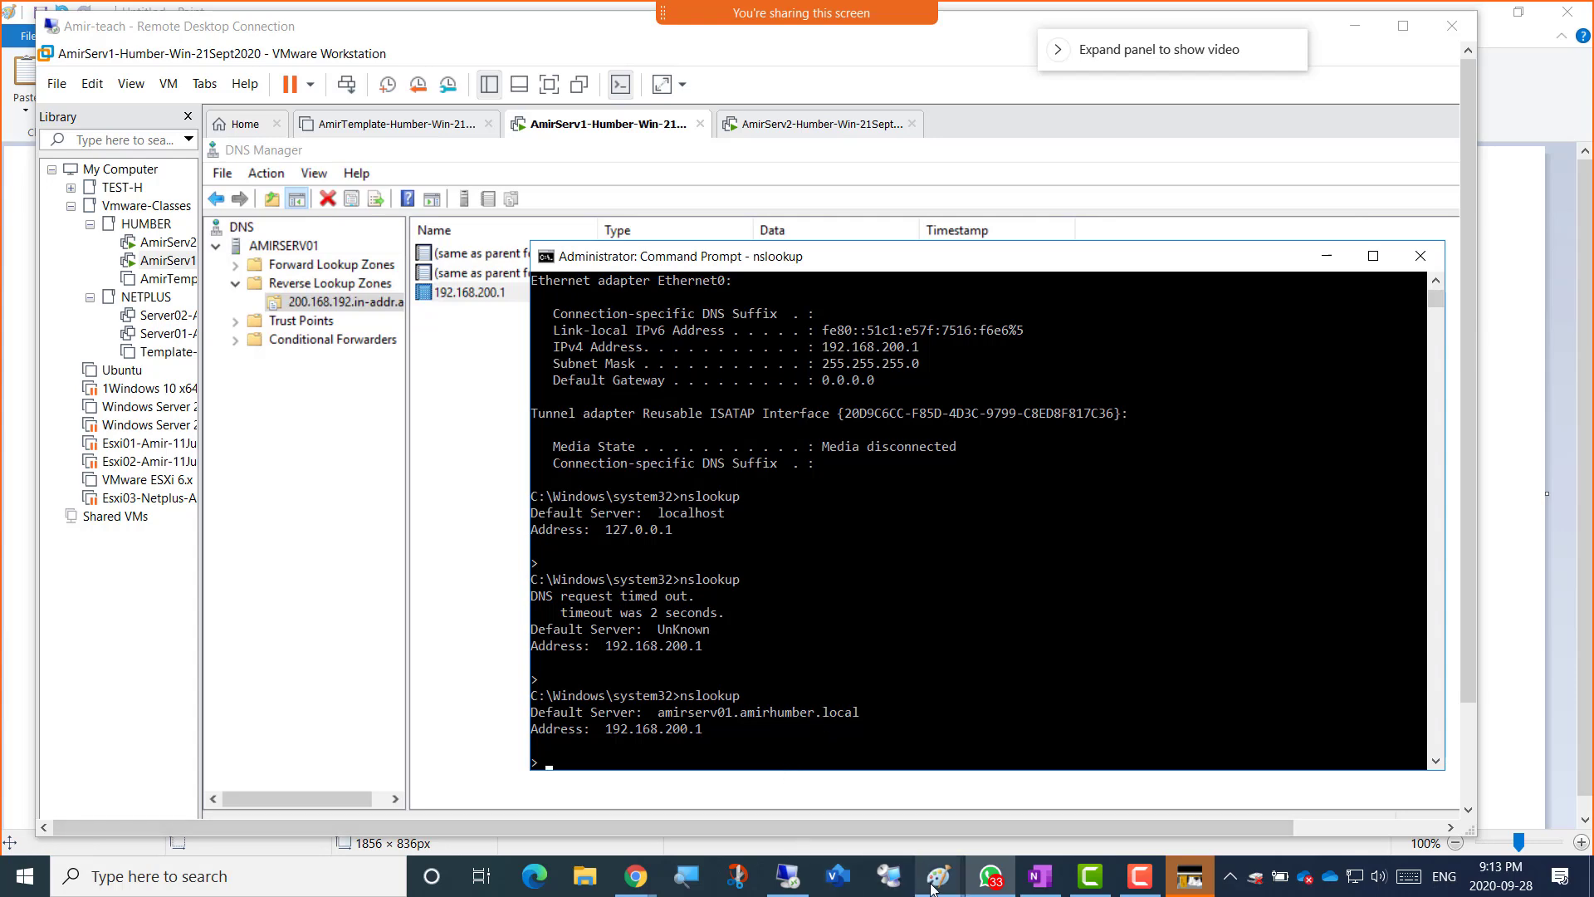
{"action": "mouse_move", "coordinate": [932, 882]}
{"action": "left_click", "coordinate": [1111, 797]}
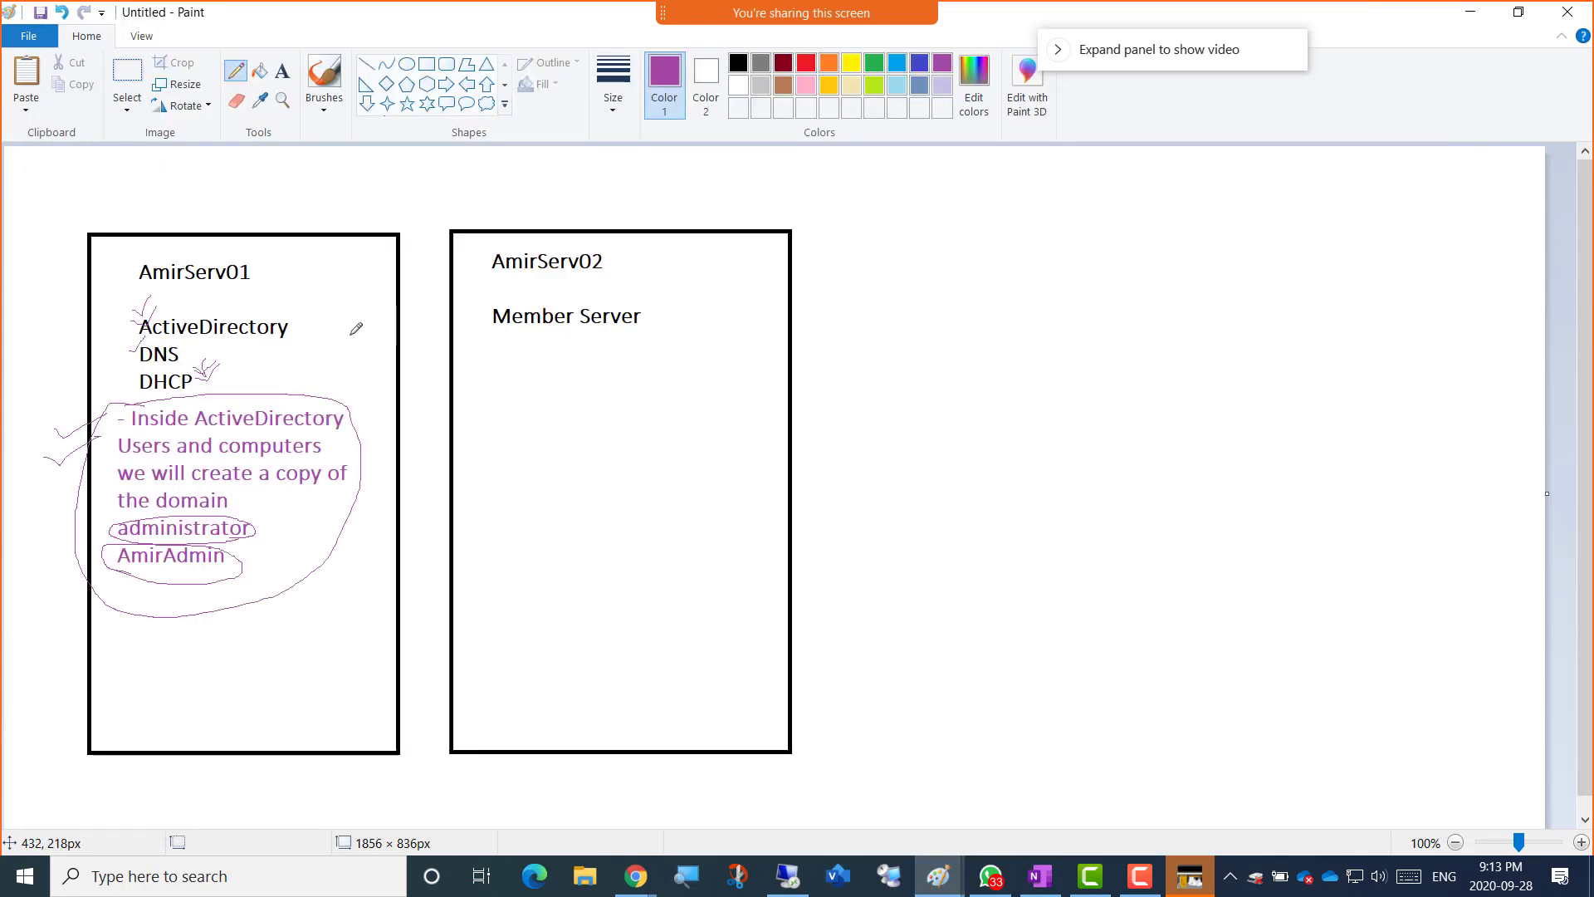
{"action": "left_click_drag", "start_coordinate": [122, 335], "coordinate": [142, 330]}
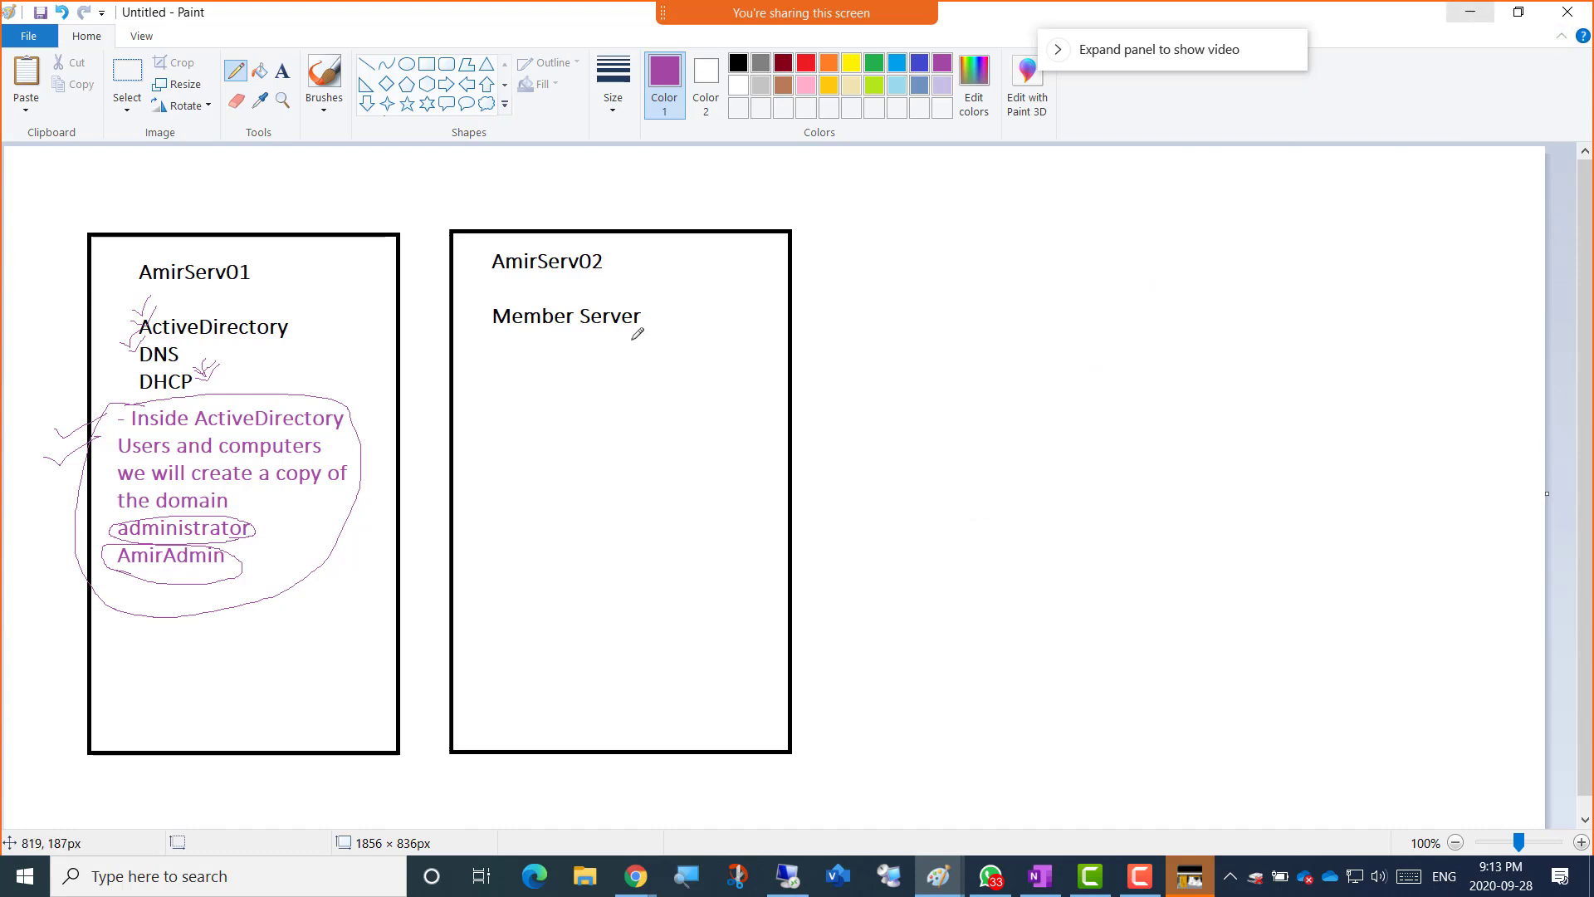
{"action": "left_click_drag", "start_coordinate": [610, 271], "coordinate": [653, 241]}
{"action": "mouse_move", "coordinate": [519, 297]}
{"action": "left_mouse_down"}
{"action": "mouse_move", "coordinate": [424, 203]}
{"action": "mouse_move", "coordinate": [309, 211]}
{"action": "mouse_move", "coordinate": [275, 245]}
{"action": "mouse_move", "coordinate": [287, 248]}
{"action": "left_mouse_up"}
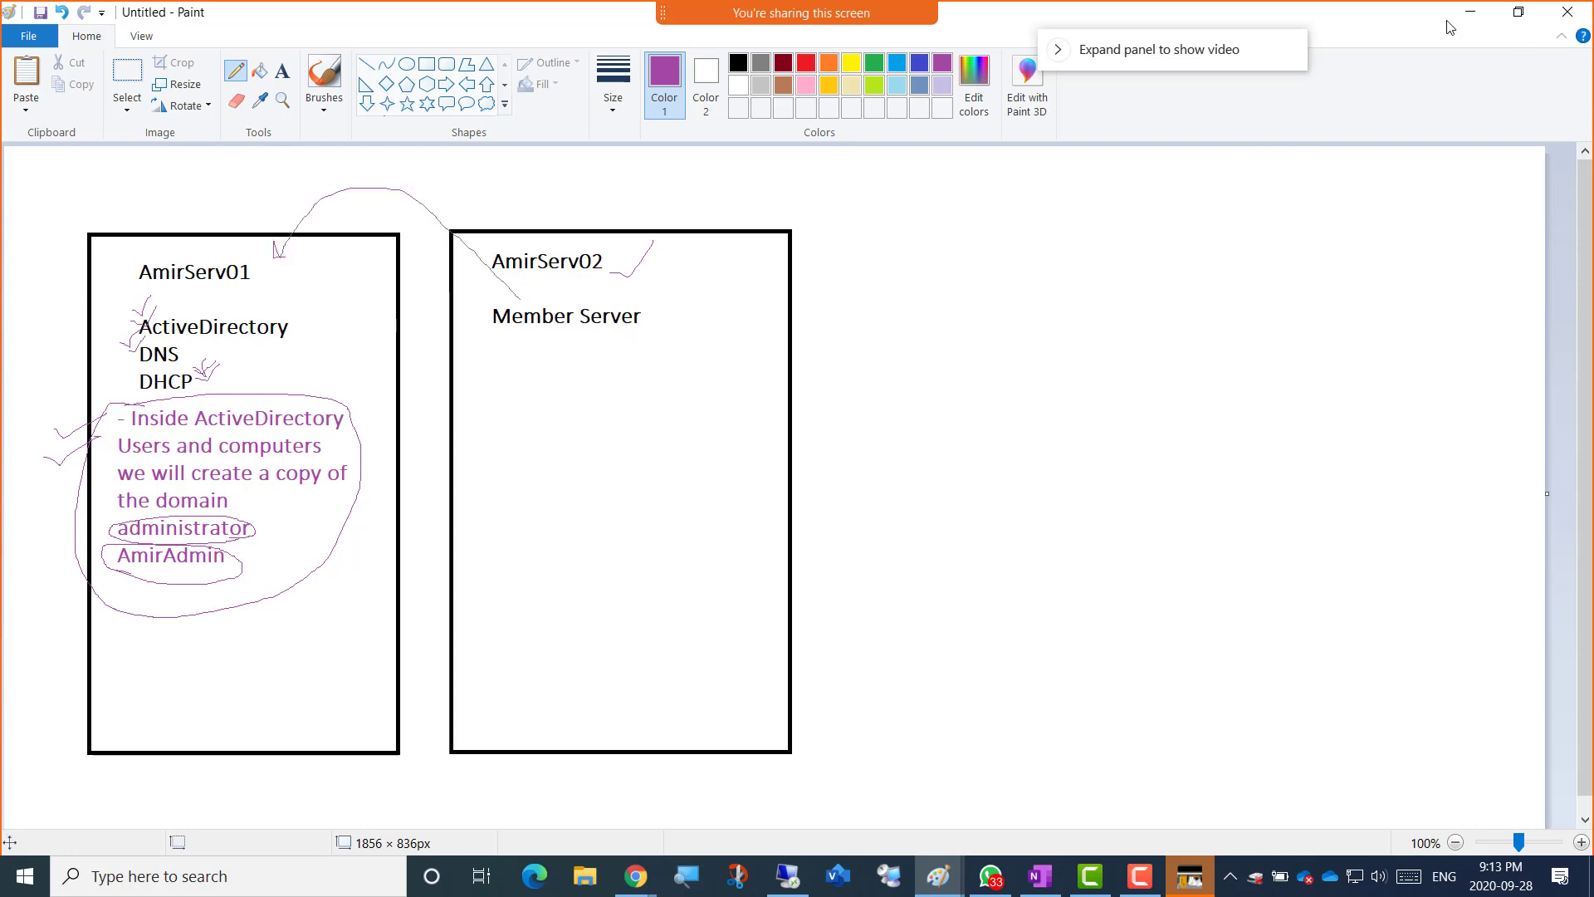
{"action": "left_click", "coordinate": [1470, 11]}
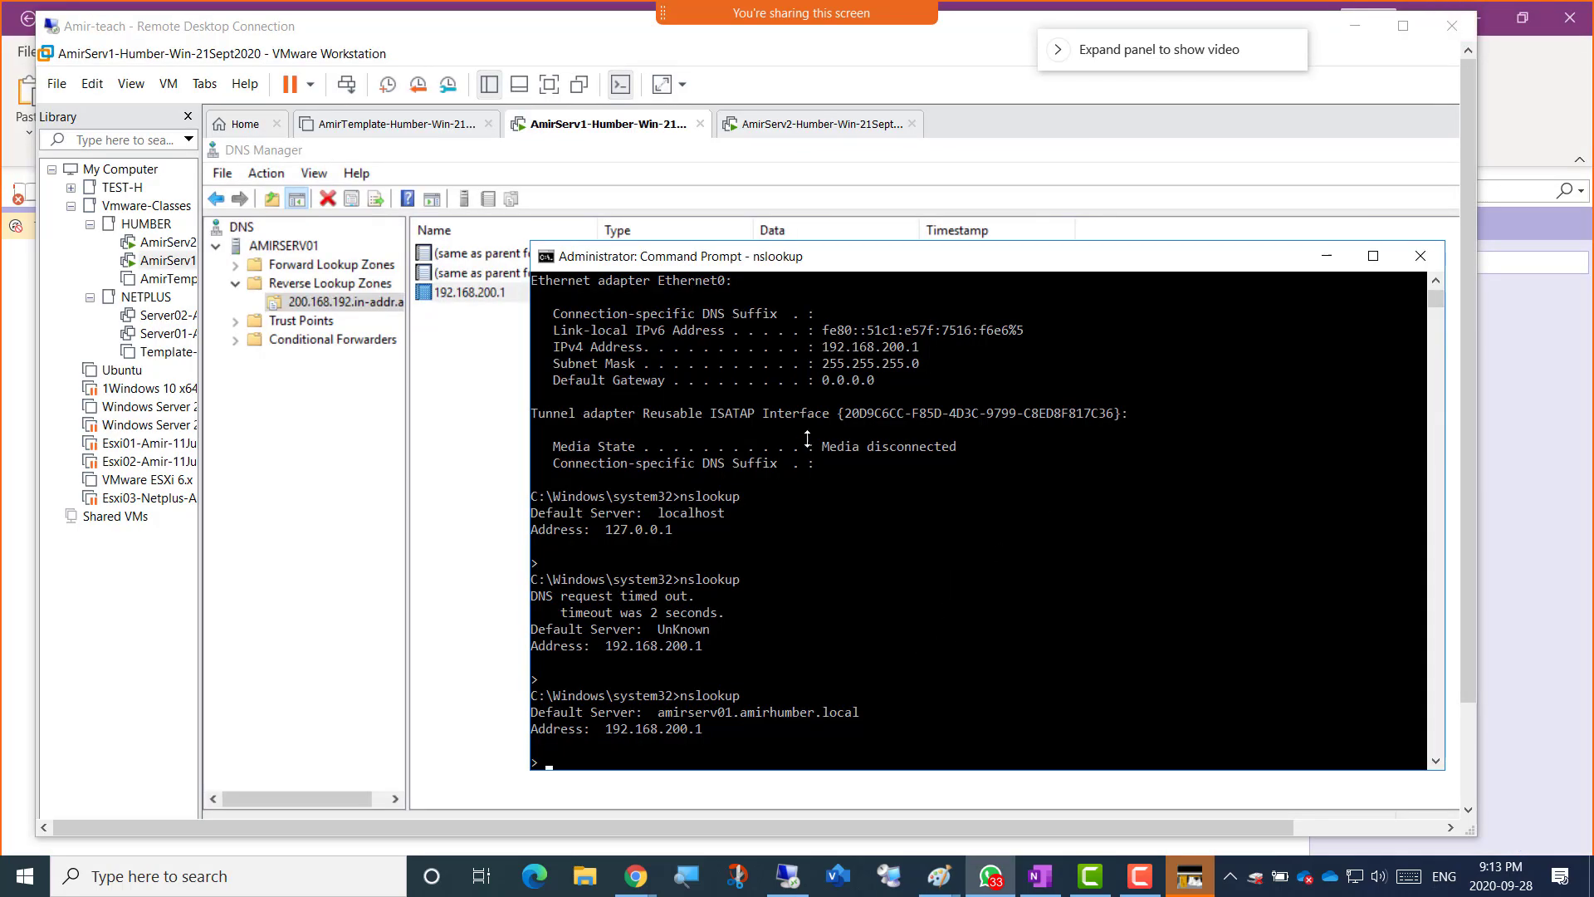
- Restore the remote session and scroll back through the Command Prompt output to review the whoami and hostname results
{"action": "left_click", "coordinate": [1109, 257]}
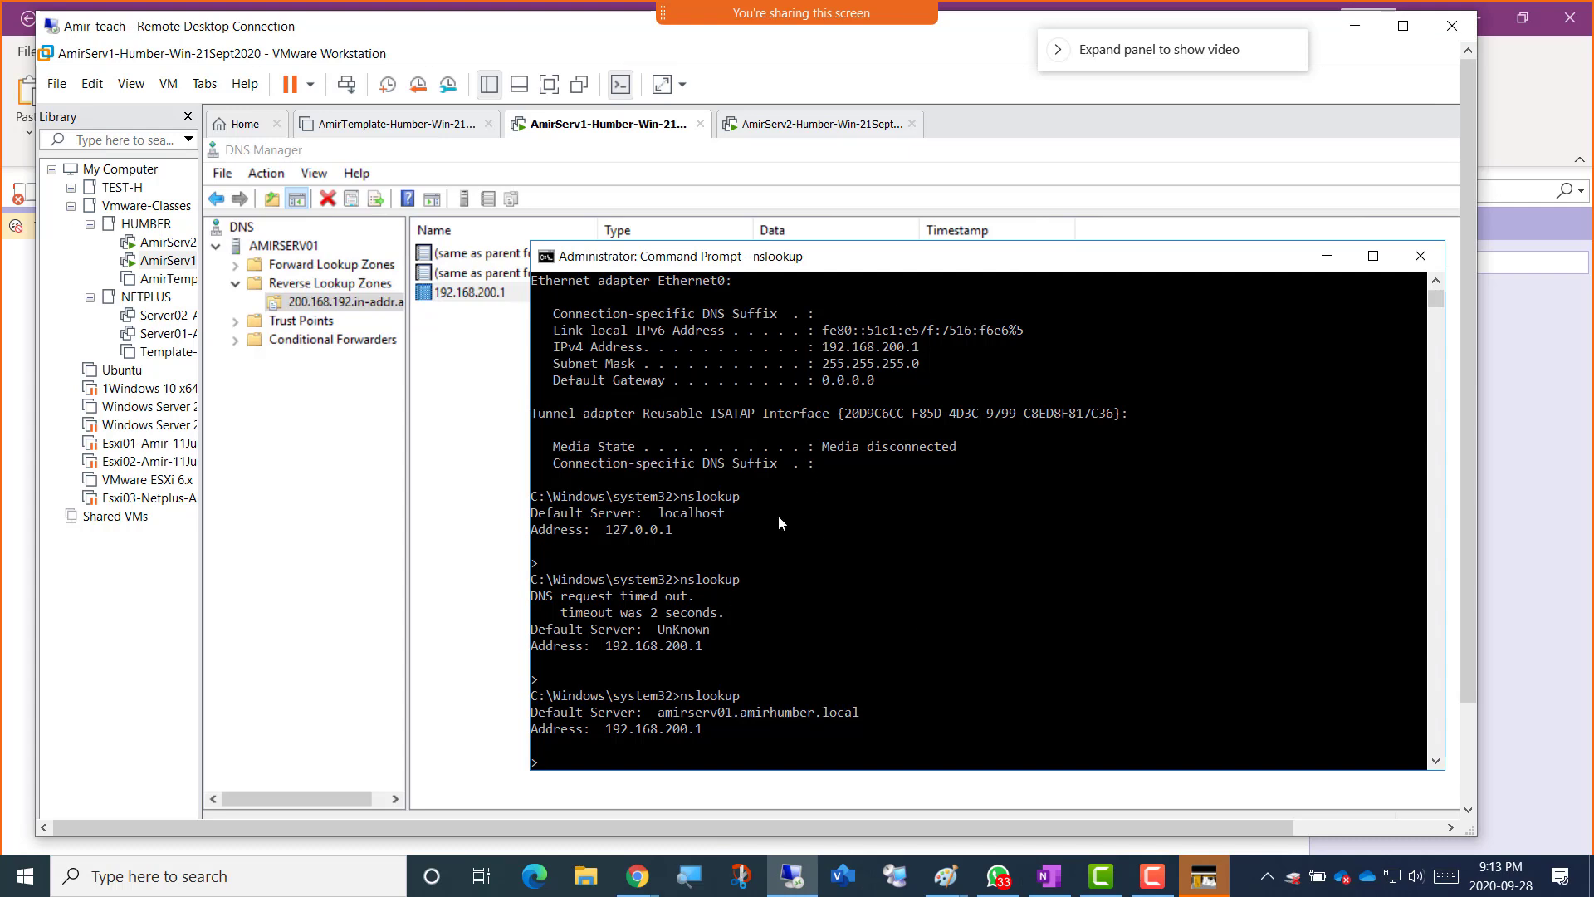
{"action": "left_click", "coordinate": [1404, 25]}
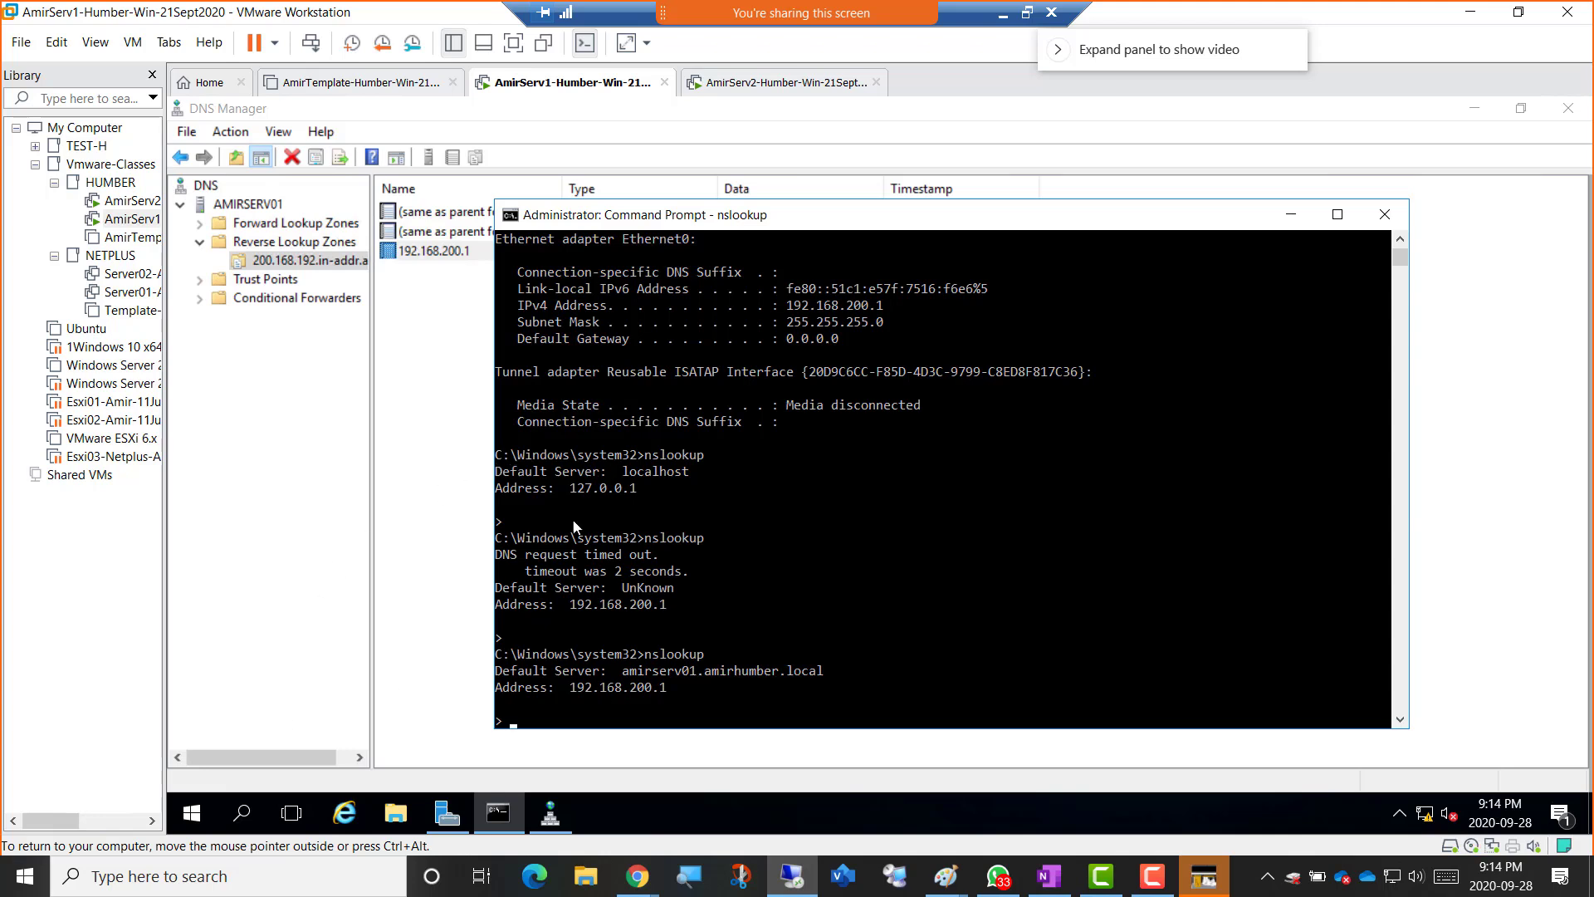
{"action": "scroll", "coordinate": [714, 457], "scroll_direction": "up", "scroll_amount": 5}
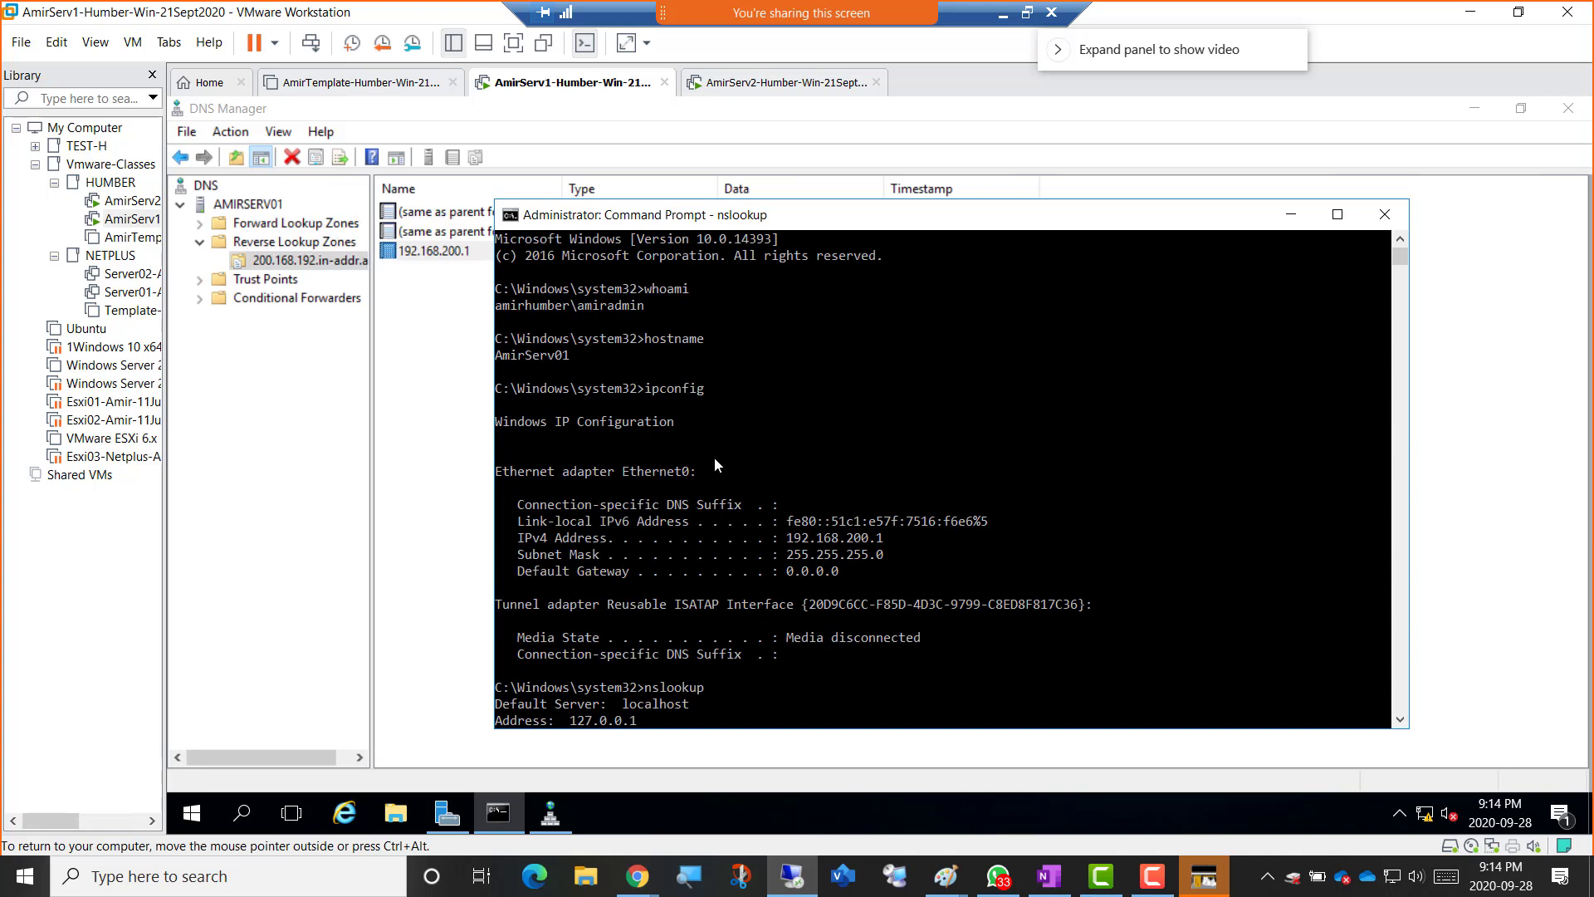
{"action": "left_click", "coordinate": [582, 307]}
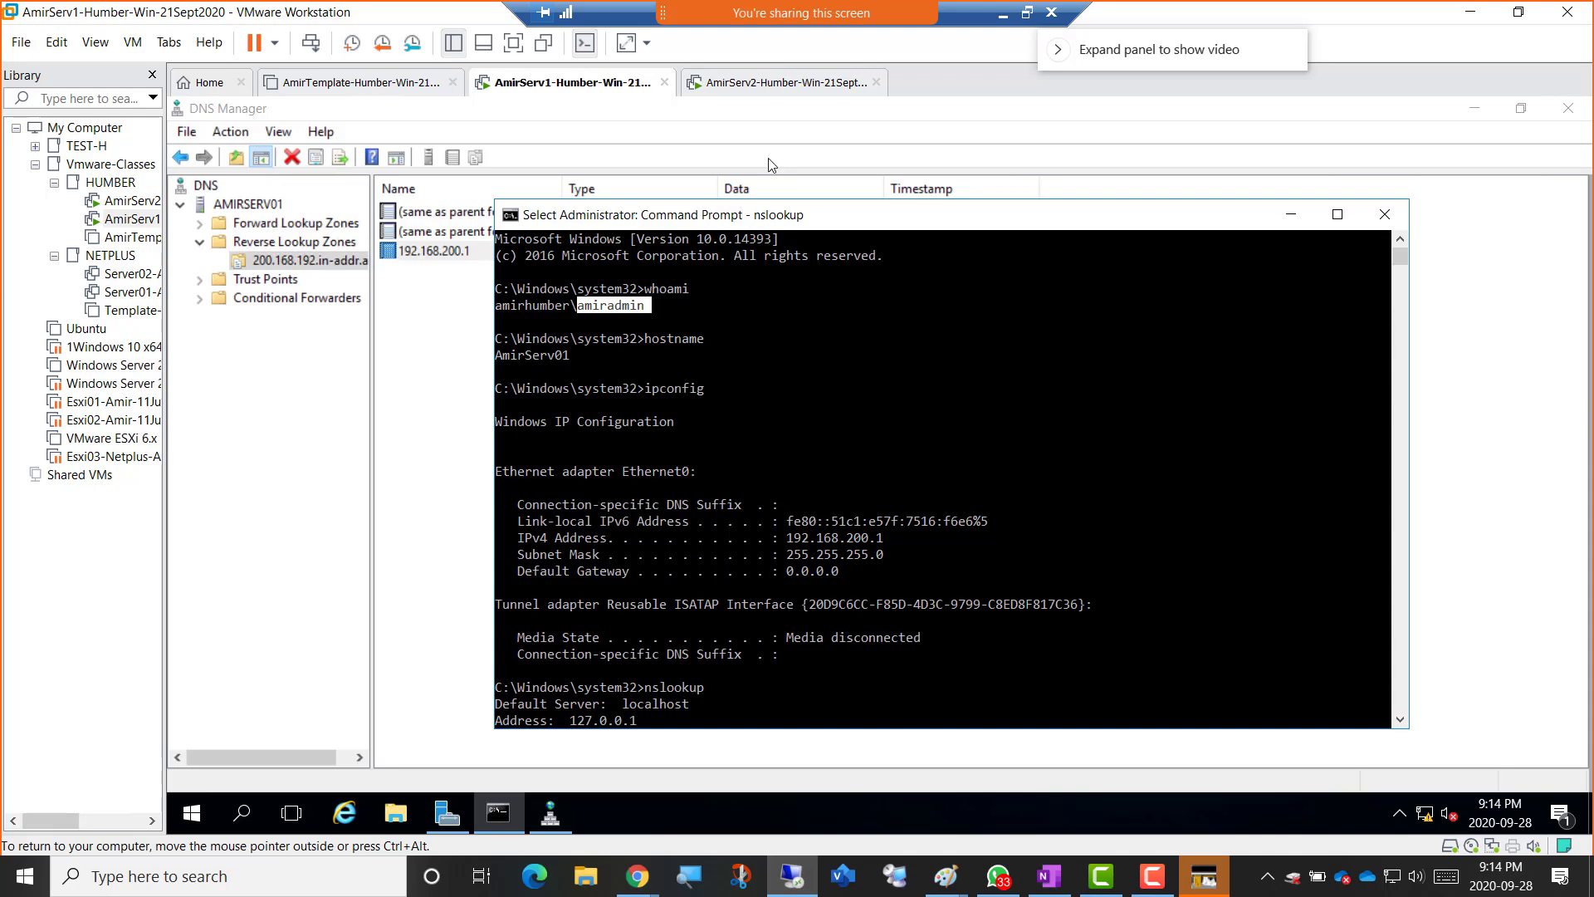
- Switch to the AmirServ2 machine and step into the Add Roles and Features wizard before cancelling it
{"action": "left_click", "coordinate": [752, 89]}
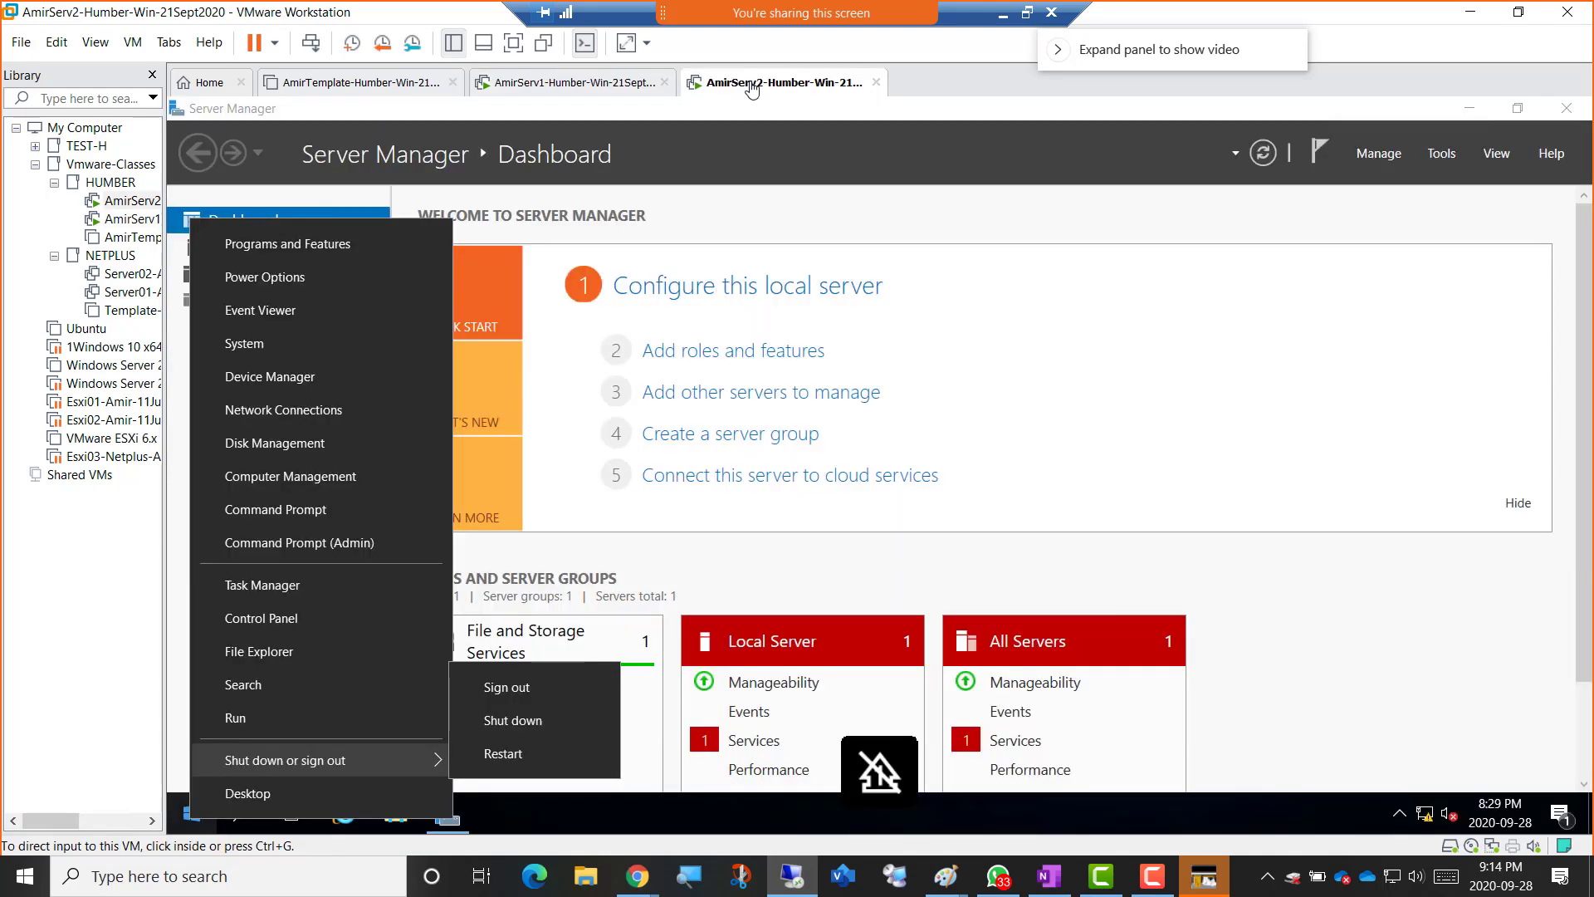
{"action": "left_click", "coordinate": [1065, 213]}
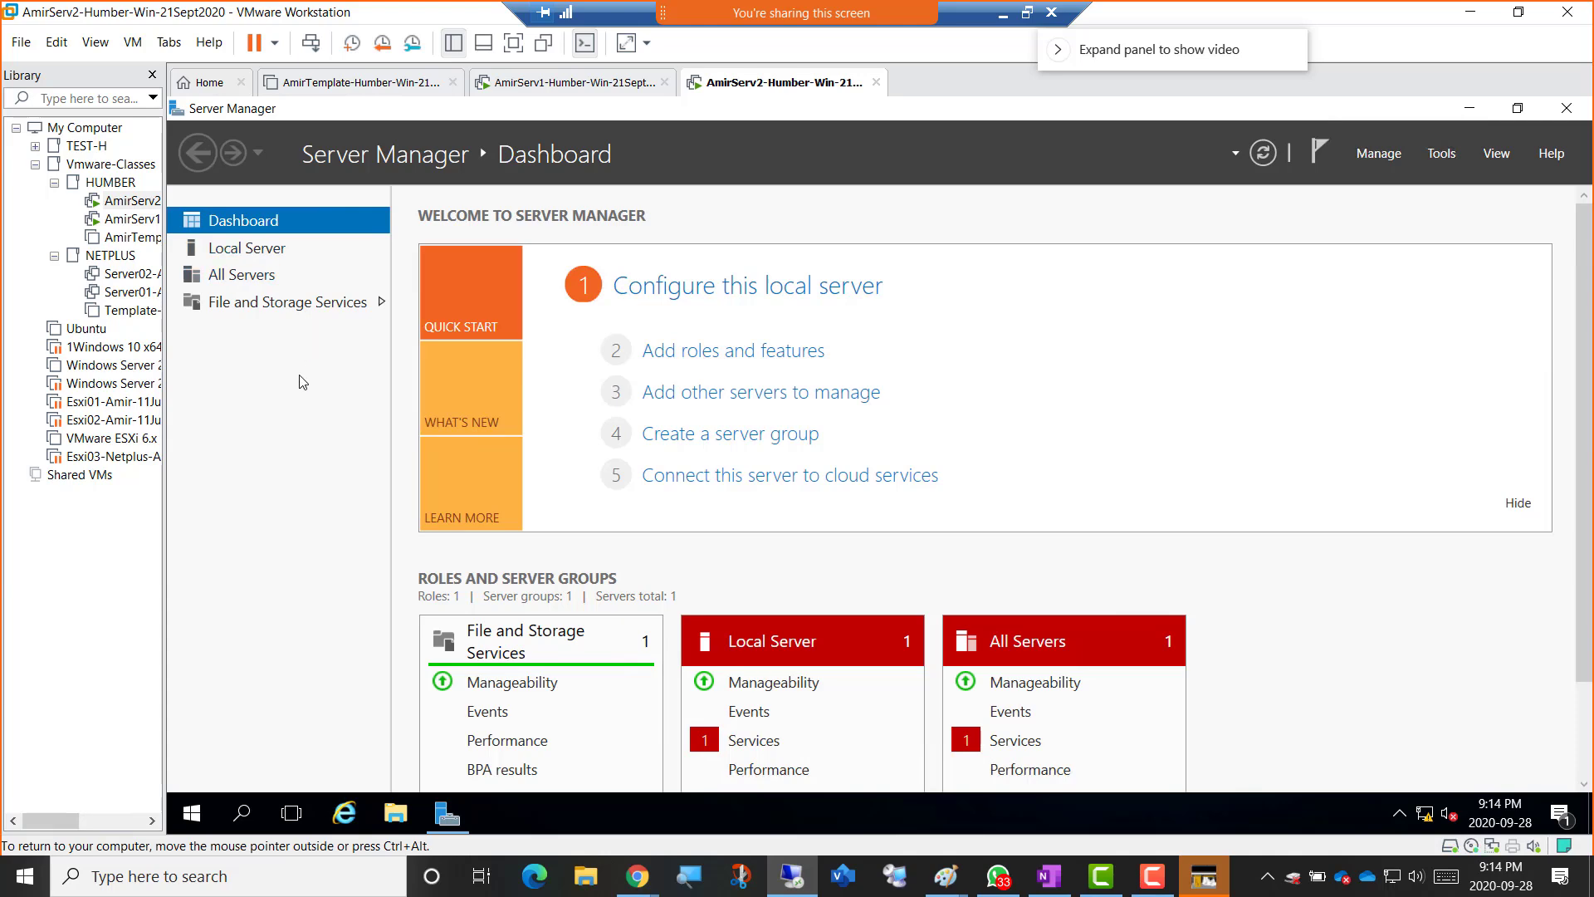
{"action": "left_click", "coordinate": [728, 357]}
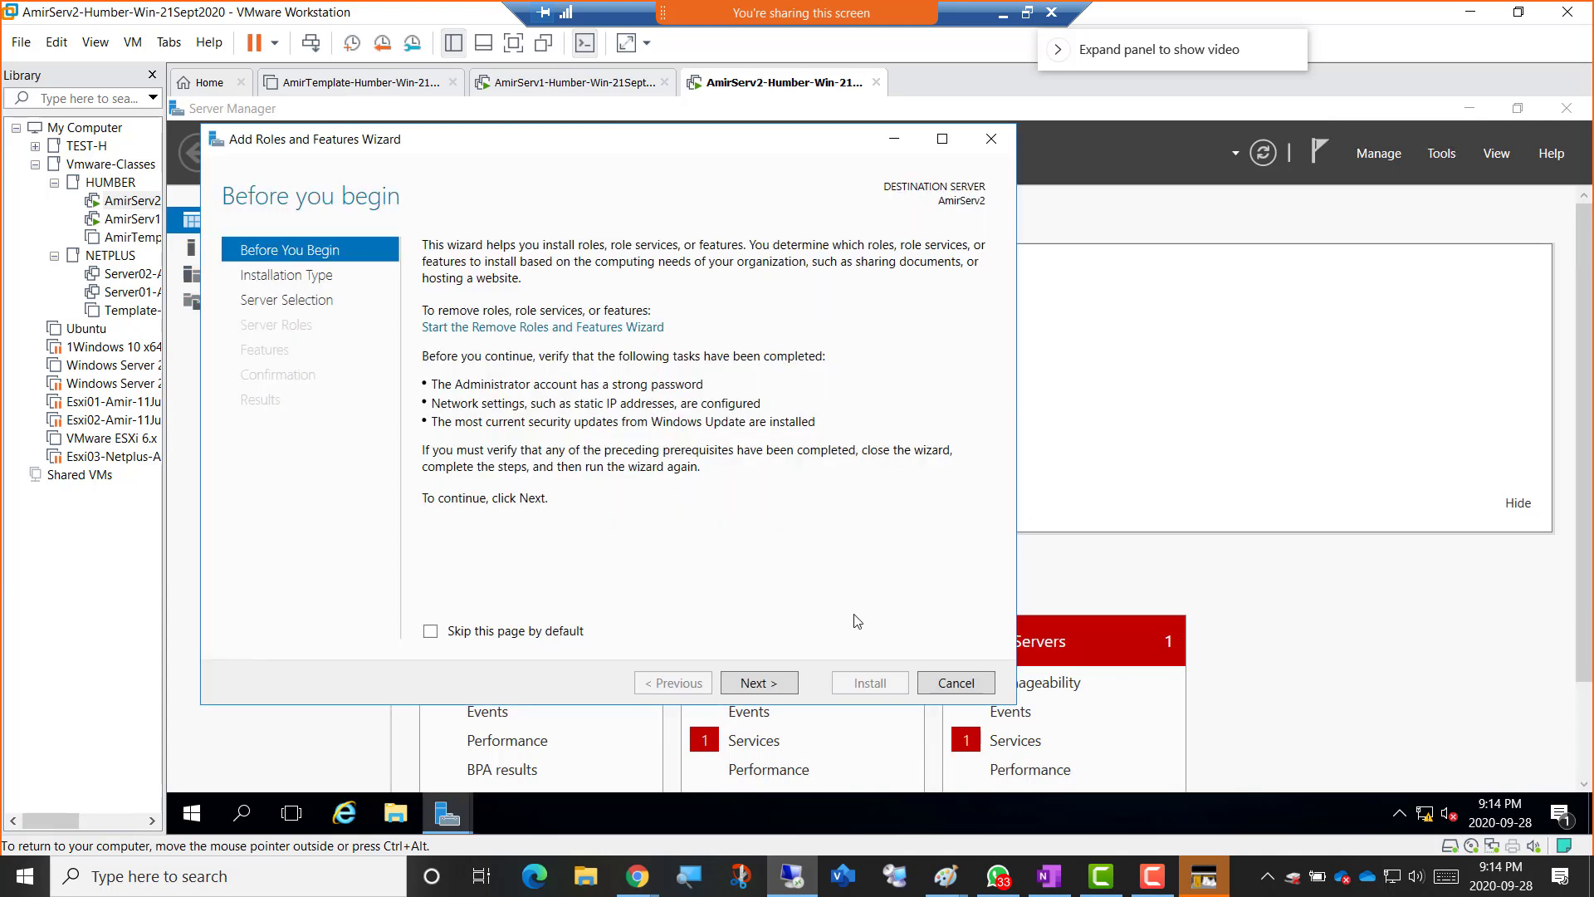
{"action": "left_click", "coordinate": [756, 689]}
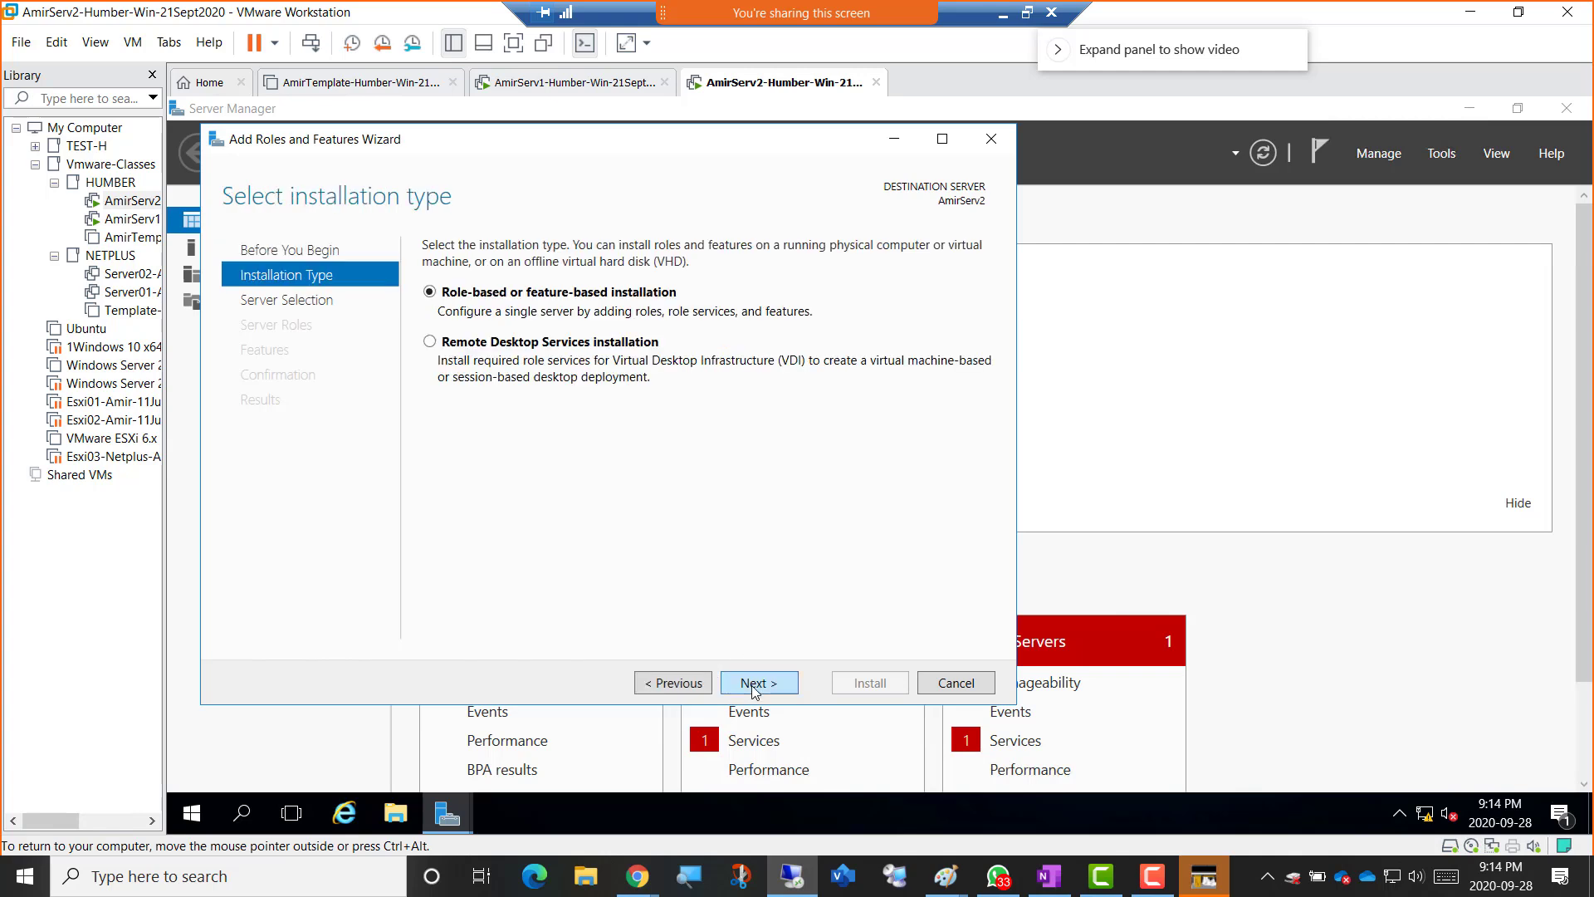
{"action": "left_click", "coordinate": [955, 683]}
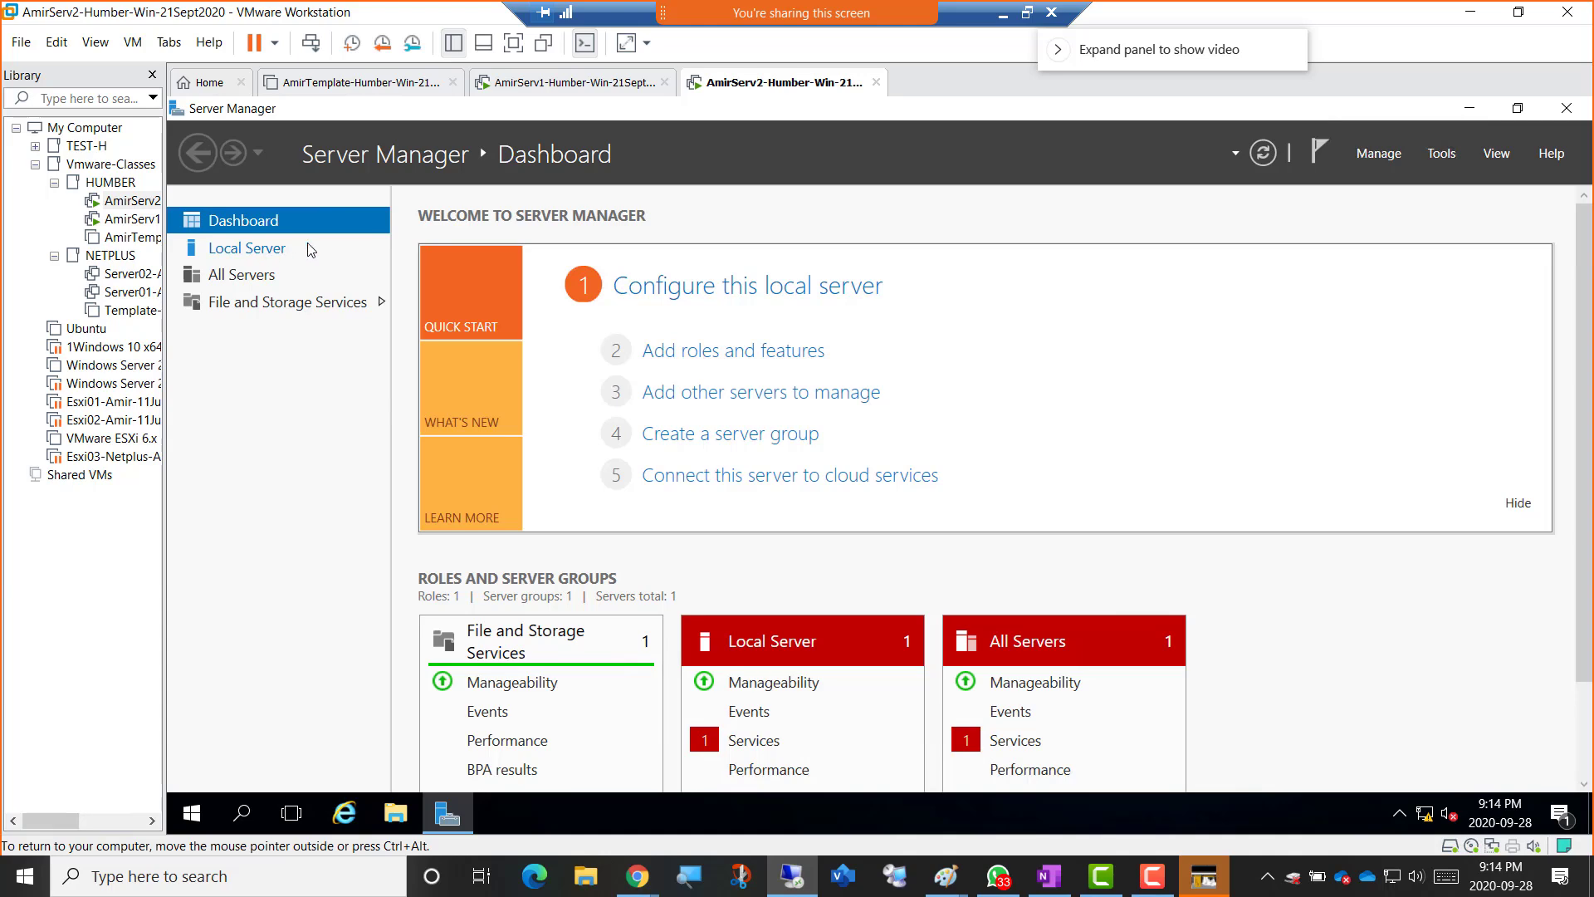
- Open AmirServ2's System Properties from the workgroup entry on the Local Server page
{"action": "left_click", "coordinate": [249, 250]}
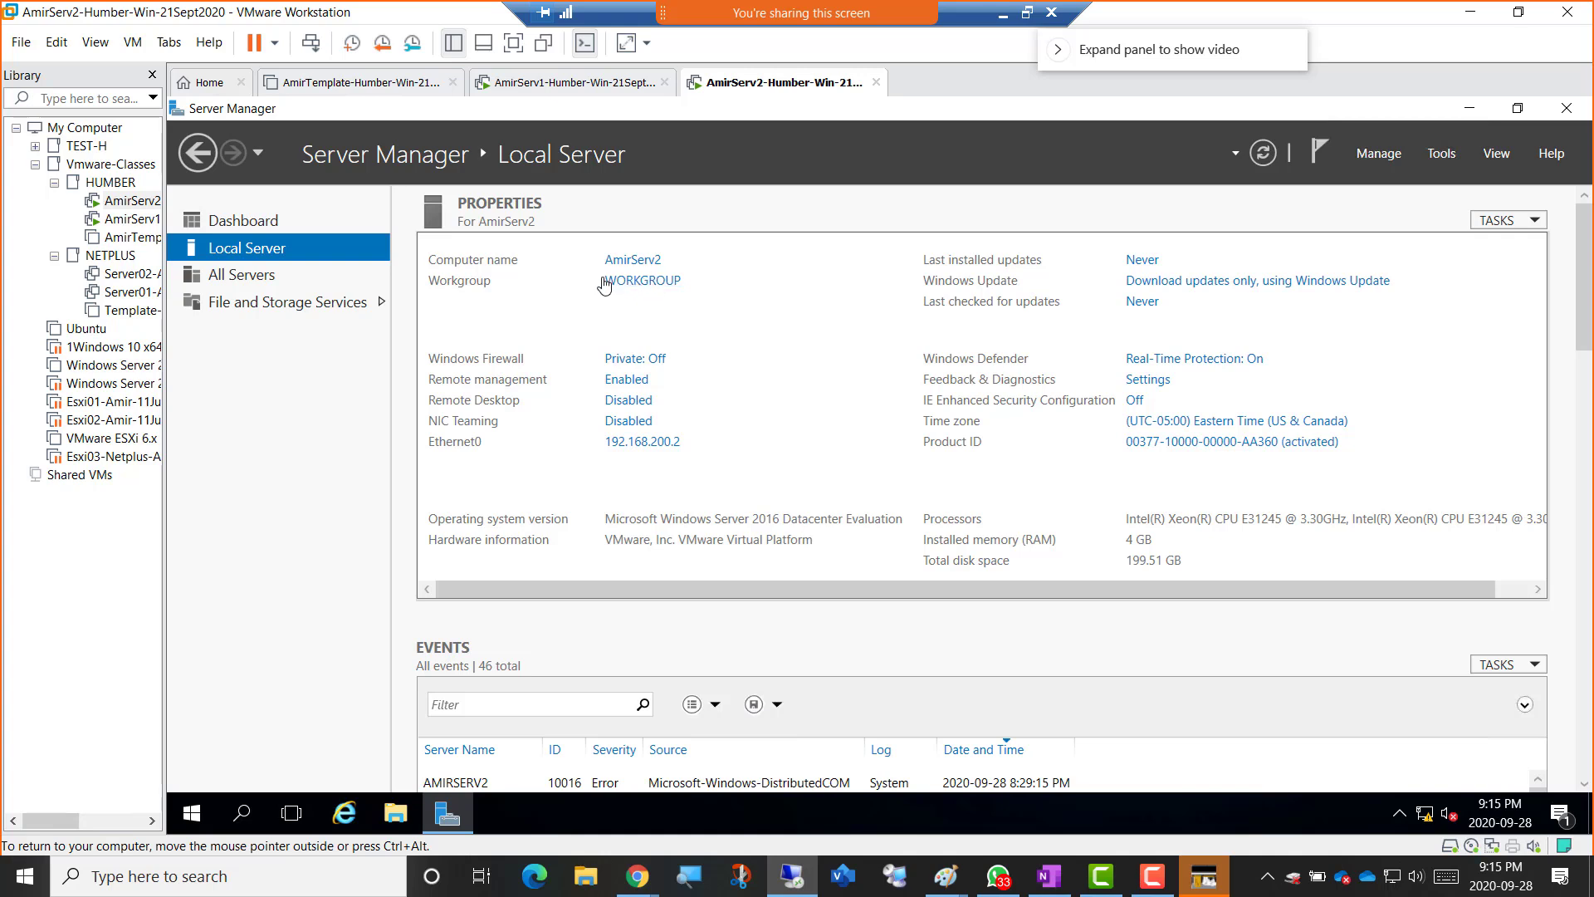
{"action": "left_click", "coordinate": [645, 285]}
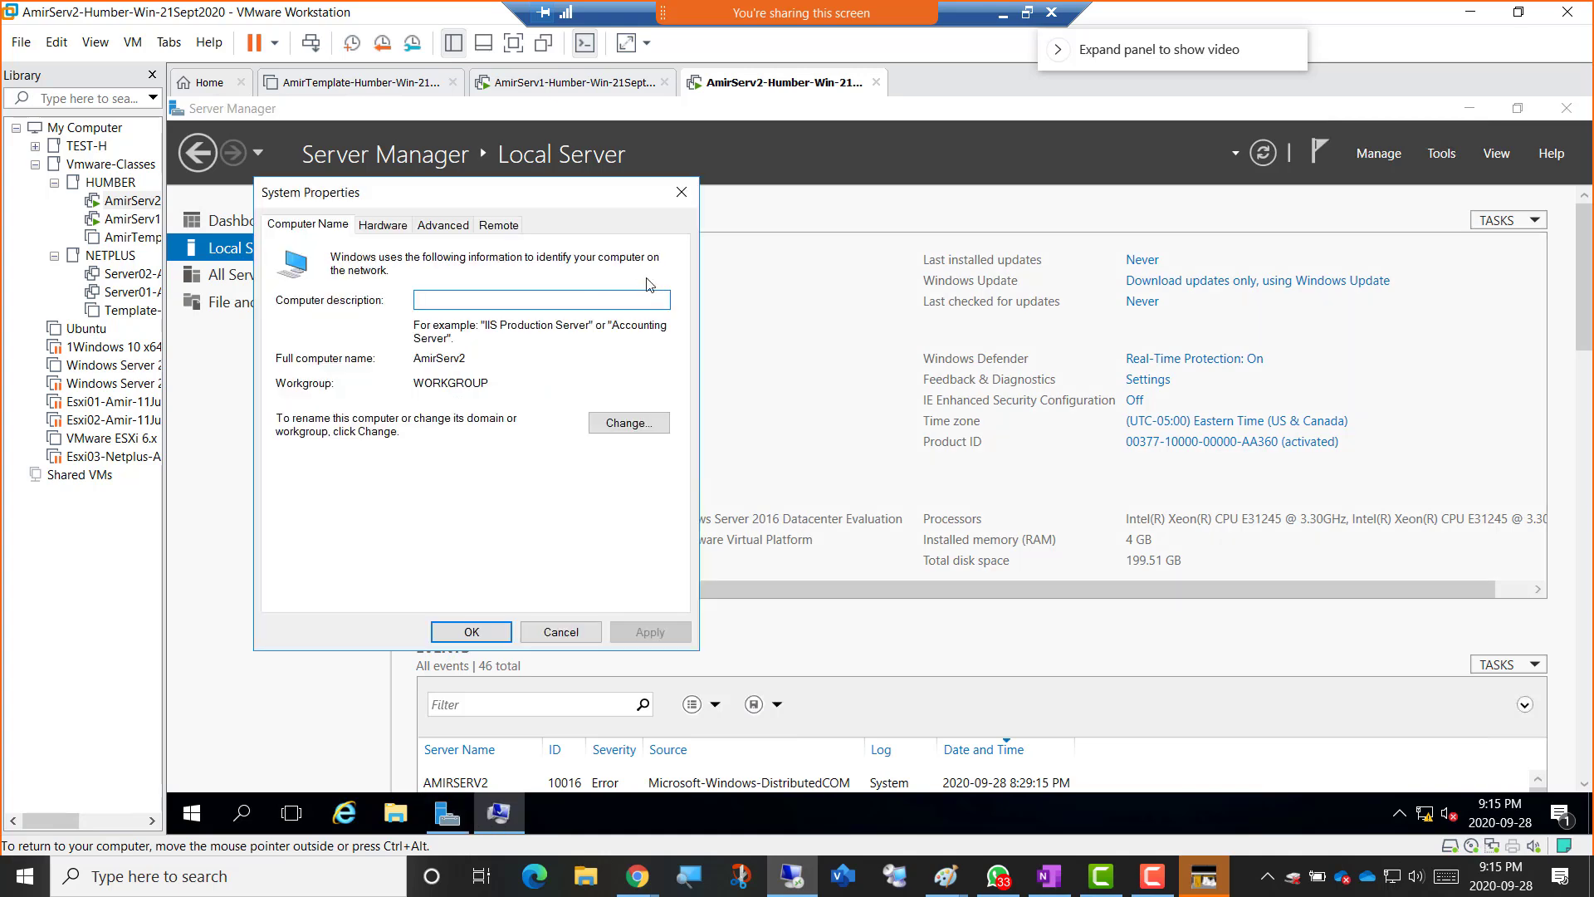
{"action": "left_click_drag", "start_coordinate": [486, 196], "coordinate": [679, 198]}
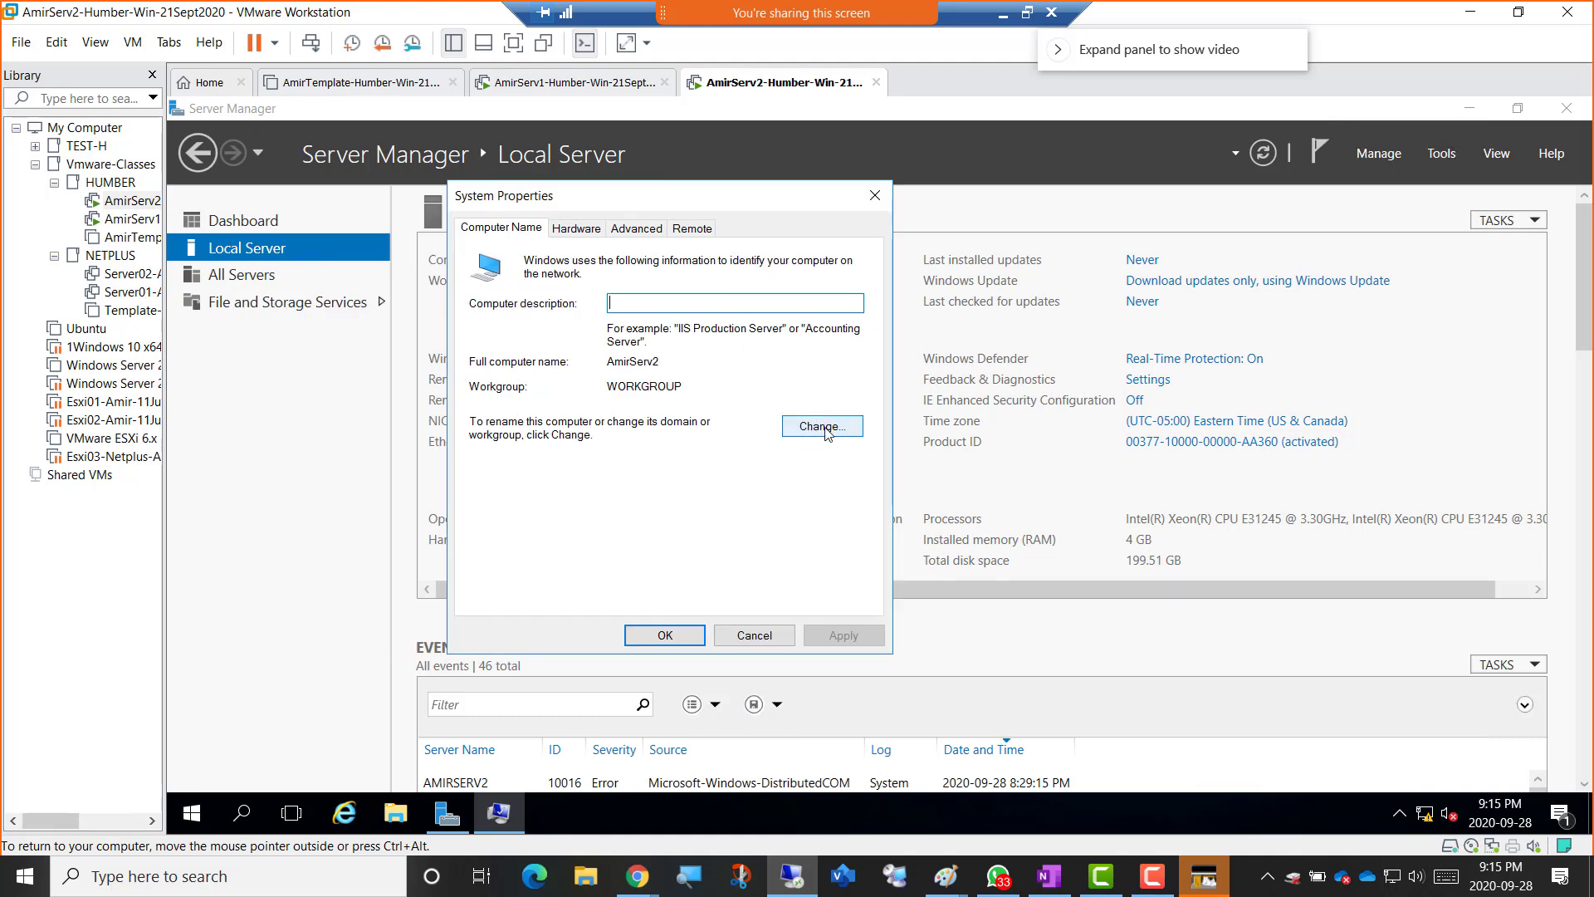
{"action": "left_click_drag", "start_coordinate": [621, 197], "coordinate": [874, 198]}
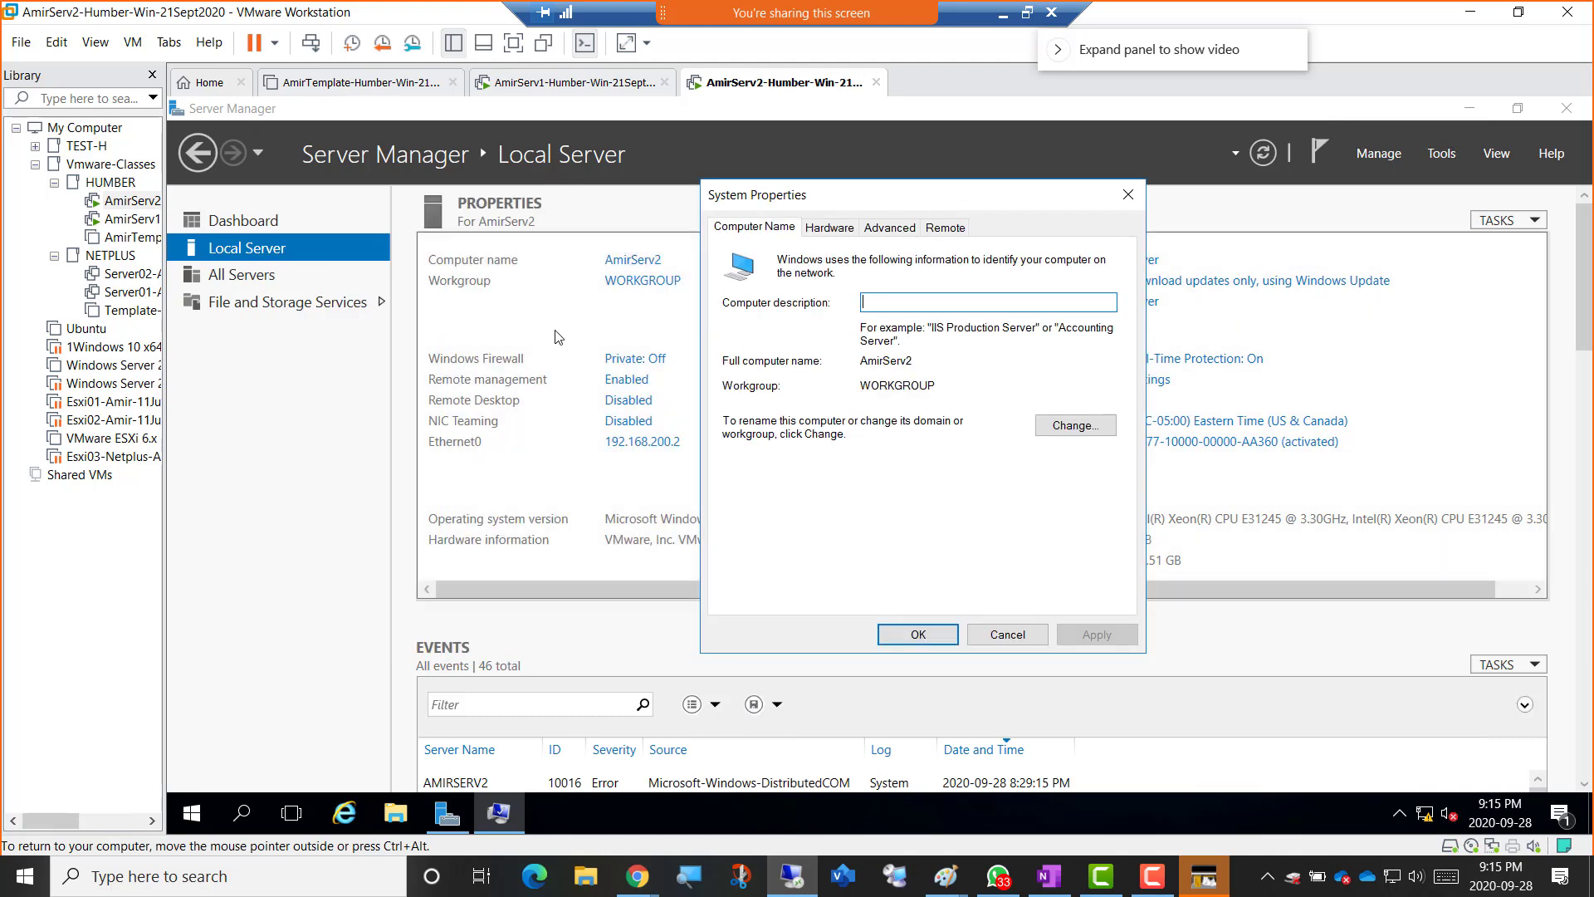
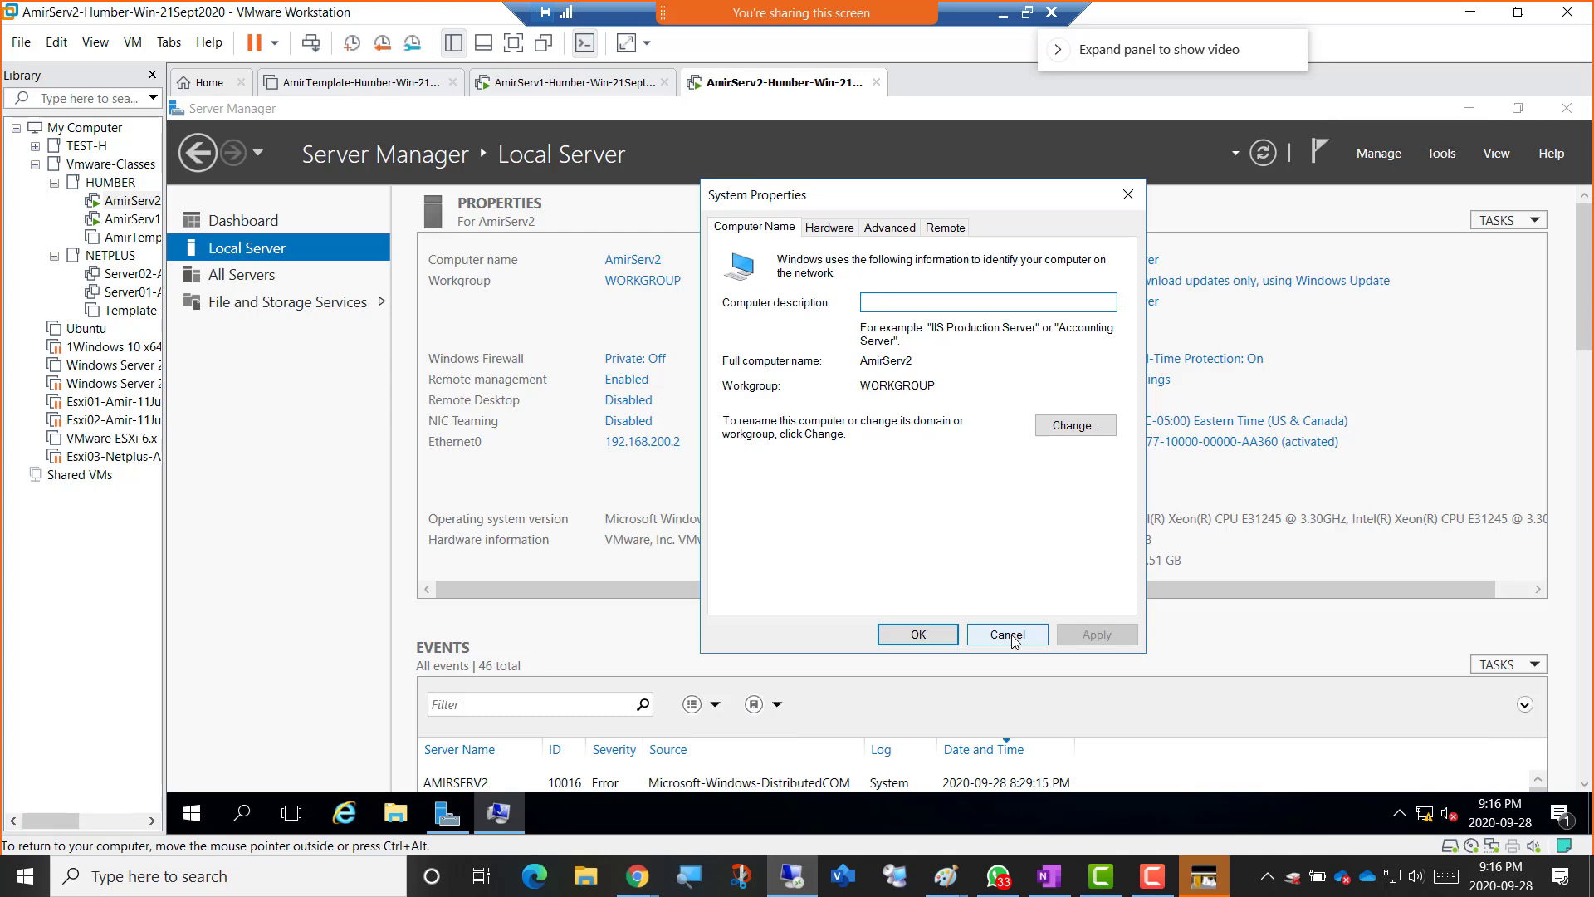
{"action": "left_click", "coordinate": [1007, 636]}
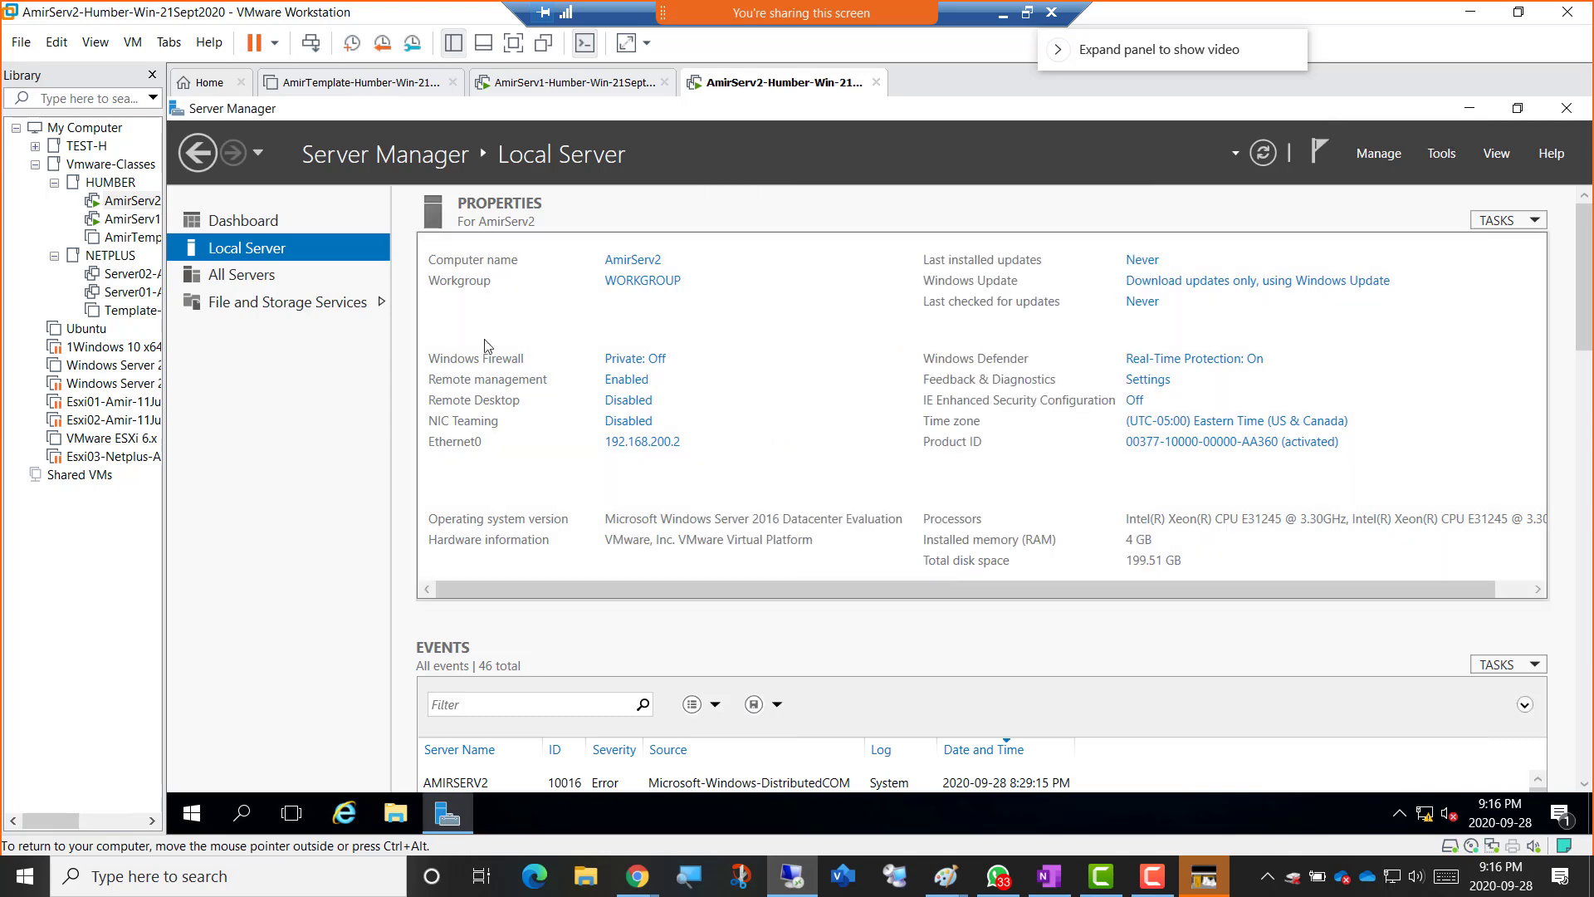
{"action": "left_click", "coordinate": [638, 282]}
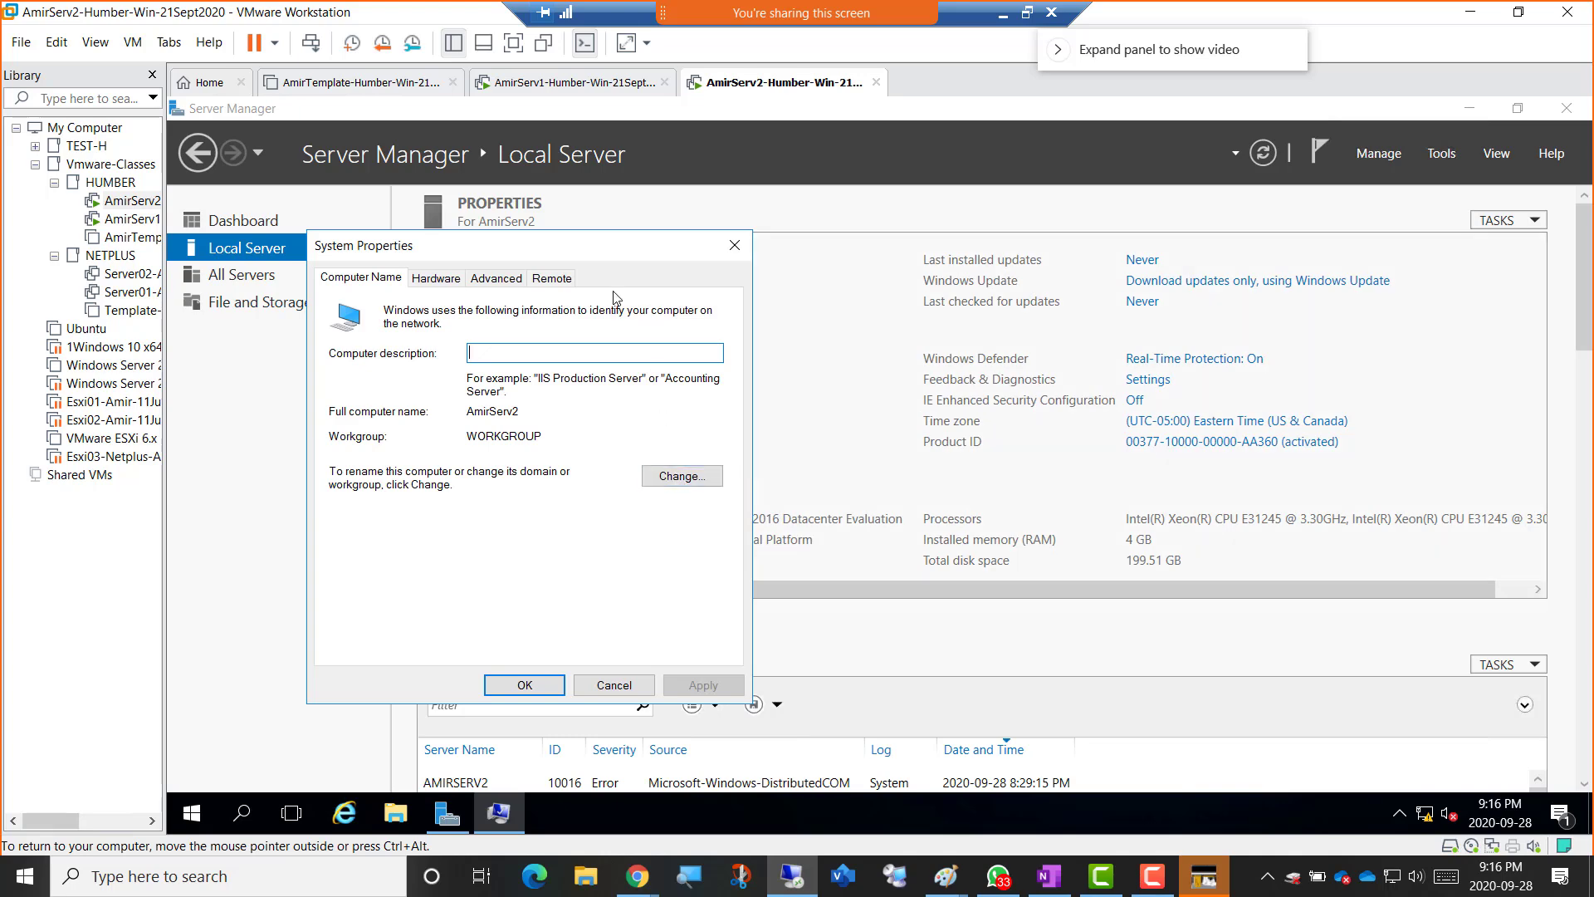
{"action": "left_click_drag", "start_coordinate": [586, 250], "coordinate": [1021, 227]}
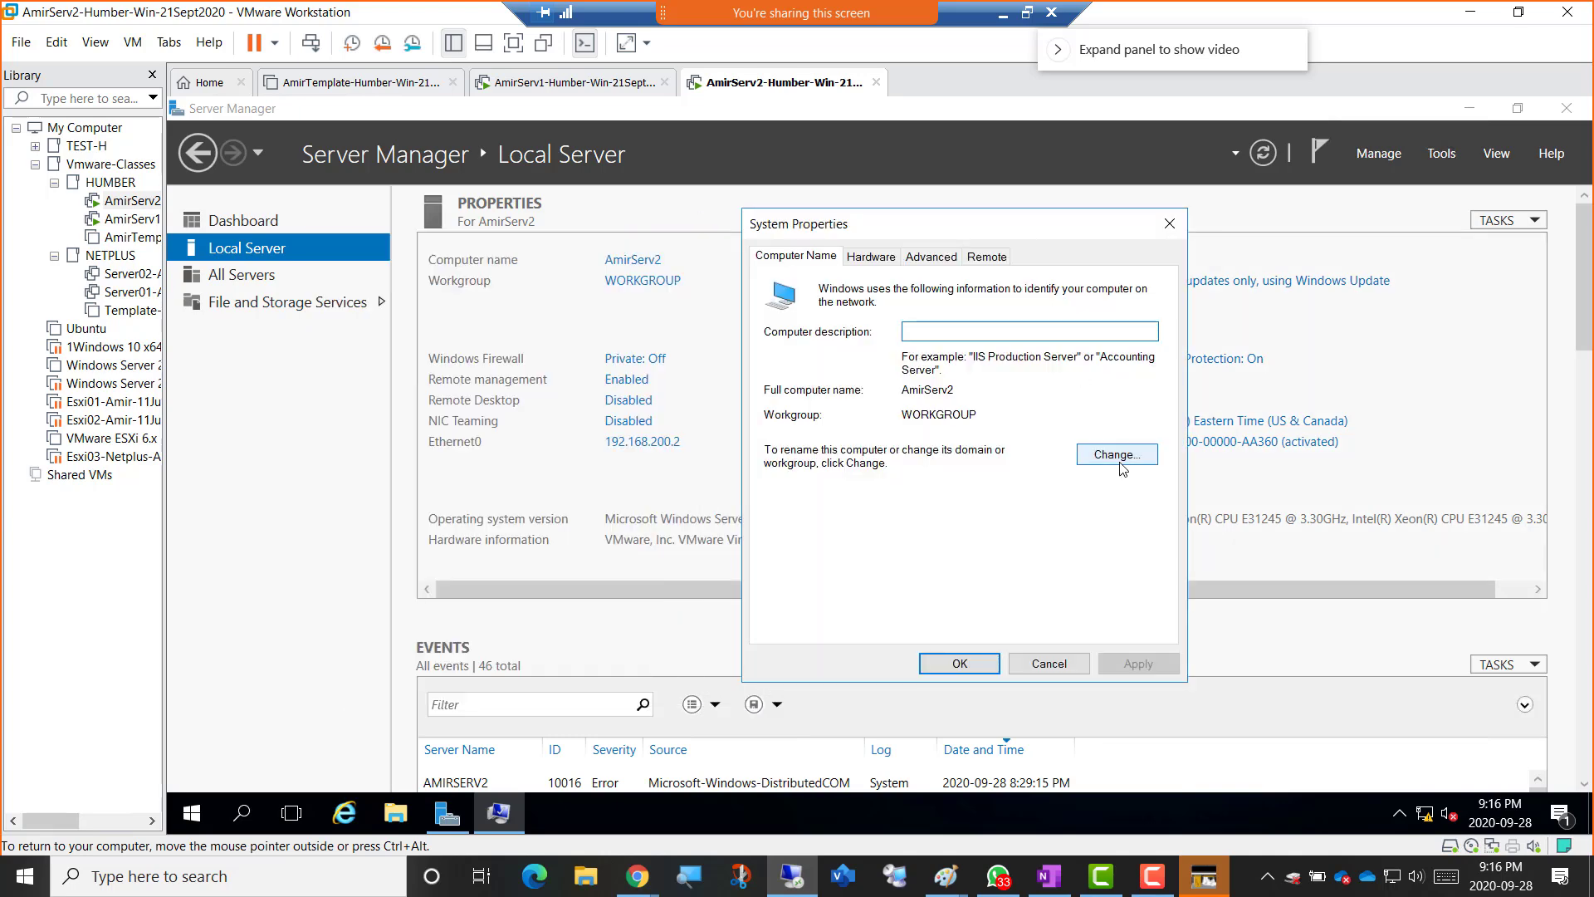
{"action": "left_click", "coordinate": [1118, 455]}
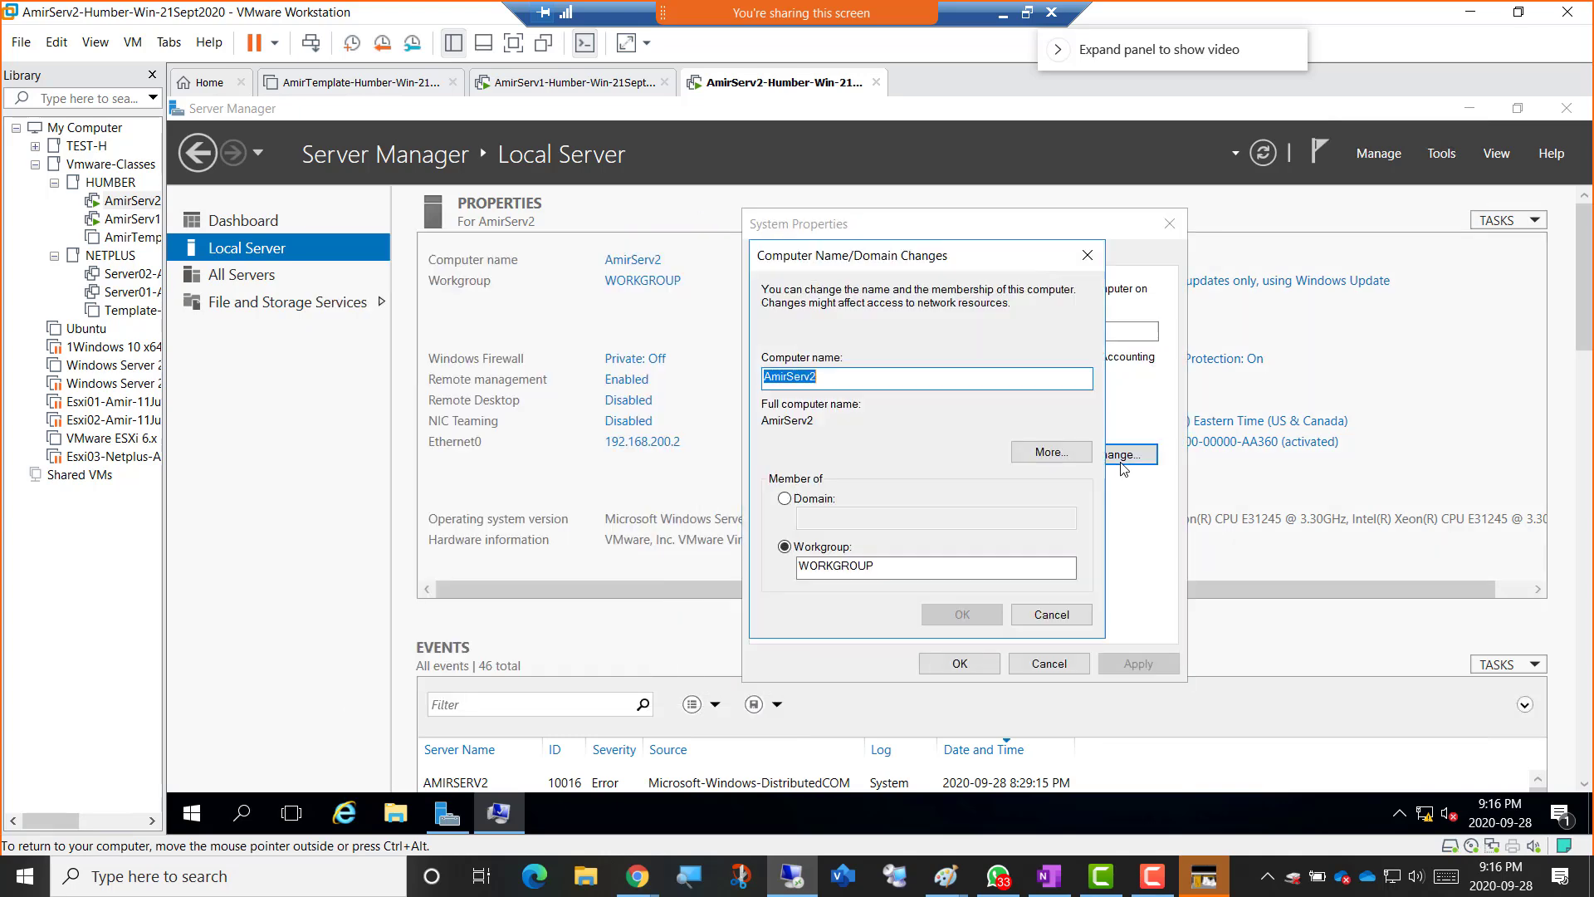
{"action": "left_click", "coordinate": [820, 501]}
{"action": "left_click", "coordinate": [839, 519]}
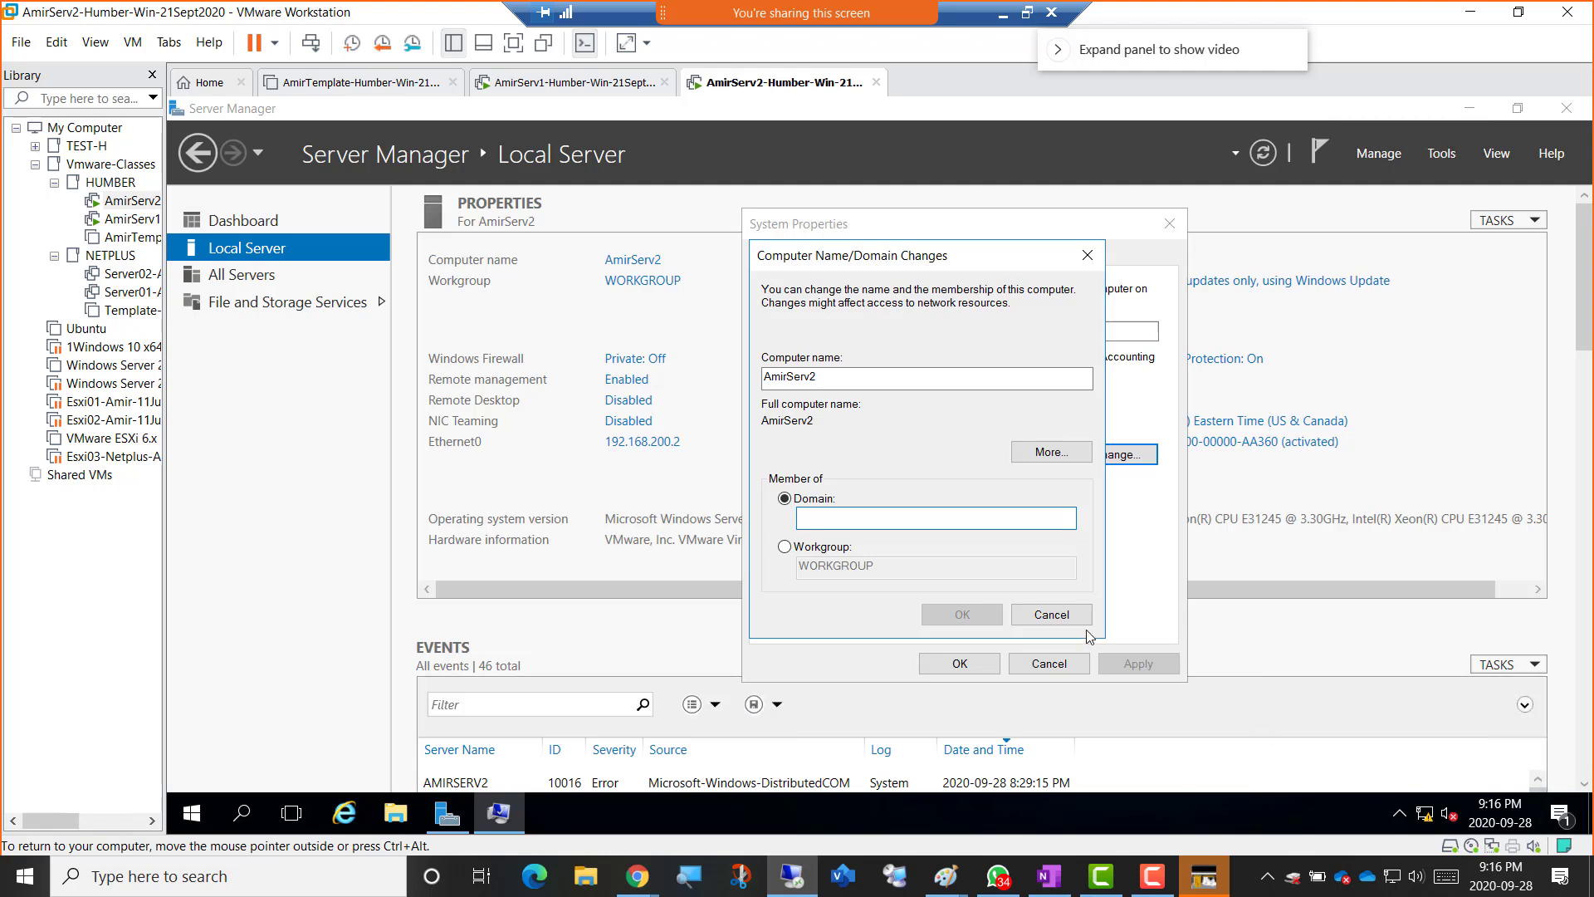
{"action": "left_click", "coordinate": [1037, 624]}
{"action": "left_click", "coordinate": [1049, 664]}
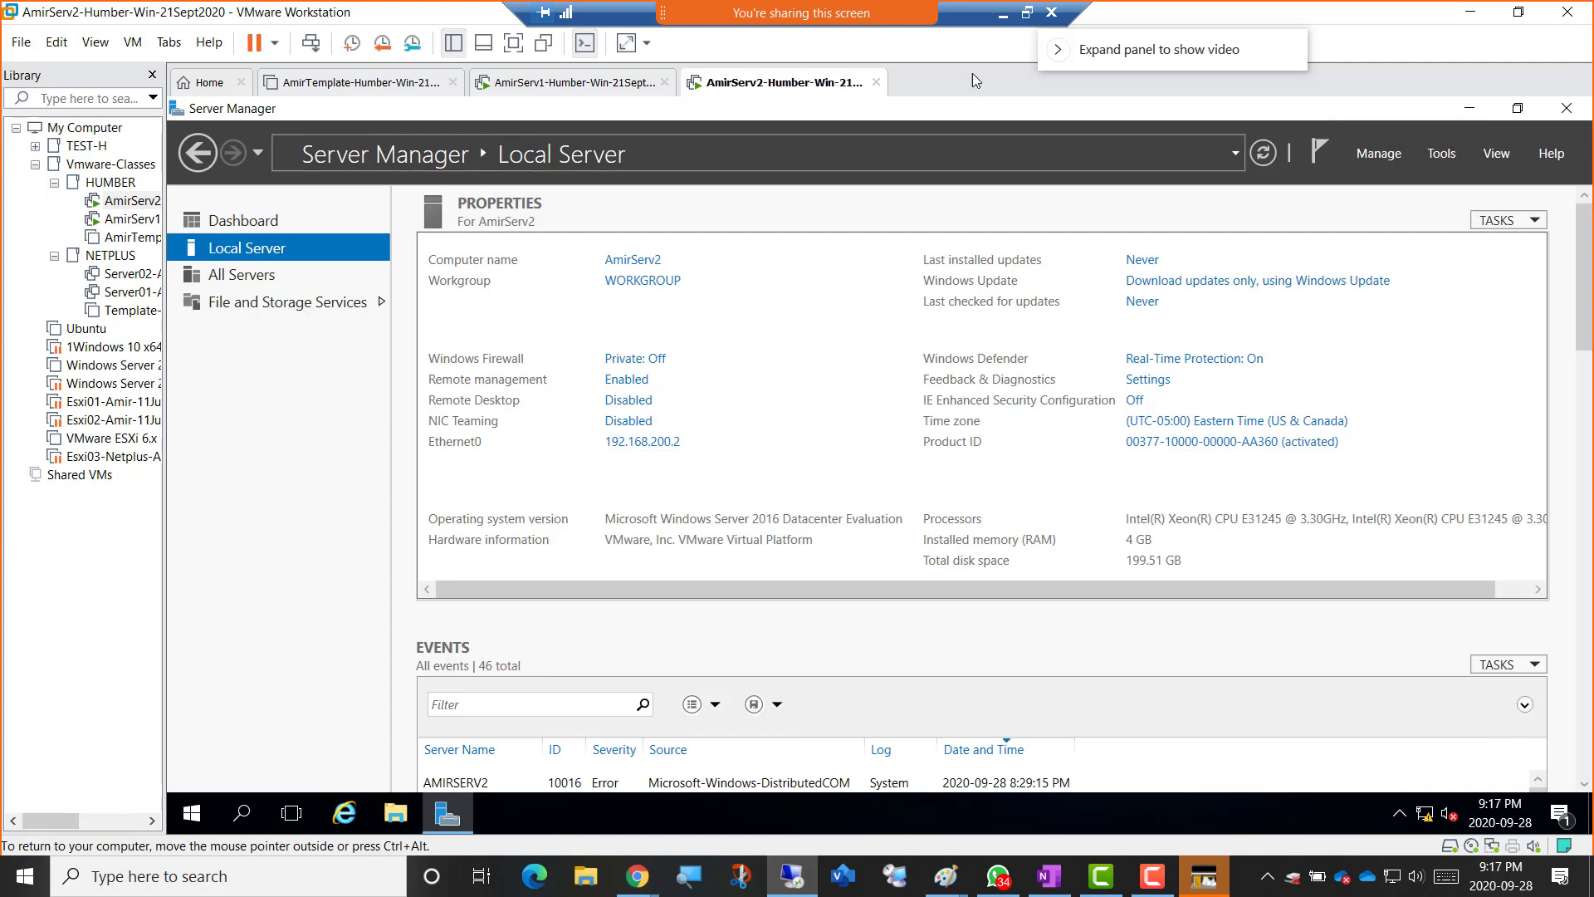
- Switch to the Paint diagram and, with the Pencil, add a check mark and a loop arrow circling AmirServ01's ActiveDirectory, DNS and DHCP roles
{"action": "left_click", "coordinate": [1004, 14]}
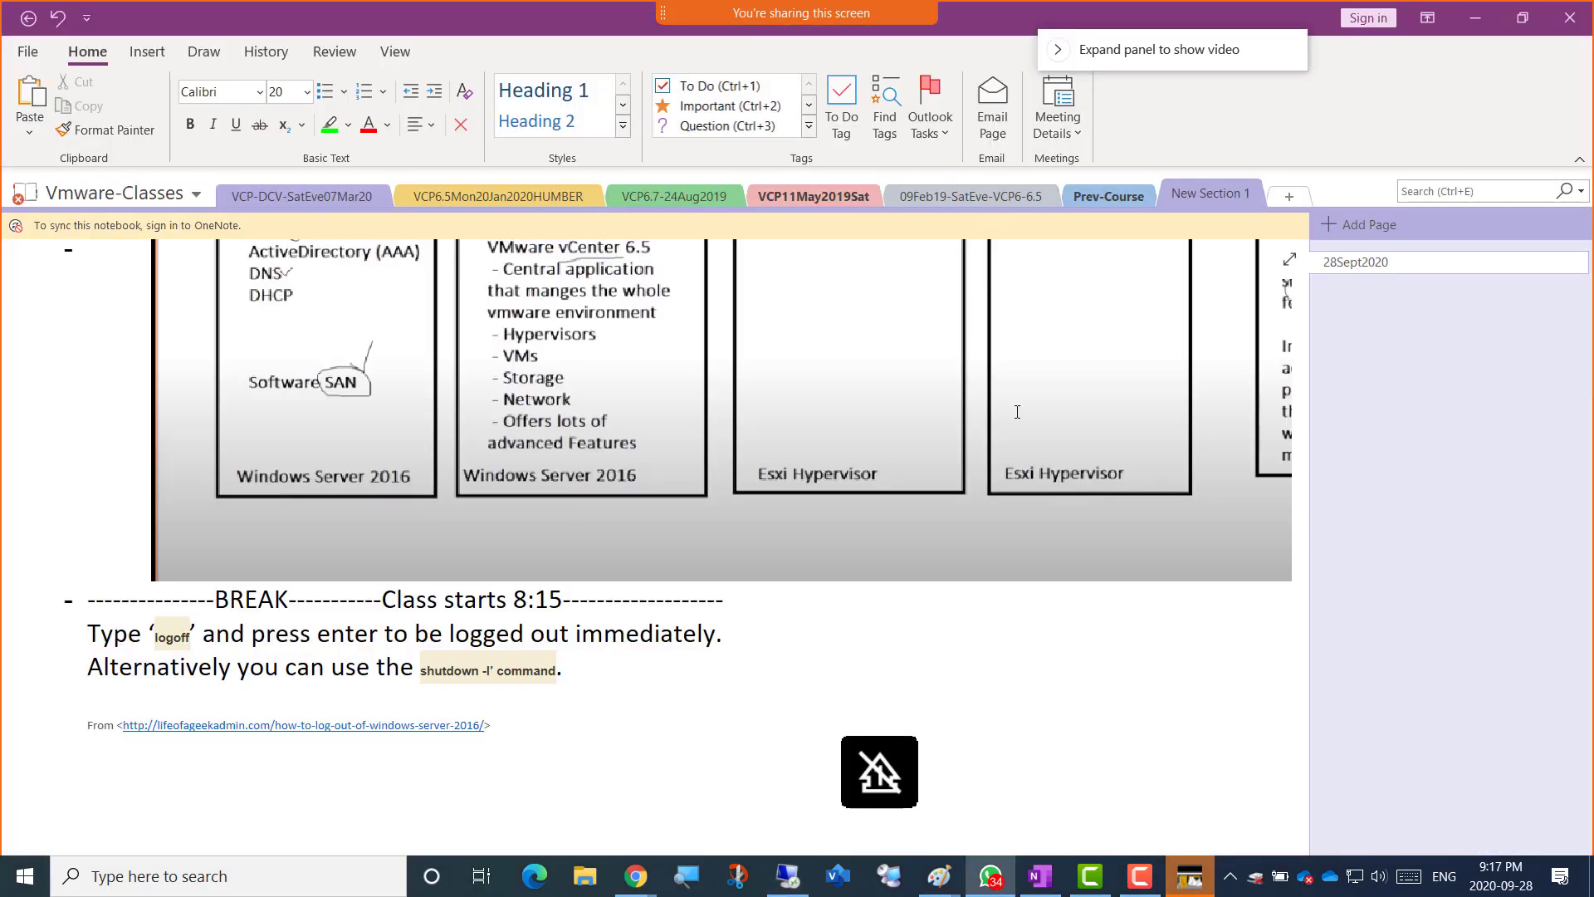
{"action": "left_click", "coordinate": [1469, 18]}
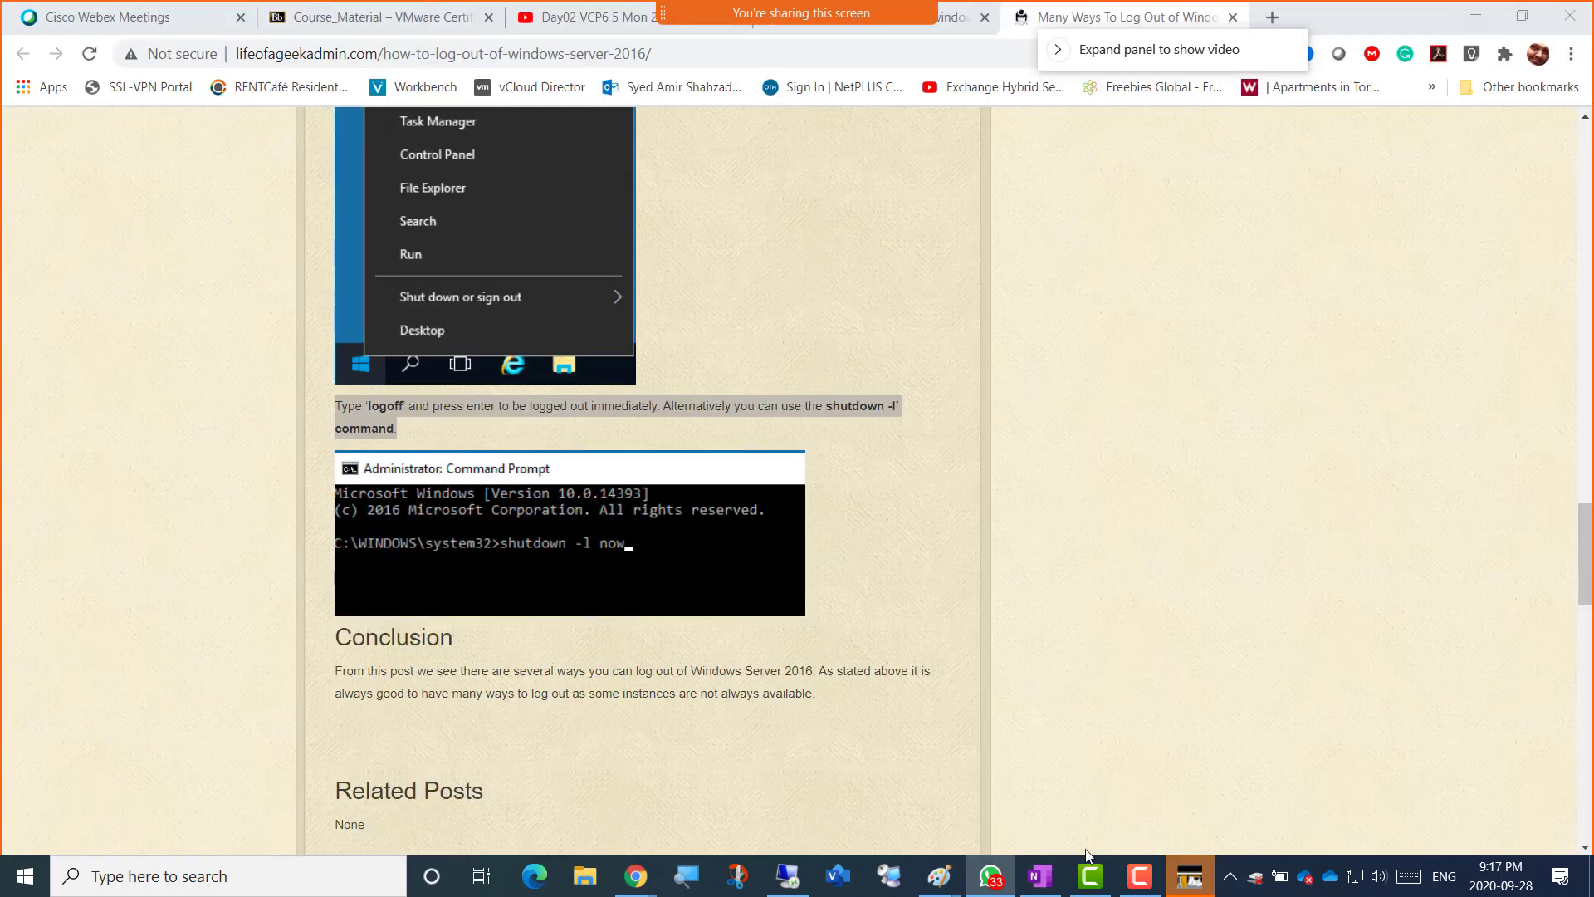
{"action": "mouse_move", "coordinate": [938, 876]}
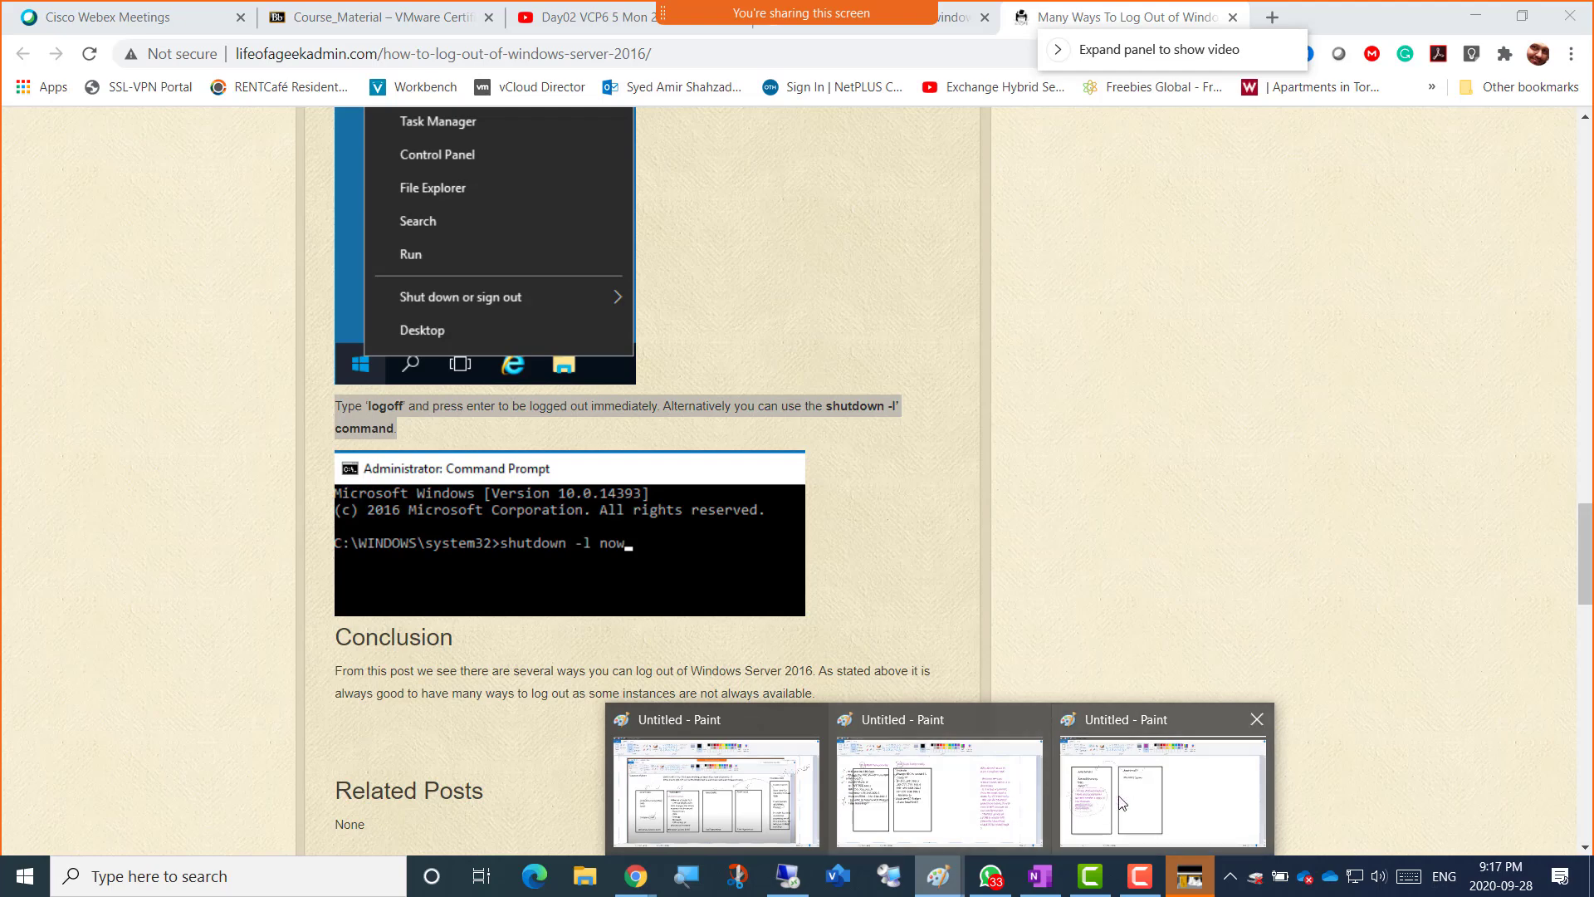
{"action": "left_click", "coordinate": [1122, 803]}
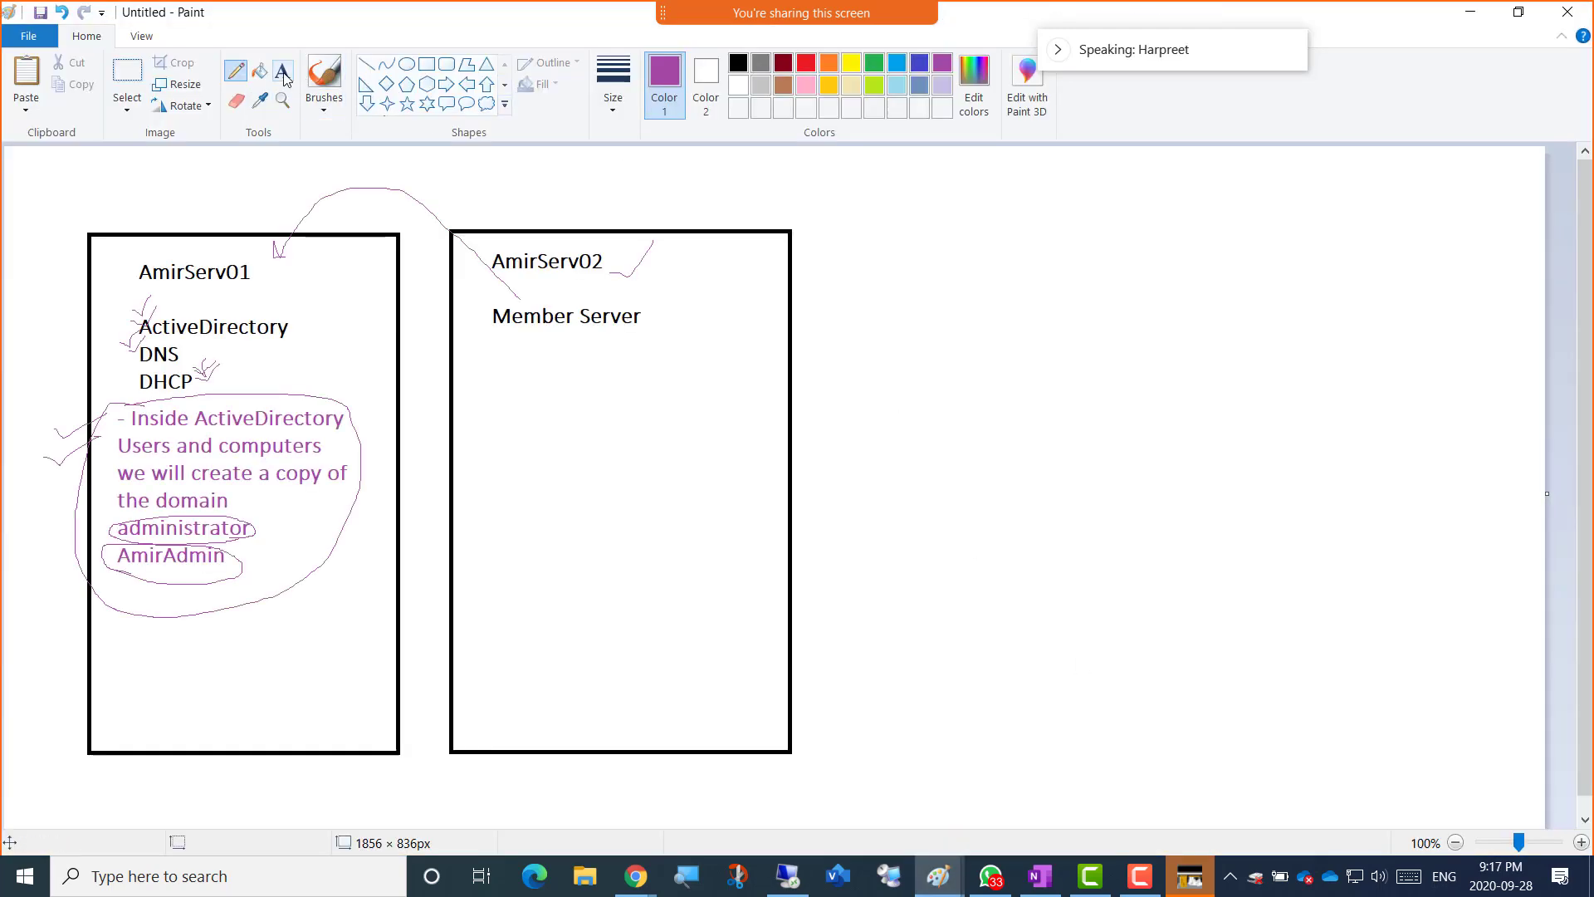
{"action": "left_click", "coordinate": [283, 73]}
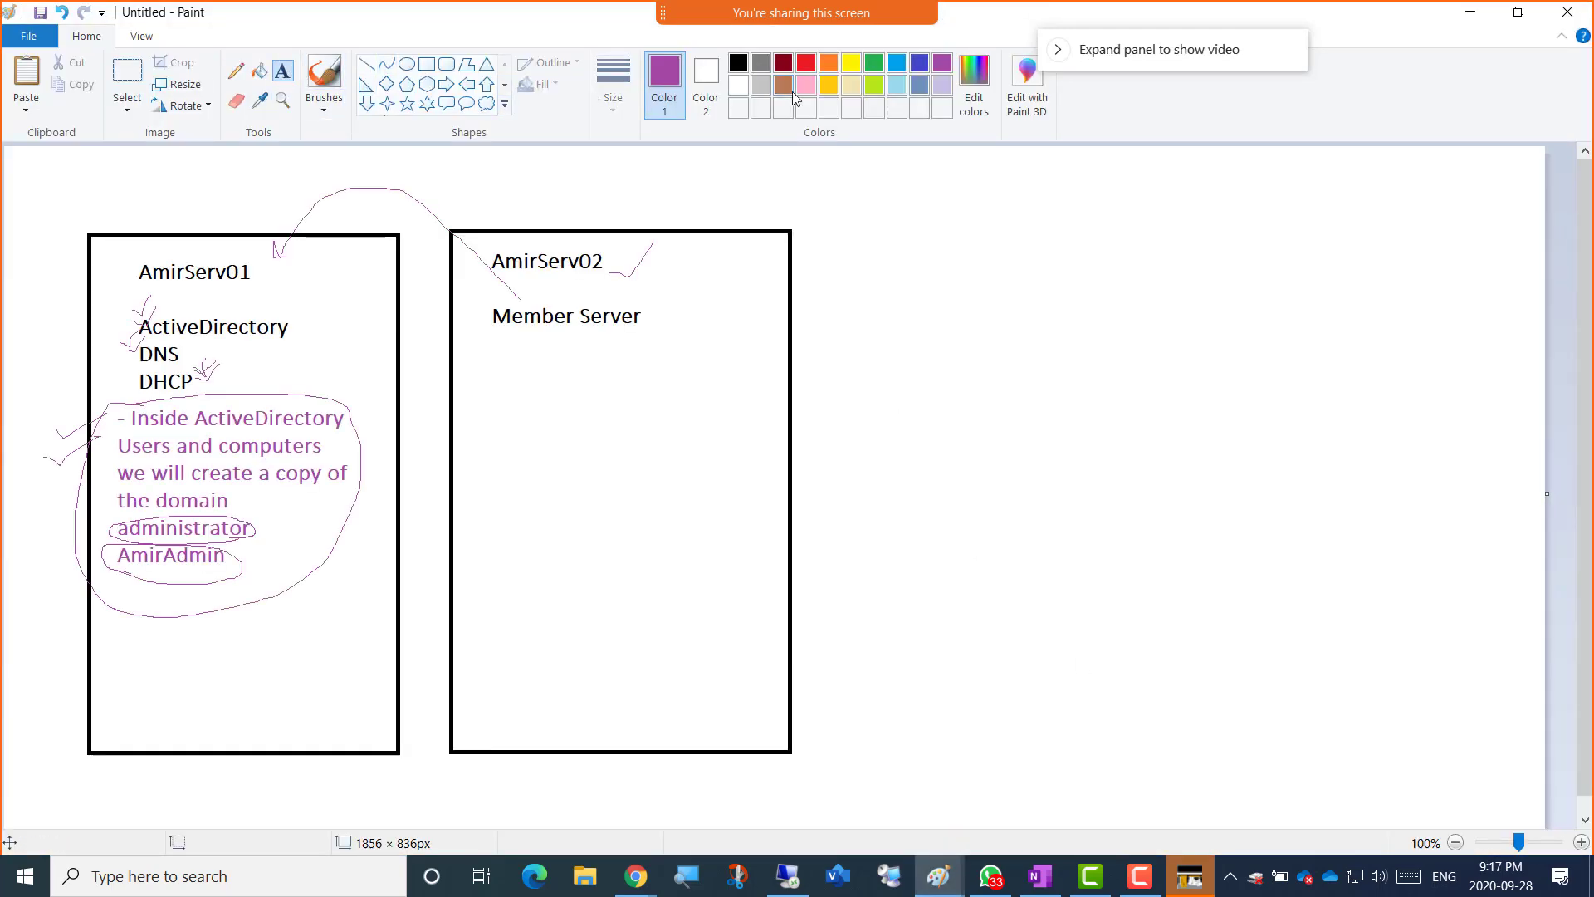
{"action": "left_click", "coordinate": [236, 72]}
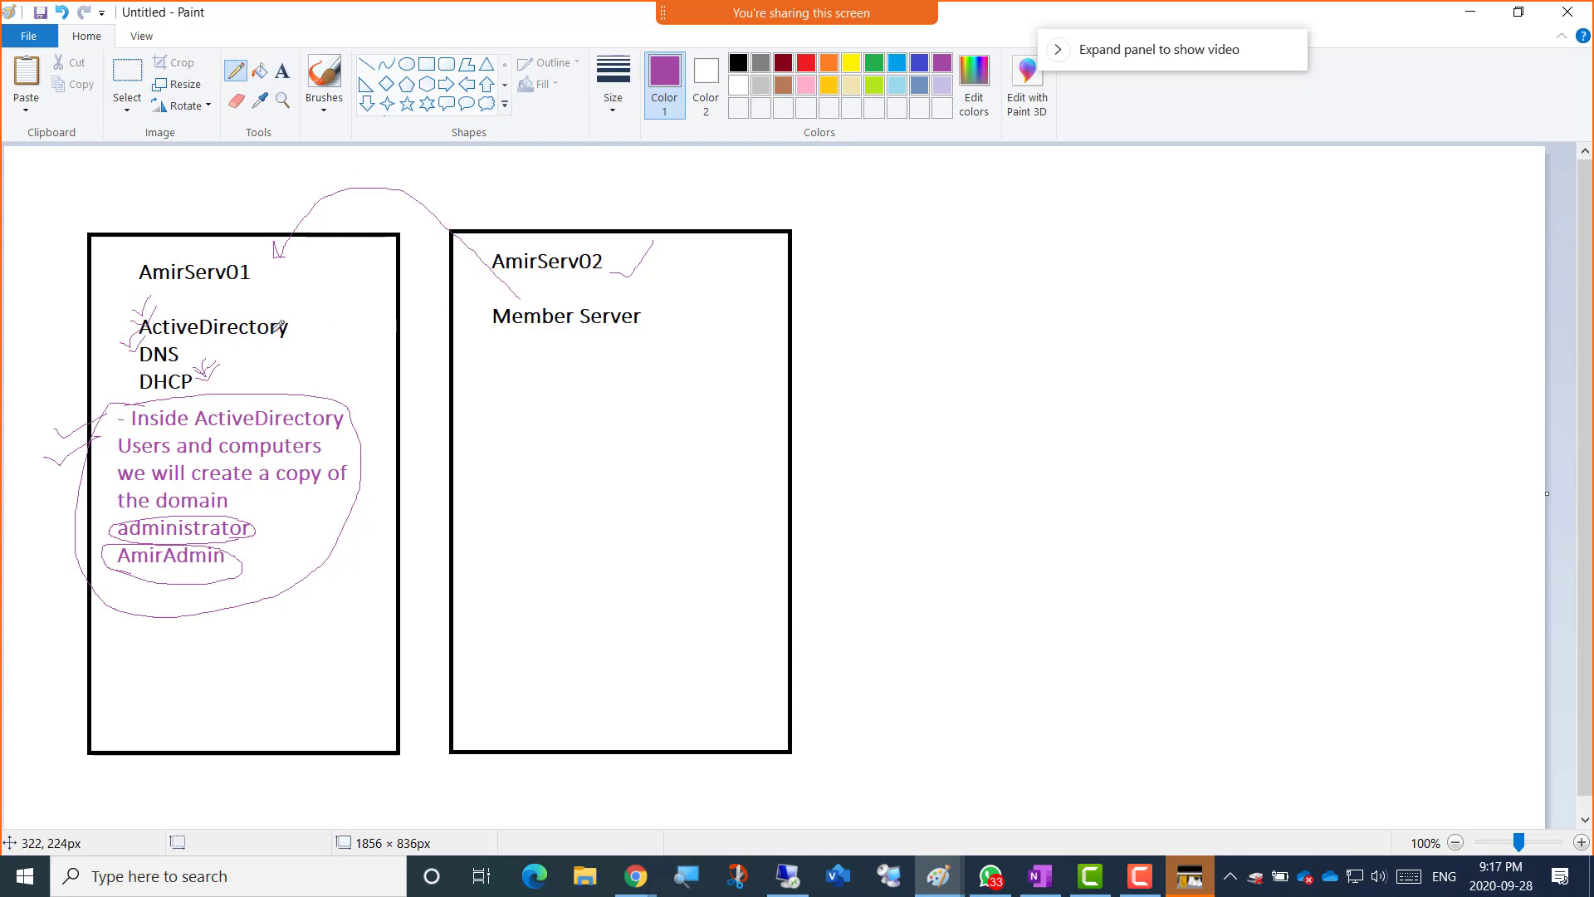
{"action": "mouse_move", "coordinate": [274, 316]}
{"action": "left_mouse_down"}
{"action": "mouse_move", "coordinate": [151, 297]}
{"action": "mouse_move", "coordinate": [131, 357]}
{"action": "mouse_move", "coordinate": [258, 384]}
{"action": "mouse_move", "coordinate": [276, 309]}
{"action": "left_mouse_up"}
{"action": "mouse_move", "coordinate": [92, 330]}
{"action": "left_mouse_down"}
{"action": "mouse_move", "coordinate": [35, 241]}
{"action": "mouse_move", "coordinate": [195, 185]}
{"action": "mouse_move", "coordinate": [202, 227]}
{"action": "mouse_move", "coordinate": [213, 217]}
{"action": "left_mouse_up"}
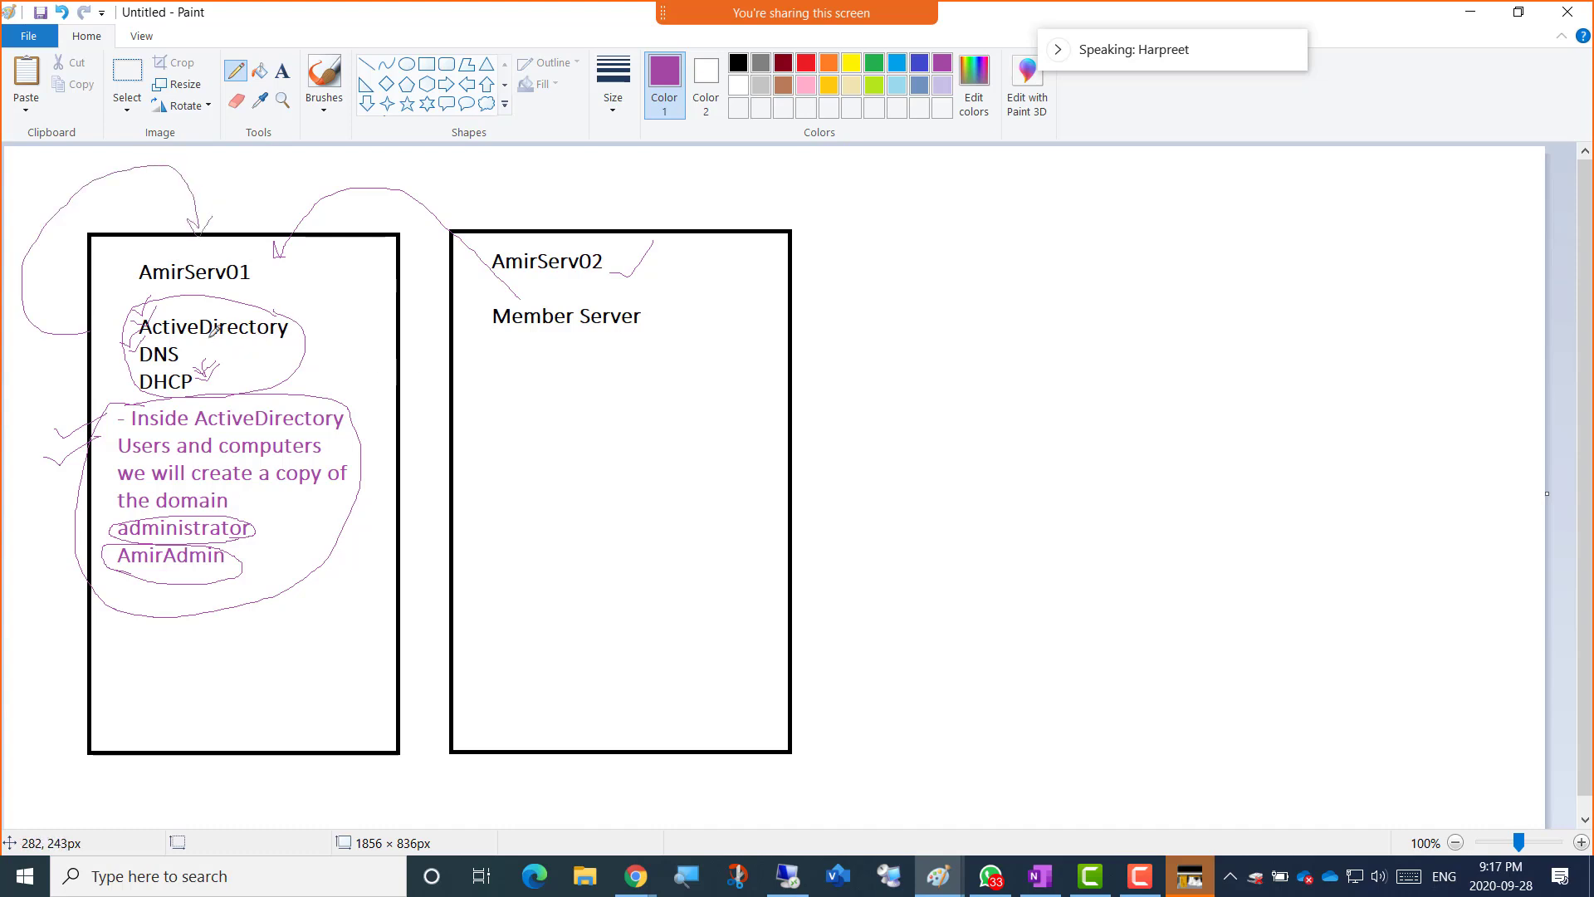
- Draw a large X across the AmirServ02 box in the diagram
{"action": "left_click_drag", "start_coordinate": [474, 219], "coordinate": [793, 486]}
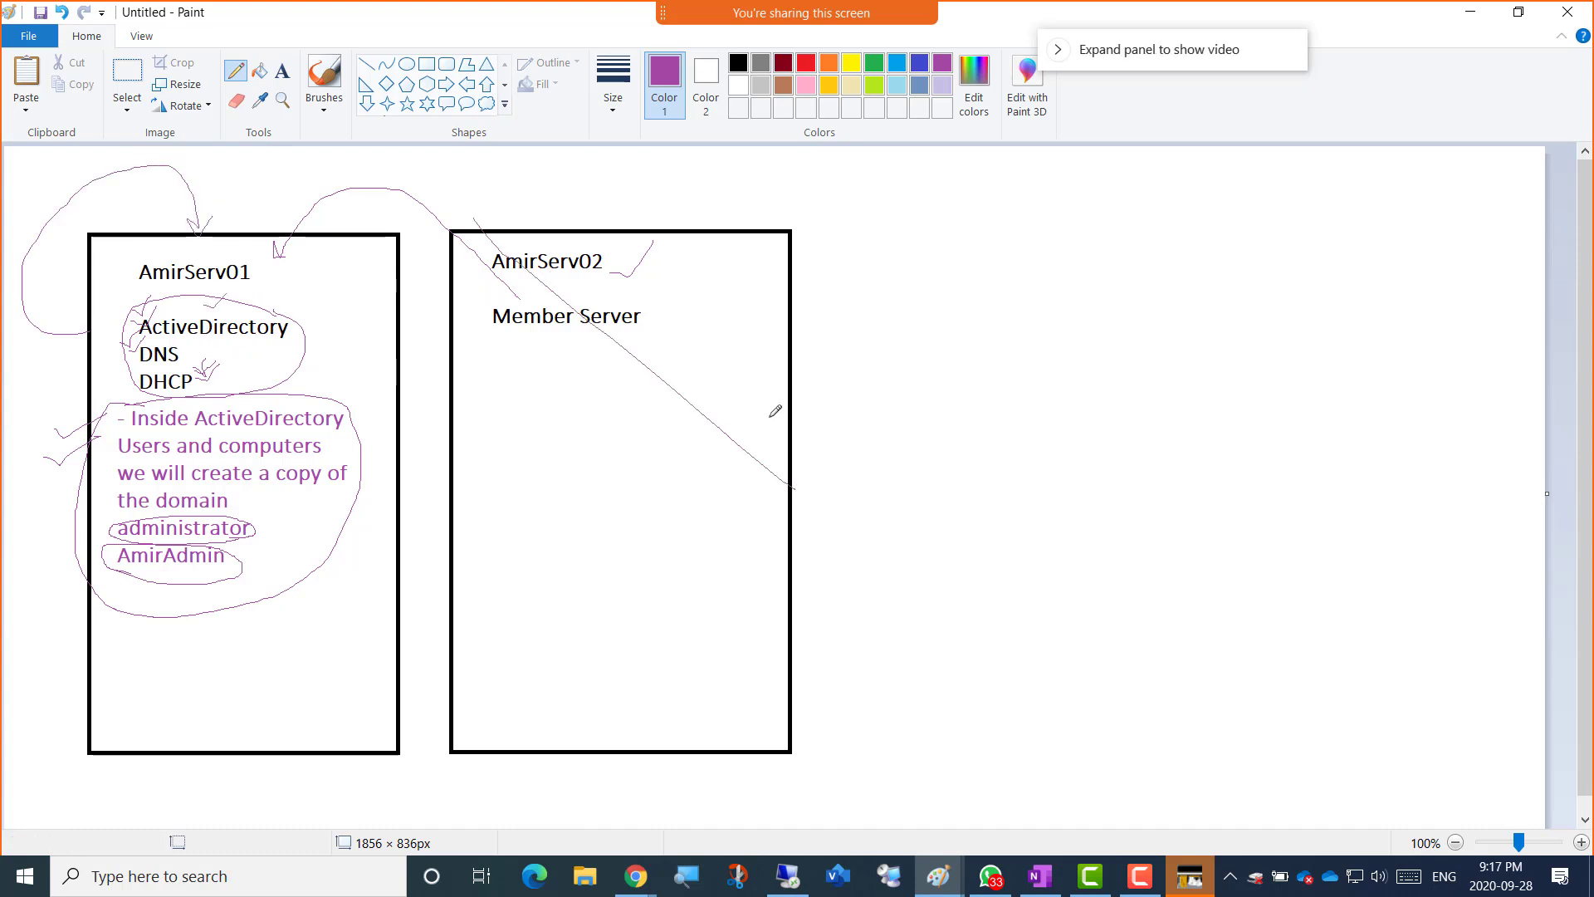
{"action": "left_click_drag", "start_coordinate": [691, 218], "coordinate": [400, 448]}
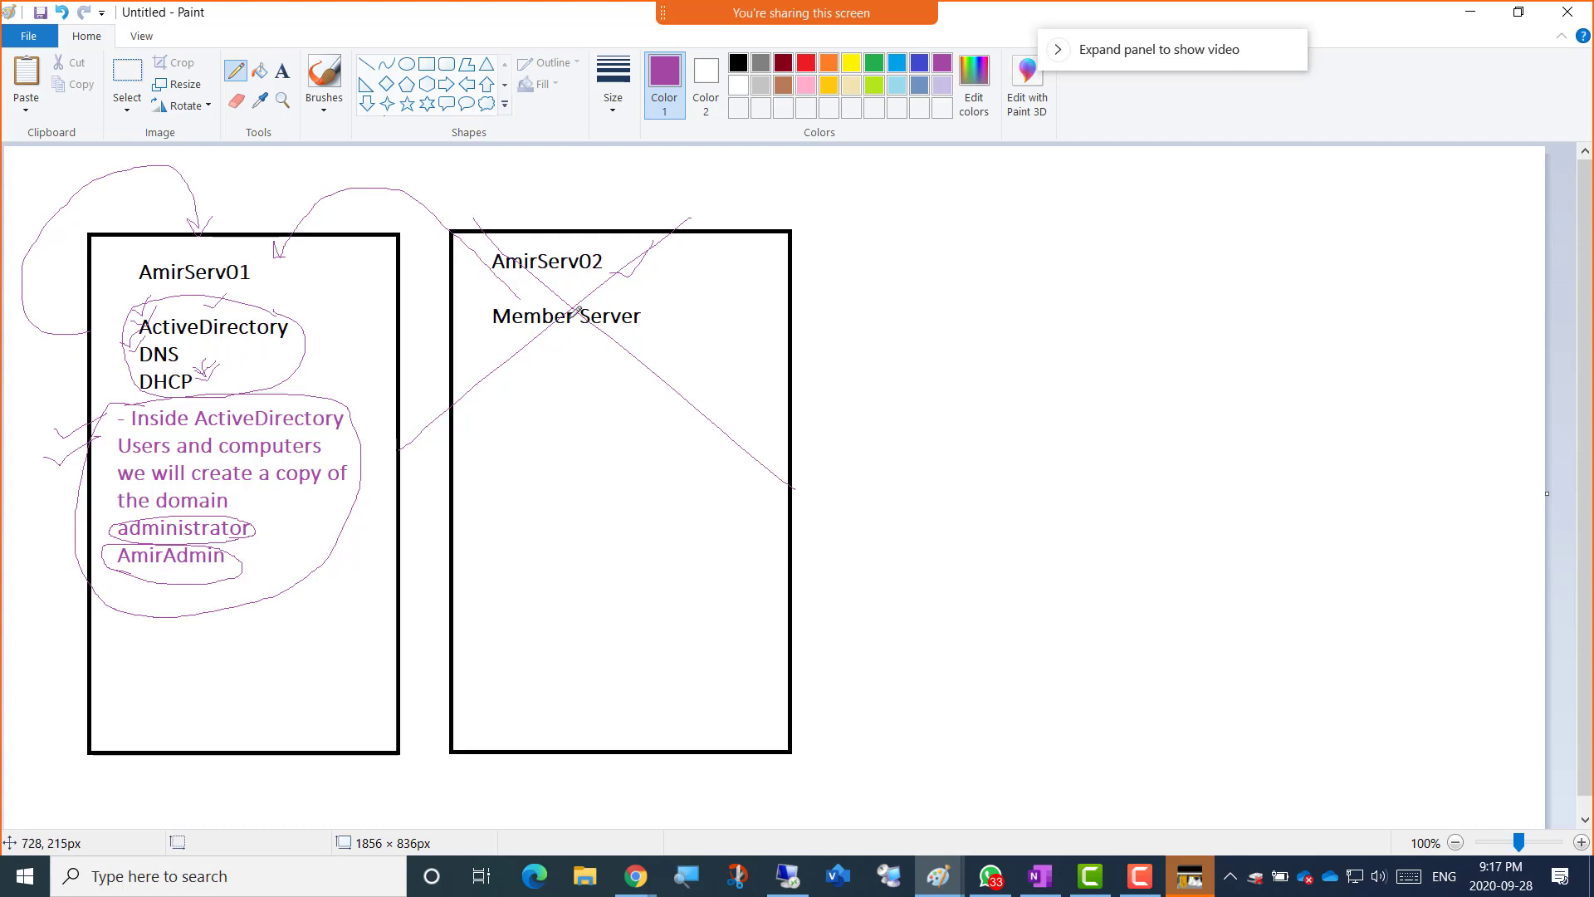
- Handwrite "must not" beside the crossed-out AmirServ02 box, then minimize Paint
{"action": "left_click_drag", "start_coordinate": [535, 274], "coordinate": [660, 369]}
{"action": "left_click_drag", "start_coordinate": [651, 236], "coordinate": [547, 393]}
{"action": "mouse_move", "coordinate": [550, 450]}
{"action": "left_mouse_down"}
{"action": "mouse_move", "coordinate": [598, 441]}
{"action": "mouse_move", "coordinate": [635, 407]}
{"action": "mouse_move", "coordinate": [660, 430]}
{"action": "left_mouse_up"}
{"action": "mouse_move", "coordinate": [616, 363]}
{"action": "left_mouse_down"}
{"action": "mouse_move", "coordinate": [673, 425]}
{"action": "mouse_move", "coordinate": [701, 354]}
{"action": "mouse_move", "coordinate": [797, 375]}
{"action": "left_mouse_up"}
{"action": "left_click_drag", "start_coordinate": [757, 308], "coordinate": [775, 331]}
{"action": "mouse_move", "coordinate": [795, 331]}
{"action": "left_mouse_down"}
{"action": "mouse_move", "coordinate": [822, 356]}
{"action": "mouse_move", "coordinate": [834, 337]}
{"action": "left_mouse_up"}
{"action": "mouse_move", "coordinate": [819, 283]}
{"action": "left_mouse_down"}
{"action": "mouse_move", "coordinate": [870, 341]}
{"action": "mouse_move", "coordinate": [833, 330]}
{"action": "left_mouse_up"}
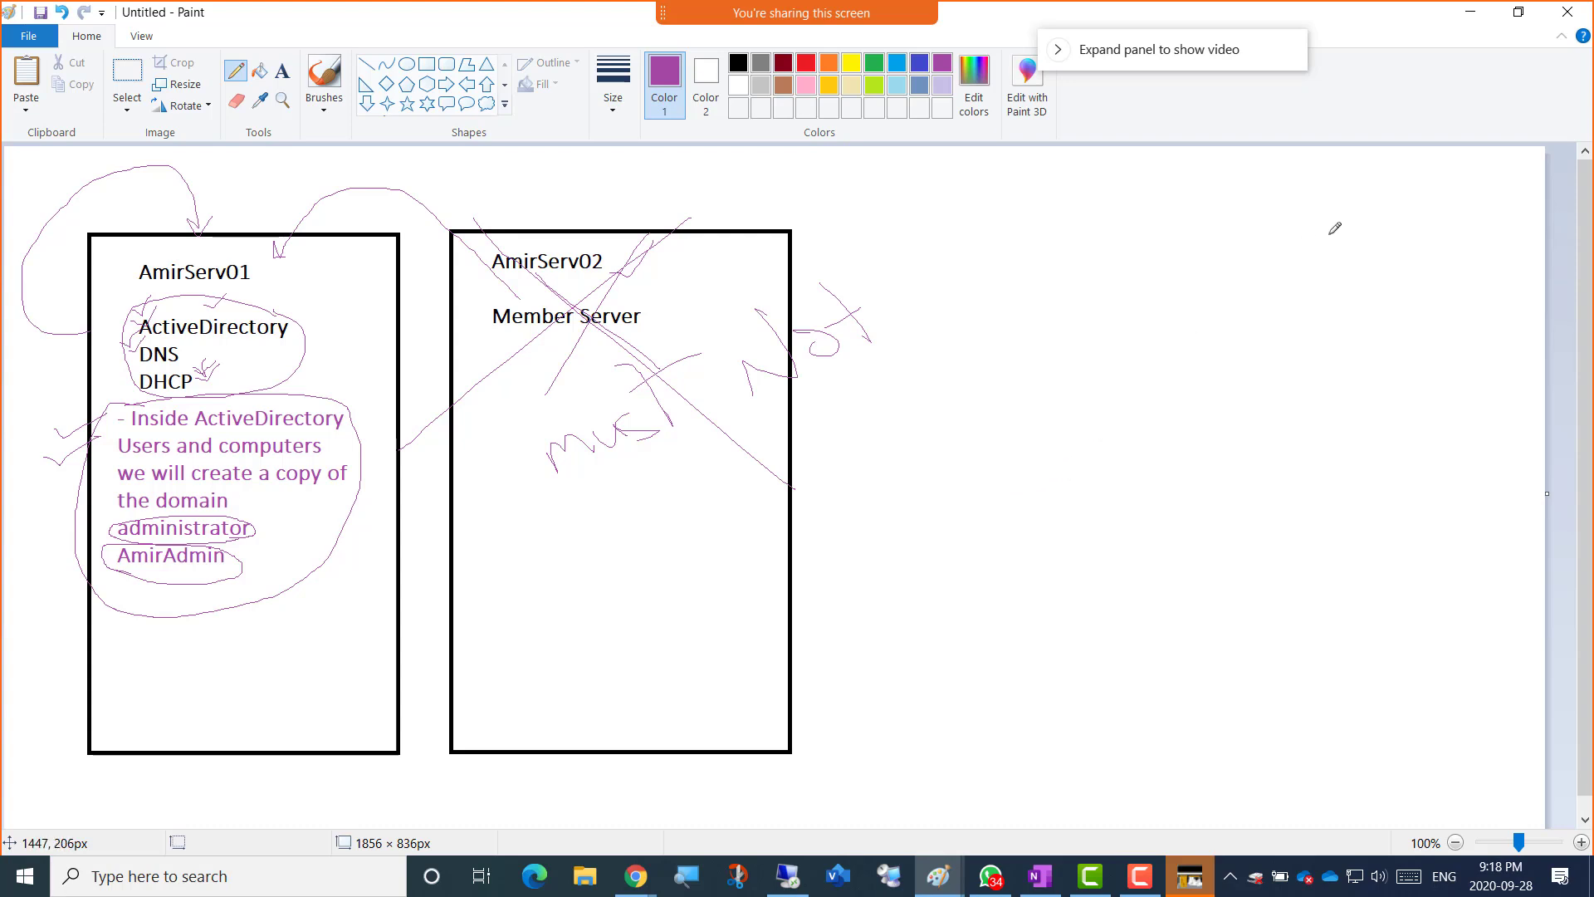
{"action": "left_click", "coordinate": [1471, 18]}
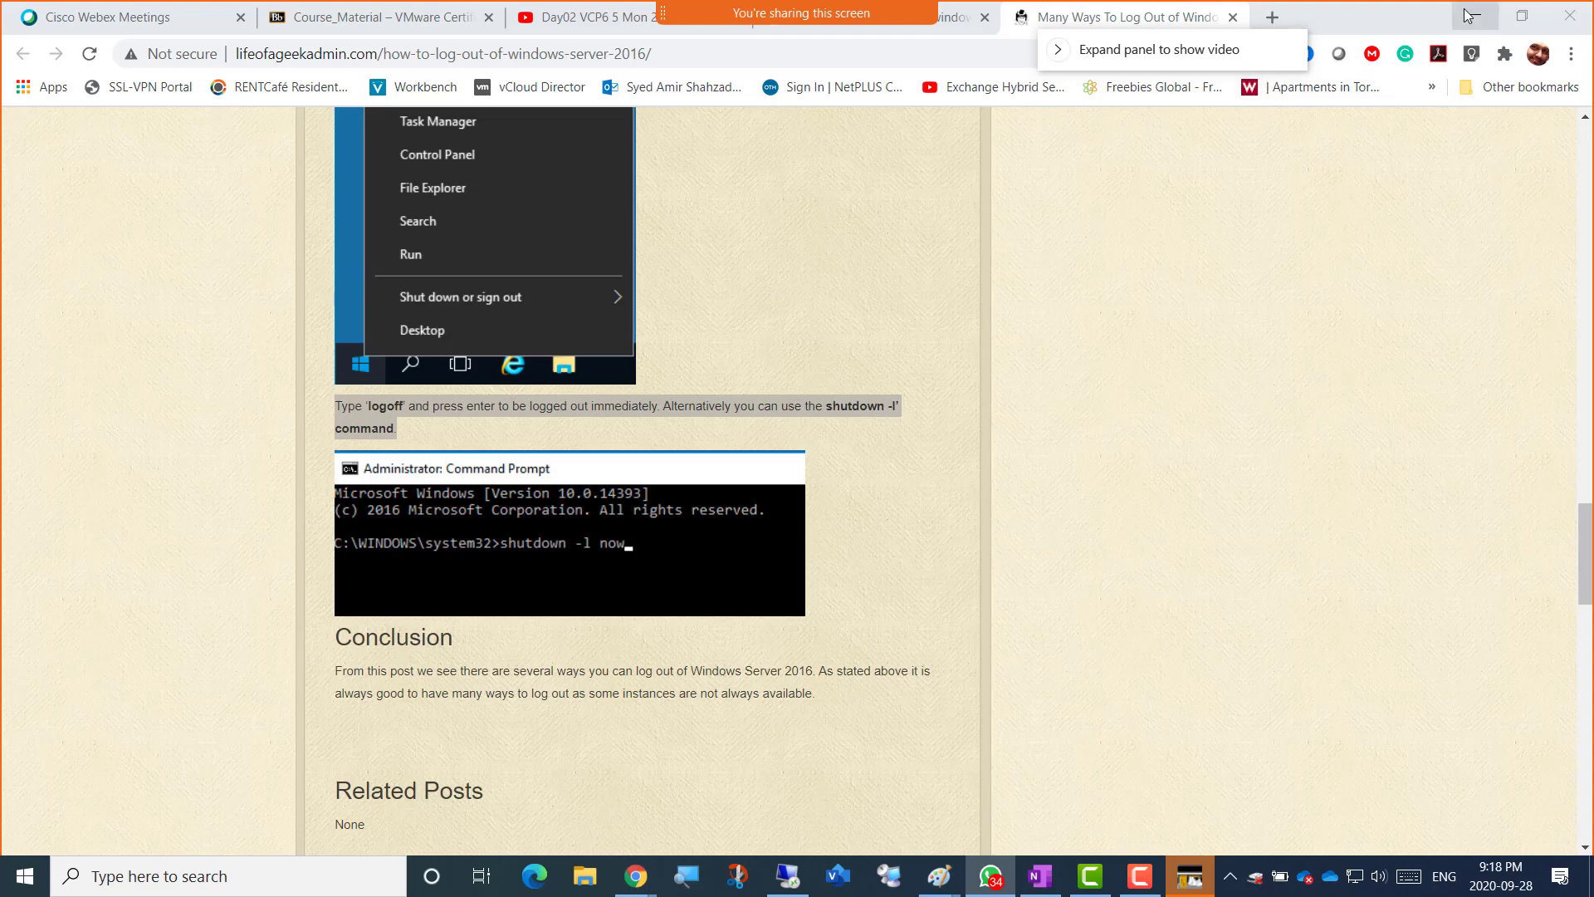
- Return to AmirServ2, open its computer name/domain changes from the workgroup entry and switch membership to Domain
{"action": "left_click", "coordinate": [1471, 15]}
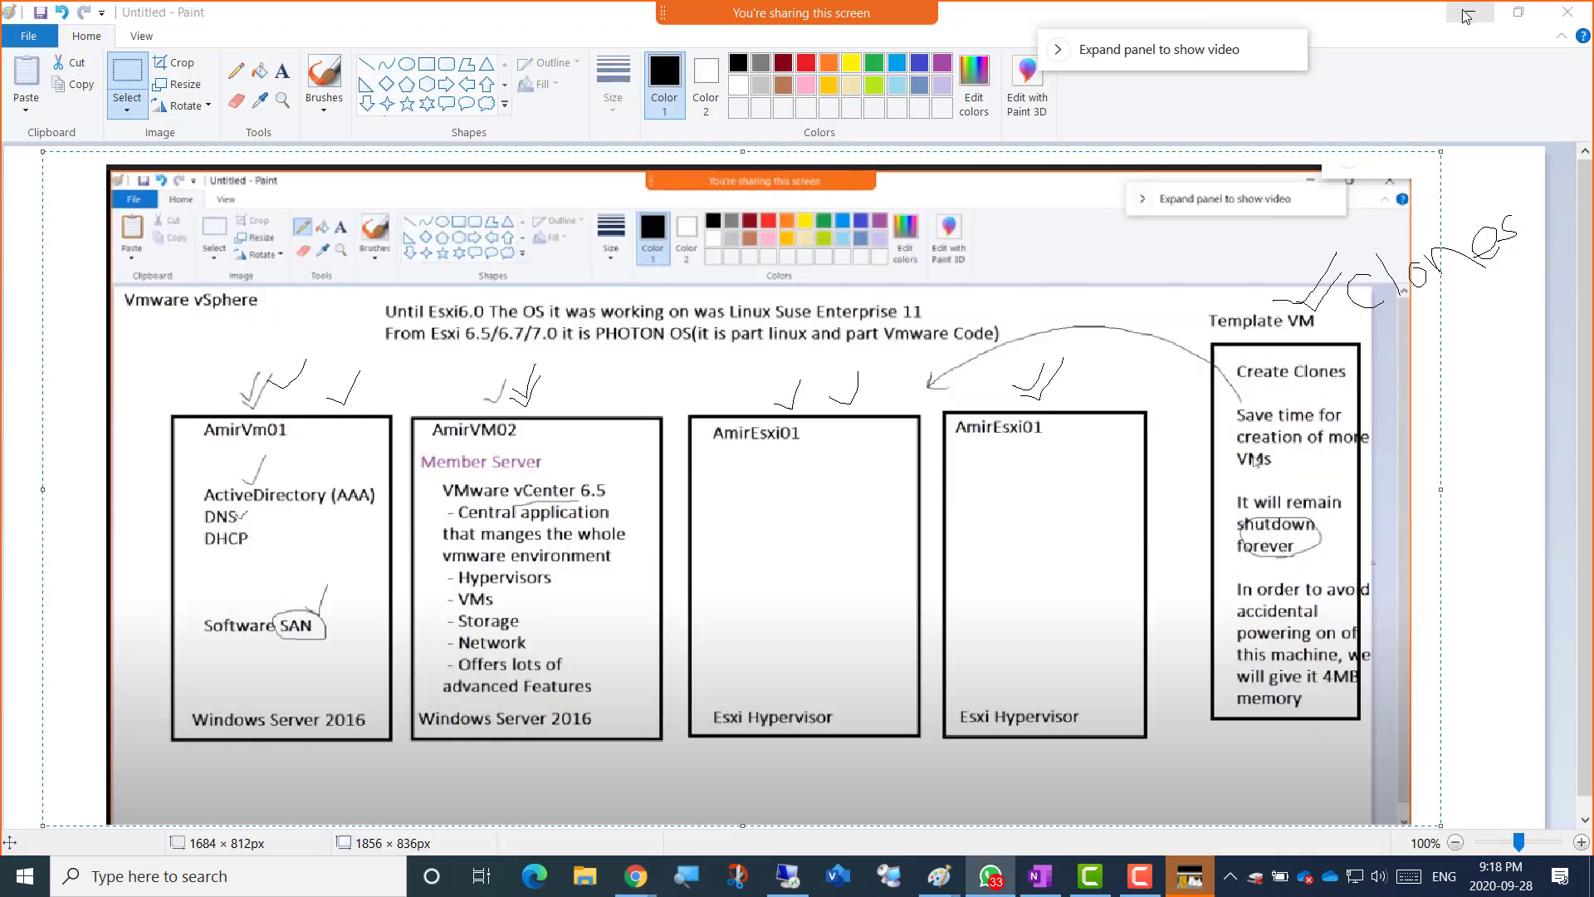
{"action": "left_click", "coordinate": [787, 876]}
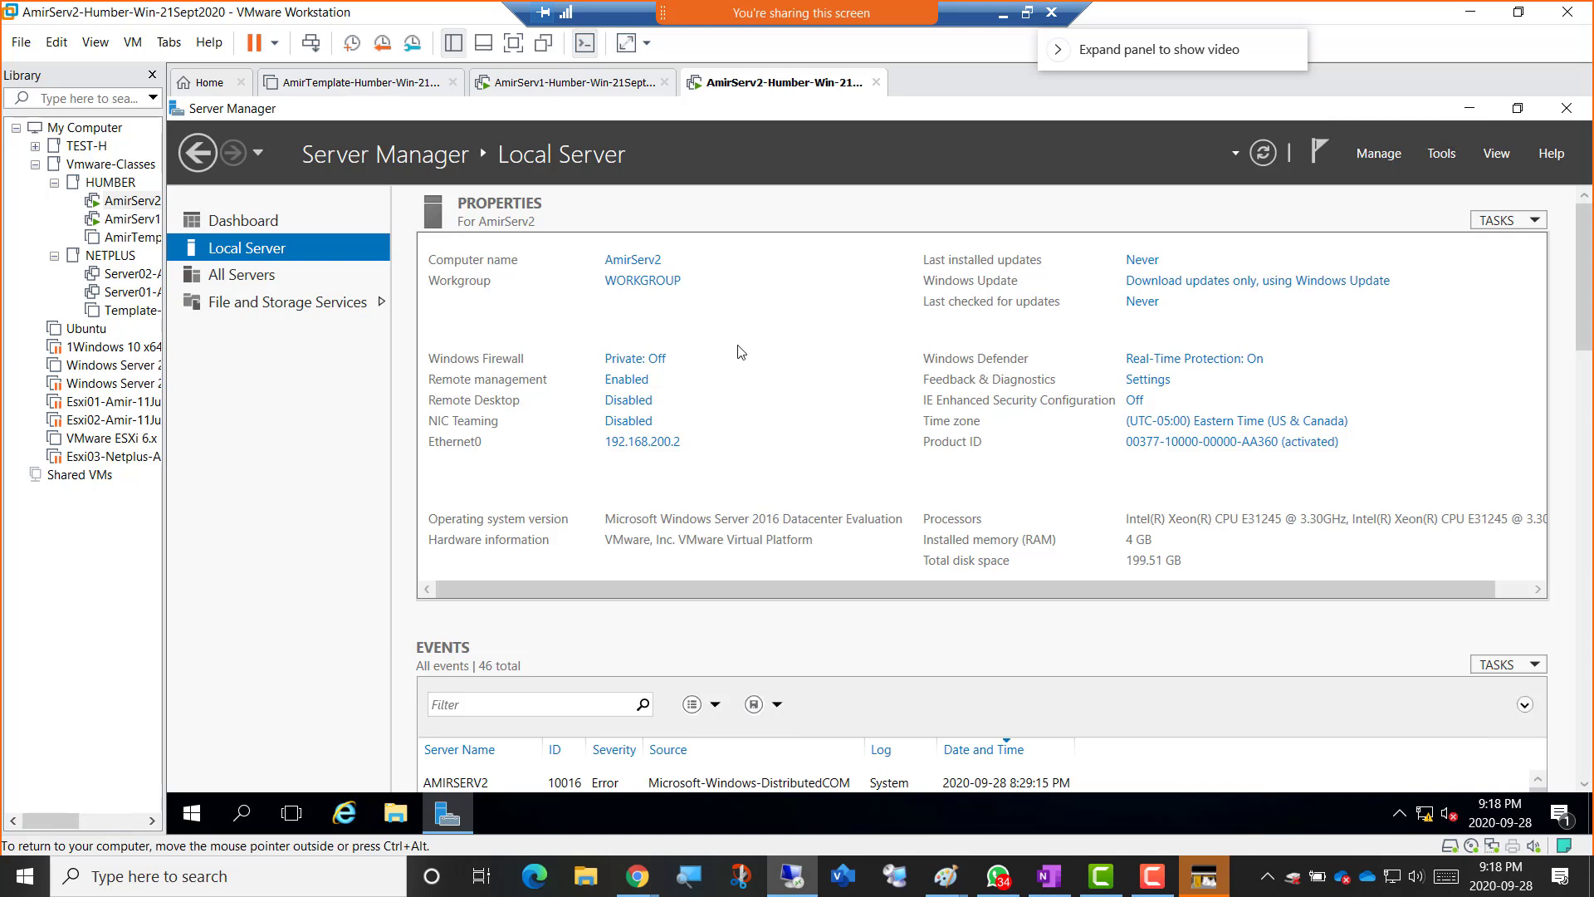
{"action": "left_click", "coordinate": [636, 284]}
{"action": "left_click_drag", "start_coordinate": [421, 139], "coordinate": [925, 166]}
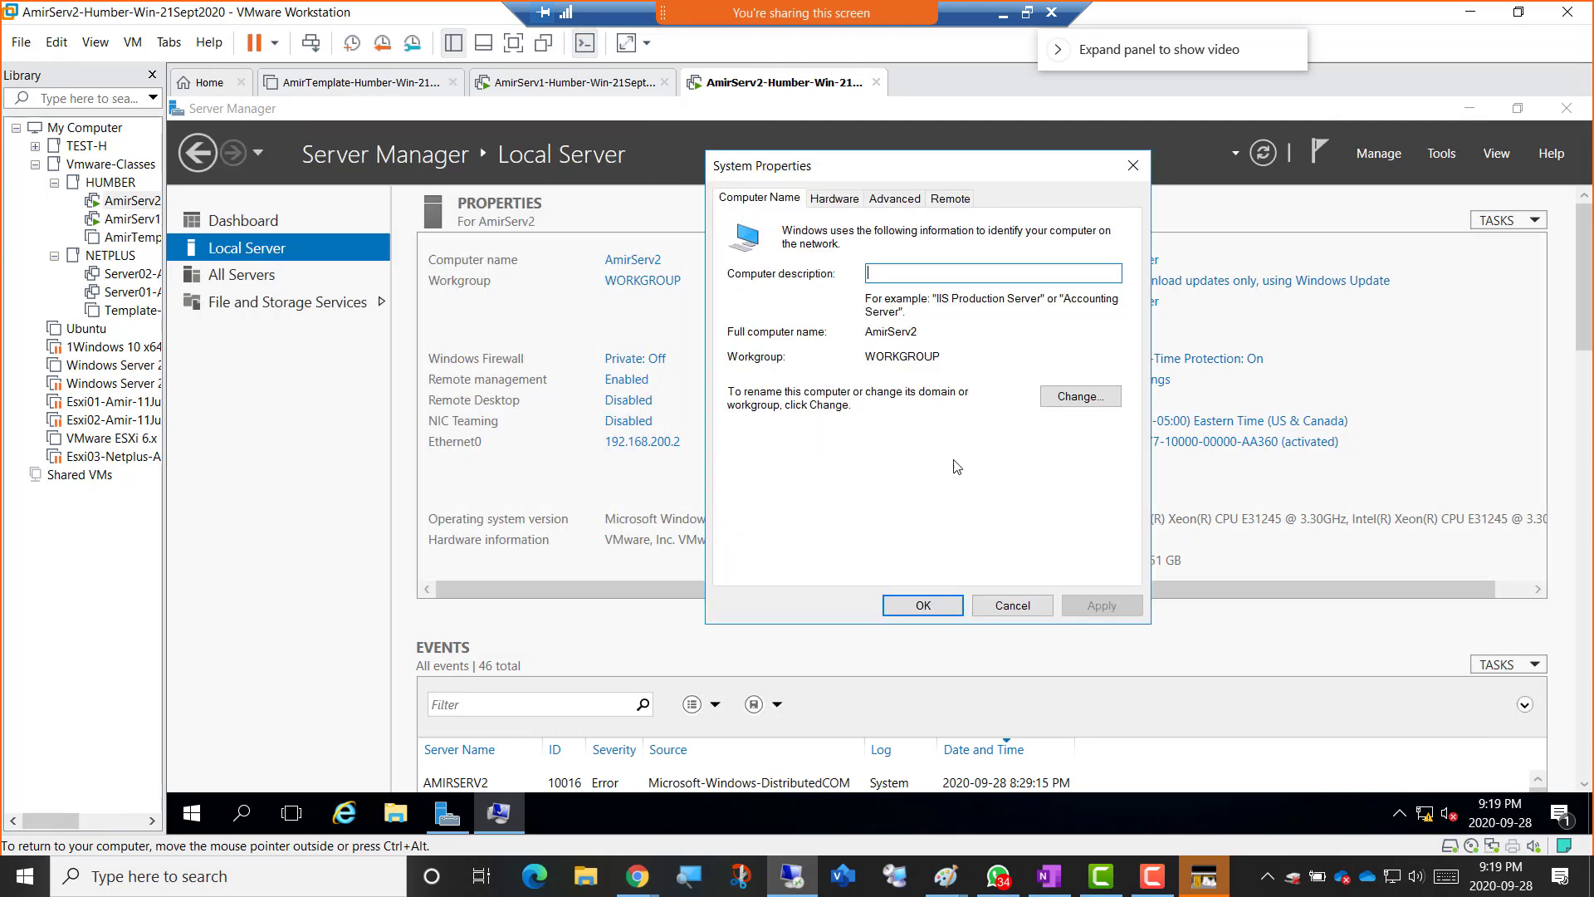
{"action": "left_click", "coordinate": [1080, 400]}
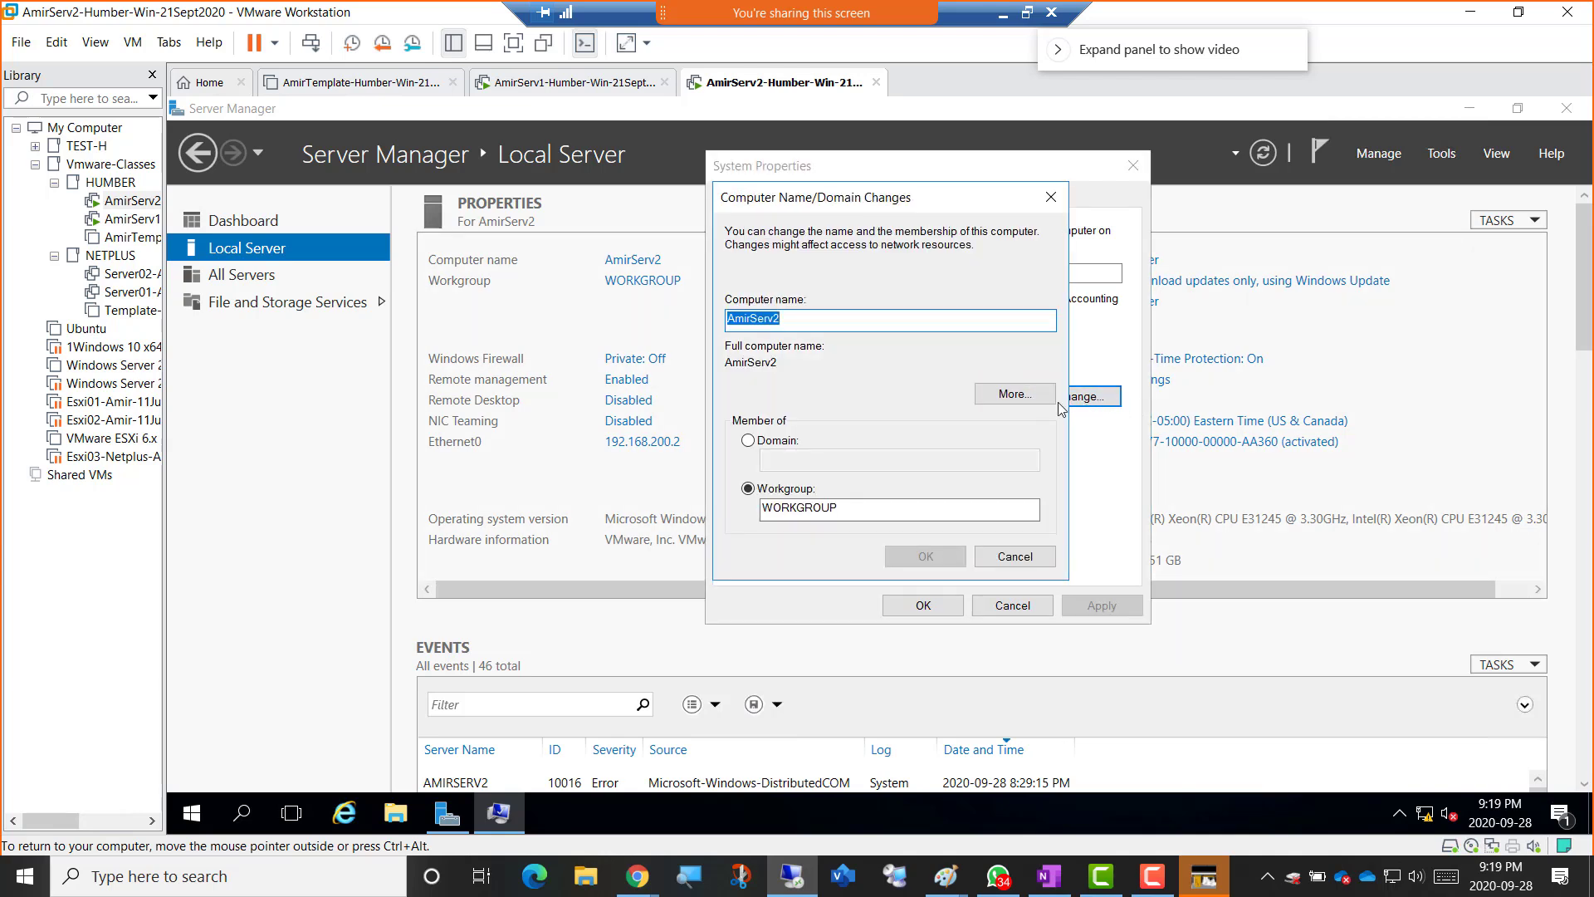
{"action": "left_click", "coordinate": [773, 445]}
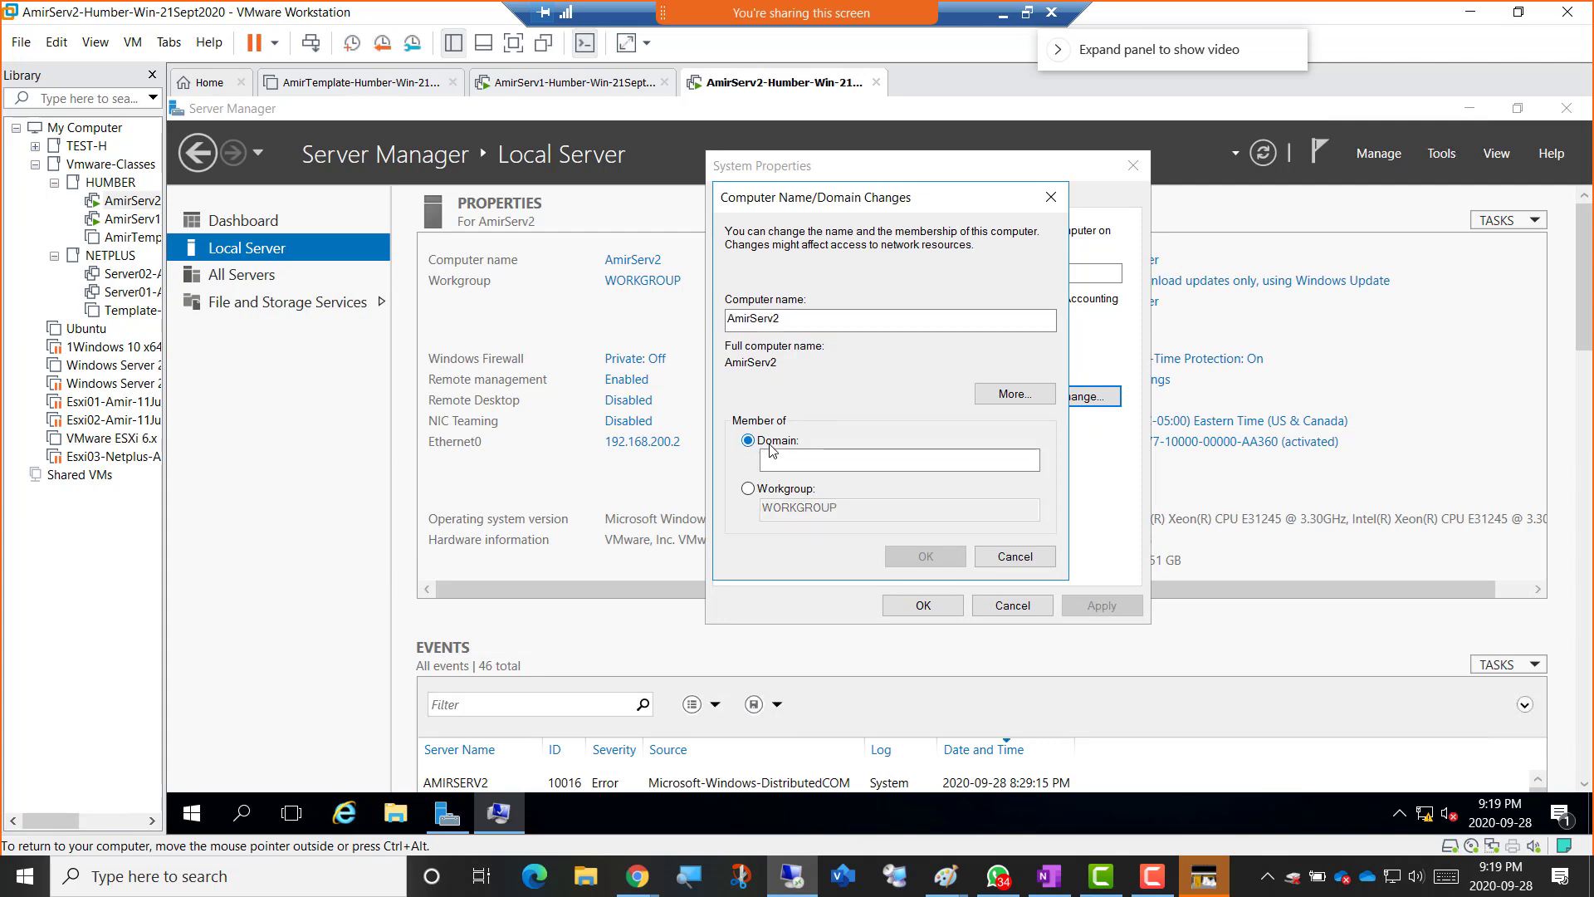
{"action": "left_click", "coordinate": [808, 460]}
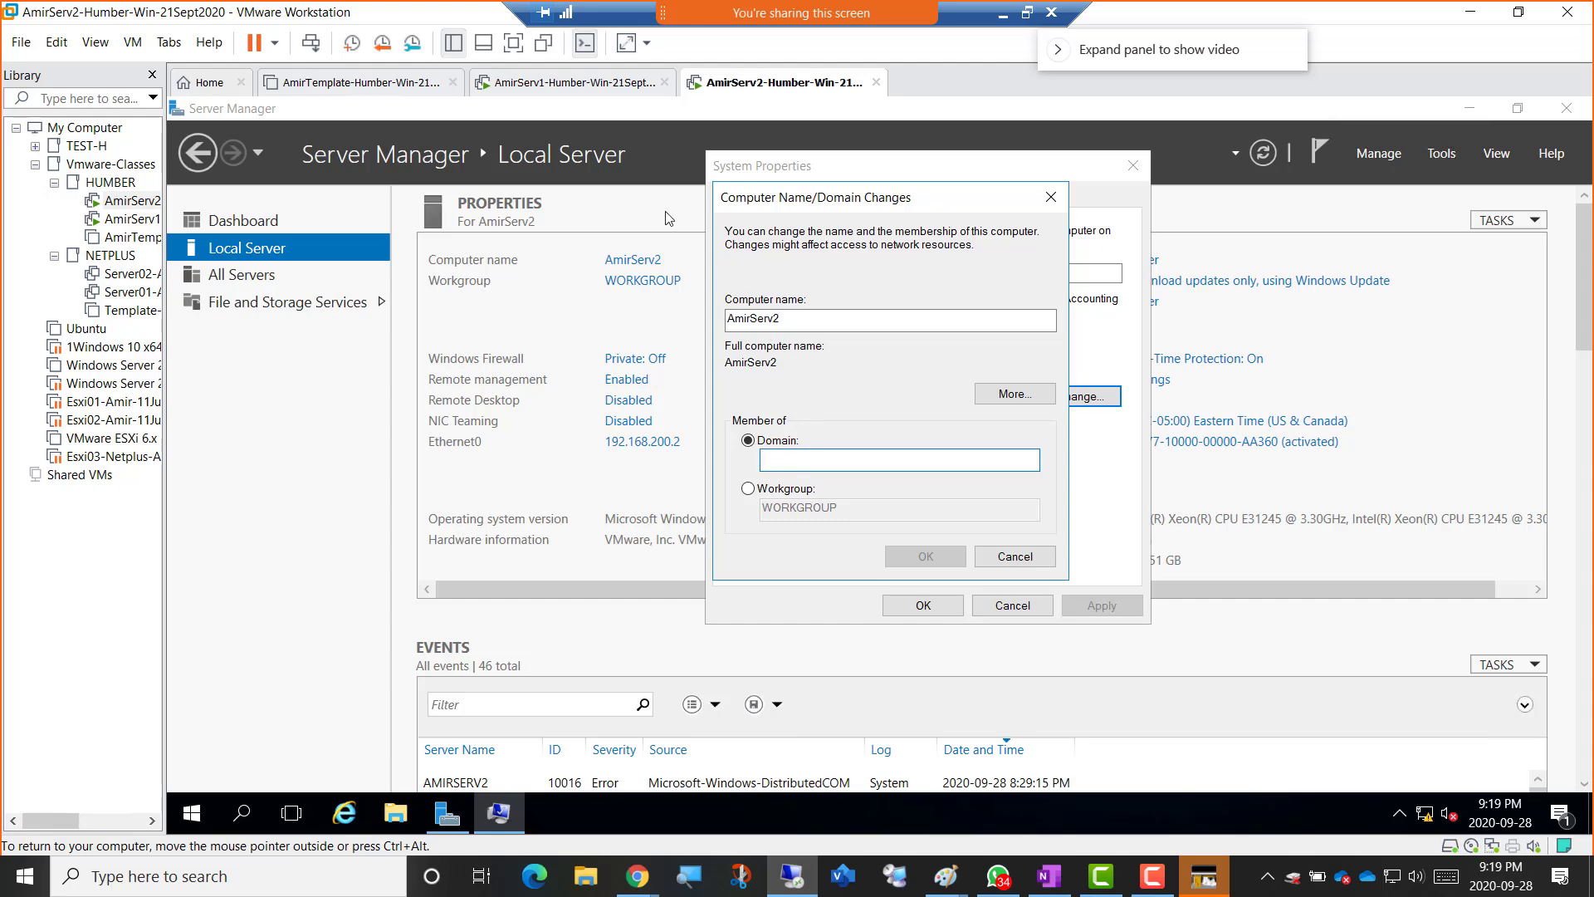
- Check AmirServ1's domain name on its Local Server page, then return to AmirServ2
{"action": "left_click", "coordinate": [522, 86]}
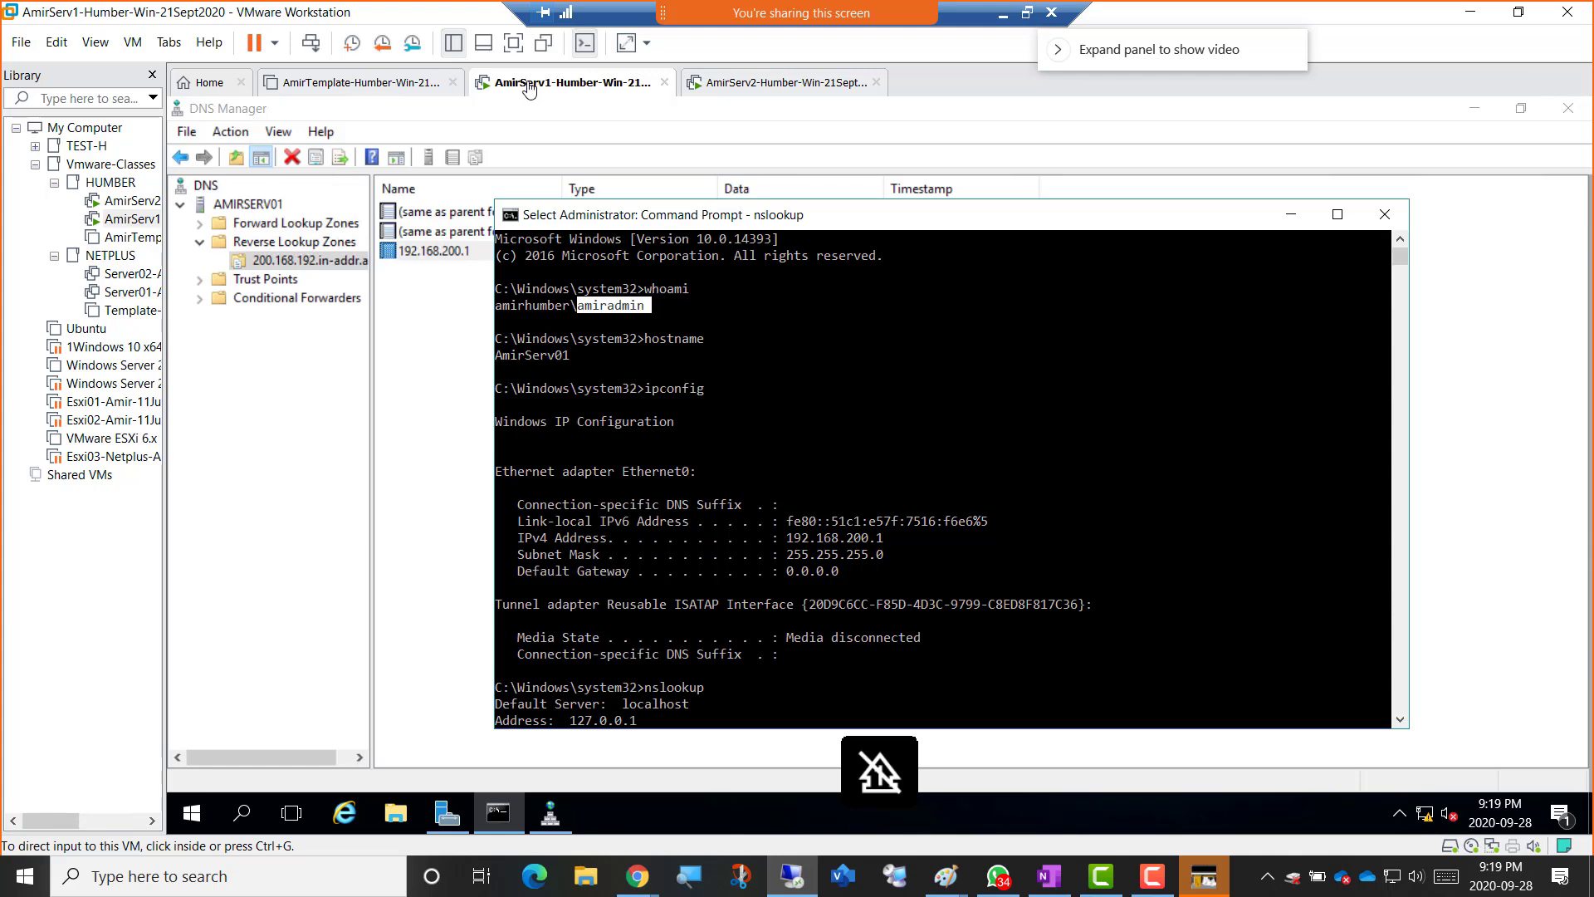
{"action": "left_click", "coordinate": [449, 819]}
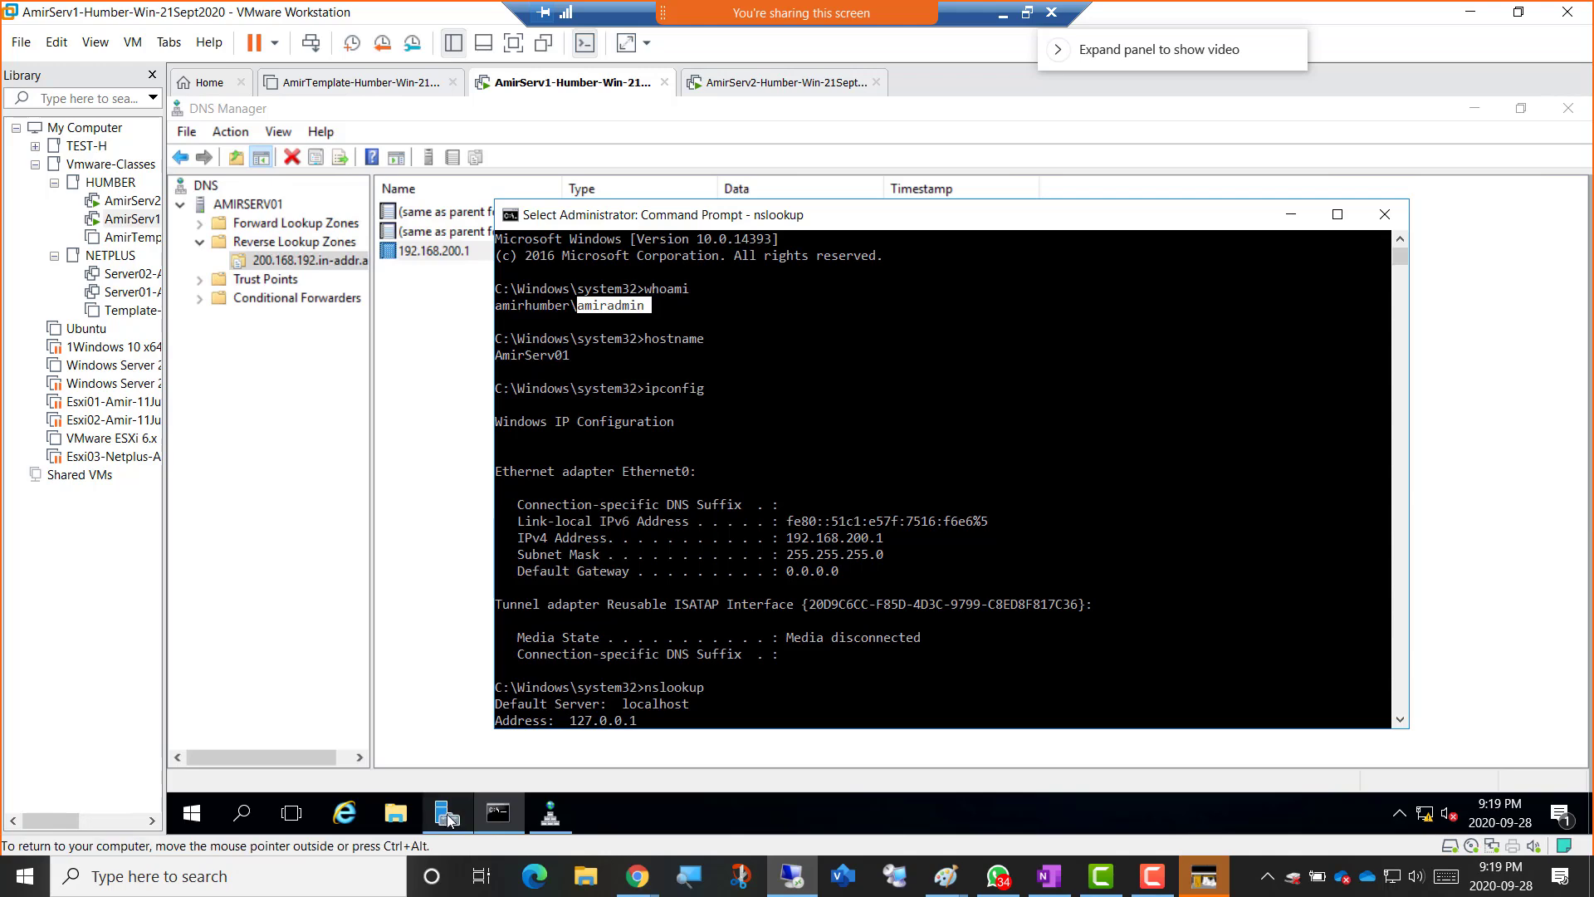
{"action": "left_click", "coordinate": [449, 818]}
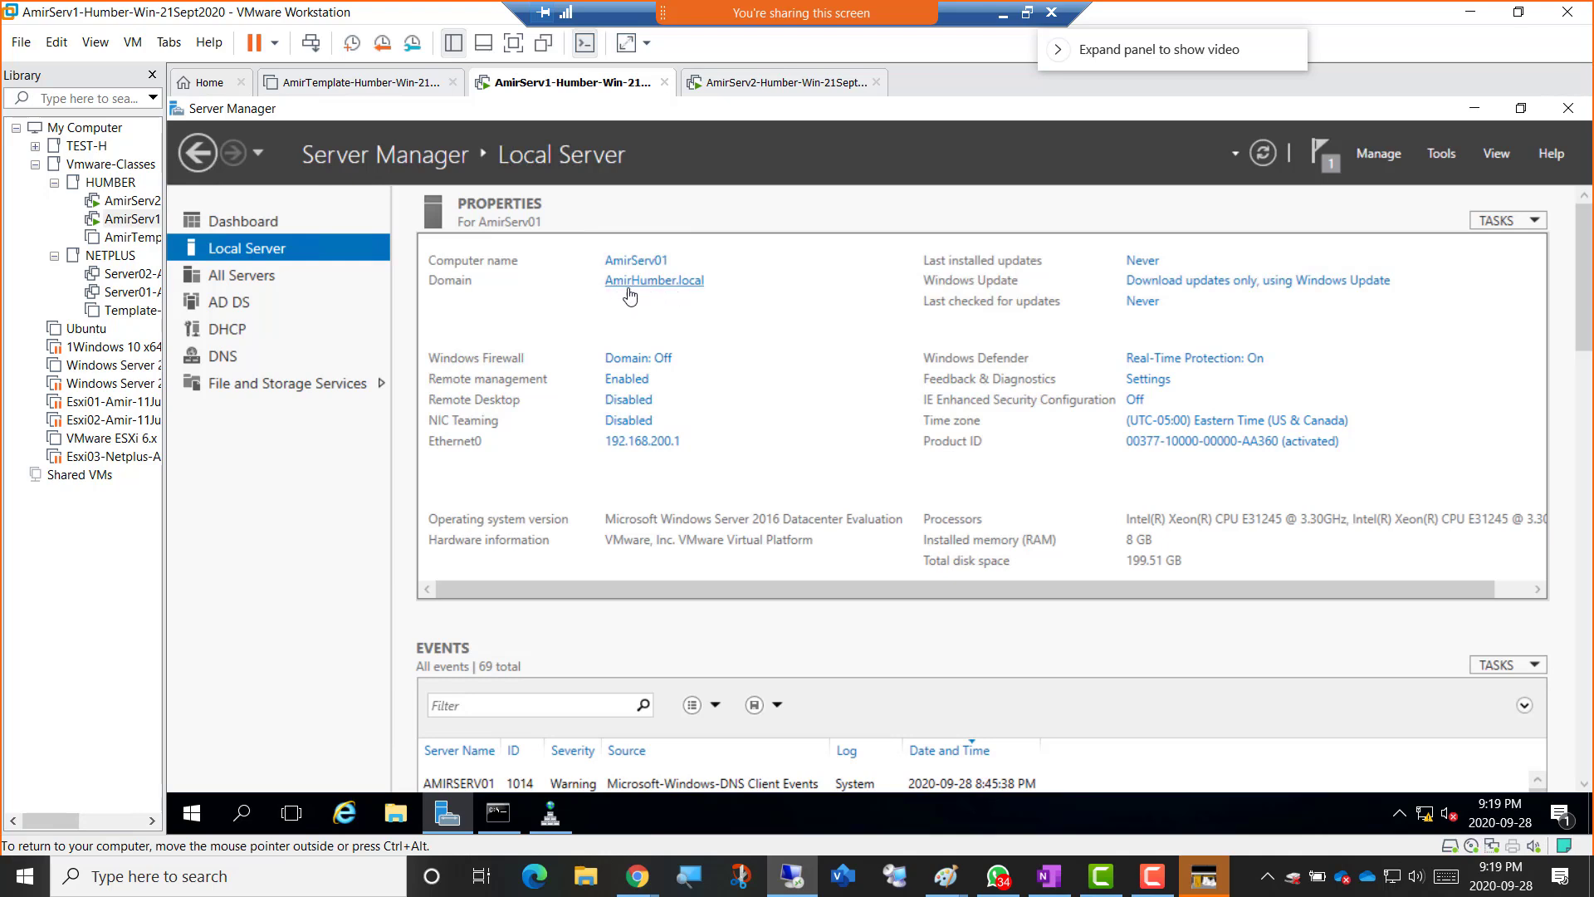
{"action": "left_click", "coordinate": [774, 87]}
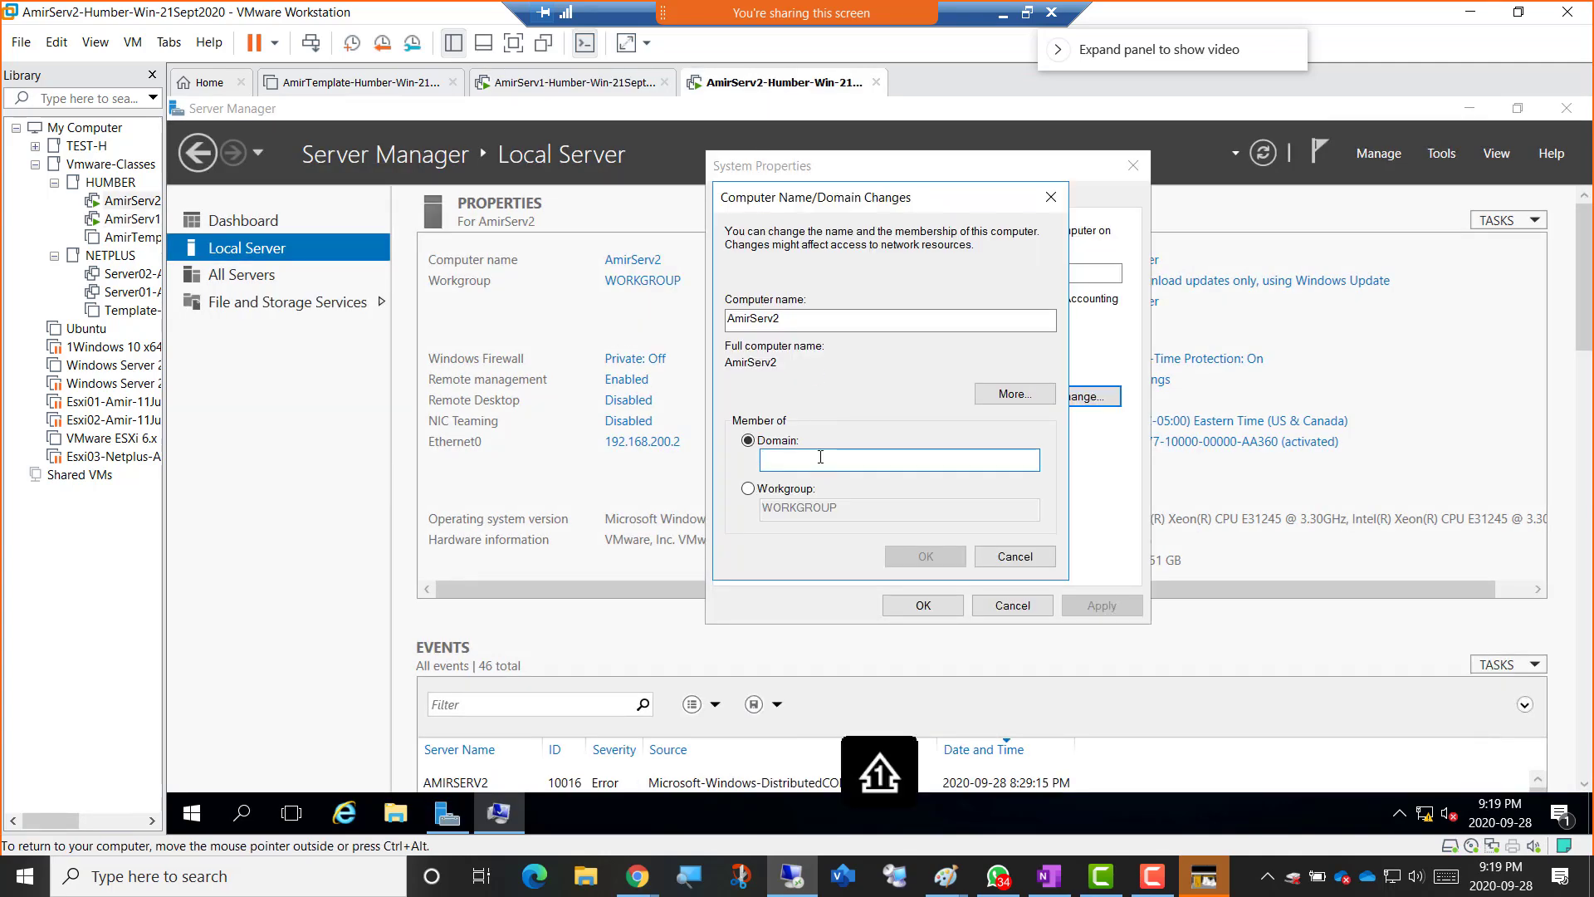
- Enter Amirhumber.local as the domain for AmirServ2 and confirm the membership change
{"action": "type", "text": "Amir"}
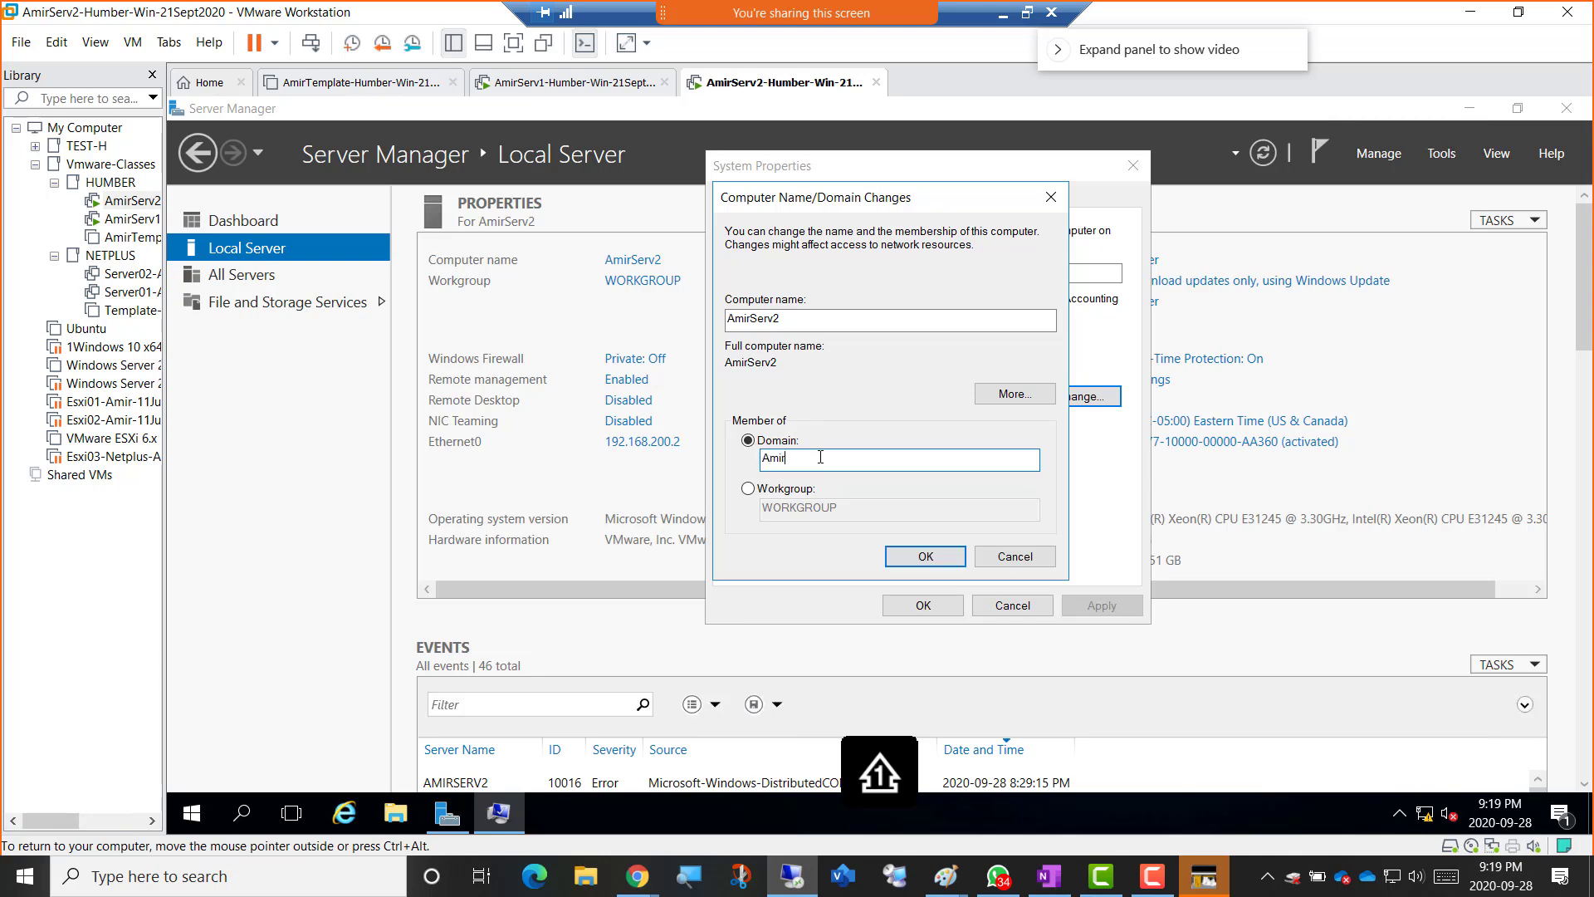
{"action": "type", "text": "humber.local"}
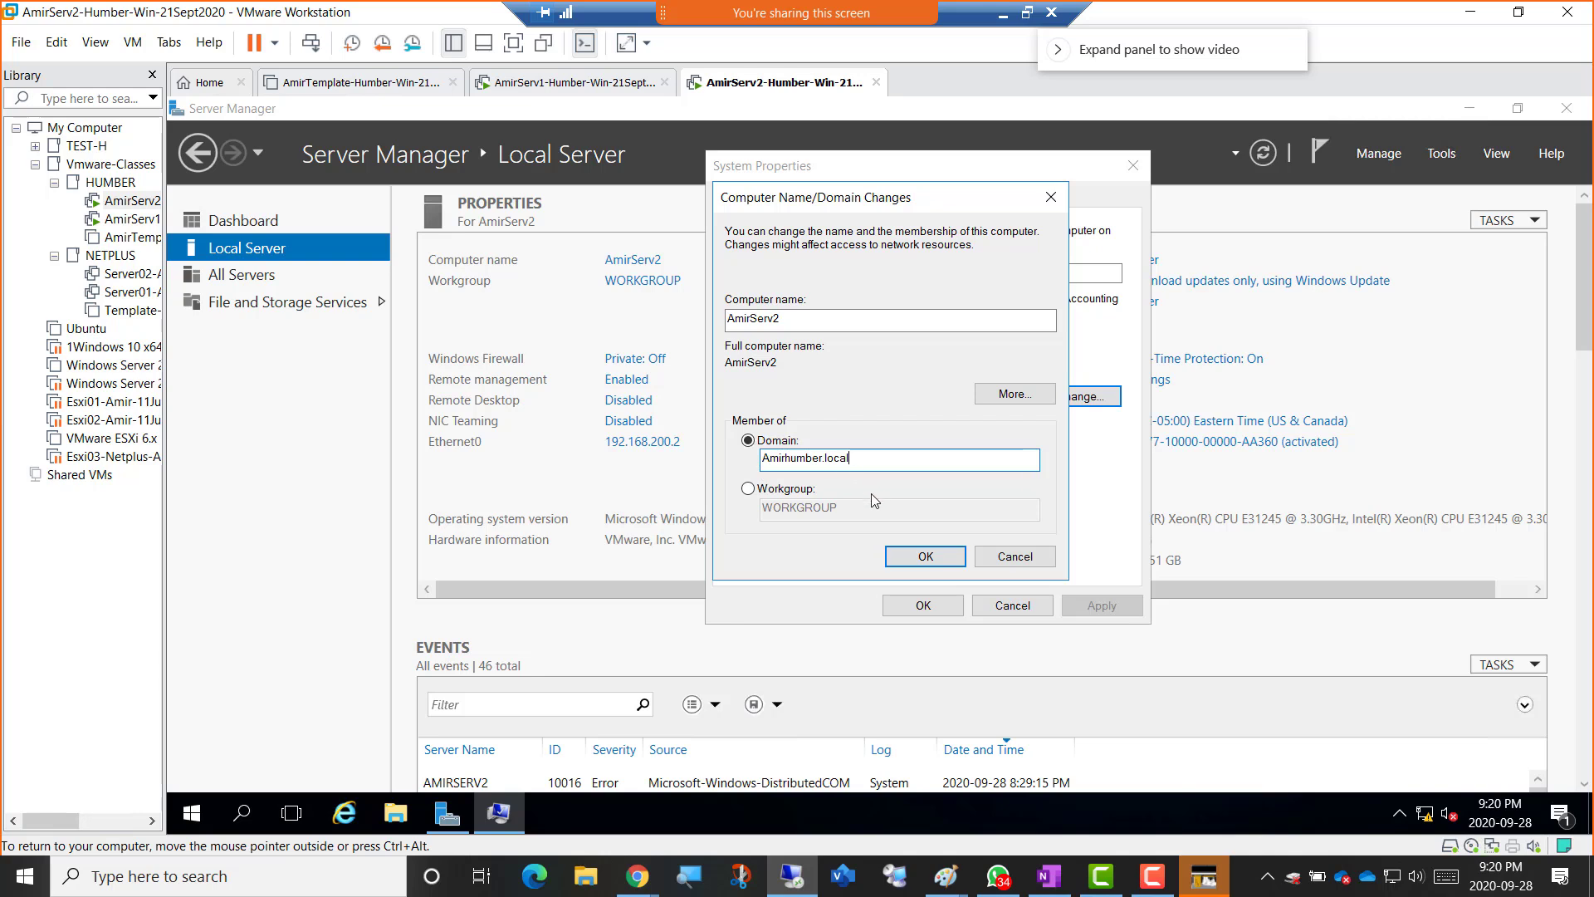
{"action": "left_click", "coordinate": [920, 563]}
{"action": "left_click_drag", "start_coordinate": [805, 226], "coordinate": [1173, 262]}
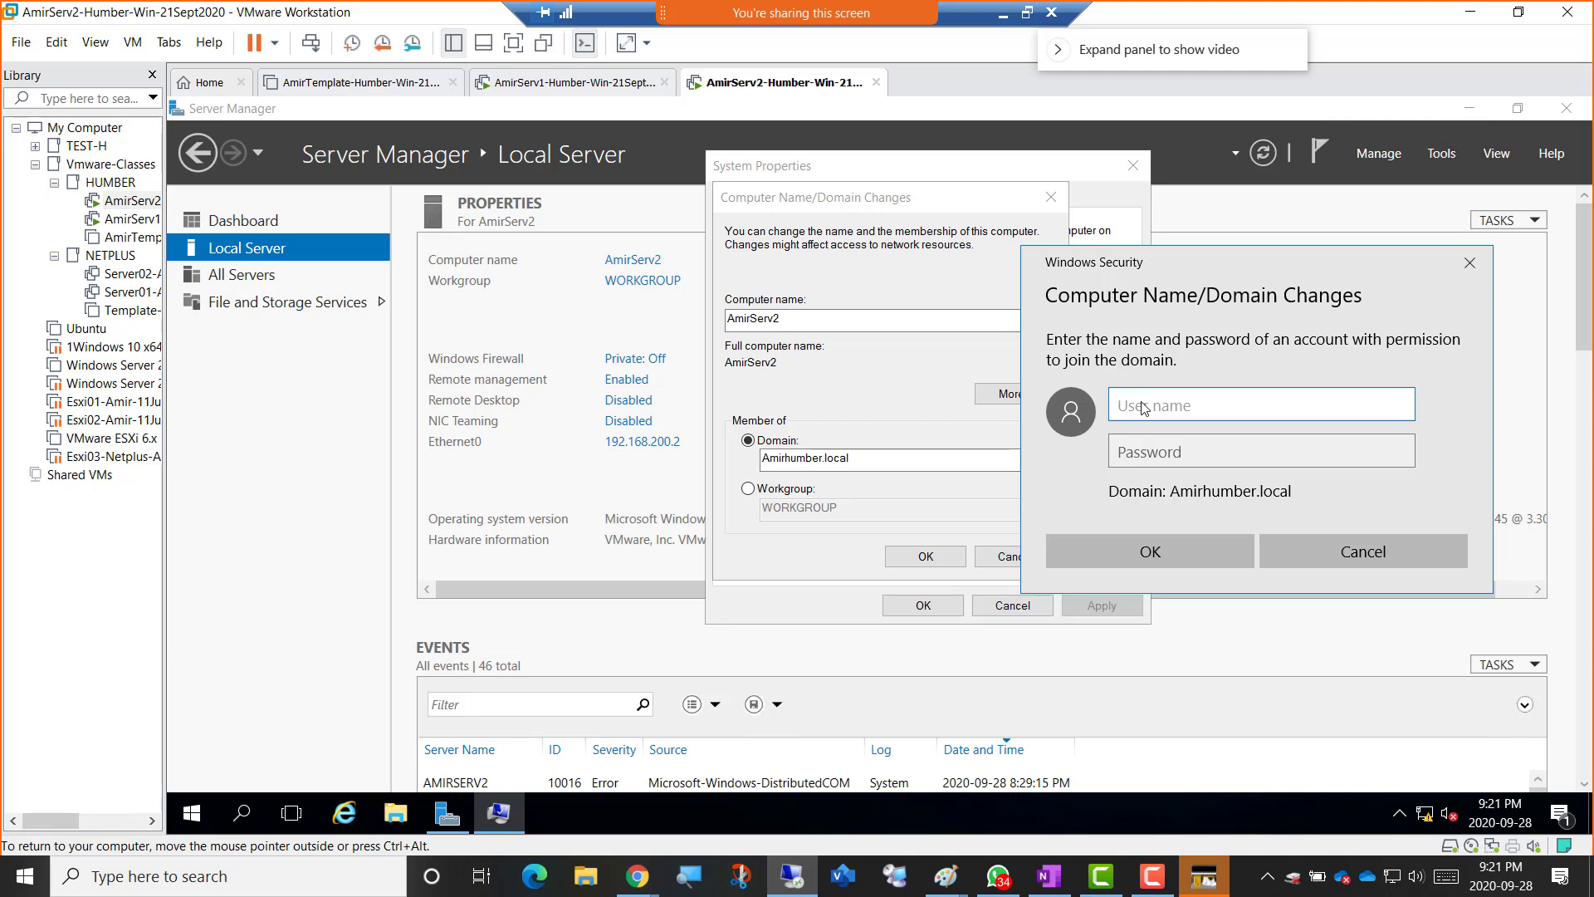
- Authenticate the domain join with the domain administrator account's user name and password
{"action": "type", "text": "AmirAdmin"}
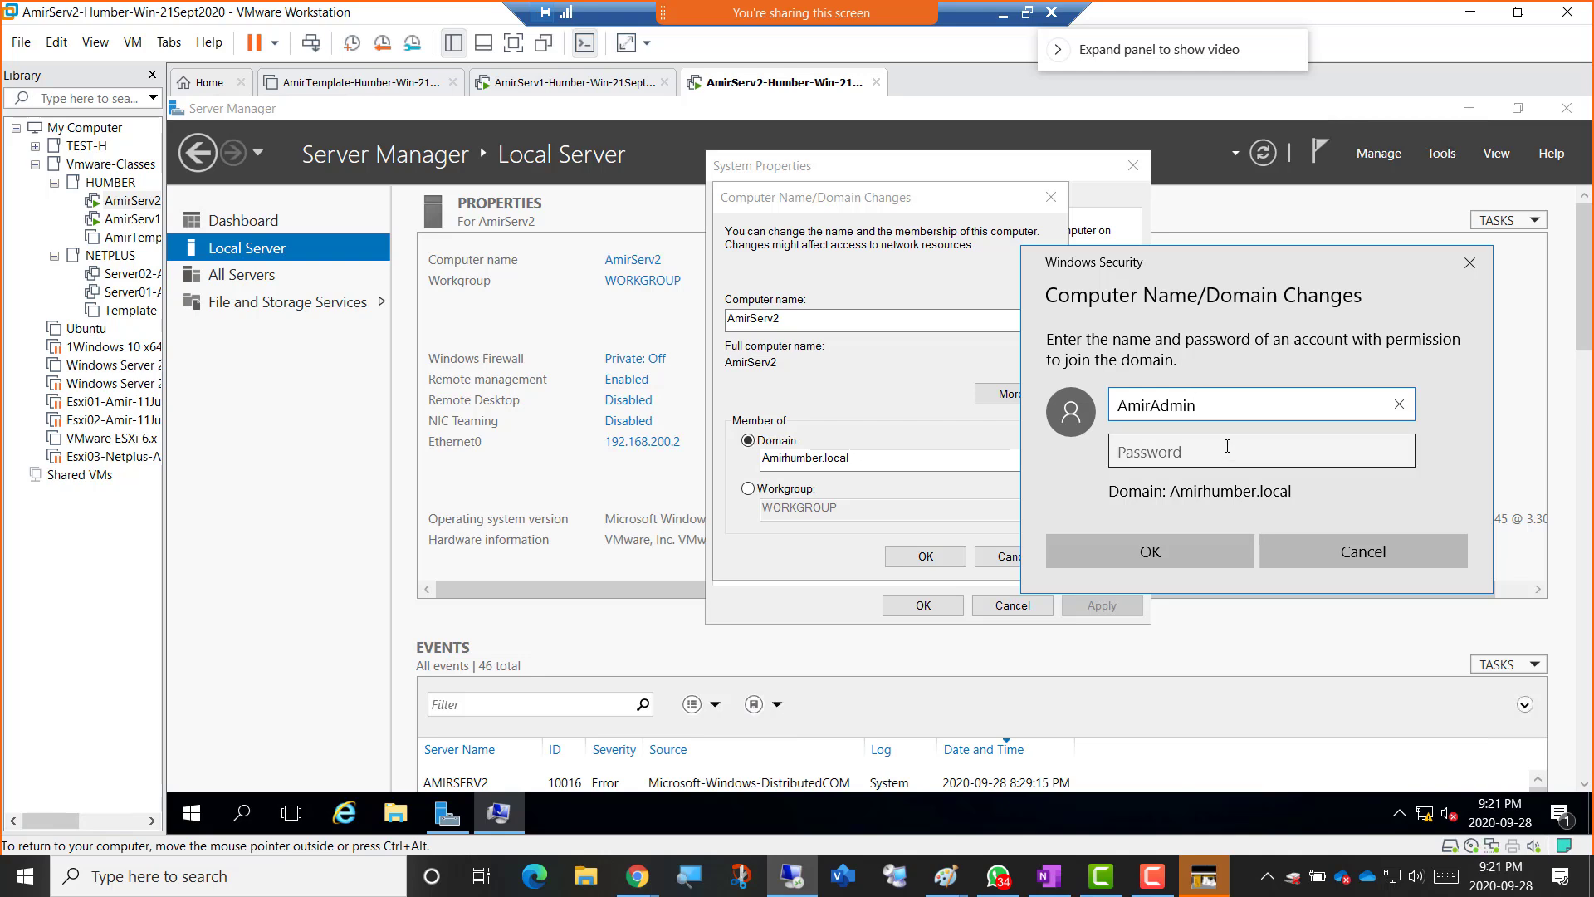
{"action": "left_click", "coordinate": [1161, 455]}
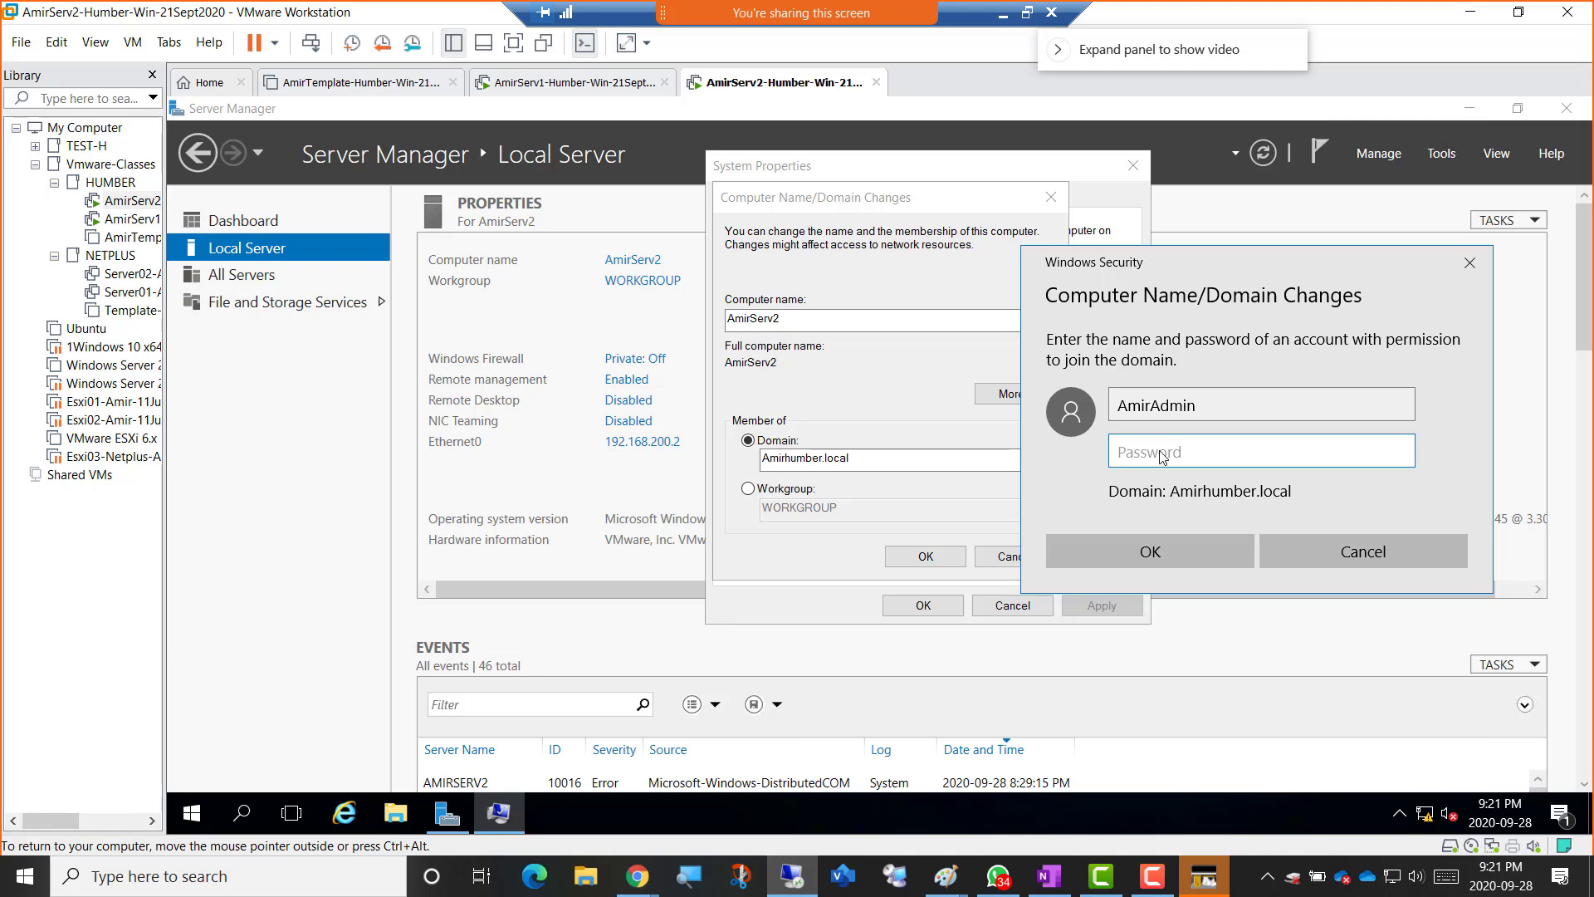
{"action": "type", "text": "••••••••••••"}
{"action": "left_click", "coordinate": [1162, 550]}
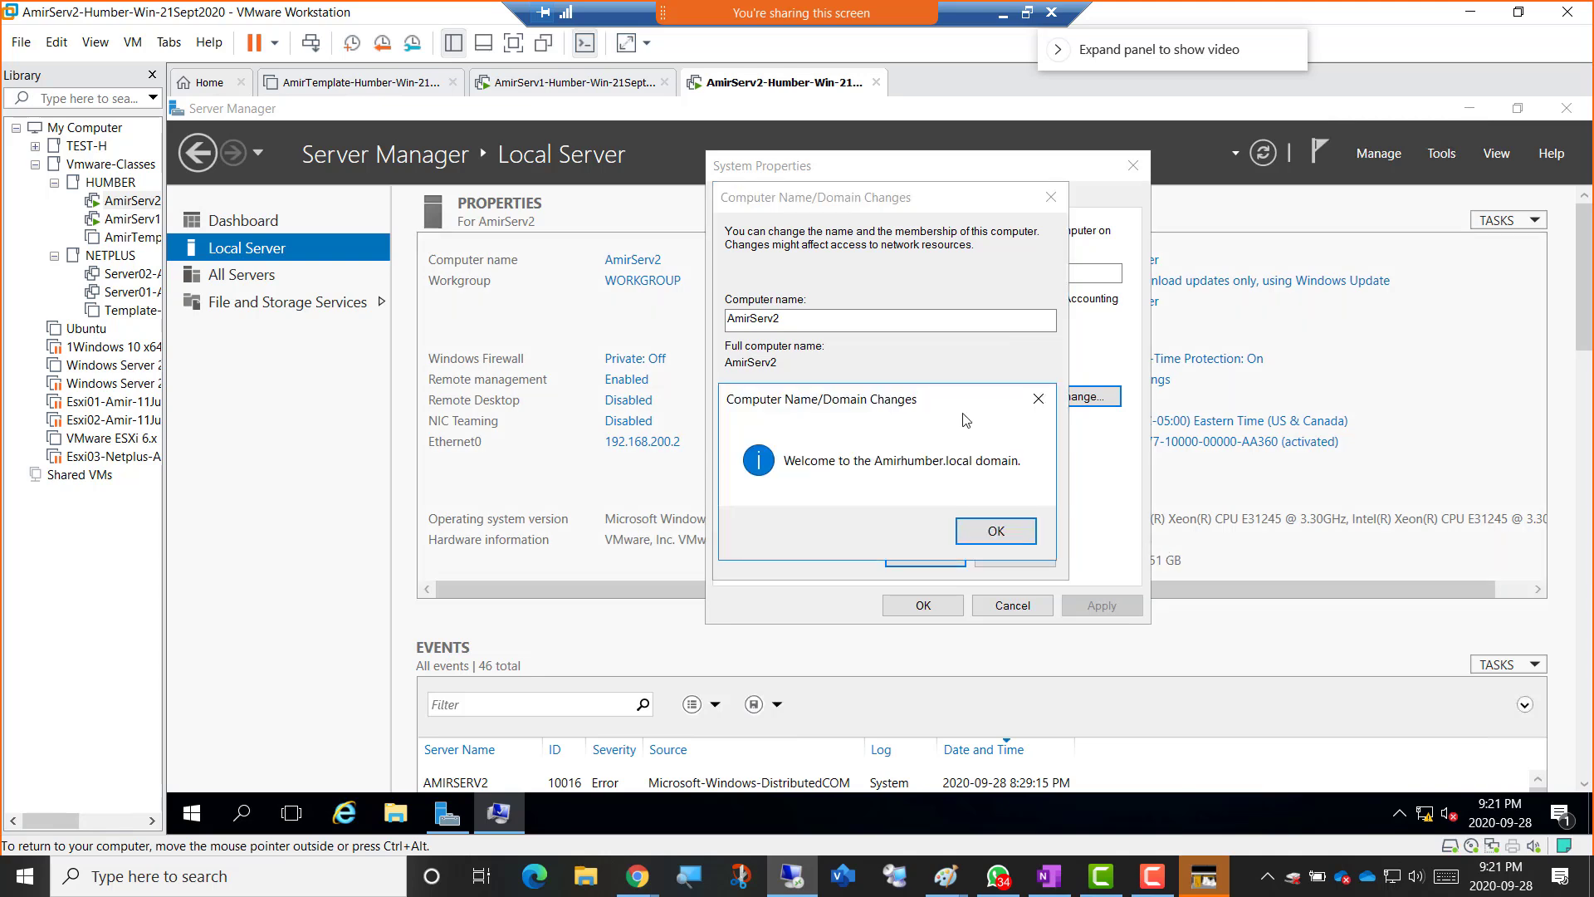
{"action": "left_click_drag", "start_coordinate": [985, 400], "coordinate": [1343, 407]}
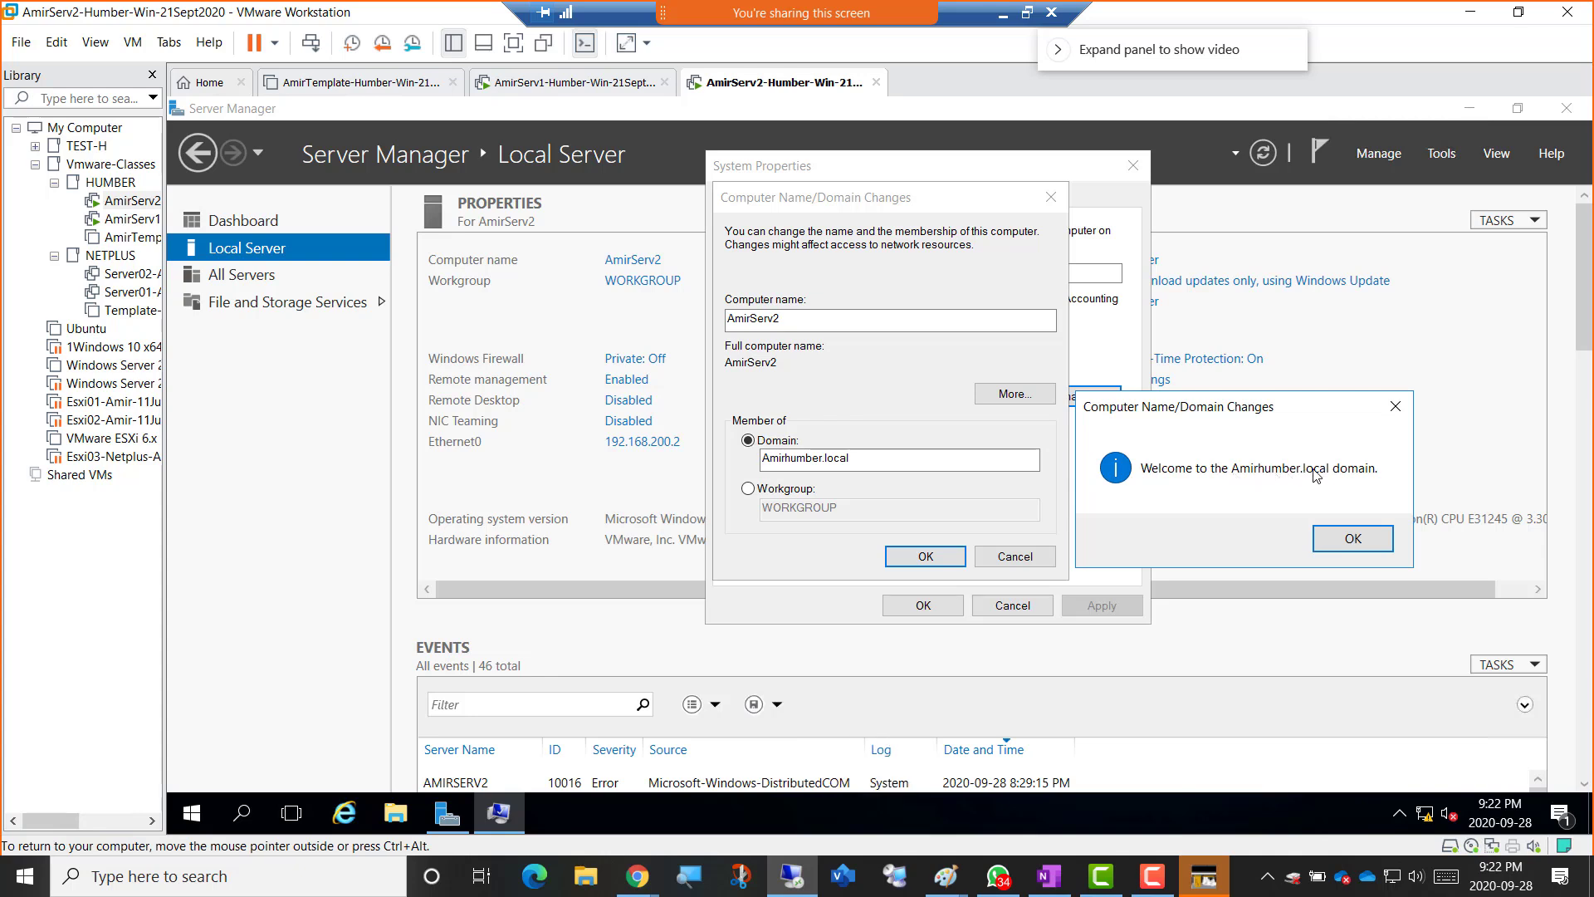
- Acknowledge the domain welcome and restart notices and close System Properties on AmirServ2
{"action": "left_click", "coordinate": [1347, 541]}
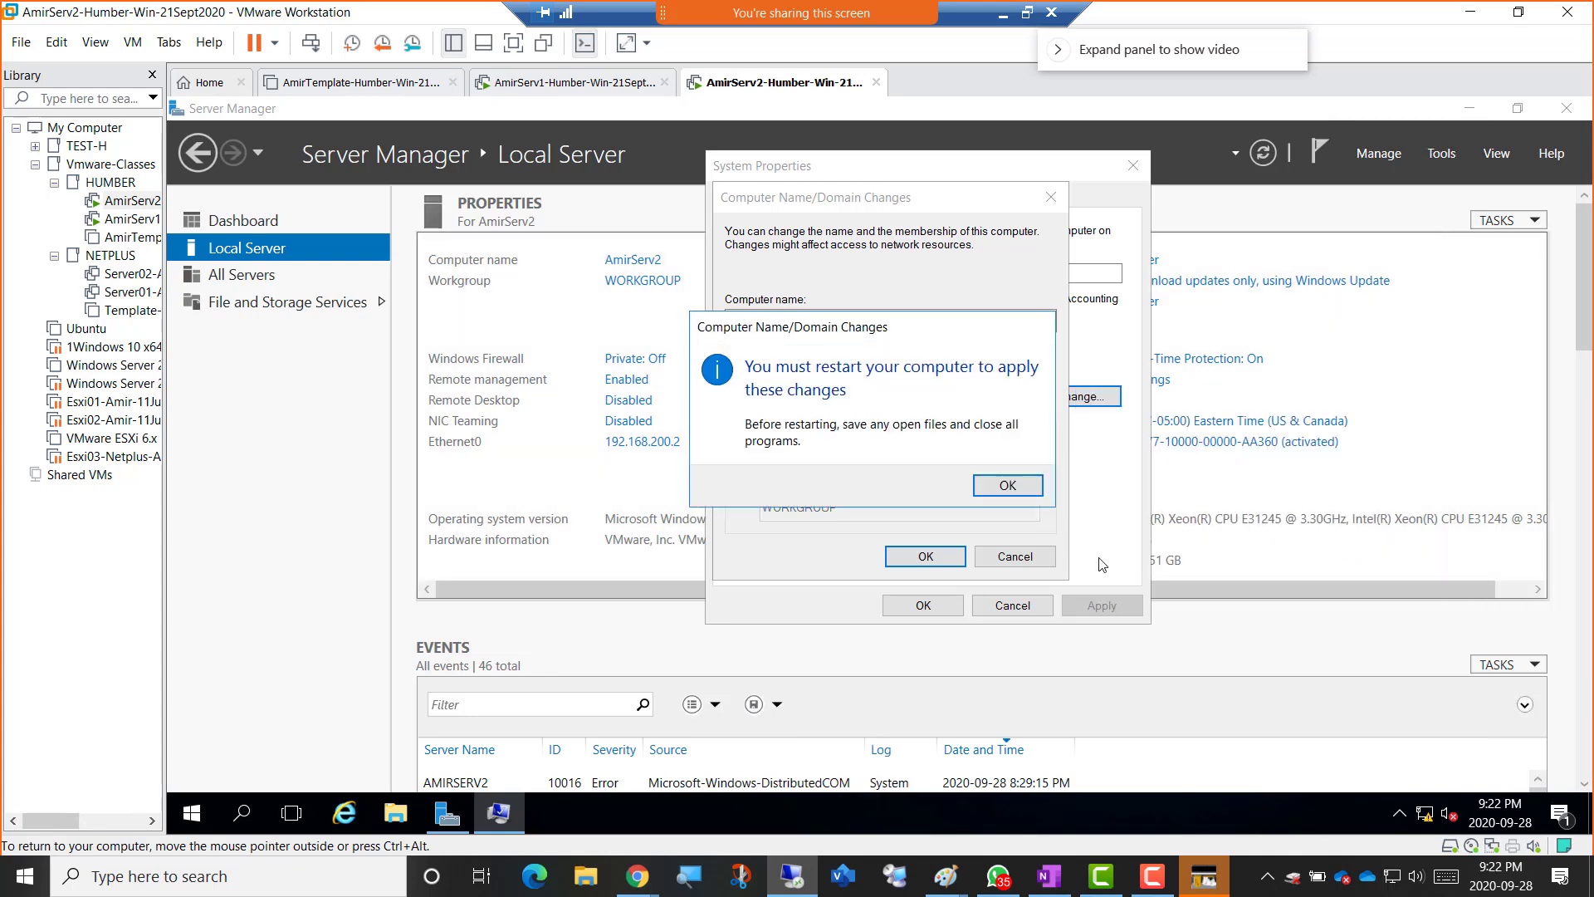
{"action": "left_click", "coordinate": [1006, 486]}
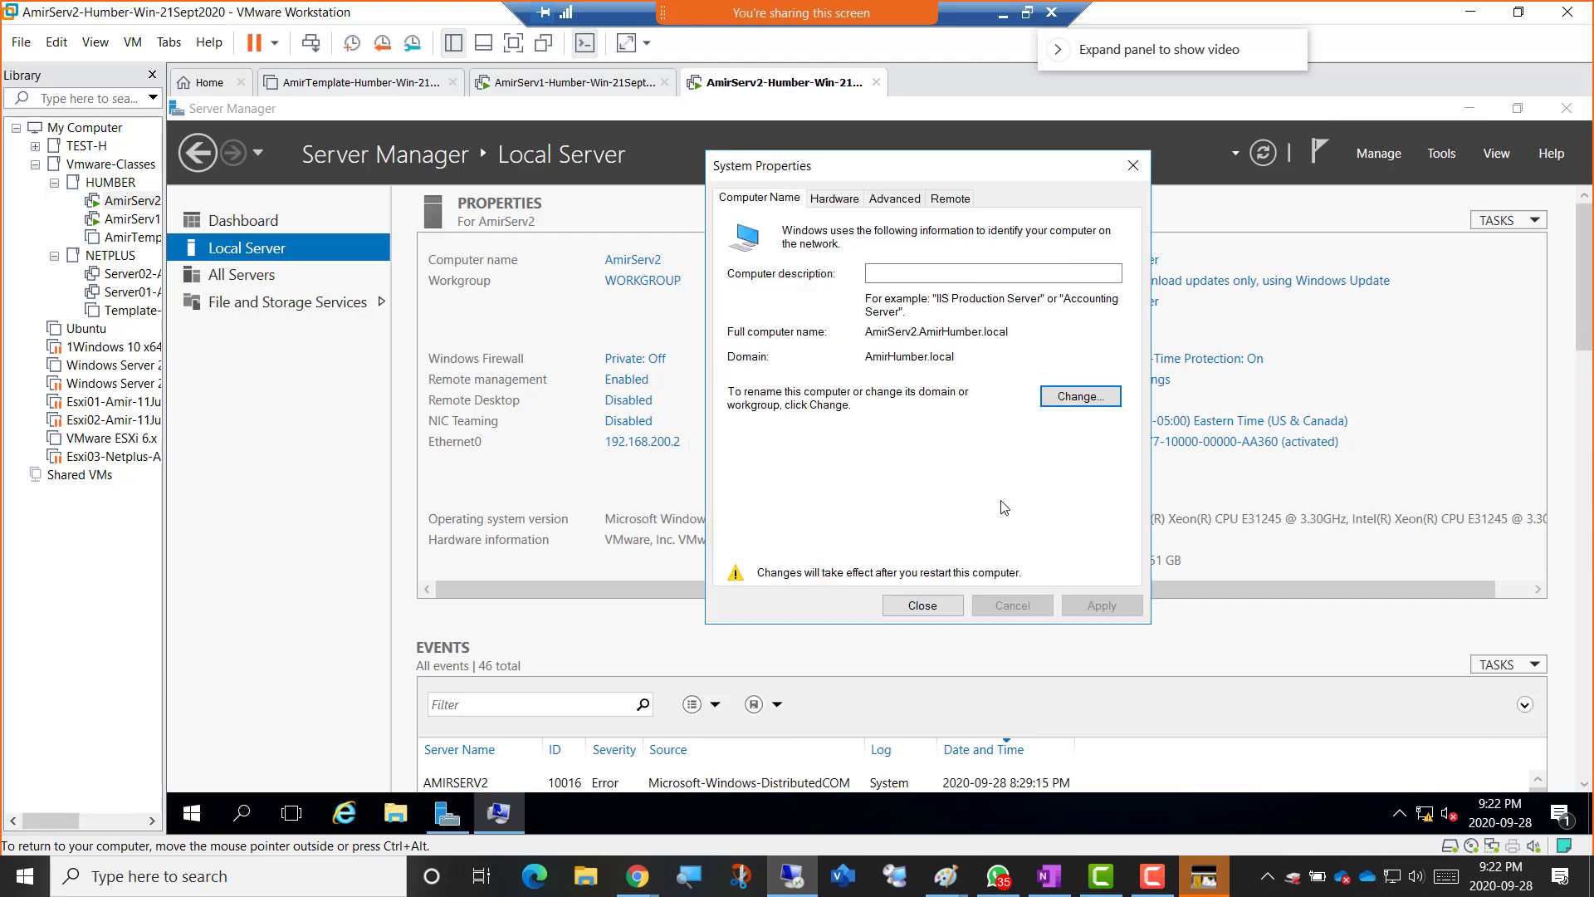
{"action": "left_click", "coordinate": [927, 608]}
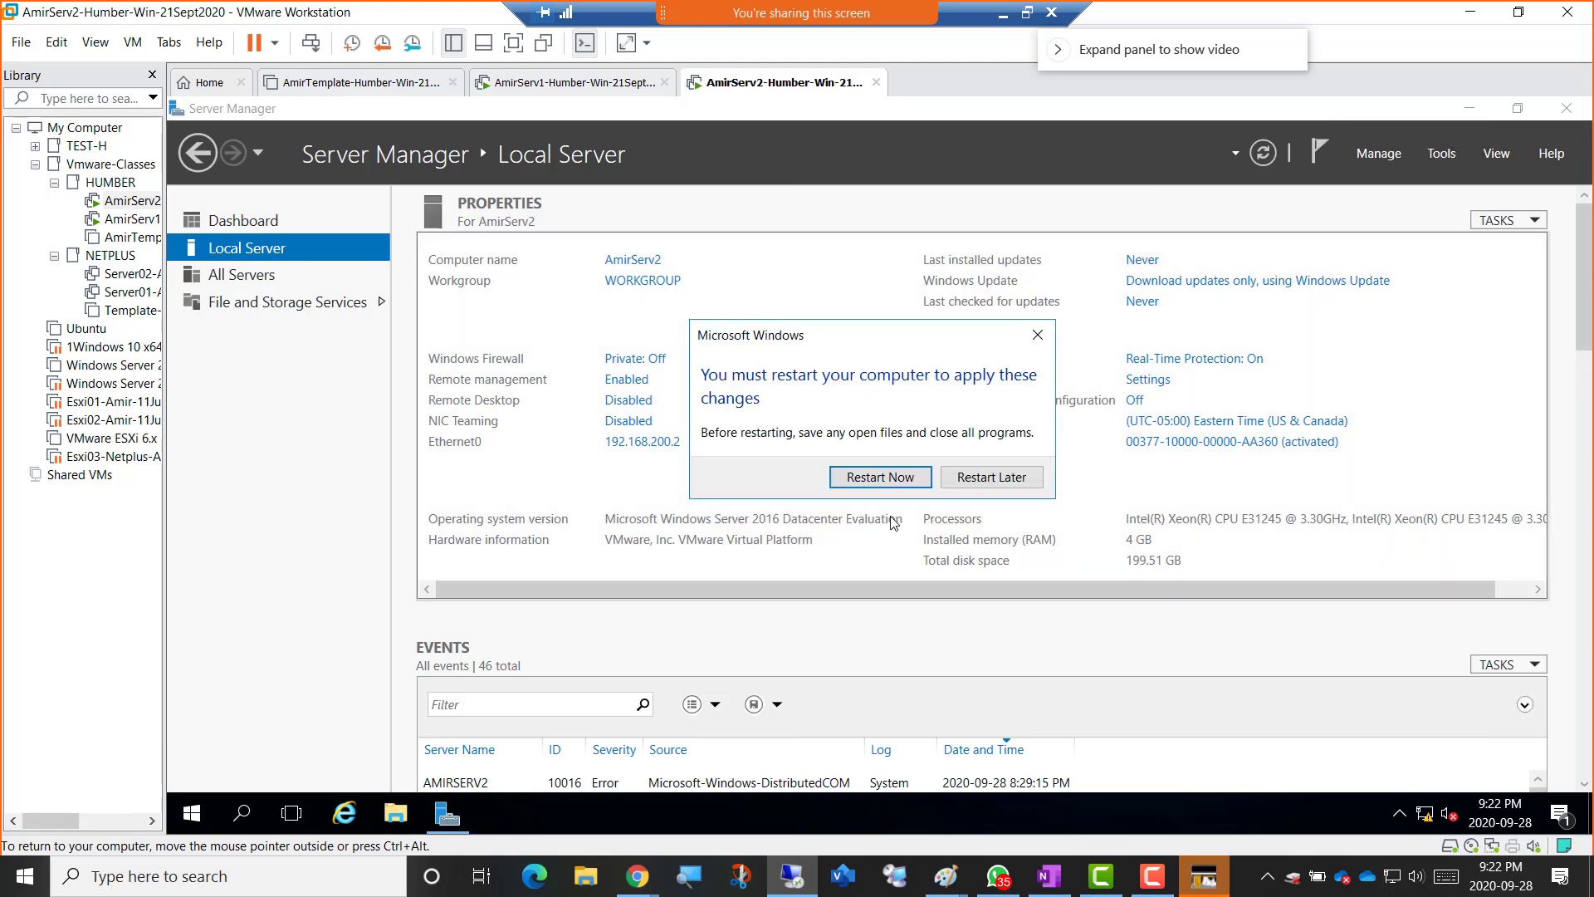
{"action": "left_click", "coordinate": [881, 484]}
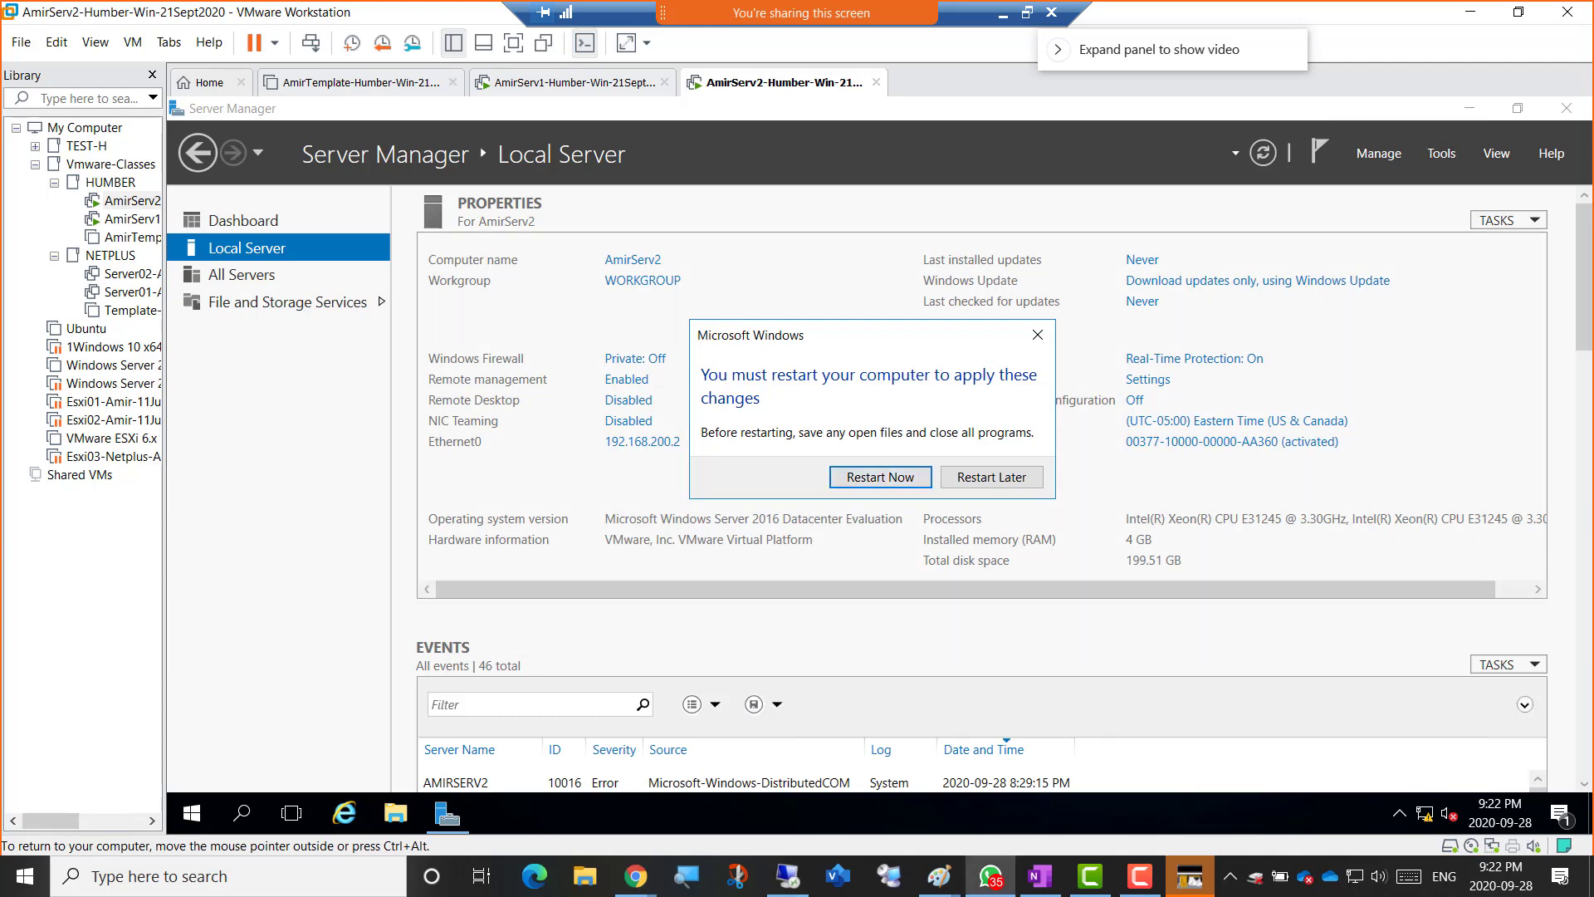
- Switch to WhatsApp and examine the domain-join error screenshots classmates shared in the class group
{"action": "left_click_drag", "start_coordinate": [1593, 34], "coordinate": [647, 38]}
{"action": "left_click", "coordinate": [660, 384]}
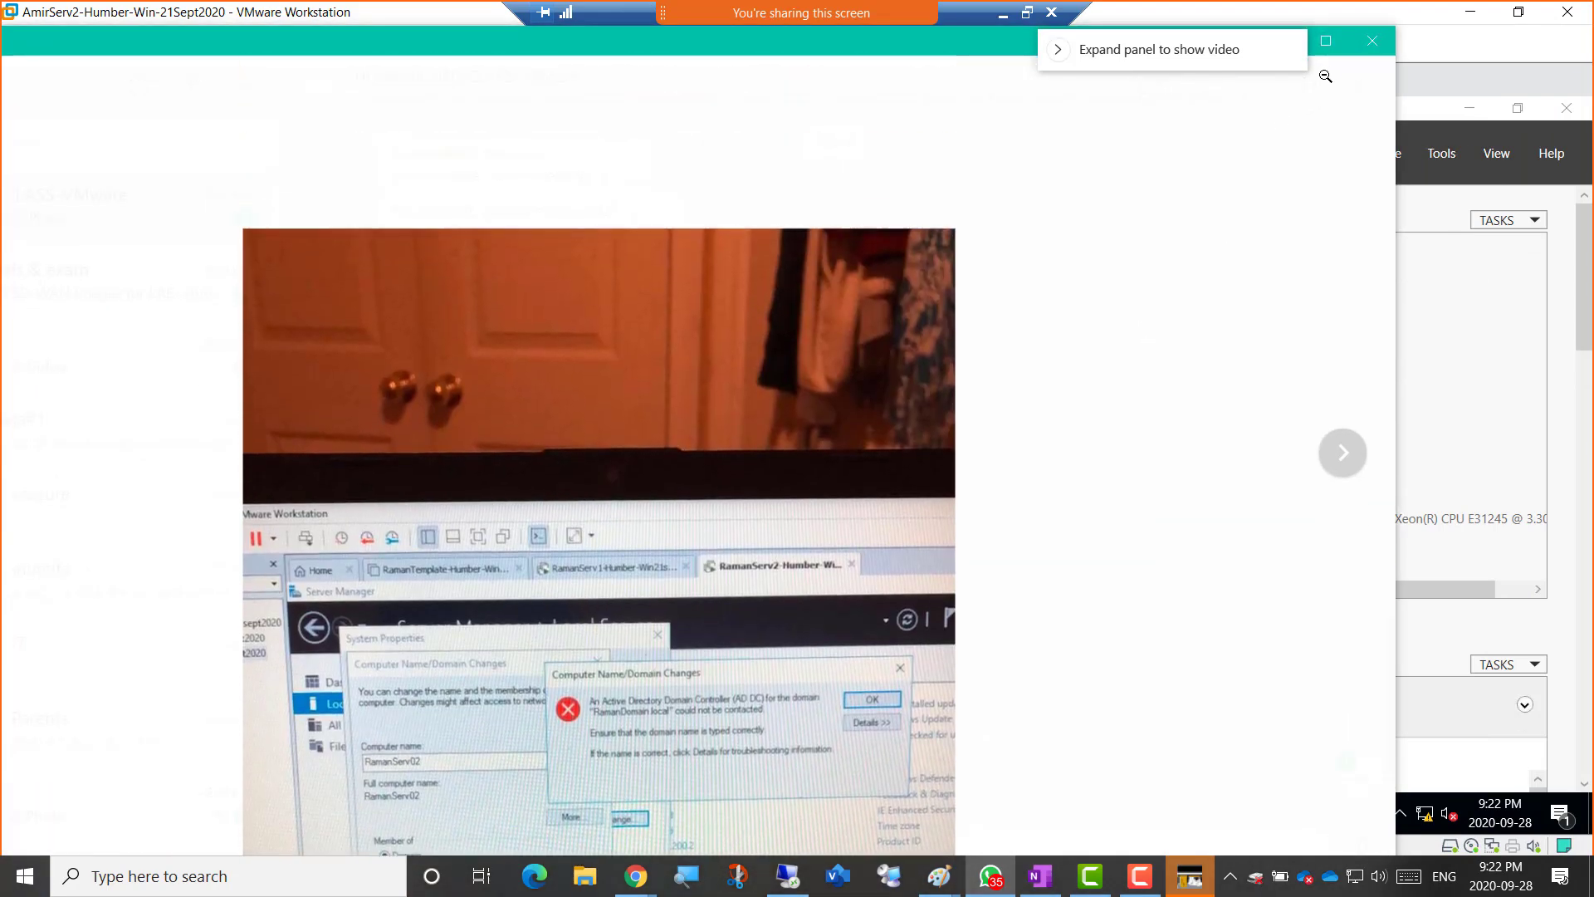
{"action": "left_click", "coordinate": [1326, 41]}
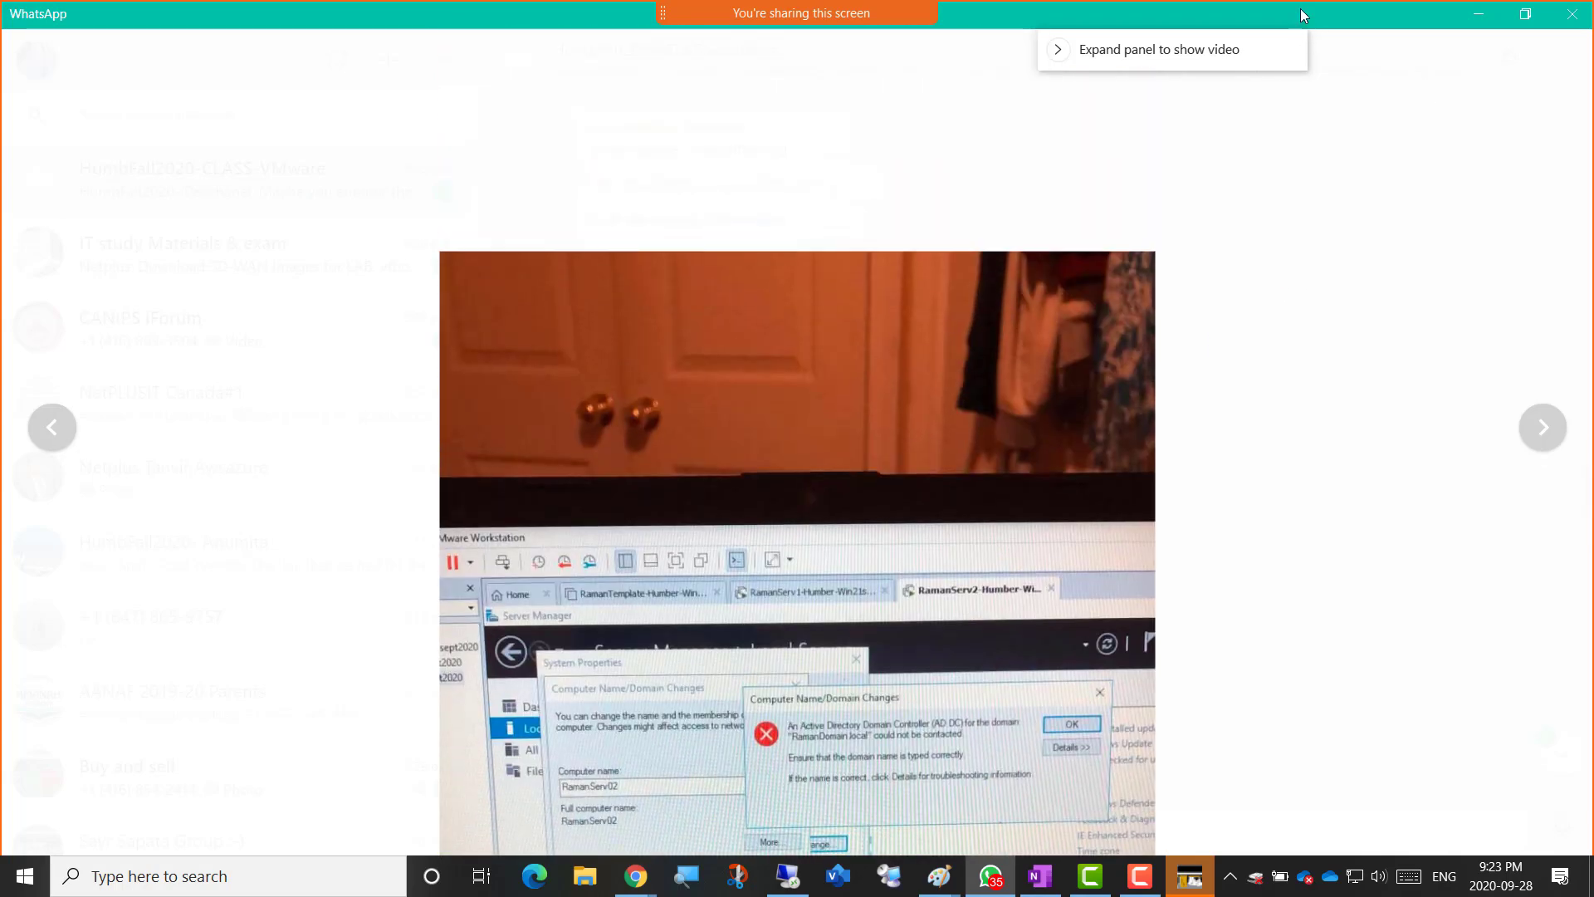
{"action": "left_click_drag", "start_coordinate": [1302, 14], "coordinate": [1593, 122]}
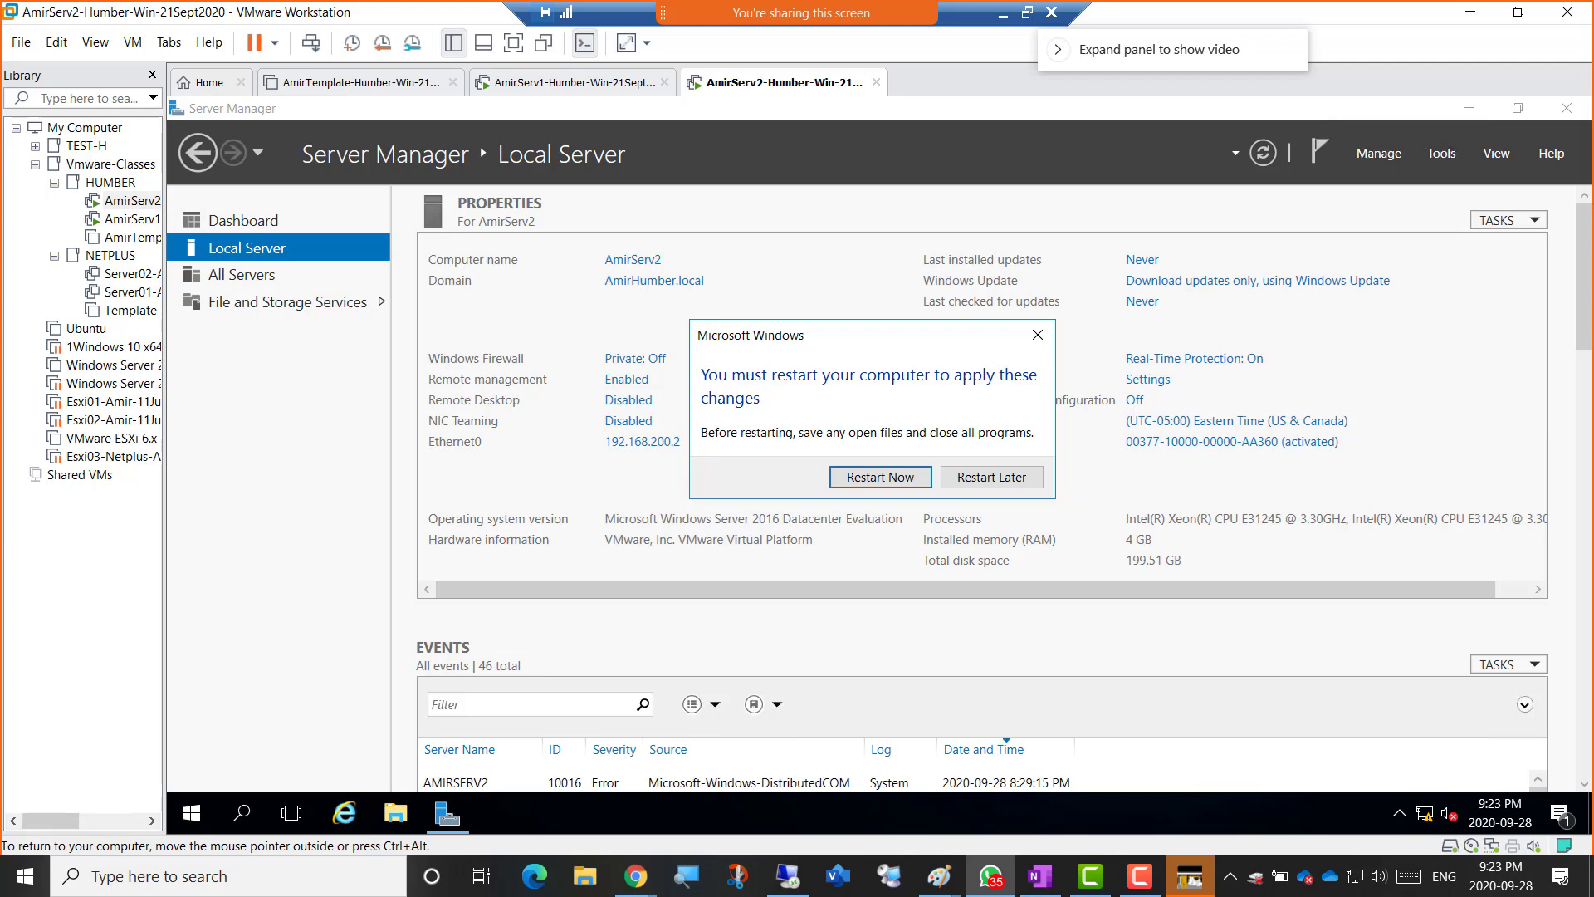
{"action": "left_click_drag", "start_coordinate": [1593, 17], "coordinate": [938, 2]}
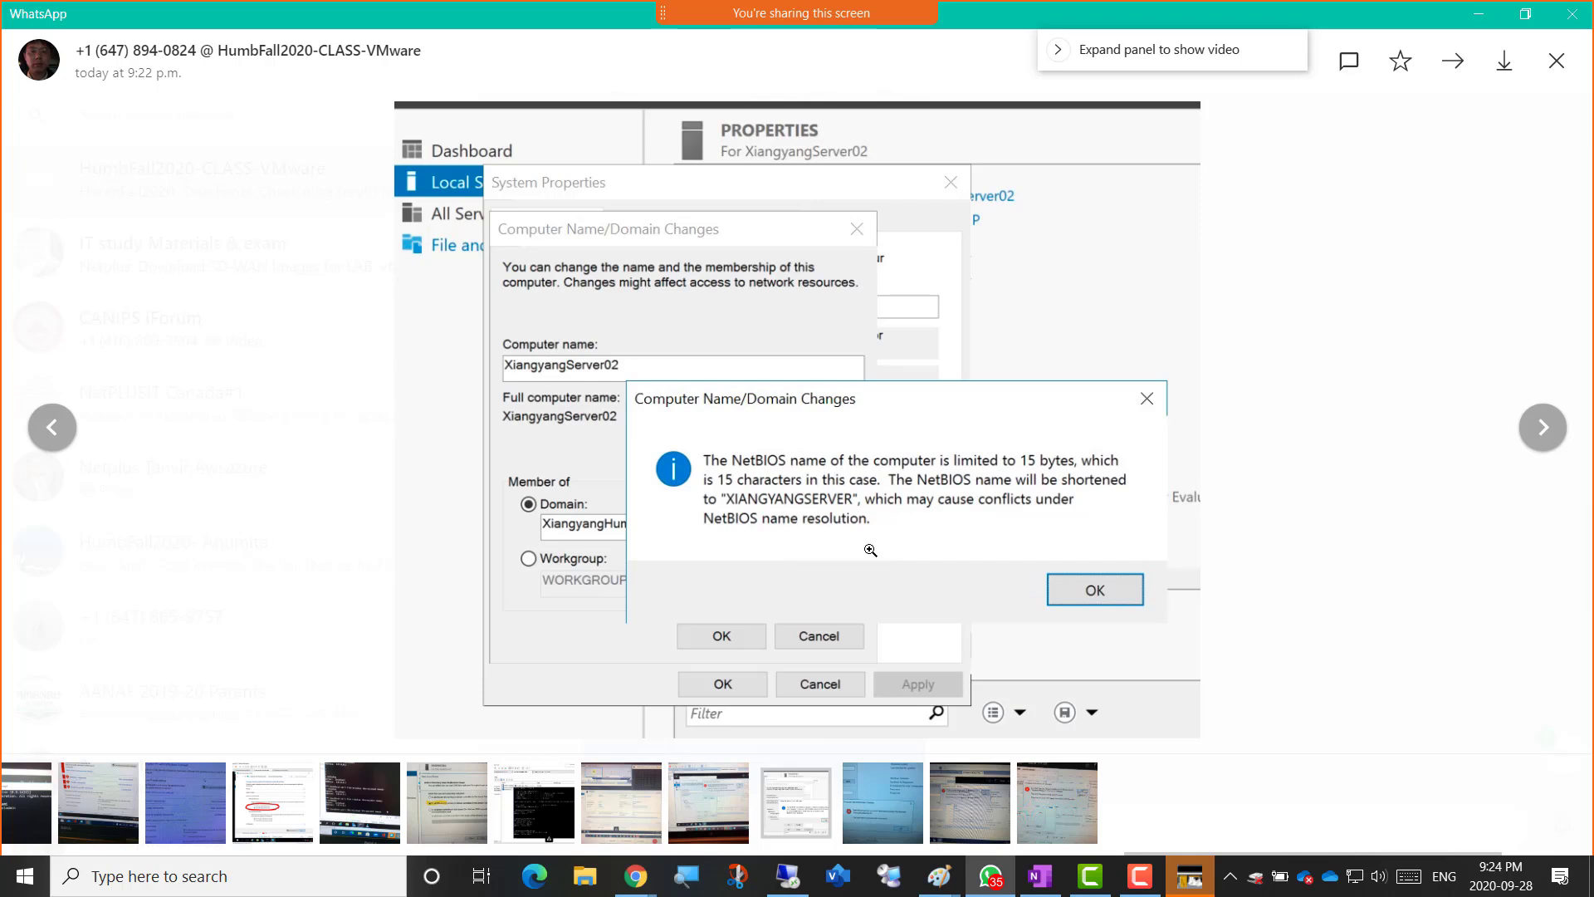
{"action": "left_click", "coordinate": [1551, 436]}
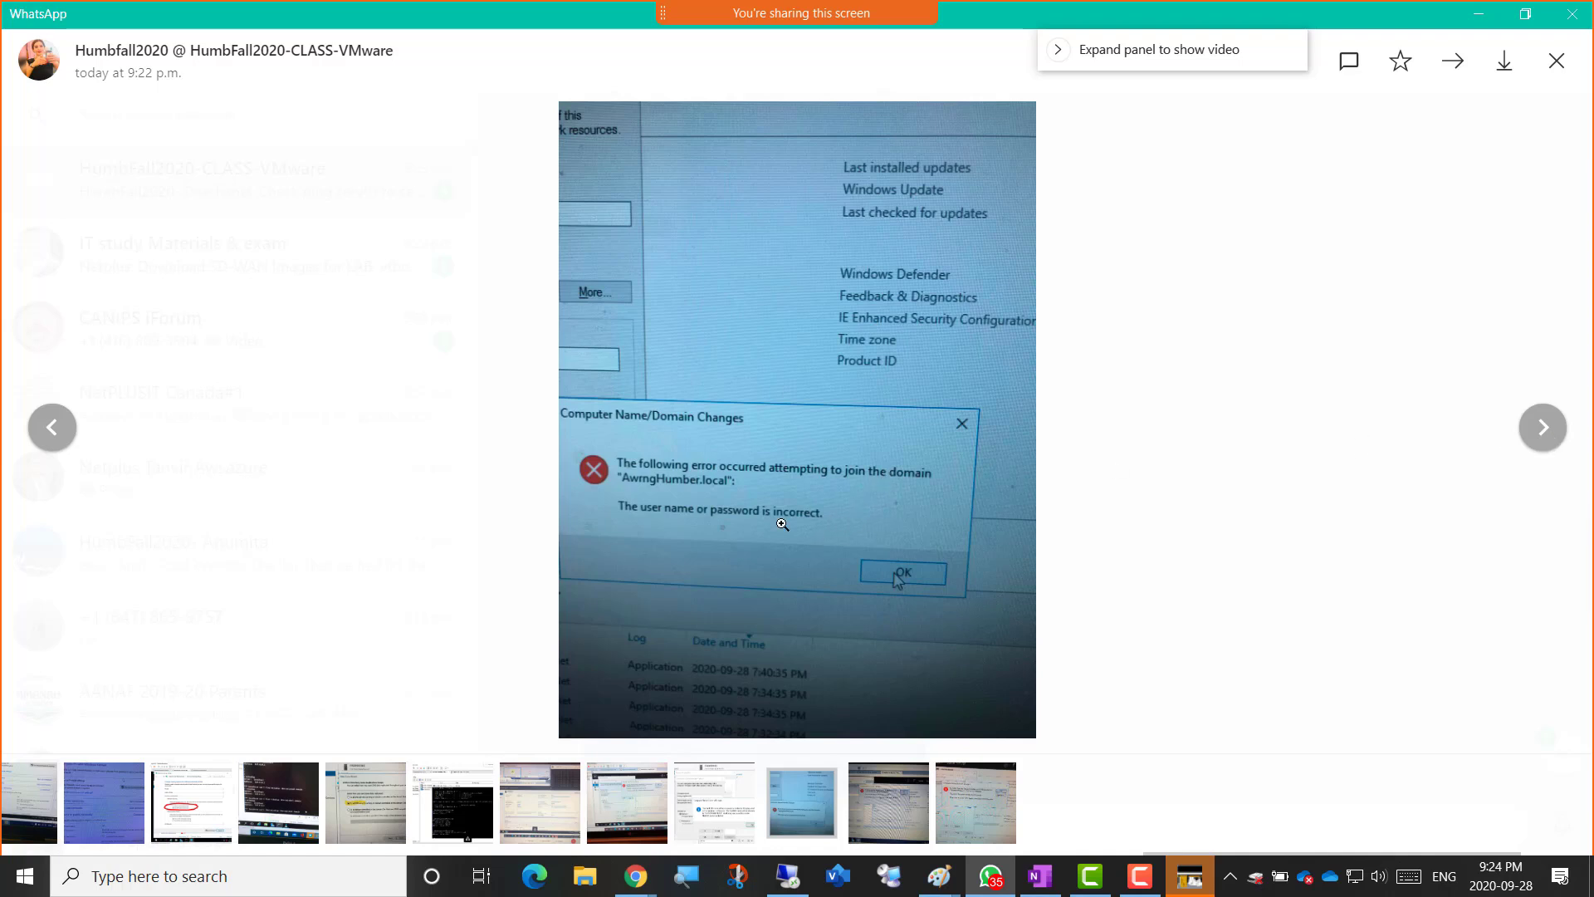
{"action": "left_click", "coordinate": [1559, 445]}
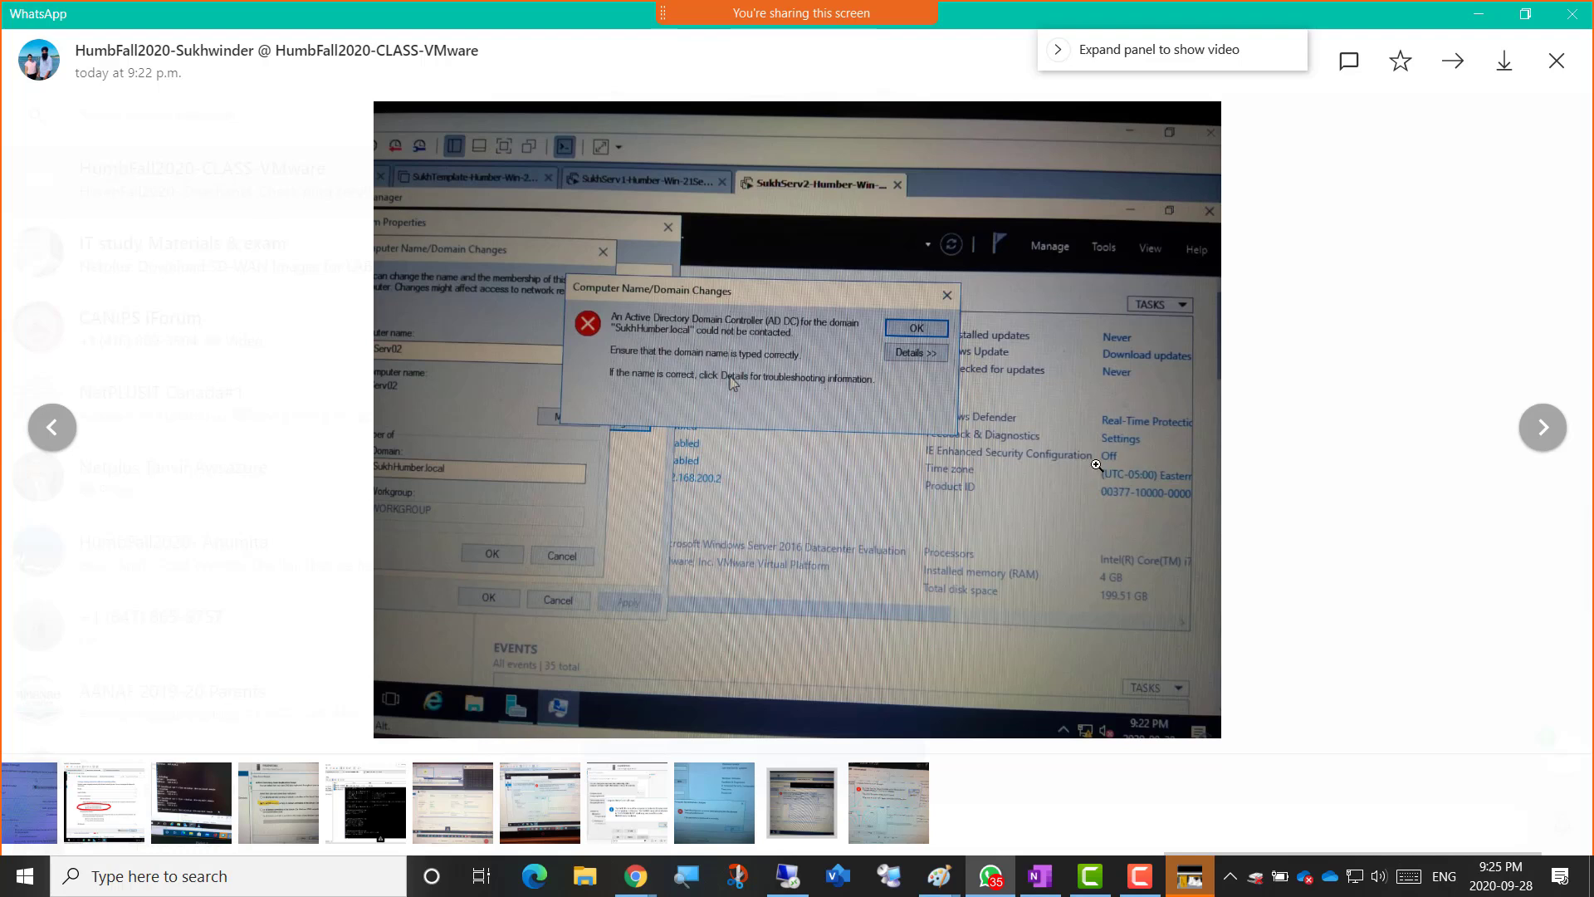
{"action": "left_click", "coordinate": [1541, 436]}
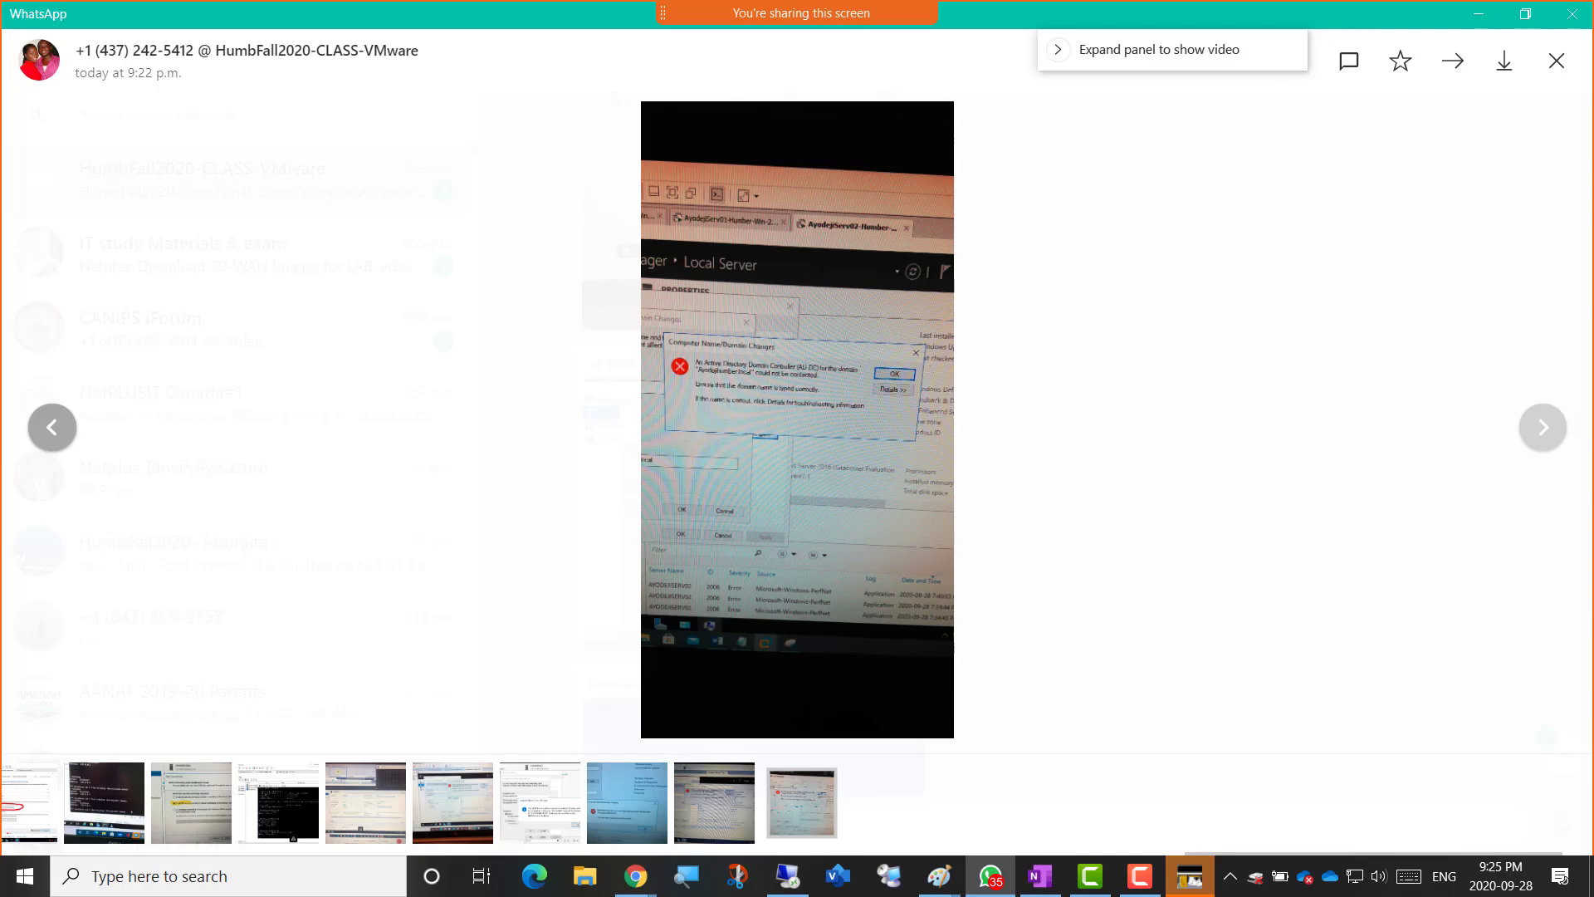
{"action": "left_click", "coordinate": [1525, 14]}
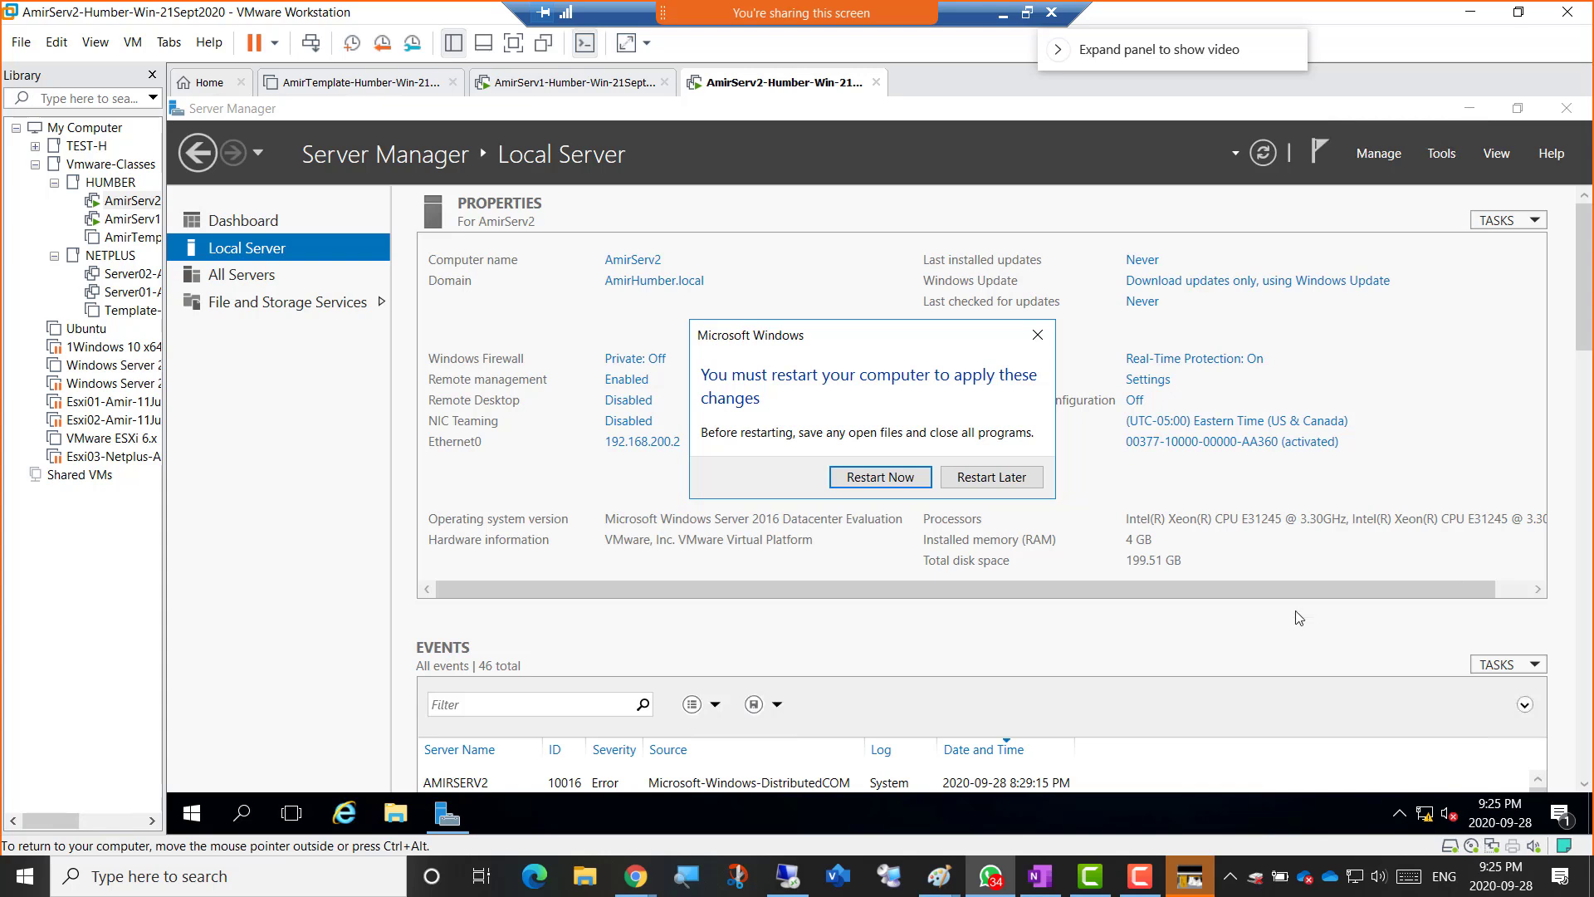
- Restart AmirServ2 now and send Ctrl+Alt+Del to the virtual machine to reach its sign-in screen
{"action": "left_click", "coordinate": [870, 478]}
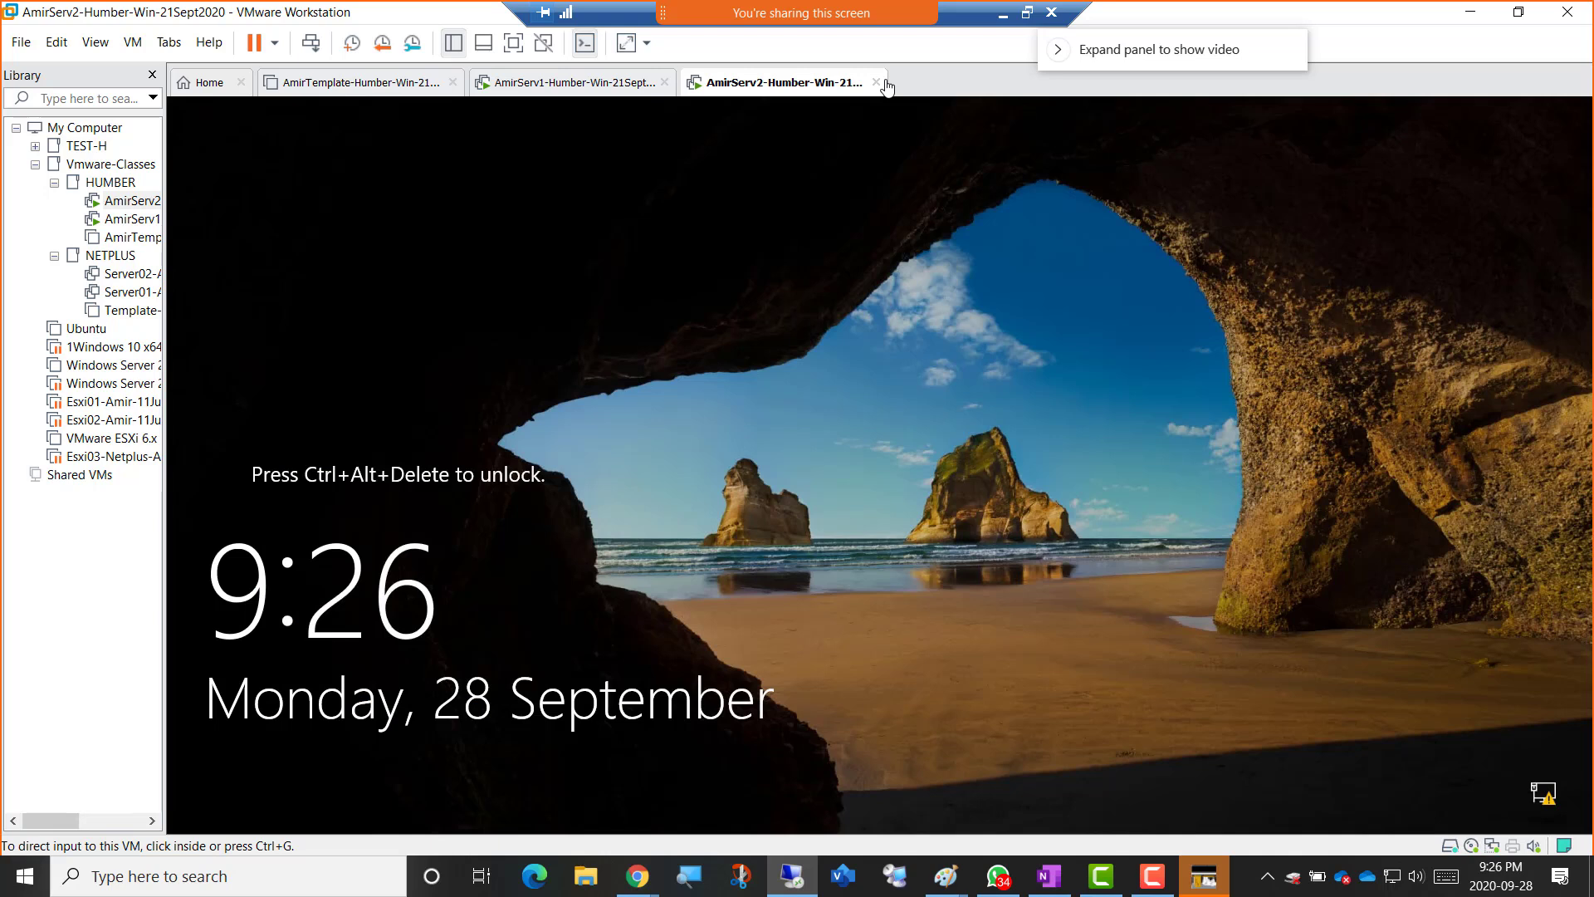
{"action": "left_click", "coordinate": [812, 347]}
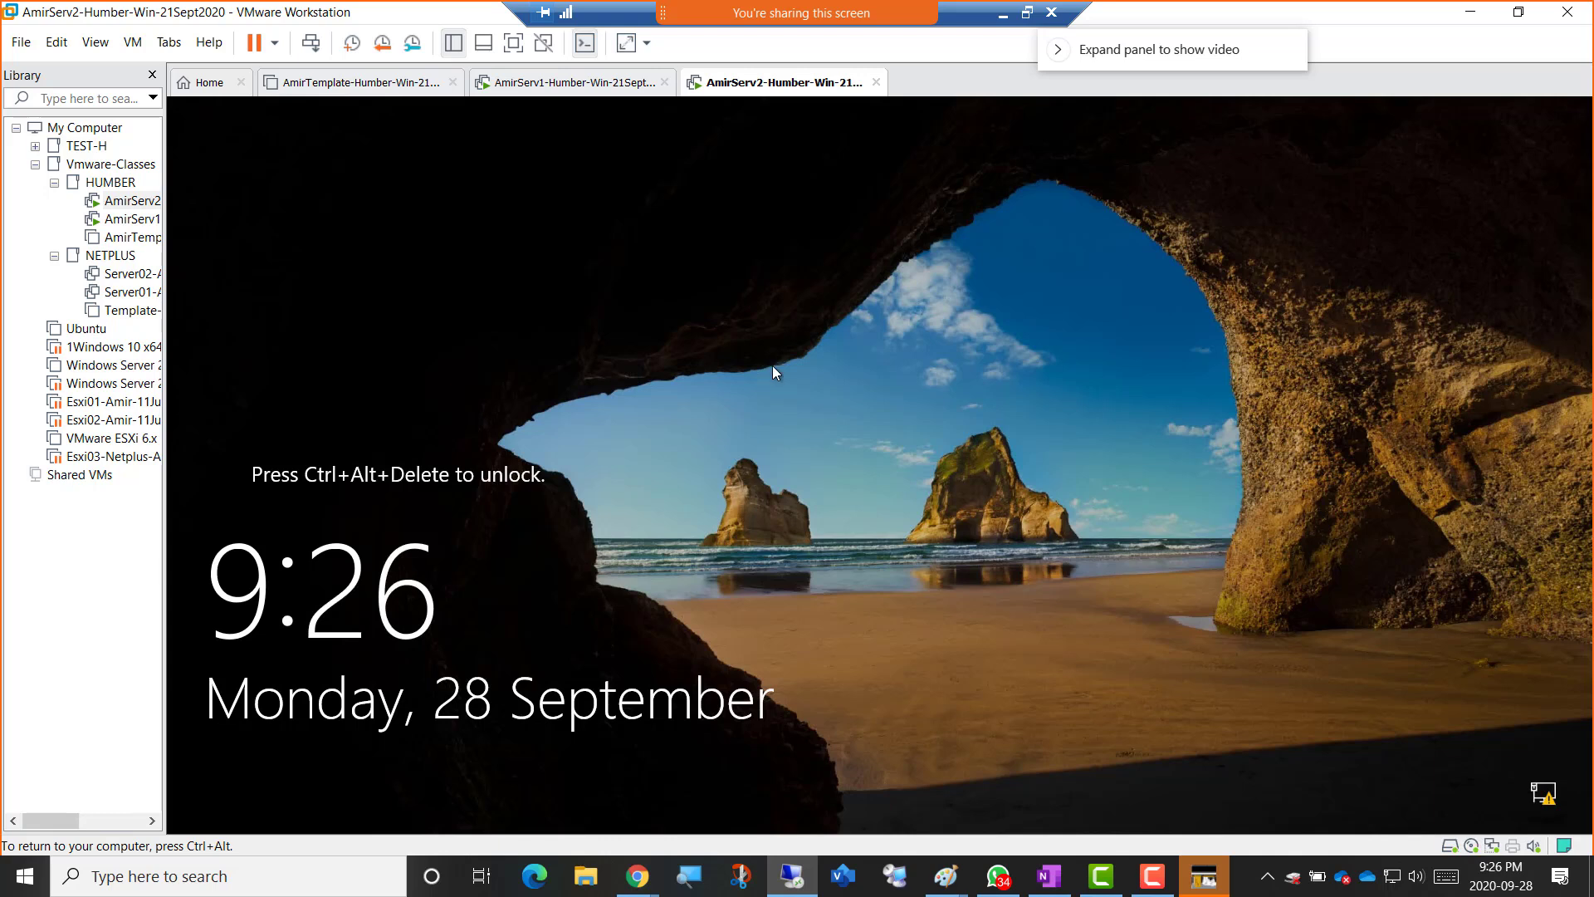
{"action": "left_click", "coordinate": [310, 42]}
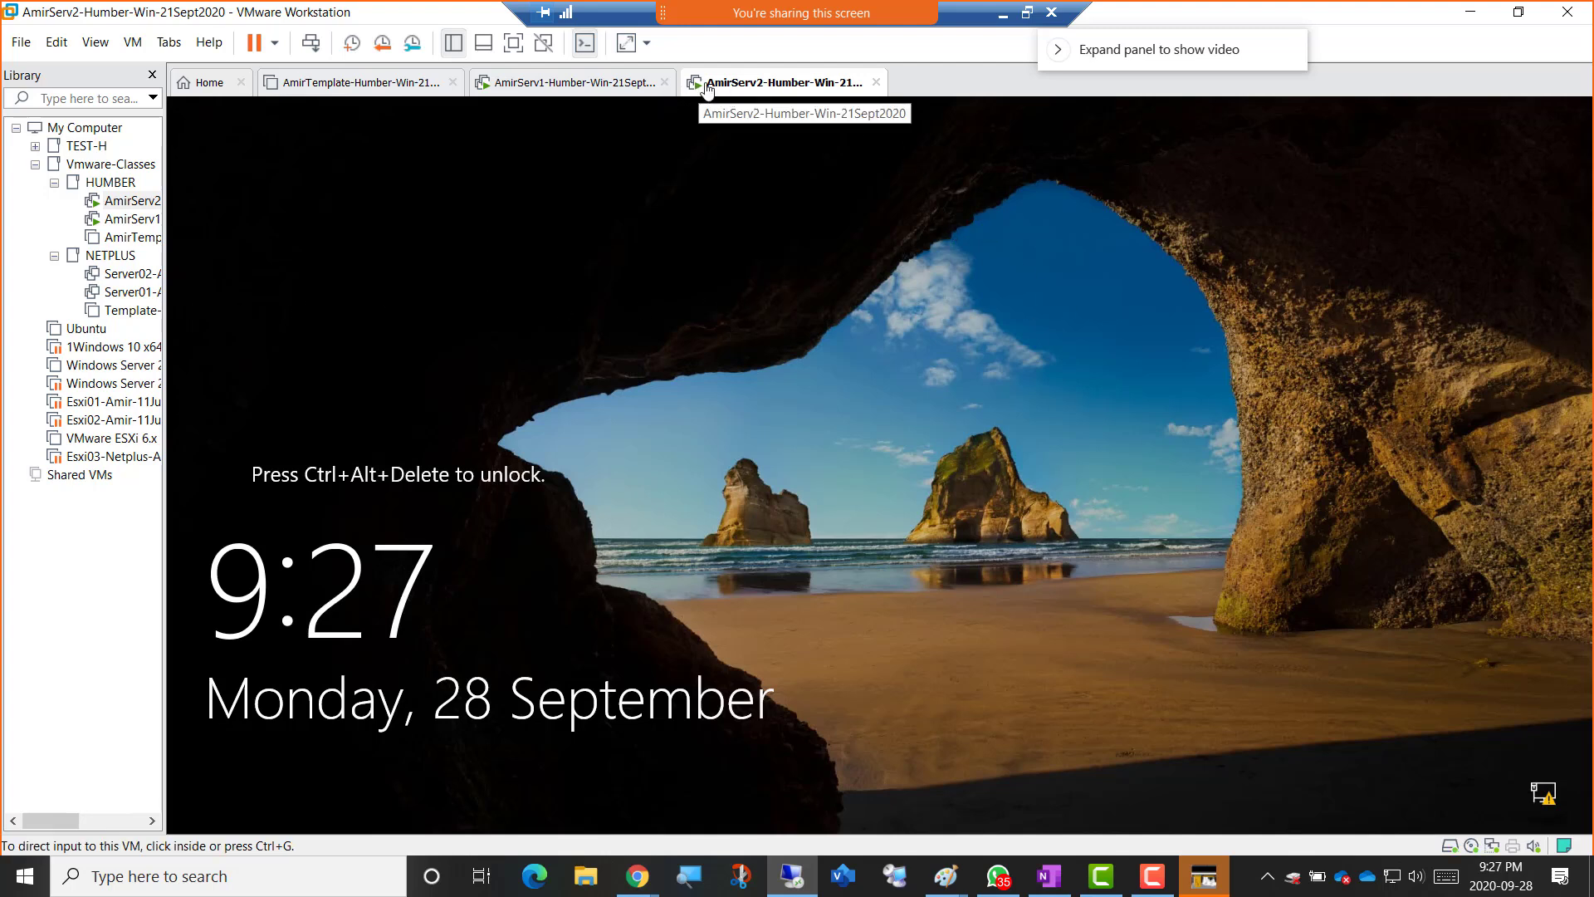
{"action": "left_click", "coordinate": [311, 43]}
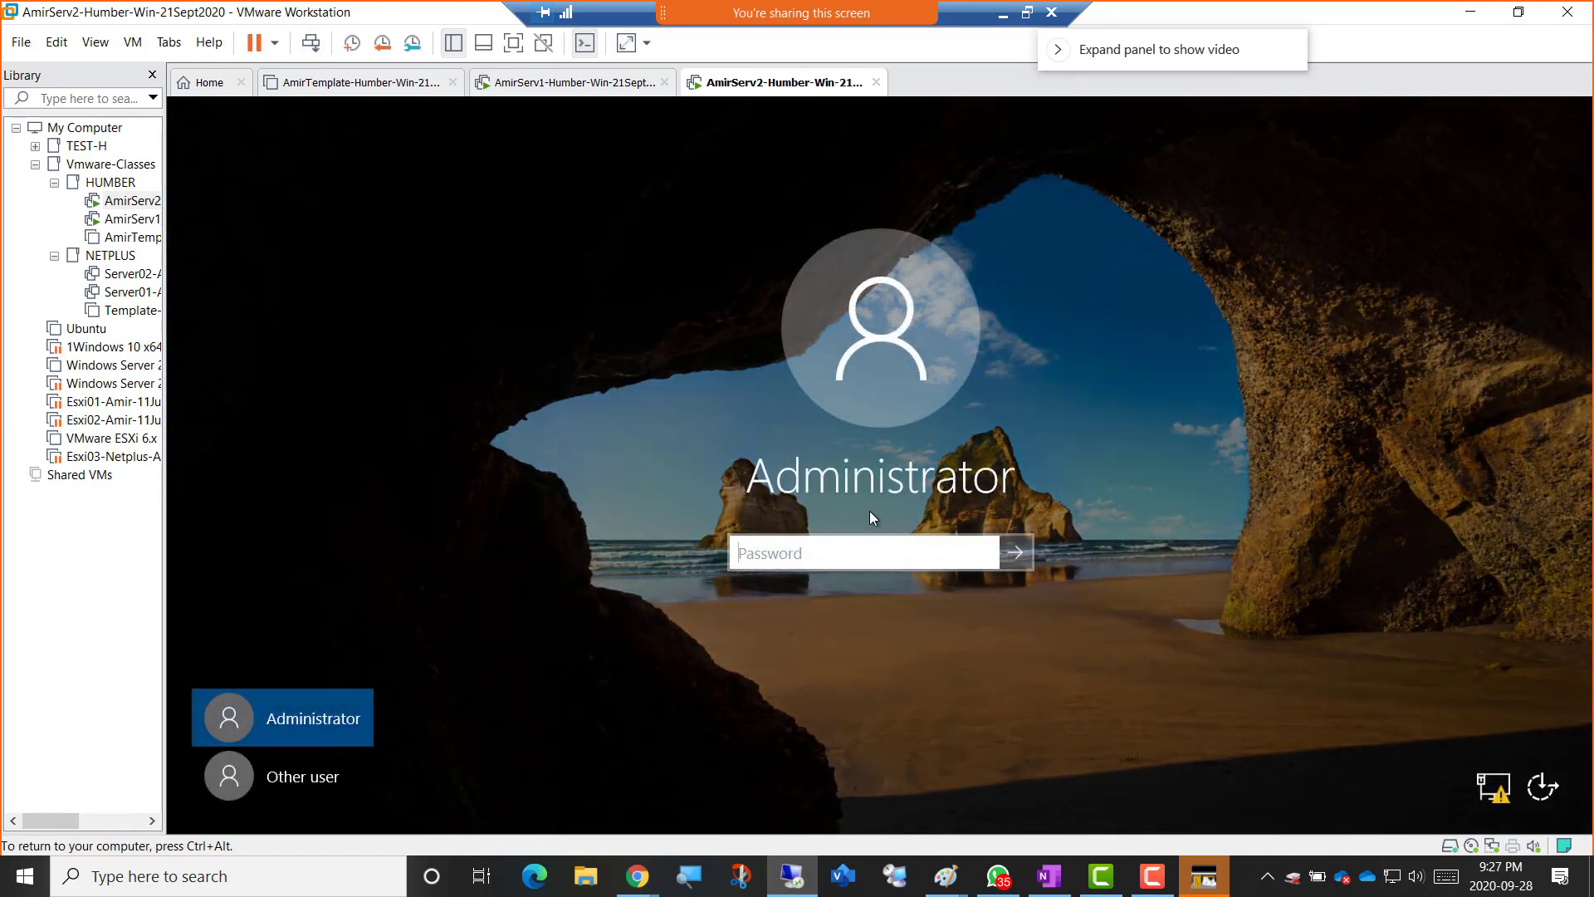
- Sign in to AmirServ2 as another user, AmirAdmin, on the AMIRHUMBER domain with the account password
{"action": "left_click", "coordinate": [317, 784]}
{"action": "type", "text": "AmirAdmin"}
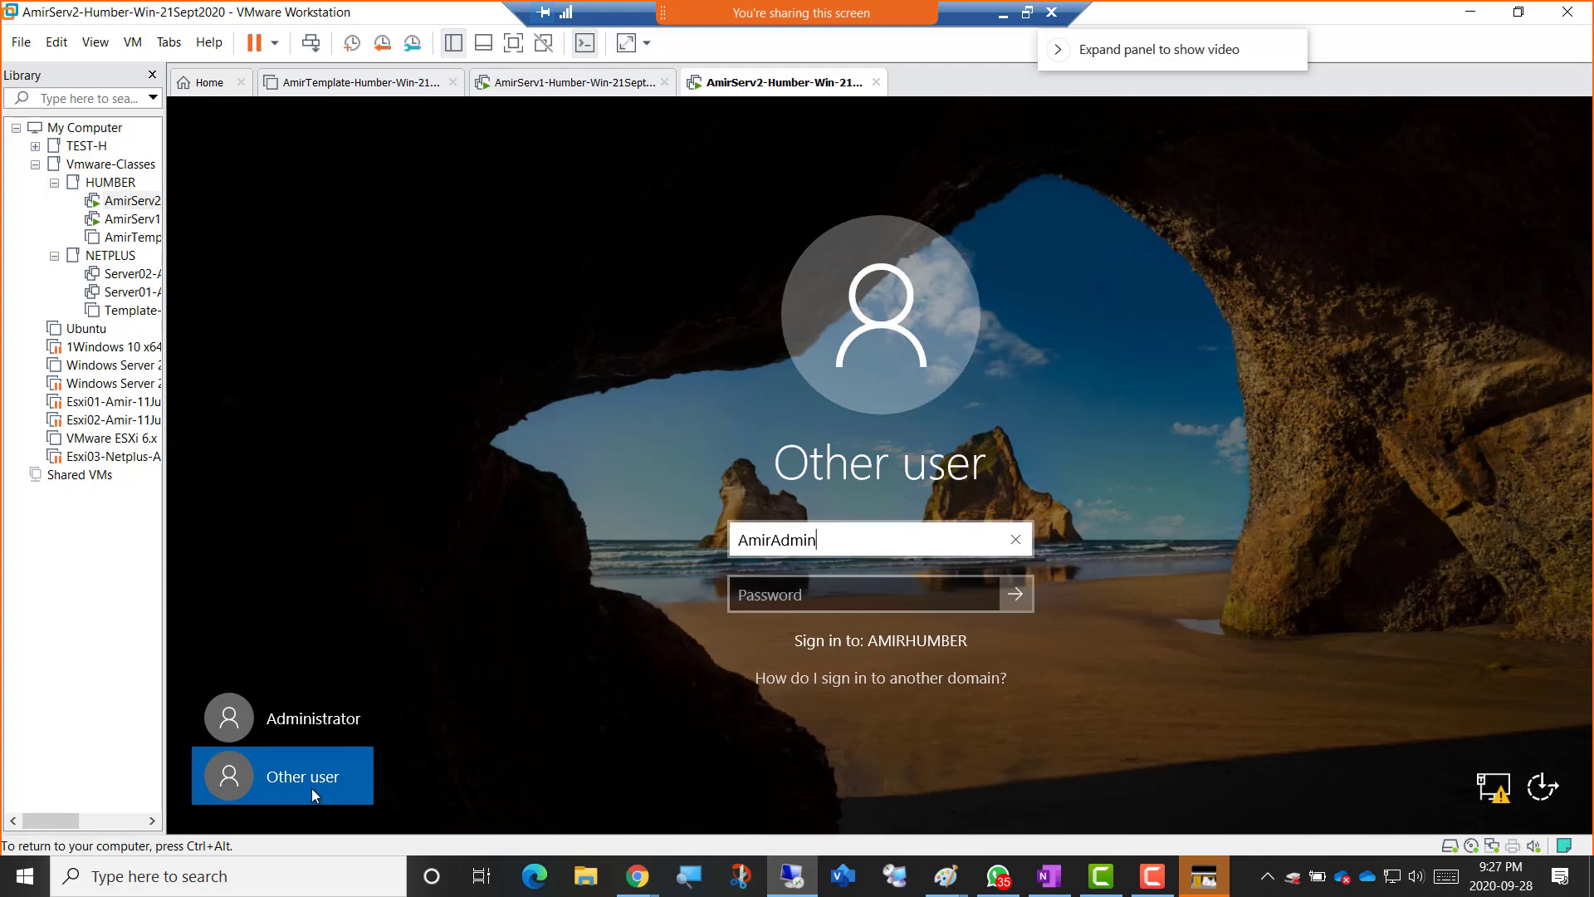
{"action": "left_click", "coordinate": [828, 596]}
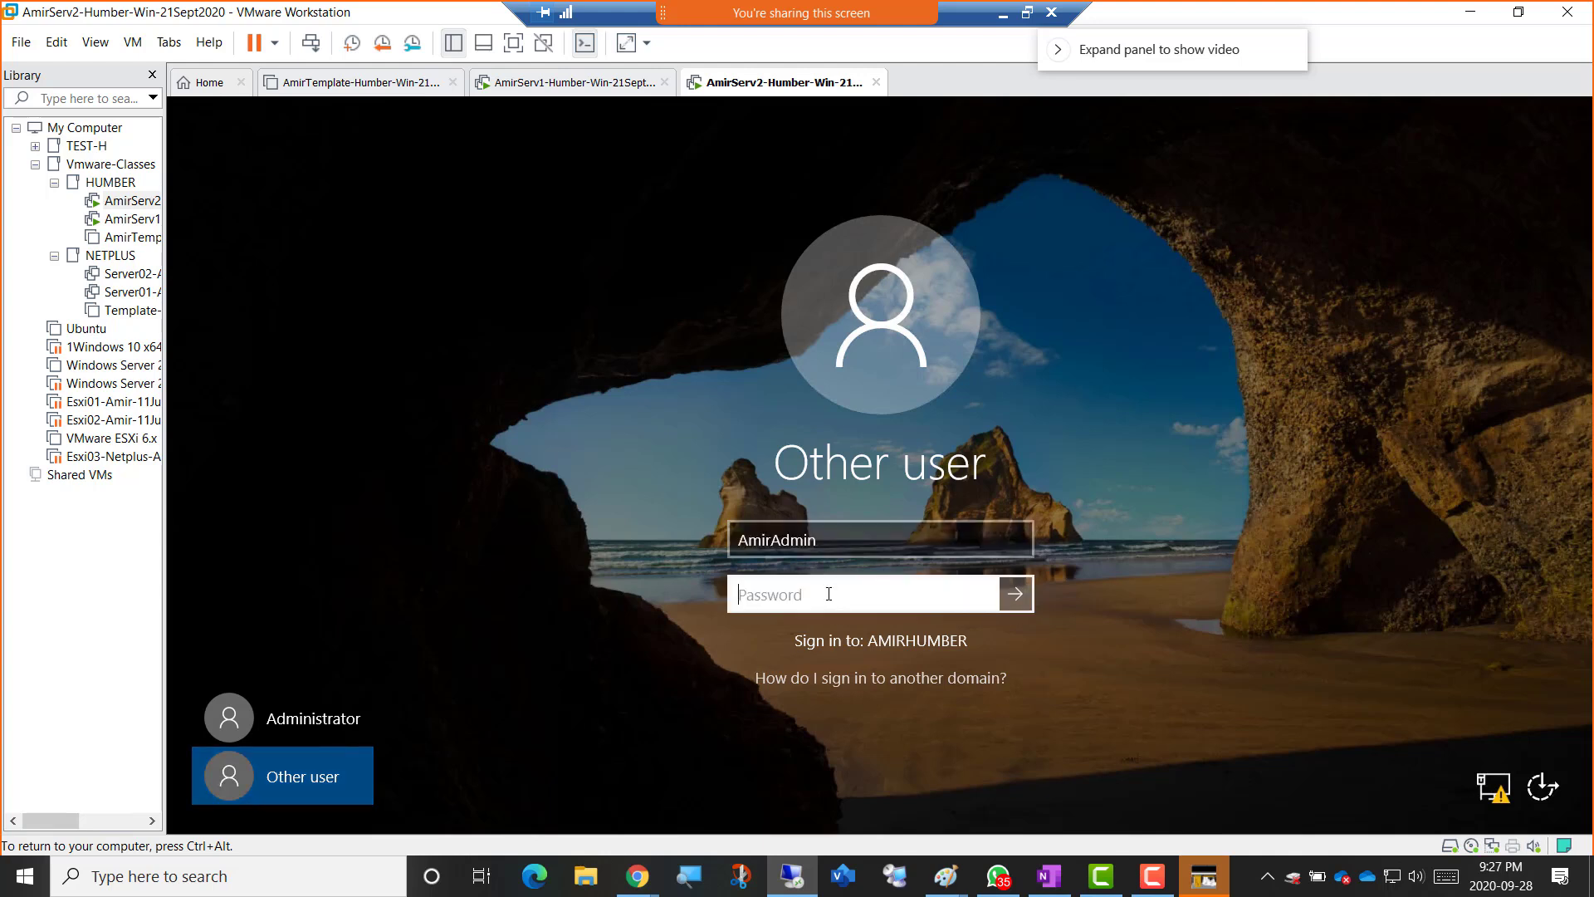
{"action": "type", "text": "************"}
{"action": "left_click", "coordinate": [1014, 594]}
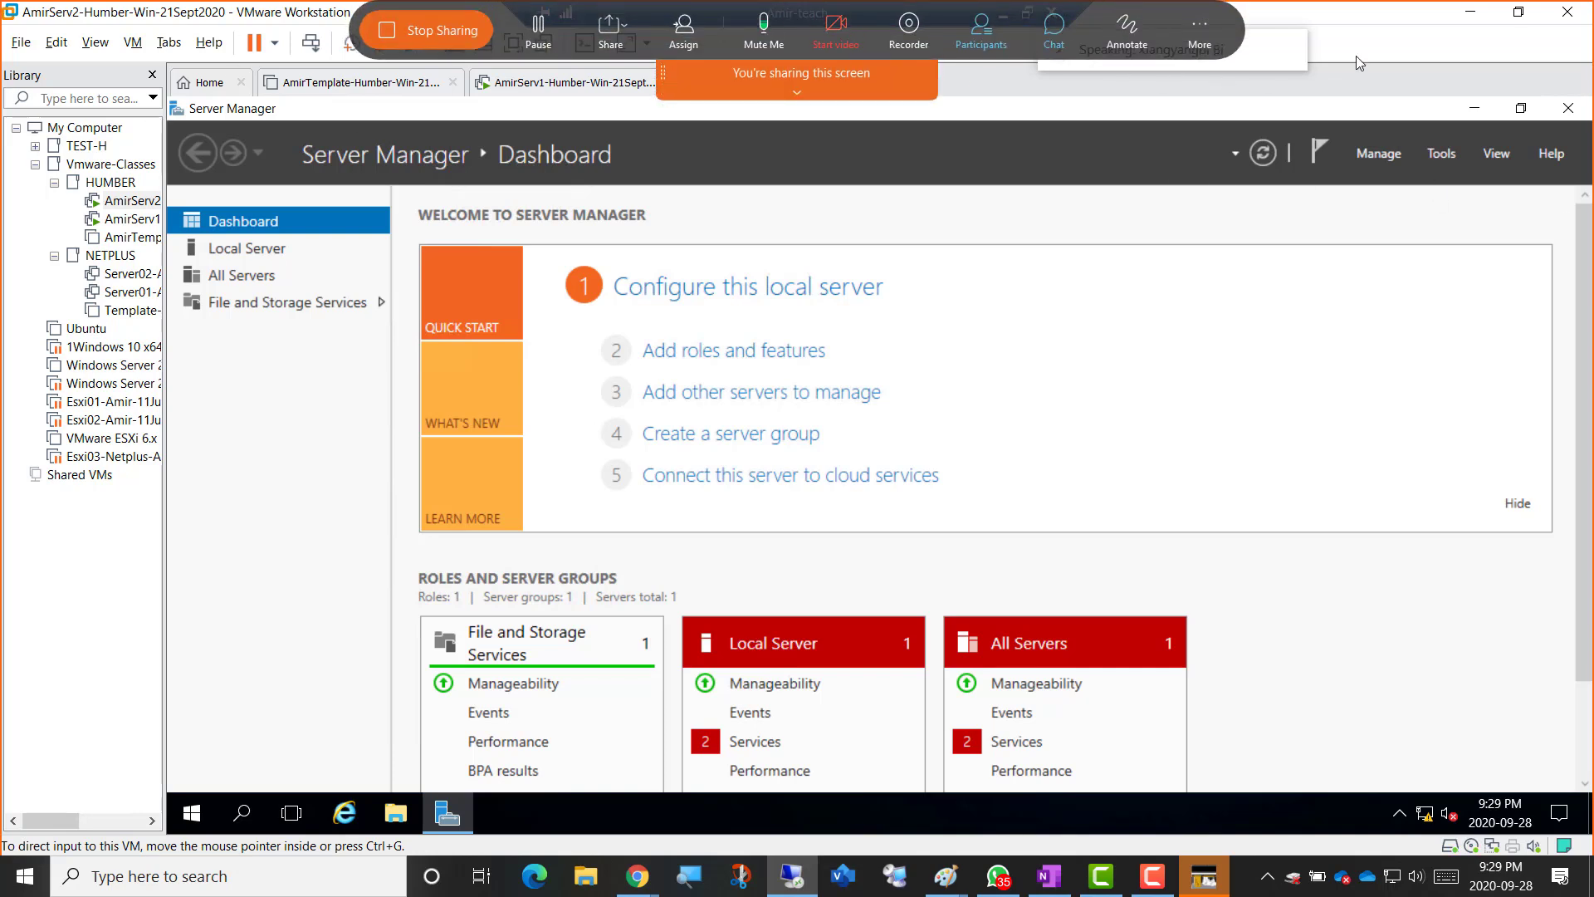
- Minimize VMware Workstation and launch TeamViewer from the Windows search
{"action": "left_click", "coordinate": [1471, 15]}
{"action": "left_click", "coordinate": [242, 877]}
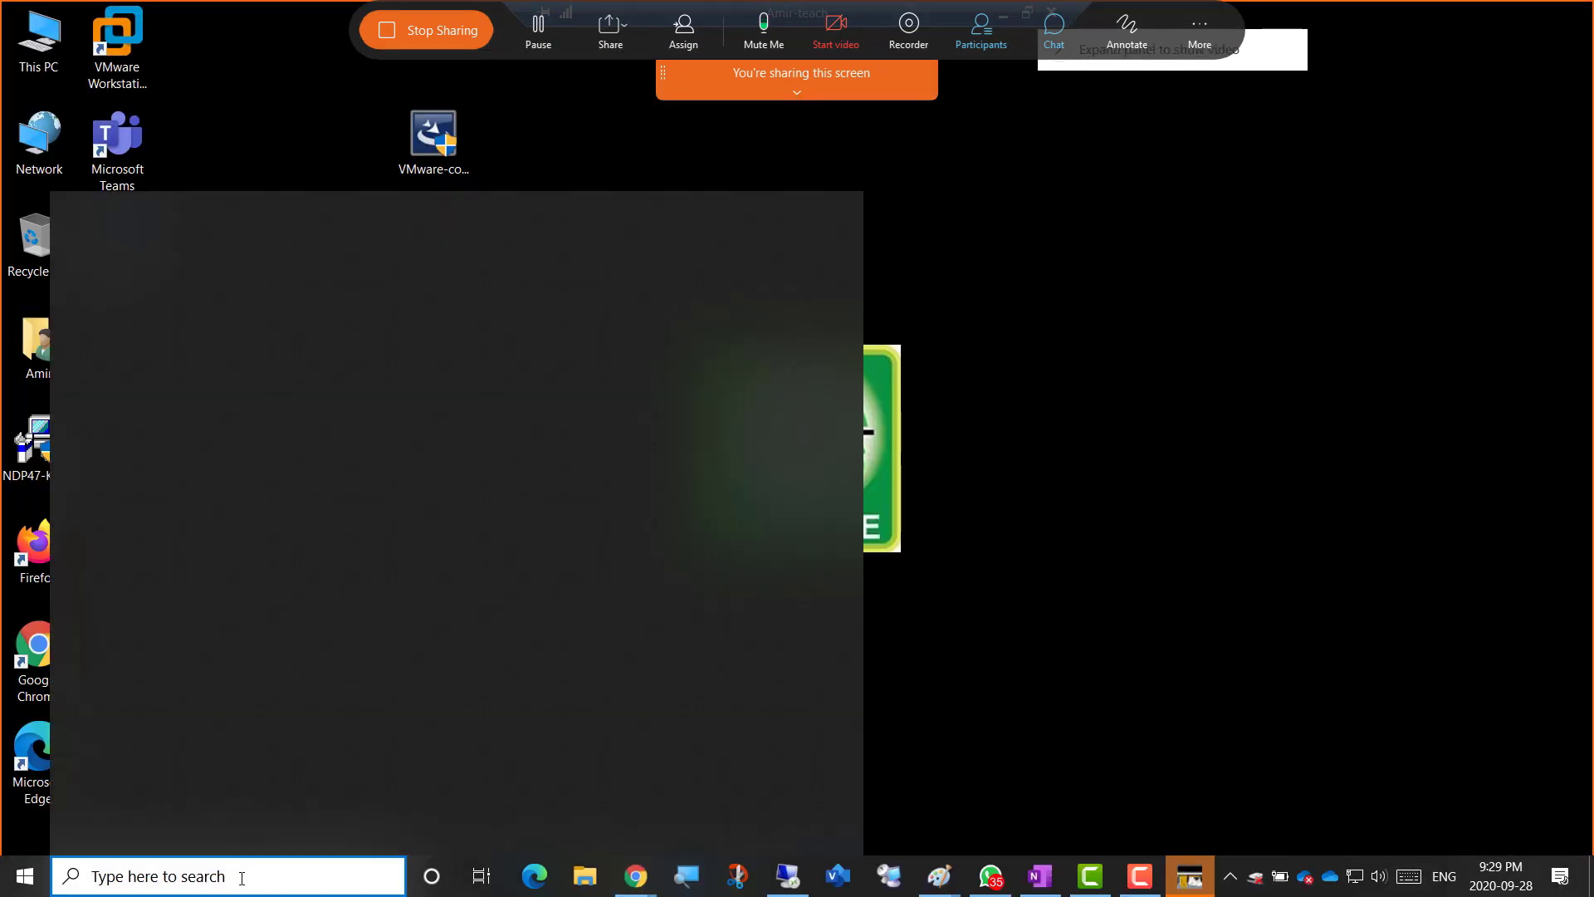
{"action": "type", "text": "team"}
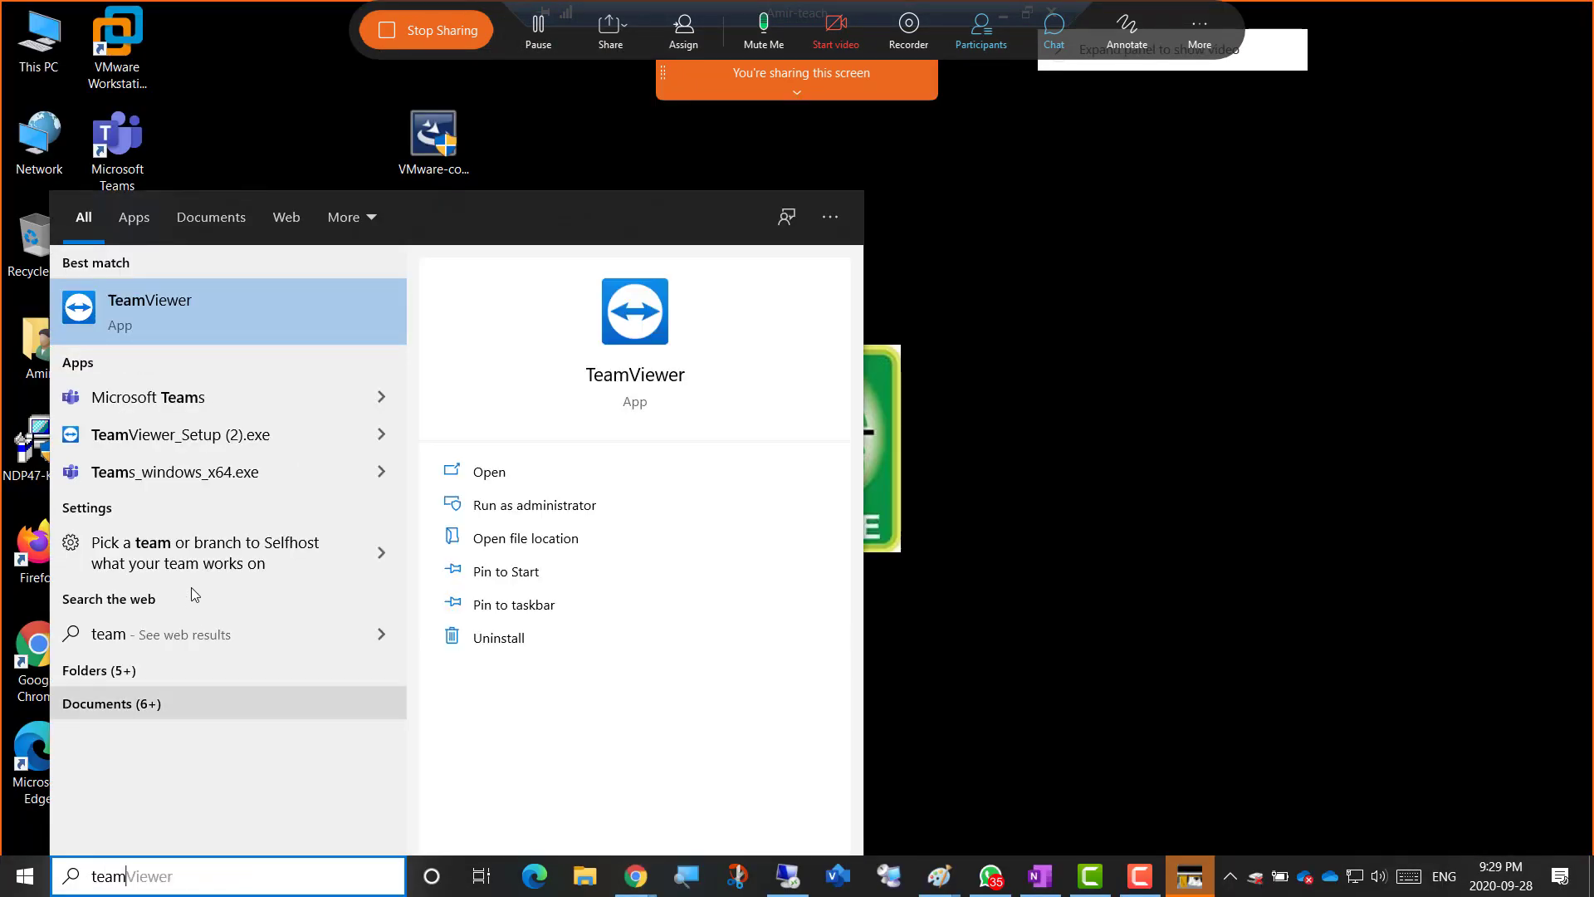
{"action": "left_click", "coordinate": [251, 326]}
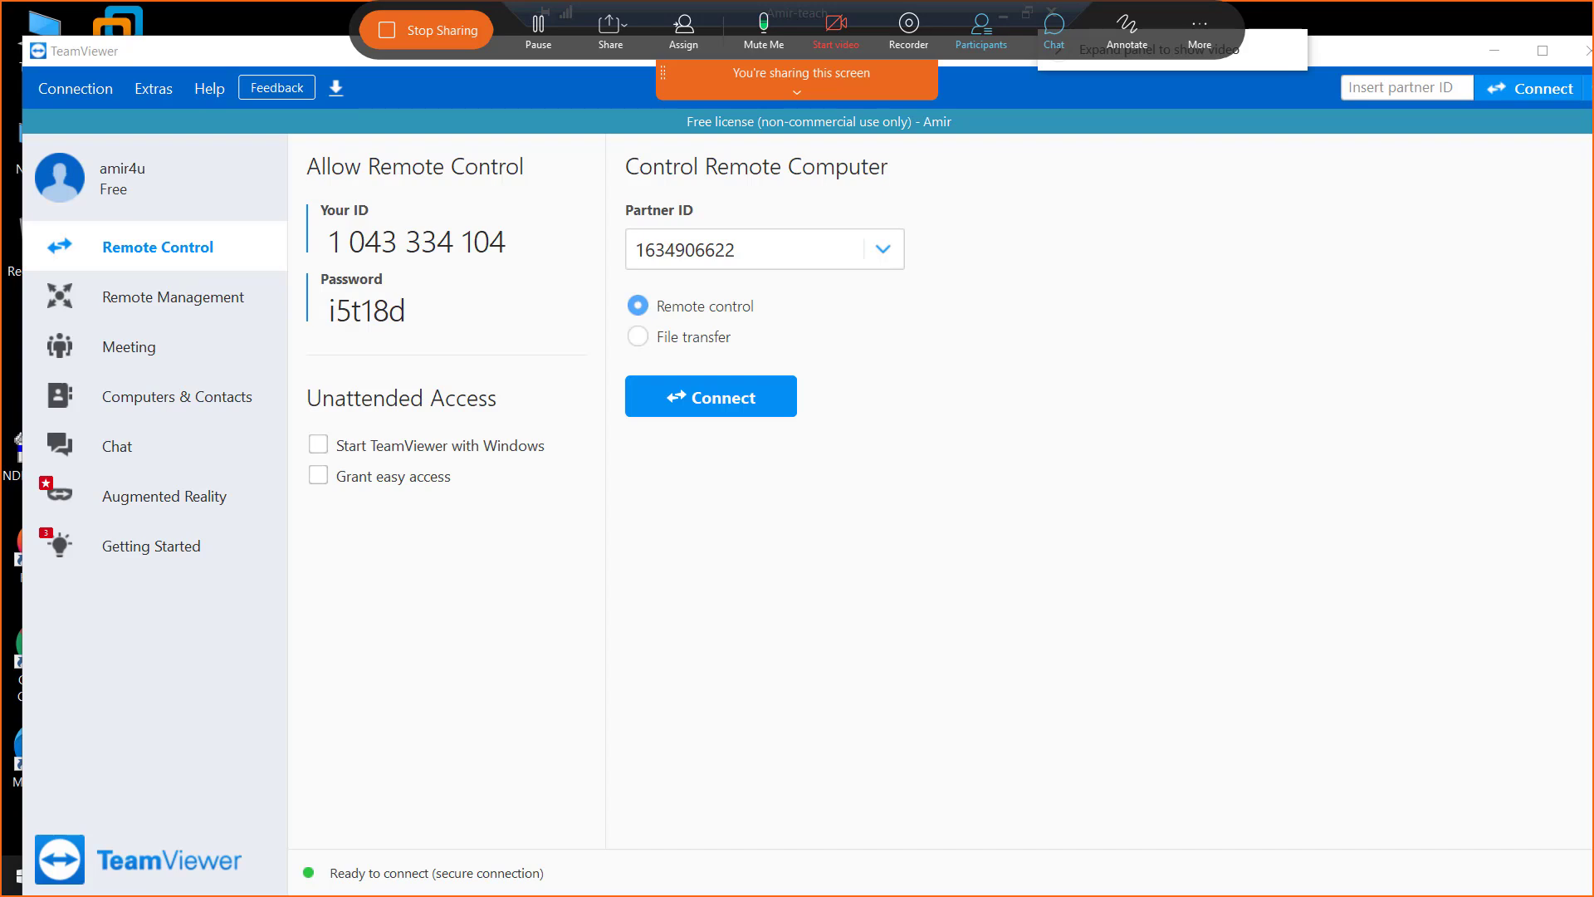
- Paste the classmate's partner ID and start a remote control connection
{"action": "left_click", "coordinate": [744, 250]}
{"action": "double_click", "coordinate": [714, 249]}
{"action": "left_click", "coordinate": [674, 402]}
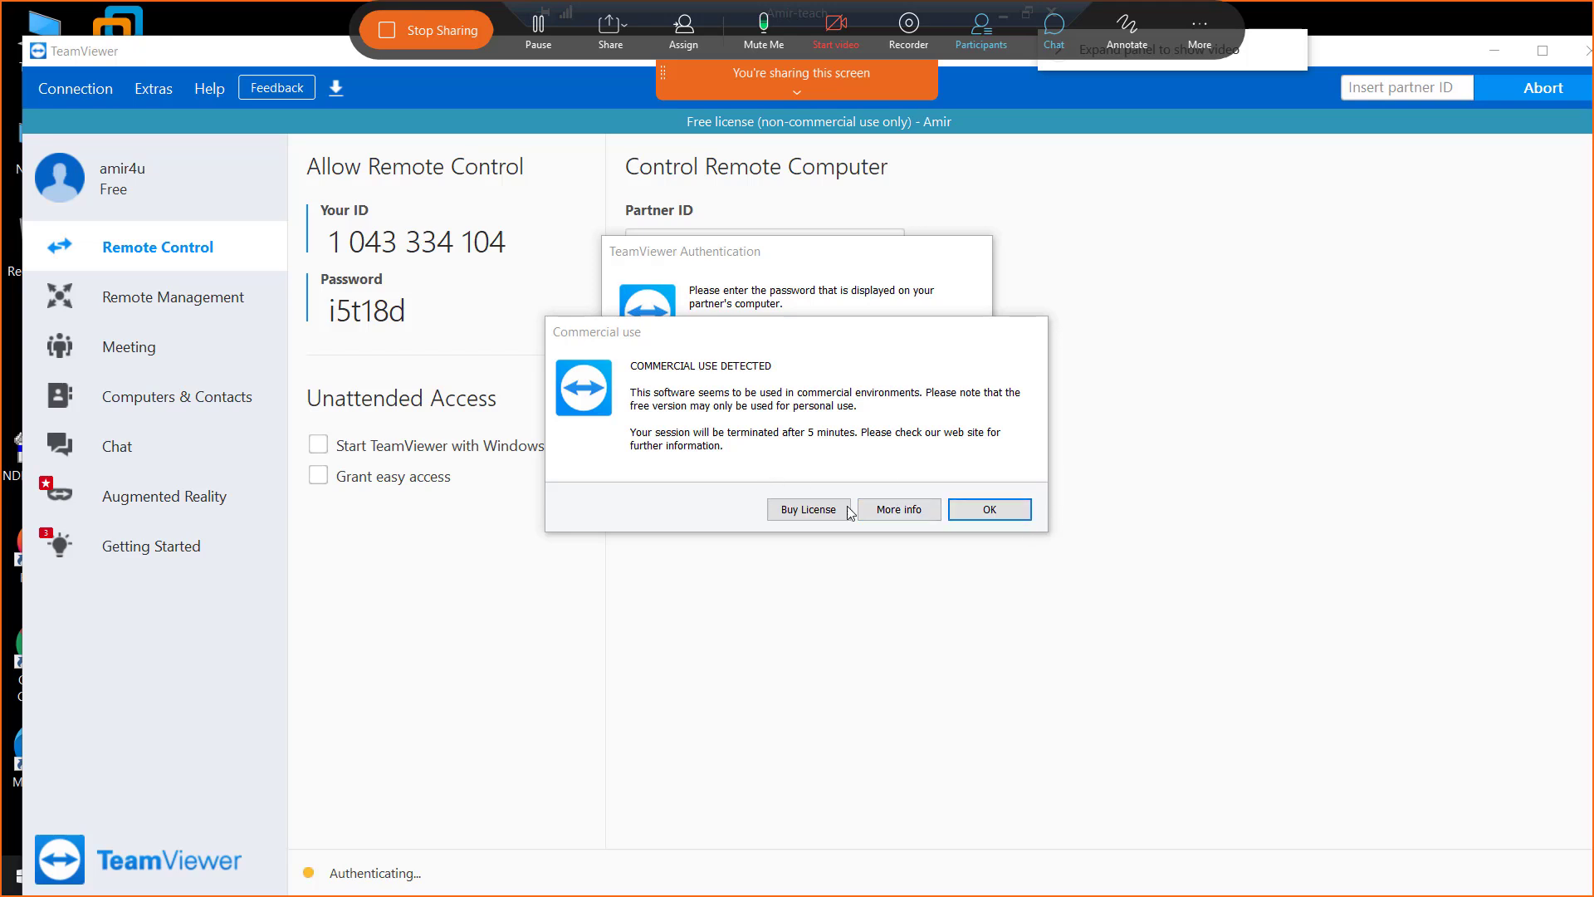
- Dismiss the commercial use notice, paste the partner's session password and log on
{"action": "left_click", "coordinate": [986, 509]}
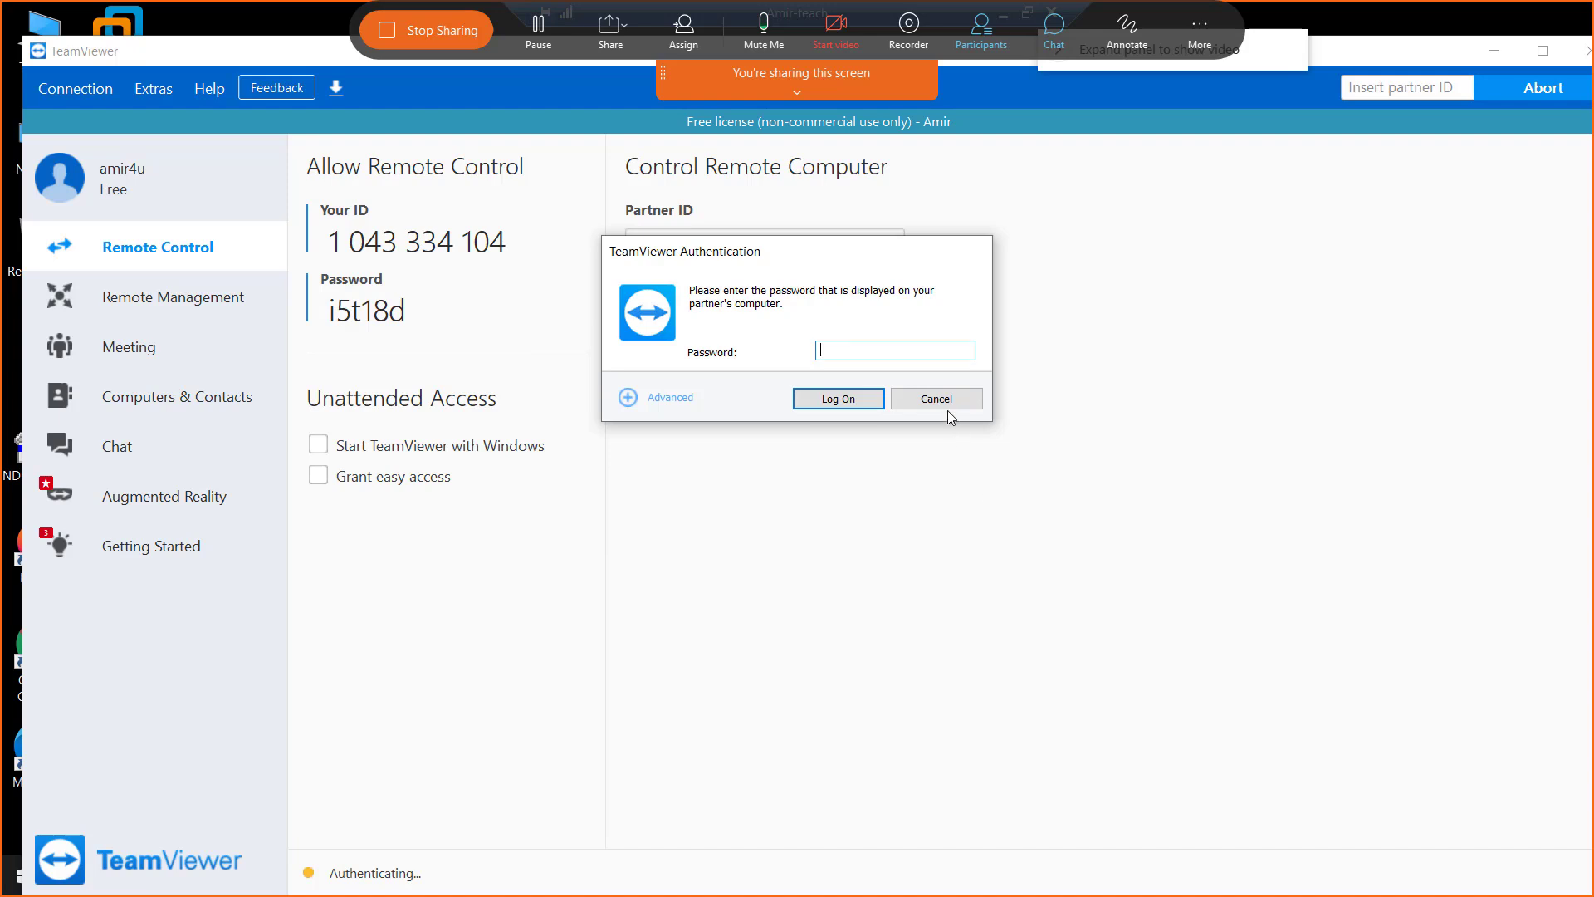
{"action": "right_click", "coordinate": [849, 344]}
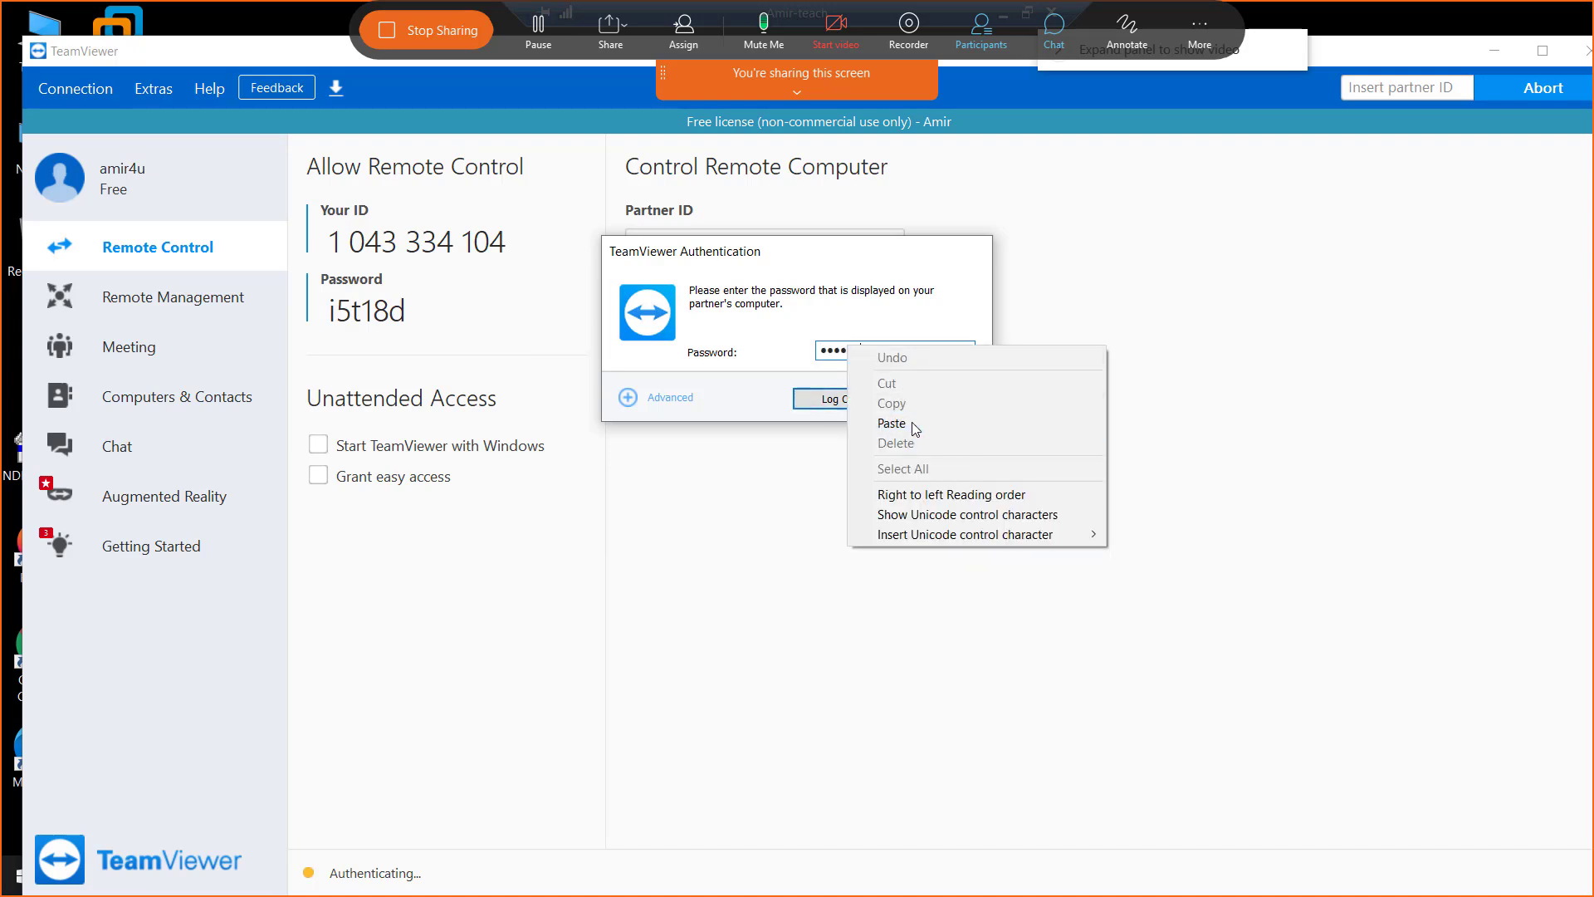
{"action": "left_click", "coordinate": [911, 421]}
{"action": "left_click", "coordinate": [851, 402]}
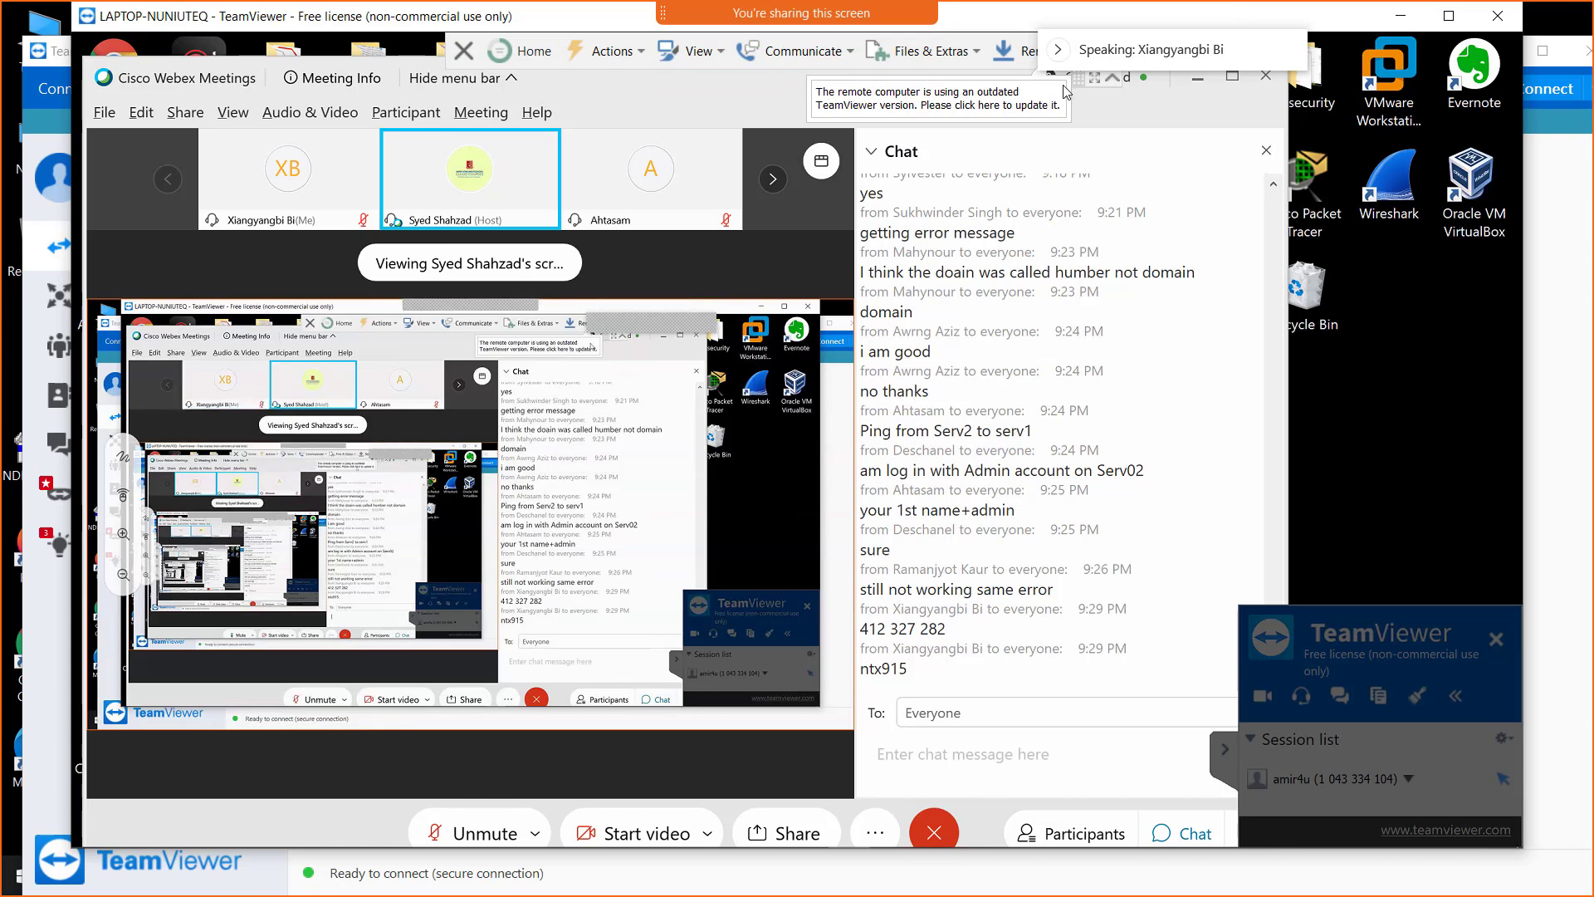
- Open the remote session's communication options and start an internet call with the partner
{"action": "left_click_drag", "start_coordinate": [1129, 51], "coordinate": [1285, 32]}
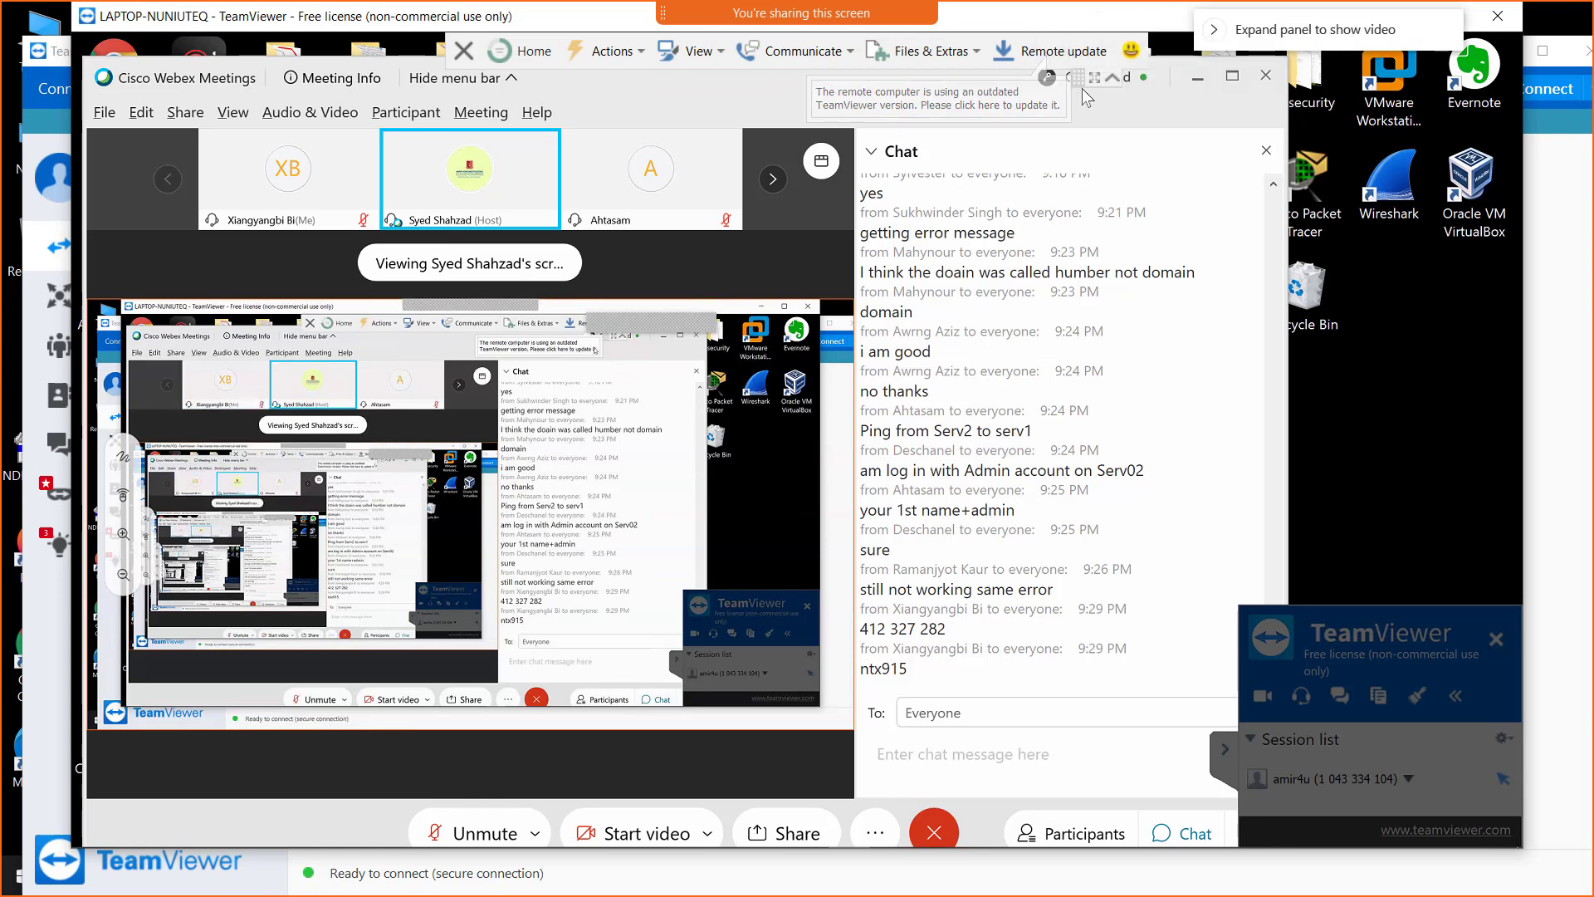
{"action": "left_click", "coordinate": [1110, 78]}
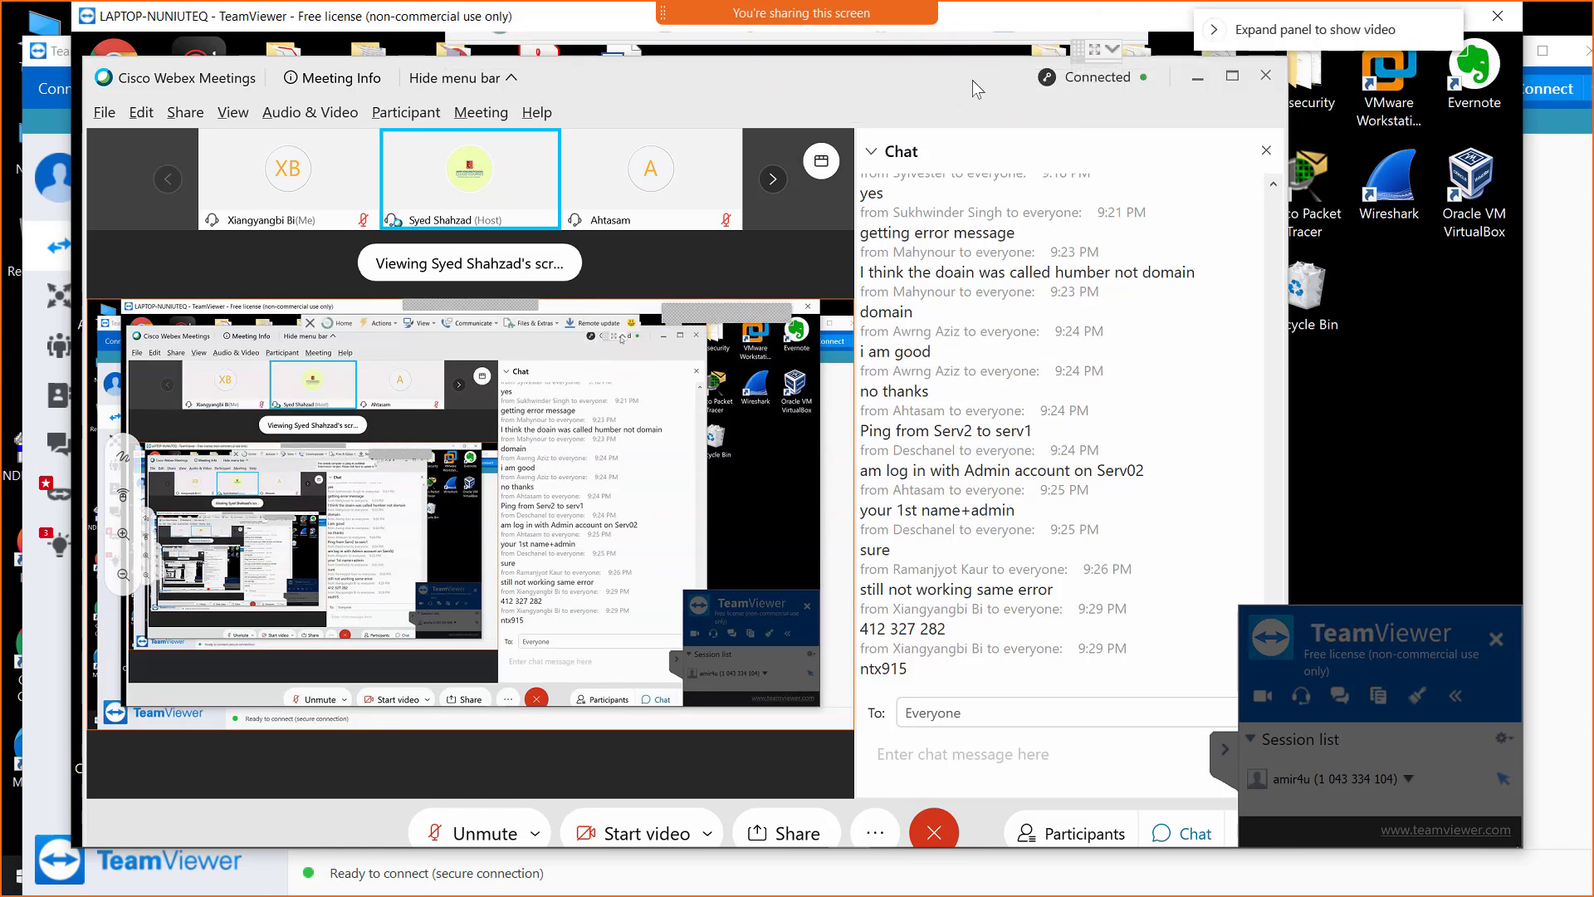
{"action": "left_click", "coordinate": [1112, 43]}
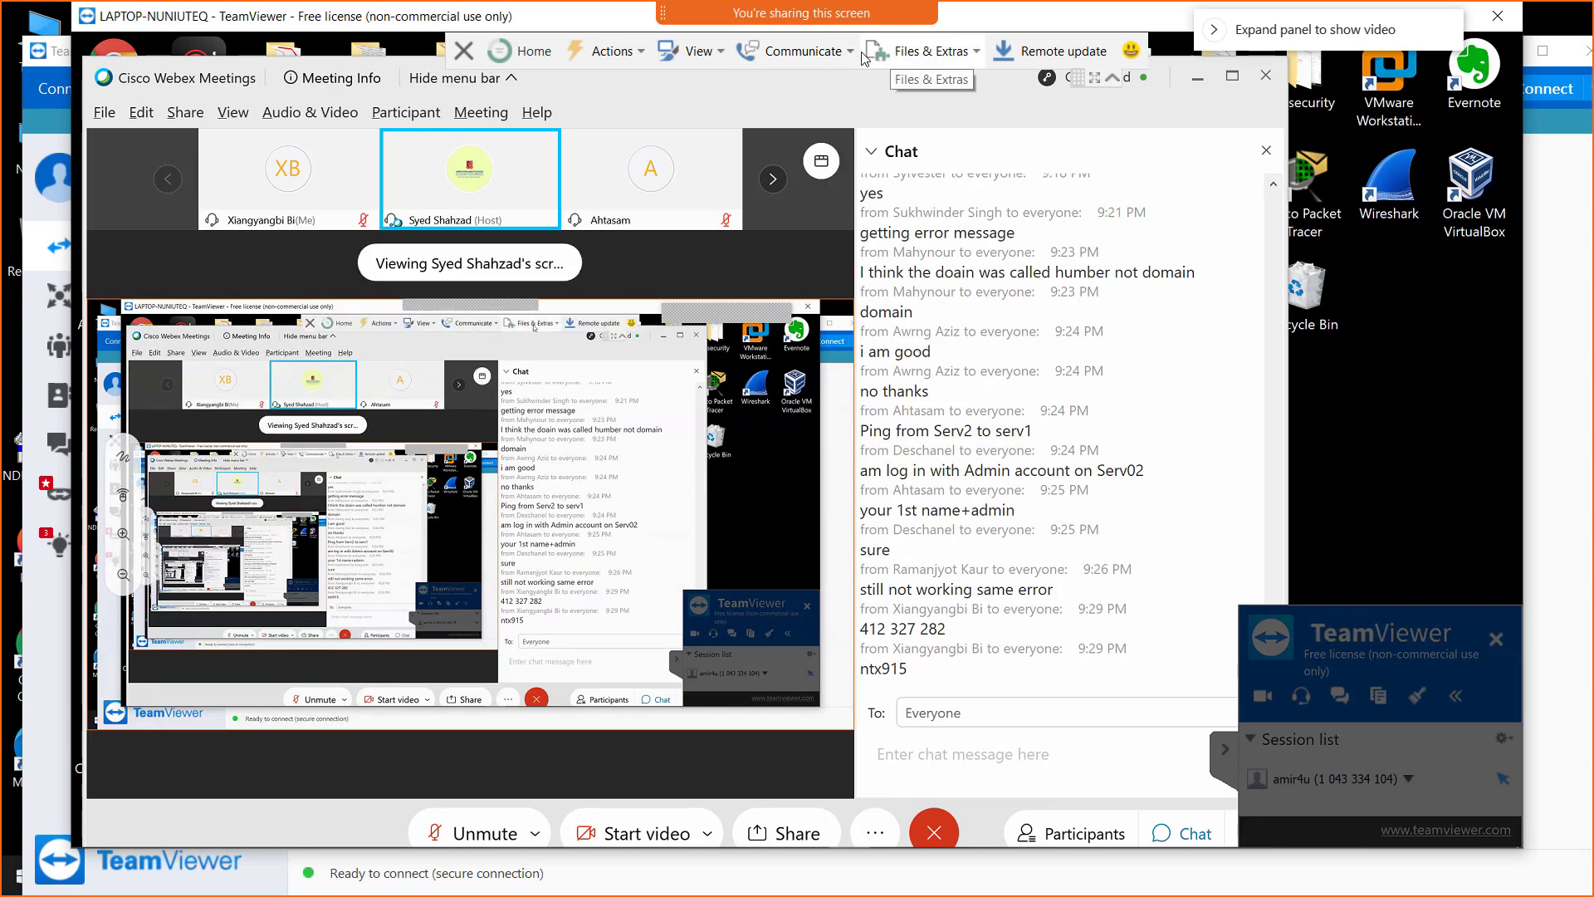
{"action": "left_click", "coordinate": [843, 51]}
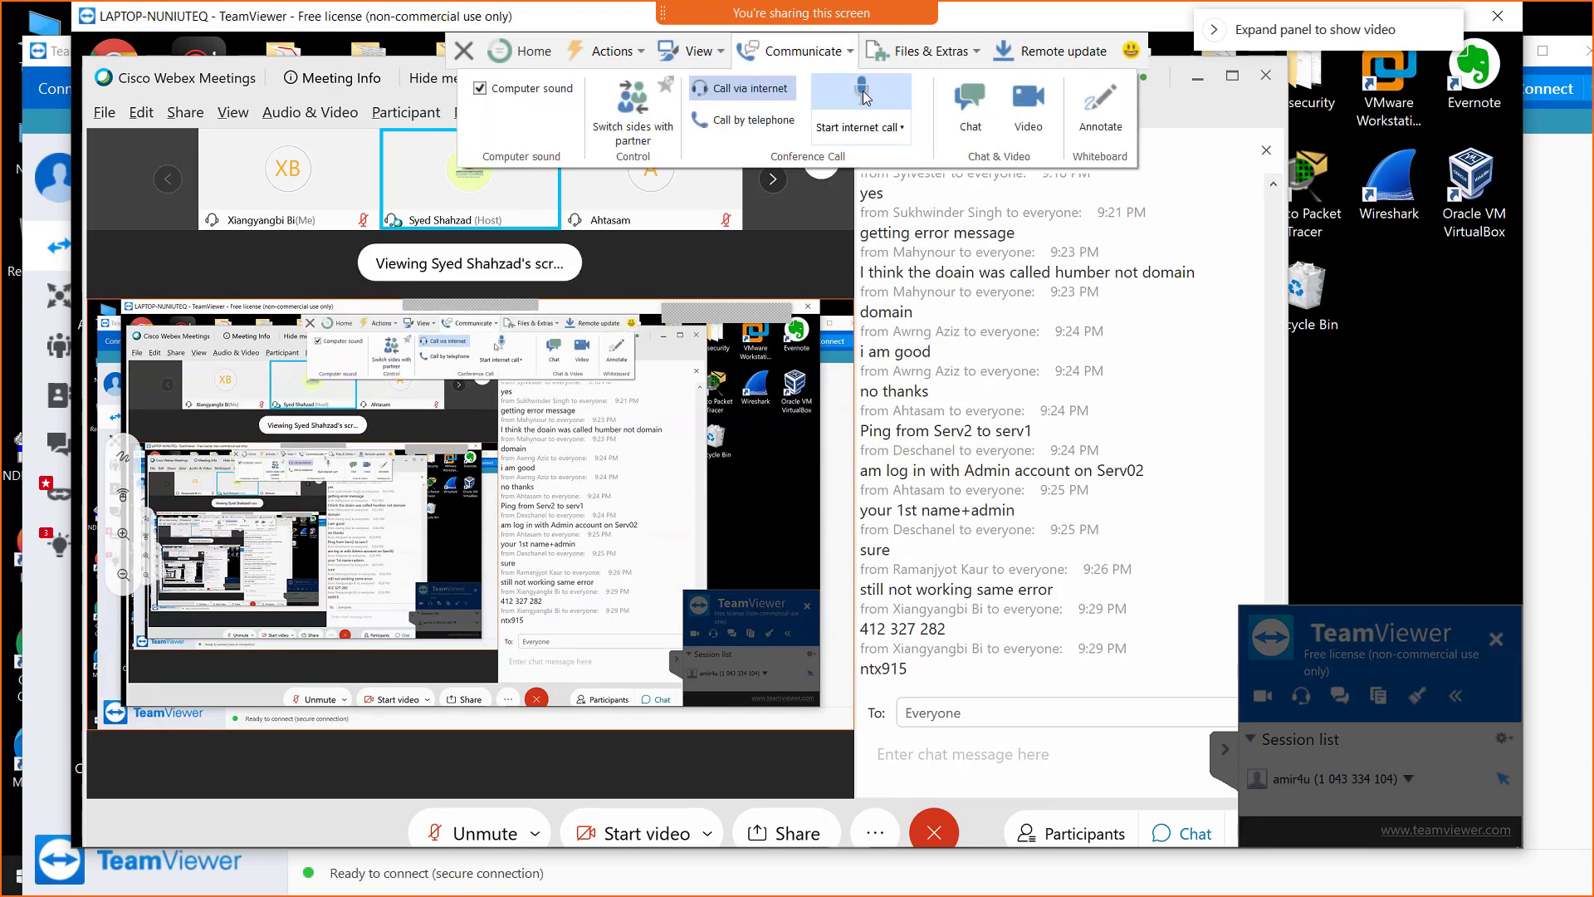
{"action": "left_click", "coordinate": [862, 97]}
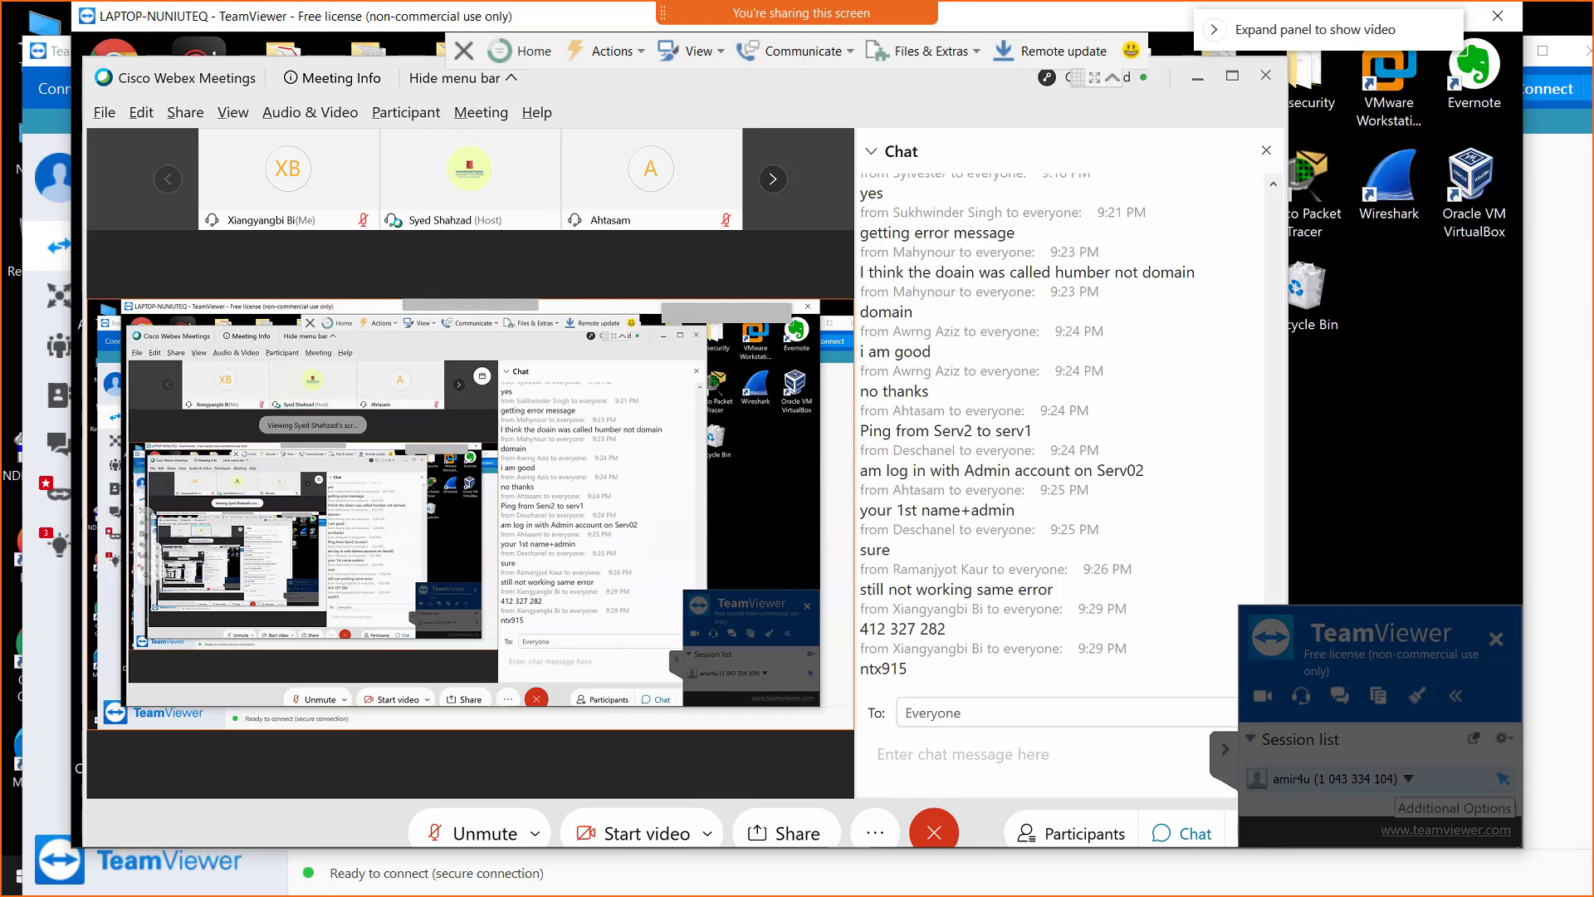
{"action": "key", "text": "alt+Tab"}
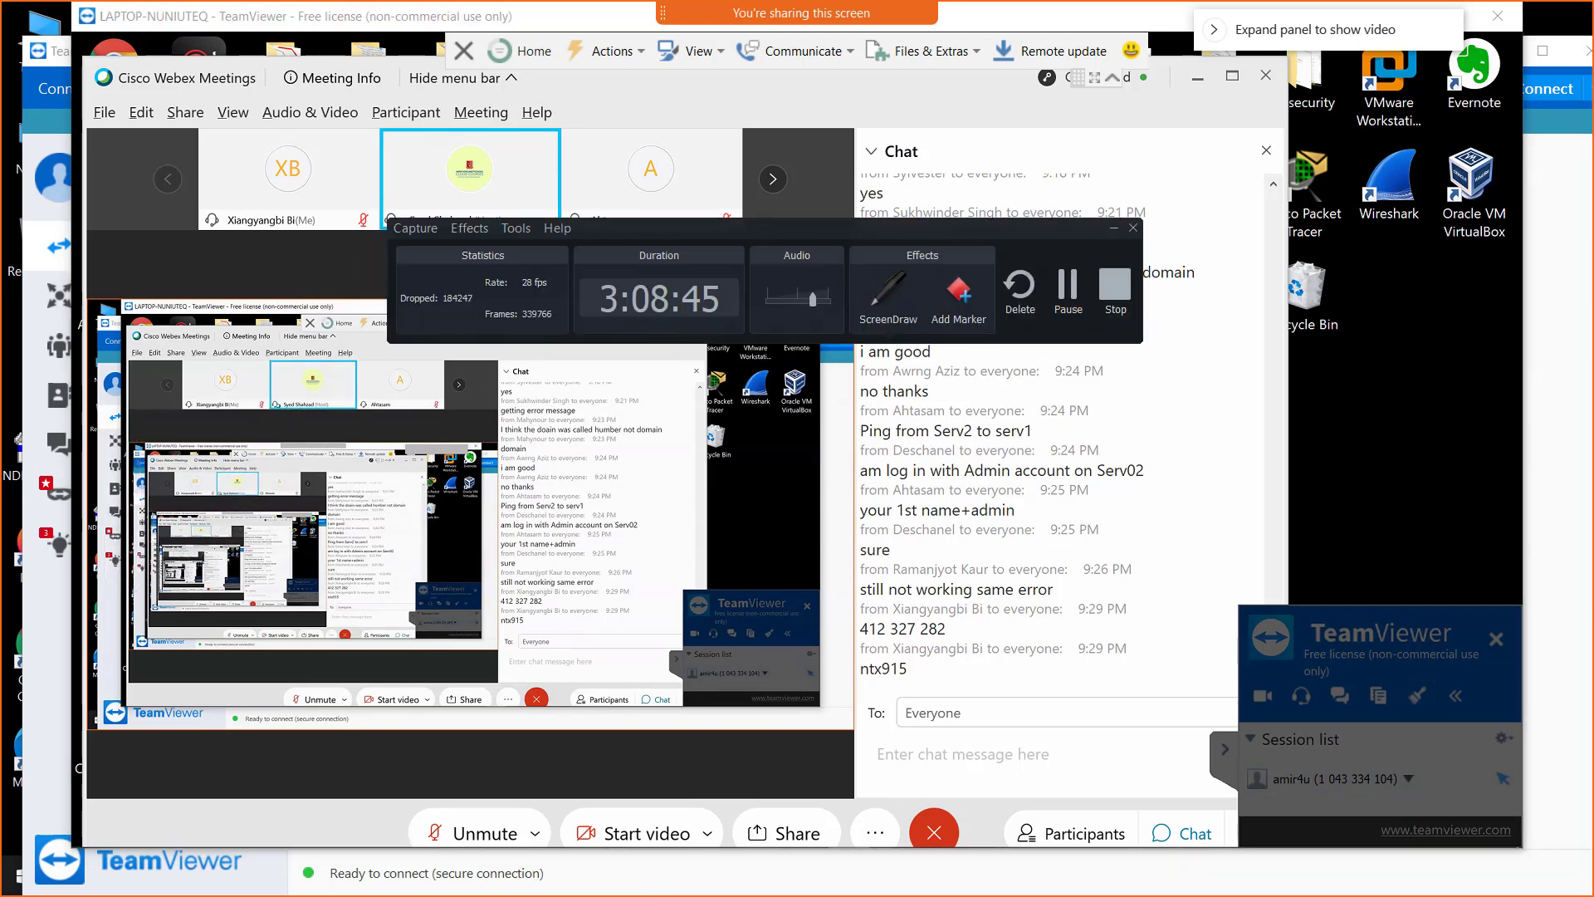
{"action": "key", "text": "alt+Tab"}
{"action": "key", "text": "alt+Tab"}
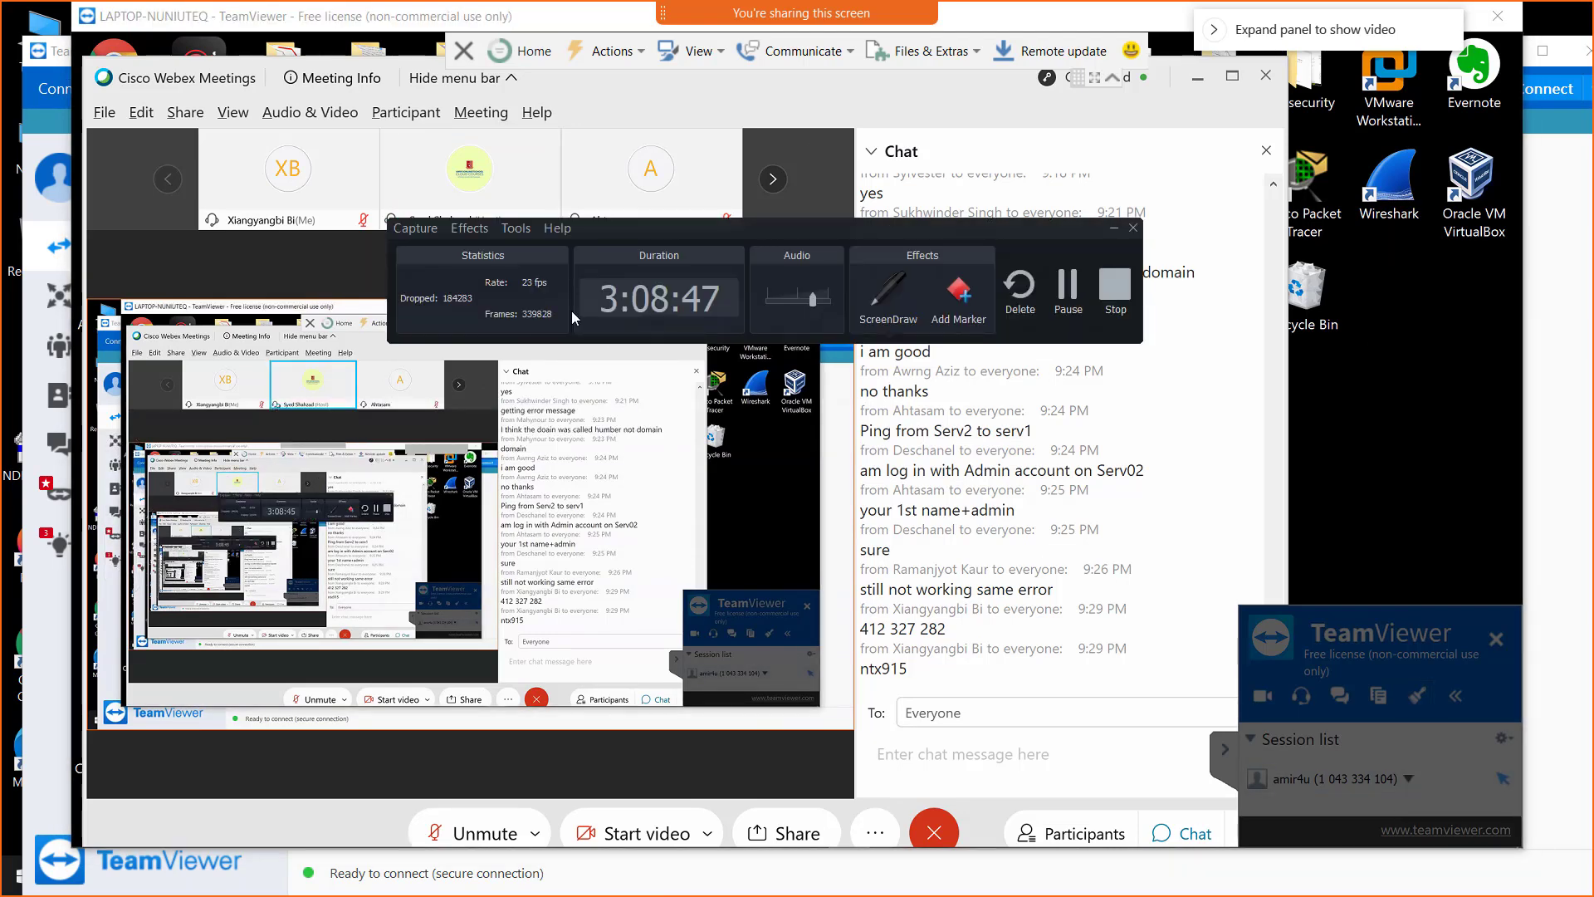